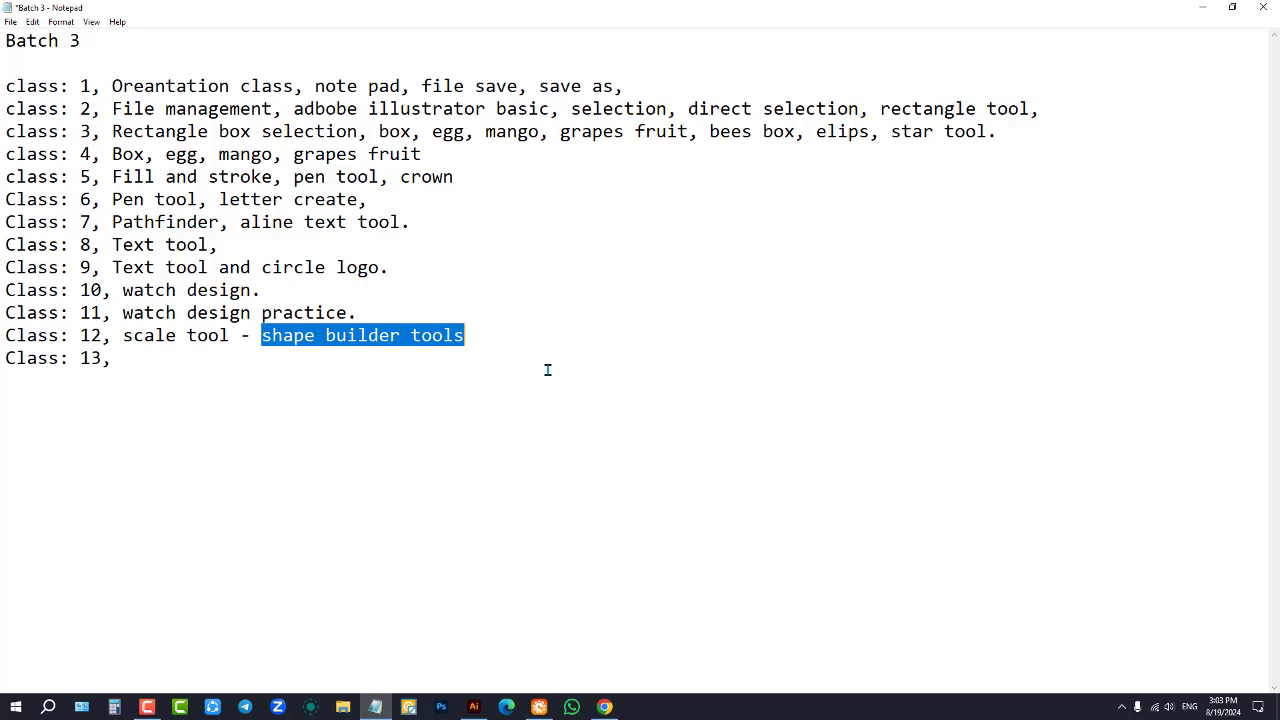
Switch to Illustrator and display the two-point perspective grid on the artboard with the Perspective Grid tool
click(473, 707)
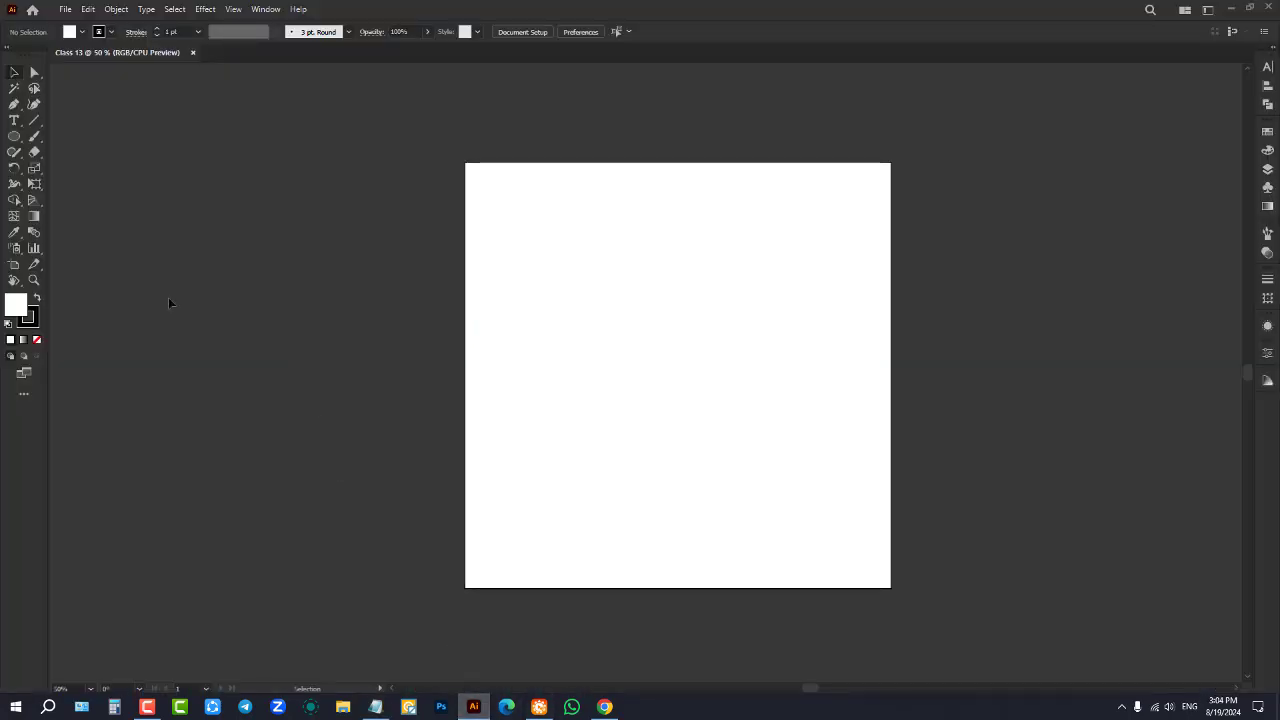
click(15, 200)
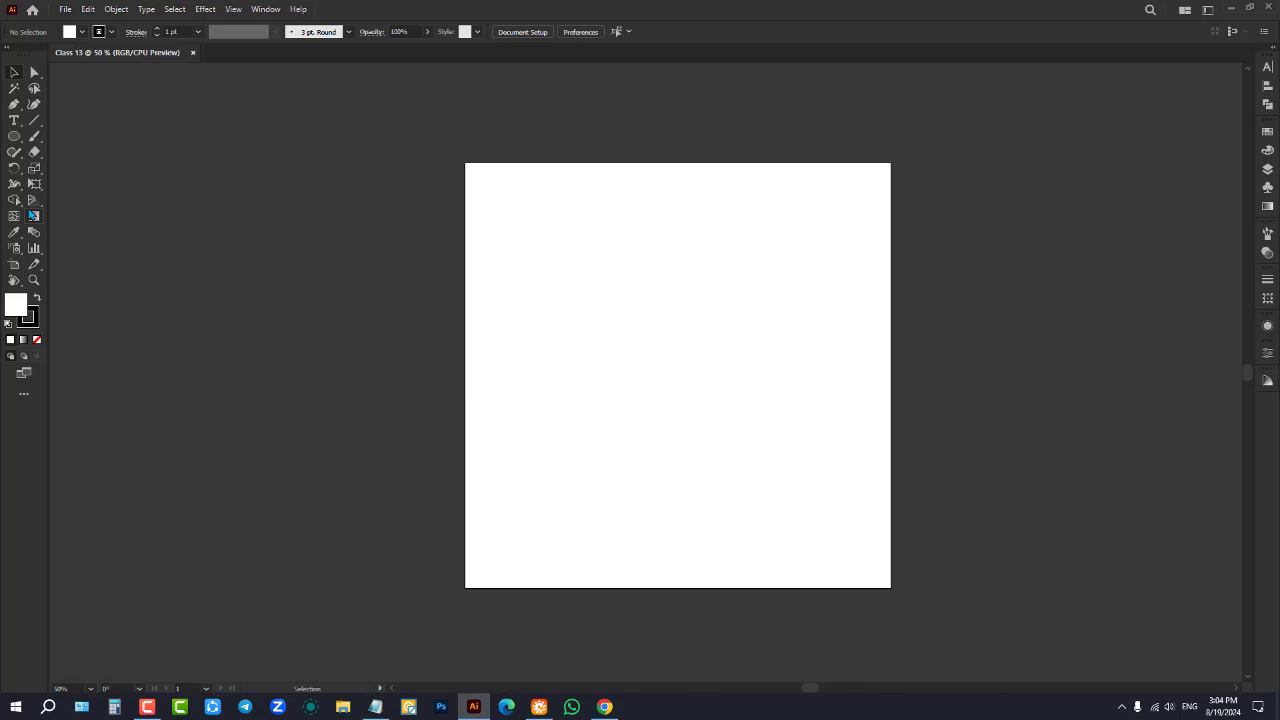
right_click(34, 203)
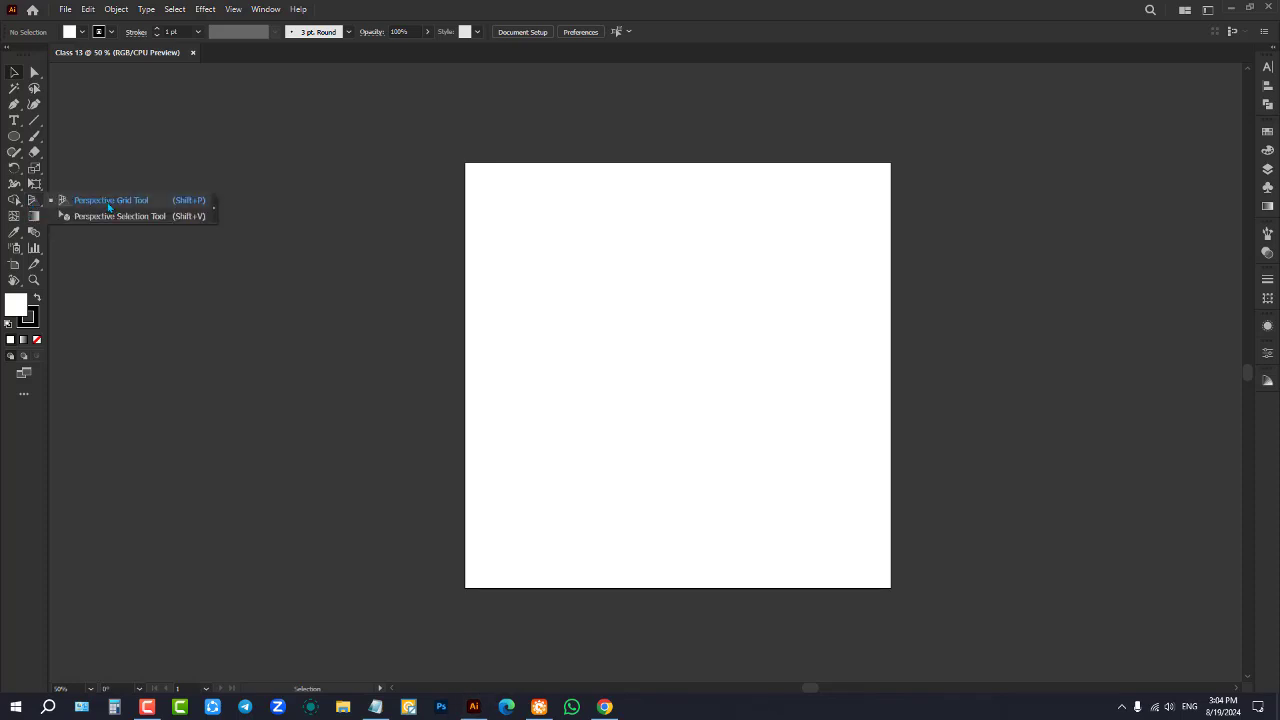
click(108, 203)
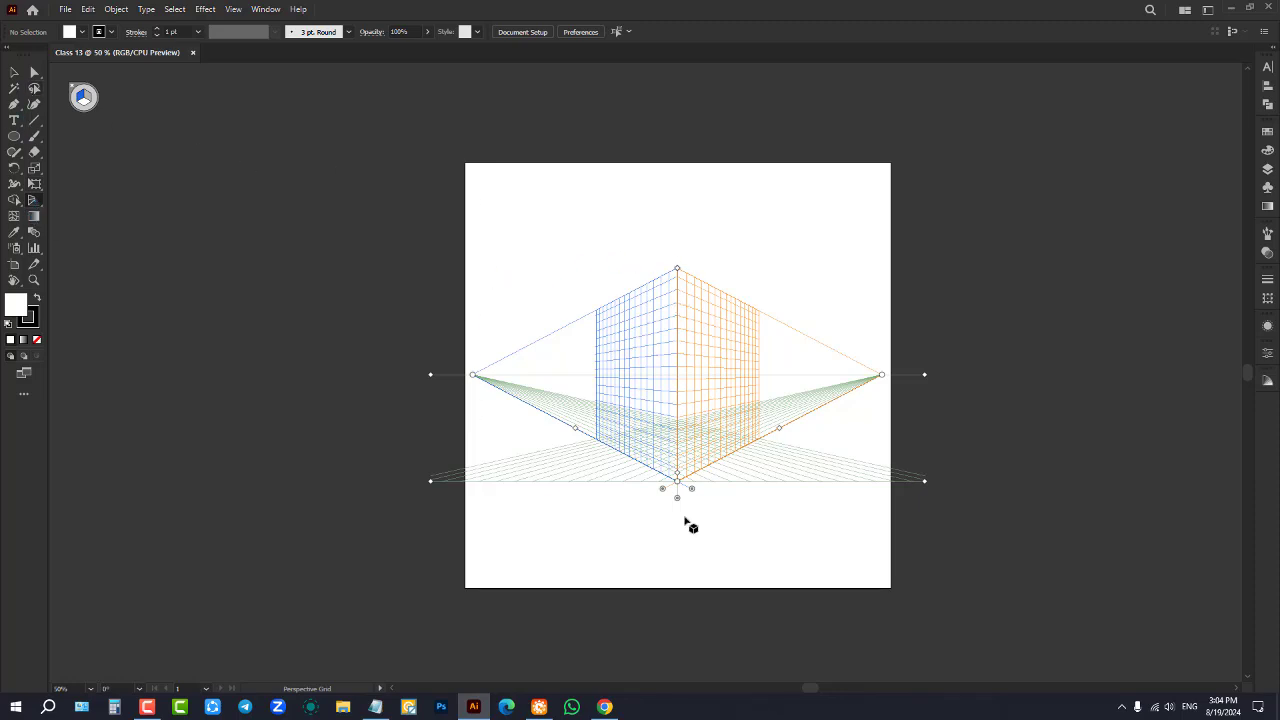
scroll(818, 365, up, 2)
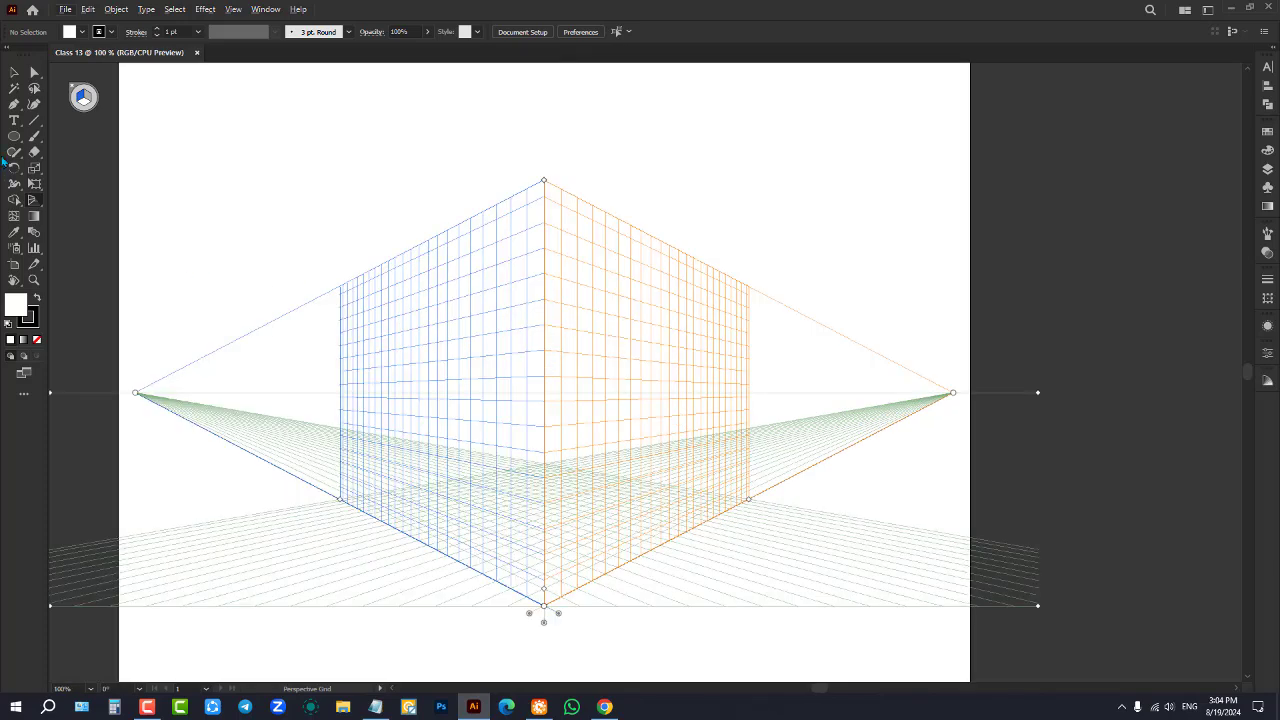
Draw a rectangle about 600 × 408 pt on the left plane of the perspective grid
drag(12, 137, 68, 140)
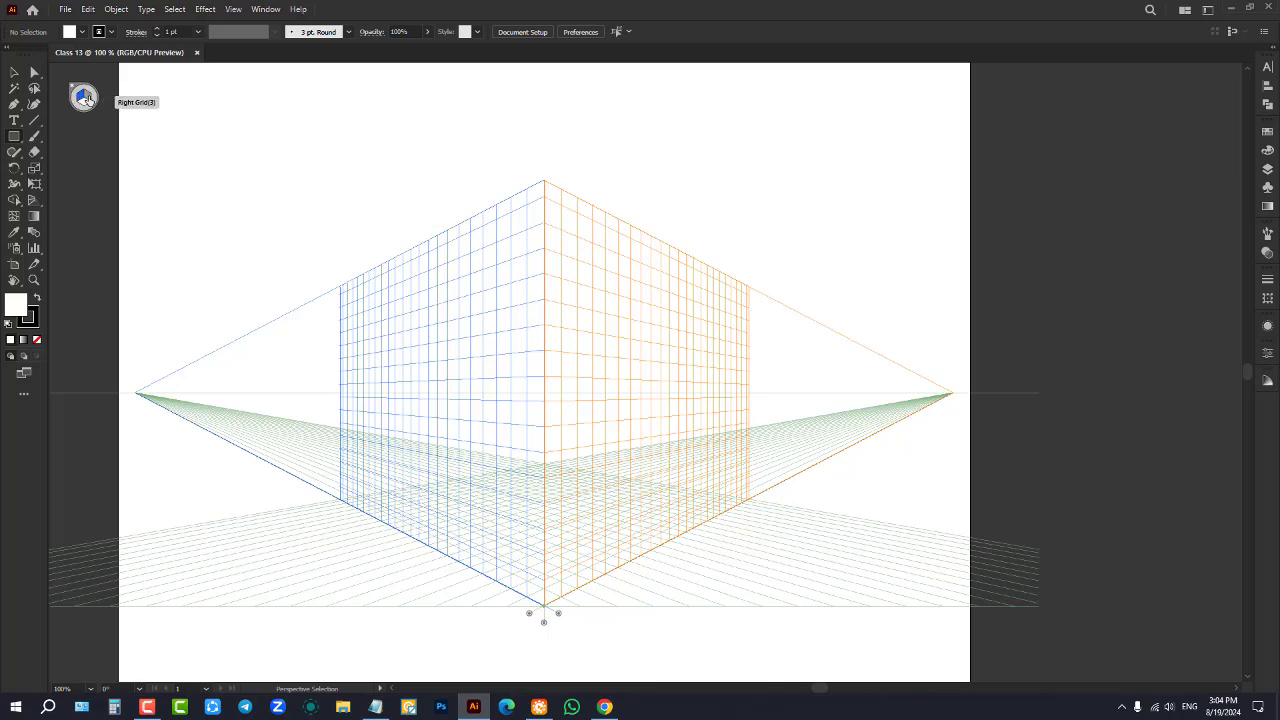
click(86, 96)
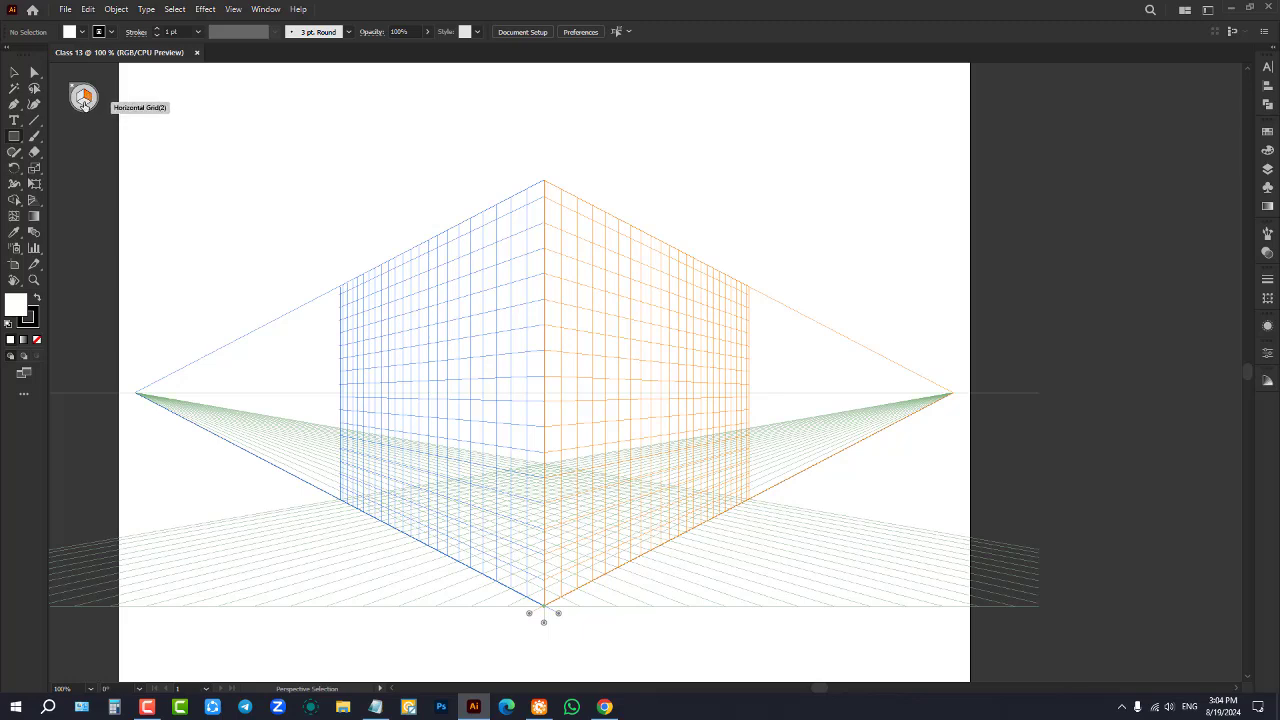
click(84, 103)
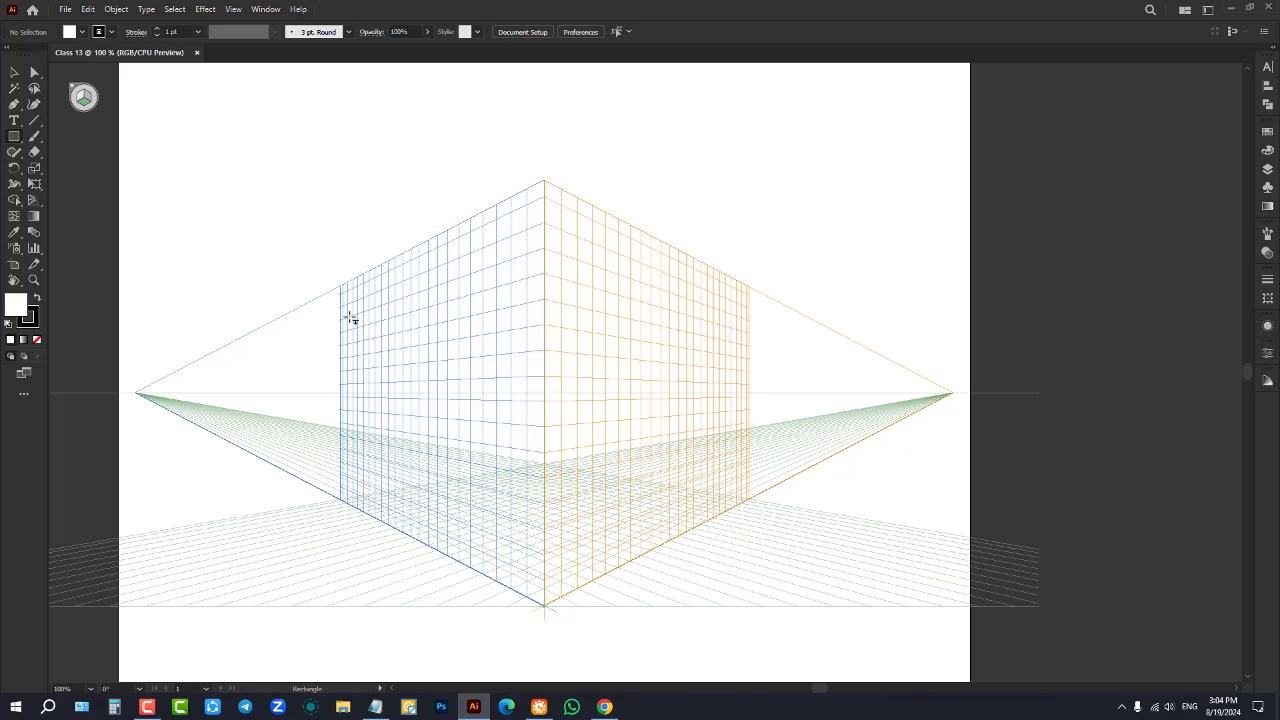
click(83, 97)
drag(529, 205, 348, 480)
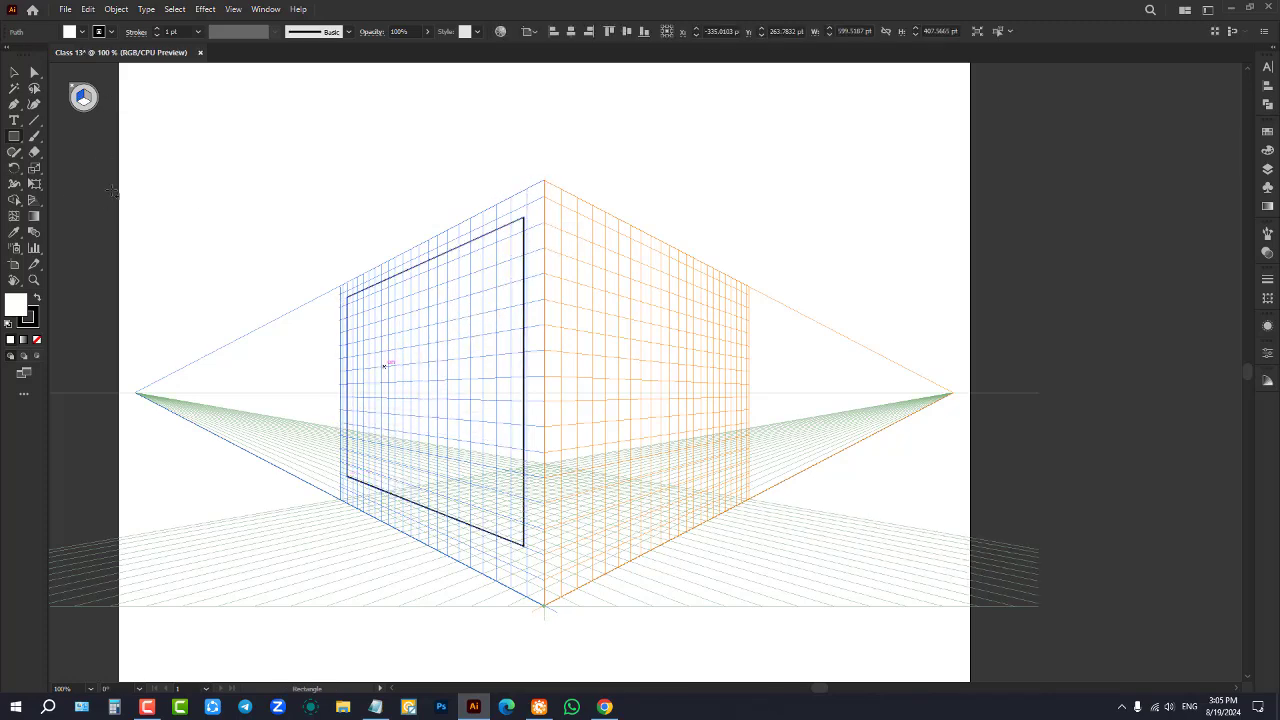
Fill the rectangle on the left plane with orange (F7931E) and remove its stroke
click(37, 299)
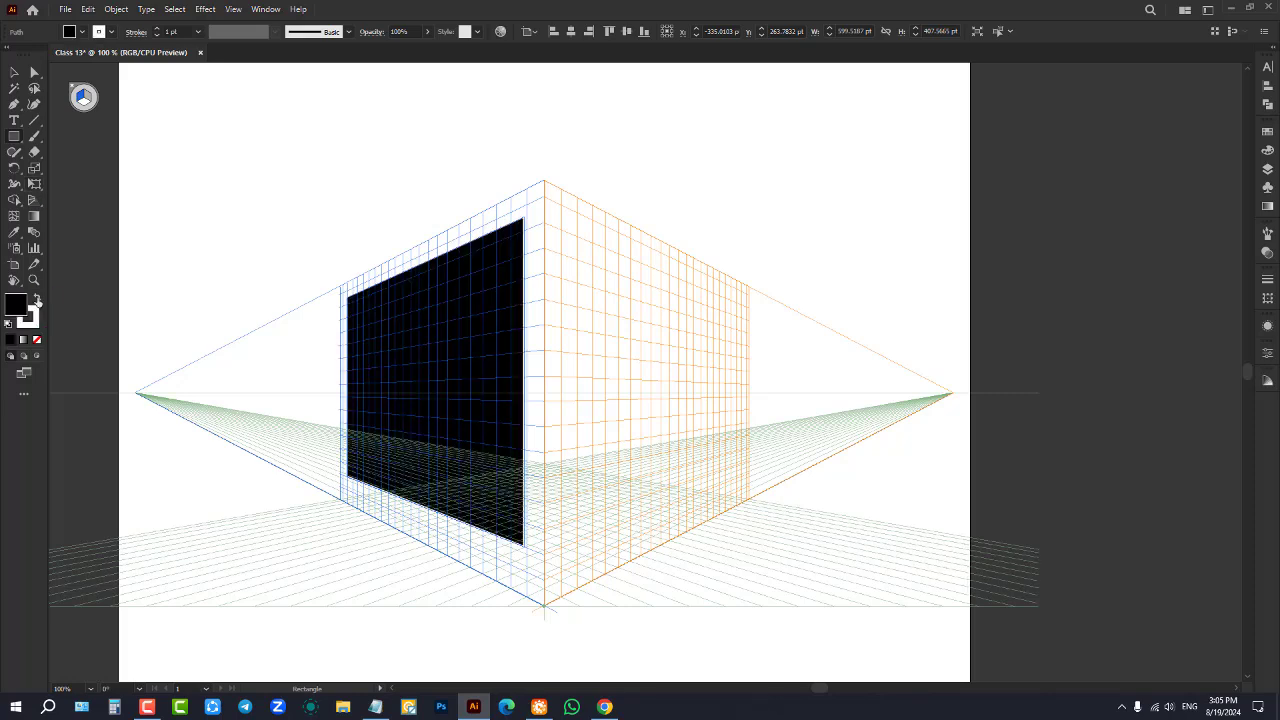
click(82, 32)
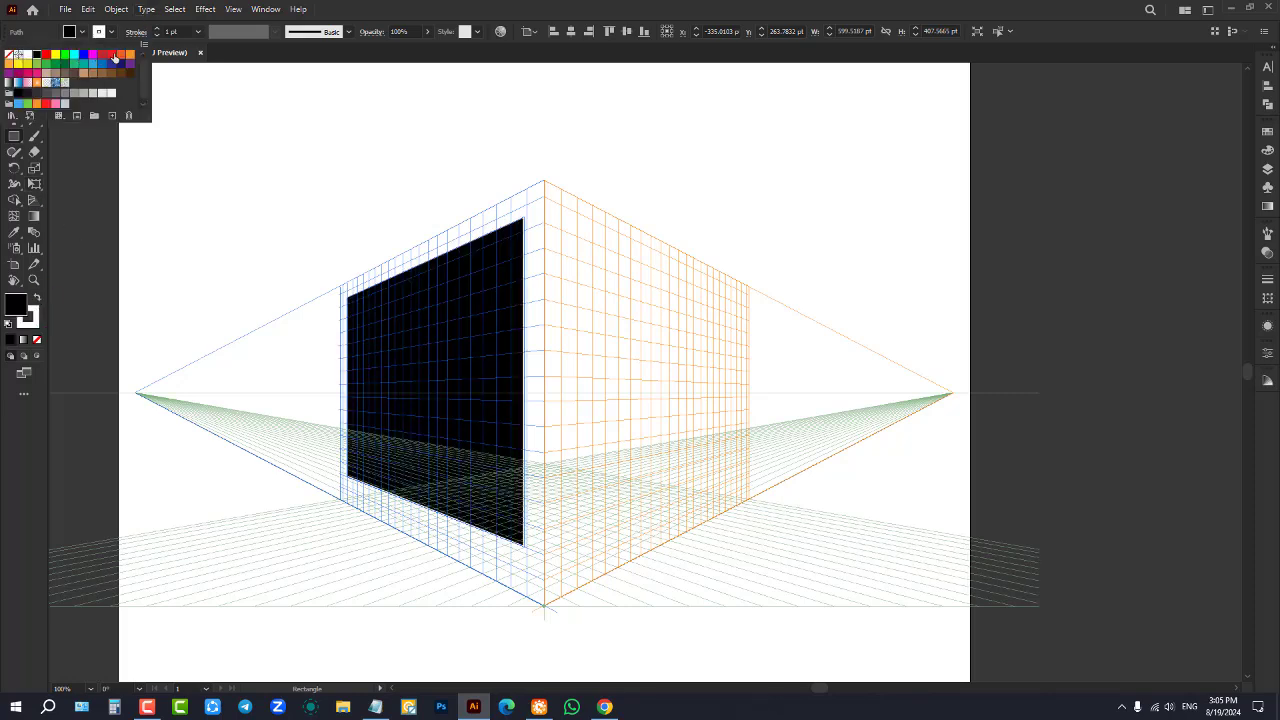
click(110, 54)
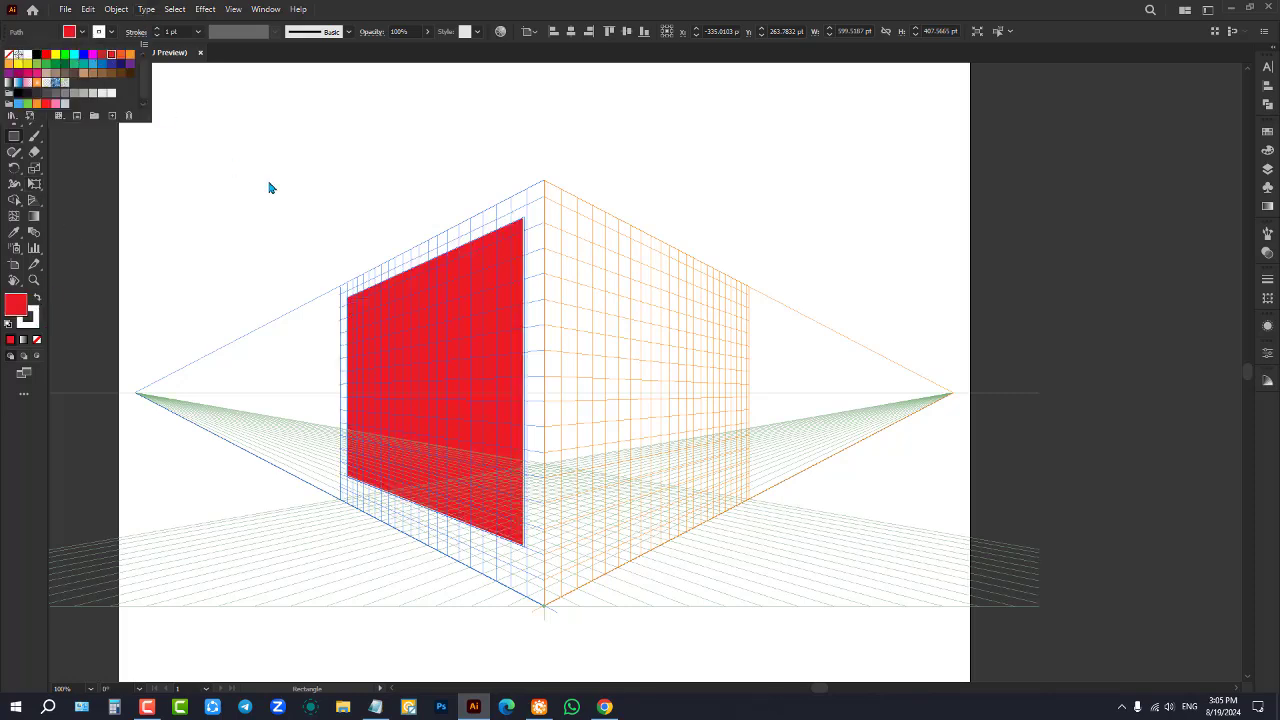
click(82, 32)
click(131, 55)
click(512, 379)
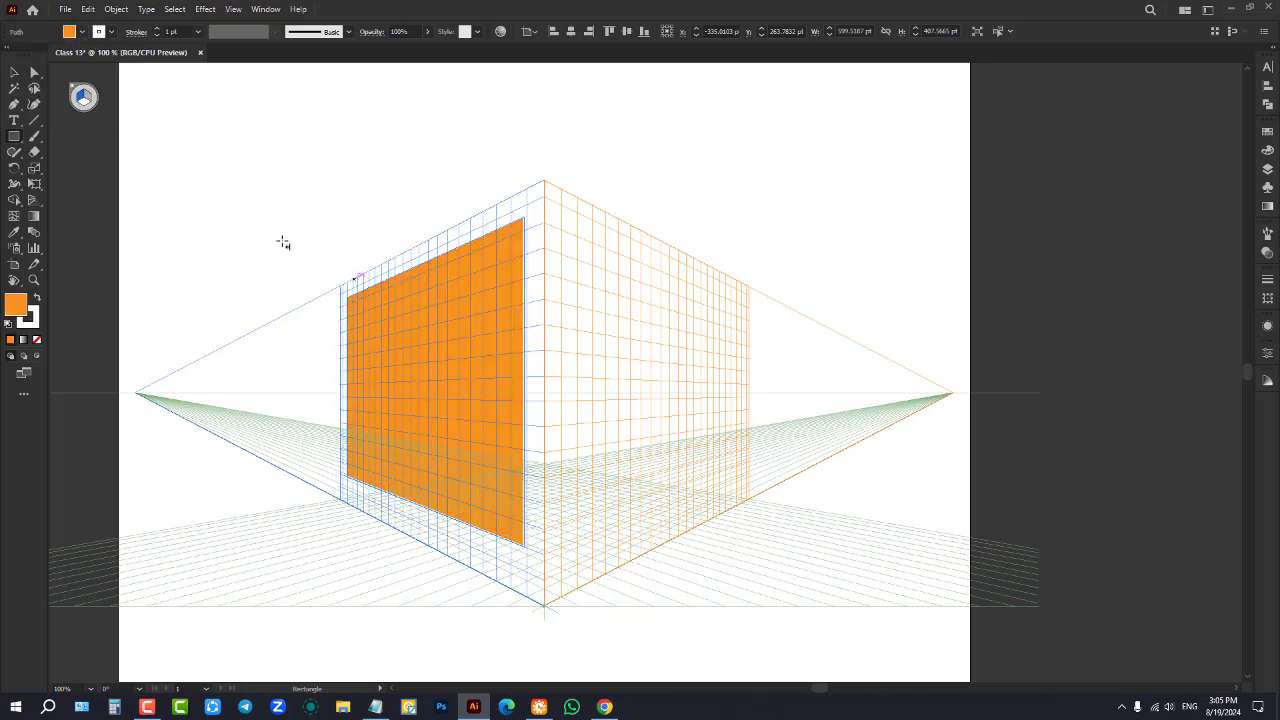
click(30, 318)
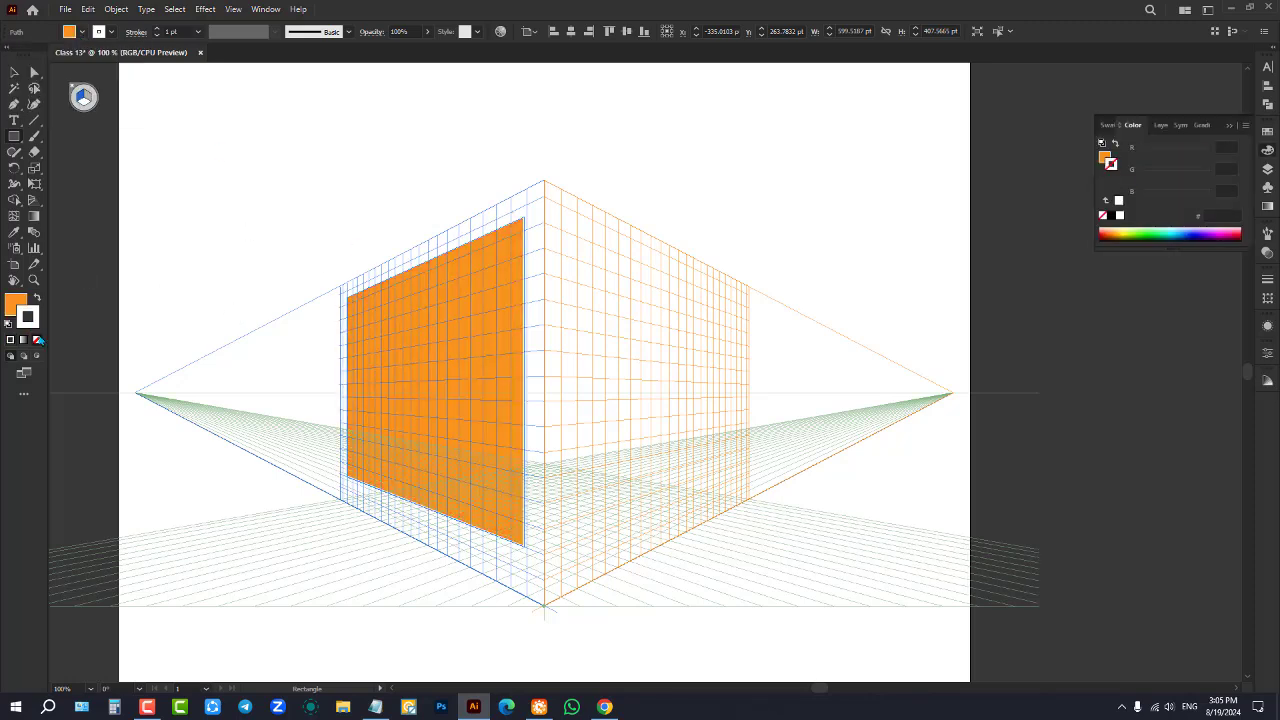
click(37, 339)
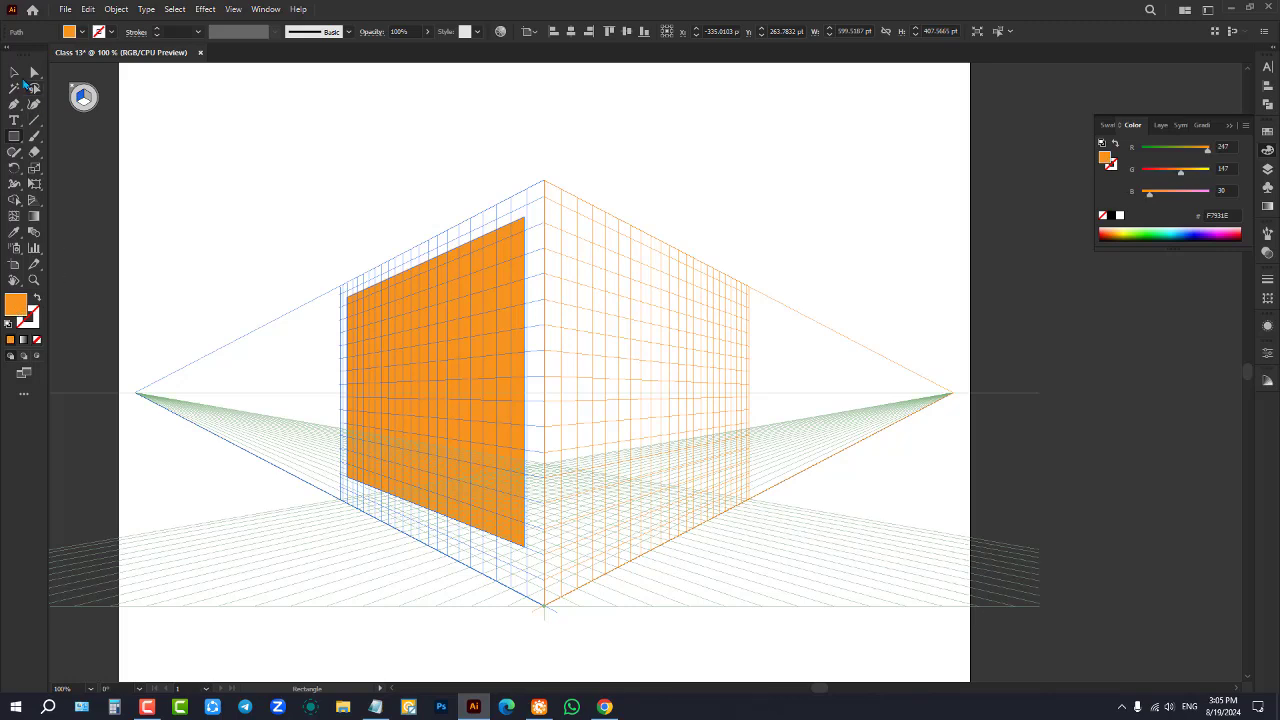
Try to fit the orange rectangle to the edges of the left grid plane, and delete it
click(14, 72)
drag(519, 380, 546, 390)
drag(343, 383, 332, 382)
key(Delete)
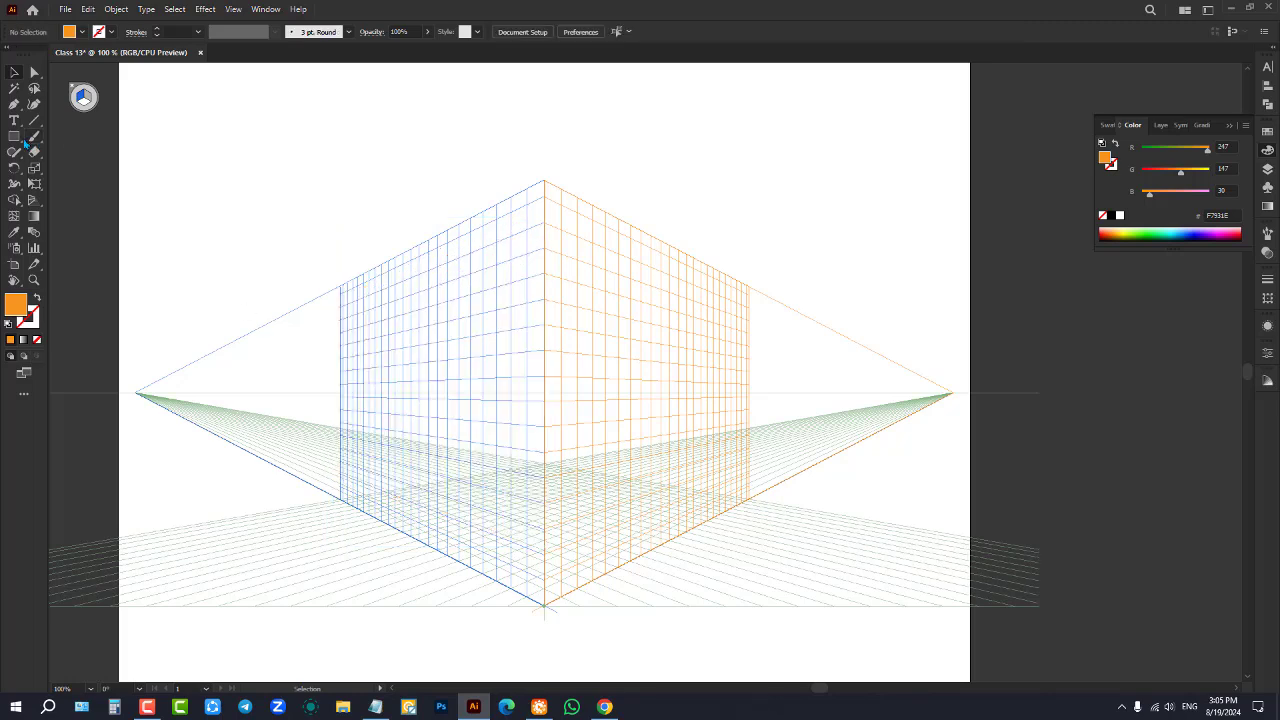
Draw an orange rectangle about 690 × 506 pt covering the whole left grid plane
click(21, 139)
drag(340, 288, 544, 610)
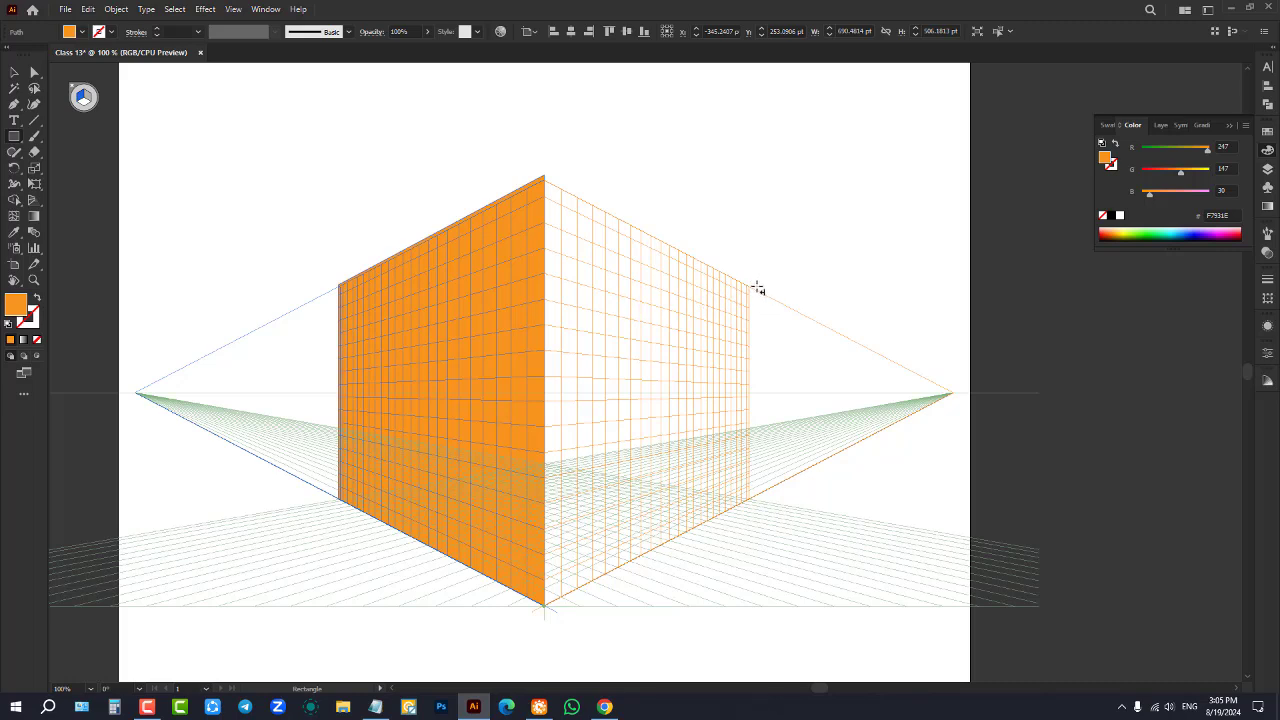
Try a rectangle over the right side of the grid, and draw another about 580 × 477 pt with the right plane active
drag(747, 292, 614, 541)
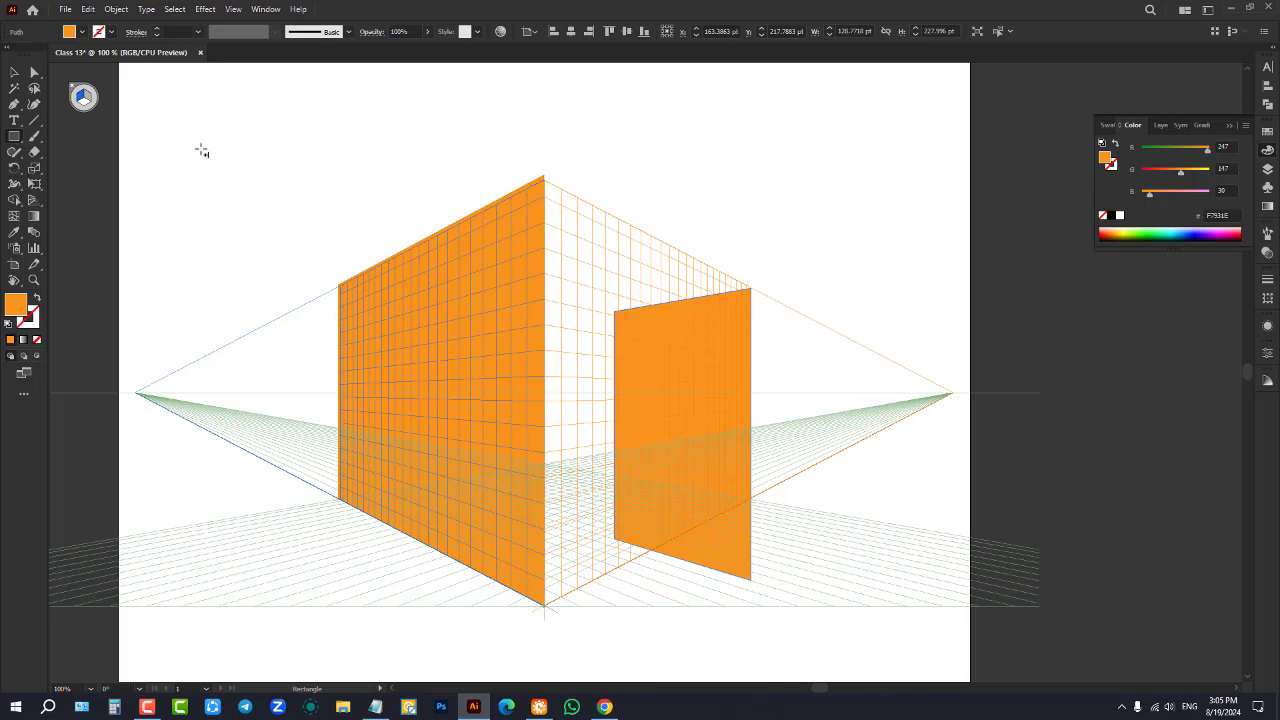
key(shift+v)
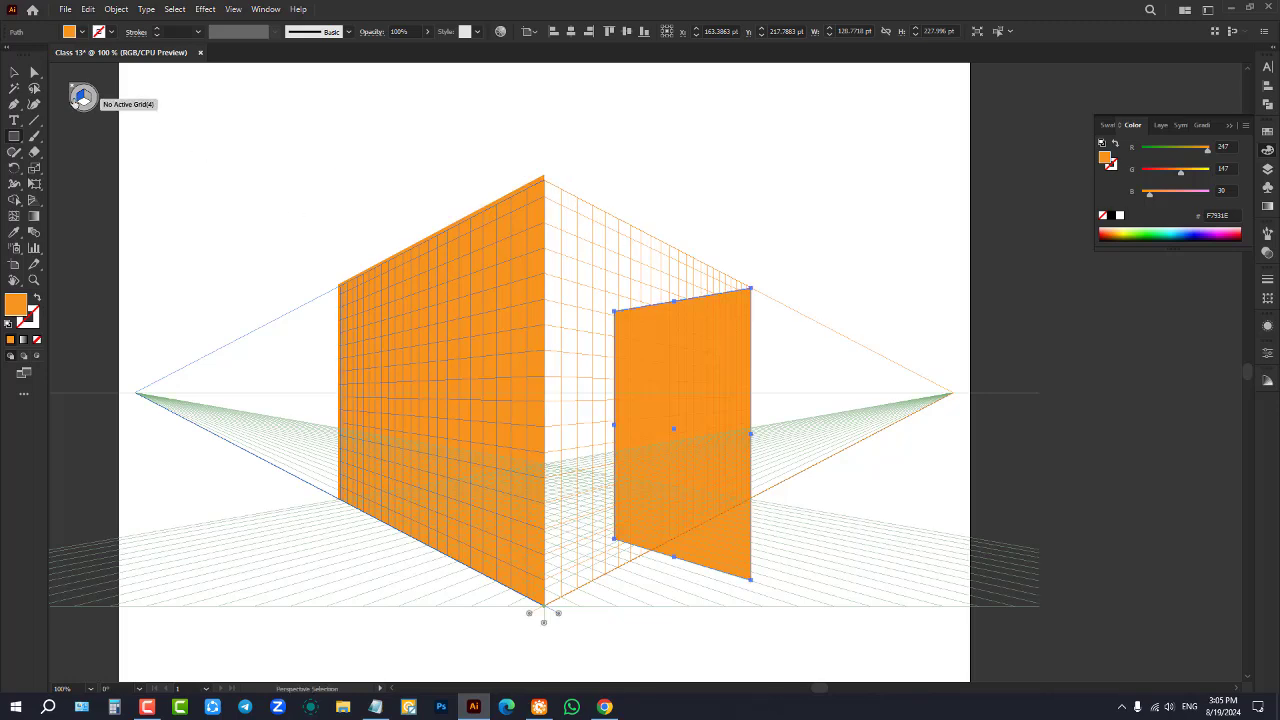
click(83, 97)
key(m)
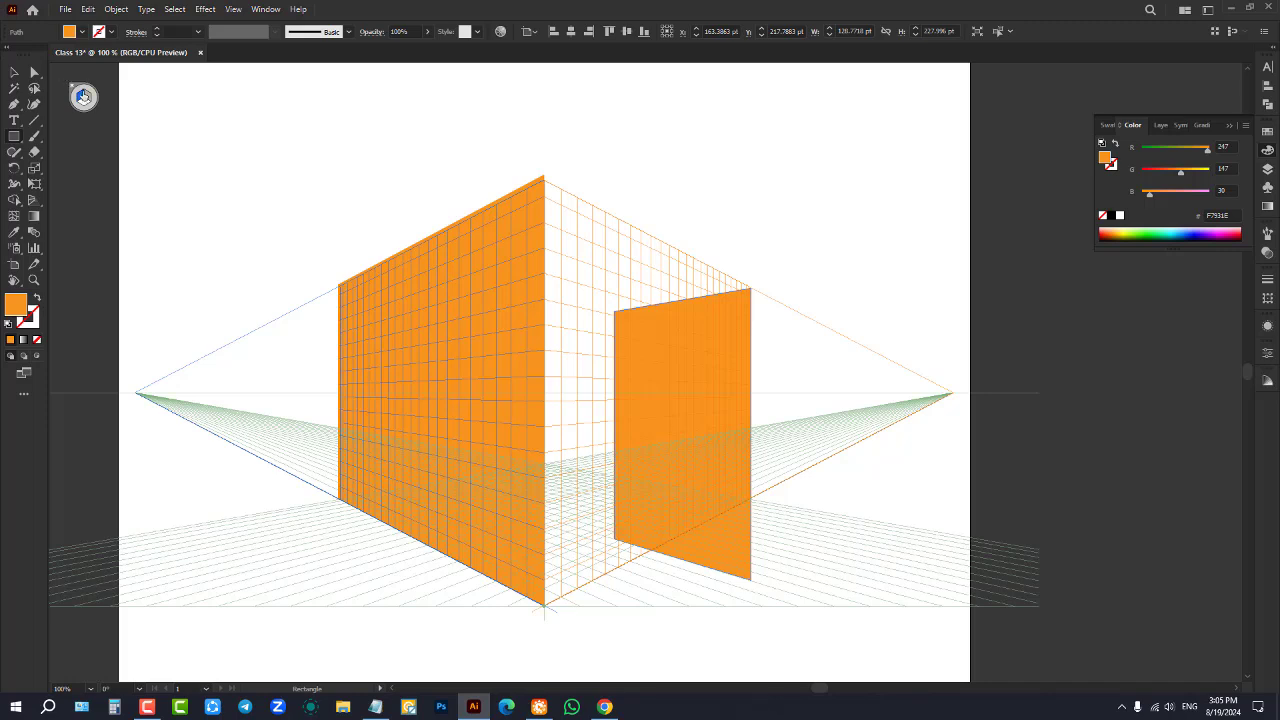
click(89, 98)
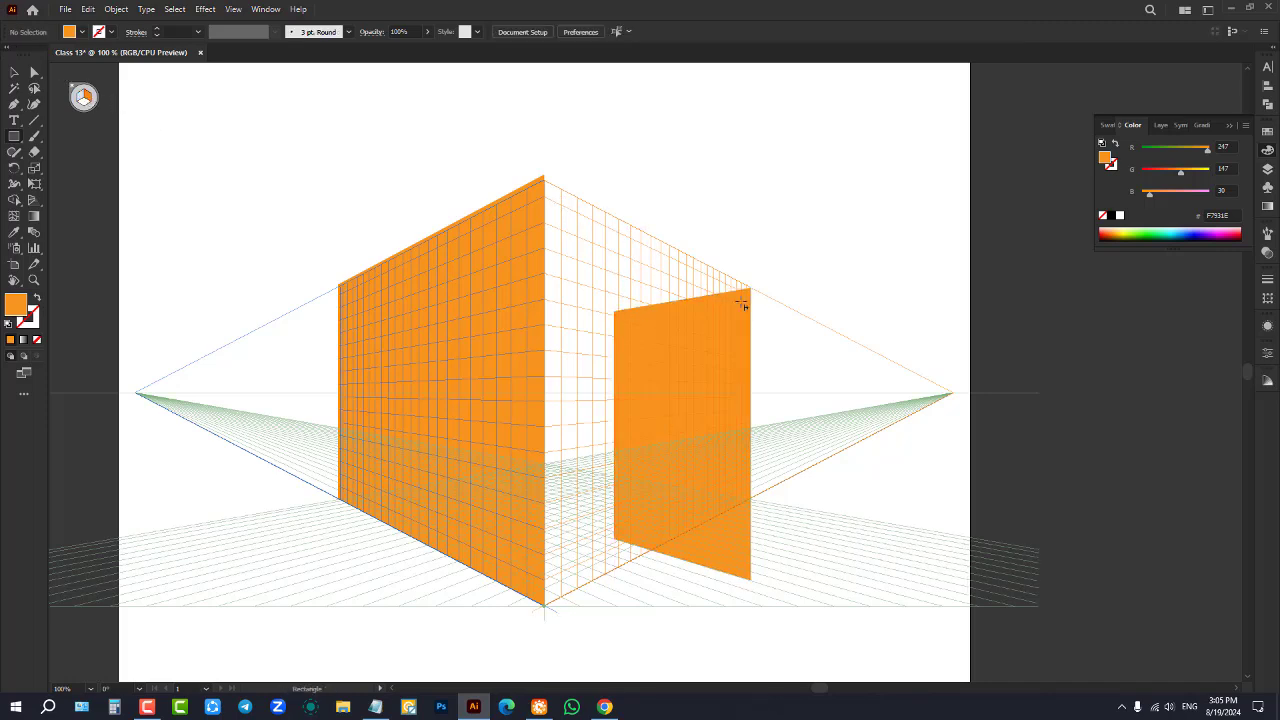
drag(749, 289, 577, 565)
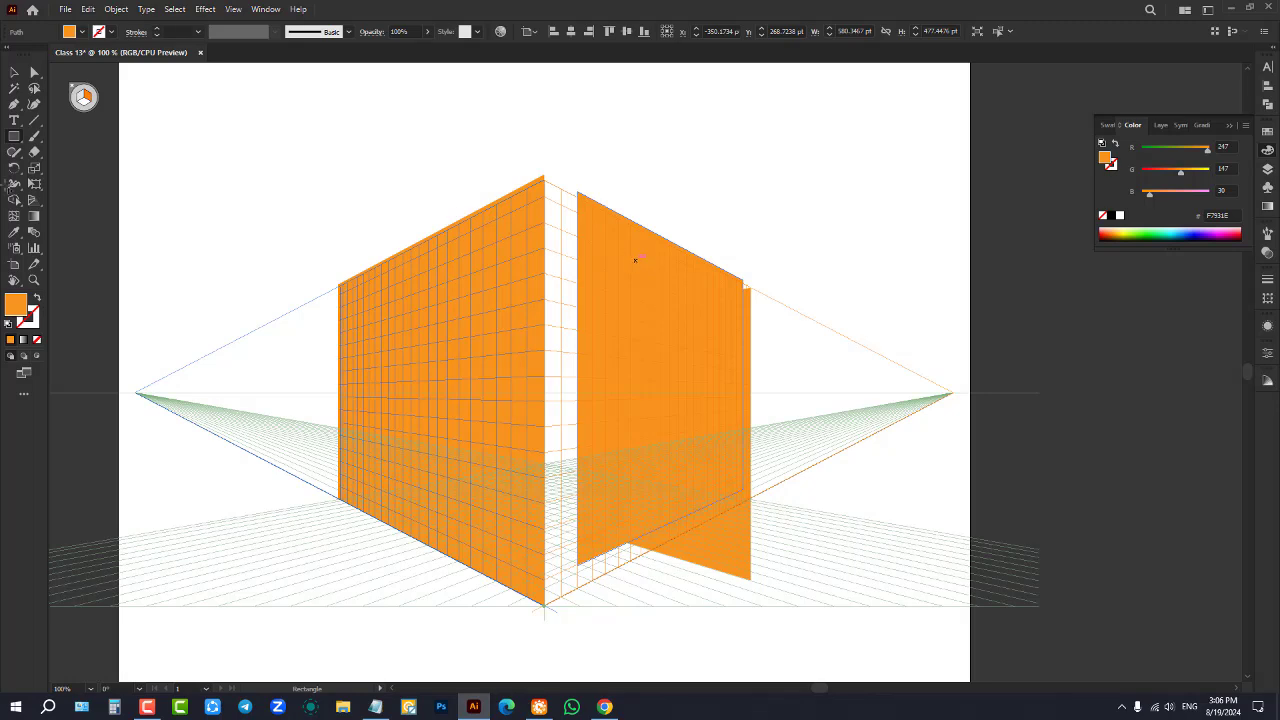
Move the right-plane rectangle to the grid's centre edge and shift the left wall slightly down to meet the grid's top corner
click(16, 73)
drag(603, 280, 557, 235)
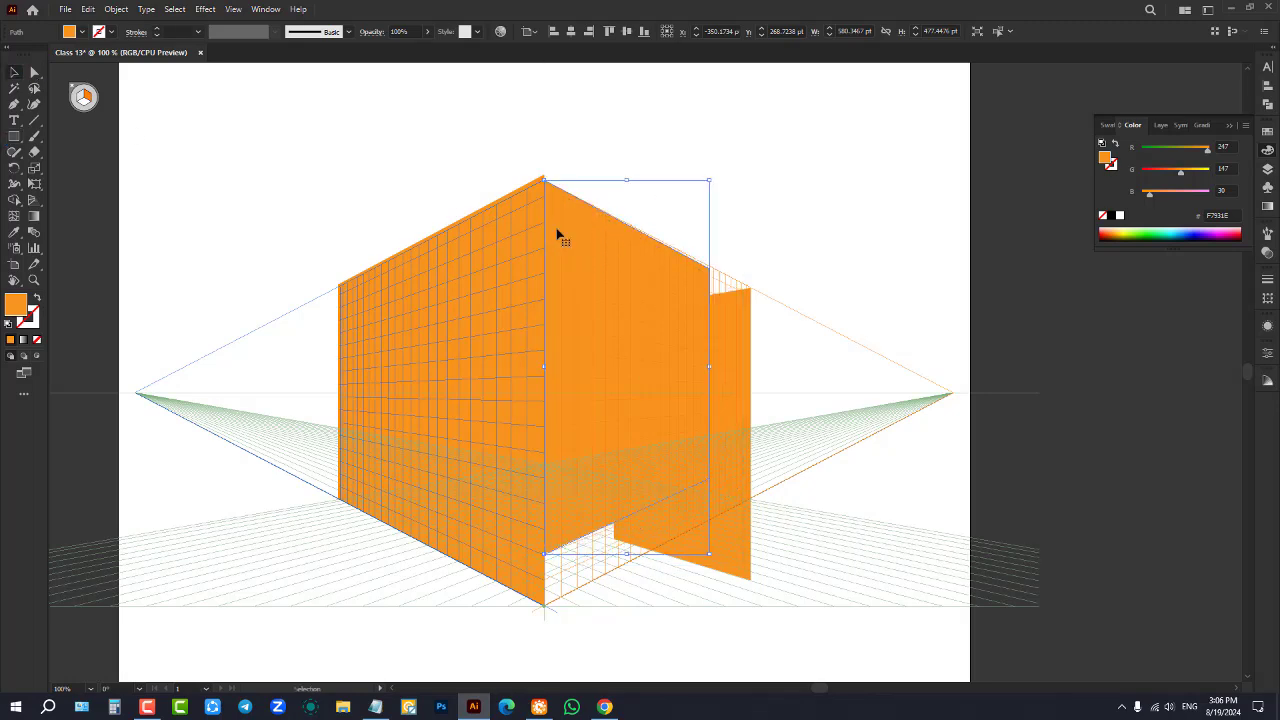
click(477, 253)
click(388, 111)
Delete both orange rectangles on the right side of the grid
click(738, 365)
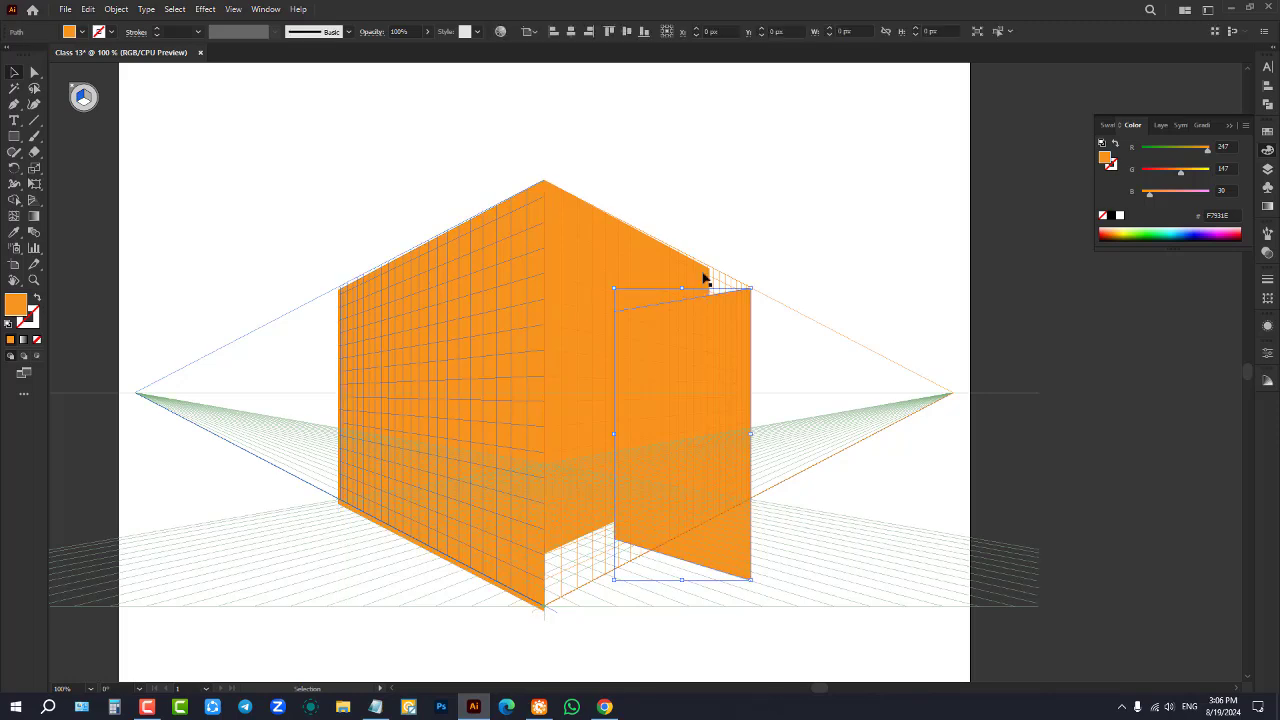
key(Delete)
click(644, 331)
key(Delete)
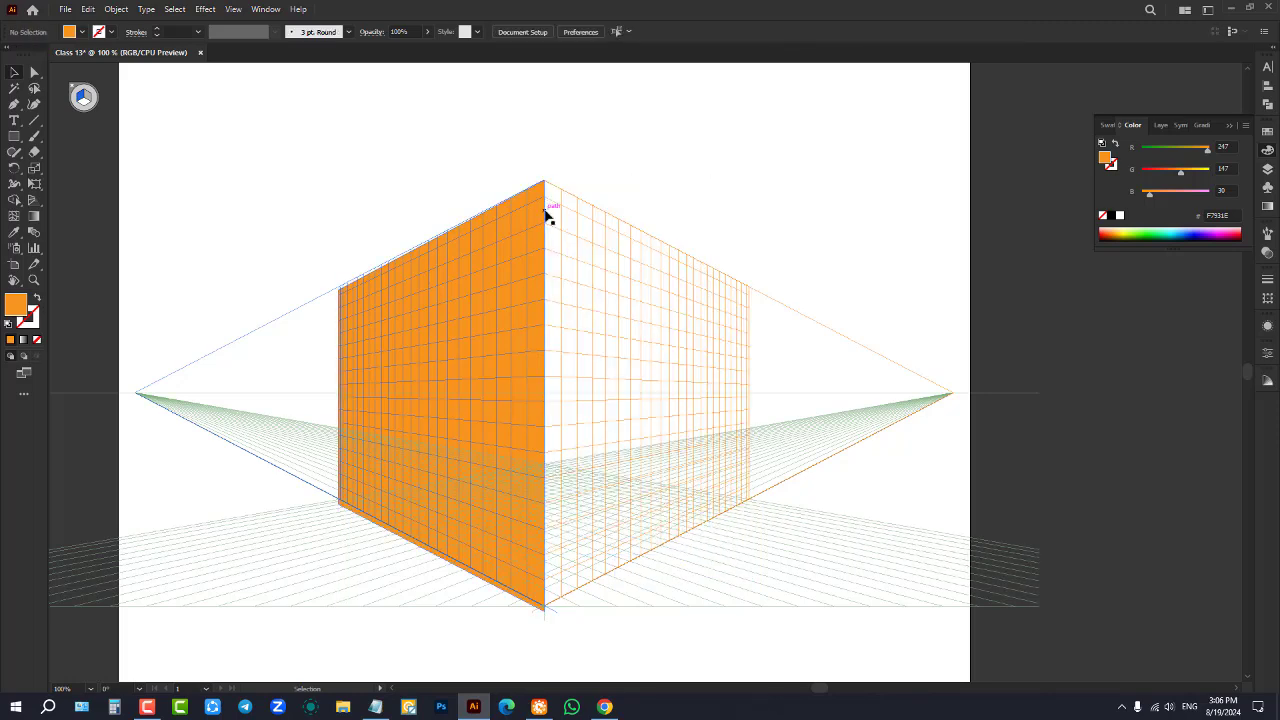
key(m)
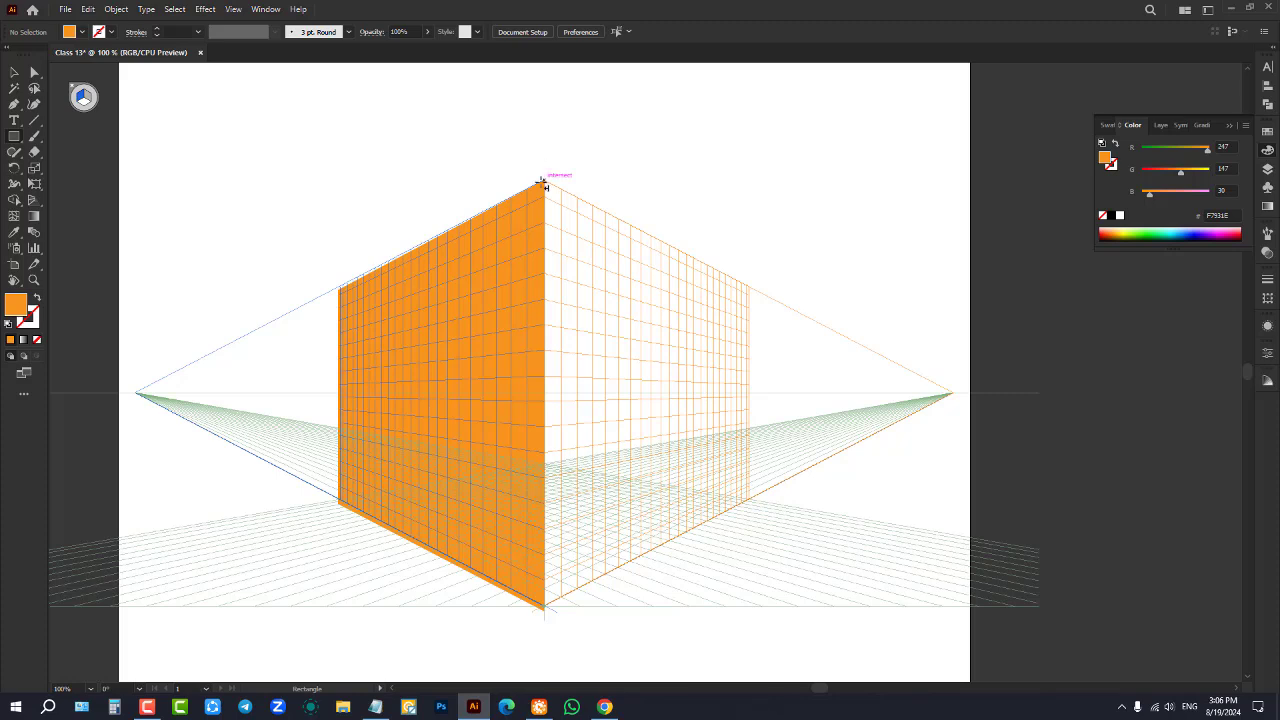
drag(547, 175, 618, 407)
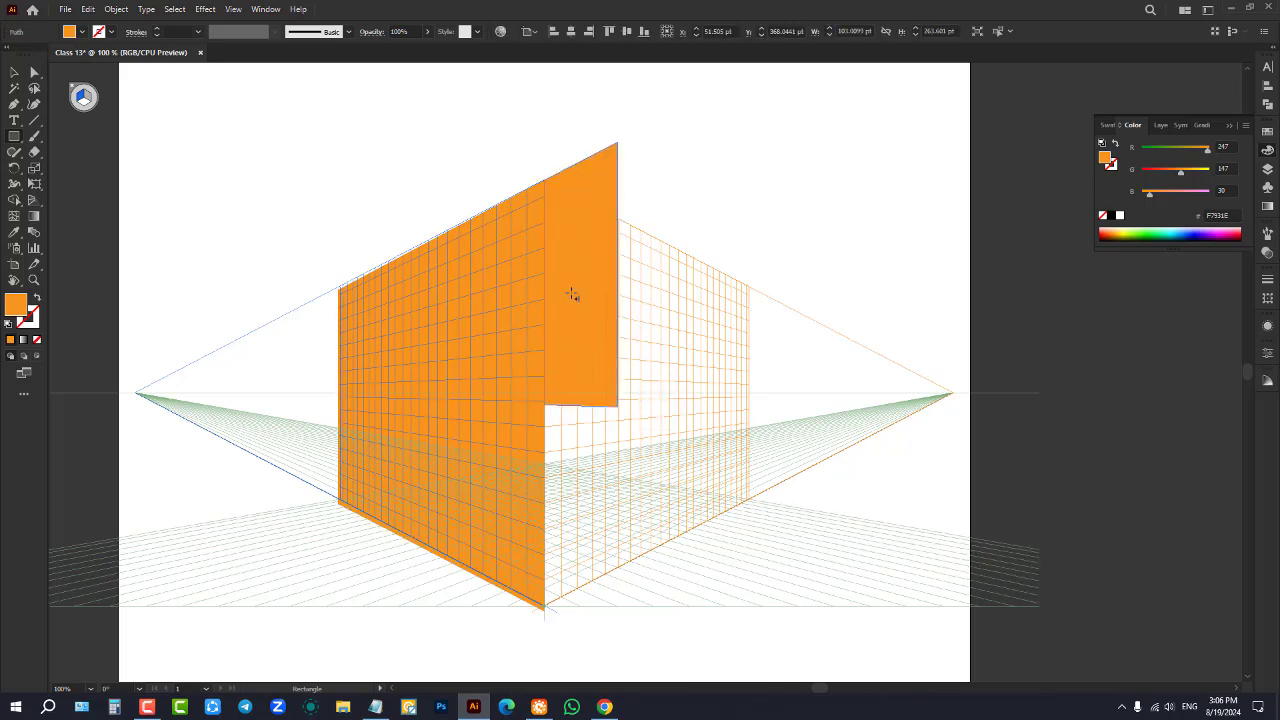
key(Delete)
Activate the right grid plane and draw a rectangle about 679 × 499 pt covering it from the centre edge
click(89, 99)
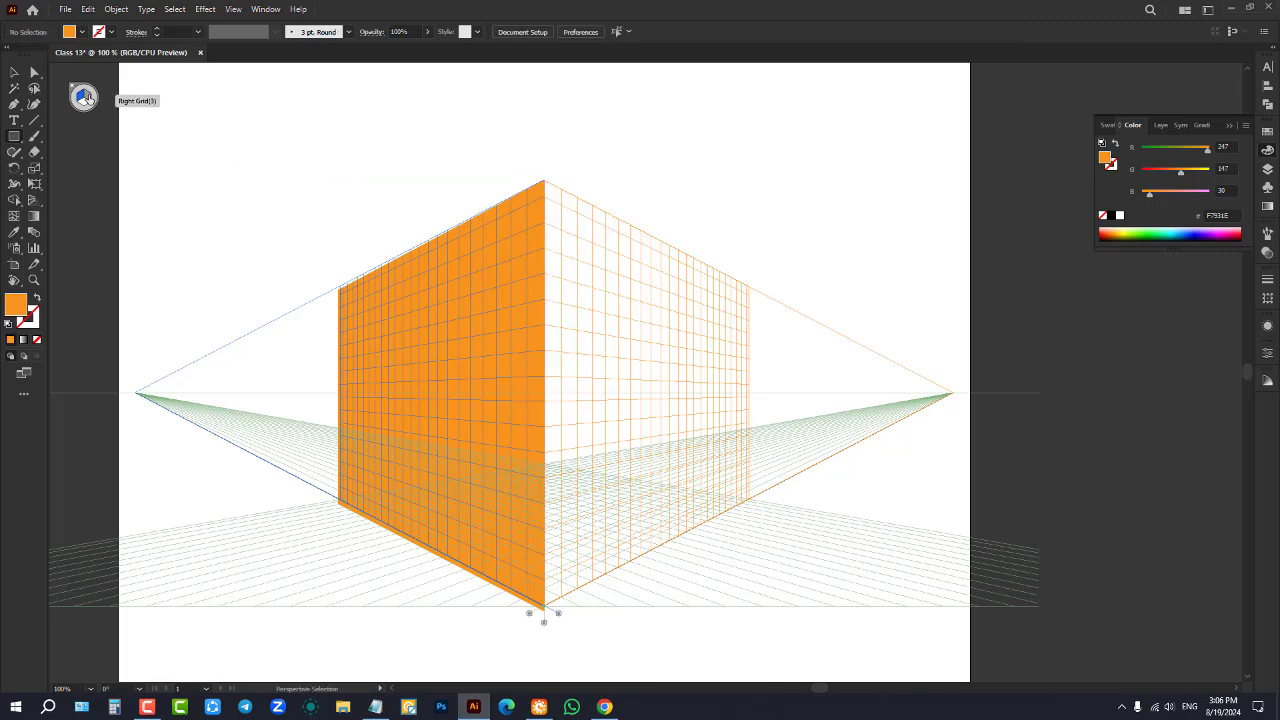
drag(541, 183, 749, 500)
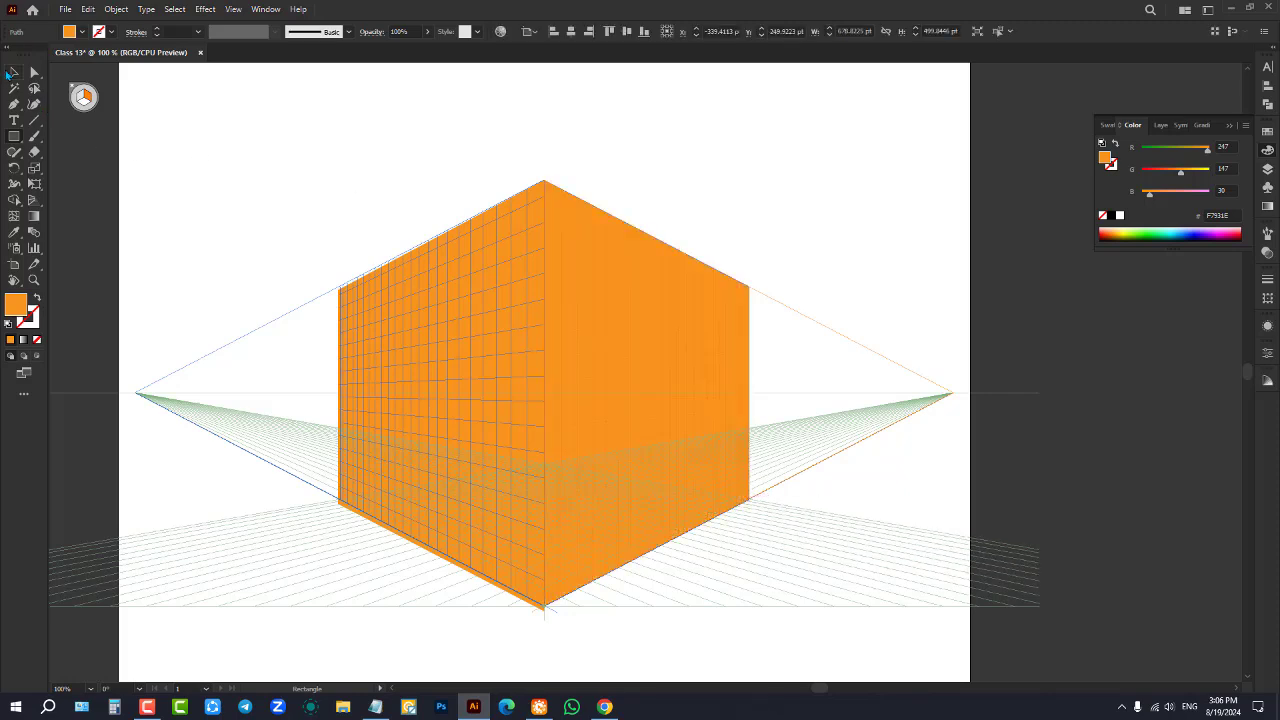
Activate the horizontal grid plane, draw a floor rectangle about 679 × 633 pt between the walls, and fill it red (ED1C24)
key(shift+v)
click(83, 100)
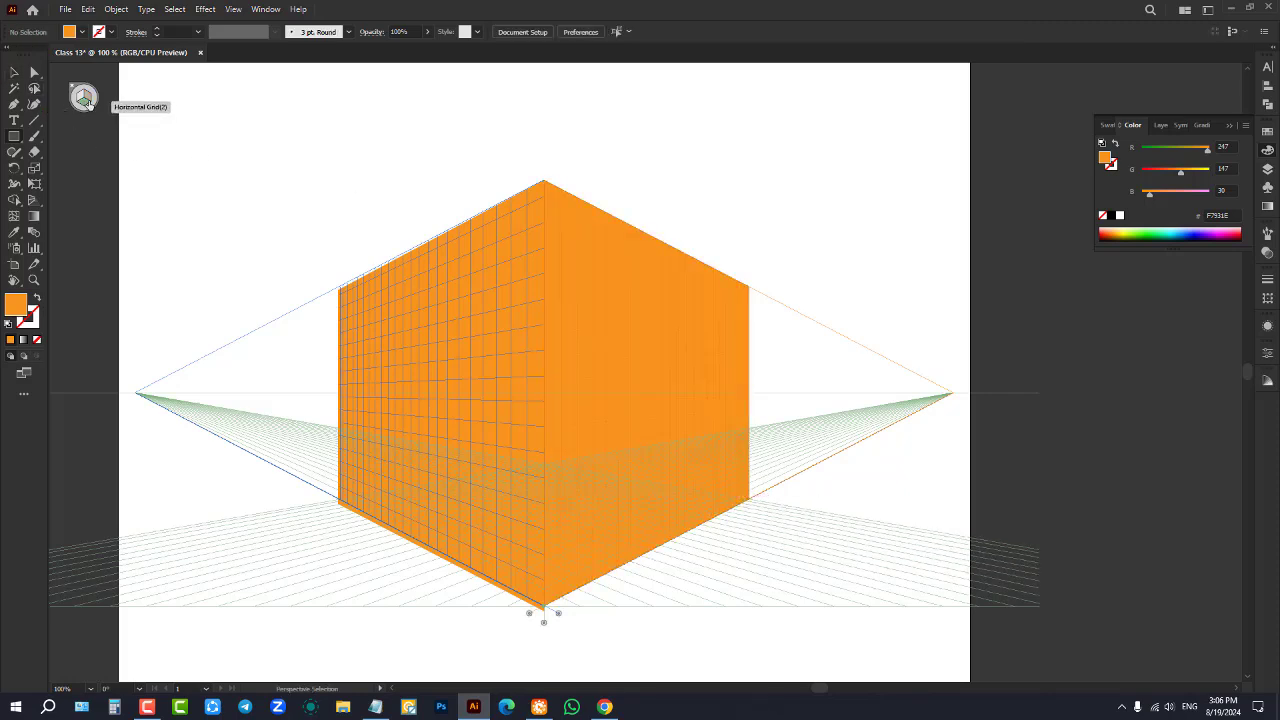
key(m)
scroll(514, 563, down, 1)
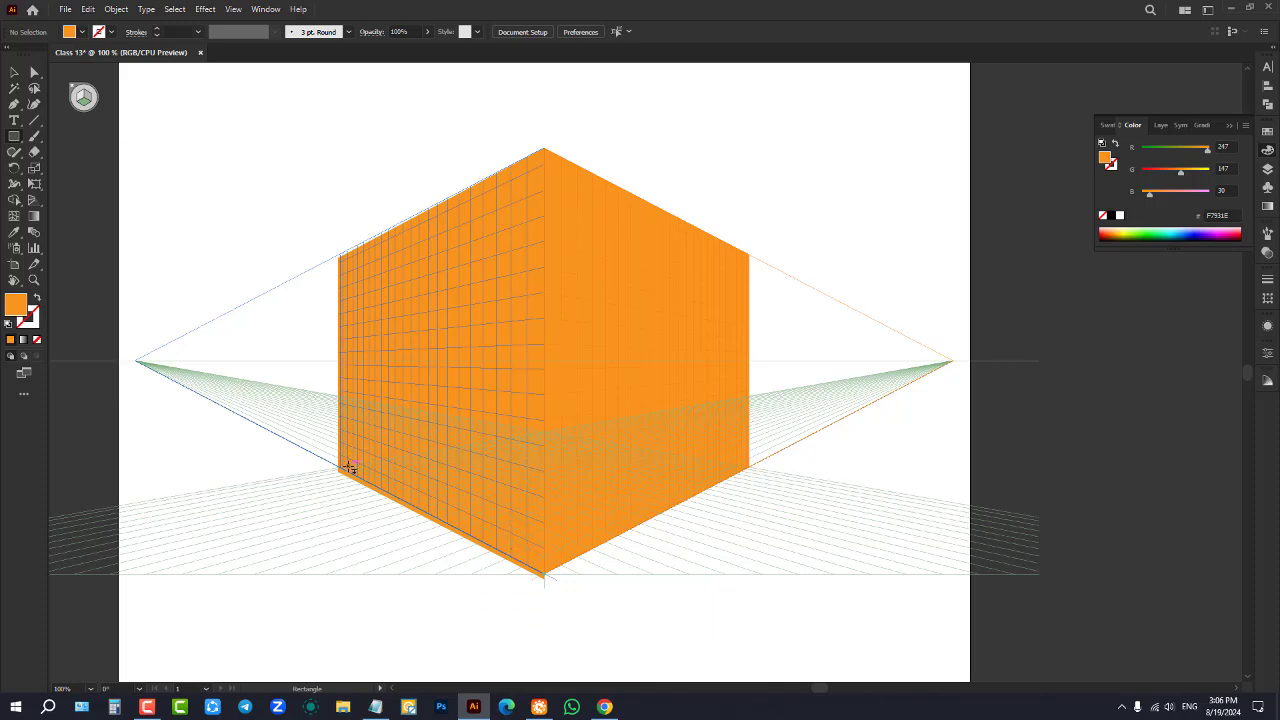
drag(348, 467, 746, 470)
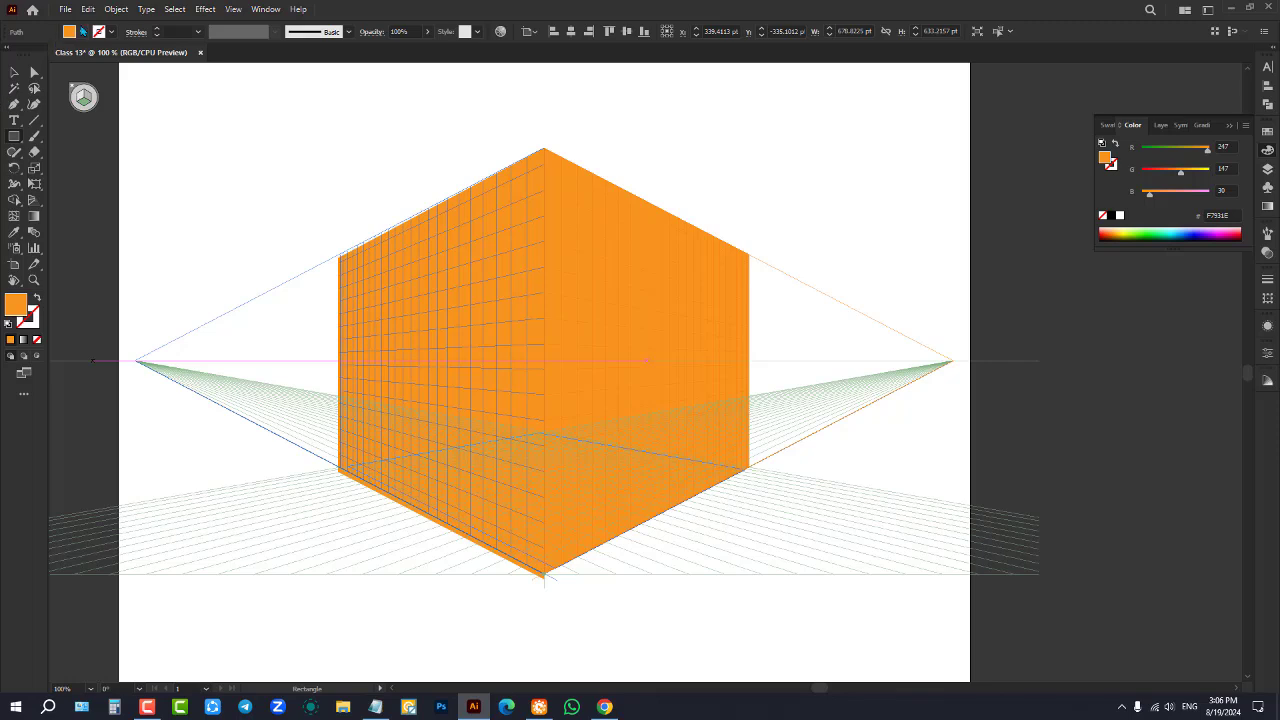
click(83, 32)
click(110, 57)
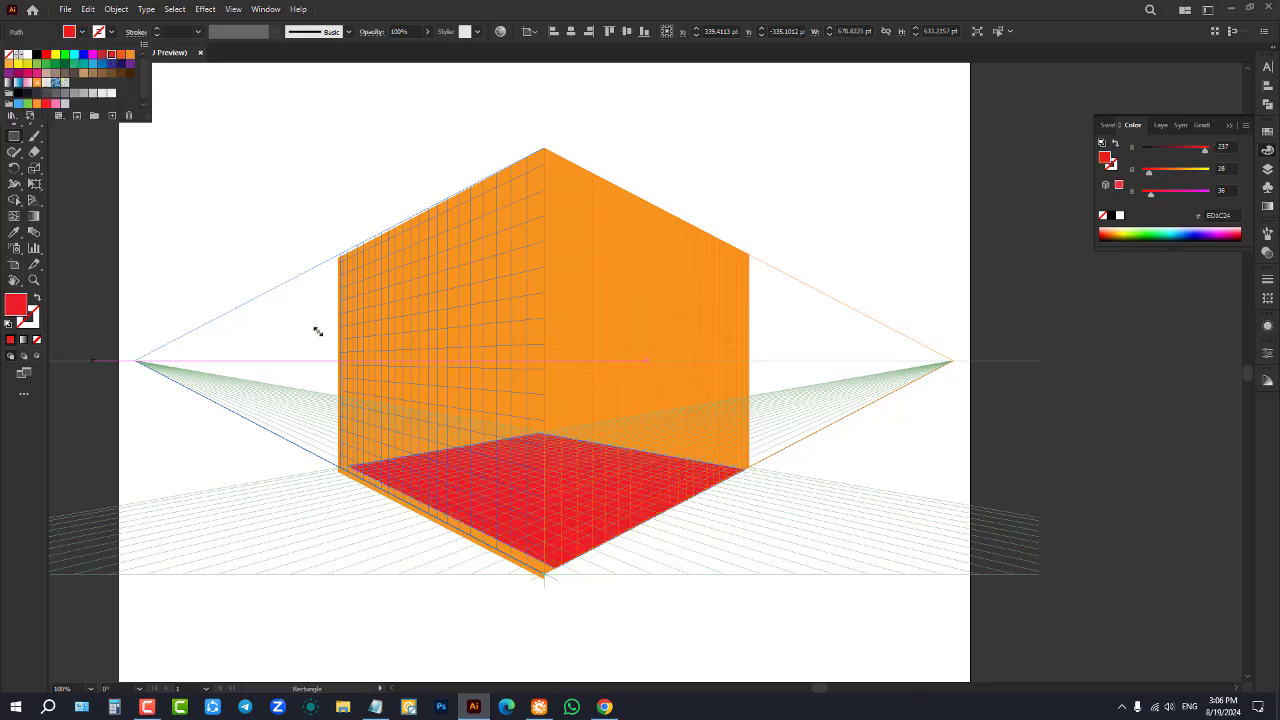
key(Escape)
Fill the right-plane wall rectangle with dark blue (2E3192) and deselect it
key(v)
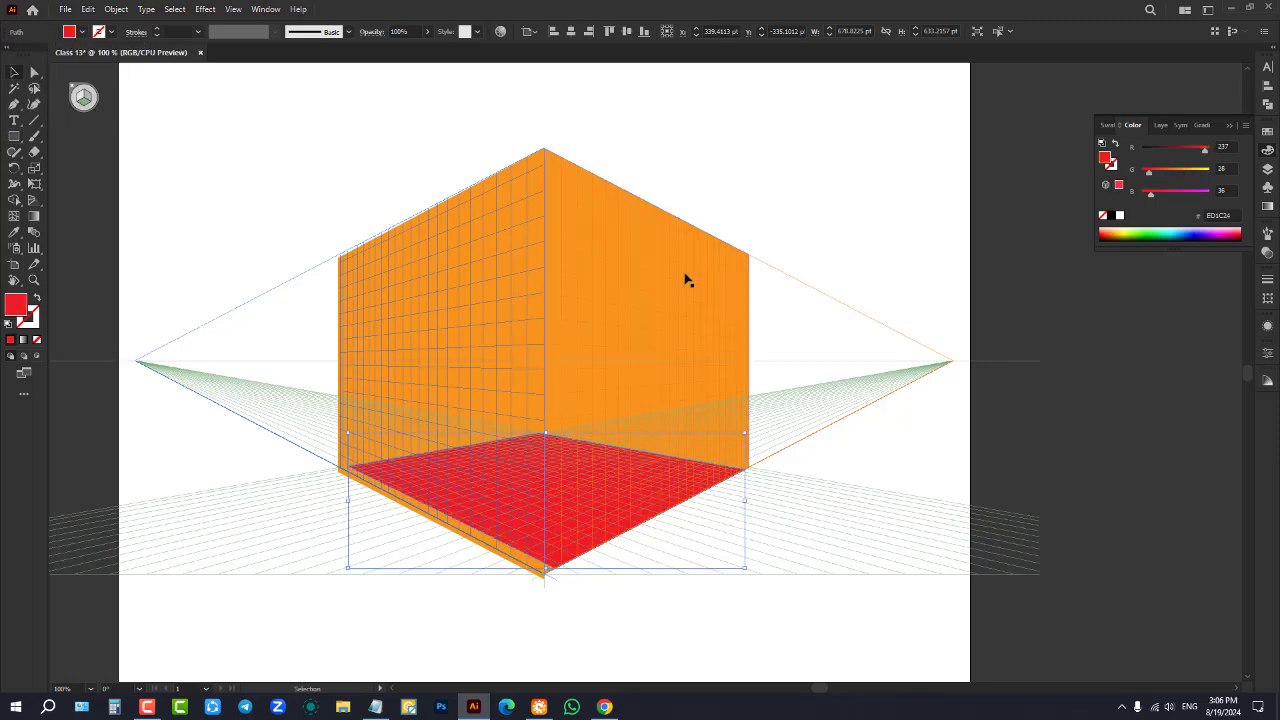
click(685, 280)
click(82, 32)
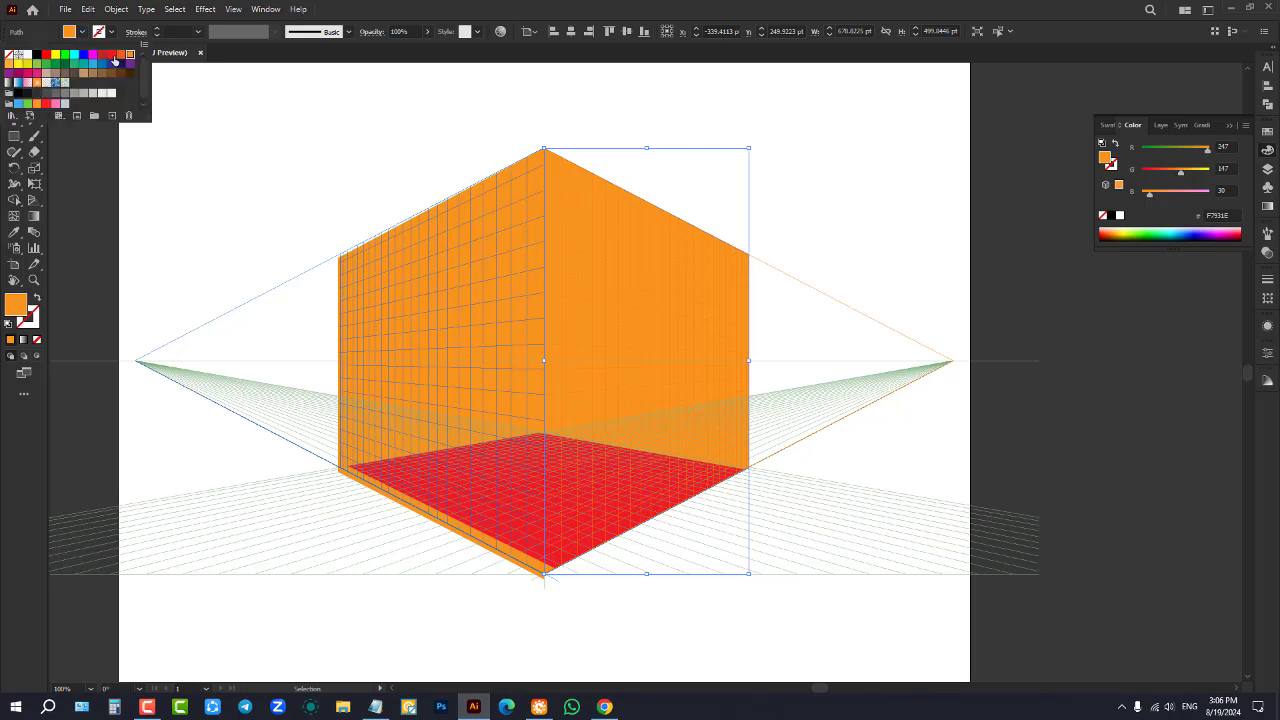
click(122, 76)
click(351, 151)
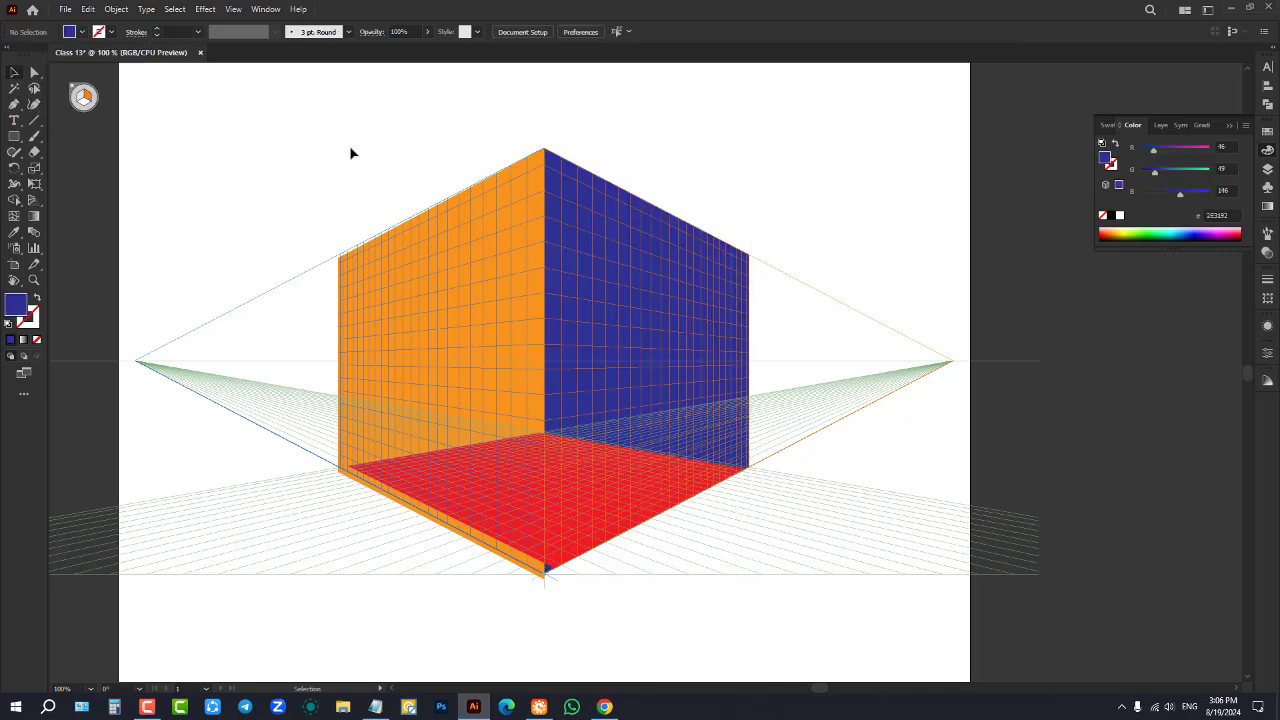
scroll(560, 345, down, 4)
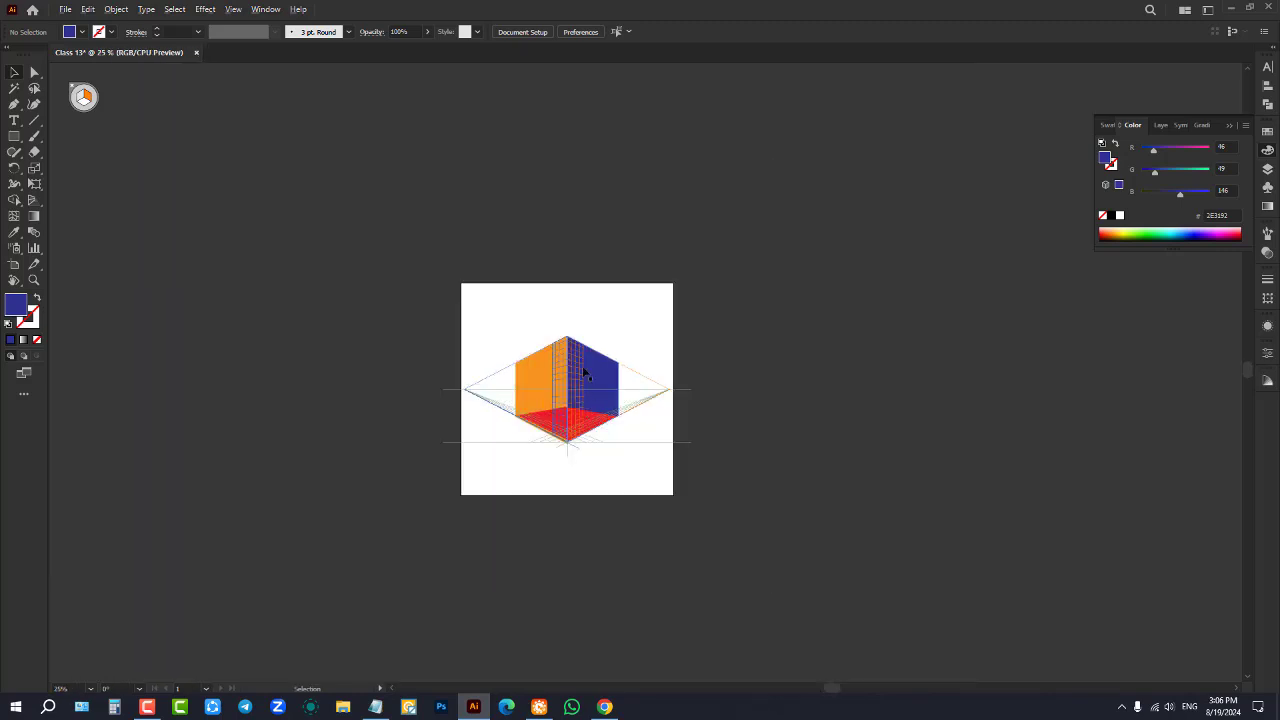
scroll(583, 320, up, 2)
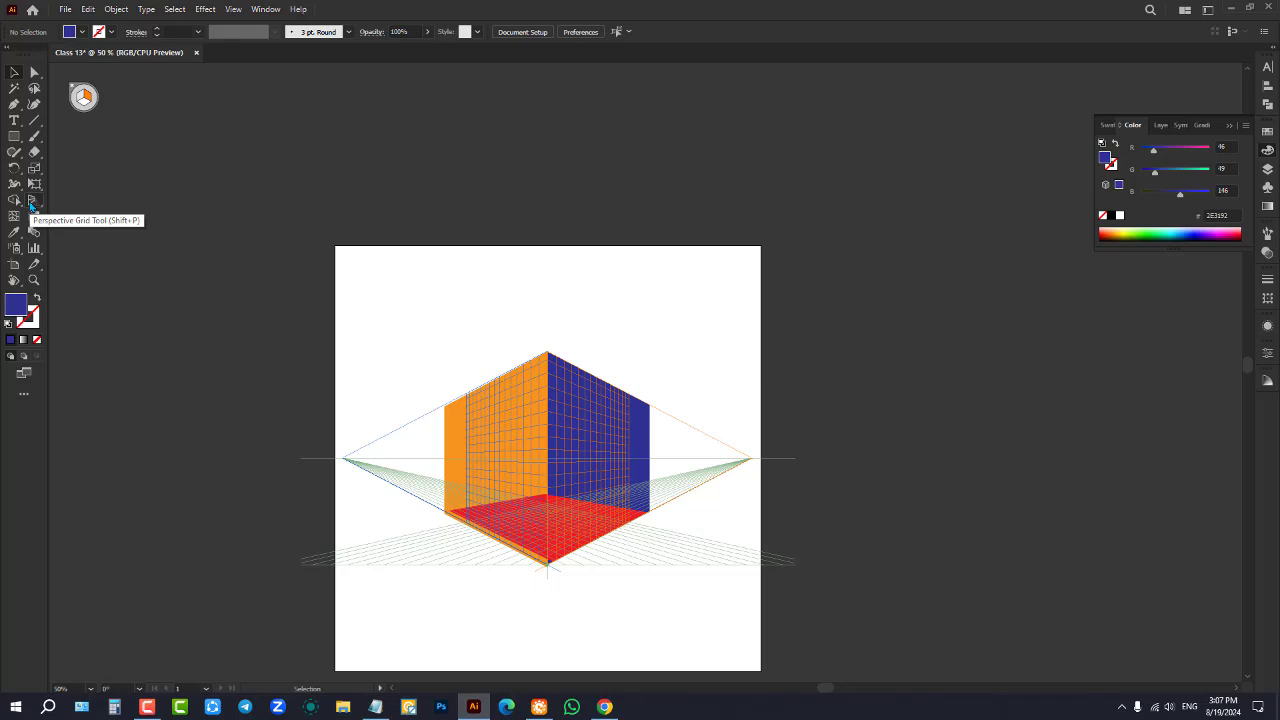
Switch to Chrome and go from YouTube Studio to the main YouTube site
click(605, 706)
click(35, 12)
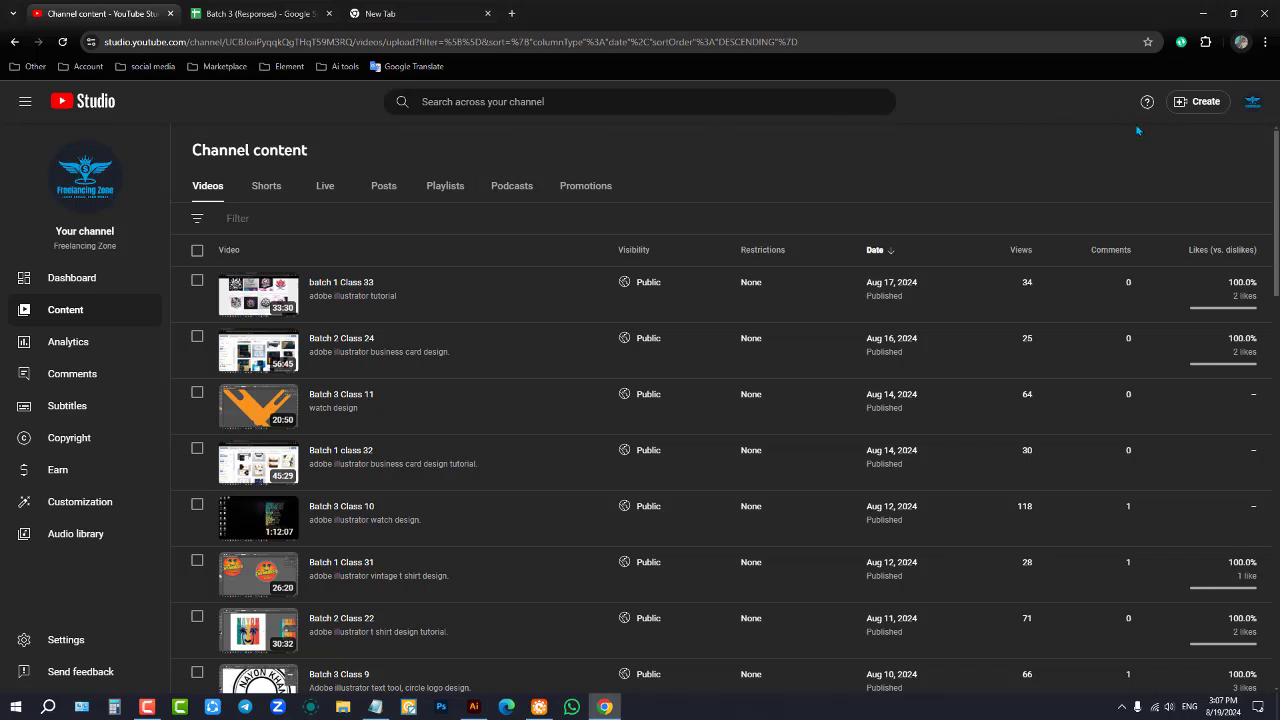
click(1260, 112)
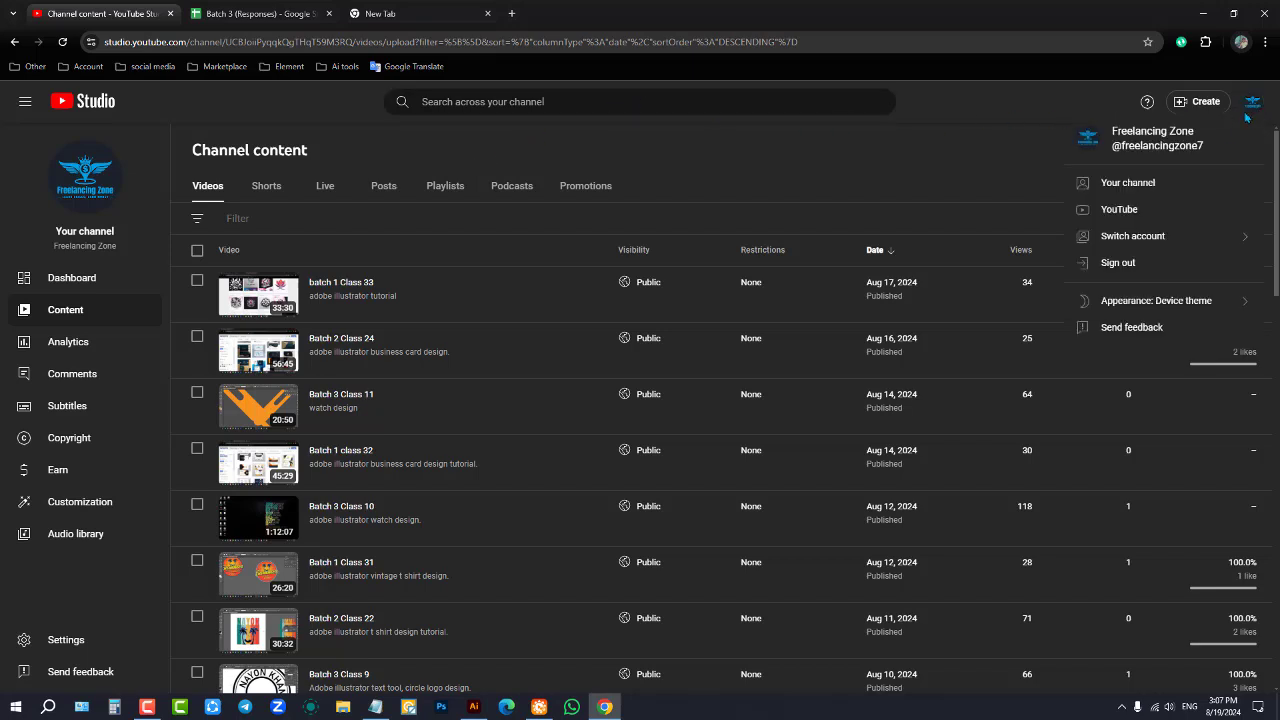
click(1120, 209)
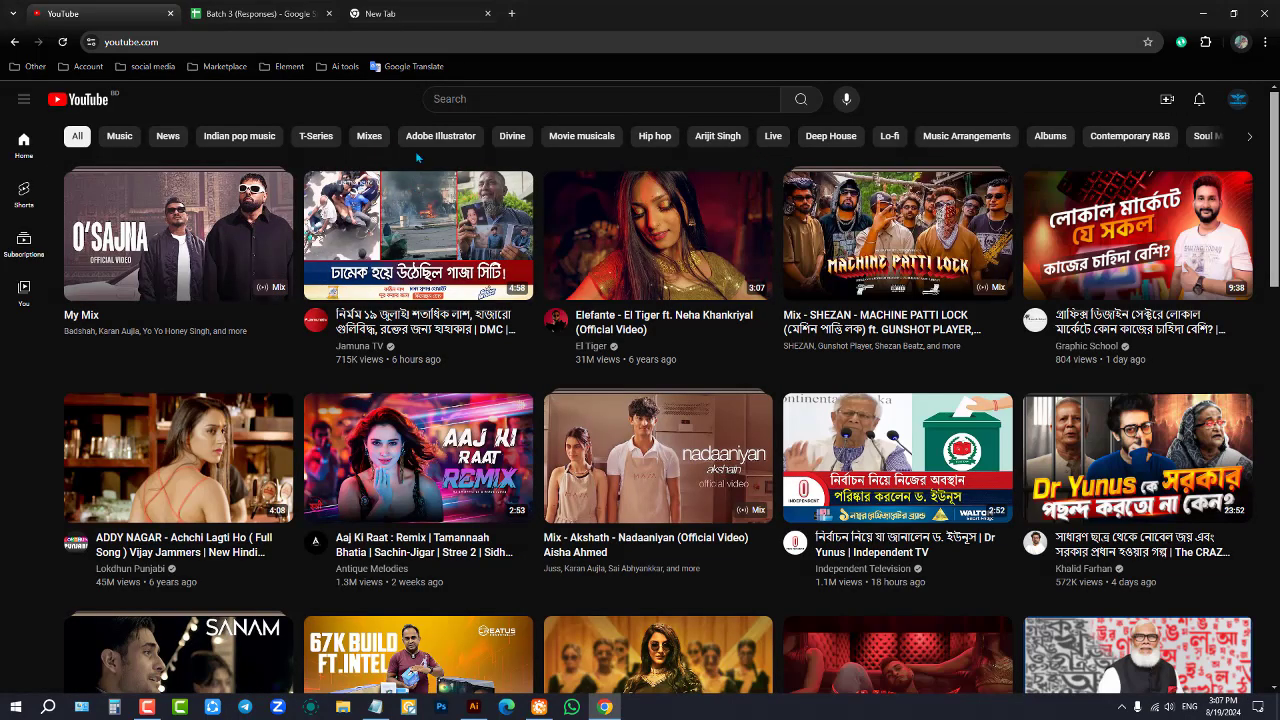
Search YouTube for "perspective grid tool illustrator cc"
click(520, 98)
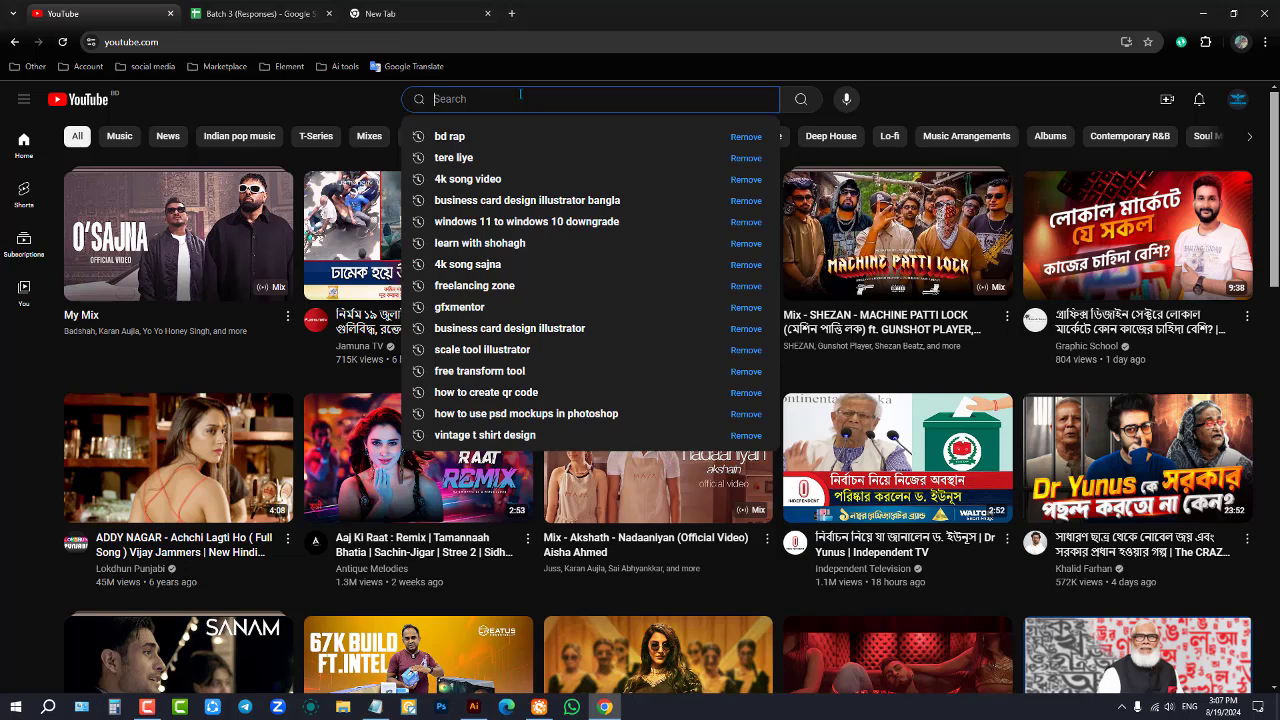
text(per)
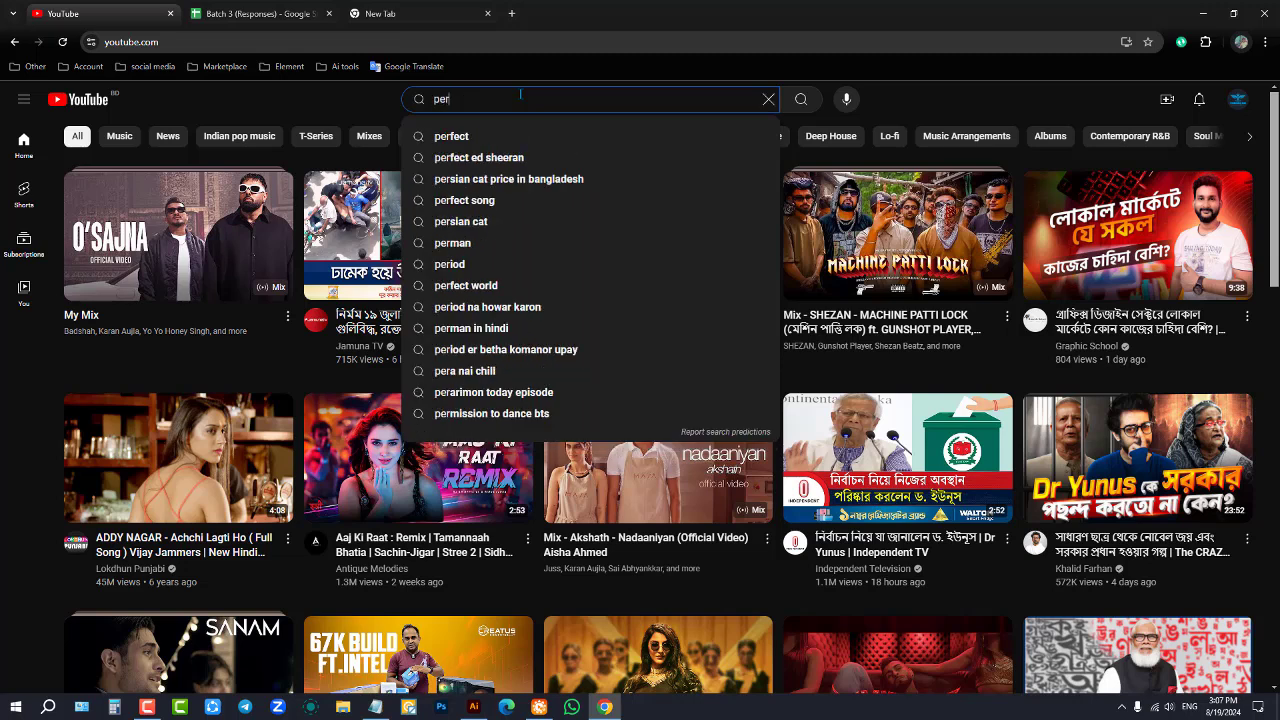
text(spec)
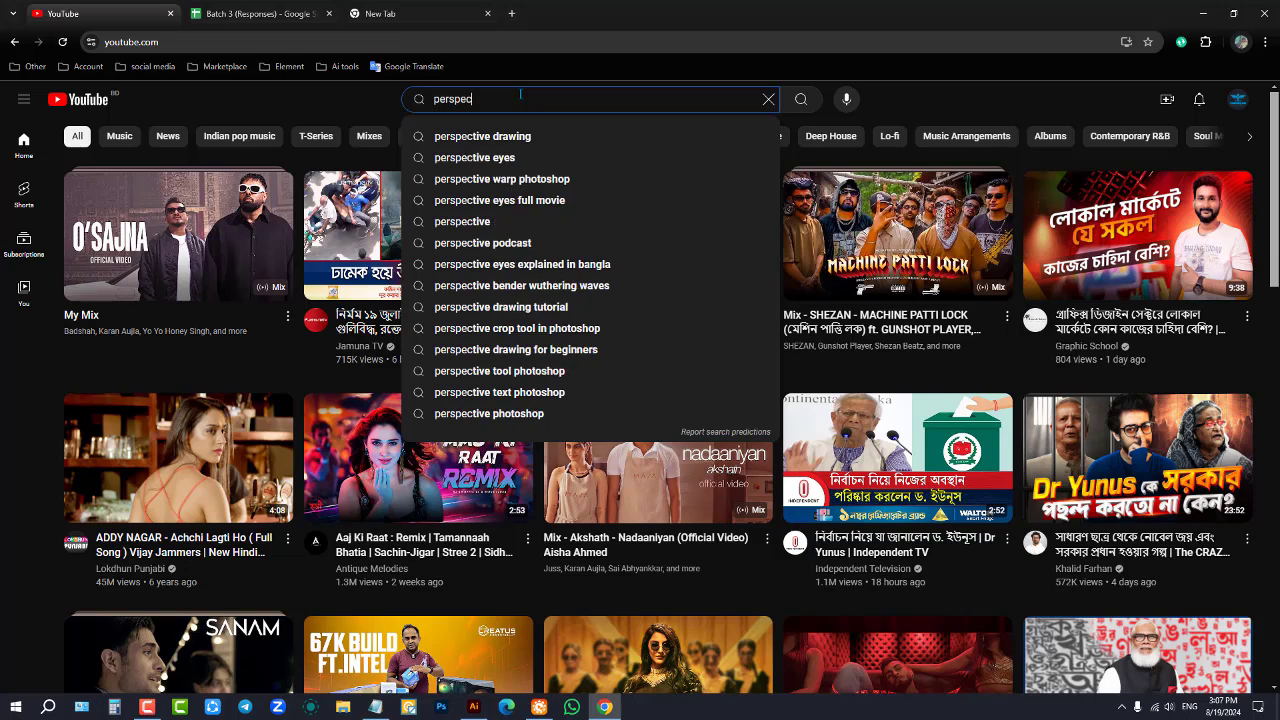
text(tive)
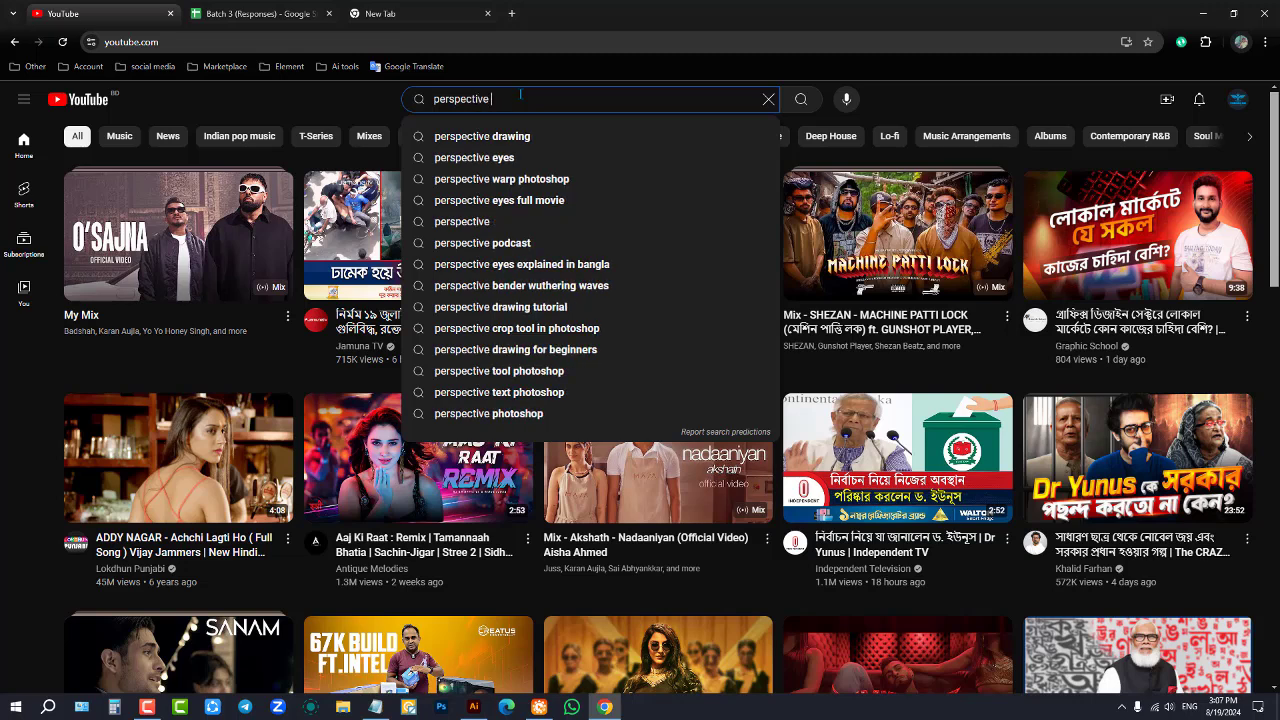
text( grid)
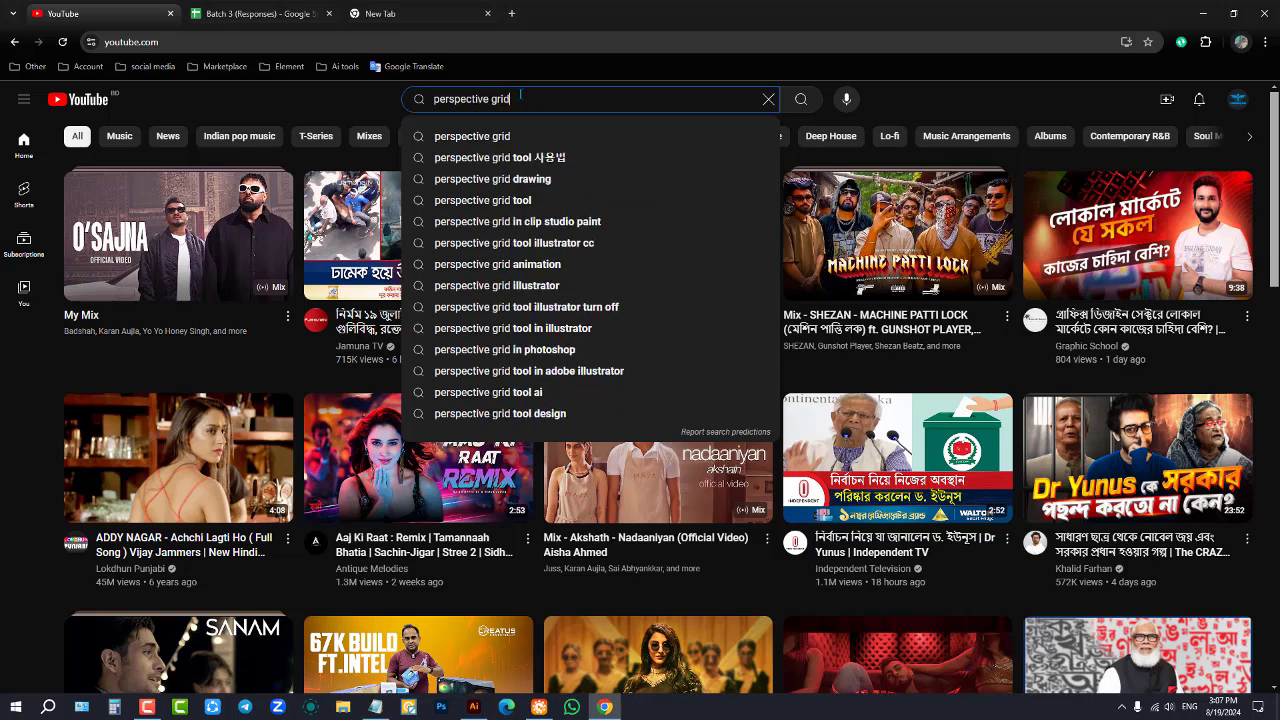
text( tool)
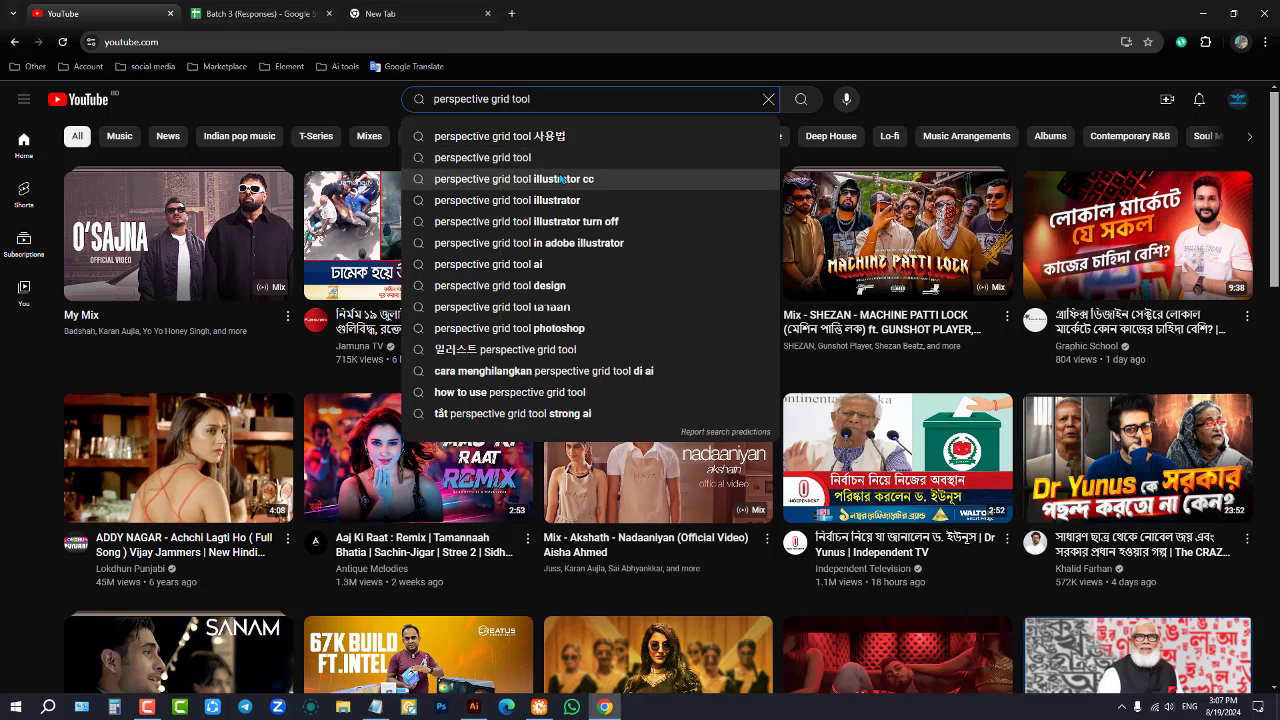
click(520, 179)
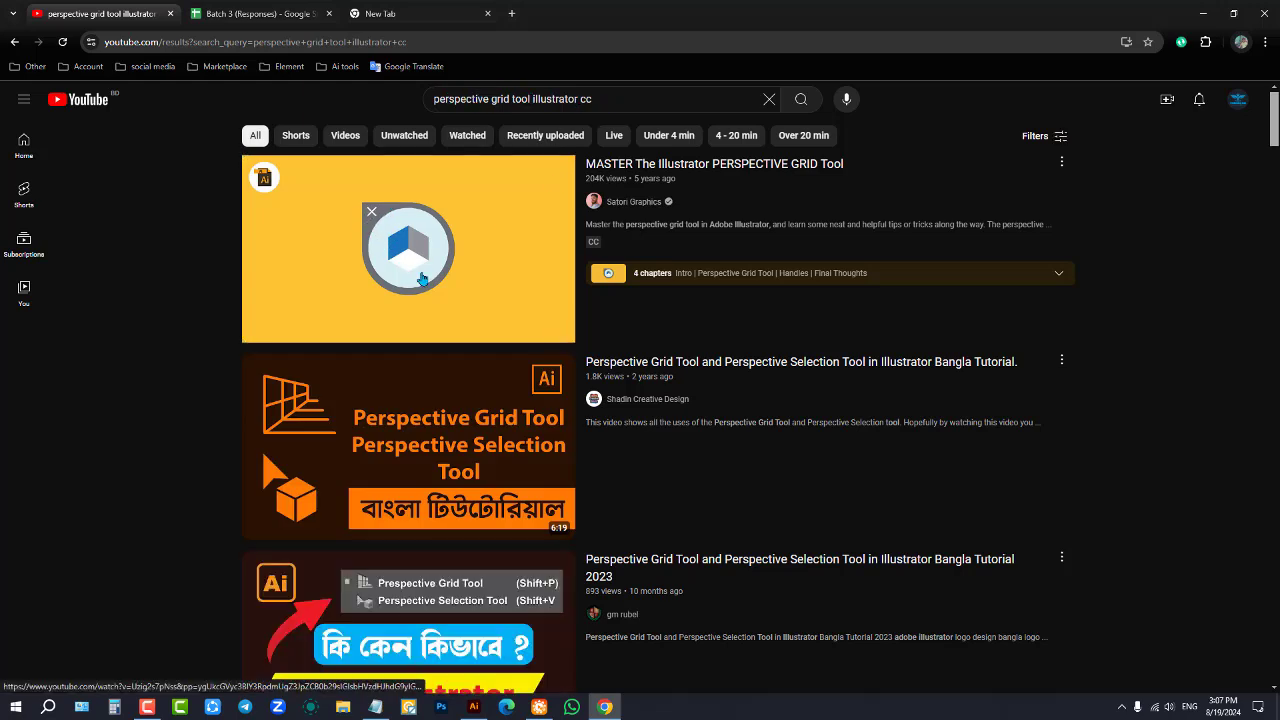
Browse the results, open GFXMentor's "Adobe Illustrator - Perspective Grid - Class 22" video and skip its advertisement
mouse_move(422, 276)
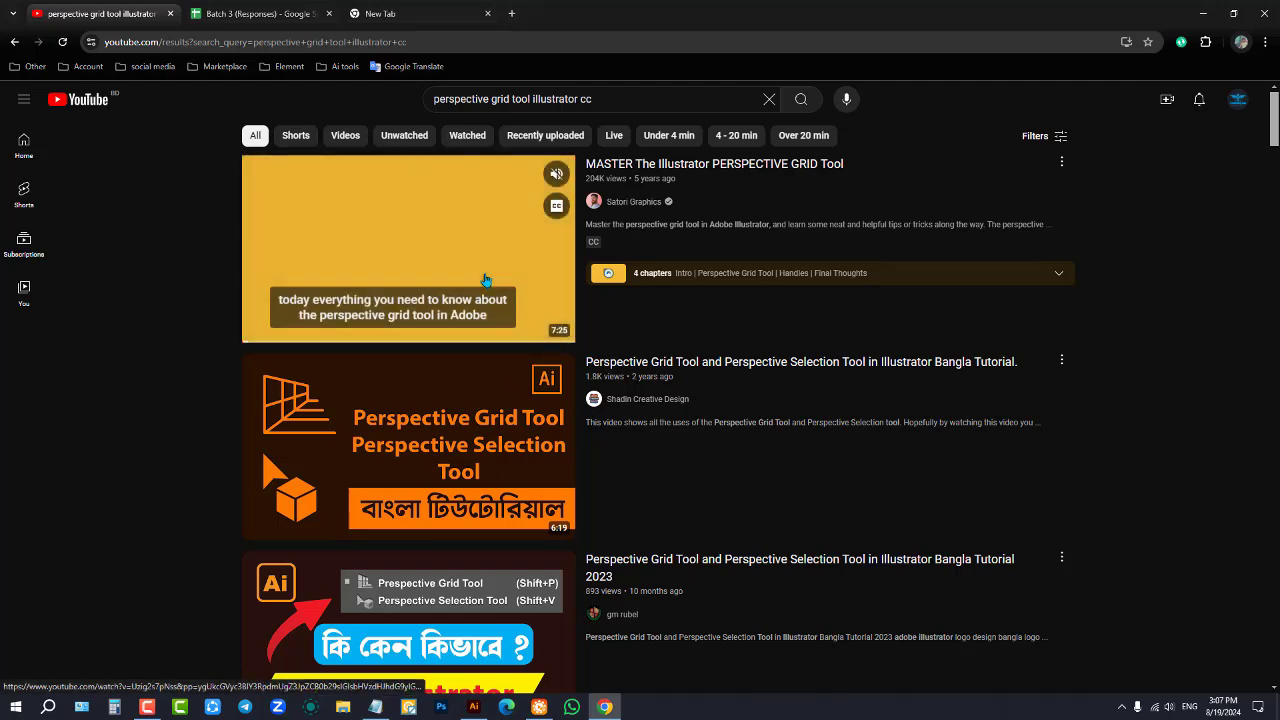
scroll(485, 280, down, 2)
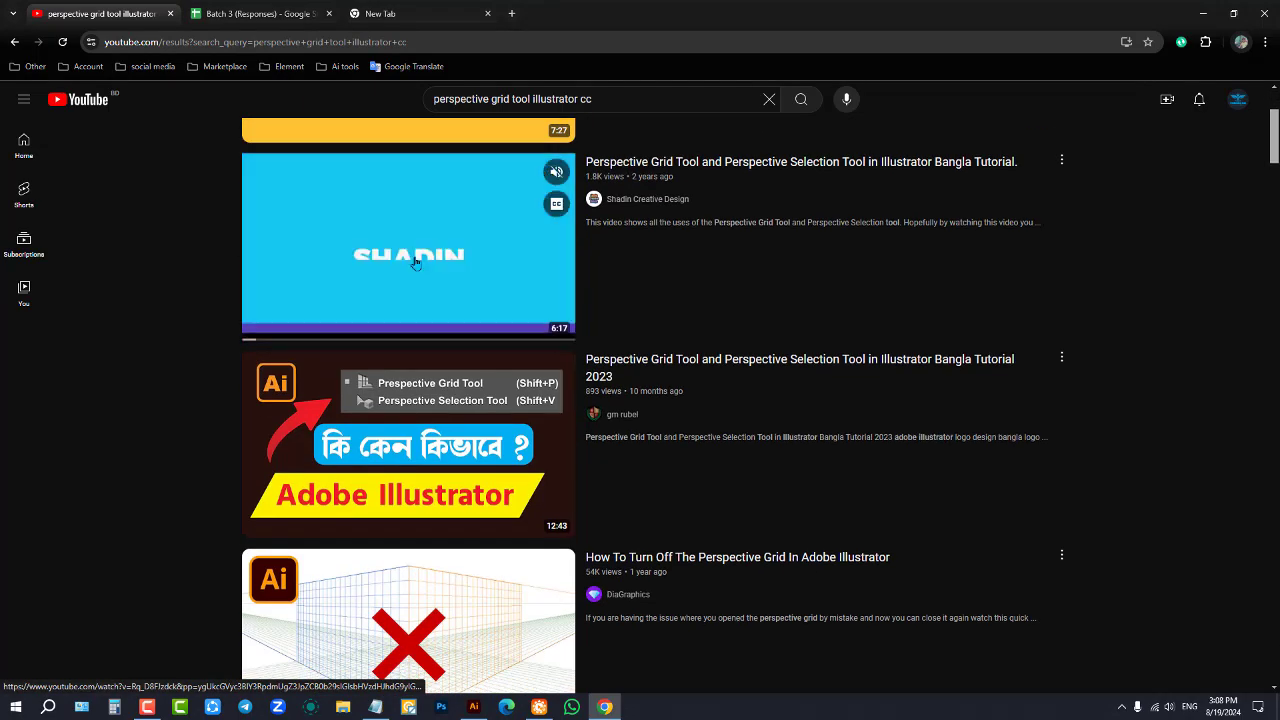
scroll(420, 268, down, 2)
scroll(418, 269, down, 4)
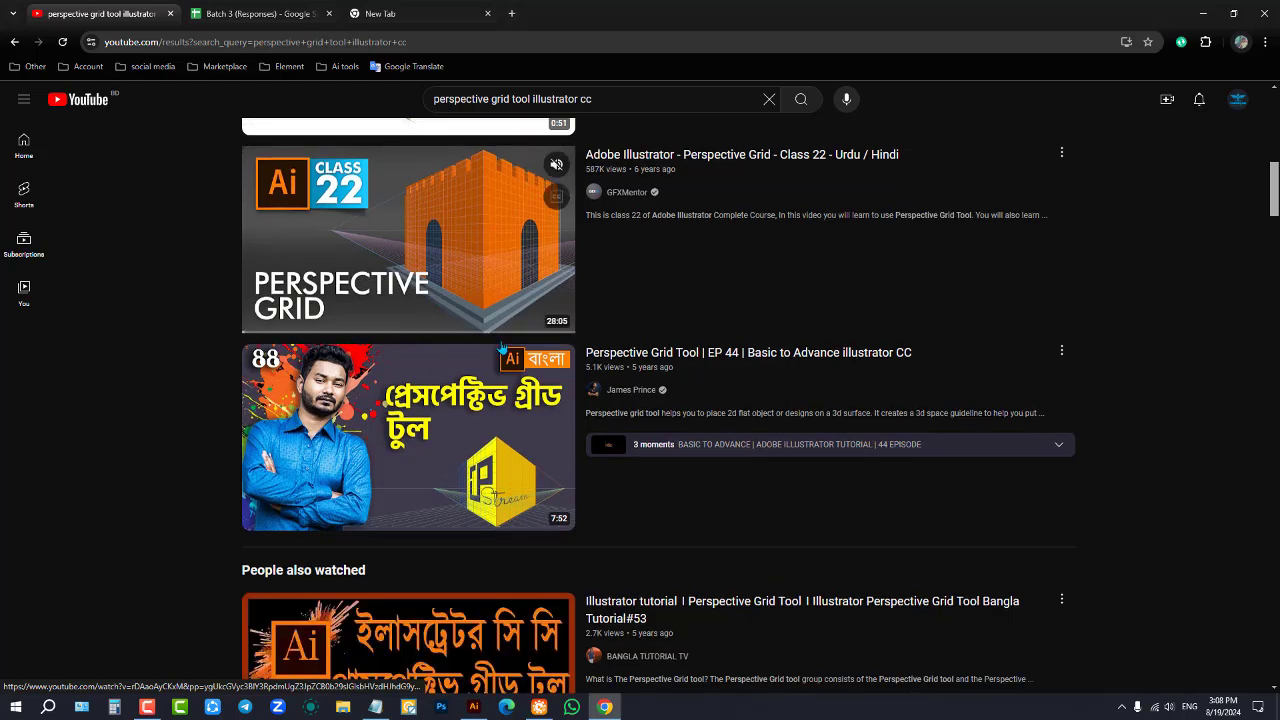
click(437, 229)
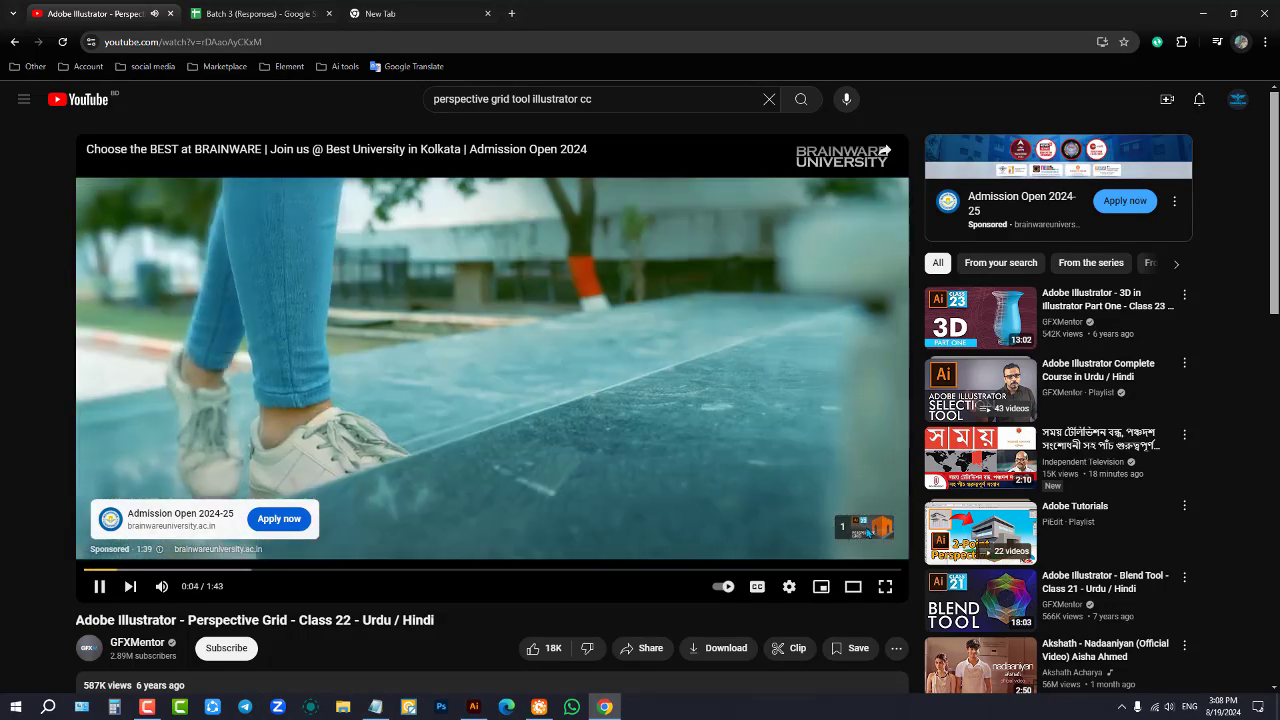
click(865, 526)
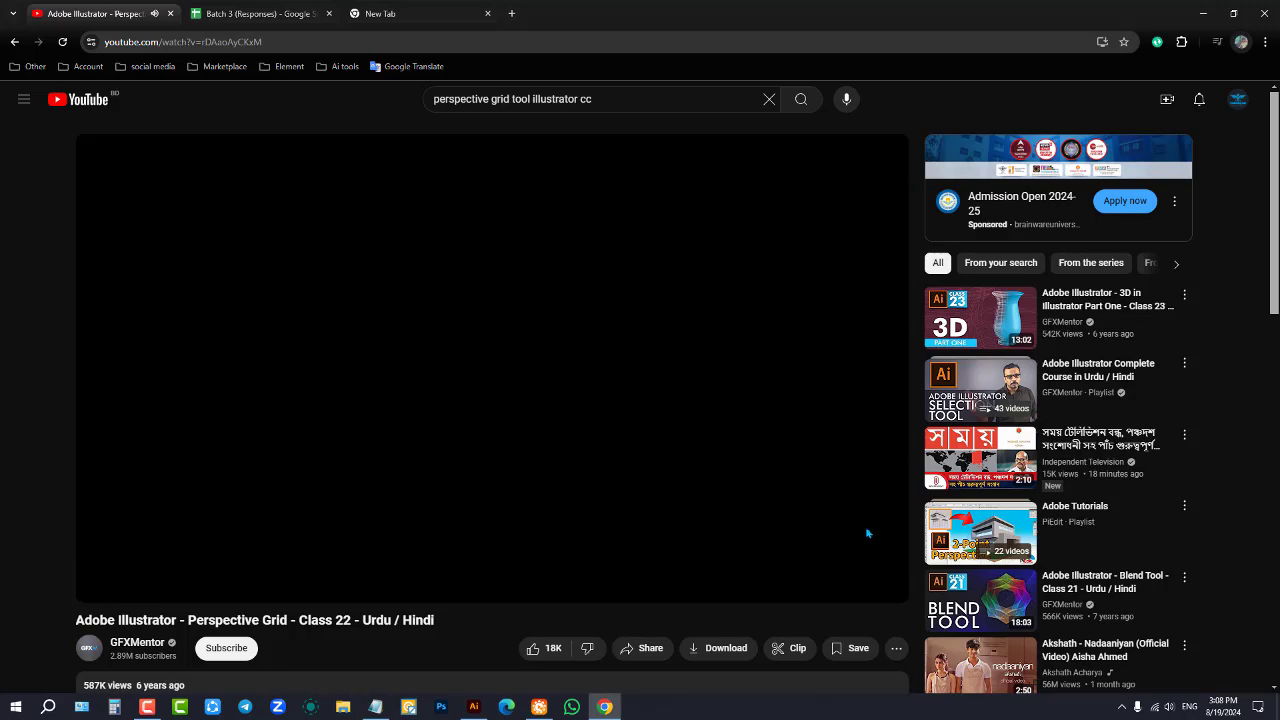
click(131, 588)
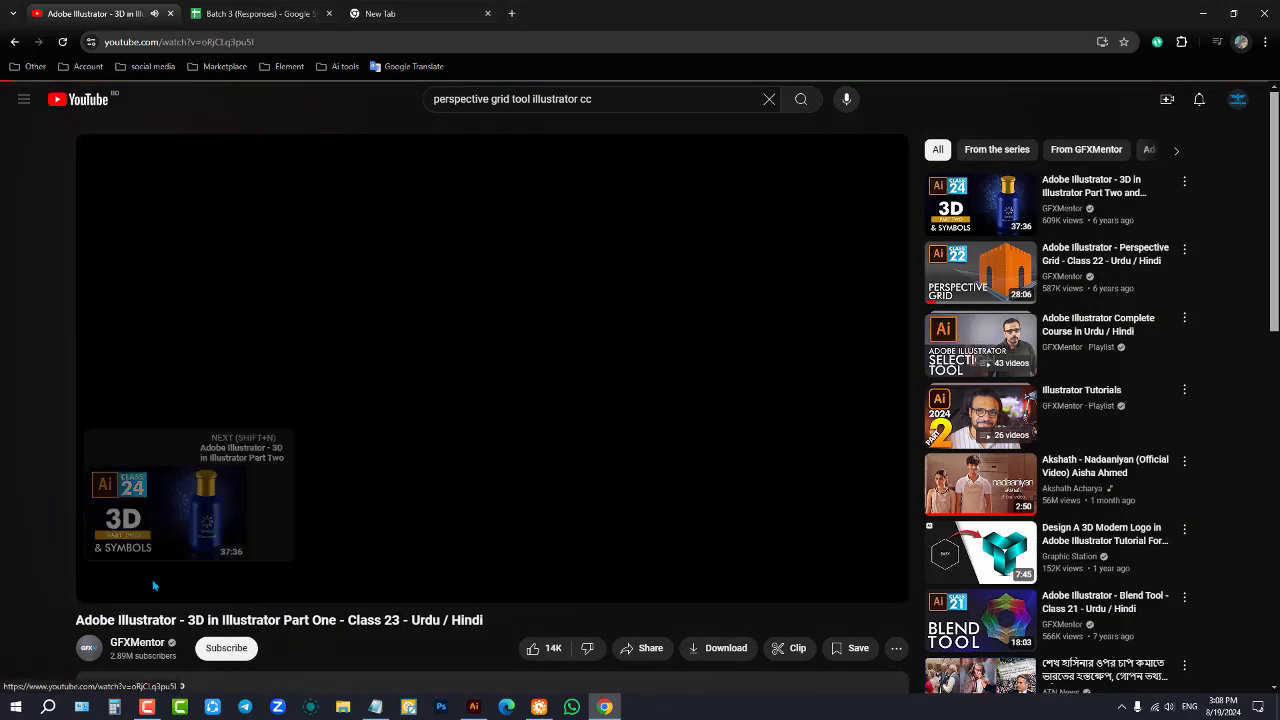
click(131, 588)
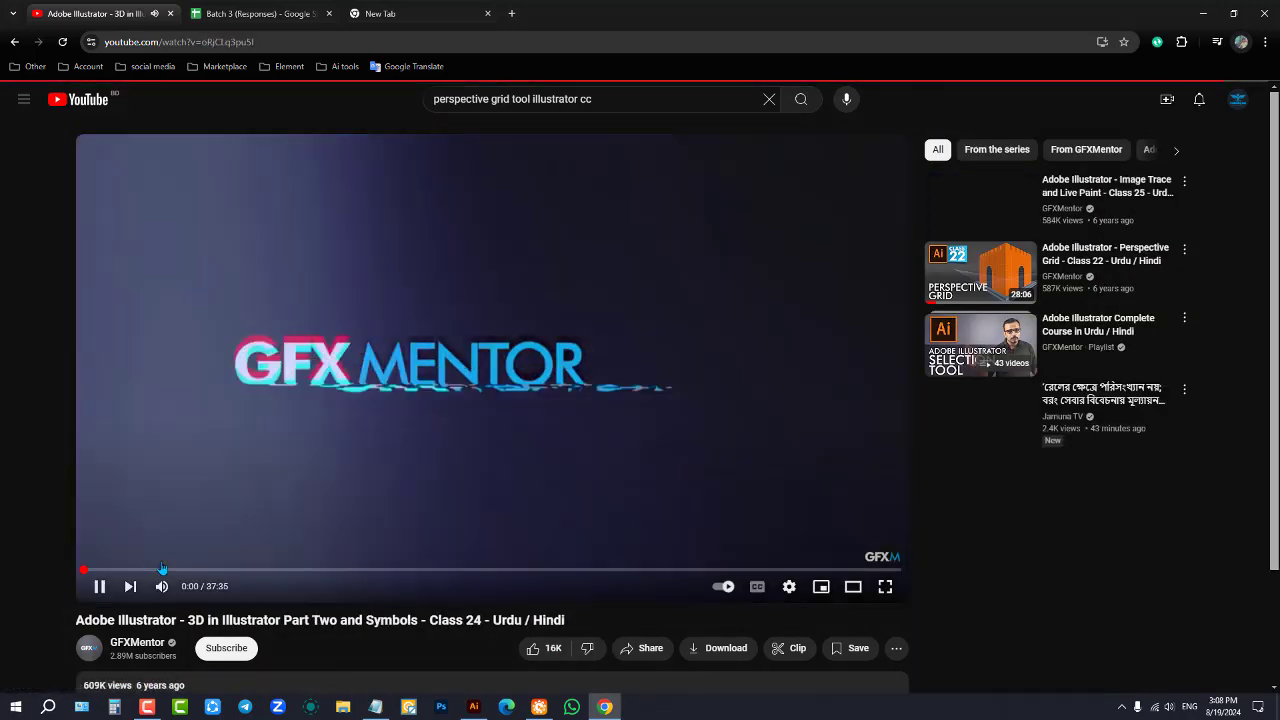
click(291, 569)
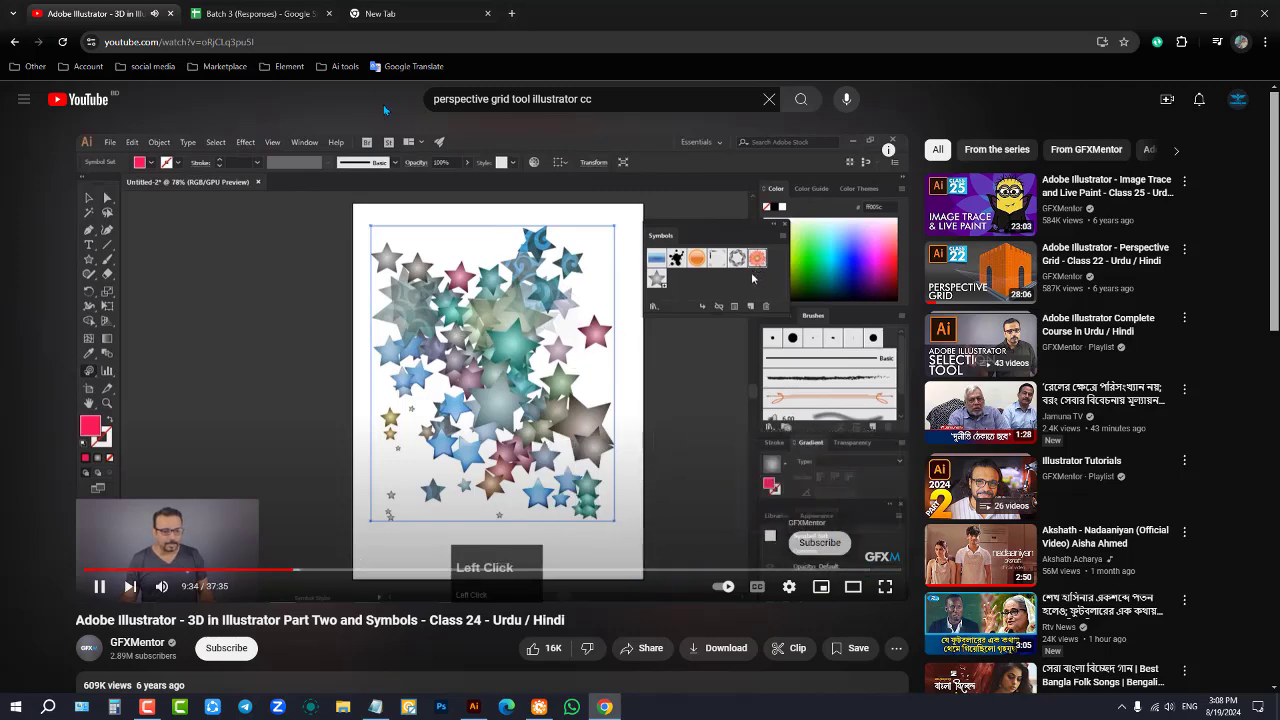
click(14, 42)
click(14, 42)
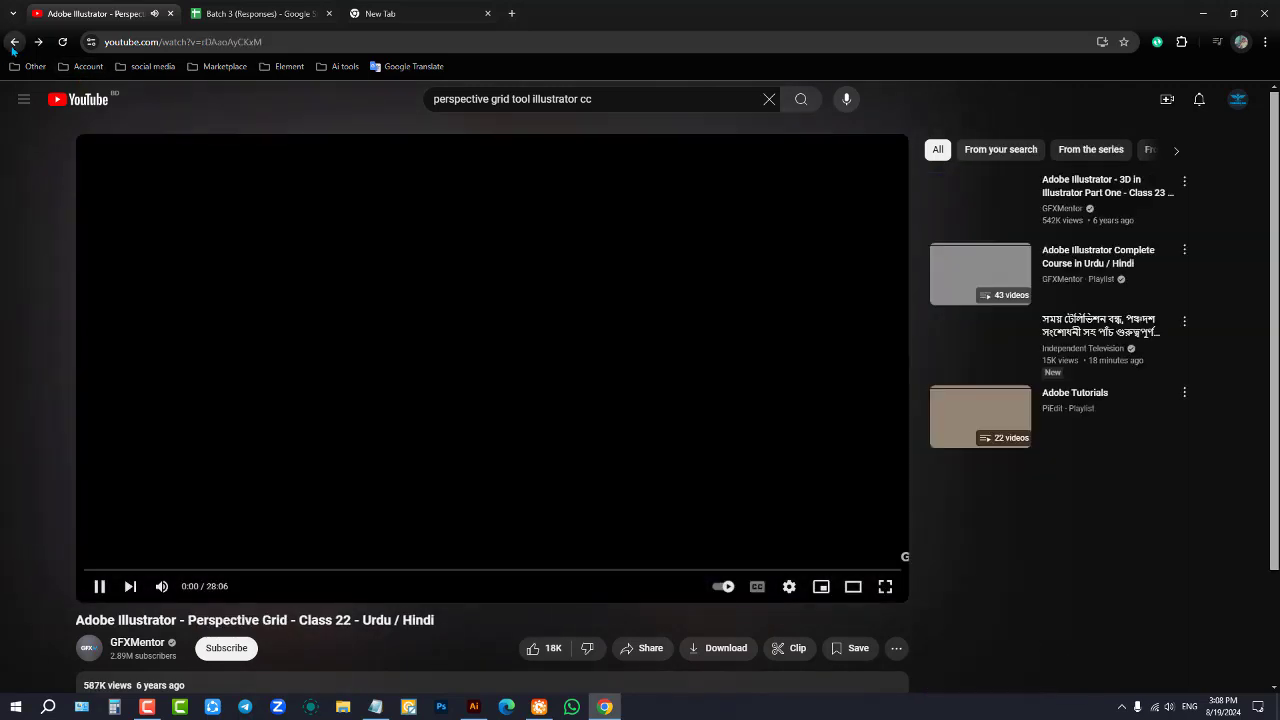
Skim the Class 22 Perspective Grid video at several points and pause it at about 15:36
click(200, 570)
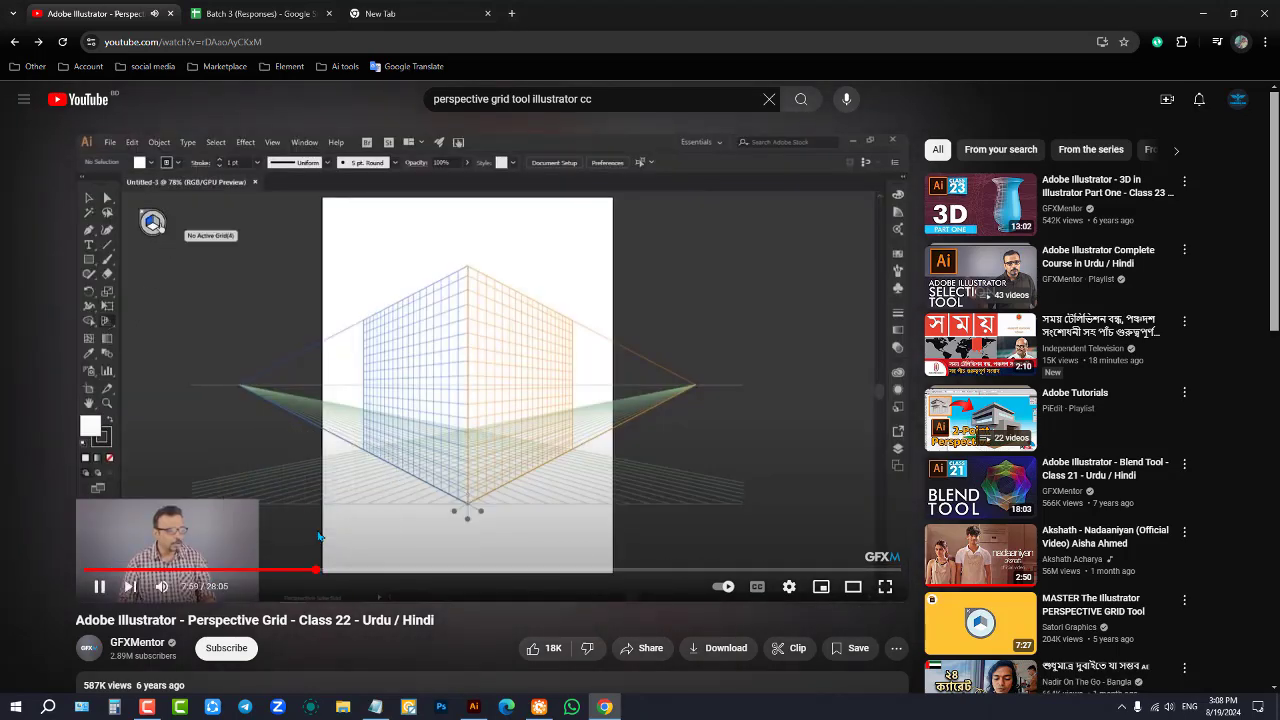
click(320, 573)
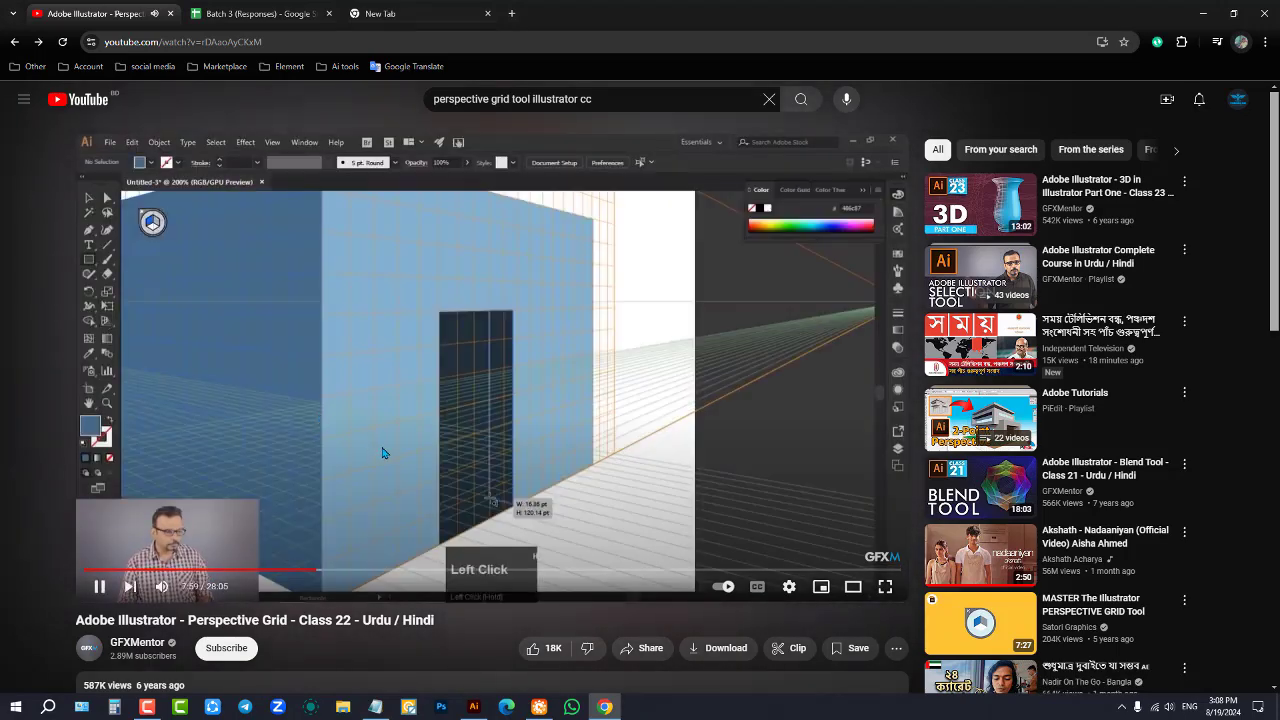
click(387, 570)
click(545, 570)
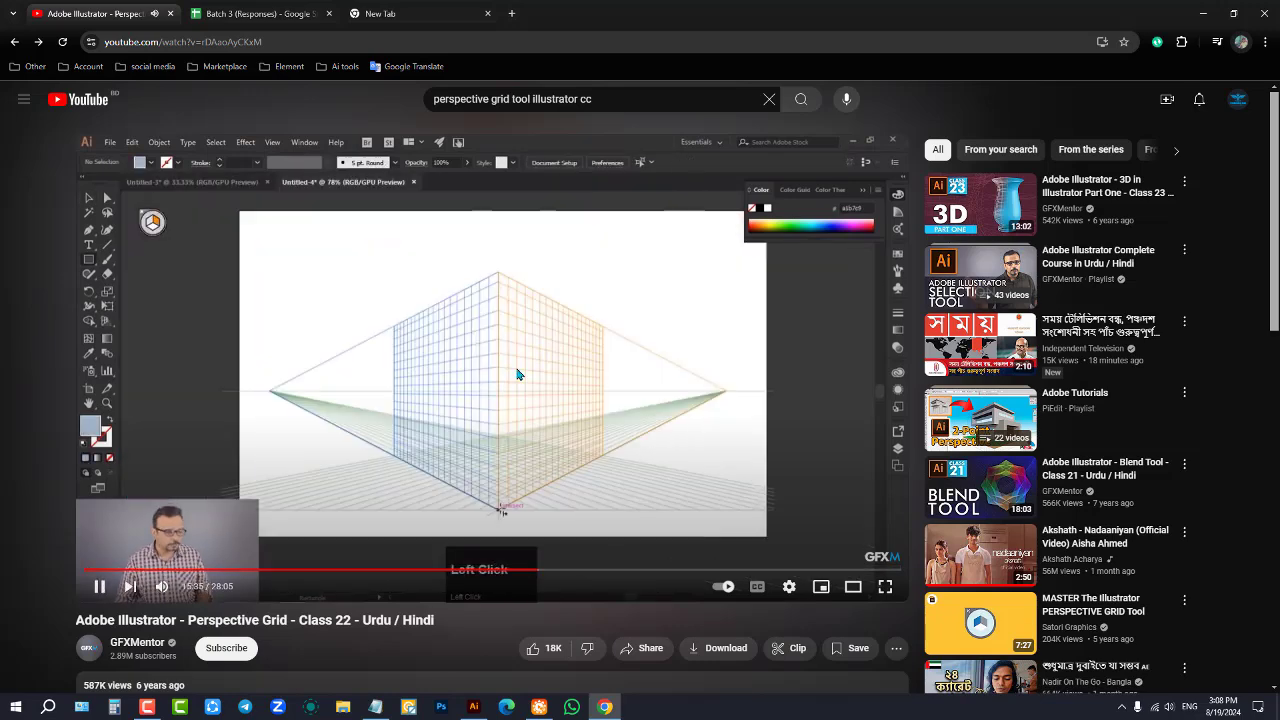
click(515, 369)
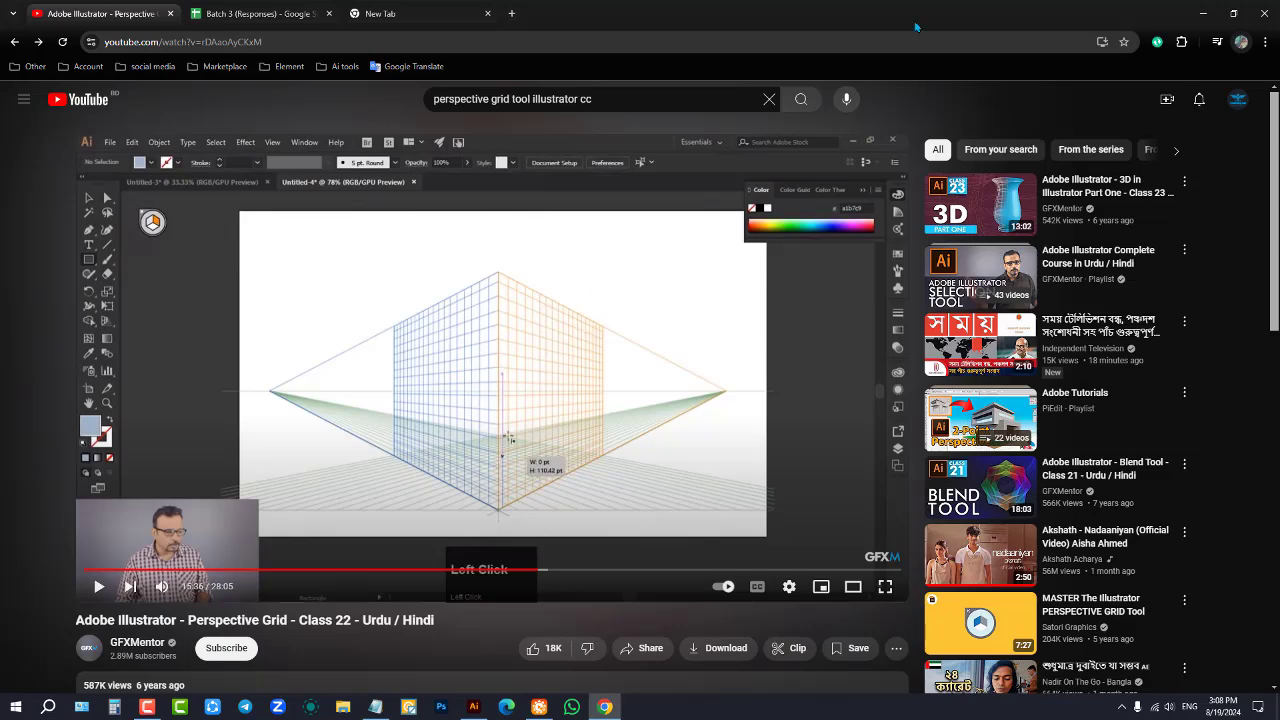
Switch back to Illustrator, view the tools grouped with the Perspective Grid tool and return to the Selection tool
key(alt+Tab)
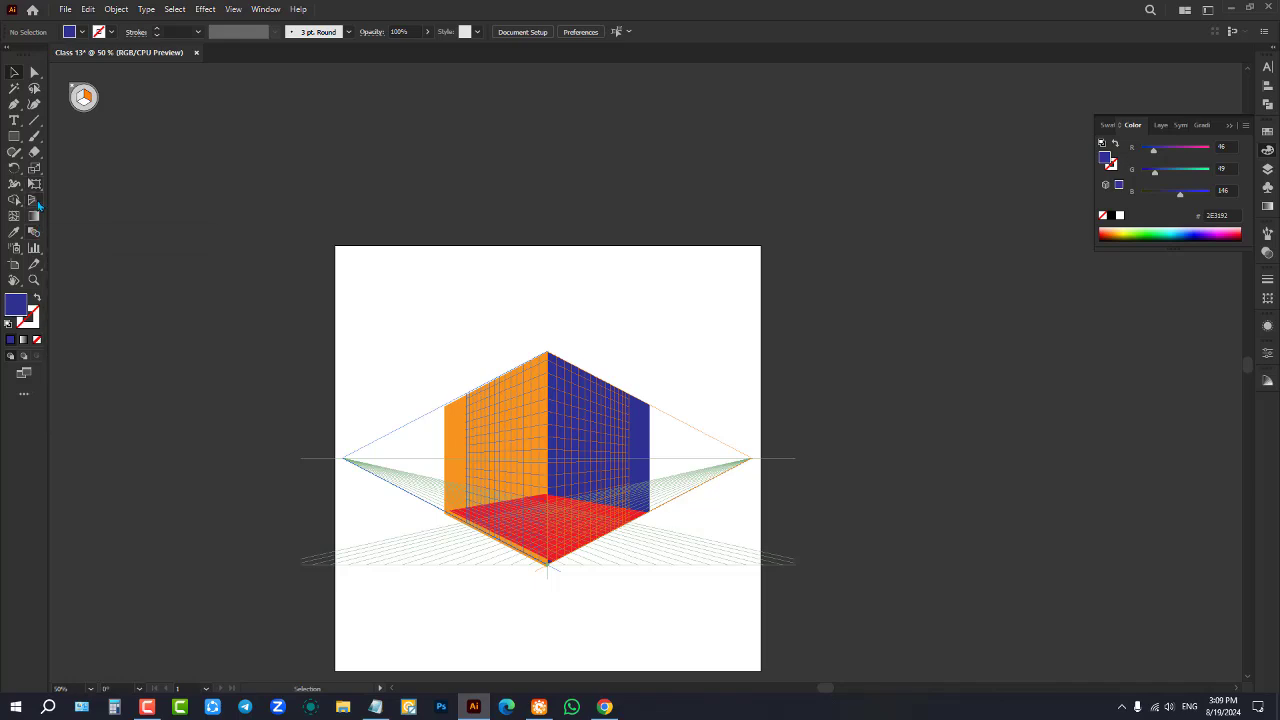
click(33, 200)
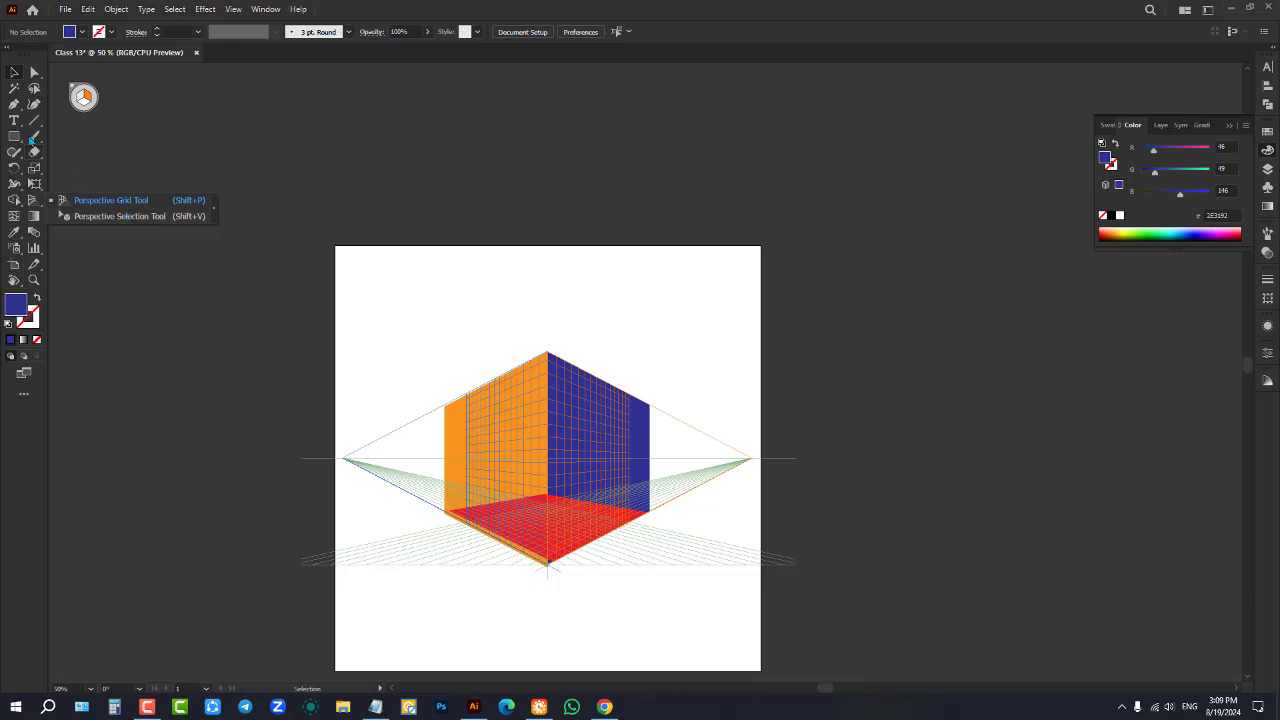
click(13, 75)
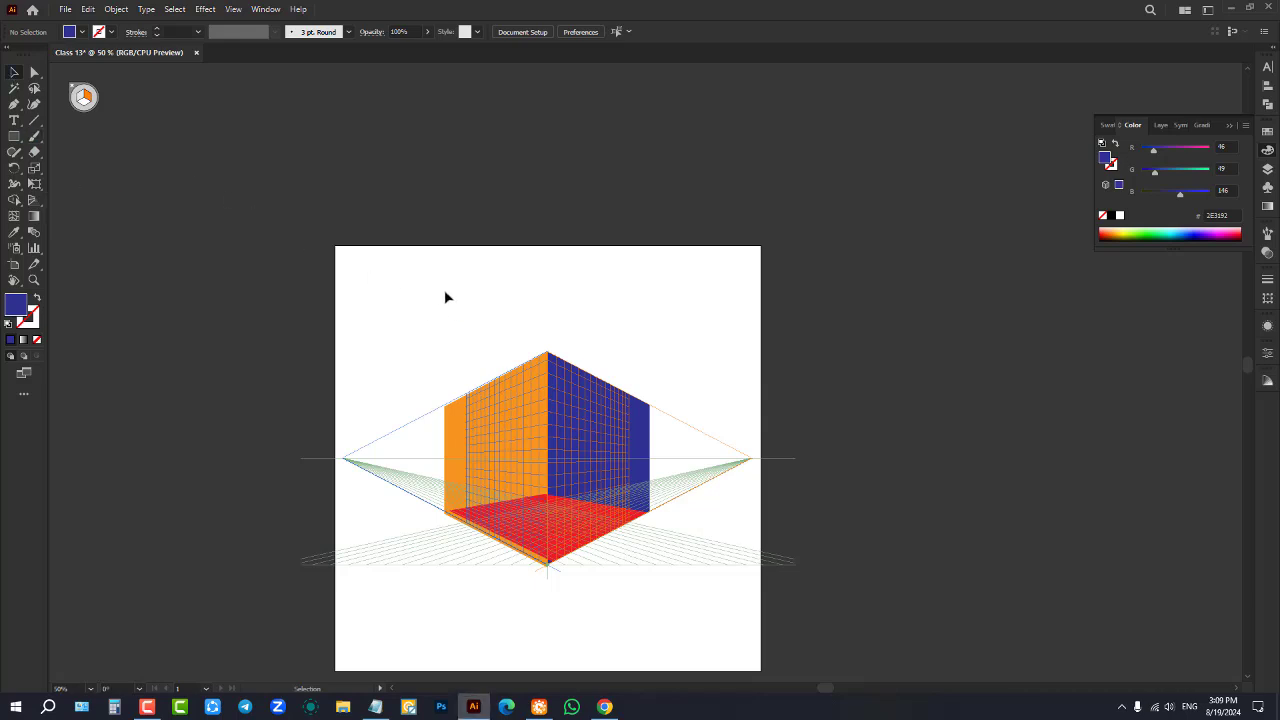
click(33, 199)
click(14, 72)
Delete all three coloured box rectangles and hide the perspective grid using the Perspective Grid tool
drag(600, 468, 892, 624)
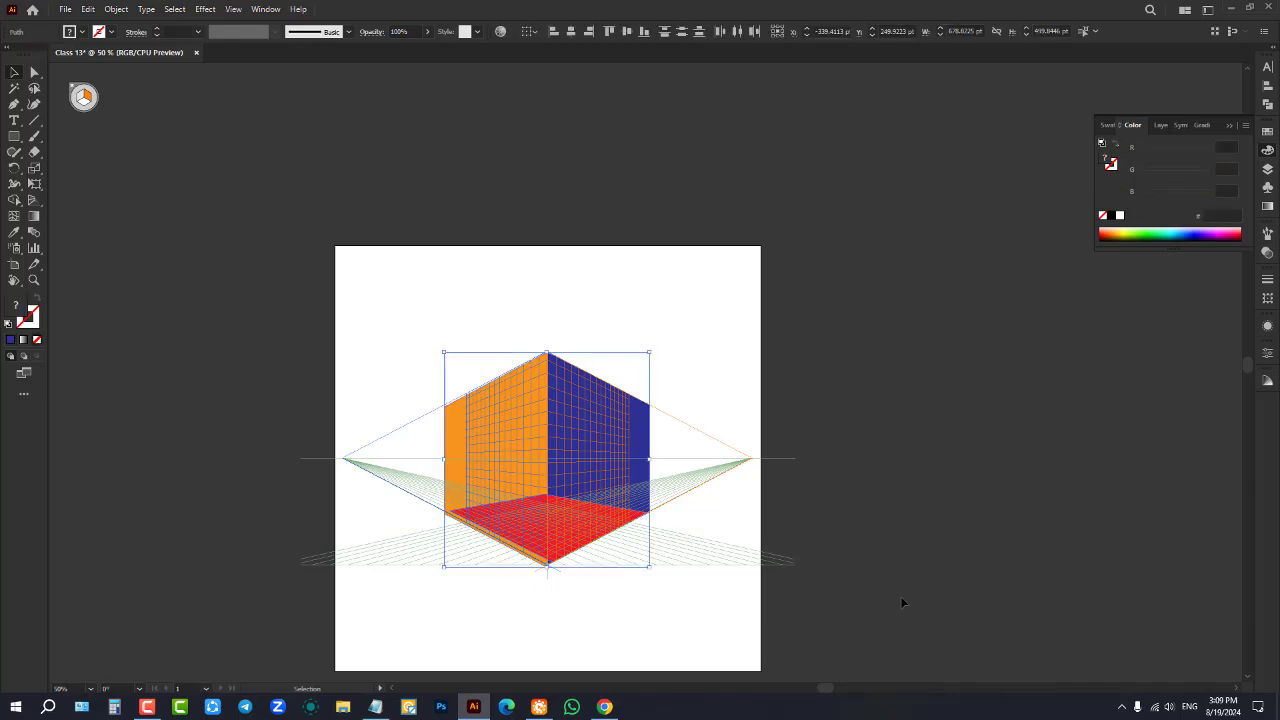
key(Delete)
drag(716, 556, 454, 326)
drag(480, 357, 763, 603)
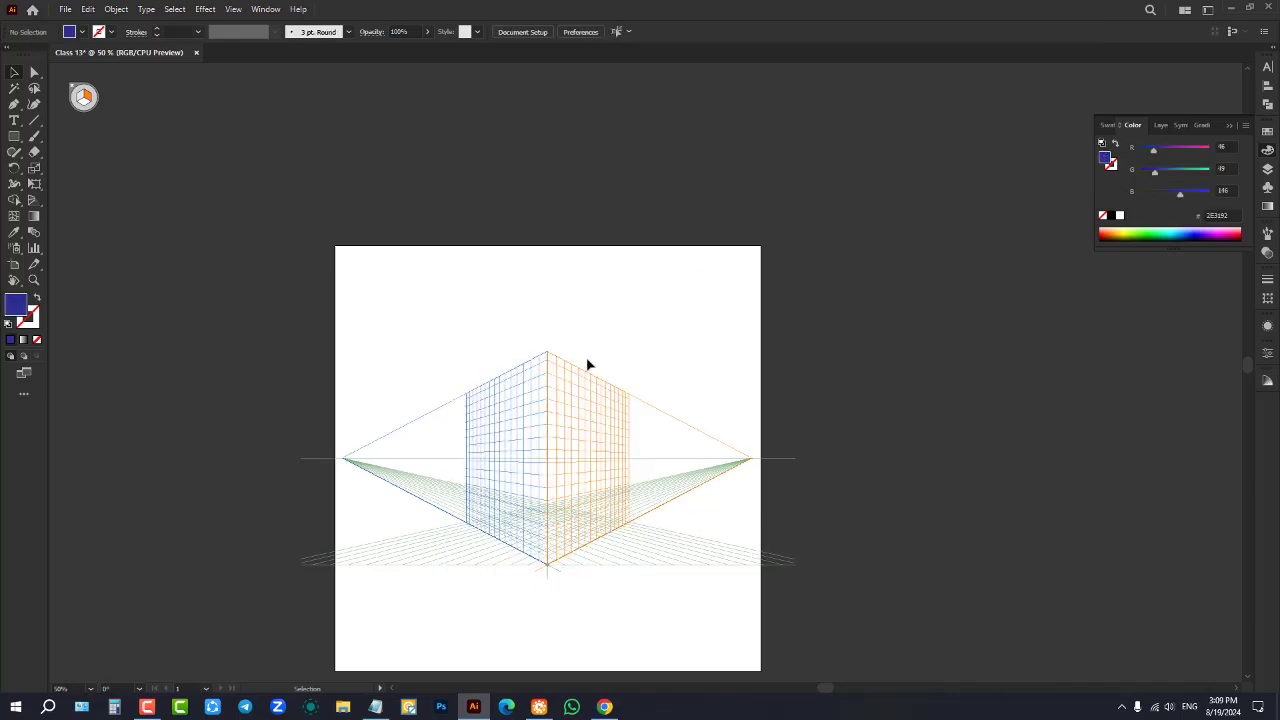
click(35, 201)
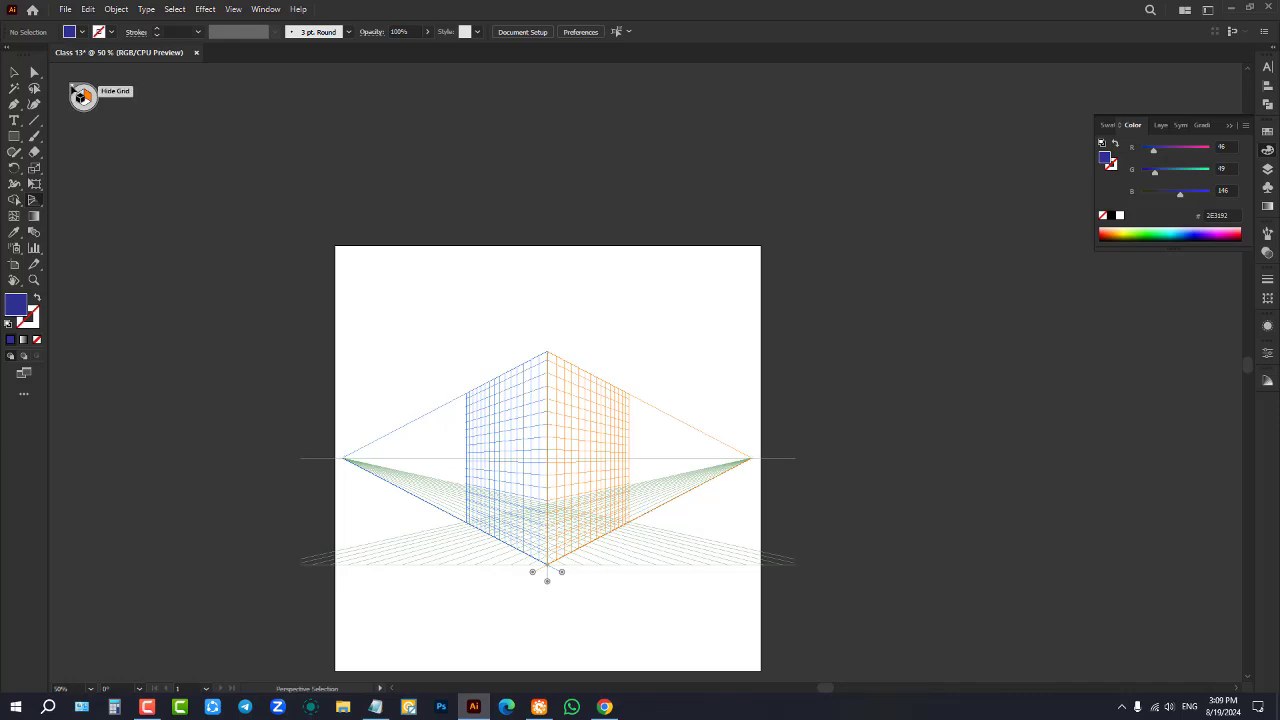
click(82, 96)
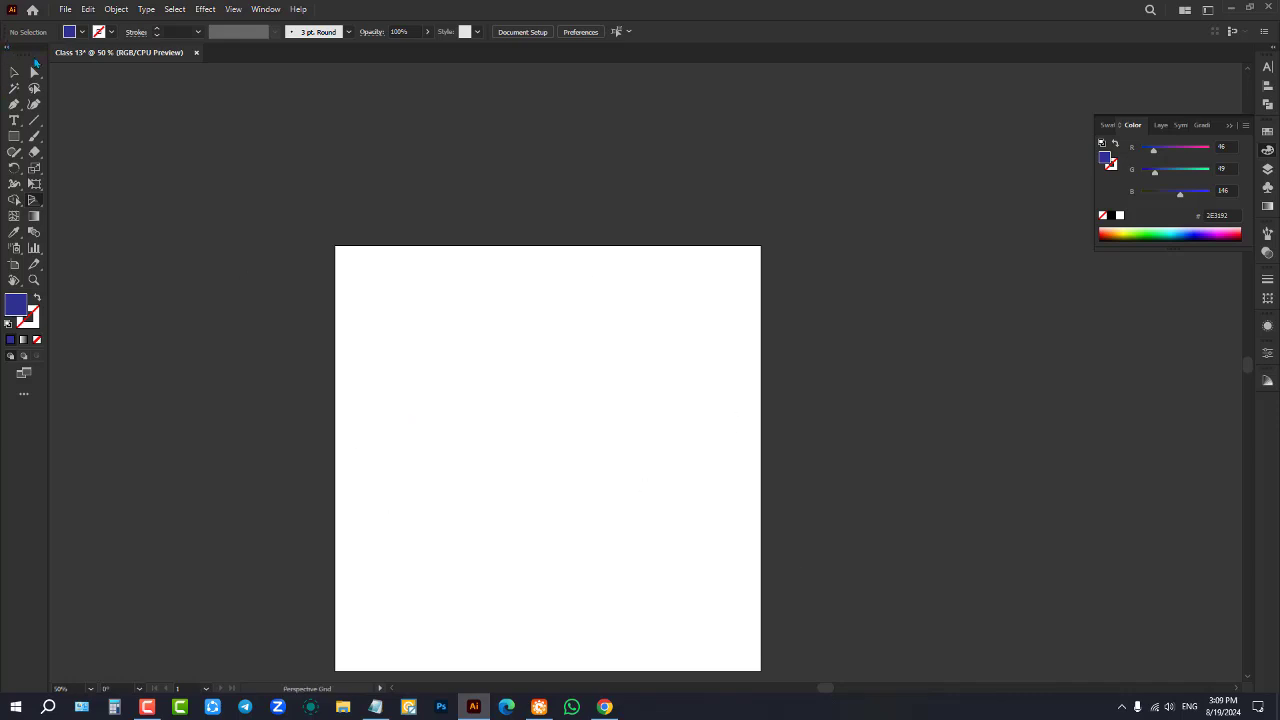
Switch to the Selection tool, show the document rulers and collapse the Color panel
click(15, 72)
scroll(646, 268, down, 3)
scroll(390, 265, up, 1)
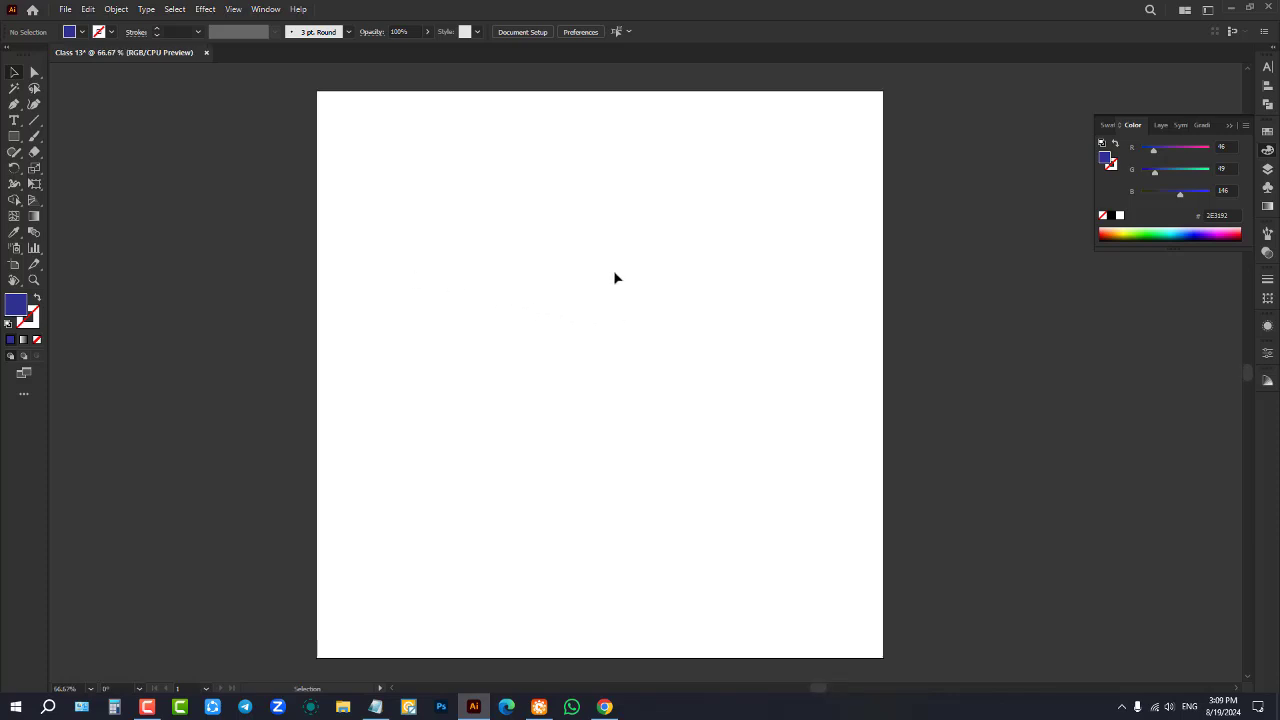
key(ctrl+r)
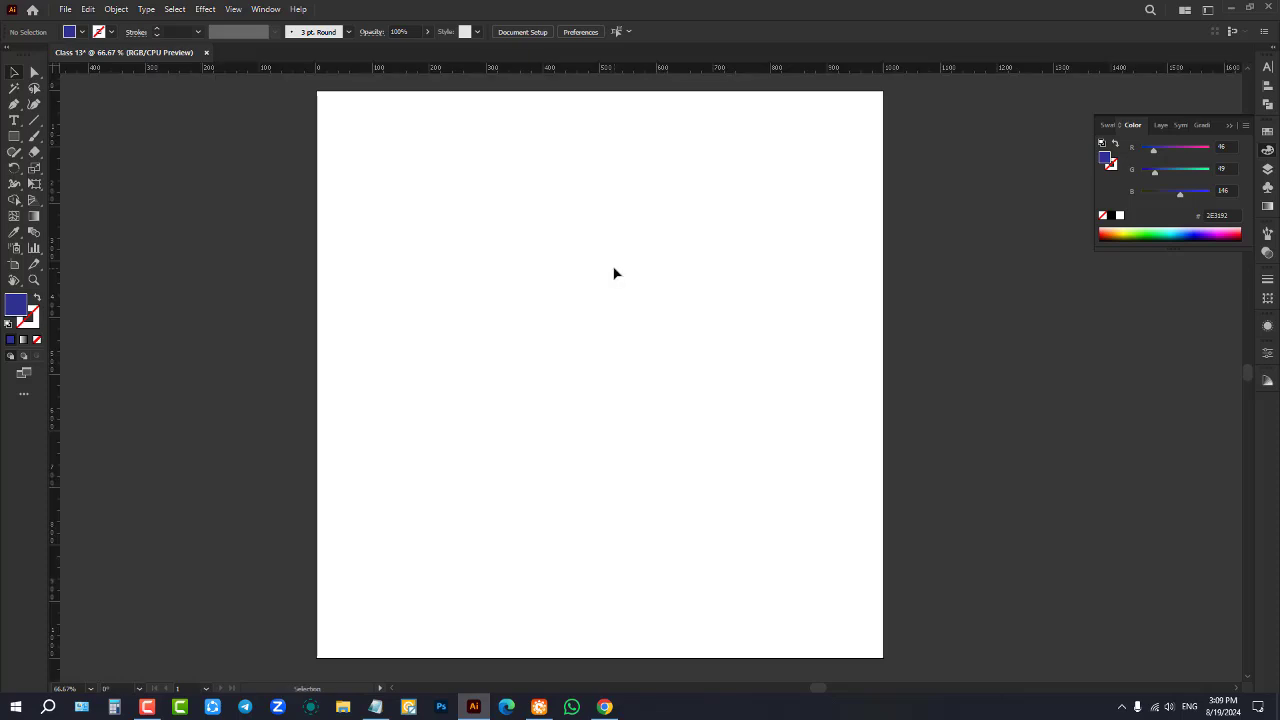
scroll(640, 276, down, 1)
scroll(650, 277, up, 1)
click(1231, 116)
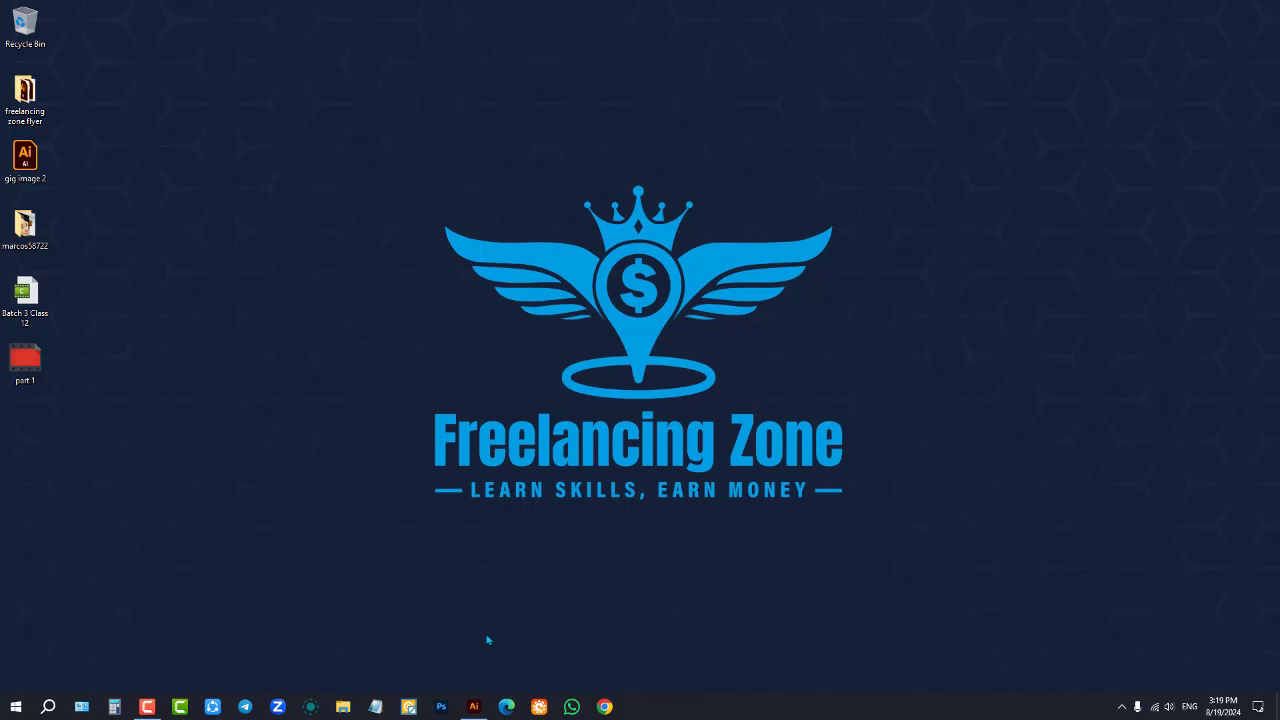
Return to Illustrator and draw a square about 656 px wide on the artboard
click(474, 706)
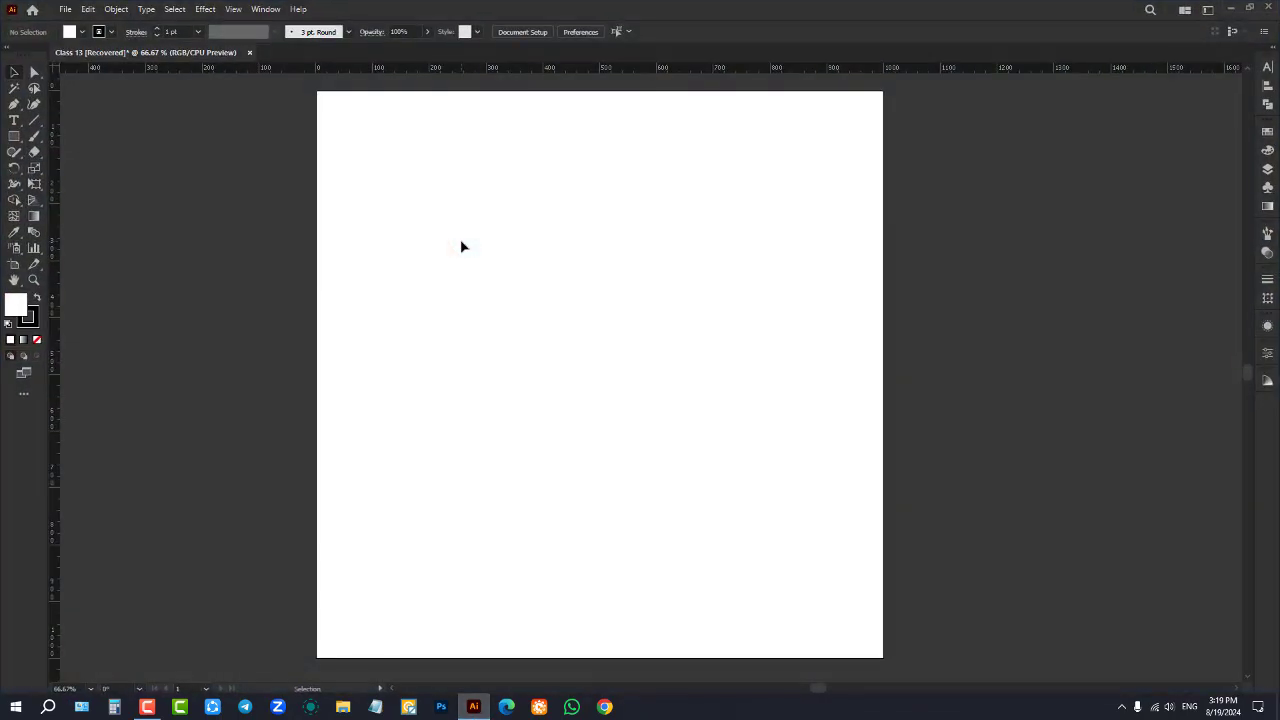
click(13, 139)
drag(412, 205, 795, 545)
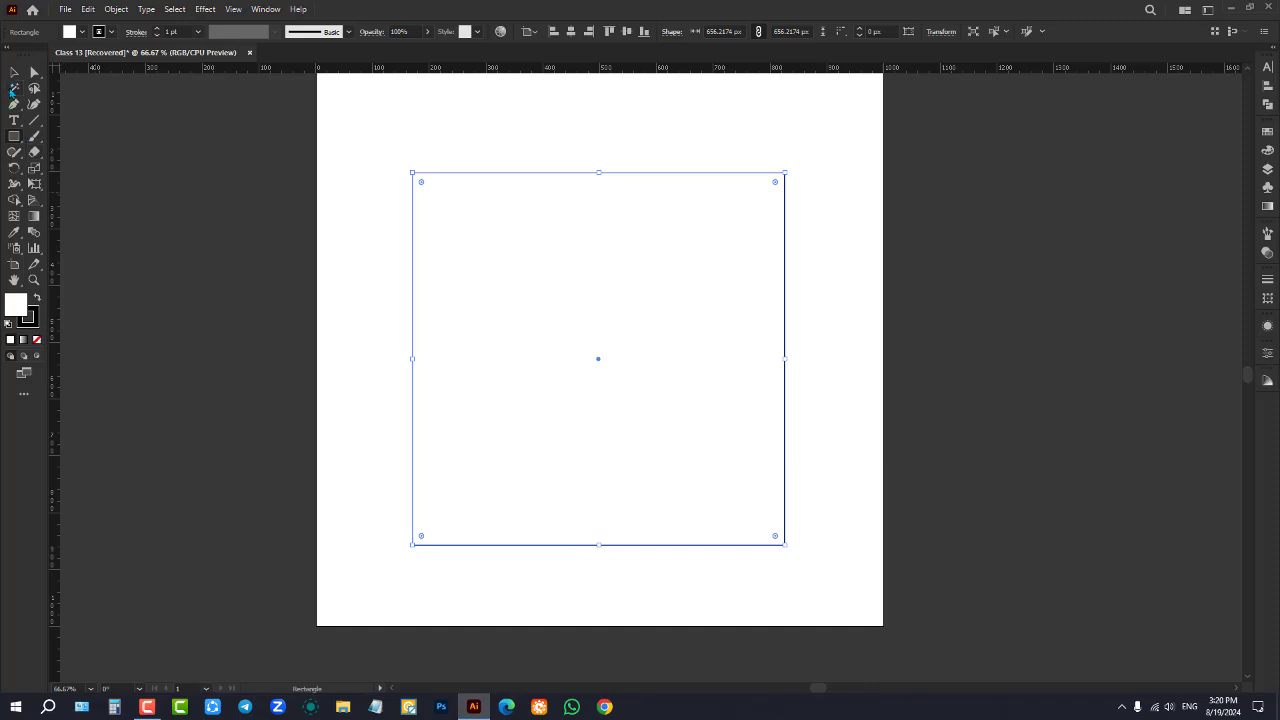
click(14, 72)
scroll(487, 366, down, 3)
scroll(500, 337, up, 2)
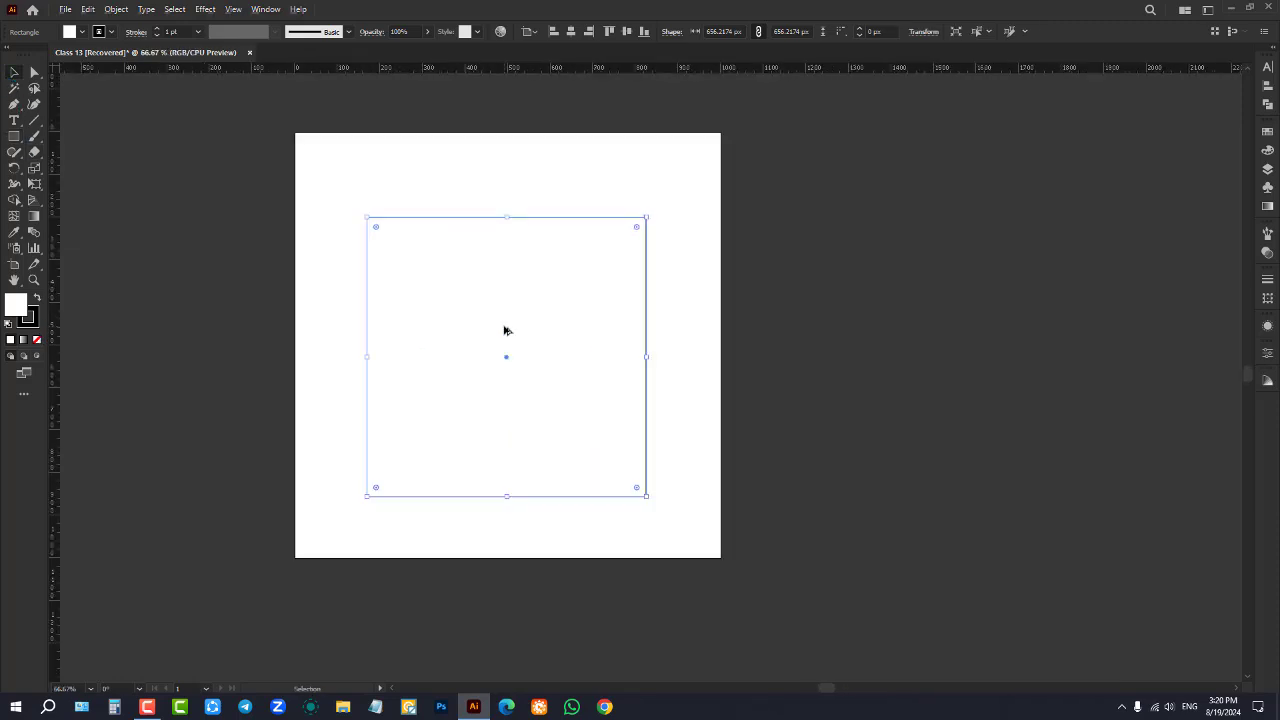
scroll(504, 330, up, 1)
Fill the square with orange and set its stroke to None
click(81, 31)
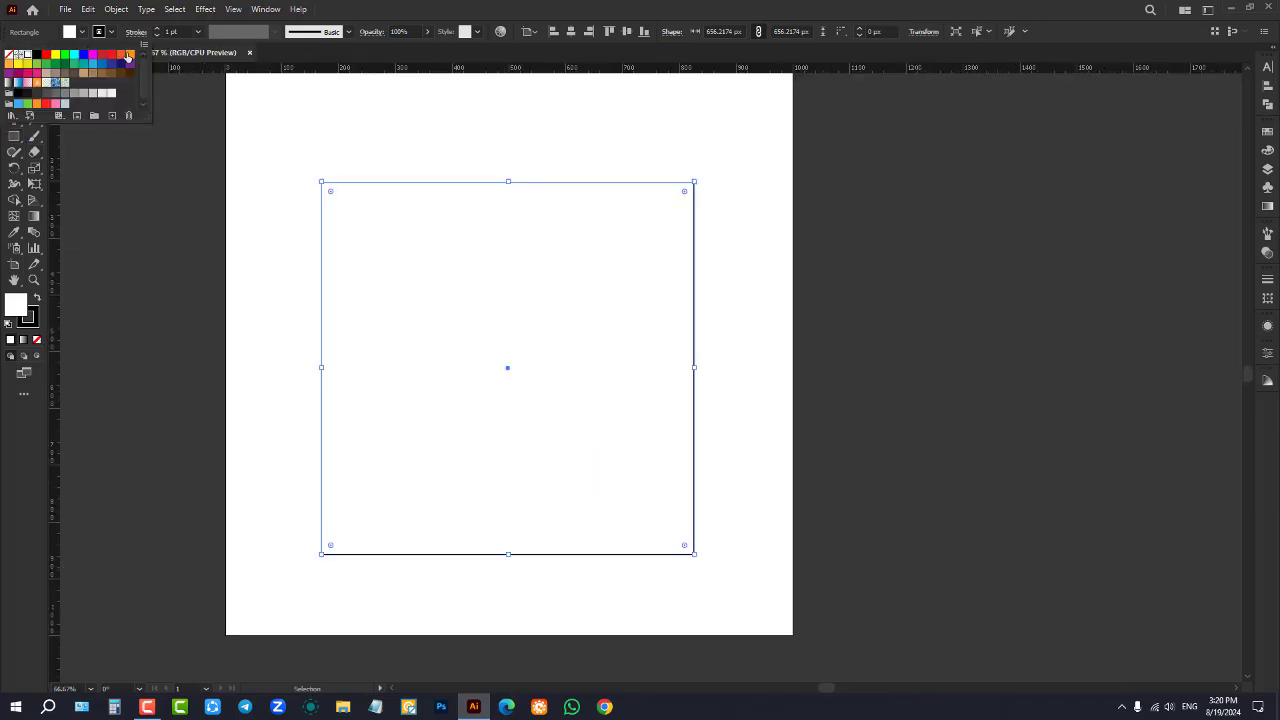
click(128, 57)
click(232, 208)
drag(468, 330, 466, 290)
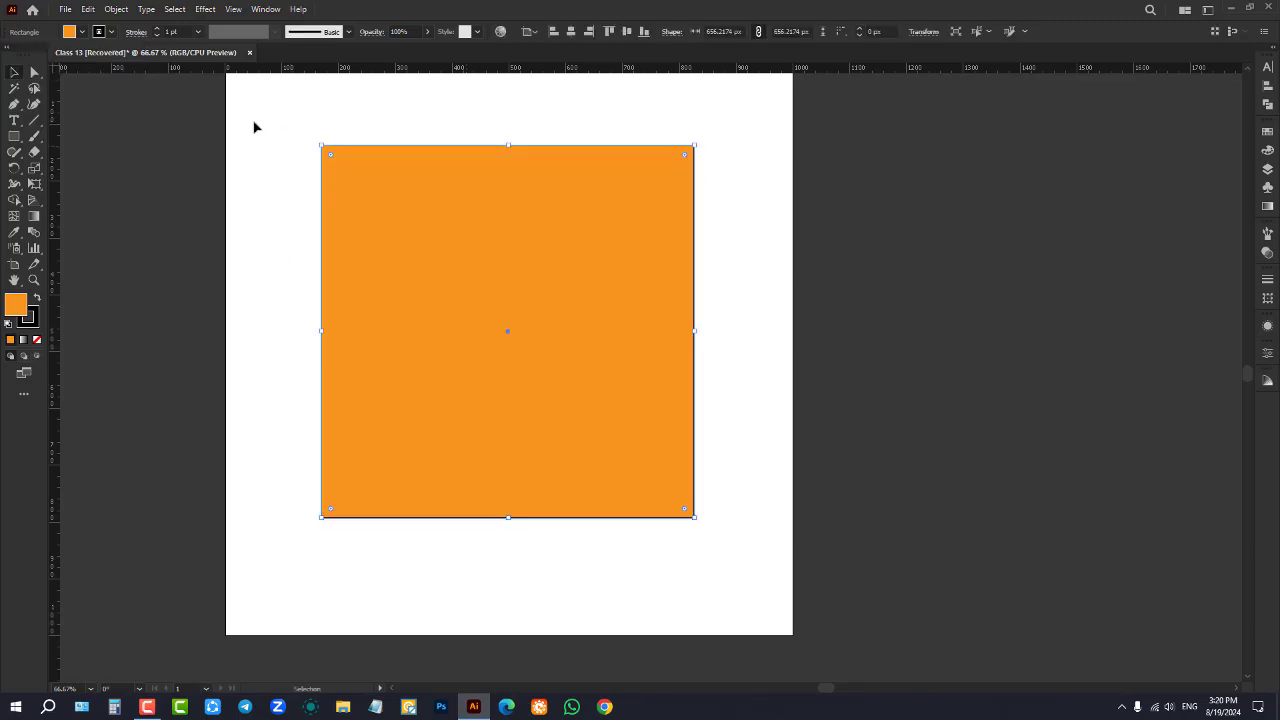
click(110, 31)
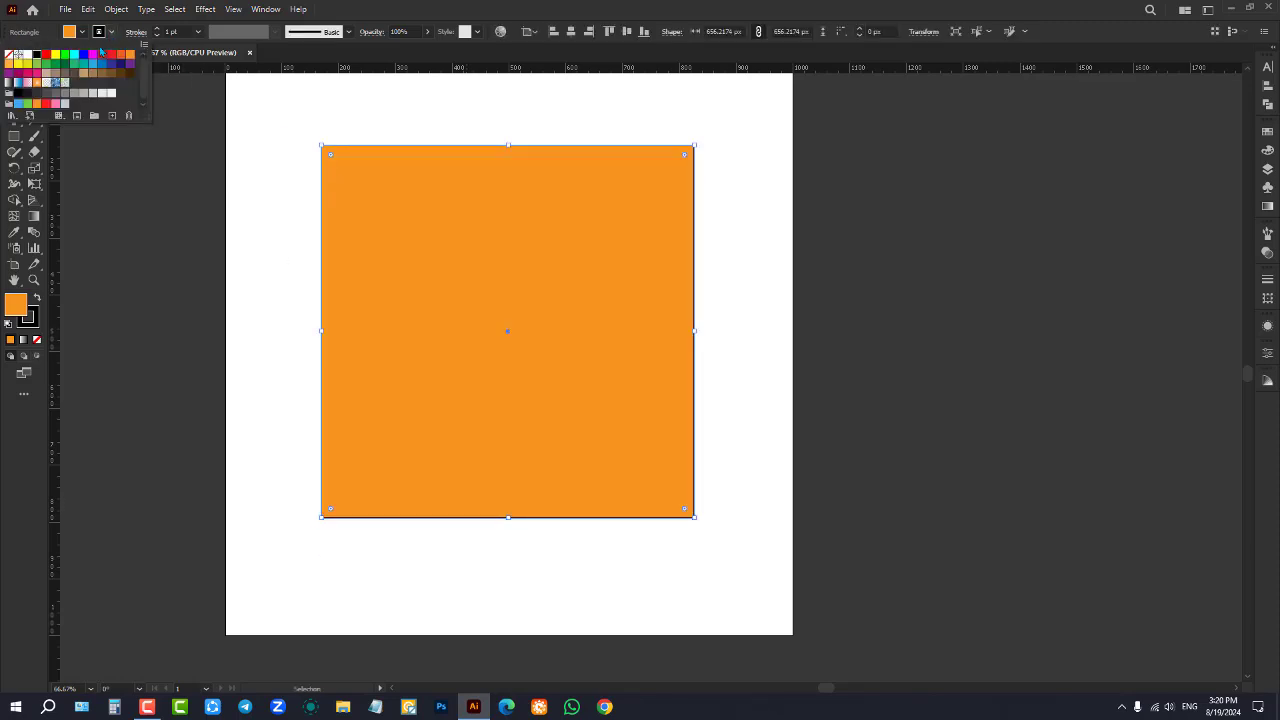
click(7, 56)
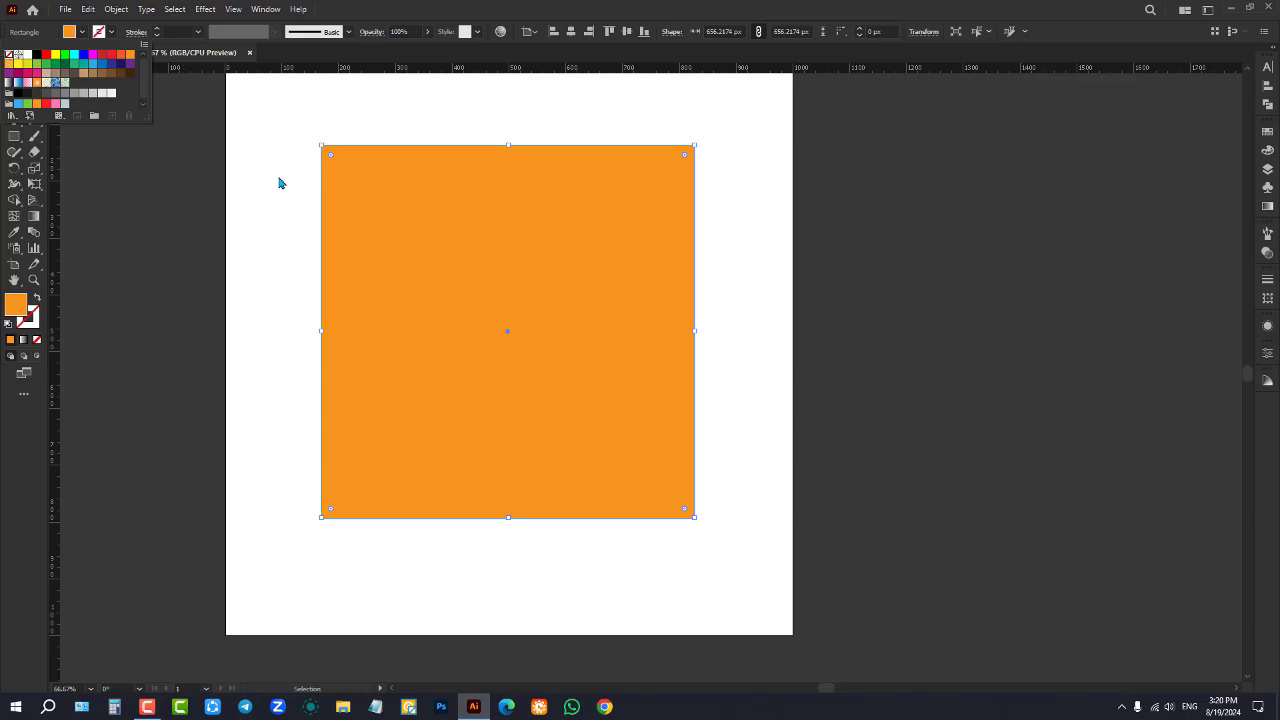
key(Escape)
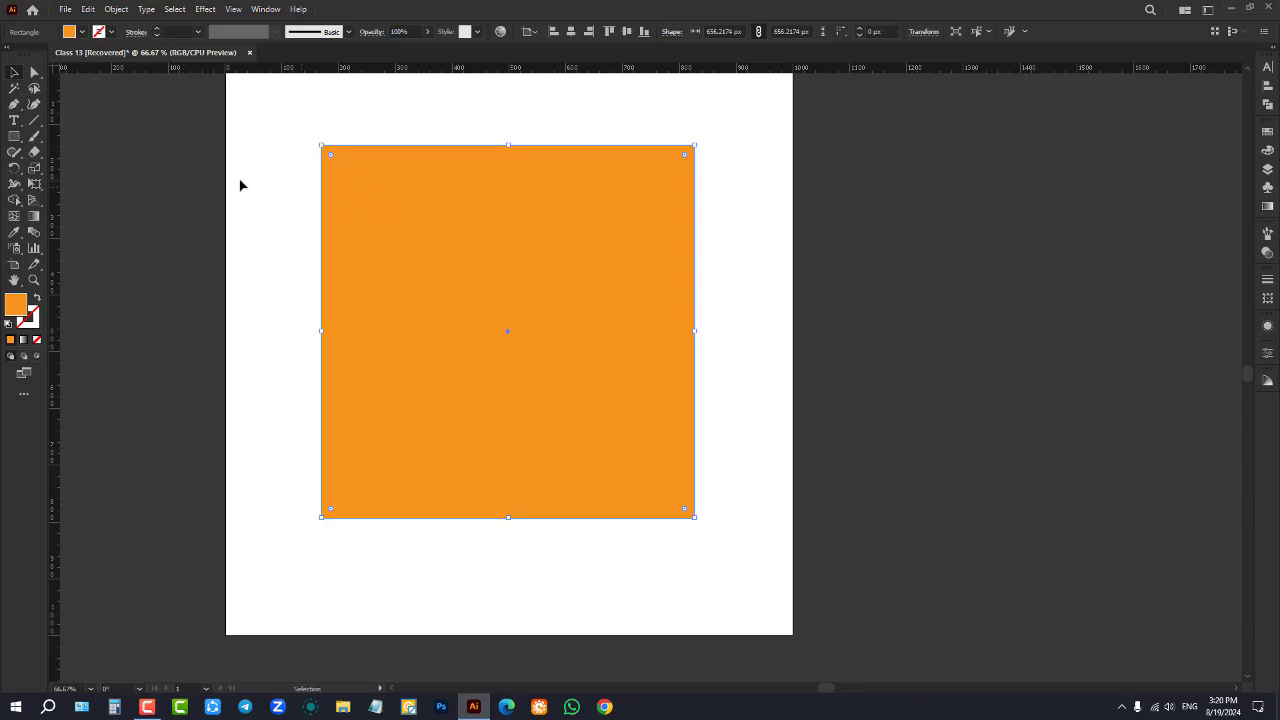
Align the orange square to the artboard's horizontal and vertical center
click(169, 165)
mouse_move(463, 223)
mouse_down()
mouse_move(491, 237)
mouse_move(476, 231)
mouse_up()
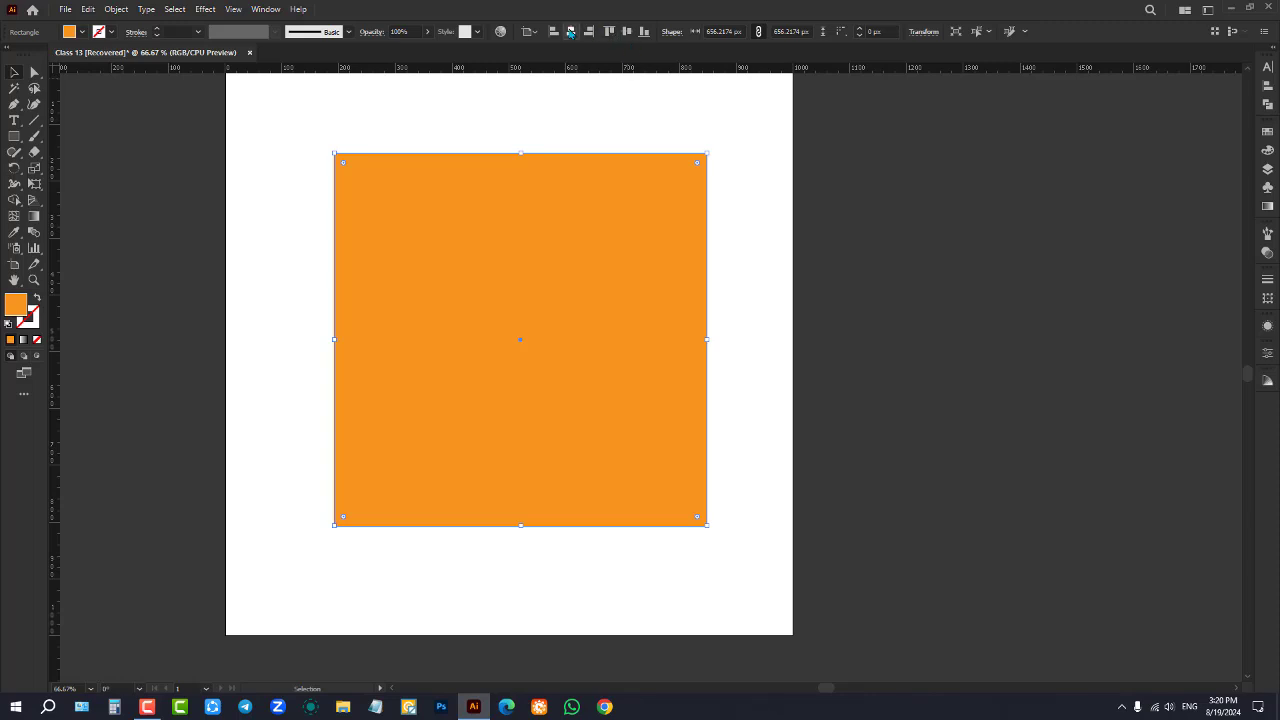
click(572, 32)
click(627, 32)
click(597, 122)
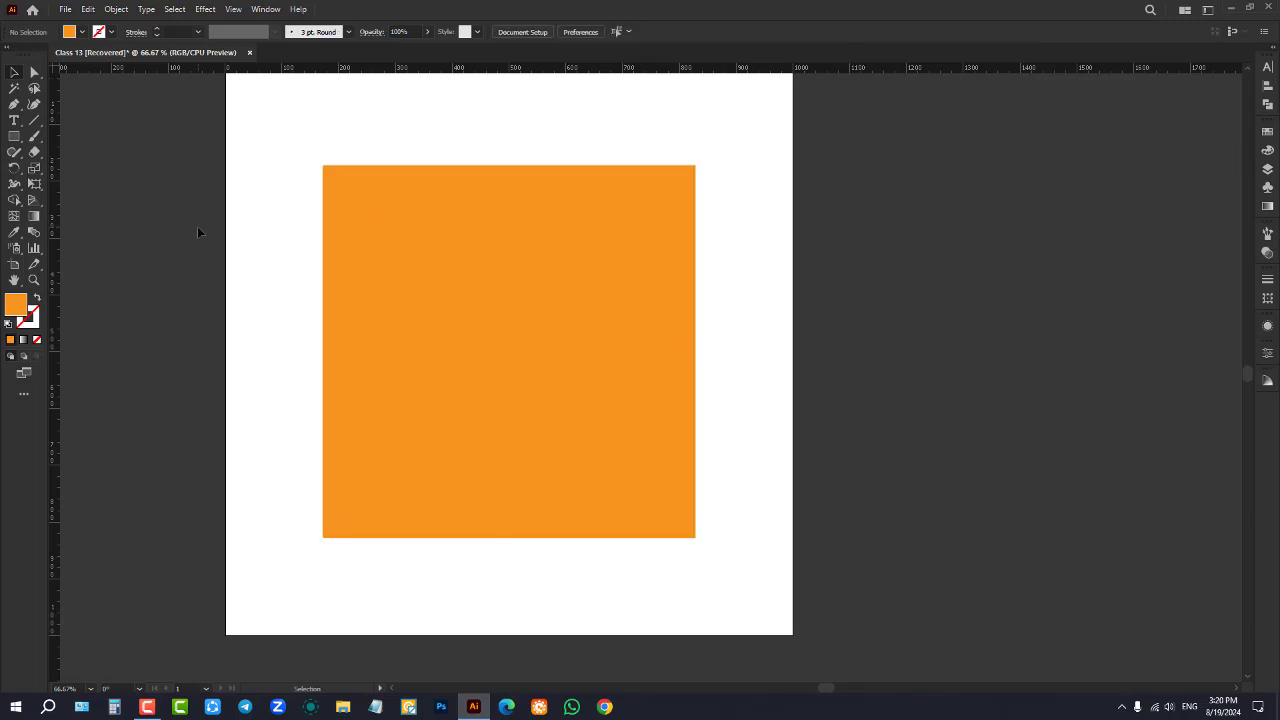
Add five gradient mesh points spread across the orange square with the Mesh tool
click(435, 254)
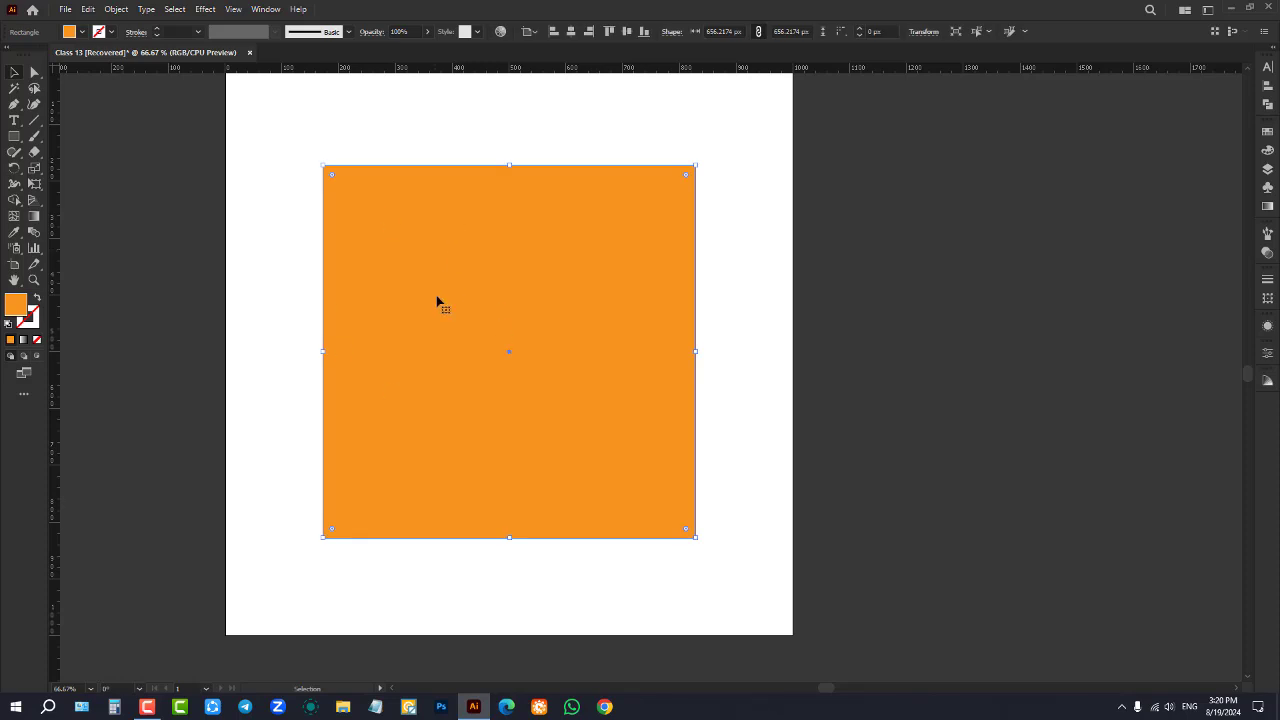
click(9, 216)
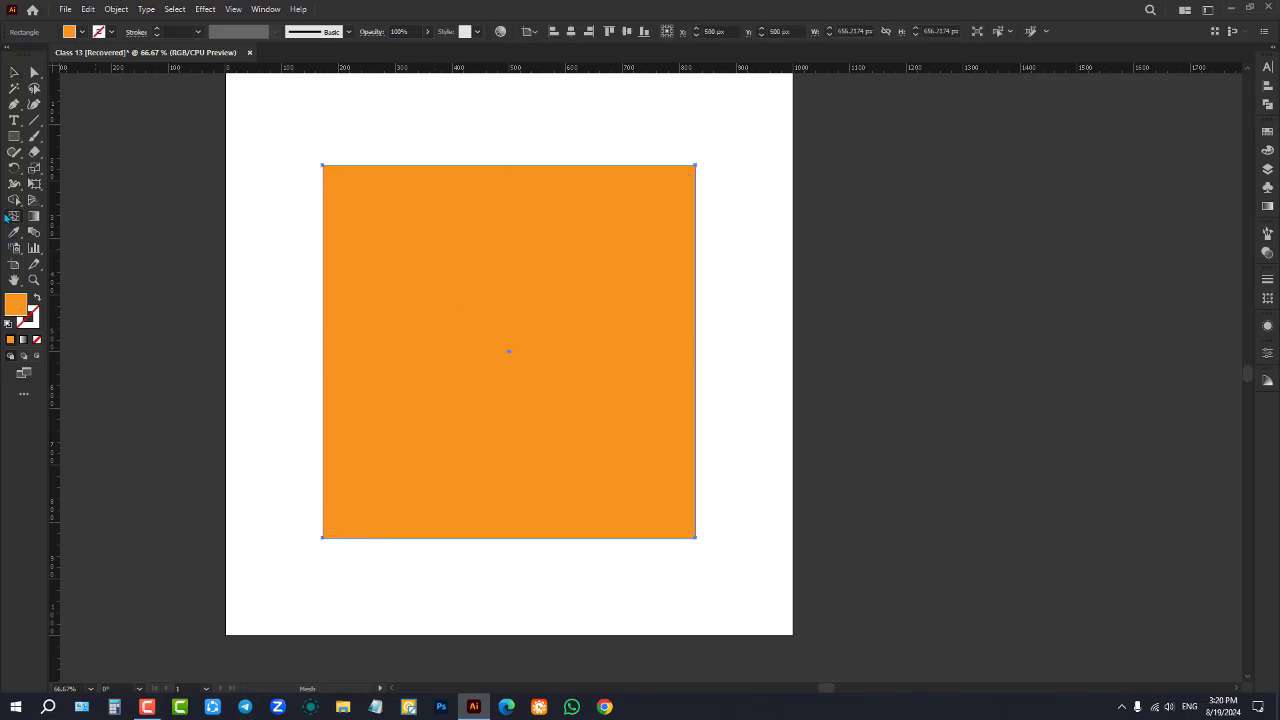
click(419, 253)
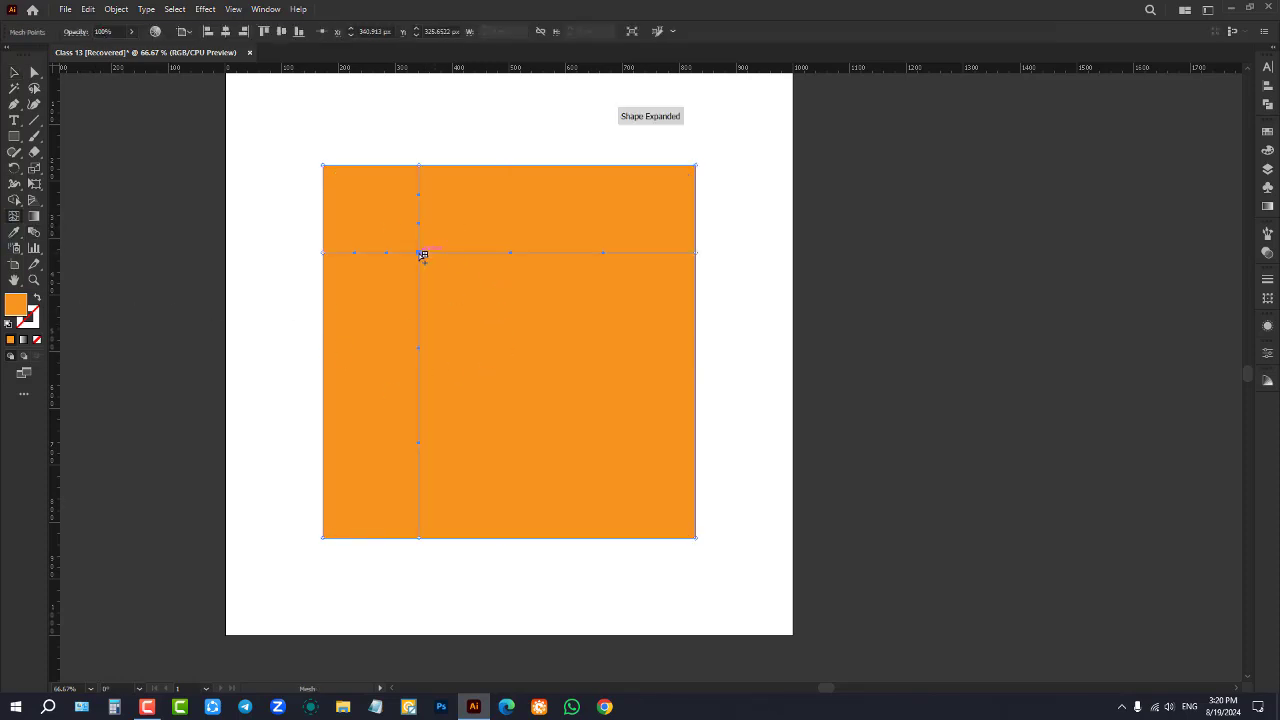
click(609, 418)
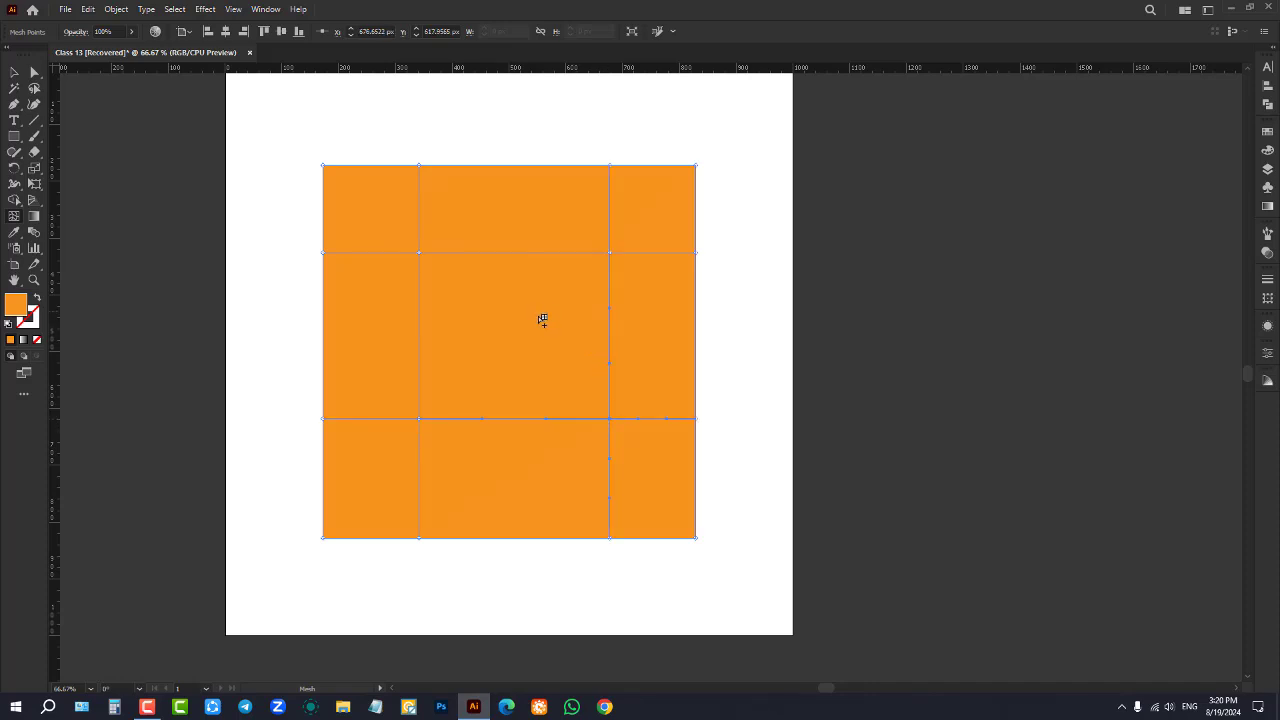
click(513, 342)
click(561, 479)
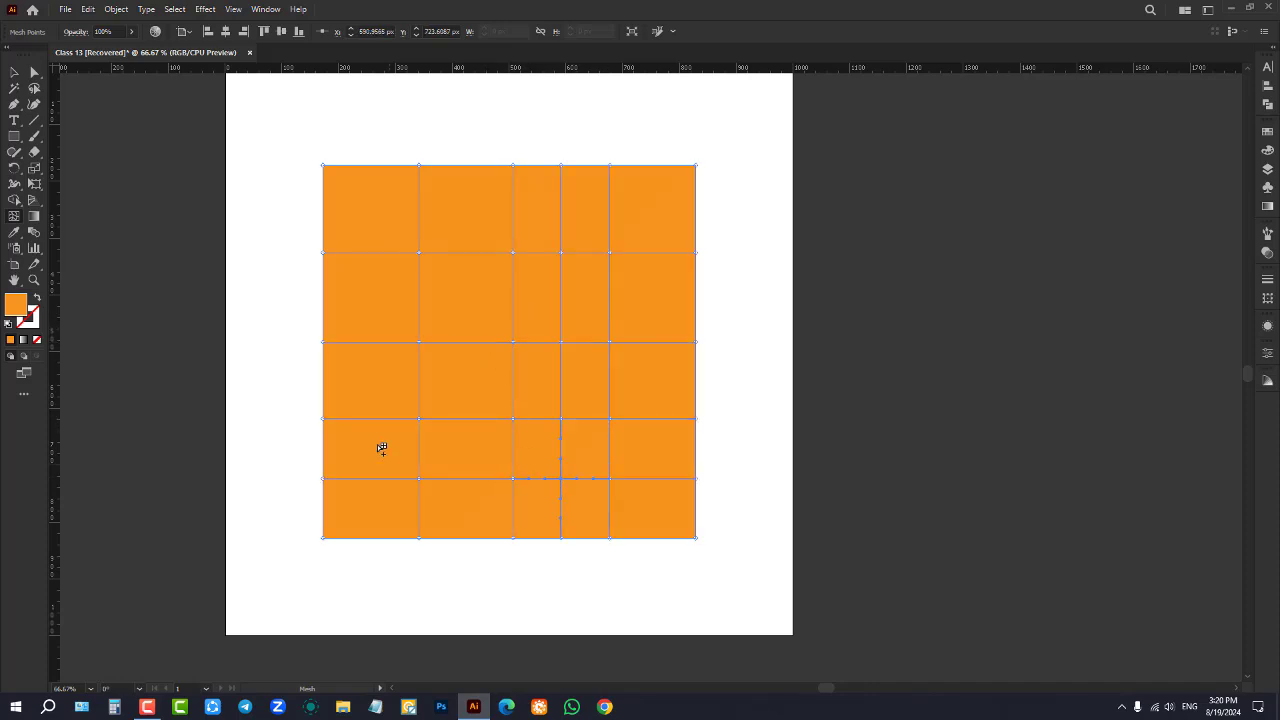
click(370, 287)
click(13, 73)
Select the leftmost interior mesh point of the uppermost interior row with Direct Selection and color it dark brown, #683705
key(ctrl+1)
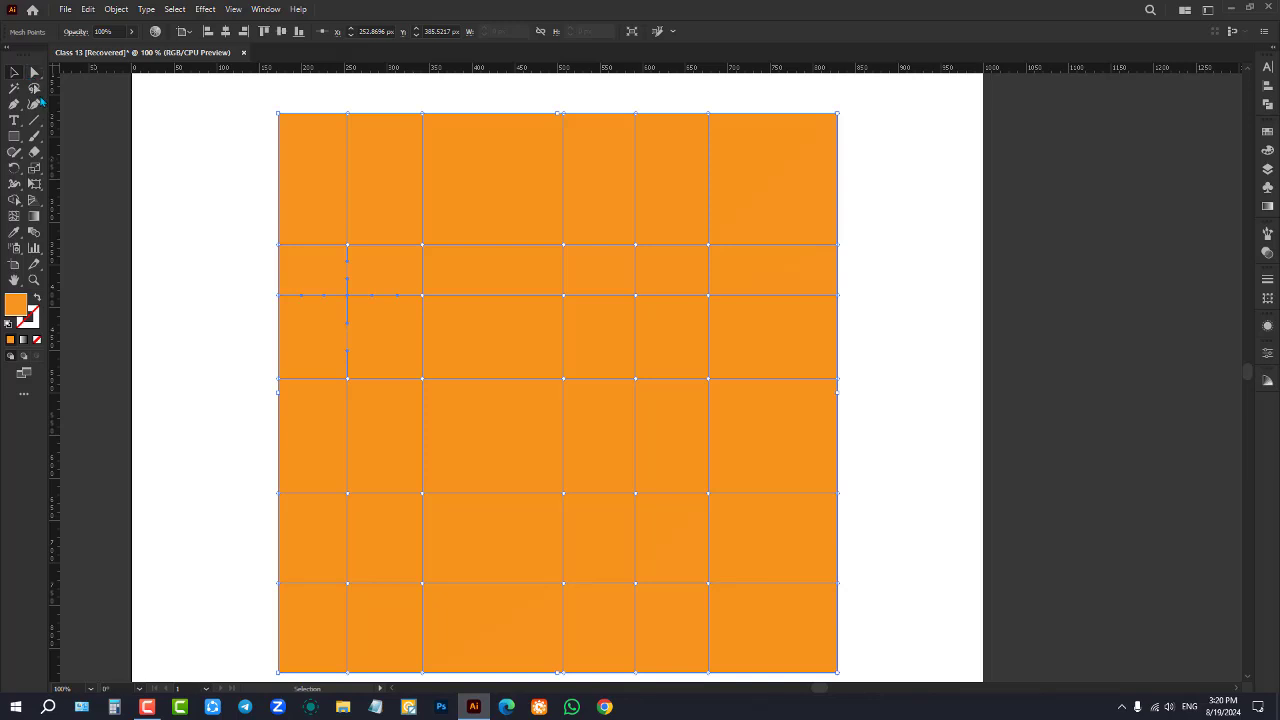
click(34, 73)
scroll(371, 274, up, 1)
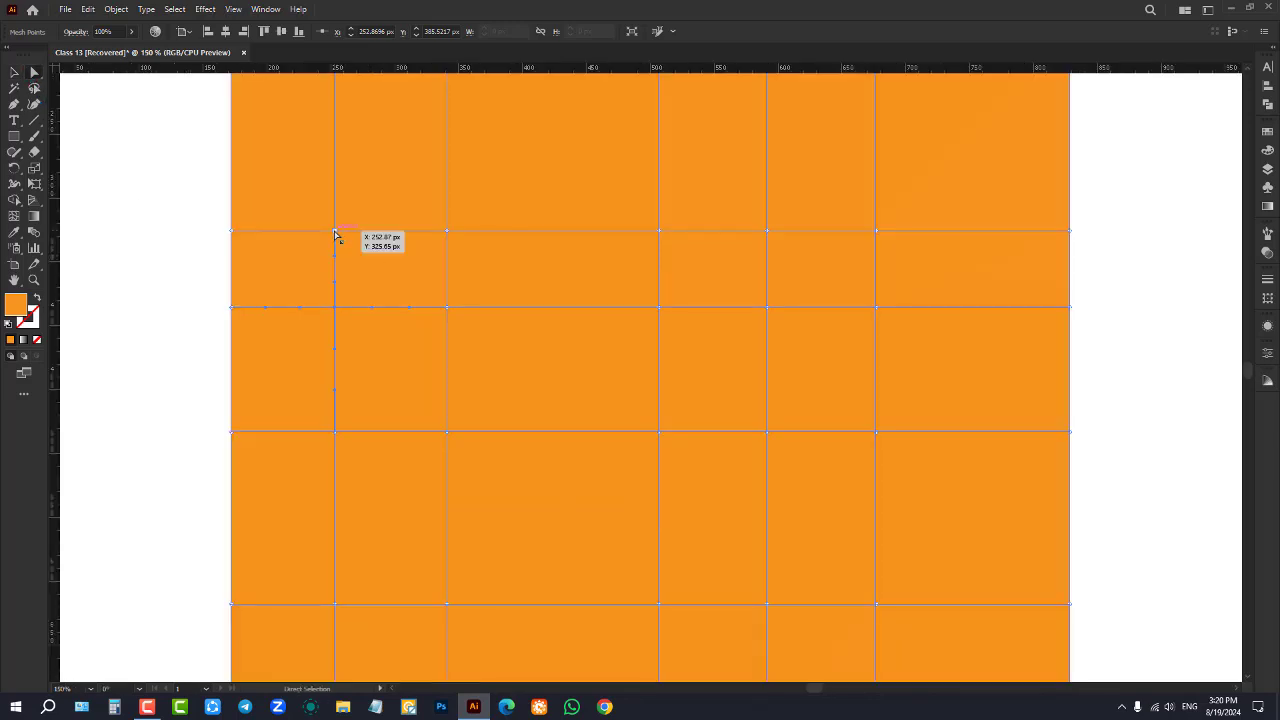
click(335, 232)
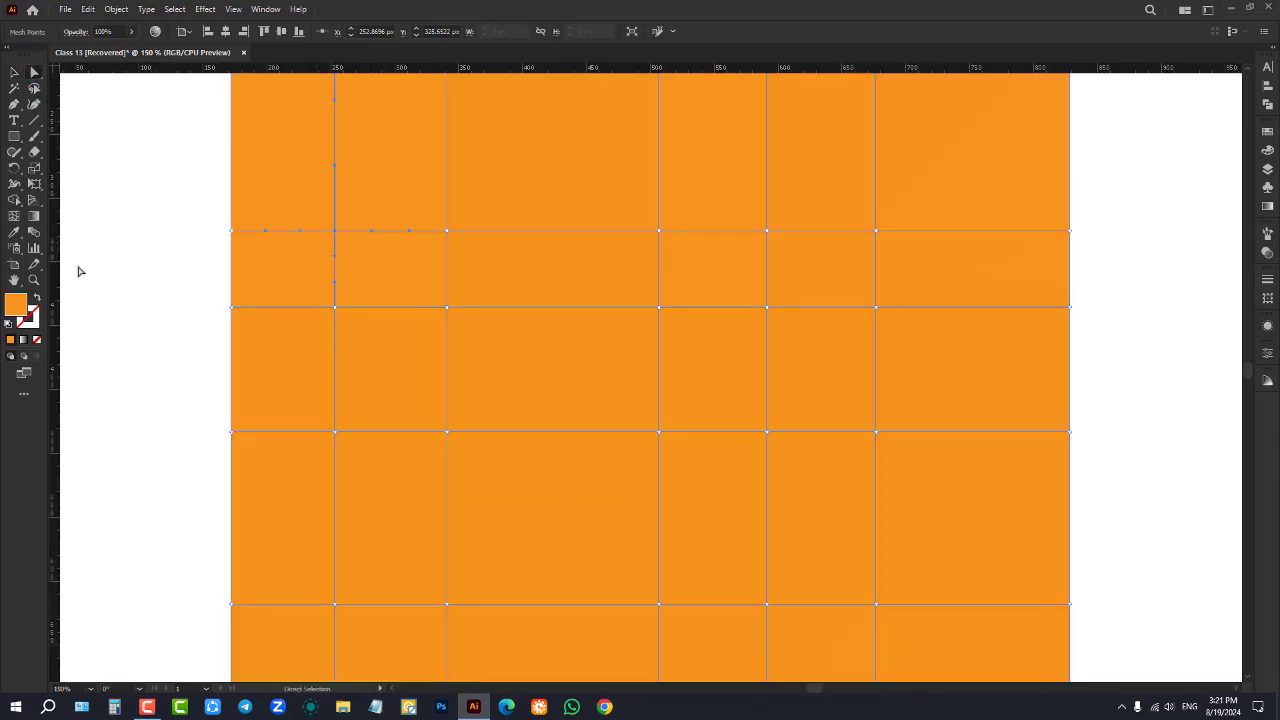
double_click(16, 305)
click(580, 326)
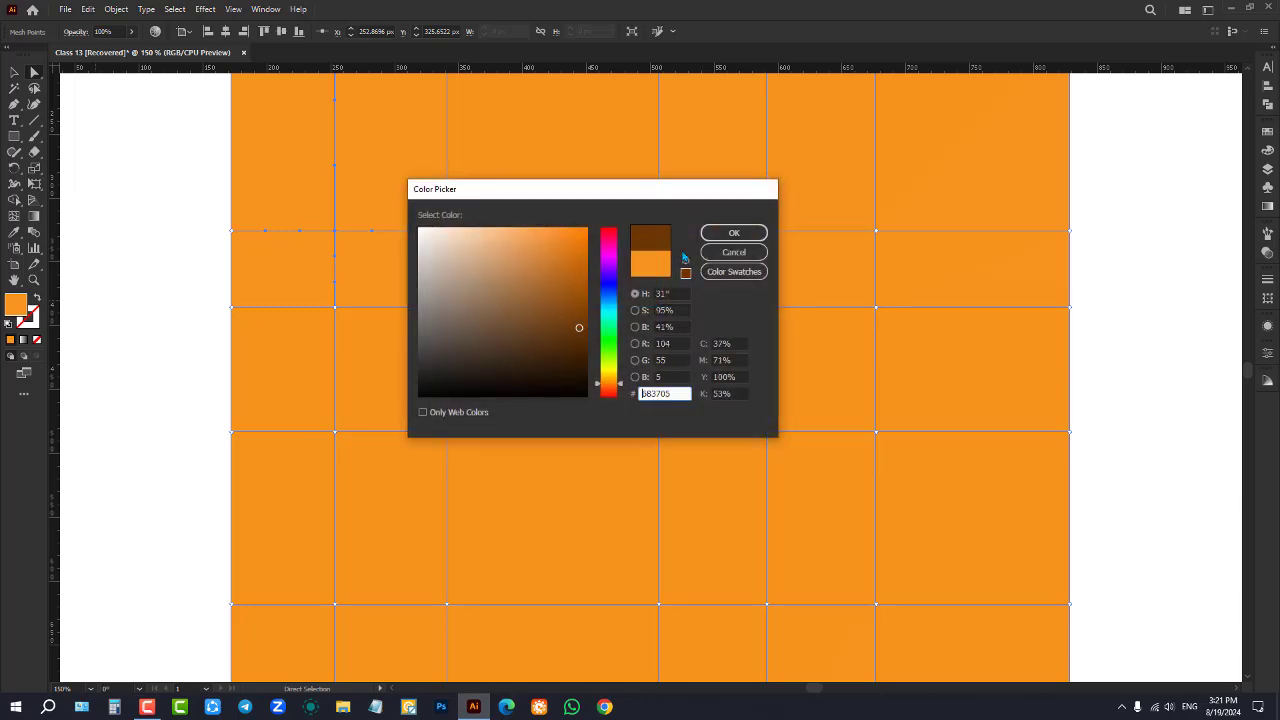
click(734, 233)
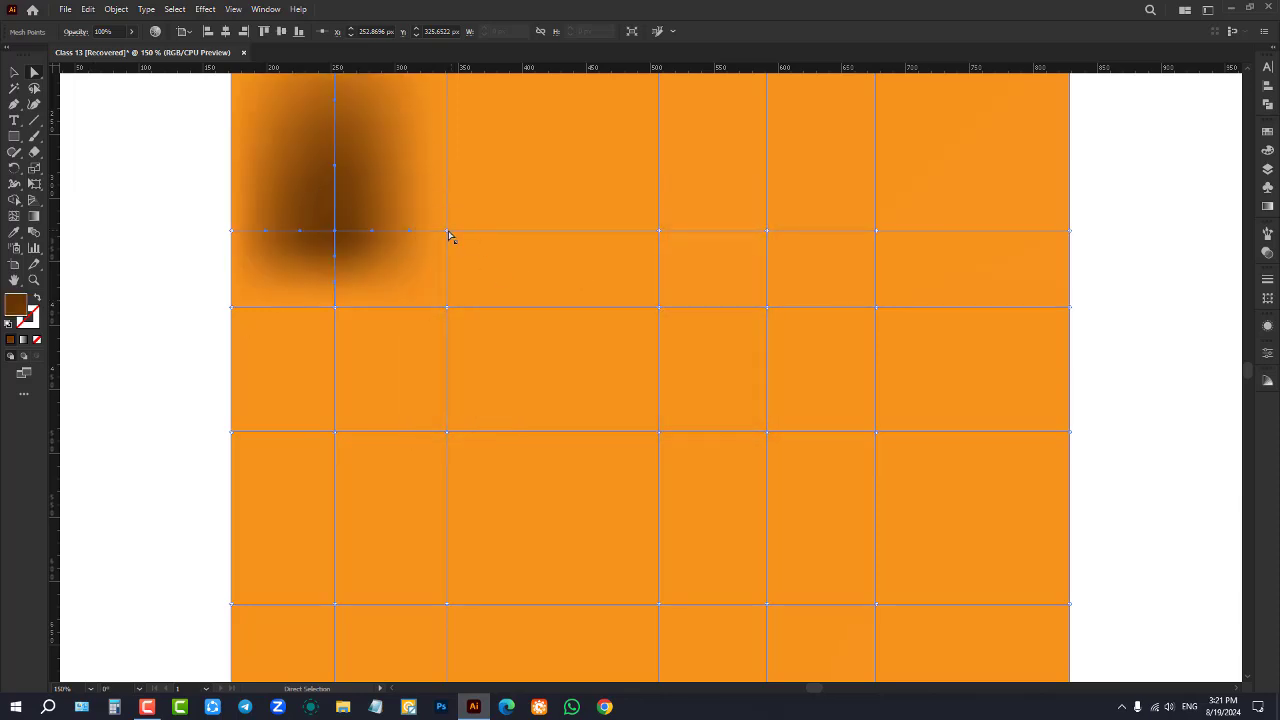
Color the next two mesh points along the same row light brown and bright green using swatches
click(447, 232)
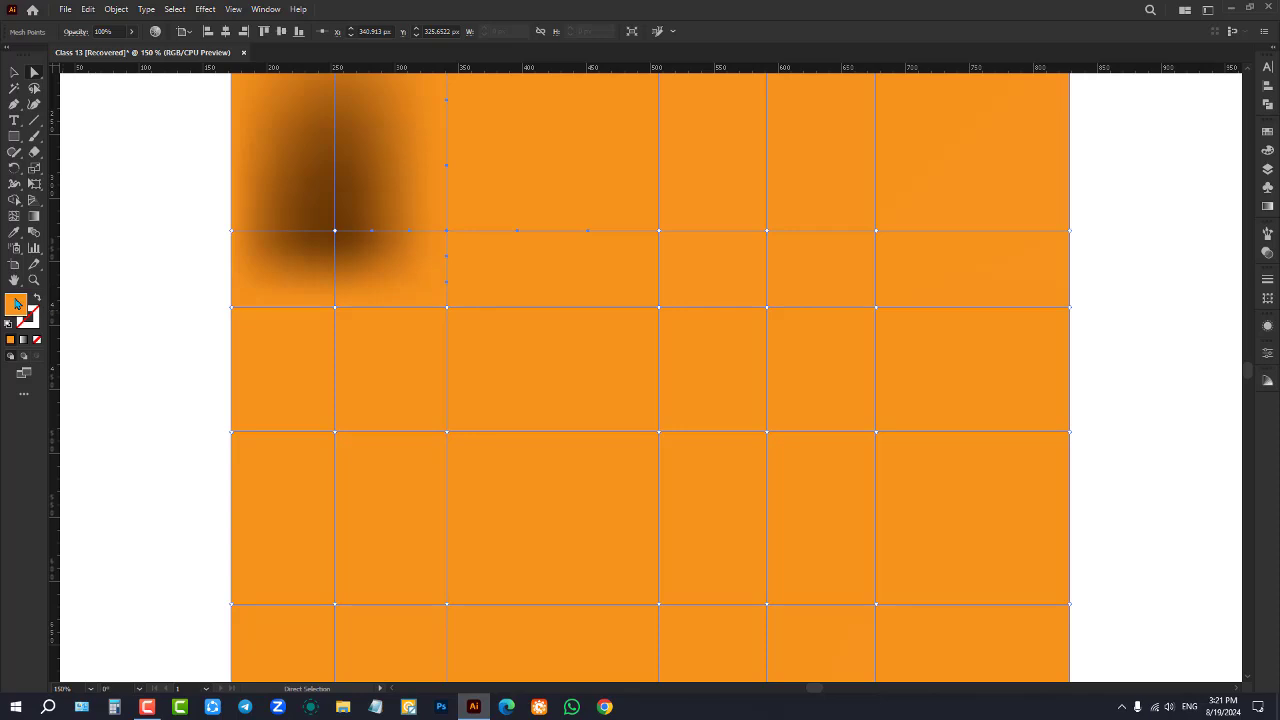
click(1268, 134)
click(1199, 187)
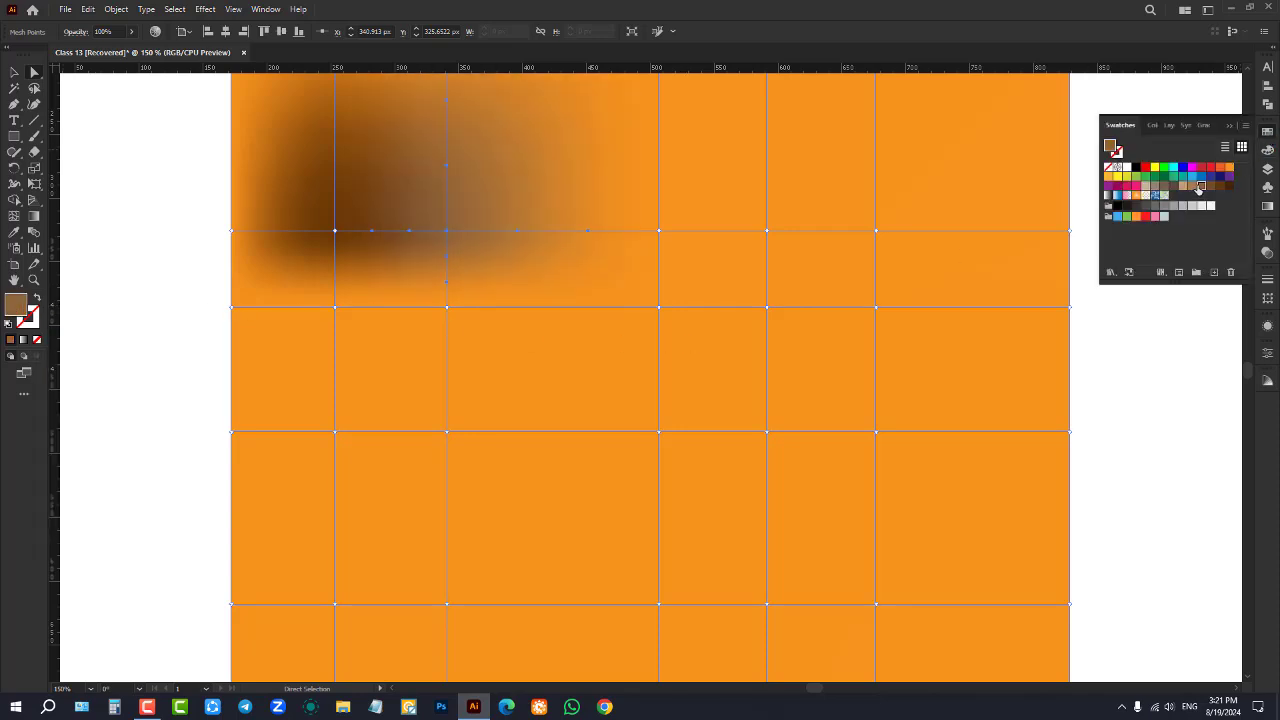
click(660, 232)
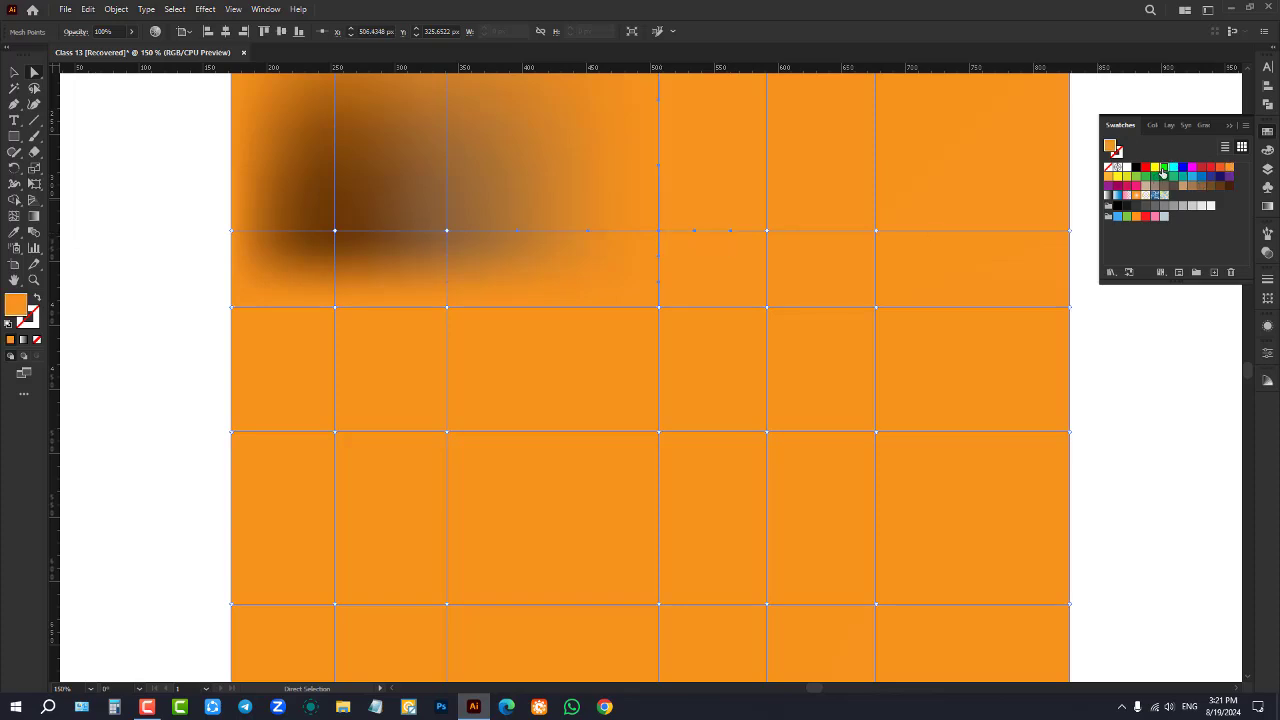
click(1163, 168)
Color the row's rightmost interior mesh point yellow and the point two rows below it medium green, finishing with the mesh deselected
click(876, 232)
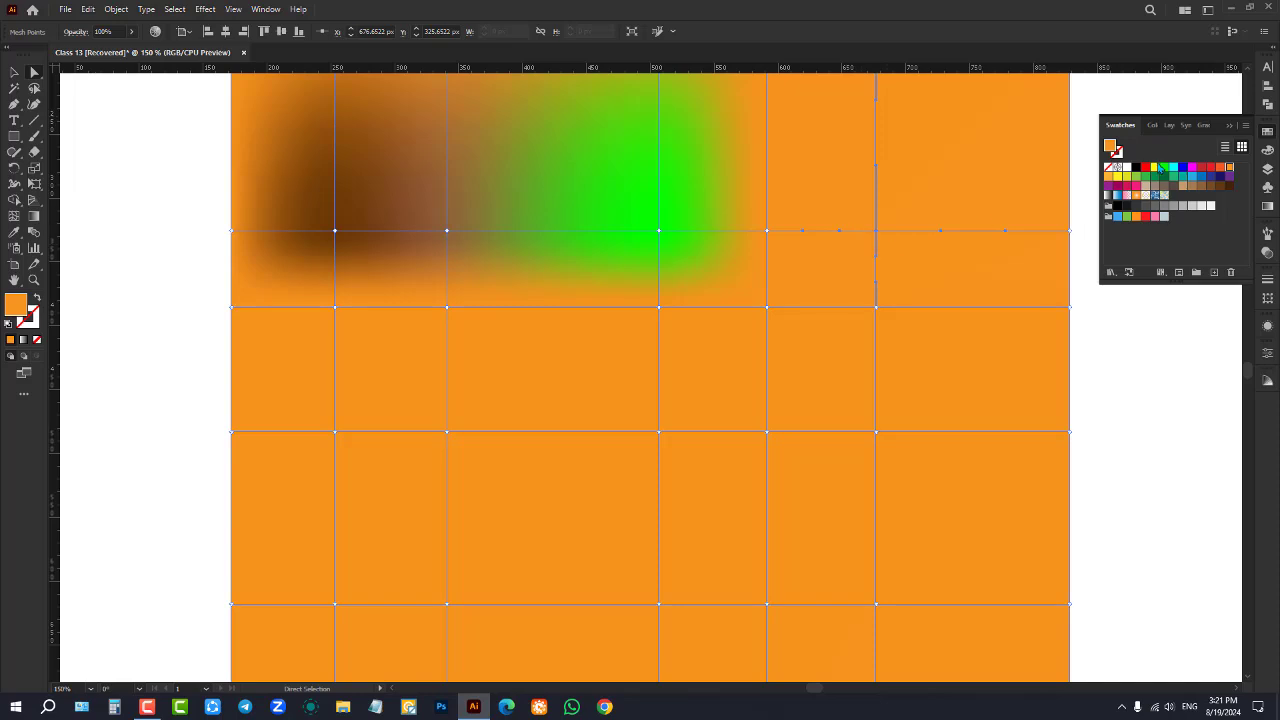
click(1154, 168)
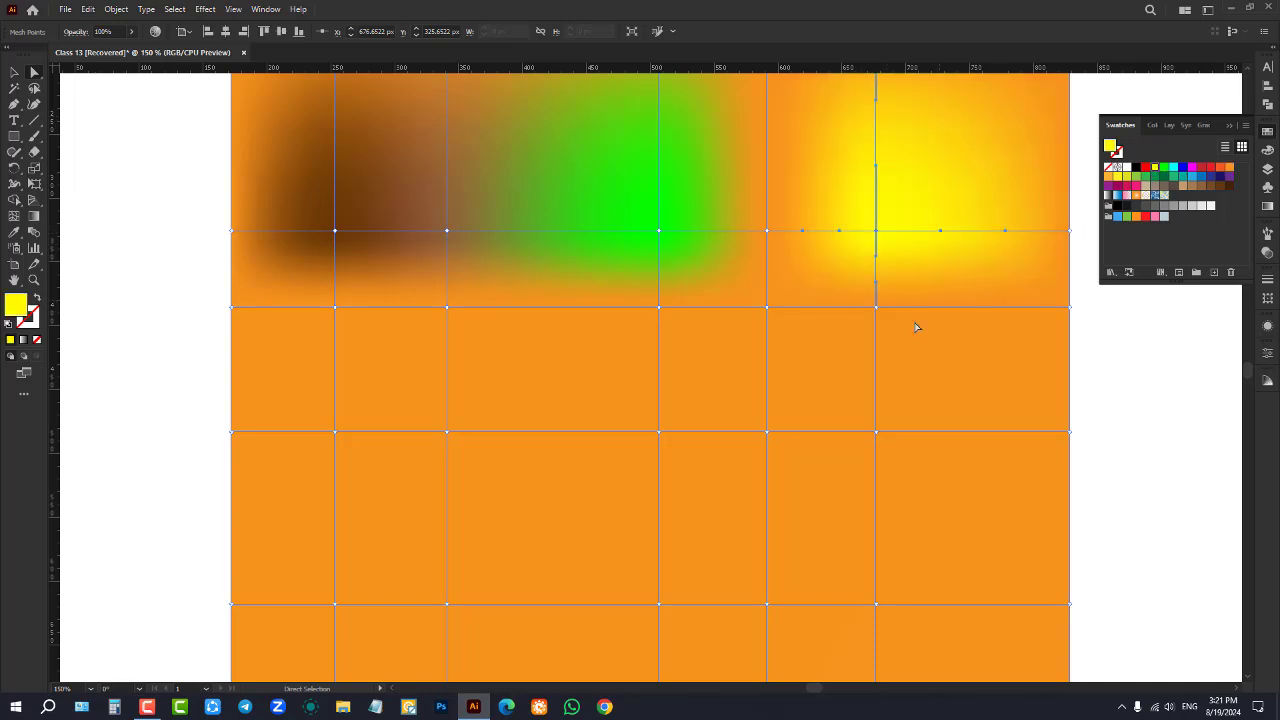
click(876, 433)
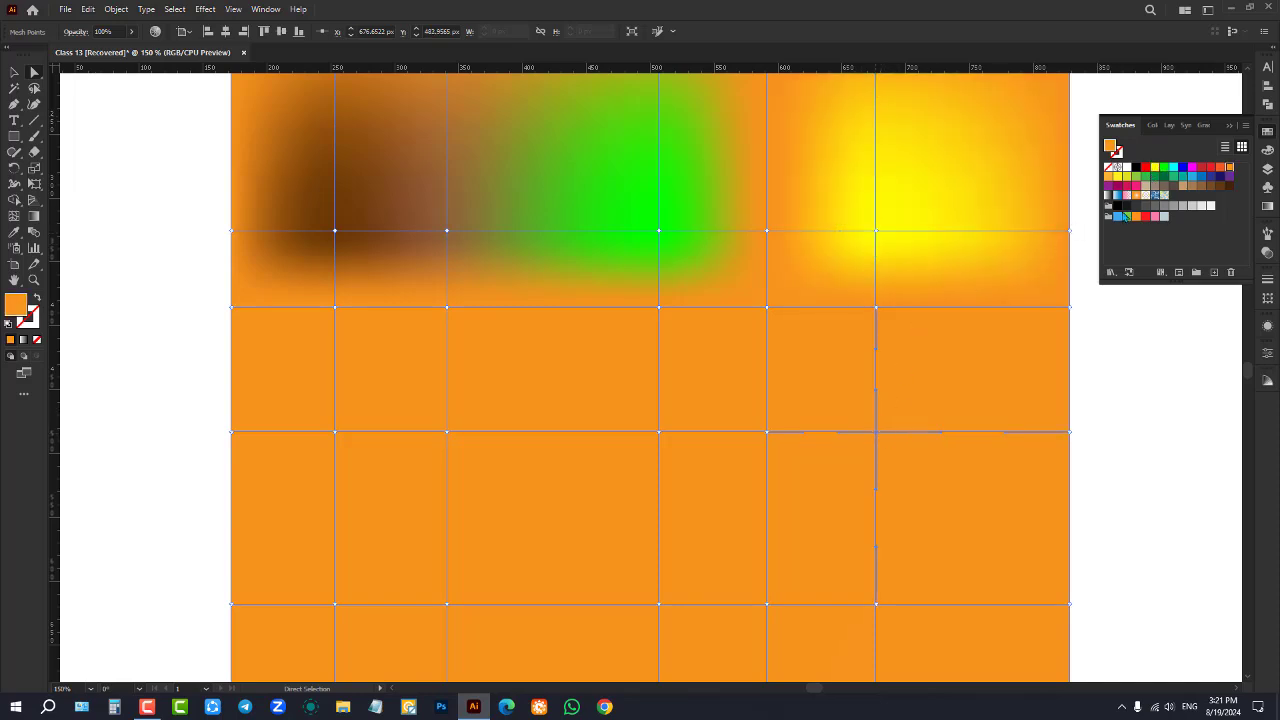
click(1136, 186)
click(1146, 176)
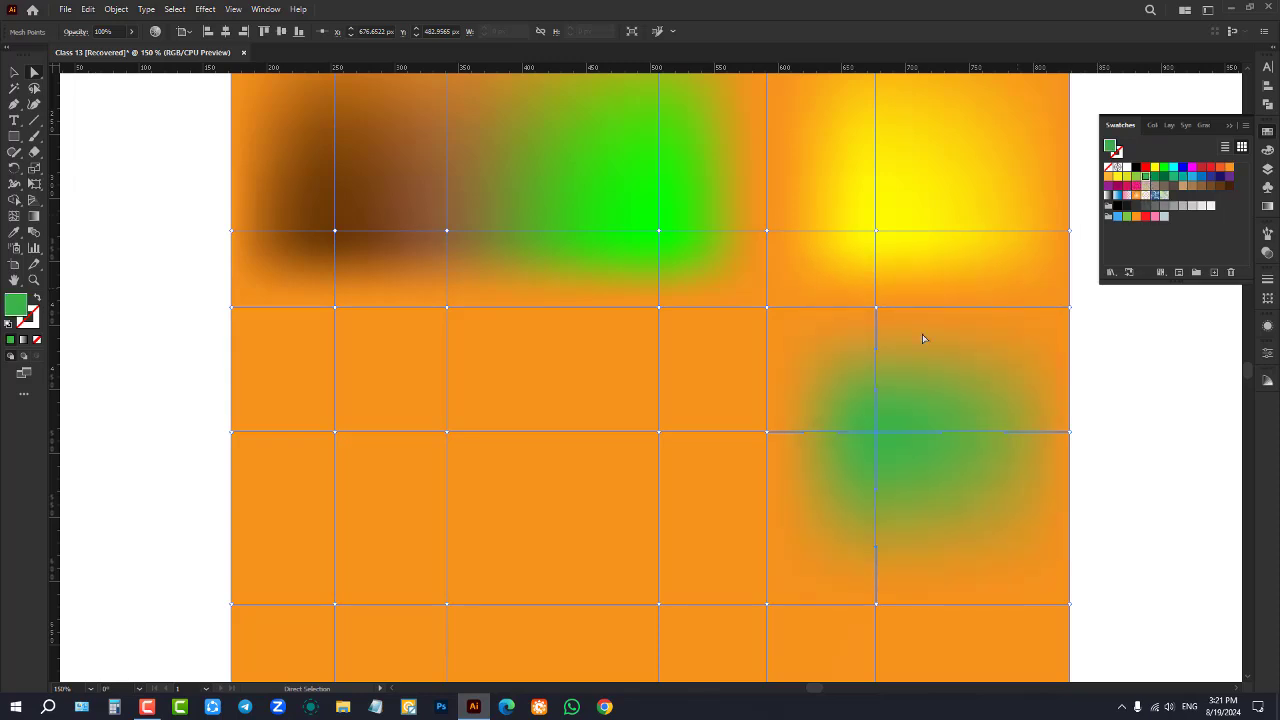
click(14, 72)
key(ctrl+minus)
key(ctrl+minus)
click(836, 368)
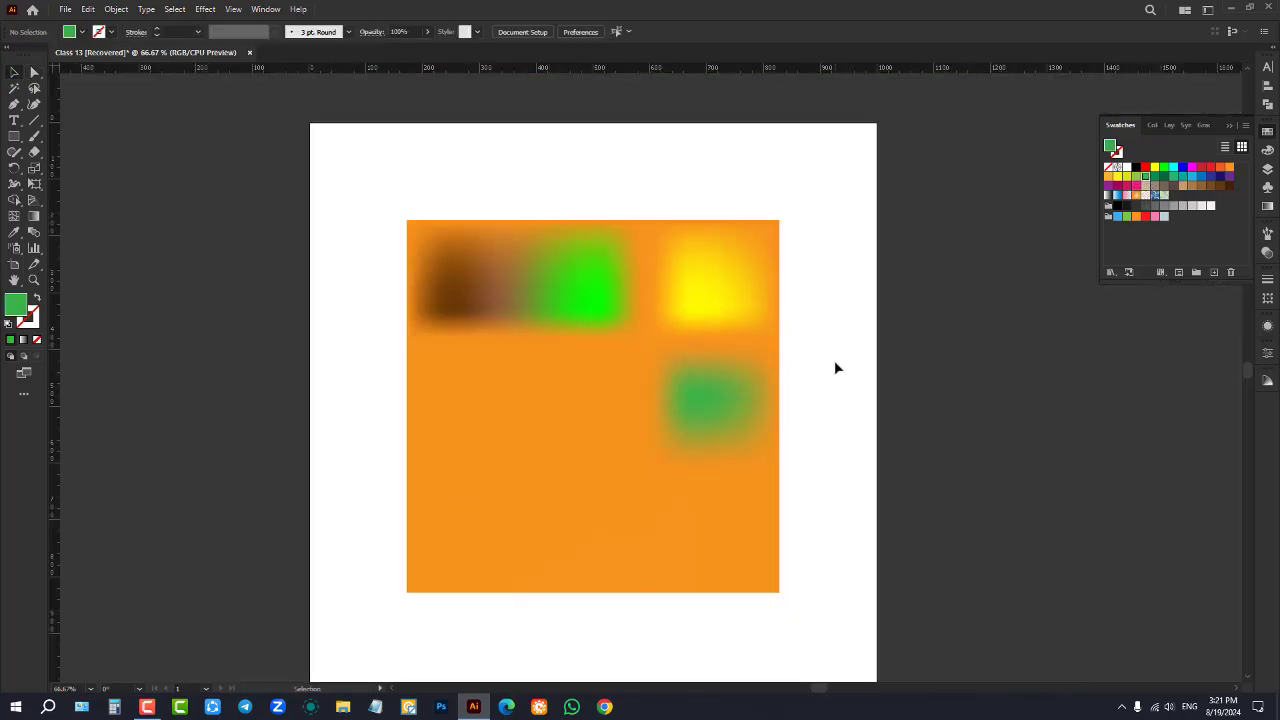
Switch to Chrome, restore the previous pages in a maximized window and pause the Perspective Grid video
click(604, 706)
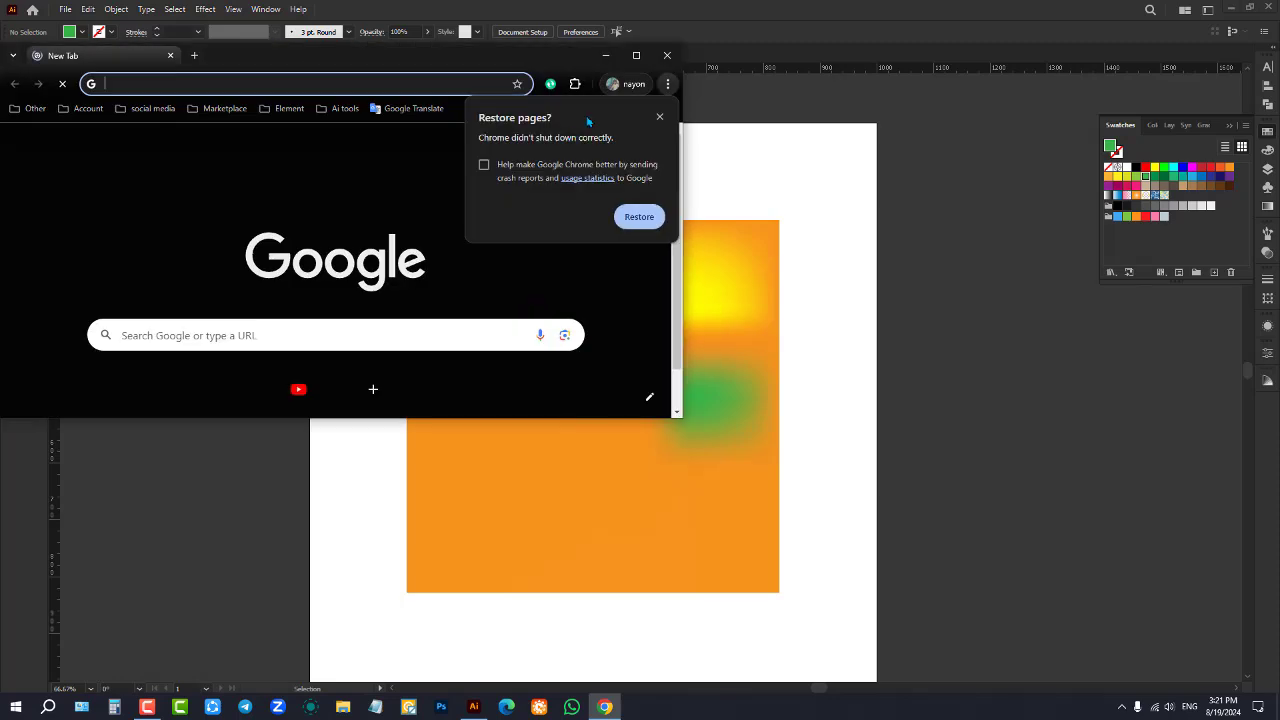
click(646, 215)
click(636, 55)
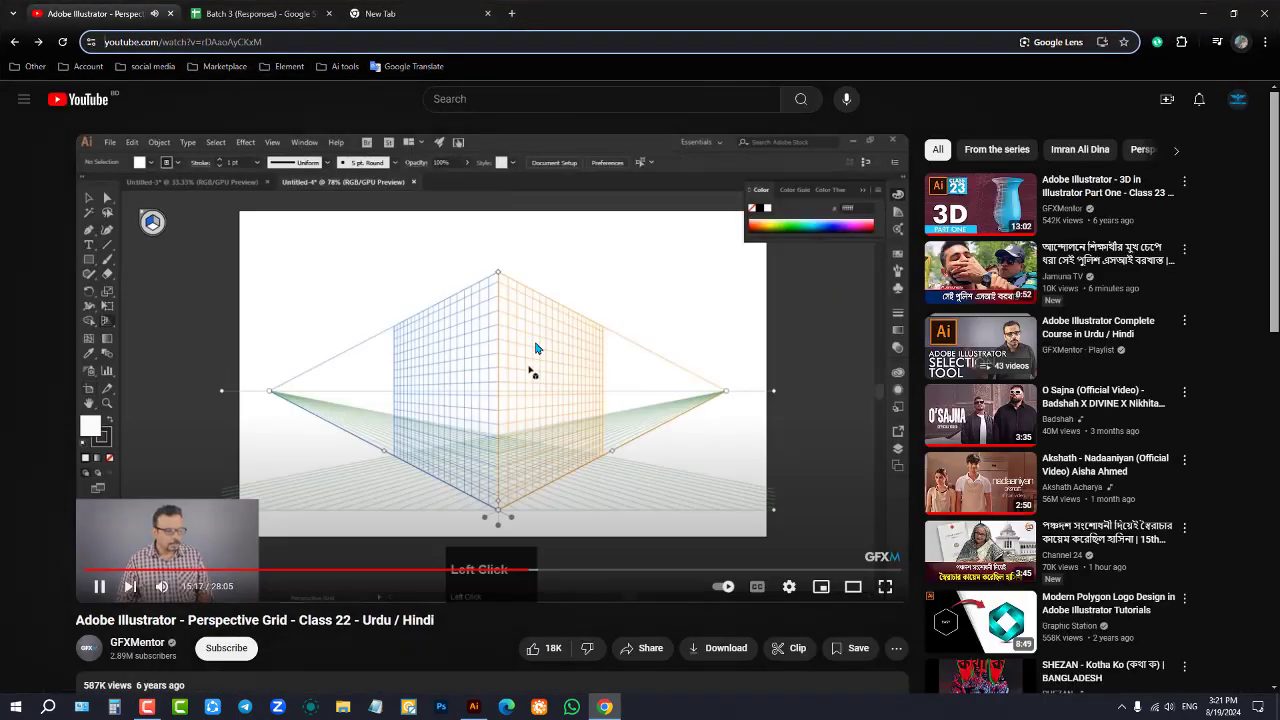
click(536, 348)
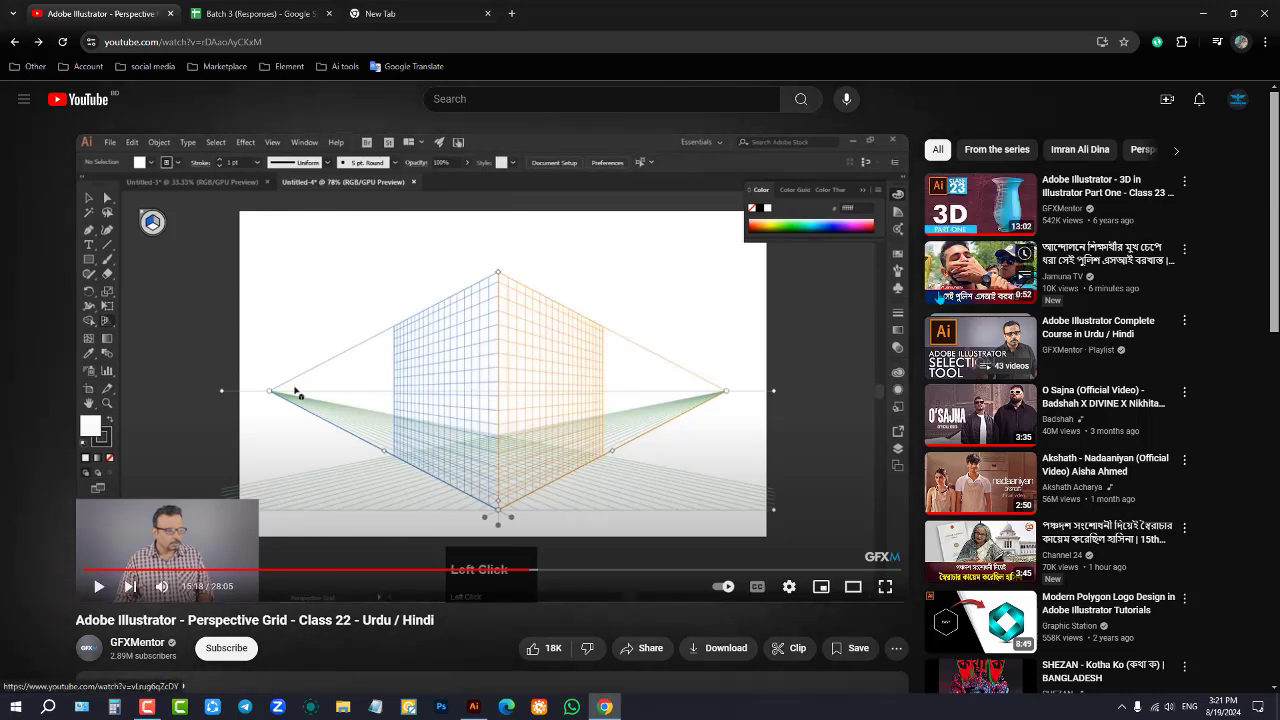
Search YouTube for "mesh tool adobe illustrator"
click(516, 102)
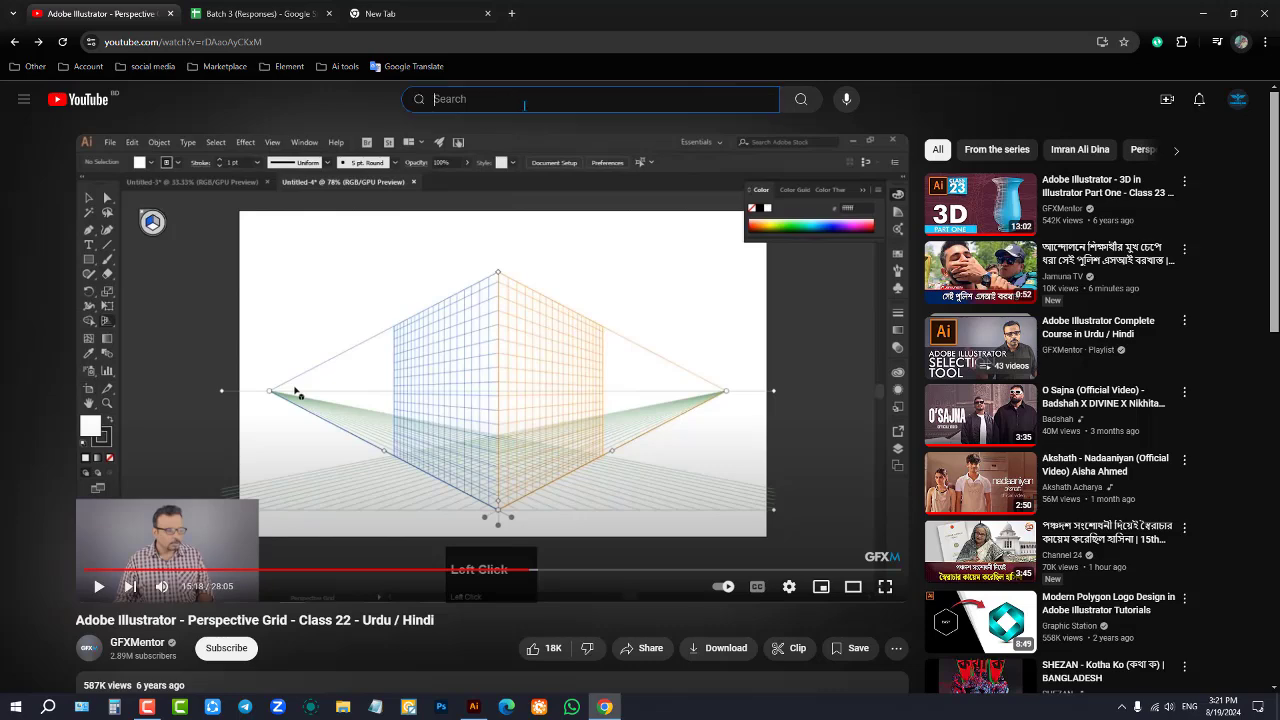
text(mash)
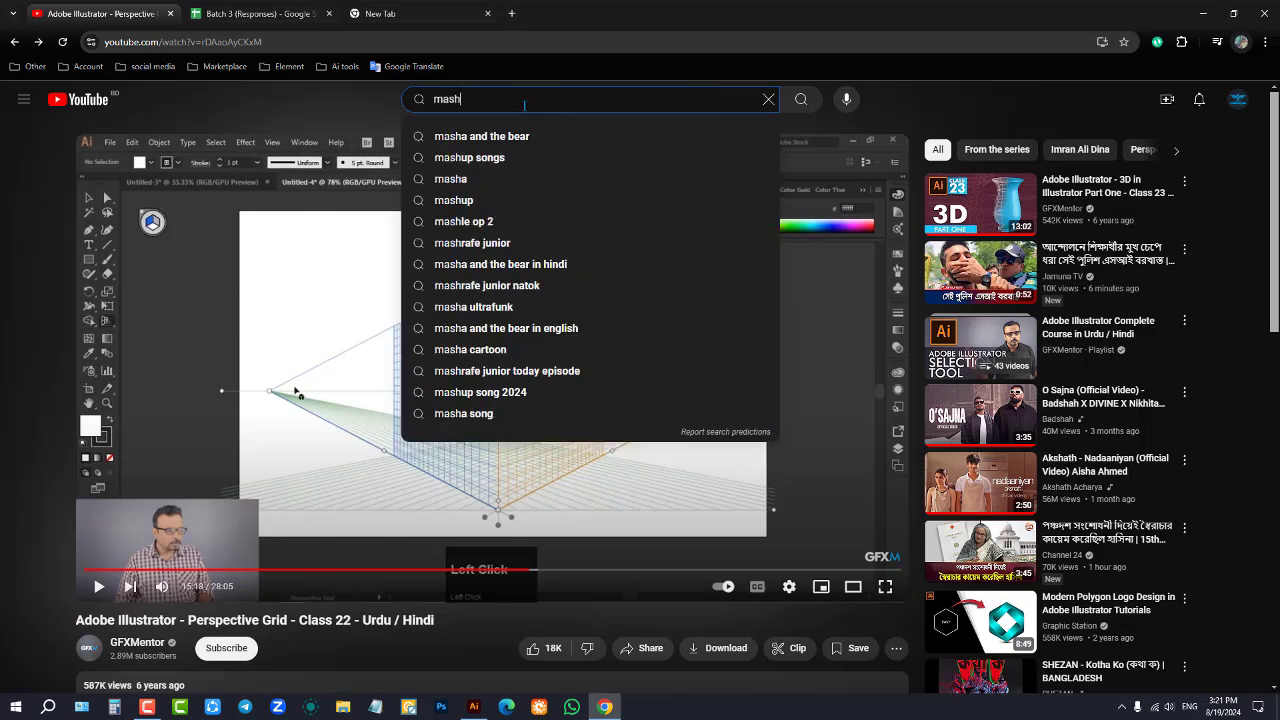
text( tool)
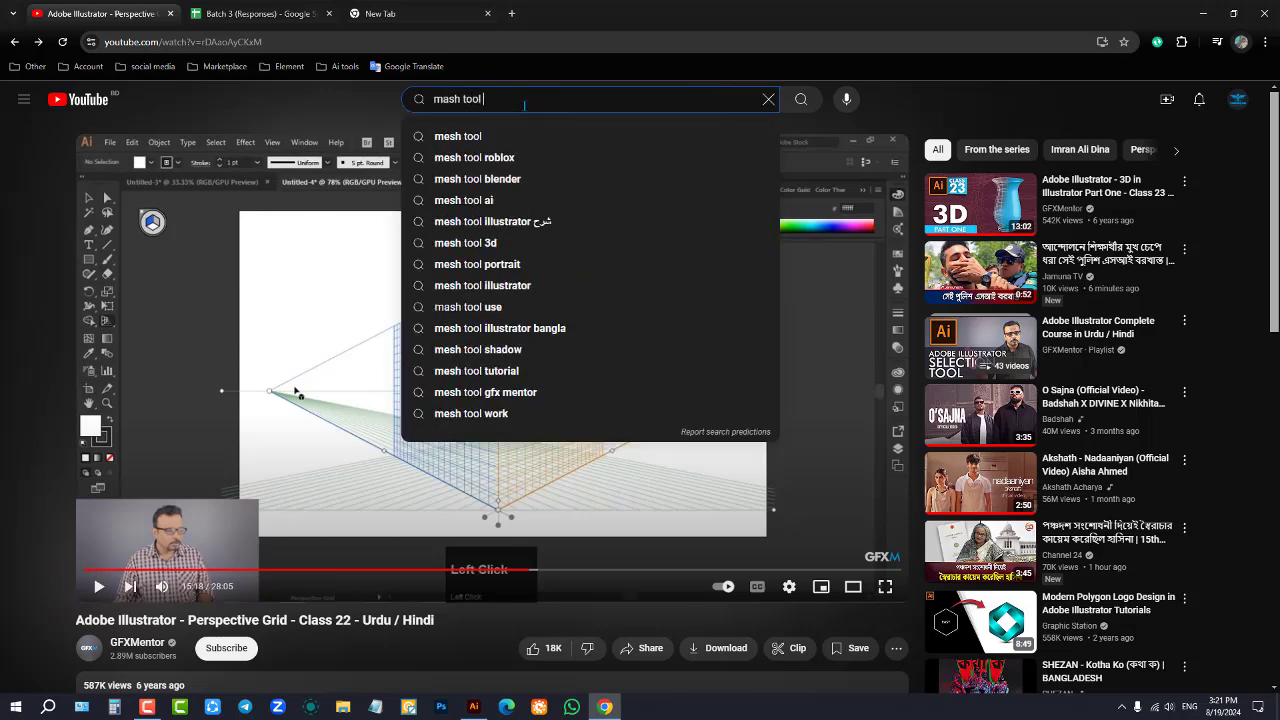
text( a)
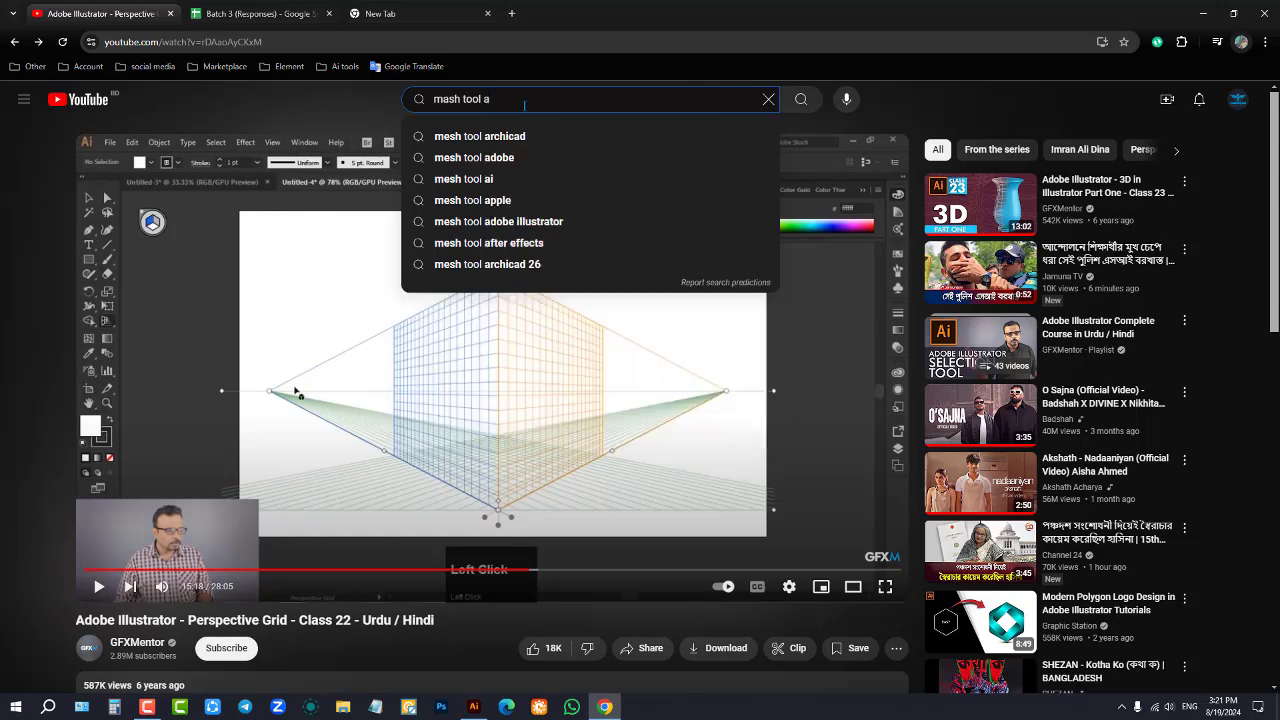
text(dobe)
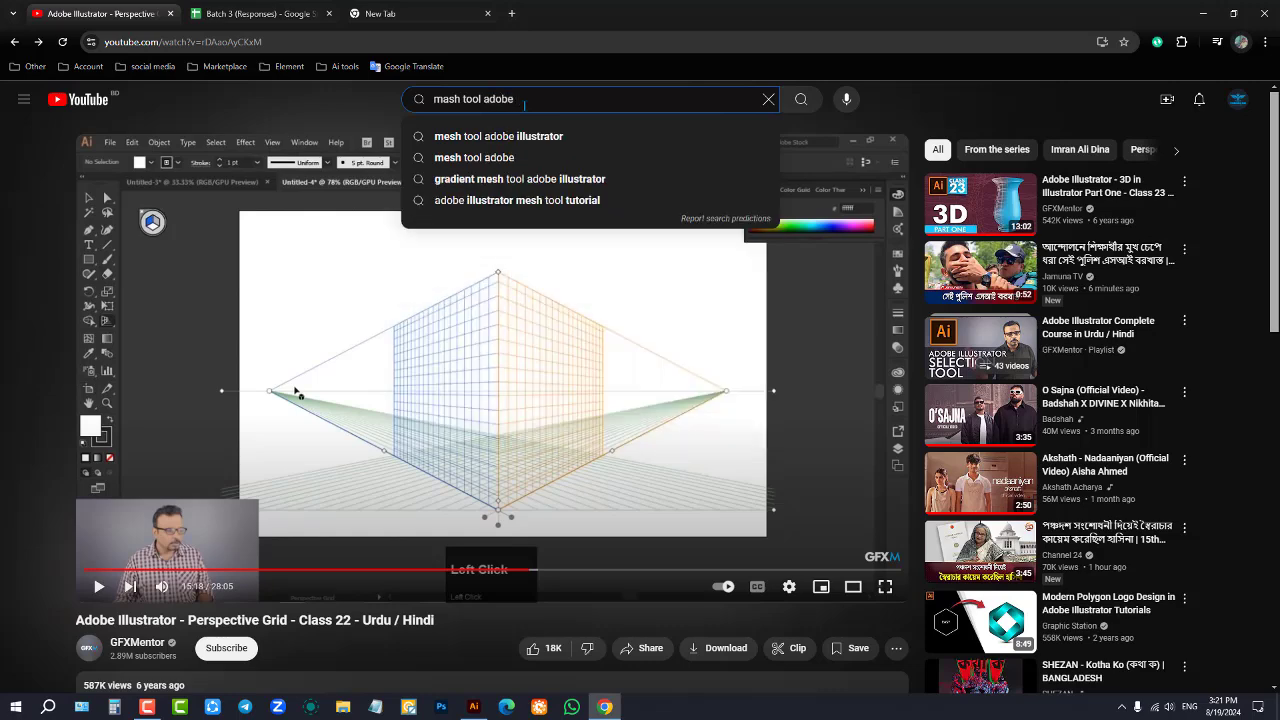
click(510, 136)
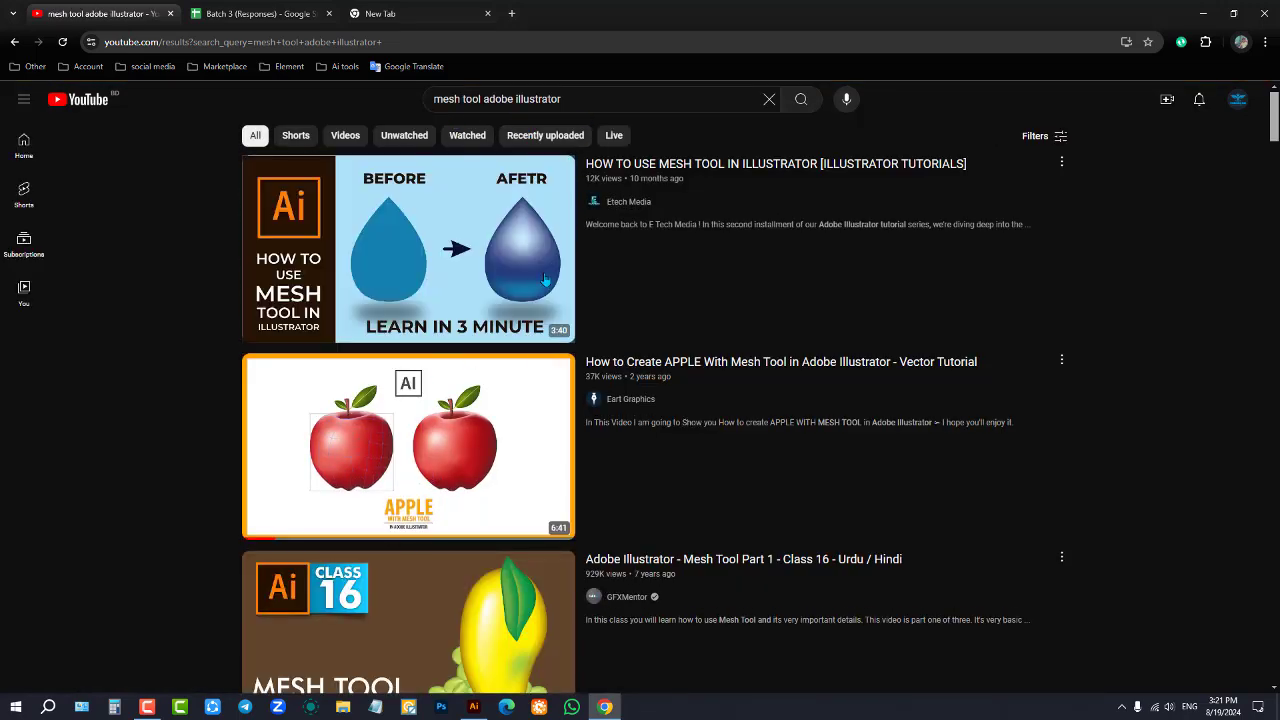
Look through the mesh tool tutorials, open the apple tutorial briefly and return to the search results
scroll(455, 492, down, 2)
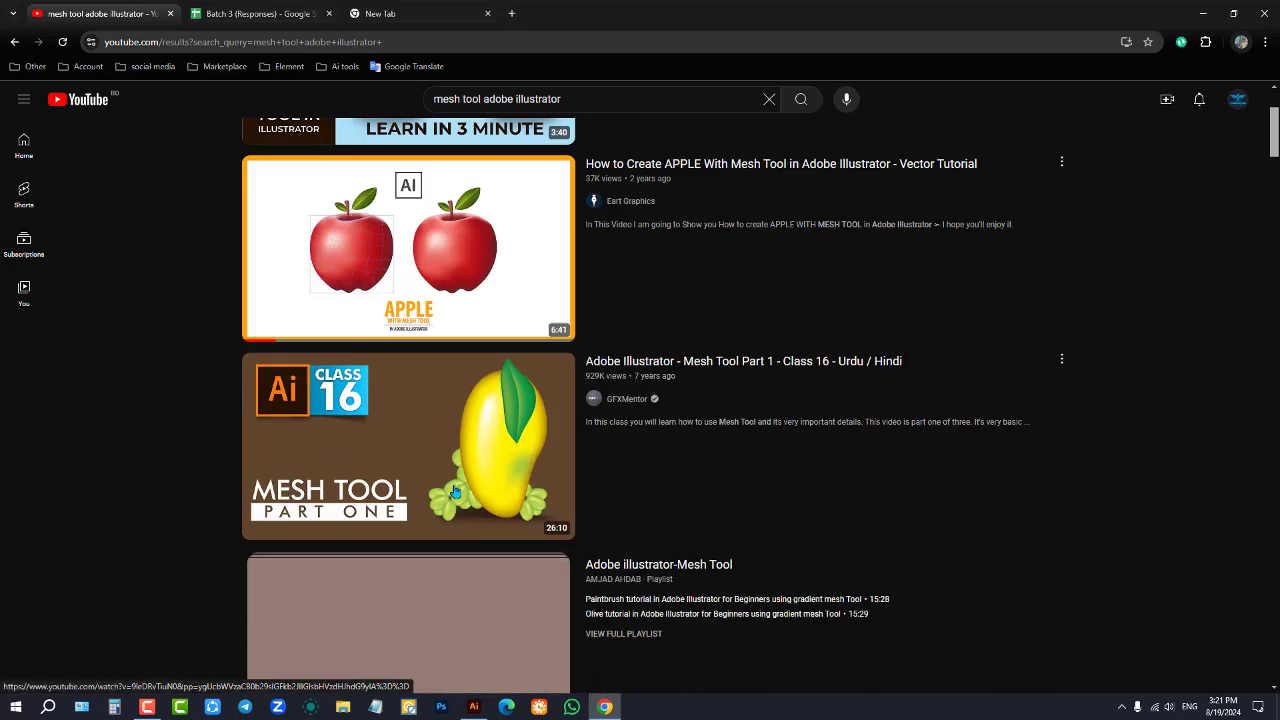
mouse_move(500, 290)
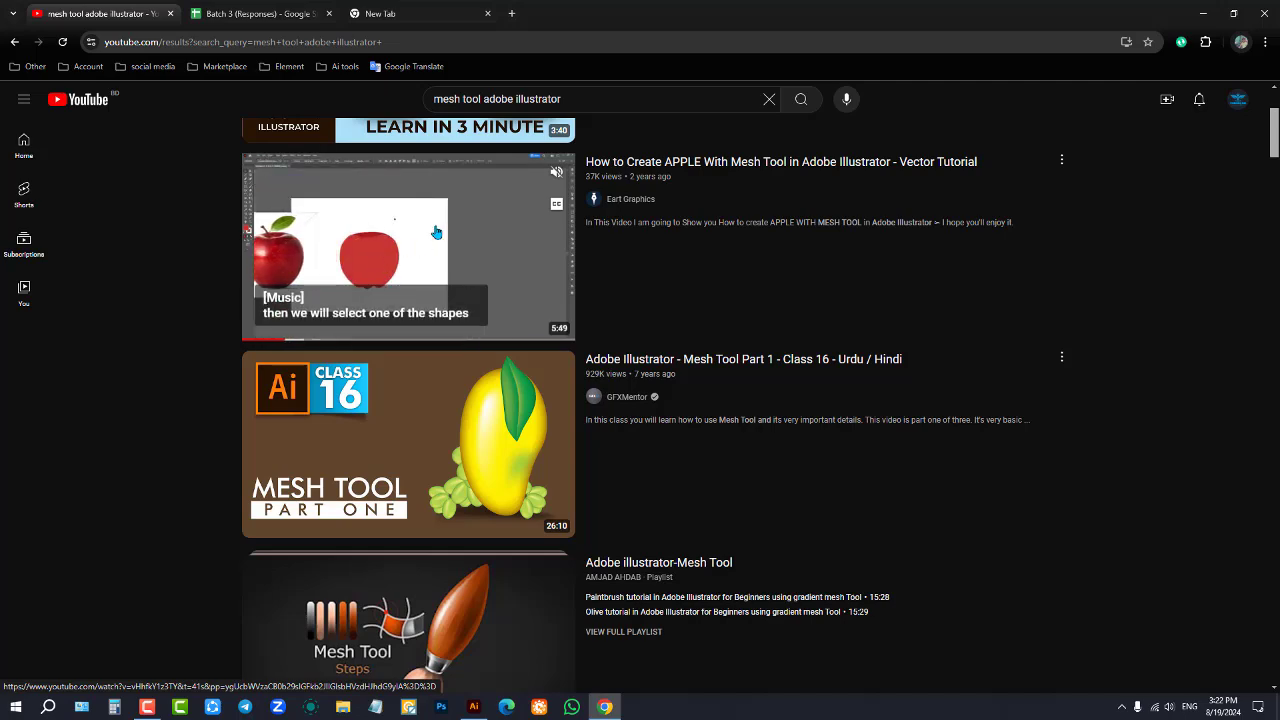
click(433, 226)
click(15, 43)
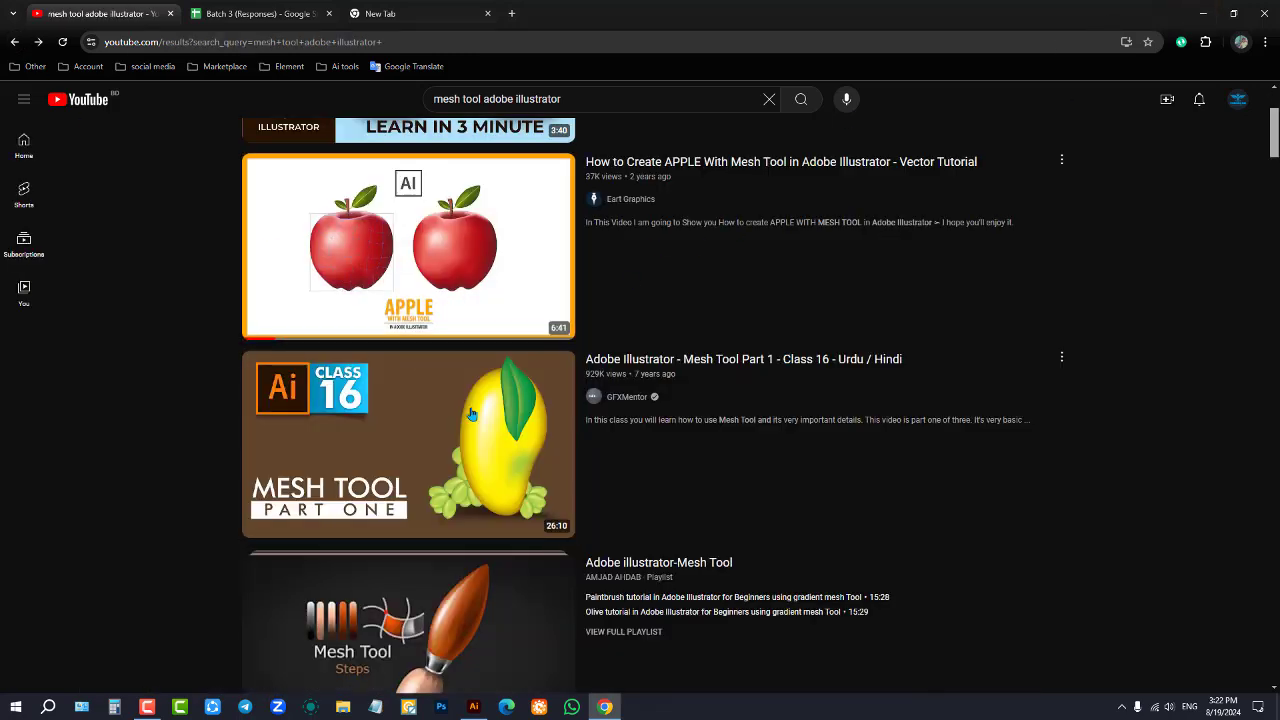
mouse_move(470, 414)
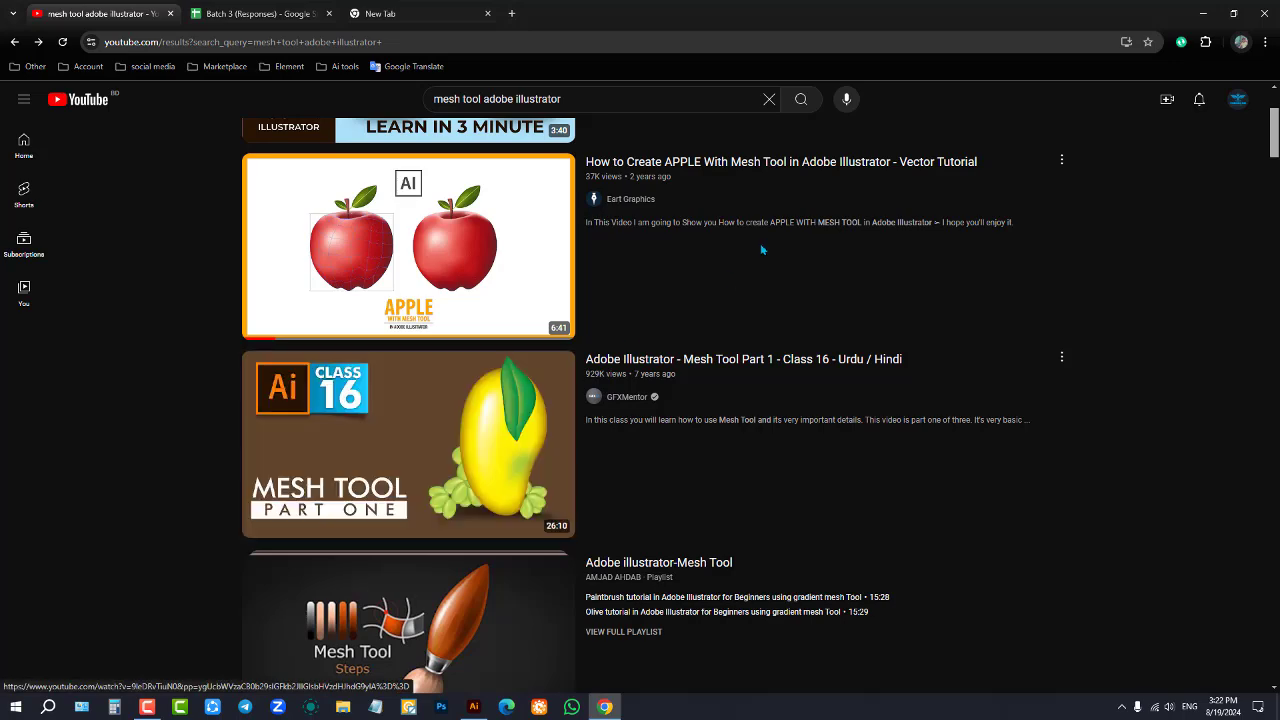
Switch back to Illustrator and delete the colored orange mesh square from the artboard
click(1203, 13)
scroll(542, 357, down, 1)
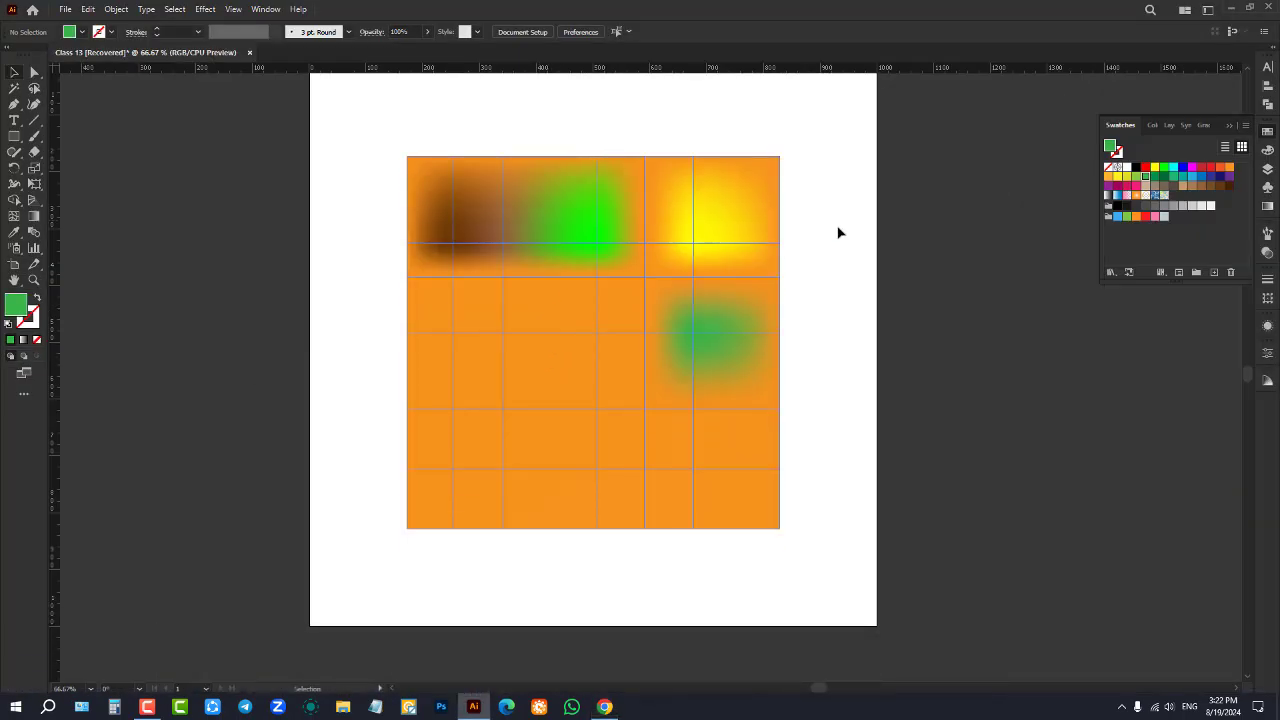
scroll(874, 266, up, 1)
scroll(801, 264, down, 1)
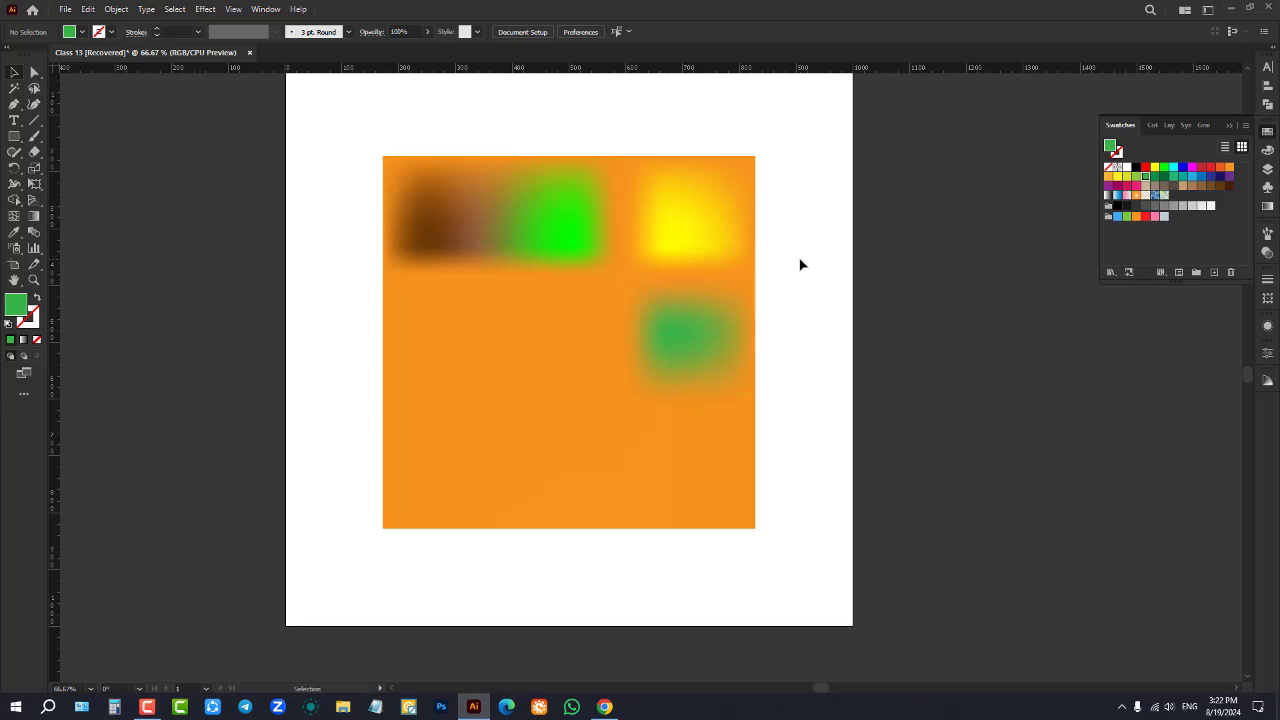
click(654, 274)
key(Delete)
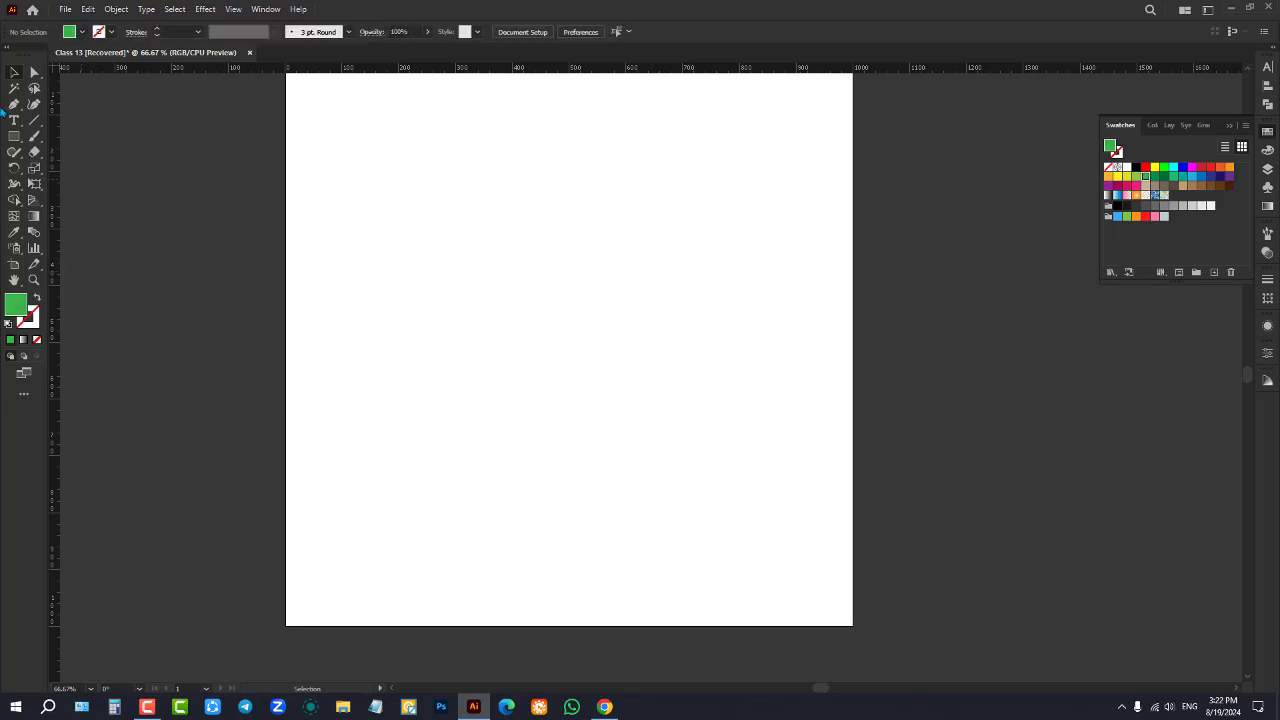
Draw a green square about 505 px wide near the middle of the artboard
click(14, 137)
drag(417, 175, 704, 461)
key(v)
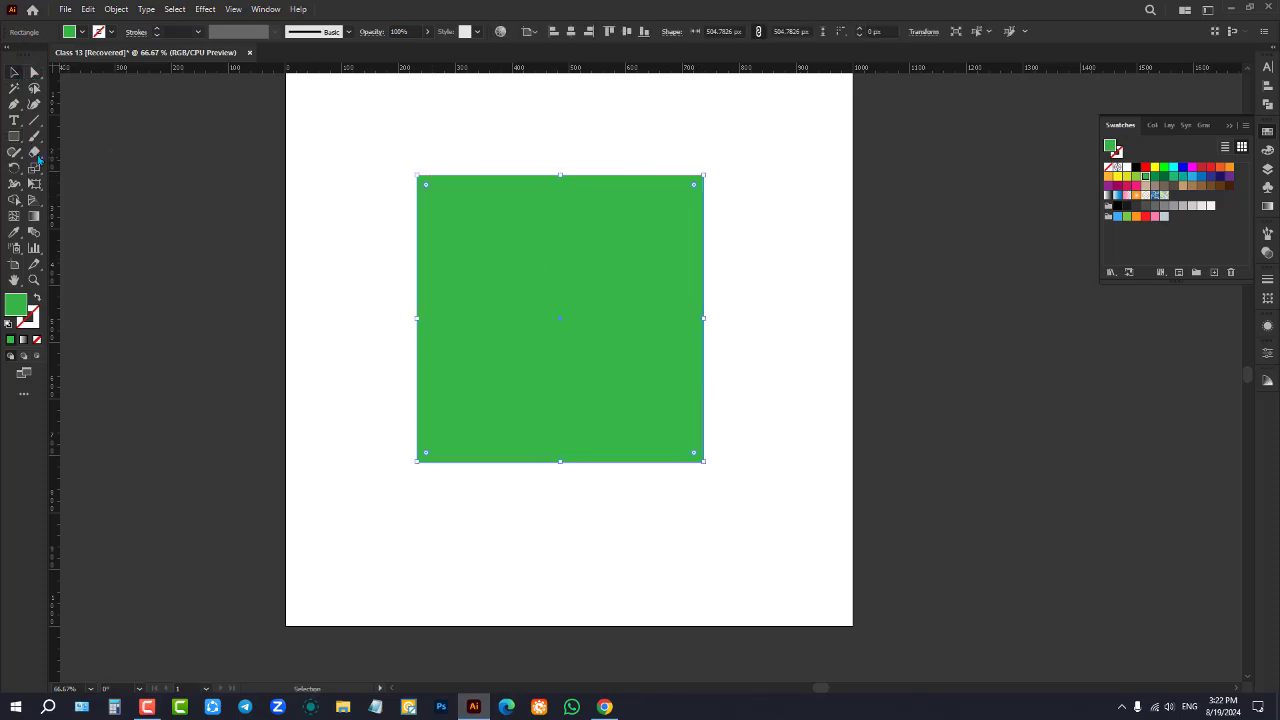
Place mesh points on the green square with the Mesh tool, creating five vertical and five horizontal interior mesh lines
click(14, 216)
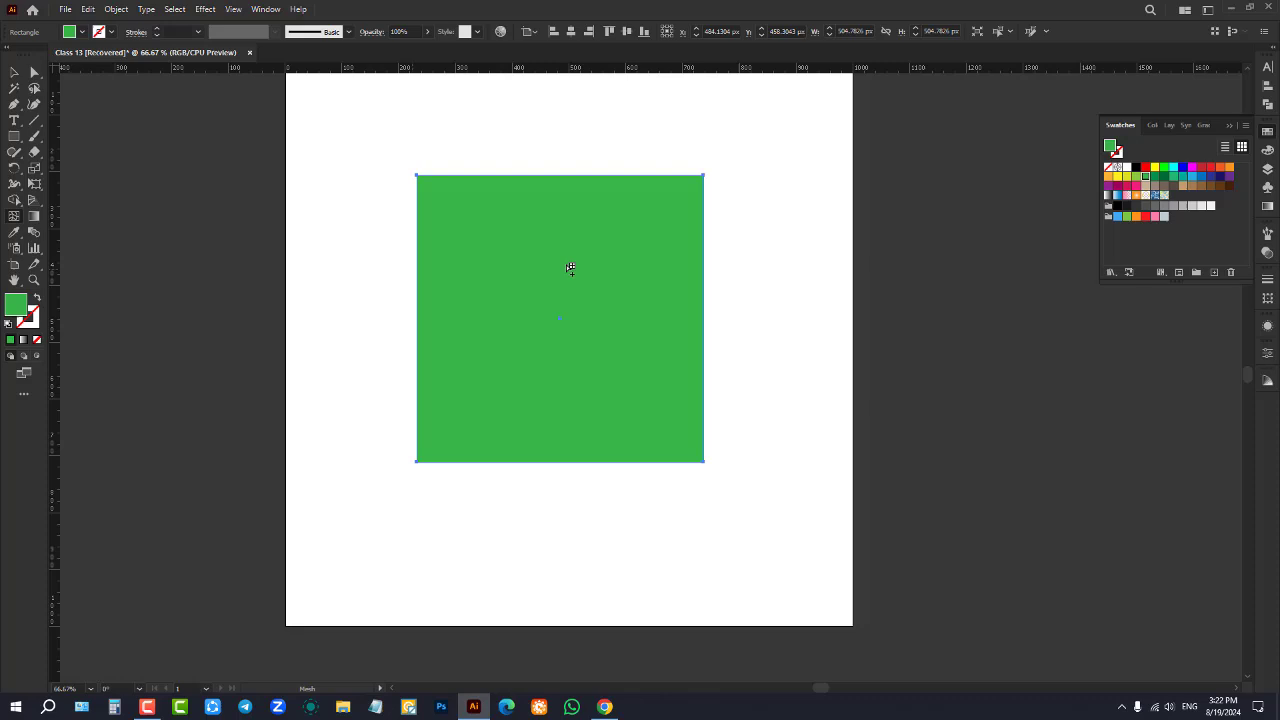
click(459, 224)
click(501, 364)
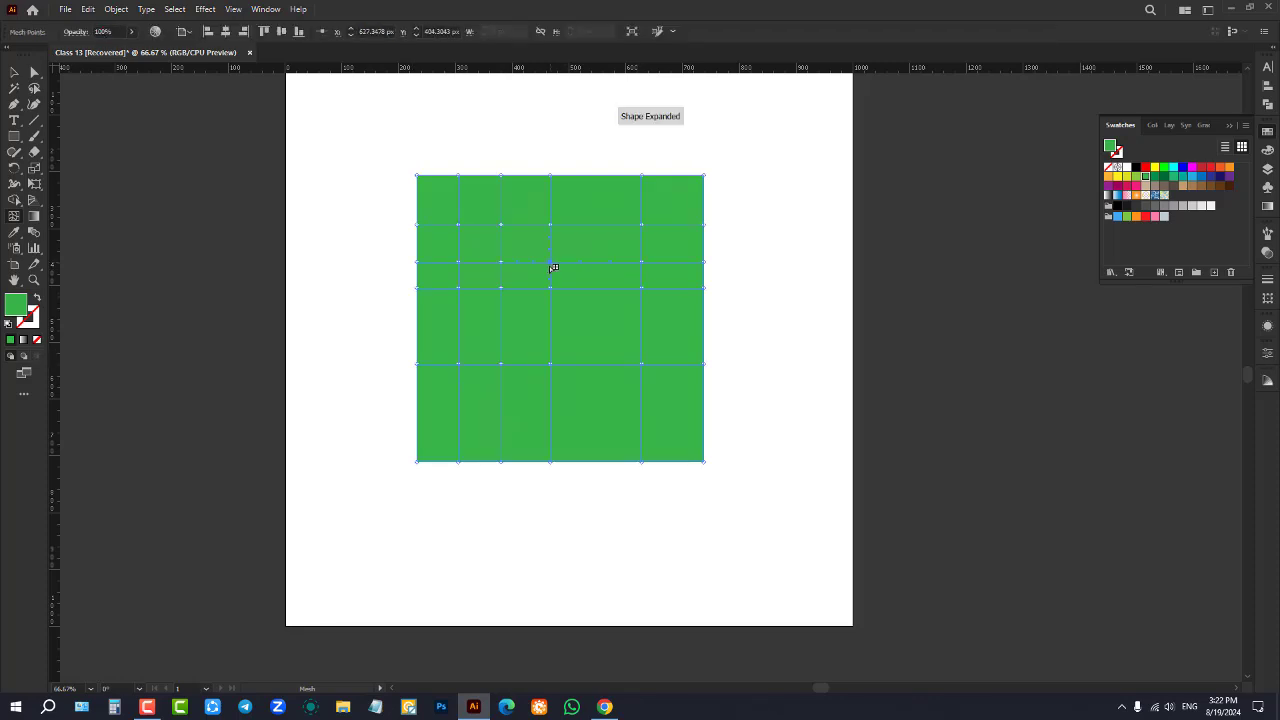
click(550, 262)
click(568, 398)
Using Direct Selection, color the first interior mesh point of the uppermost interior row bright green and the second yellow
click(24, 74)
click(29, 74)
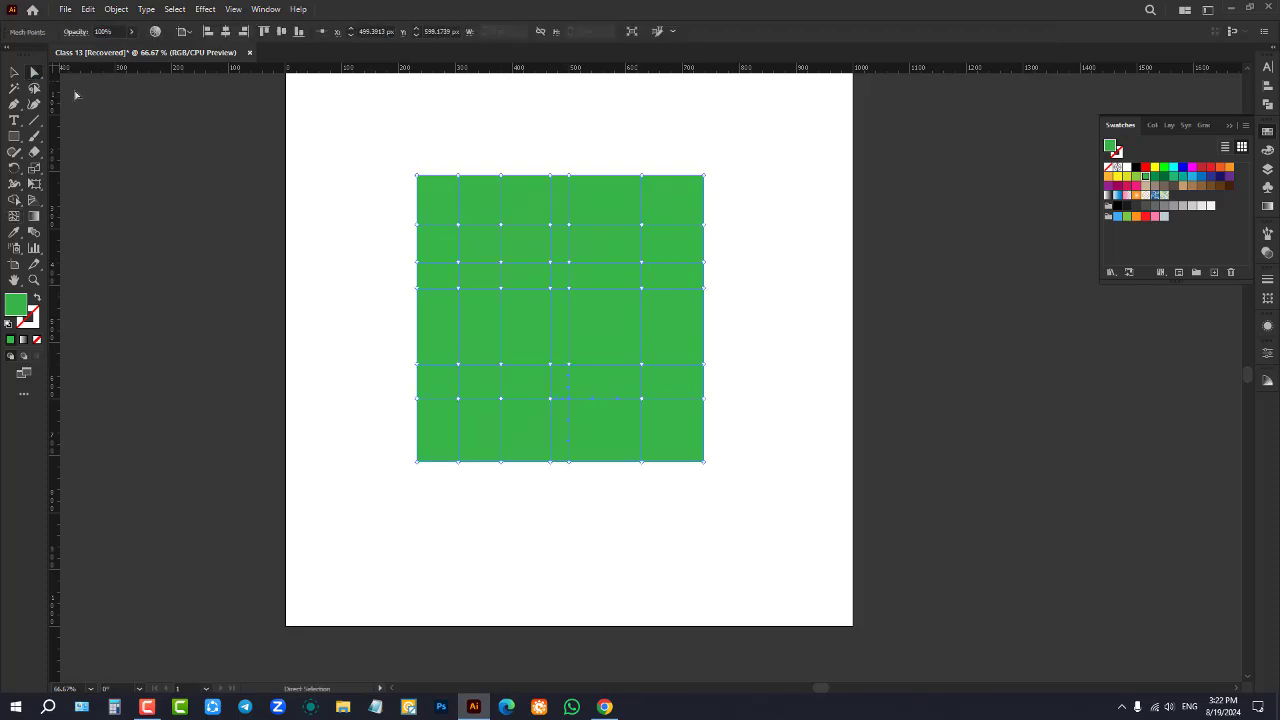
scroll(668, 294, up, 1)
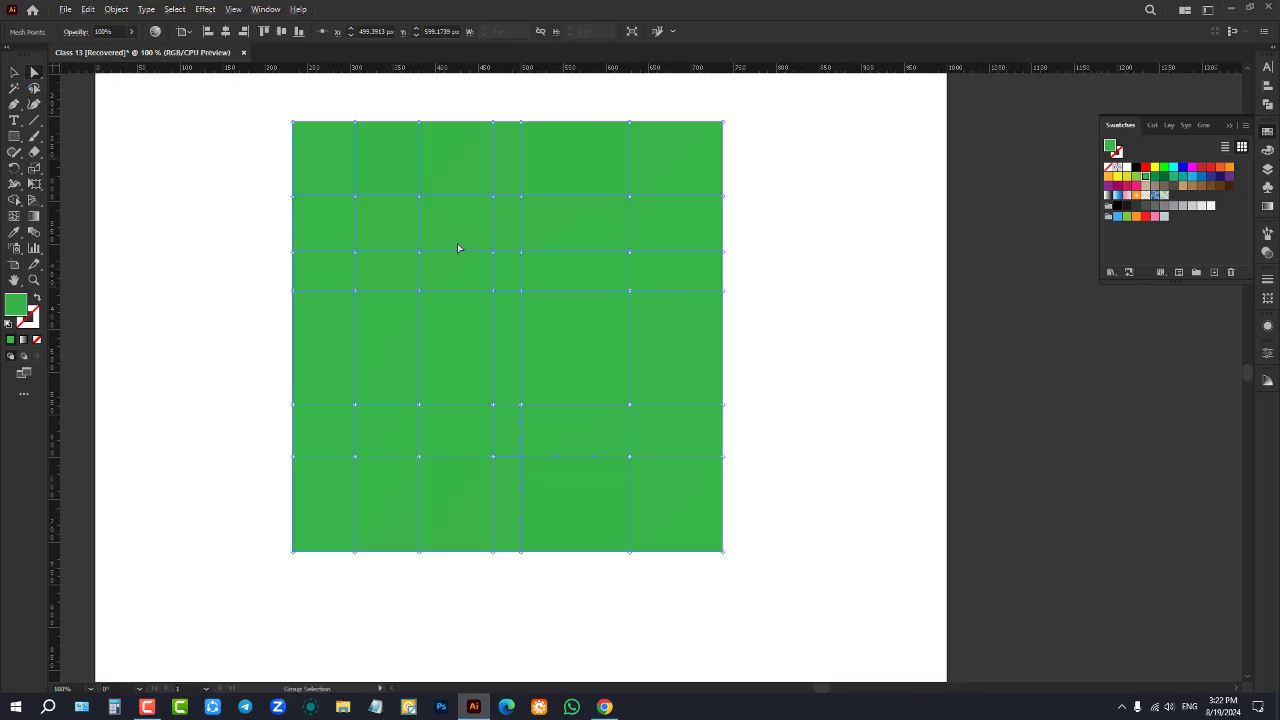
click(356, 196)
click(1163, 168)
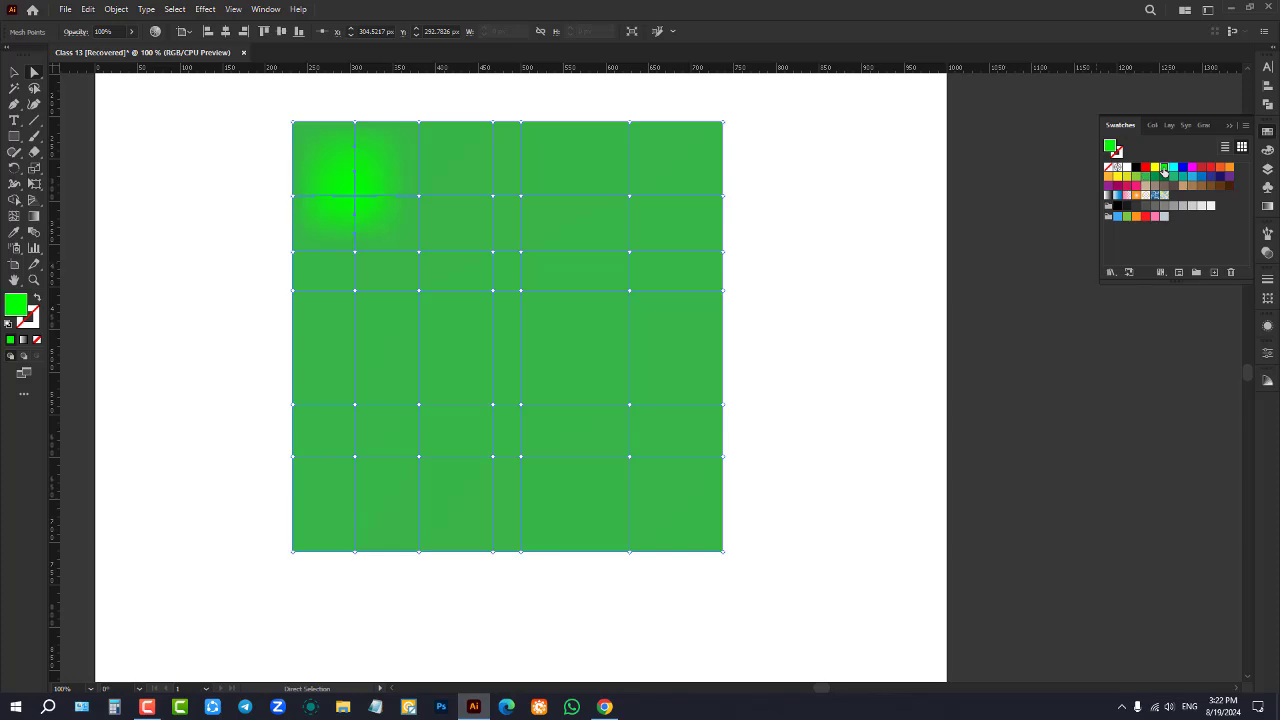
click(420, 197)
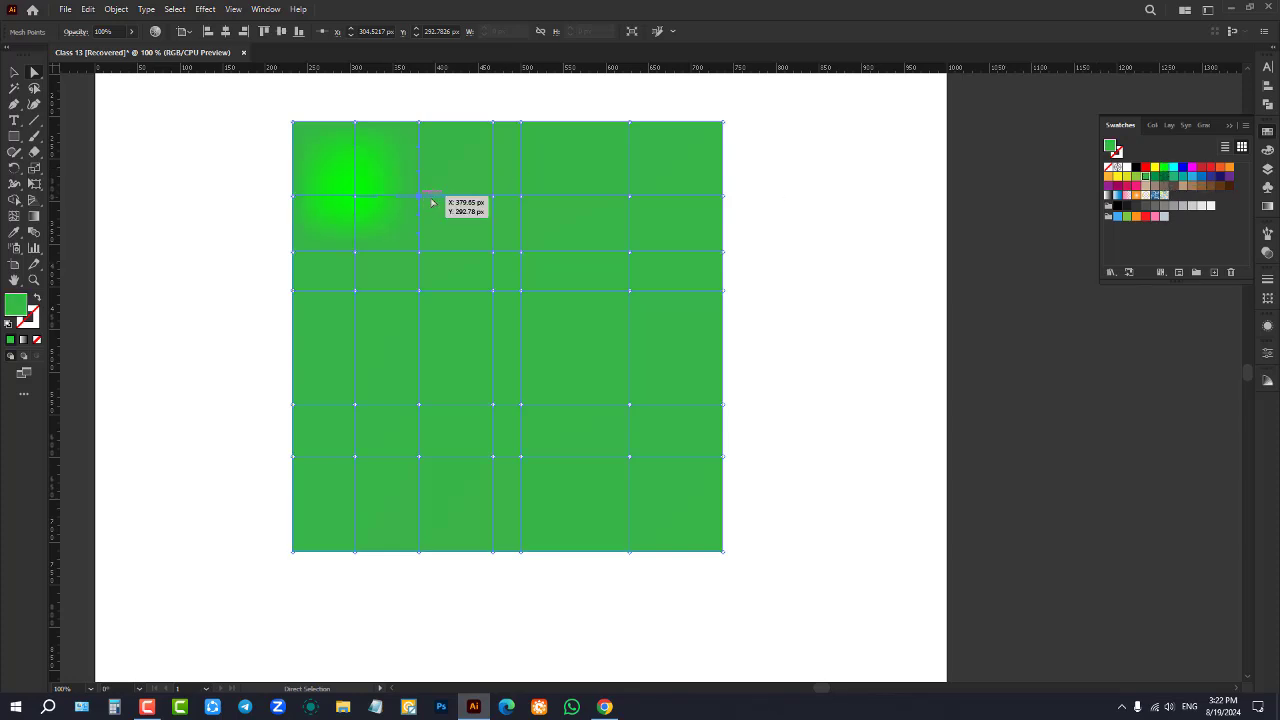
click(1156, 168)
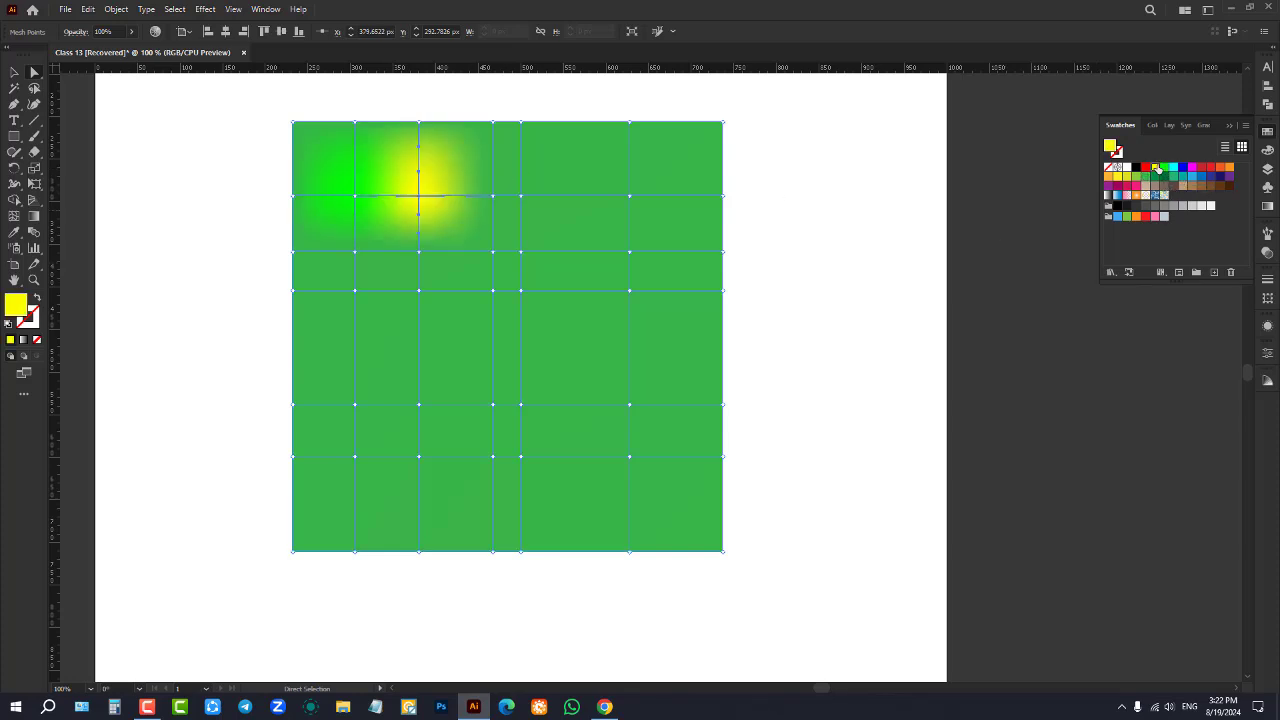
Color the uppermost interior row's rightmost interior point cyan and the fourth interior row's two rightmost interior points orange
click(629, 197)
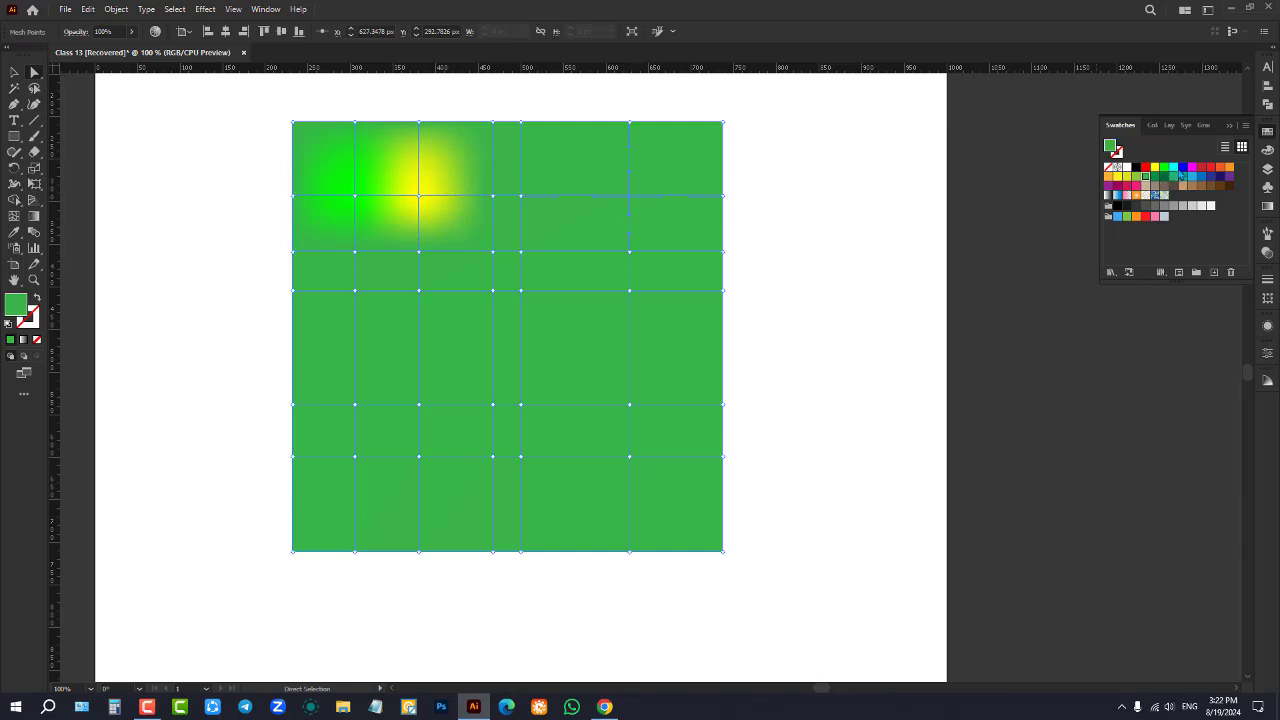
click(1173, 168)
click(629, 404)
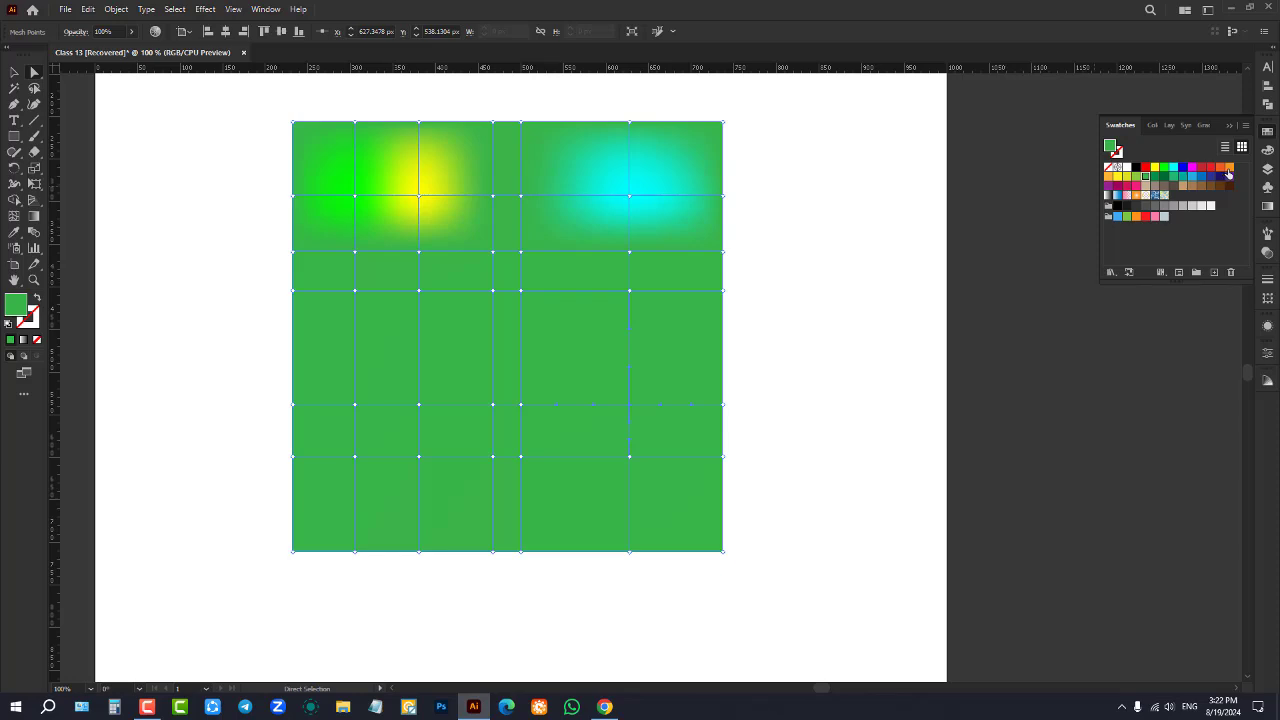
click(1228, 170)
click(520, 404)
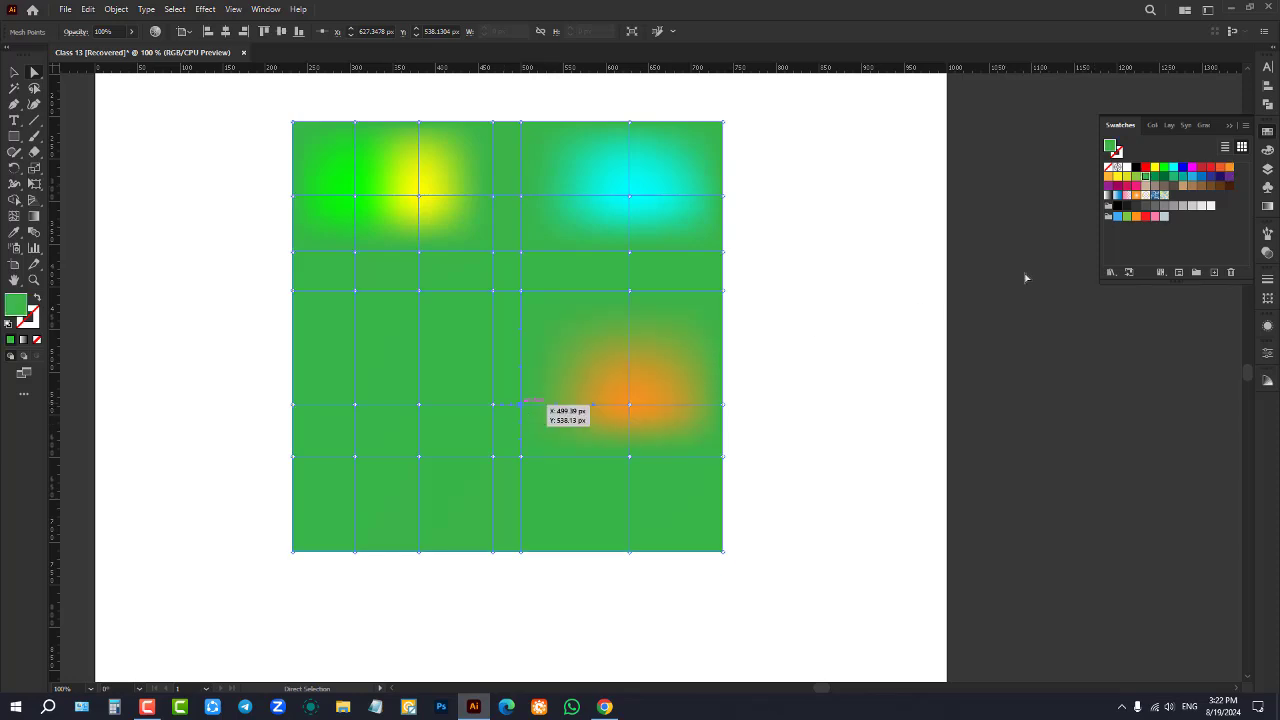
click(1229, 168)
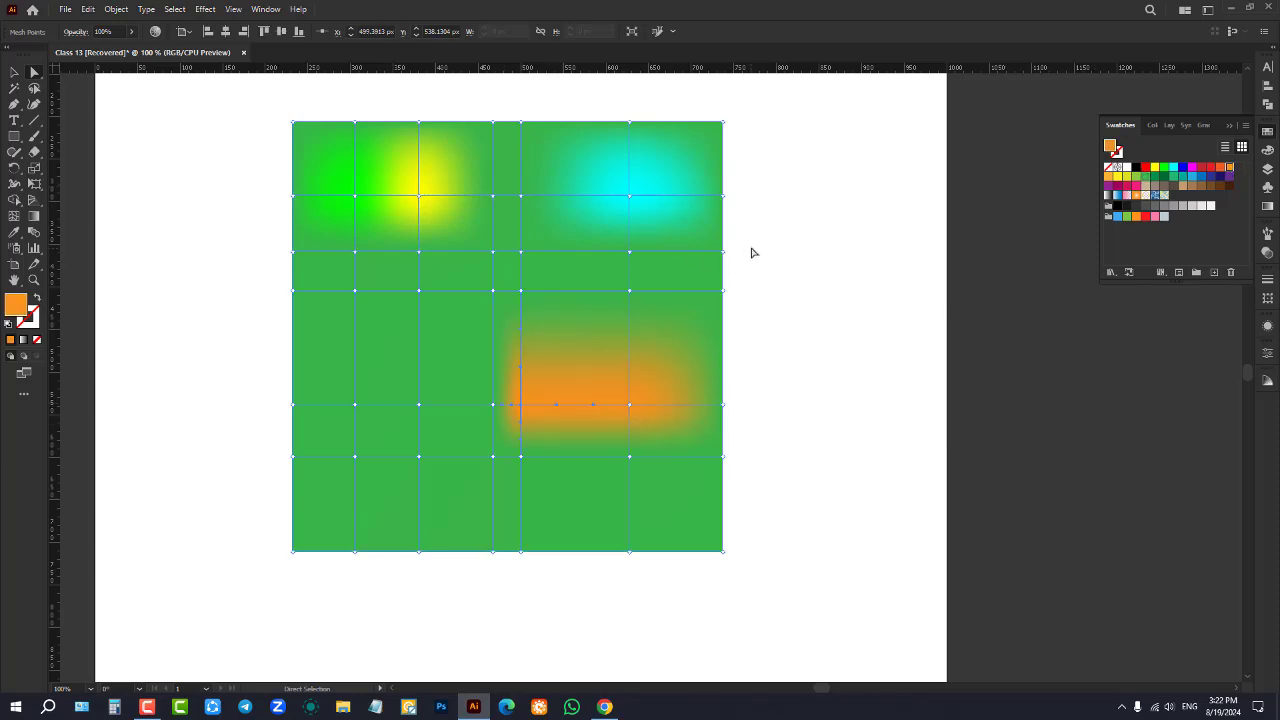
drag(753, 252, 608, 320)
click(784, 276)
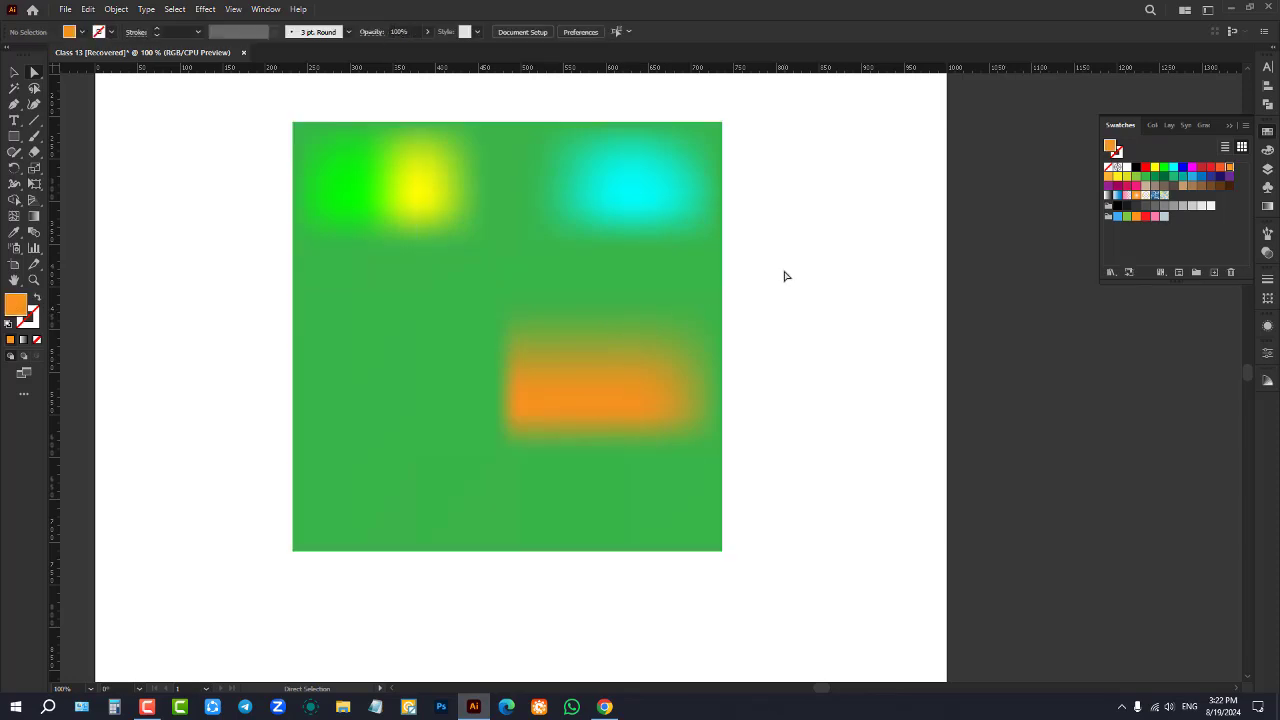
drag(786, 249, 722, 310)
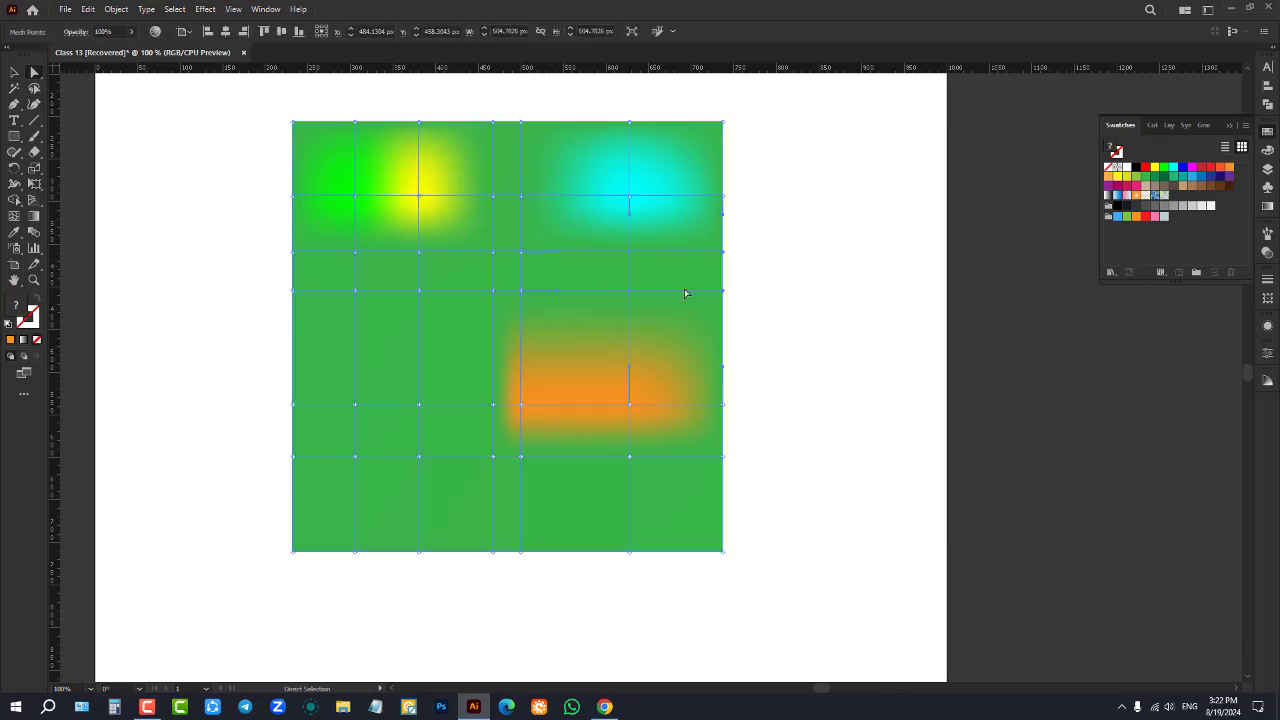
click(762, 256)
Marquee-select the rightmost interior and right-edge mesh points of the second and third interior rows and color them dark red
drag(780, 234, 586, 301)
click(1201, 170)
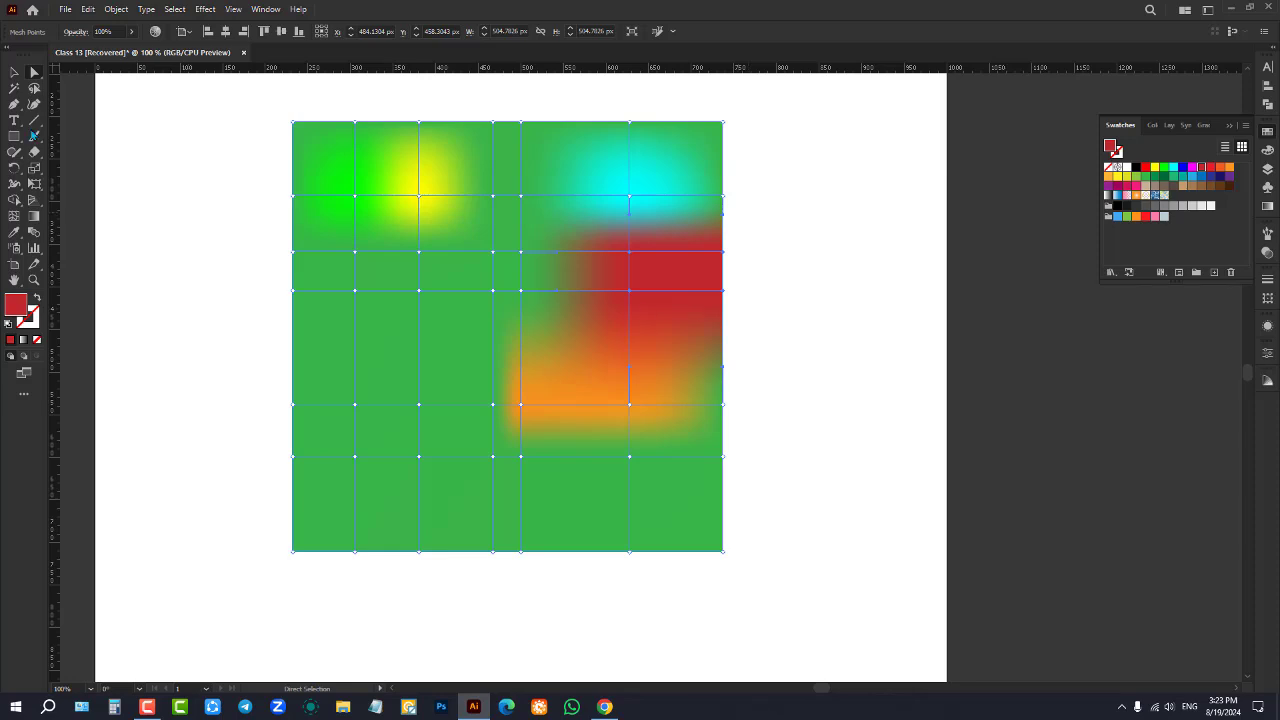
Lasso the third and fourth interior mesh points in the second and third interior rows and color them bright green
click(35, 88)
mouse_move(474, 245)
mouse_down()
mouse_move(448, 322)
mouse_move(532, 306)
mouse_move(520, 233)
mouse_move(471, 262)
mouse_up()
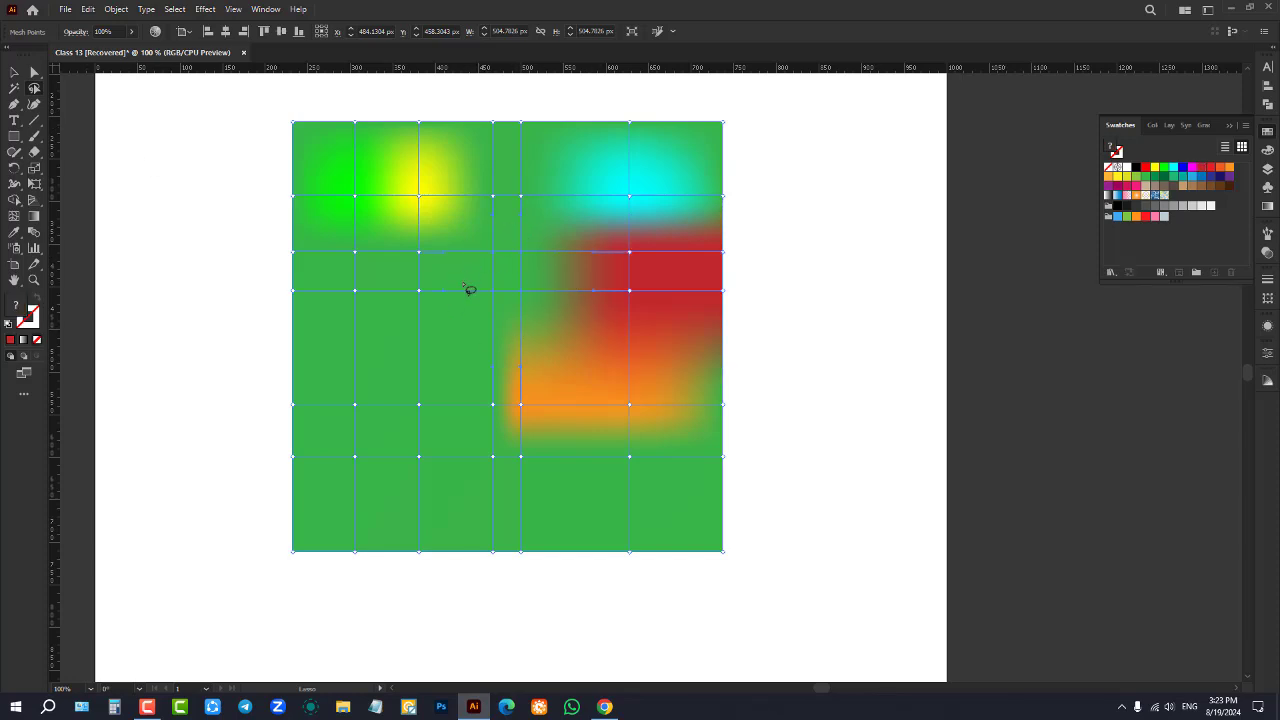
click(1167, 172)
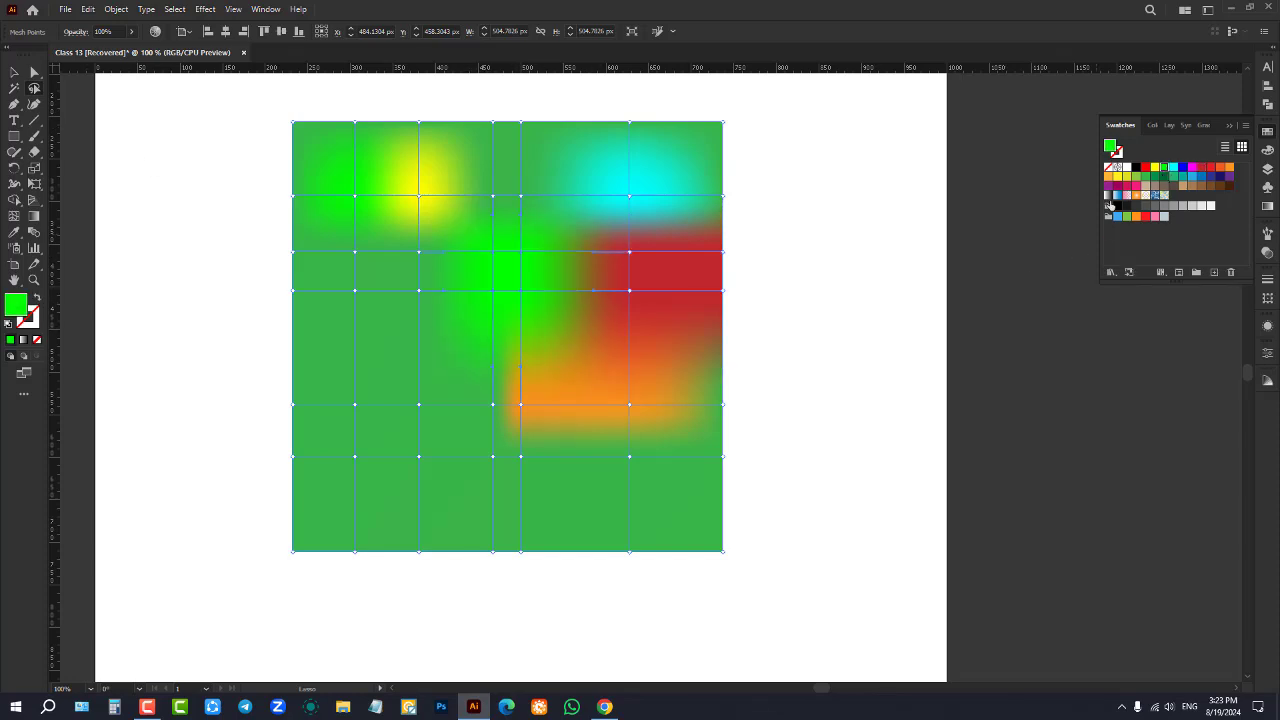
Lasso and color yellow the second interior column's points in interior rows two and three, plus columns two to four in rows four and five
mouse_move(395, 242)
mouse_down()
mouse_move(389, 309)
mouse_move(441, 282)
mouse_move(394, 246)
mouse_up()
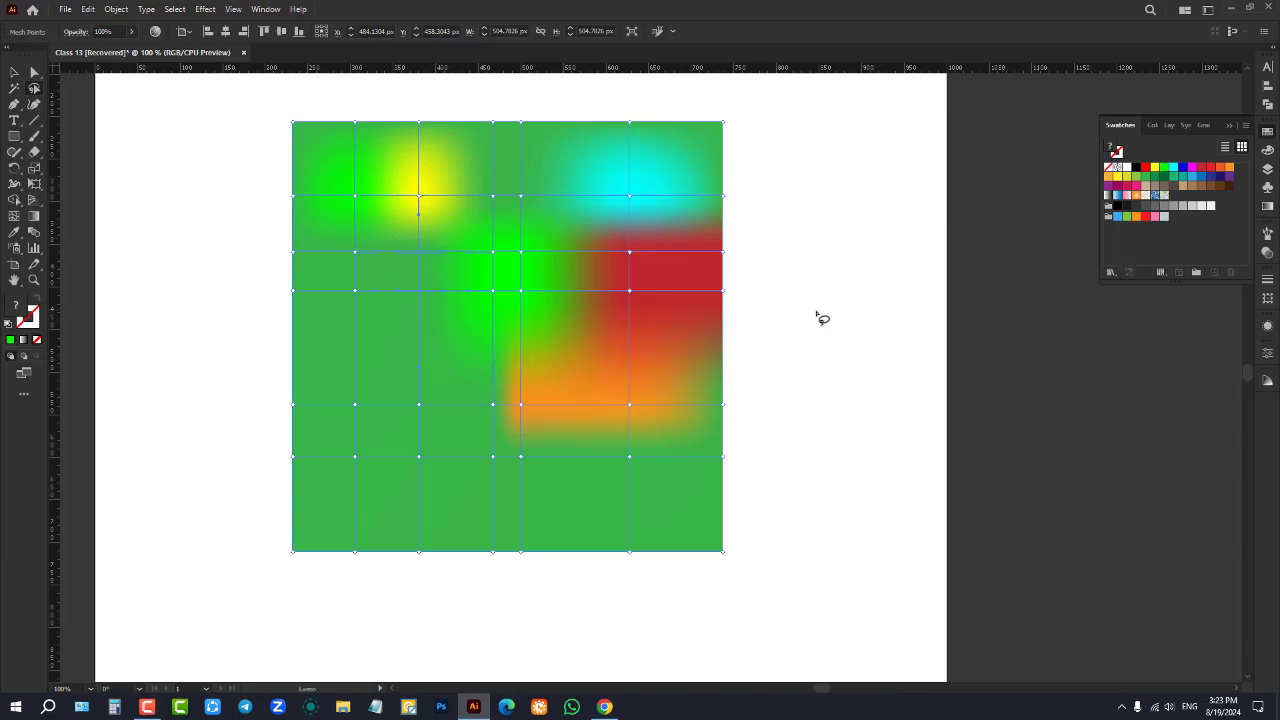
click(1155, 169)
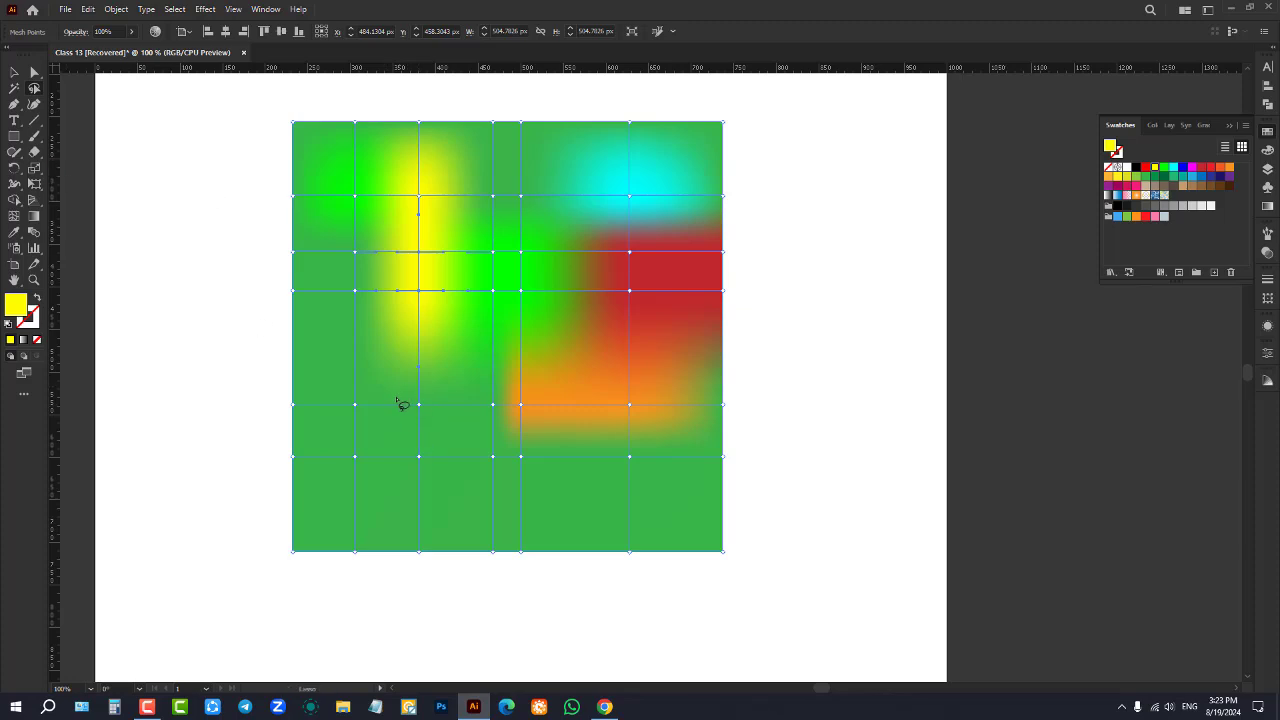
mouse_move(395, 398)
mouse_down()
mouse_move(403, 501)
mouse_move(542, 512)
mouse_move(583, 448)
mouse_move(562, 388)
mouse_move(427, 367)
mouse_move(395, 381)
mouse_move(396, 425)
mouse_up()
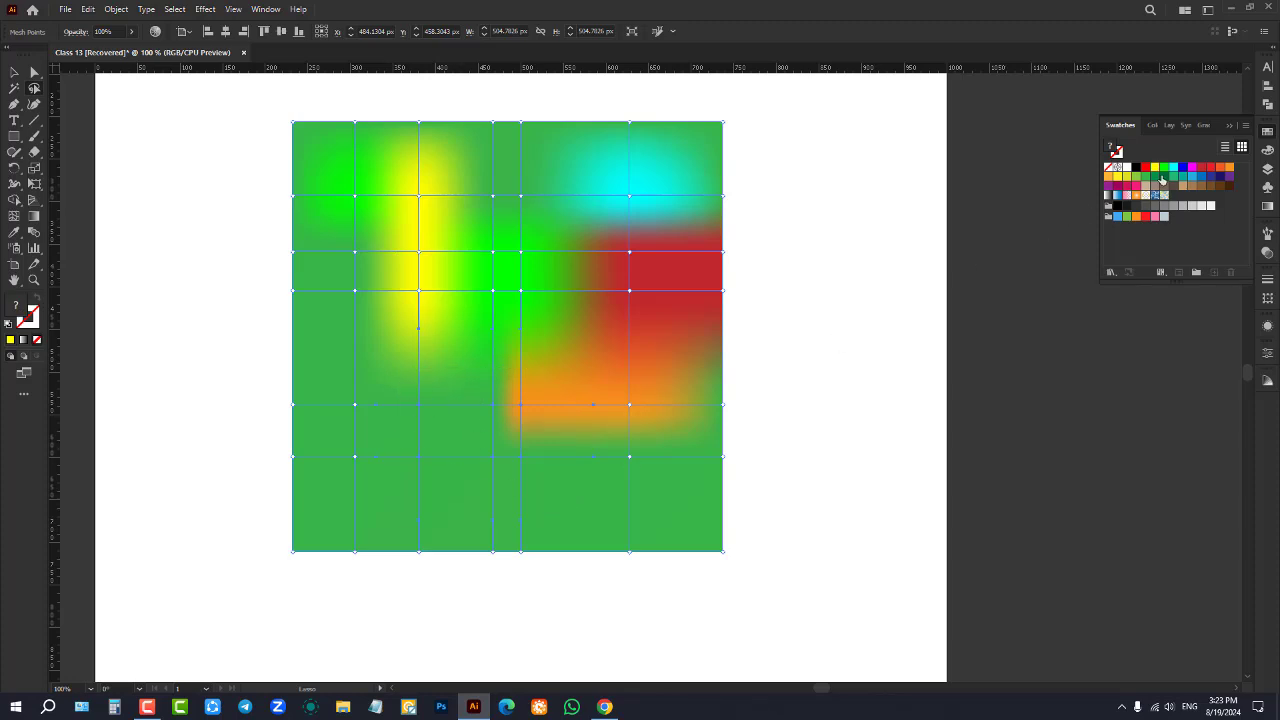
click(1156, 168)
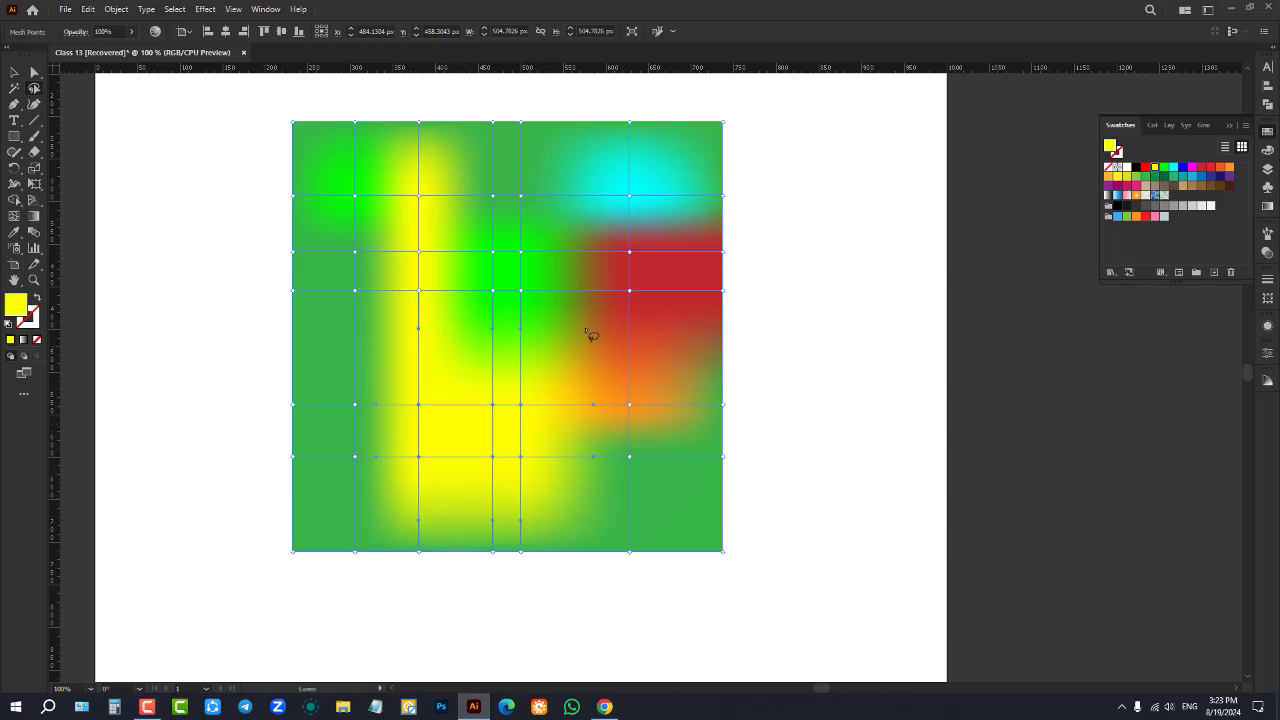
Lasso the first interior column's mesh points in interior rows two and three, color them yellow, and deselect the mesh
mouse_move(338, 222)
mouse_down()
mouse_move(318, 265)
mouse_move(345, 313)
mouse_move(382, 243)
mouse_move(326, 220)
mouse_up()
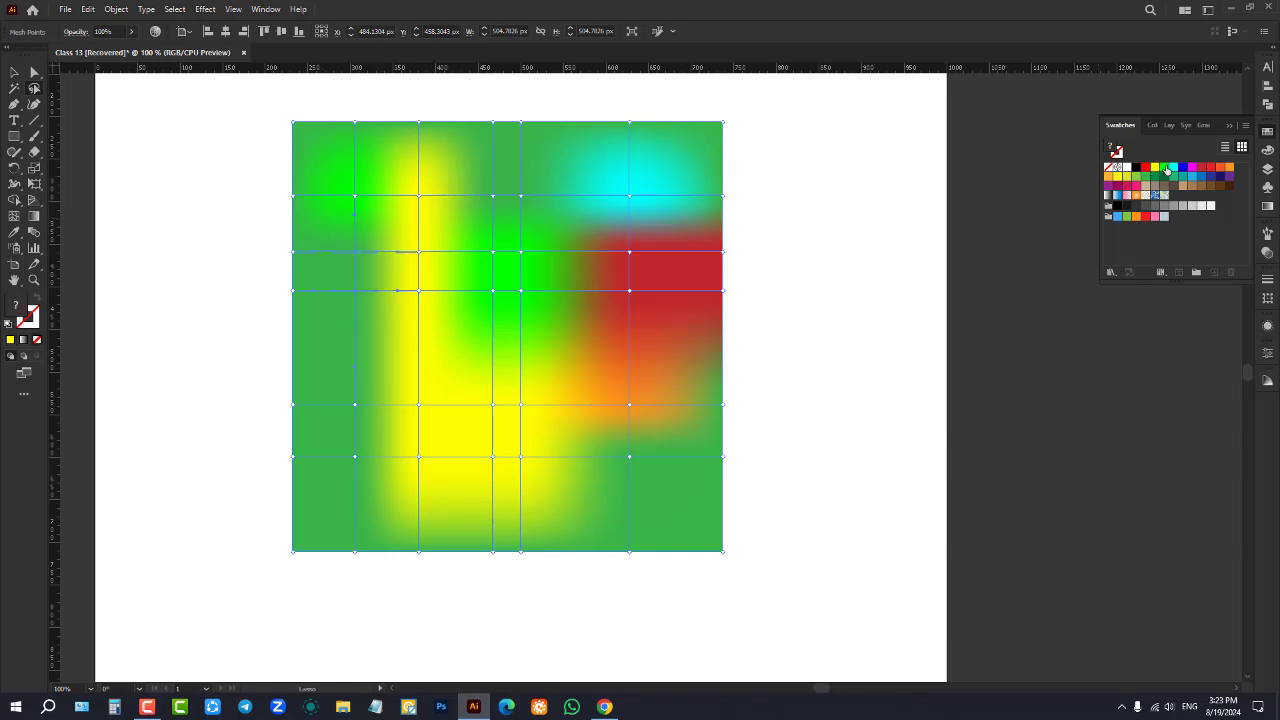
click(1155, 168)
click(14, 72)
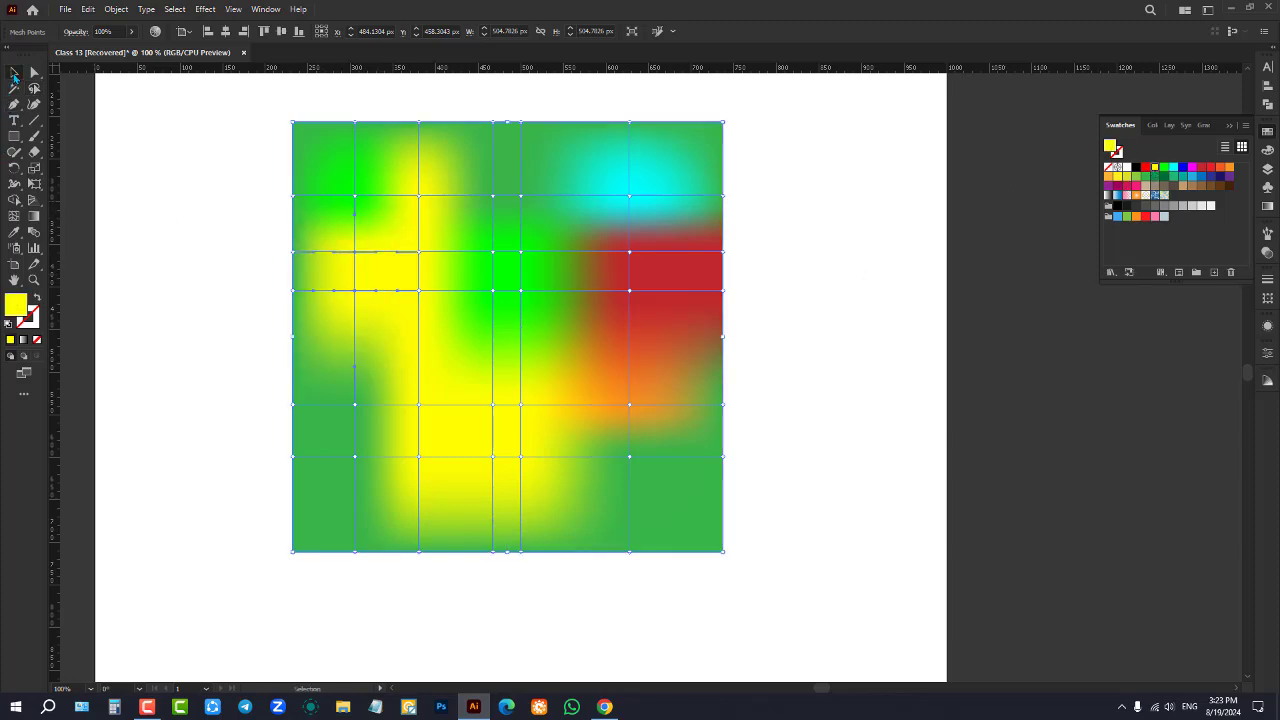
click(268, 237)
Select the whole colored mesh square and delete it from the artboard
scroll(268, 237, down, 2)
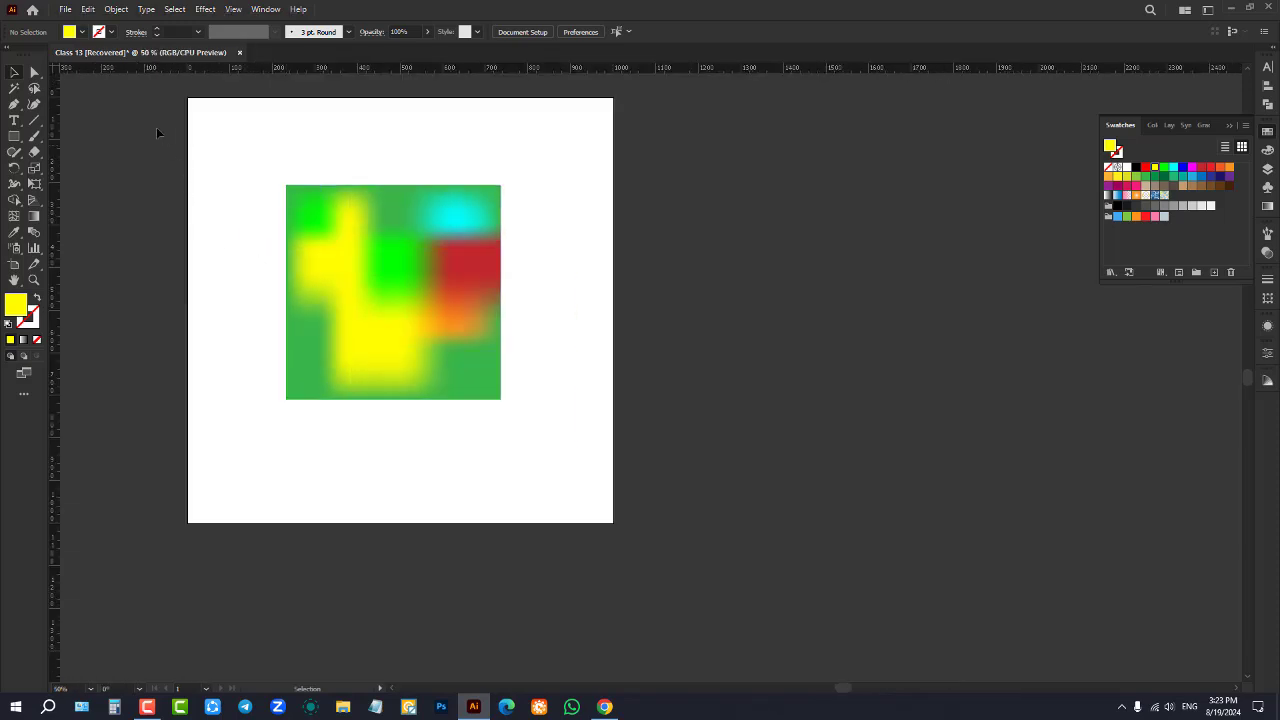
drag(234, 143, 596, 432)
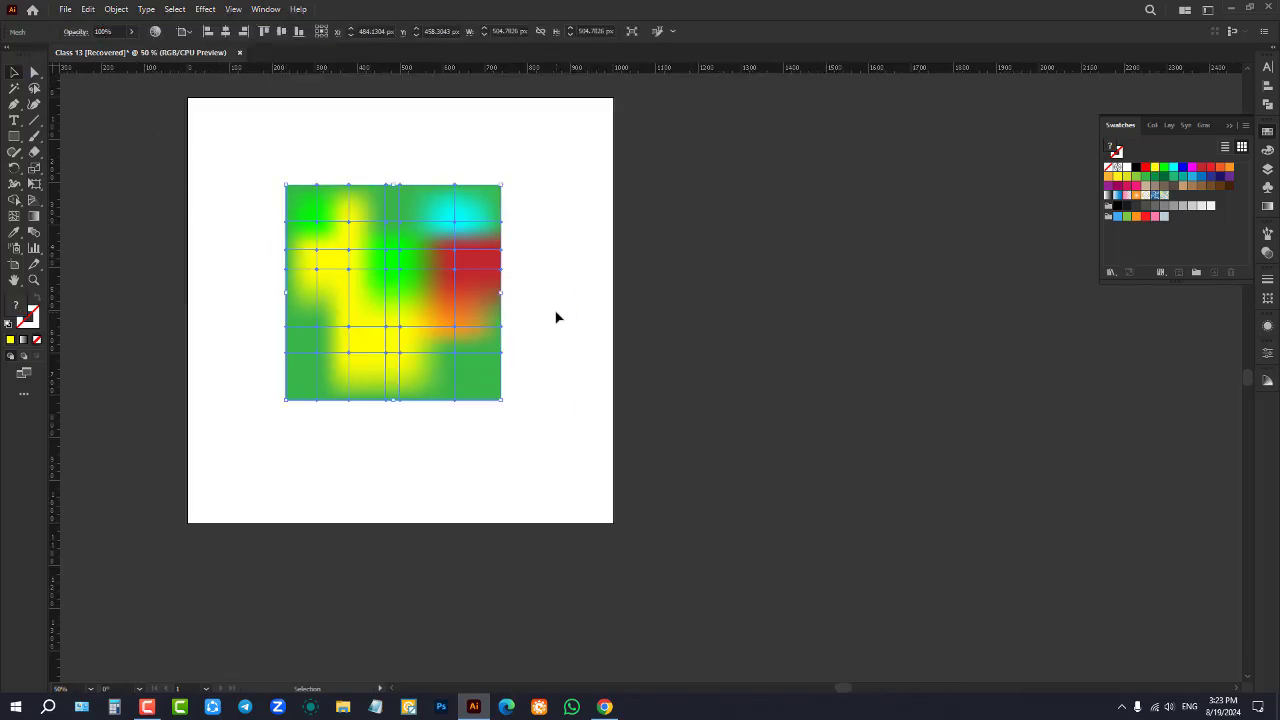
key(Delete)
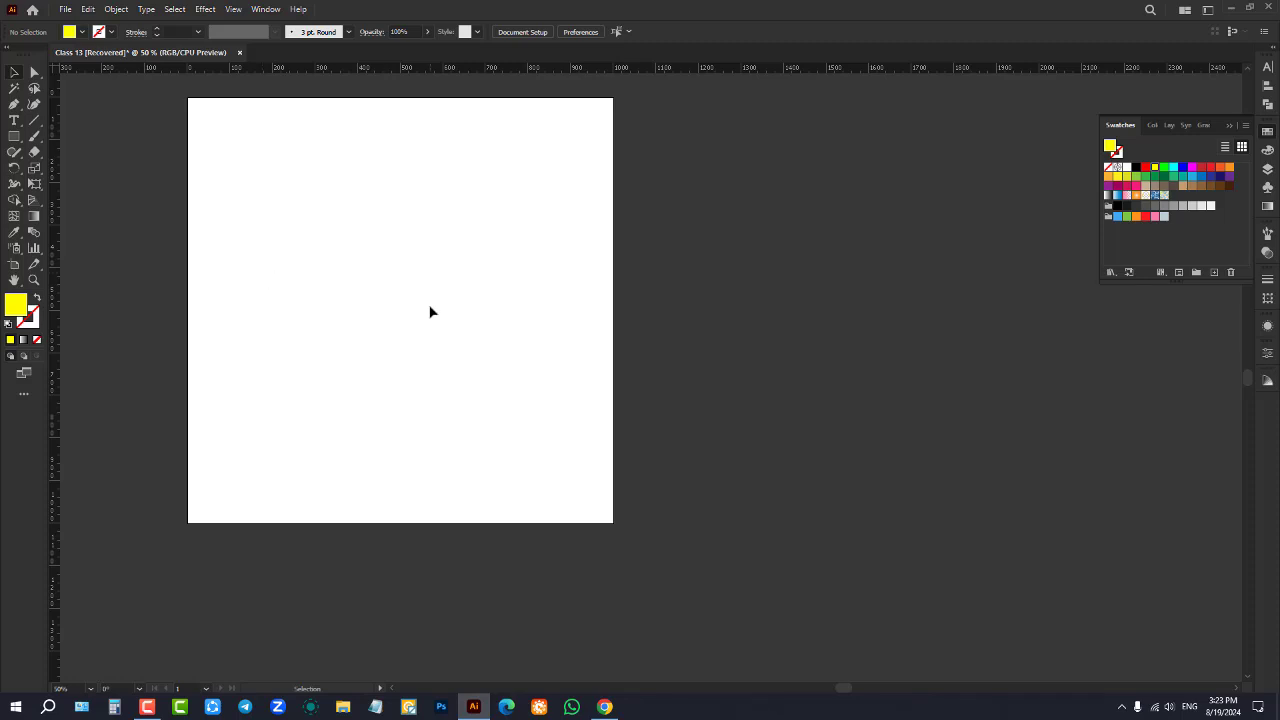
alt+scroll(825, 347, down, 1)
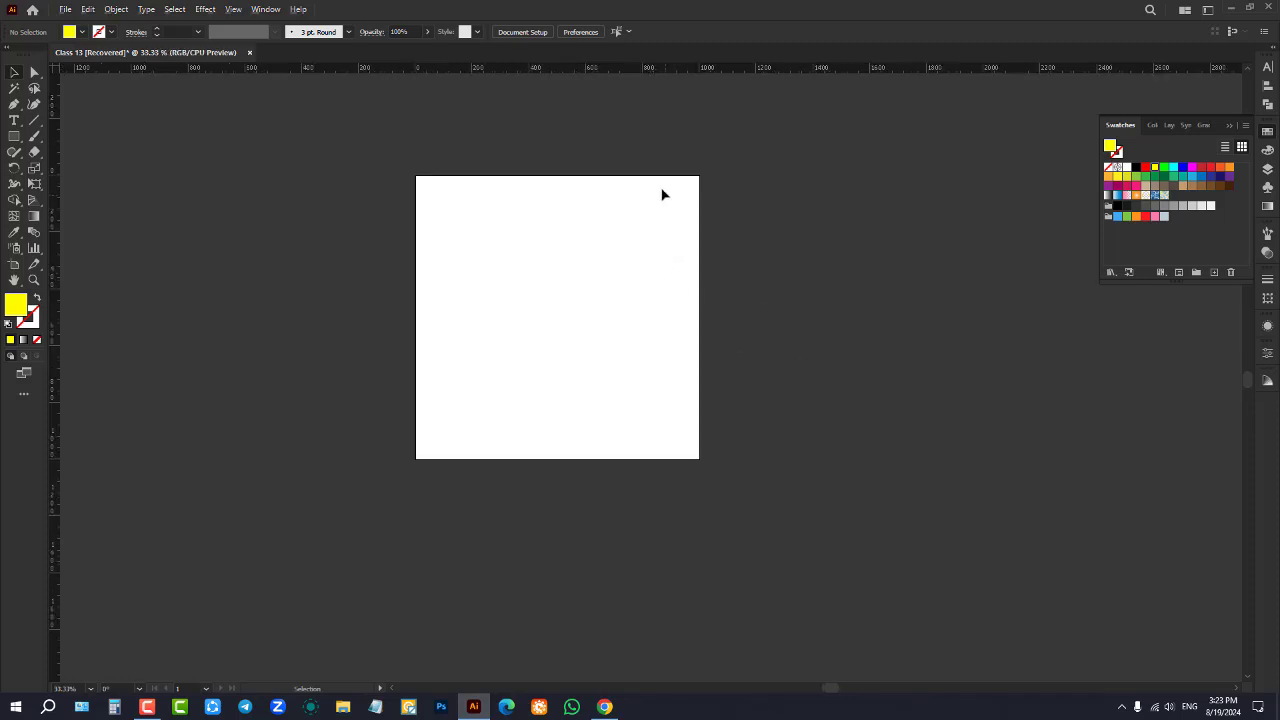
alt+scroll(663, 194, up, 1)
scroll(580, 255, down, 1)
alt+scroll(434, 175, up, 1)
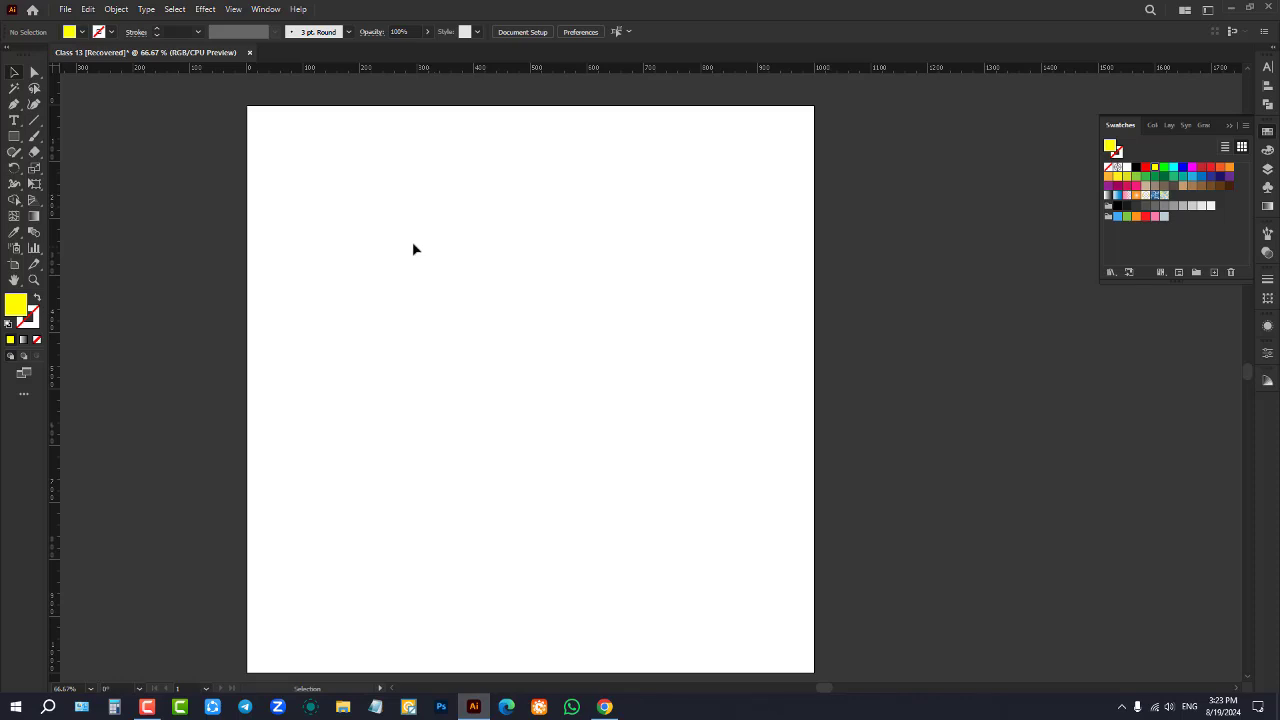
scroll(584, 270, down, 1)
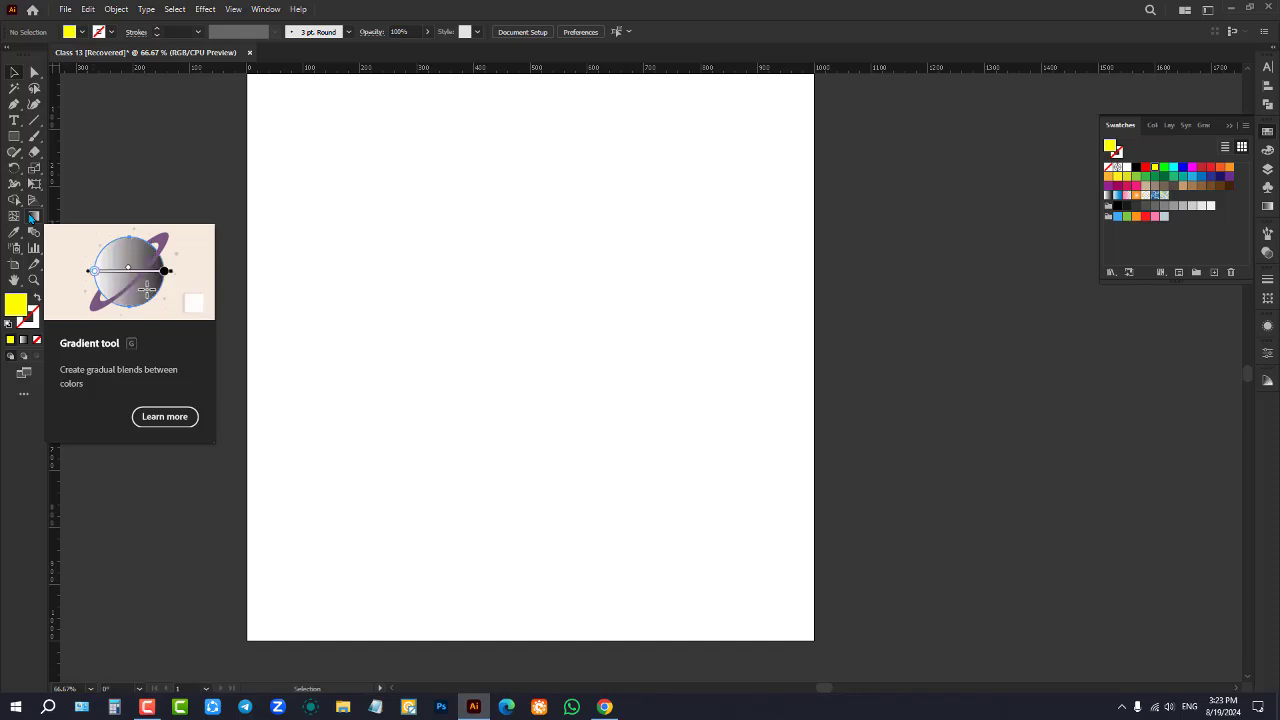
click(14, 136)
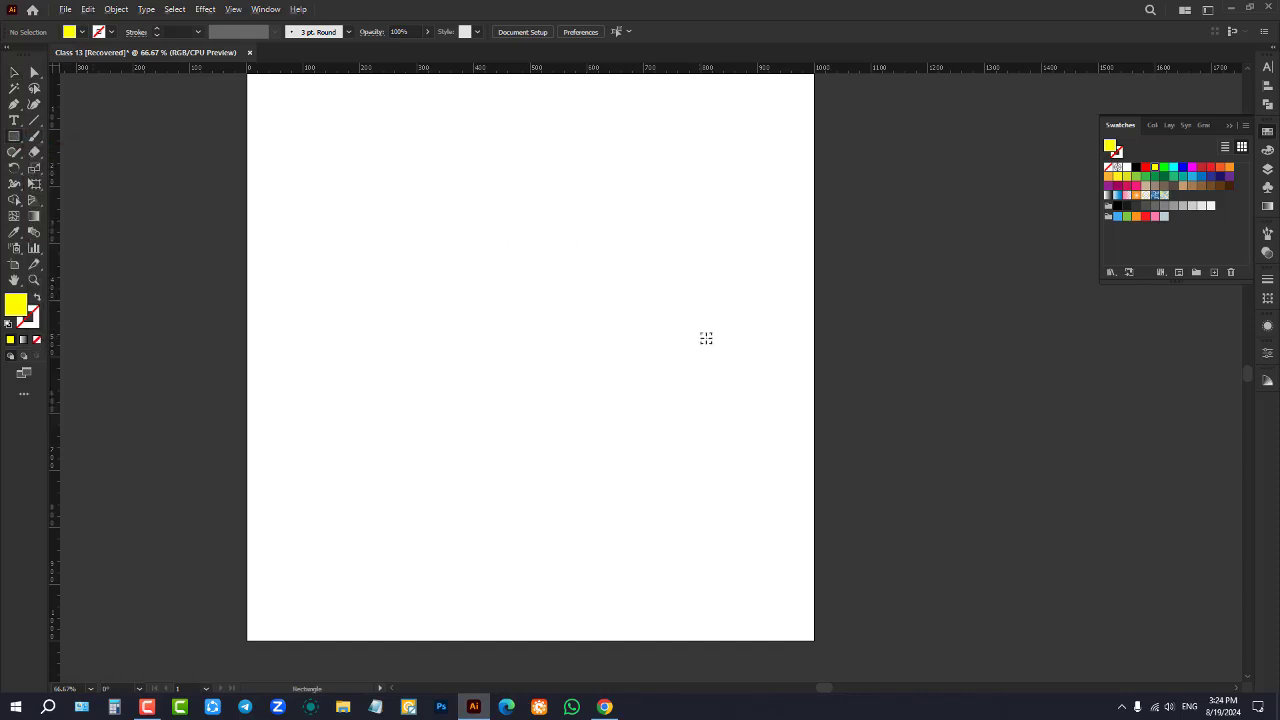
scroll(749, 346, down, 1)
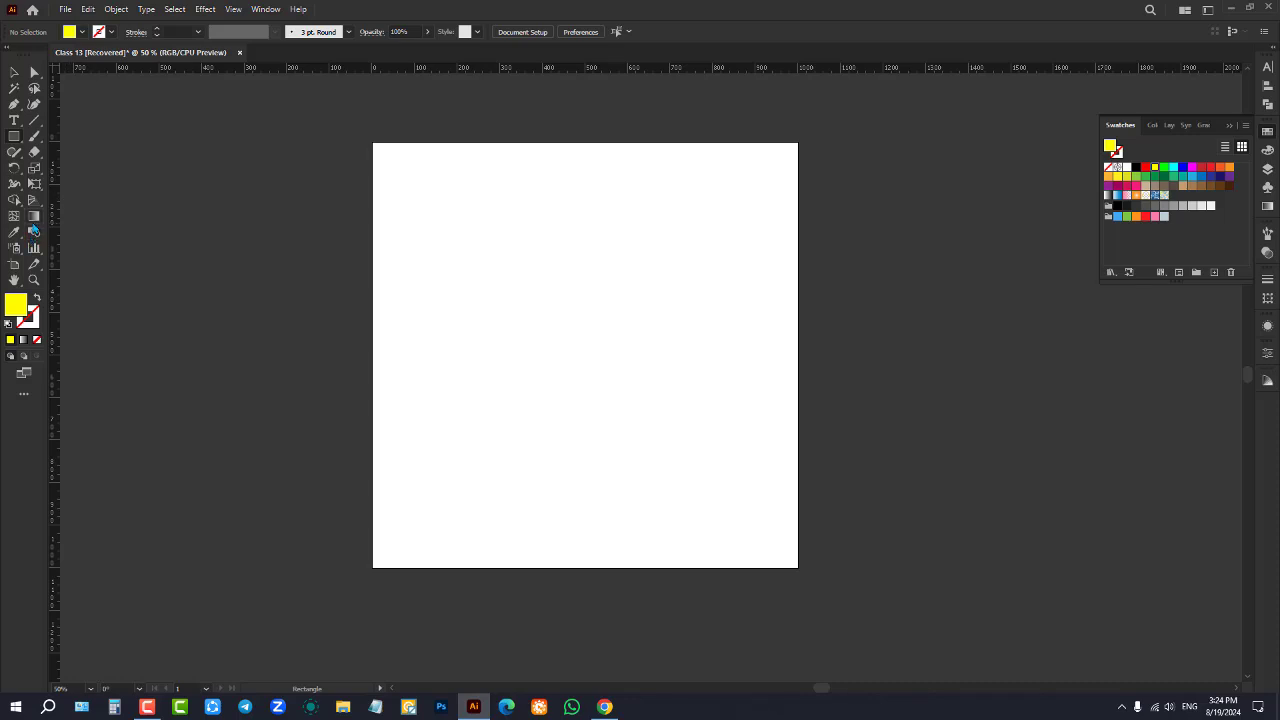
click(34, 218)
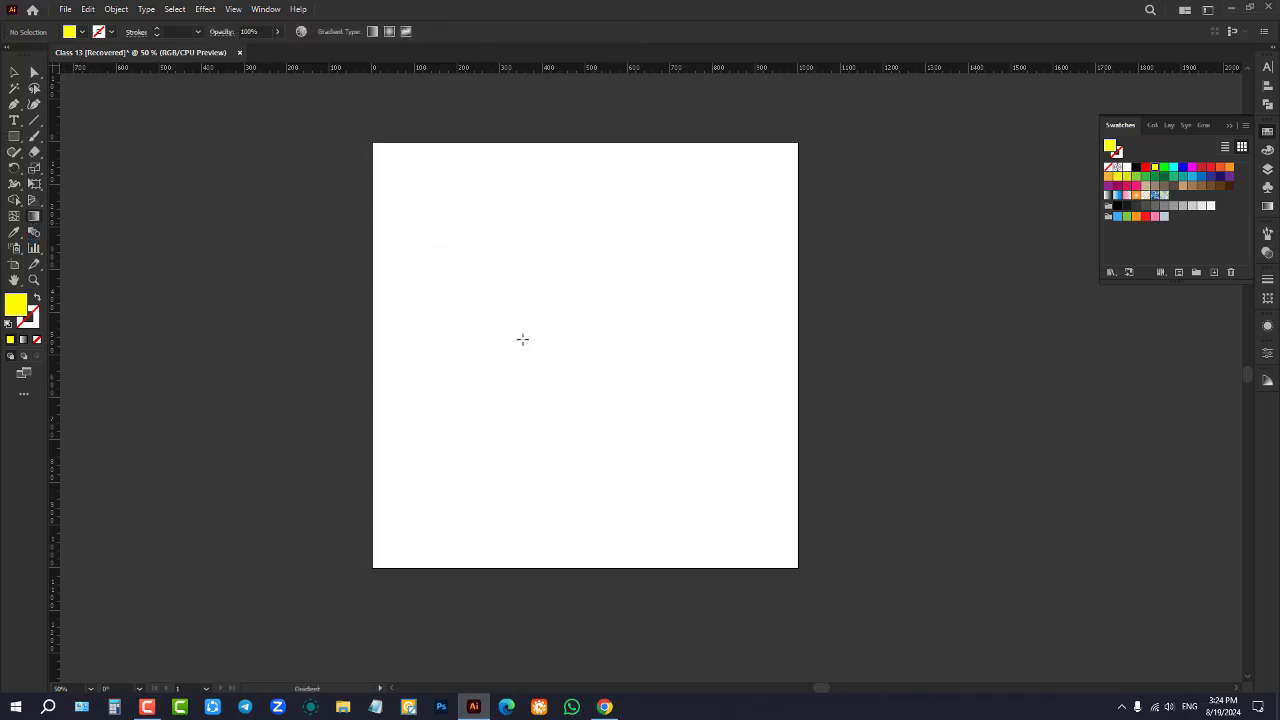
key(v)
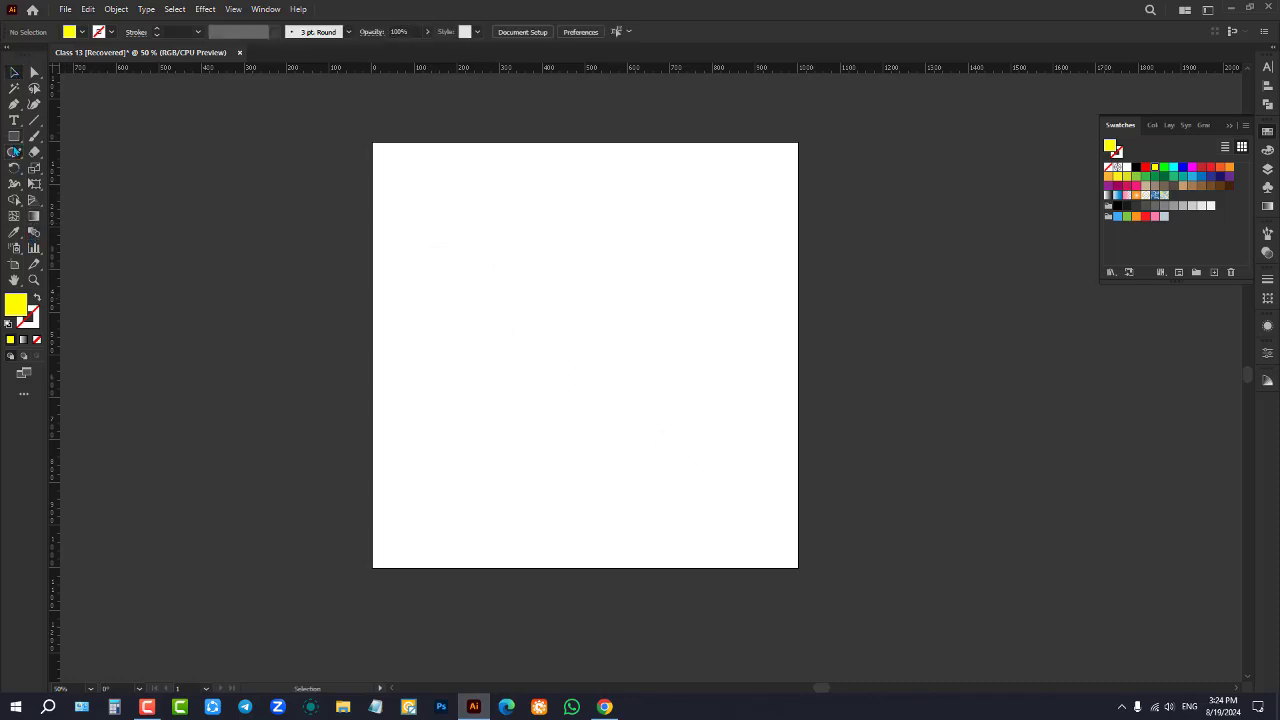
Draw a yellow rectangle about 787 by 515 px across the upper middle of the empty artboard
click(14, 136)
drag(427, 217, 766, 437)
scroll(776, 221, up, 1)
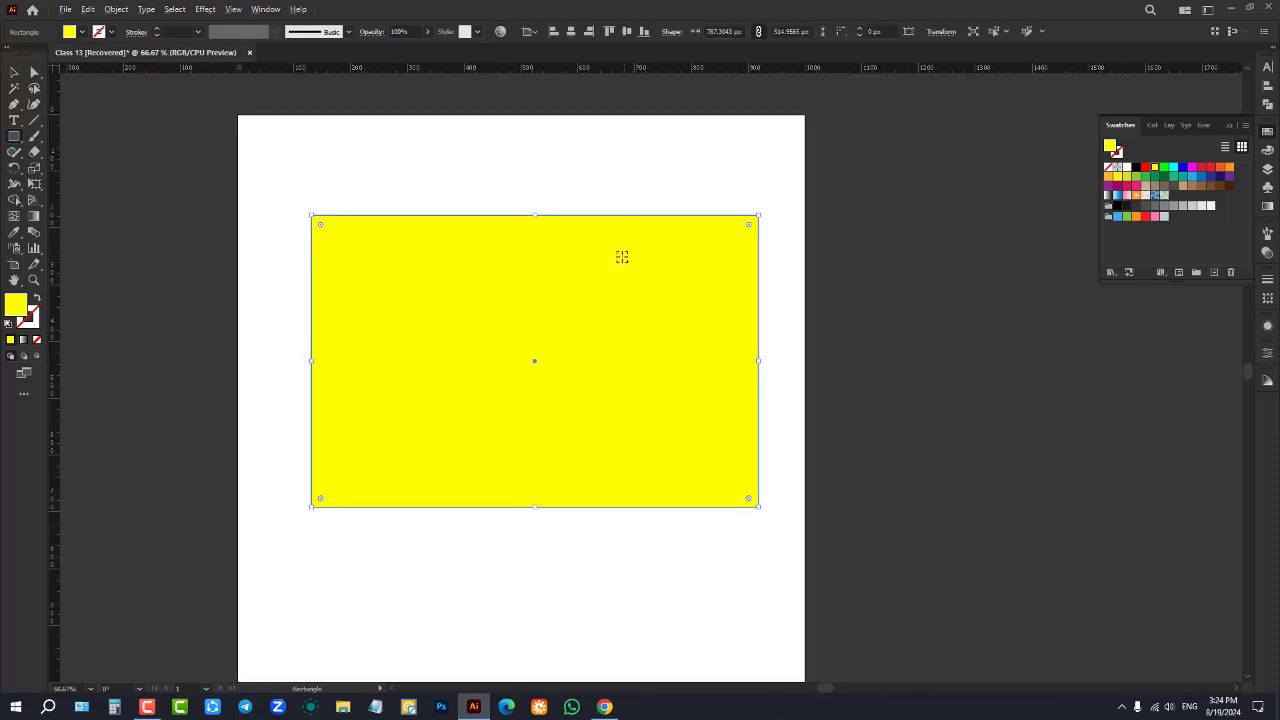
scroll(620, 254, up, 1)
scroll(600, 260, down, 1)
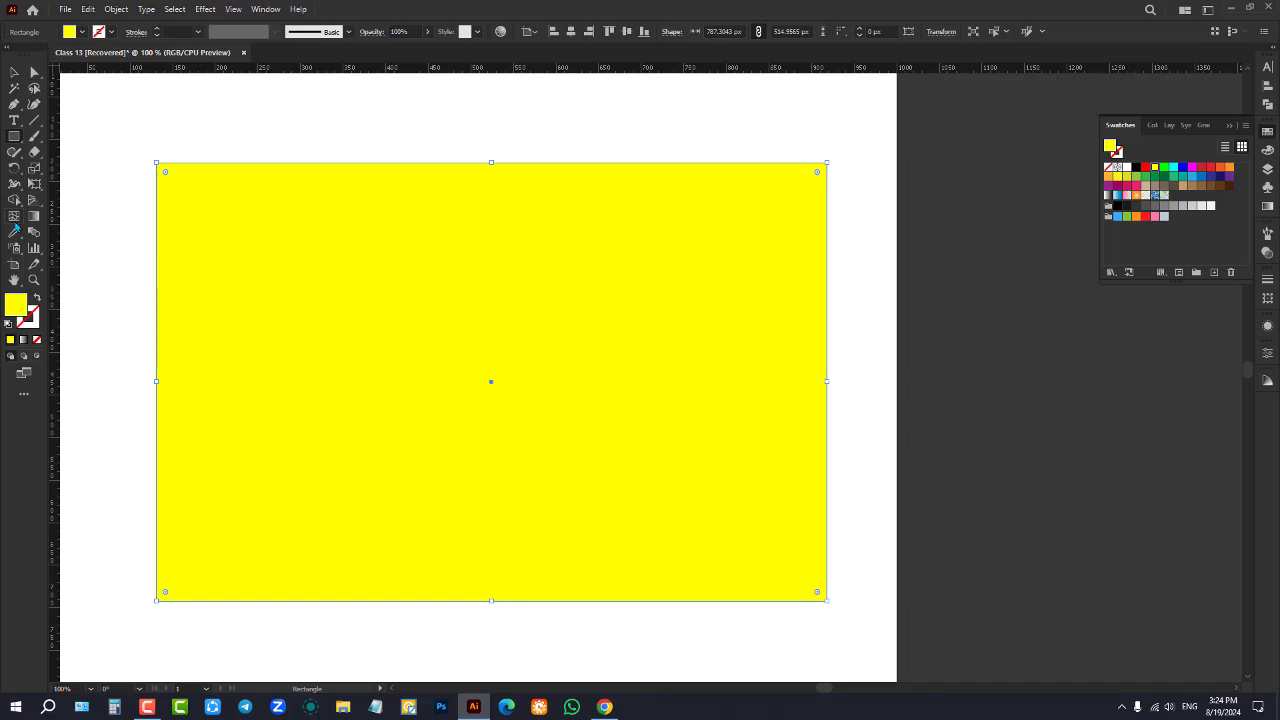
Apply the default white-to-black linear gradient to the yellow rectangle with the Gradient tool
click(34, 218)
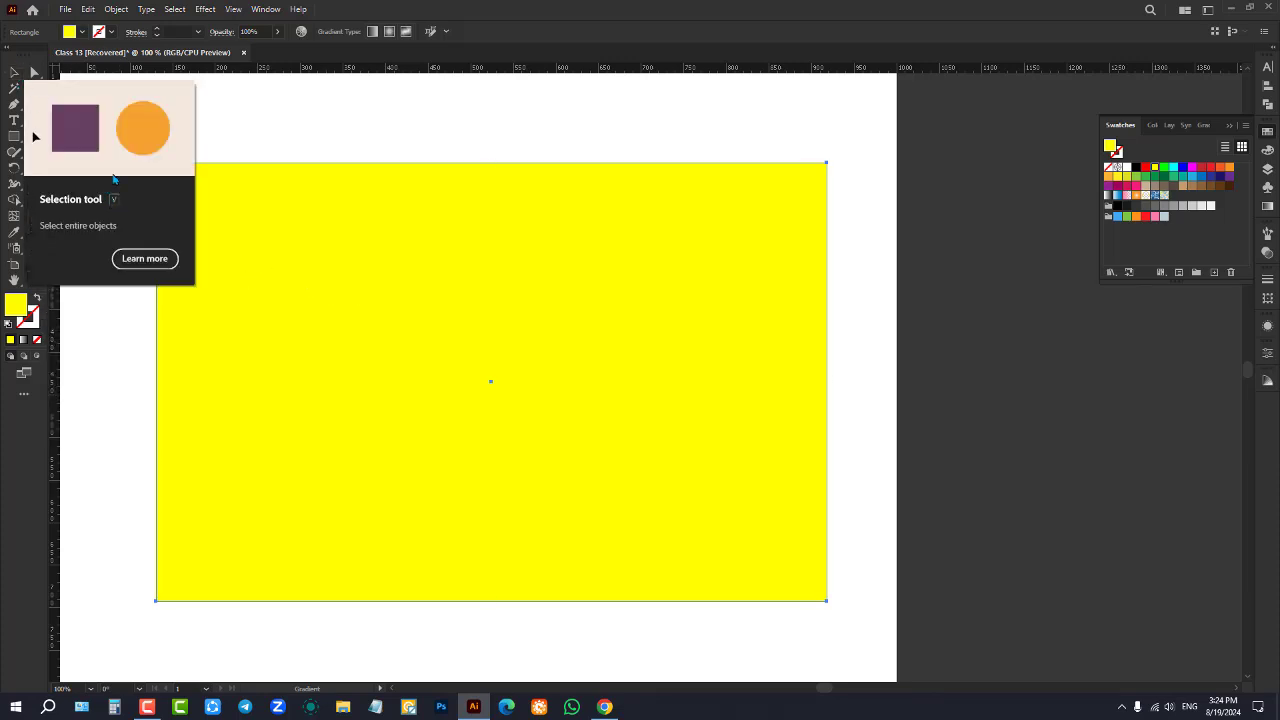
click(15, 72)
click(33, 218)
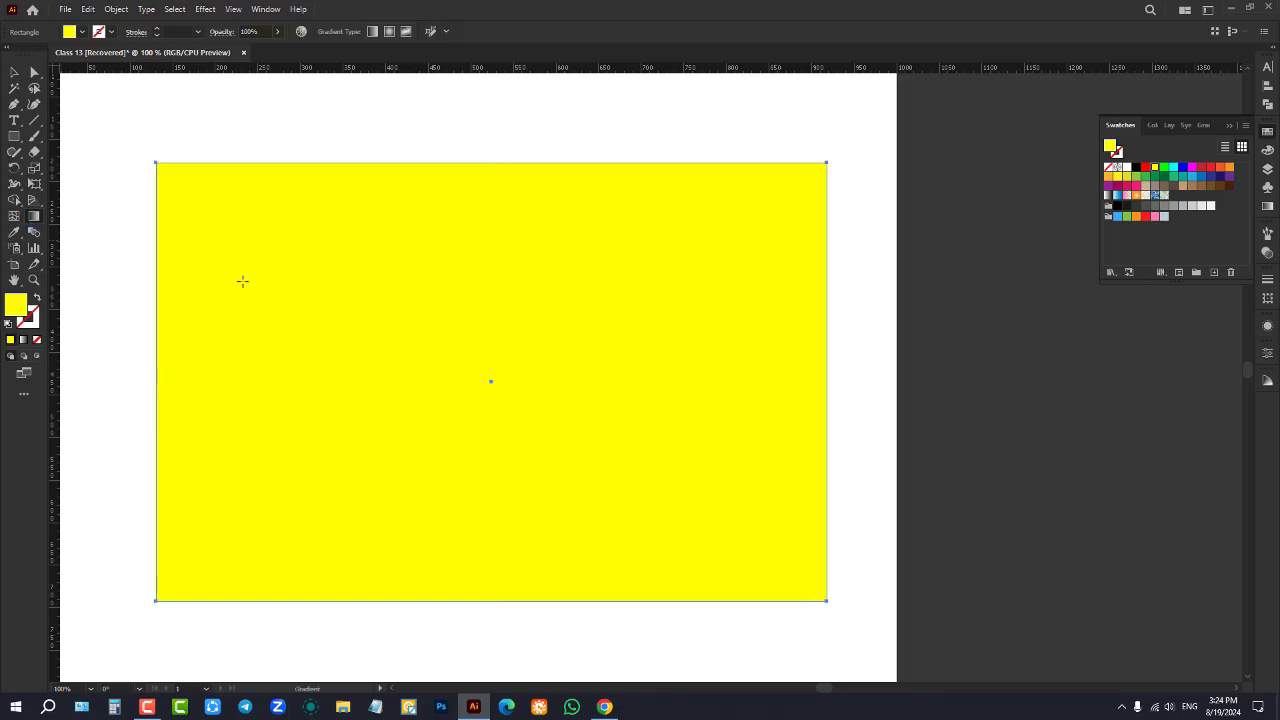
click(458, 333)
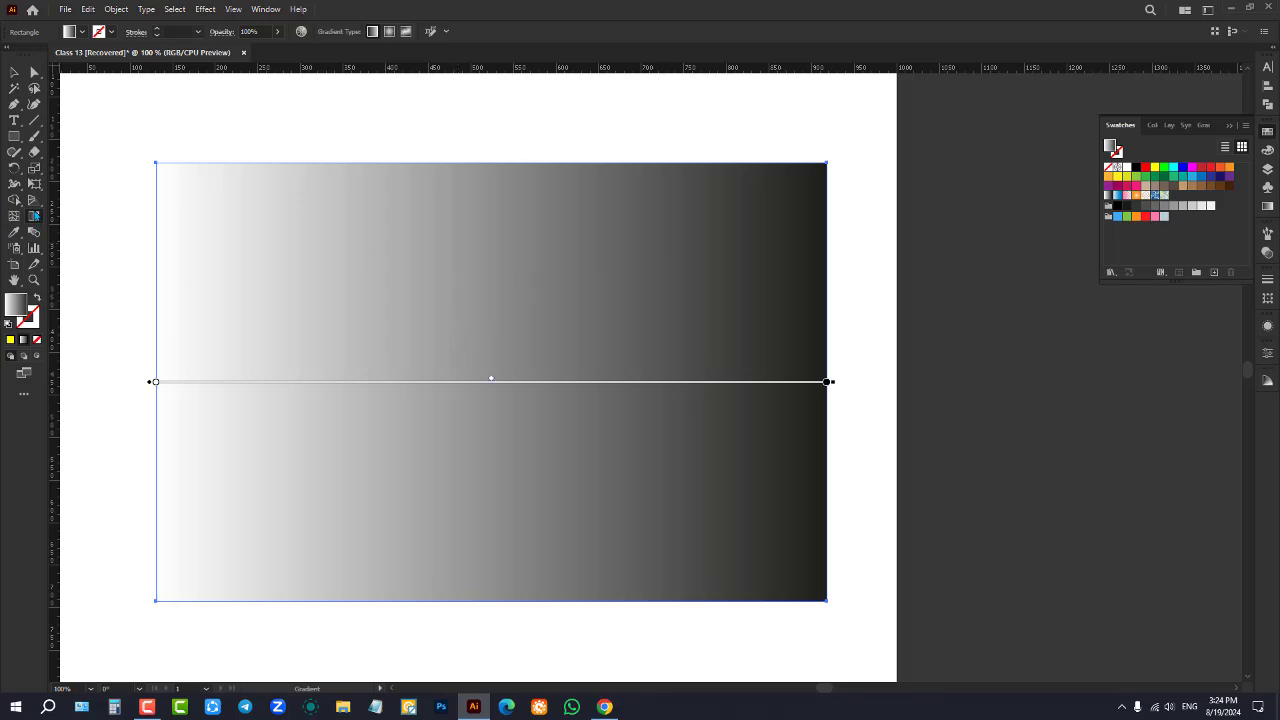
Bring up the gradient settings for the selected rectangle
click(1267, 207)
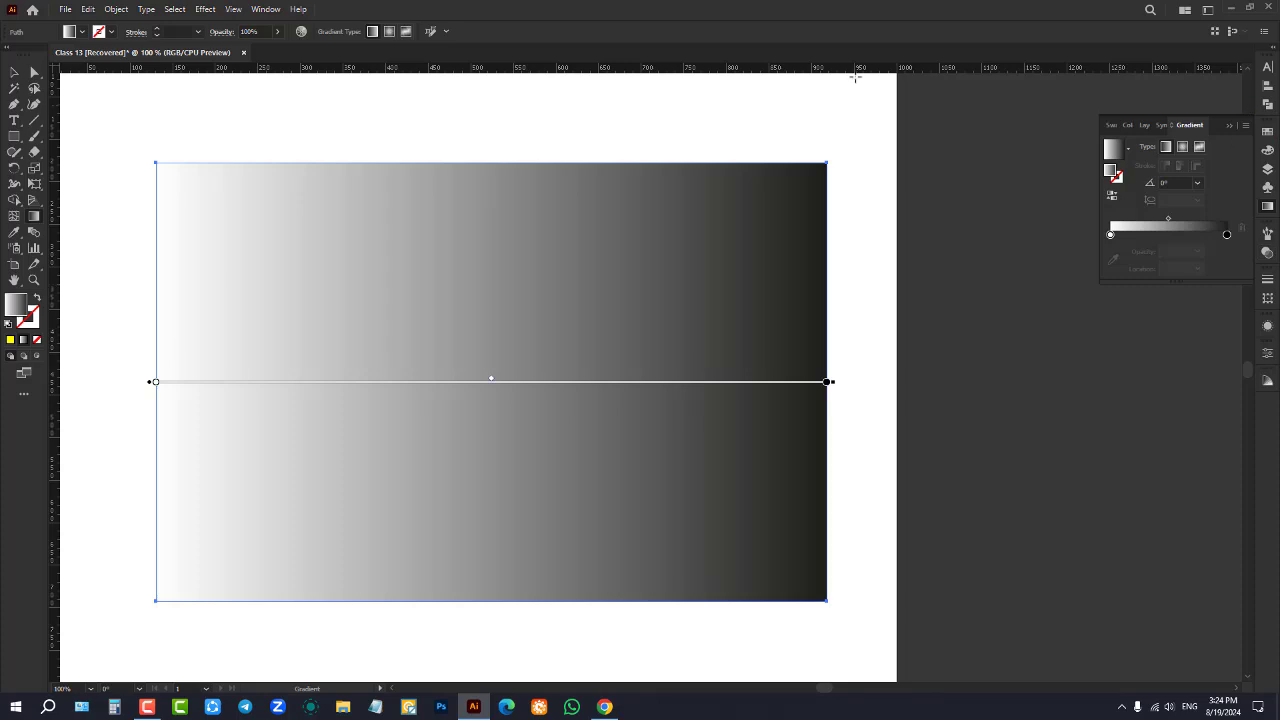
click(265, 9)
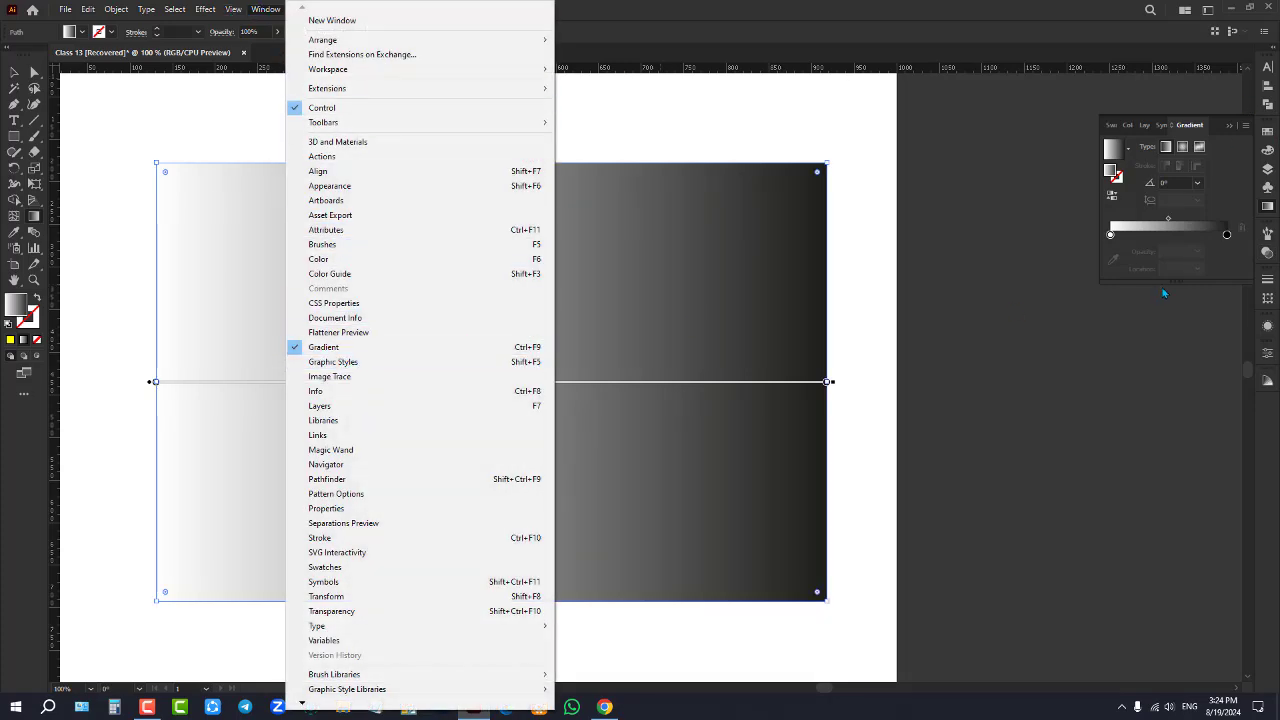
click(1268, 206)
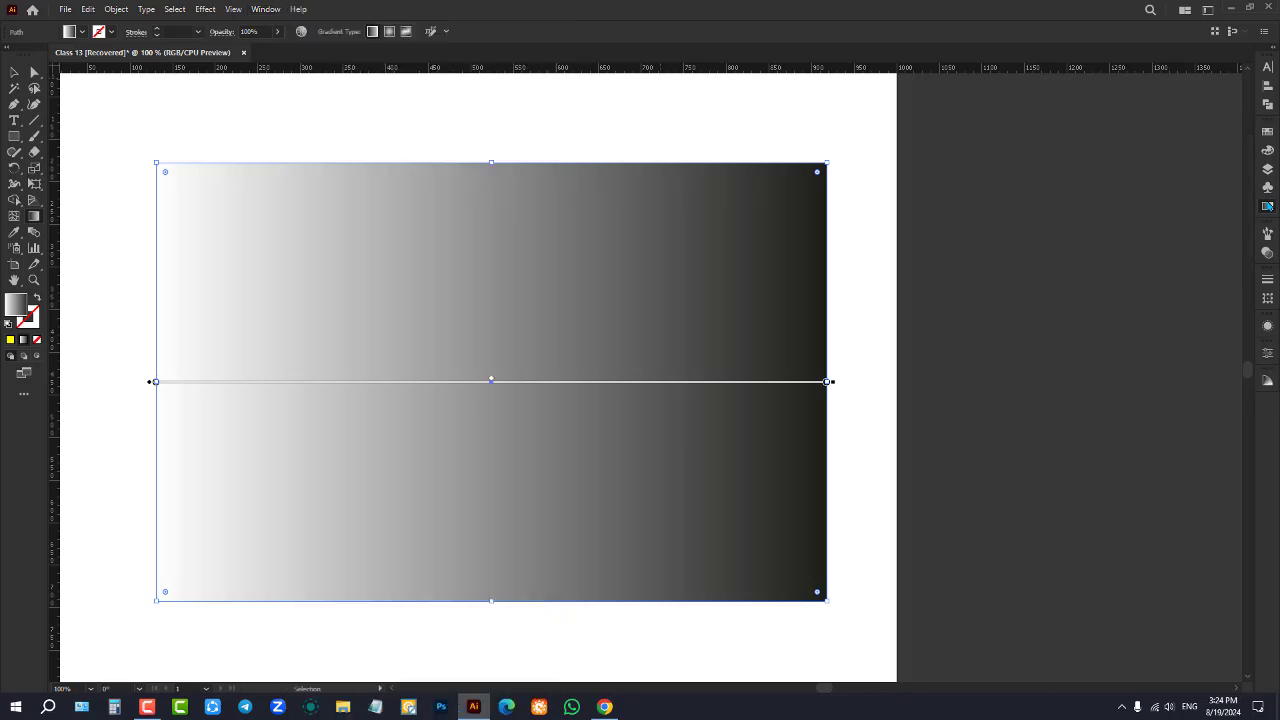
click(1267, 206)
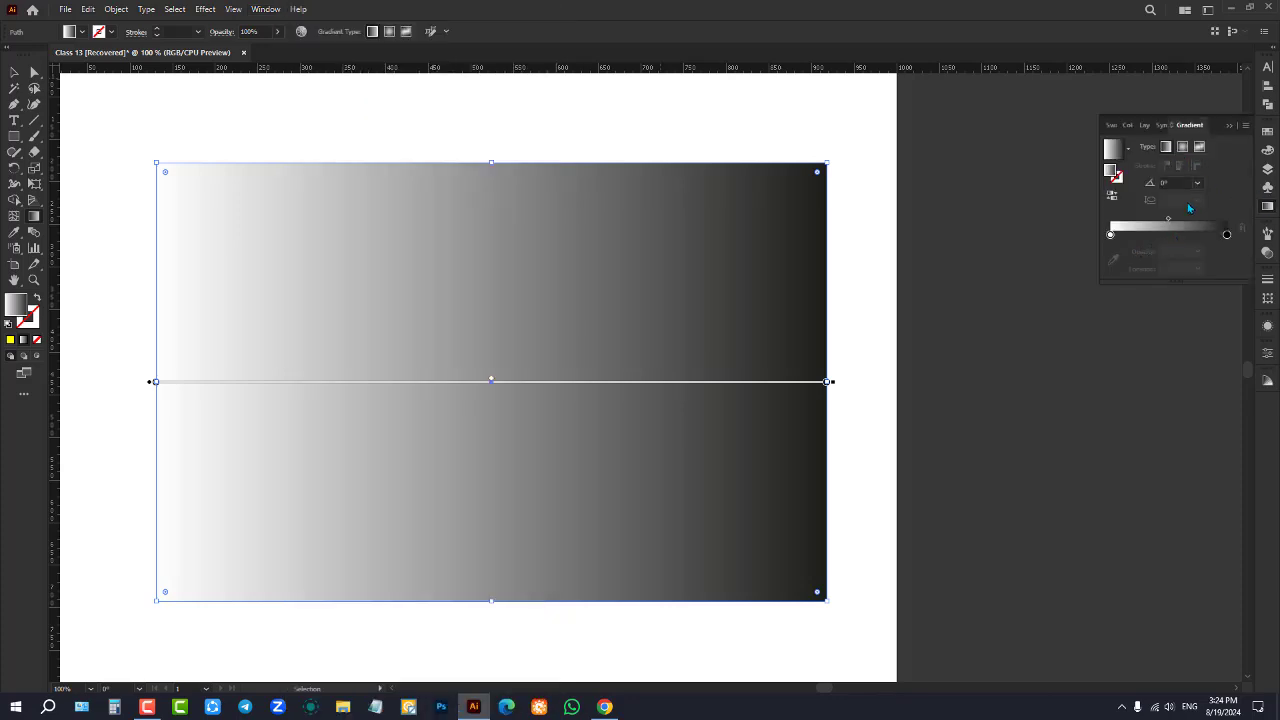
Apply the Sky gradient preset to the rectangle, and replace it with the Orchid preset
click(1130, 148)
click(1130, 148)
click(1130, 148)
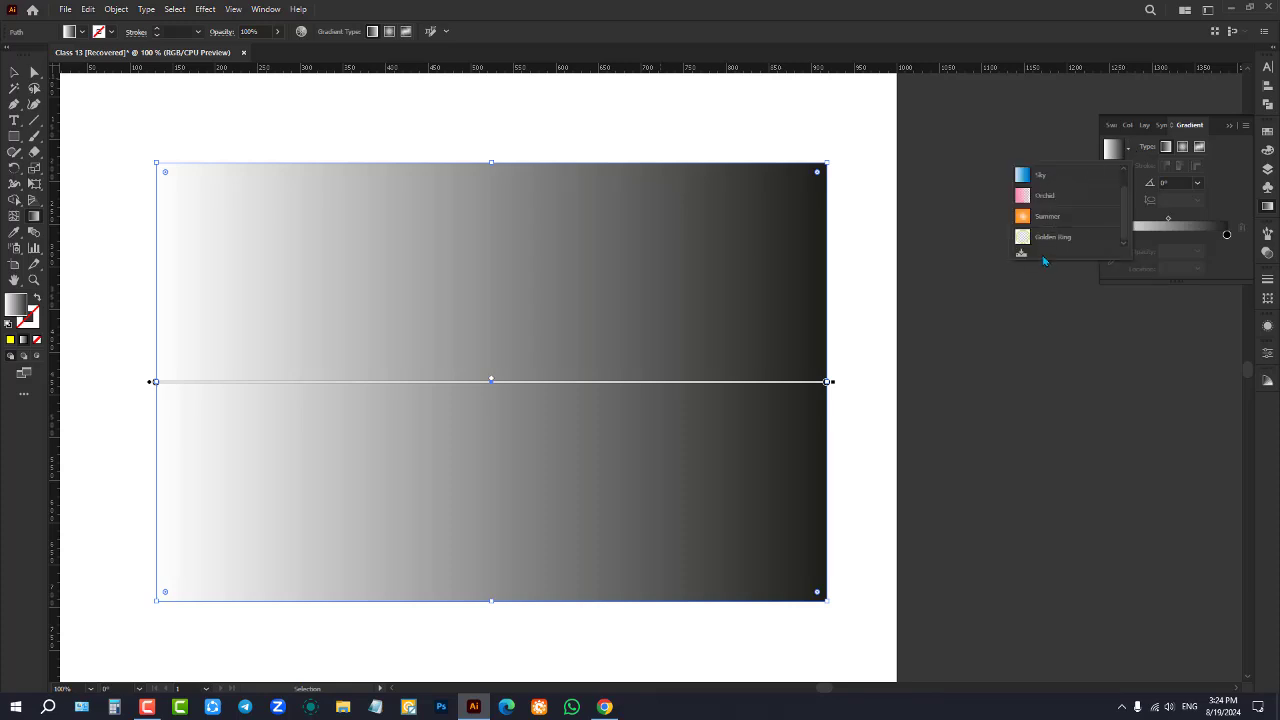
click(1049, 179)
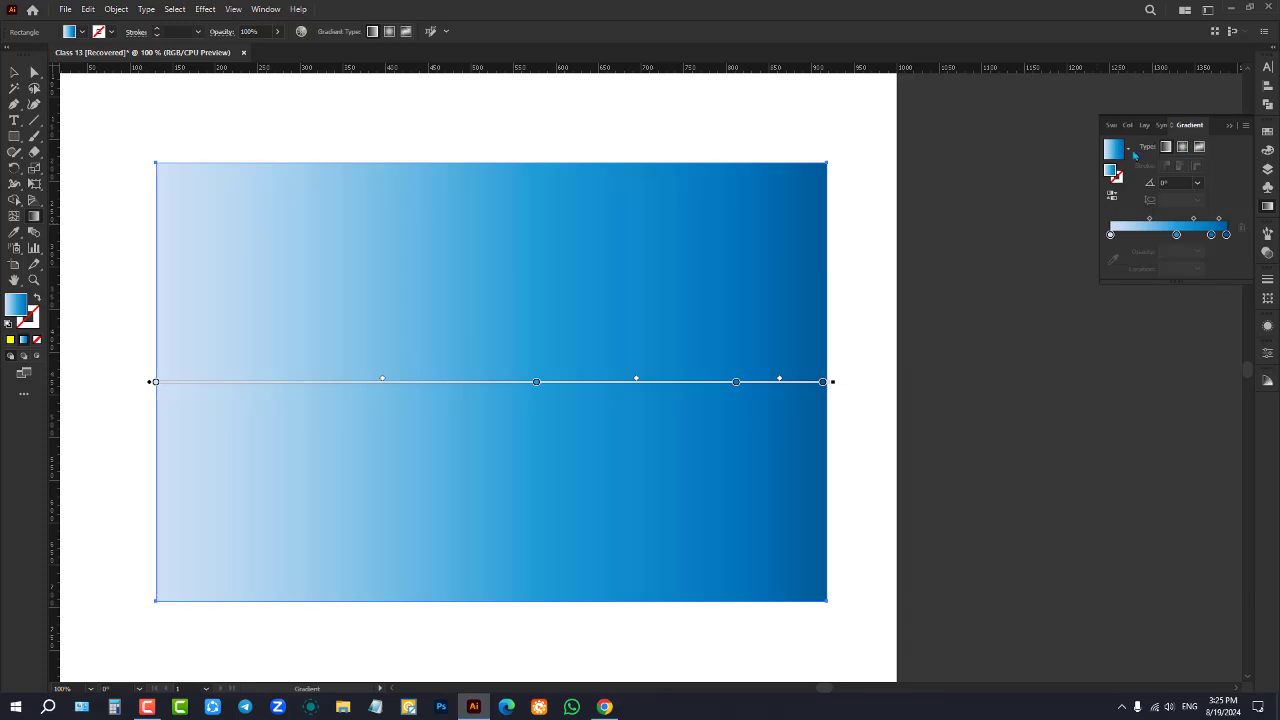
click(1128, 149)
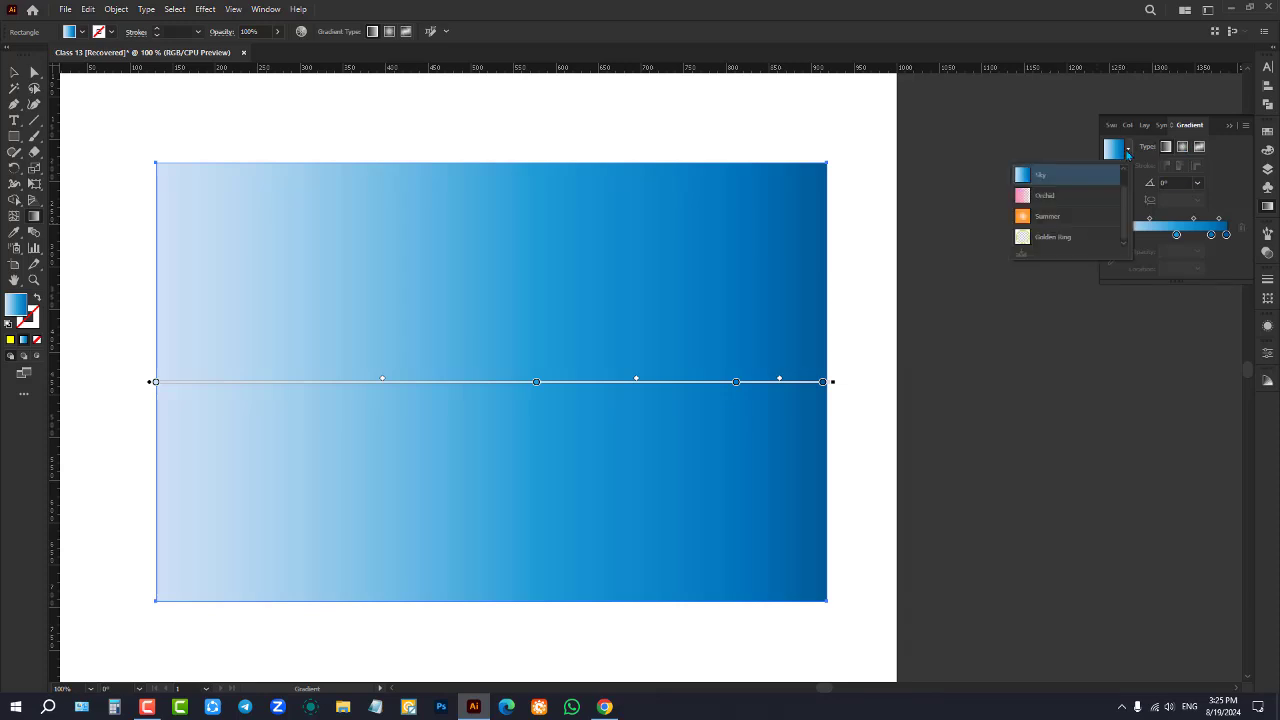
click(1045, 197)
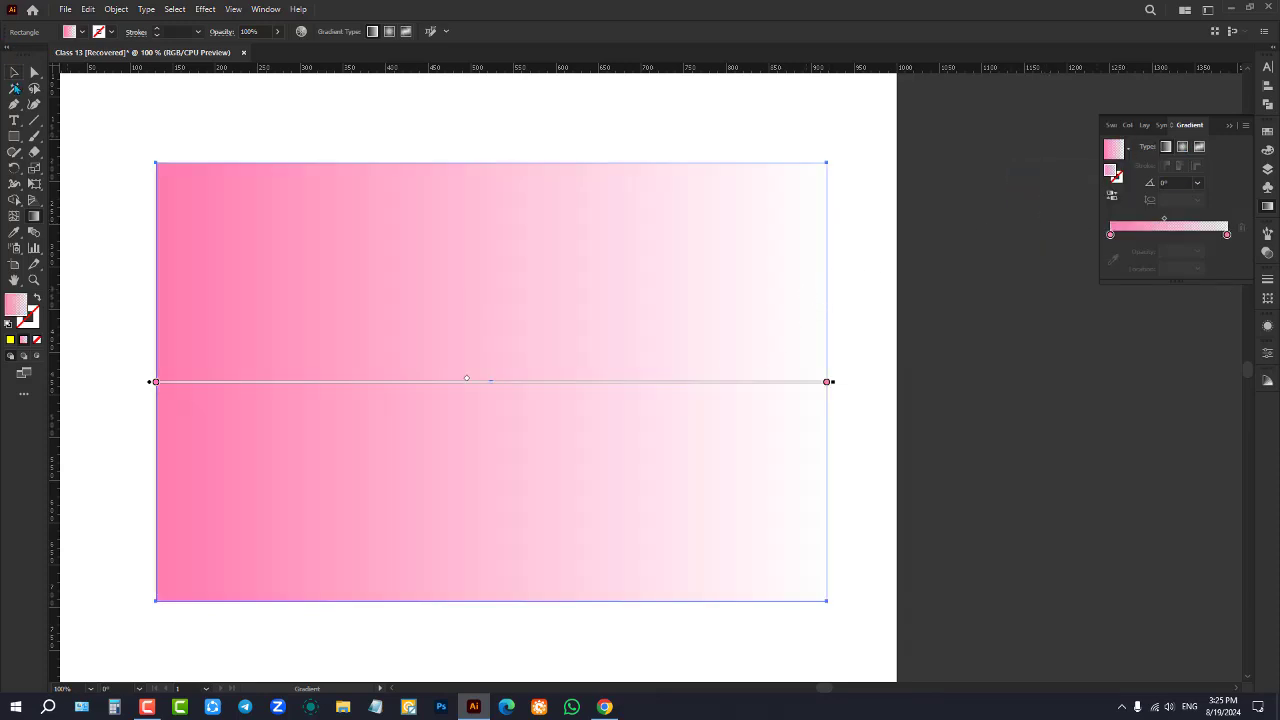
Move the gradient rectangle so its faded end extends past the artboard's right edge, deselect it, and select it again
key(v)
drag(336, 244, 517, 266)
click(1065, 300)
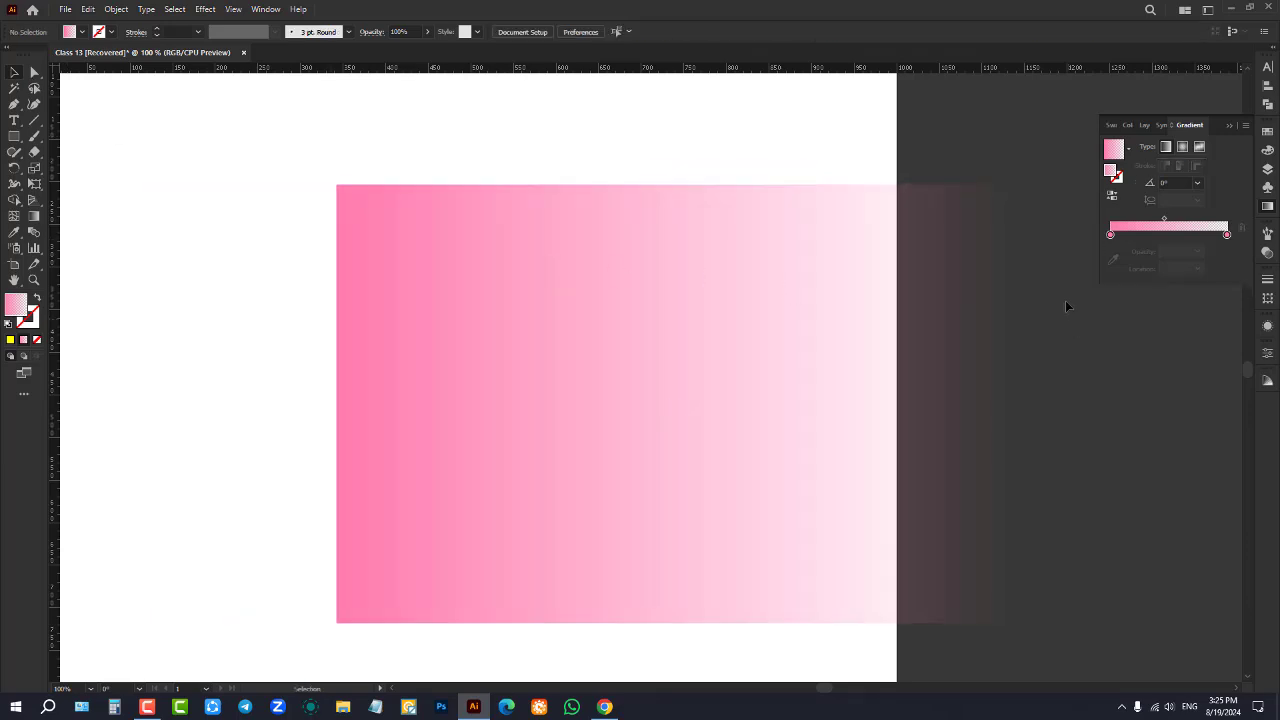
click(950, 312)
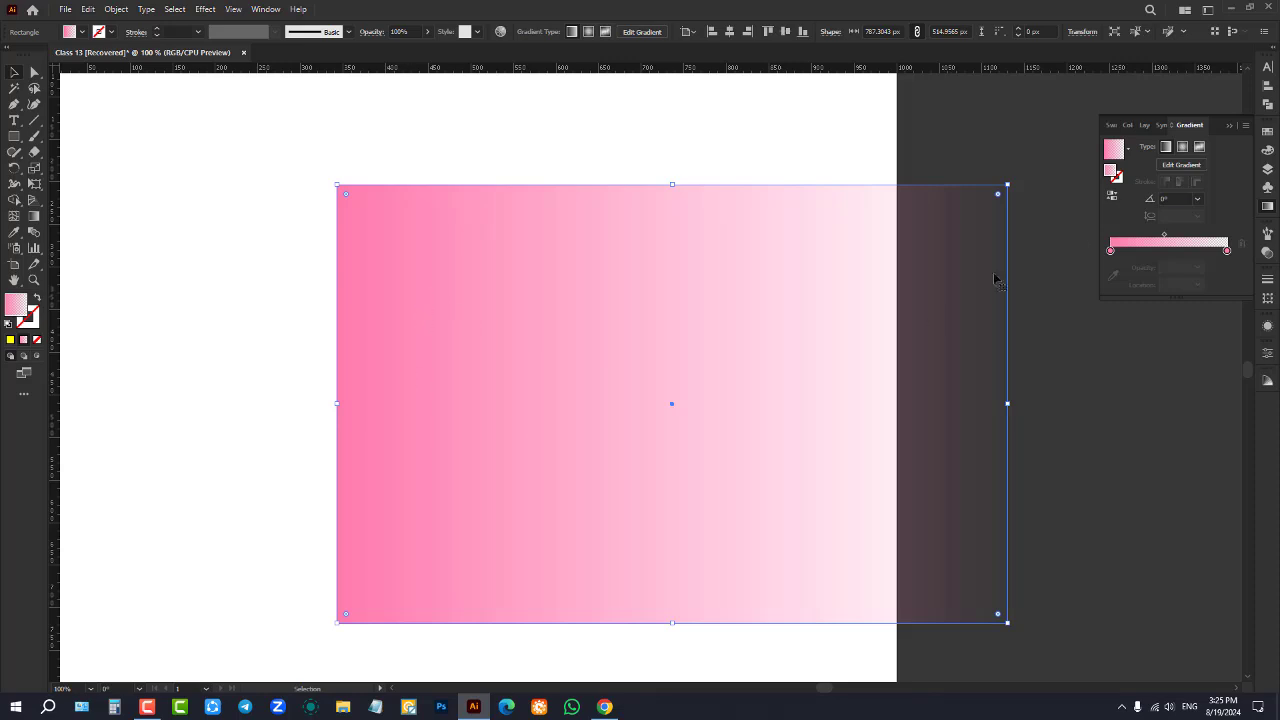
Apply the Summer radial gradient preset to the rectangle, and replace it with the Golden Ring preset
click(1128, 148)
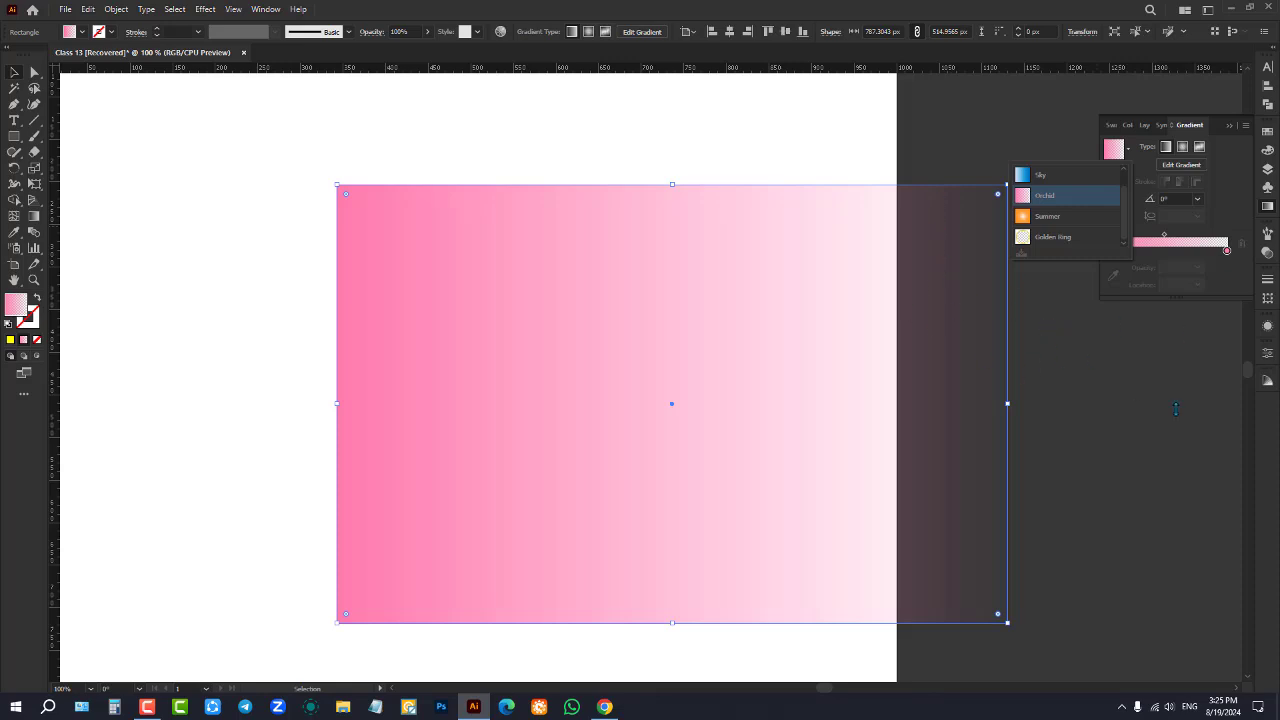
click(1131, 151)
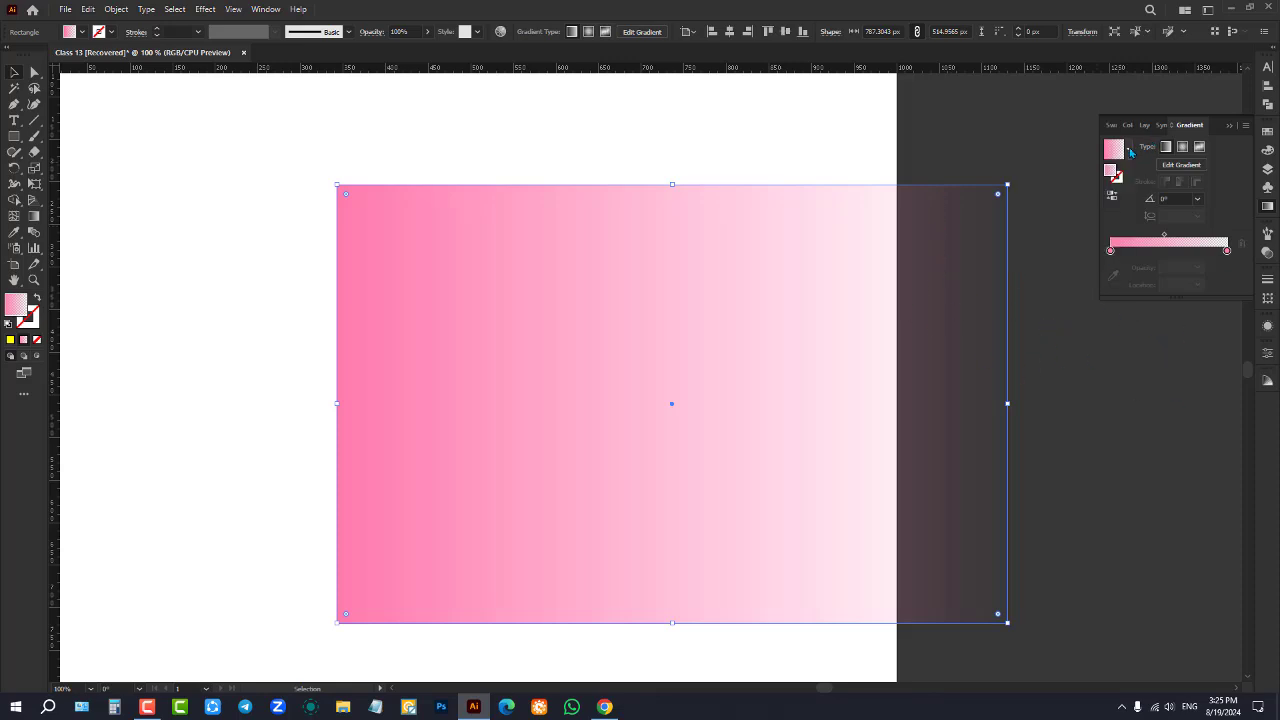
click(1131, 151)
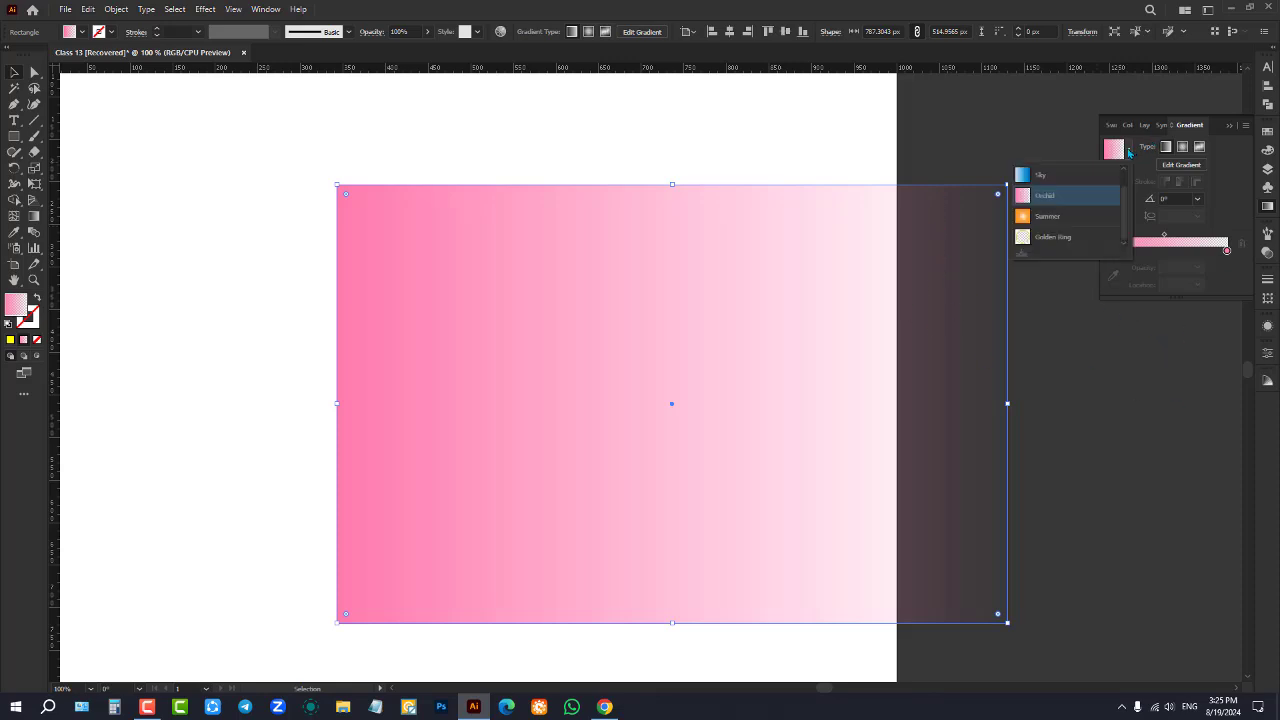
click(1060, 222)
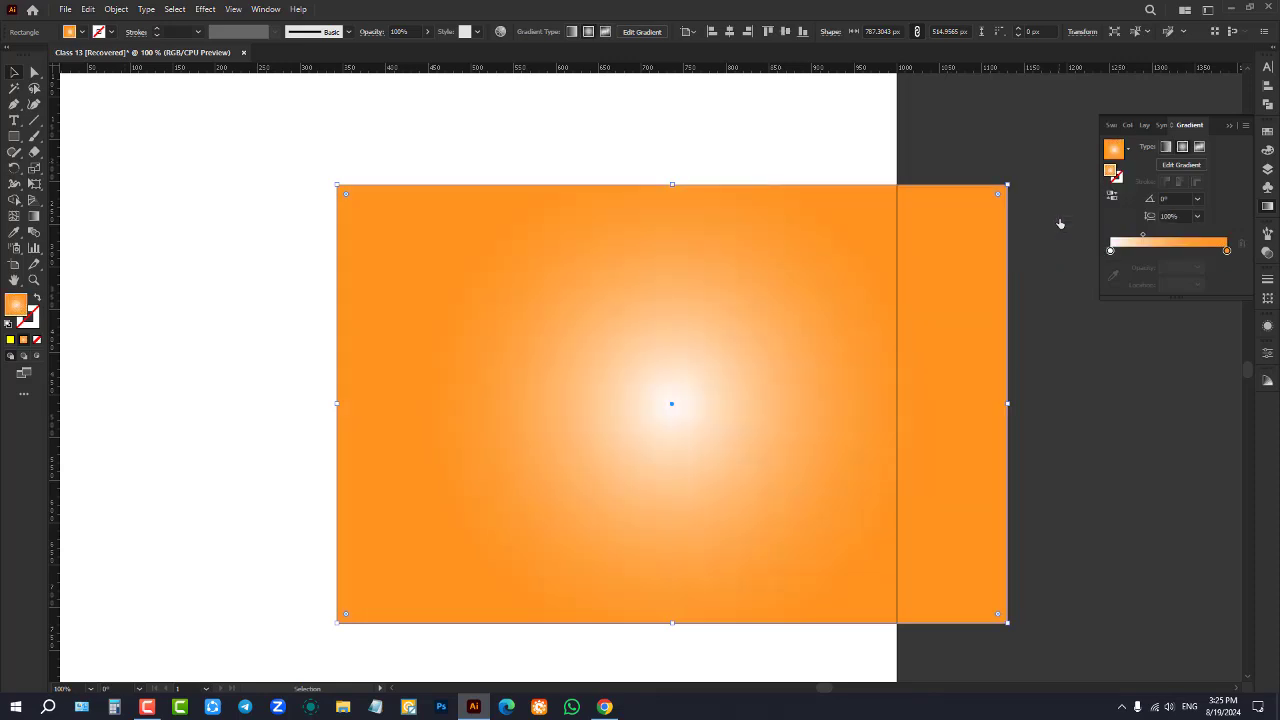
click(1128, 149)
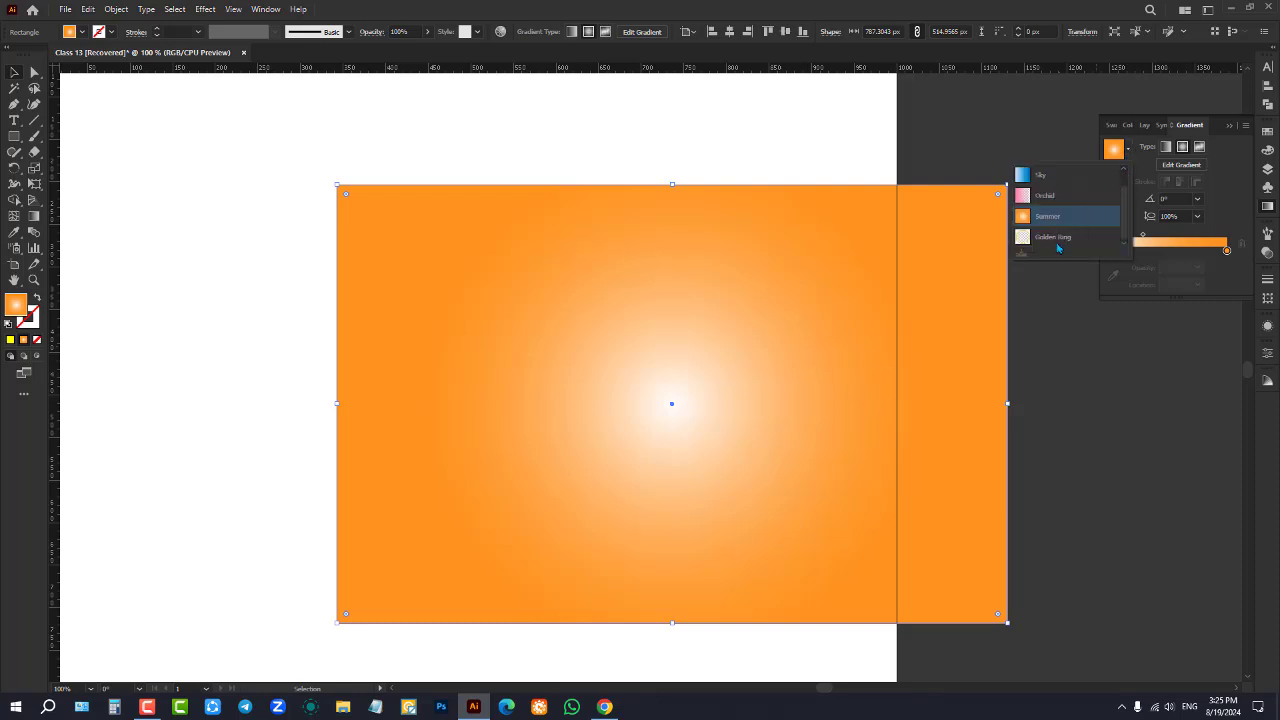
click(1050, 241)
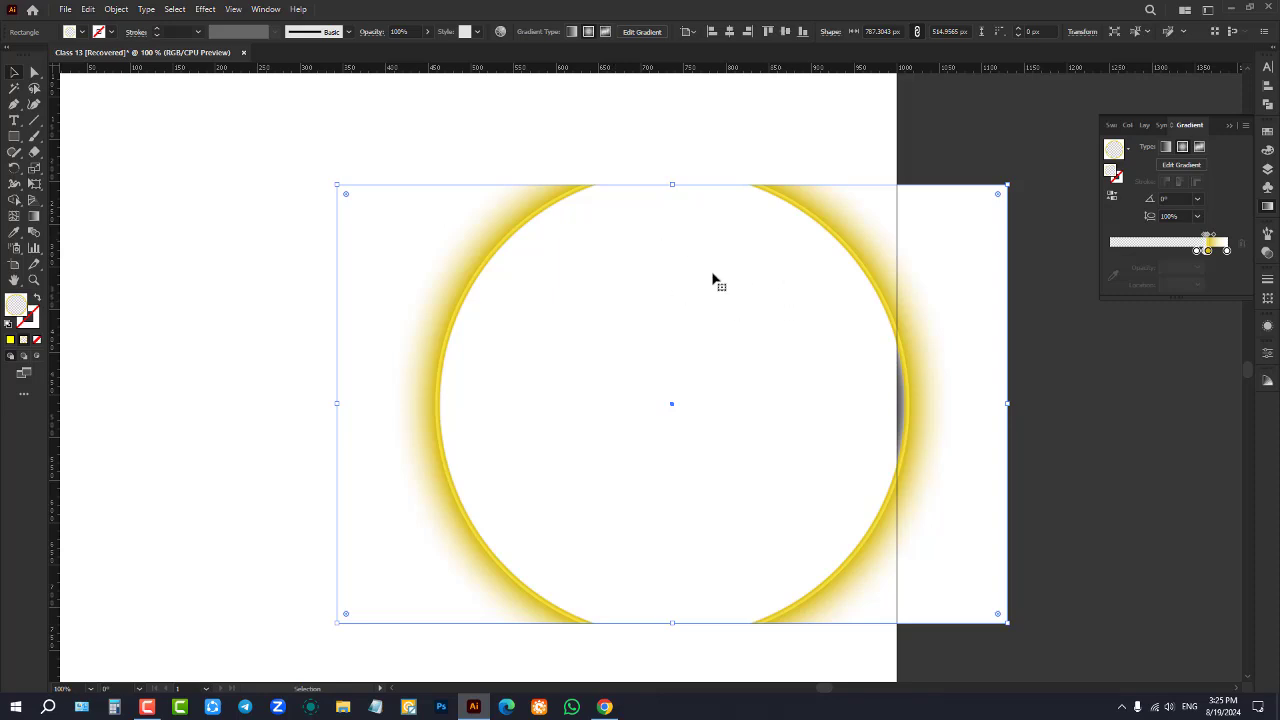
Apply the White, Black linear gradient preset to the rectangle
click(1128, 149)
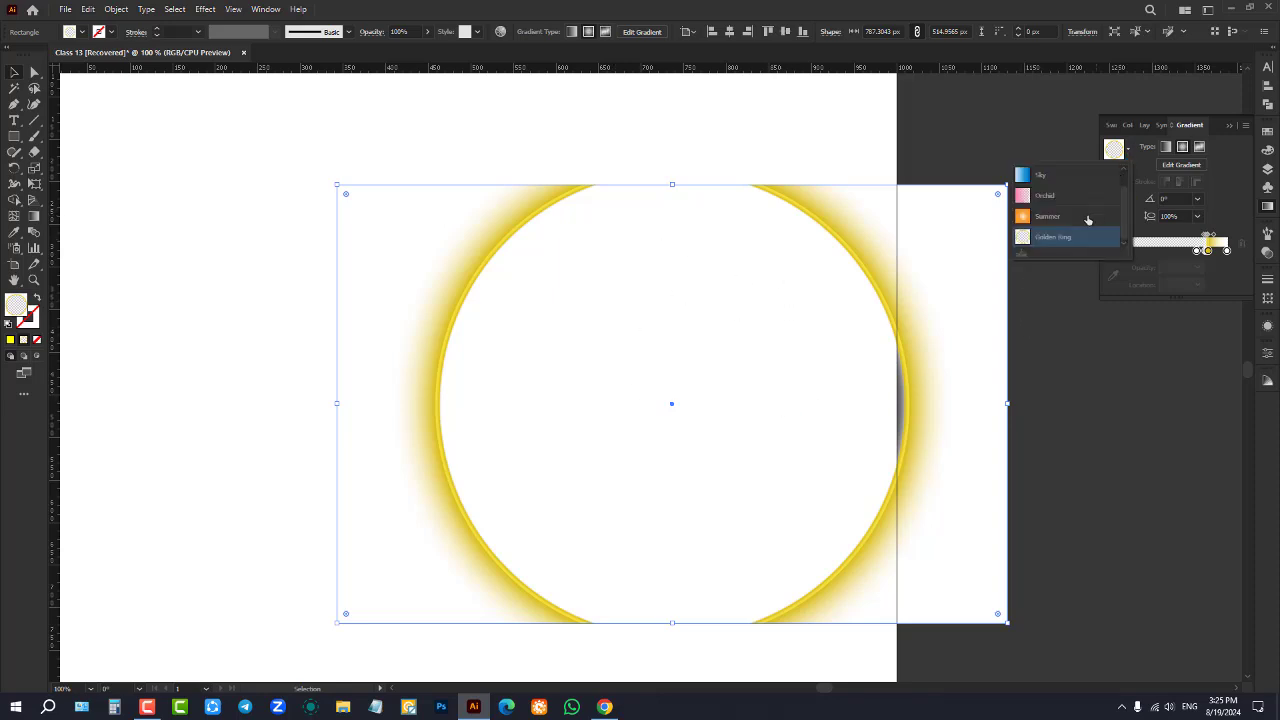
scroll(1084, 197, up, 1)
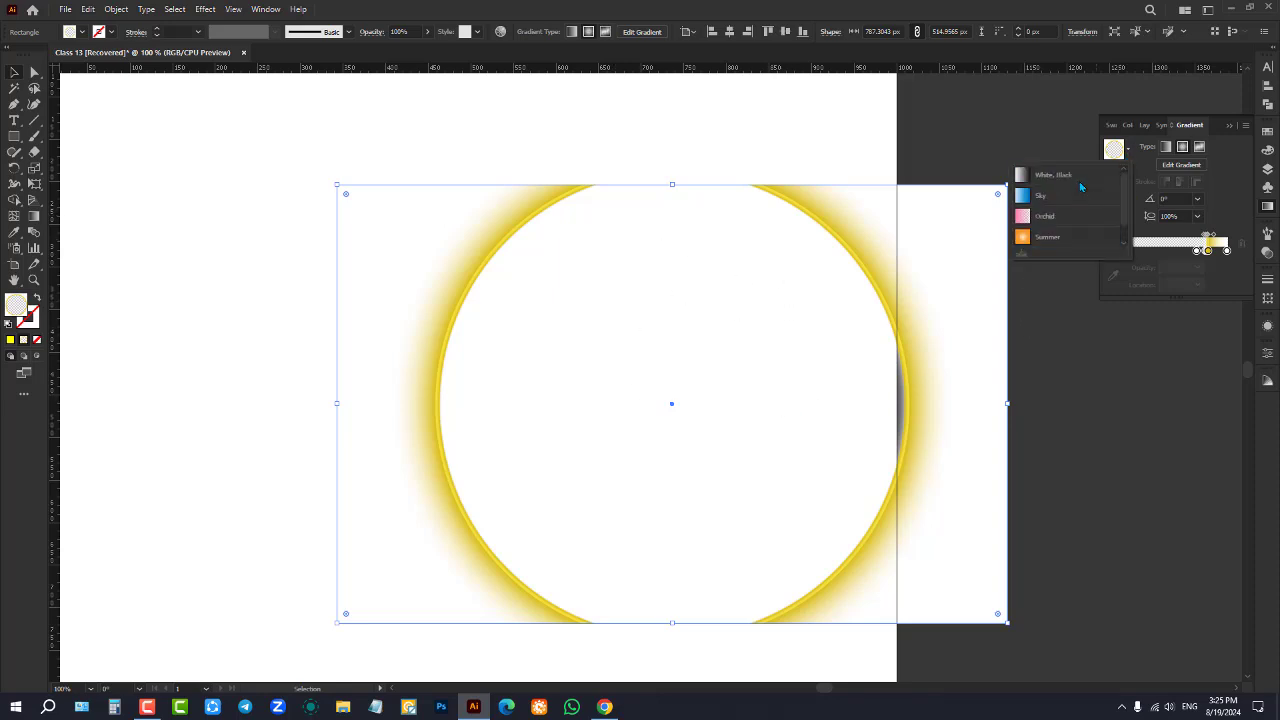
click(1080, 185)
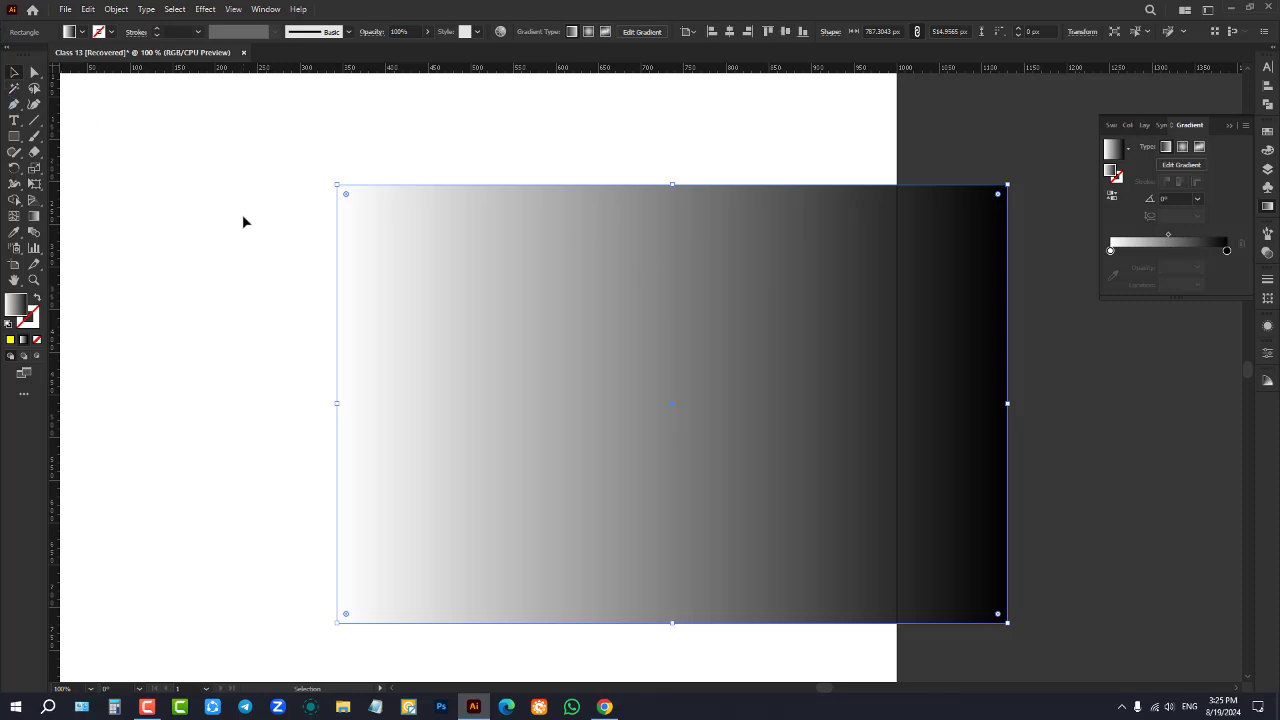
Move the rectangle completely off the artboard onto the empty canvas beside its right edge, and deselect it
scroll(627, 389, down, 4)
drag(648, 371, 858, 362)
scroll(997, 355, up, 1)
scroll(816, 352, up, 1)
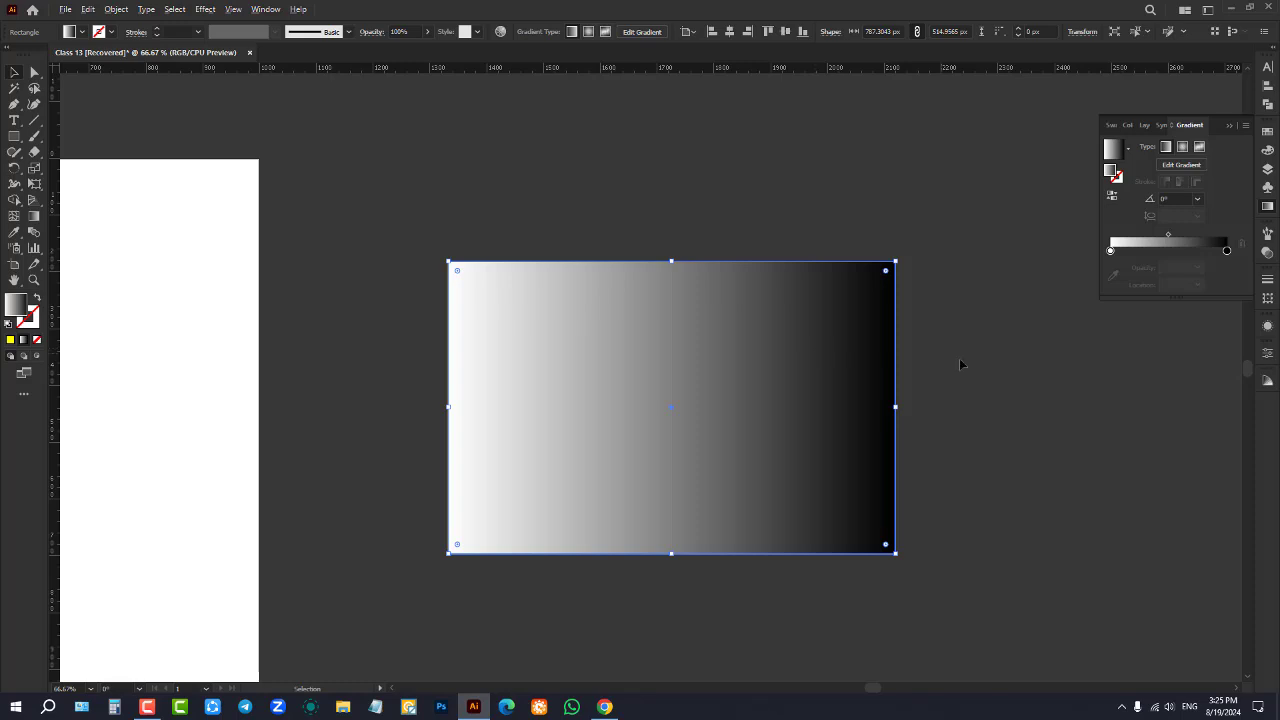
scroll(959, 364, up, 1)
click(893, 343)
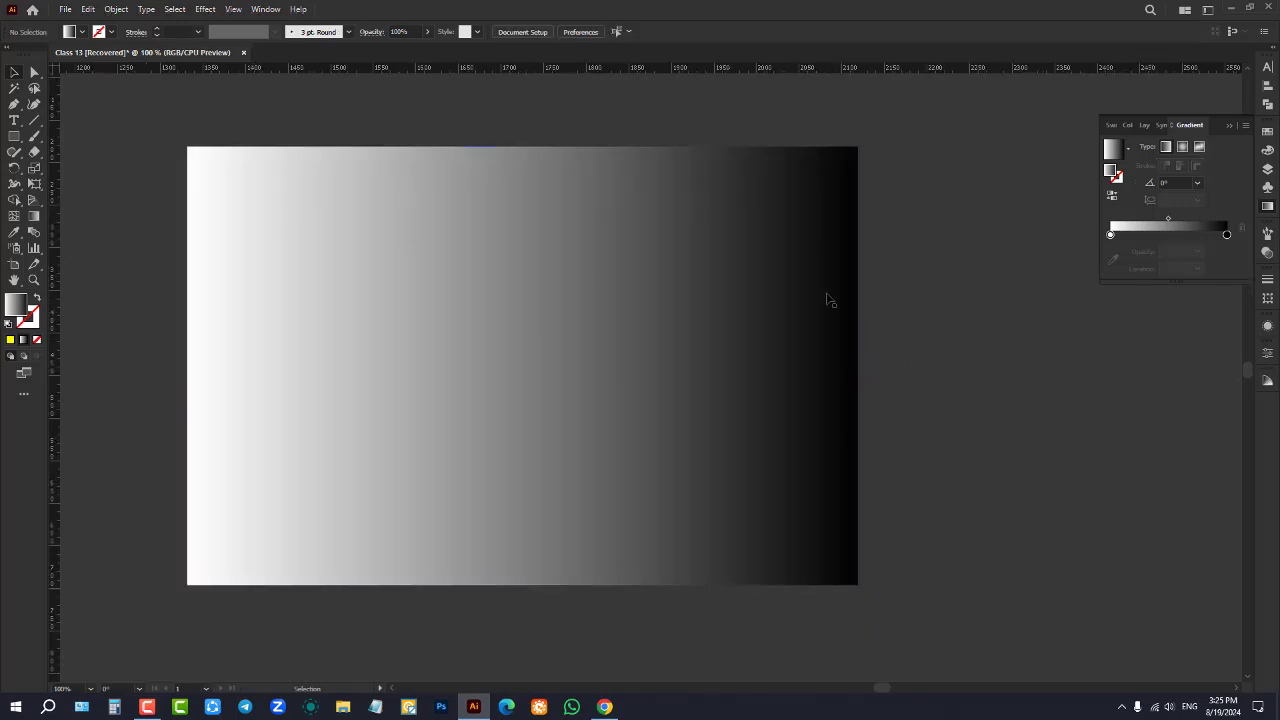
Select the rectangle and, with the Gradient tool, shift its white color stop to a location of about 35.6%
click(639, 198)
click(33, 217)
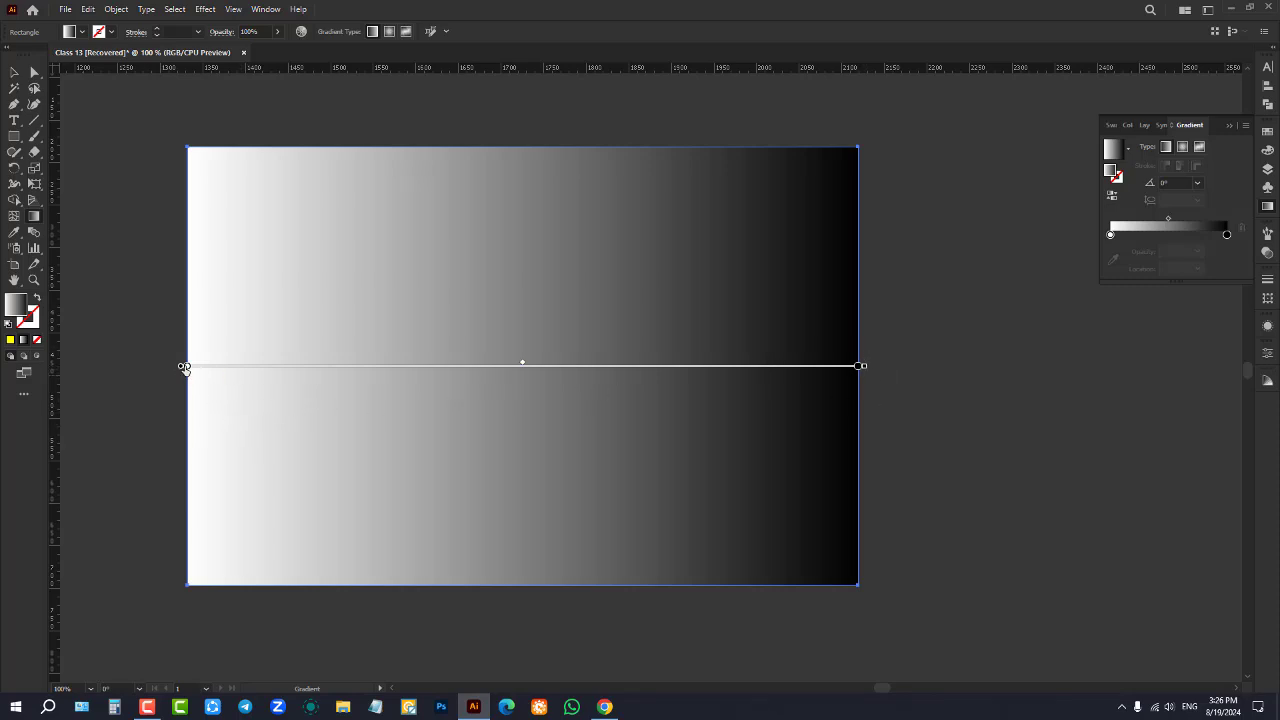
drag(184, 366, 428, 368)
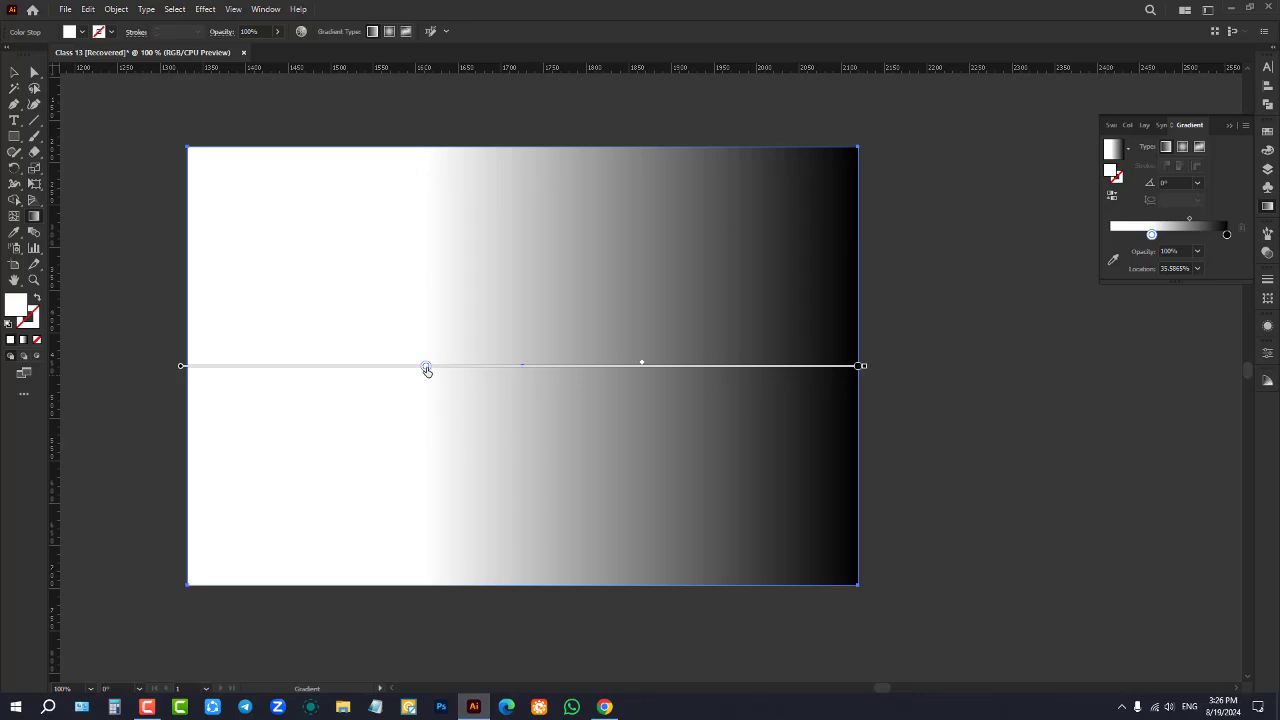
Recolor the shifted white stop by sampling the dark gray of the canvas with the color picker
double_click(426, 369)
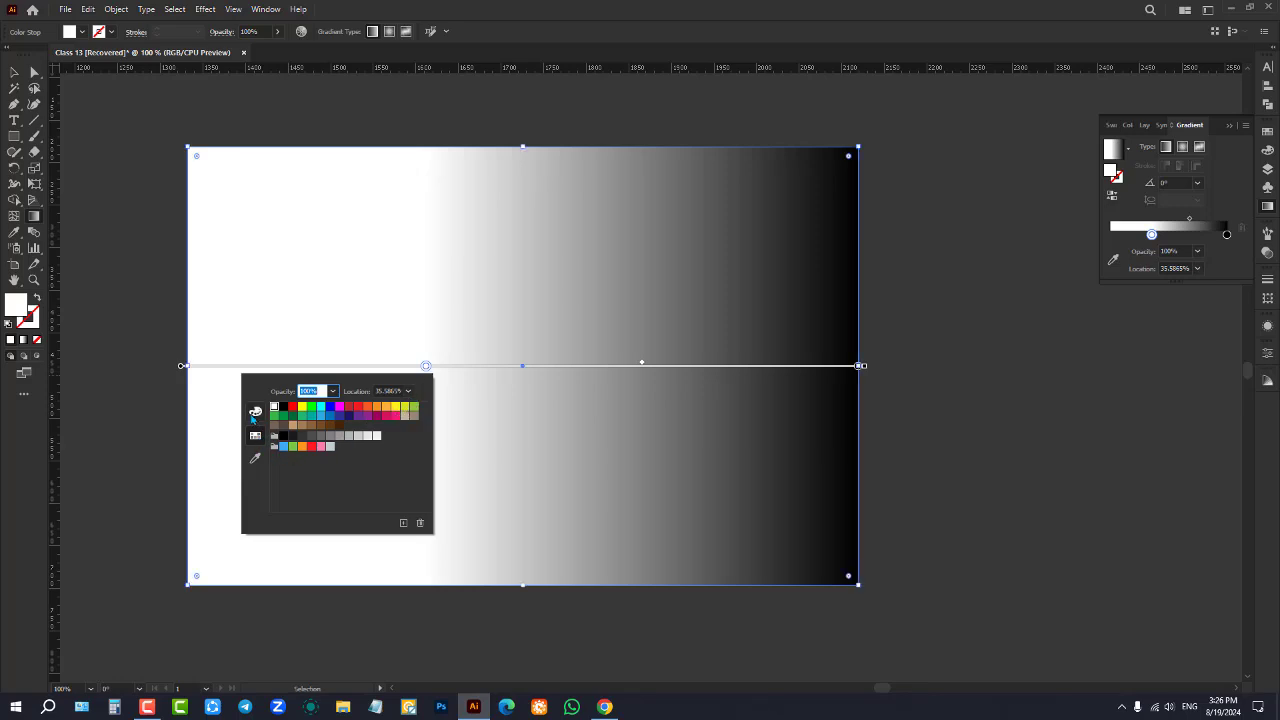
click(255, 411)
click(255, 435)
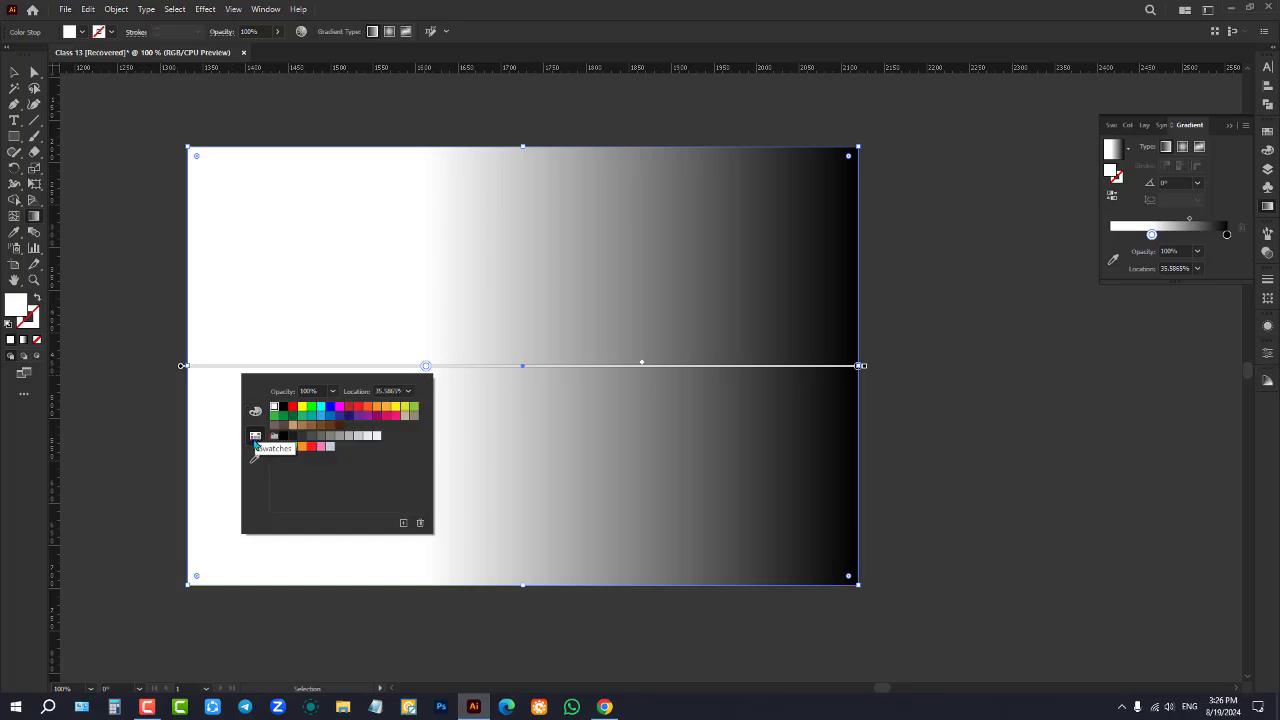
key(Escape)
click(257, 462)
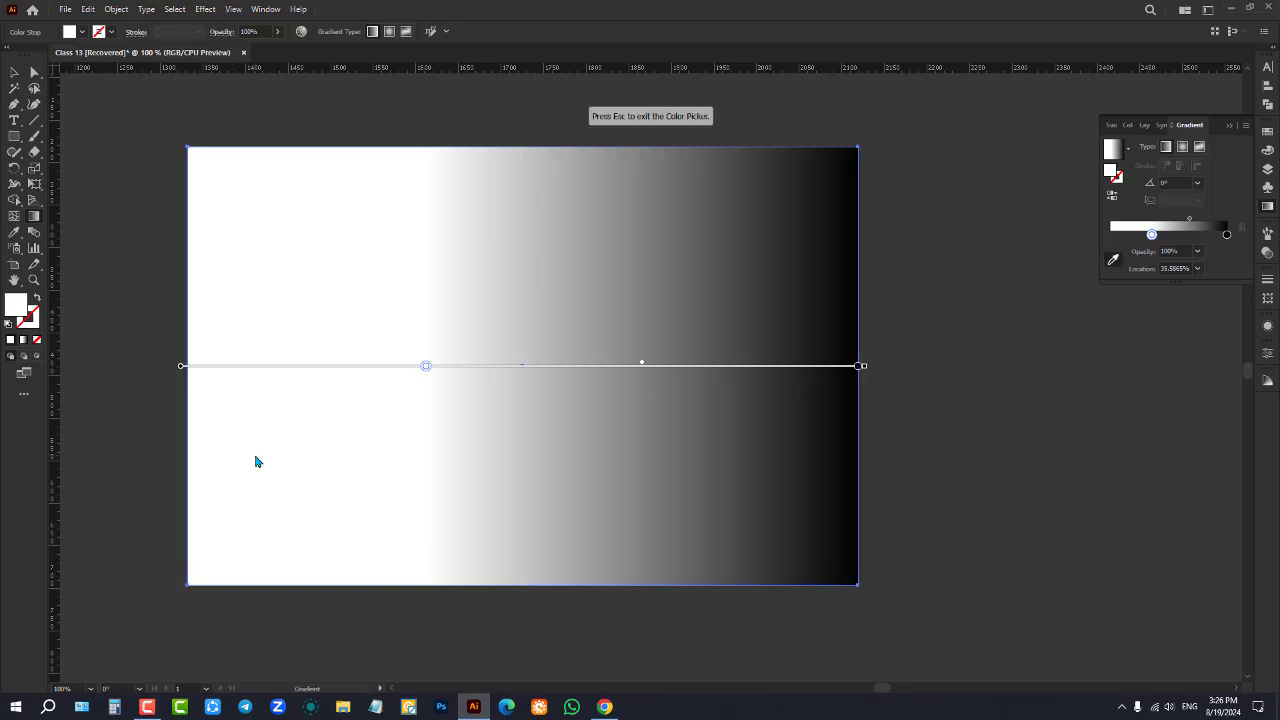
click(155, 156)
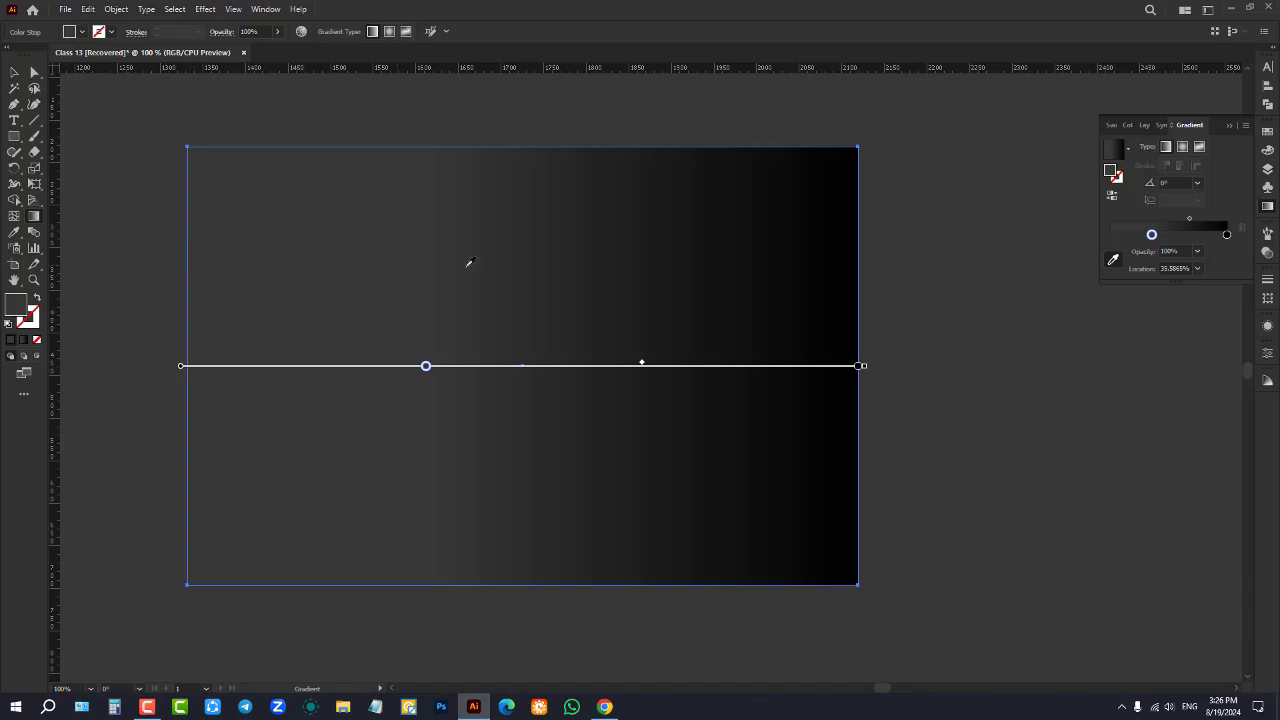
Set the shifted color stop to the light green swatch, and stretch the rectangle's right edge slightly outward
double_click(426, 367)
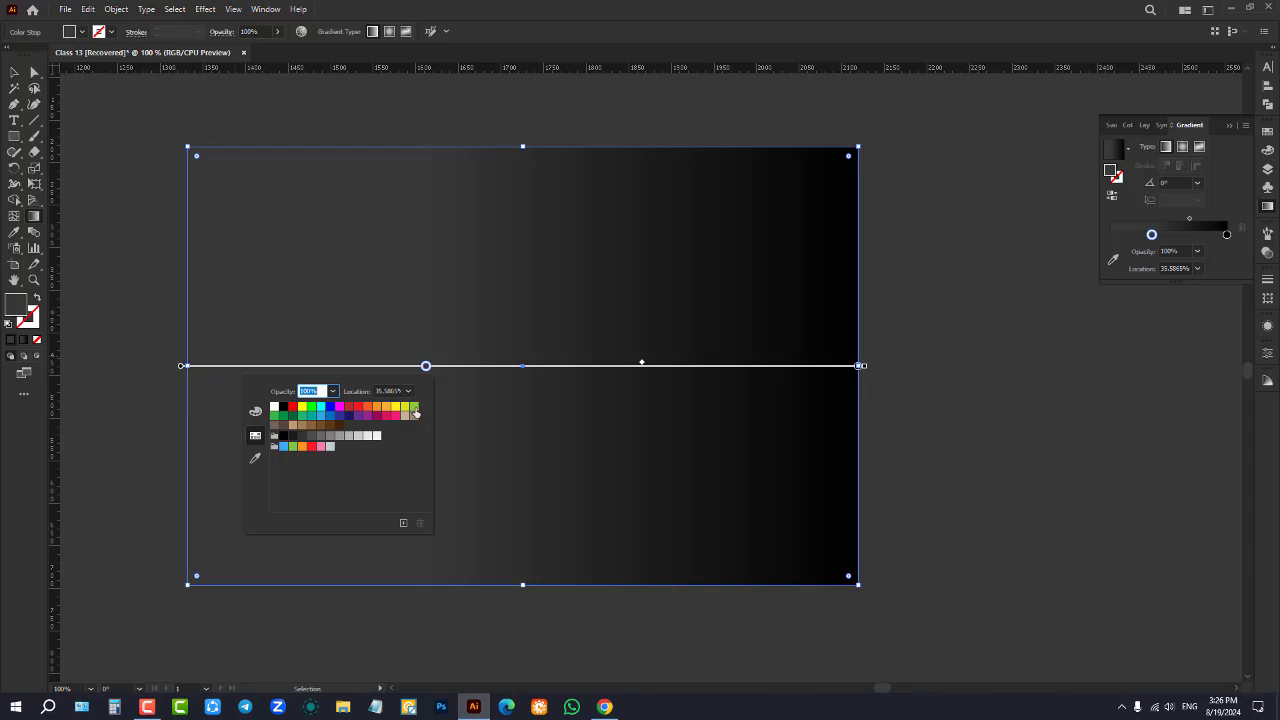
click(414, 408)
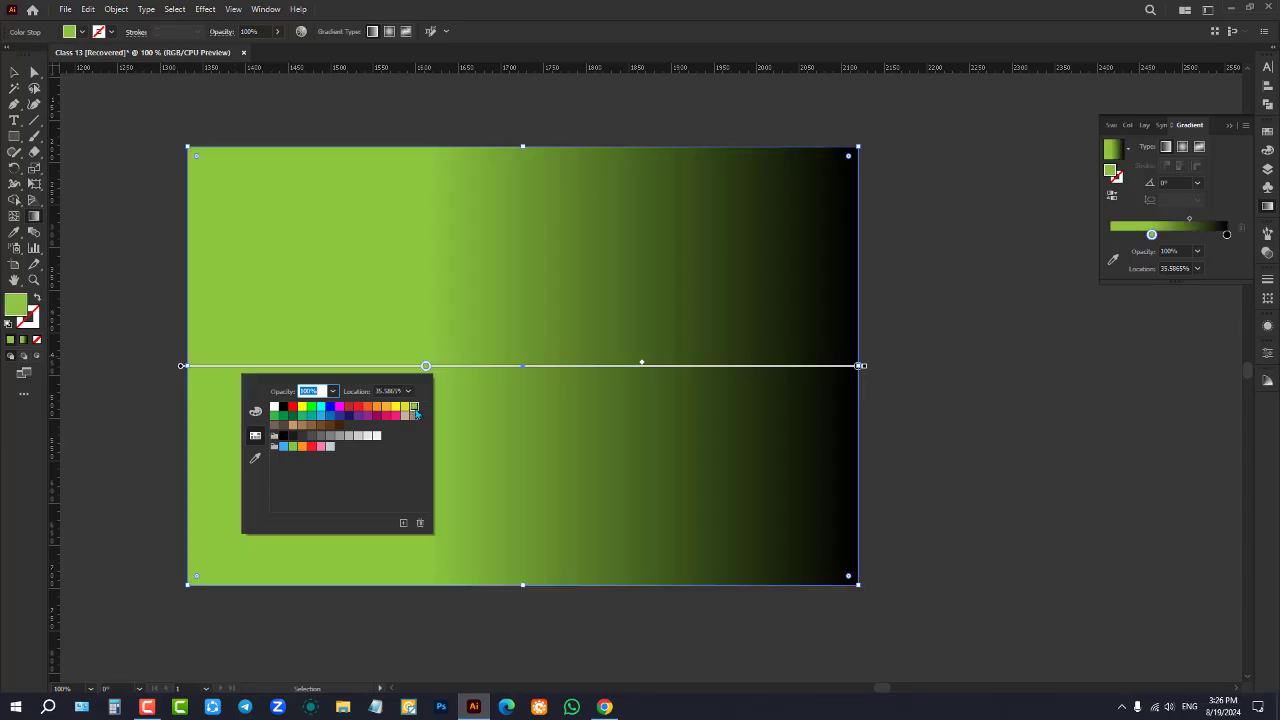
click(860, 367)
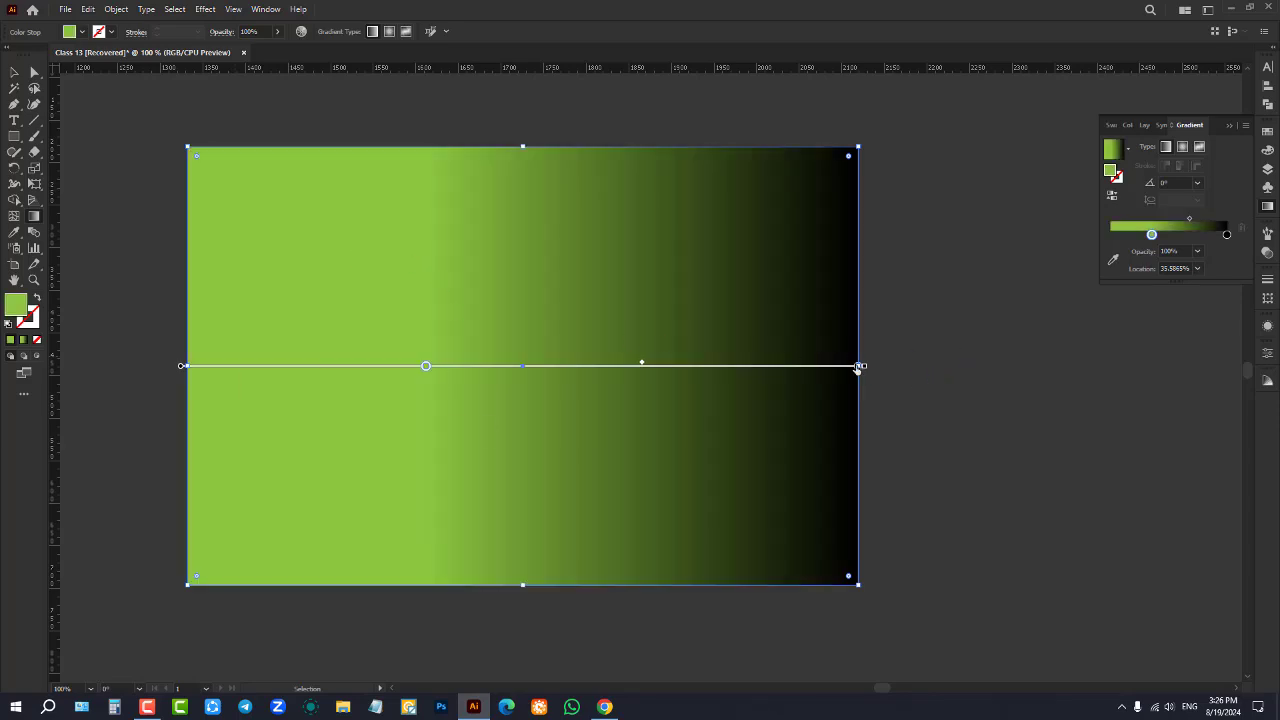
drag(860, 366, 890, 368)
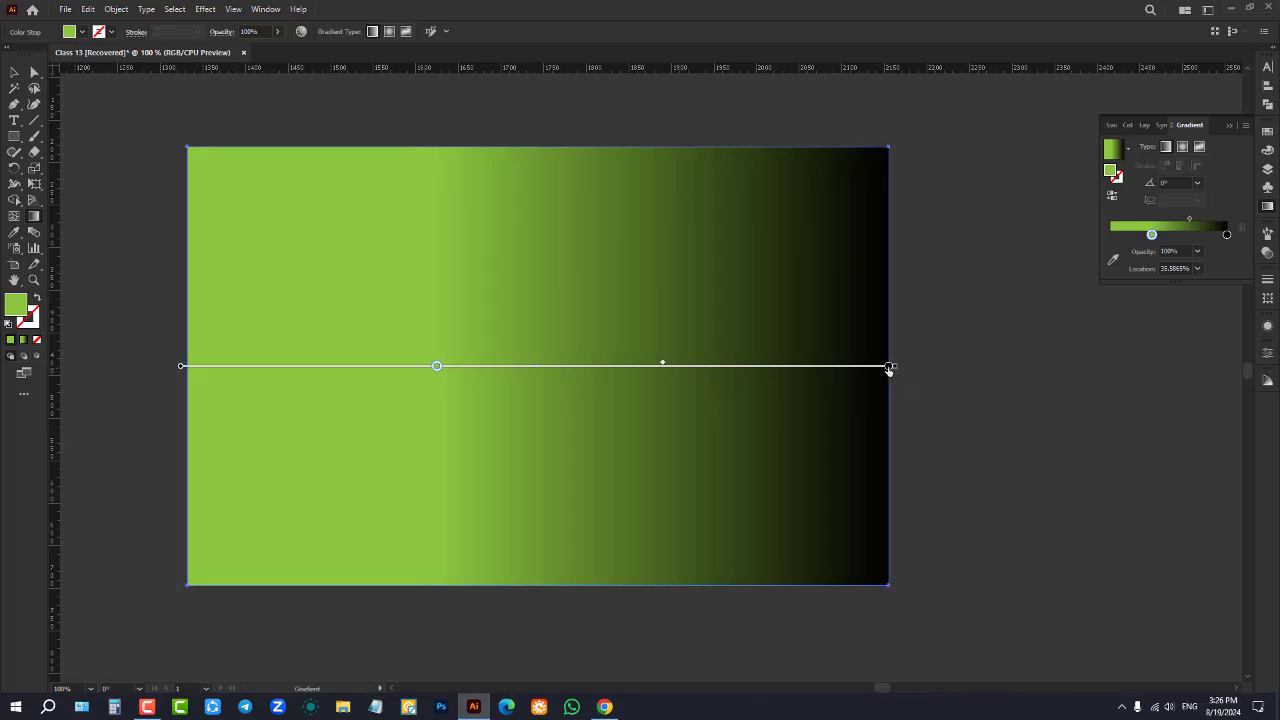
Try two red swatches, yellow and light green on the gradient's black end stop, and settle on dark green
double_click(889, 367)
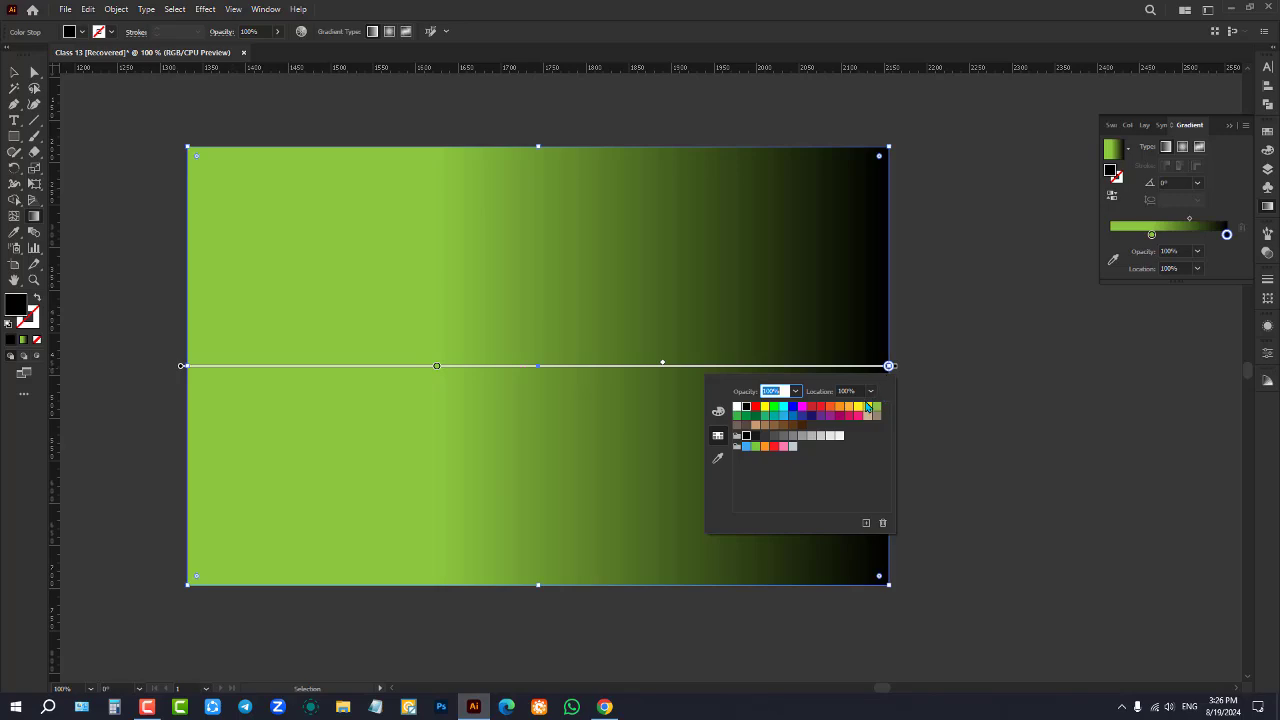
click(821, 410)
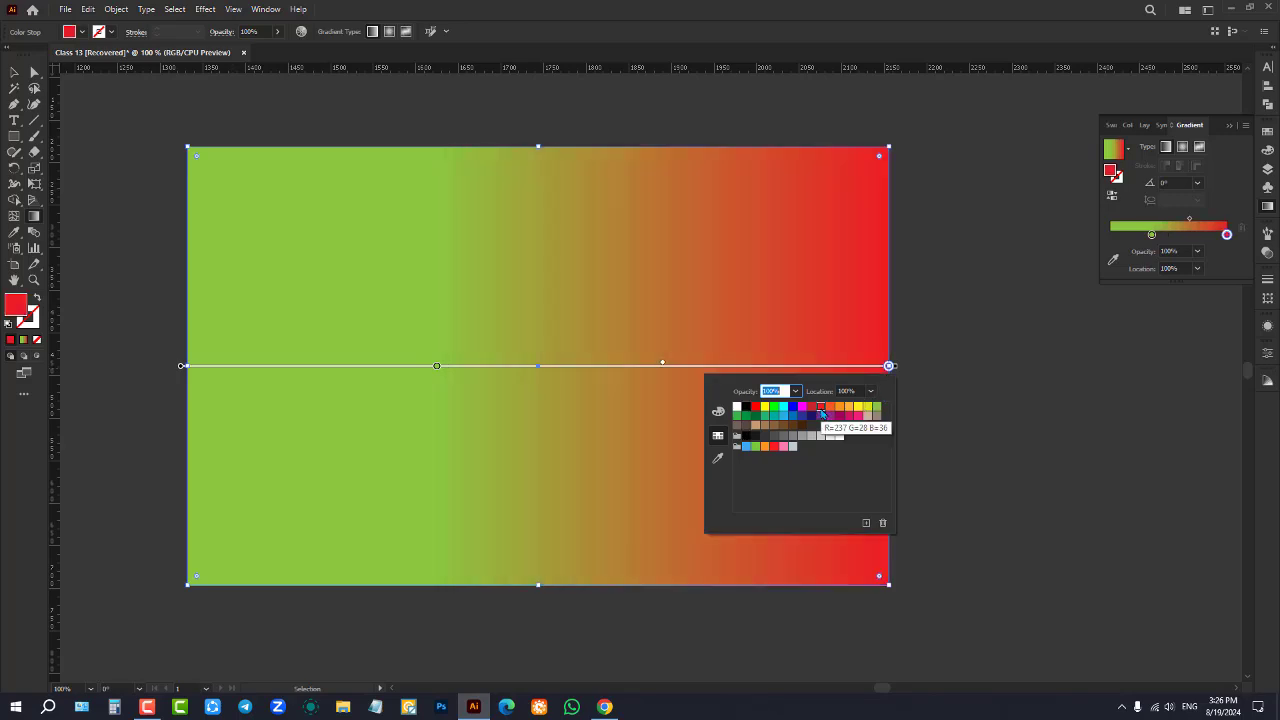
click(811, 408)
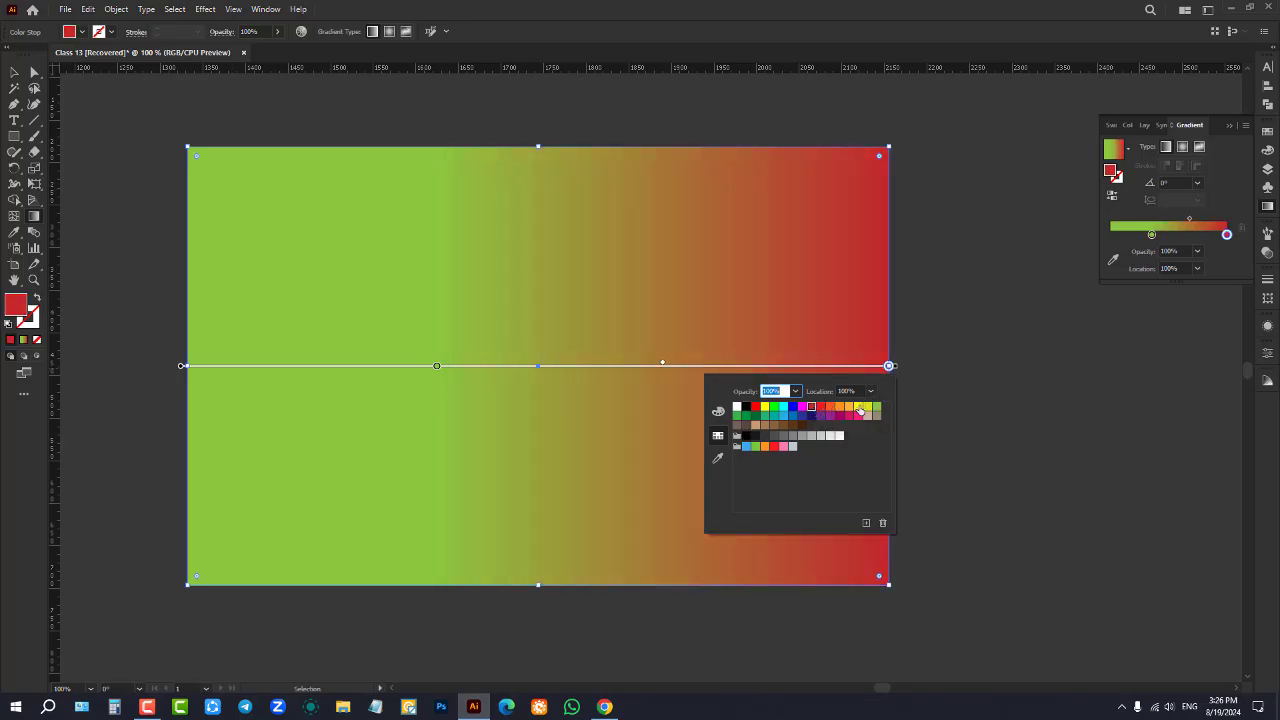
click(859, 409)
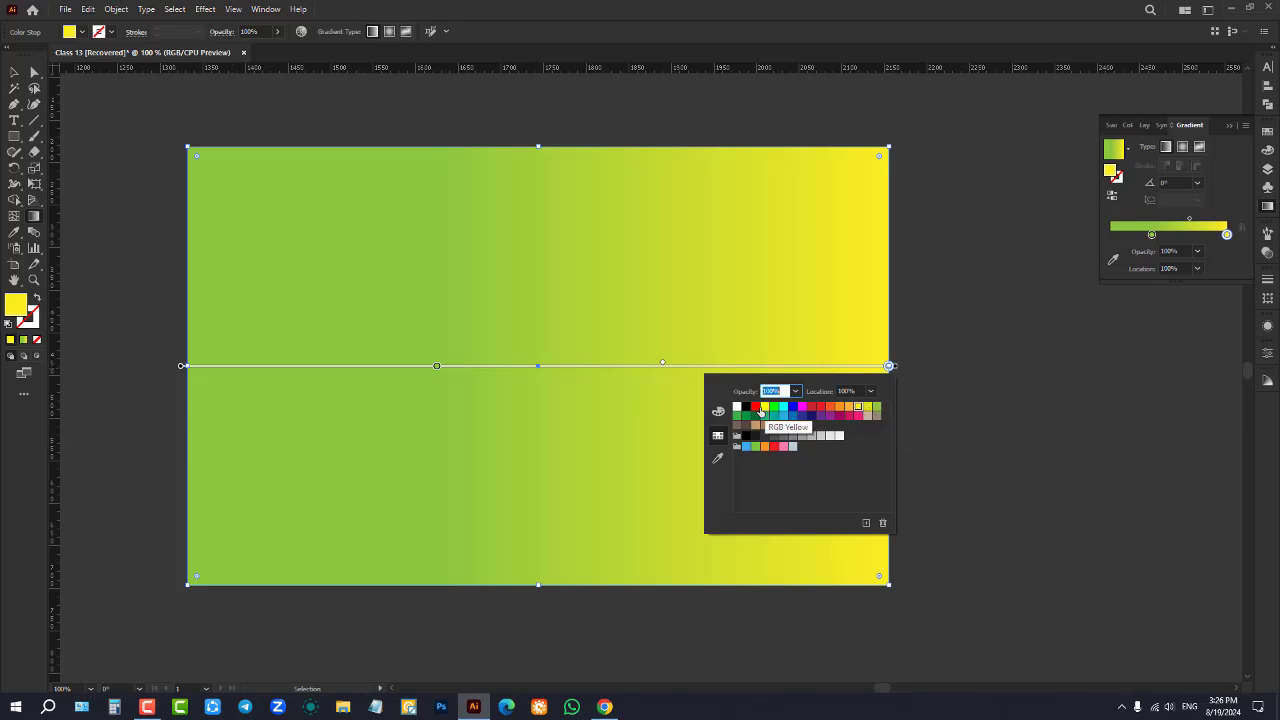
click(876, 410)
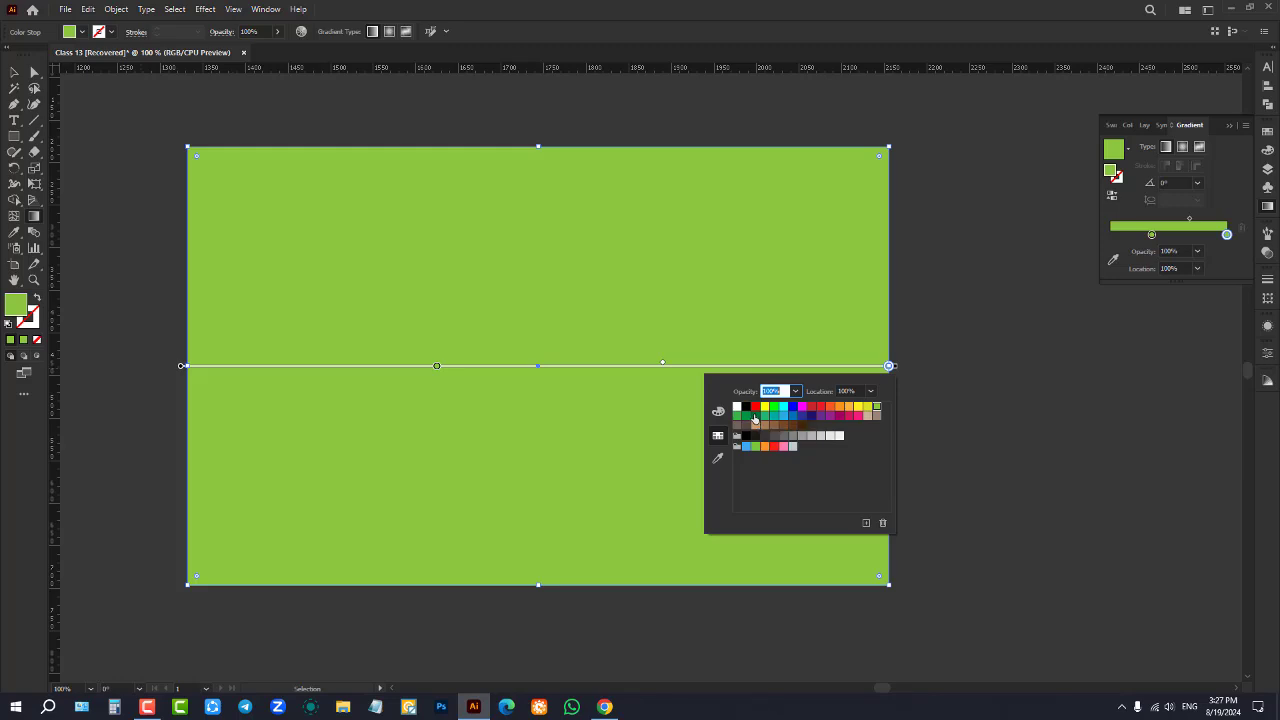
click(746, 416)
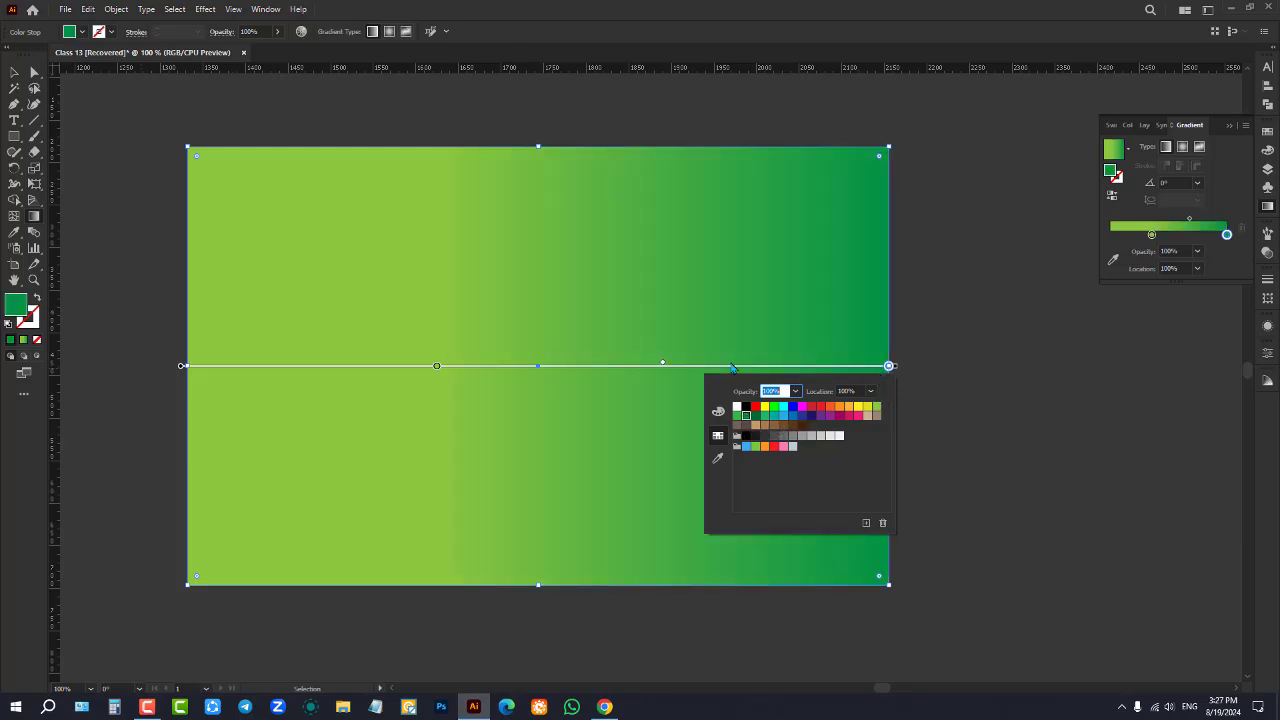
Delete the green gradient rectangle and draw a new one about 669 by 437 px in the same area
click(12, 76)
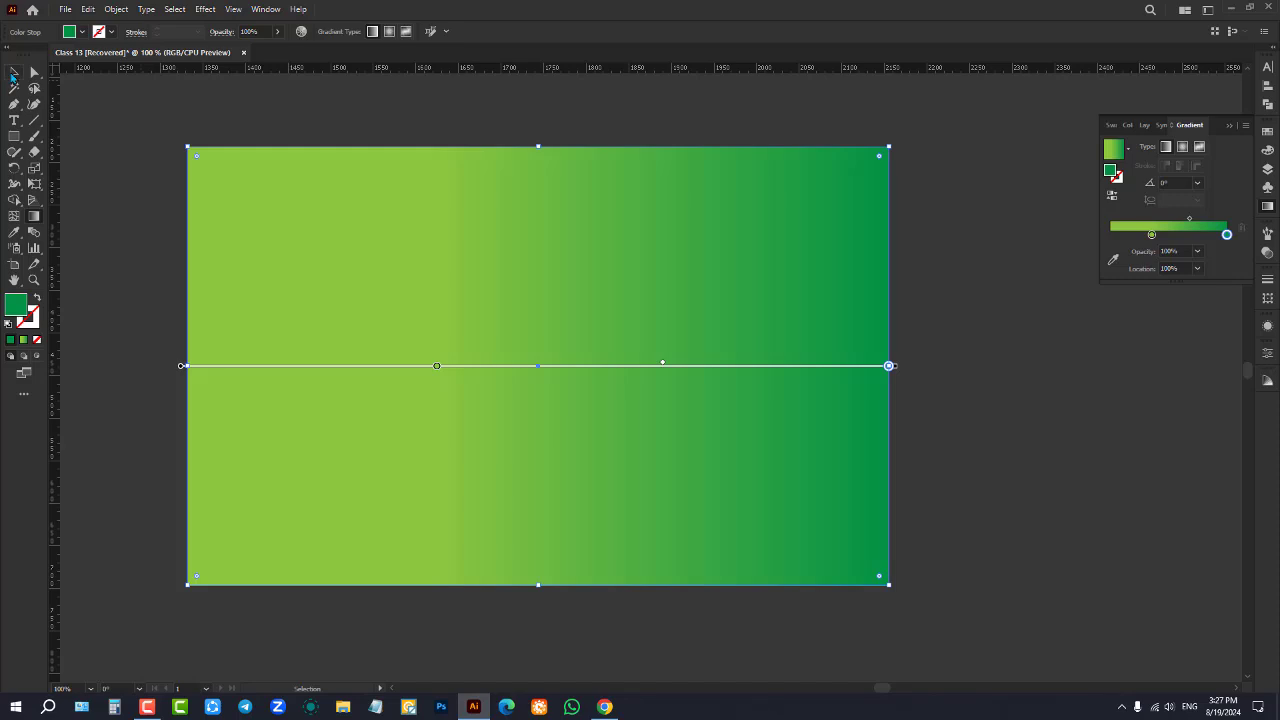
drag(120, 114, 928, 563)
key(Delete)
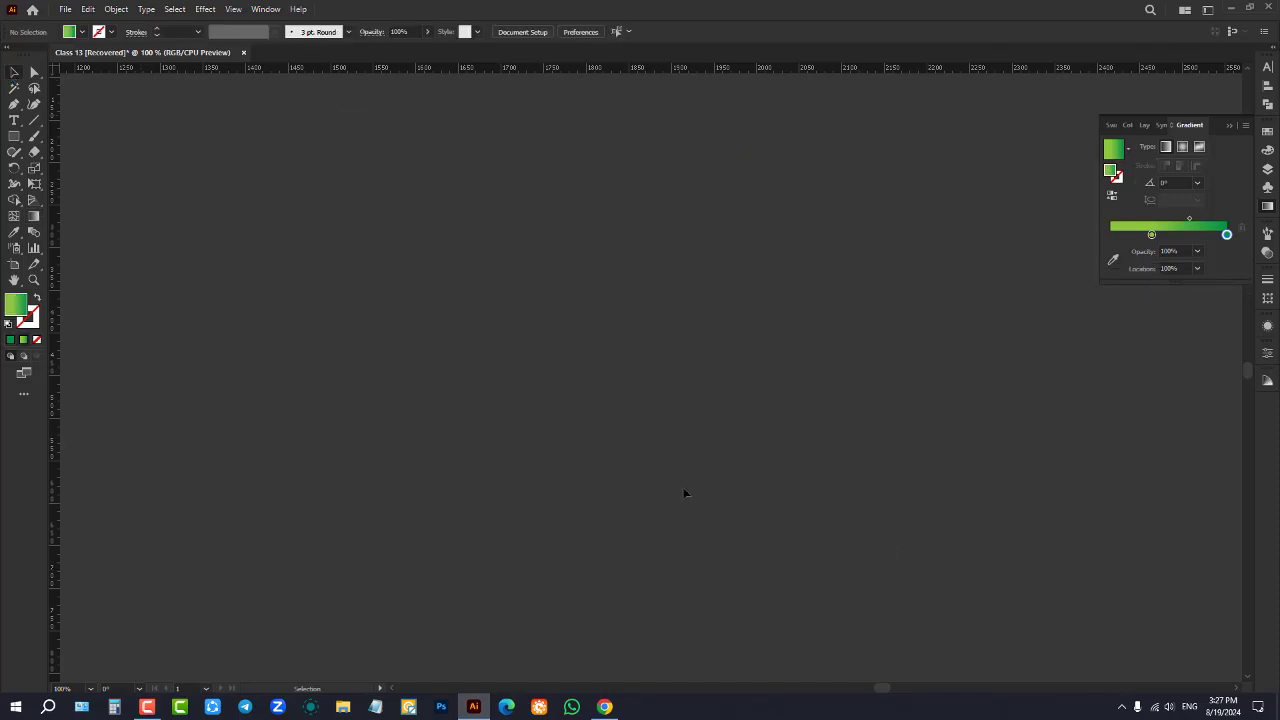
key(m)
drag(336, 165, 906, 536)
click(14, 74)
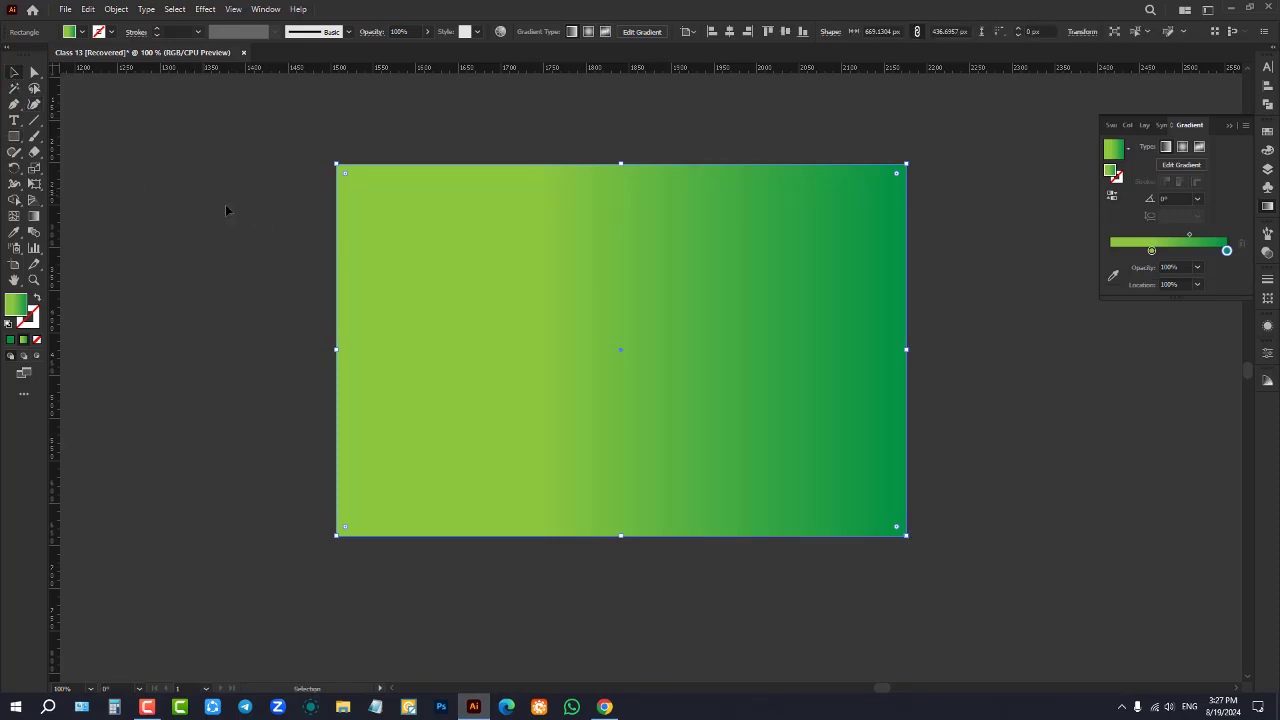
Move the light green stop to about 1% of the gradient, and add an orange stop at about 45%
click(34, 216)
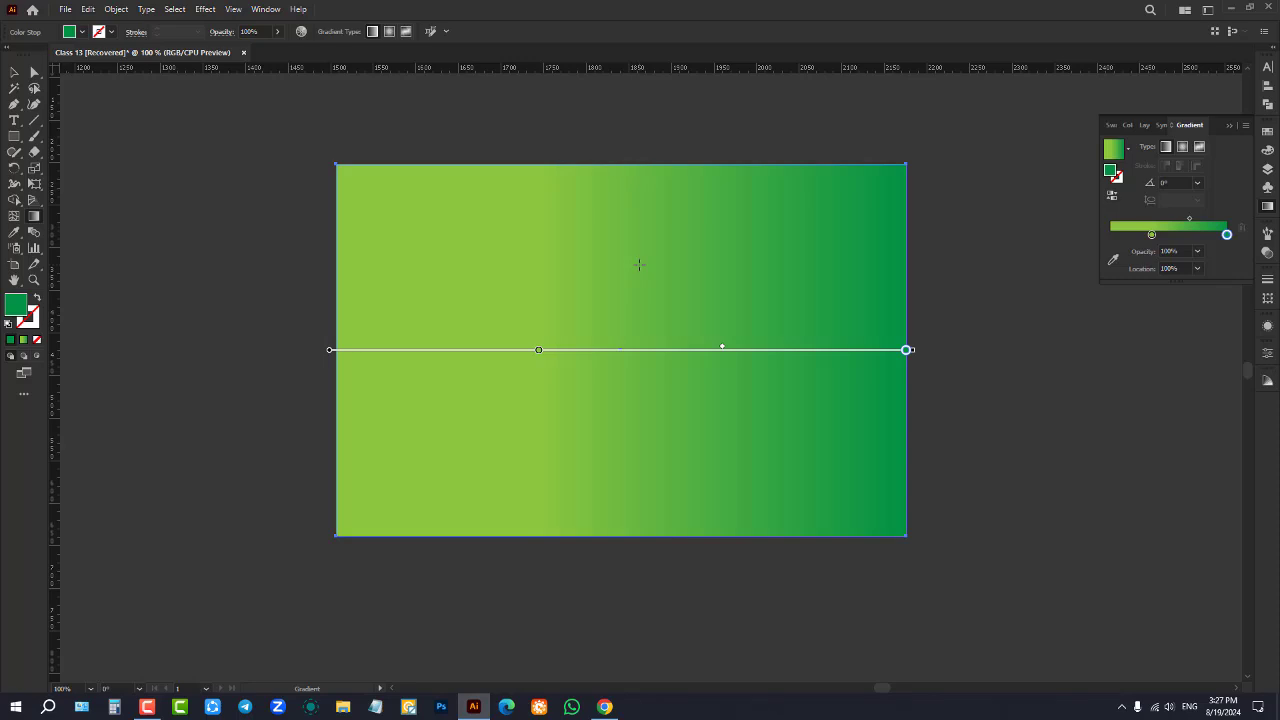
drag(538, 350, 344, 354)
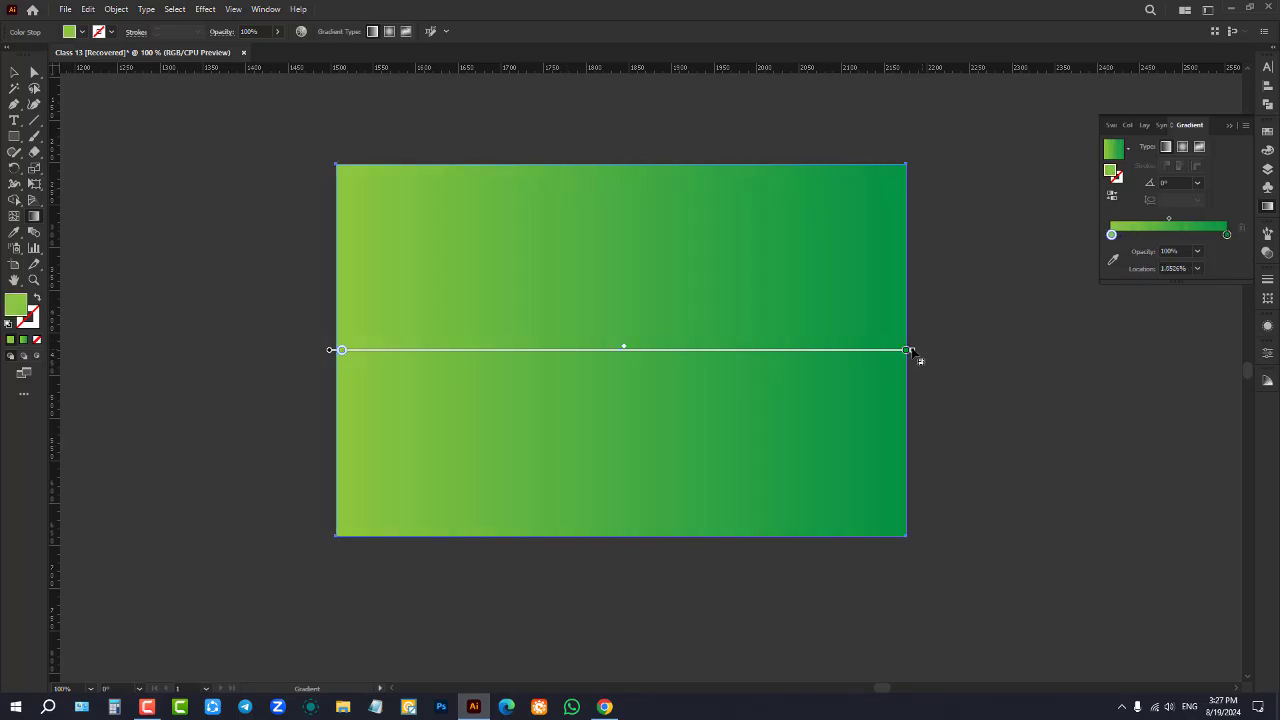
click(594, 350)
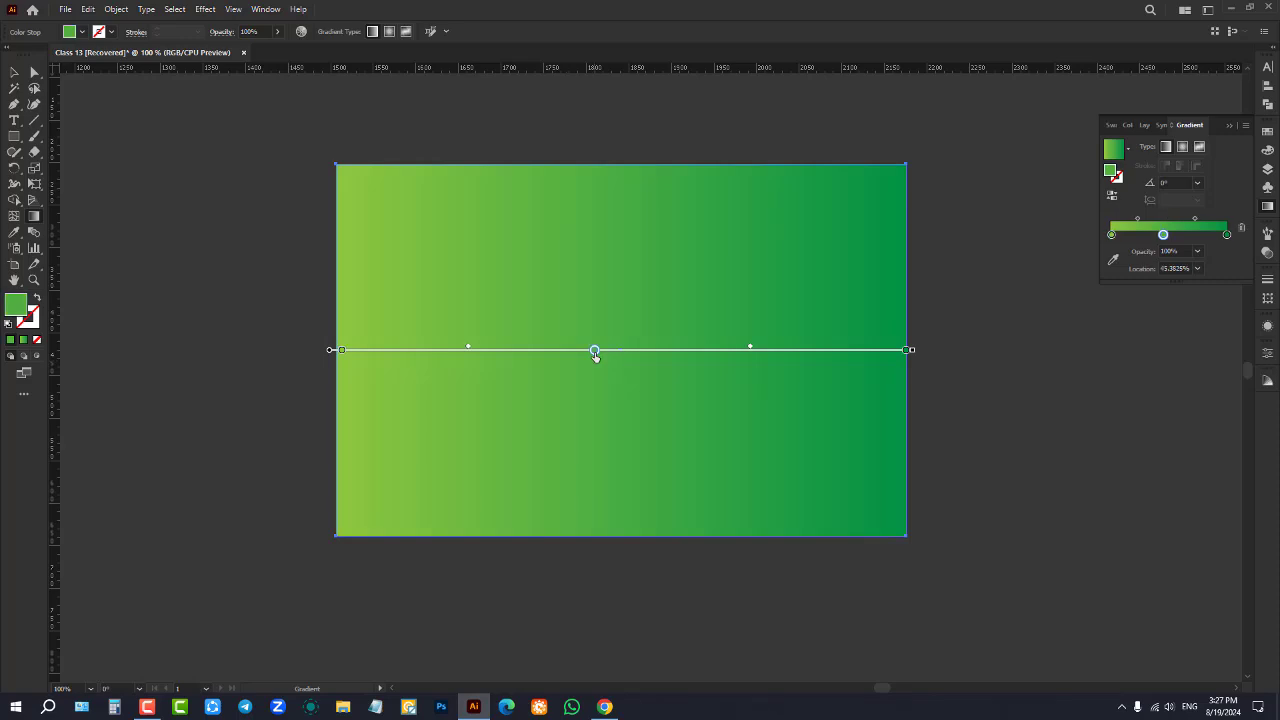
double_click(594, 350)
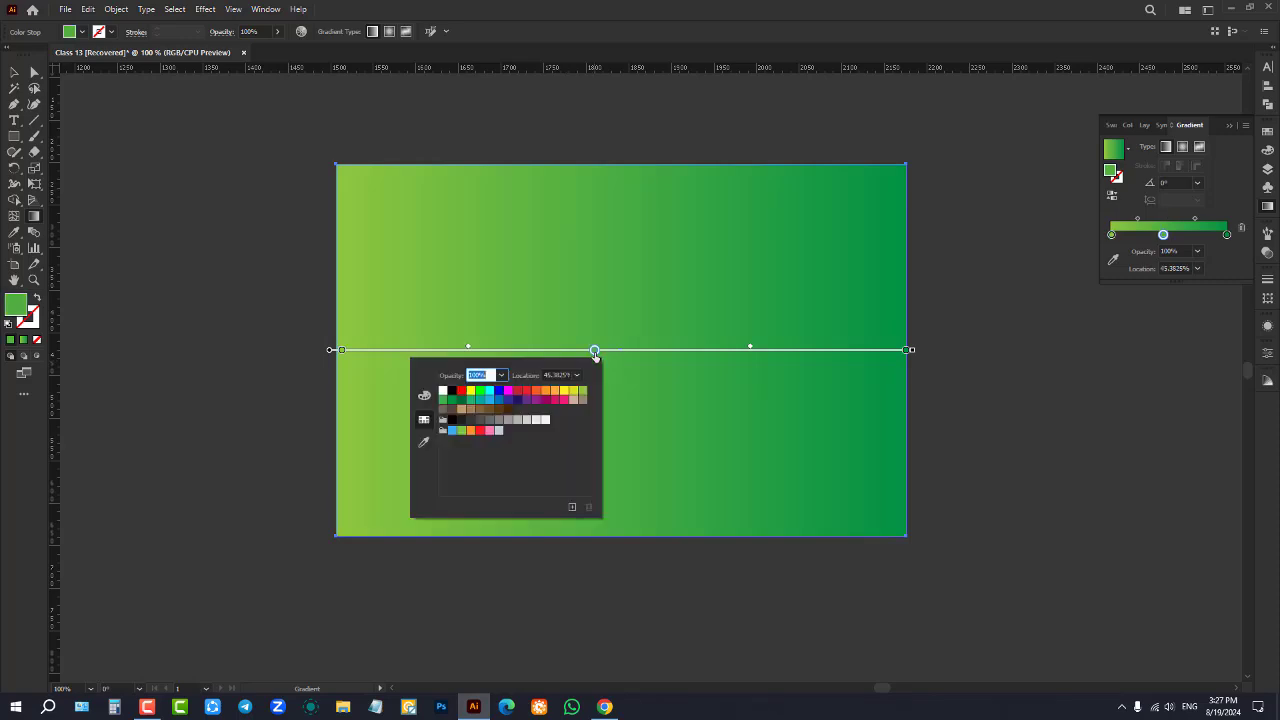
click(537, 390)
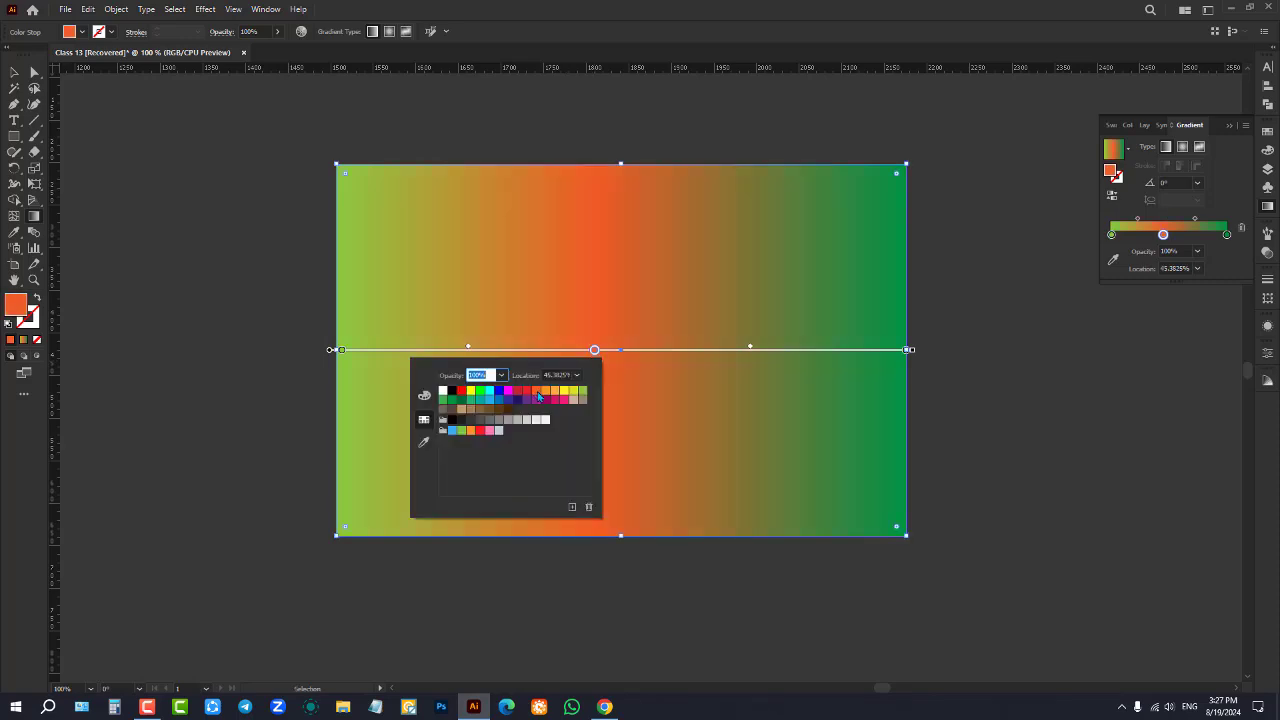
click(594, 350)
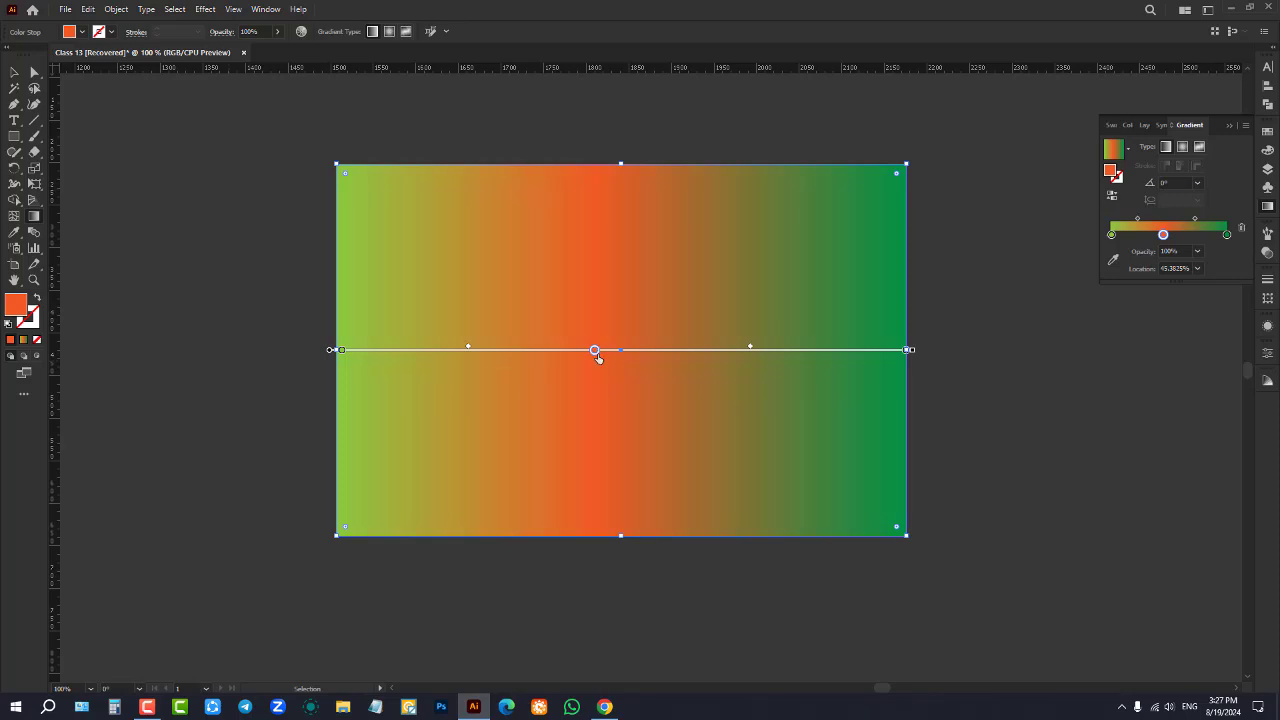
Adjust the gradient midpoints on both sides of the orange stop, and shift that stop to about 42.5%
drag(595, 351, 645, 350)
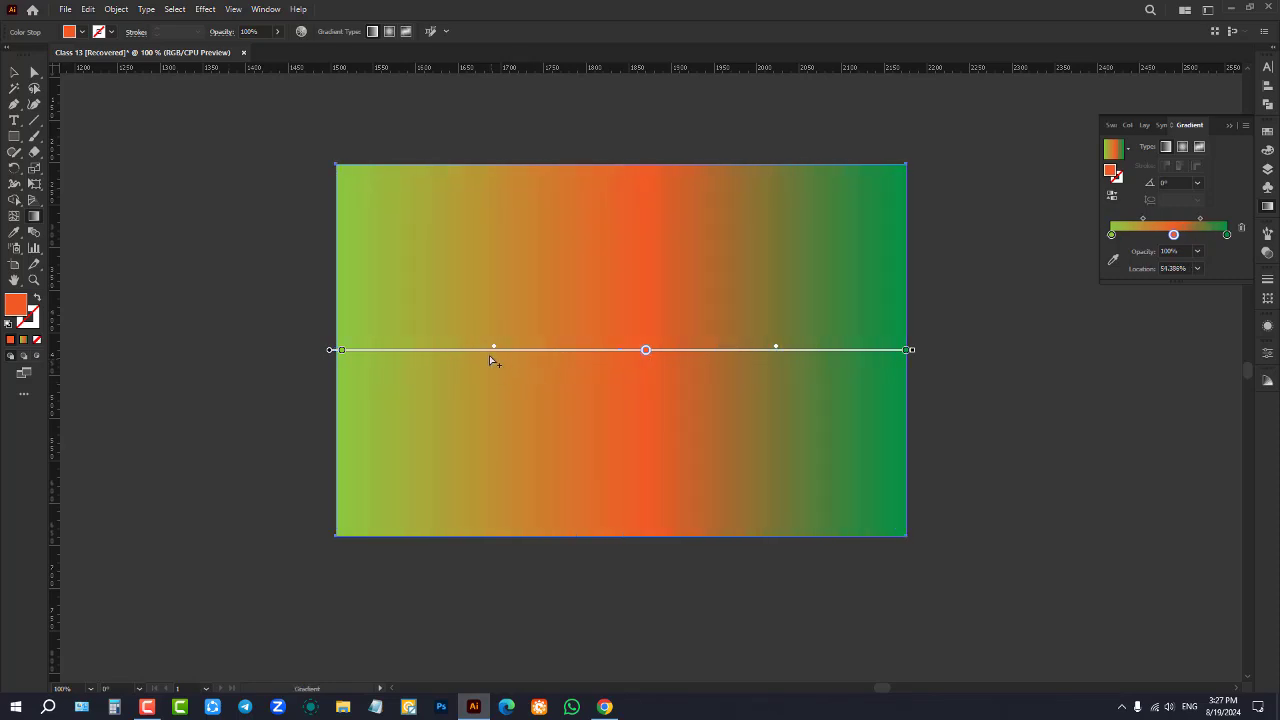
drag(493, 350, 443, 350)
mouse_move(521, 350)
mouse_down()
mouse_move(406, 341)
mouse_move(500, 350)
mouse_up()
drag(778, 350, 815, 350)
drag(723, 347, 578, 349)
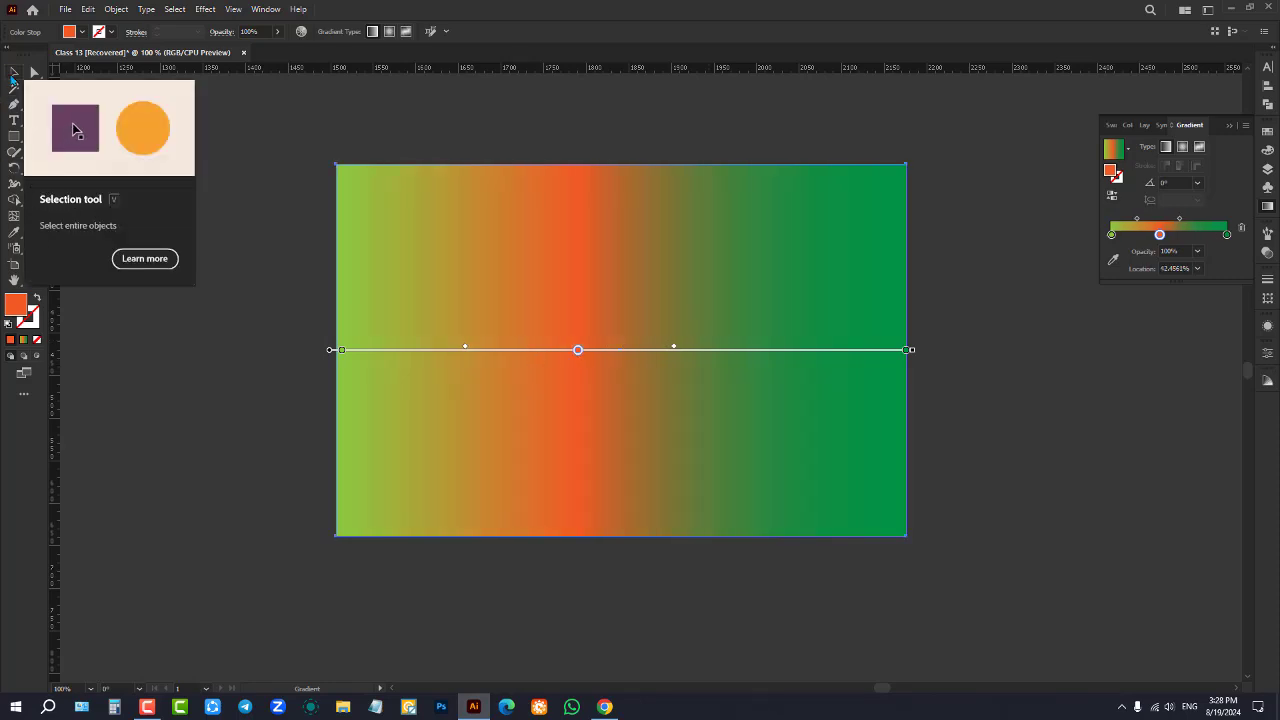
Delete the green and orange gradient rectangle from the canvas beside the artboard
key(v)
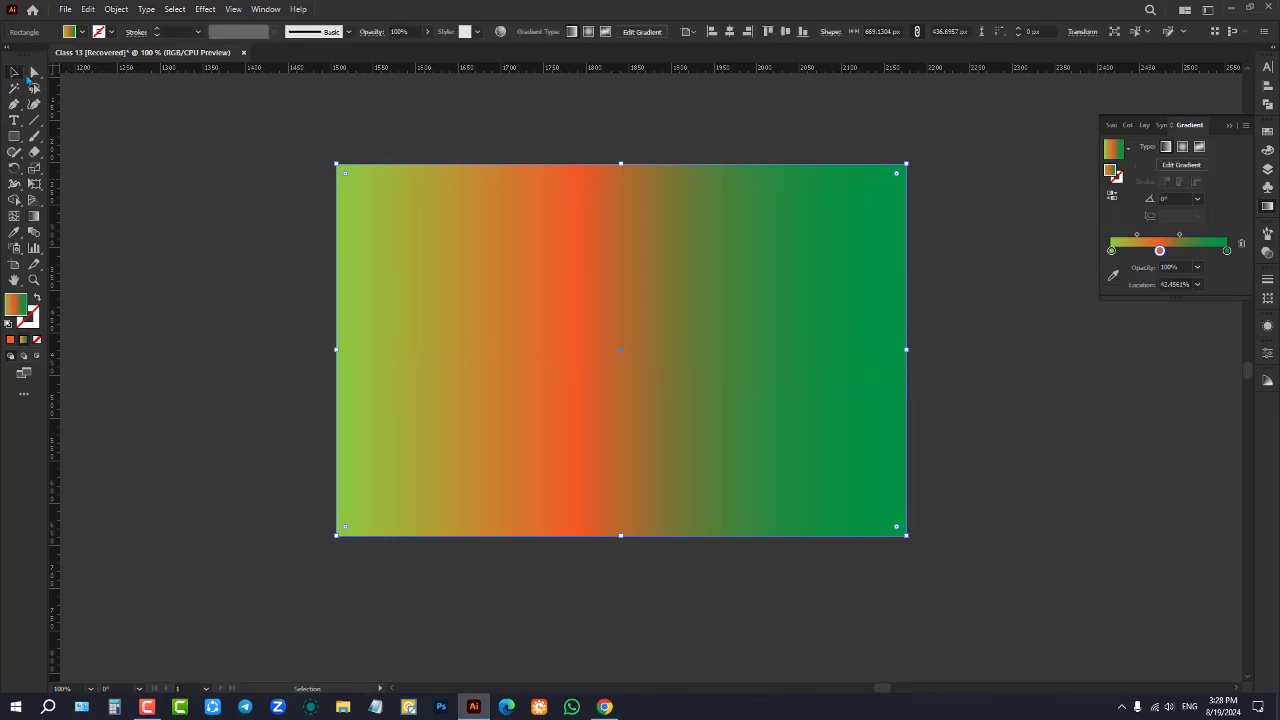
click(194, 186)
scroll(853, 403, down, 4)
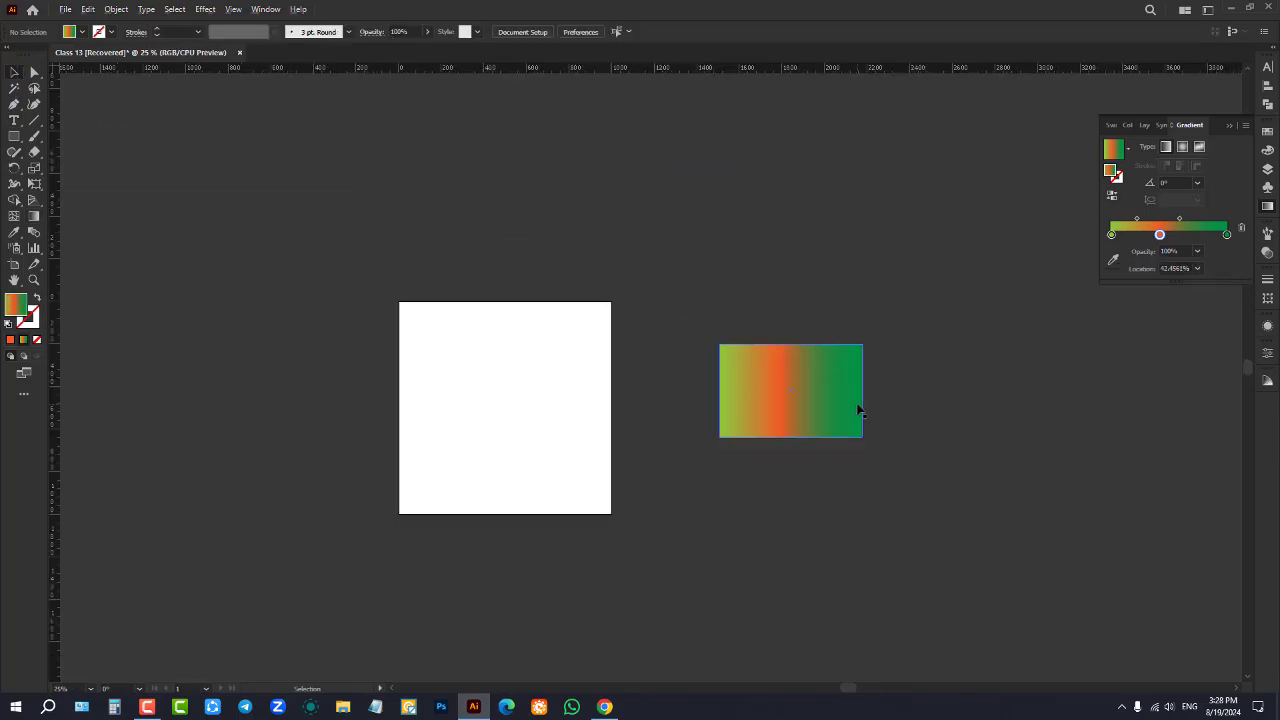
click(820, 360)
key(Delete)
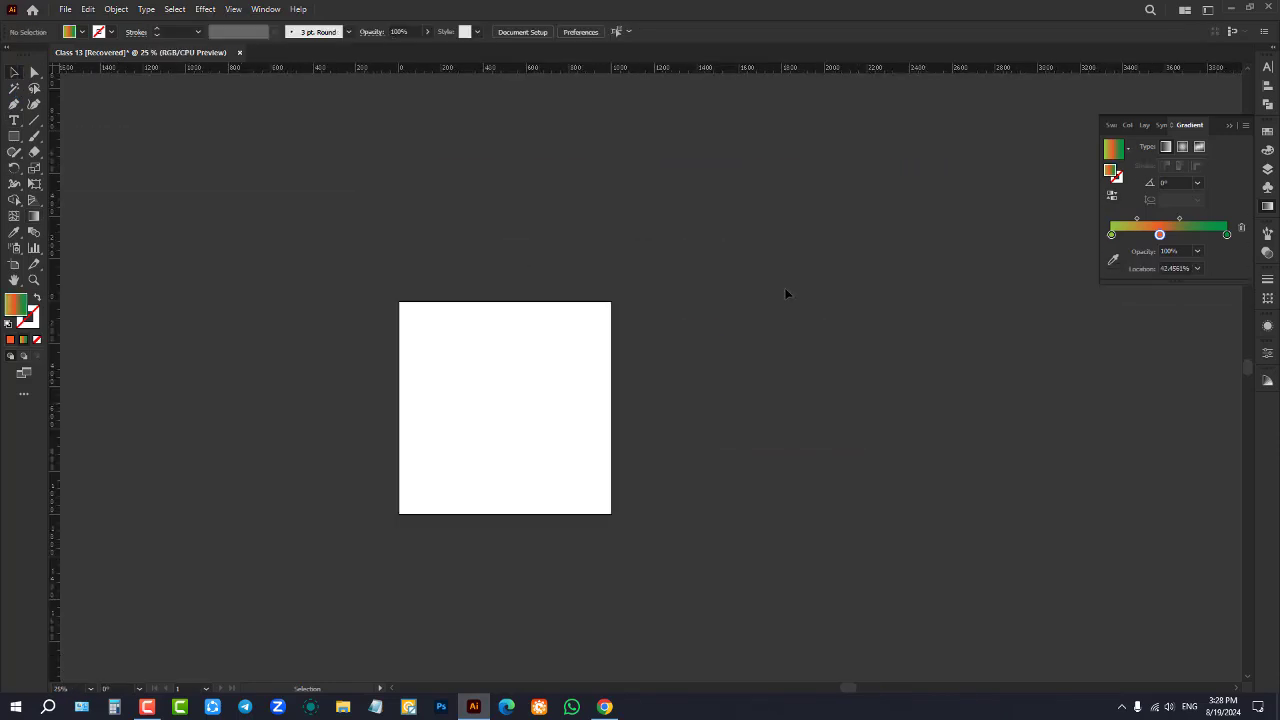
Draw a rectangle about 827 by 689 px on the artboard with the current green and orange gradient fill
key(ctrl+0)
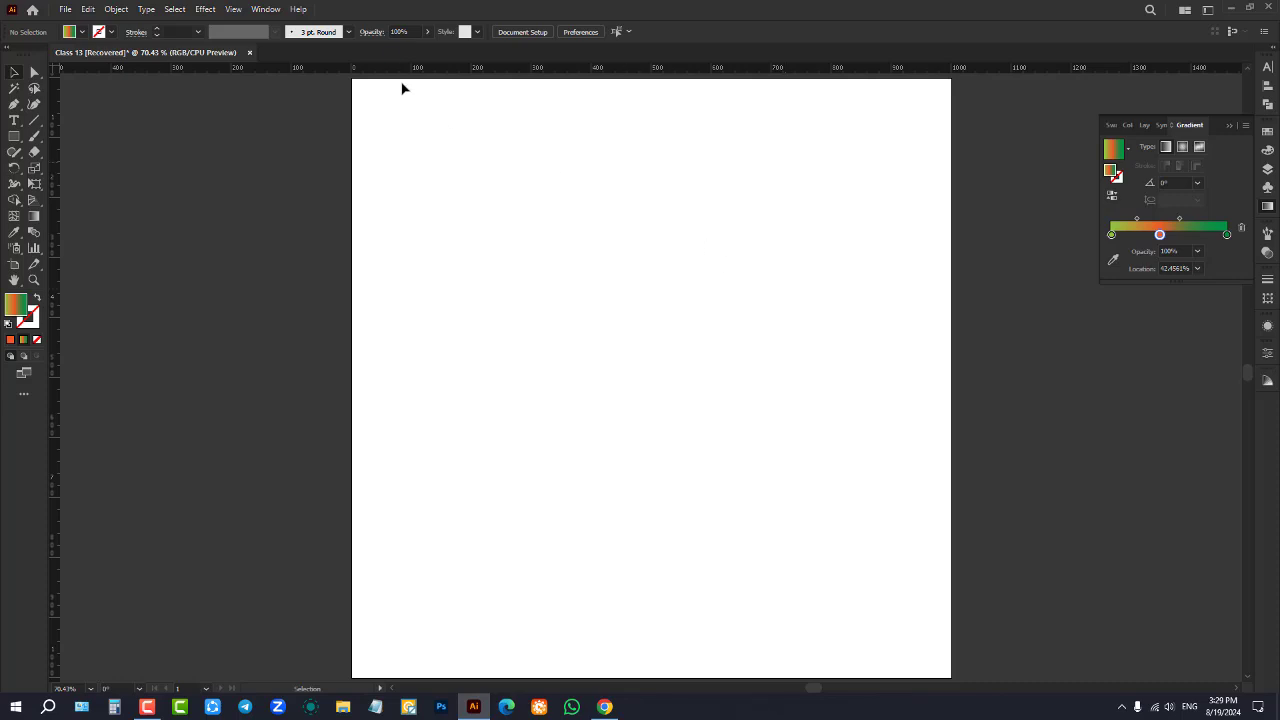
click(10, 135)
click(18, 75)
click(15, 73)
click(33, 218)
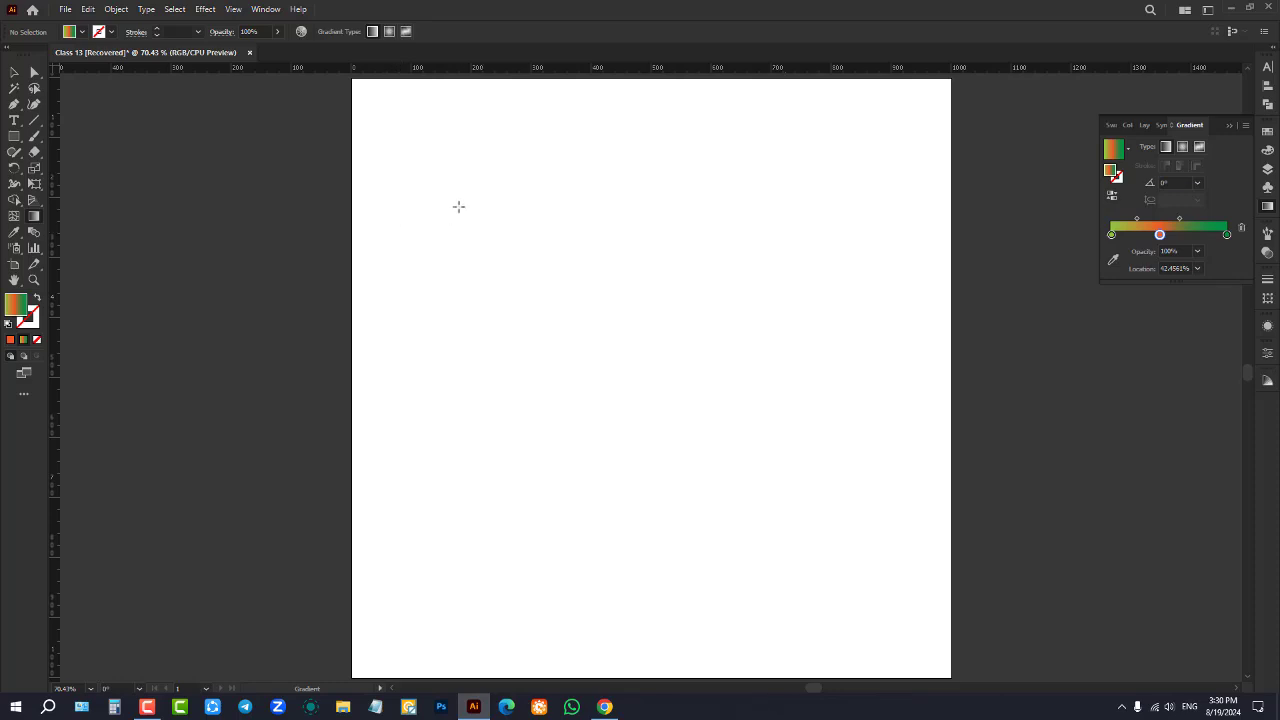
click(14, 136)
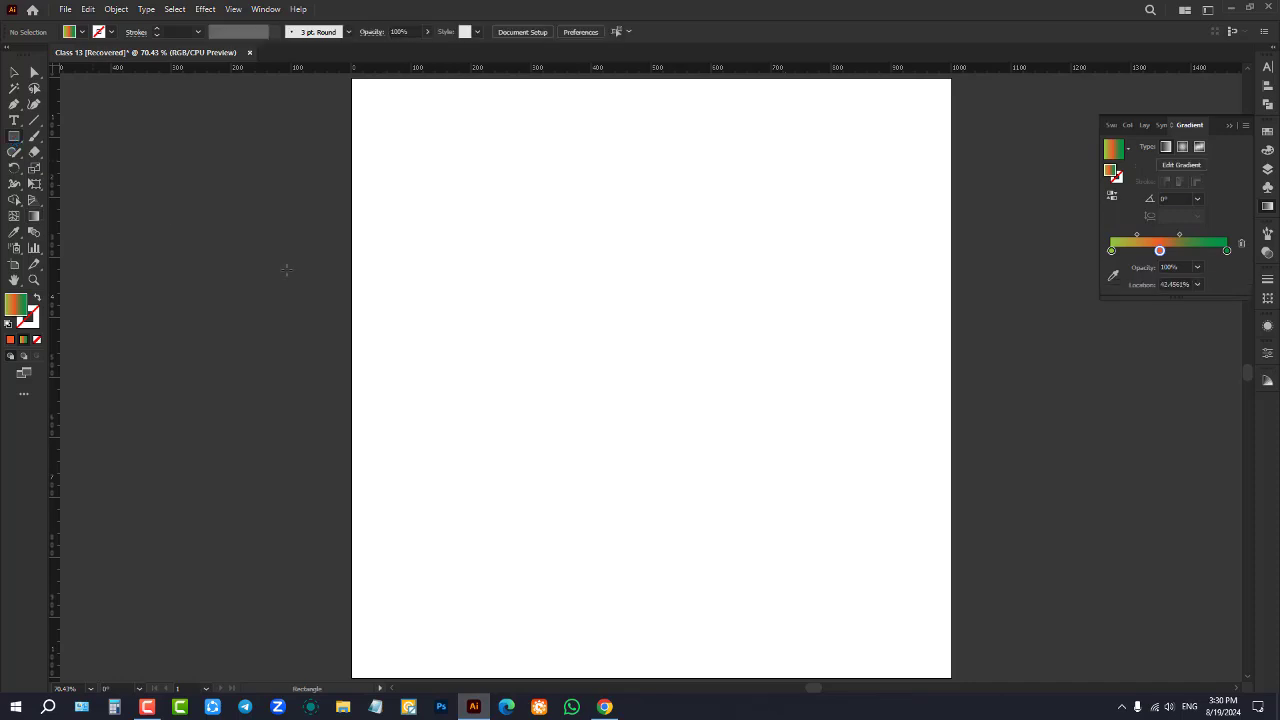
drag(398, 166, 894, 578)
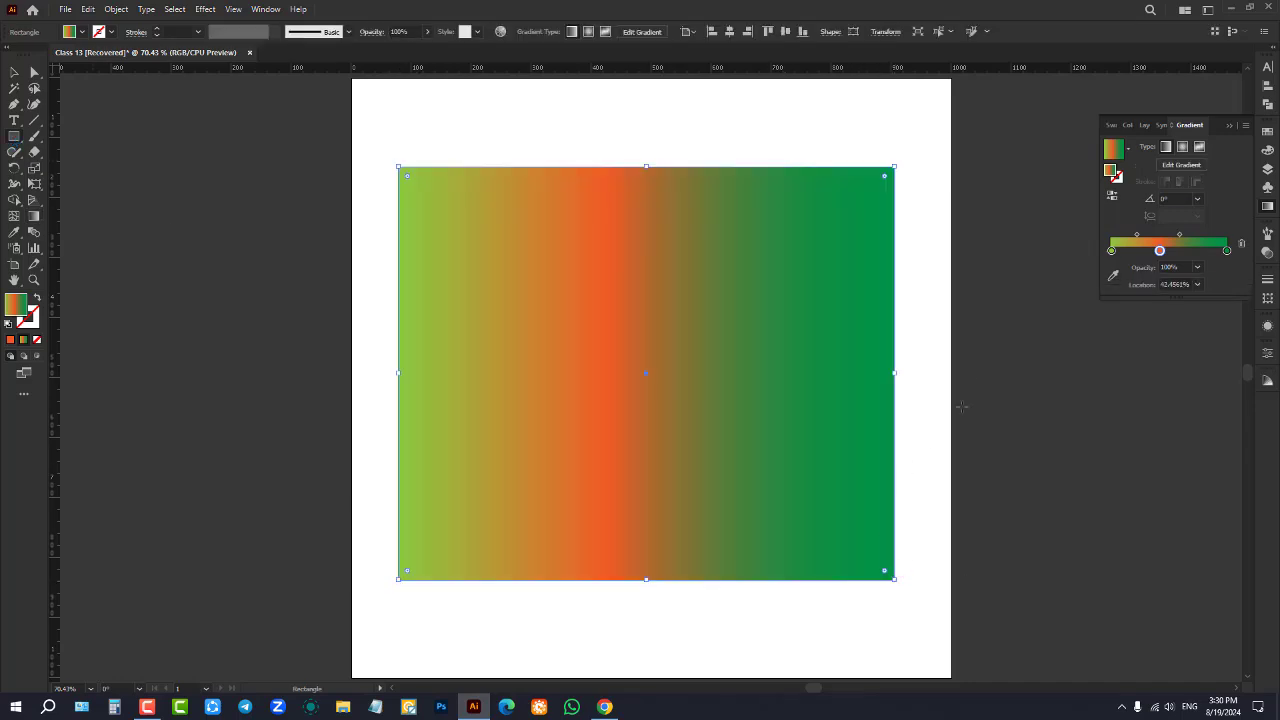
Use the Gradient tool on the rectangle to move the light green stop to about 10.4%
key(ctrl+1)
key(ctrl+minus)
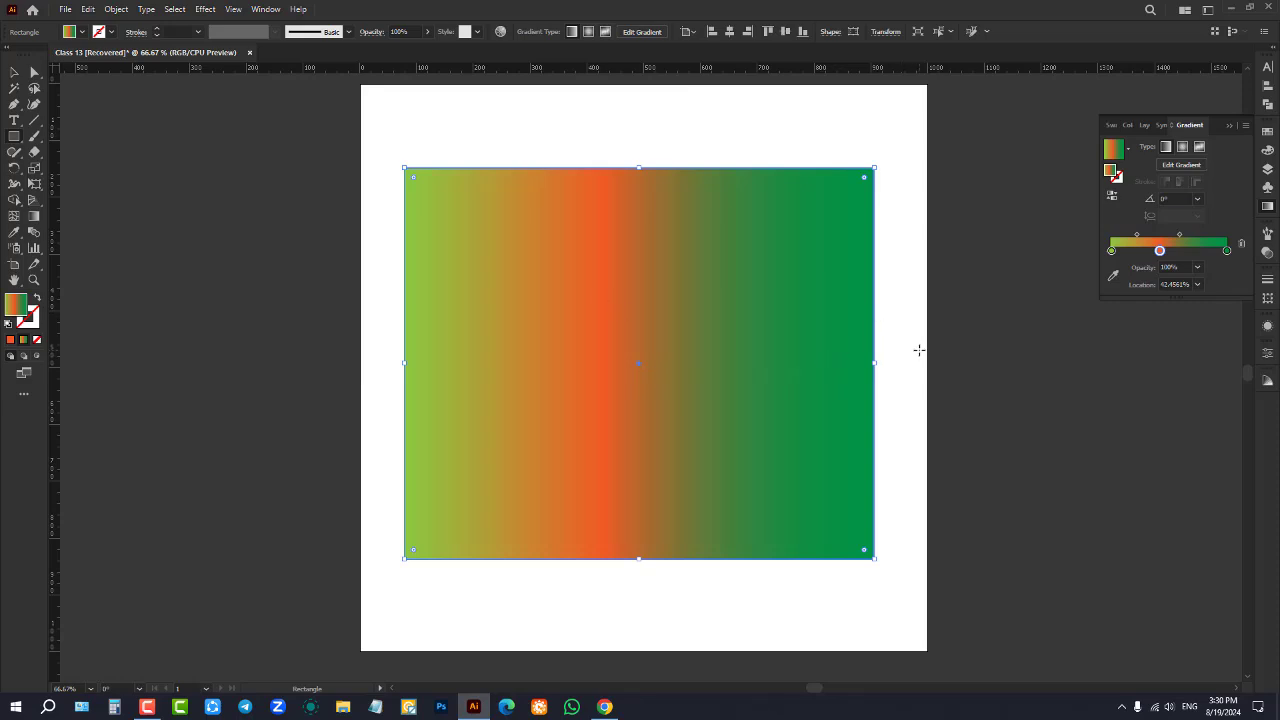
key(g)
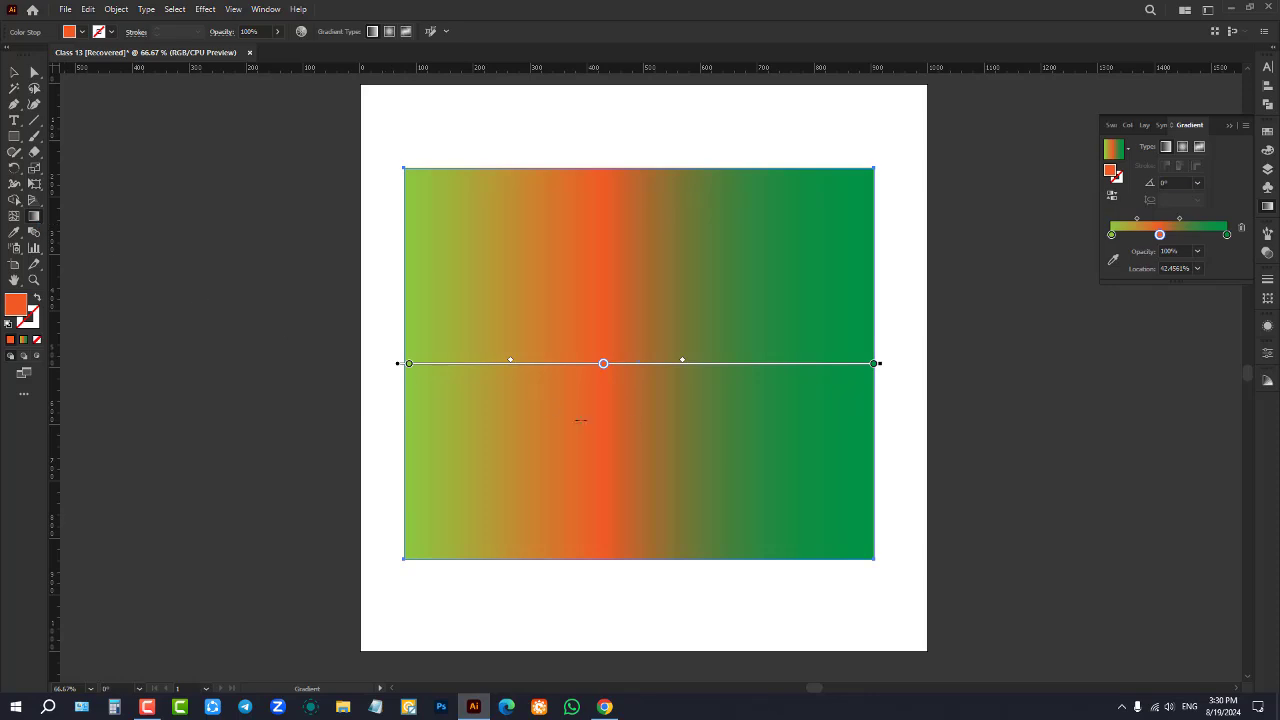
scroll(744, 396, up, 1)
scroll(745, 395, down, 1)
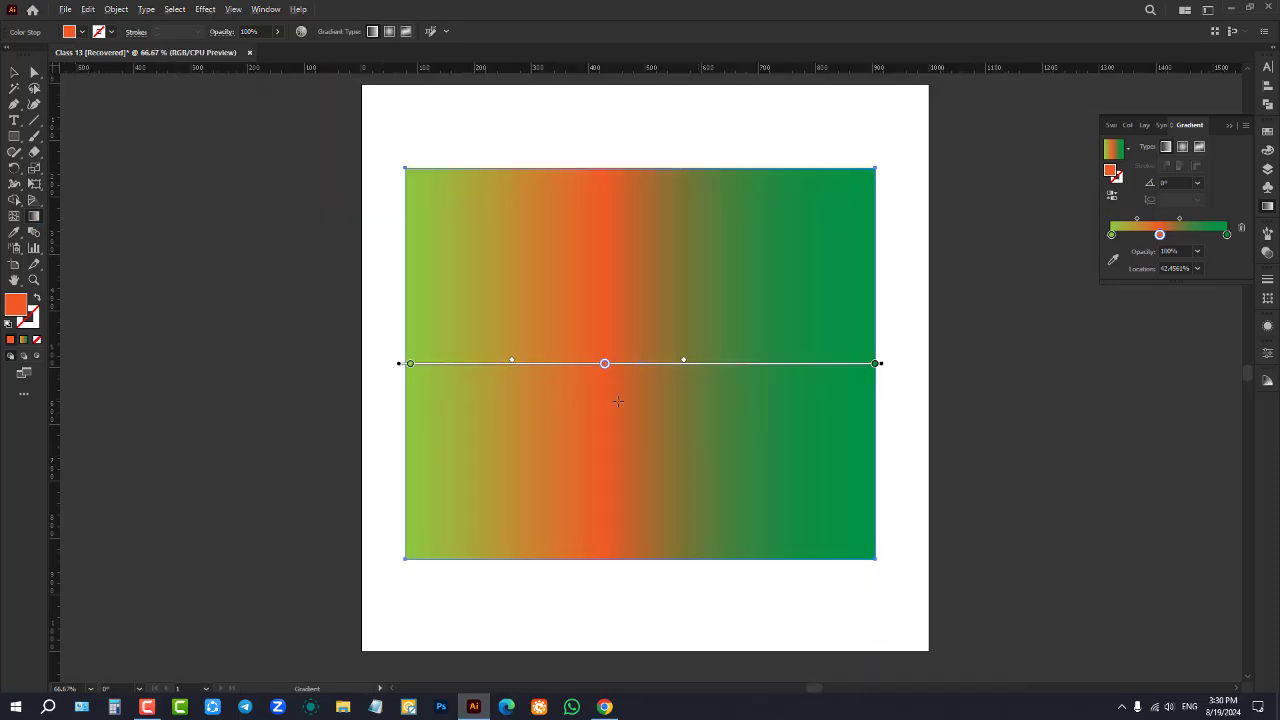
scroll(530, 410, up, 1)
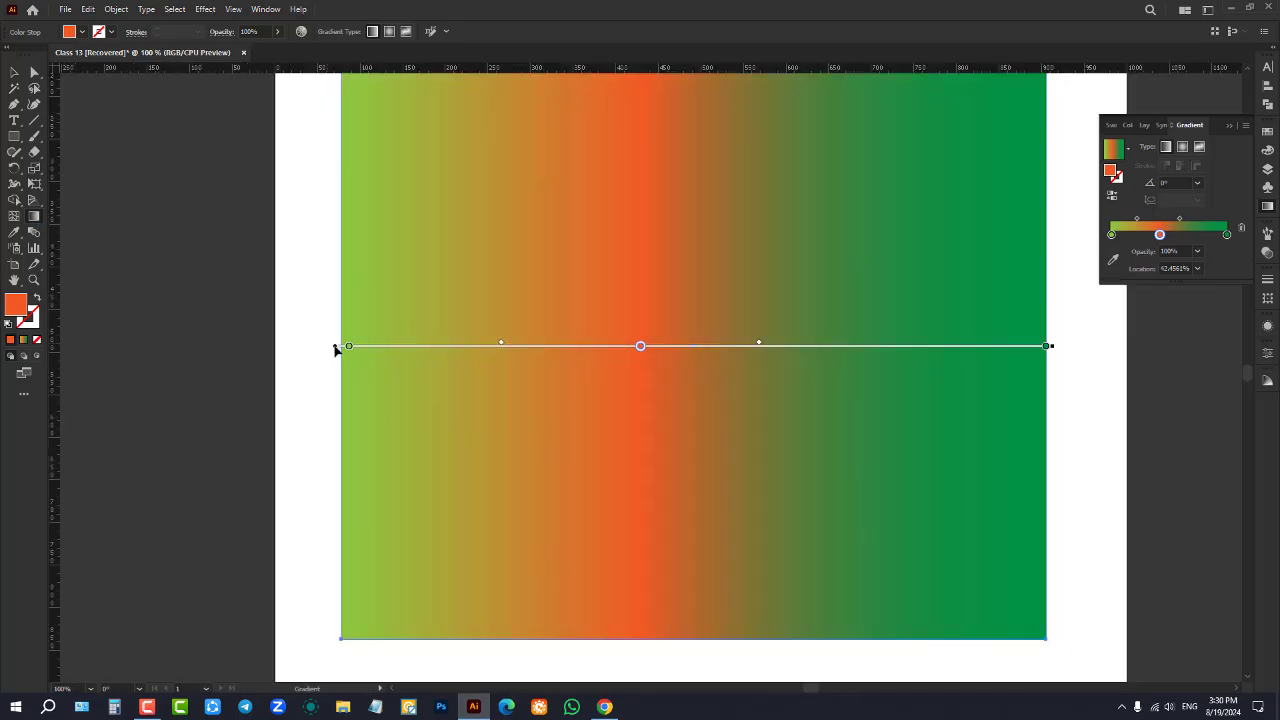
click(341, 347)
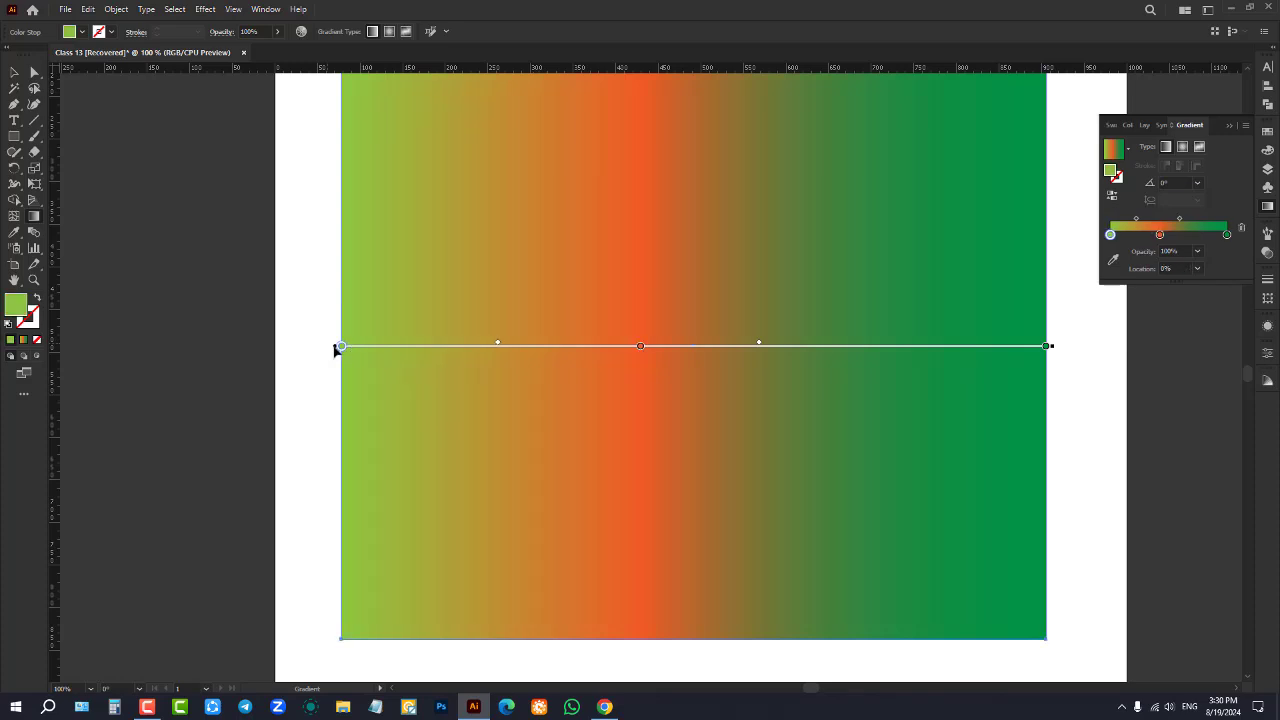
mouse_move(341, 346)
mouse_down()
mouse_move(171, 346)
mouse_move(323, 223)
mouse_move(331, 346)
mouse_move(405, 346)
mouse_up()
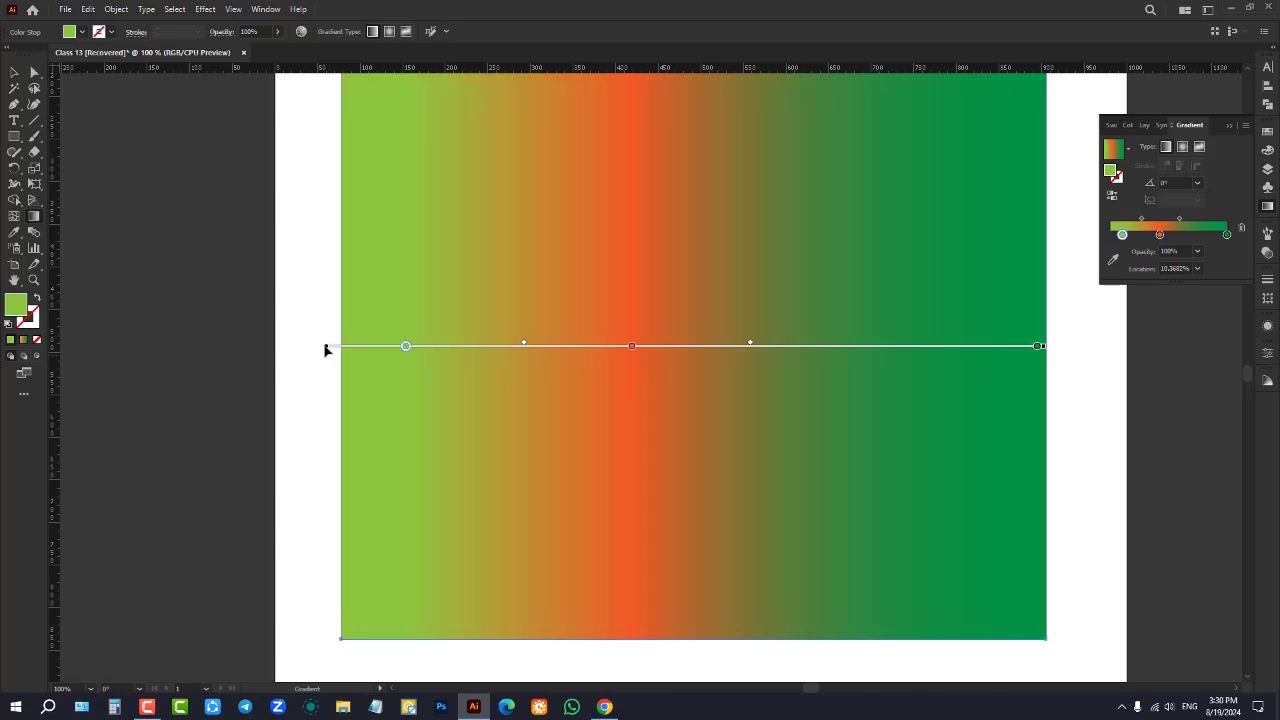
Slide the gradient line out of the rectangle and back, and rotate the gradient to about 45.7°
drag(326, 347, 220, 347)
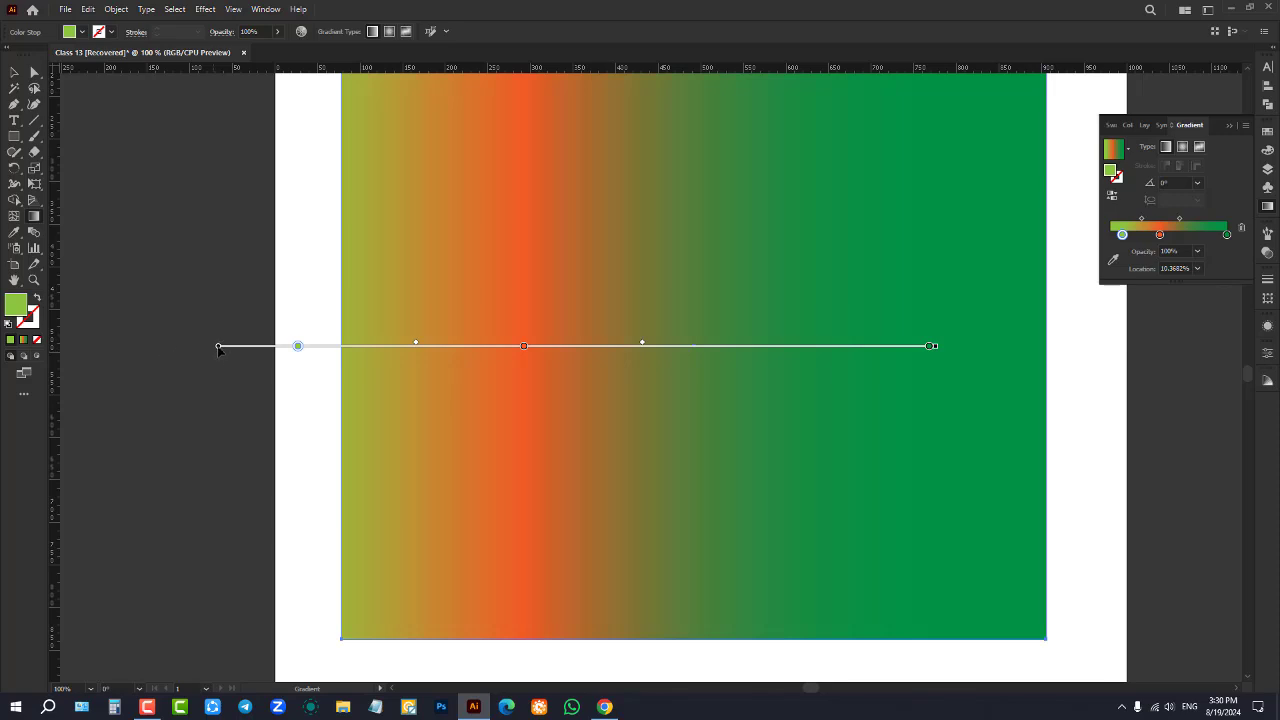
drag(220, 347, 331, 322)
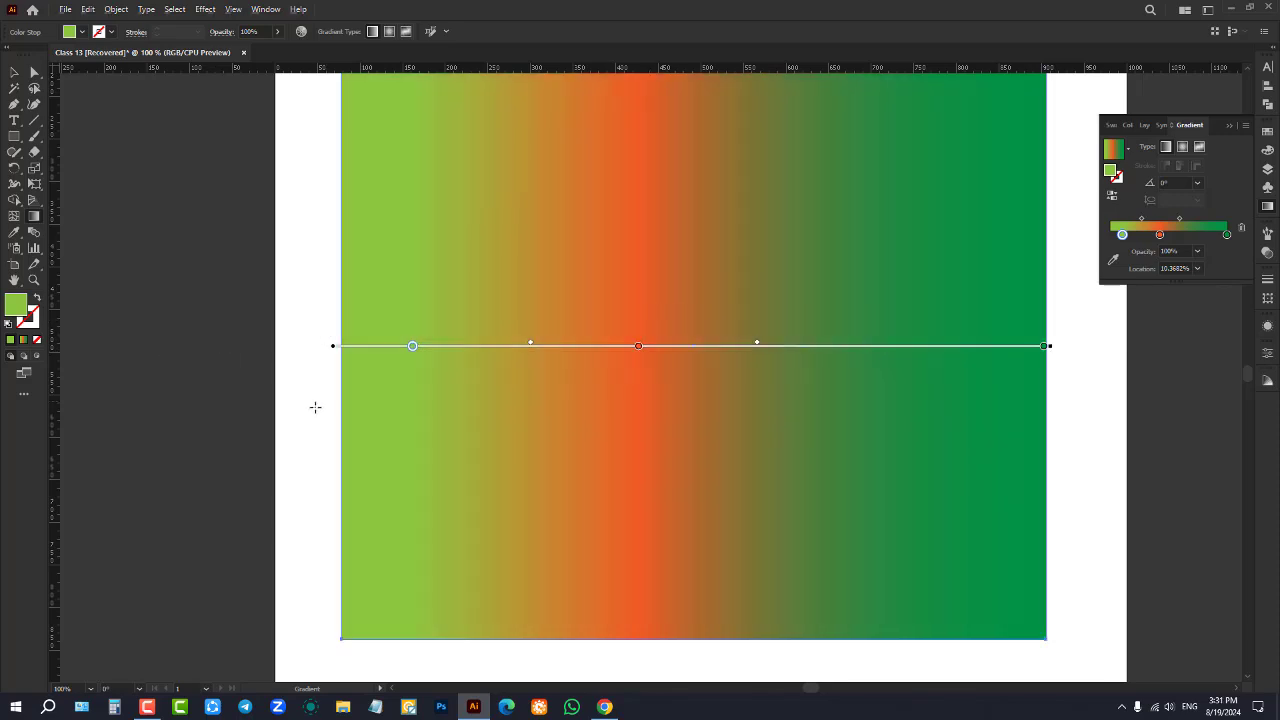
scroll(314, 409, down, 1)
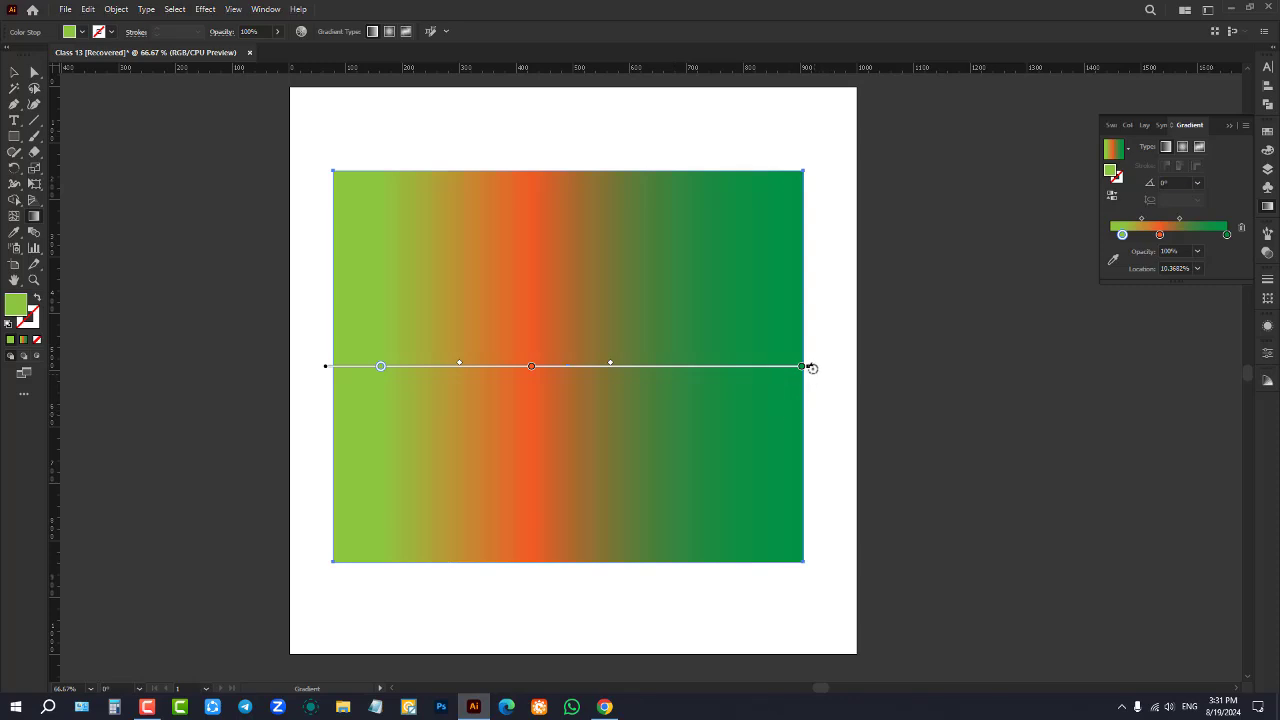
mouse_move(812, 368)
mouse_down()
mouse_move(820, 340)
mouse_move(786, 131)
mouse_up()
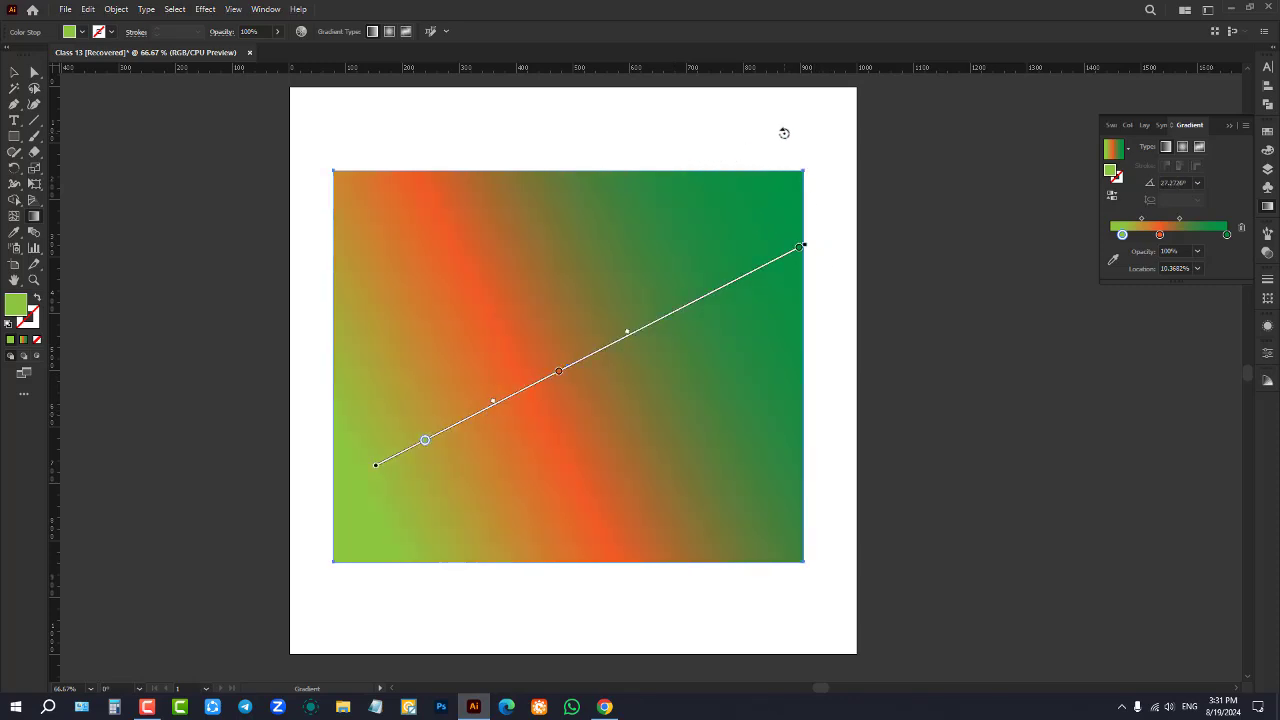
drag(808, 243, 771, 140)
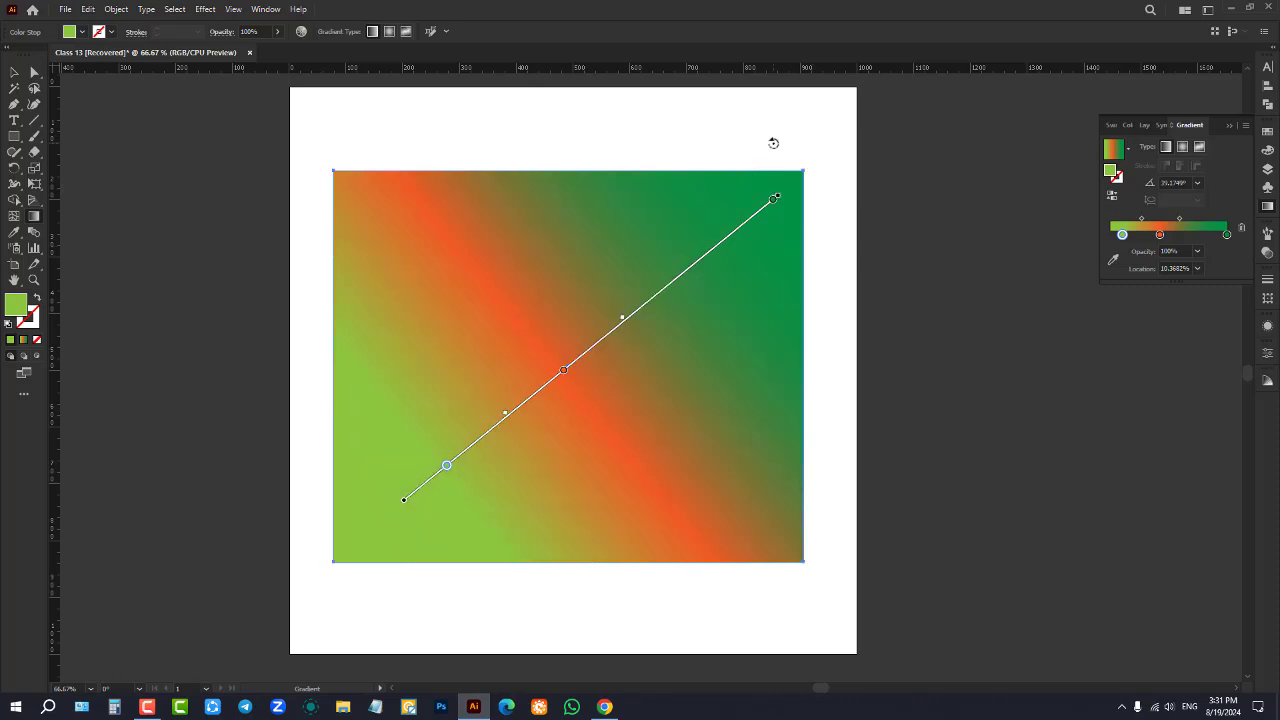
mouse_move(785, 193)
mouse_down()
mouse_move(760, 134)
mouse_move(761, 175)
mouse_move(831, 140)
mouse_move(766, 251)
mouse_move(858, 127)
mouse_up()
Turn the gradient line back to about 0.36°, lengthen it past the artboard, and slide it across the rectangle
key(ctrl+minus)
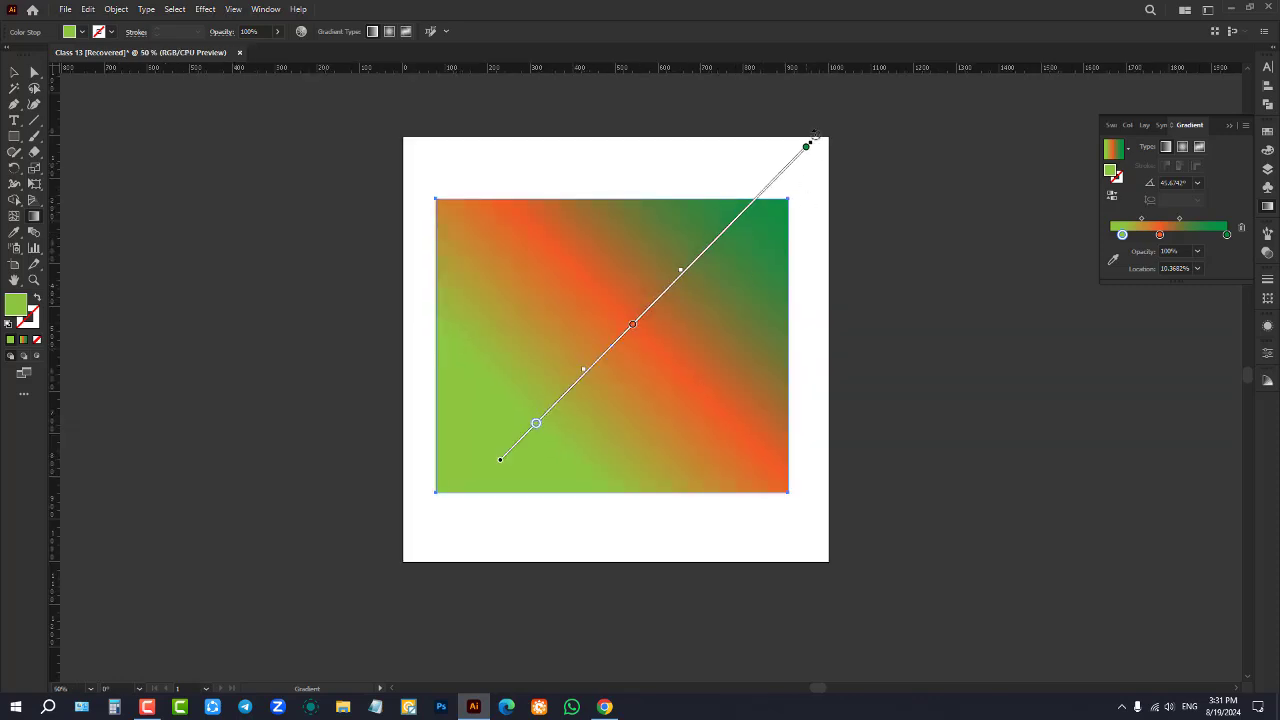
mouse_move(810, 142)
mouse_down()
mouse_move(940, 405)
mouse_move(932, 315)
mouse_move(958, 402)
mouse_up()
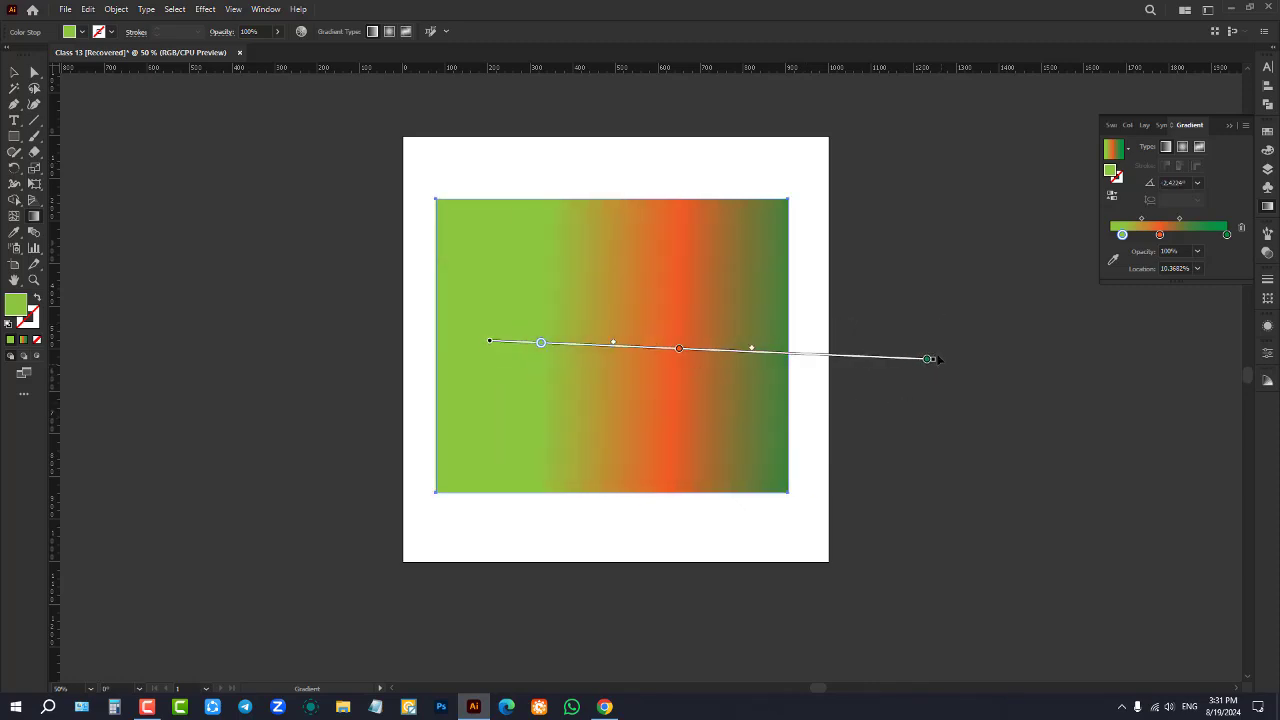
mouse_move(938, 359)
mouse_down()
mouse_move(948, 340)
mouse_move(943, 351)
mouse_move(1071, 364)
mouse_up()
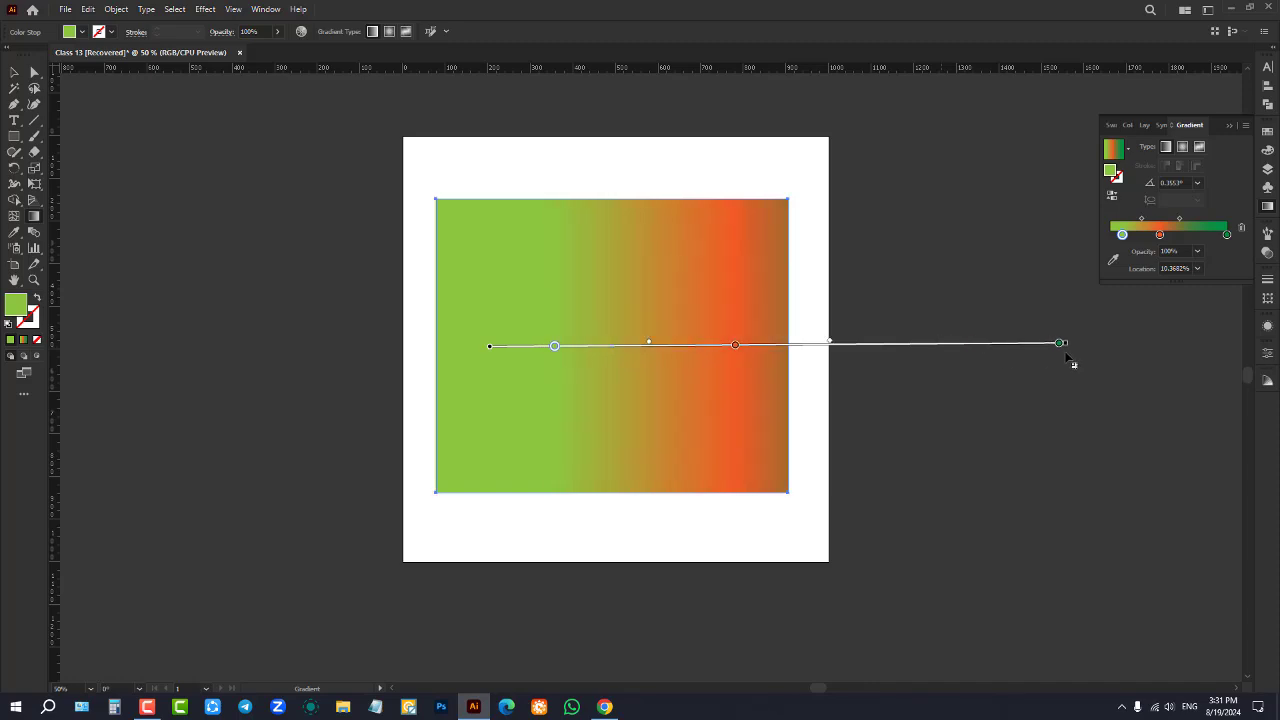
drag(873, 350, 720, 352)
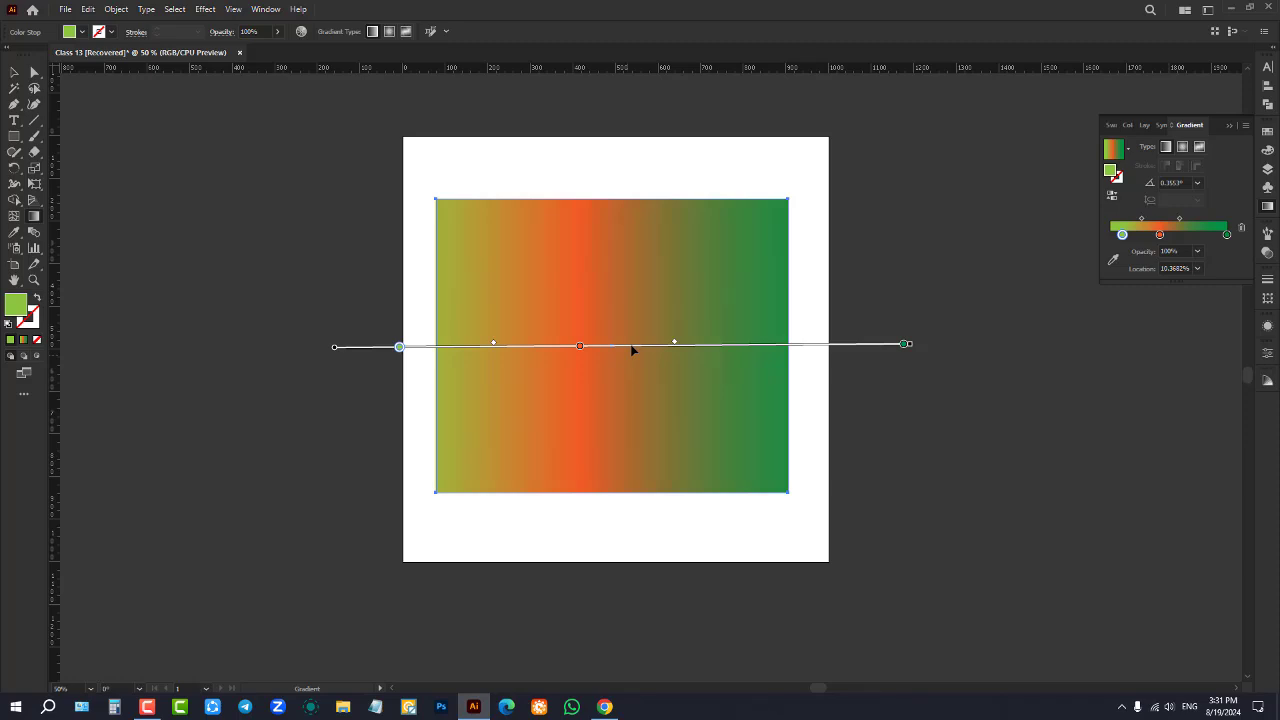
drag(632, 349, 745, 345)
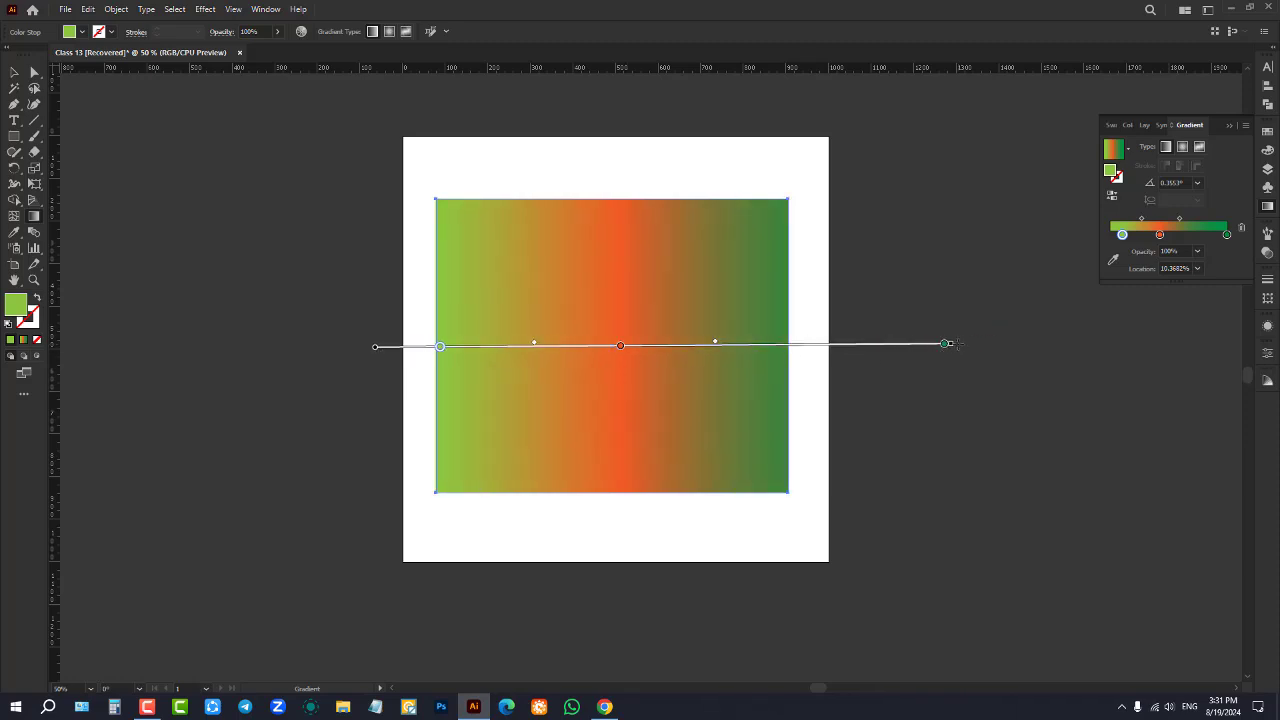
Readjust the gradient line's length and position over the rectangle, and tilt it to about 21.8°
drag(947, 341, 794, 345)
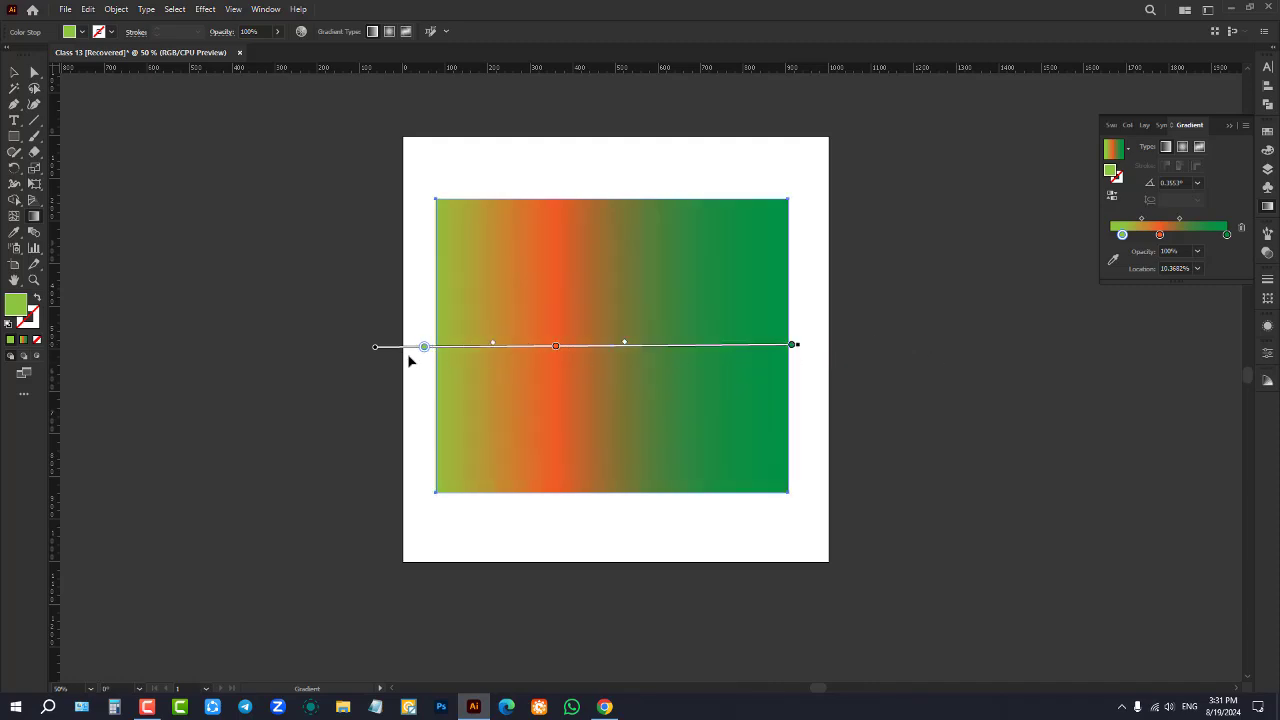
mouse_move(375, 348)
mouse_down()
mouse_move(309, 351)
mouse_move(431, 303)
mouse_move(433, 350)
mouse_up()
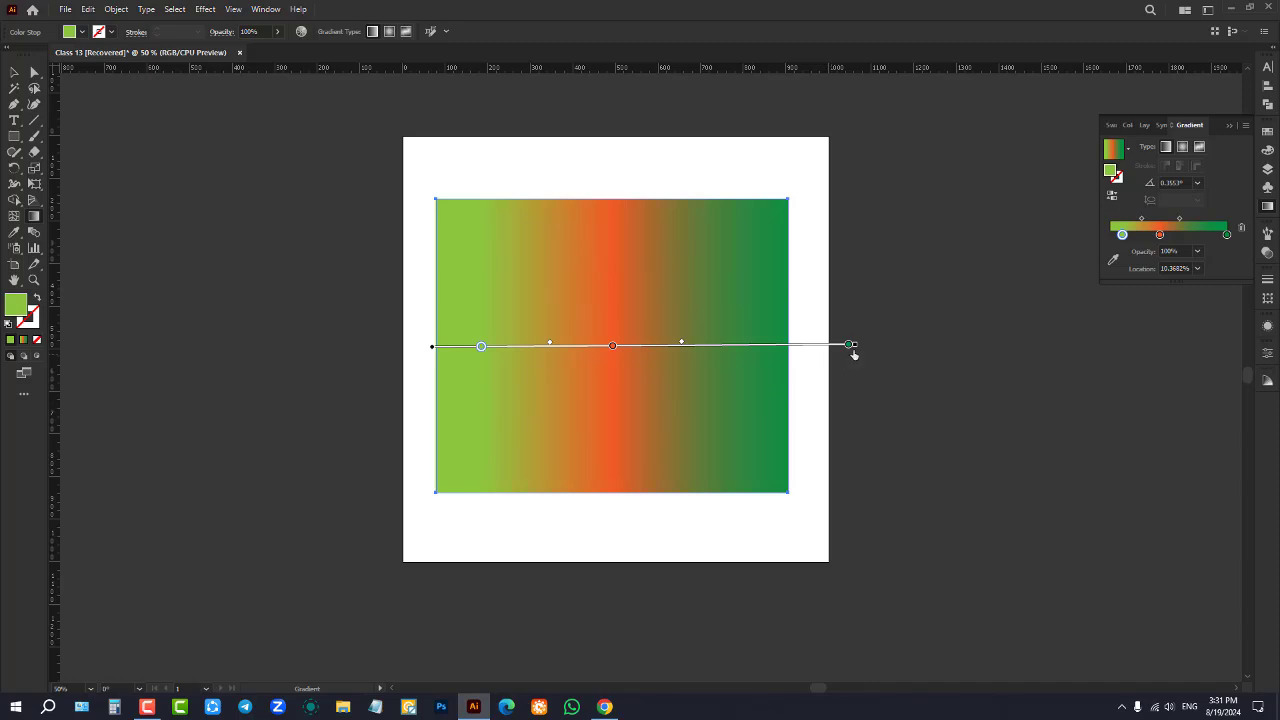
drag(858, 344, 854, 181)
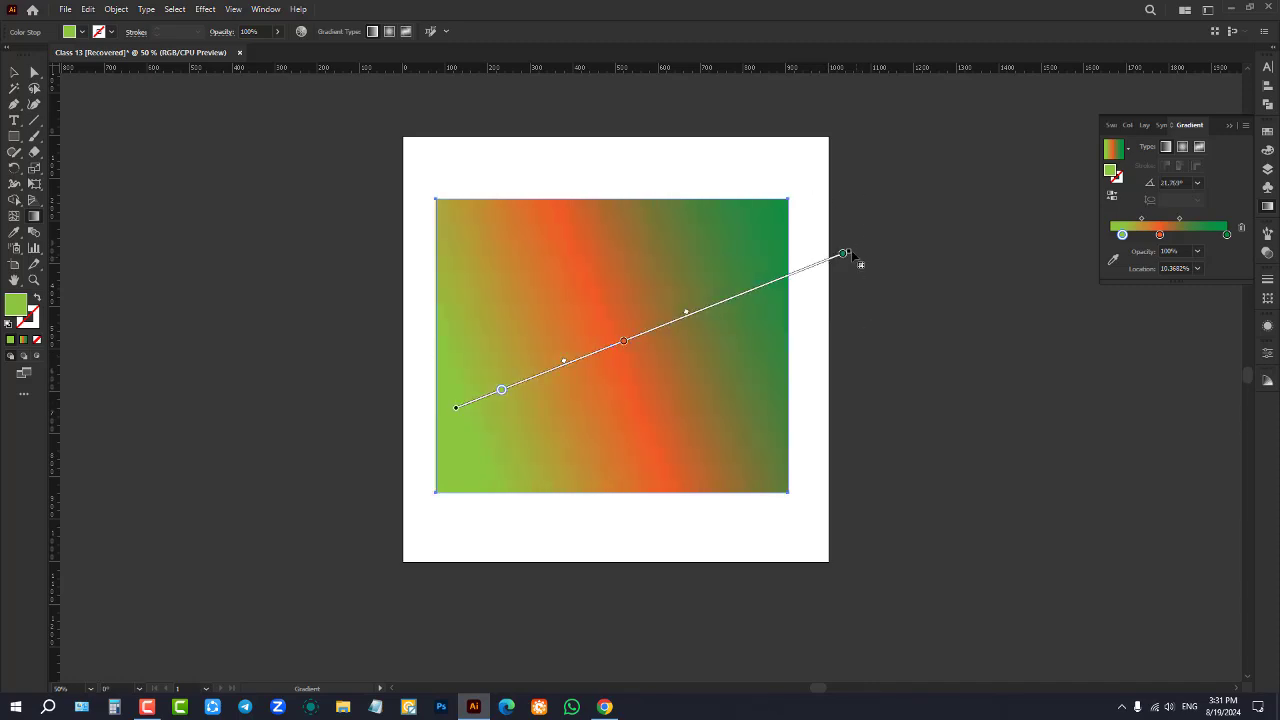
mouse_move(843, 254)
mouse_down()
mouse_move(1017, 171)
mouse_move(893, 232)
mouse_up()
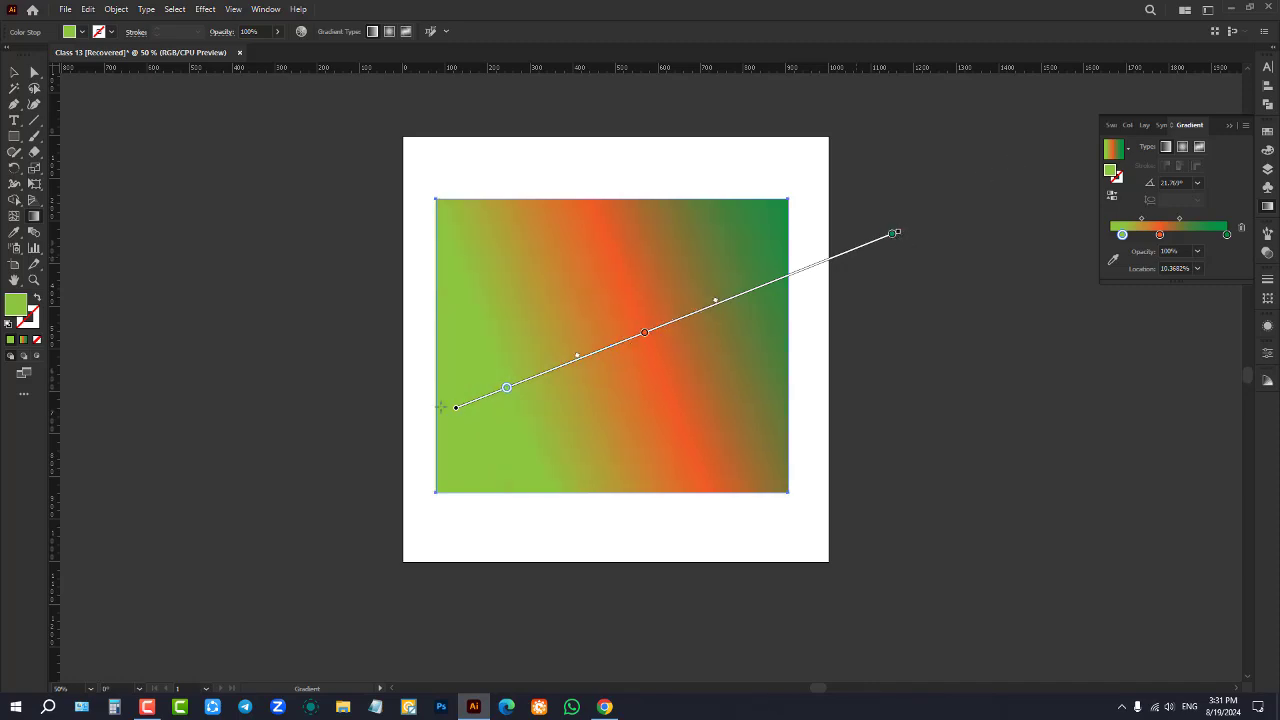
Remove the dark green stop from the rectangle's gradient and deselect the rectangle
click(893, 234)
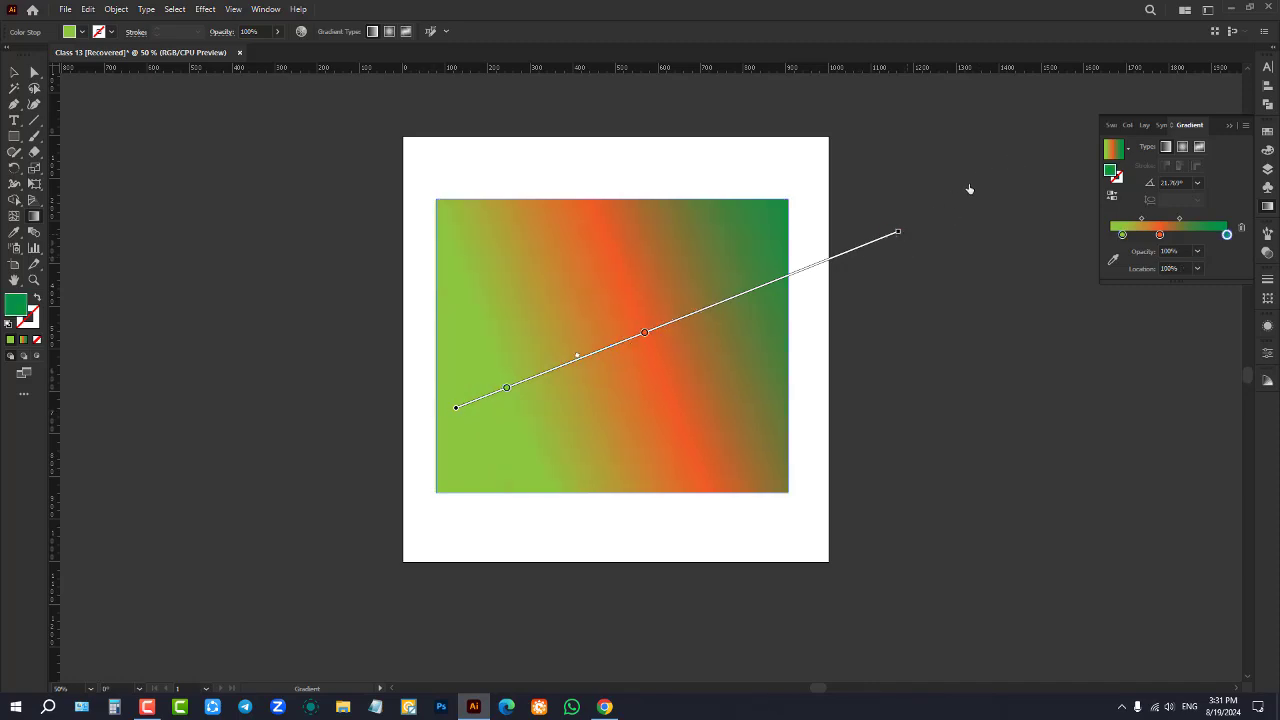
key(Delete)
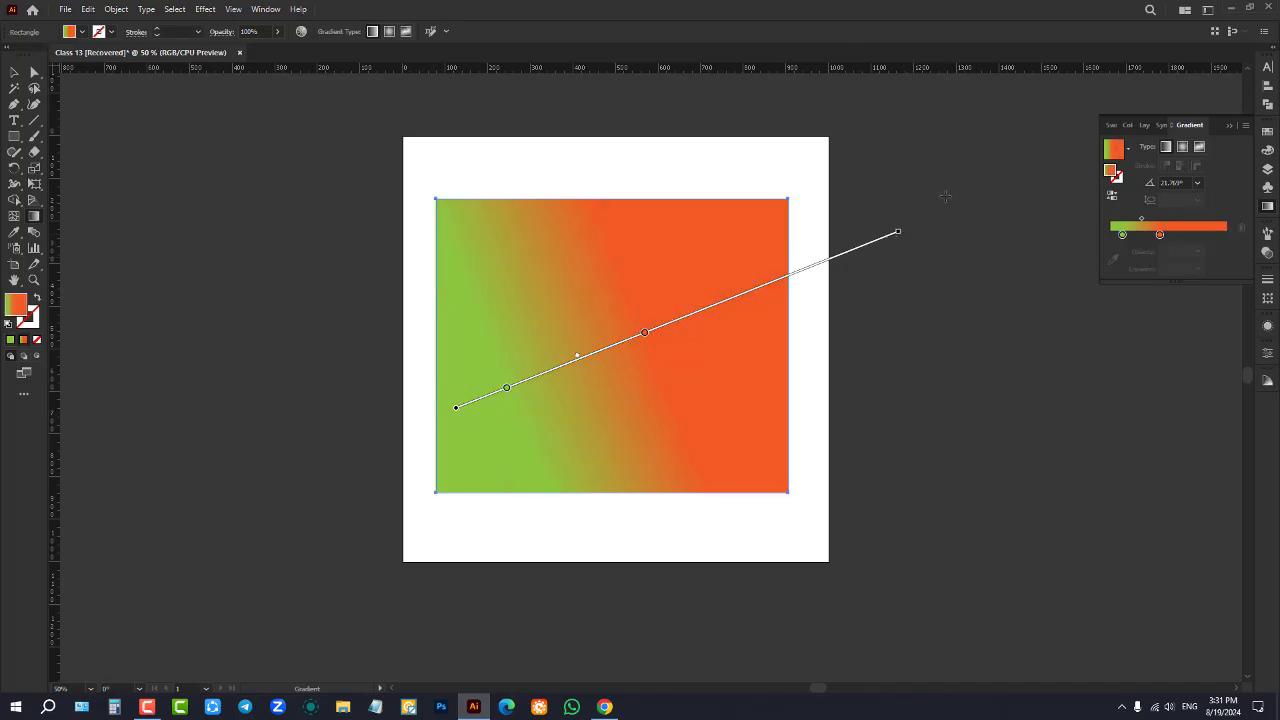
click(16, 71)
click(327, 261)
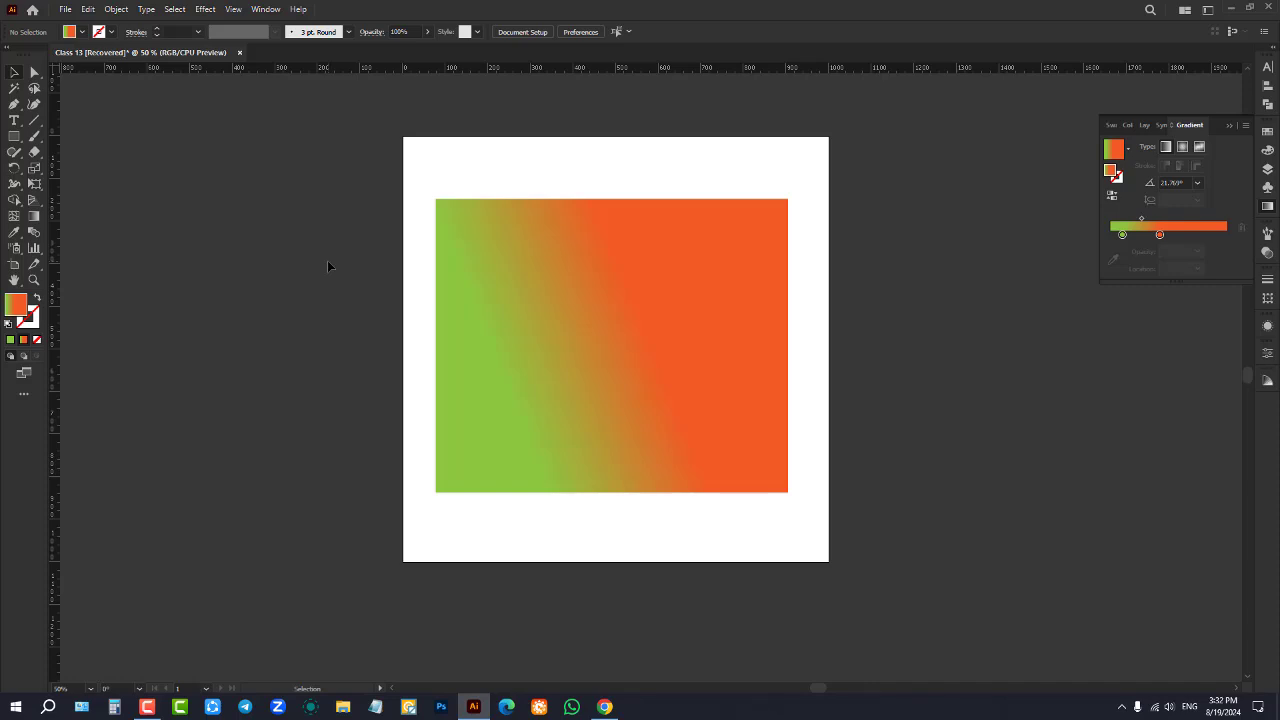
Reverse the rectangle's green and orange gradient back and forth several times, and deselect the rectangle
click(628, 447)
click(1112, 202)
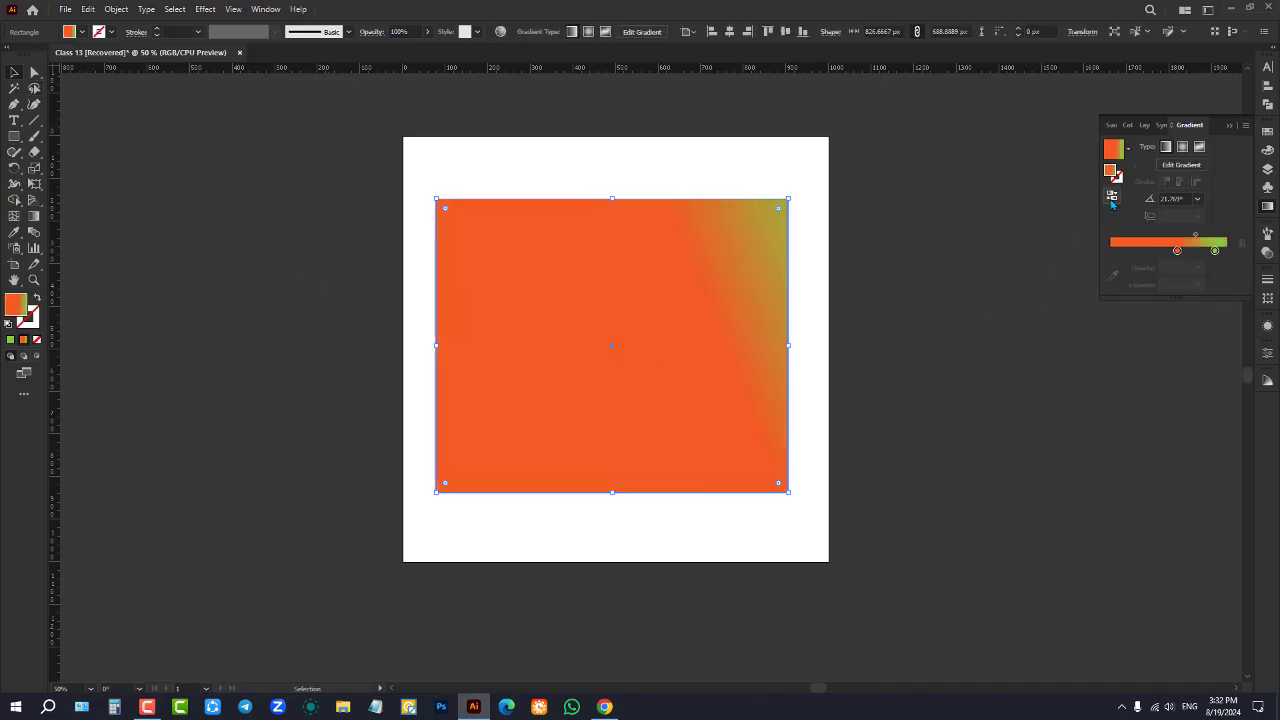
click(1112, 202)
click(1112, 202)
click(1112, 202)
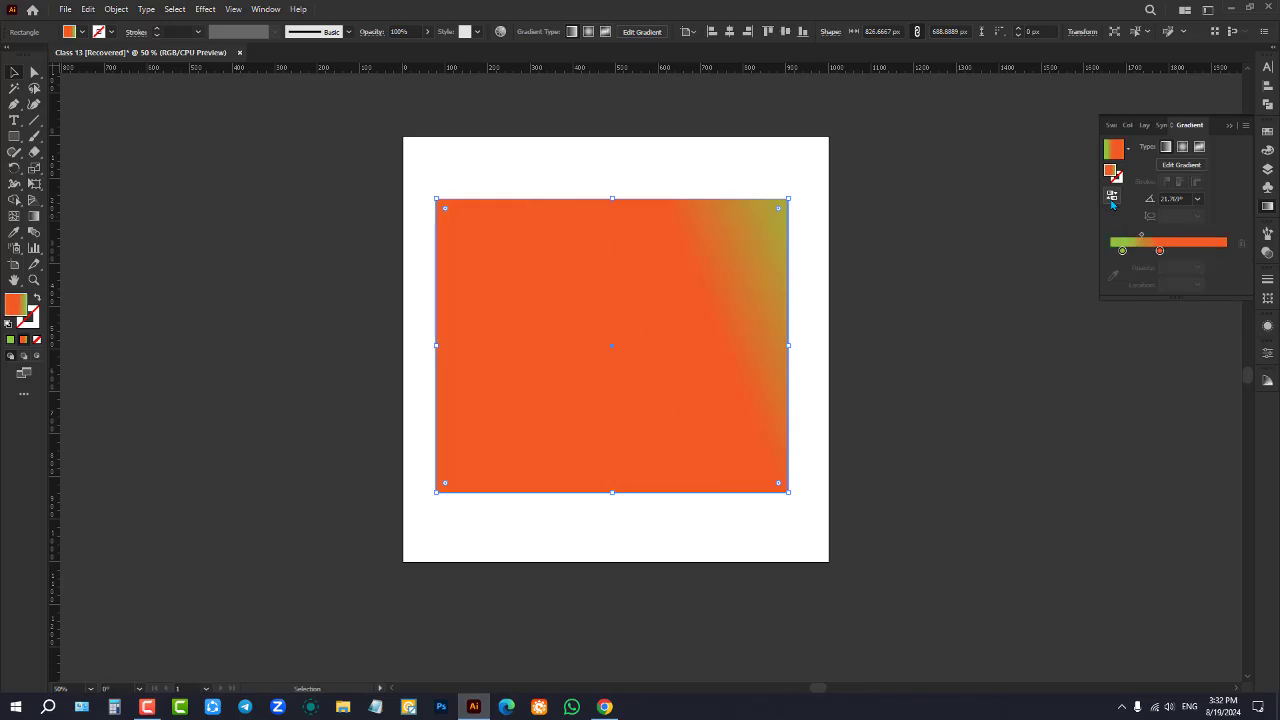
click(1112, 202)
click(1112, 202)
click(1112, 202)
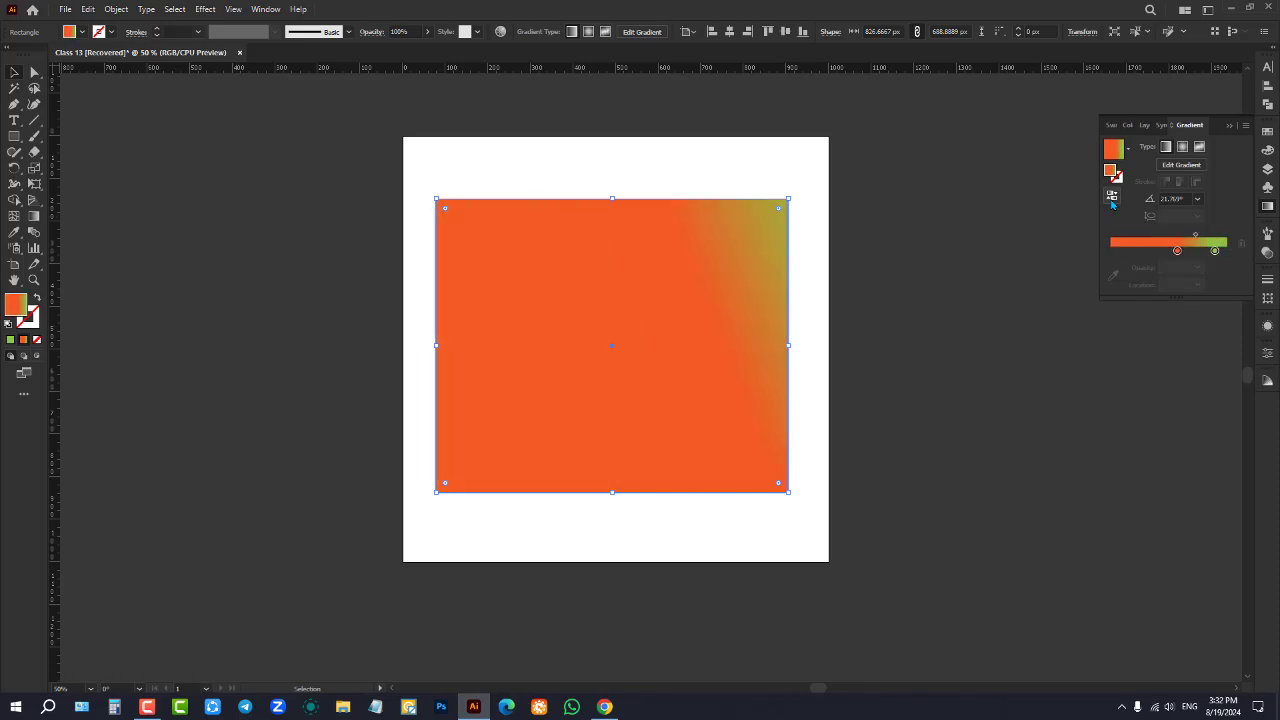
click(1112, 202)
click(824, 236)
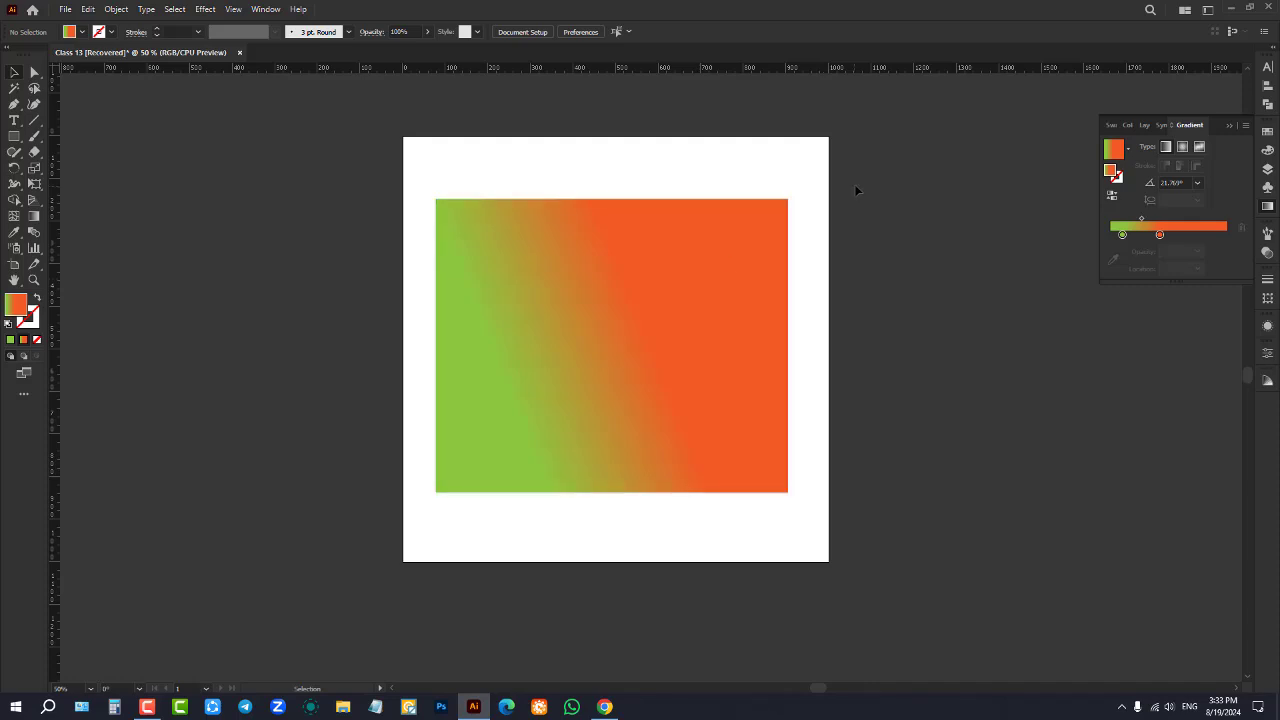
Delete the gradient rectangle and draw a square about 714 px wide in its place on the artboard
drag(722, 136, 825, 243)
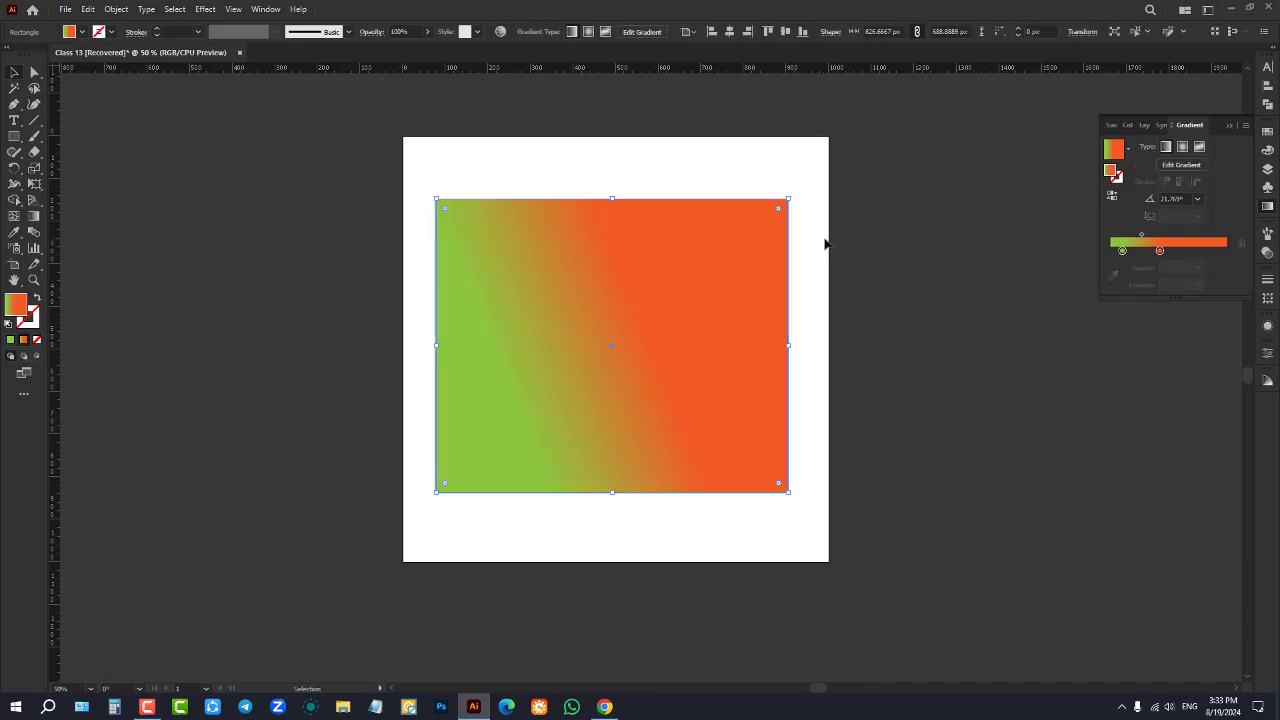
key(Delete)
drag(458, 214, 764, 350)
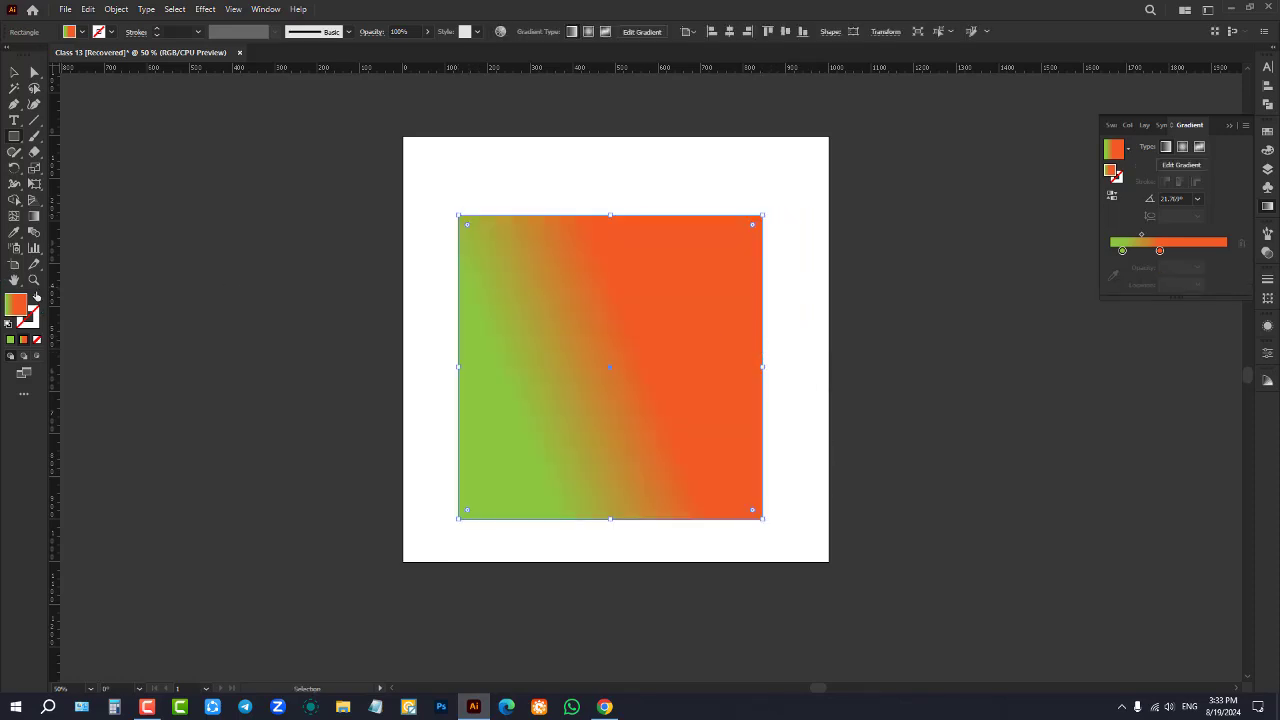
Fill the square with solid green, and reapply the green and orange gradient fill with the Gradient tool active
click(10, 339)
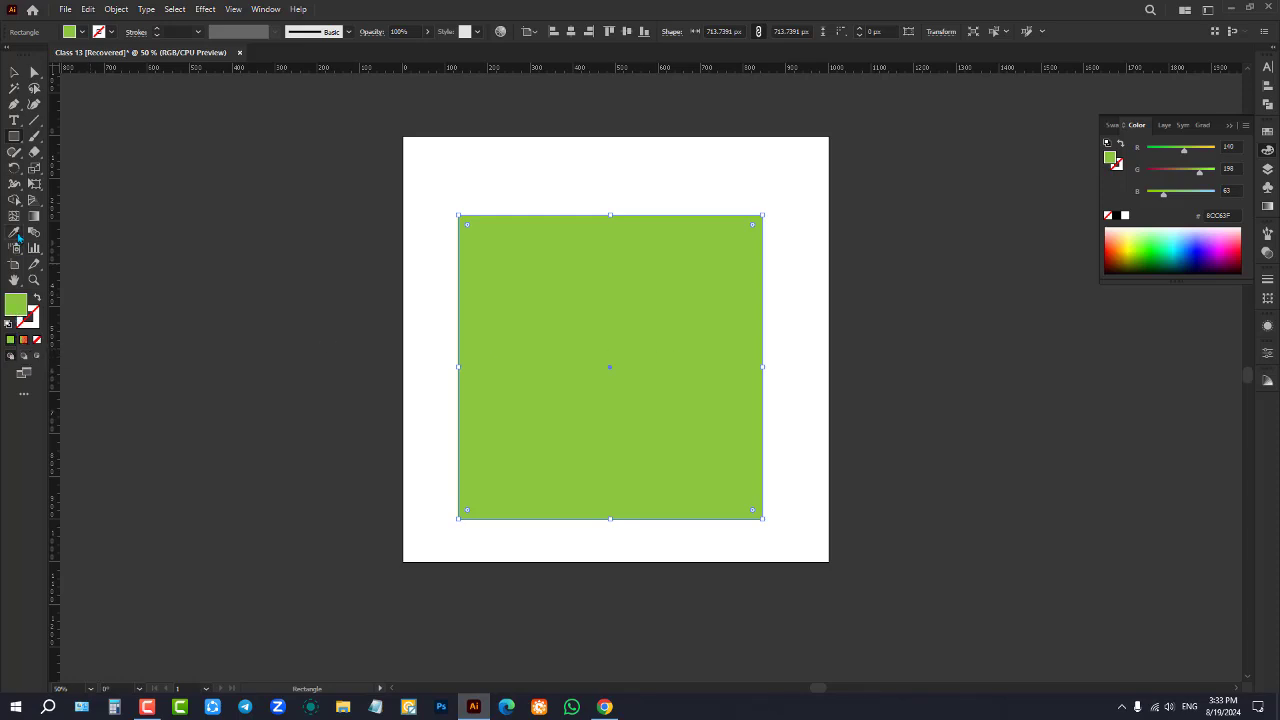
click(32, 219)
click(612, 336)
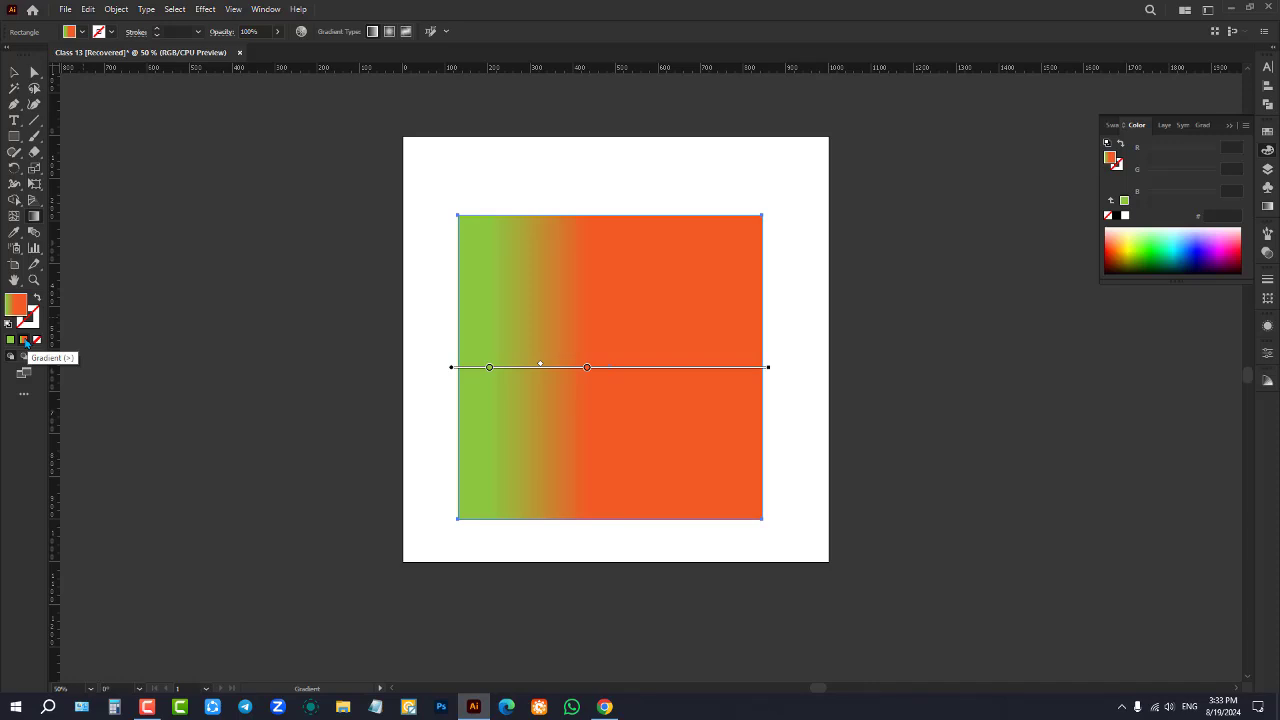
Move the orange gradient stop farther from the green one and extend the gradient's end past the square's edge
drag(587, 368, 684, 387)
scroll(725, 365, up, 1)
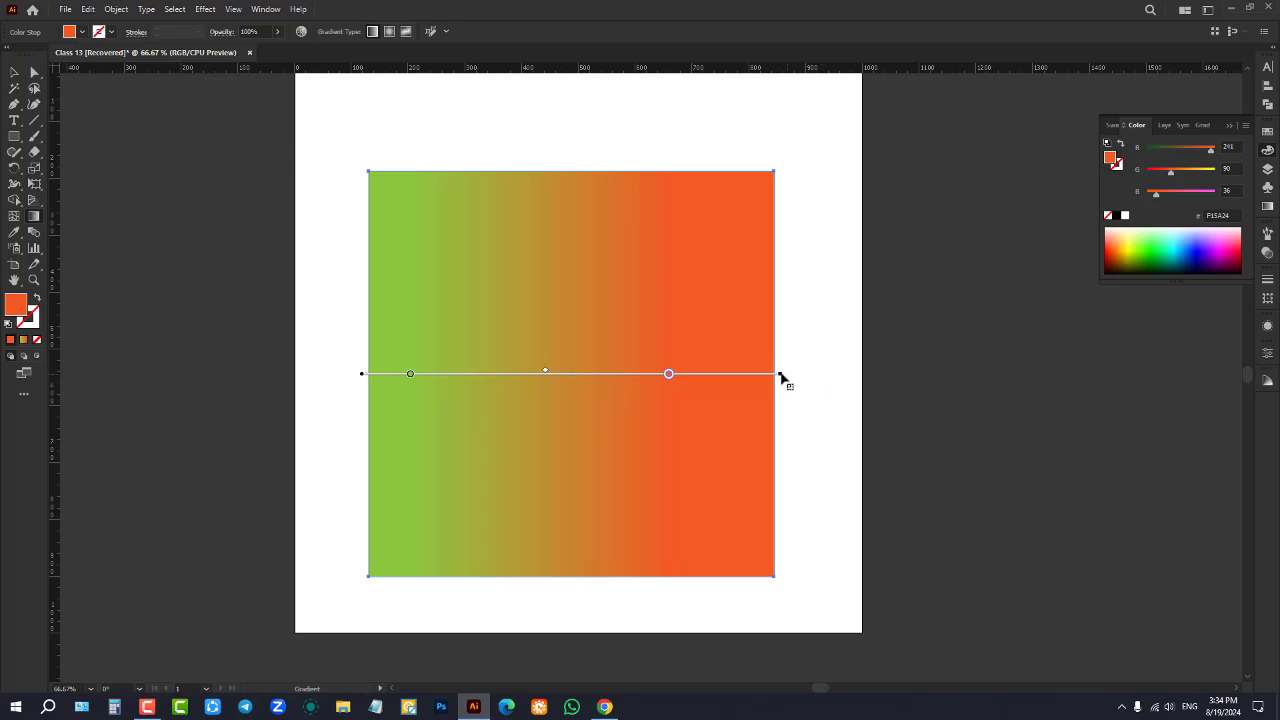
drag(780, 373, 872, 373)
Recolor the orange gradient stop blue and add an intermediate stop between green and blue at about 35%
double_click(738, 373)
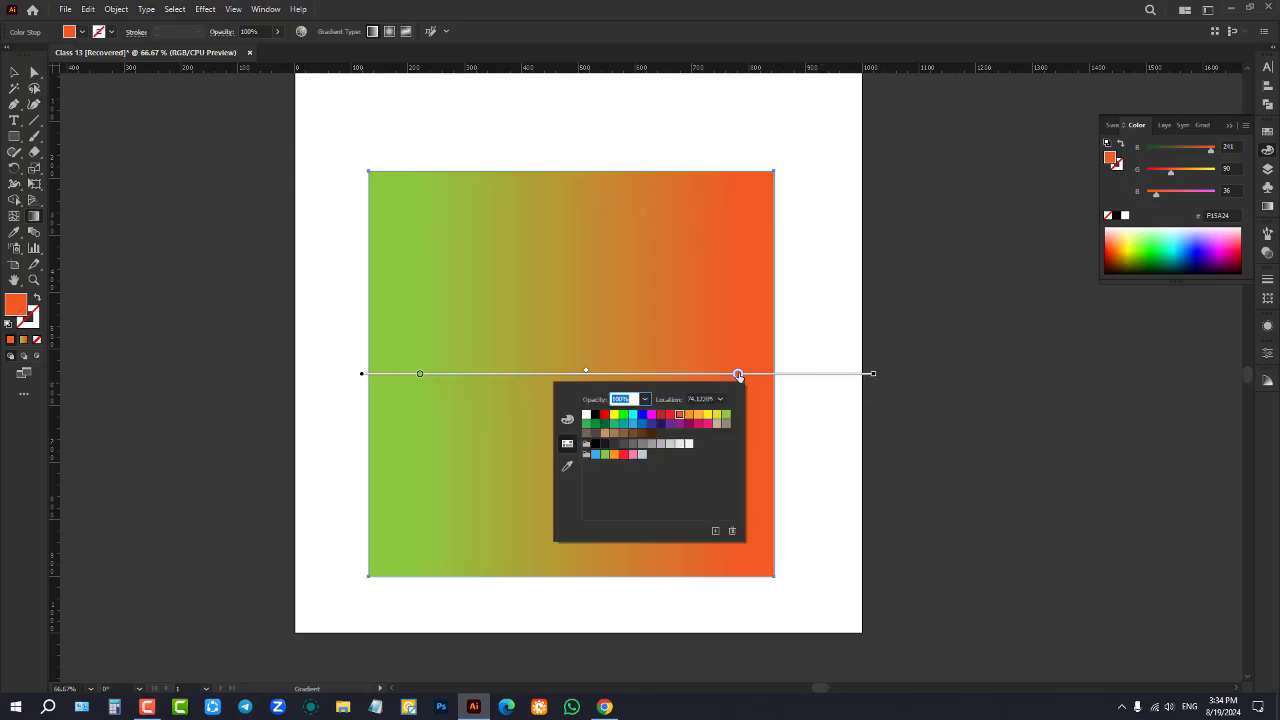
click(642, 424)
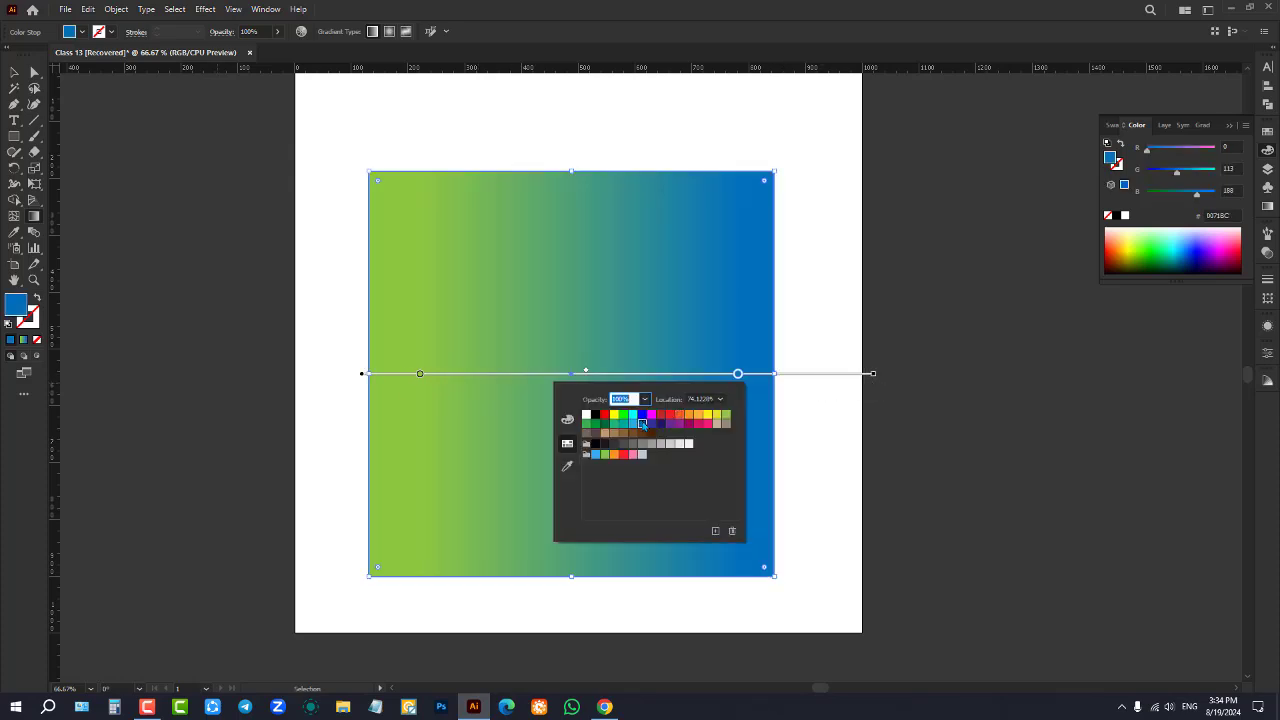
click(526, 380)
click(543, 376)
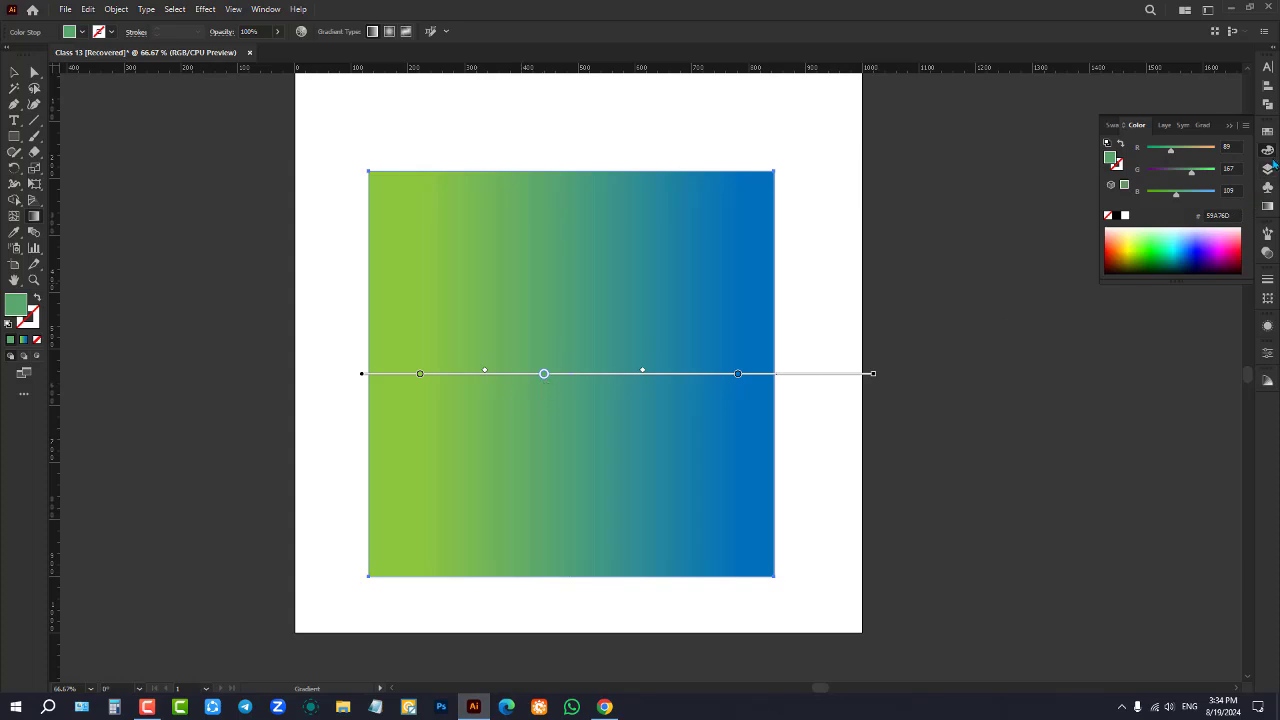
Show the full gradient settings and move the light green starting stop to location 0%
click(1268, 207)
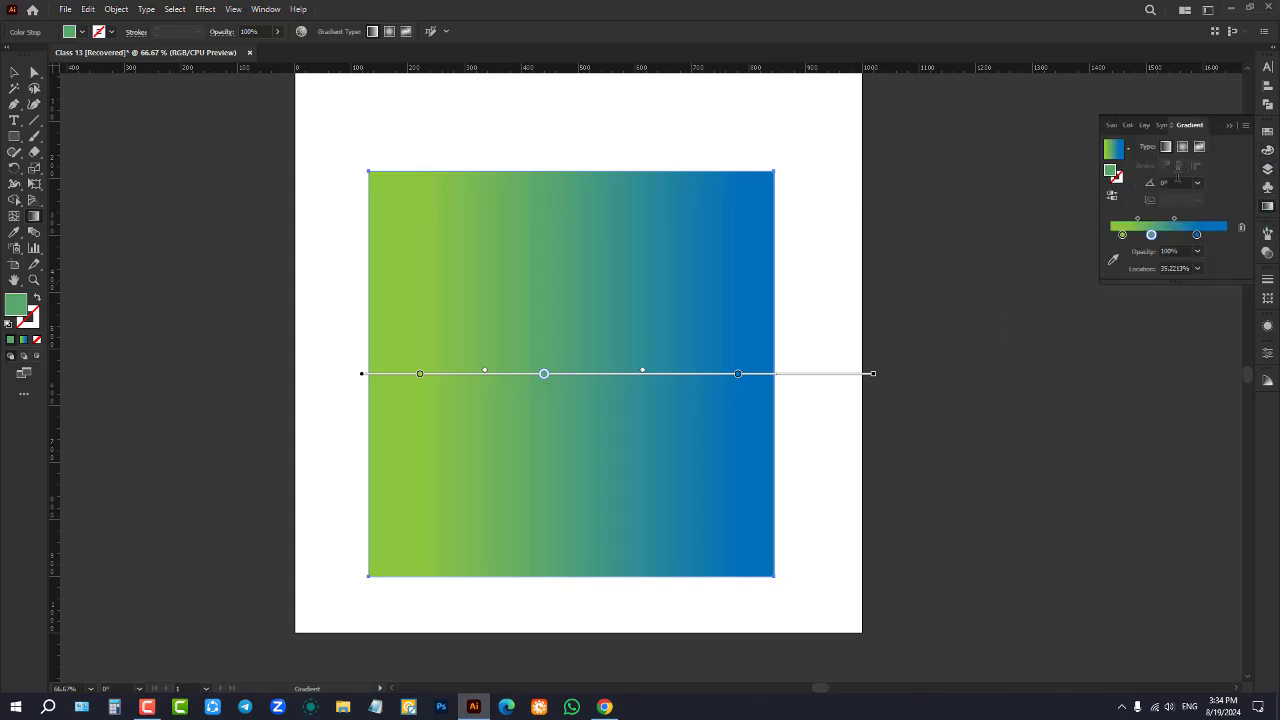
key(v)
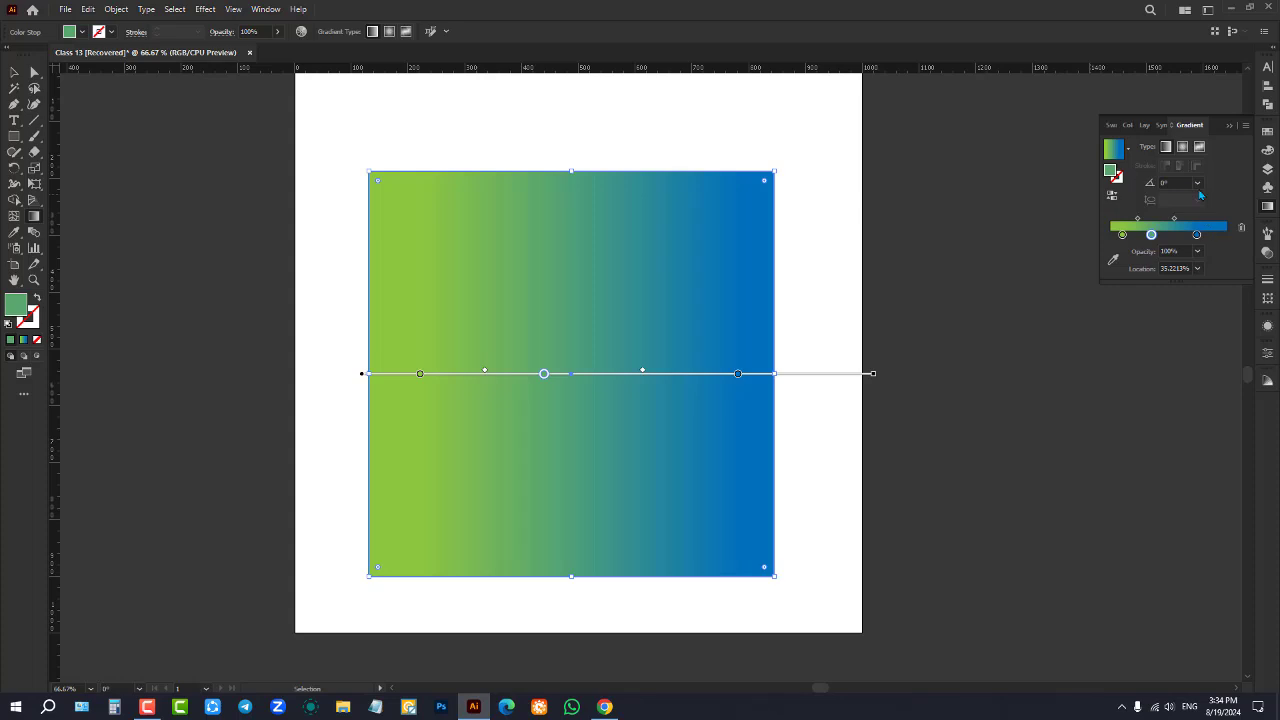
click(1122, 234)
drag(1122, 234, 1110, 234)
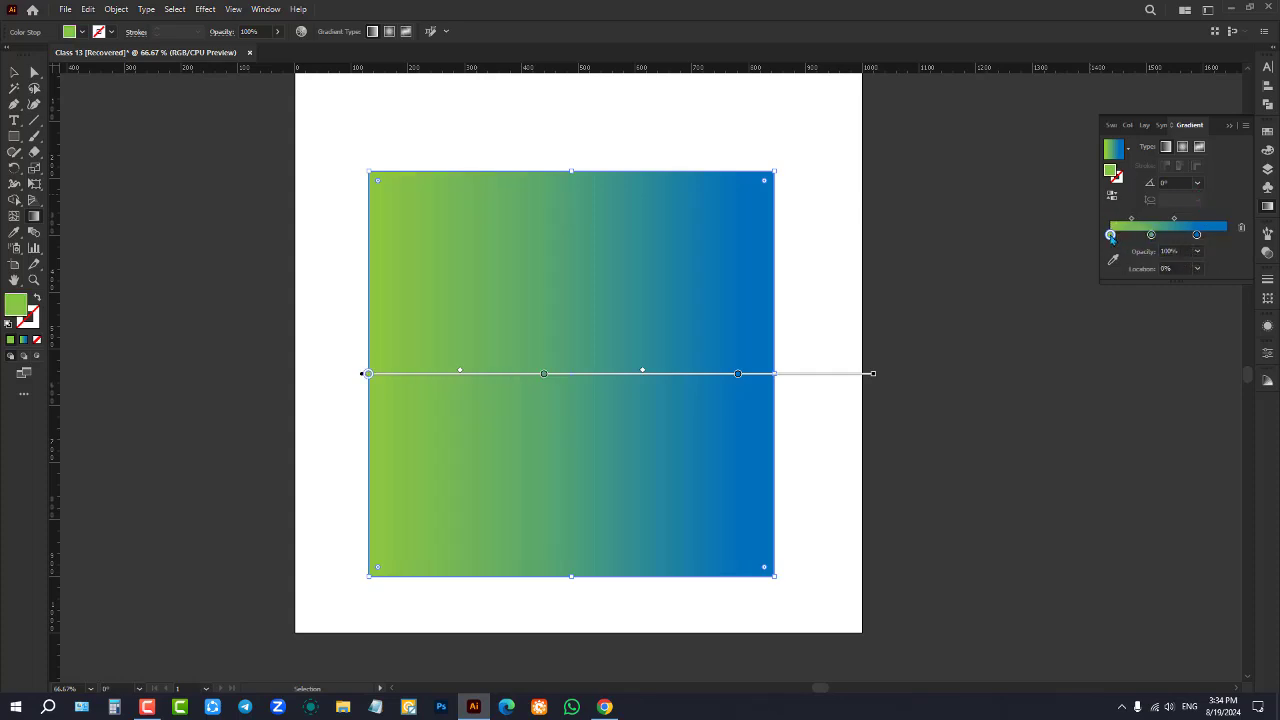
Try black and yellow on the starting gradient stop, and settle on dark red for it
double_click(1110, 234)
click(1082, 280)
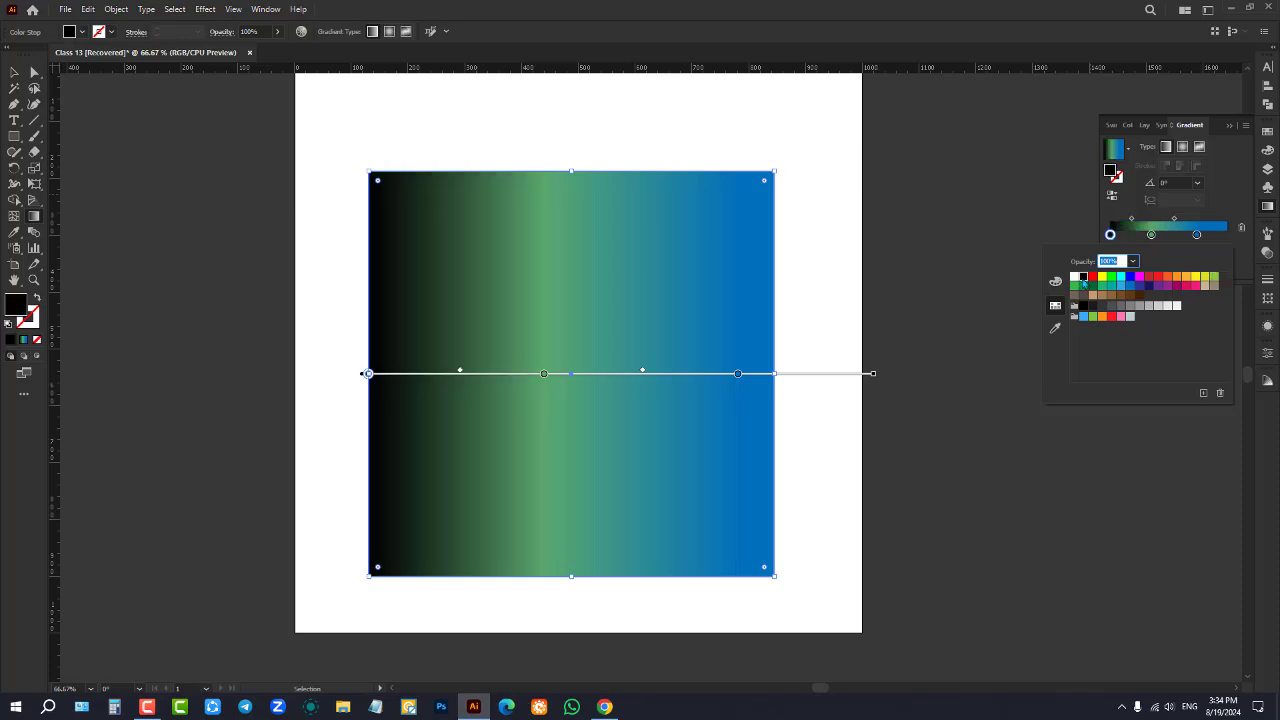
click(1103, 279)
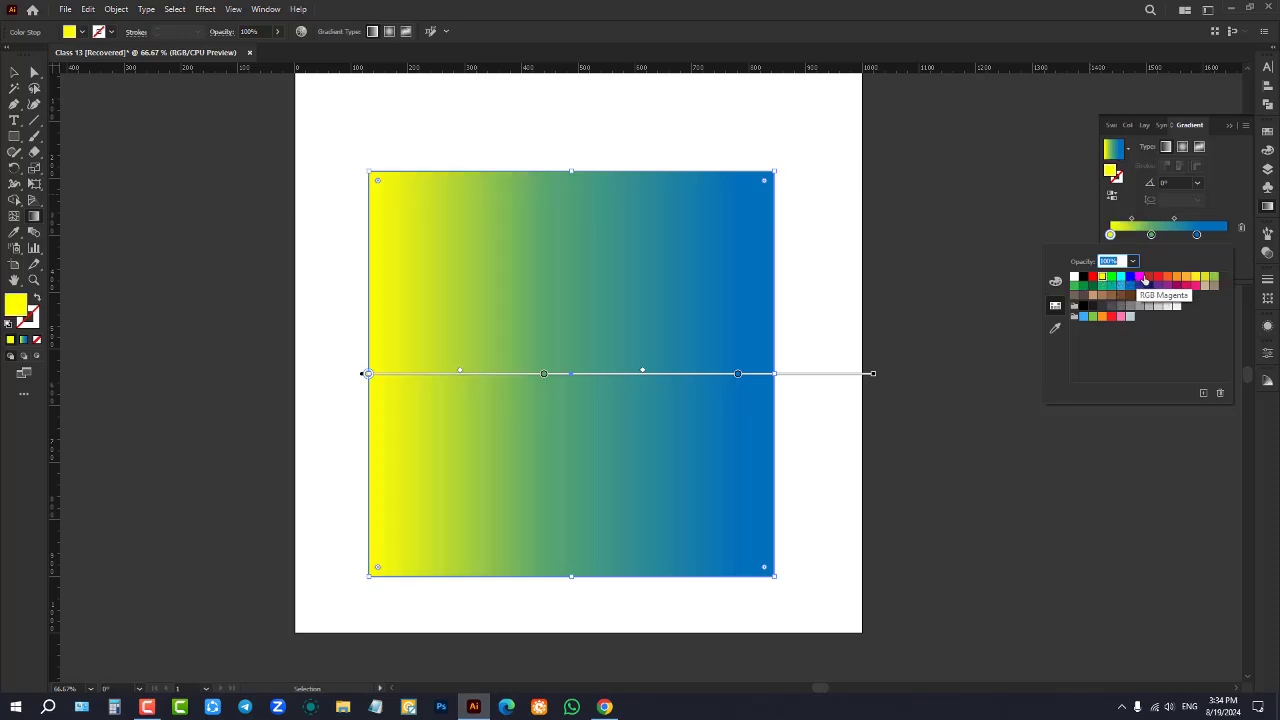
click(1148, 277)
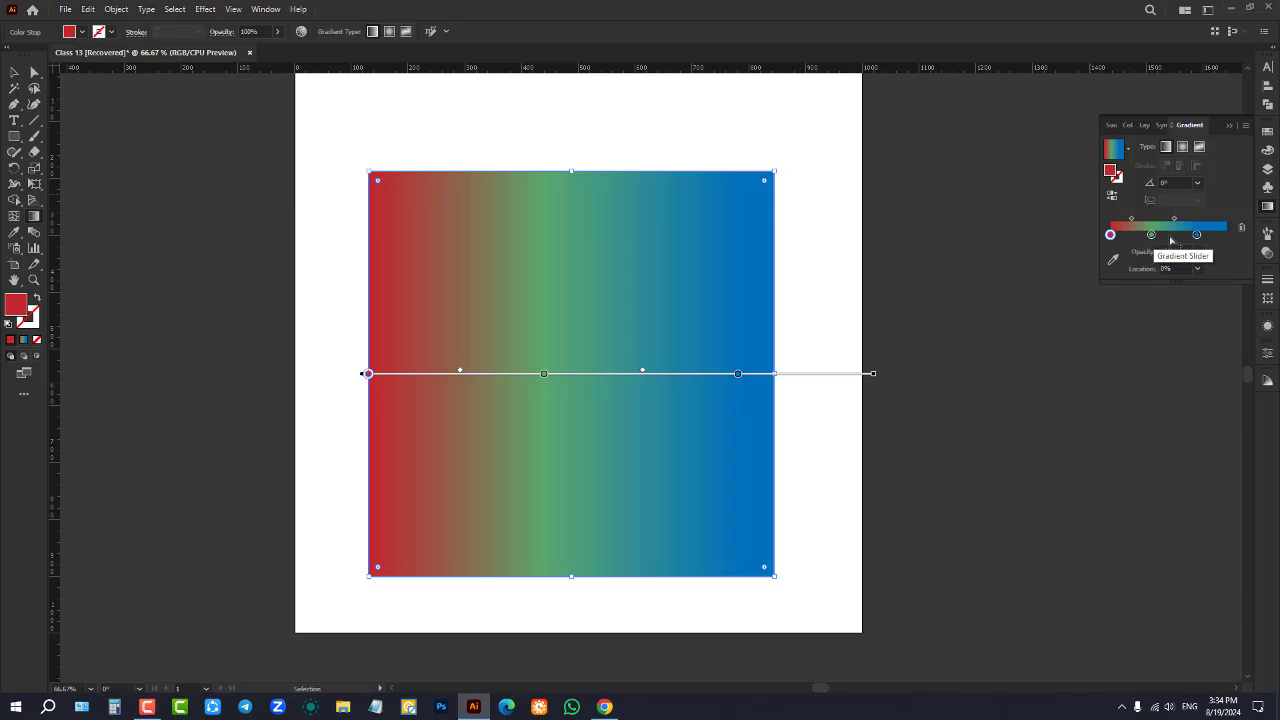
Move the blue stop to the end of the gradient and add an orange stop at about 62%
click(1182, 236)
drag(1196, 235, 1227, 235)
double_click(1183, 236)
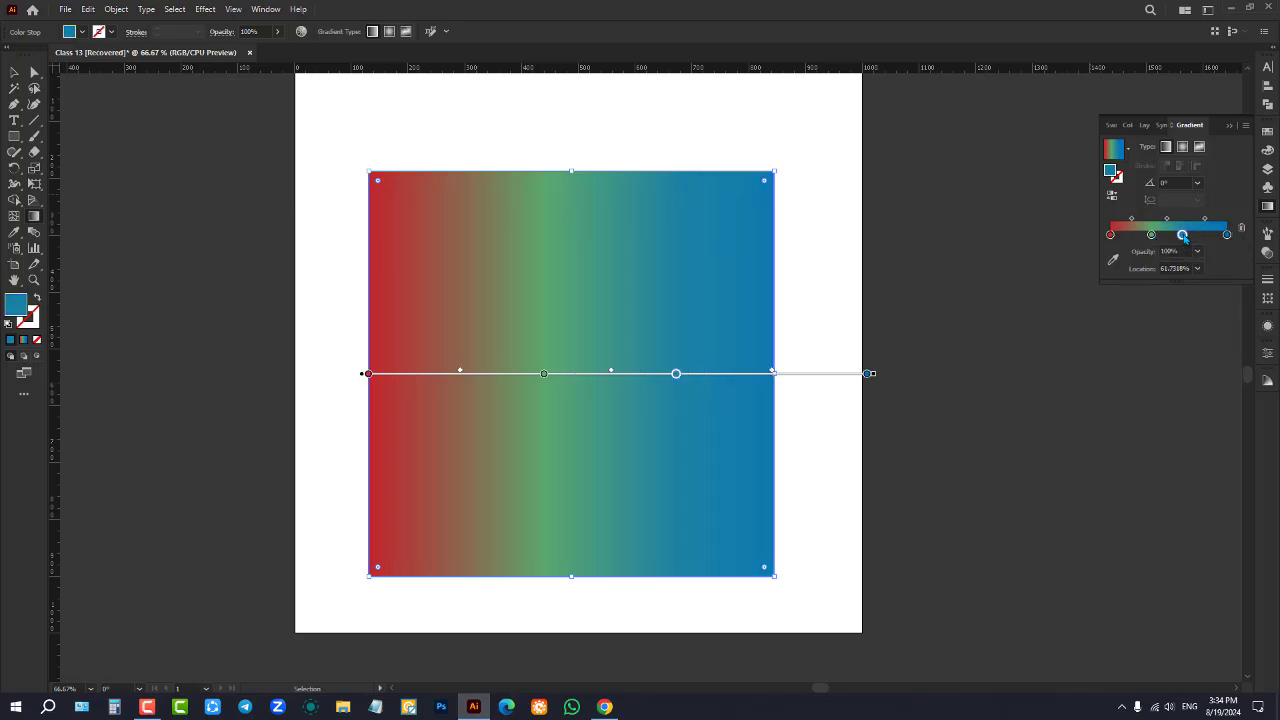
click(1168, 277)
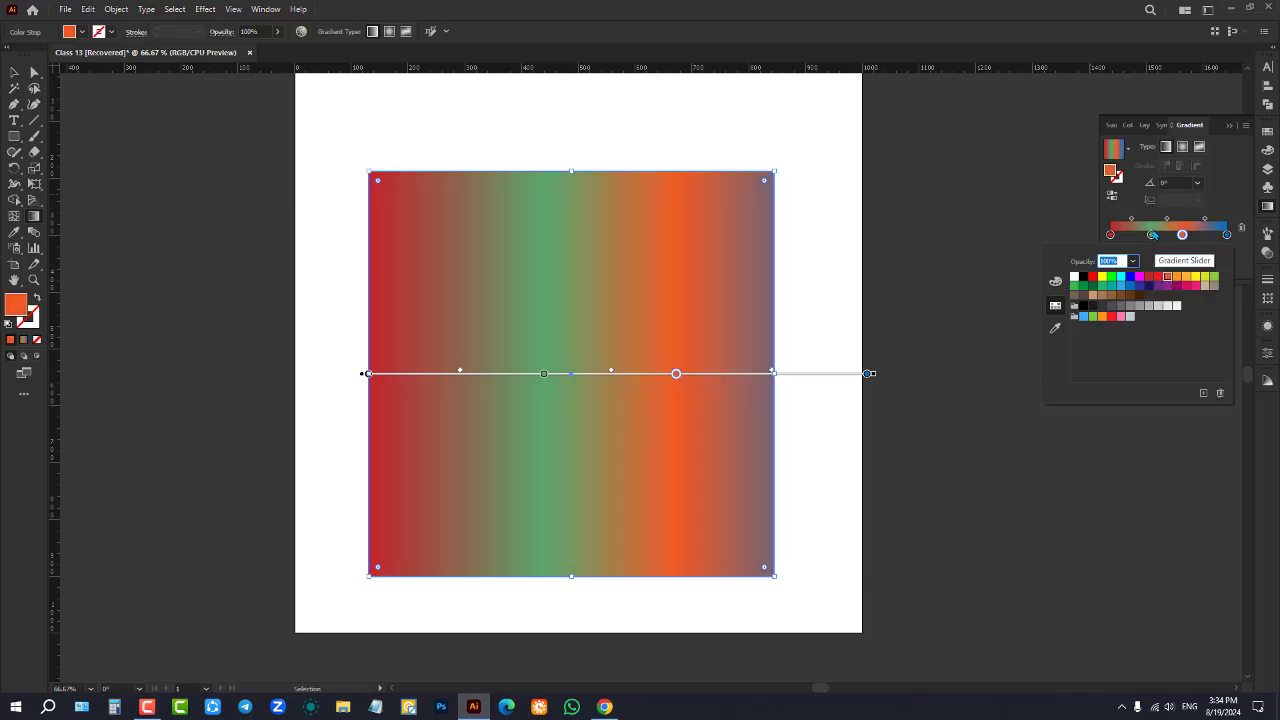
Recolor the green stop yellow-orange and shift the midpoint between it and the red stop slightly toward red
double_click(1151, 235)
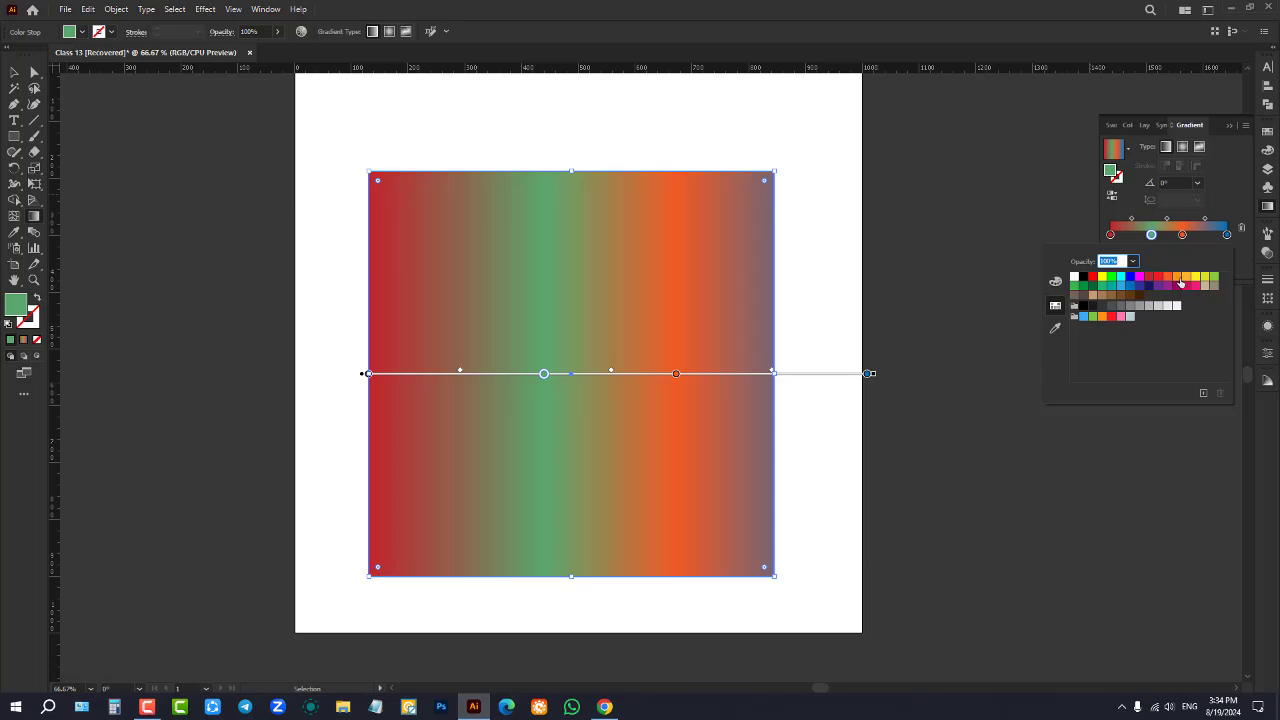
click(1186, 277)
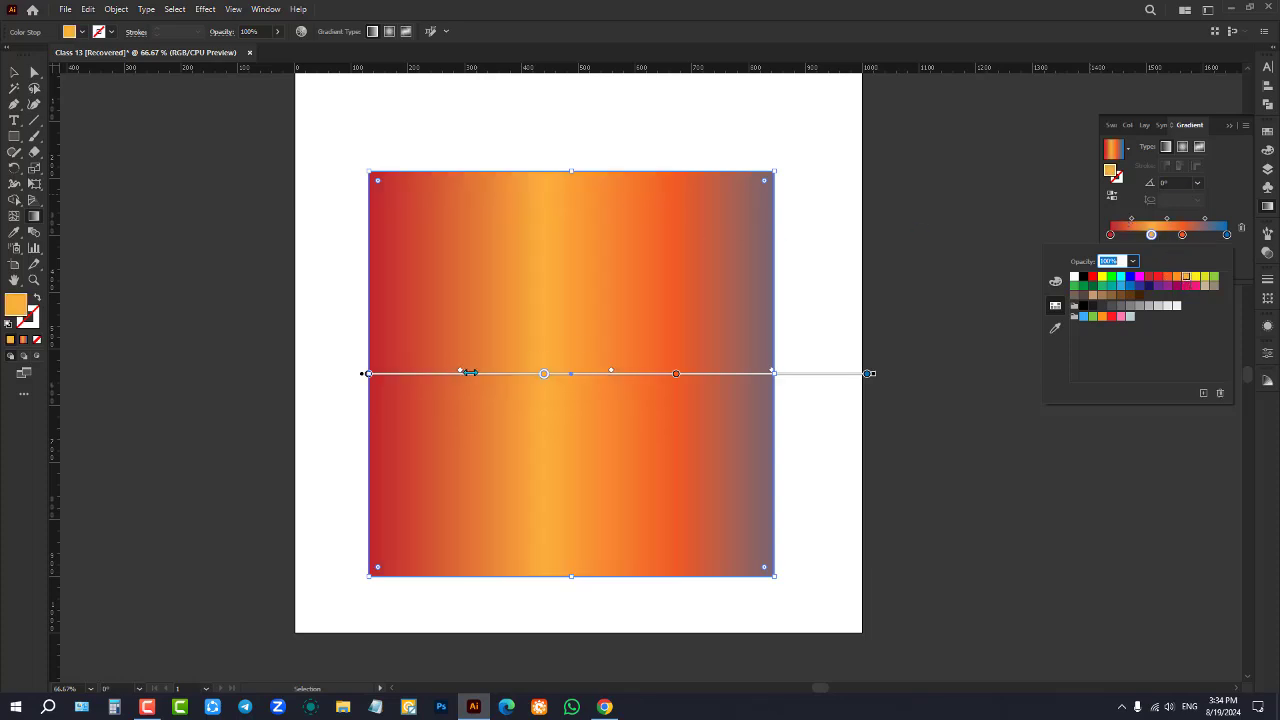
click(1132, 224)
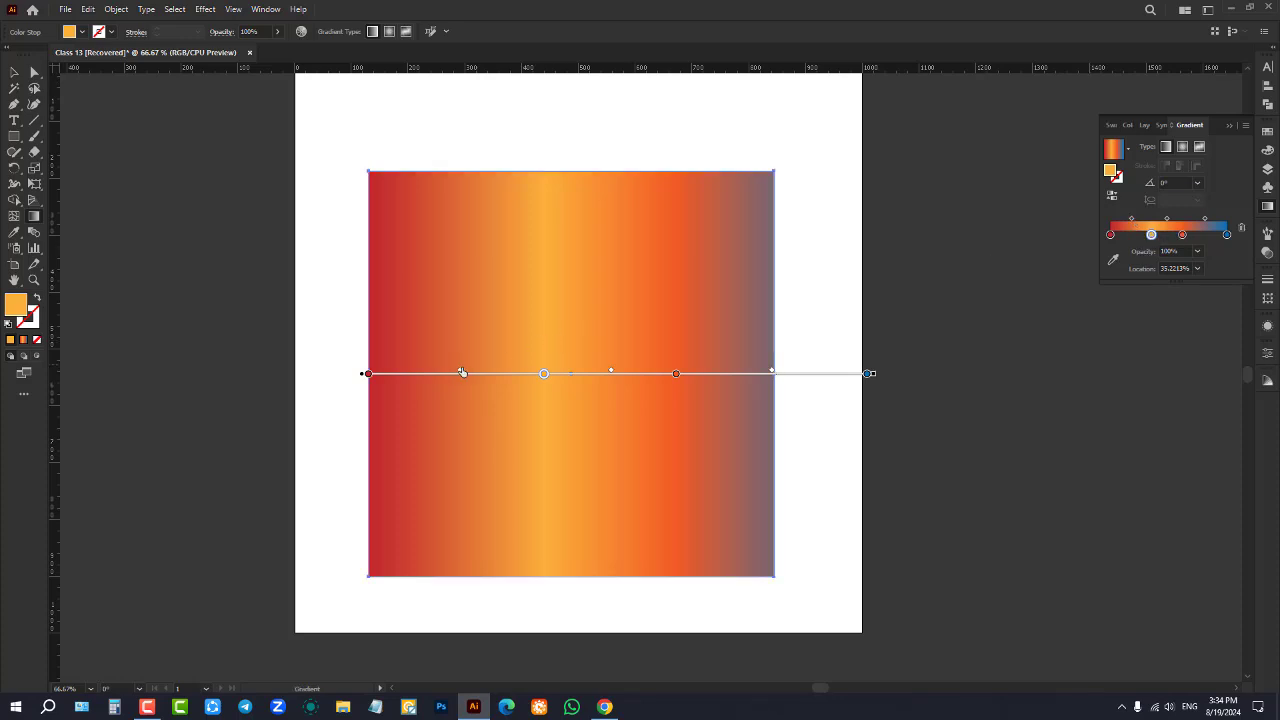
drag(461, 373, 443, 371)
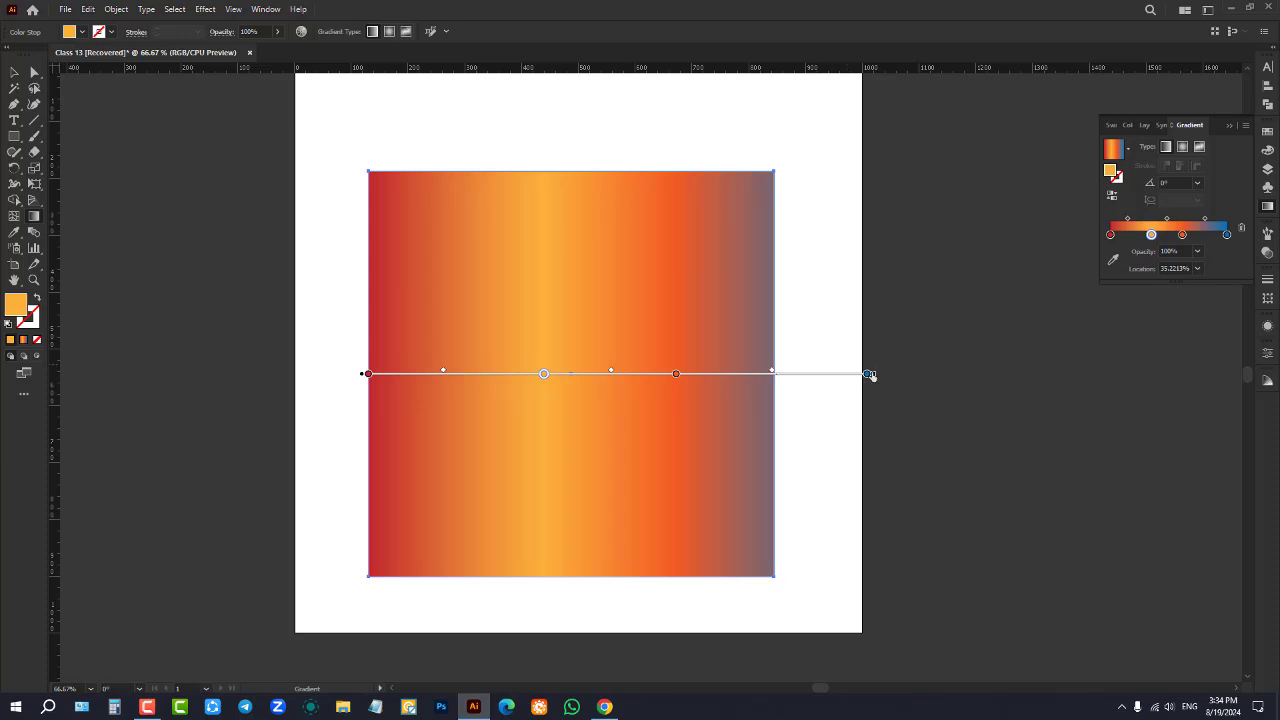
Remove the yellow-orange and orange intermediate stops from the square's gradient by pulling them off the gradient slider
key(v)
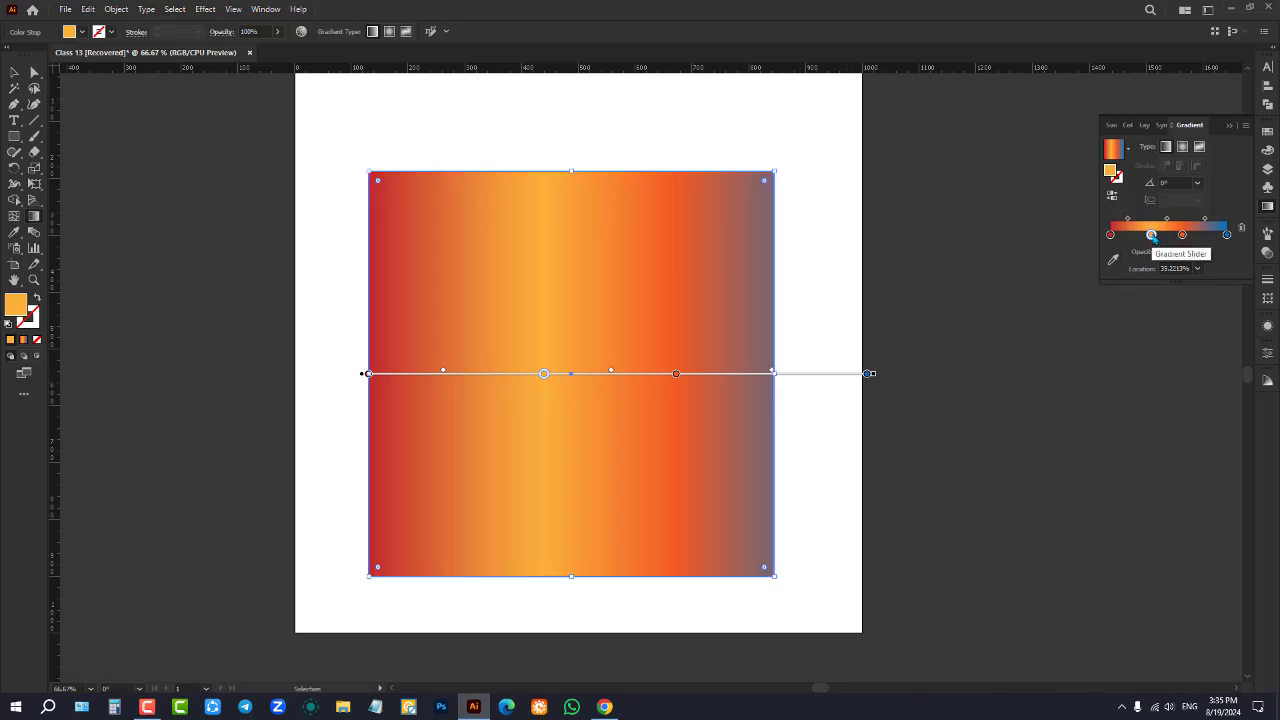
drag(1152, 236, 1150, 292)
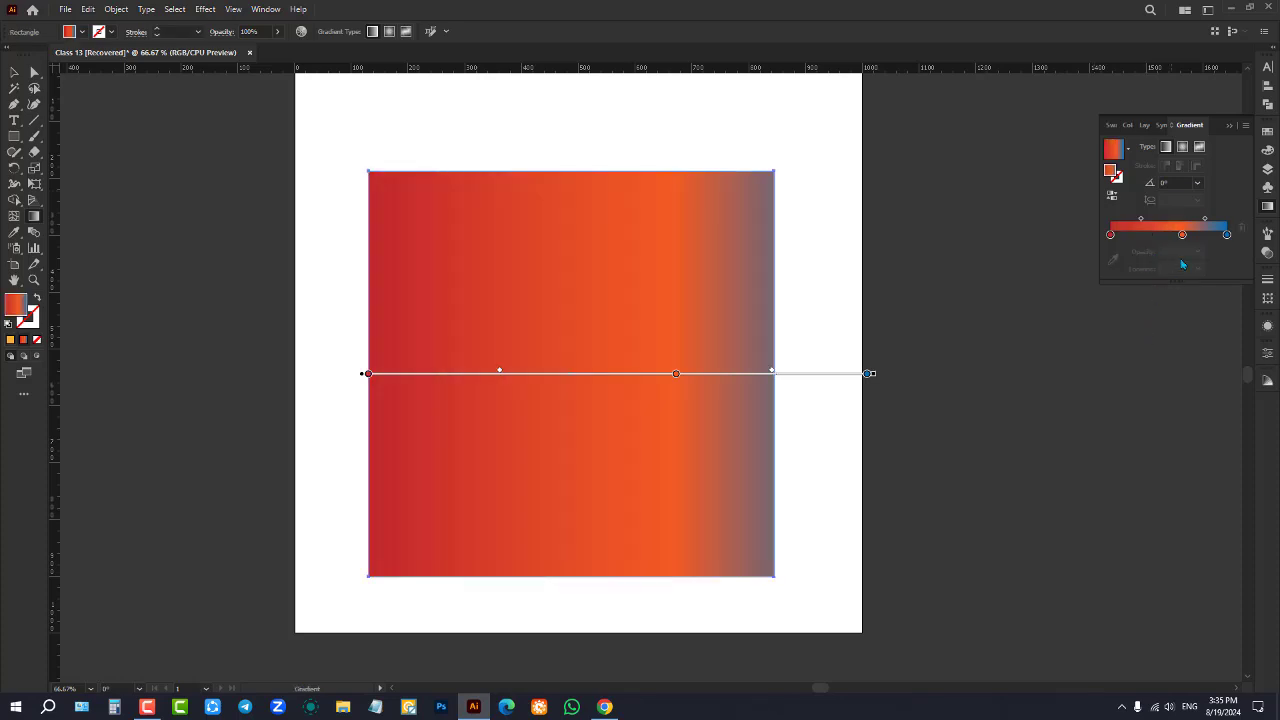
drag(1182, 234, 1181, 360)
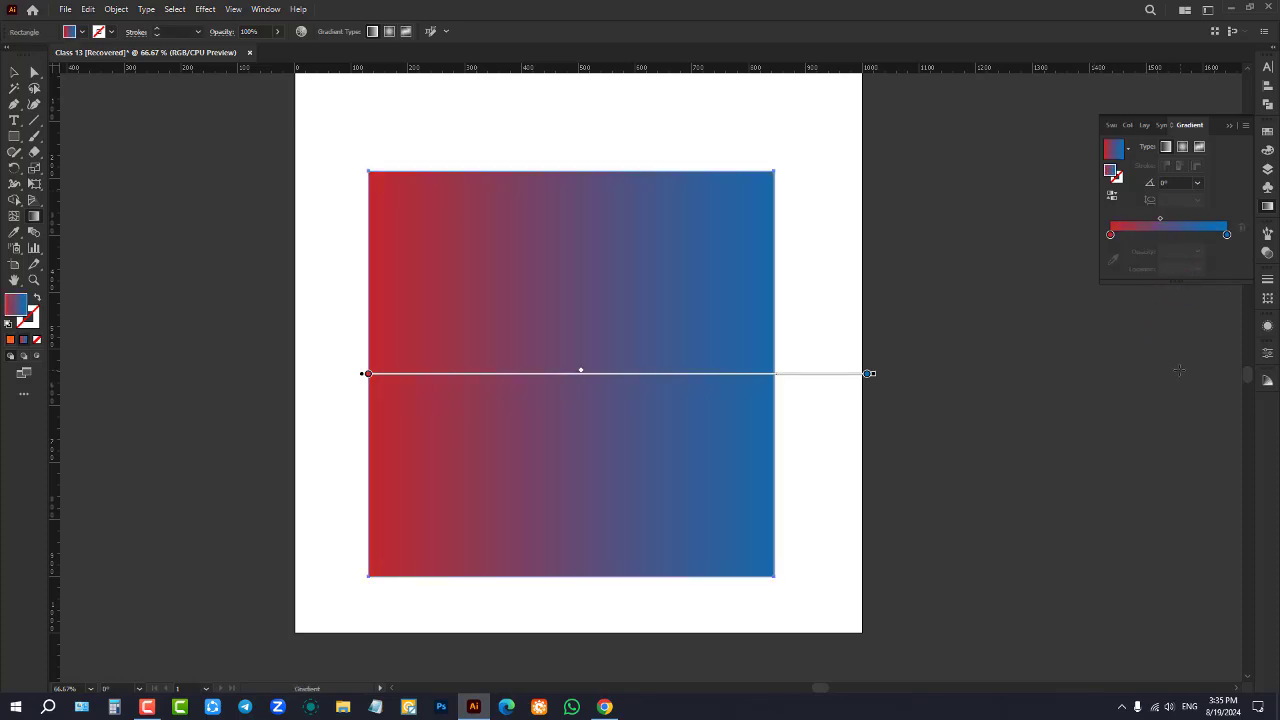
Add intermediate stops between red and blue and delete them one at a time, undoing the deletion of the square
click(1140, 237)
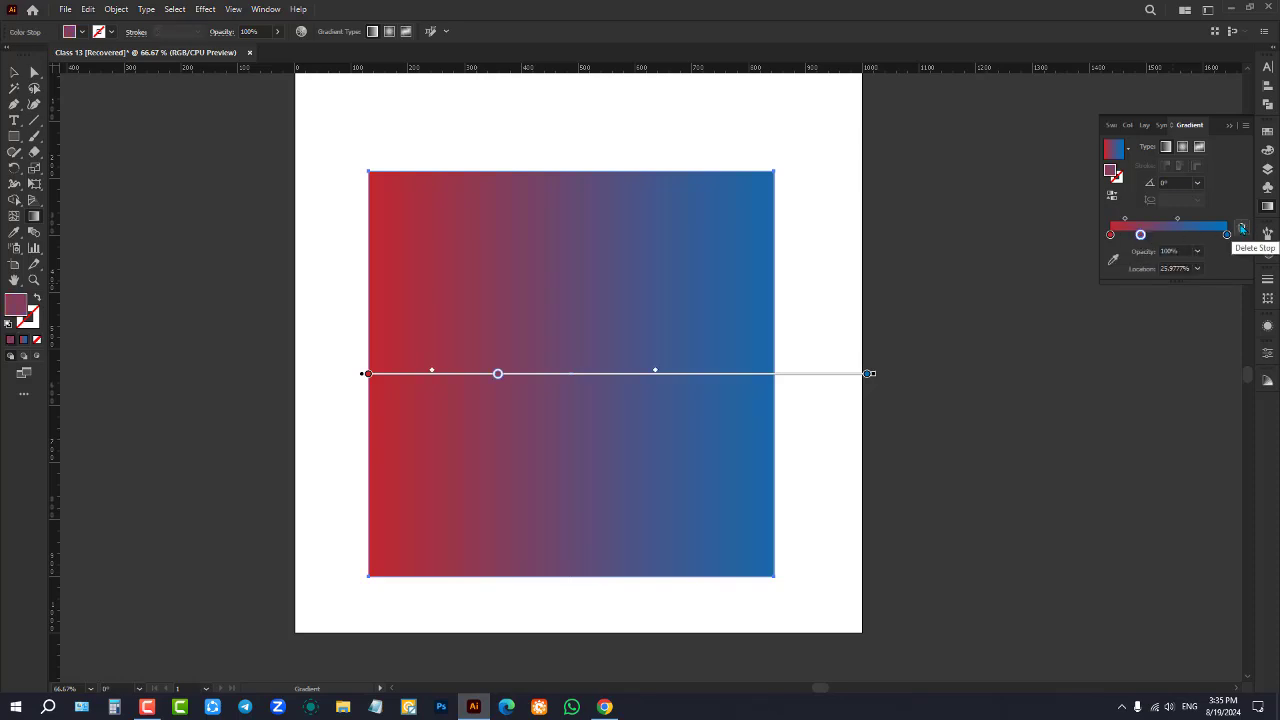
click(1242, 229)
click(1172, 236)
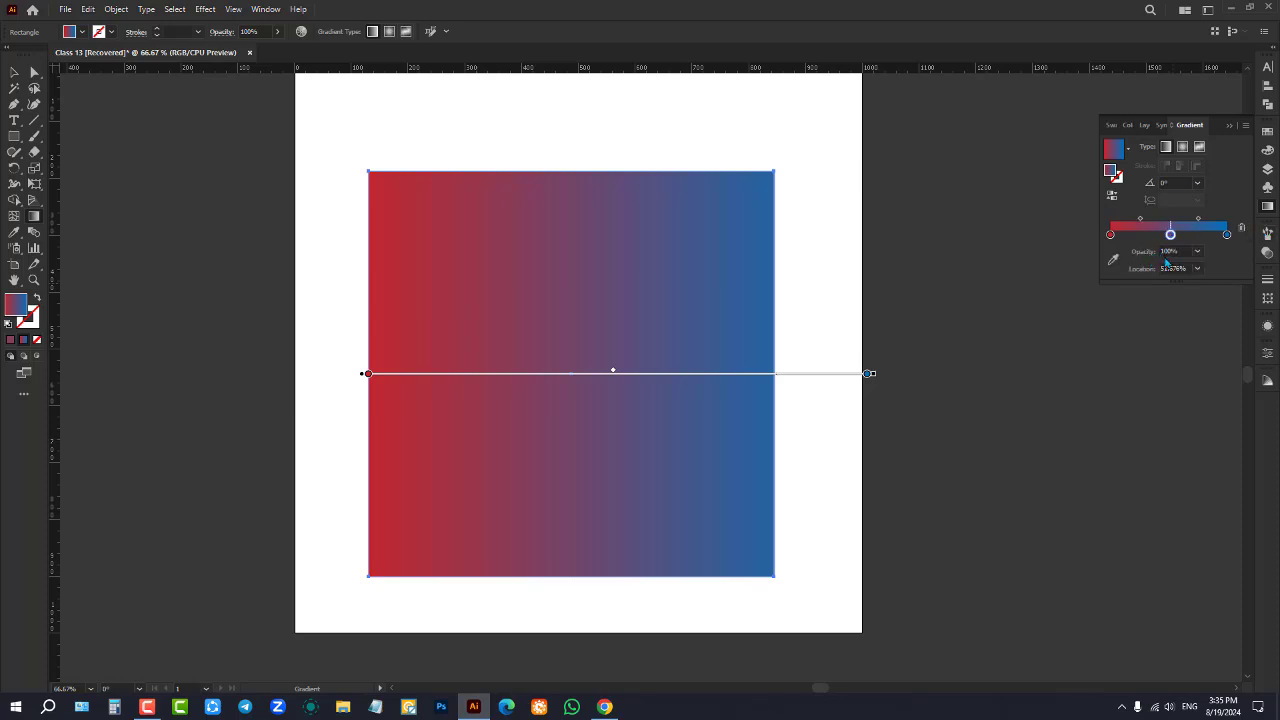
key(Delete)
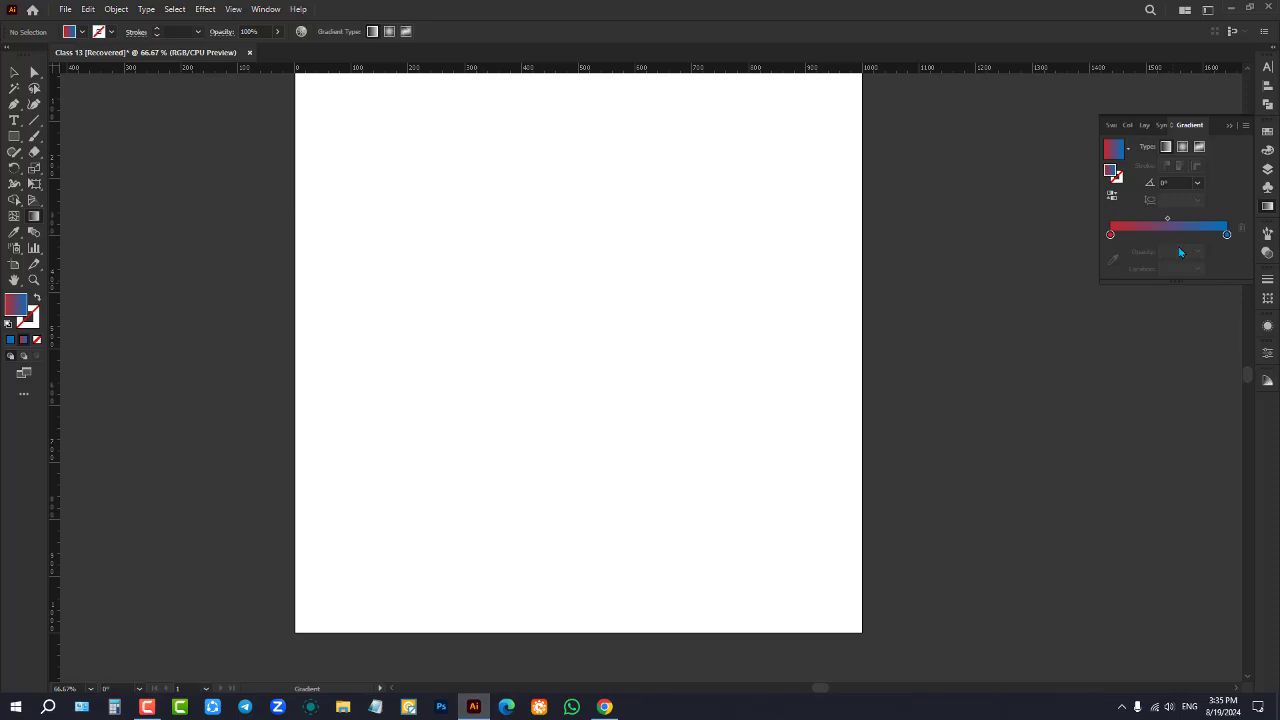
key(ctrl+z)
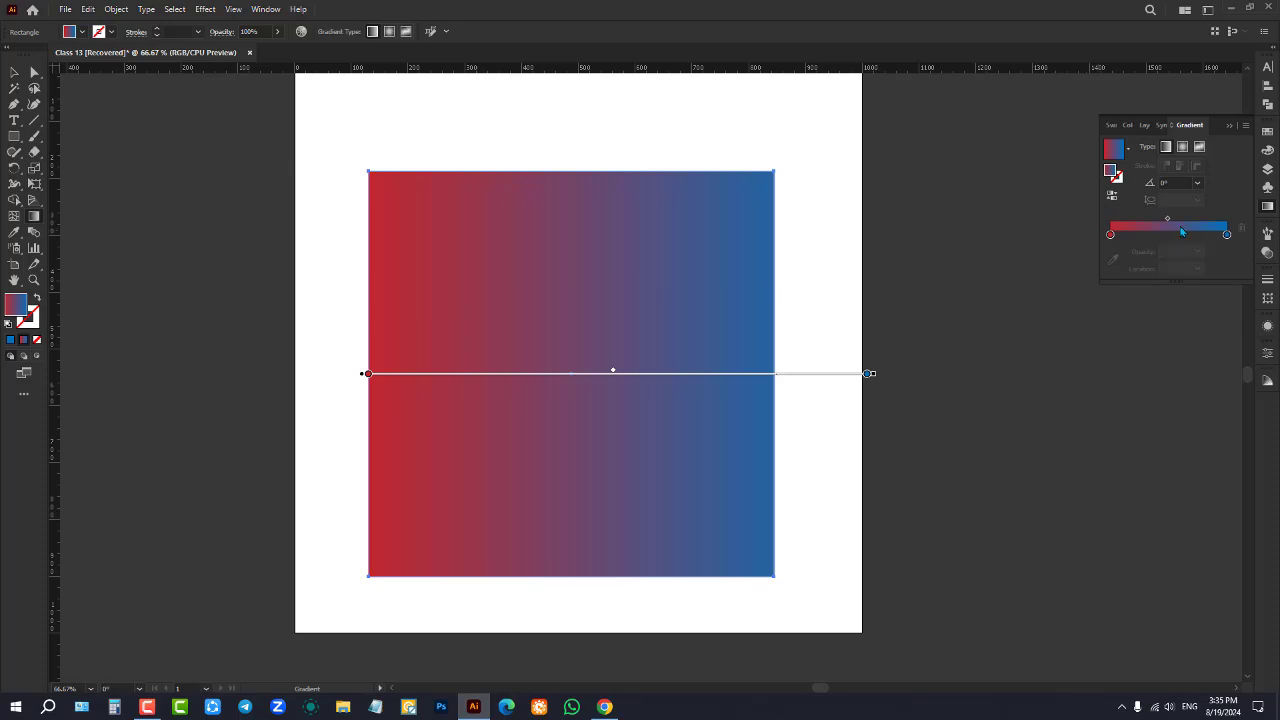
click(1170, 235)
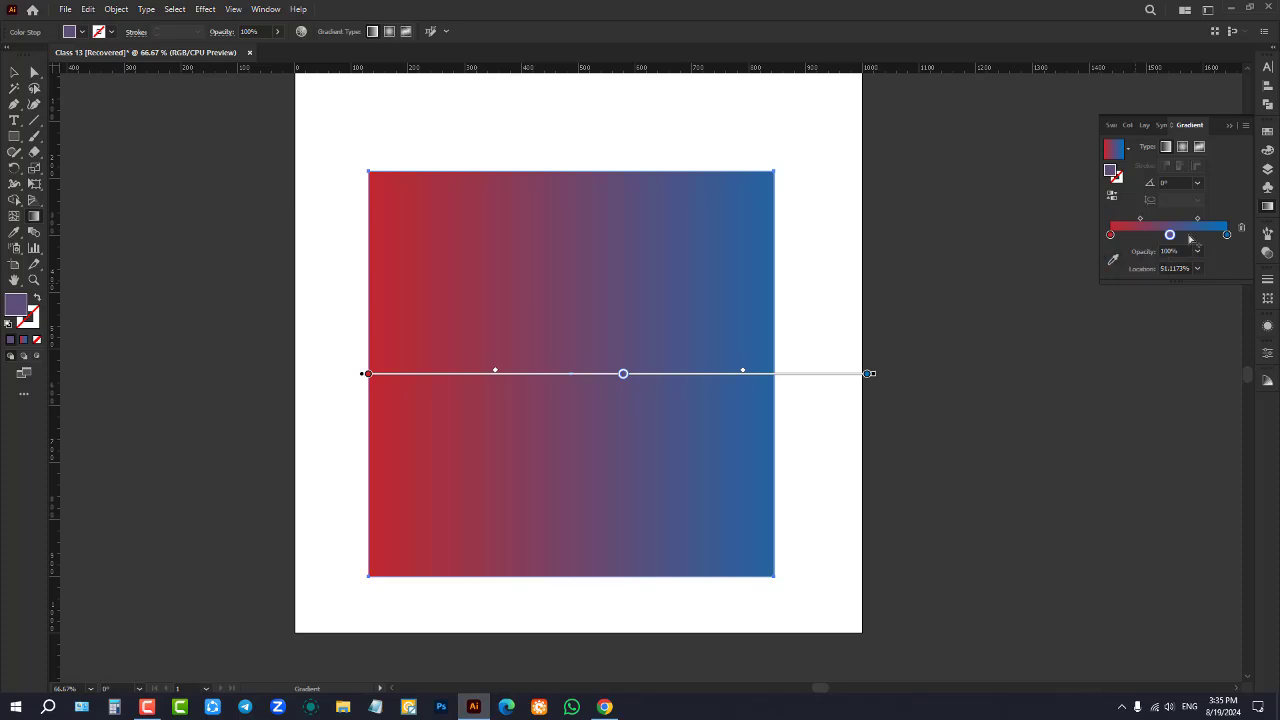
click(1241, 228)
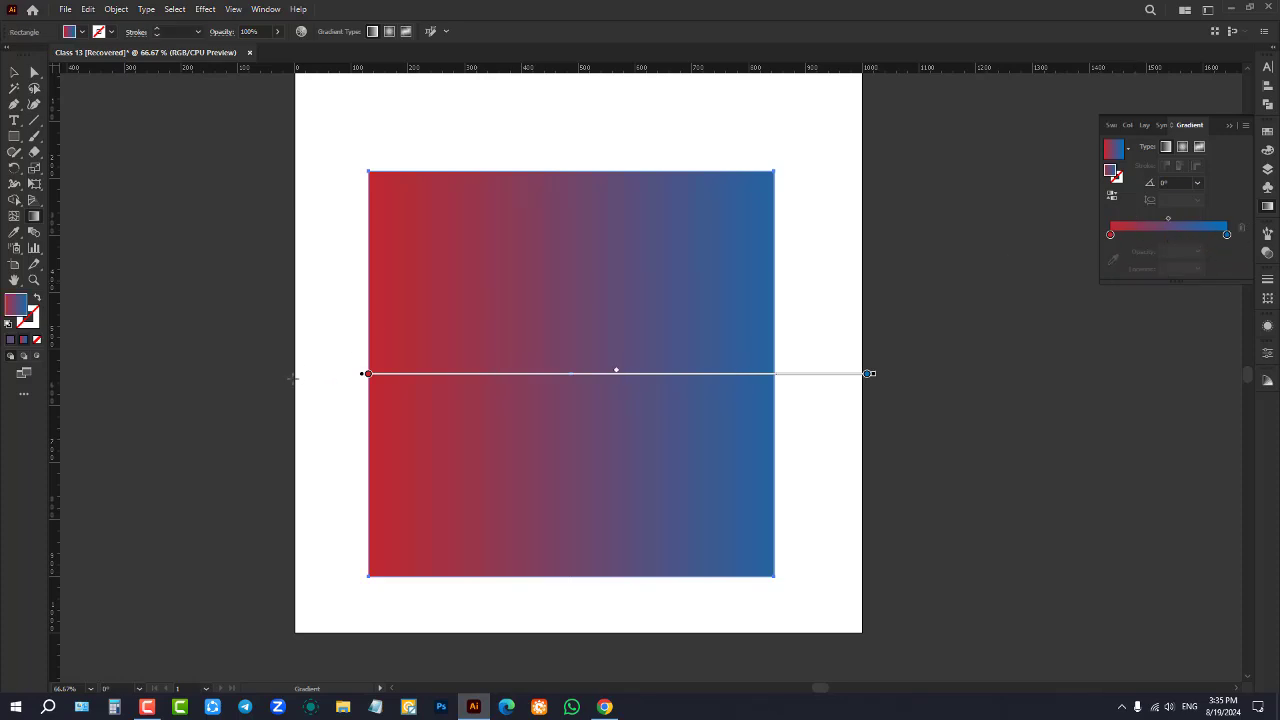
Shorten the gradient to end at the square's edge and open the opacity choices for the blue end stop
drag(869, 375, 781, 375)
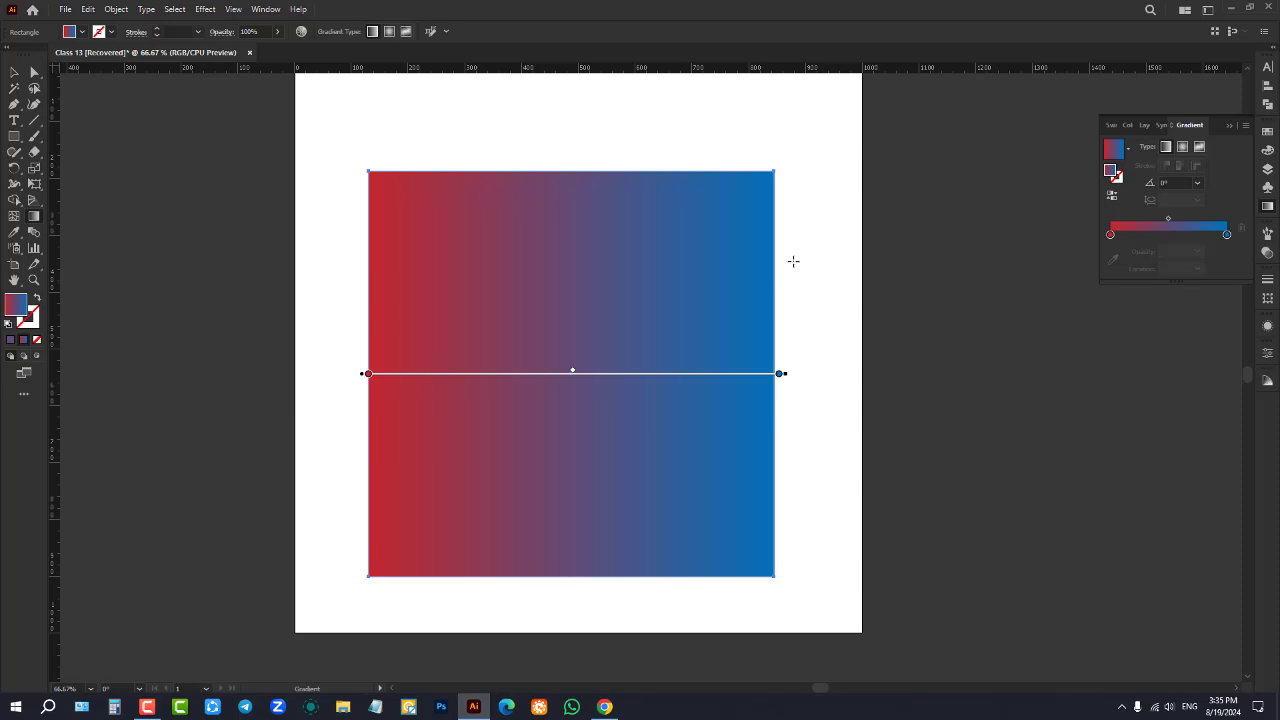
click(1227, 236)
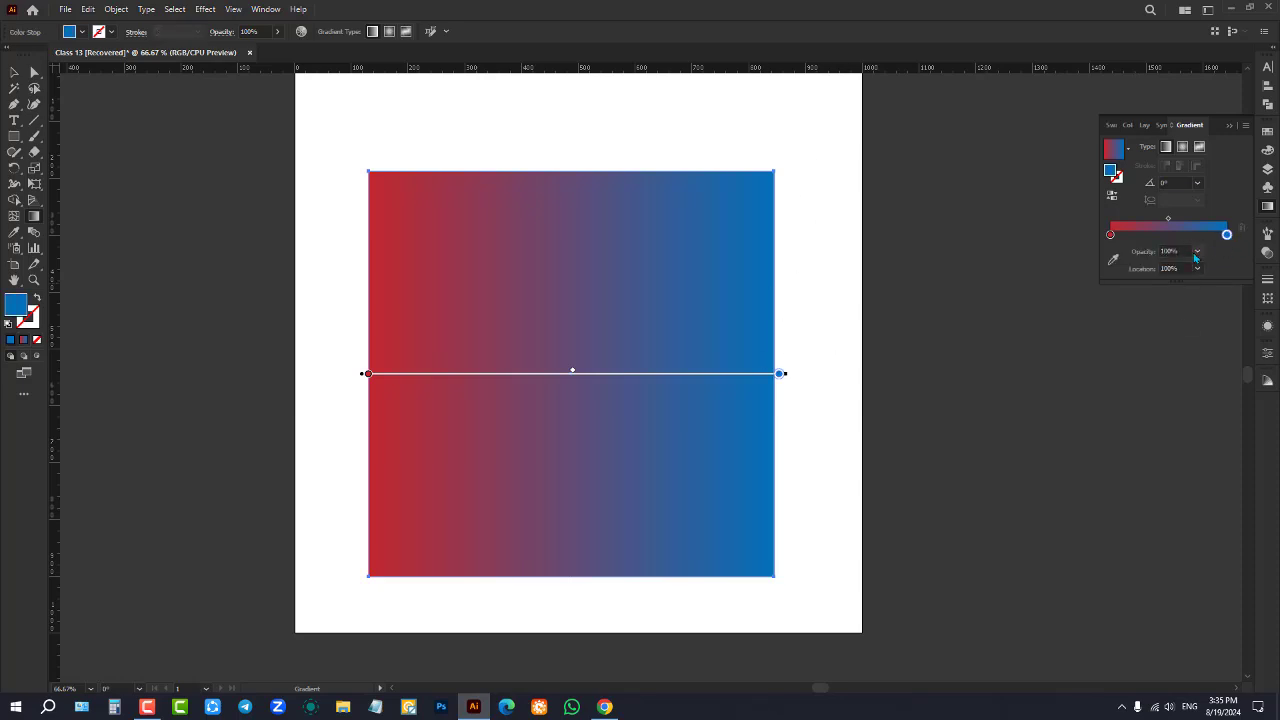
click(1196, 252)
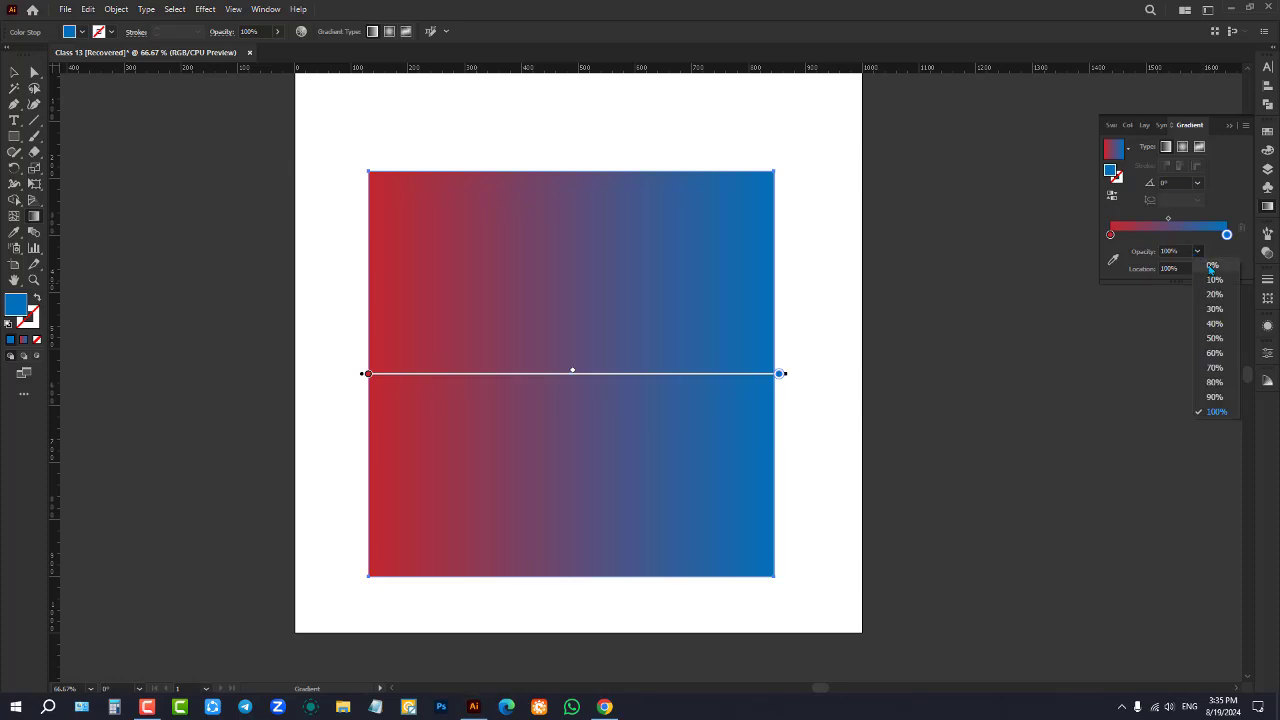
Set the blue colour stop's opacity to 0% and move the square past the artboard edge and back to check its transparency
click(1212, 266)
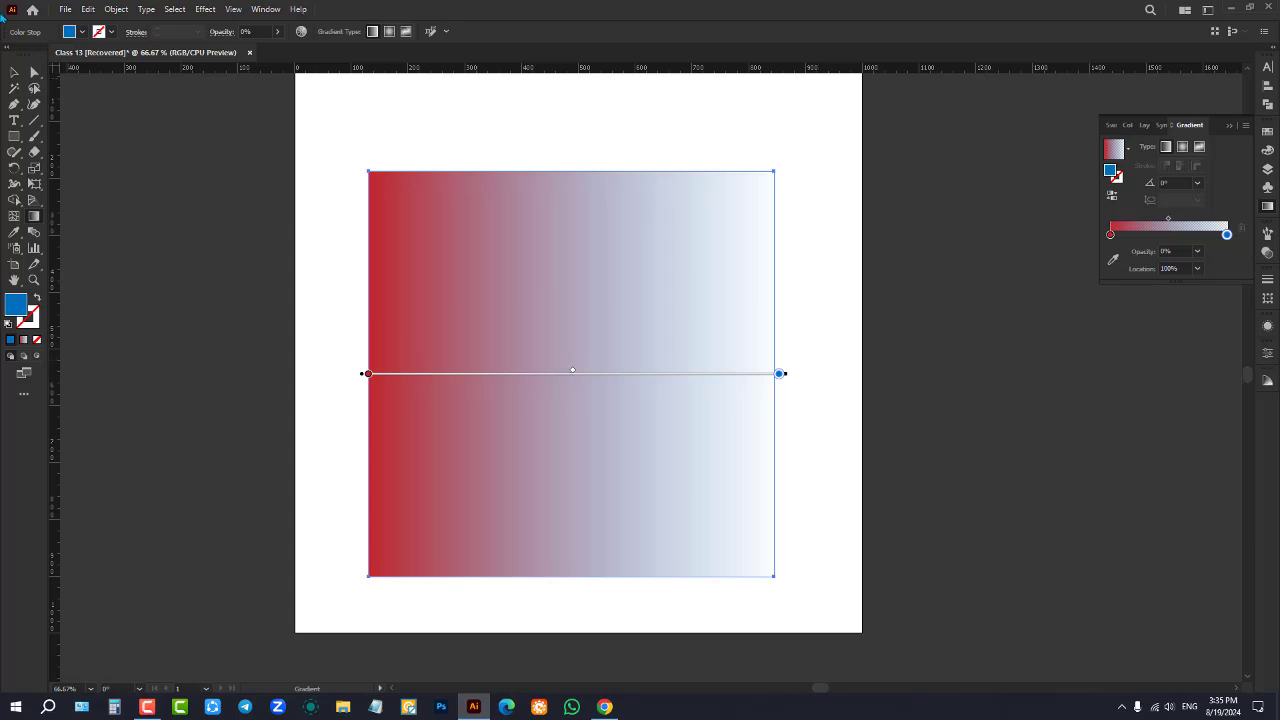
click(14, 72)
click(225, 237)
drag(472, 276, 592, 273)
click(896, 261)
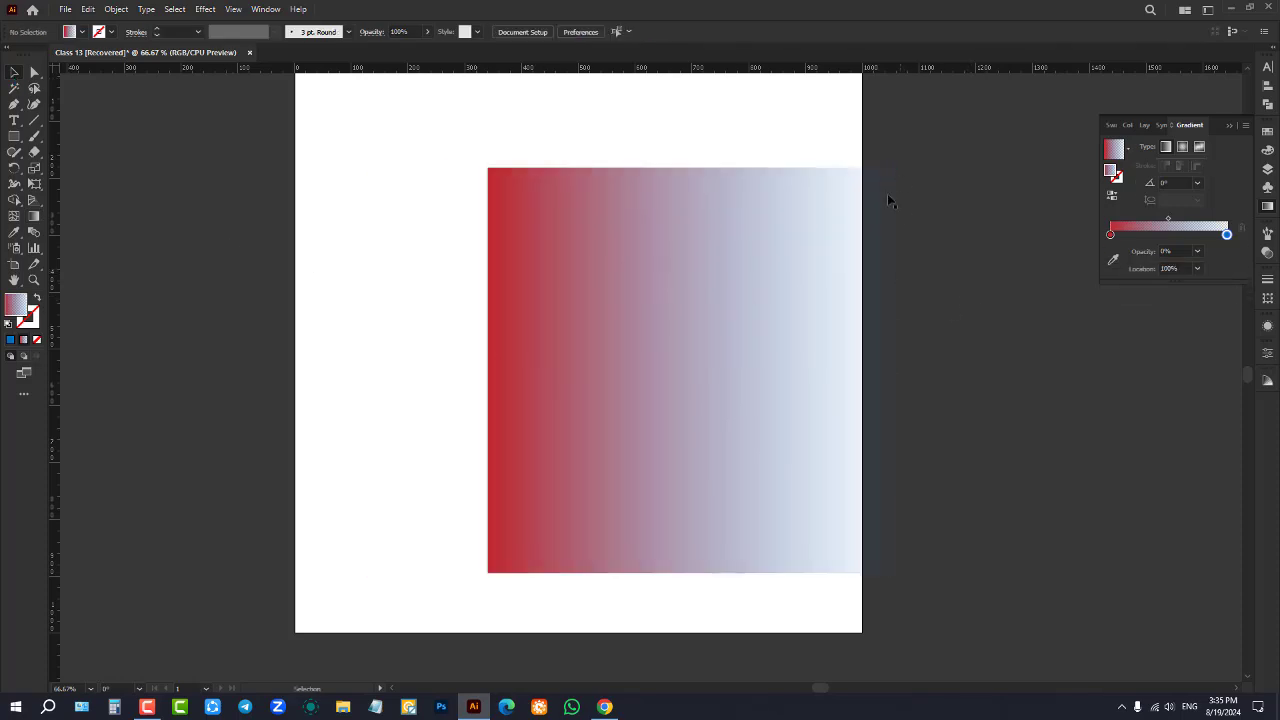
drag(840, 314, 610, 353)
click(982, 330)
drag(528, 344, 600, 336)
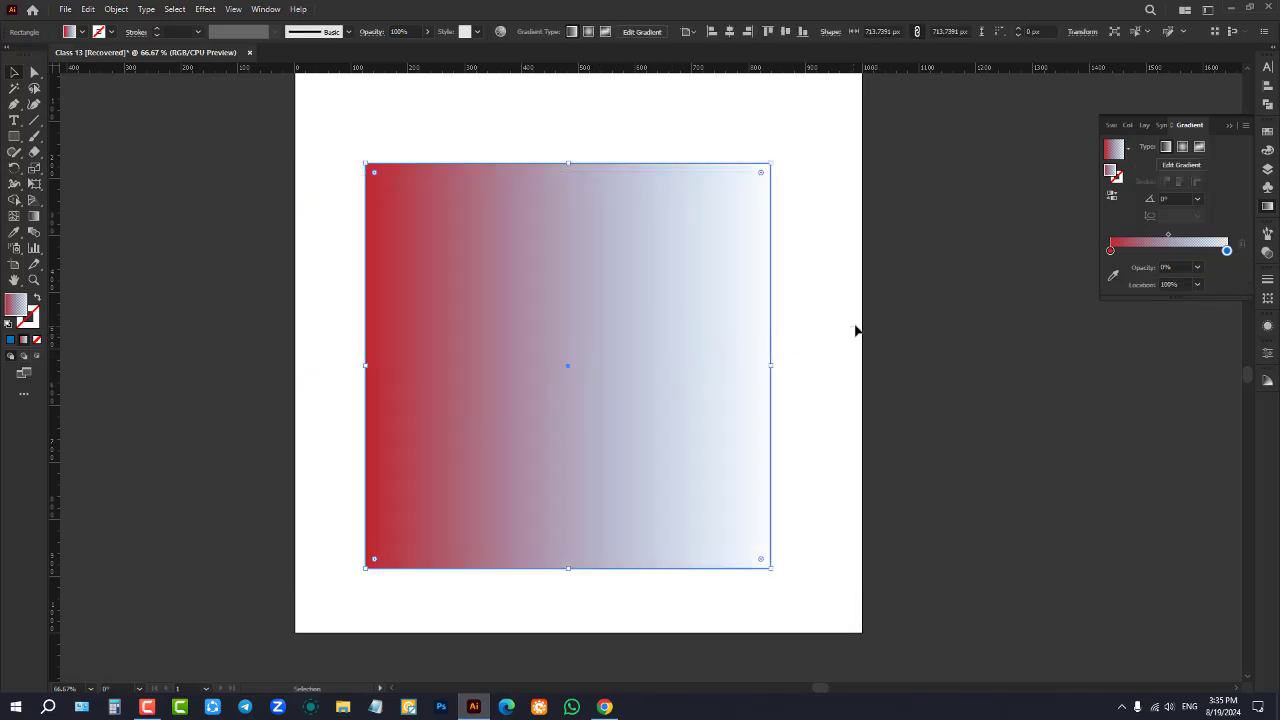
click(855, 330)
Try opacities of 100%, 90% and 50% on the blue colour stop of the square's gradient
click(686, 306)
click(1200, 269)
click(1221, 432)
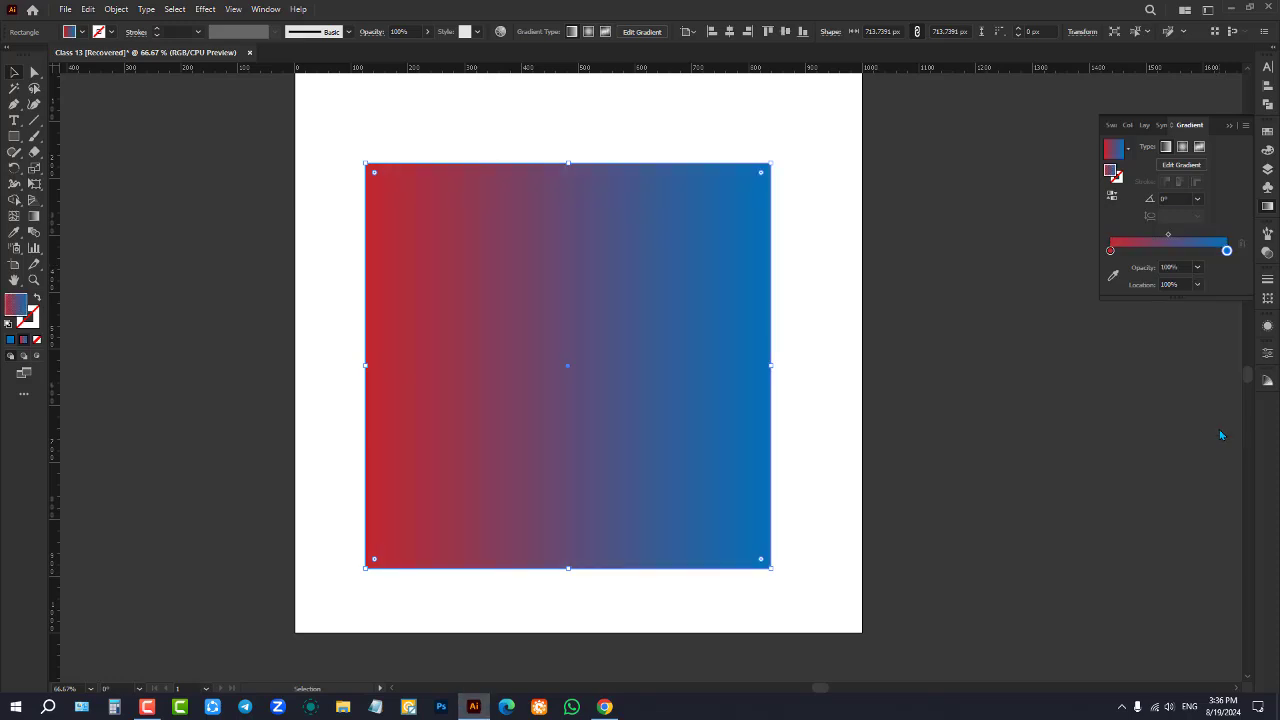
click(1197, 267)
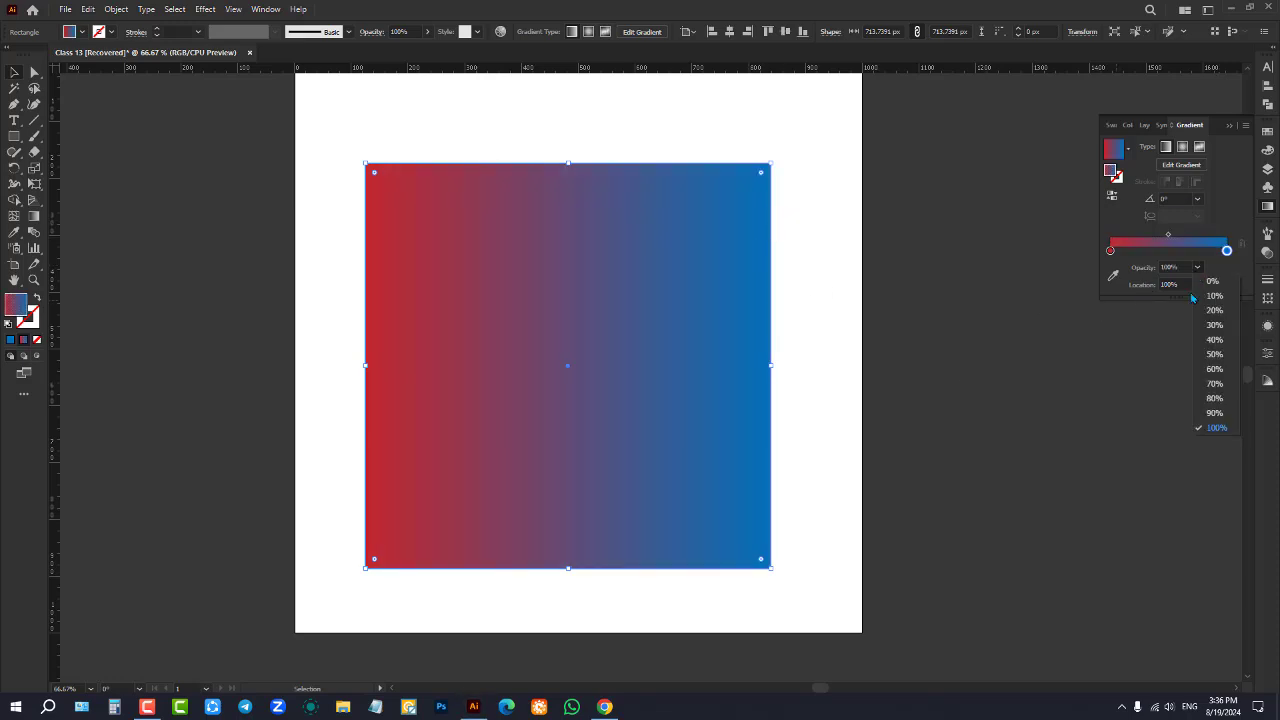
click(1220, 405)
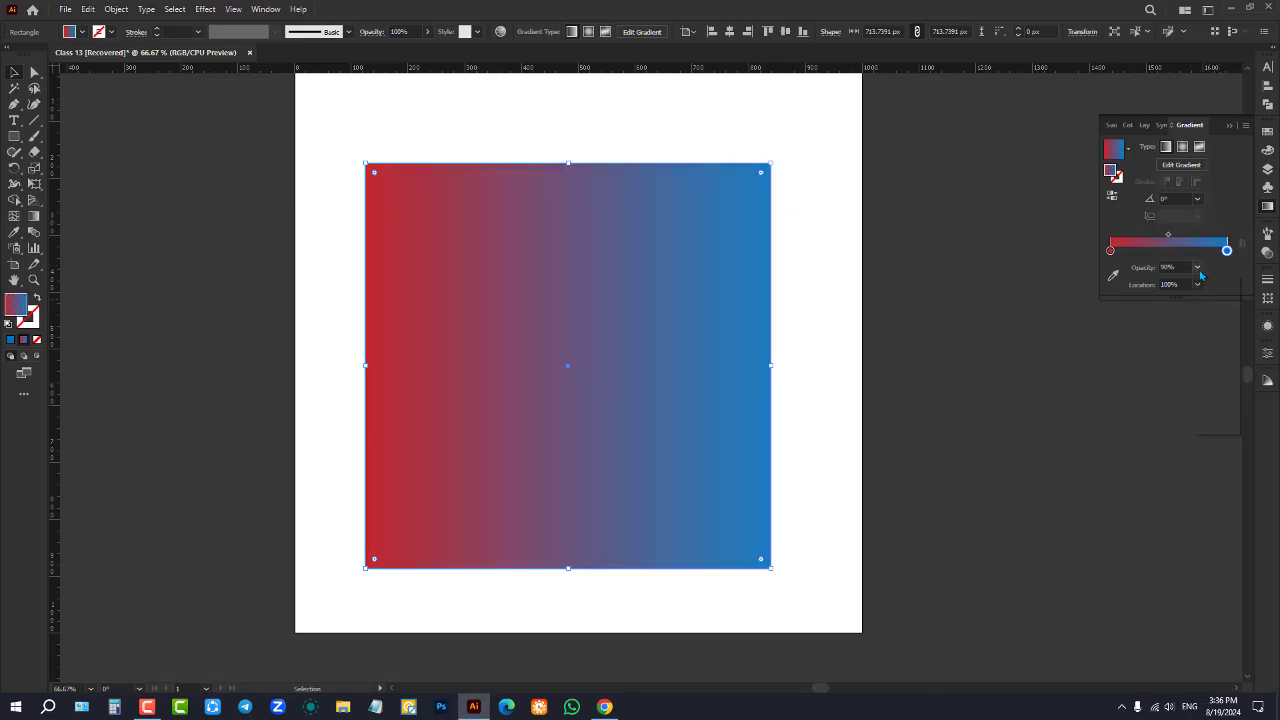
click(1197, 267)
click(1213, 350)
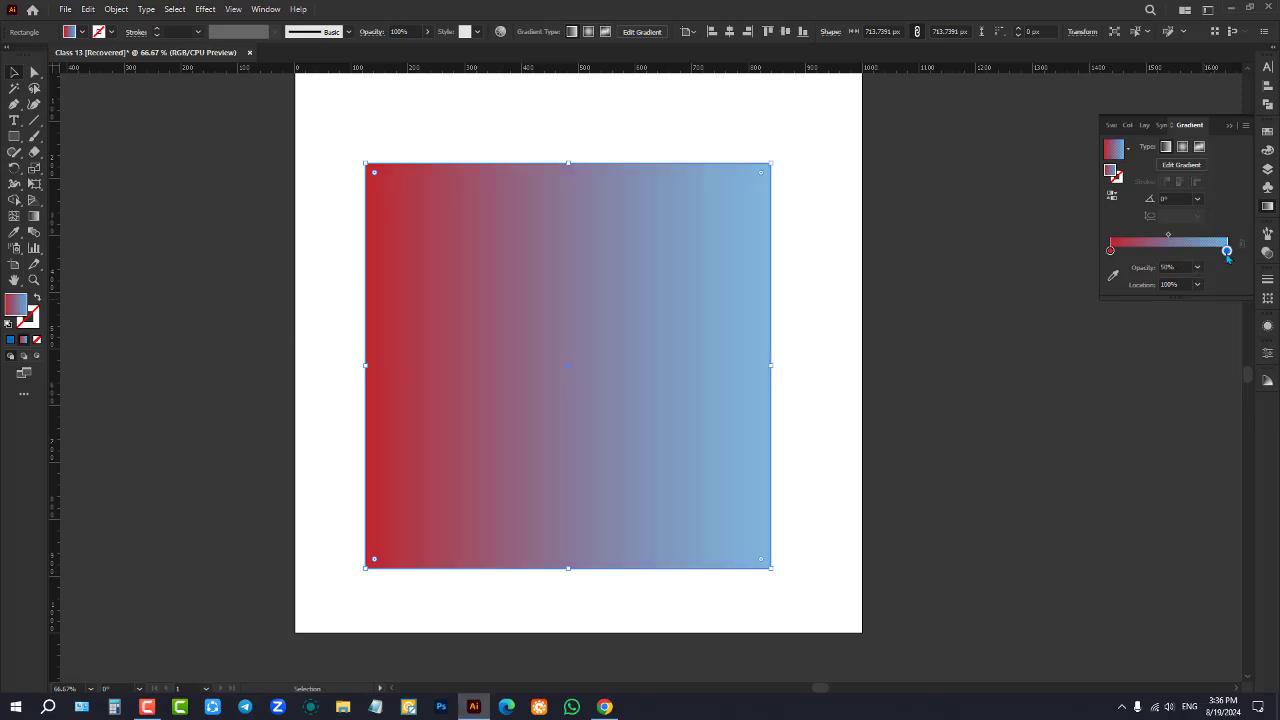
Drop the blue colour stop's opacity to 0% and restore it to 100%
double_click(1227, 251)
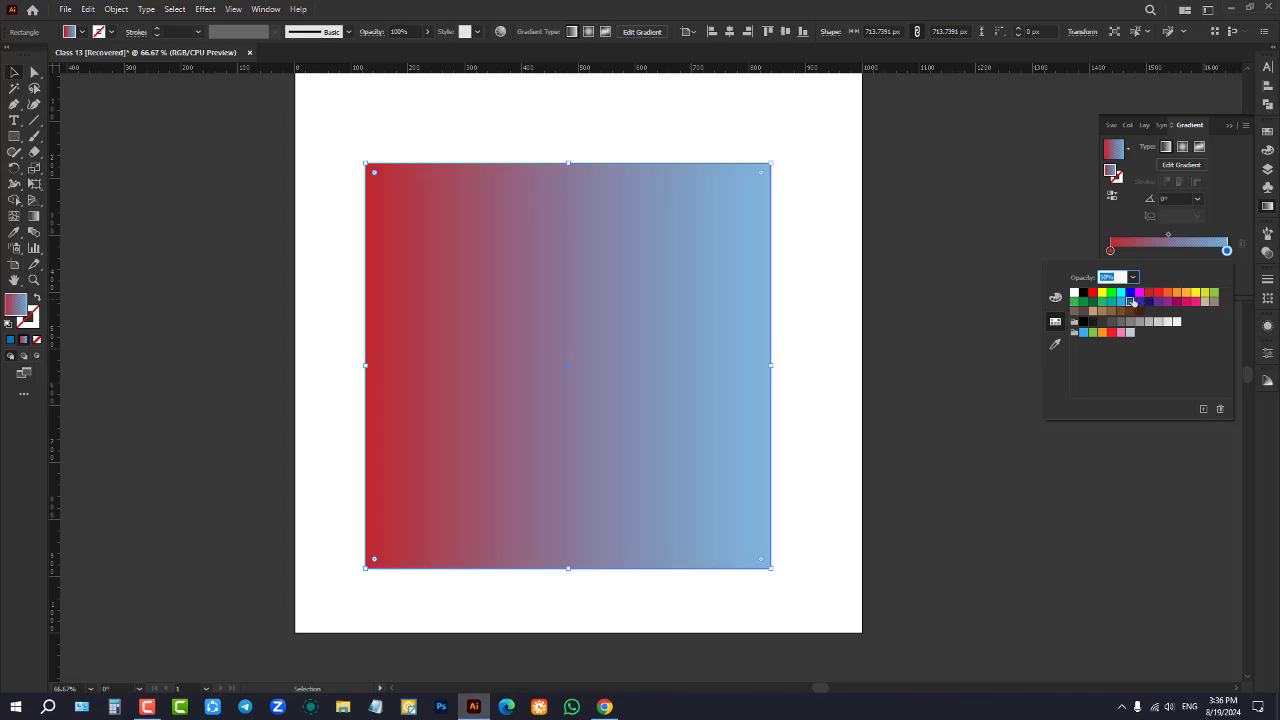
click(1230, 260)
click(1197, 267)
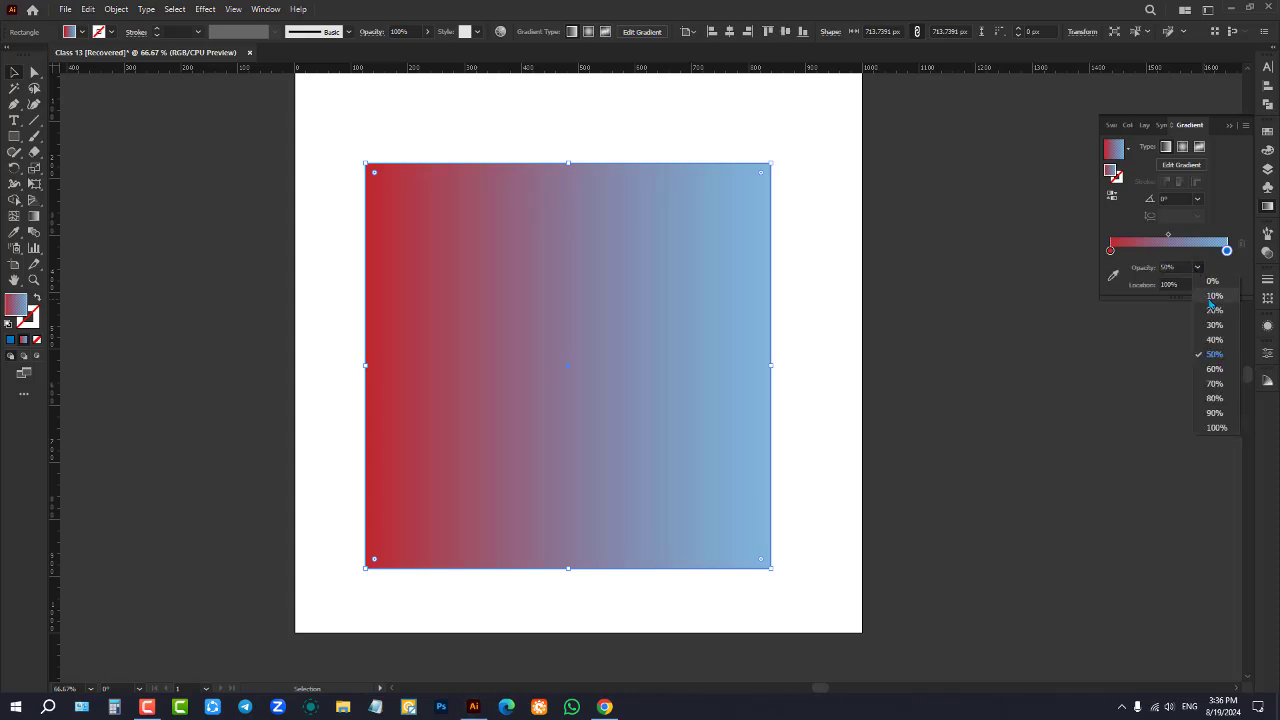
click(1212, 281)
click(1197, 267)
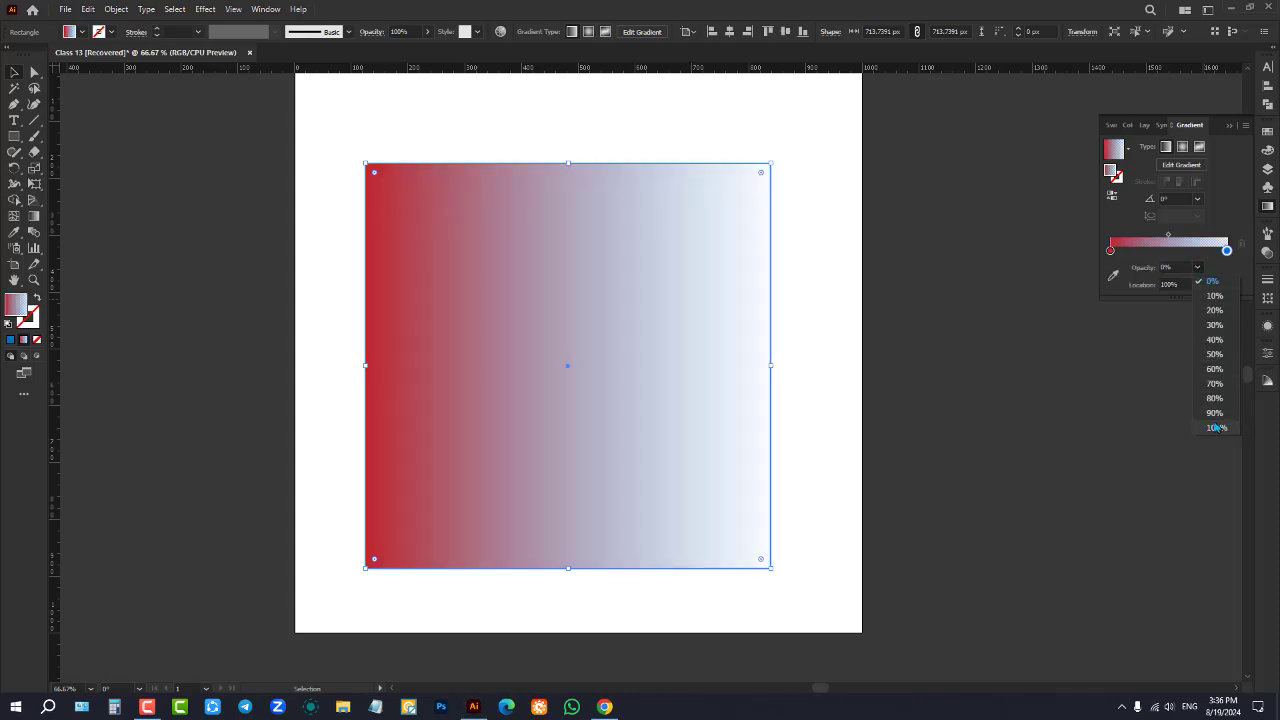
click(1215, 427)
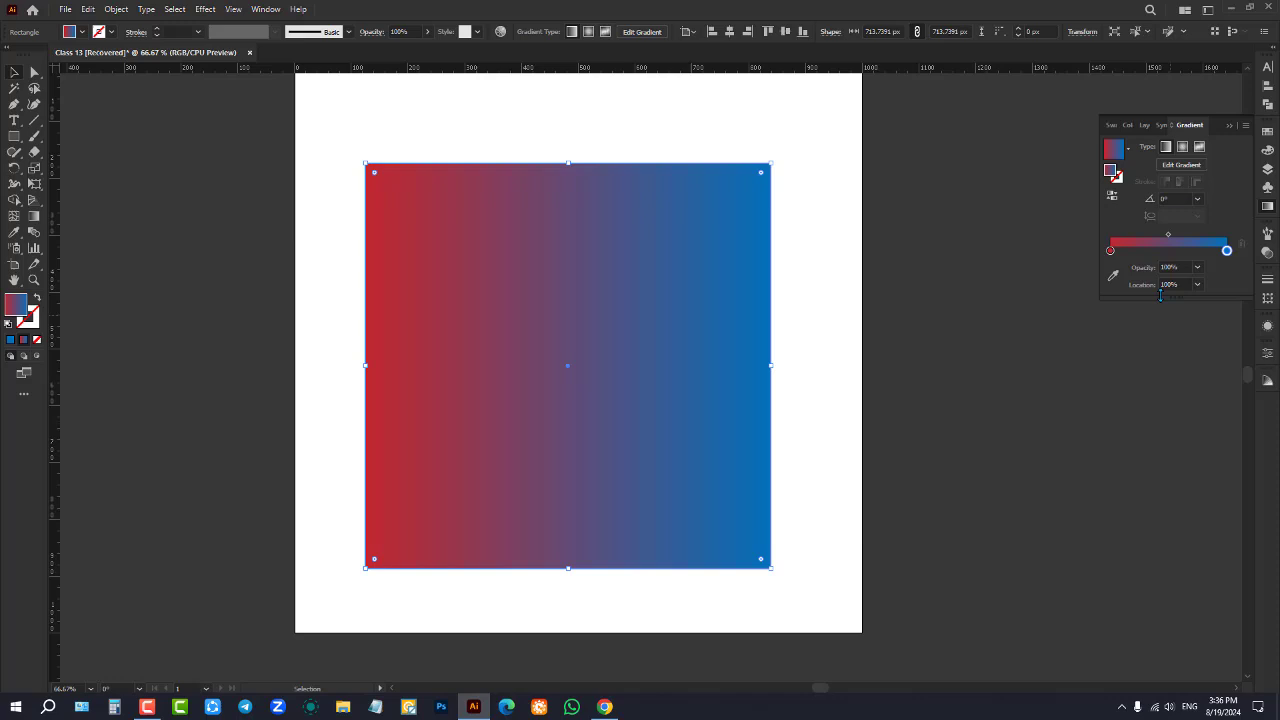
Reverse the square's fill gradient back and forth, ending with blue at the start and red at the end
click(1112, 199)
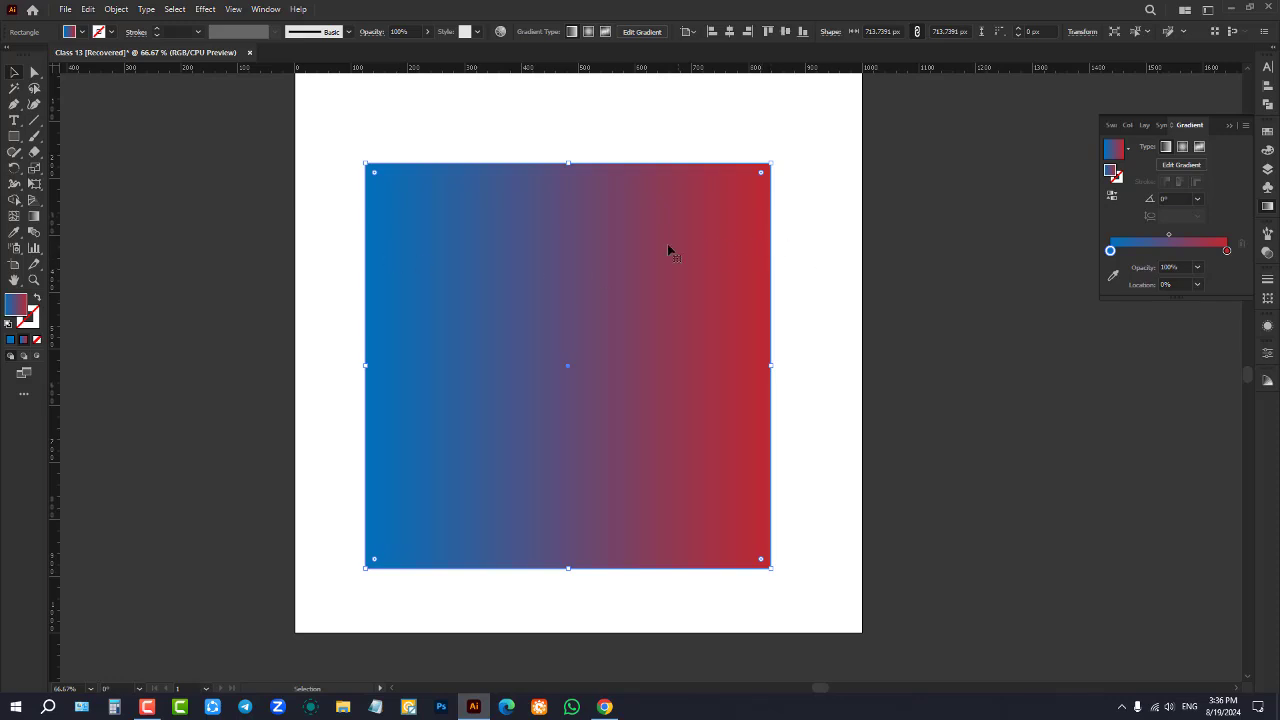
click(1112, 197)
click(1112, 197)
click(1112, 197)
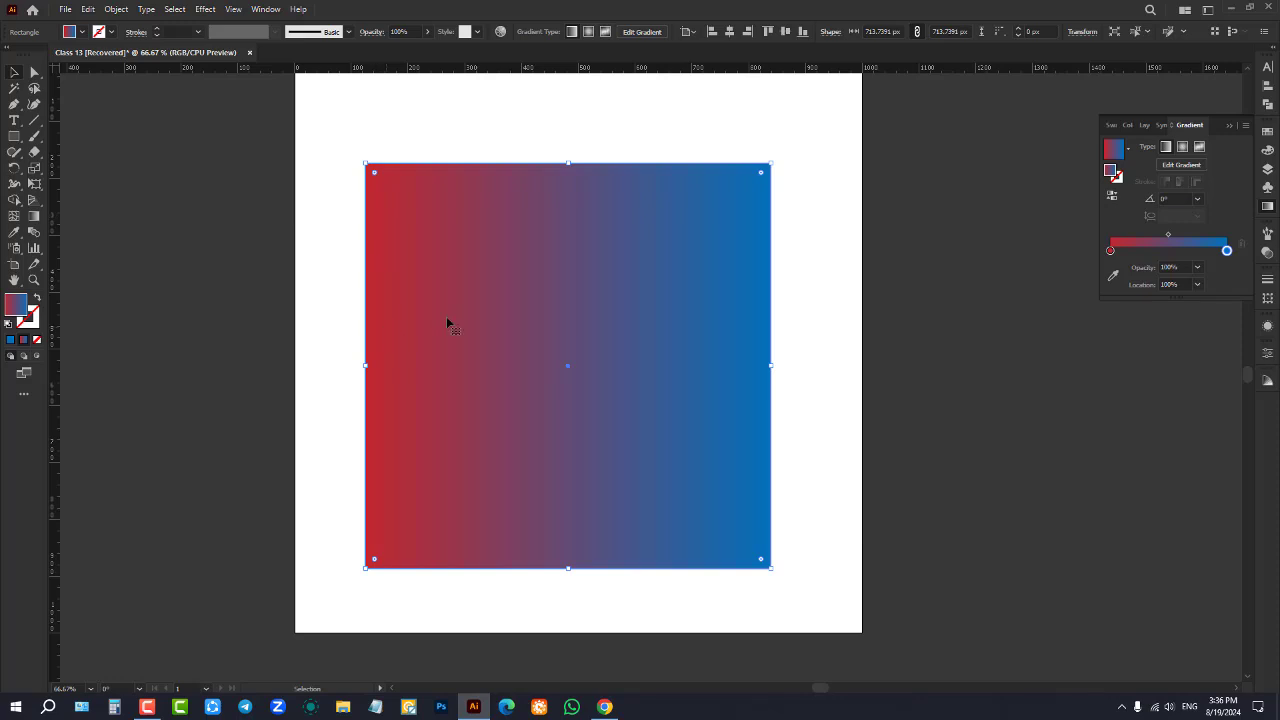
click(1112, 197)
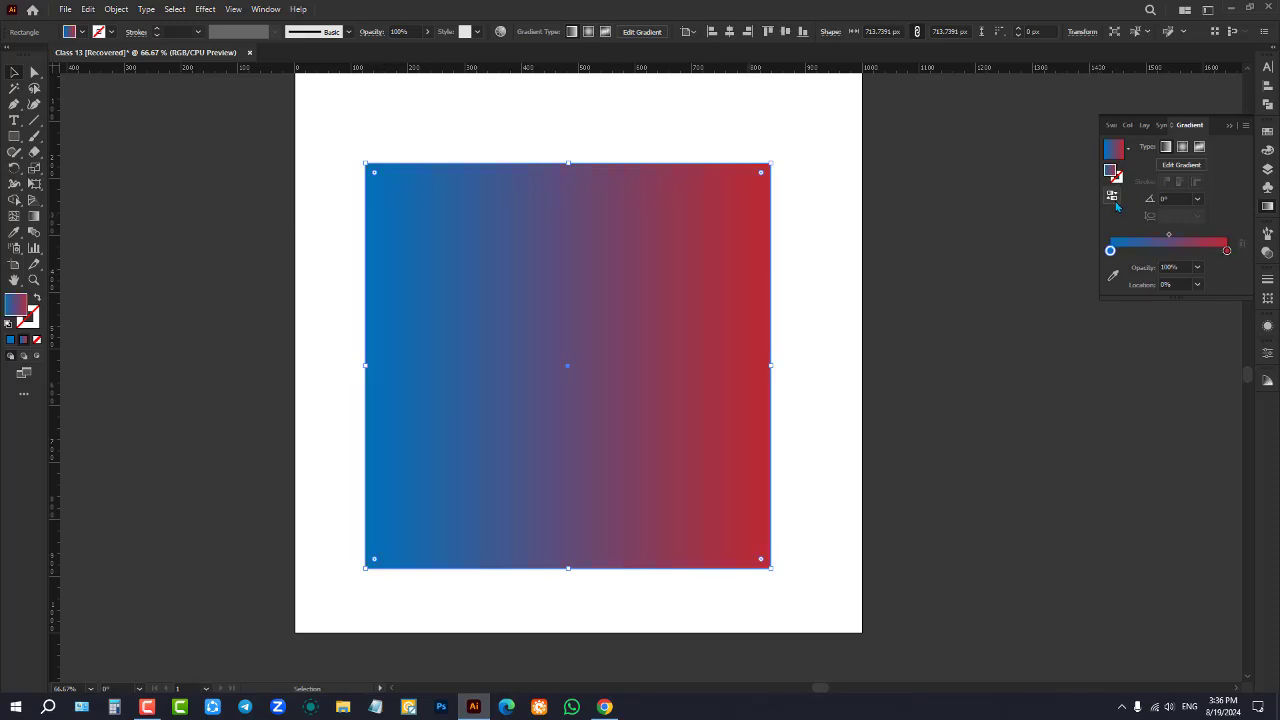
click(1130, 149)
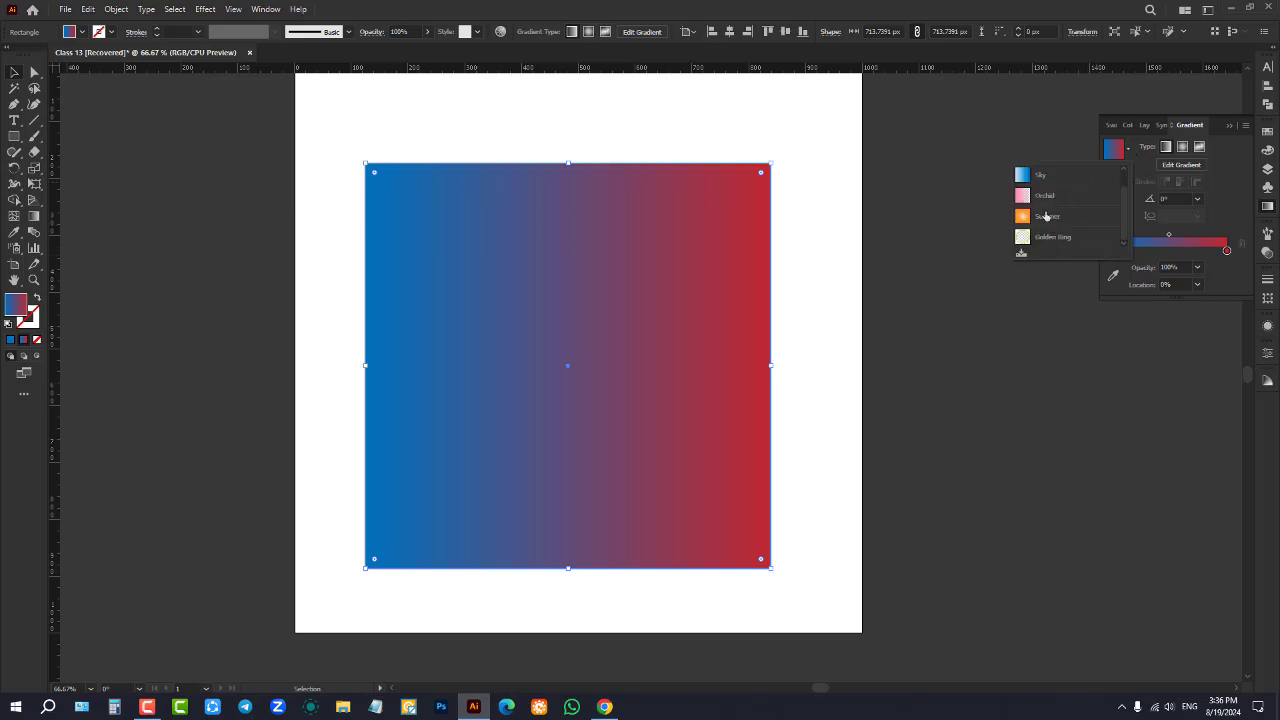
click(1153, 151)
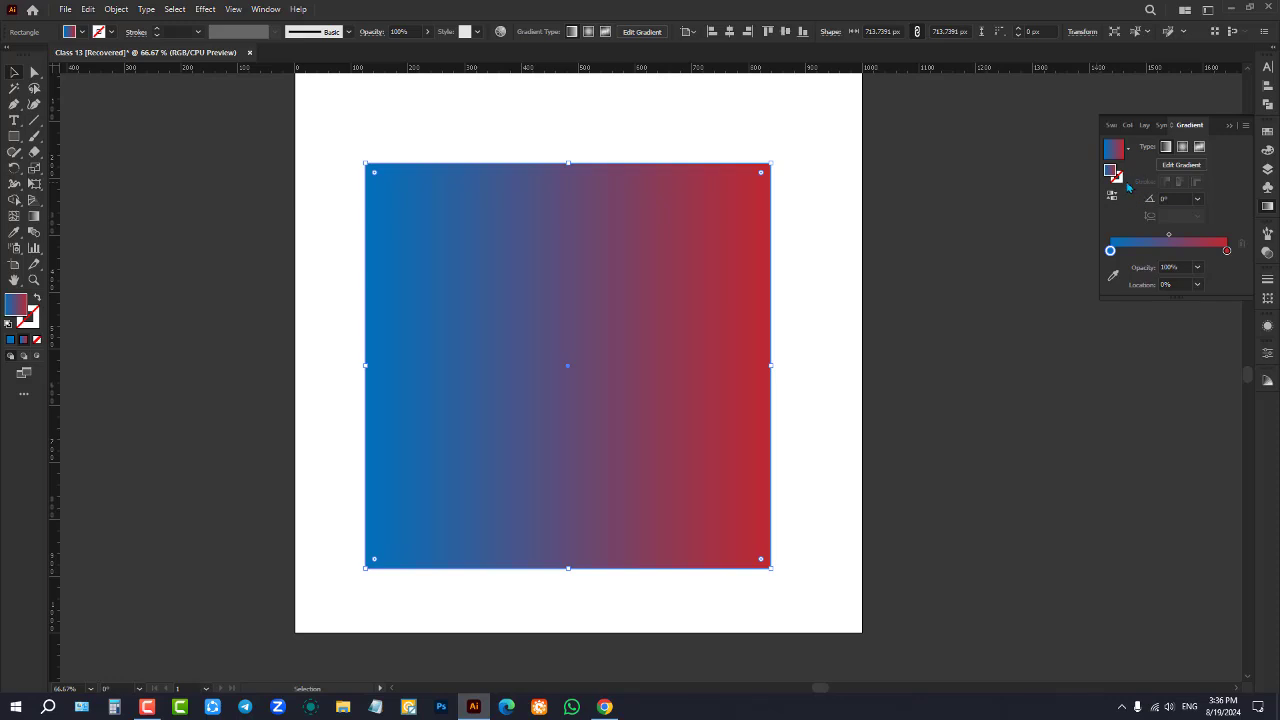
Give the square a stroke and raise its weight to 43 pt
click(177, 32)
scroll(176, 31, up, 2)
scroll(176, 31, up, 2)
scroll(176, 31, up, 20)
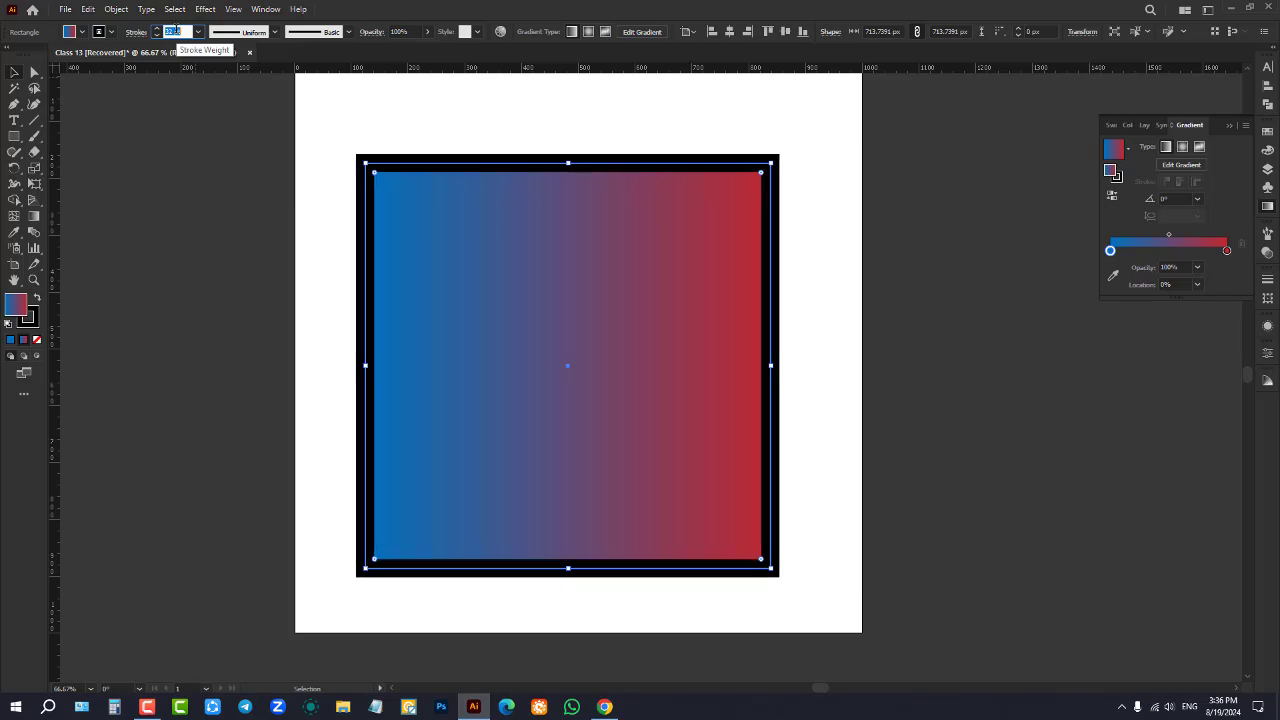
Apply the blue-to-red gradient to the square's stroke and reverse it so that it runs from red to blue
click(1120, 178)
click(1191, 231)
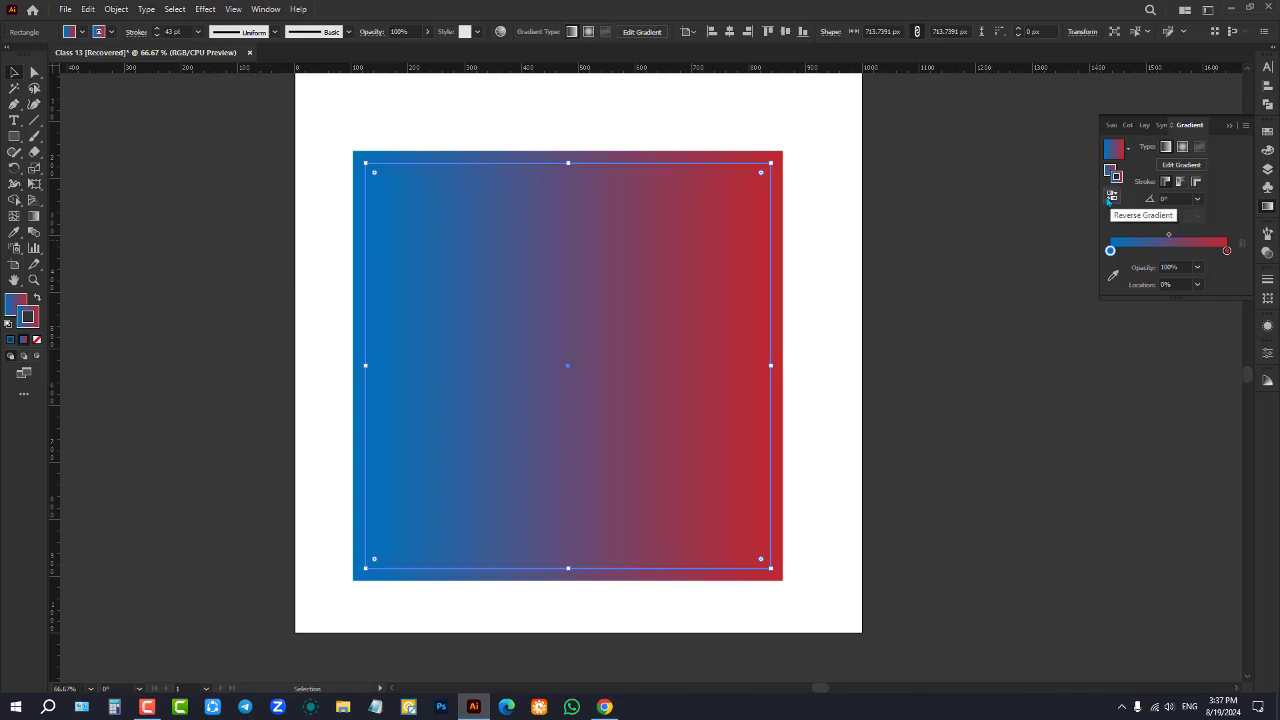
click(1148, 213)
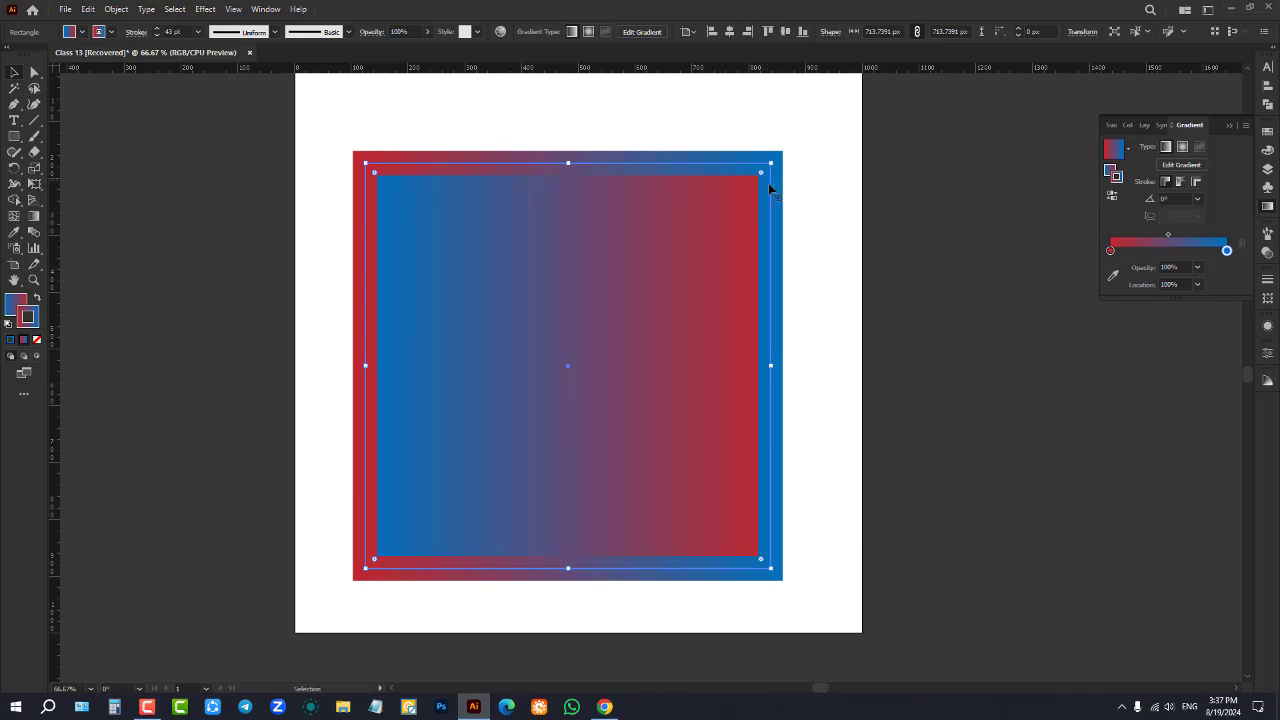
Recolour the stroke gradient with RGB Green at its start stop and yellow at its end stop
double_click(1227, 250)
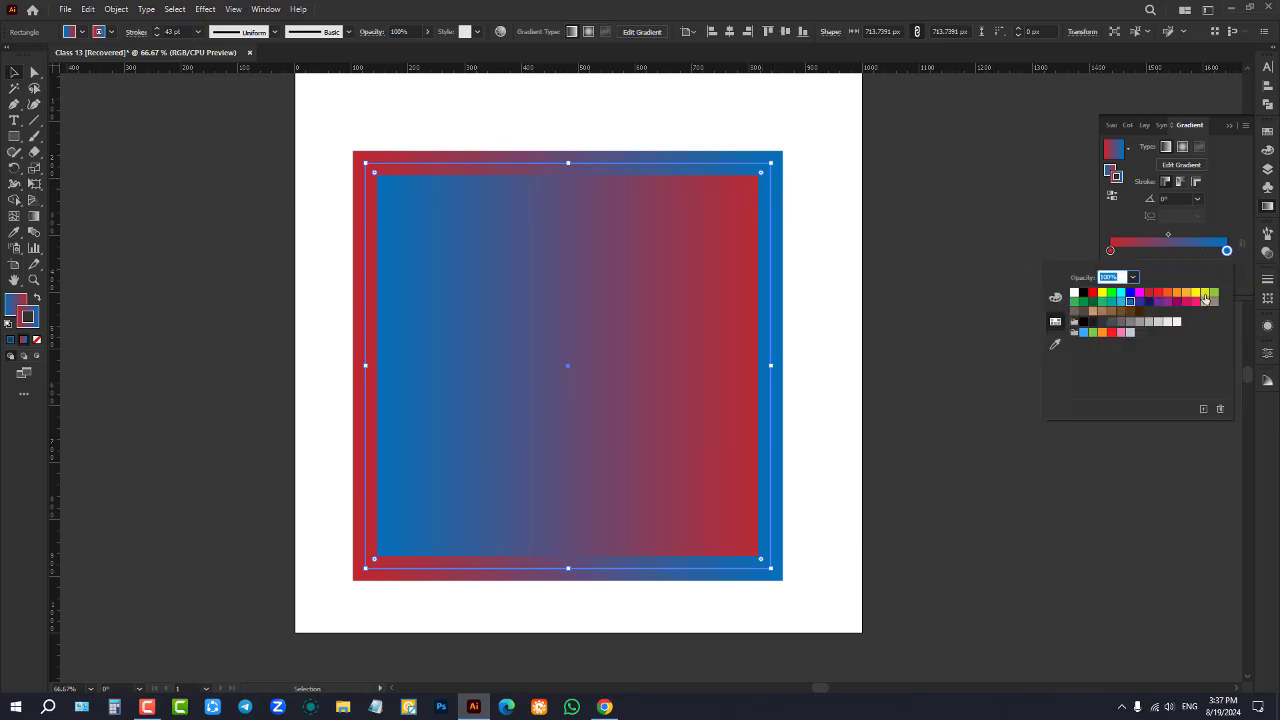
click(1206, 297)
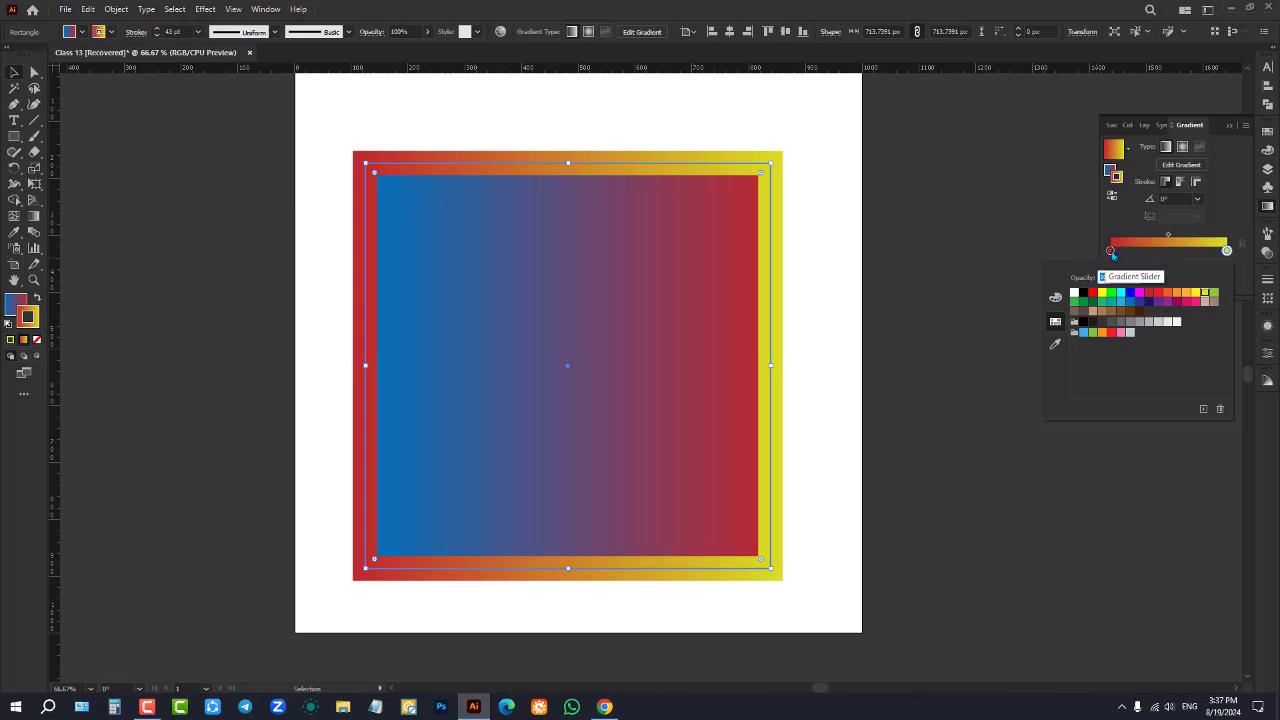
click(1111, 251)
double_click(1111, 251)
click(1113, 294)
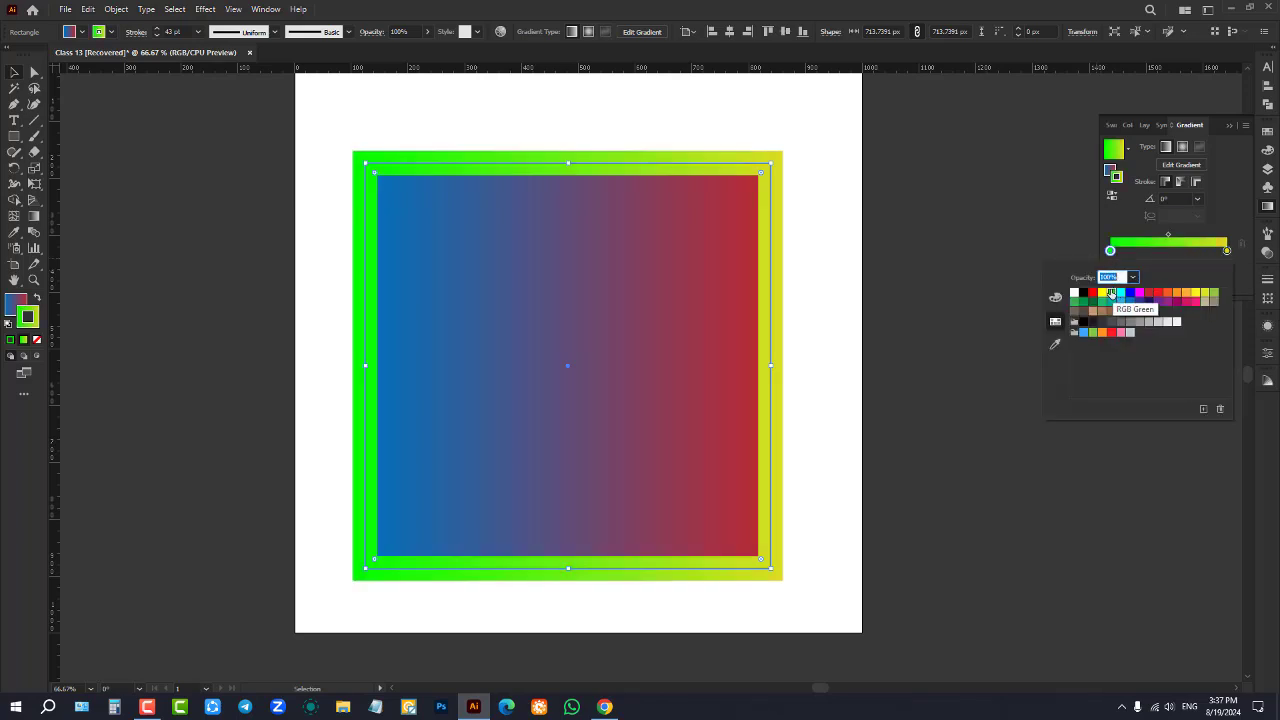
click(813, 267)
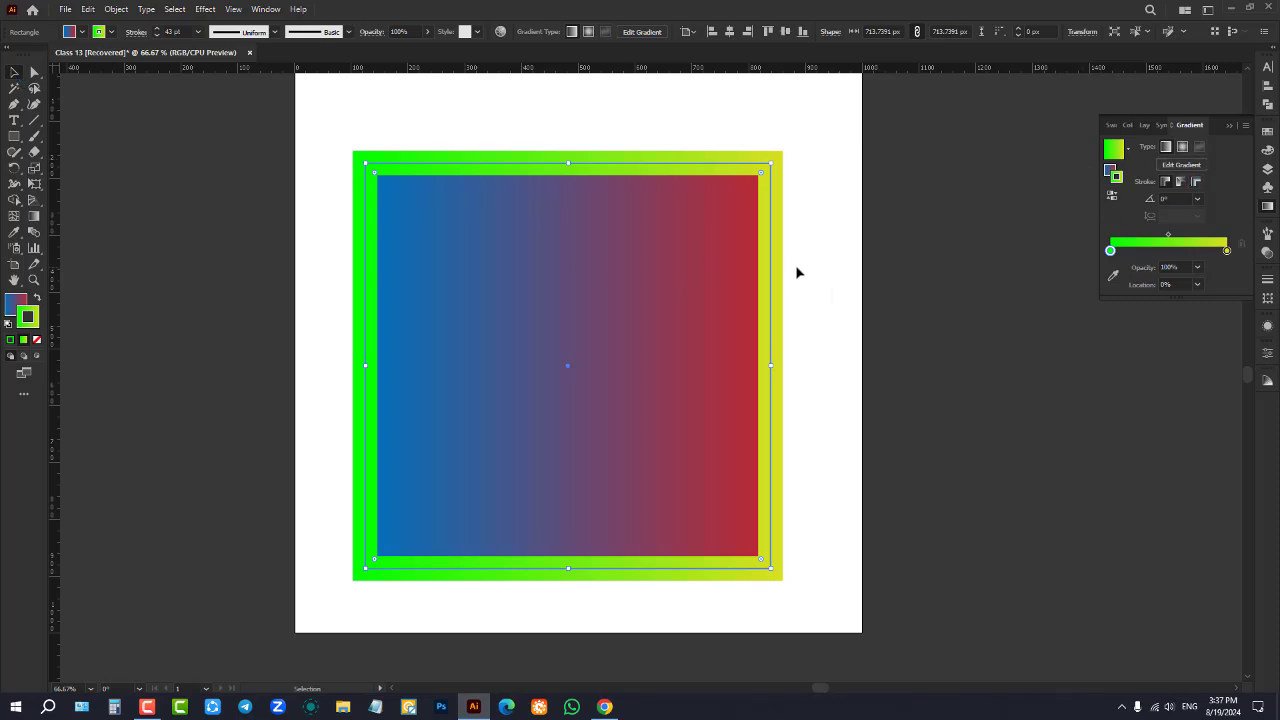
click(1128, 148)
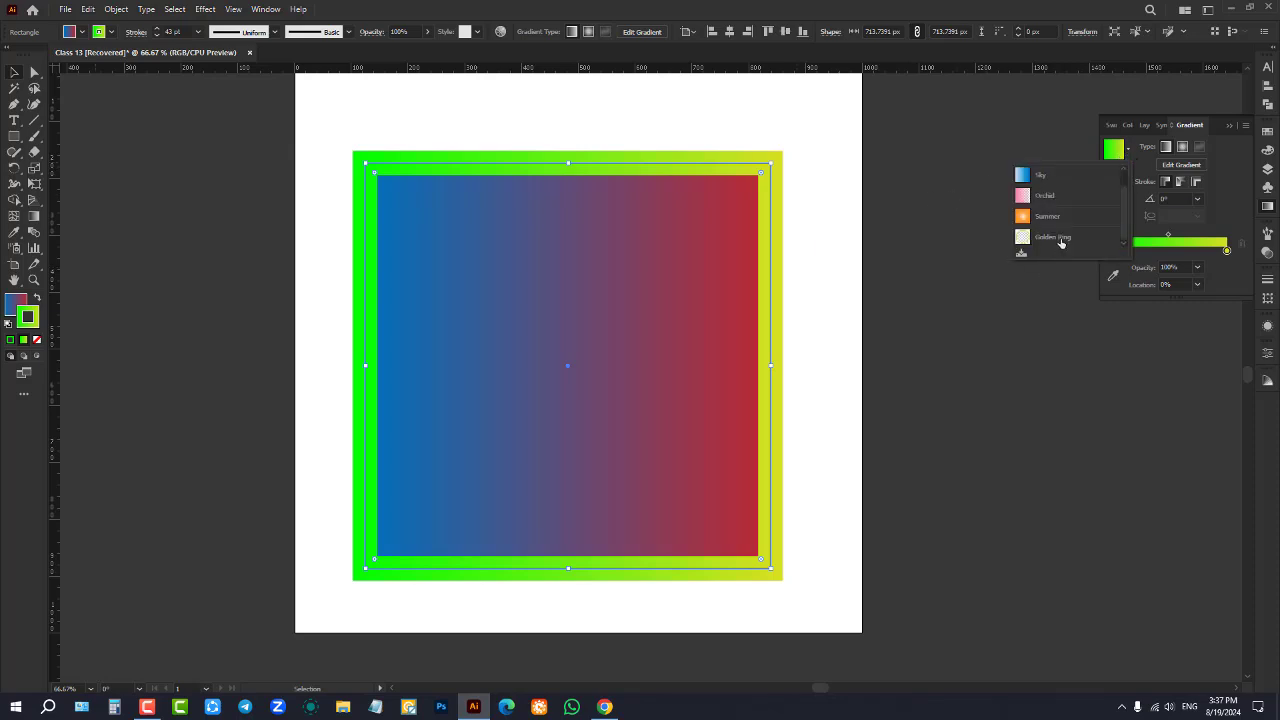
click(1149, 171)
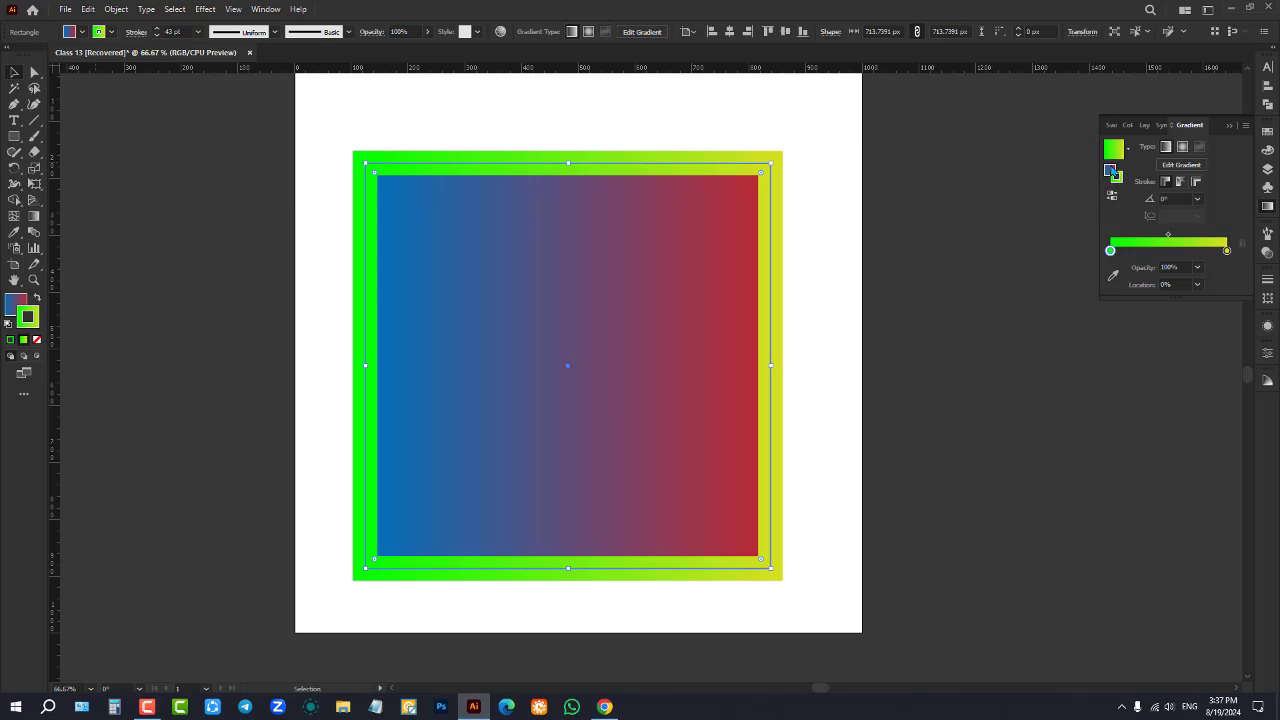
Add a colour stop at the middle of the square's fill gradient and colour it yellow
click(1110, 170)
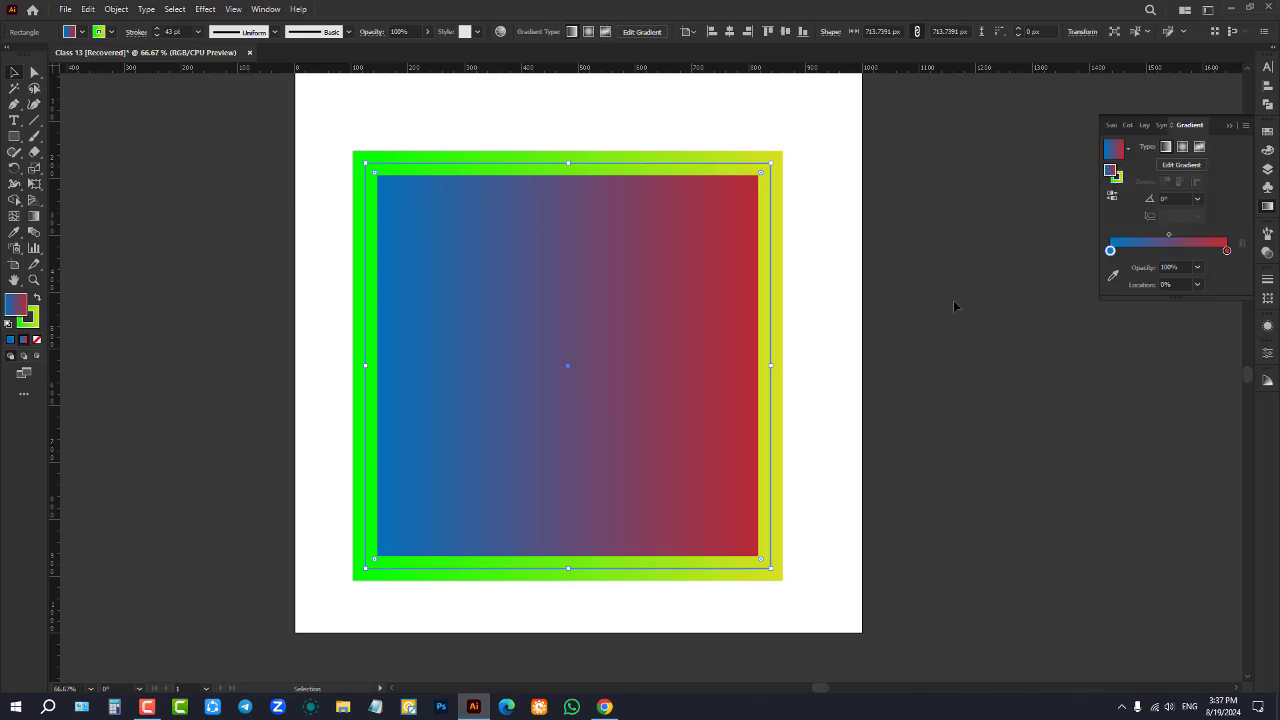
click(1170, 250)
double_click(1170, 252)
click(1149, 293)
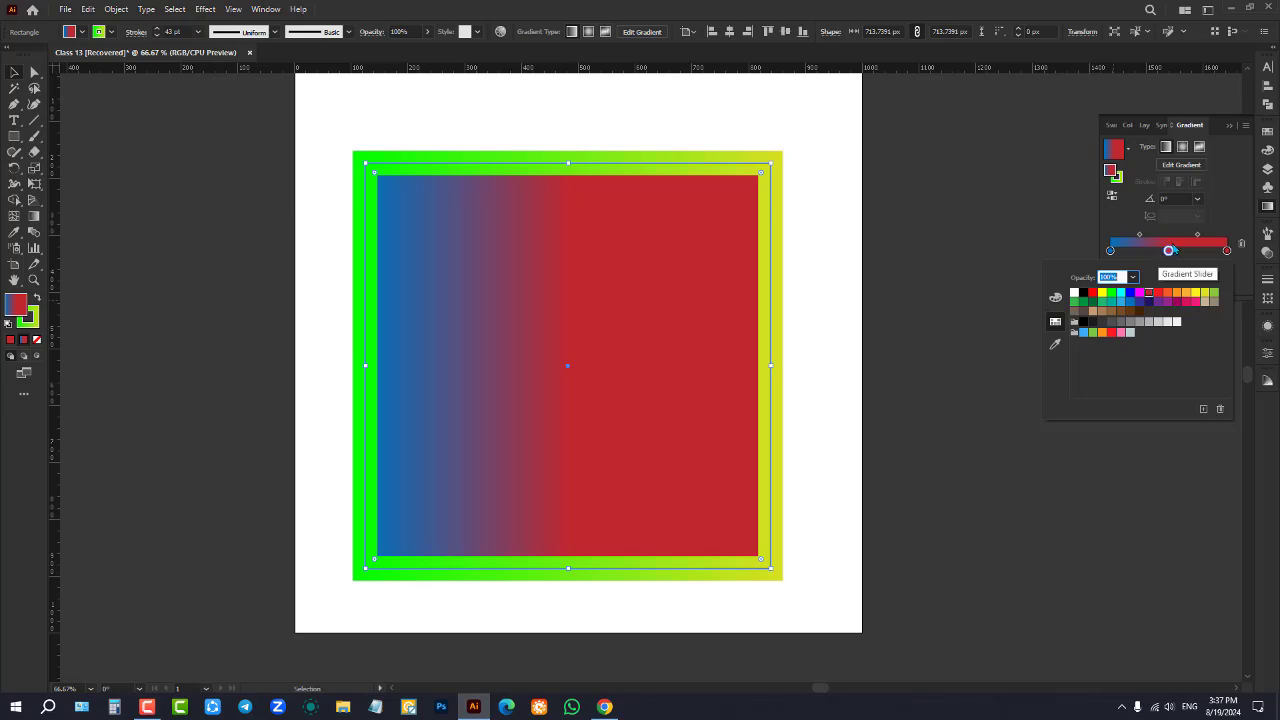
click(1205, 294)
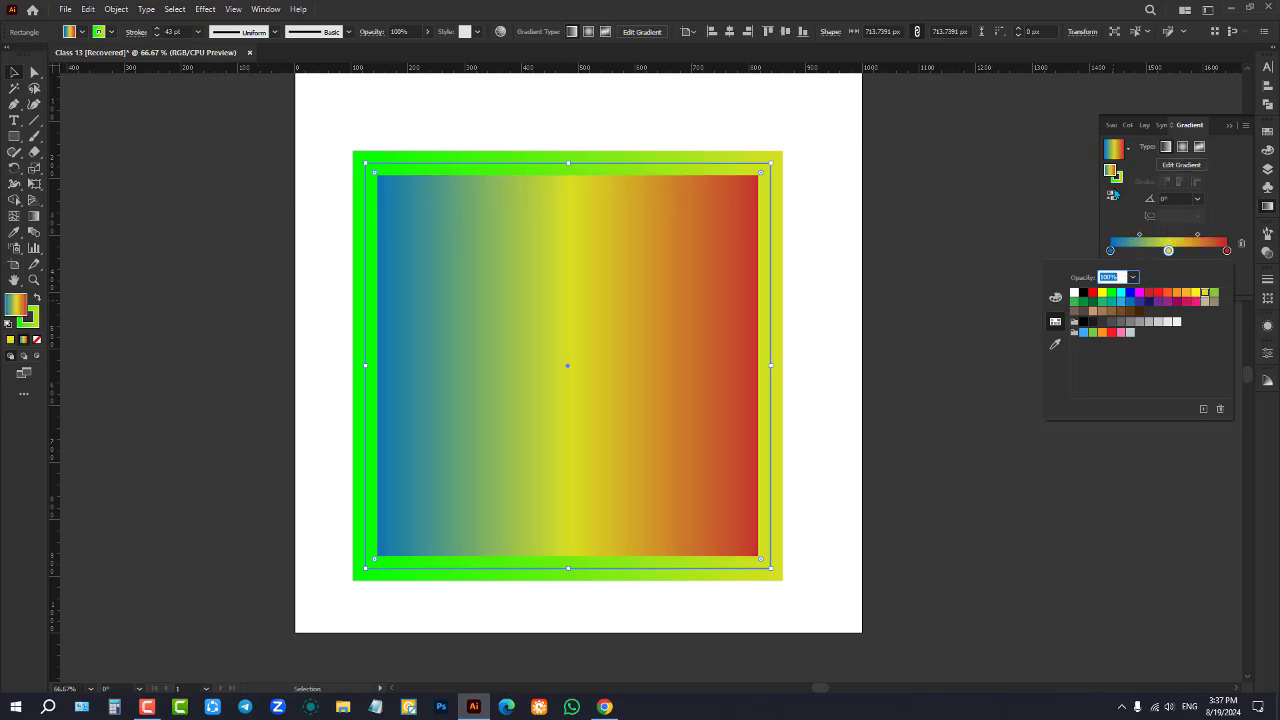
Reverse the three-colour fill gradient and recolour its start stop light orange at location 0%
click(1119, 199)
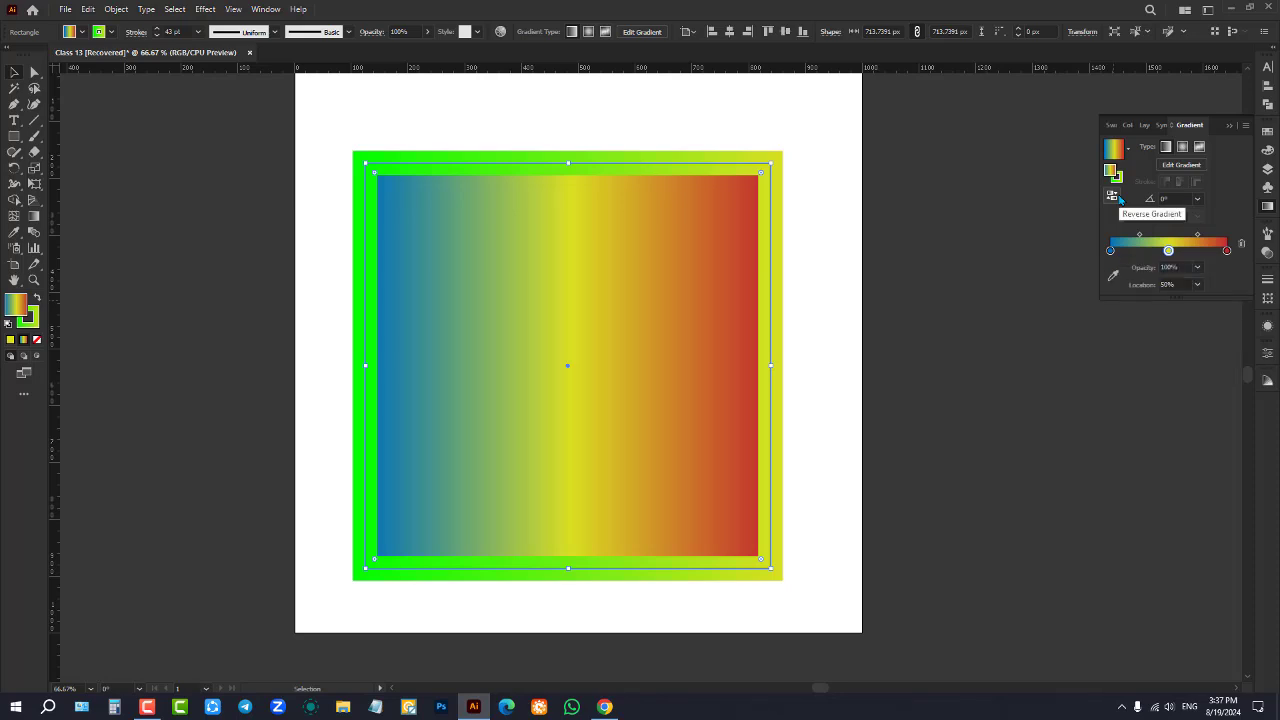
click(1119, 199)
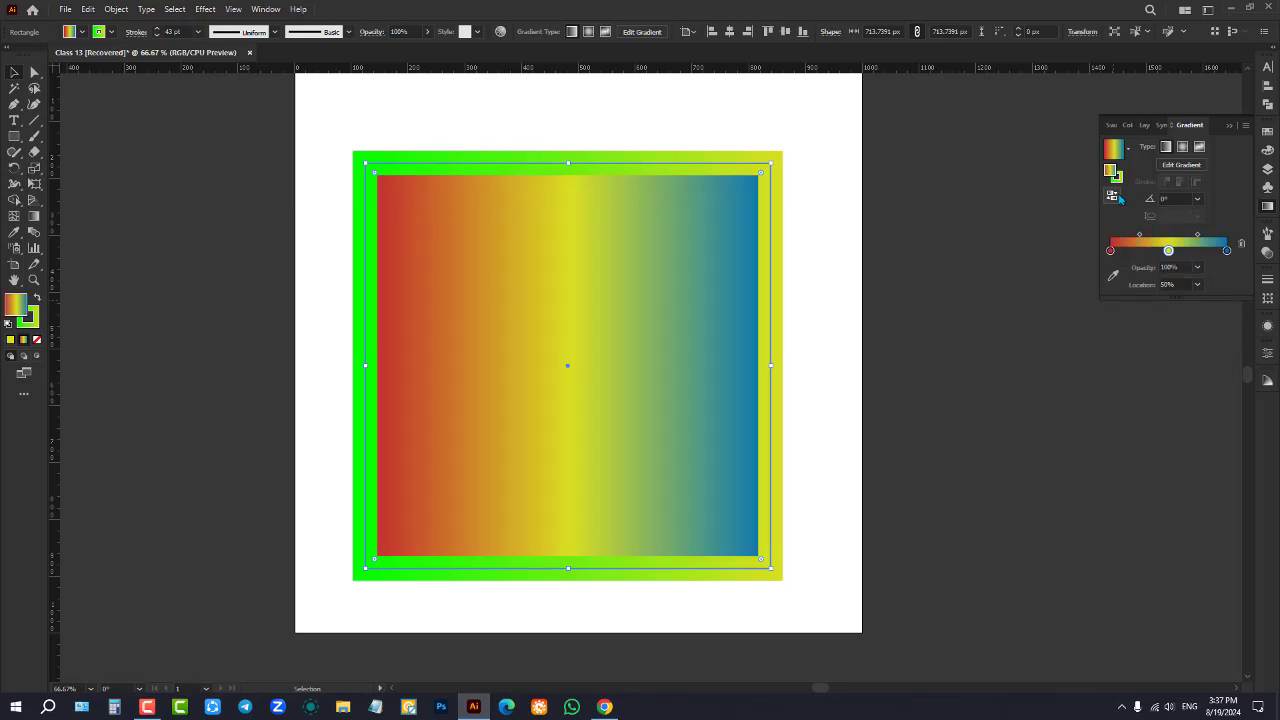
double_click(1111, 251)
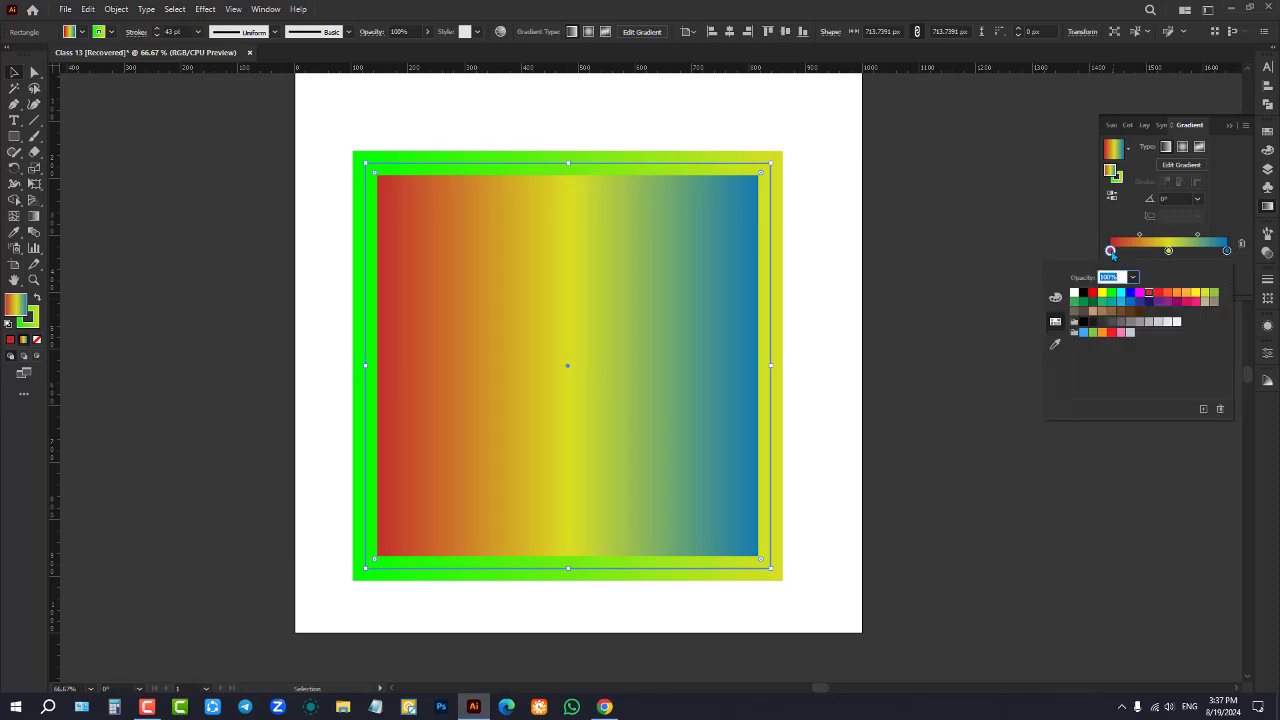
click(1184, 294)
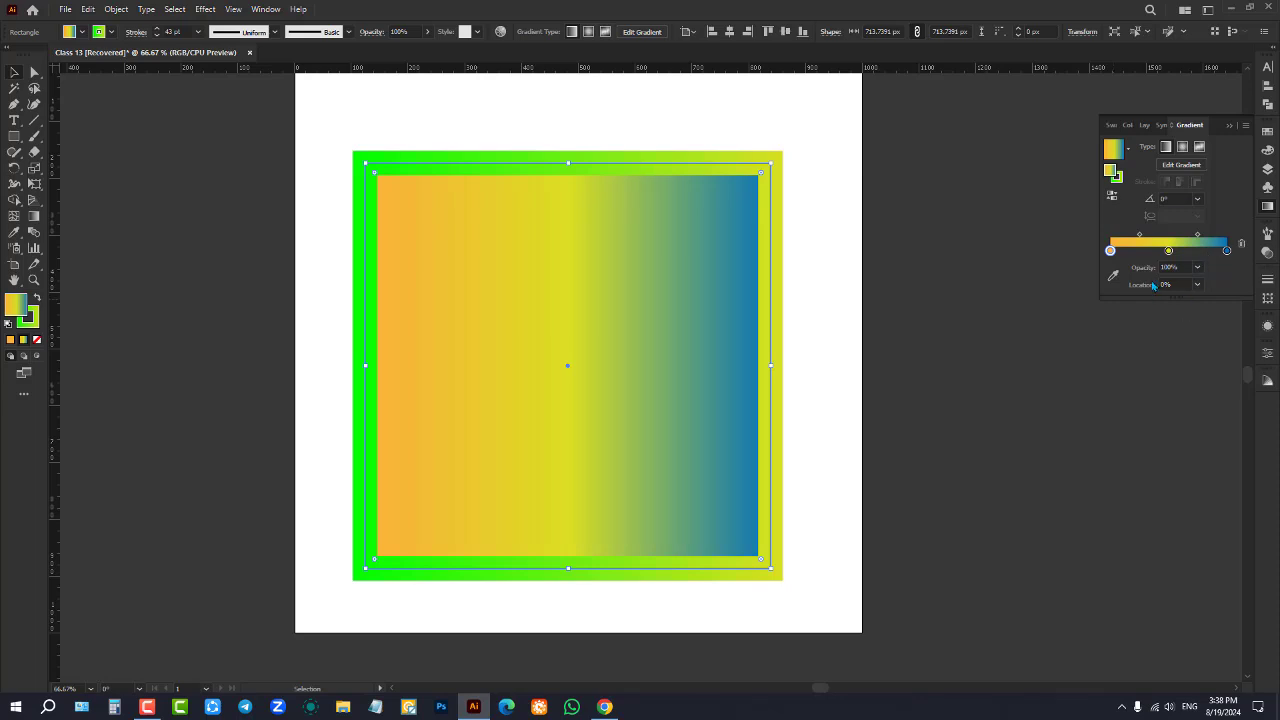
click(1203, 292)
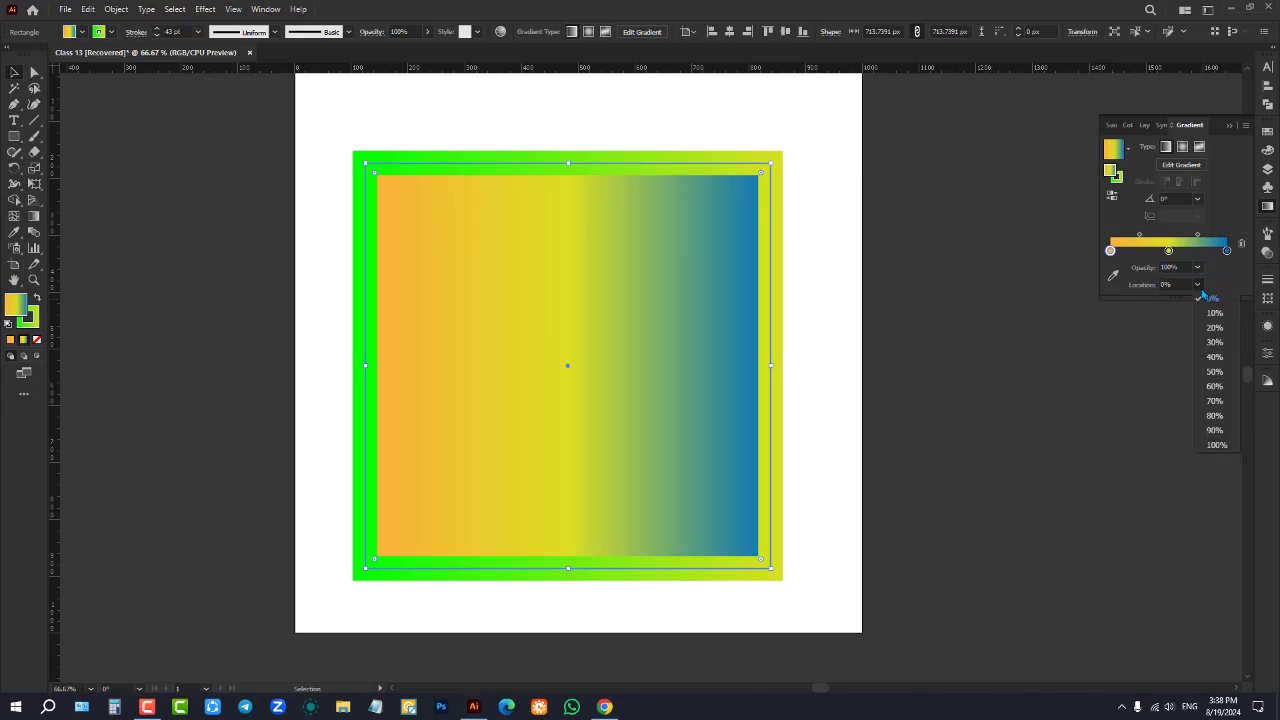
click(1208, 297)
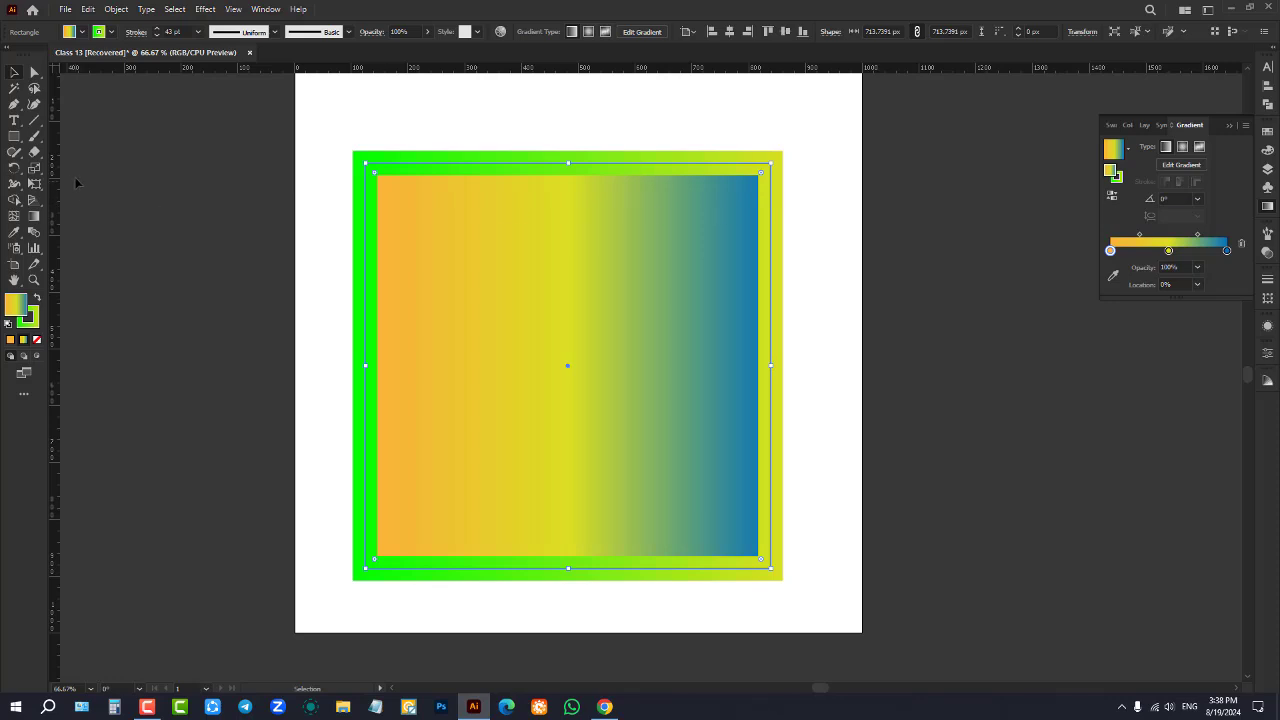
Remove the square's stroke and change its three-colour fill gradient to a radial type
click(36, 325)
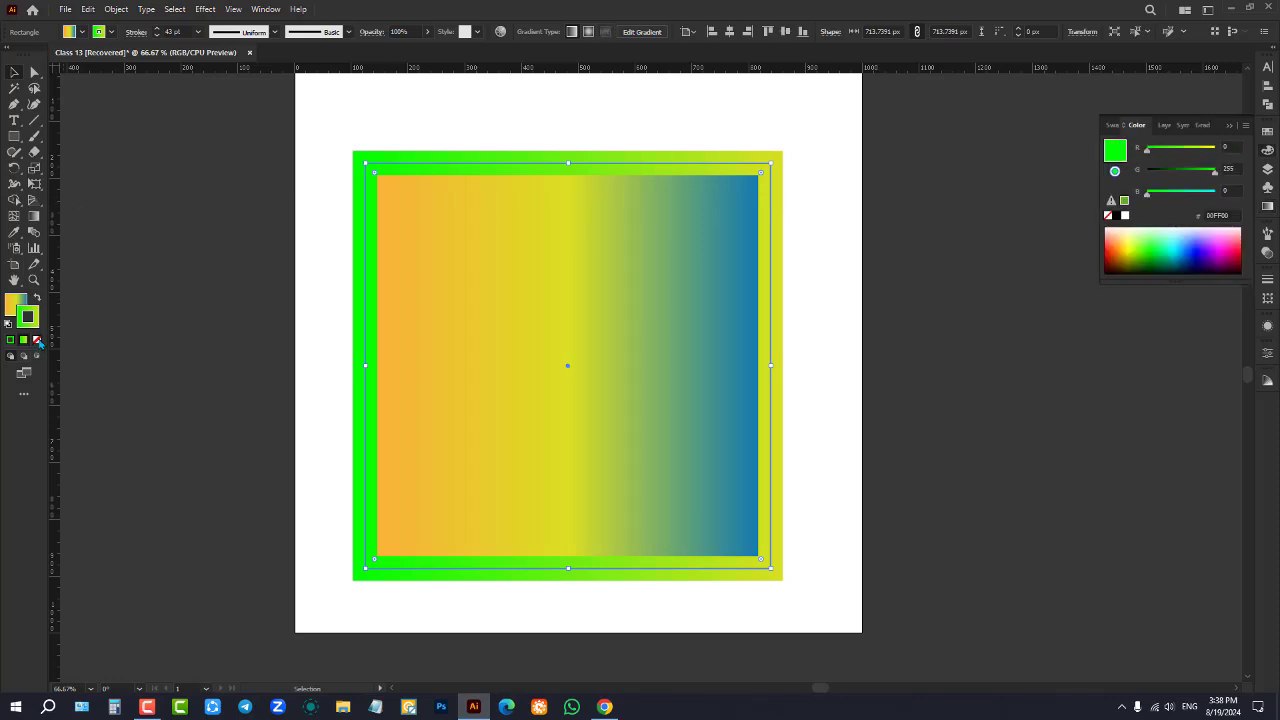
click(37, 340)
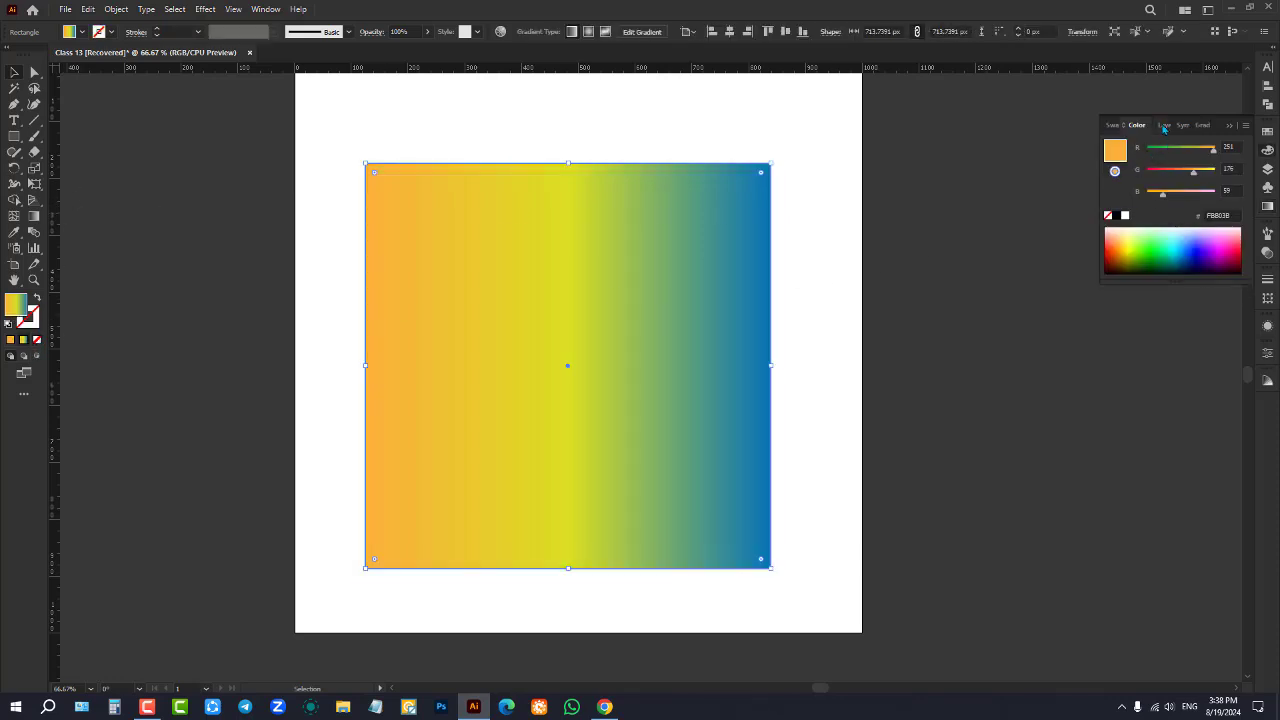
click(1267, 206)
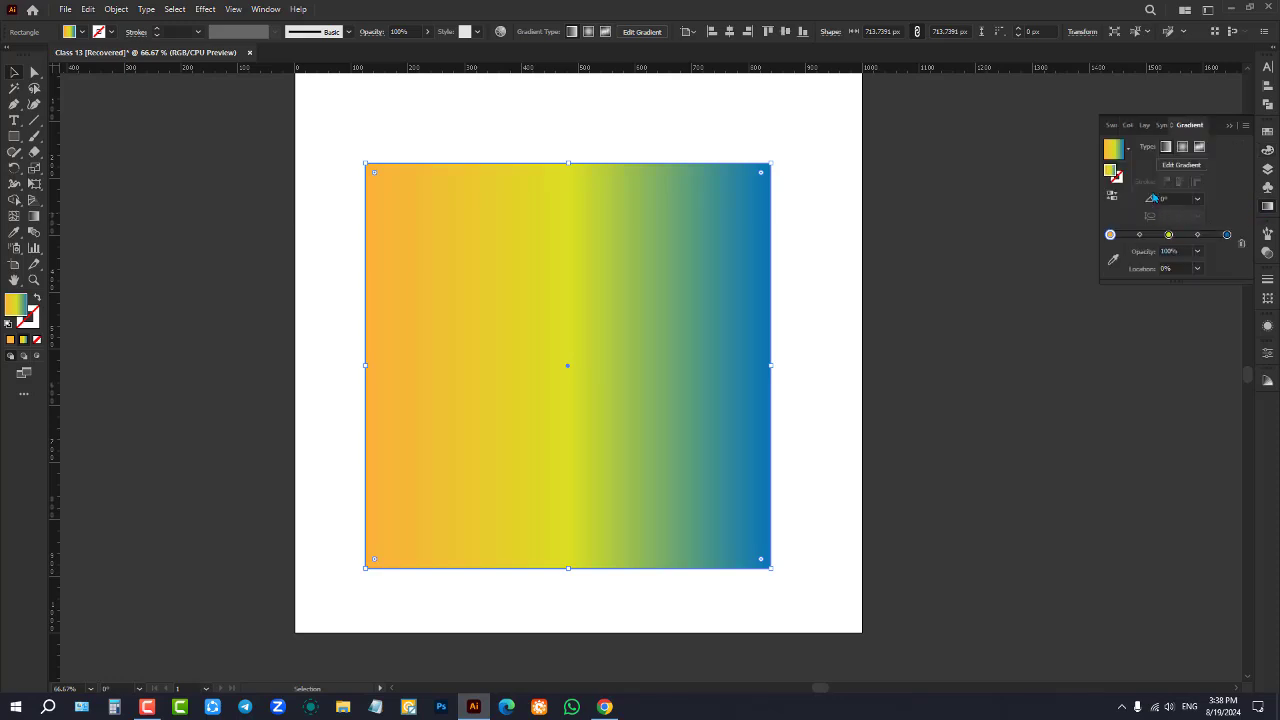
click(1182, 147)
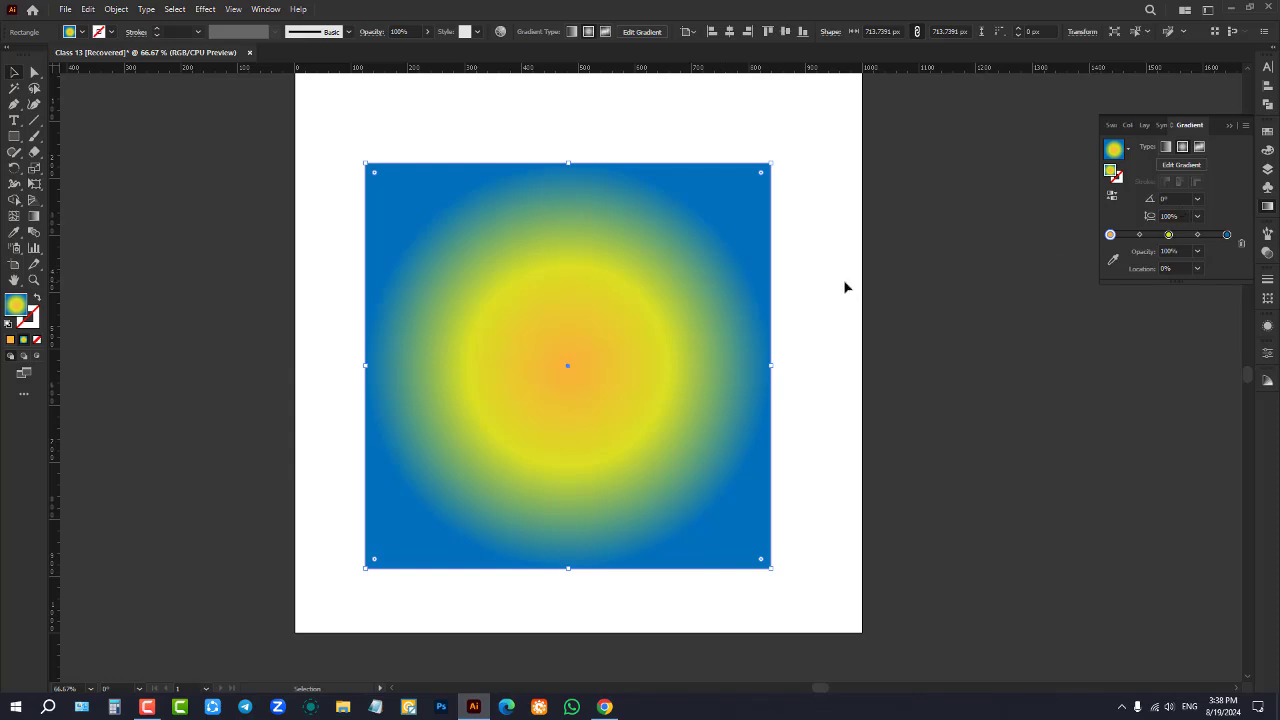
Move the radial gradient's light orange start stop to about 50% and return it to the start of the ramp
click(1171, 238)
drag(1171, 238, 1170, 239)
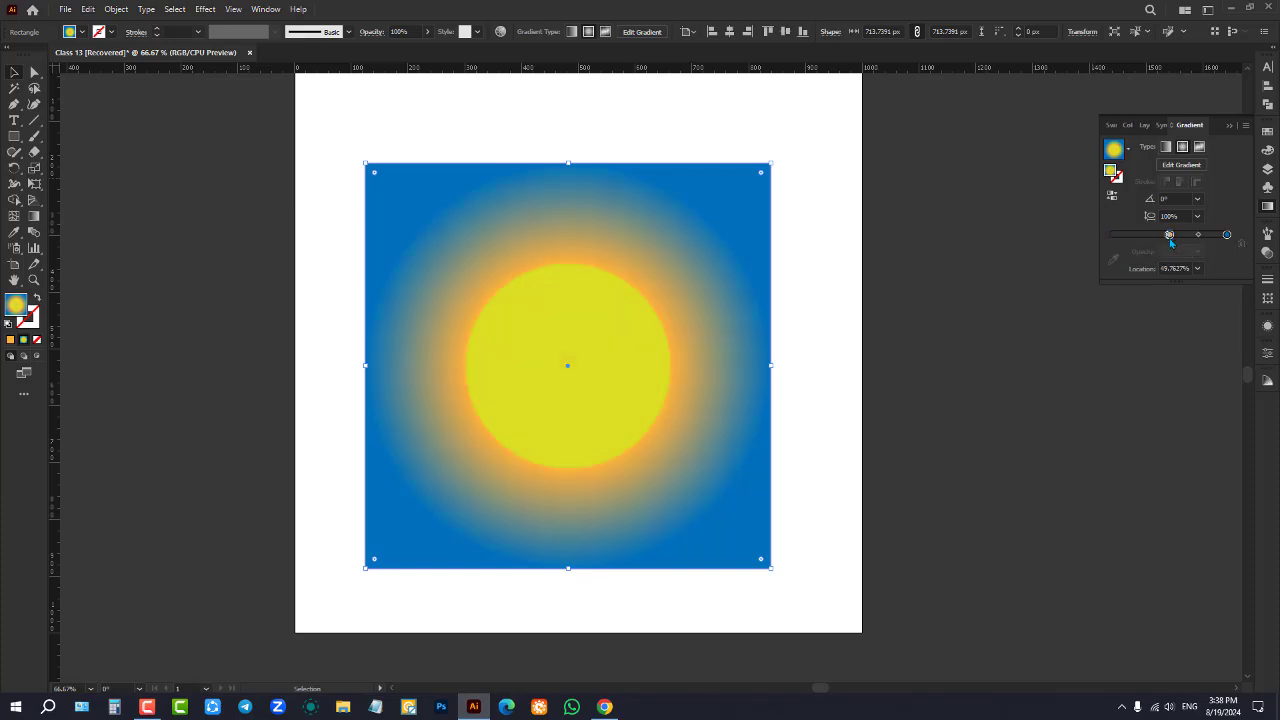
drag(1226, 283, 1227, 323)
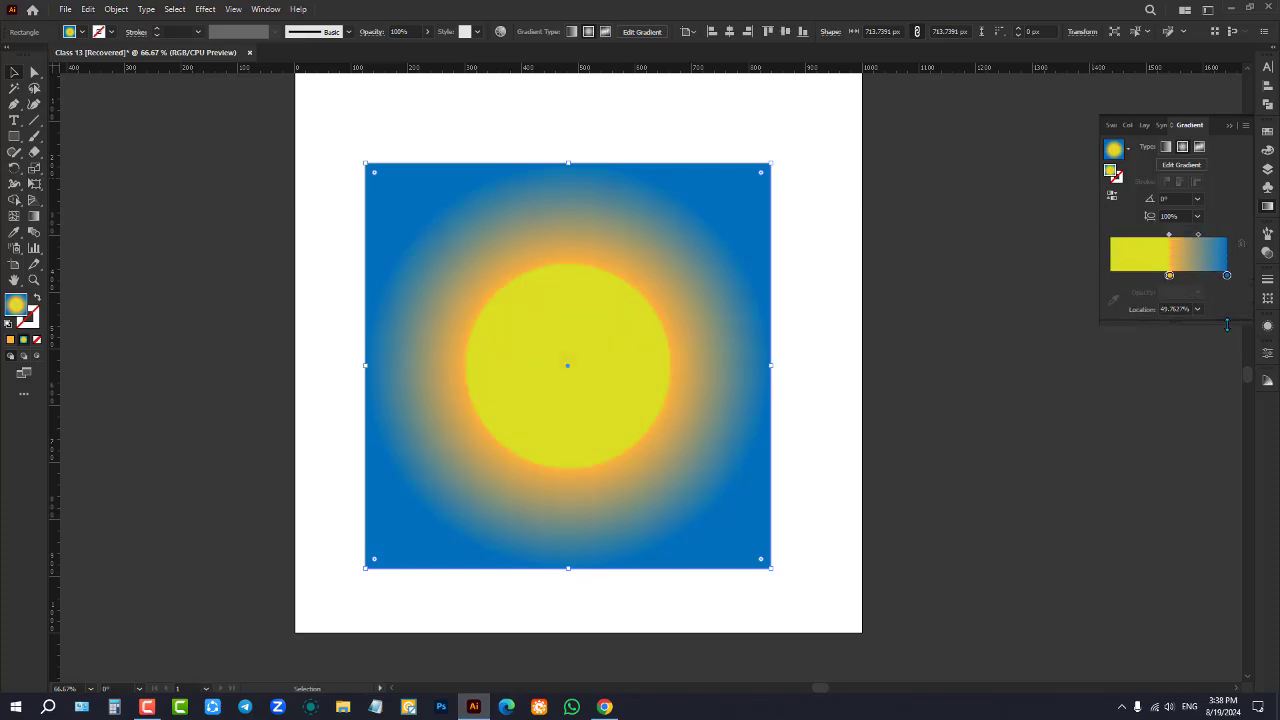
drag(1170, 277, 1112, 277)
click(1169, 276)
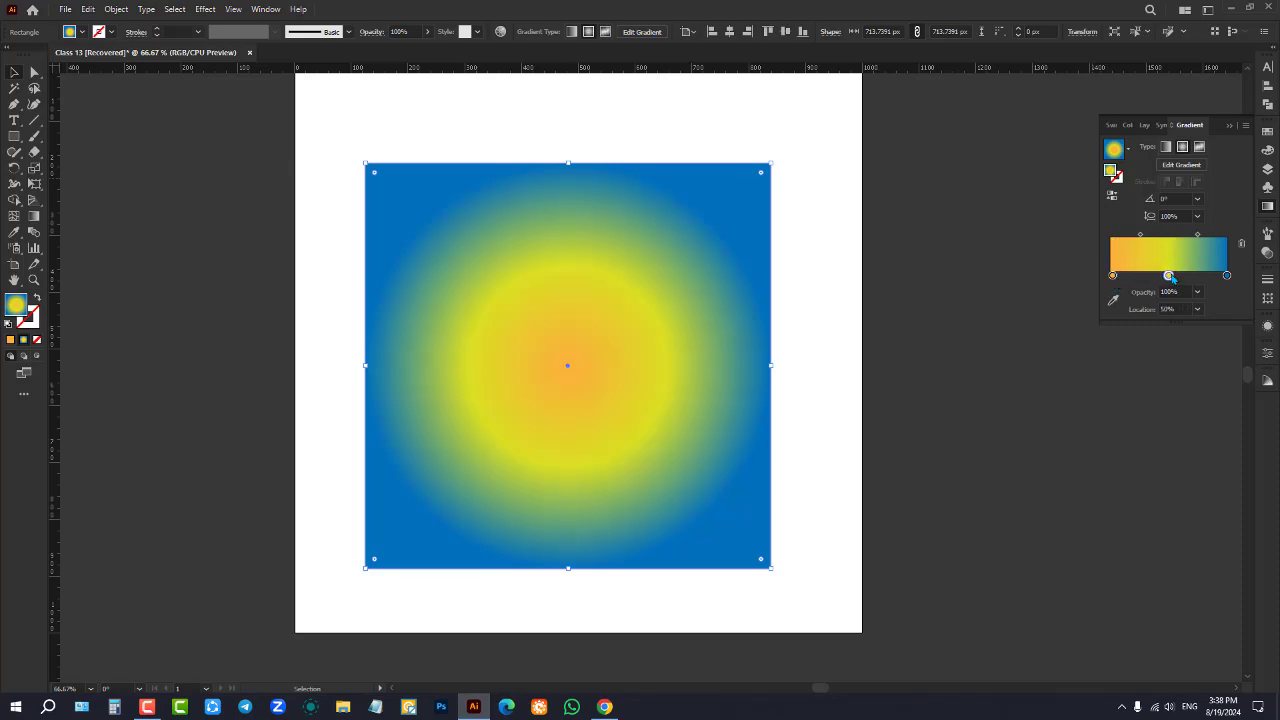
Recolour the radial gradient's middle stop orange (R=247 G=147 B=30) and delete that stop
double_click(1170, 277)
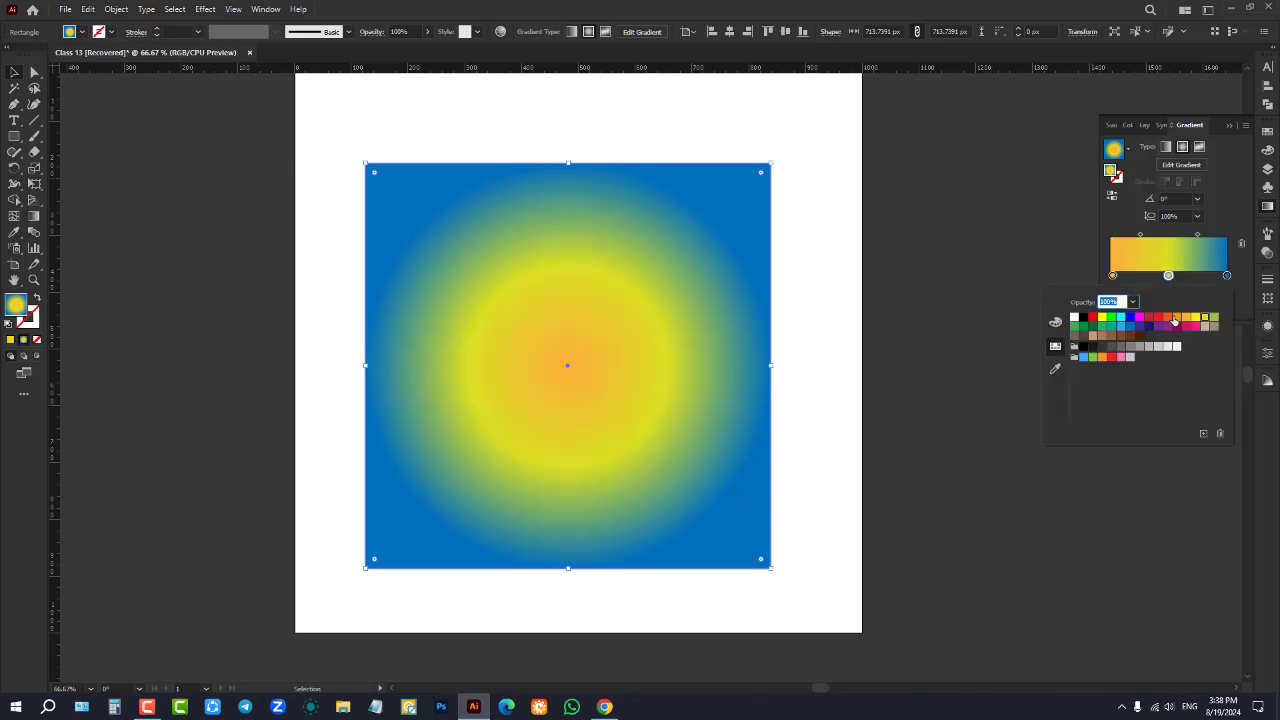
click(1174, 318)
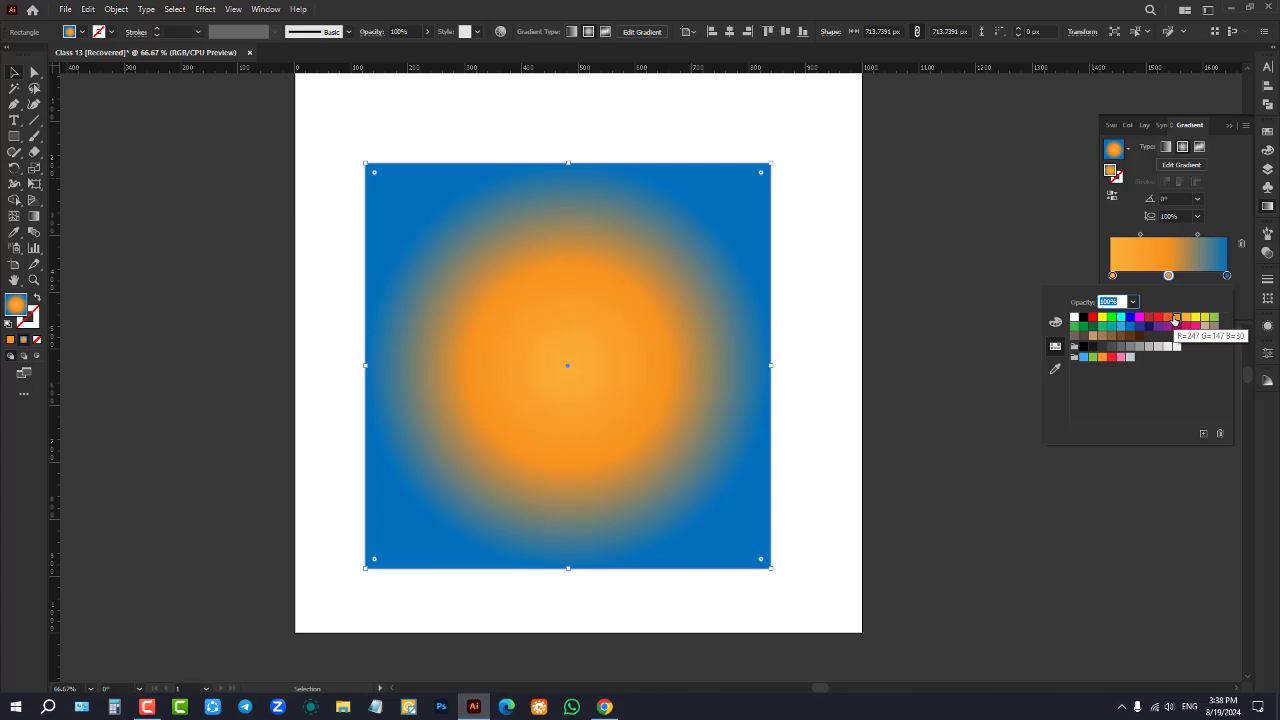
click(1242, 244)
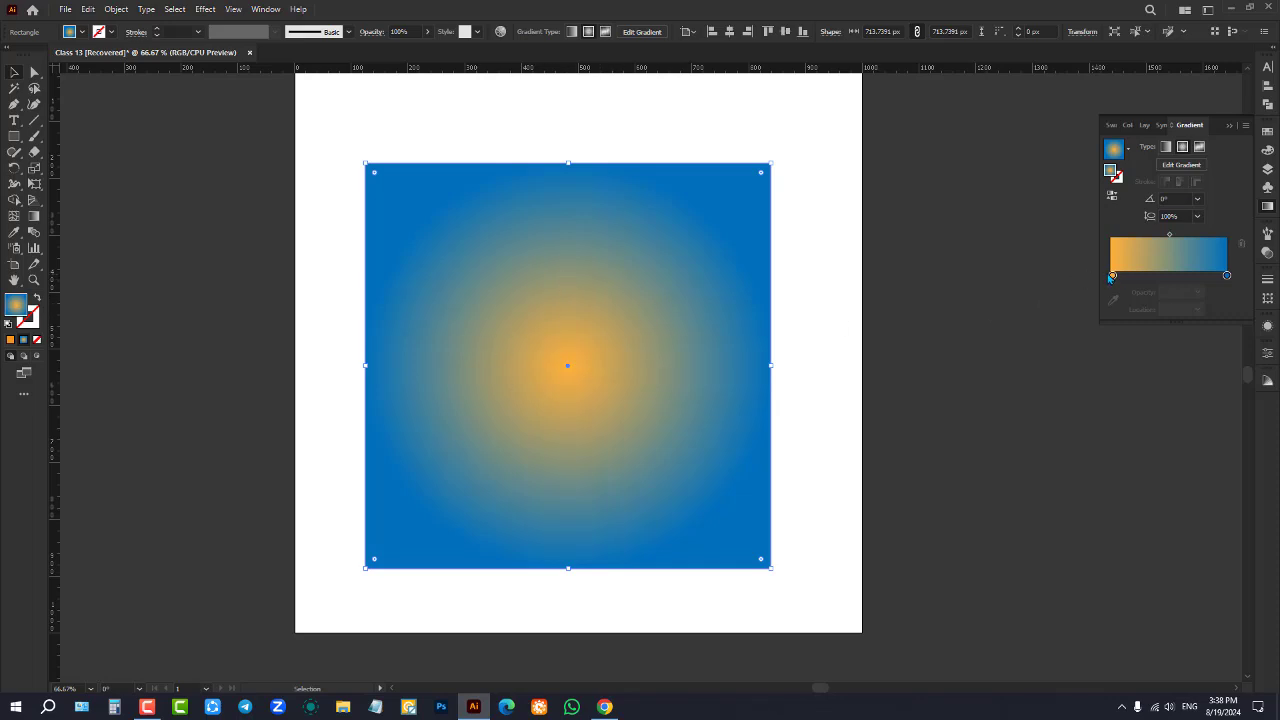
Try the light orange stop at about 37%, shift the gradient midpoint to about 34%, and return the stop to 0%
drag(1113, 276, 1153, 276)
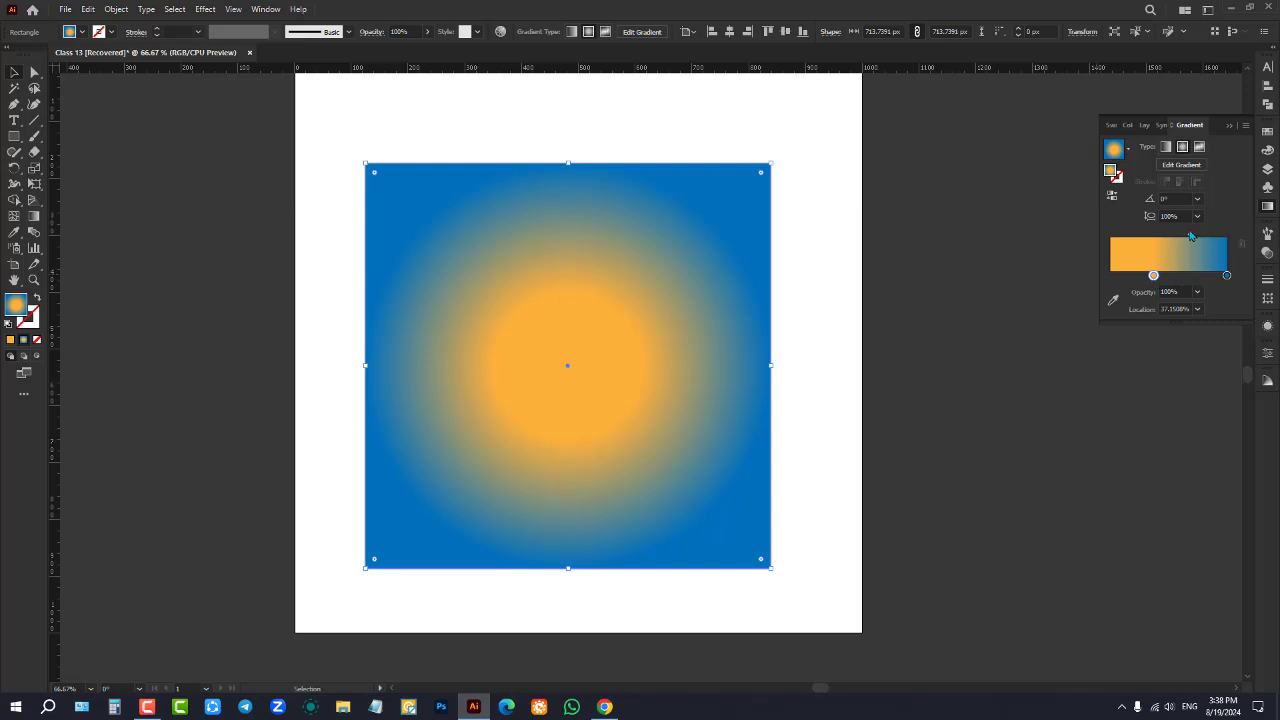
mouse_move(1191, 237)
mouse_down()
mouse_move(1207, 240)
mouse_move(1180, 237)
mouse_up()
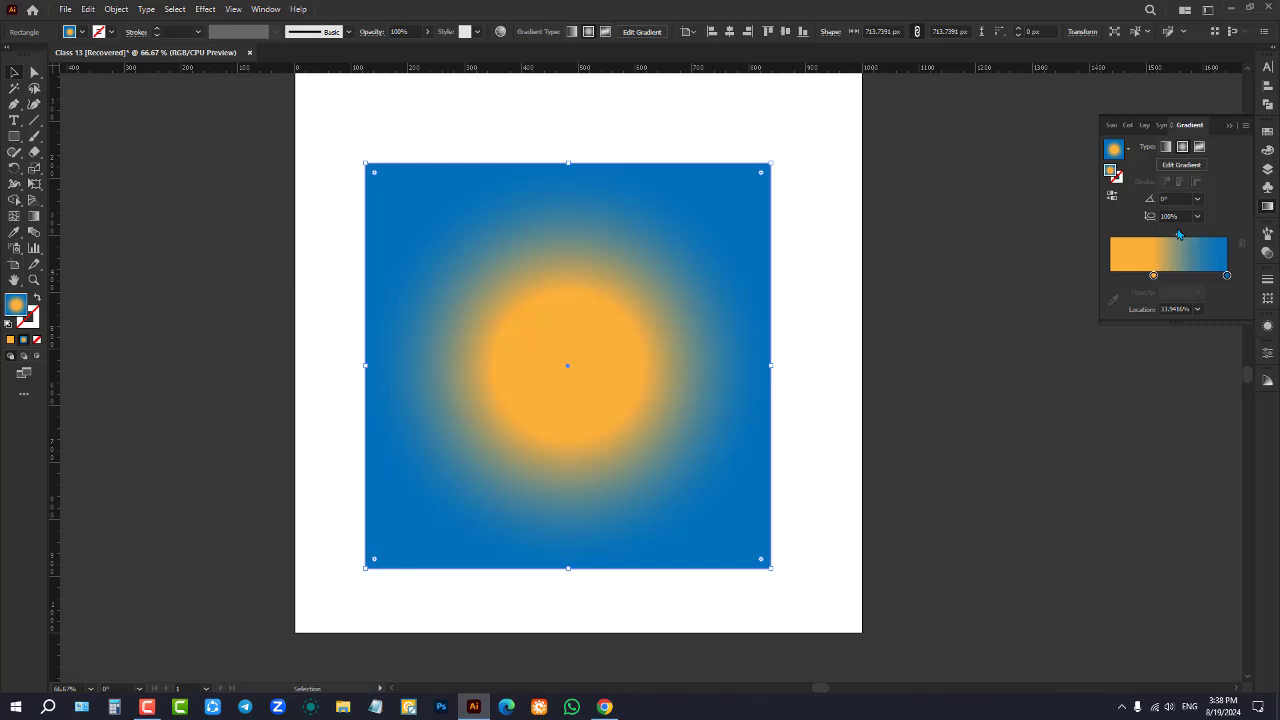
click(1154, 276)
drag(1155, 278, 1110, 276)
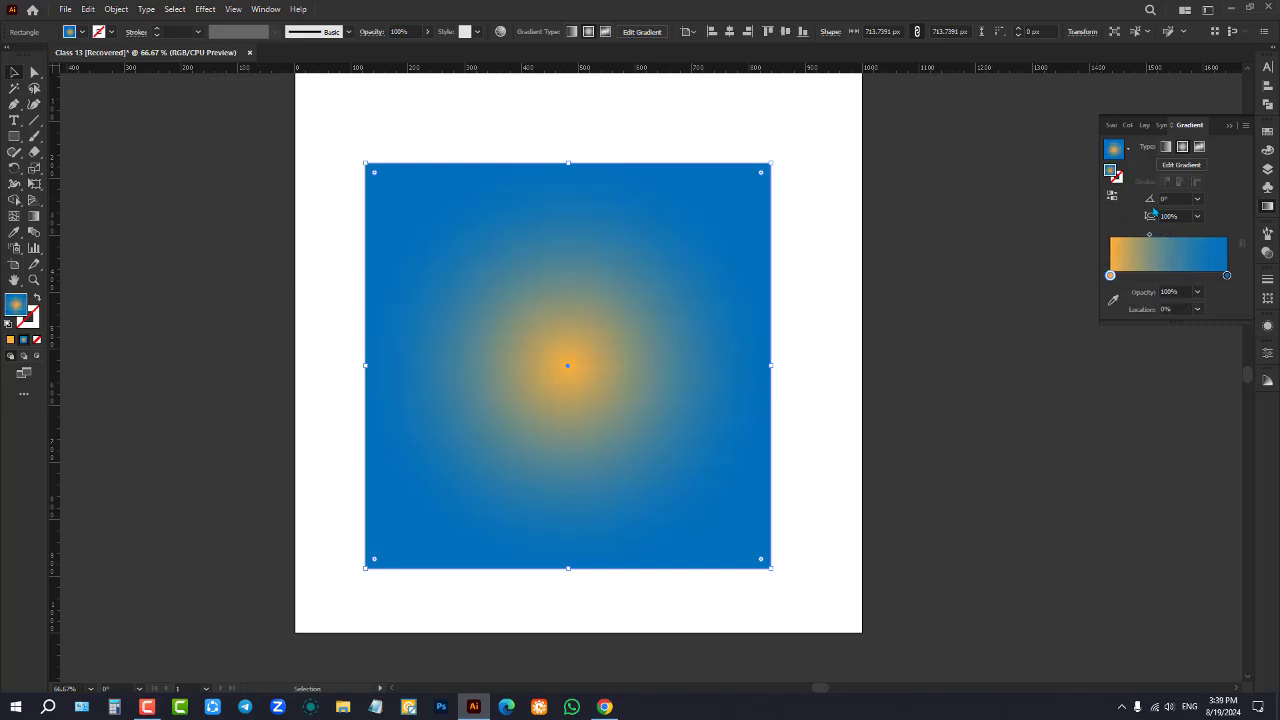
Change the fill to a freeform gradient in Points mode and recolour its upper-left point bright green
click(1200, 147)
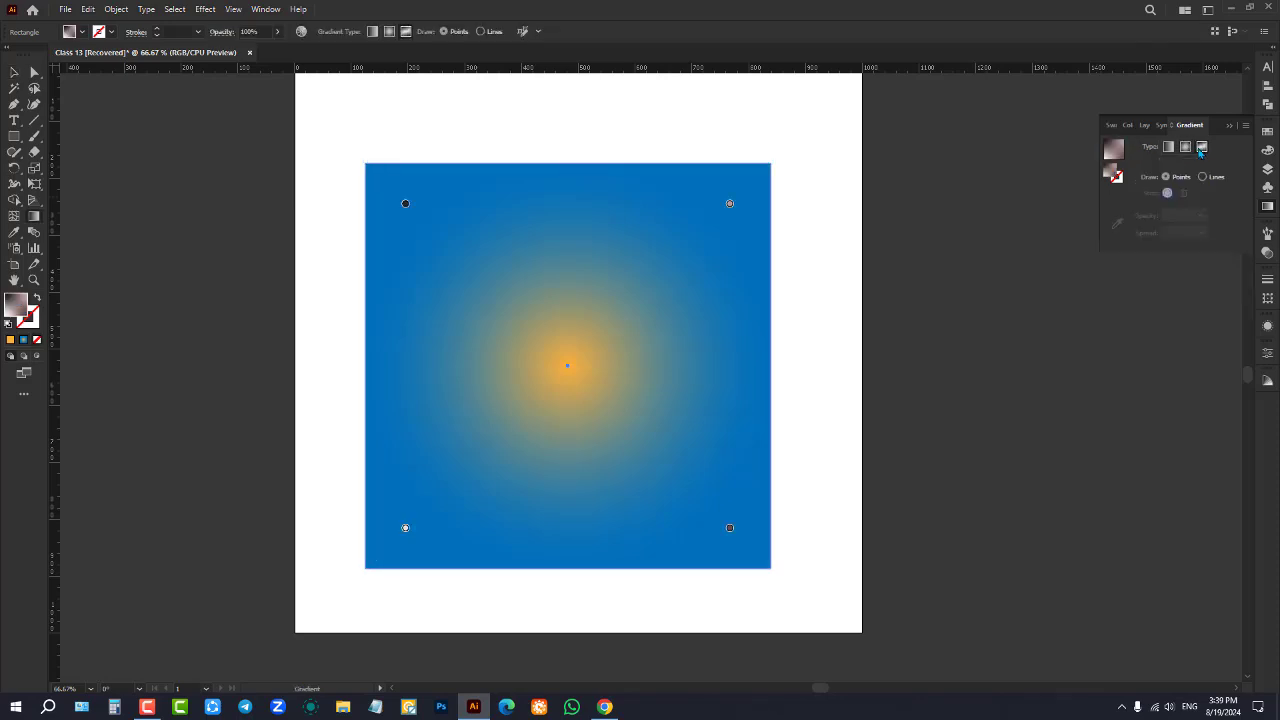
double_click(405, 205)
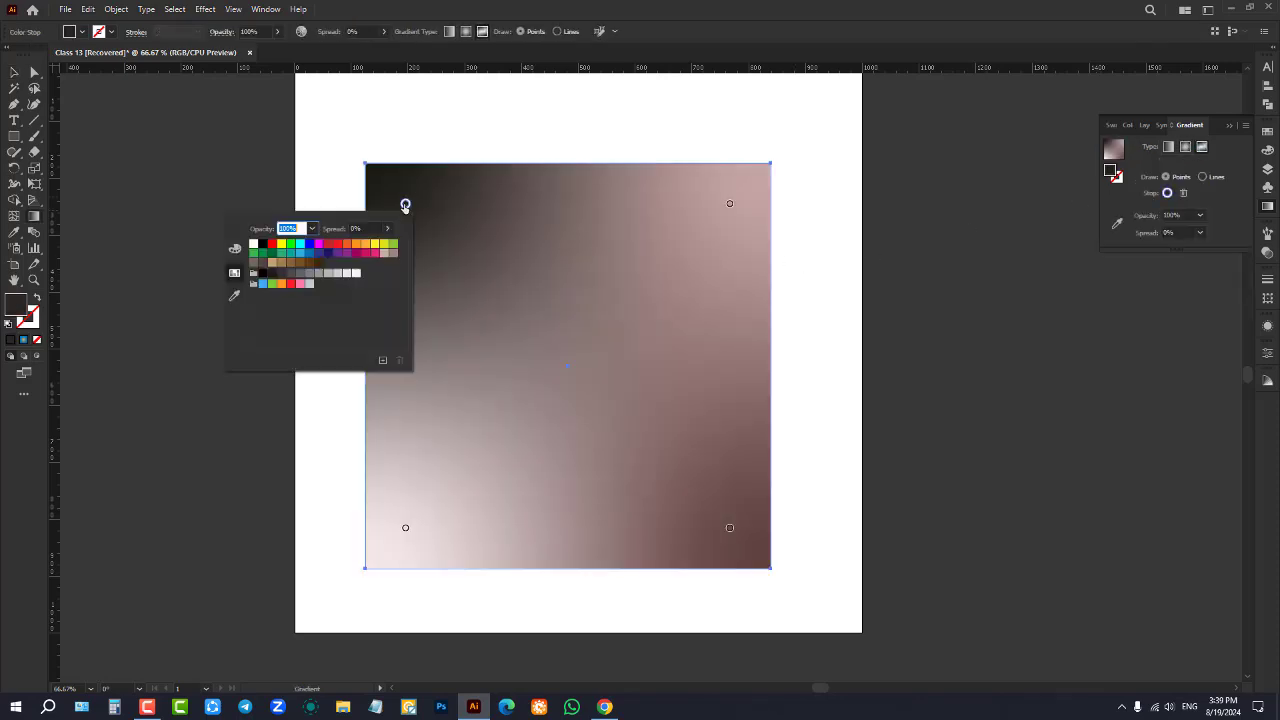
click(405, 205)
double_click(405, 205)
click(290, 244)
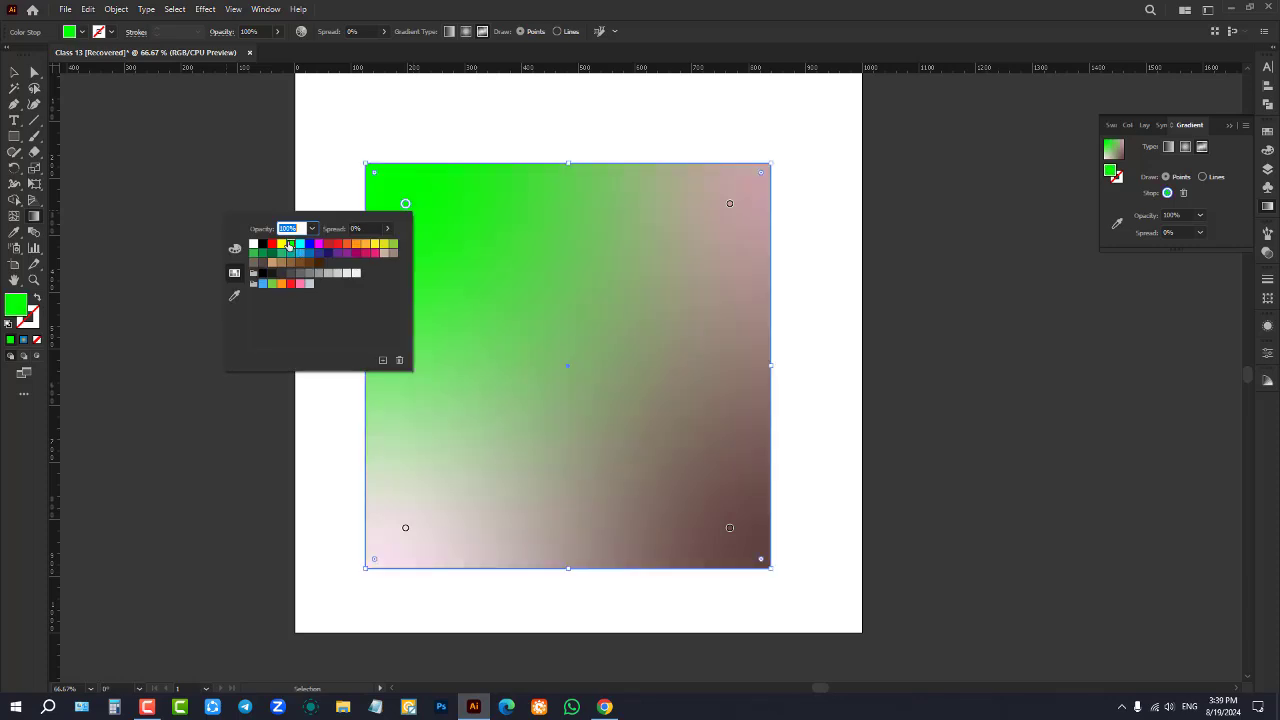
Recolour the upper-right point of the square's freeform gradient red
click(730, 204)
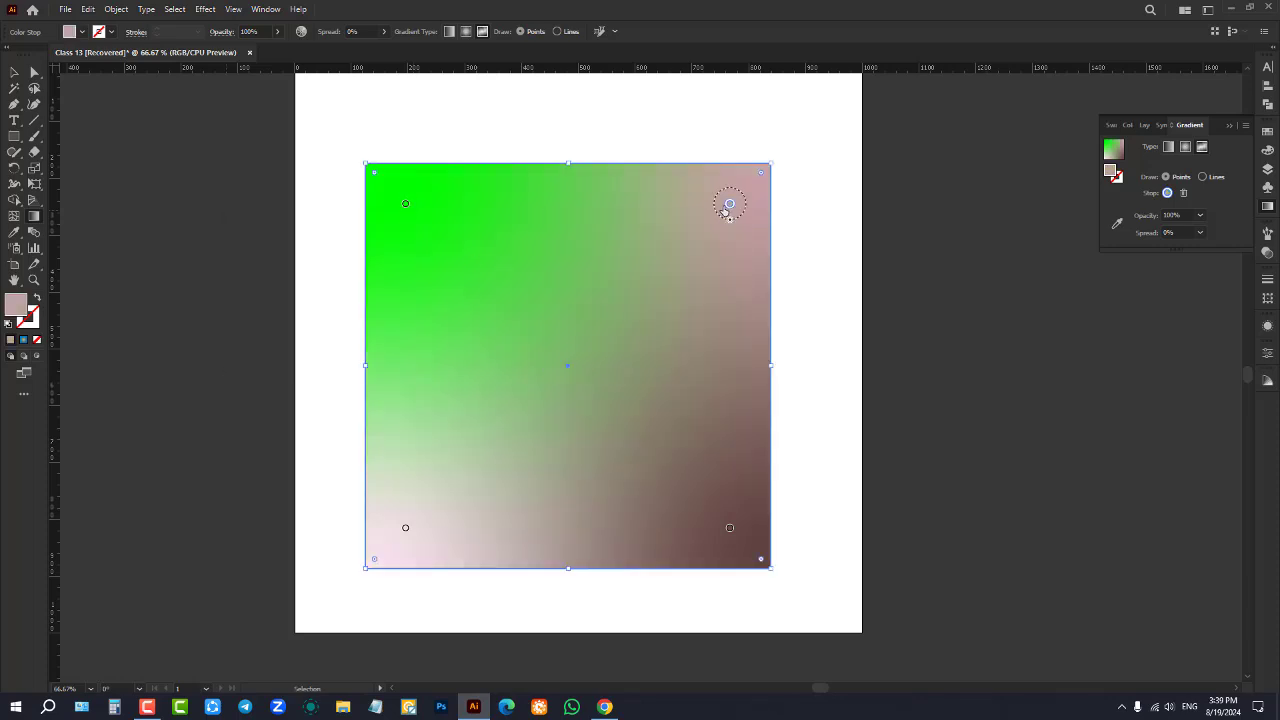
double_click(730, 205)
click(662, 244)
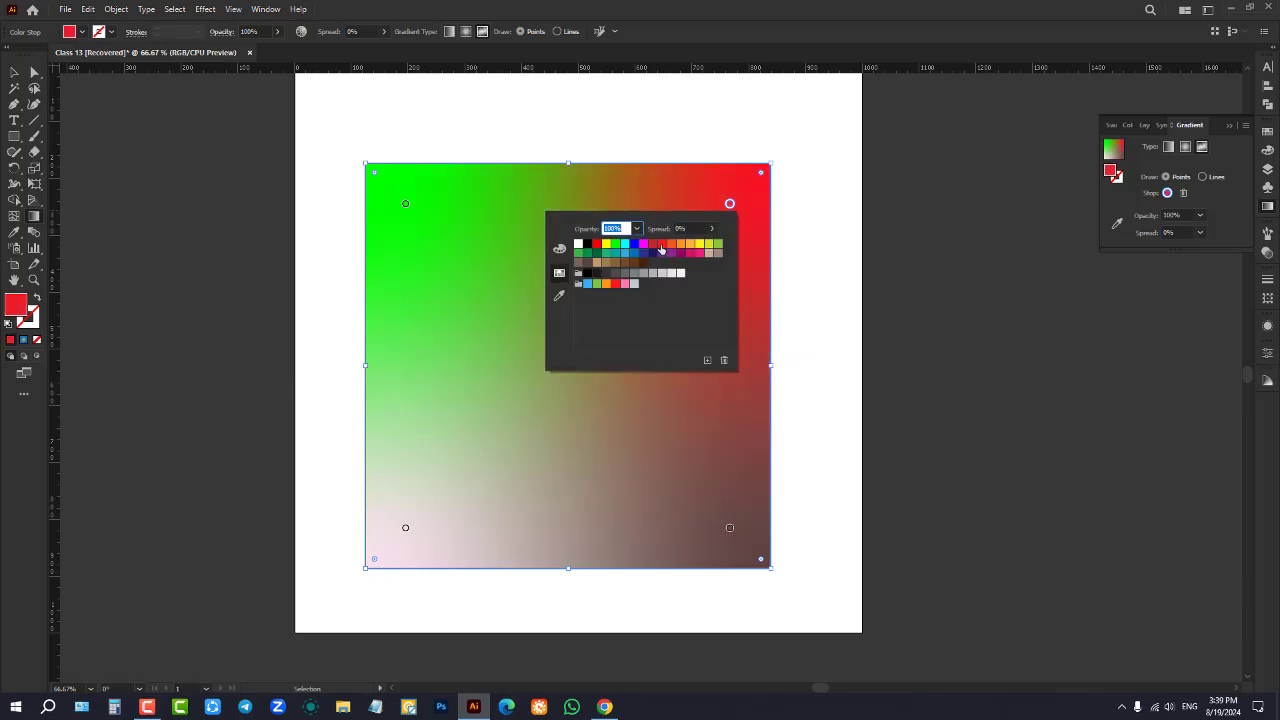
click(586, 440)
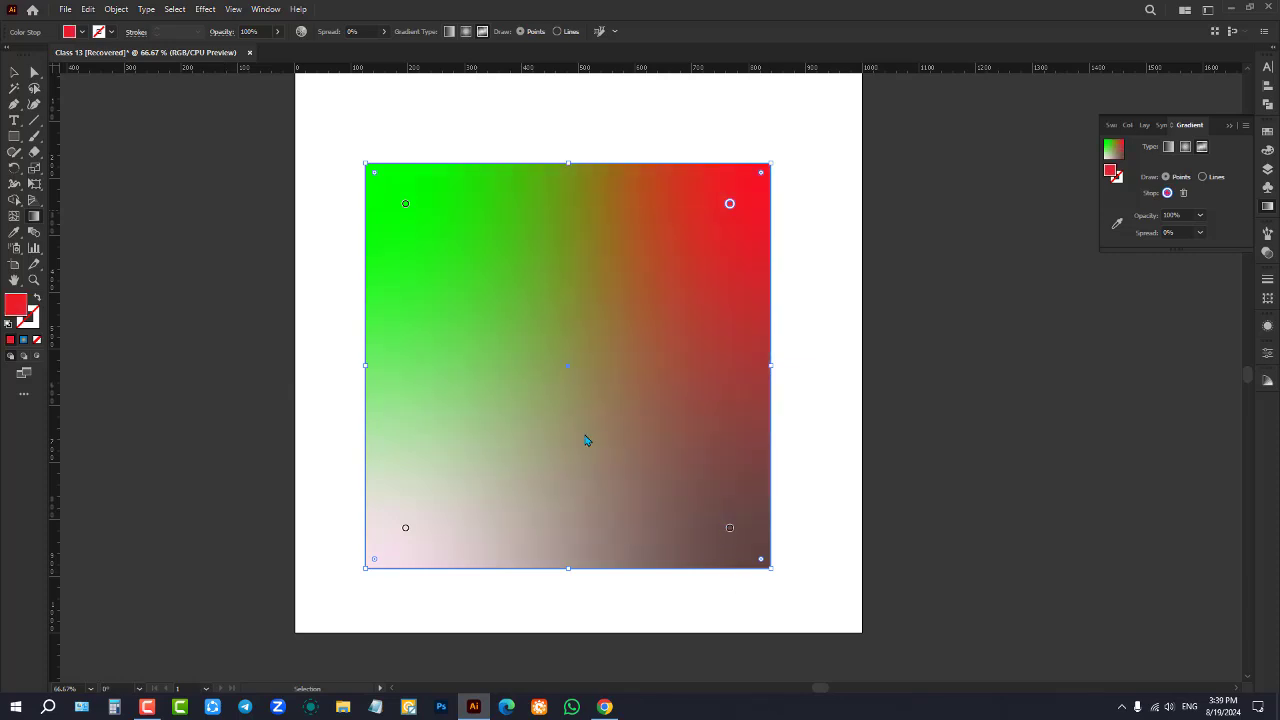
Add a colour point near the centre of the freeform gradient and colour it cyan
click(600, 364)
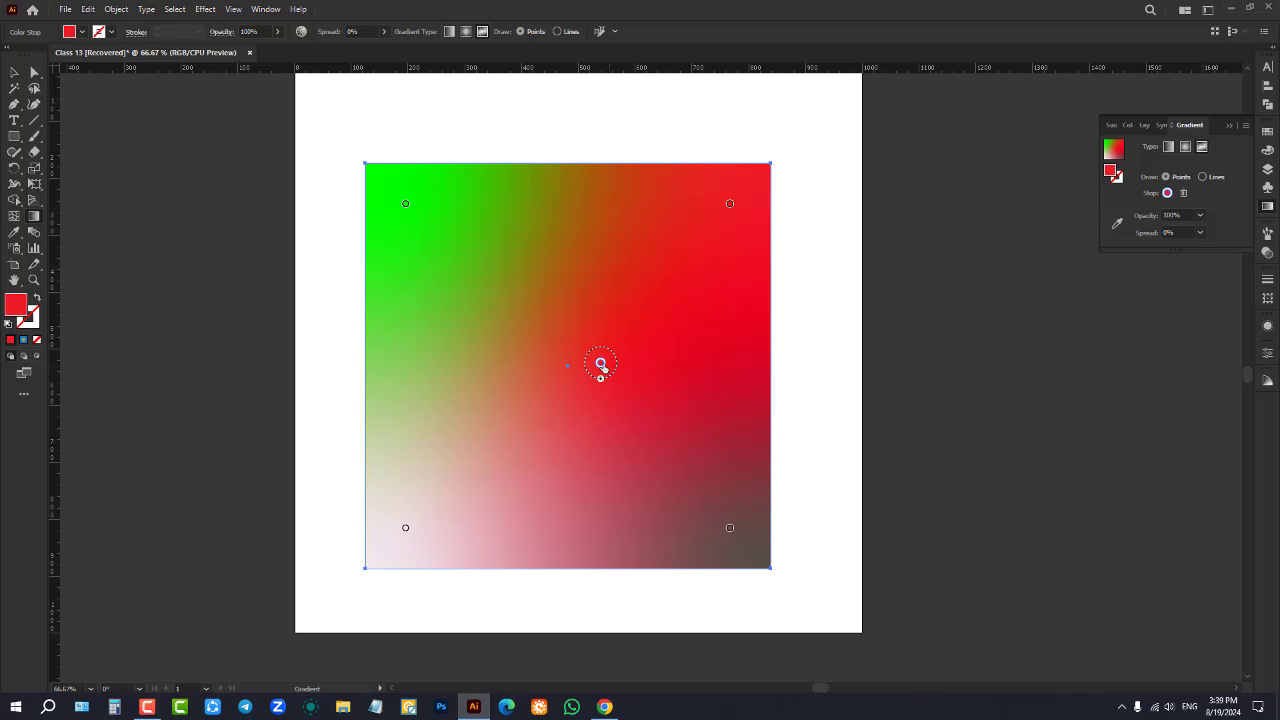
double_click(600, 364)
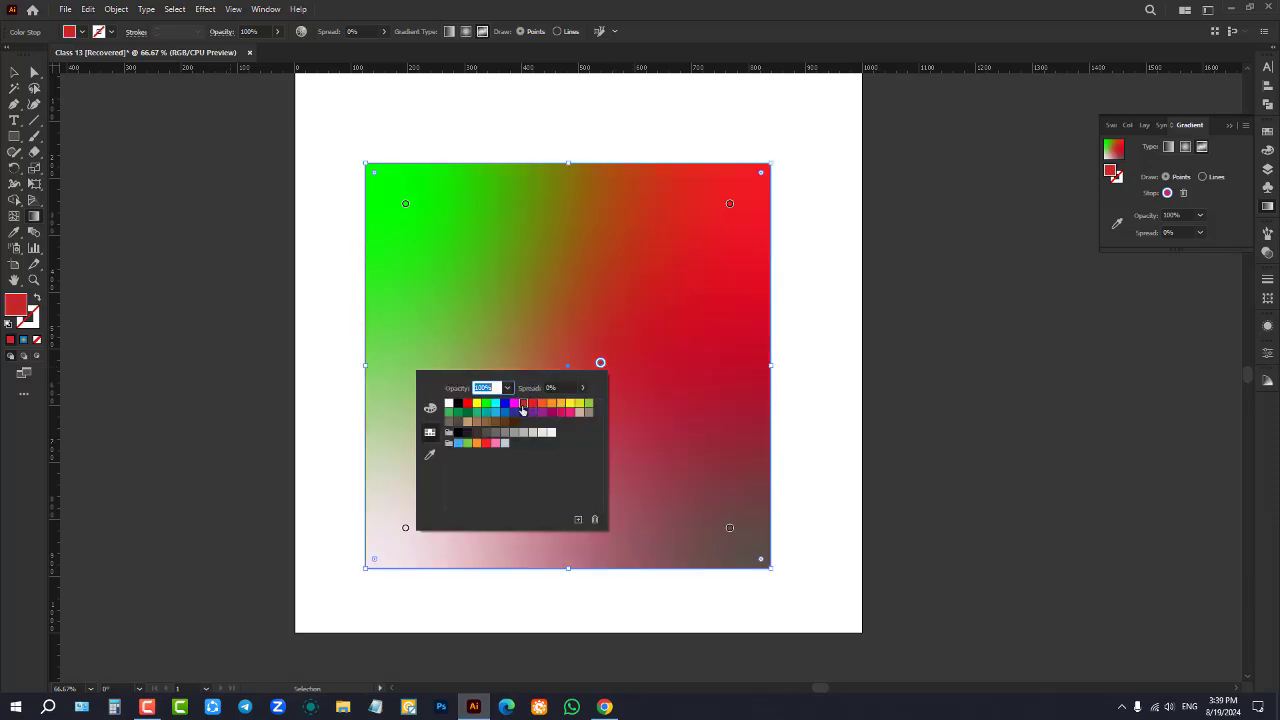
click(496, 405)
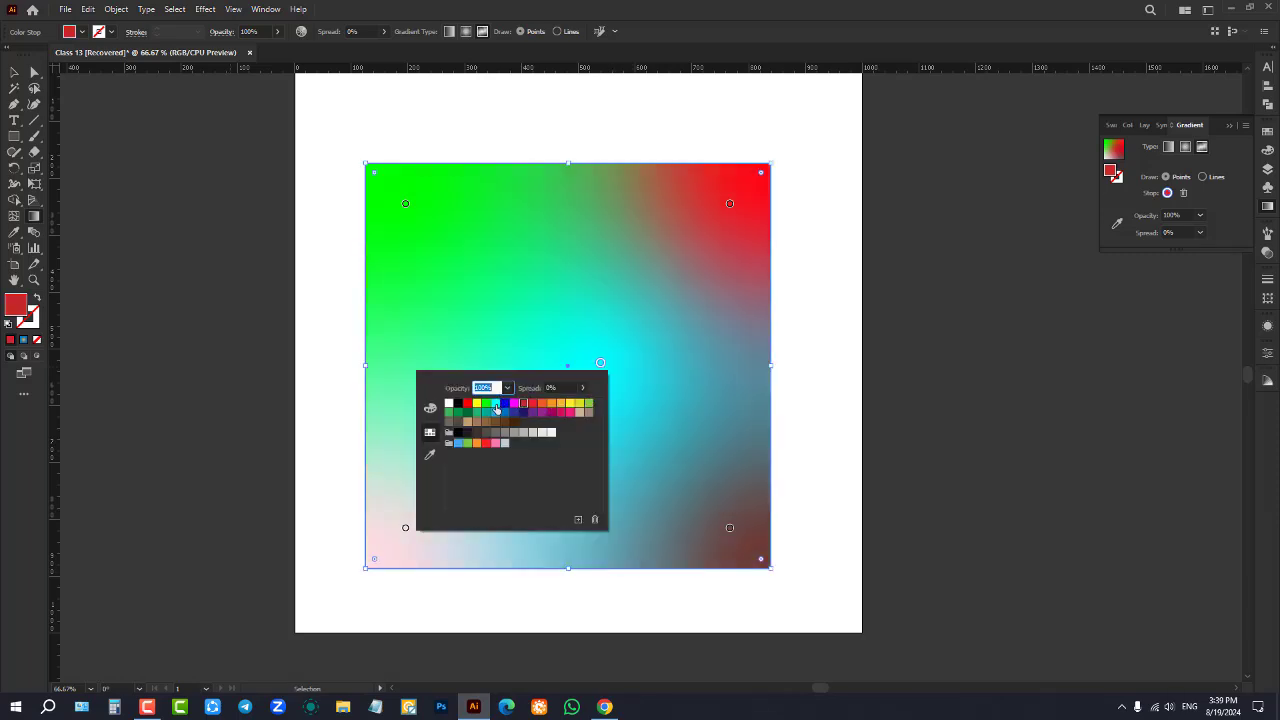
click(604, 367)
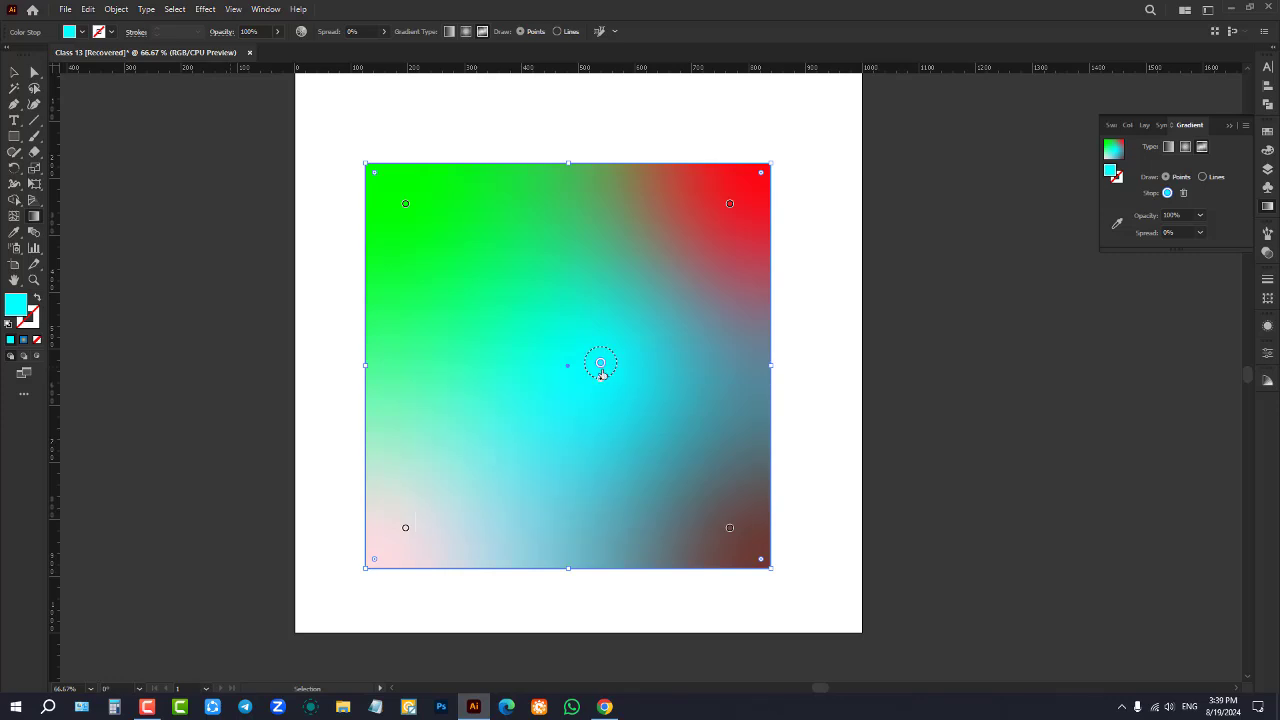
Move the cyan point slightly down, try its spread at 100% and back at 0%, and delete the point
drag(601, 376, 597, 420)
drag(600, 368, 592, 411)
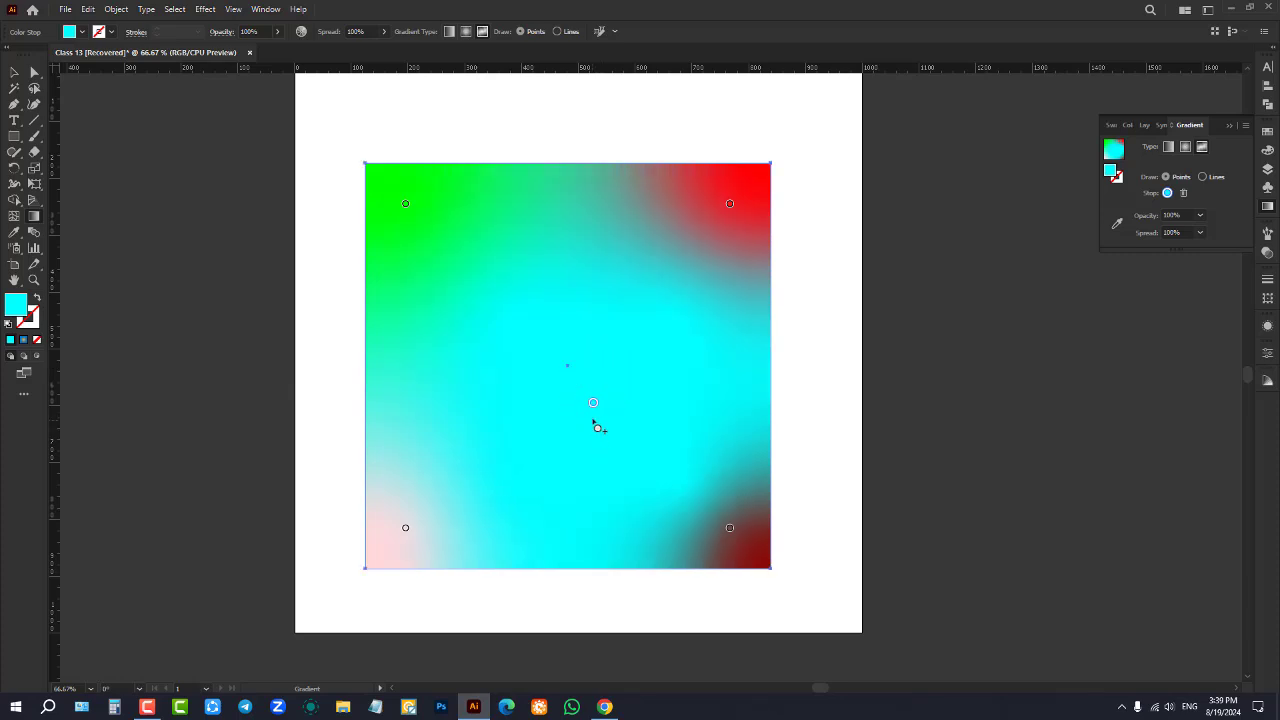
mouse_move(592, 404)
drag(592, 430, 592, 404)
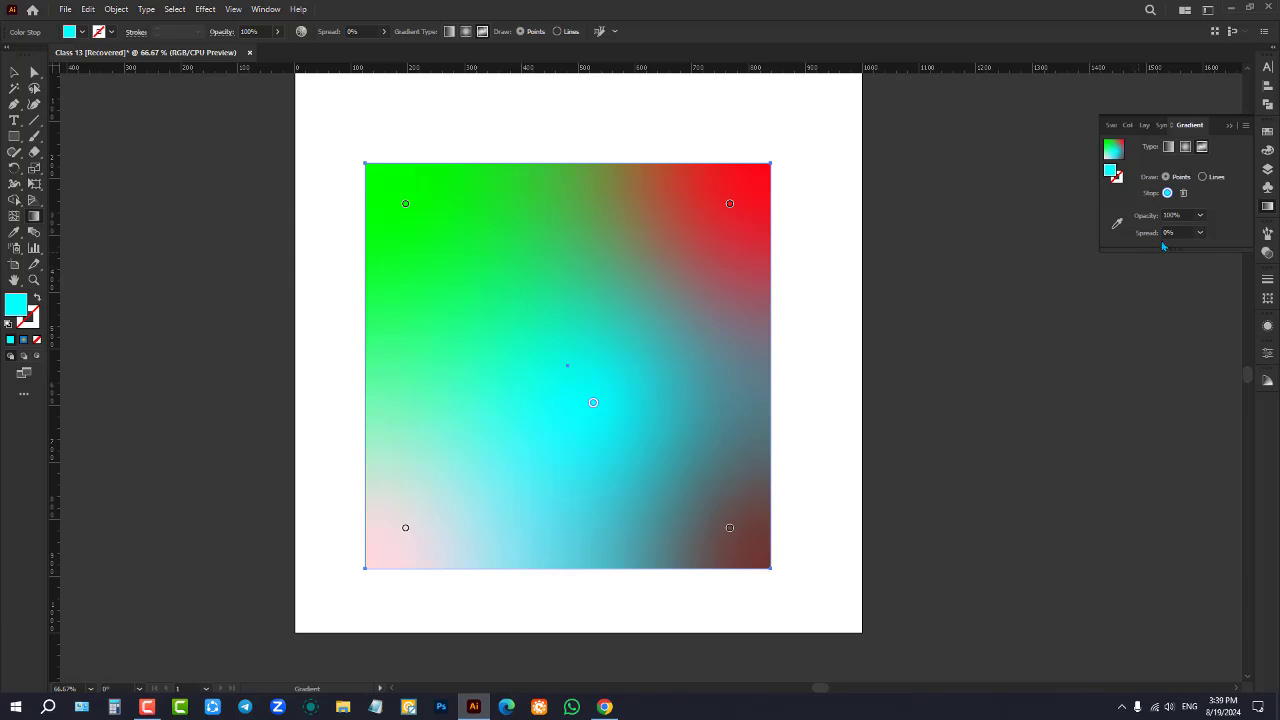
click(1184, 194)
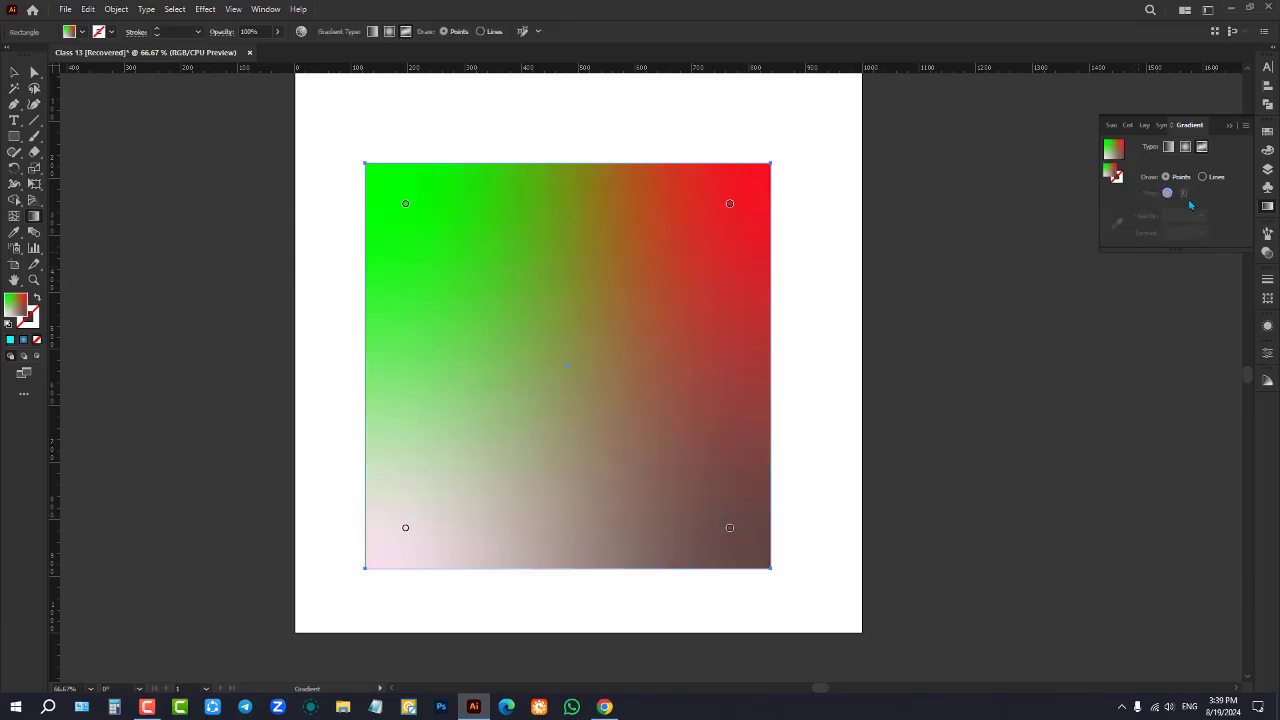
Switch the fill to a linear gradient and recolour its start stop with dark grey sampled from outside the artboard
click(1185, 146)
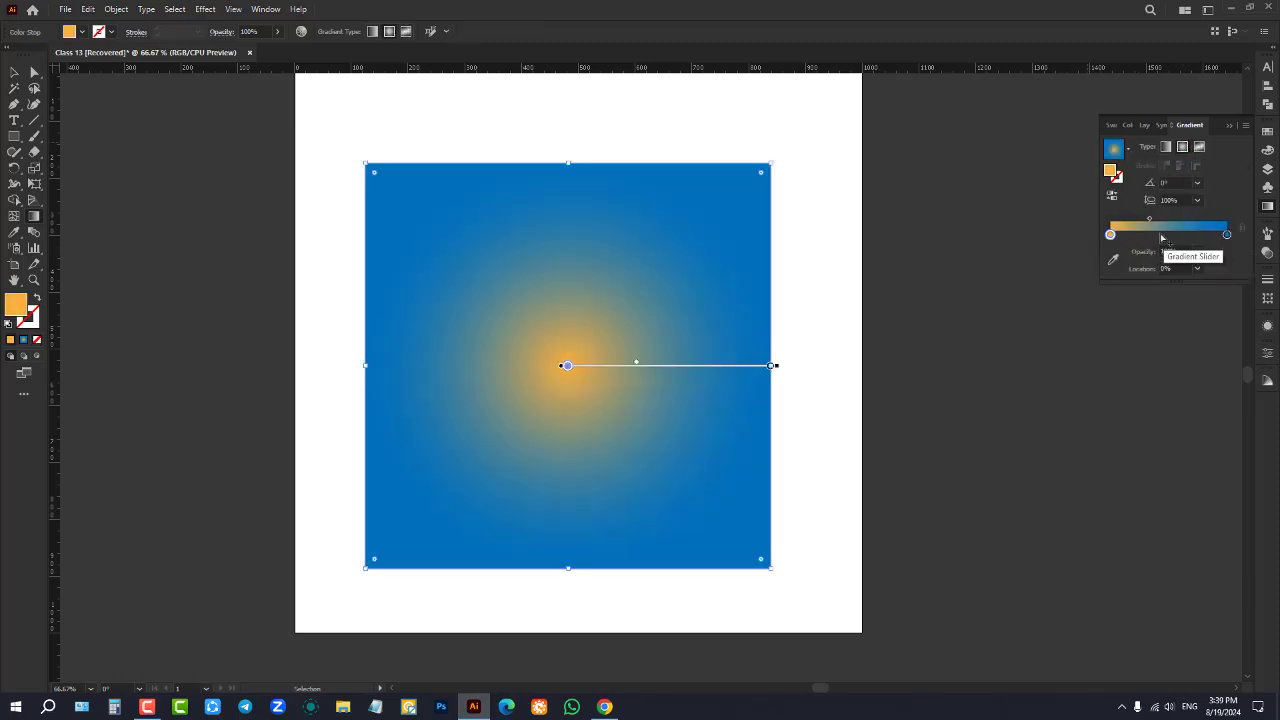
click(1166, 146)
key(g)
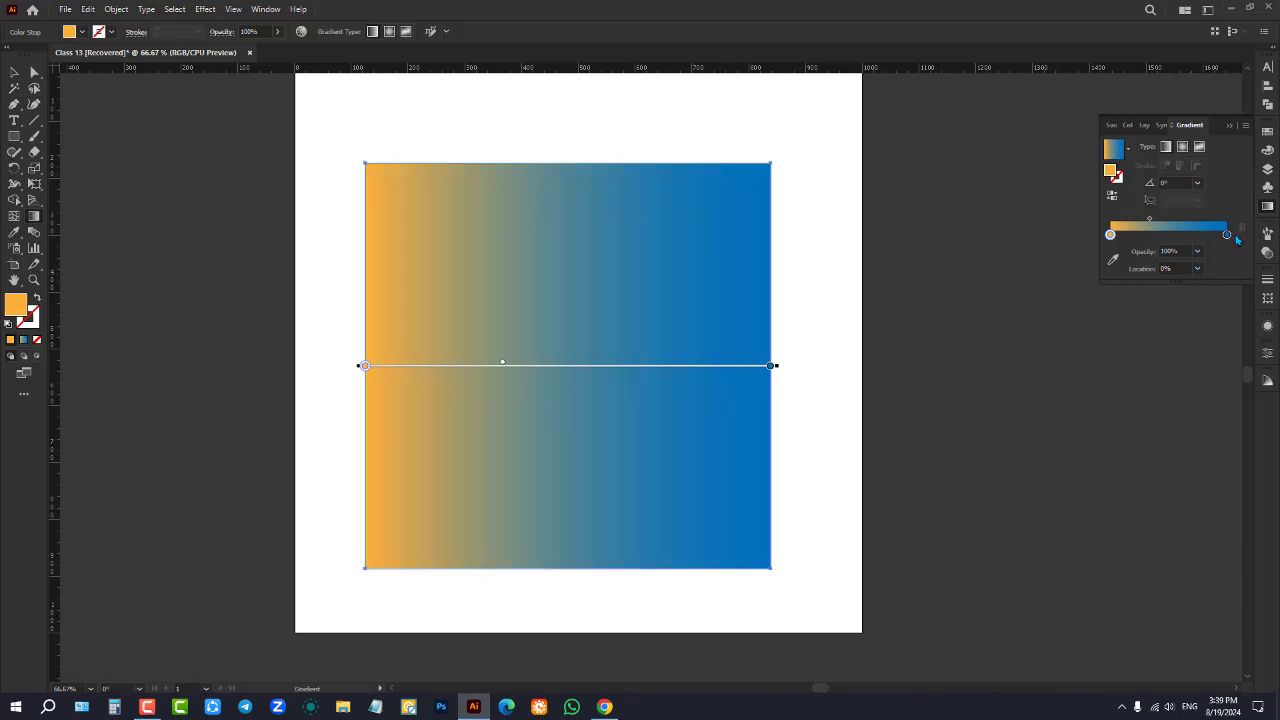
click(1113, 260)
click(1003, 218)
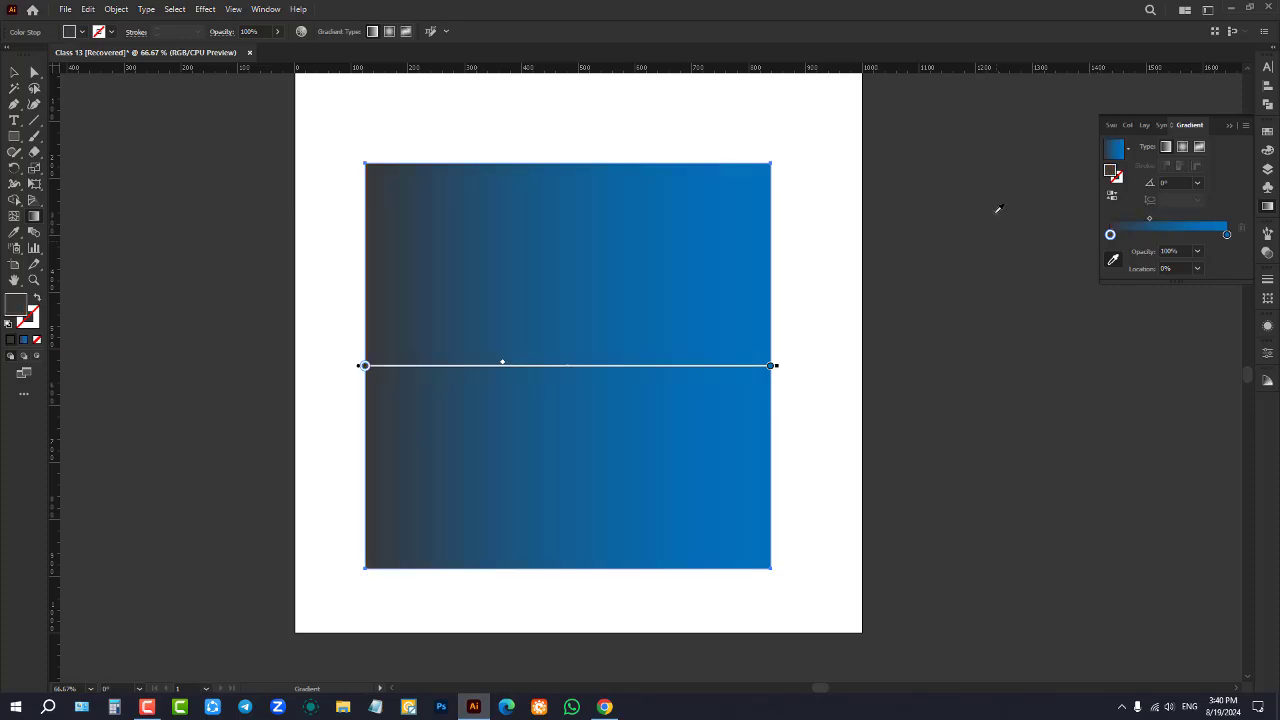
click(14, 73)
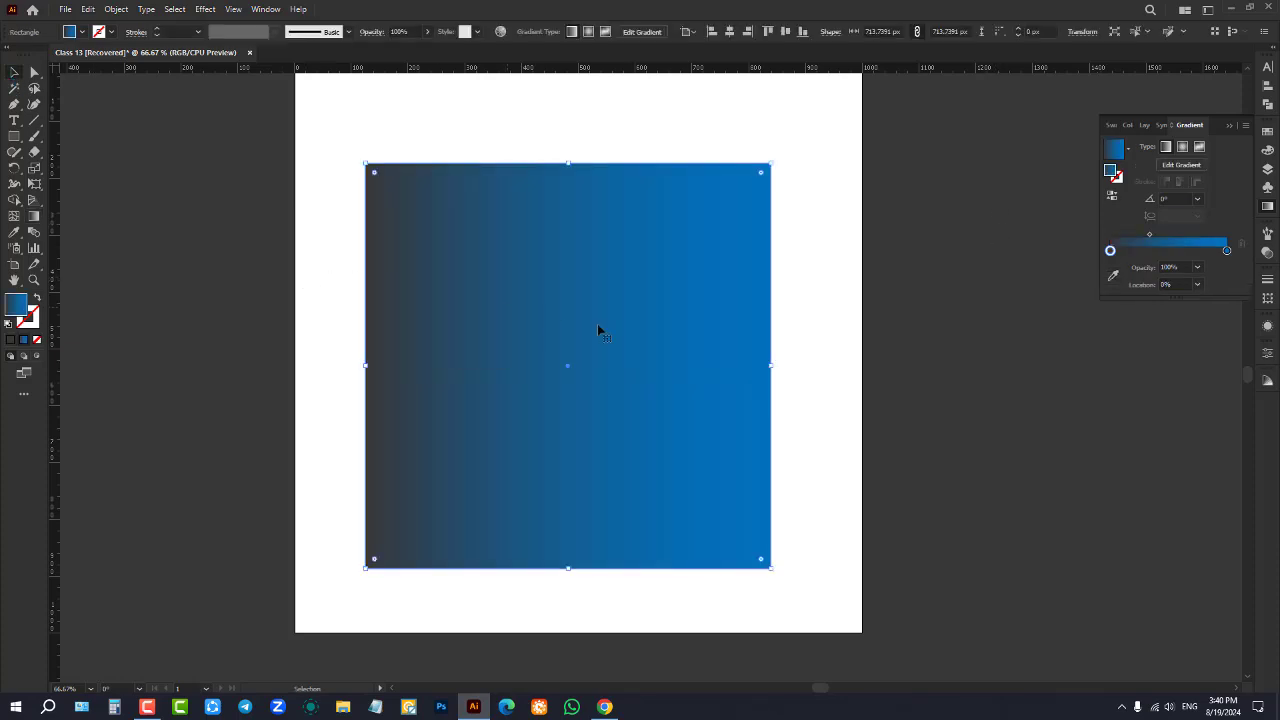
scroll(766, 357, down, 2)
scroll(843, 303, up, 1)
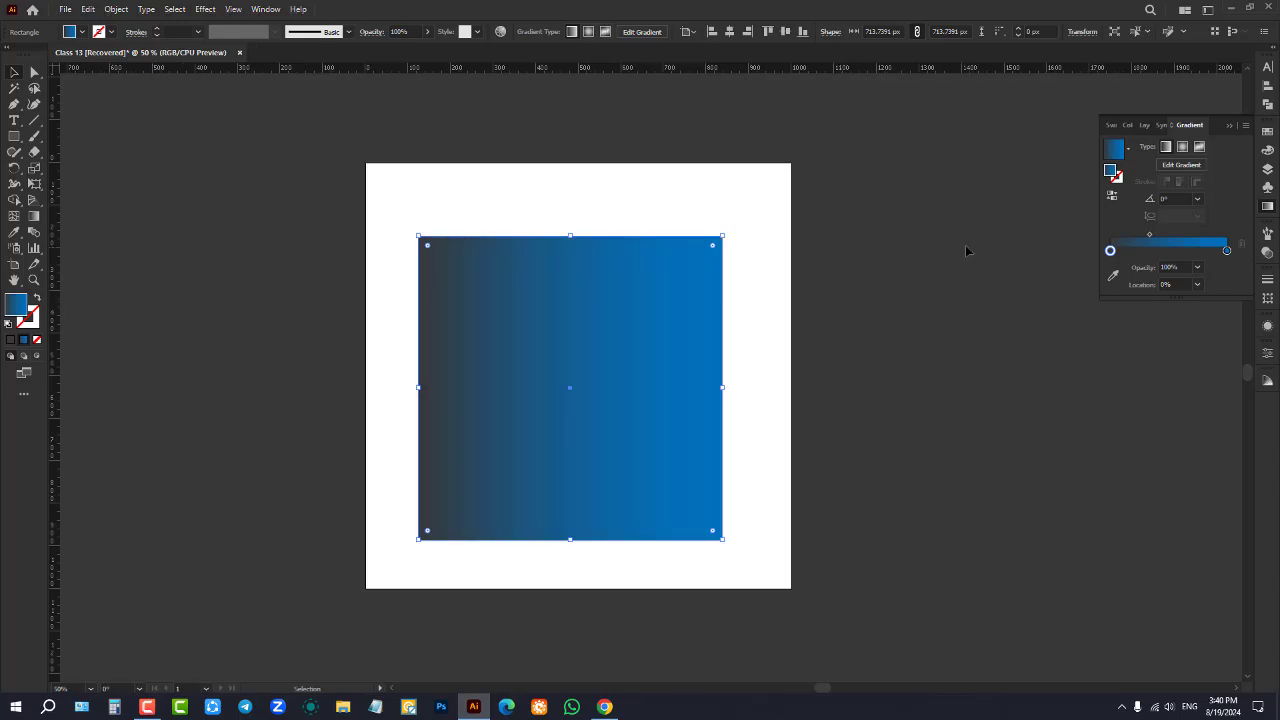
click(1113, 275)
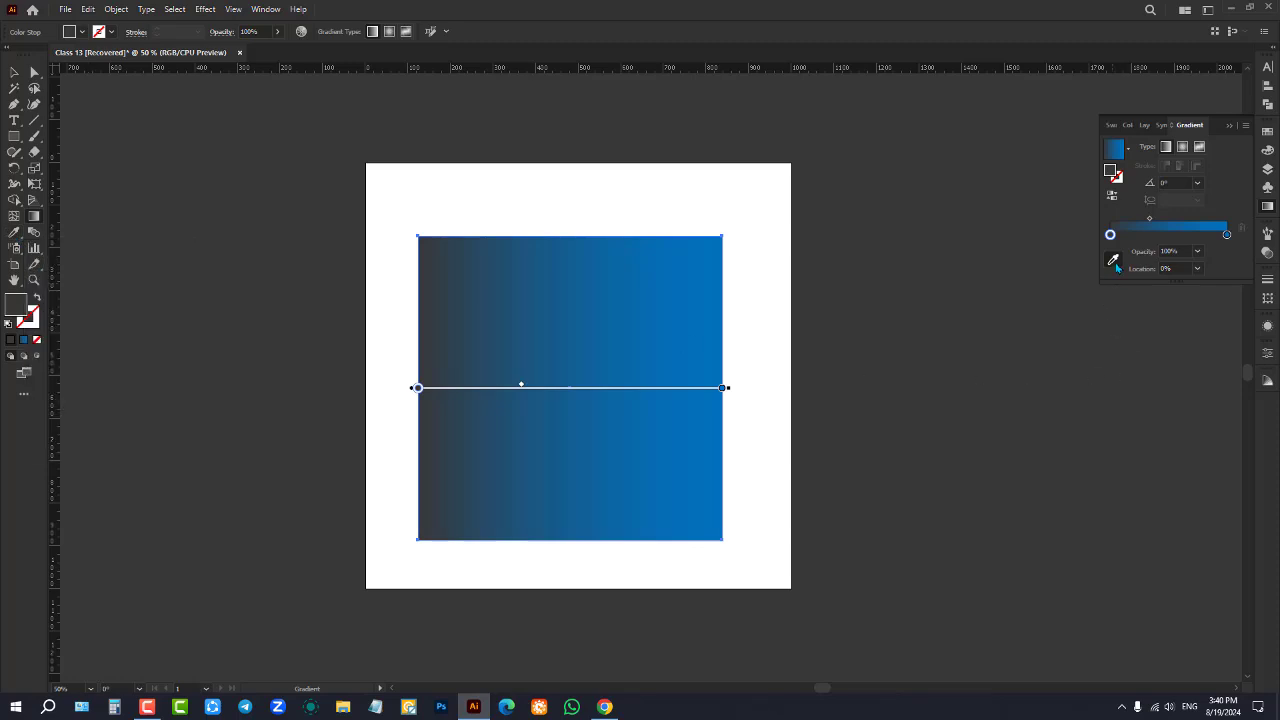
key(v)
click(13, 76)
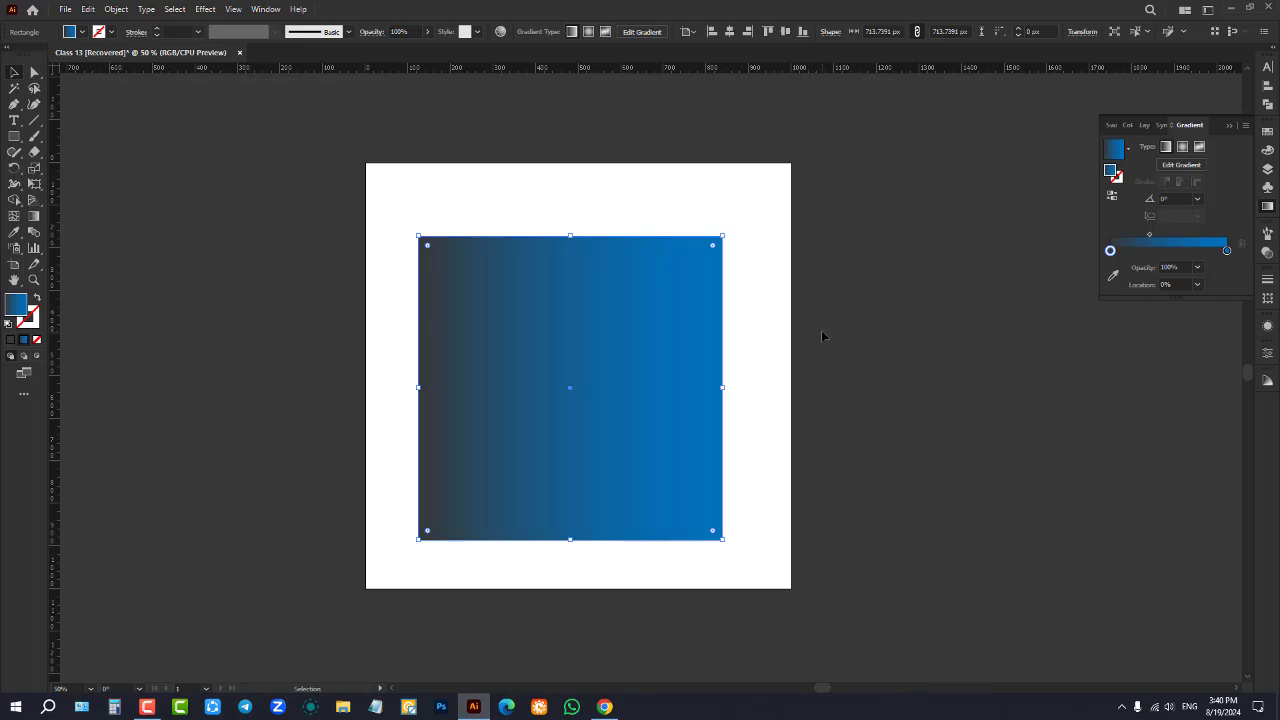
Delete the square and draw a rectangle about 665 by 606 px on the empty artboard with a white-to-black gradient fill
key(Delete)
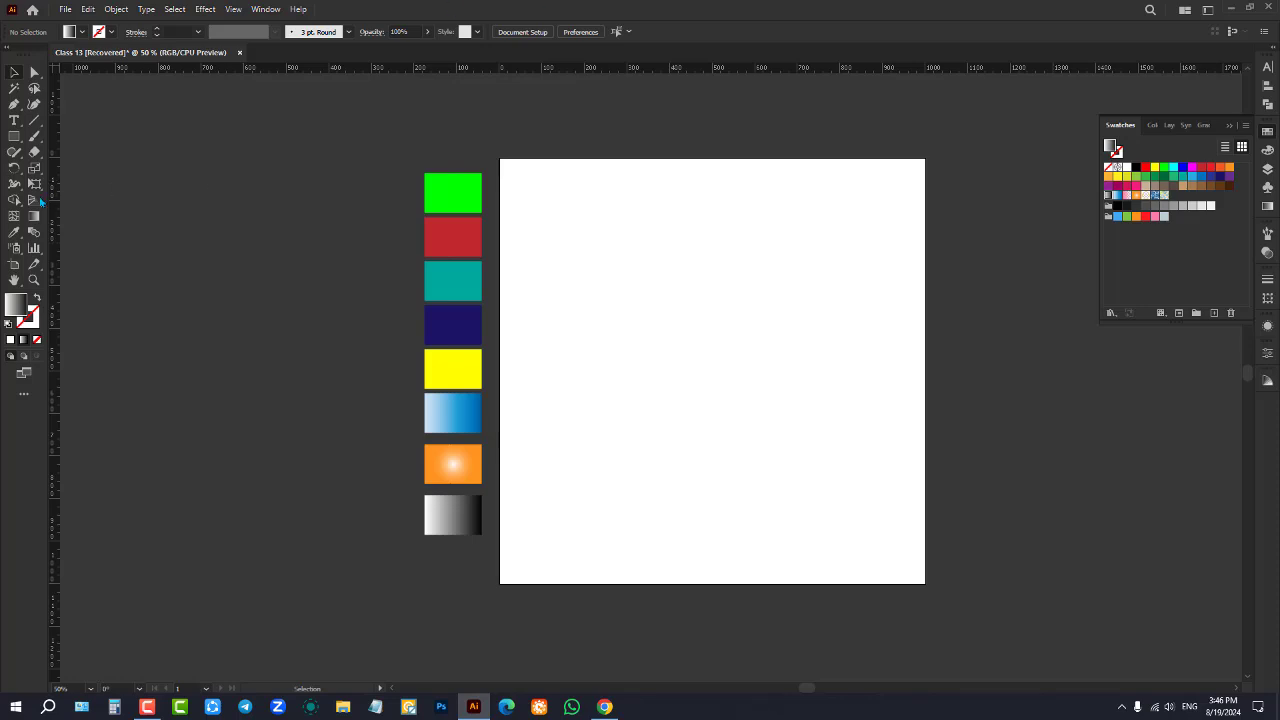
click(14, 136)
drag(577, 237, 860, 494)
click(14, 73)
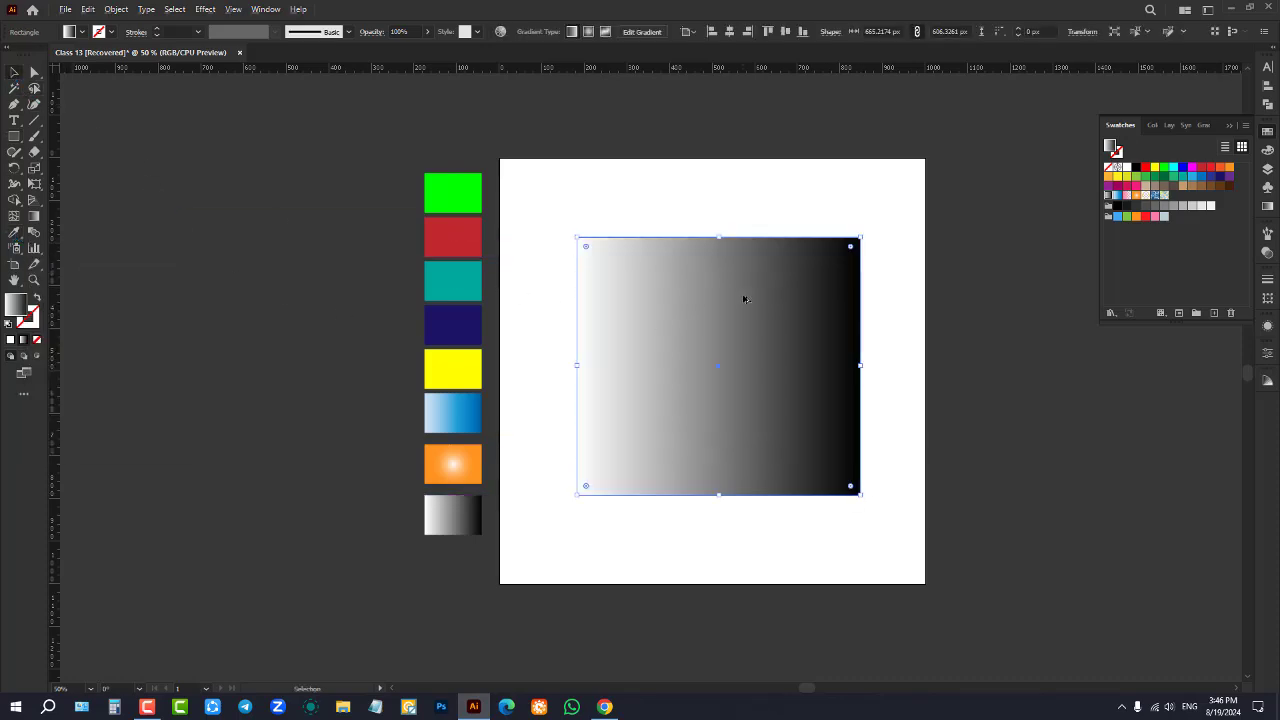
Sample the green, red, teal, dark blue and yellow swatch rectangles in turn onto the selected gradient rectangle with the Eyedropper tool
scroll(743, 299, up, 1)
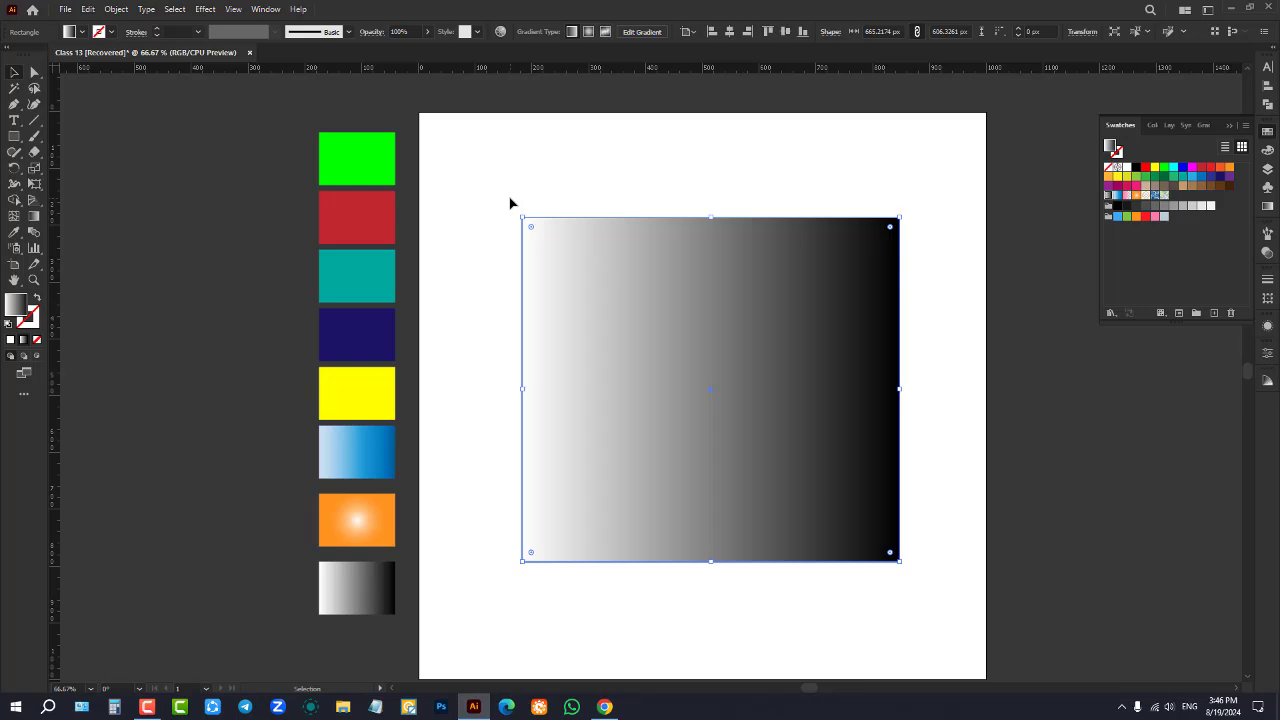
click(8, 235)
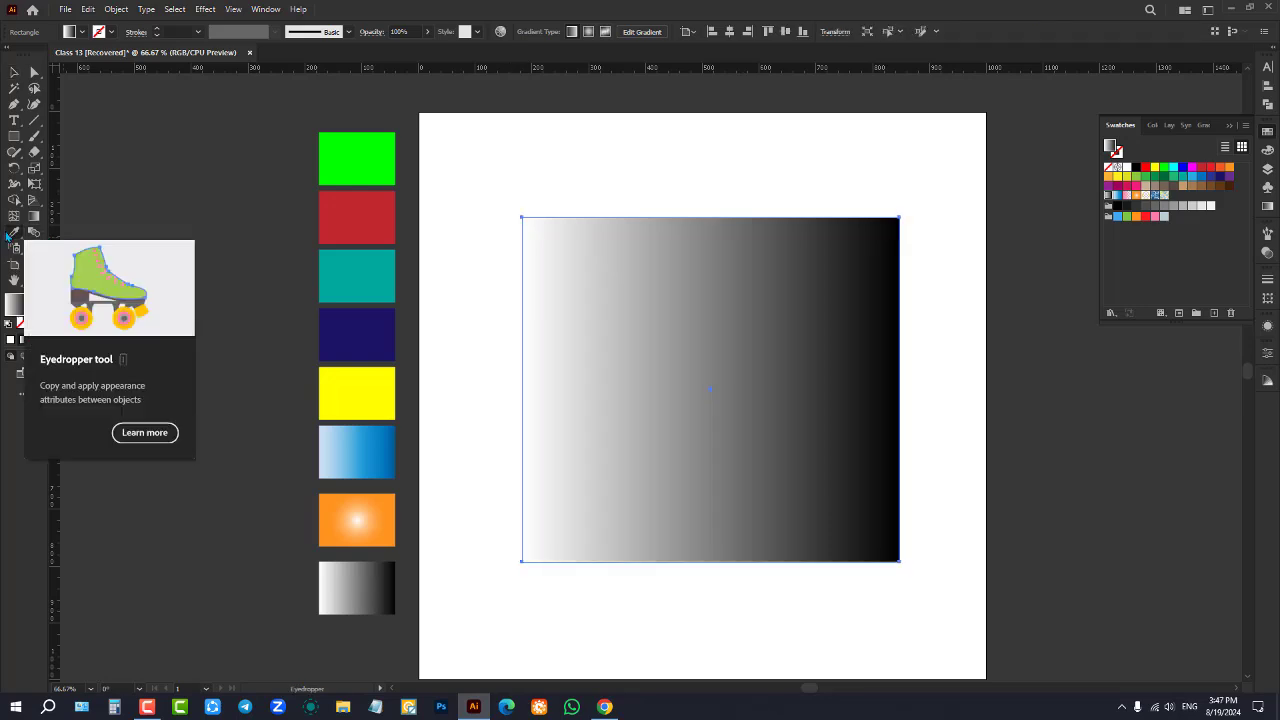
click(364, 160)
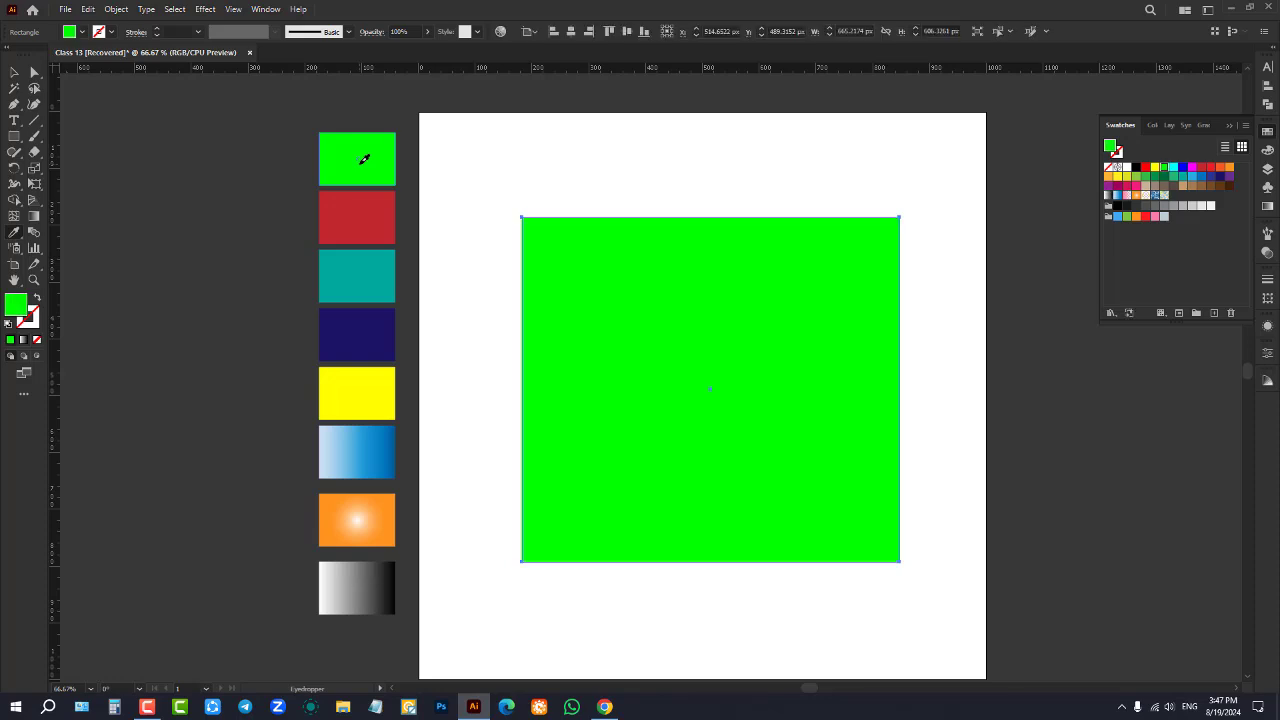
click(374, 209)
click(375, 271)
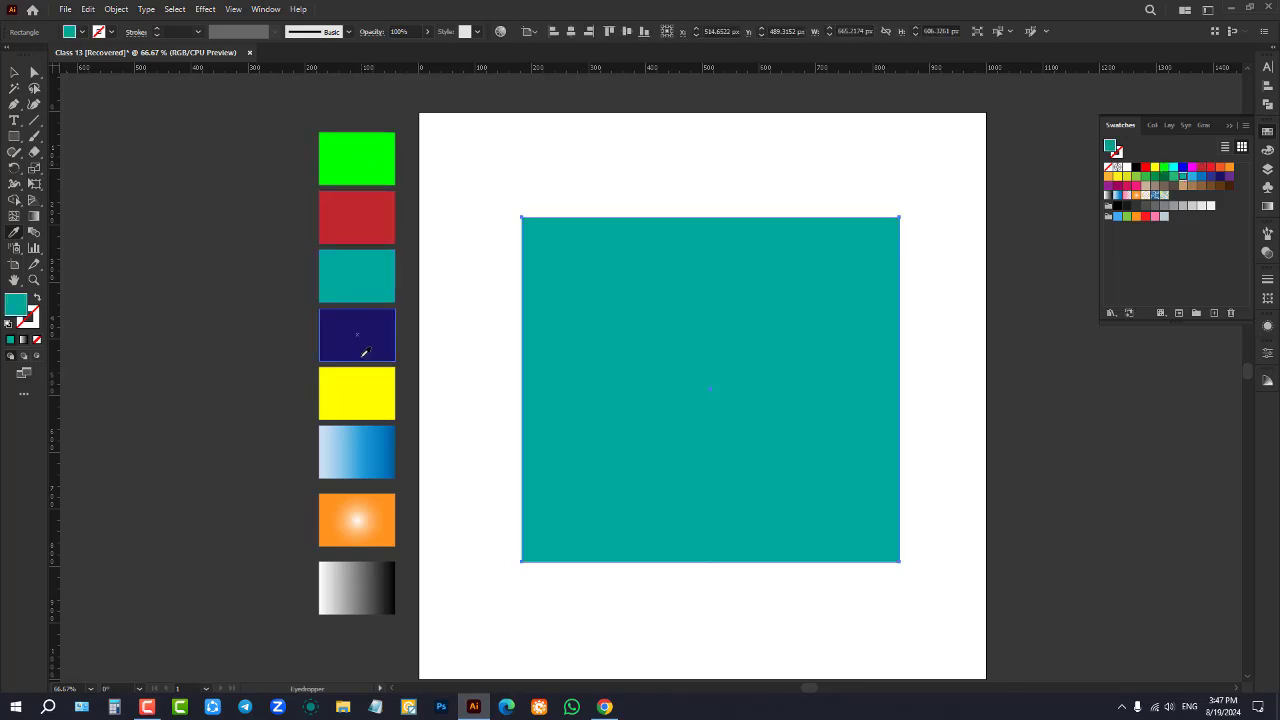
click(364, 352)
click(374, 406)
Sample the orange radial and white-to-black gradients onto the large rectangle, finish with the blue linear gradient, and deselect it
click(364, 442)
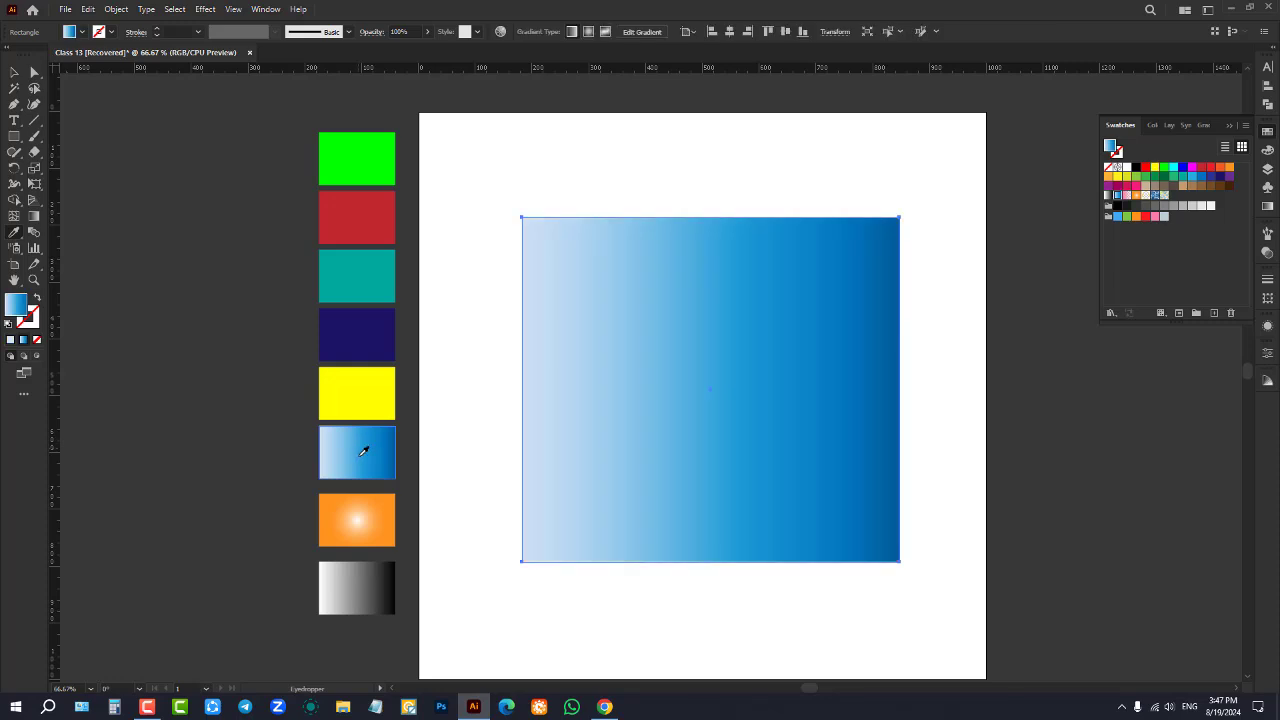
click(377, 514)
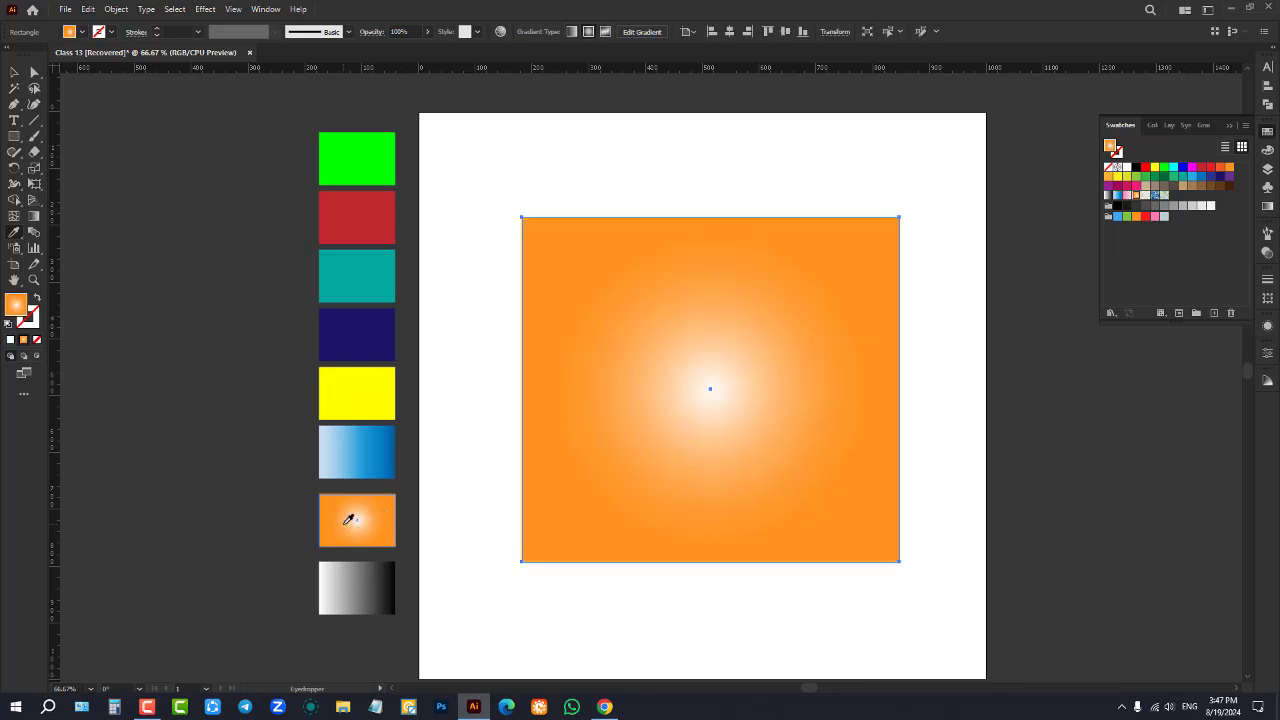
click(358, 581)
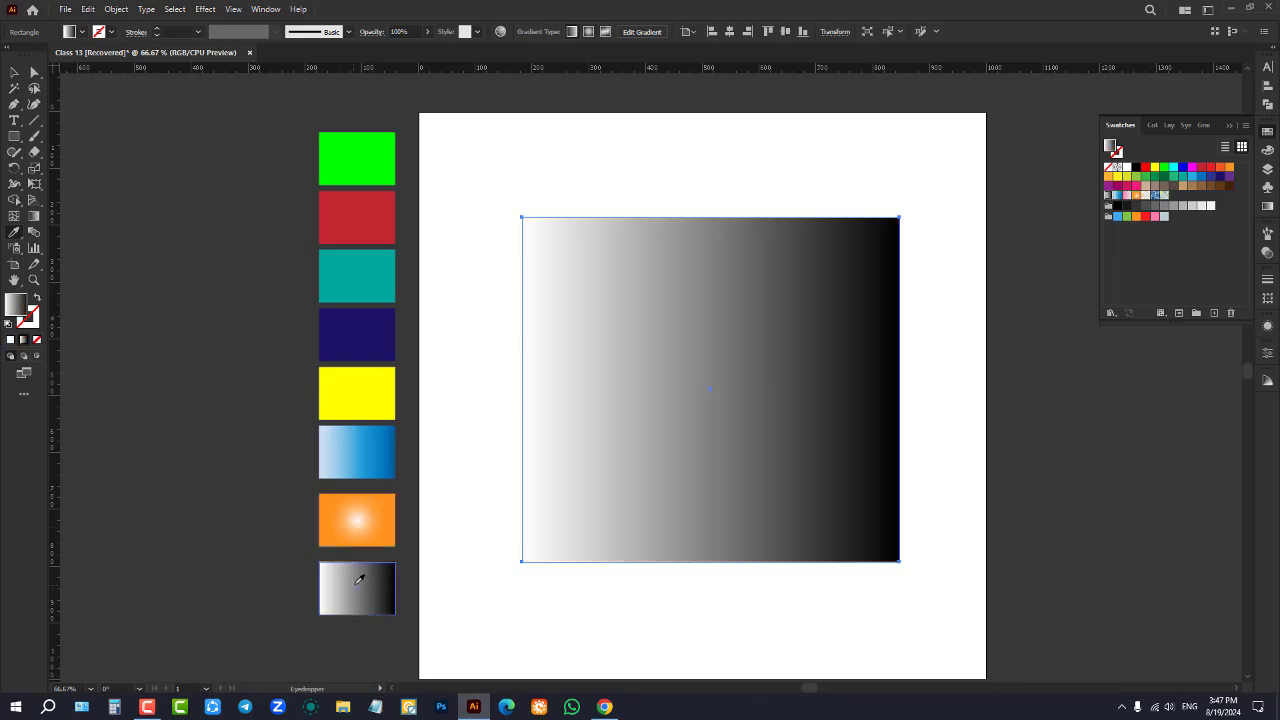
click(366, 517)
click(364, 590)
click(364, 451)
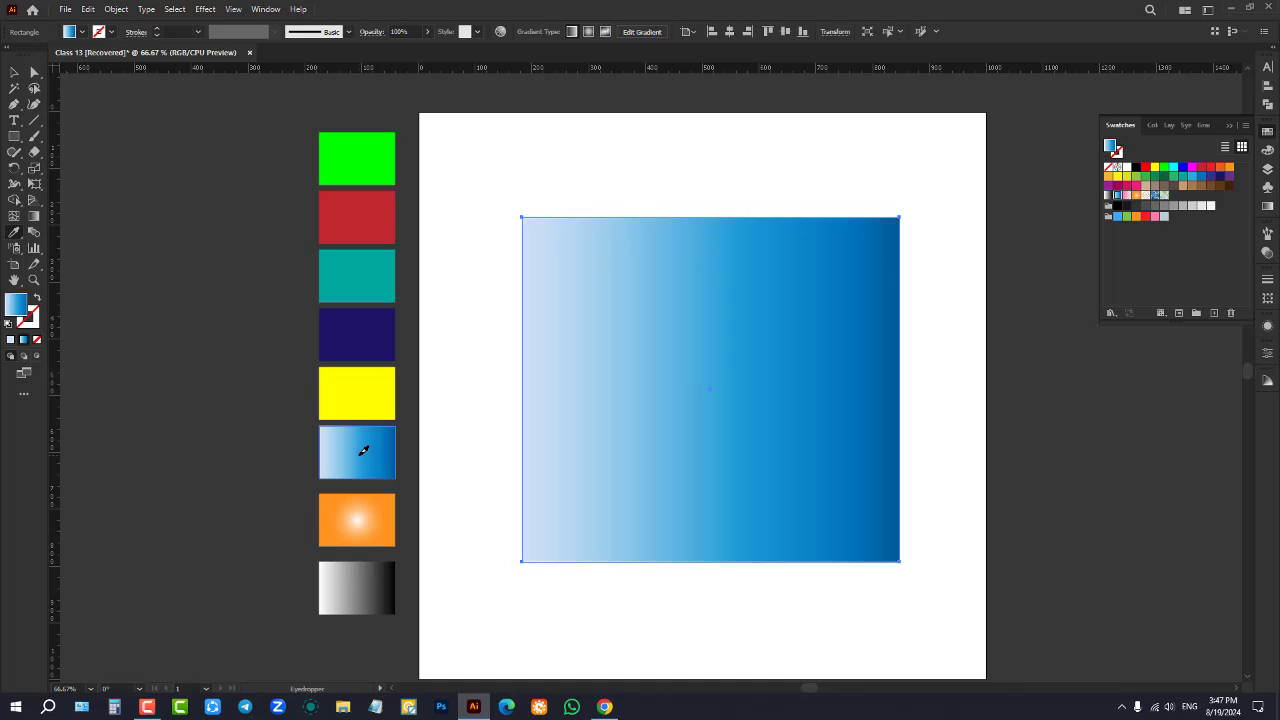
key(v)
click(228, 216)
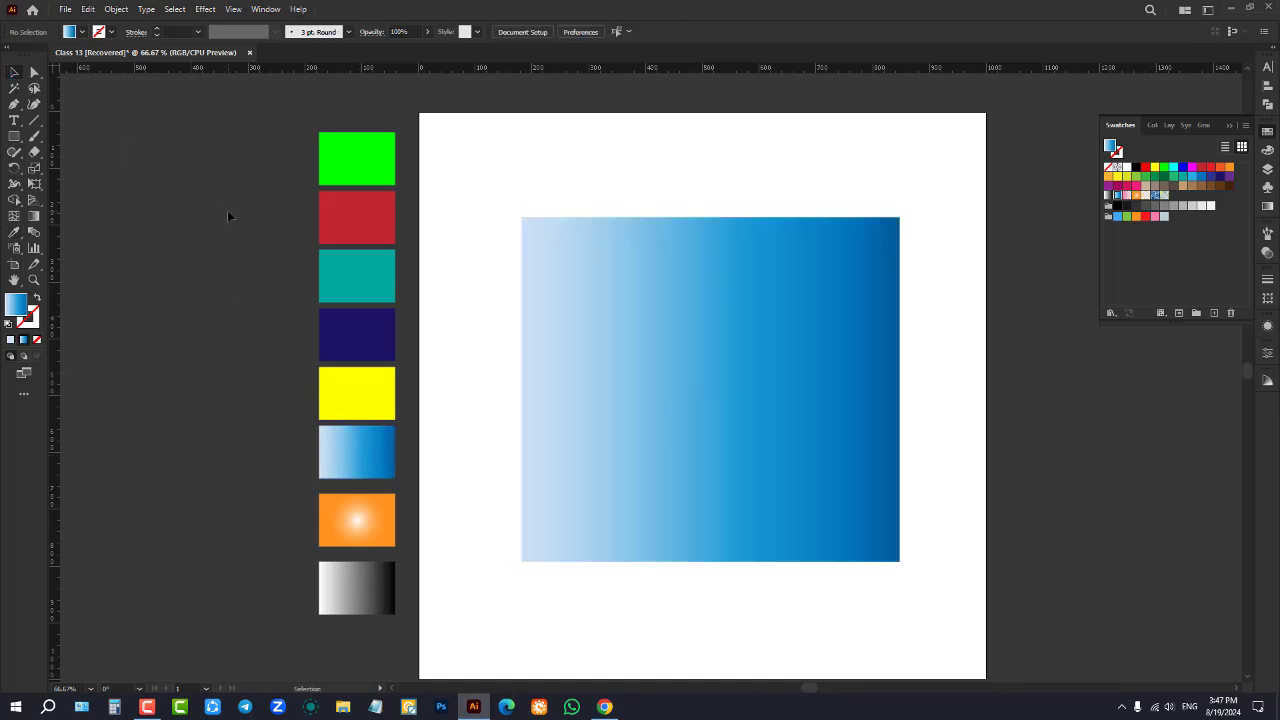
Move the blue gradient rectangle slightly down on the artboard
drag(322, 209, 469, 612)
click(280, 156)
drag(703, 423, 698, 368)
drag(743, 243, 743, 317)
Sample the solid swatch rectangles and the blue gradient onto the large rectangle, finish with the orange radial gradient, and deselect it
key(i)
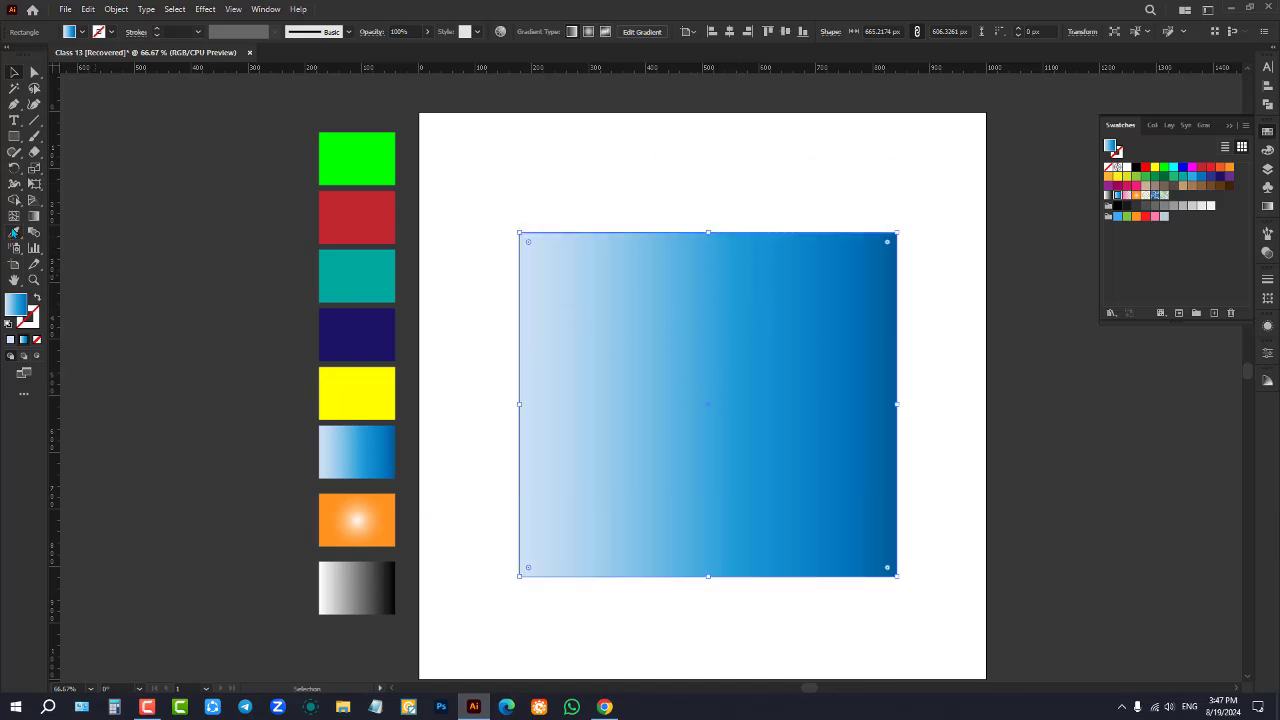
click(333, 160)
click(353, 241)
click(366, 277)
click(364, 418)
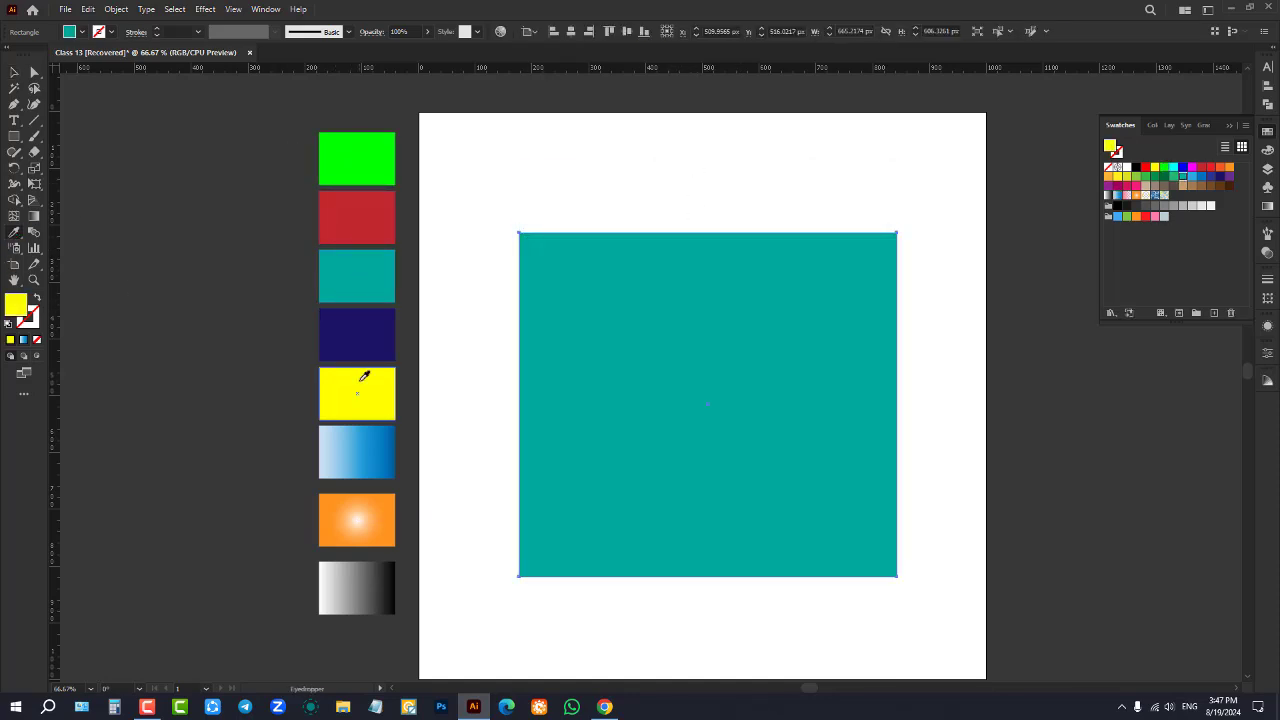
click(362, 455)
click(366, 517)
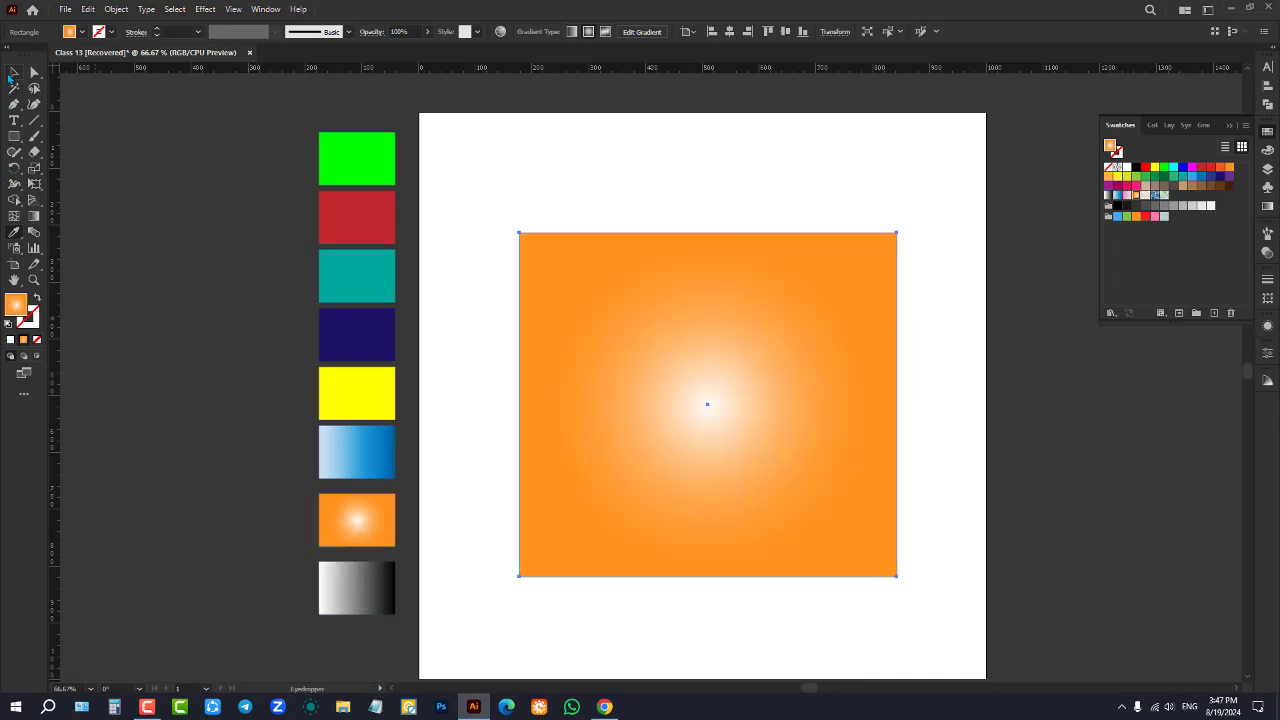
key(v)
click(184, 195)
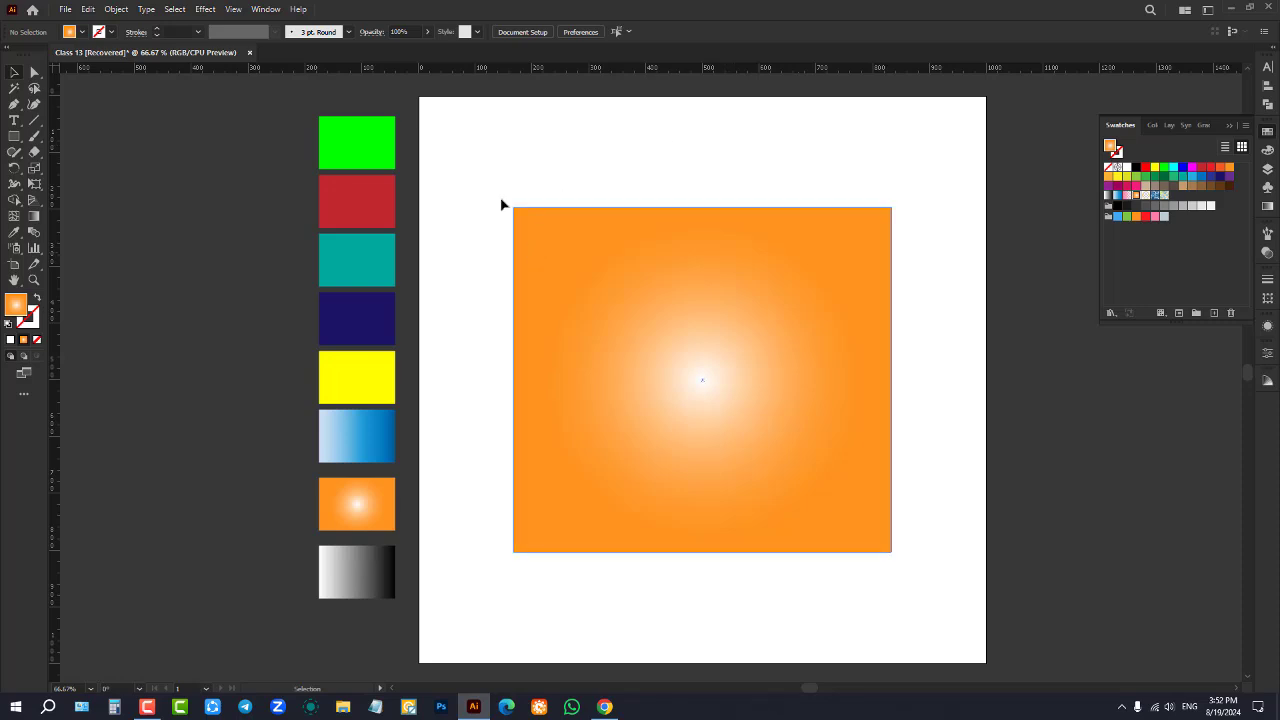
Use the Measure tool on a point near the upper-left corner of the orange rectangle to bring up the Info panel
click(17, 233)
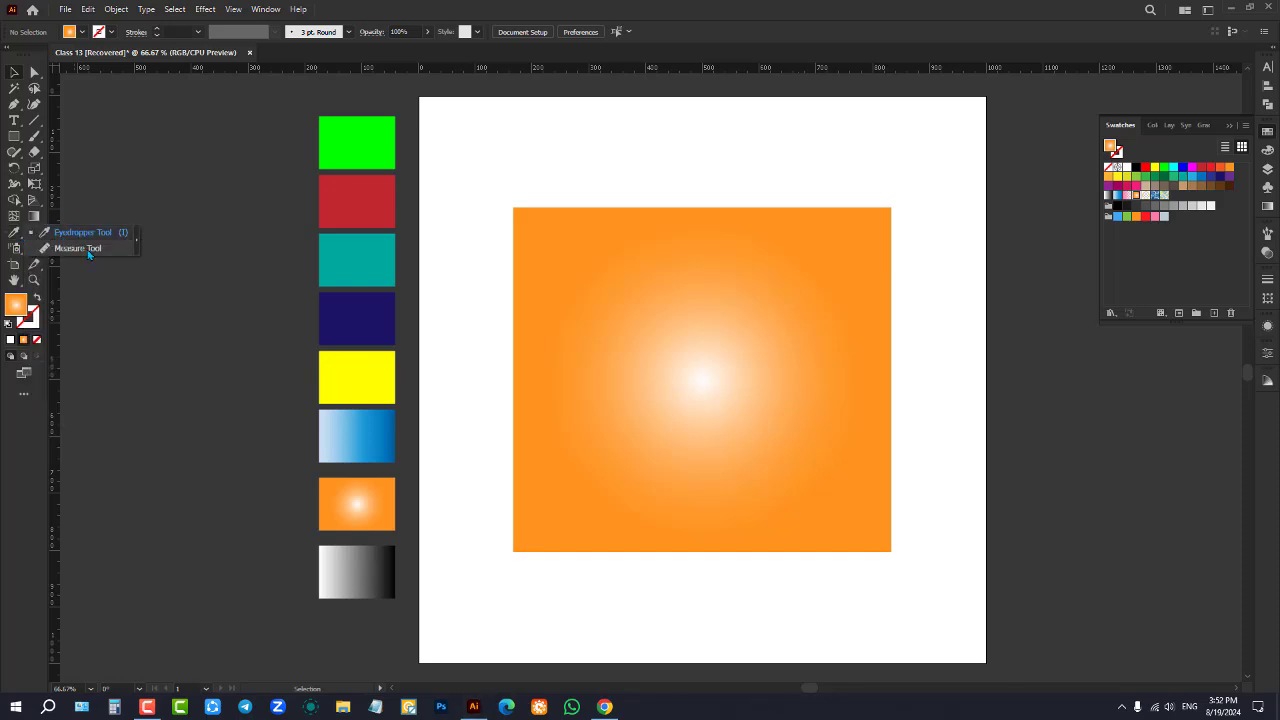
click(18, 76)
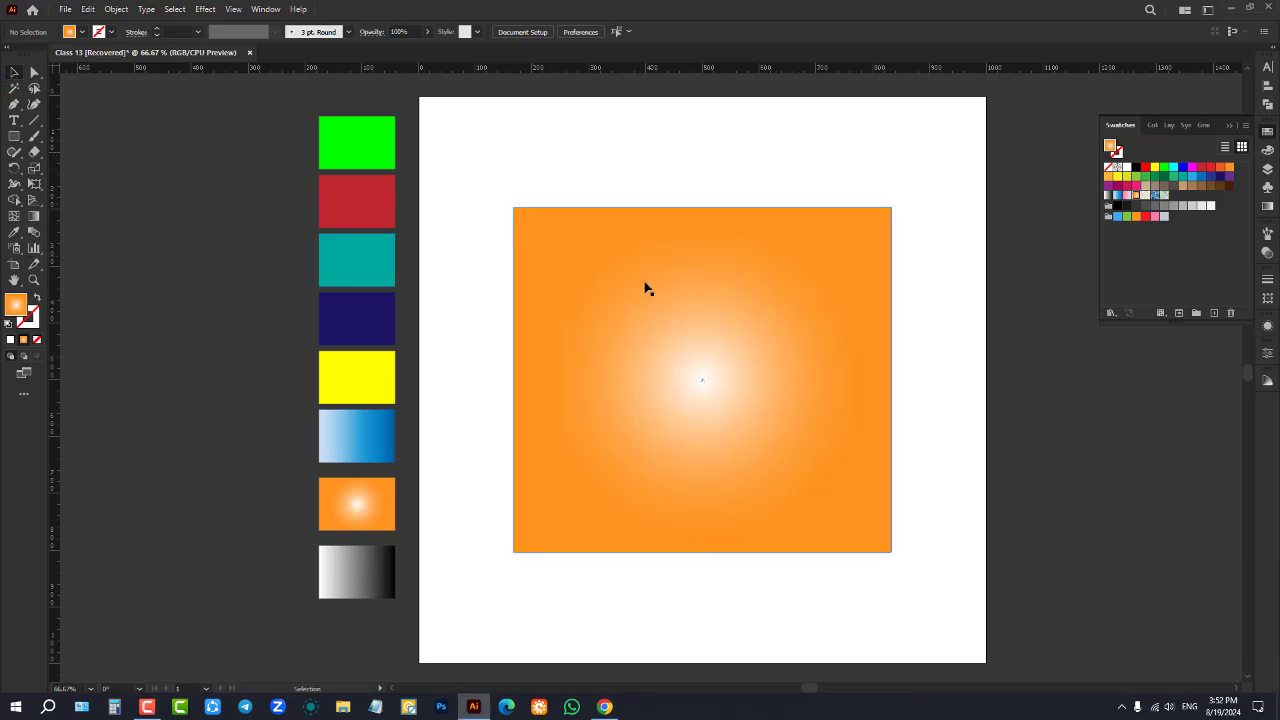
click(754, 288)
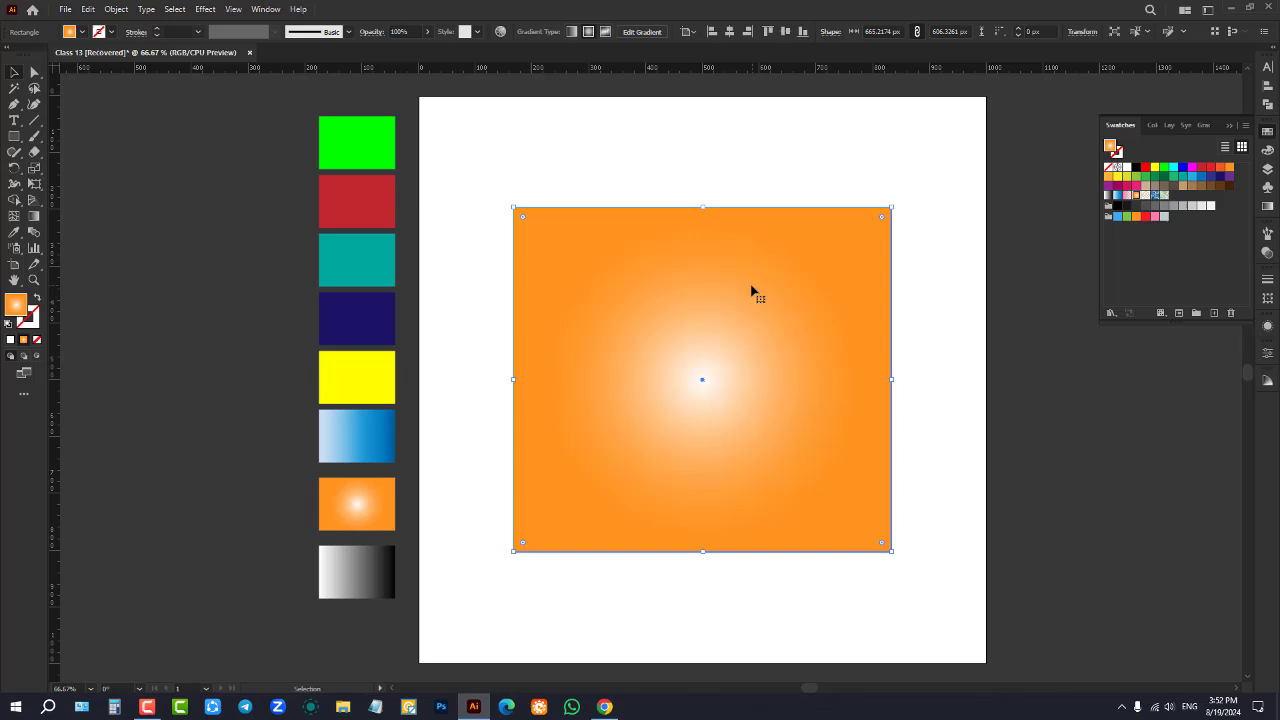
click(688, 162)
drag(14, 232, 77, 252)
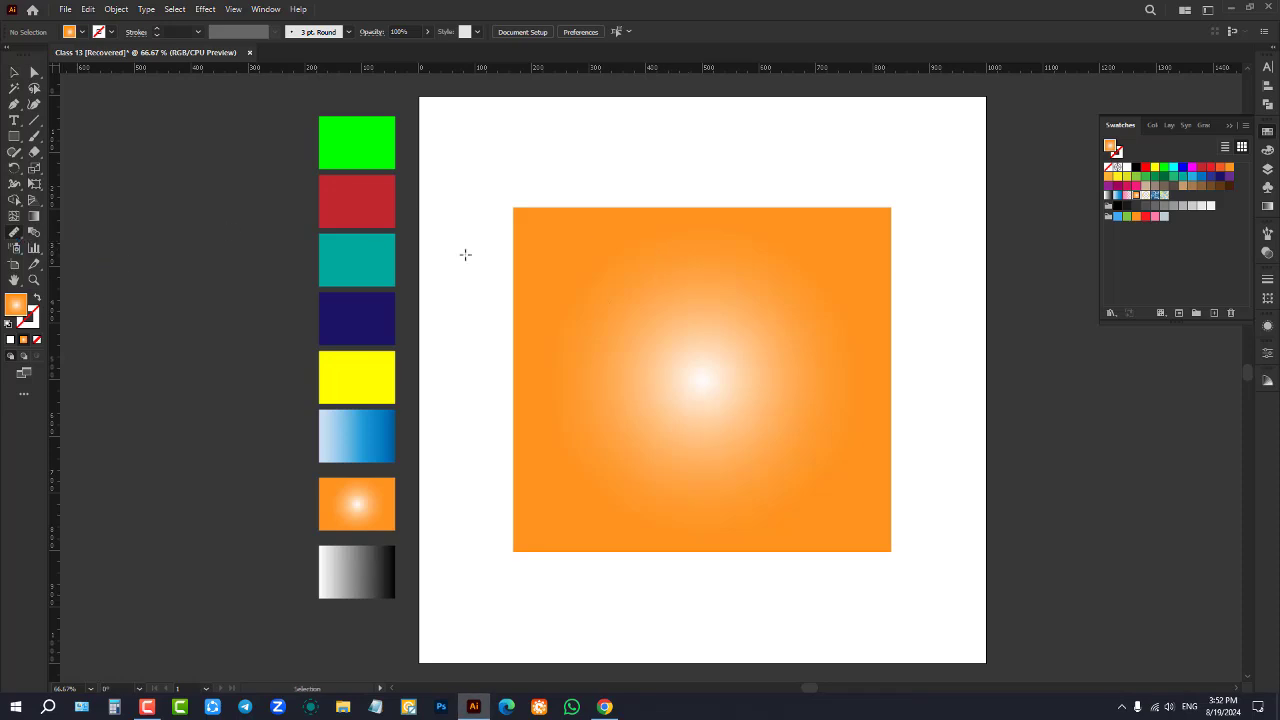
click(578, 244)
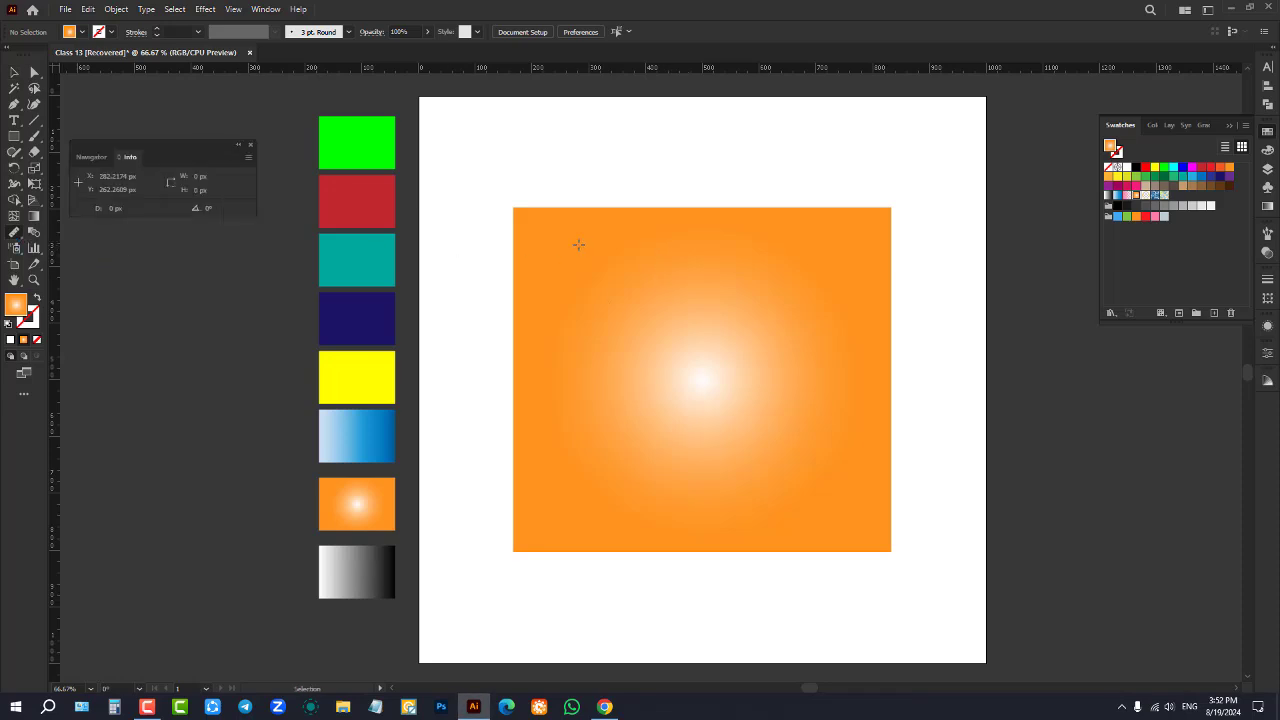
Select the orange rectangle, check its width and height in the Info panel, and deselect it
click(14, 72)
click(713, 276)
click(712, 270)
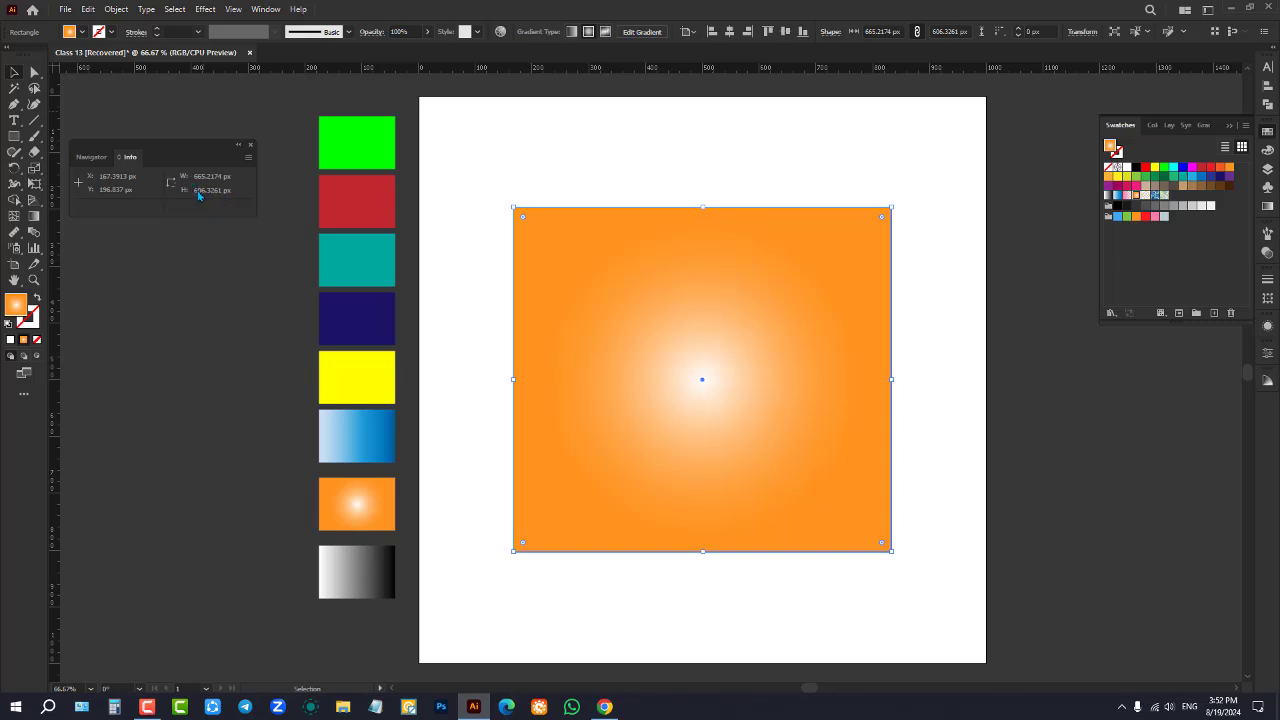
click(514, 160)
Delete the large orange gradient rectangle from the artboard
drag(551, 187, 646, 309)
key(Delete)
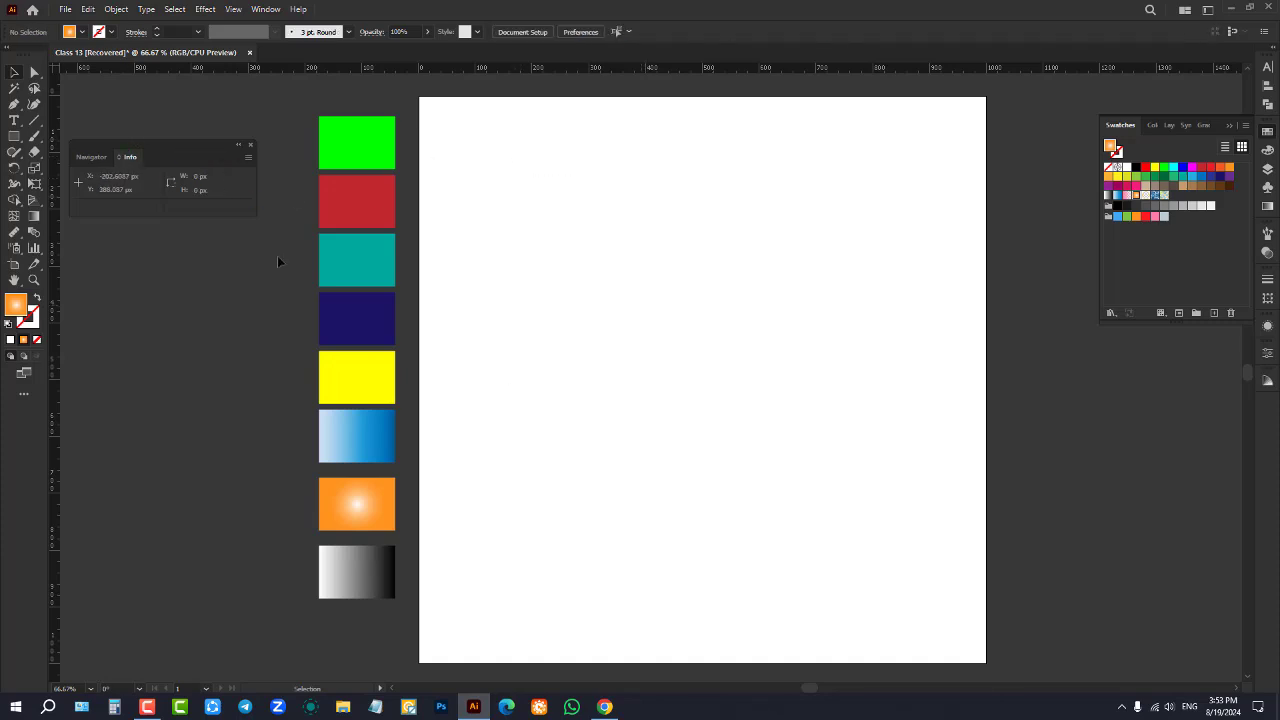
Create a 500 by 500 px square on the artboard by entering exact dimensions with the Rectangle tool
click(14, 137)
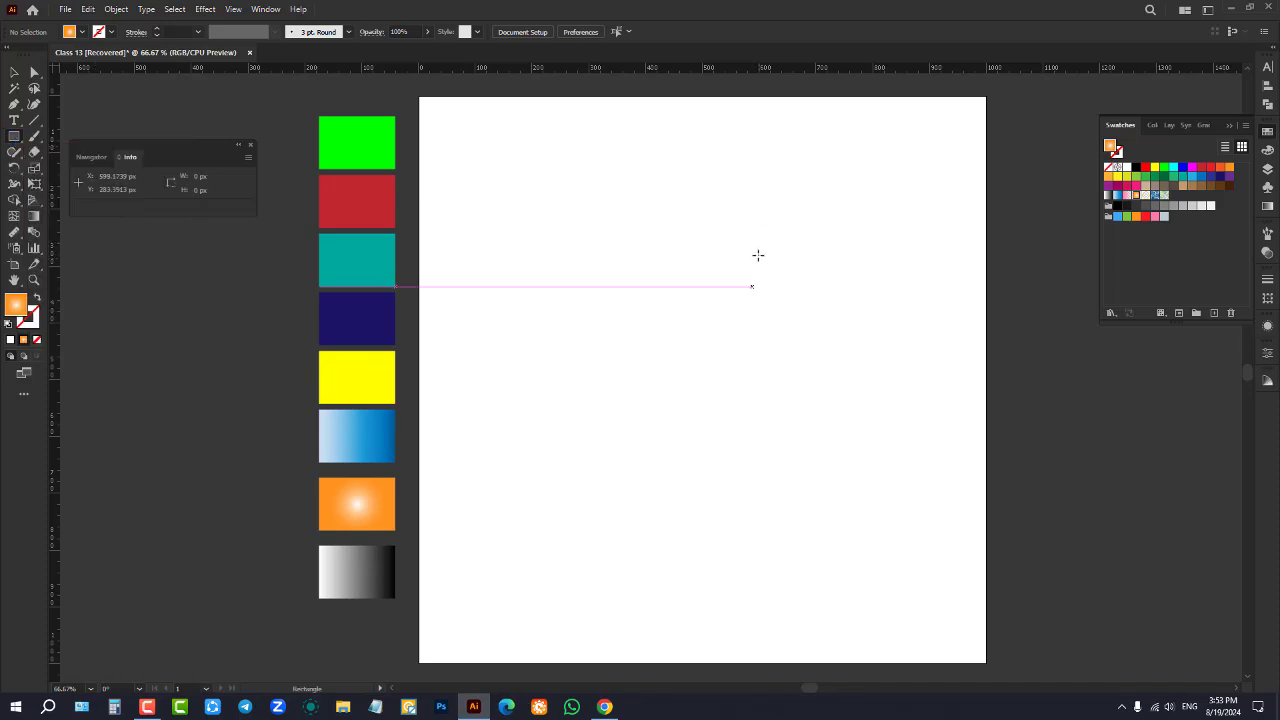
click(648, 244)
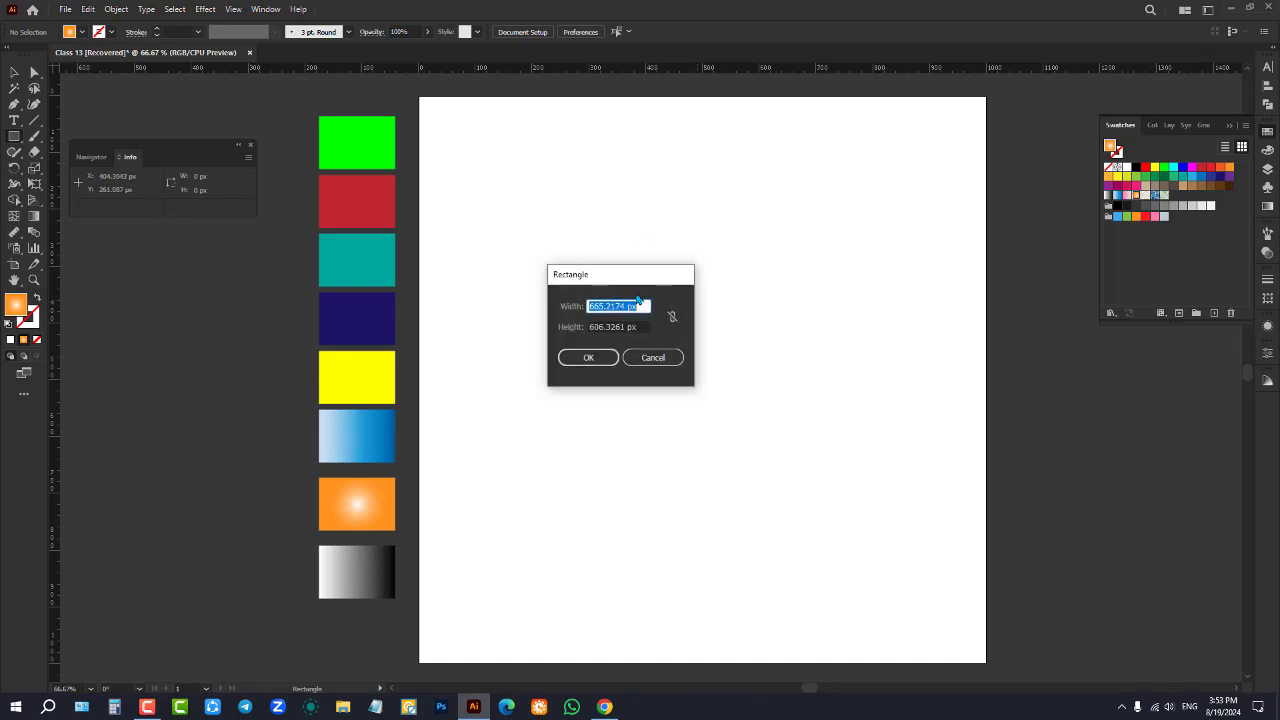
text(500)
click(612, 327)
text(5)
click(588, 357)
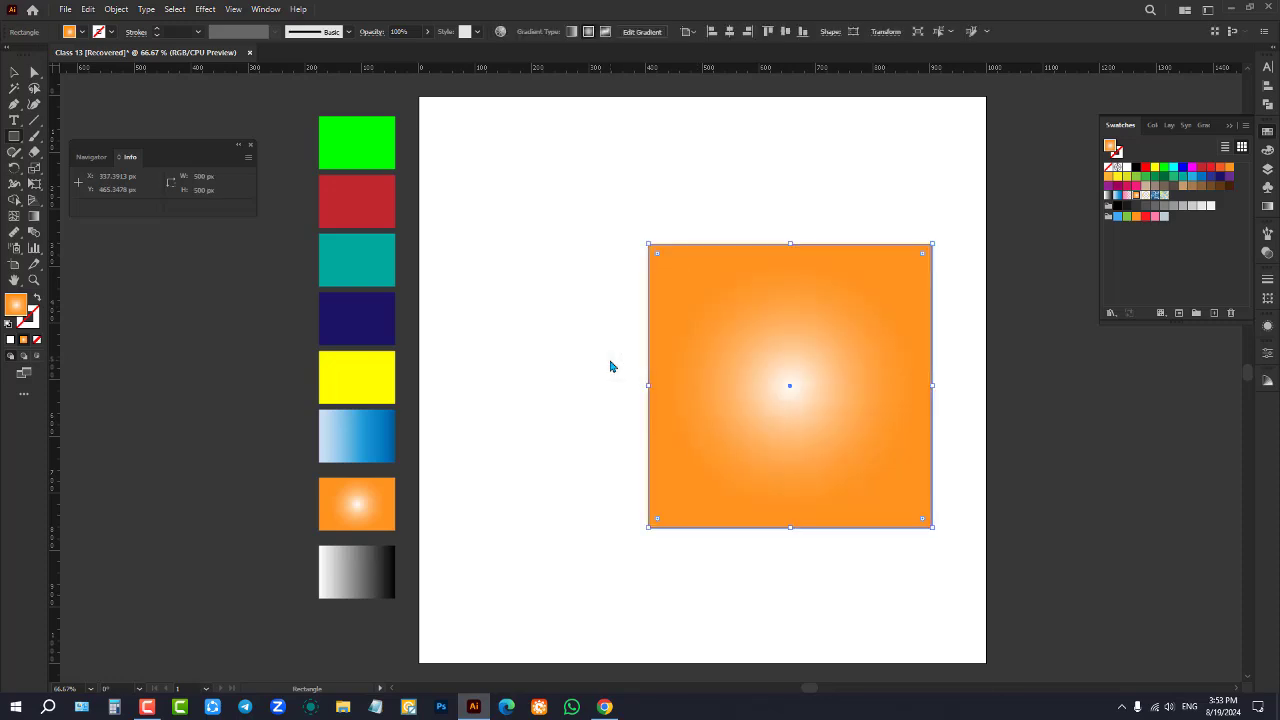
Centre the 500 px square horizontally and vertically on the artboard and deselect it
key(v)
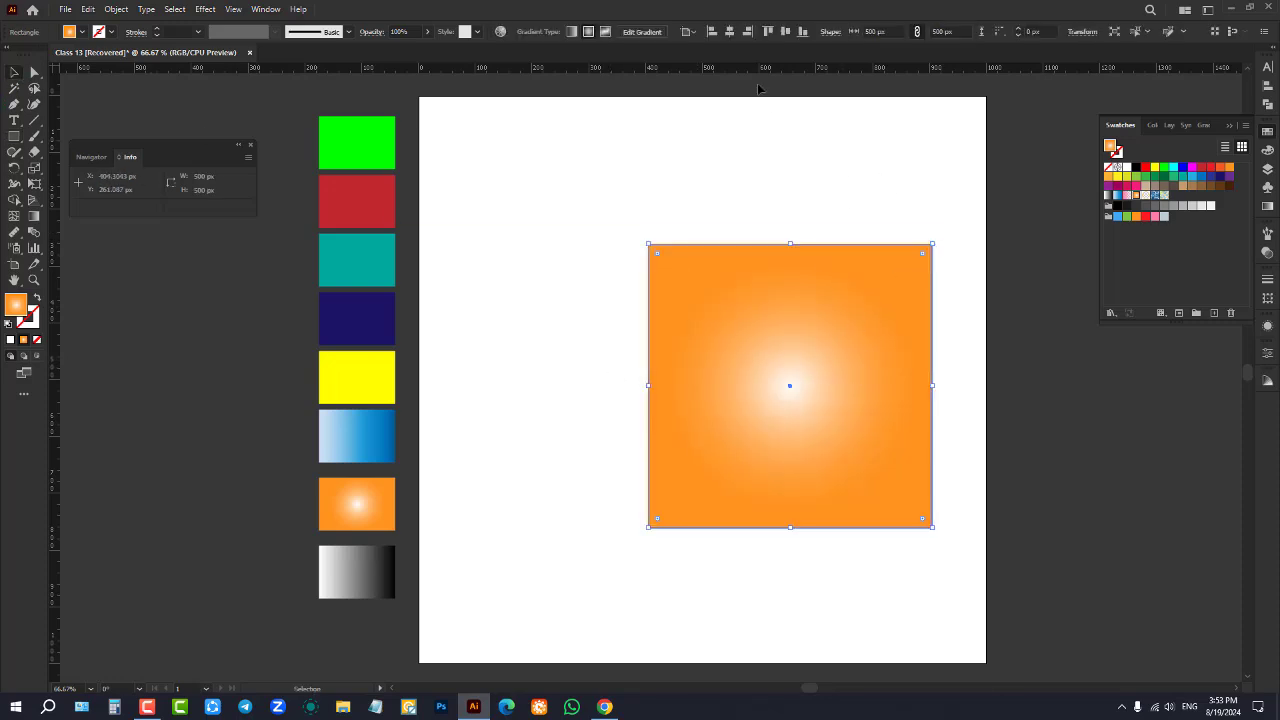
click(747, 31)
click(729, 31)
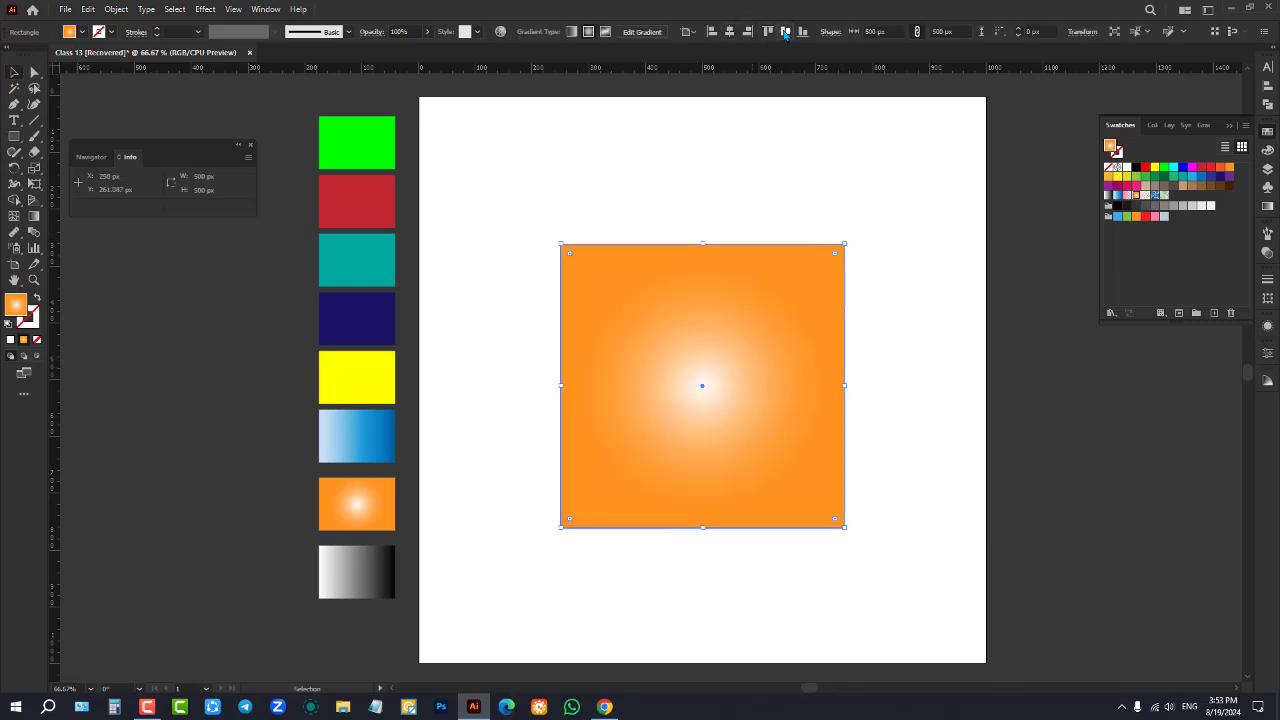
click(785, 31)
click(764, 195)
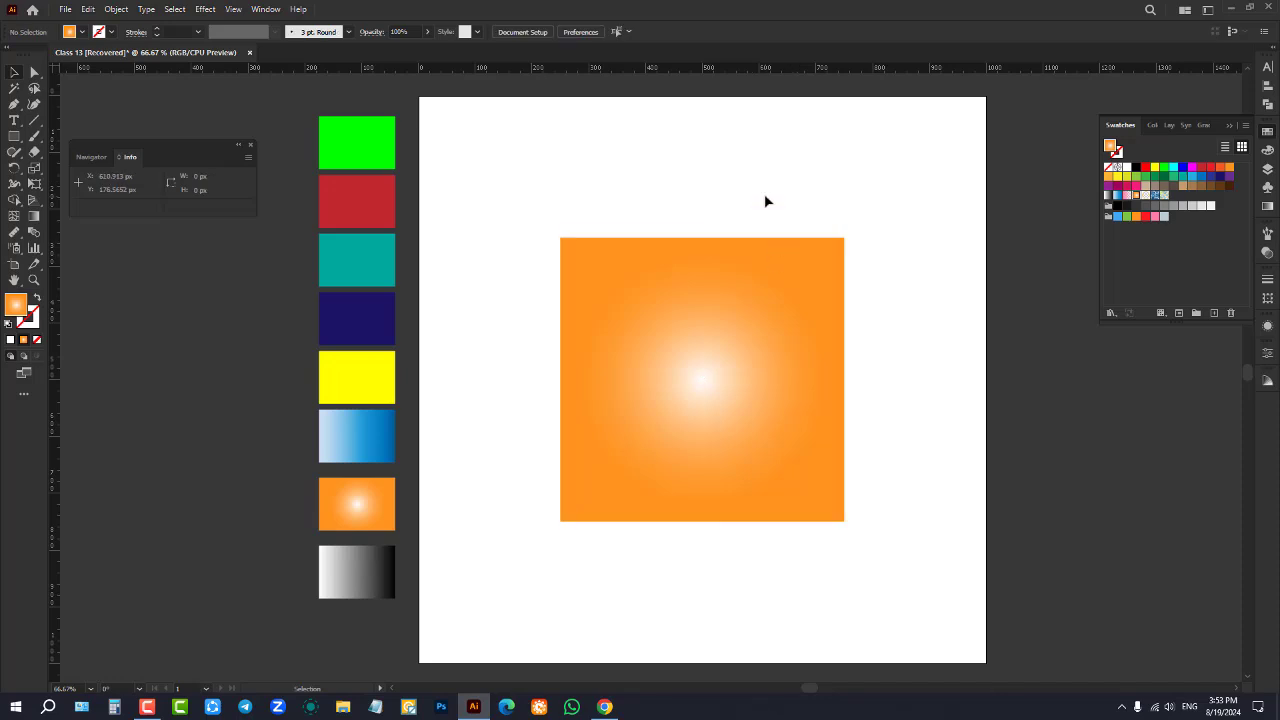
Select the centred square to check its position and size in the Info panel, and look at the Measure tool option
click(755, 316)
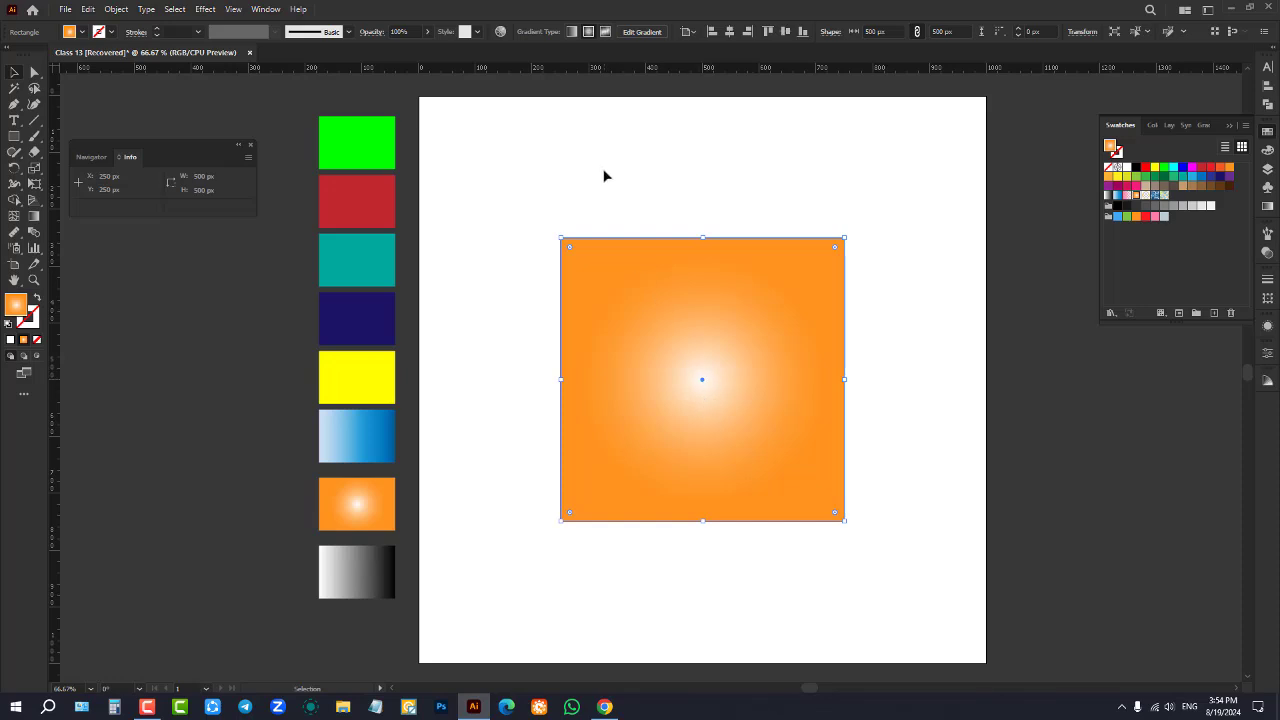
drag(606, 185, 722, 279)
click(21, 233)
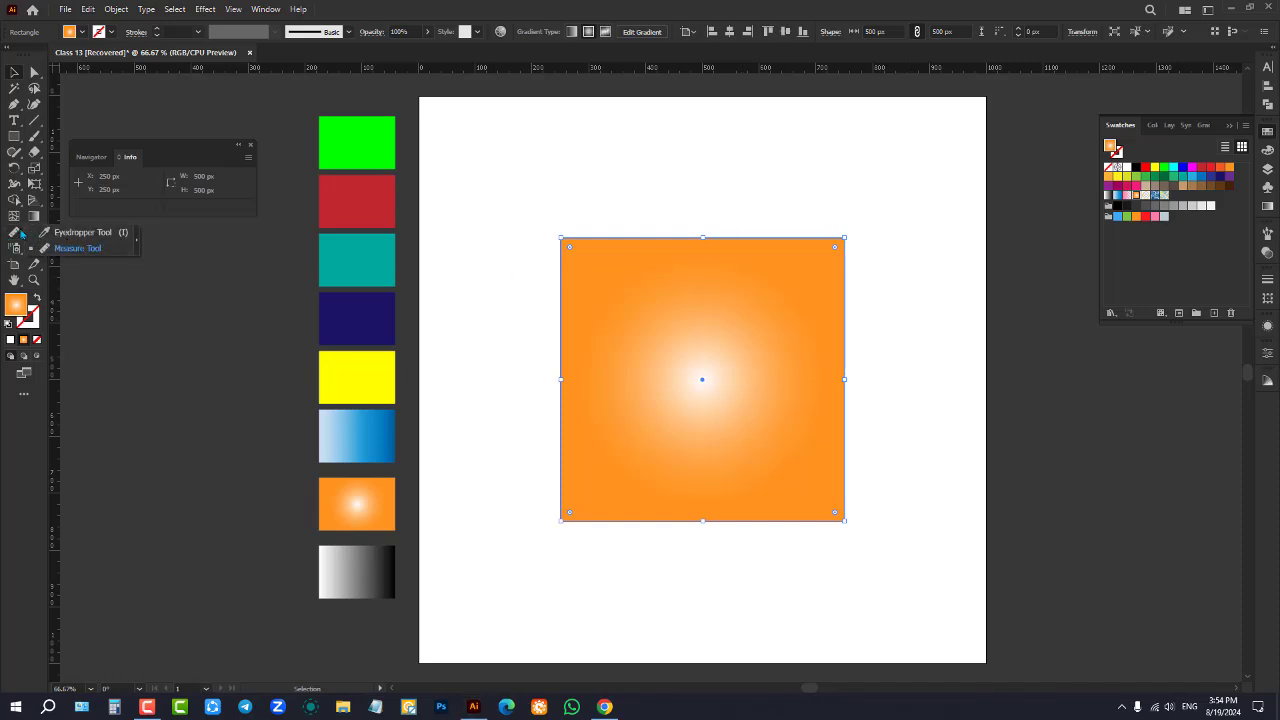
click(14, 75)
Delete the square and create a 1200 by 700 px rectangle on the artboard by entering exact dimensions
drag(553, 188, 754, 369)
key(Delete)
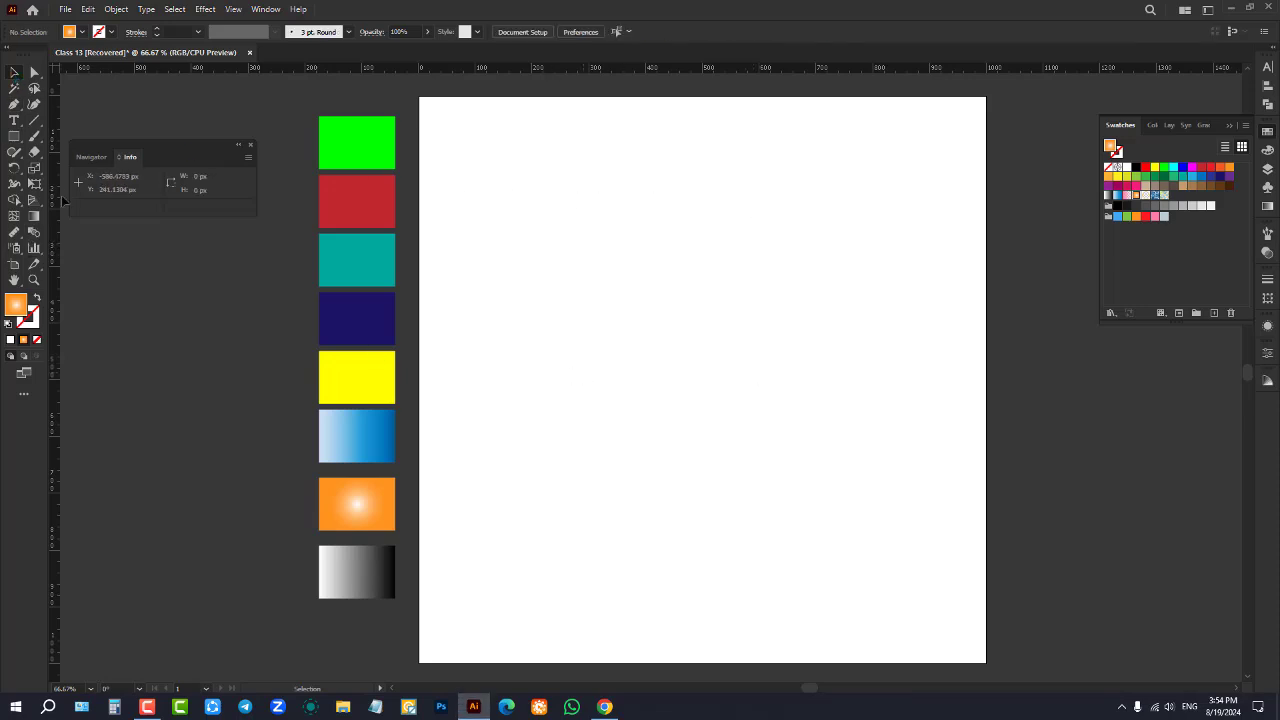
click(14, 136)
click(706, 283)
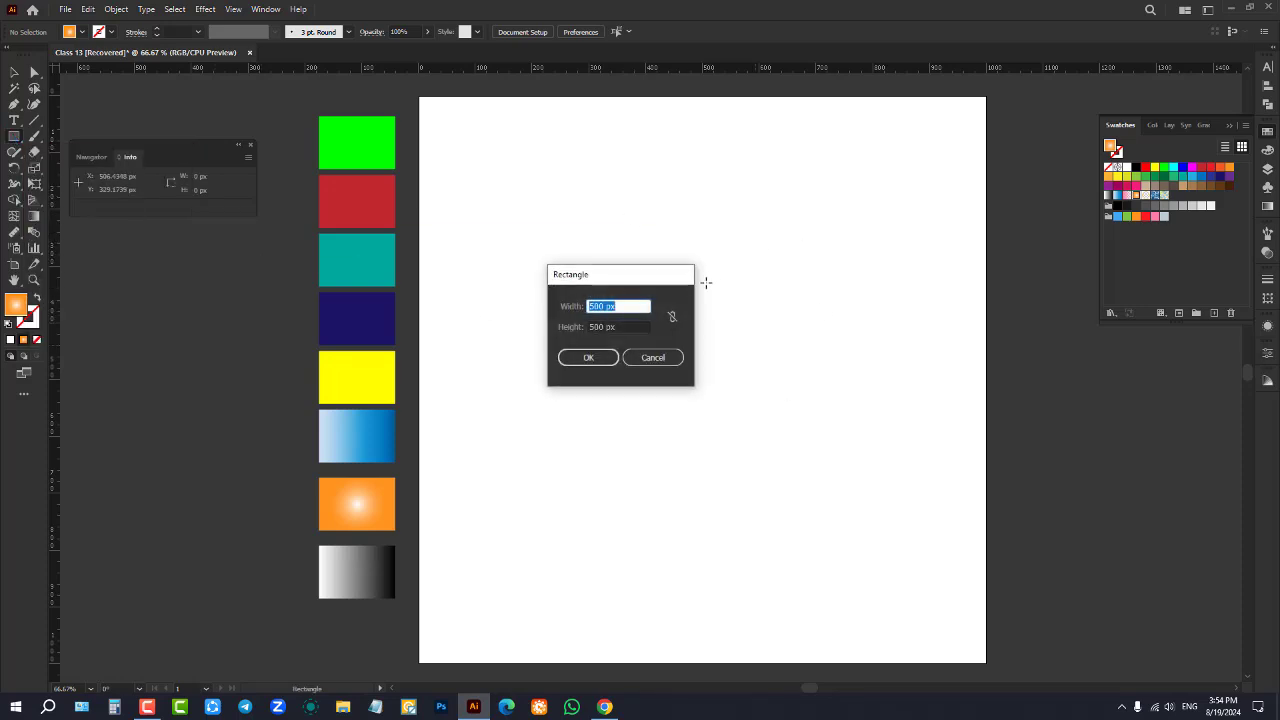
text(1200)
key(Tab)
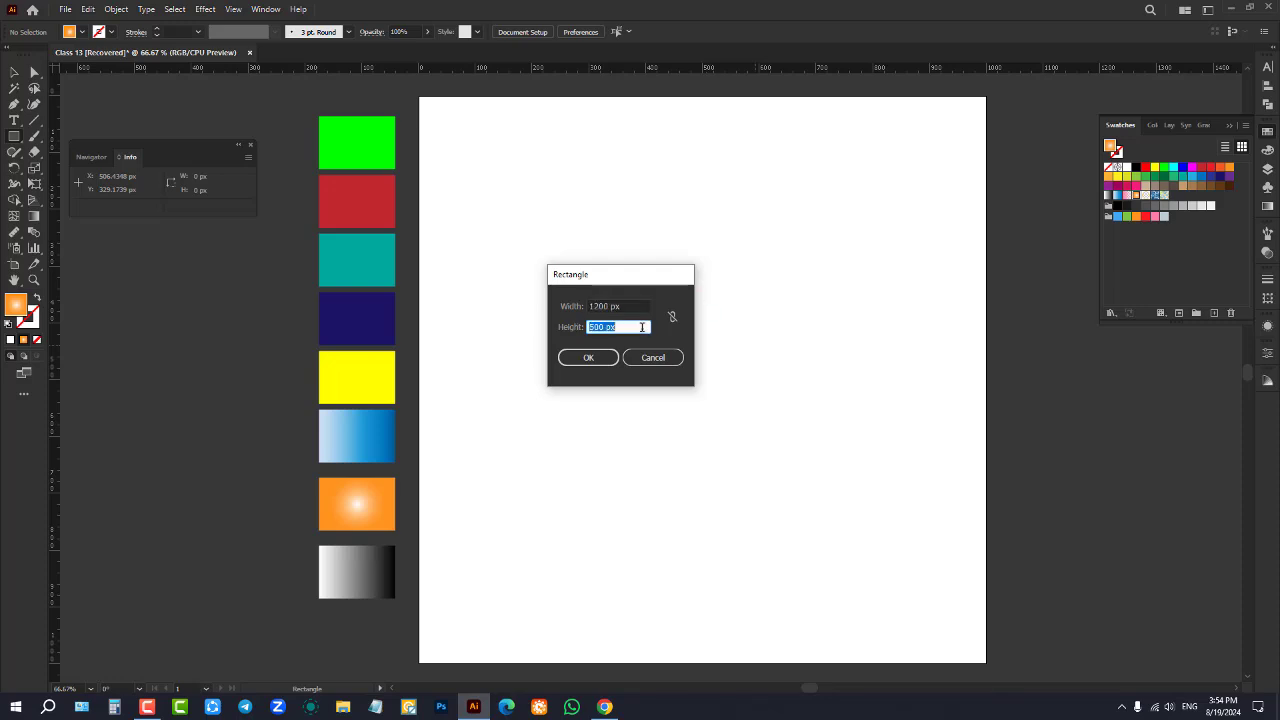
text(700)
click(588, 358)
Move the 1200 by 700 px rectangle about 200 px up and 207 px right across the artboard's right edge, and delete it
key(v)
scroll(503, 357, down, 3)
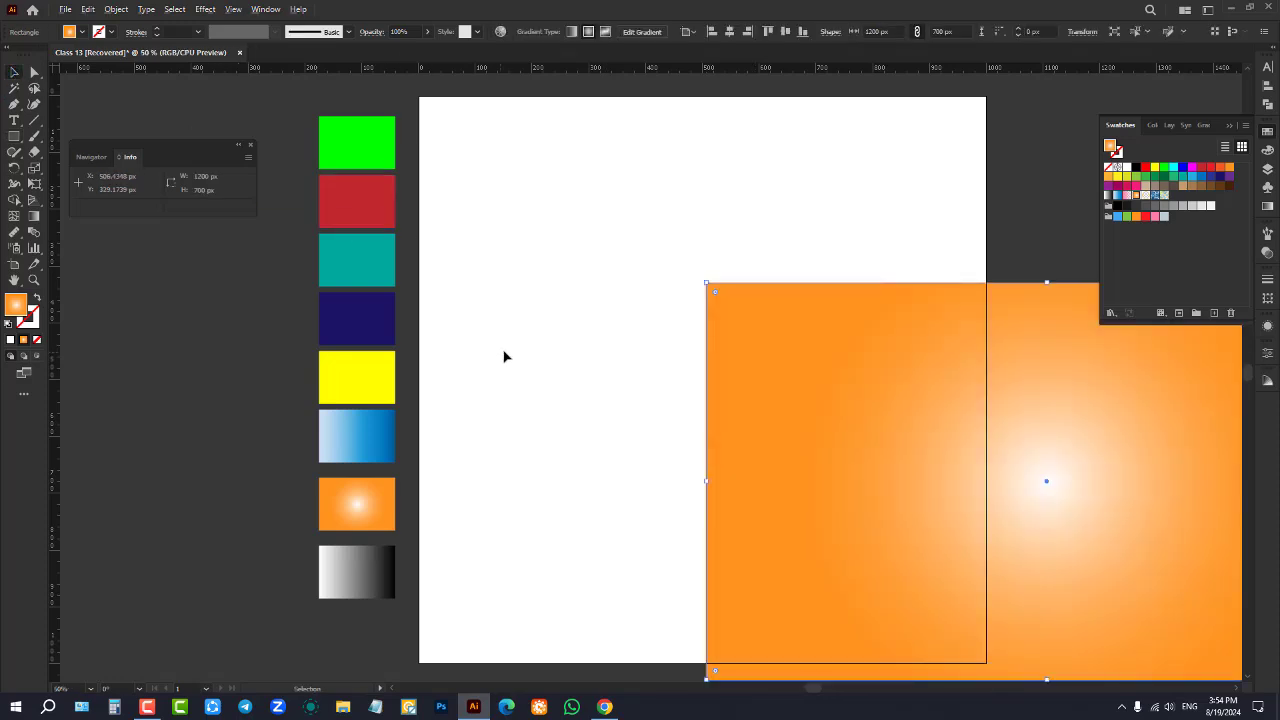
drag(723, 389, 756, 324)
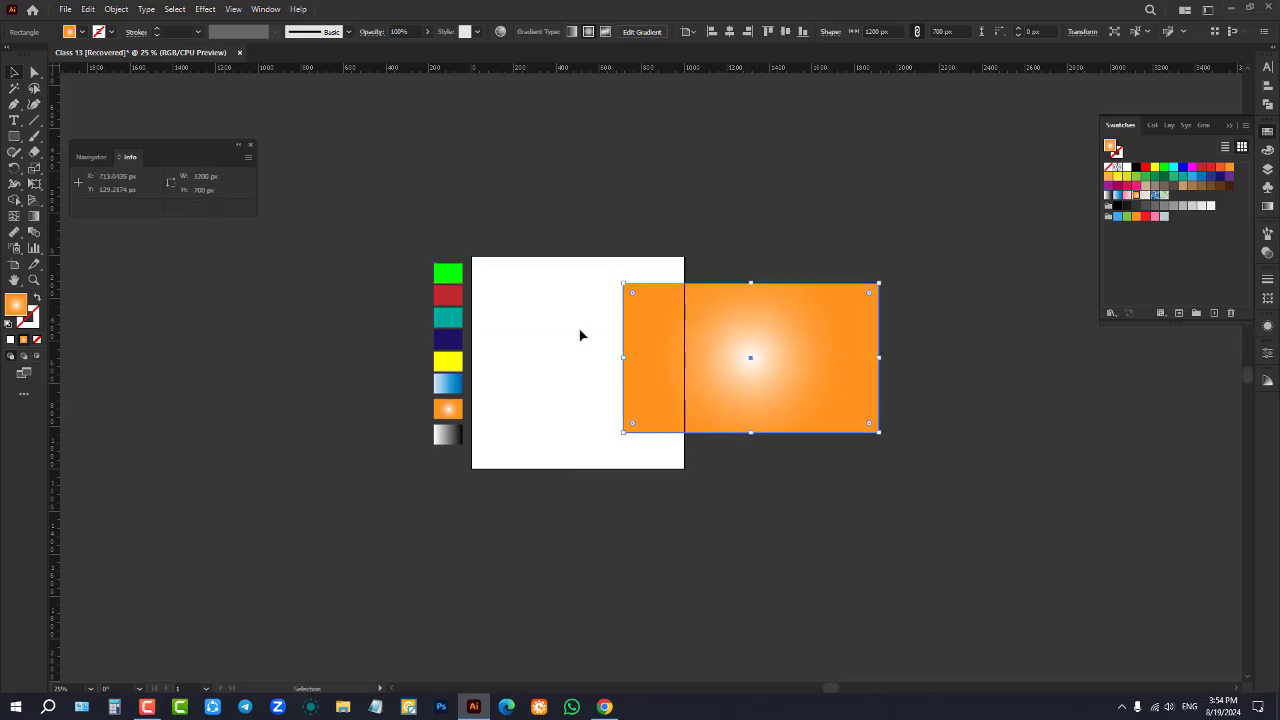
scroll(563, 320, up, 1)
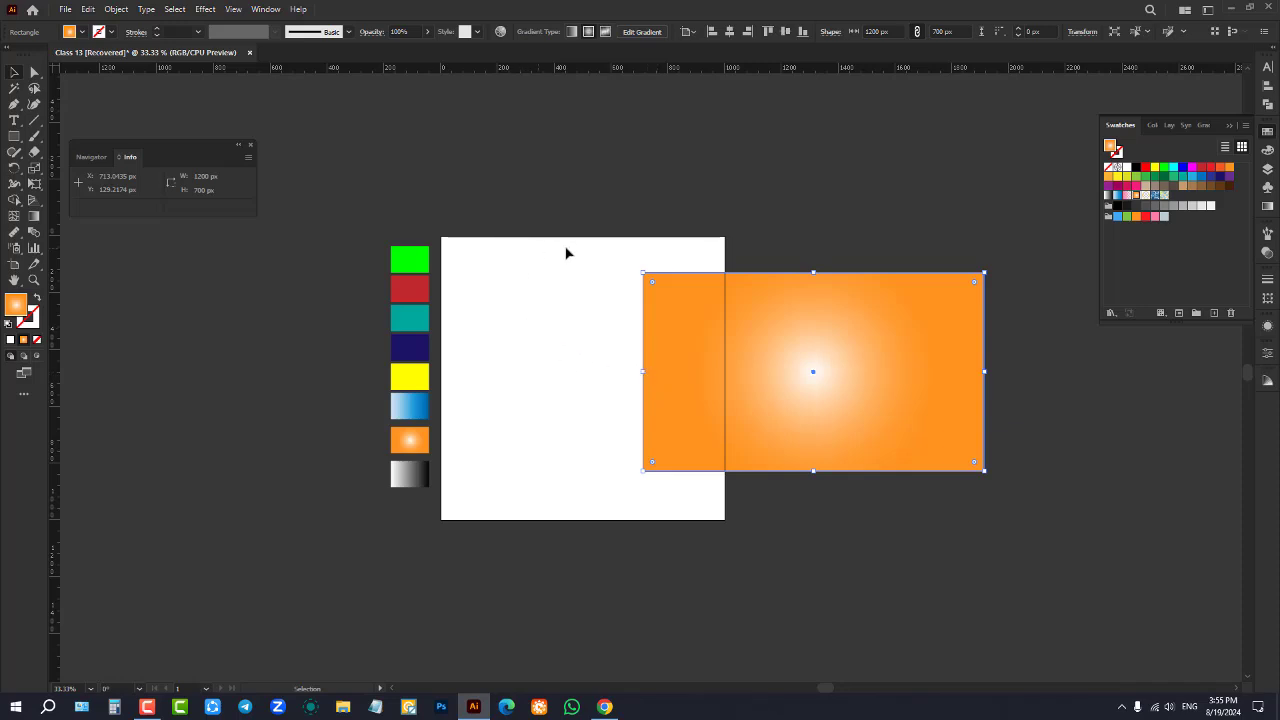
drag(580, 245, 762, 389)
key(Delete)
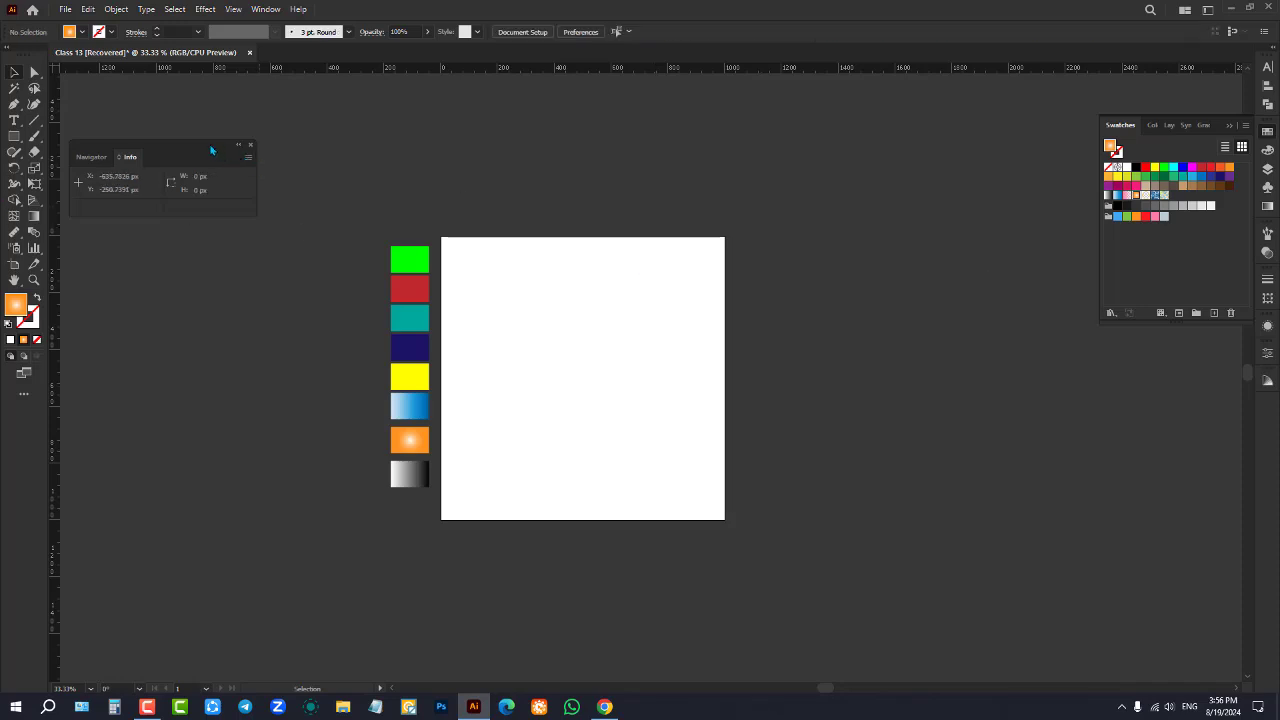
Close the Info panel and move the column of eight colour samples farther left of the artboard
click(249, 146)
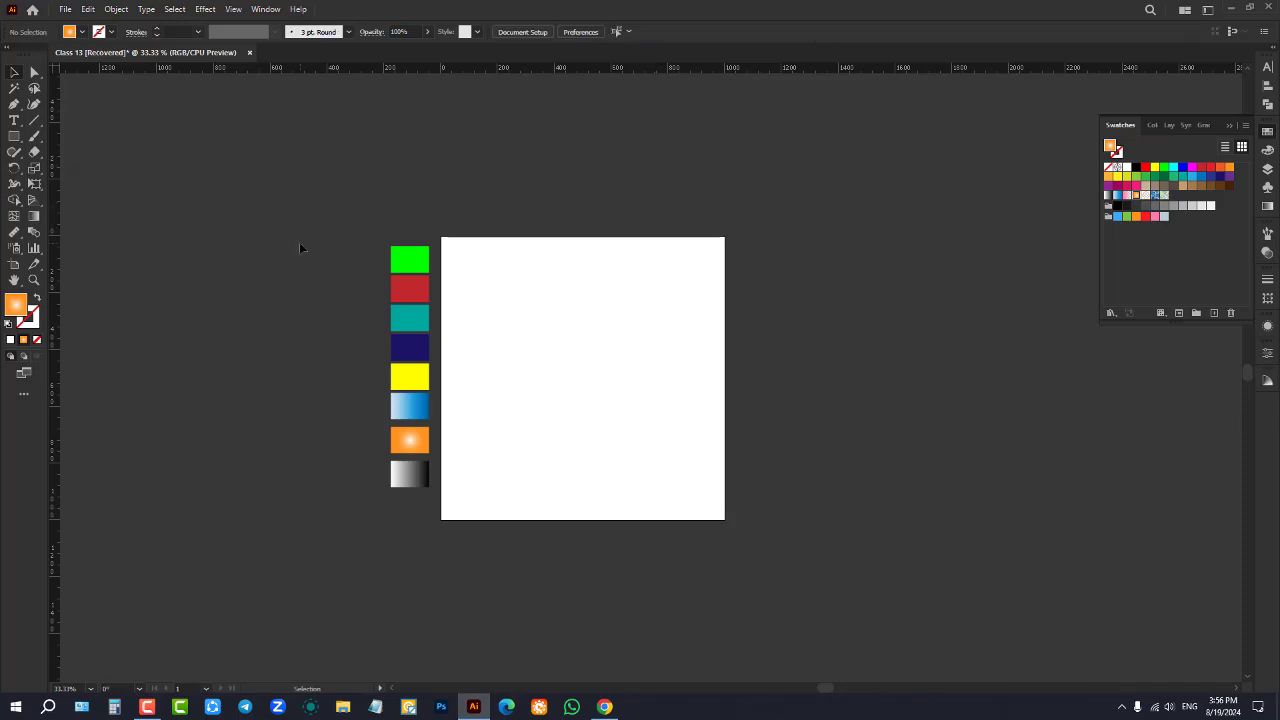
drag(307, 234, 436, 526)
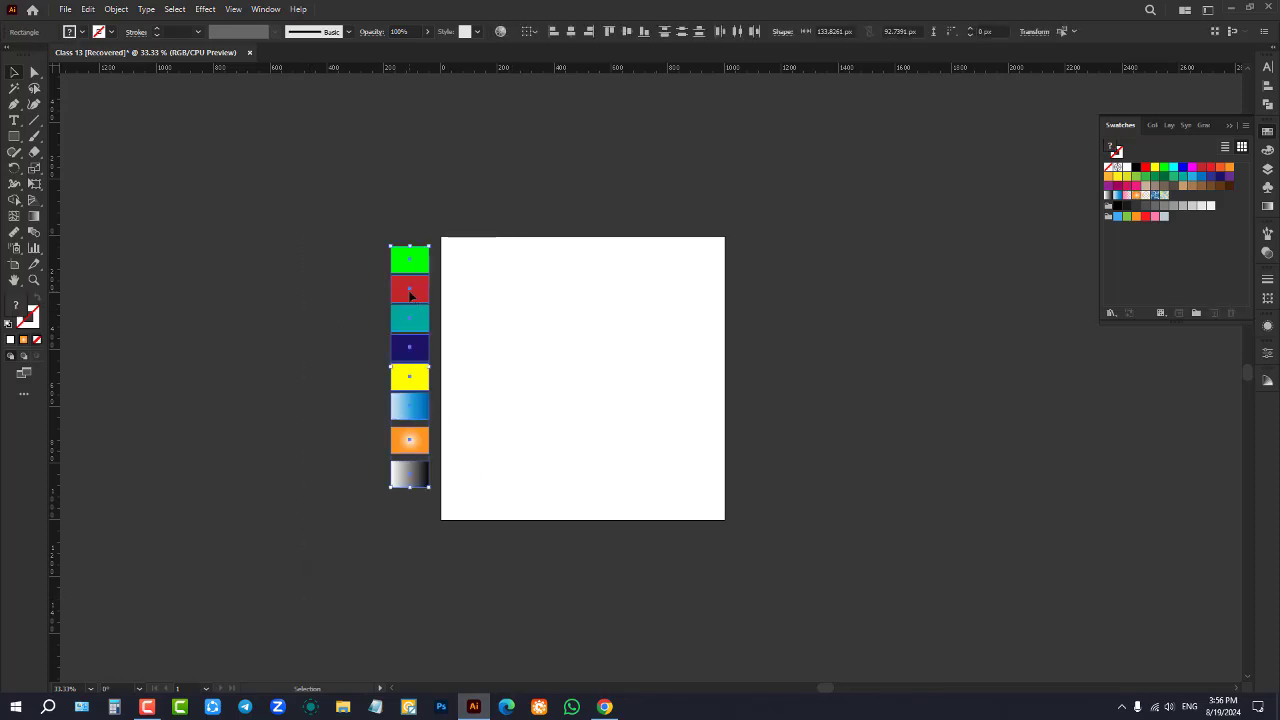
drag(410, 294, 226, 262)
click(646, 368)
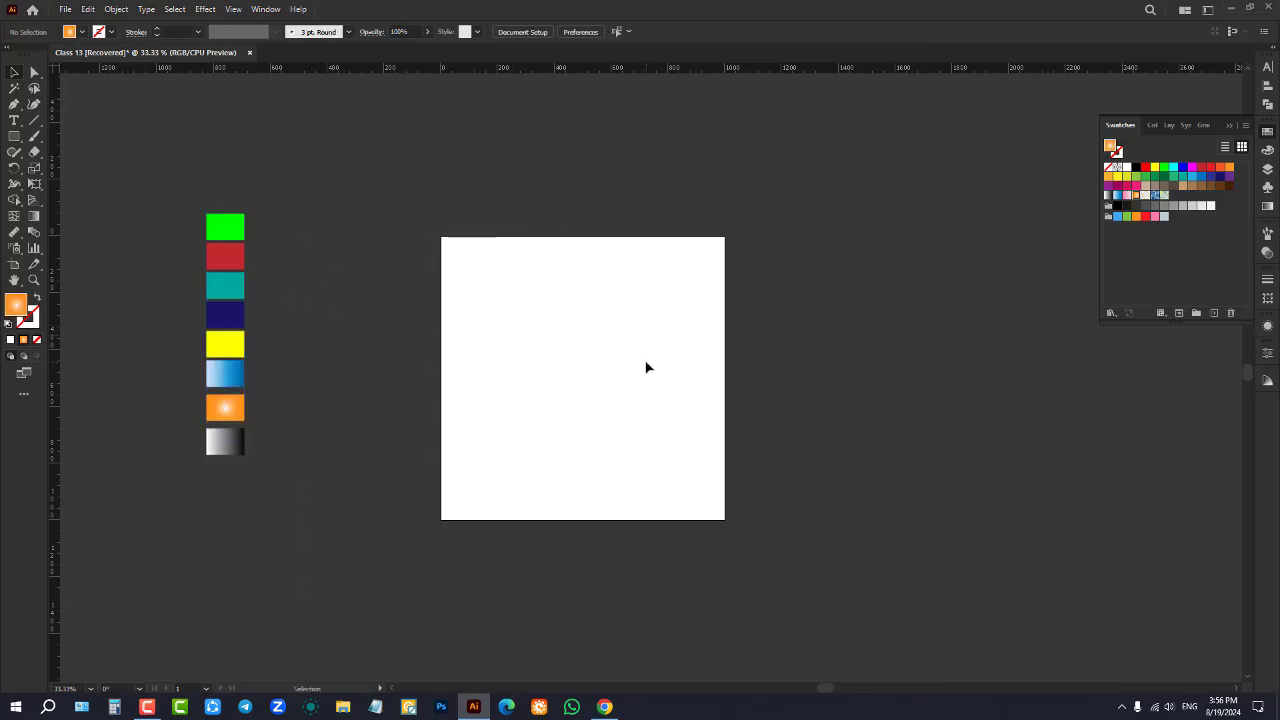
Move the green sample onto the artboard's left part and the dark red sample onto its right part
scroll(612, 340, up, 2)
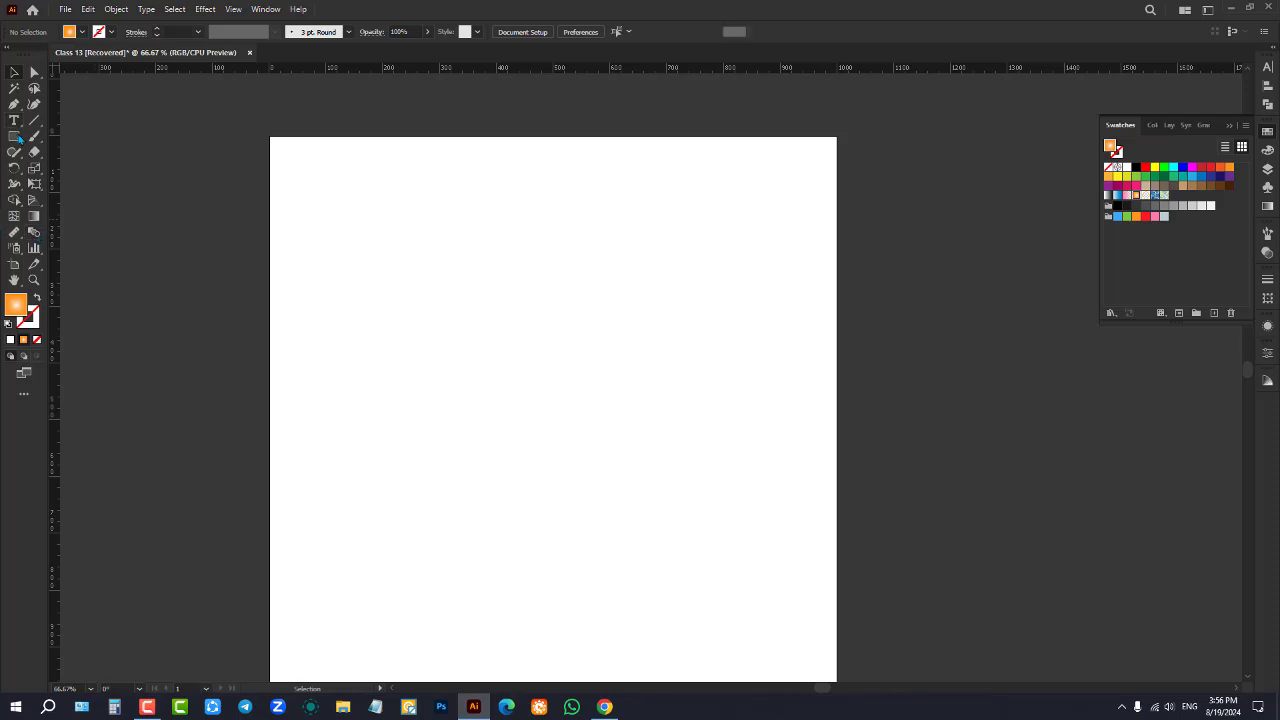
click(14, 136)
scroll(408, 334, down, 2)
key(v)
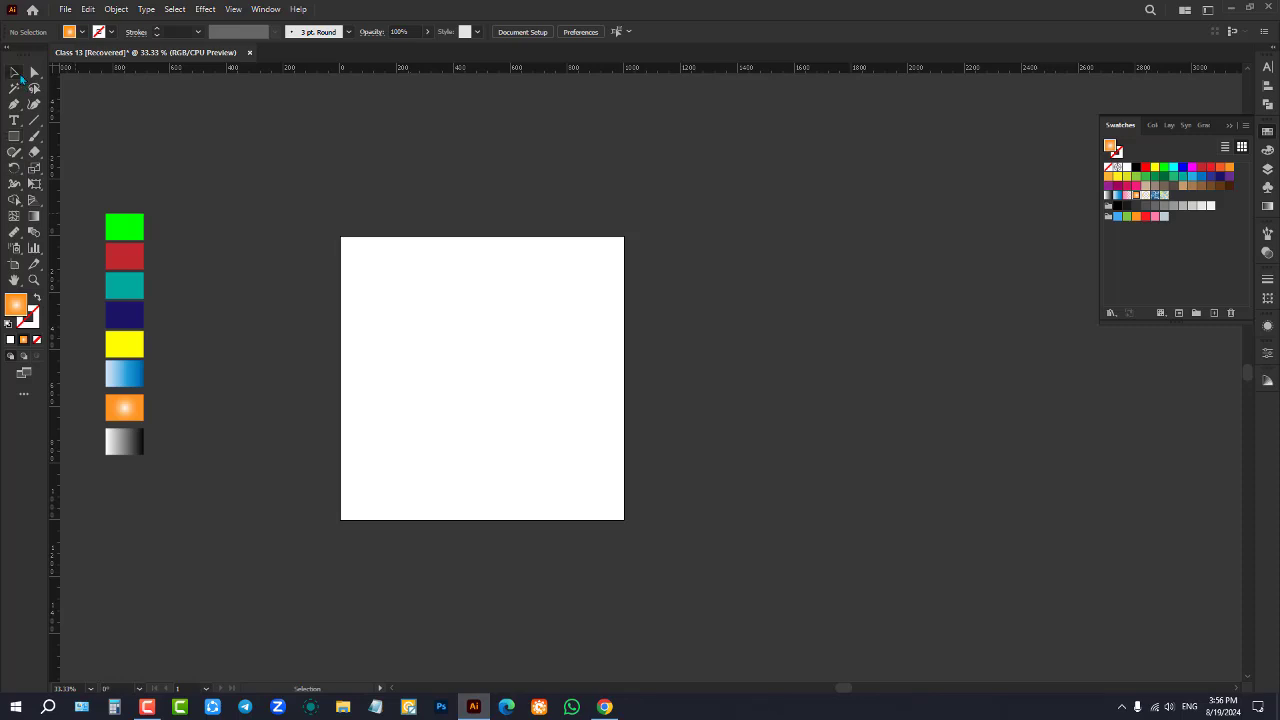
drag(142, 230, 405, 327)
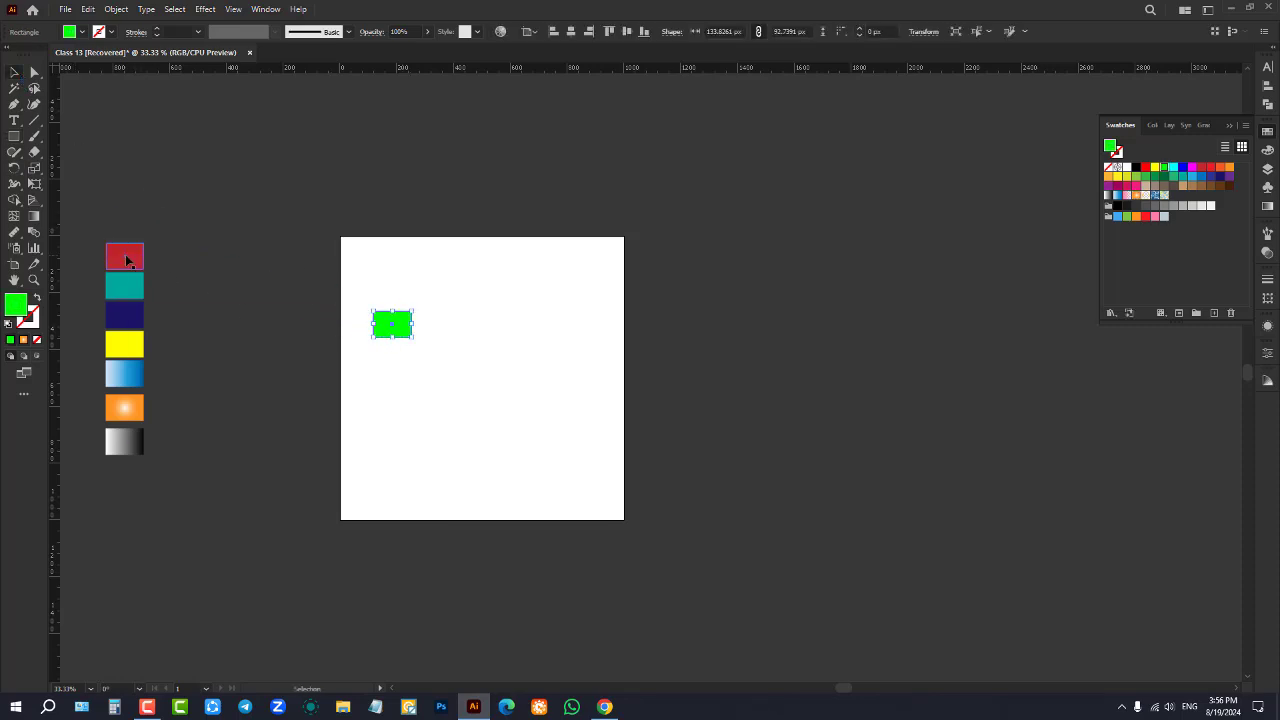
drag(125, 256, 557, 338)
Reshape the green rectangle into a tall bar about 50 px wide and 527 px high, and delete the dark red rectangle
scroll(517, 326, up, 2)
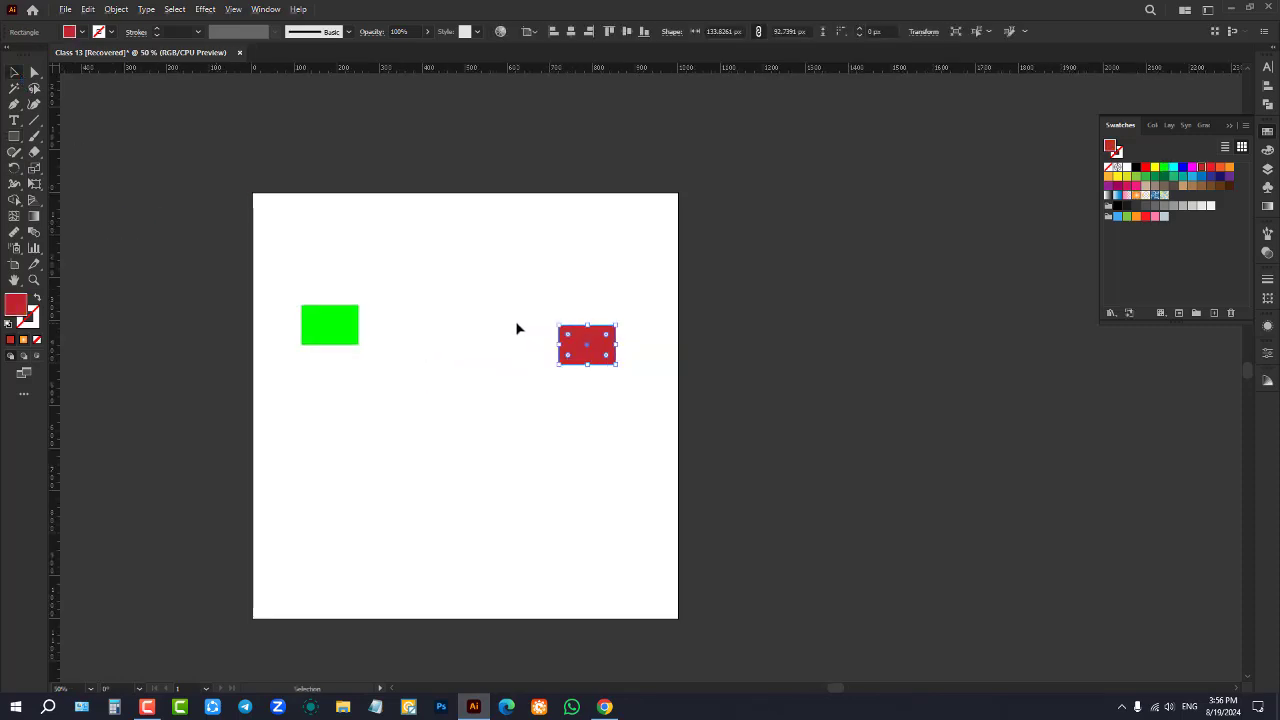
click(268, 324)
drag(268, 352, 257, 590)
drag(260, 460, 271, 420)
click(623, 377)
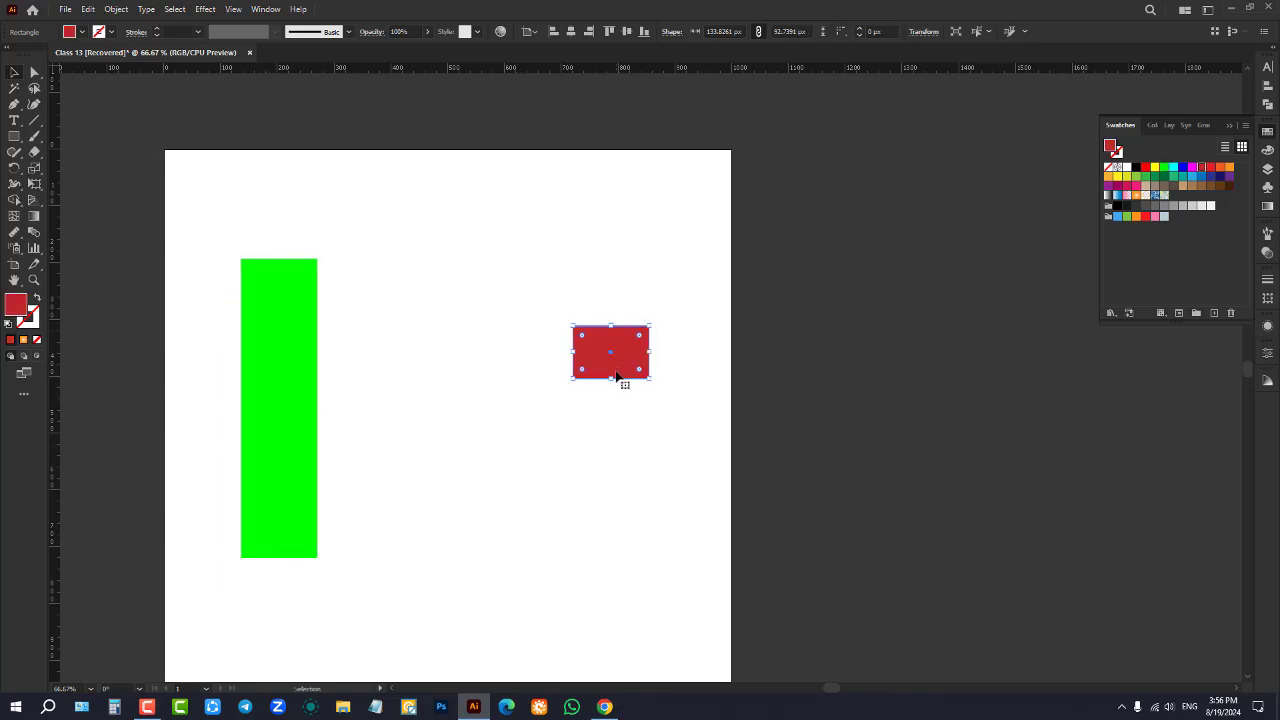
key(Delete)
click(285, 376)
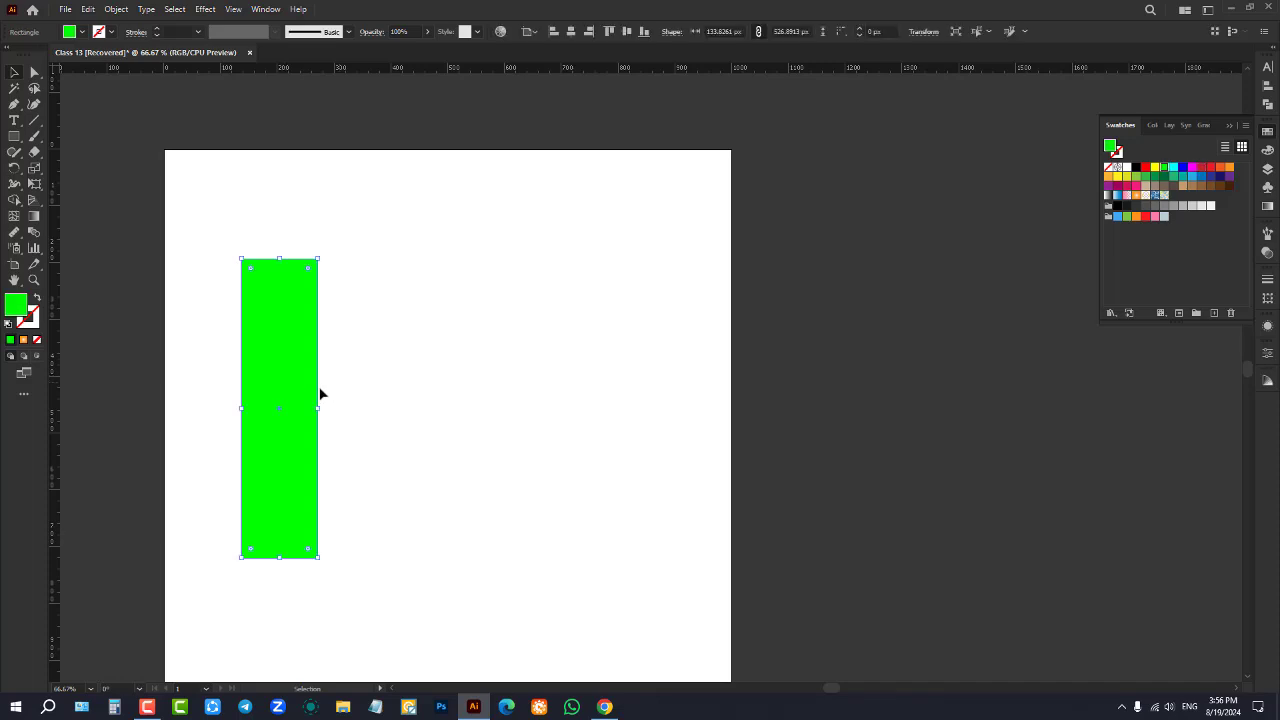
drag(317, 409, 270, 409)
Duplicate the green bar straight across to the artboard's right part and fill the copy with pure red
drag(257, 363, 627, 368)
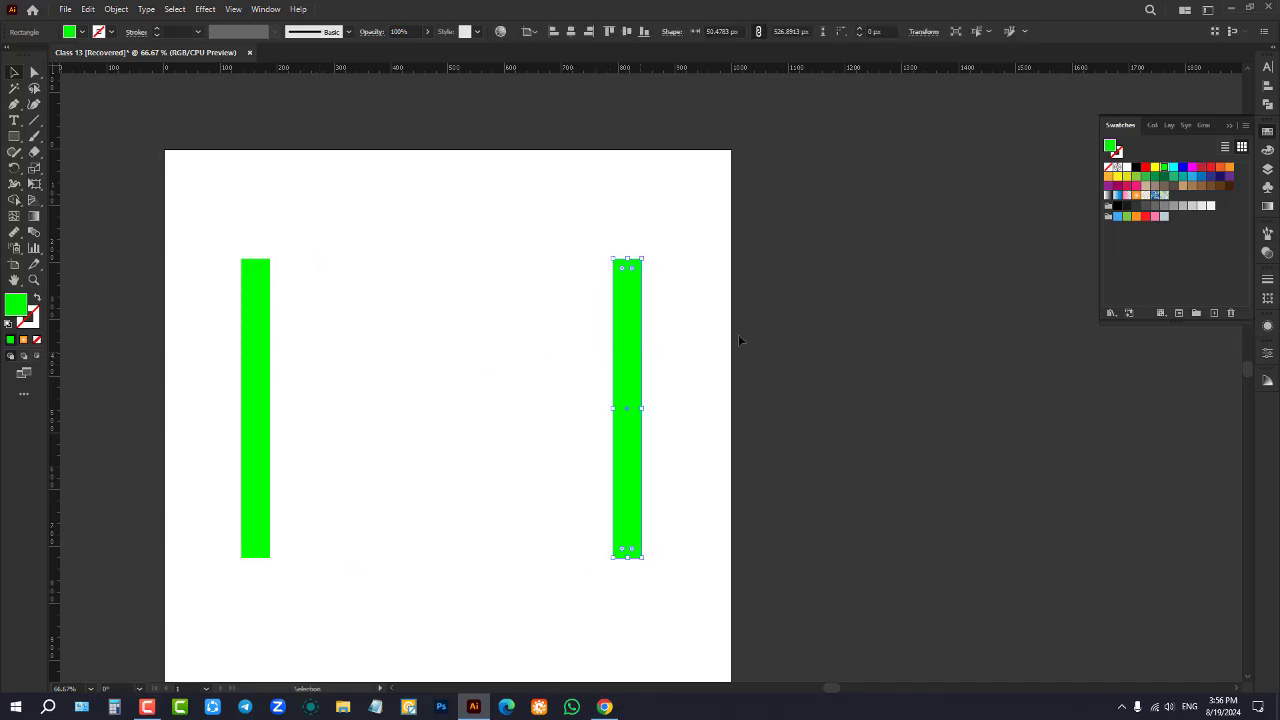
click(1137, 186)
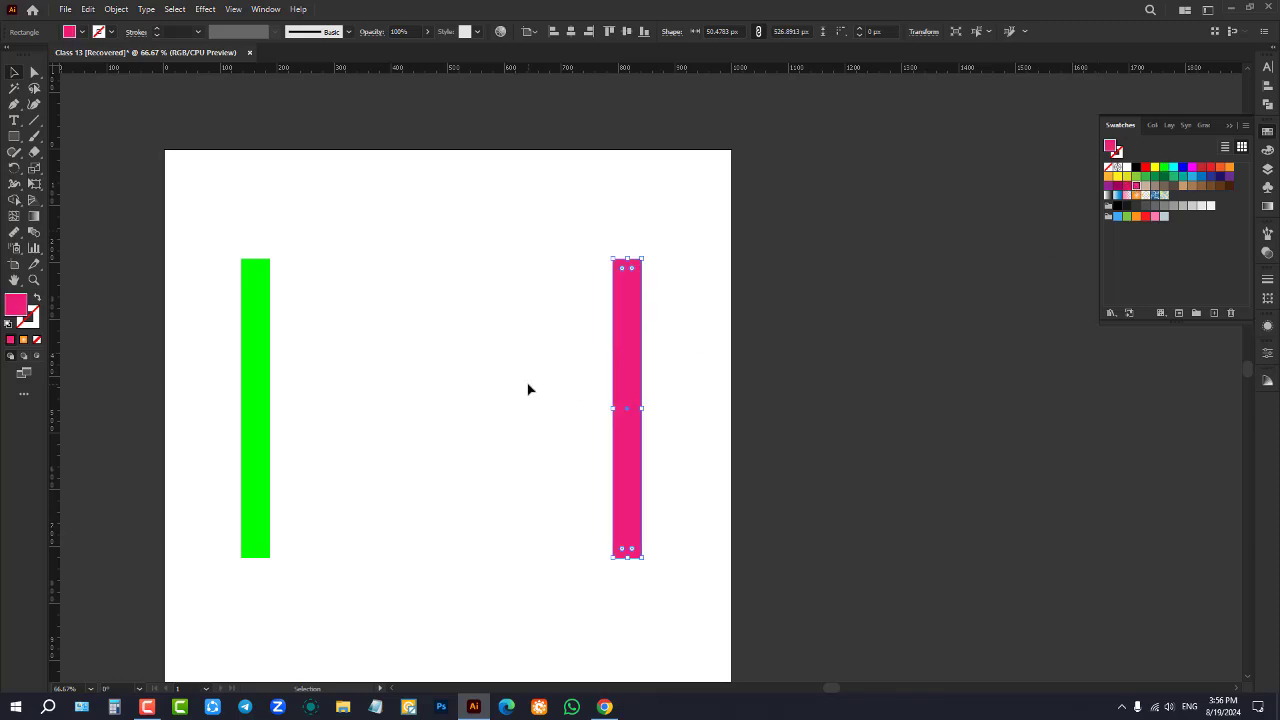
click(1145, 167)
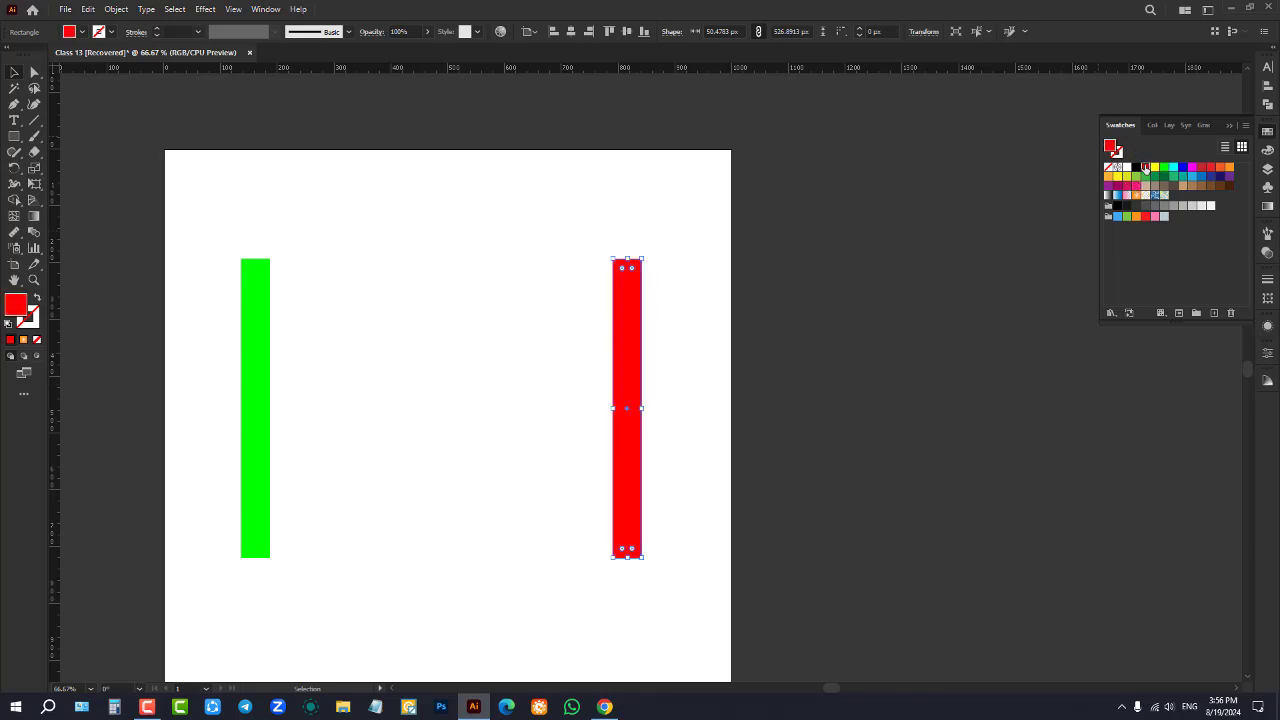
click(724, 197)
Select both bars, blend the green one into the red one with the Blend tool, and deselect the result
key(ctrl+1)
scroll(343, 340, down, 1)
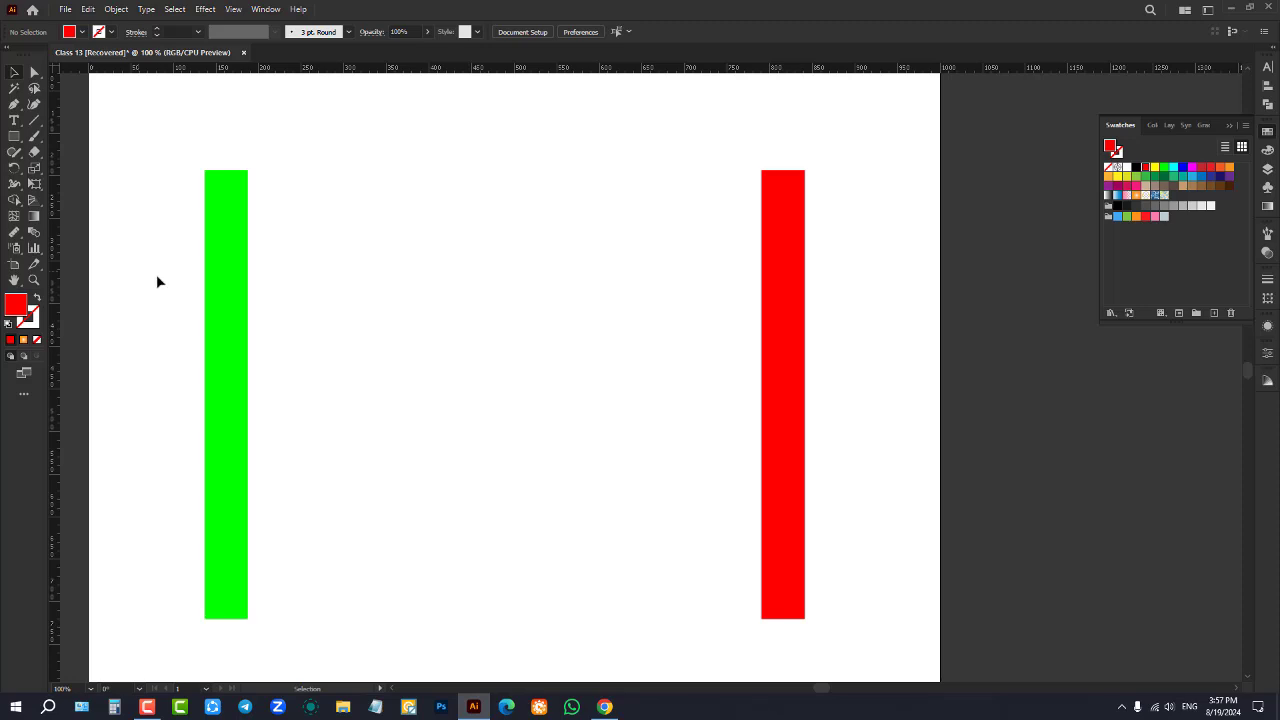
drag(137, 271, 931, 409)
drag(177, 196, 951, 397)
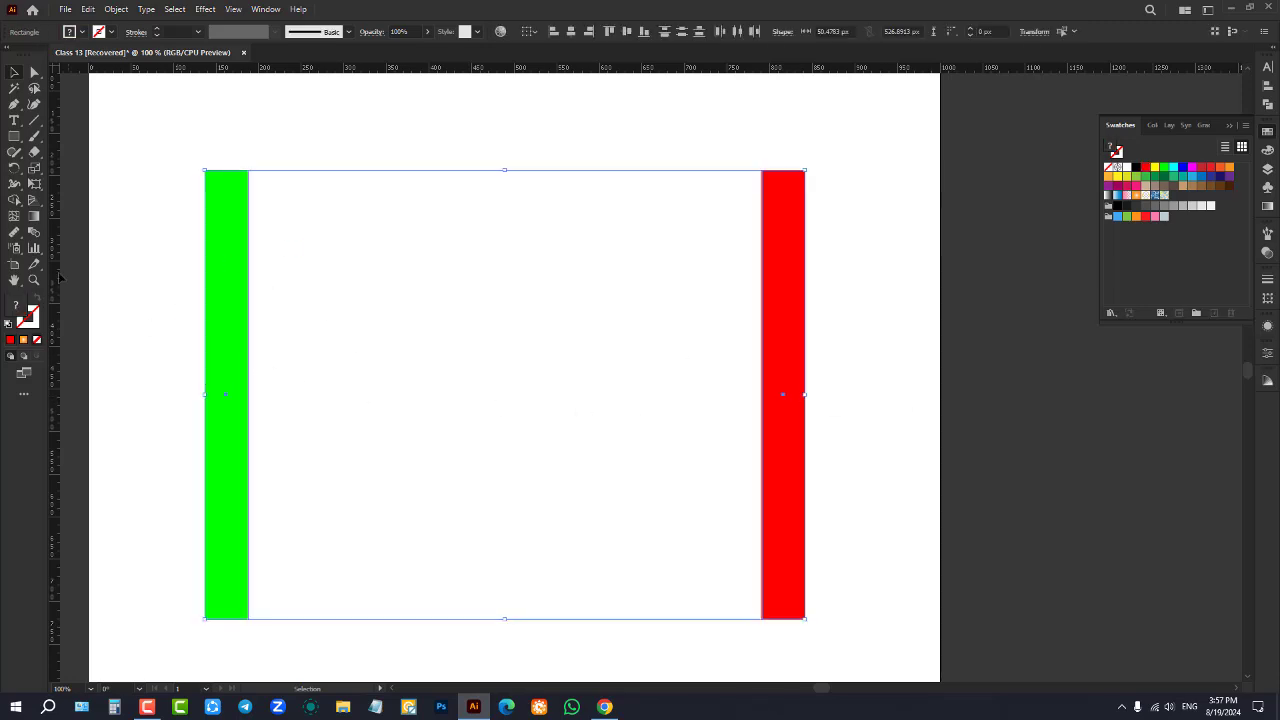
key(ctrl+shift+b)
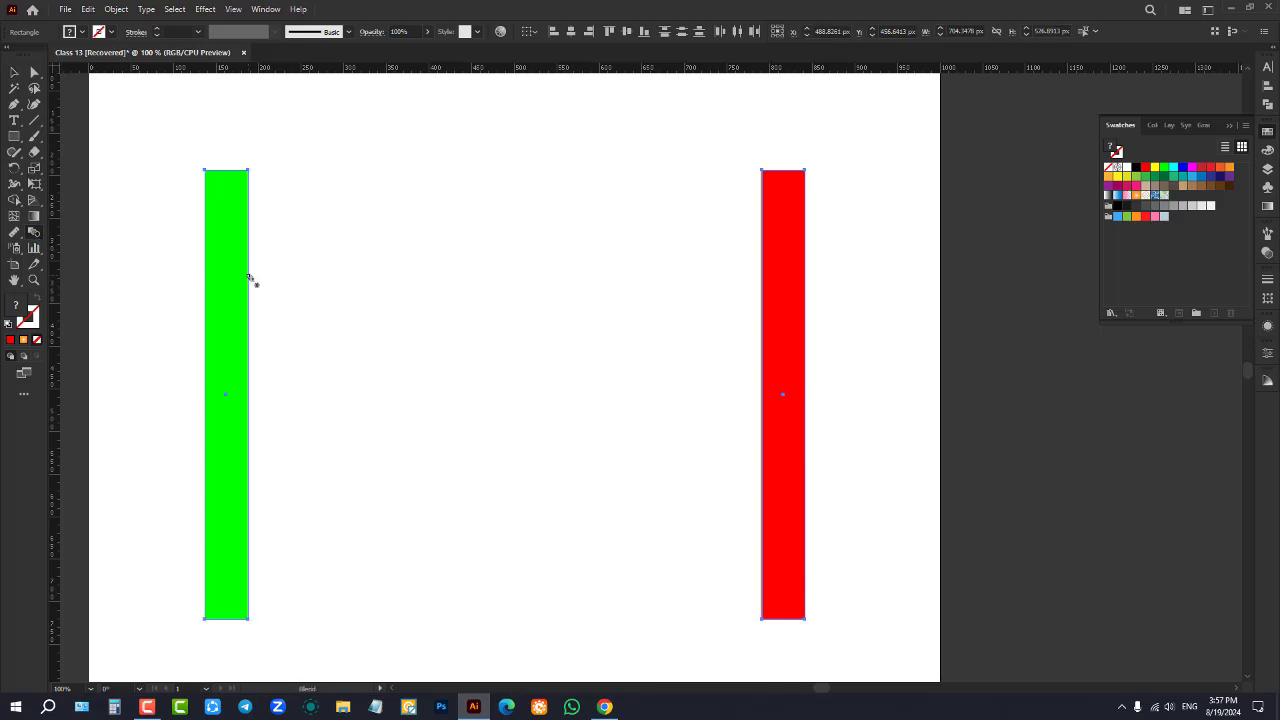
click(761, 298)
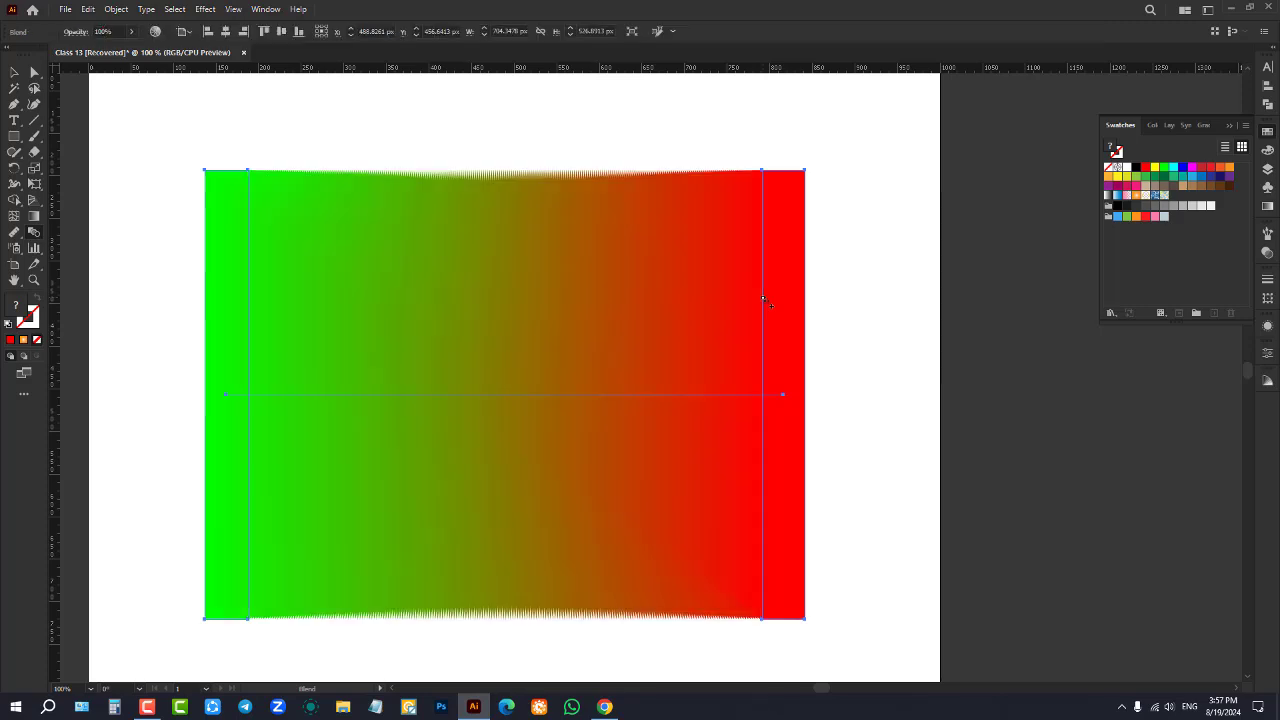
click(13, 78)
click(206, 123)
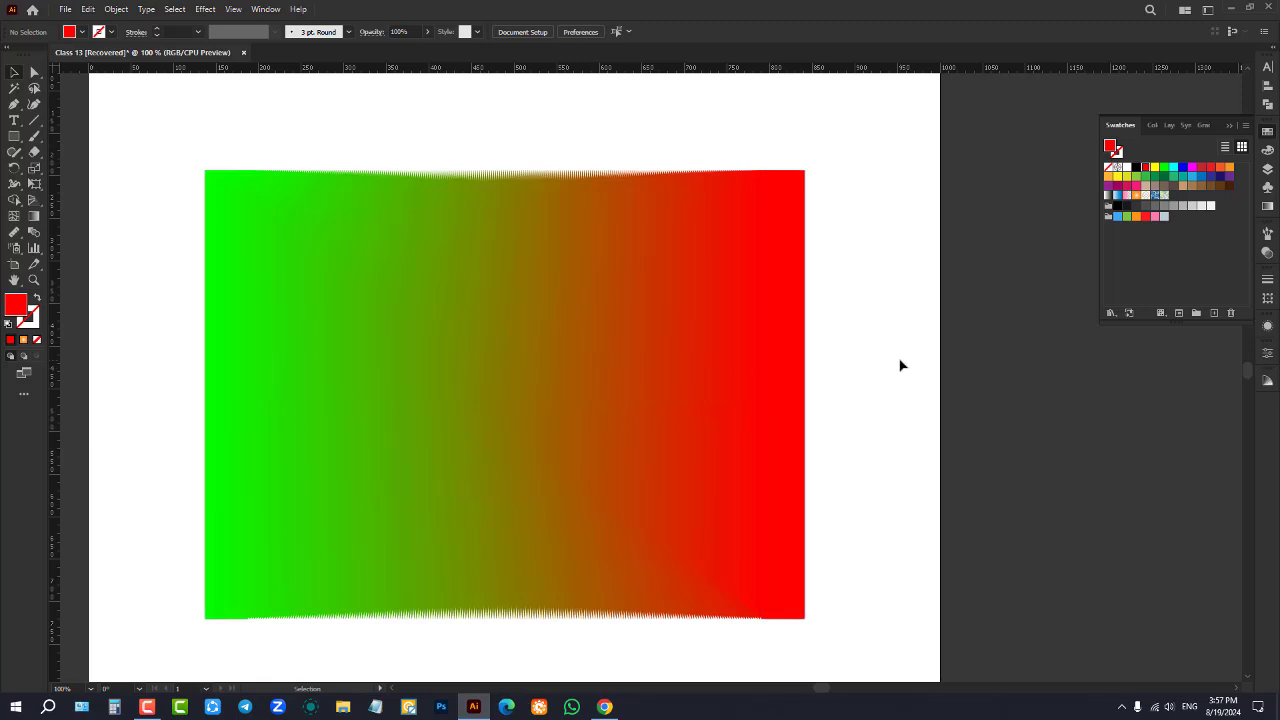
Delete the green-to-red blend and draw a red circle about 155 px in diameter in the artboard's left part
click(685, 406)
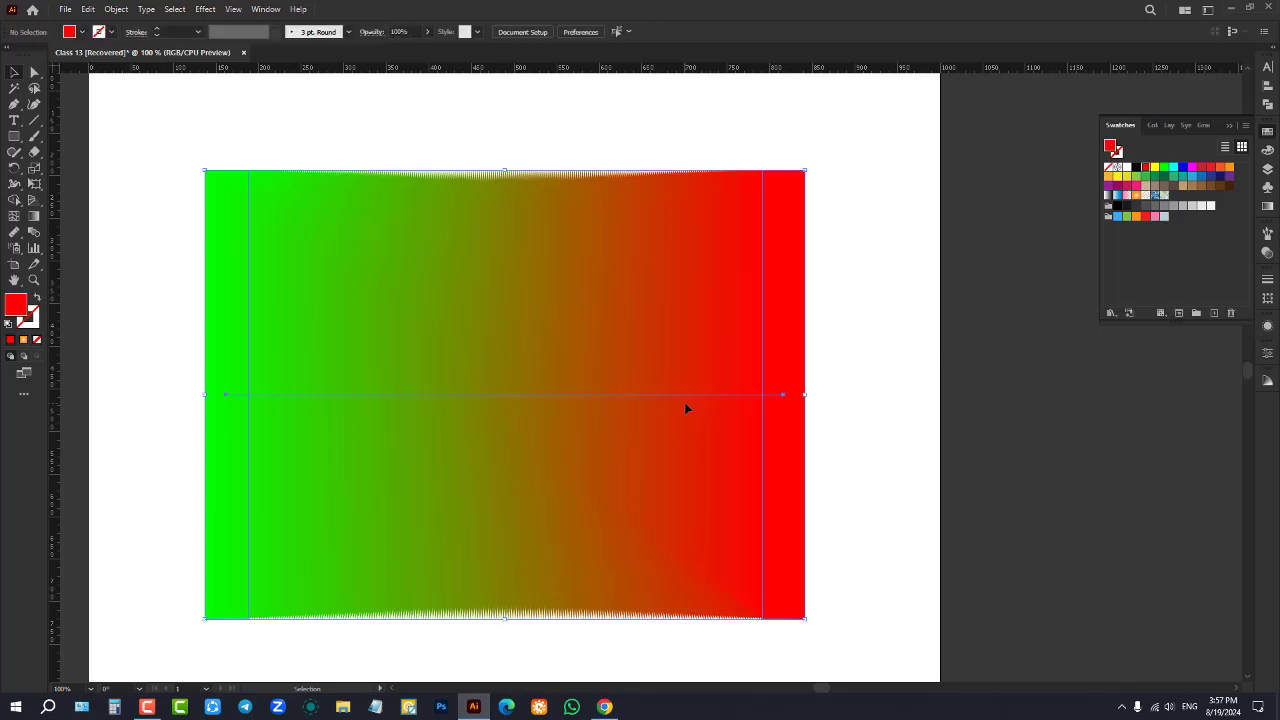
key(Delete)
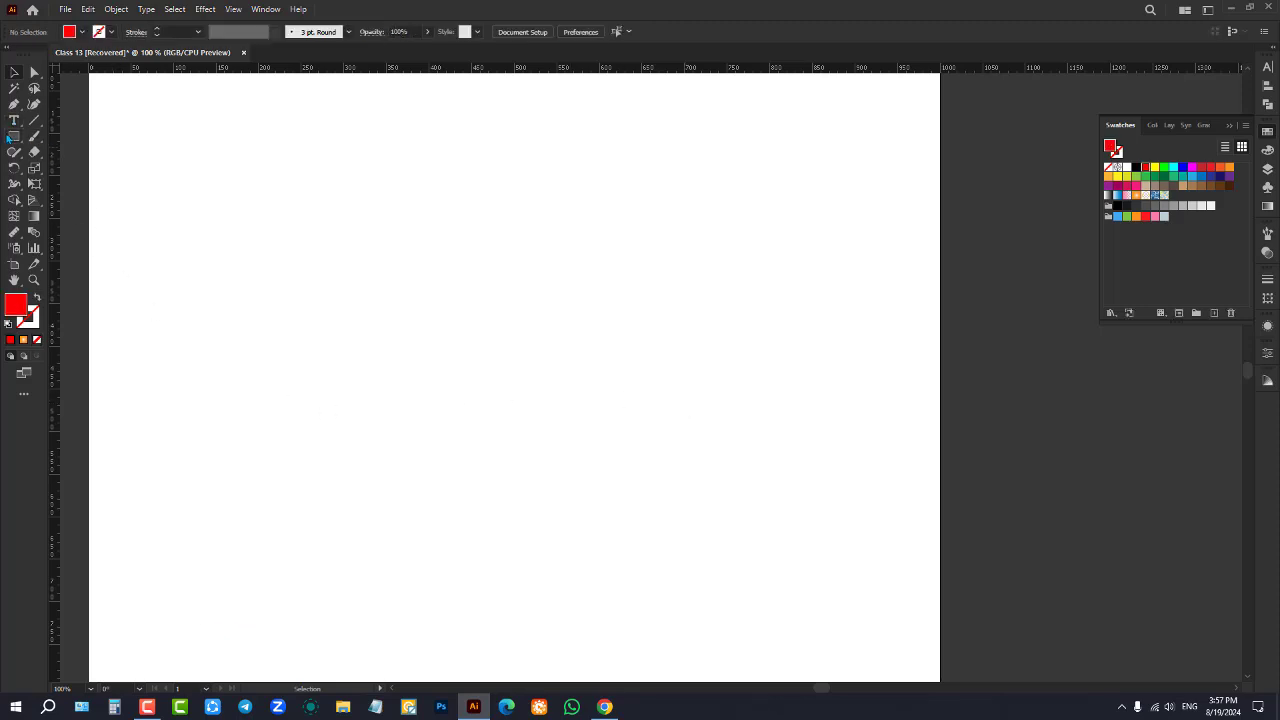
drag(9, 139, 40, 168)
click(40, 168)
drag(166, 274, 297, 406)
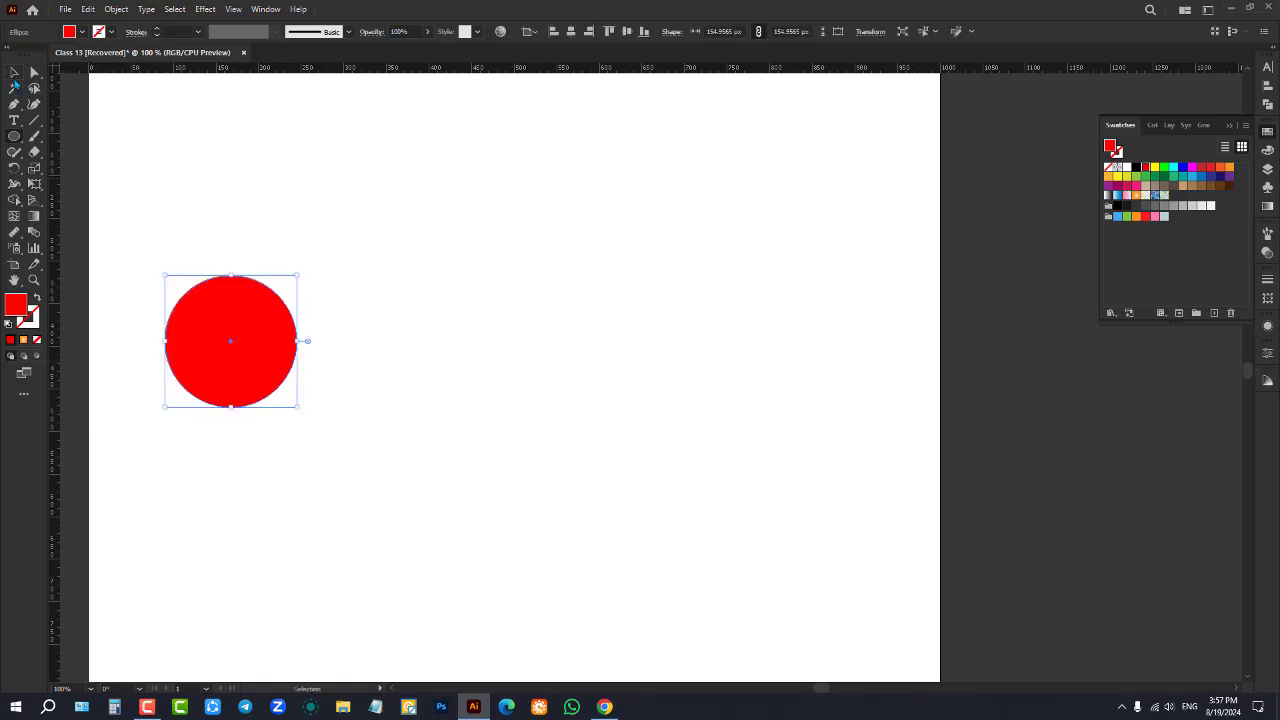
key(v)
click(93, 180)
Draw a red square of about 288 px across the artboard's right edge and deselect it
drag(9, 139, 9, 139)
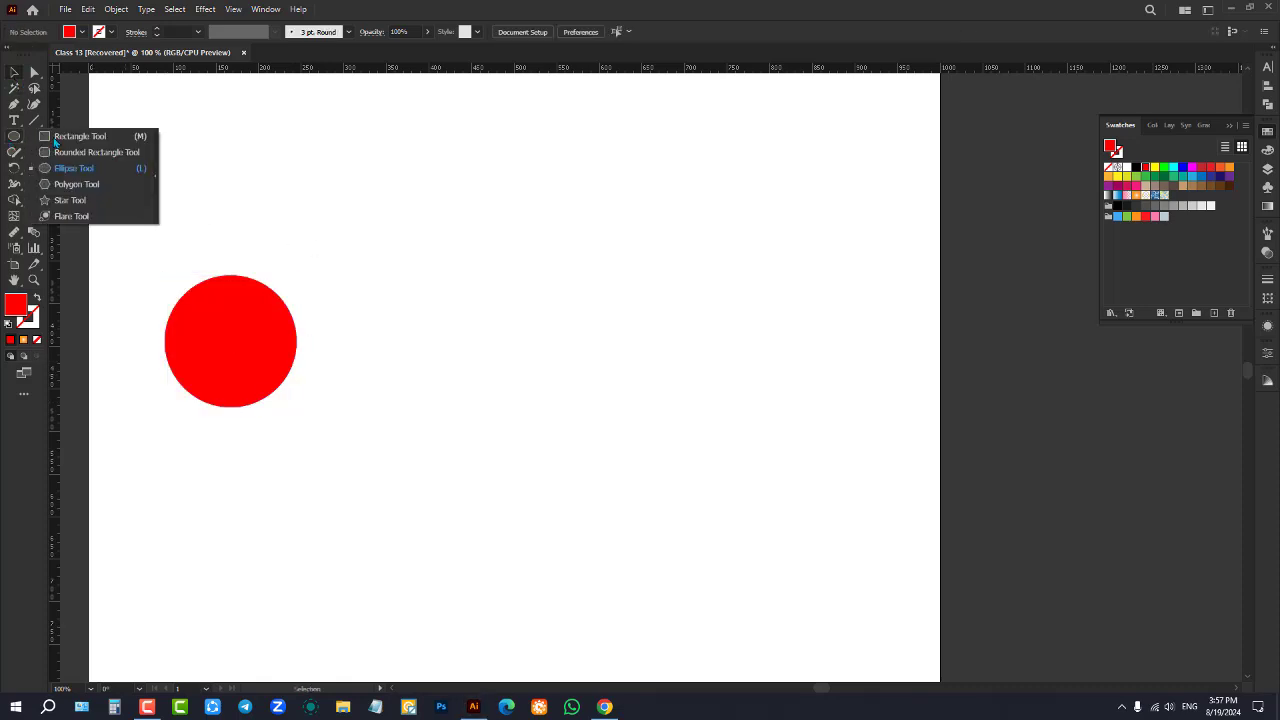
click(100, 134)
drag(712, 221, 921, 459)
key(v)
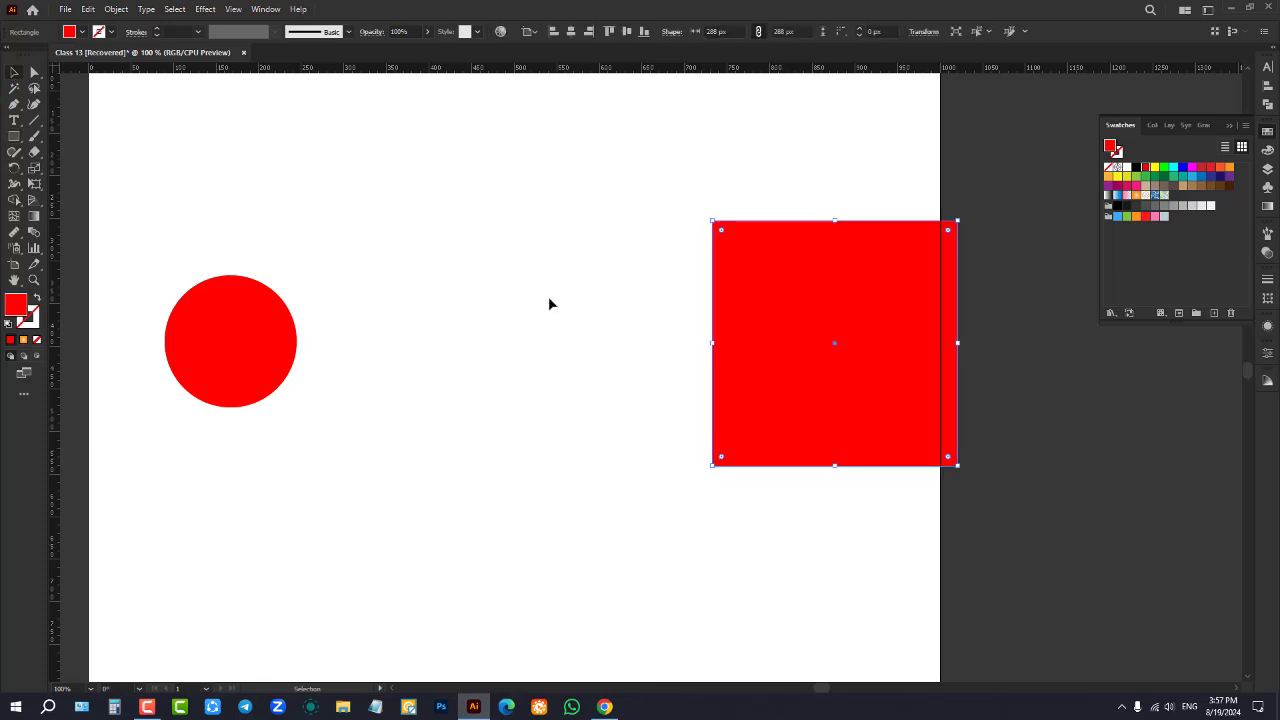
click(539, 336)
Move the red square off the artboard to the right and shift the circle slightly down
scroll(433, 383, down, 3)
drag(548, 388, 864, 403)
drag(361, 382, 365, 408)
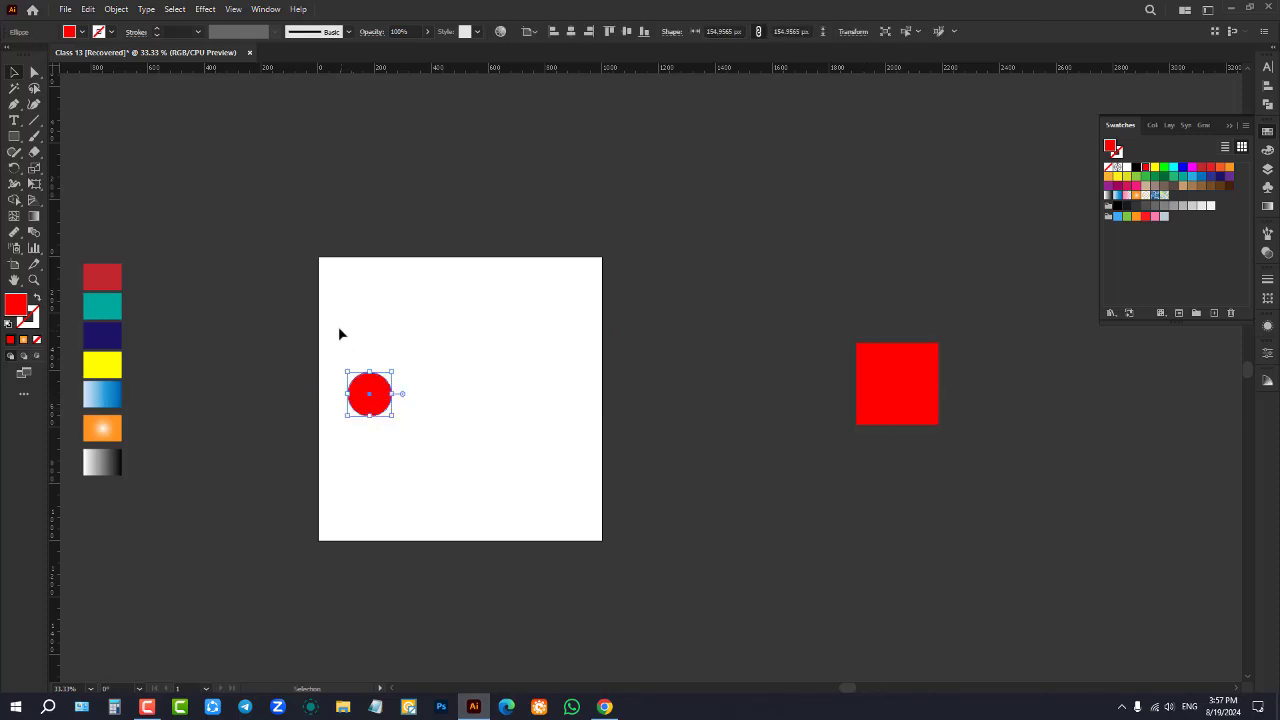
click(337, 306)
drag(337, 309, 784, 490)
Fill the square with yellow and move it back onto the artboard, to the right of the red circle
click(894, 404)
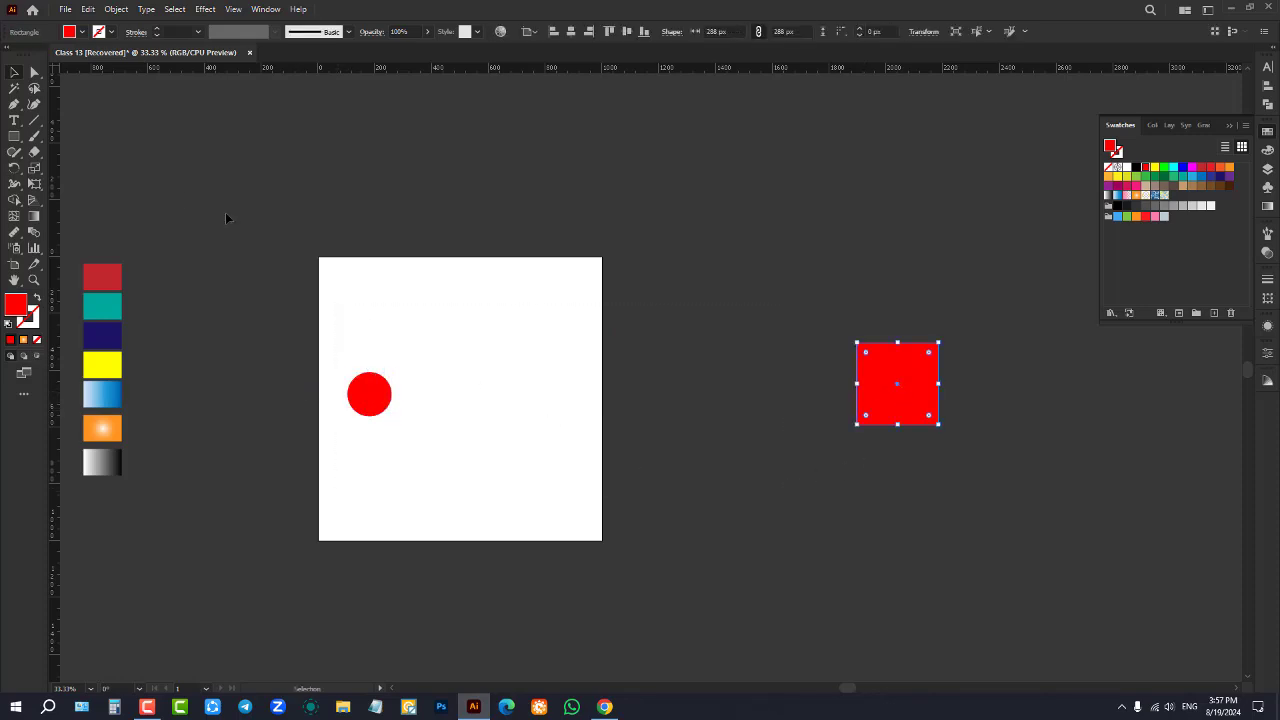
click(80, 31)
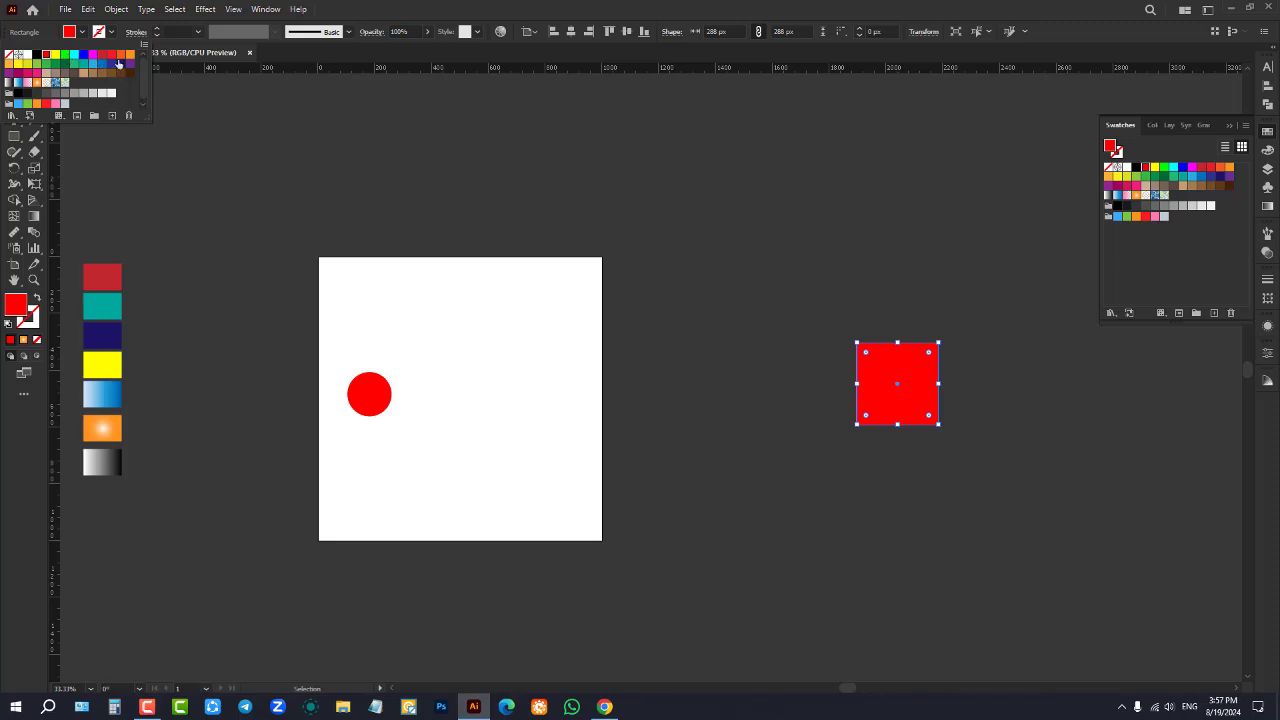
click(55, 57)
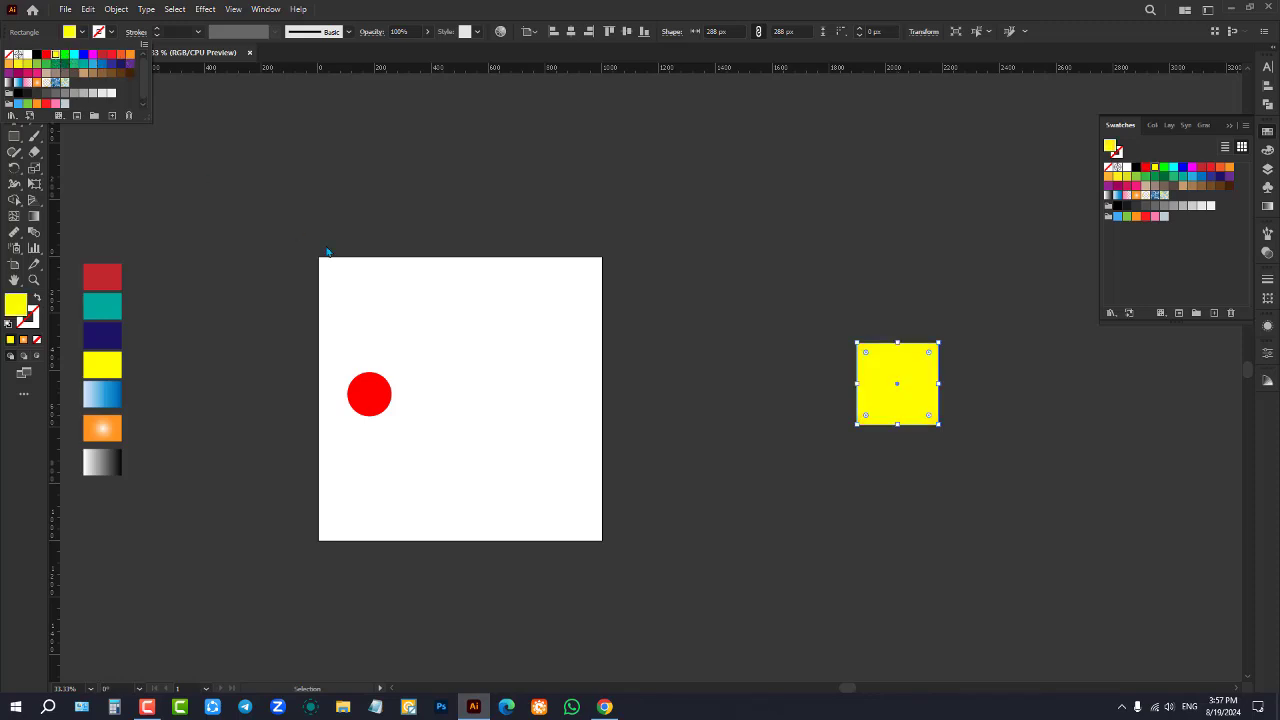
click(346, 286)
drag(887, 410, 536, 424)
Shrink the yellow square to about 113 px and move it about 106 px right, near the artboard's right edge
key(ctrl+equal)
key(ctrl+equal)
shift+click(767, 390)
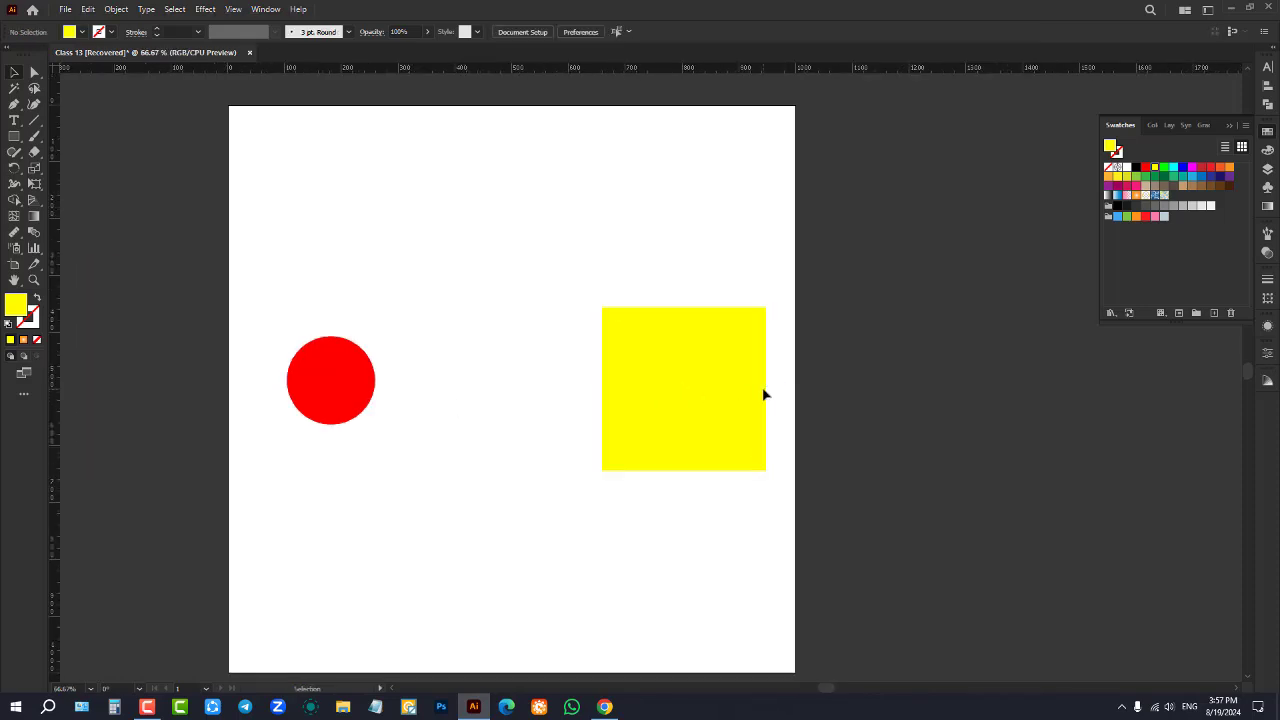
click(762, 390)
mouse_move(769, 390)
mouse_down()
mouse_move(686, 386)
mouse_move(750, 396)
mouse_up()
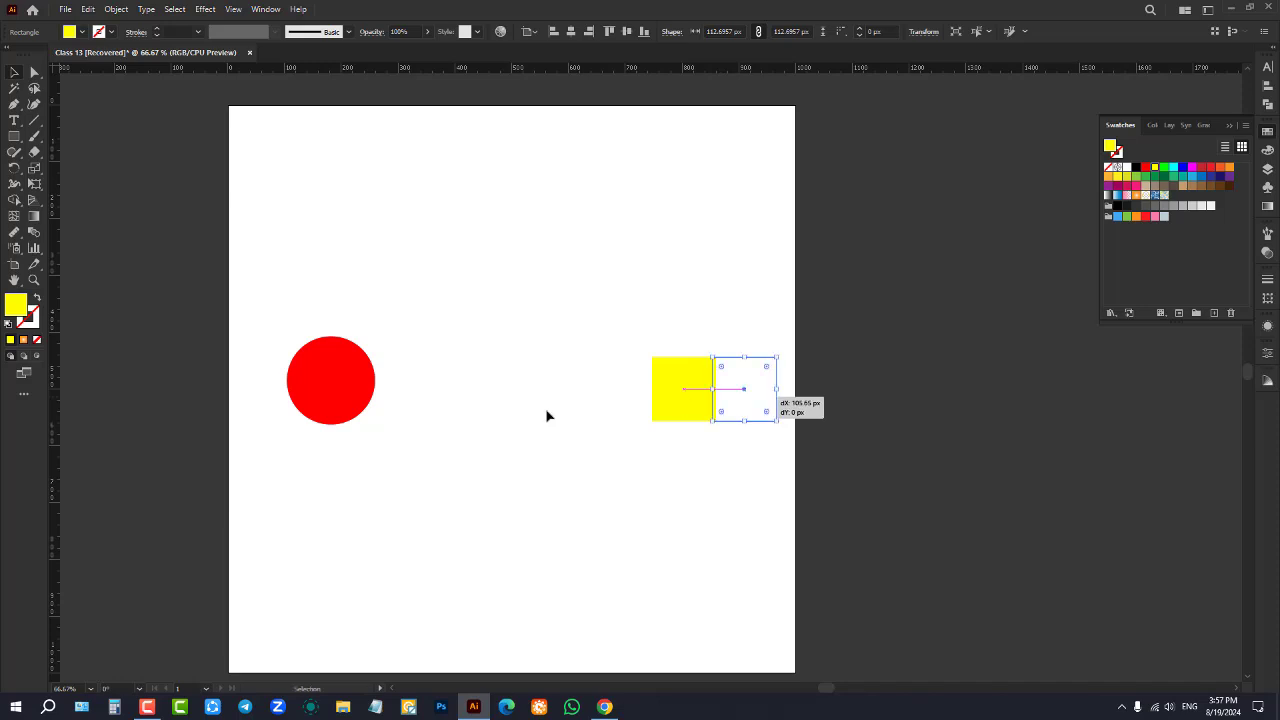
Shrink the red circle and move it near the artboard's left edge, roughly level with the yellow square
click(315, 386)
drag(376, 386, 285, 392)
click(462, 396)
click(374, 418)
Select the circle and the square, blend the red circle into the yellow square with the Blend tool, and deselect
scroll(574, 393, up, 1)
drag(128, 294, 872, 505)
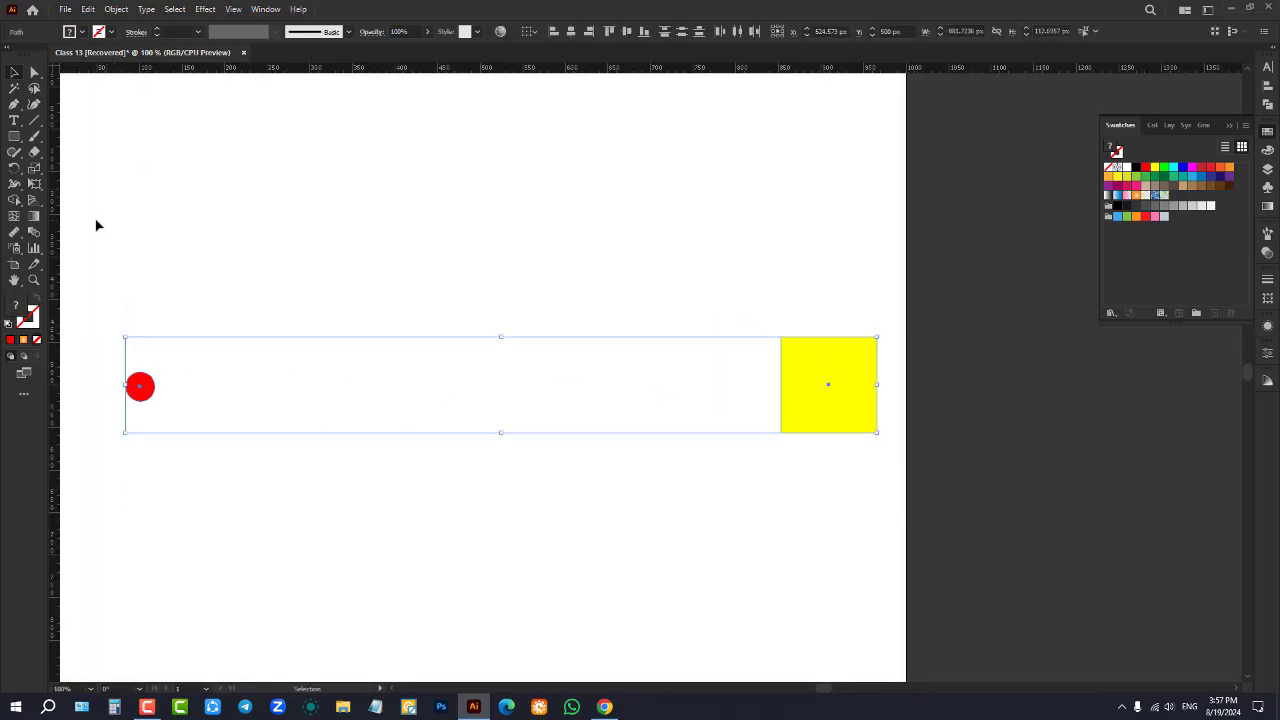
click(34, 233)
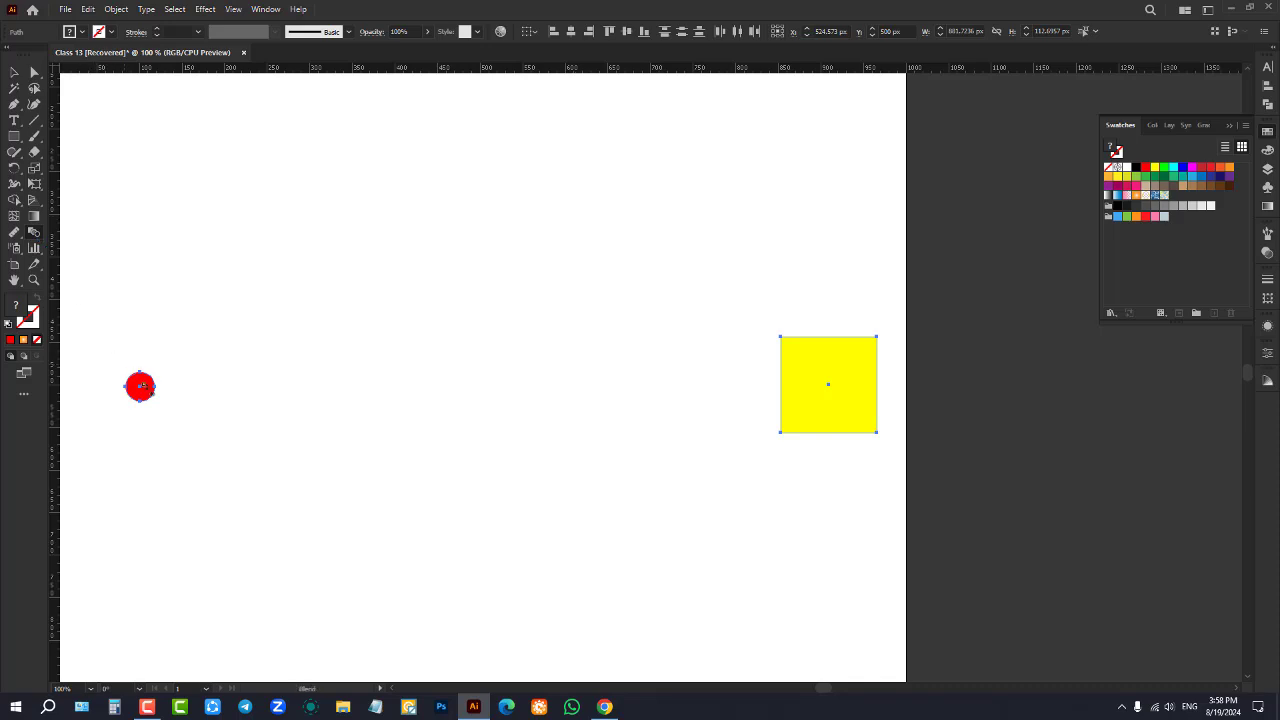
click(155, 390)
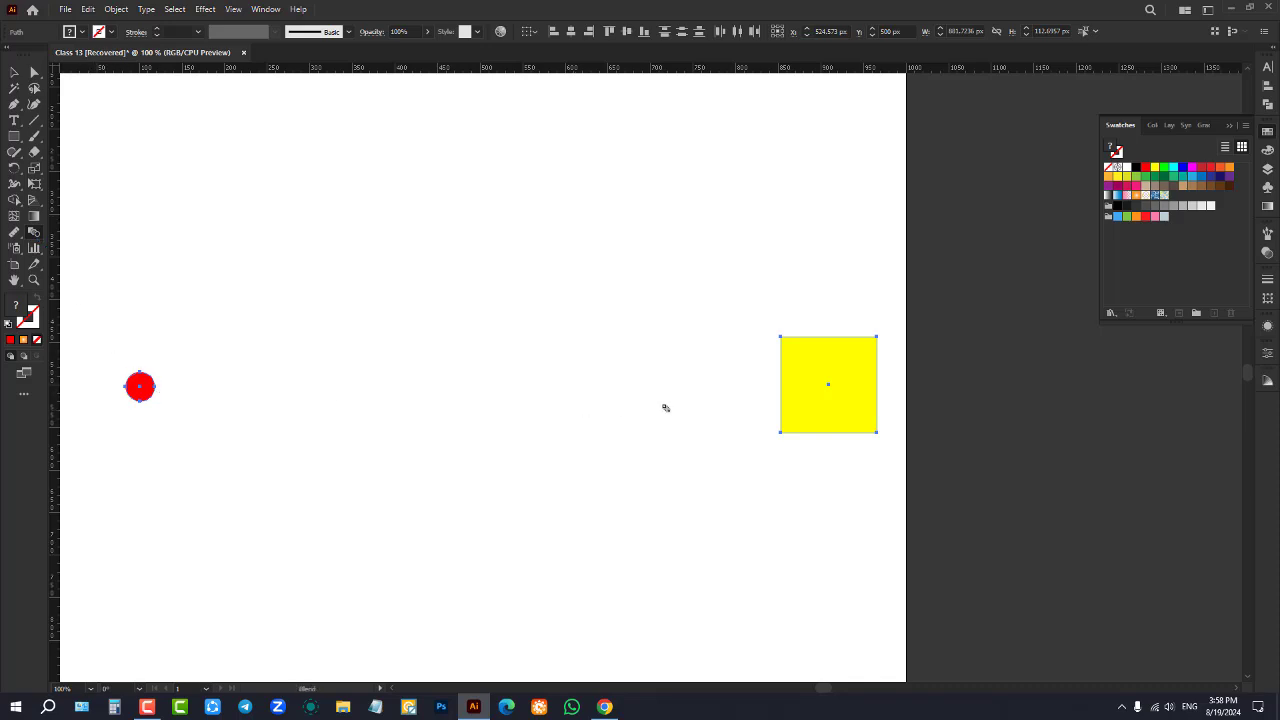
click(808, 382)
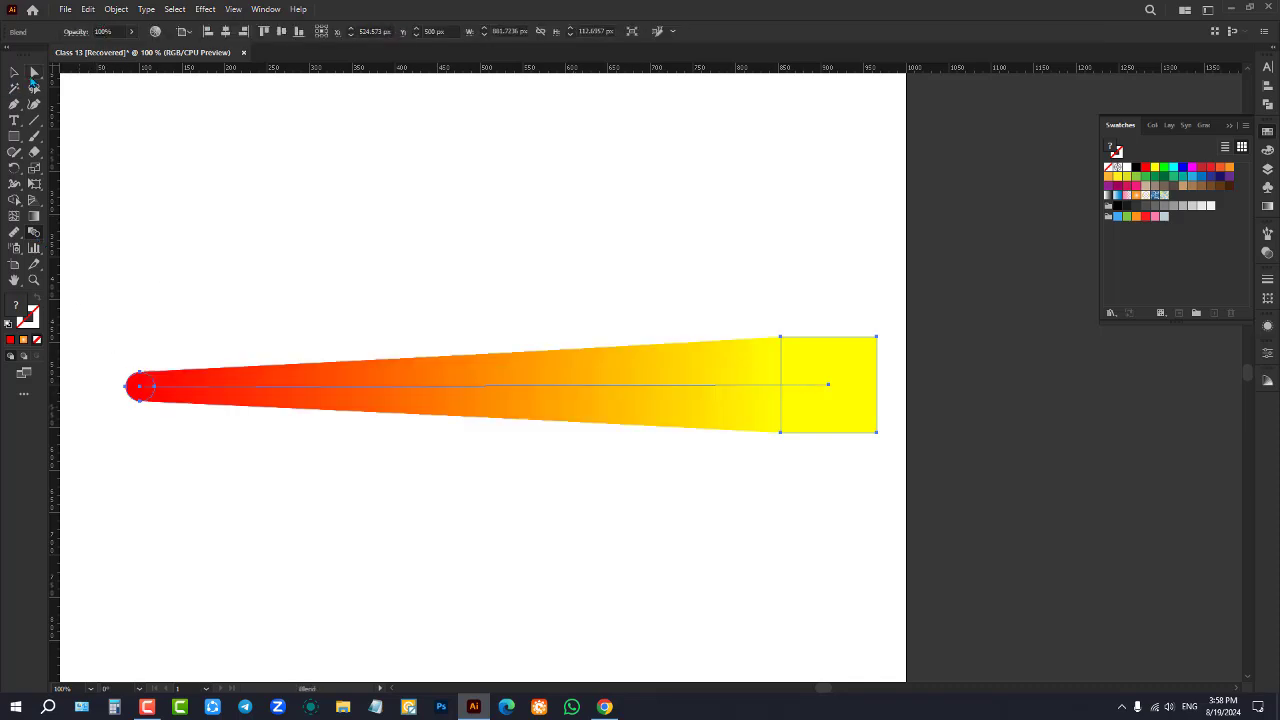
click(14, 72)
click(291, 223)
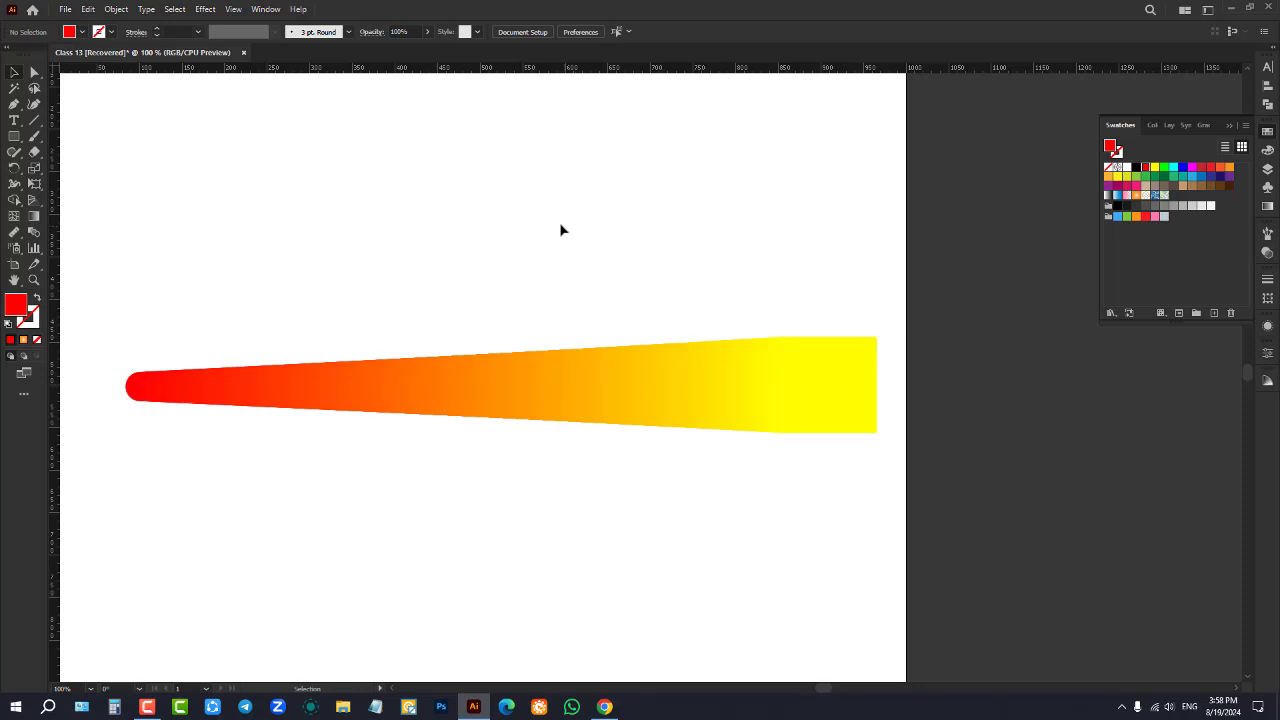
Move the red-to-yellow blend up the artboard, expand its object and fill, and deselect it
drag(588, 400, 584, 310)
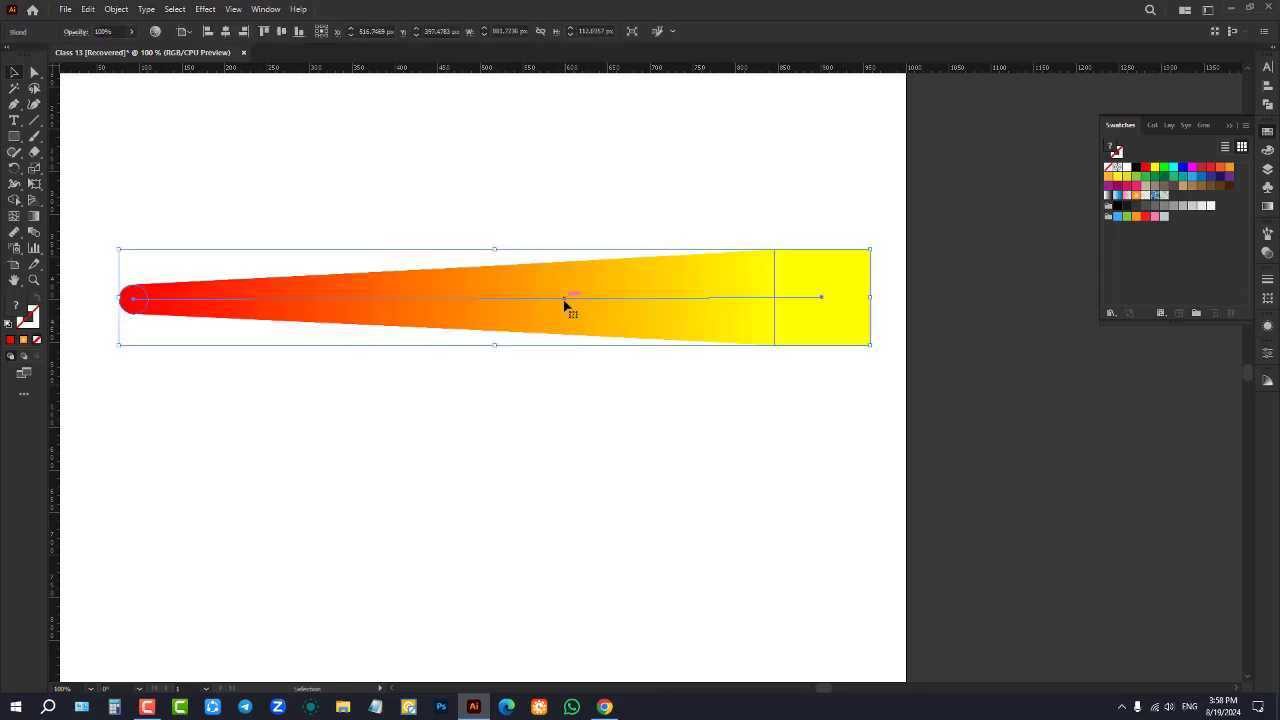
right_click(564, 305)
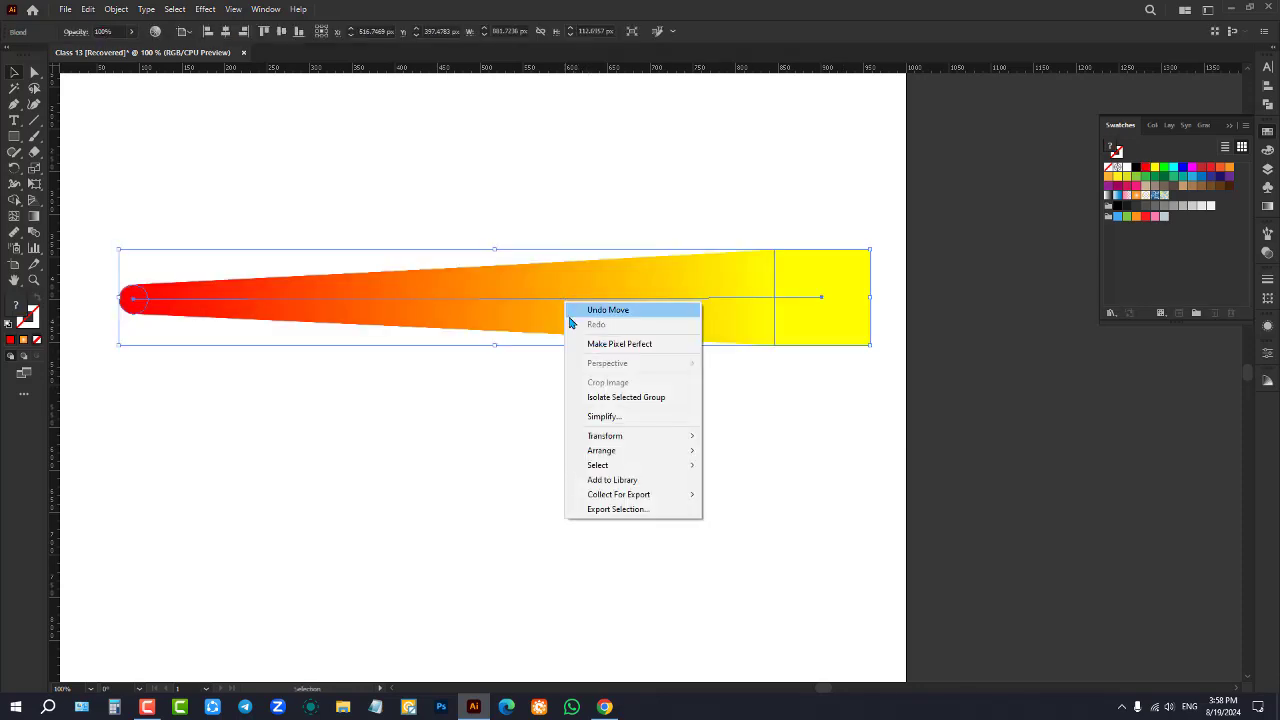
click(362, 320)
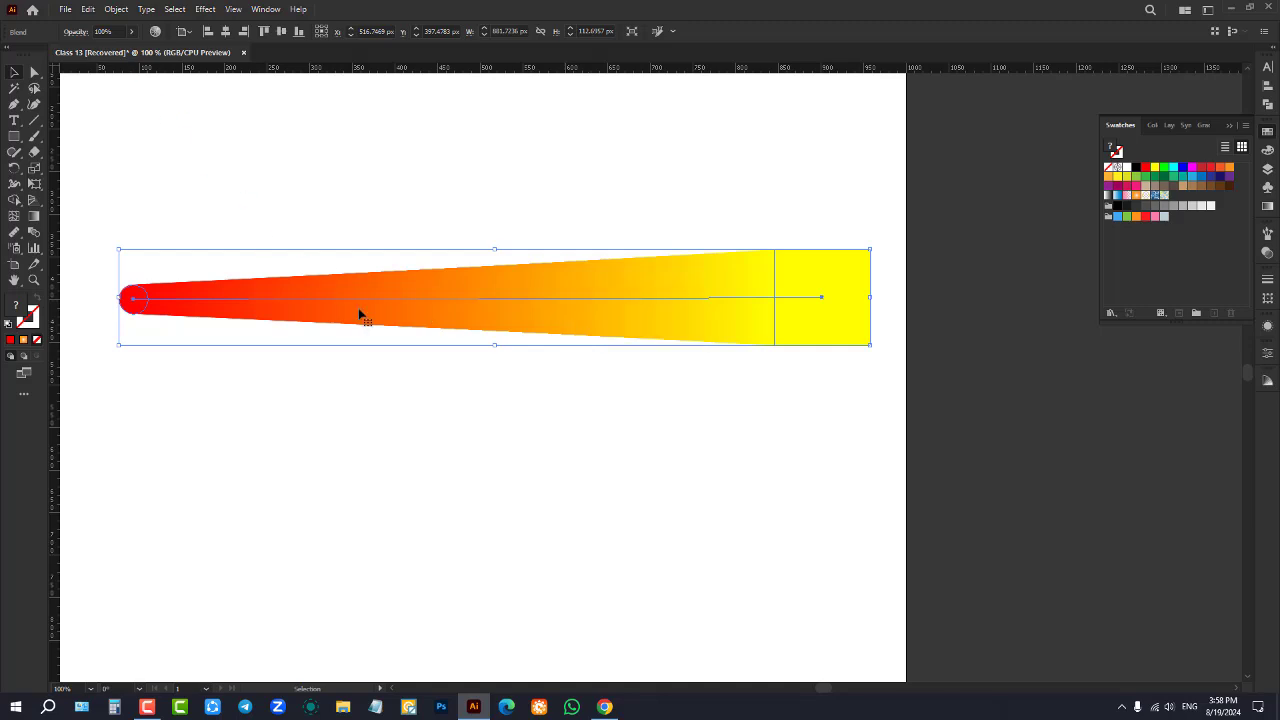
click(116, 9)
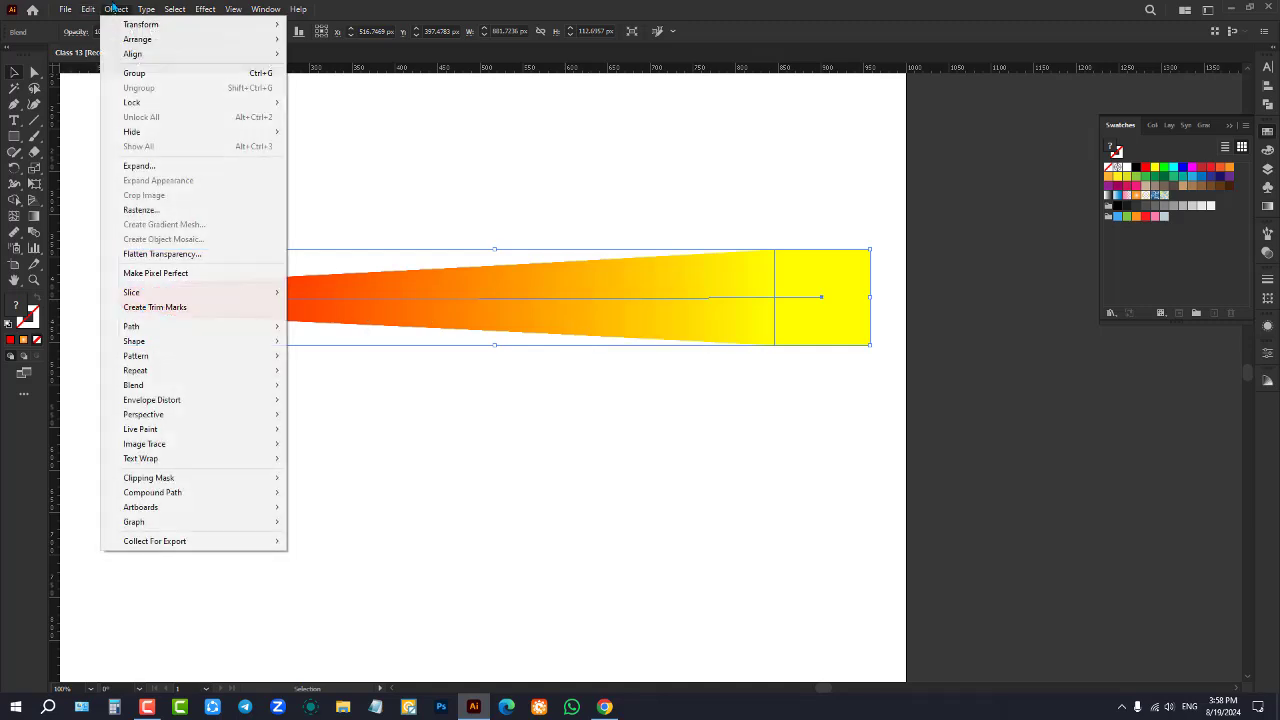
click(160, 170)
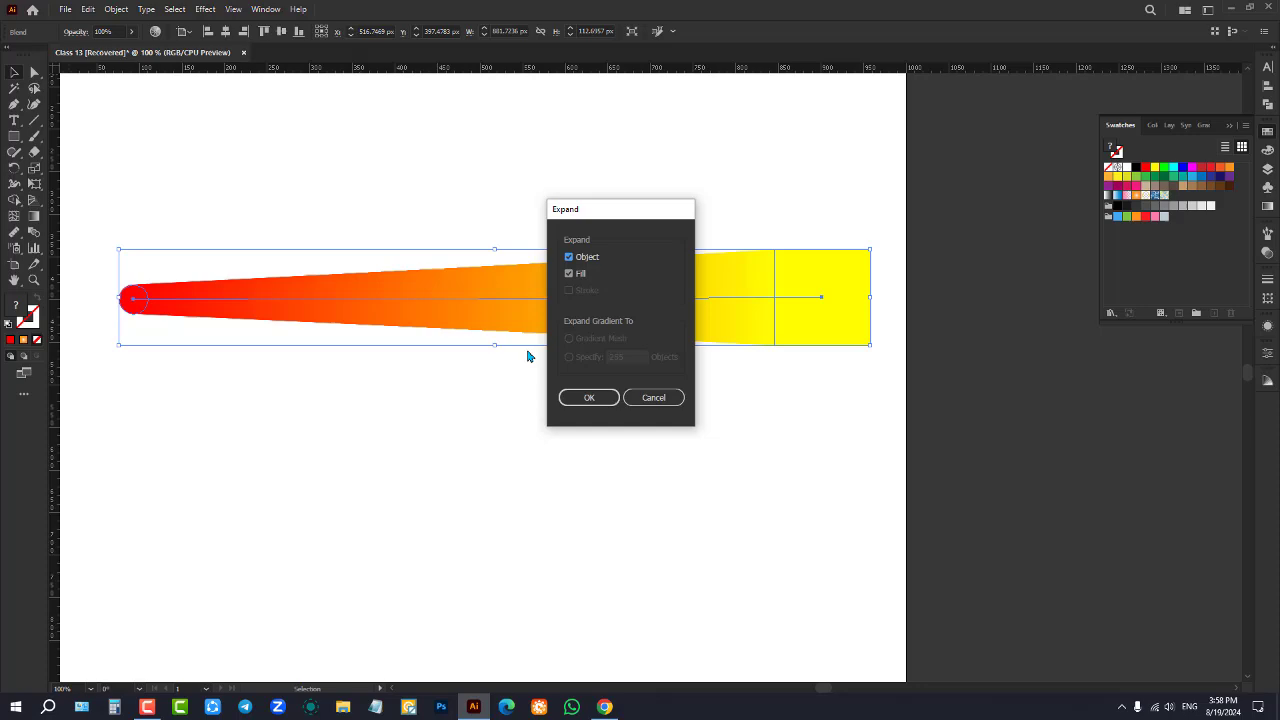
click(600, 398)
click(573, 453)
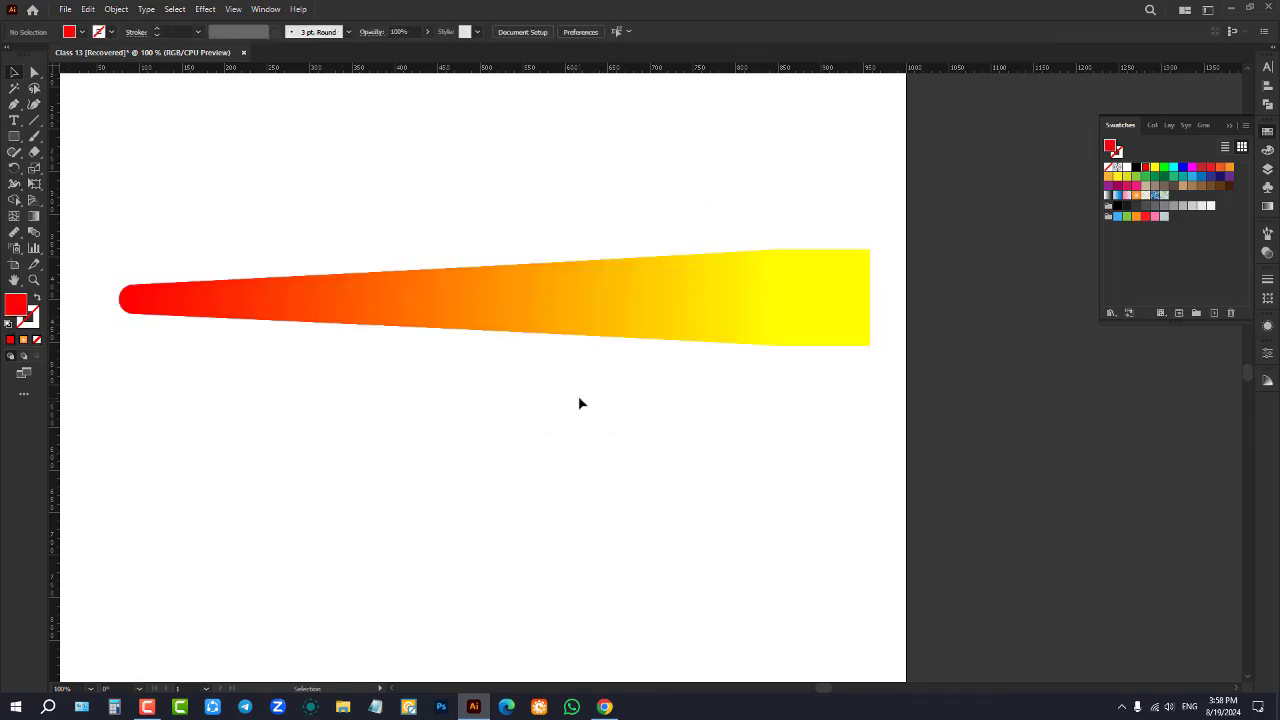
Reposition the expanded red-to-yellow group around the middle of the artboard, ungroup it, and deselect the shapes
drag(806, 294, 866, 200)
drag(700, 208, 643, 366)
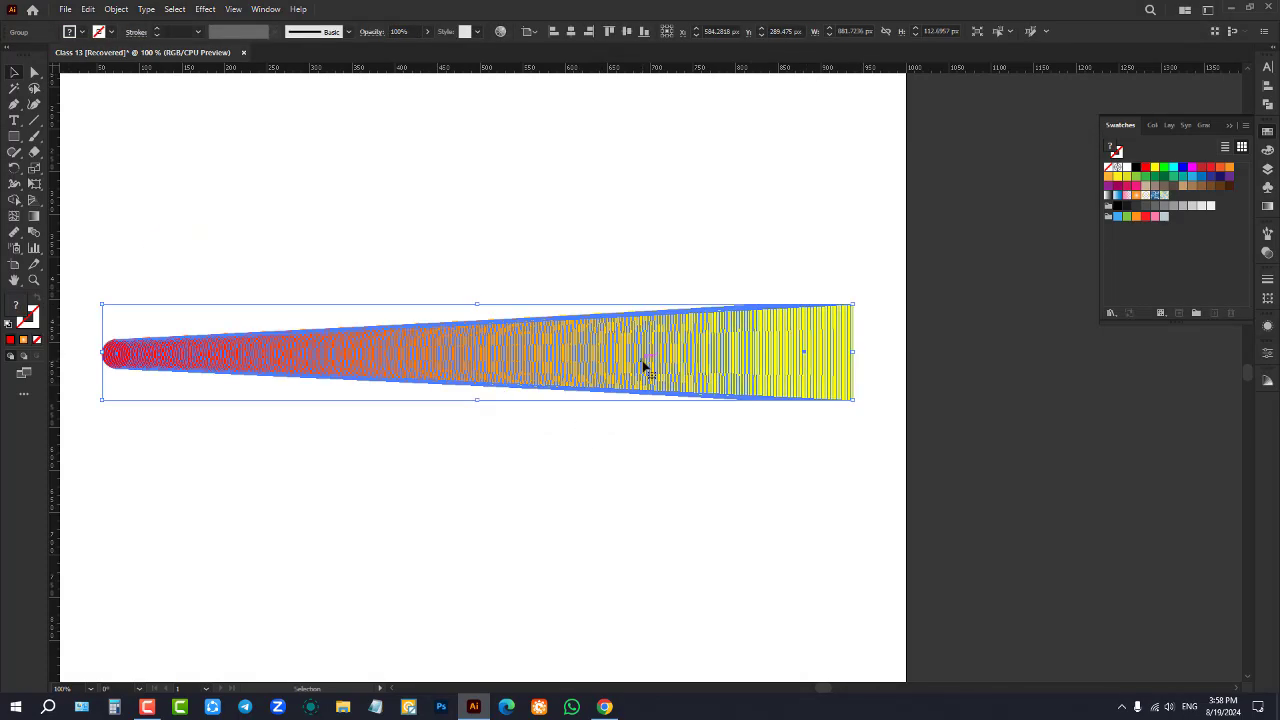
scroll(637, 340, down, 1)
scroll(663, 366, up, 1)
right_click(662, 368)
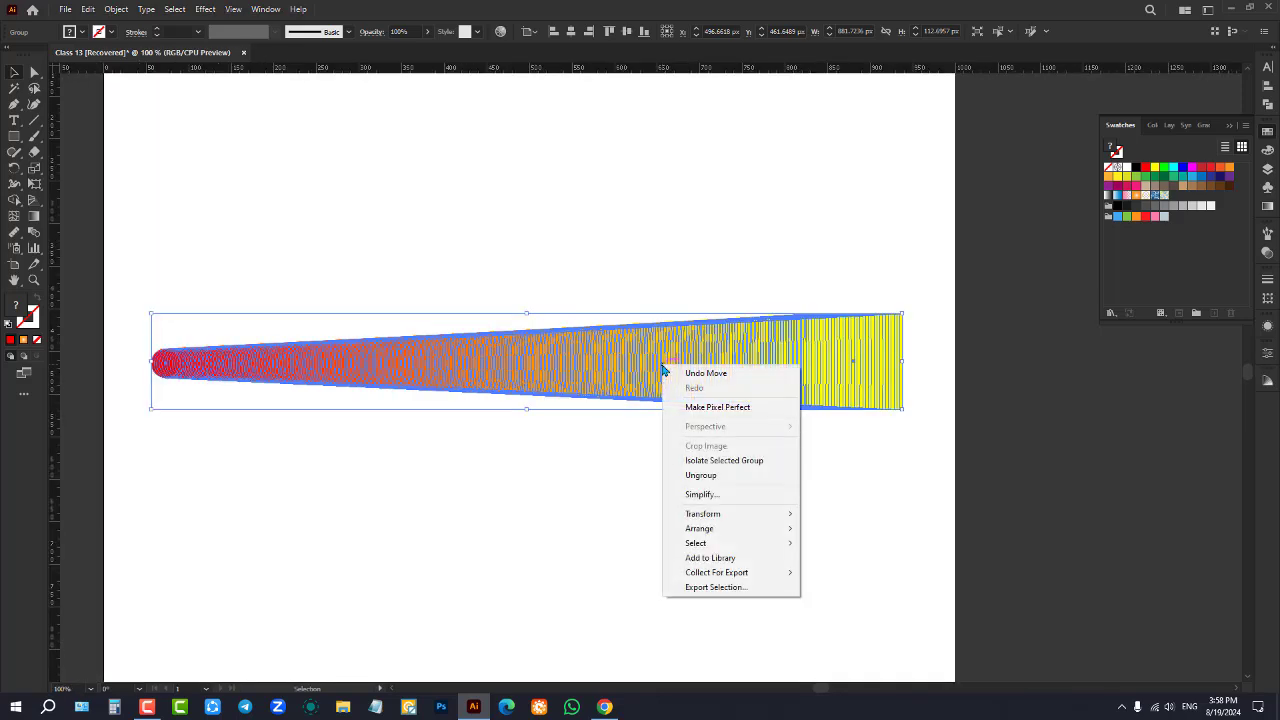
click(718, 475)
click(763, 446)
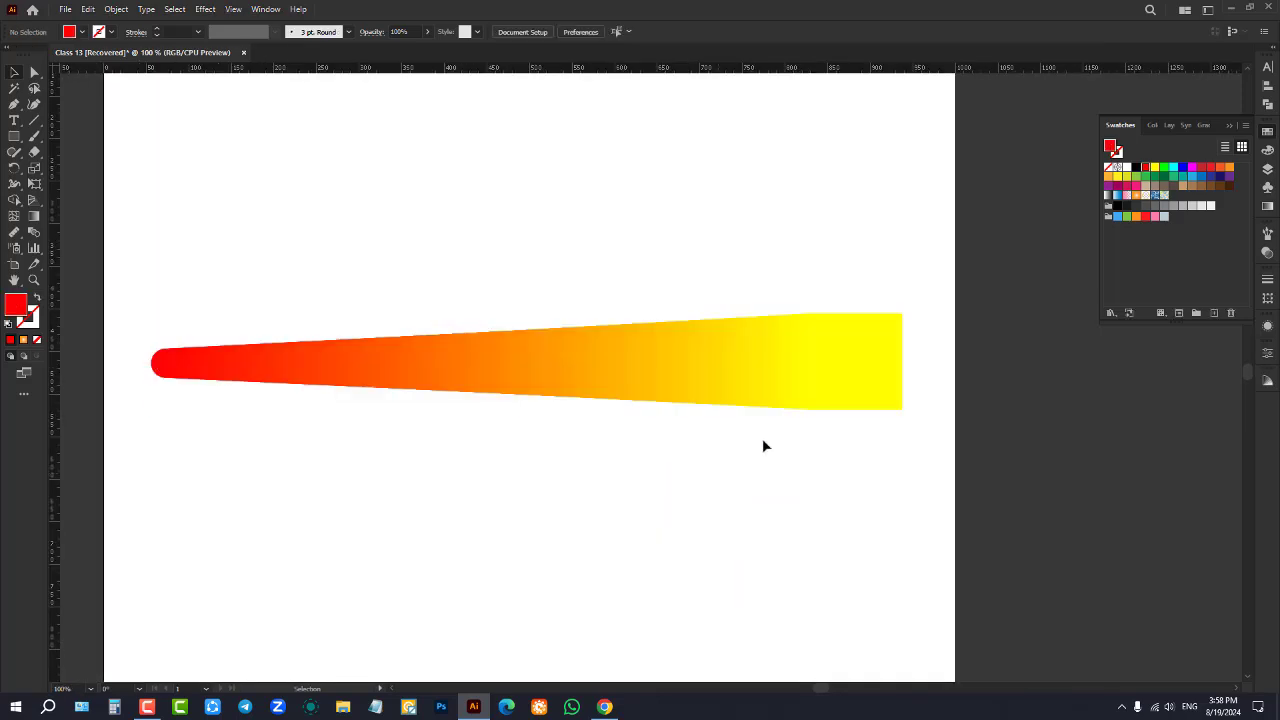
Pull ten individual shapes out above the ungrouped gradient, working from the yellow end to the red end
drag(875, 363, 898, 249)
drag(774, 365, 741, 210)
drag(670, 367, 635, 237)
drag(575, 378, 542, 244)
drag(502, 378, 467, 243)
drag(405, 371, 379, 268)
drag(317, 373, 291, 293)
drag(259, 367, 246, 268)
drag(187, 367, 170, 301)
drag(166, 366, 139, 235)
Pull eight individual shapes out below the gradient, working from the red end to the yellow end, and deselect
drag(158, 373, 229, 425)
drag(244, 374, 273, 421)
drag(329, 376, 349, 440)
drag(398, 373, 410, 427)
drag(451, 374, 517, 442)
drag(566, 366, 635, 431)
drag(672, 352, 780, 422)
drag(831, 378, 908, 477)
click(679, 545)
Select all the blended shapes and delete them from the artboard
scroll(603, 487, down, 1)
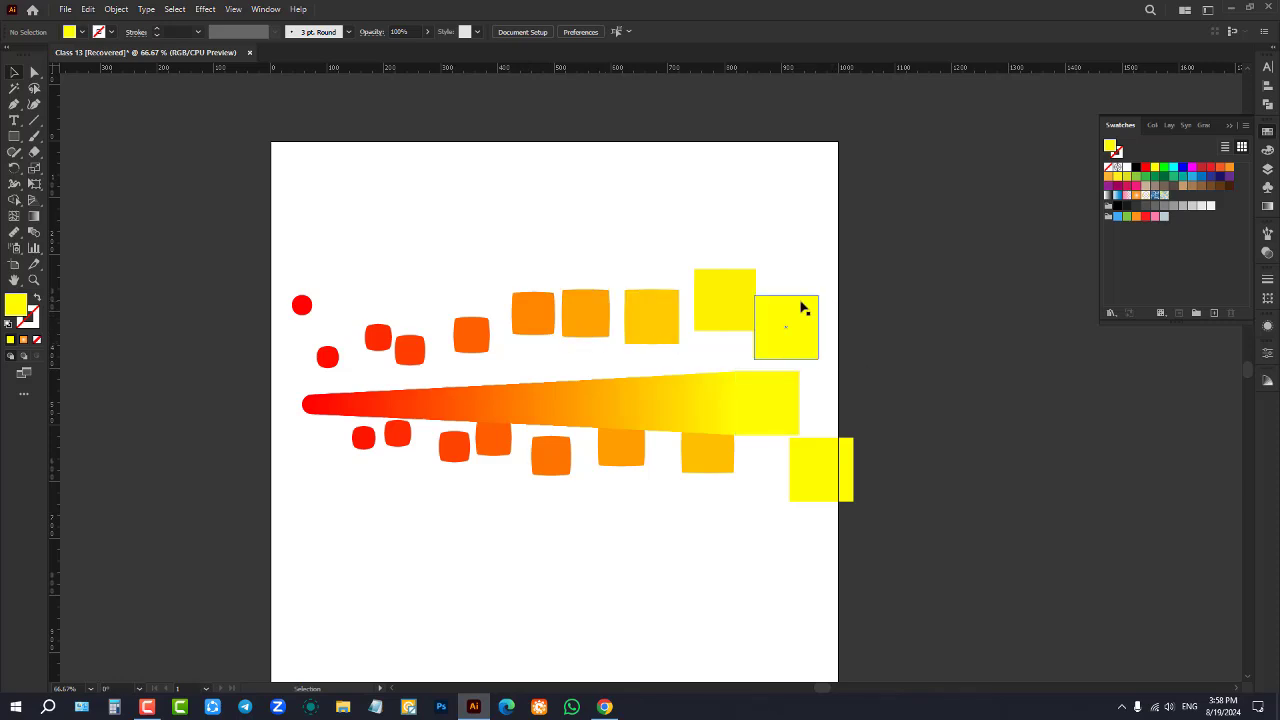
drag(267, 229, 897, 593)
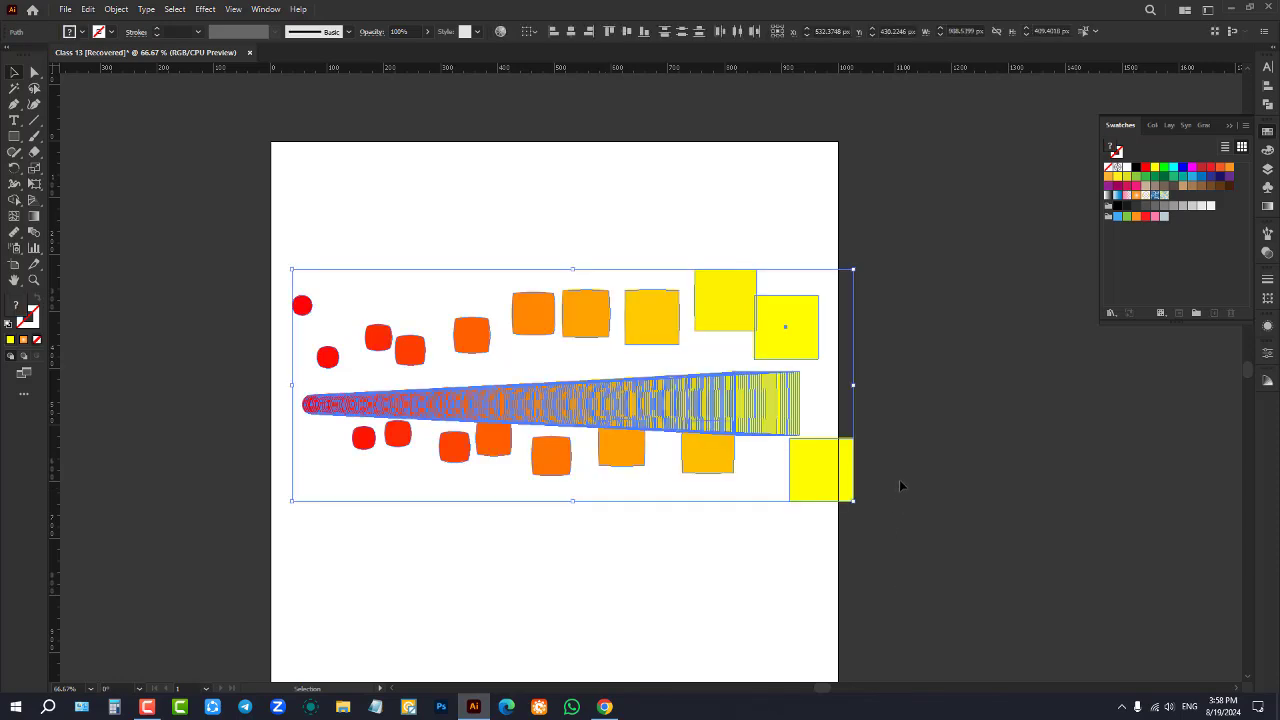
key(Delete)
Draw a yellow rectangle about 90 by 371 px near the artboard's left edge, copy it about 801 px right, and fill the copy with cyan
click(12, 140)
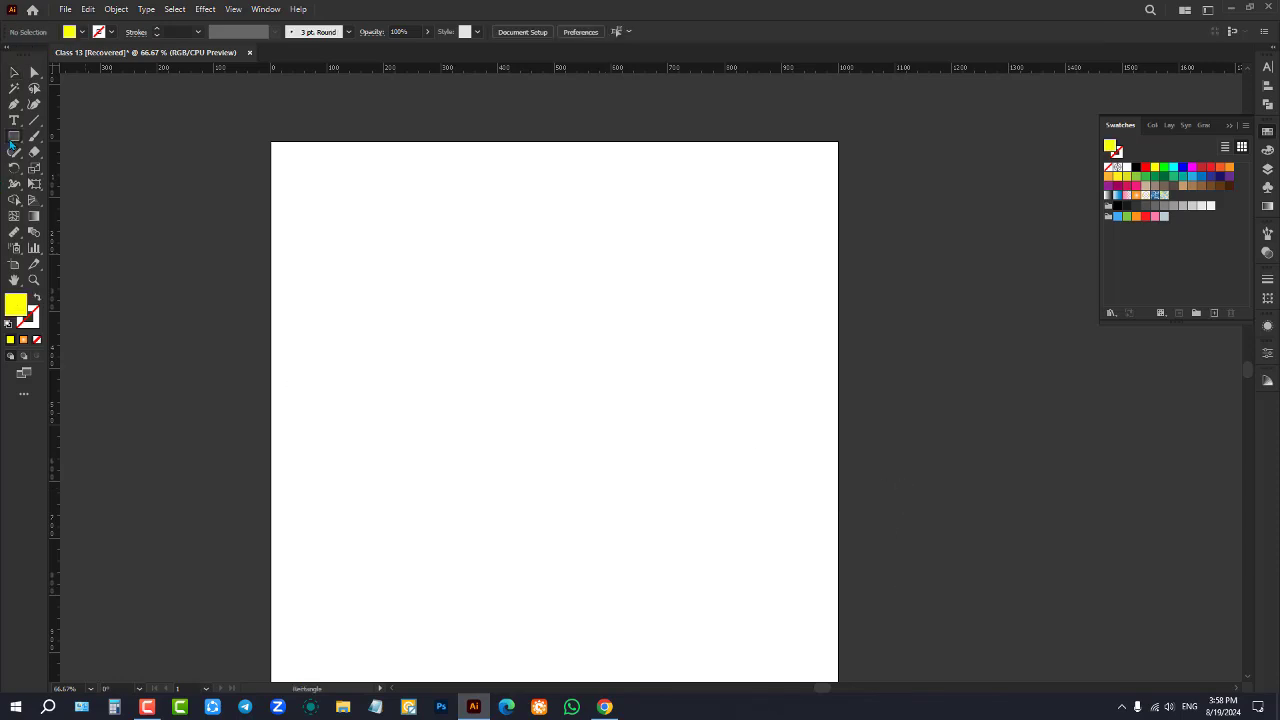
scroll(417, 409, up, 1)
drag(240, 208, 316, 522)
key(v)
drag(278, 294, 960, 295)
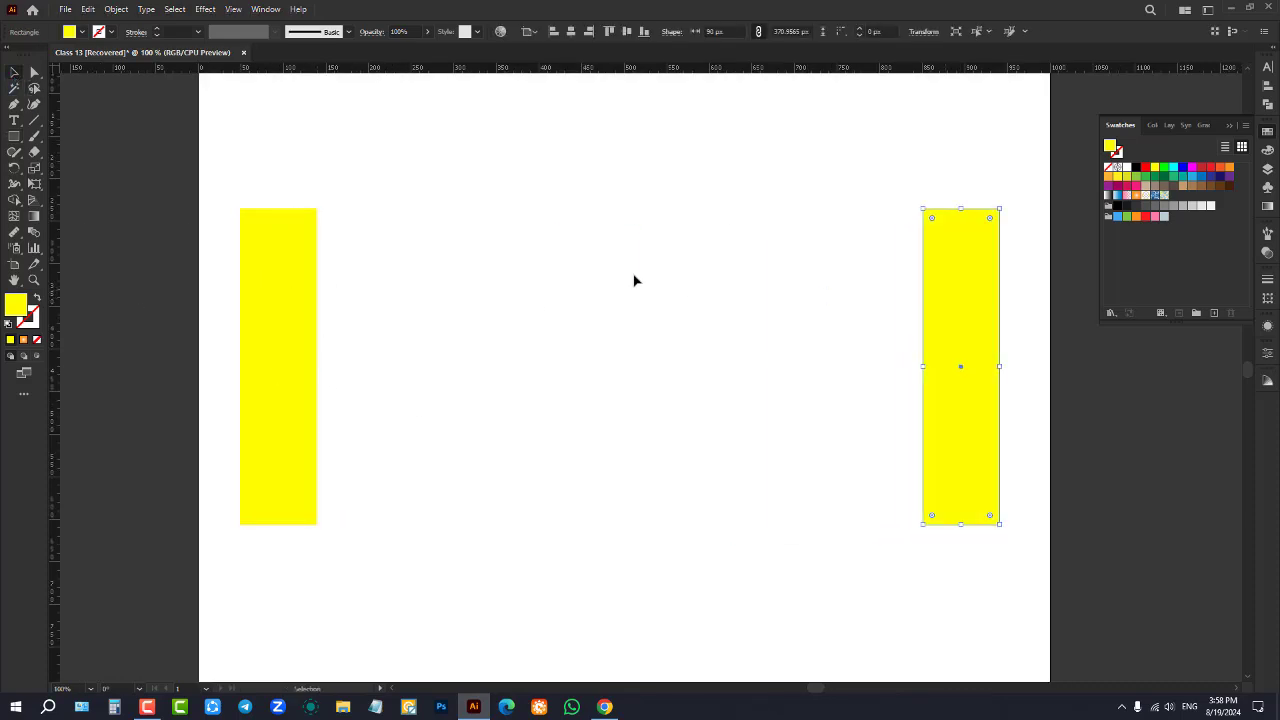
click(1175, 172)
Select both rectangles, blend the yellow one into the cyan one with the Blend tool, and deselect
drag(248, 150, 953, 467)
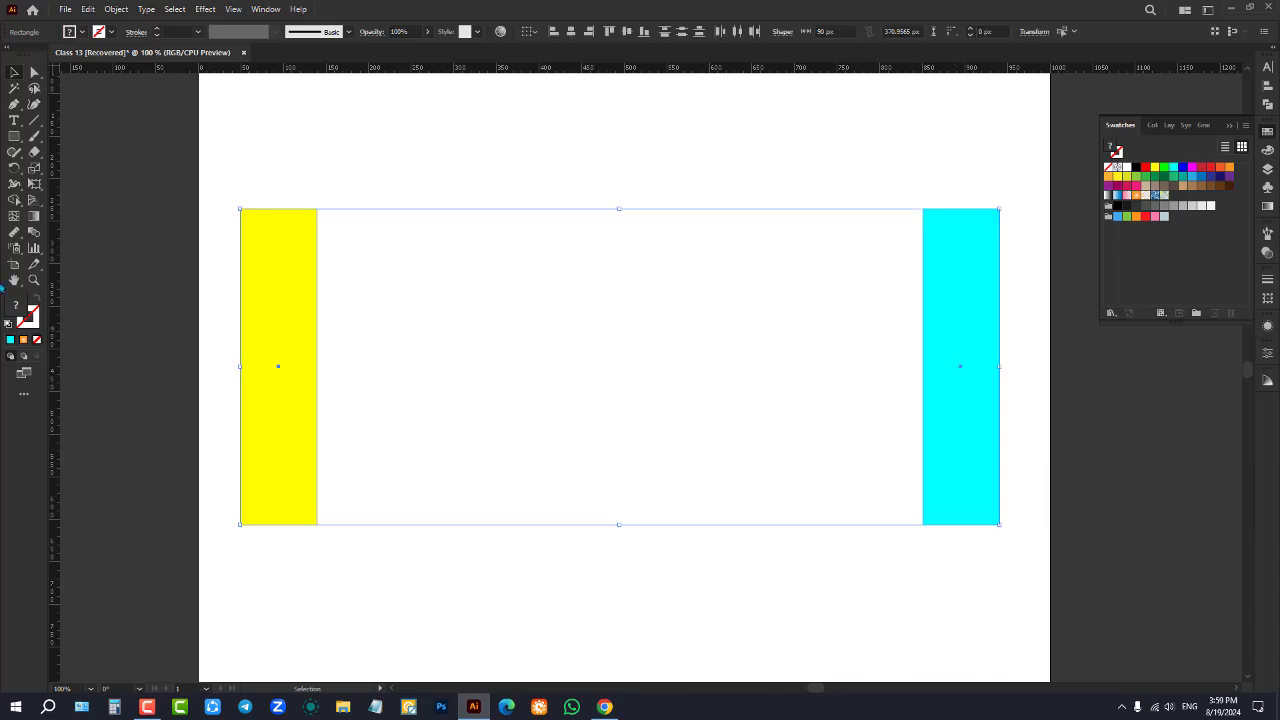
click(34, 233)
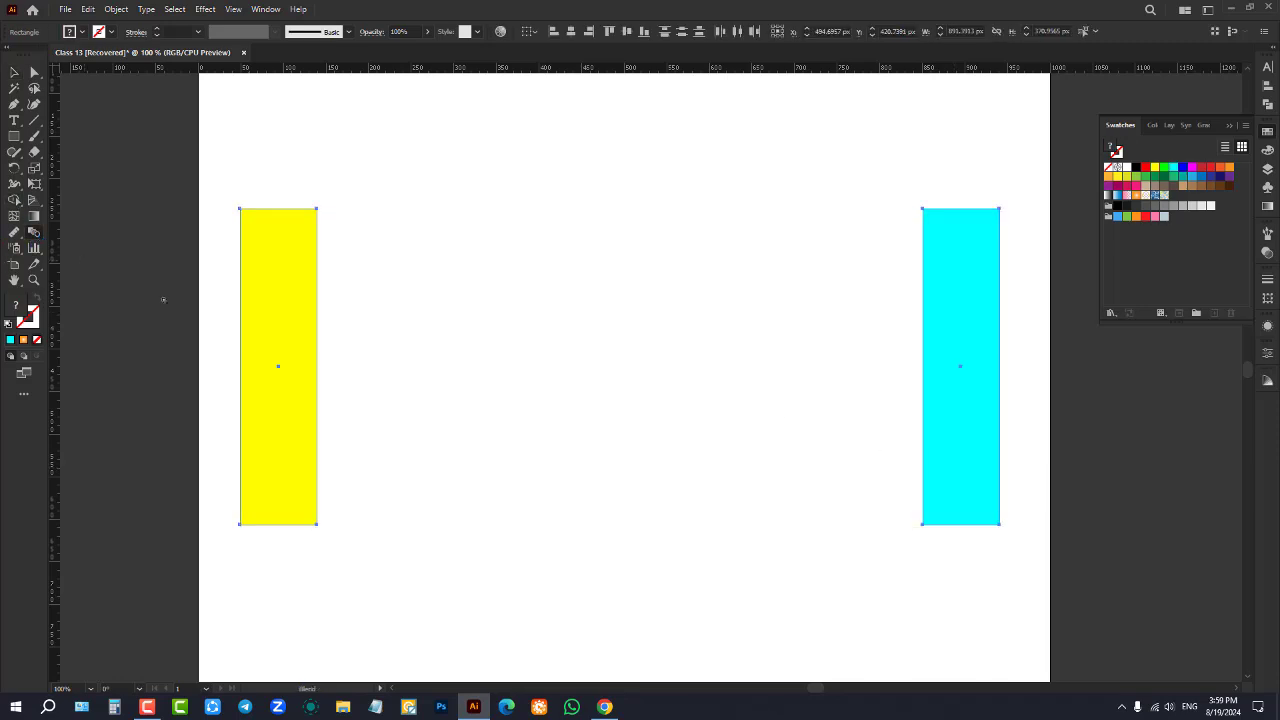
click(975, 295)
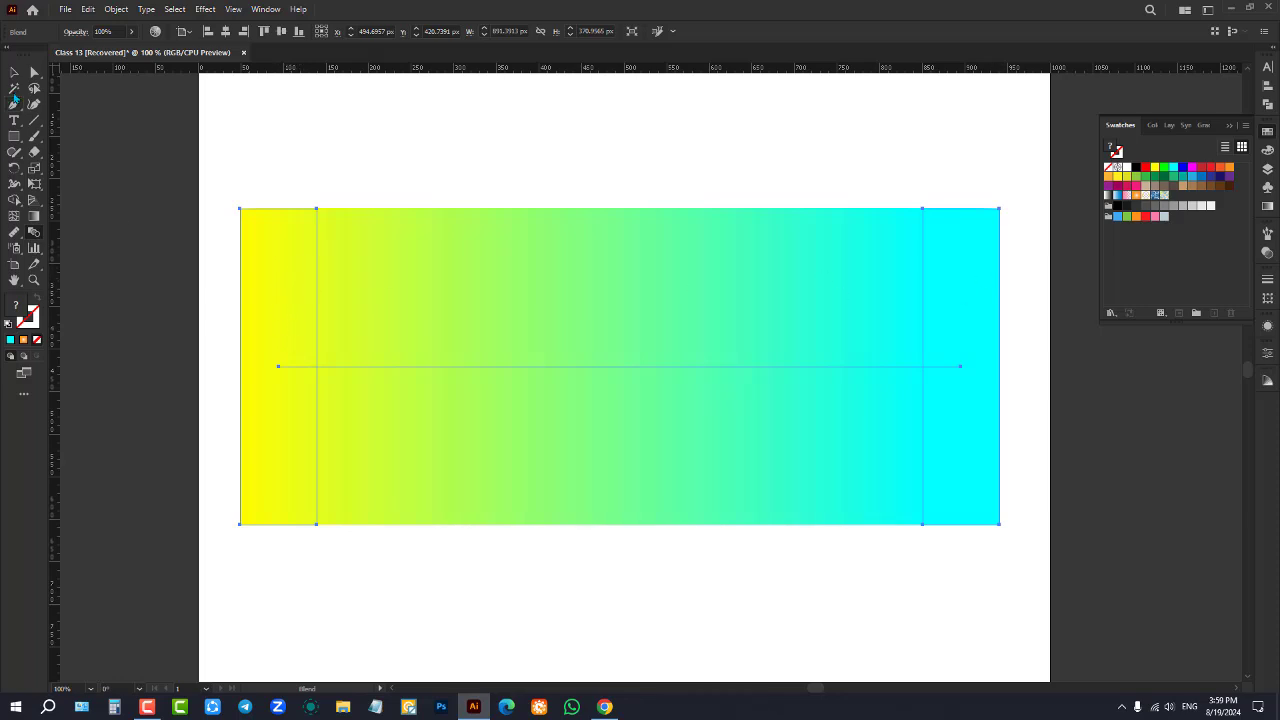
click(14, 72)
click(484, 113)
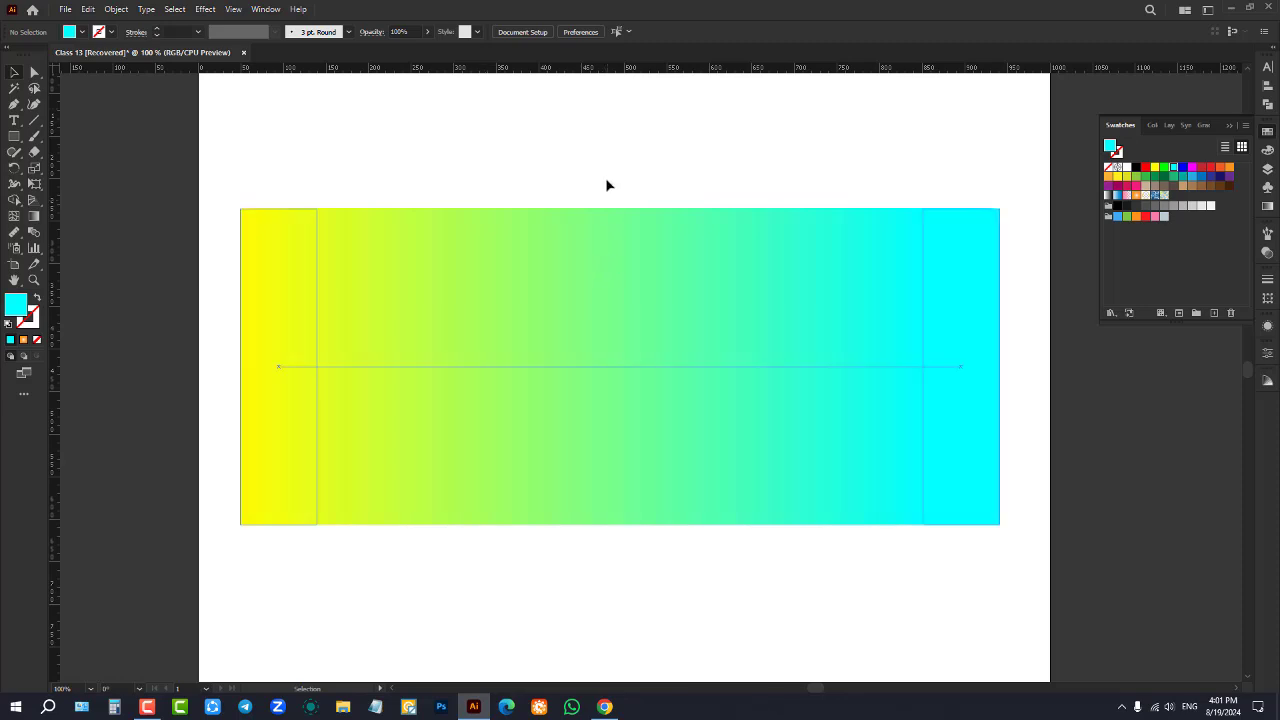
Select the yellow-to-cyan blend, expand its object and fill, and deselect it
drag(606, 182, 680, 310)
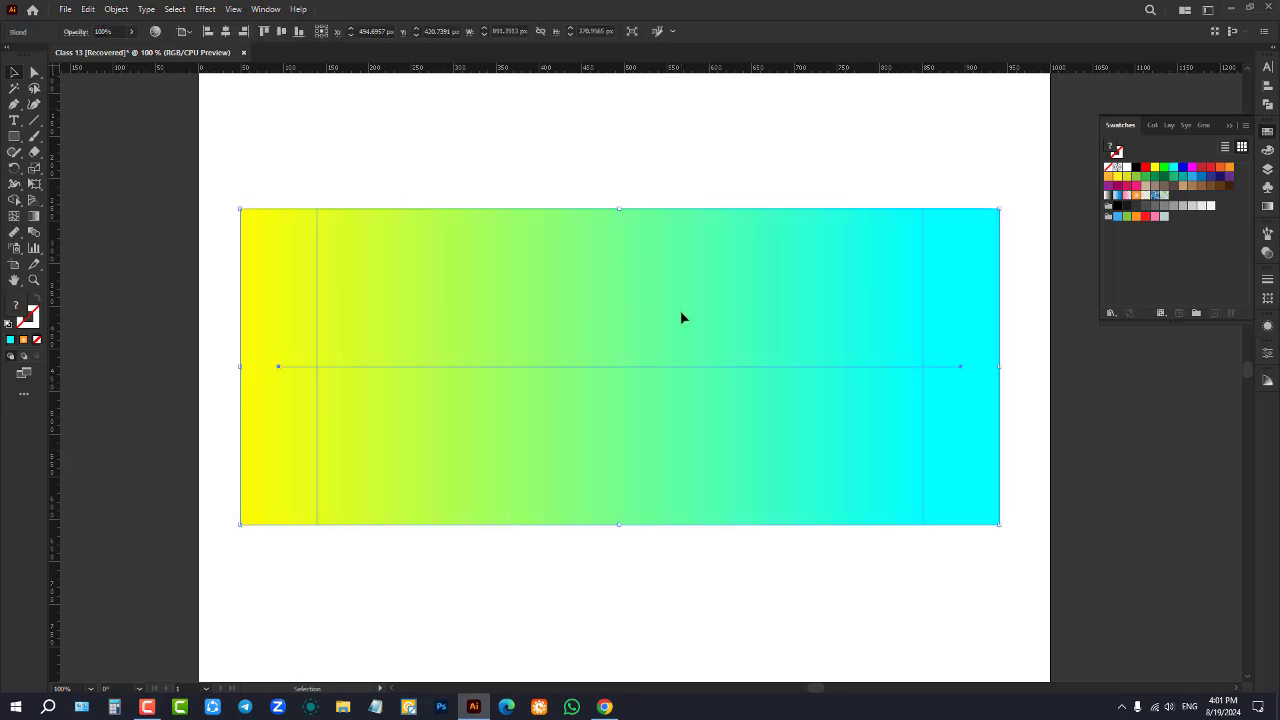
click(117, 9)
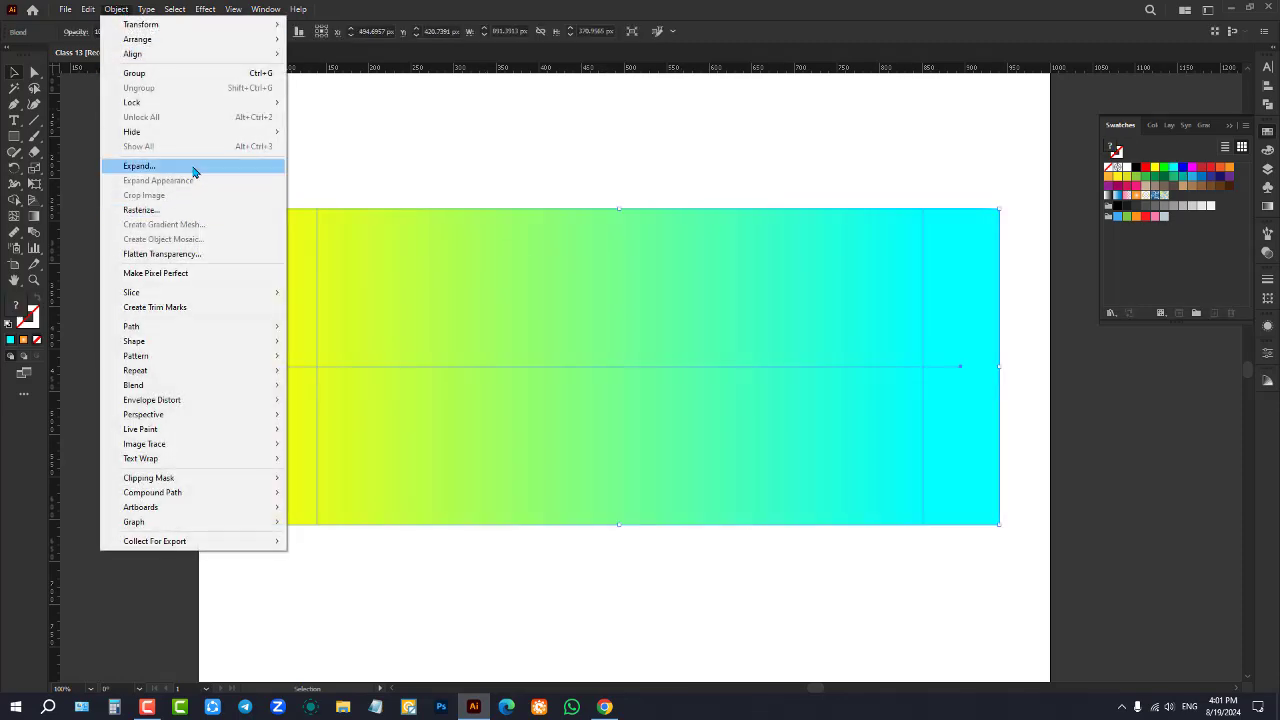
drag(551, 157, 679, 358)
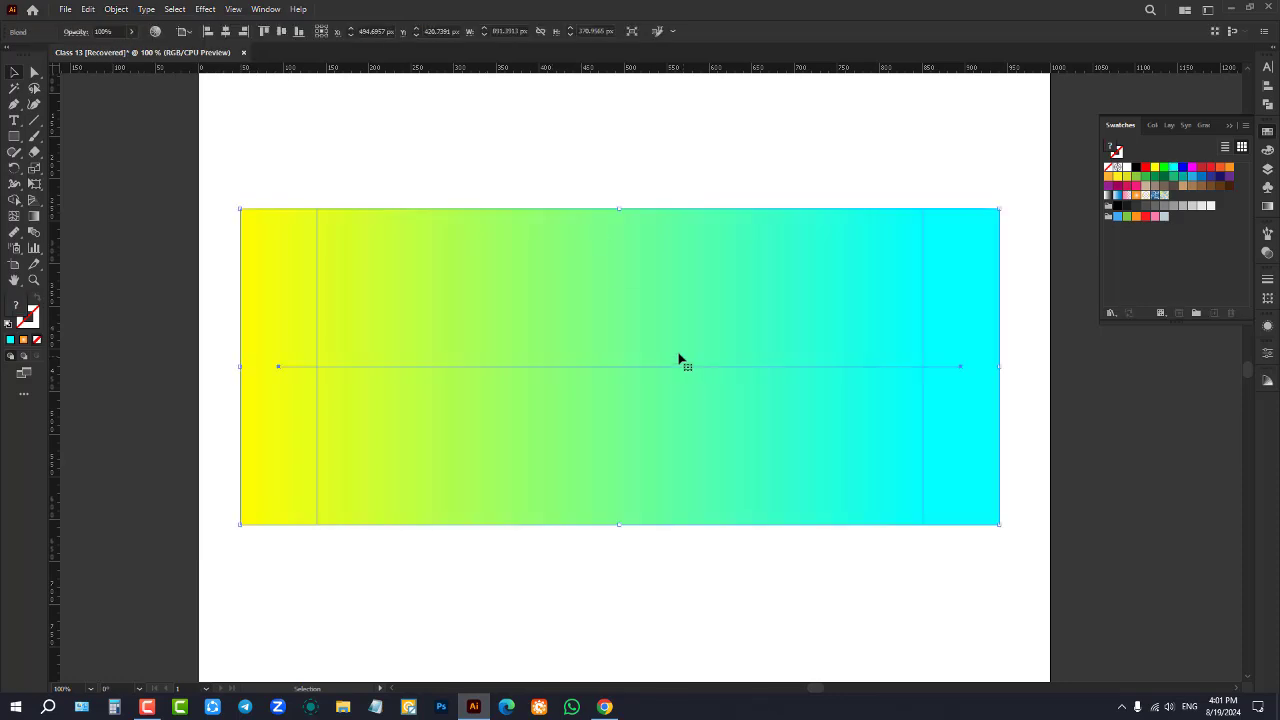
click(122, 10)
click(174, 168)
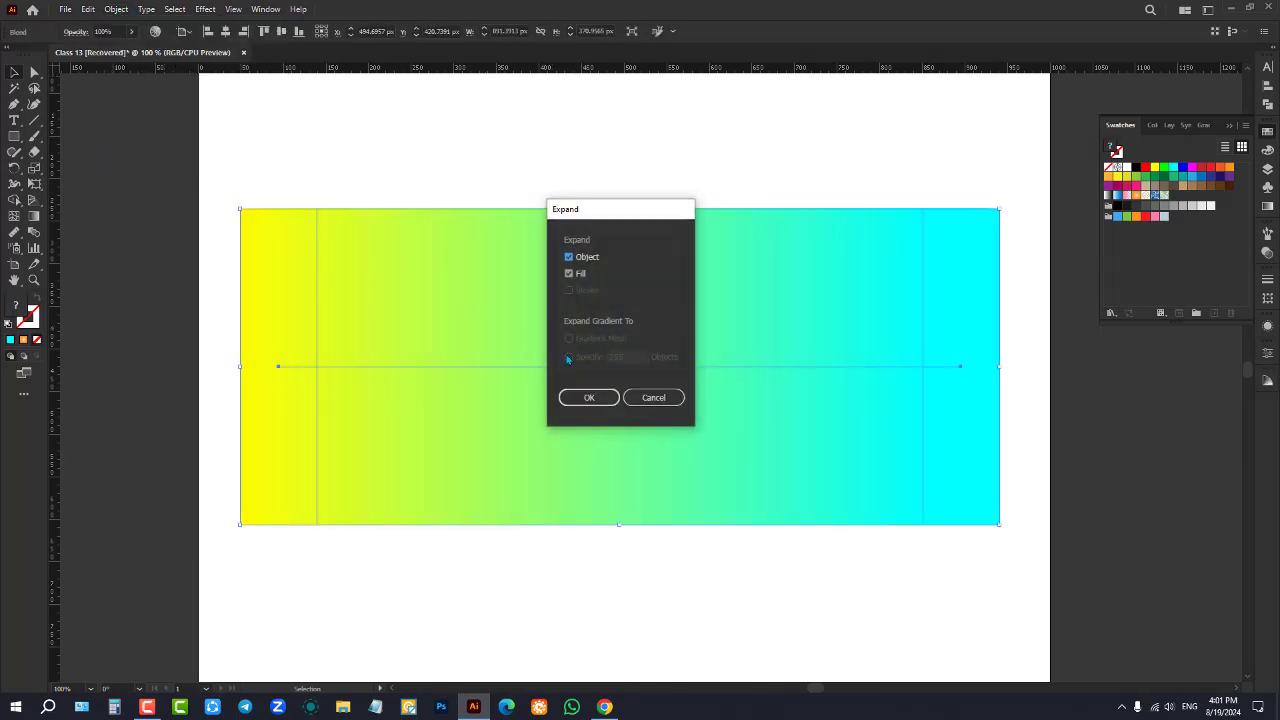
click(590, 397)
click(547, 158)
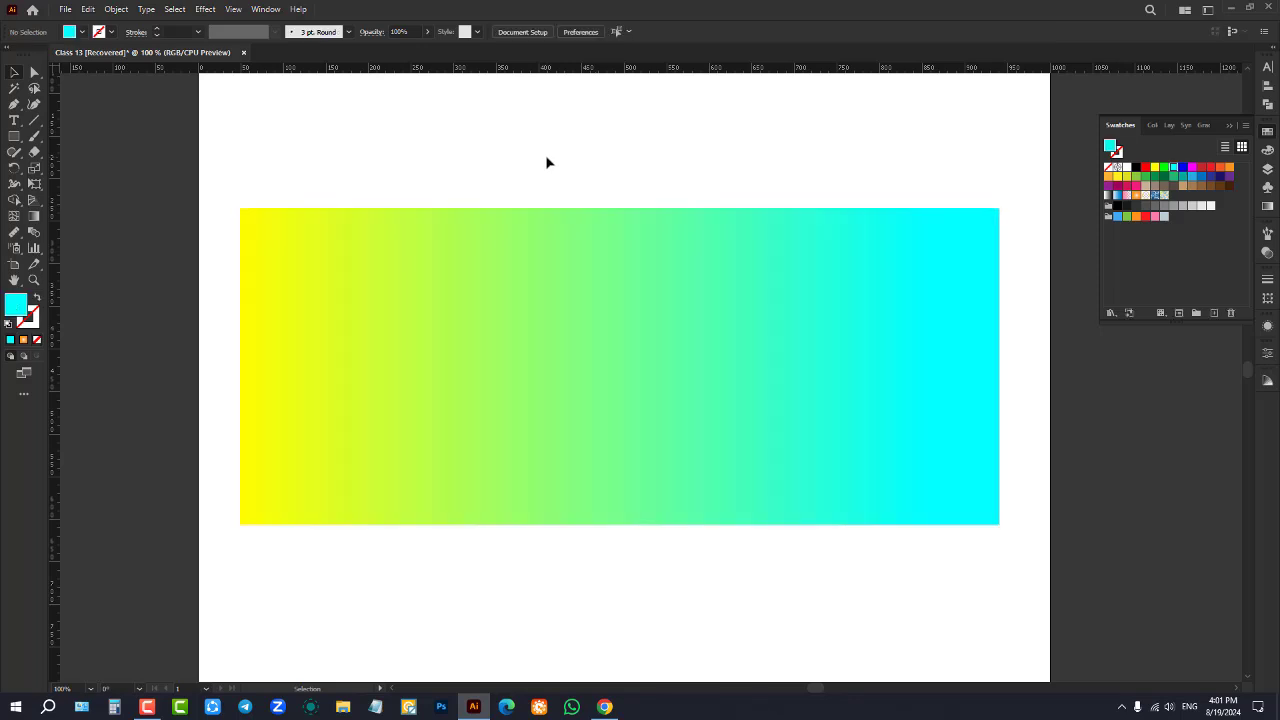
Move the expanded yellow-to-cyan group slightly right and down, and ungroup it into separate strips
mouse_move(578, 345)
mouse_down()
mouse_move(590, 242)
mouse_move(595, 361)
mouse_up()
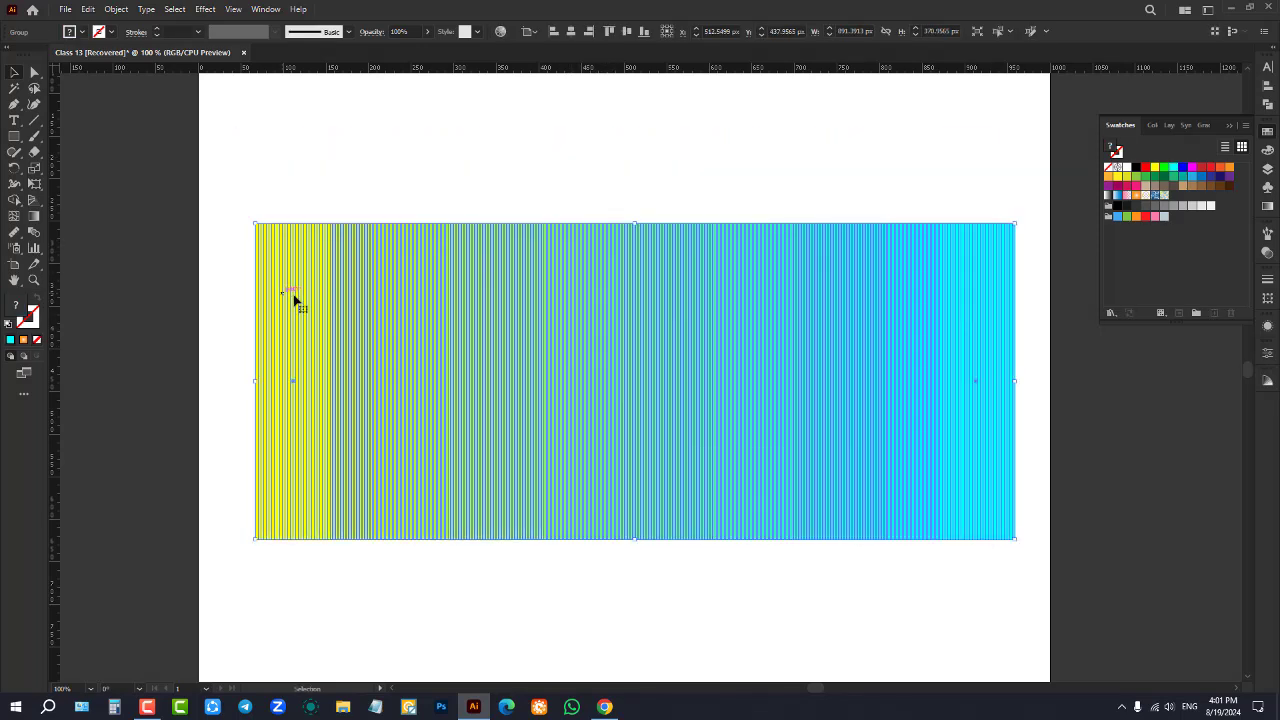
click(803, 160)
click(774, 286)
right_click(775, 285)
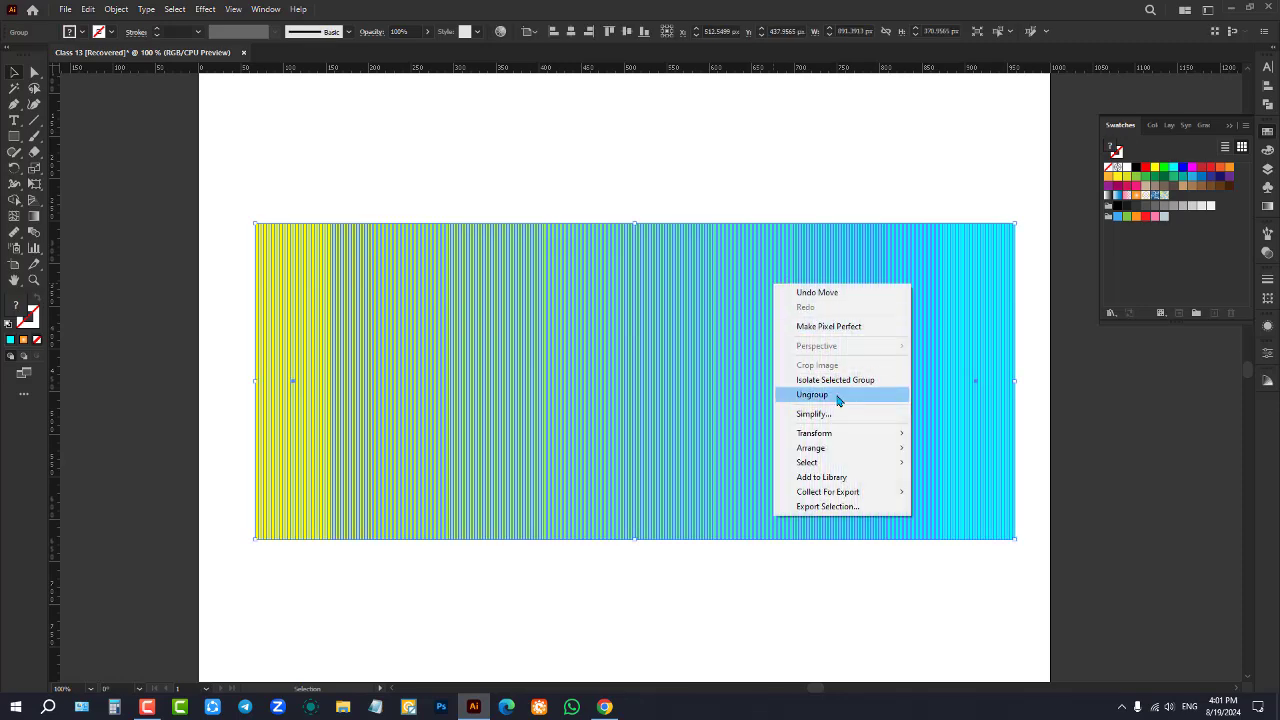
click(833, 394)
Raise six separate strips above the gradient's upper edge, from the yellow side across to the cyan side
click(677, 257)
drag(677, 257, 570, 217)
drag(417, 318, 427, 272)
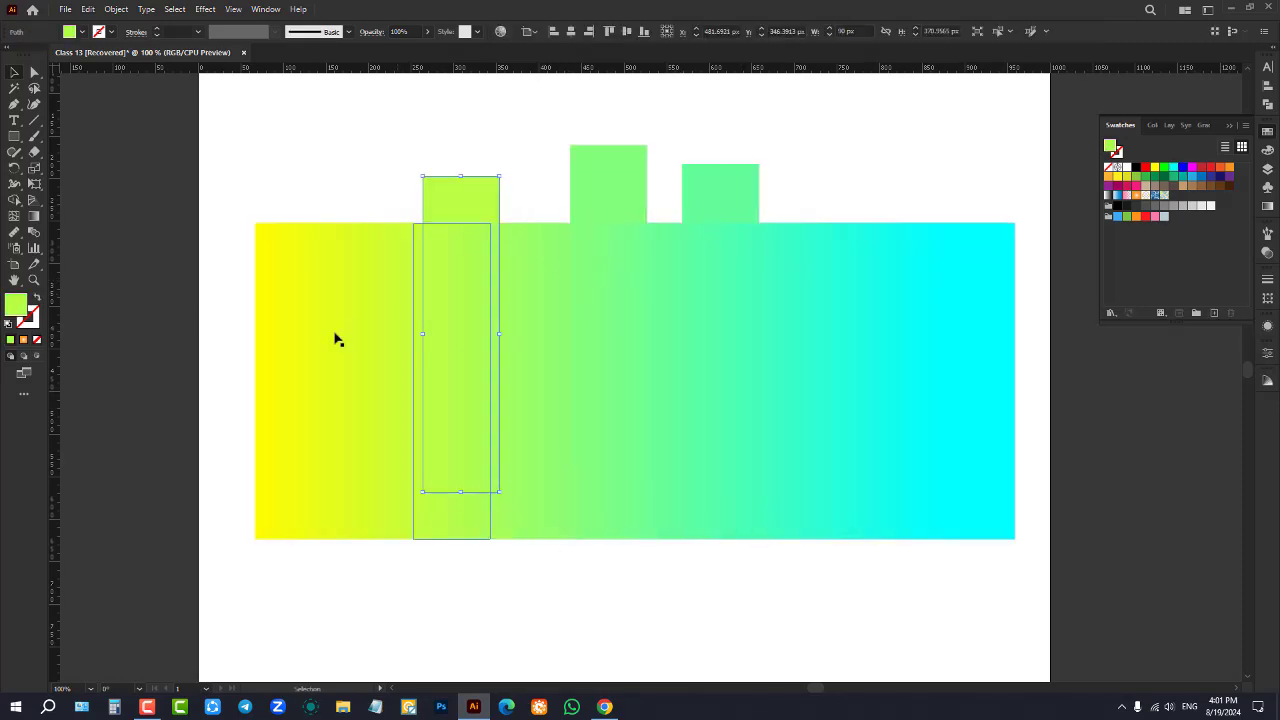
drag(312, 313, 314, 251)
drag(858, 333, 906, 287)
drag(965, 345, 979, 276)
Move a turquoise and a lime strip partly below the gradient, and shift the left block of strips past the artboard's left edge
drag(780, 392, 516, 541)
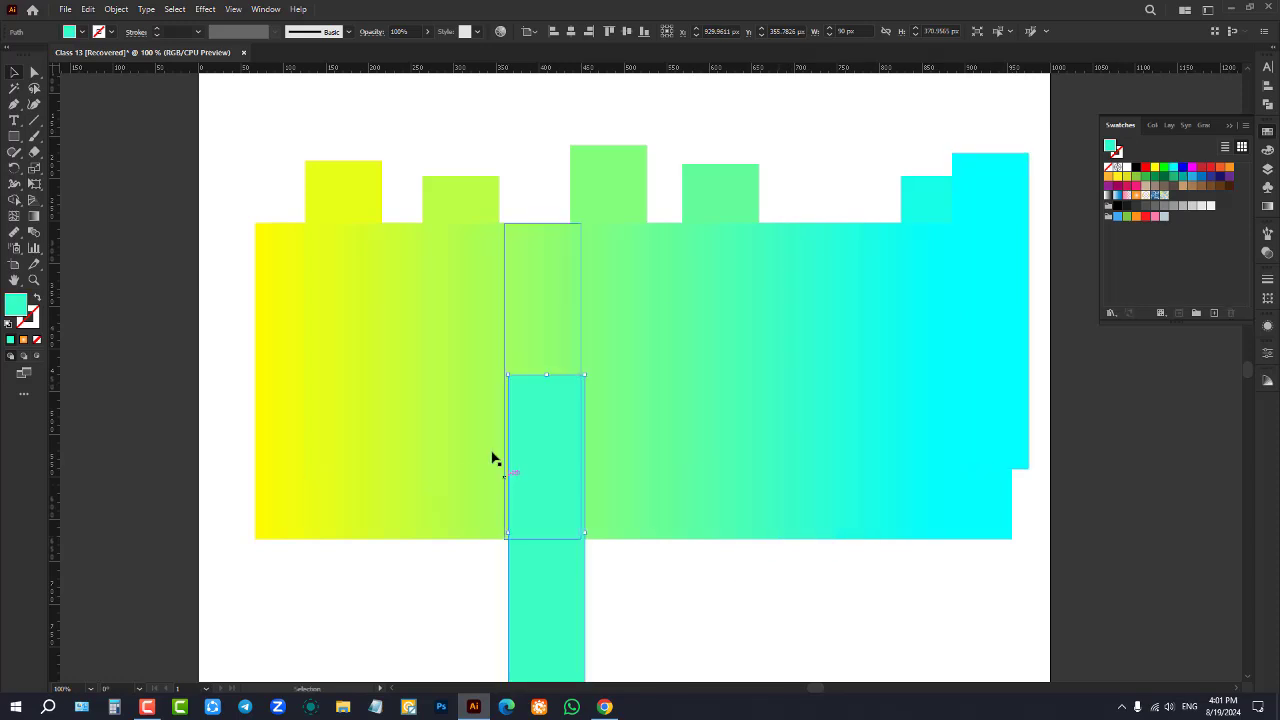
drag(435, 435, 631, 535)
drag(206, 408, 592, 432)
drag(366, 397, 608, 425)
drag(628, 370, 420, 319)
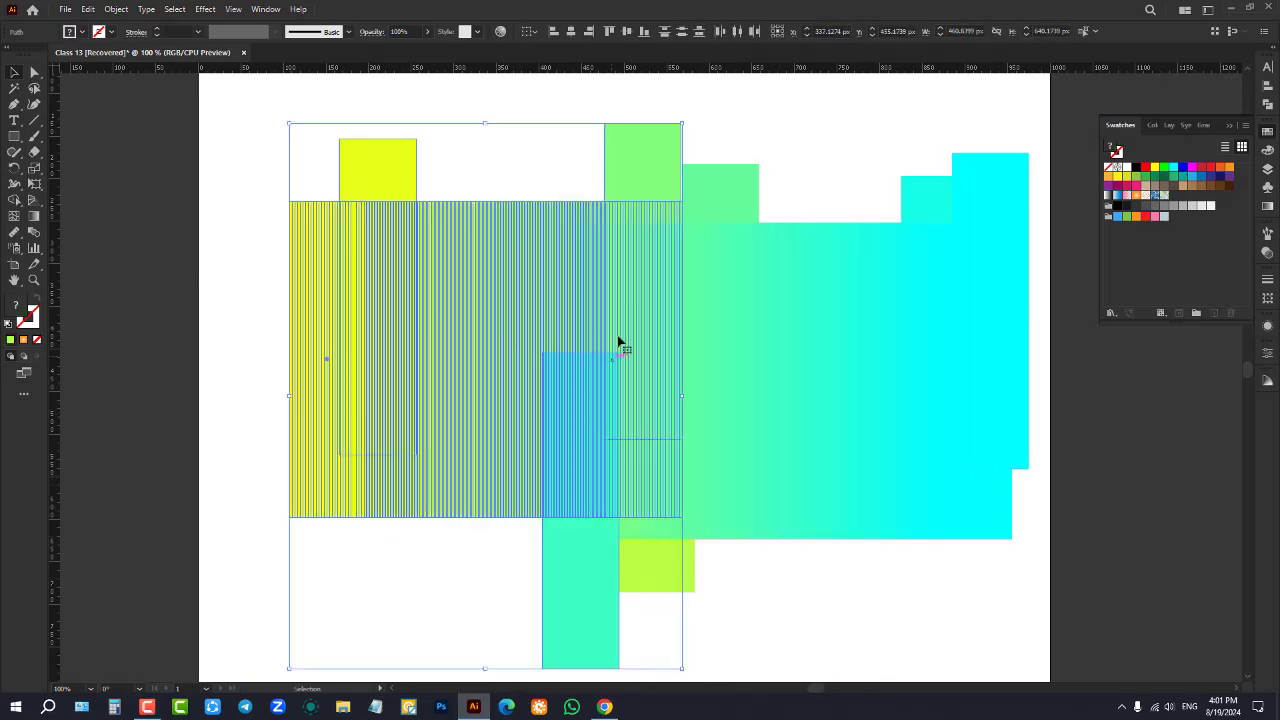
drag(620, 343, 462, 301)
Move a turquoise strip partly below the right-hand block and raise two green strips above it
drag(759, 335, 889, 467)
drag(679, 386, 683, 304)
drag(617, 336, 589, 286)
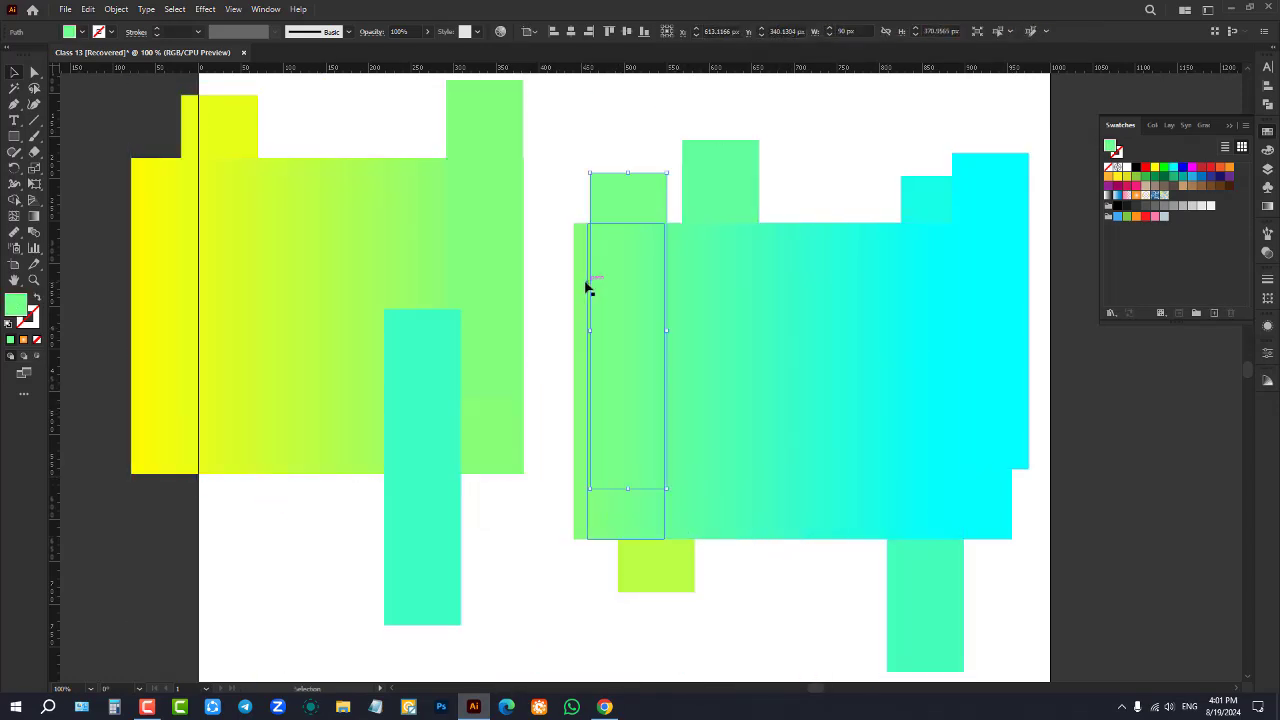
Undo all the strip moves until the strips form one continuous yellow-to-cyan rectangle
alt+scroll(629, 337, down, 1)
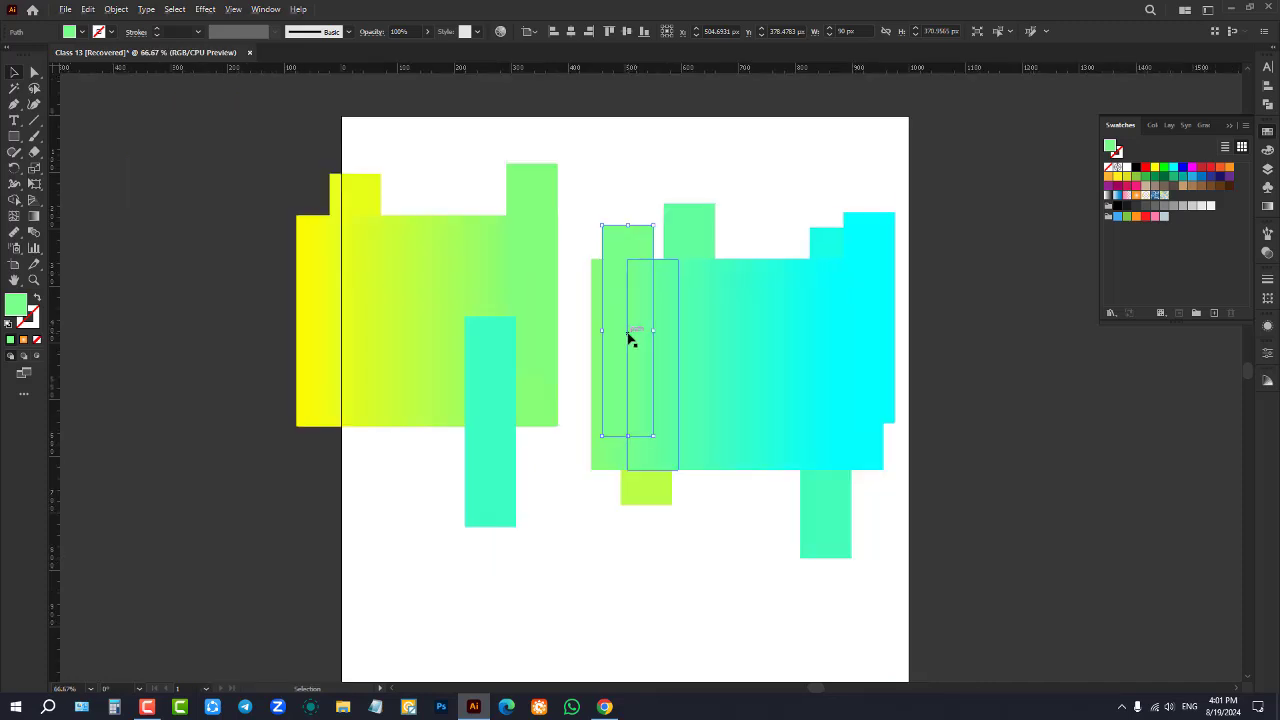
key(a)
key(ctrl+z)
key(ctrl+z)
key(ctrl+z)
key(ctrl+z)
key(ctrl+z)
key(ctrl+z)
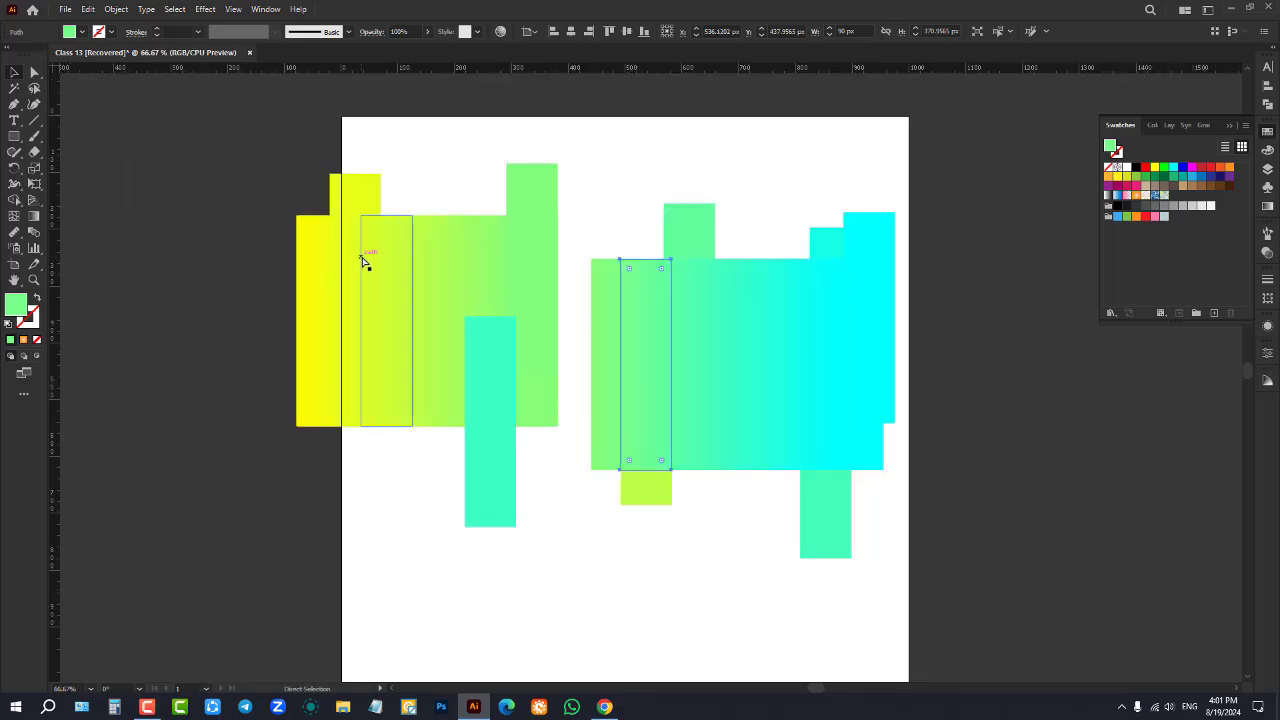
key(ctrl+z)
key(ctrl+z)
key(ctrl+z)
key(ctrl+z)
key(ctrl+z)
key(ctrl+z)
key(ctrl+z)
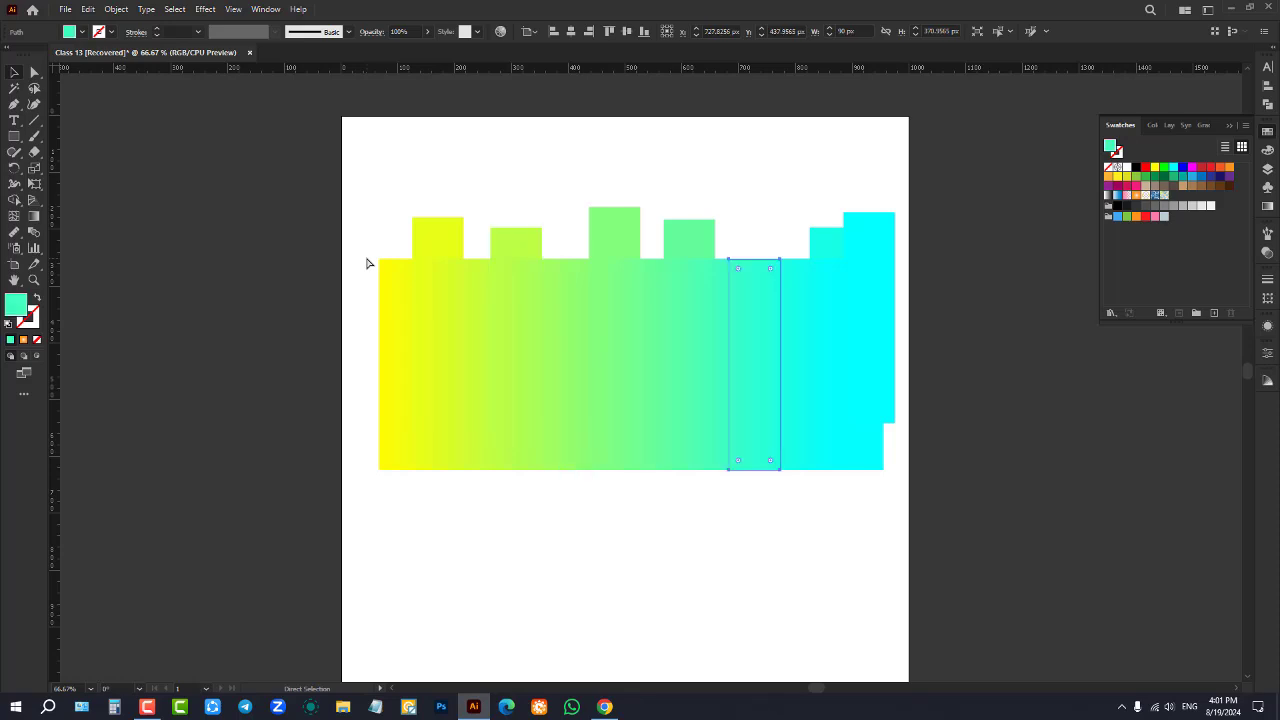
key(ctrl+z)
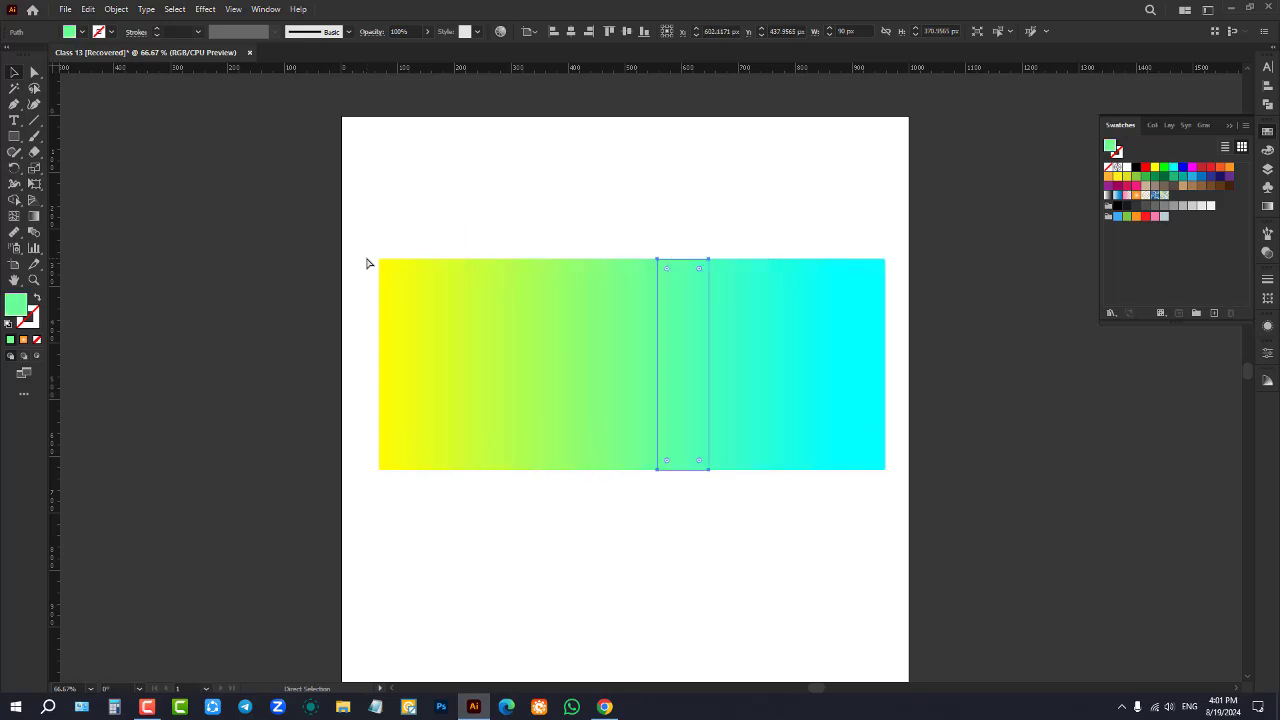
Undo the ungrouping, the group move and the expansion to return to the live yellow-to-cyan blend
key(ctrl+z)
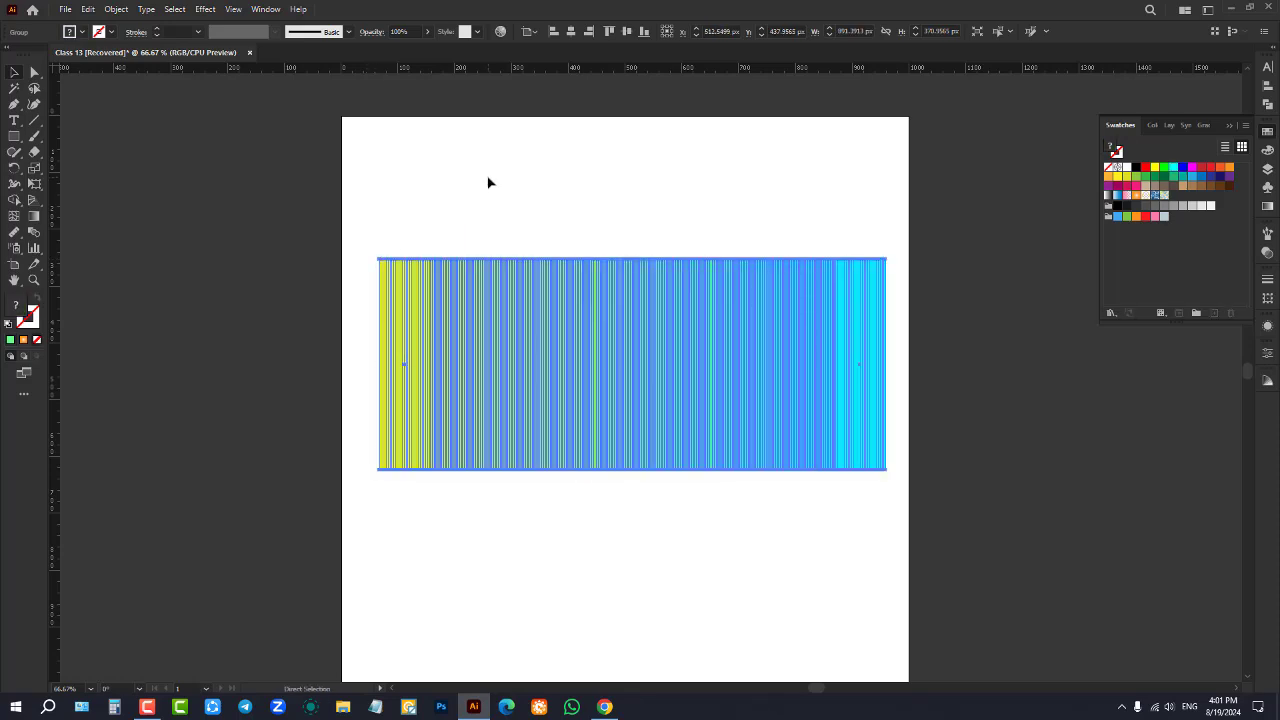
key(ctrl+z)
key(ctrl+z)
key(ctrl+z)
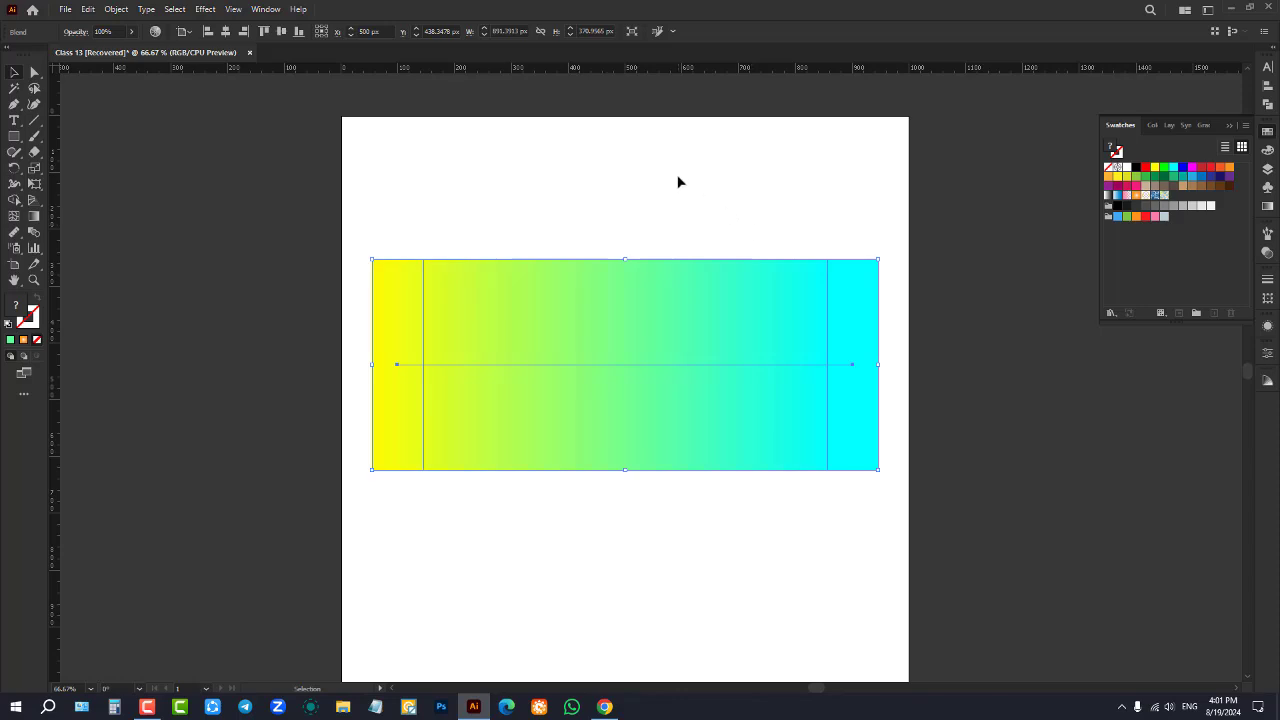
Expand the yellow-to-cyan blend into editable shapes
drag(677, 180, 926, 543)
click(116, 9)
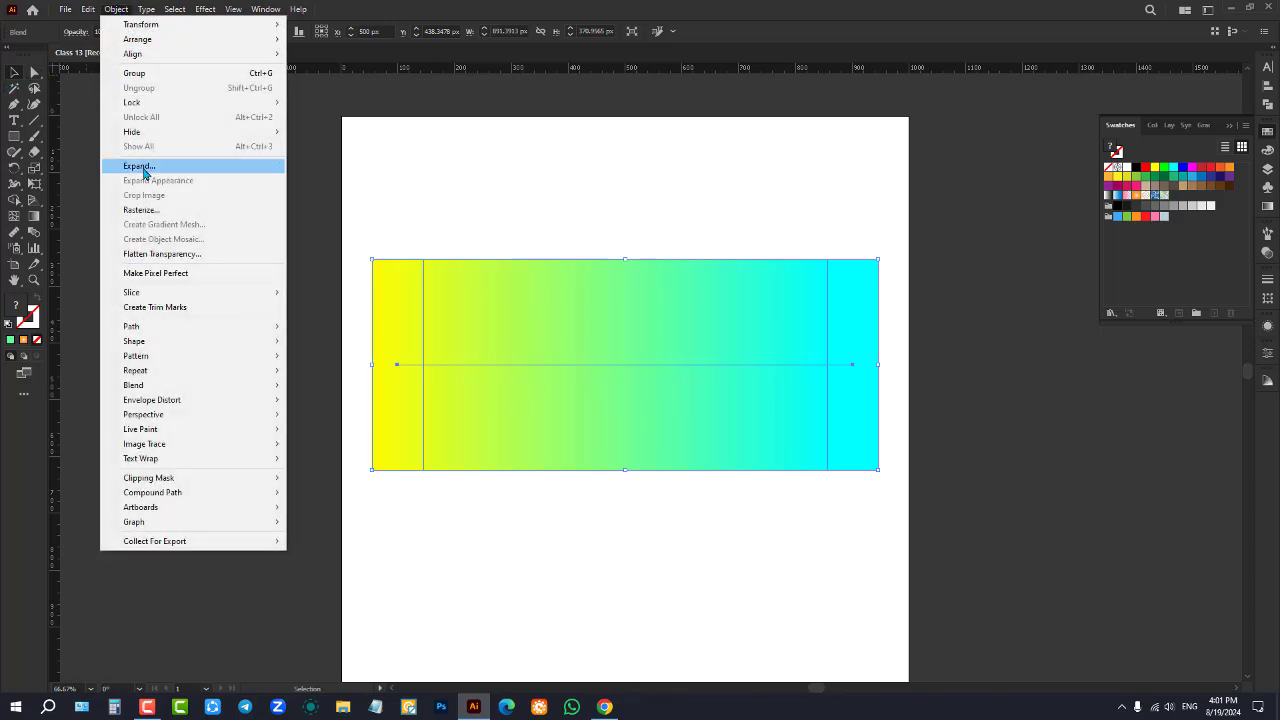
click(121, 8)
click(121, 8)
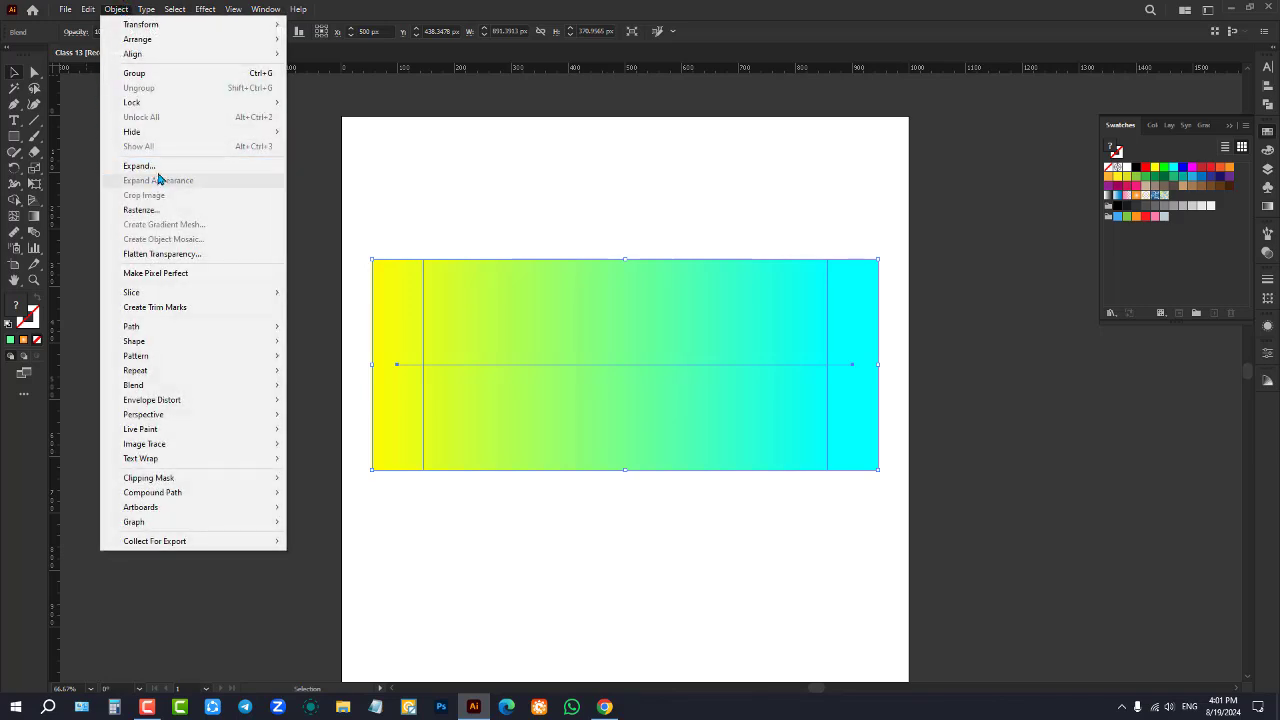
click(150, 166)
drag(611, 214, 646, 168)
click(623, 352)
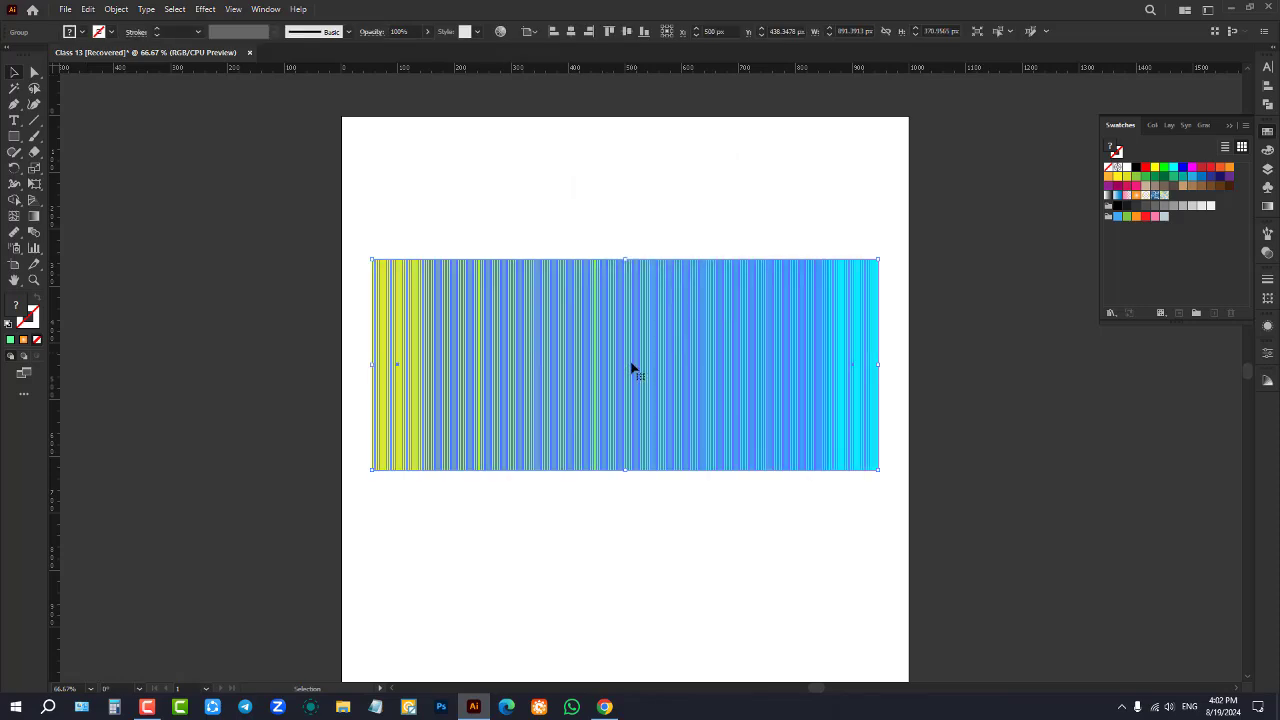
Shift the expanded yellow-to-cyan group slightly and ungroup it into separate strips
click(444, 216)
drag(716, 394, 704, 348)
drag(664, 304, 683, 348)
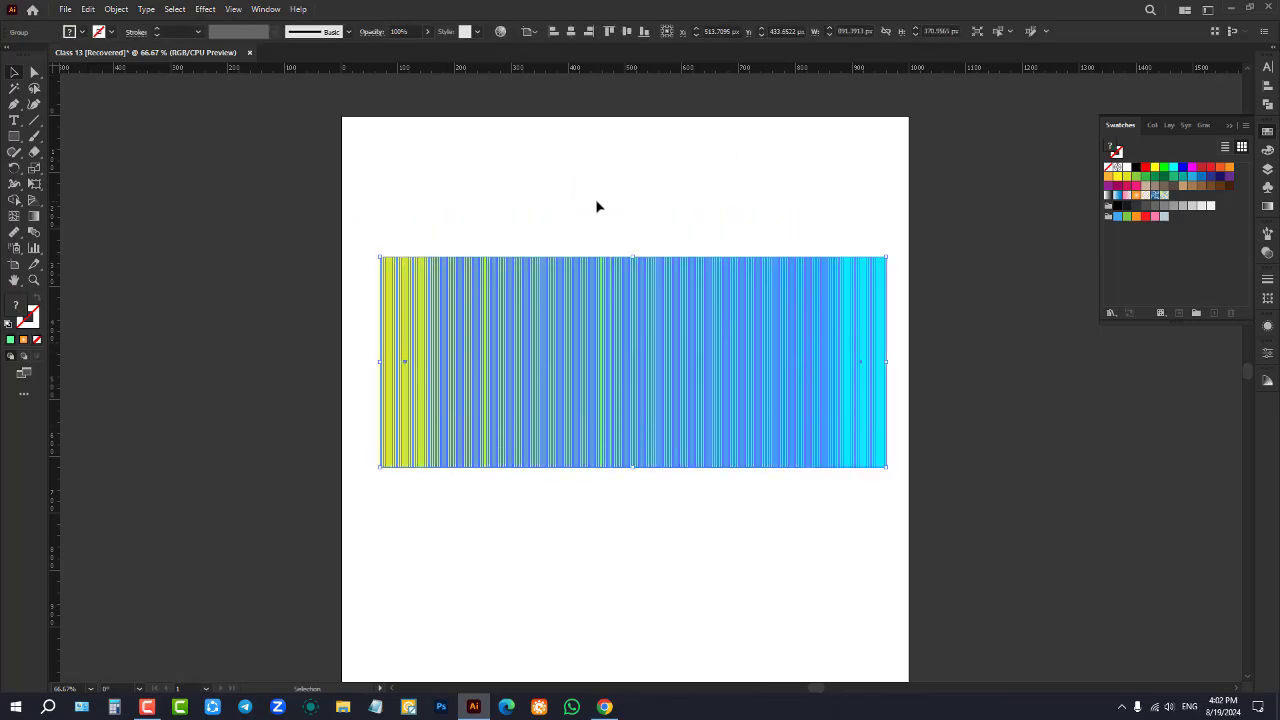
right_click(630, 312)
click(648, 226)
click(669, 331)
right_click(669, 331)
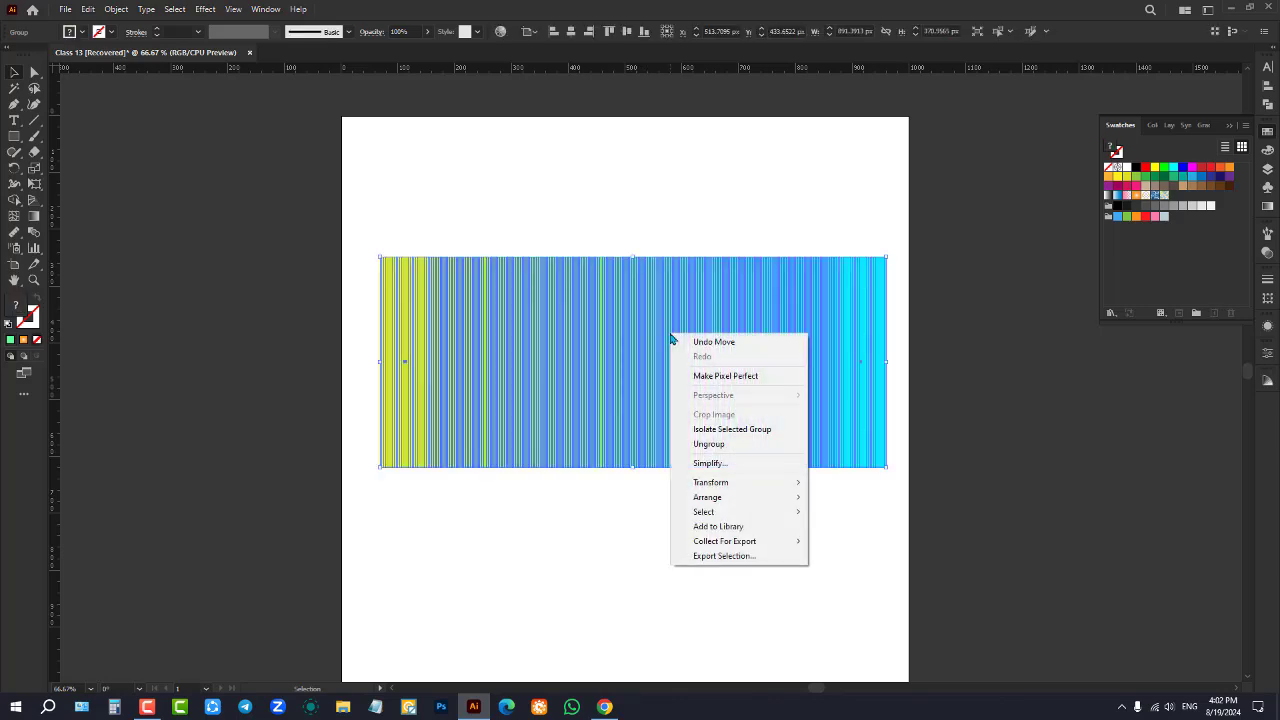
click(729, 450)
Raise two green, one lime and one yellow strip above the gradient, lower a turquoise strip, and move a cyan strip past the artboard's right edge
click(675, 214)
drag(666, 337, 667, 211)
drag(534, 347, 533, 262)
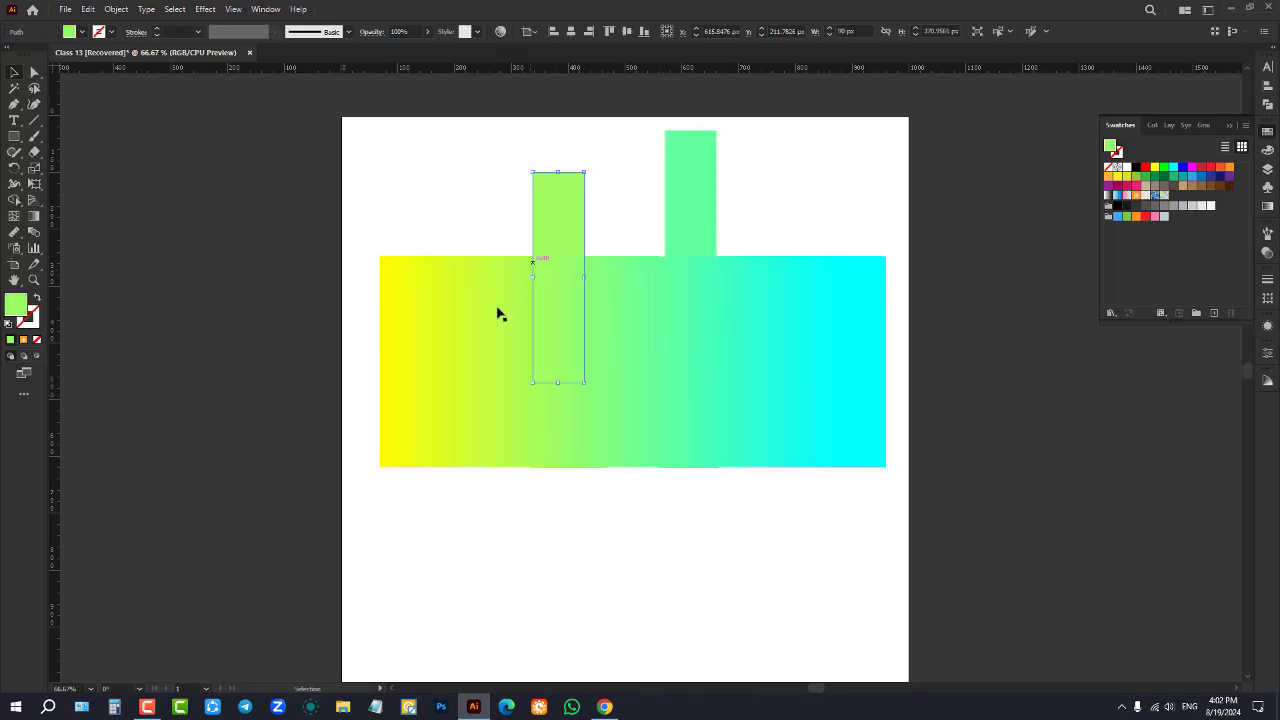
drag(470, 342, 450, 264)
drag(409, 332, 389, 265)
drag(693, 356, 770, 401)
drag(862, 326, 904, 338)
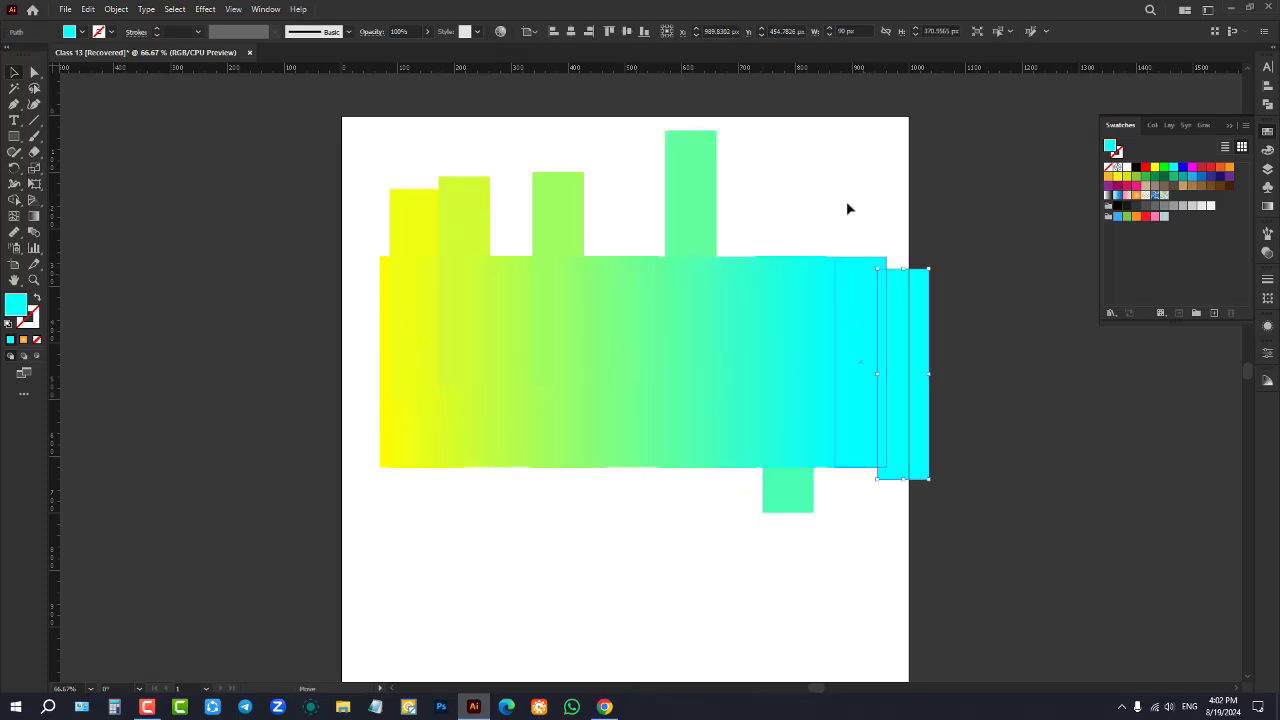
Raise two cyan and two turquoise strips above the gradient, and shift several green, lime and yellow strips upward
drag(850, 270, 848, 205)
drag(803, 305, 800, 240)
drag(765, 328, 758, 280)
drag(718, 345, 712, 280)
drag(612, 370, 606, 337)
drag(552, 345, 542, 313)
drag(508, 353, 497, 309)
drag(448, 360, 411, 328)
drag(398, 338, 388, 300)
Move a green strip and three lime strips downward, and delete all the strips from the artboard
drag(597, 345, 585, 478)
drag(530, 332, 498, 407)
drag(488, 343, 465, 403)
drag(446, 330, 435, 389)
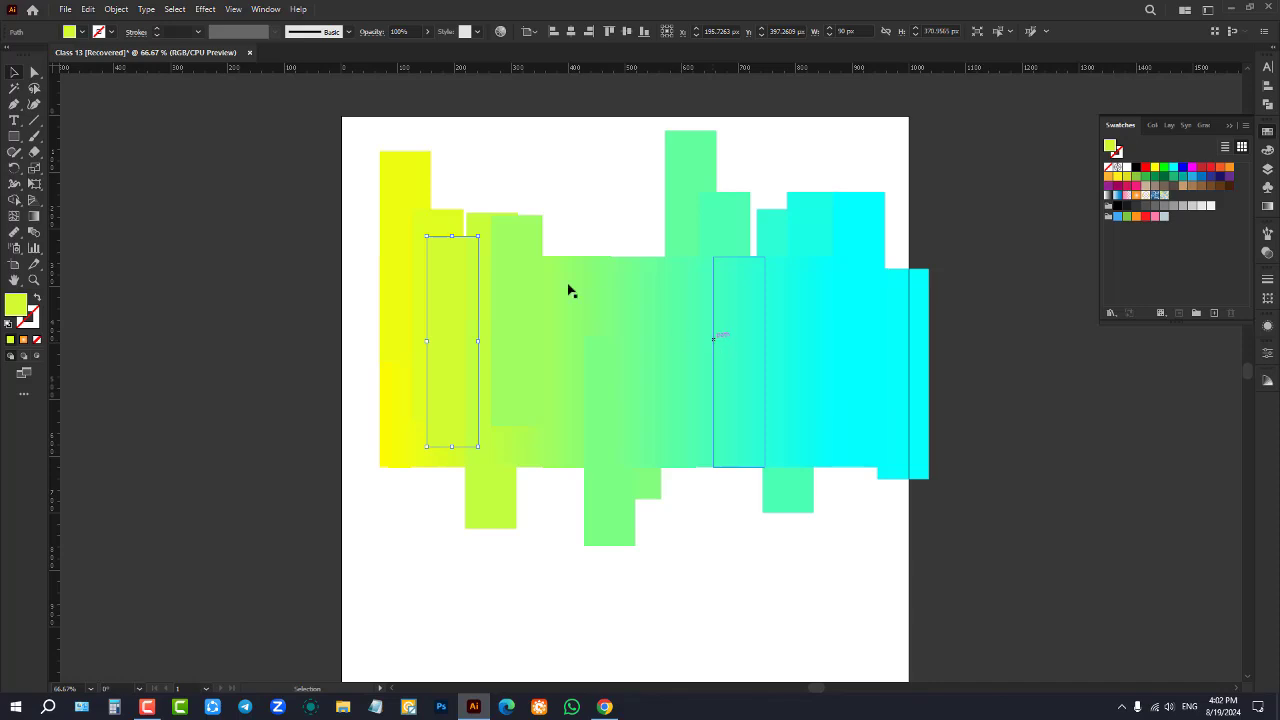
drag(366, 110, 960, 412)
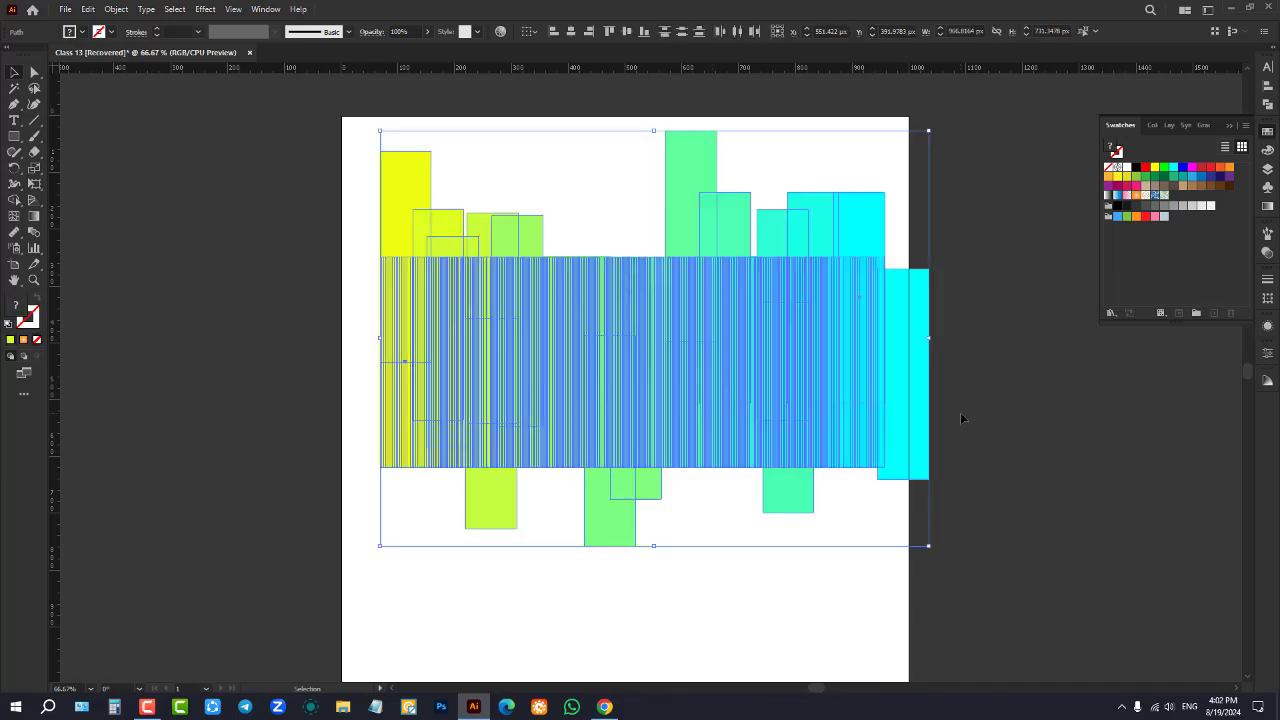
key(Delete)
Draw a tall lime rectangle about 144 by 741 px near the artboard's left edge and duplicate it level near the right edge
click(14, 137)
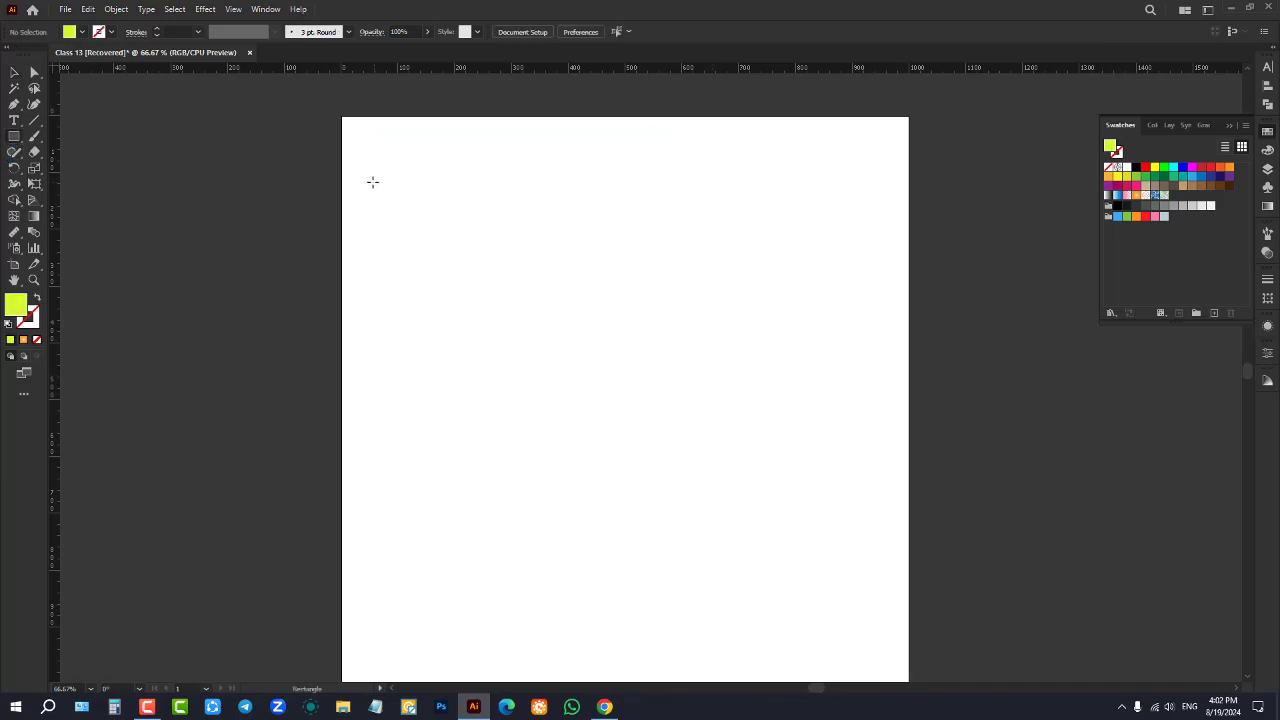
drag(372, 182, 455, 602)
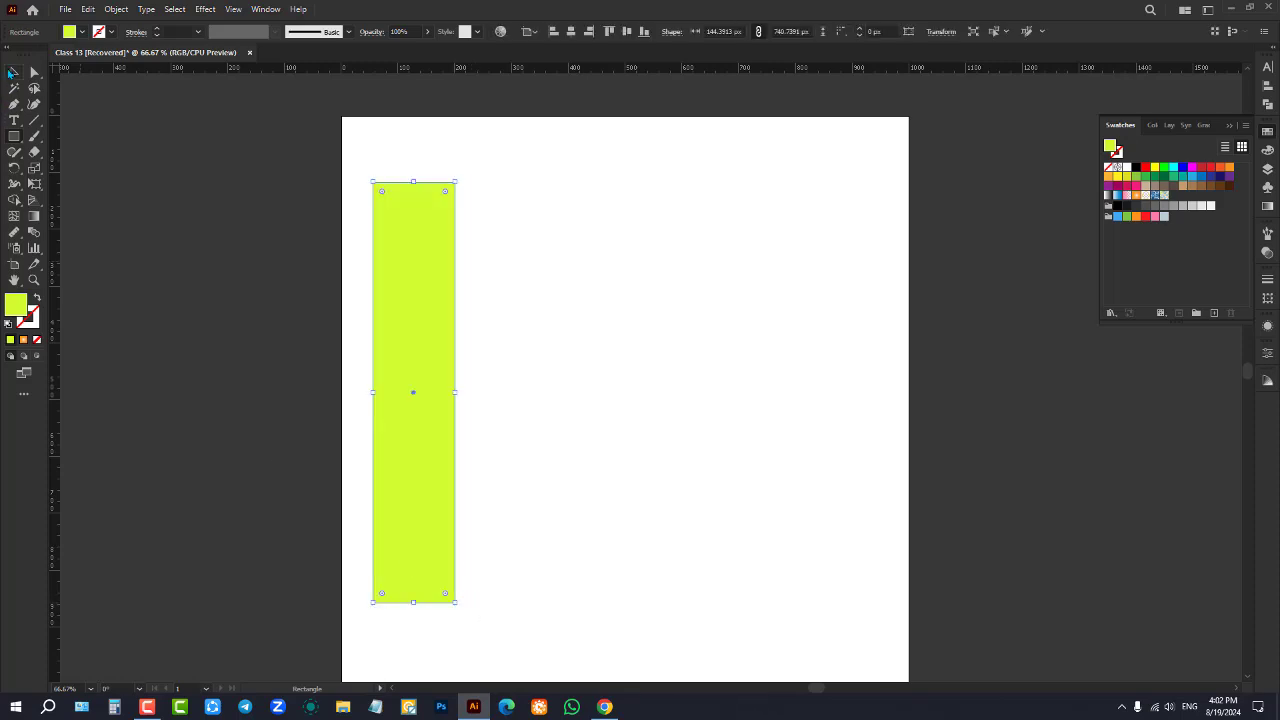
click(12, 72)
drag(451, 331, 853, 289)
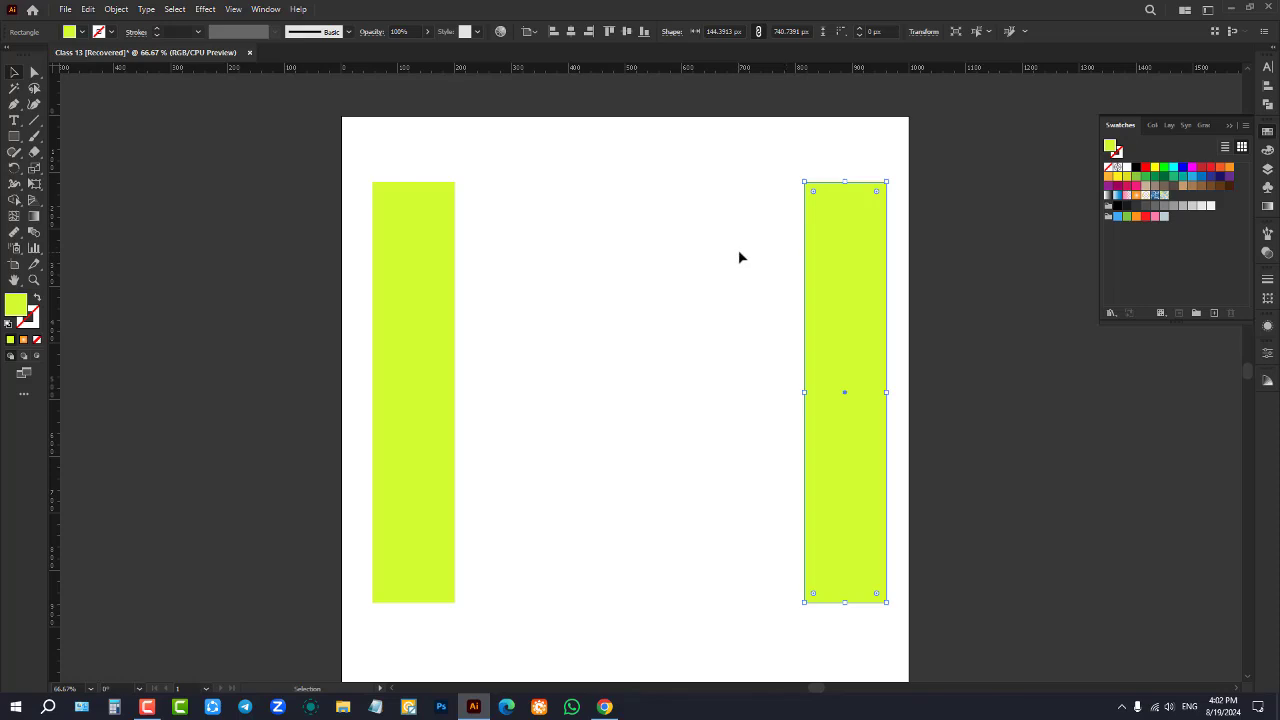
click(452, 382)
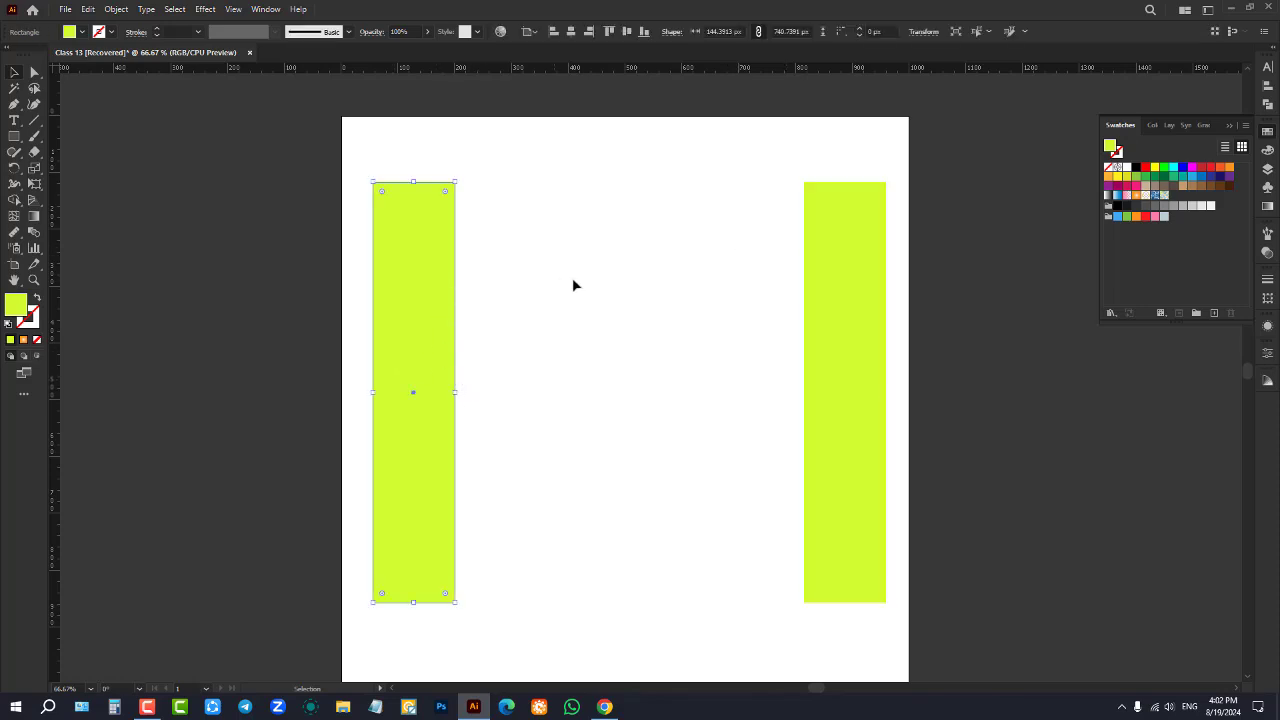
Select both tall lime rectangles and delete them
click(656, 311)
drag(366, 149, 889, 440)
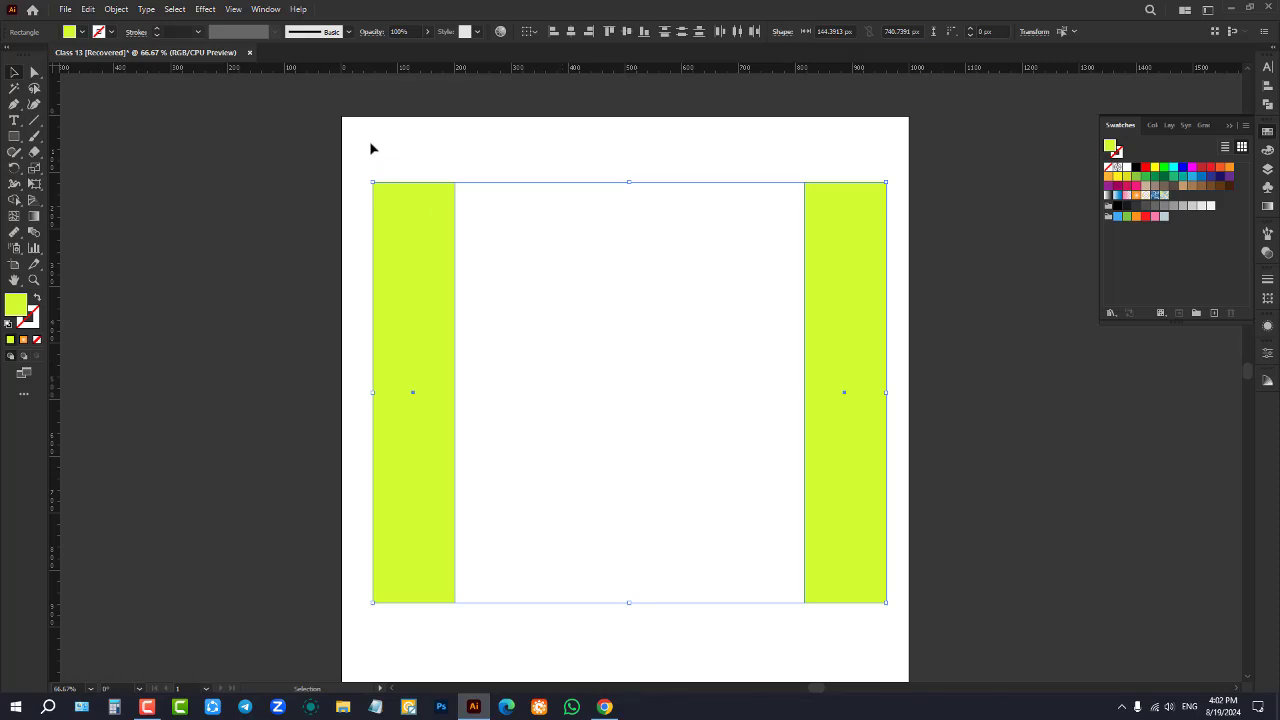
drag(370, 148, 902, 316)
key(Delete)
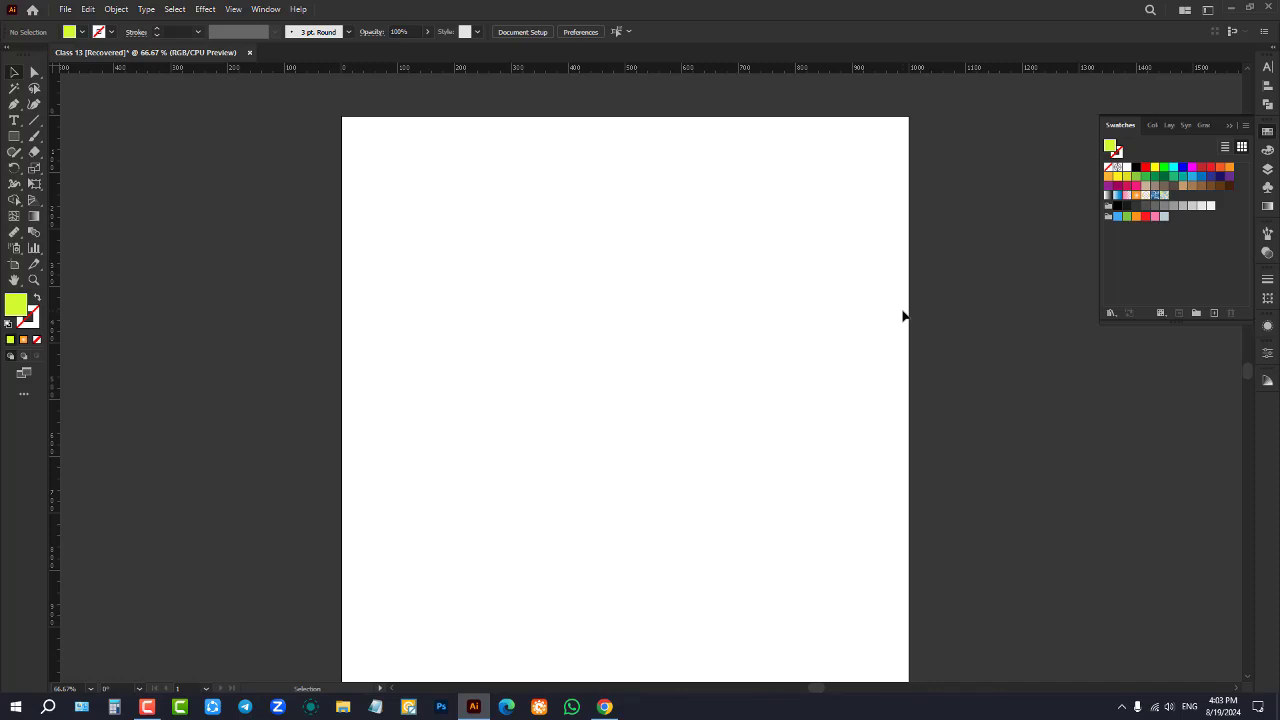
Draw a lime rectangle about 110 by 229 px near the artboard's left edge and duplicate it level near the right edge
scroll(716, 158, down, 1)
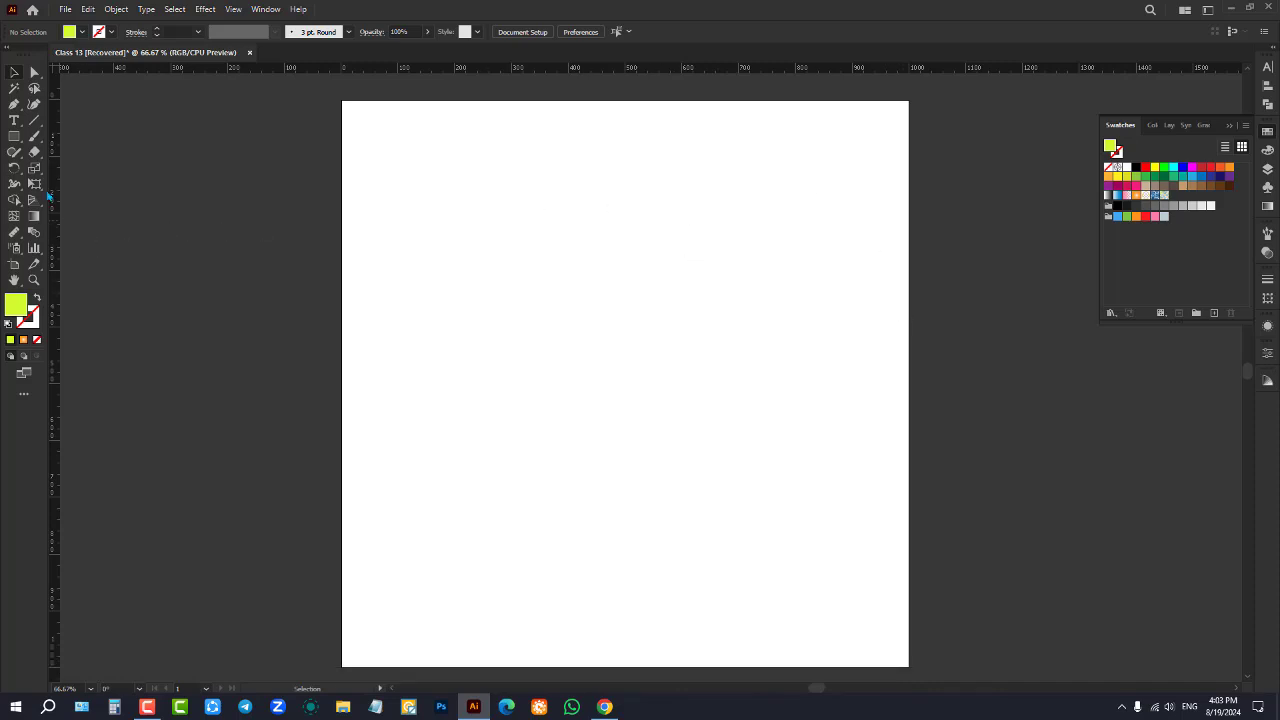
click(15, 136)
drag(372, 244, 436, 374)
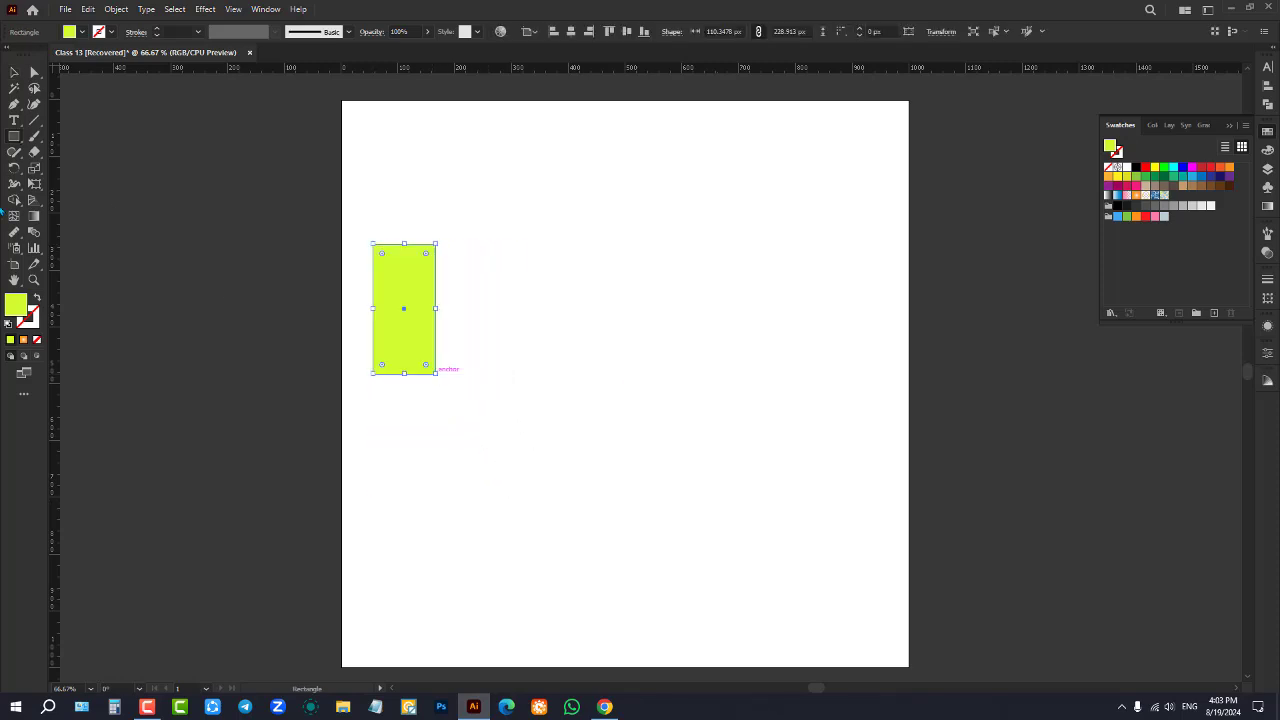
key(v)
drag(412, 270, 837, 266)
Round the left rectangle's corners to about 55 px and delete that shape
click(428, 287)
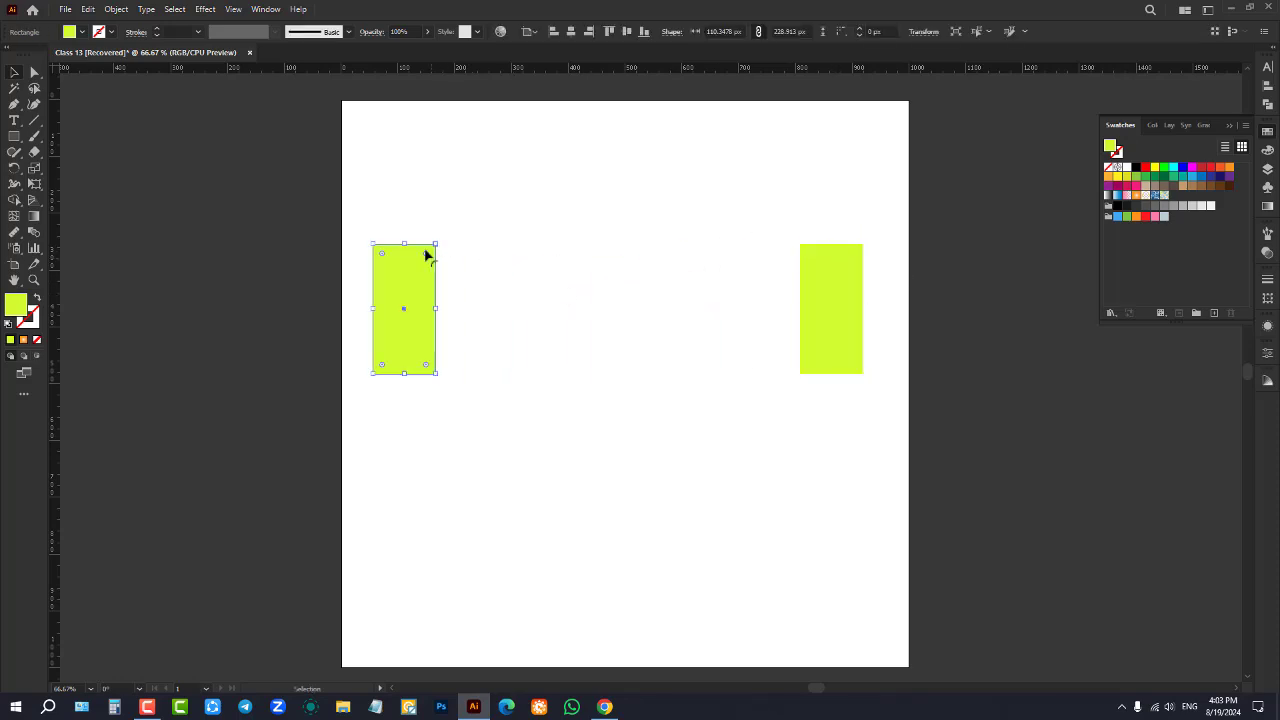
drag(424, 256, 290, 286)
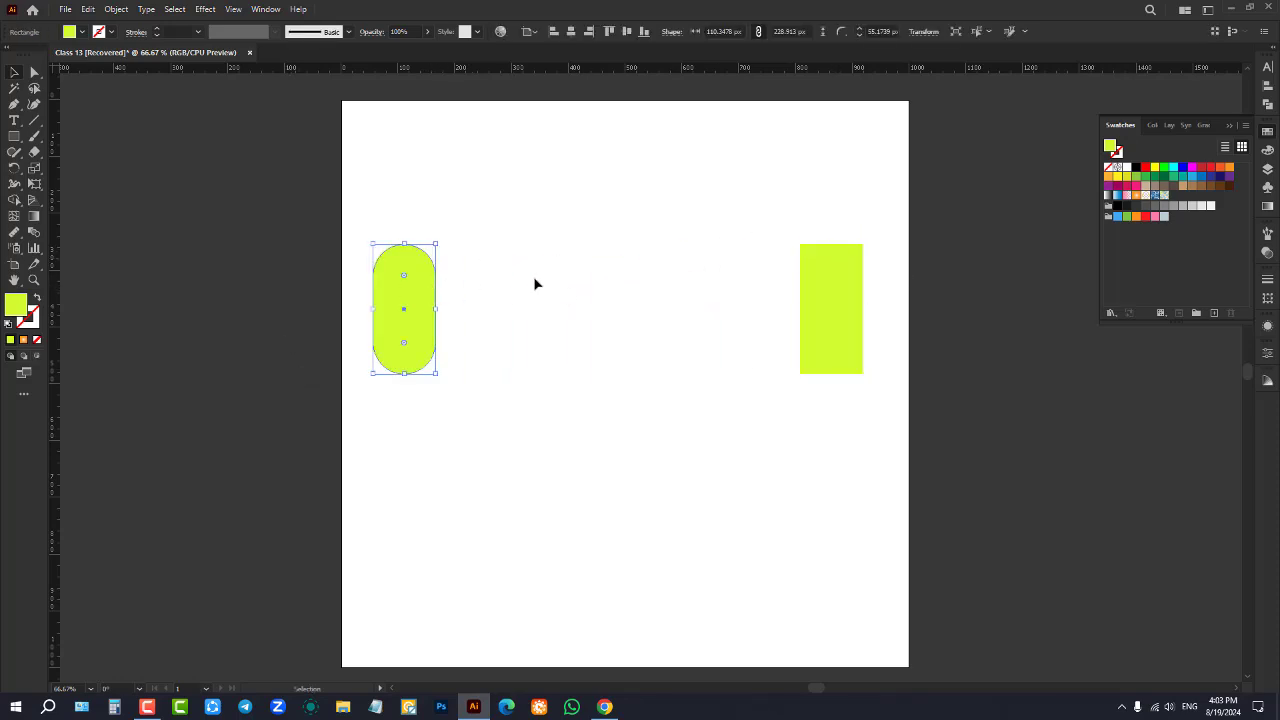
key(Delete)
Draw a circle about 140 px in diameter near the artboard's left edge and fill it with red
drag(14, 136, 88, 168)
mouse_move(369, 272)
mouse_down()
mouse_move(478, 382)
mouse_move(450, 351)
mouse_up()
click(14, 72)
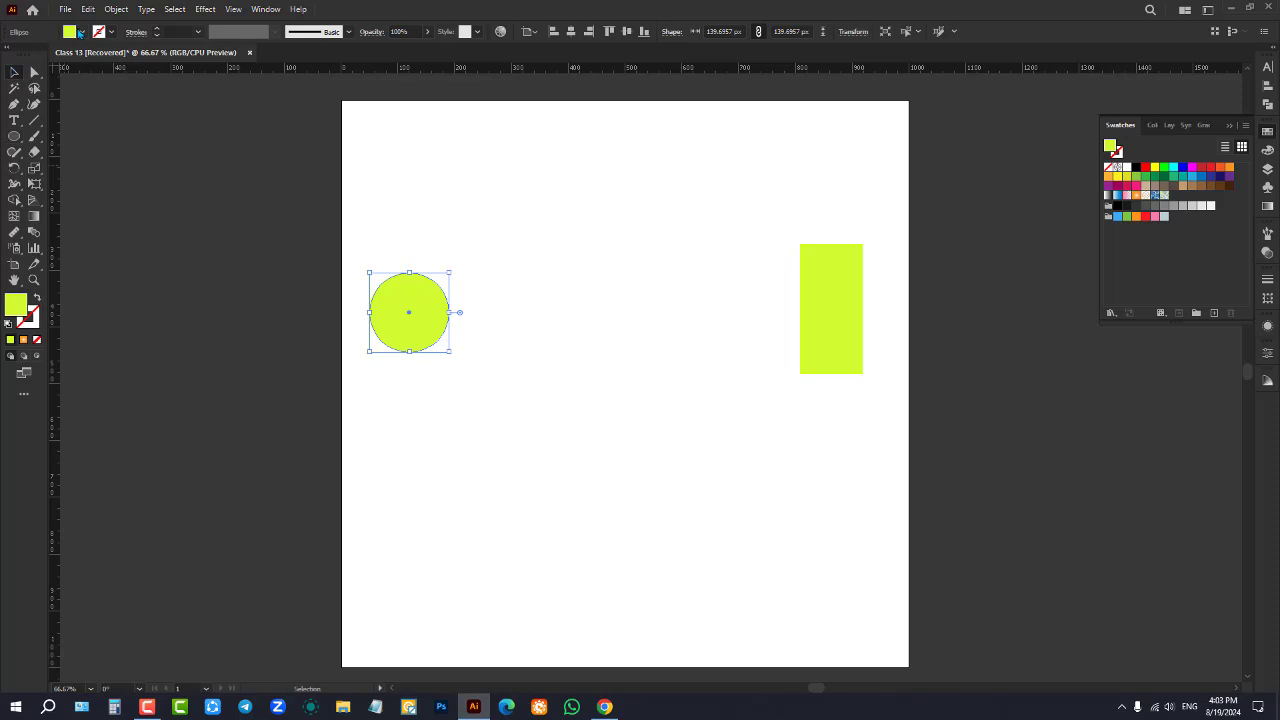
click(82, 31)
click(45, 55)
Fill the right-hand rectangle with dark blue and leave isolation mode
click(849, 283)
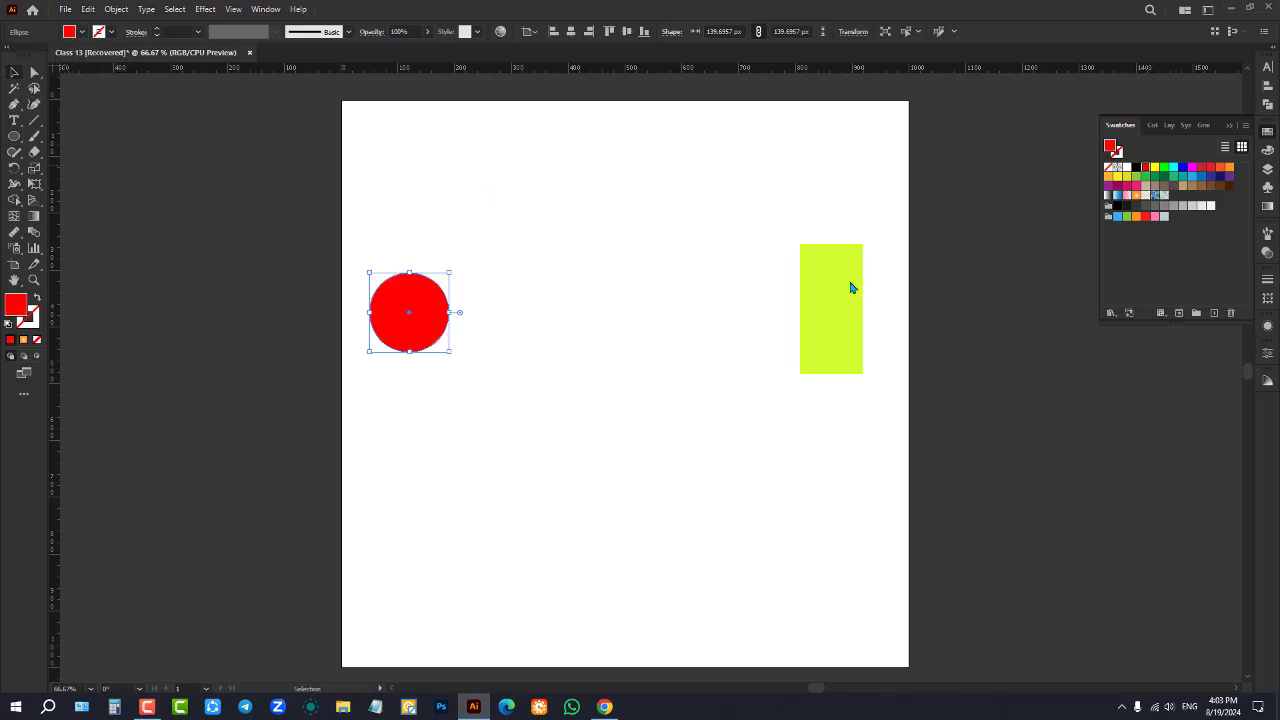
double_click(849, 283)
click(82, 32)
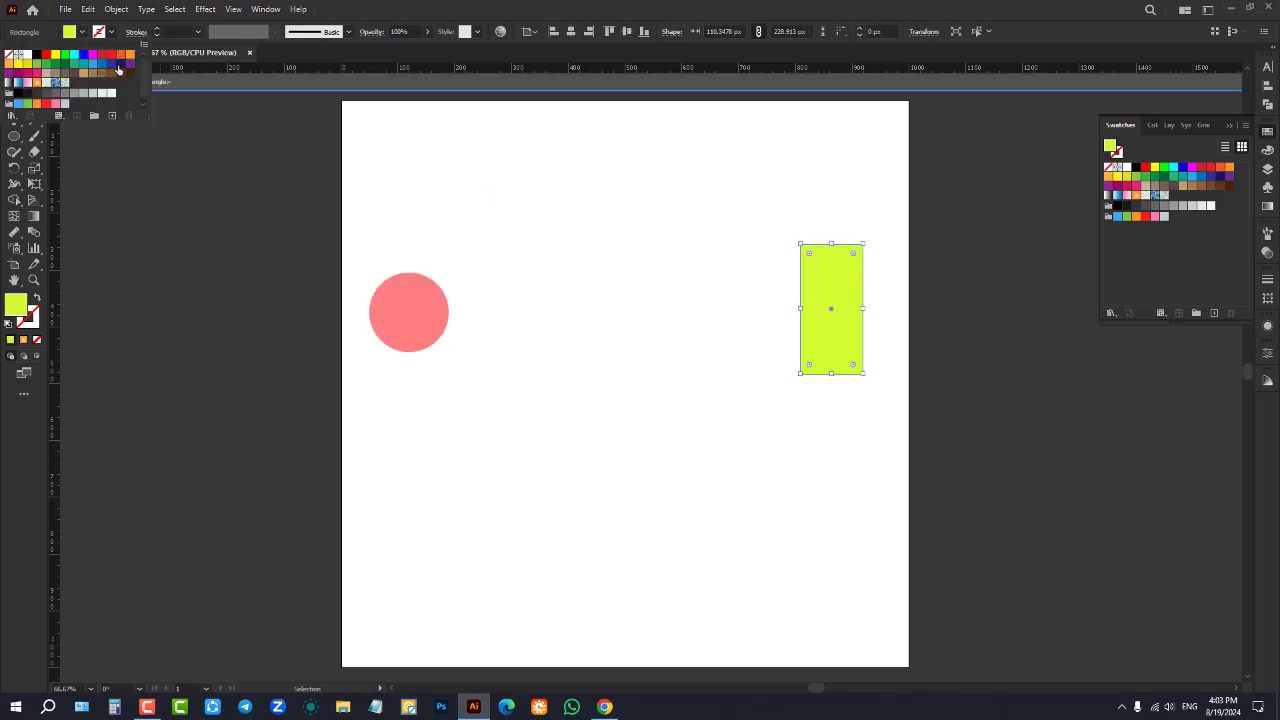
click(120, 66)
click(248, 228)
double_click(248, 228)
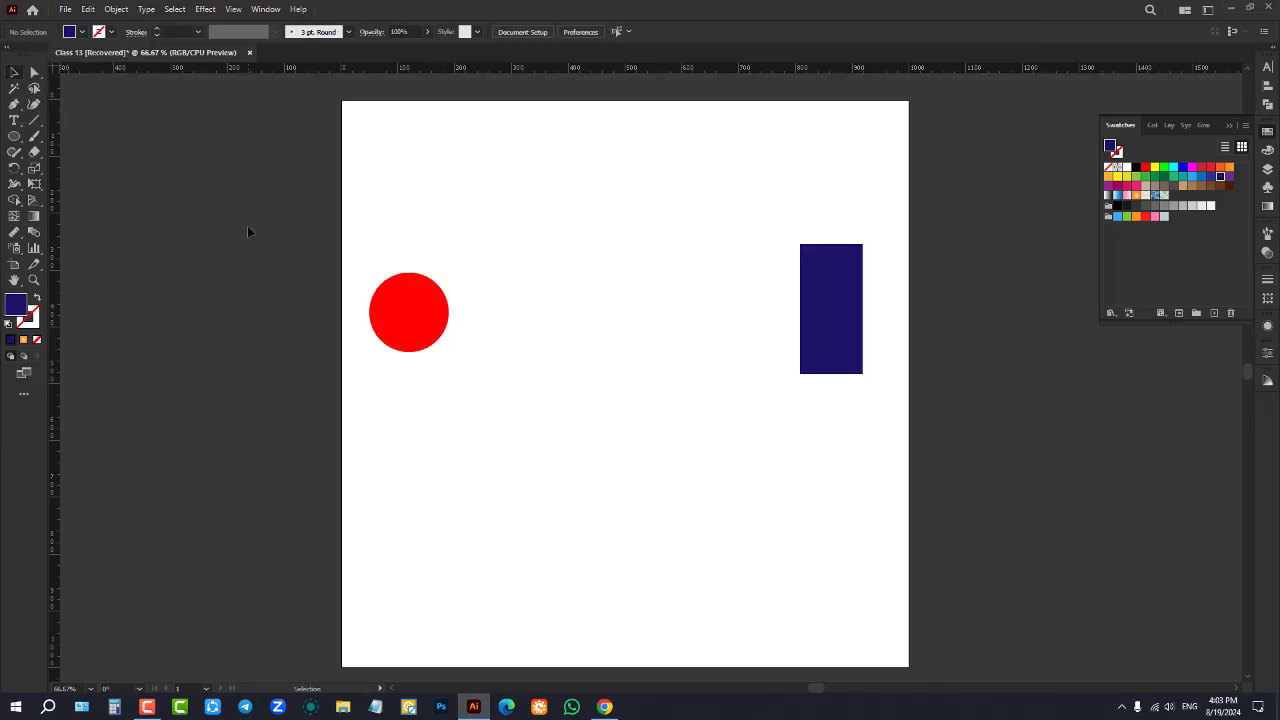
Blend the red circle into the dark blue rectangle with the Blend tool
drag(303, 190, 958, 436)
scroll(624, 231, up, 1)
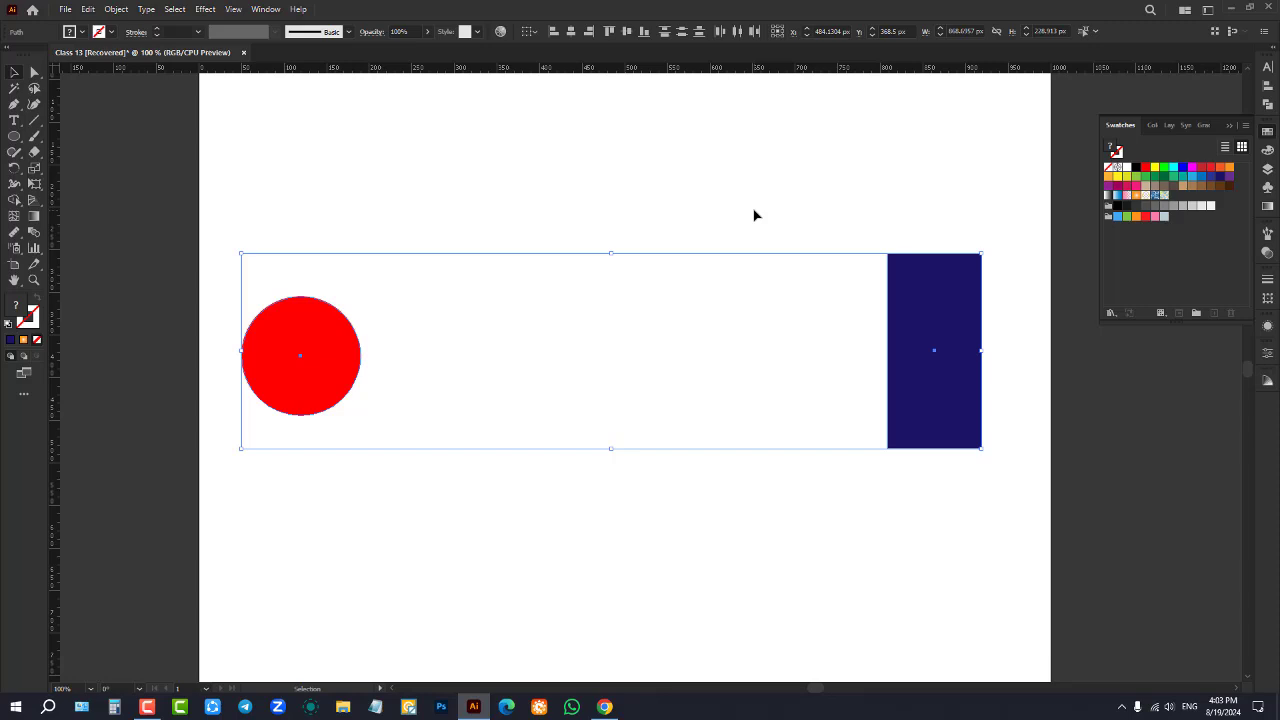
click(41, 235)
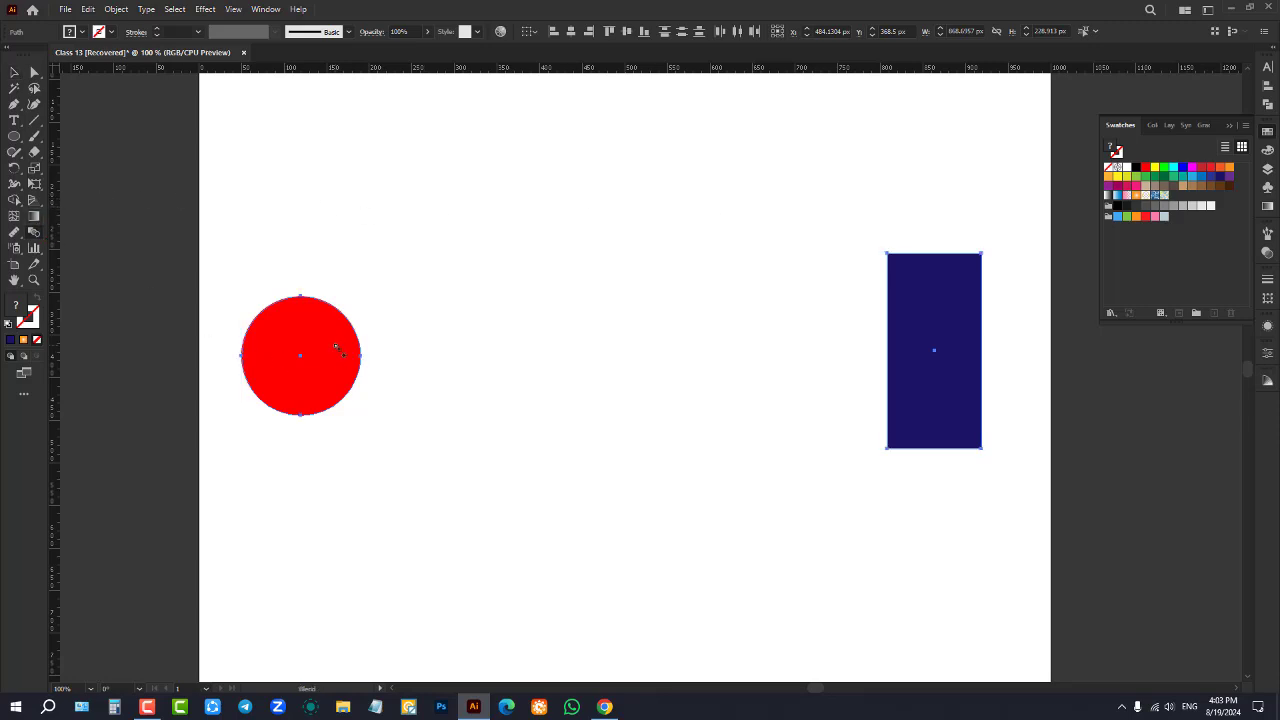
click(931, 306)
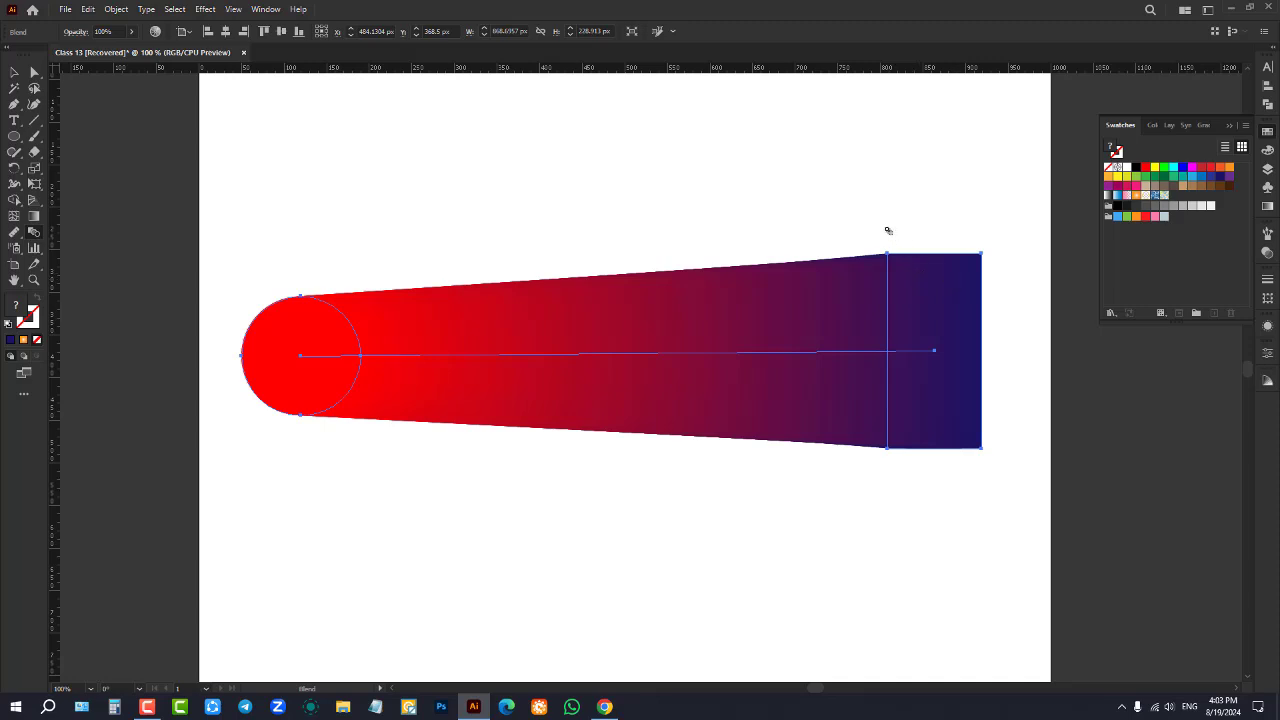
Expand the red-to-blue blend into editable shapes
click(14, 72)
click(457, 202)
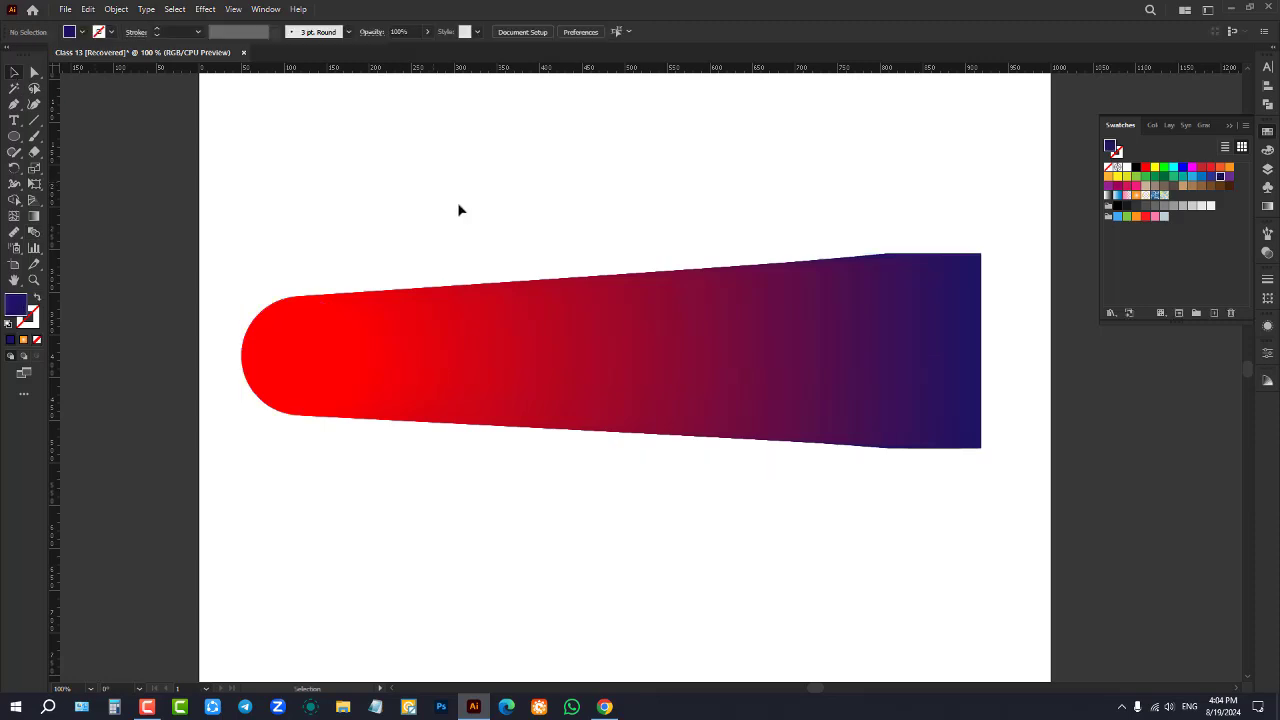
click(574, 346)
click(116, 9)
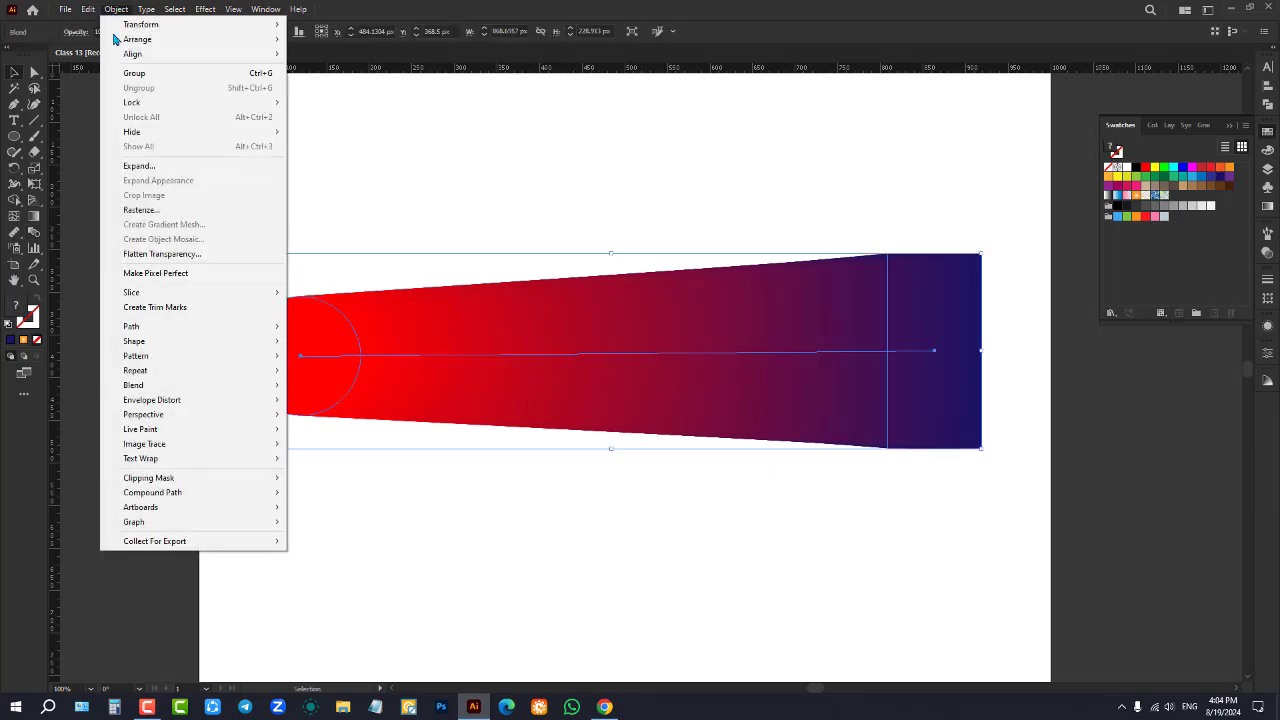
click(174, 164)
click(646, 354)
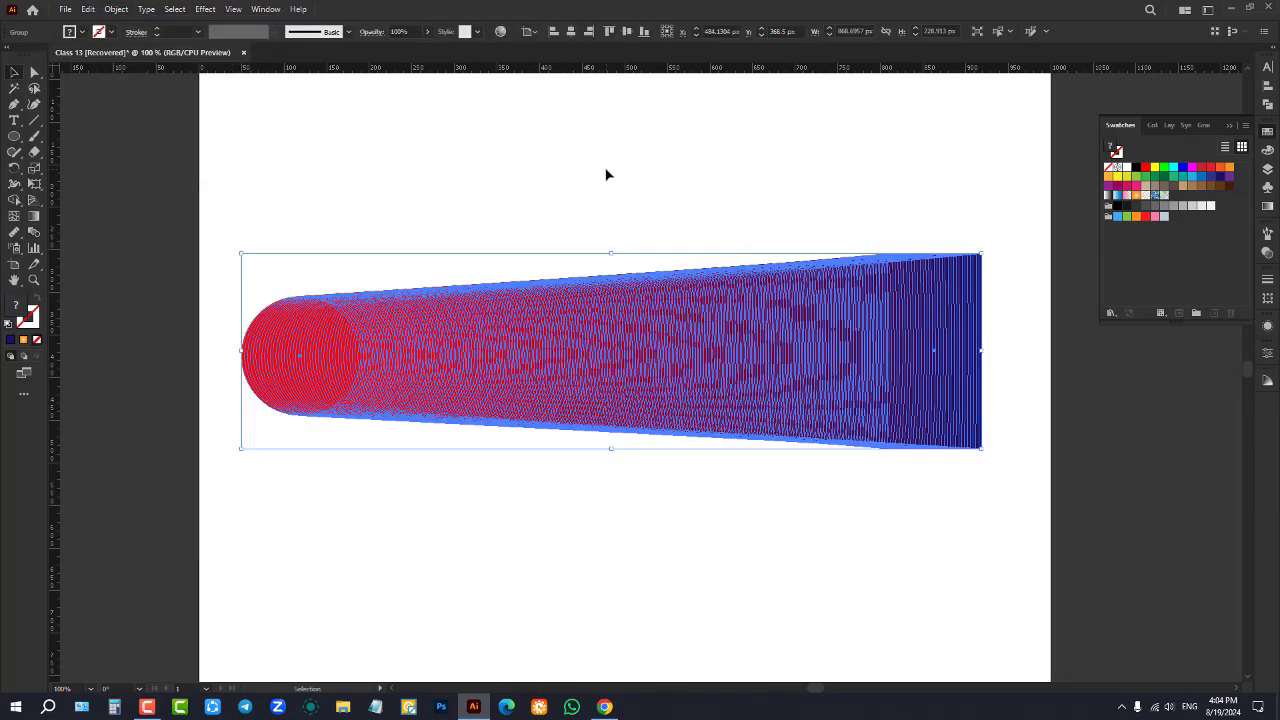
Shift the expanded red-to-blue group slightly to the right and ungroup it into separate shapes
click(681, 197)
drag(741, 368, 752, 328)
right_click(701, 319)
click(762, 430)
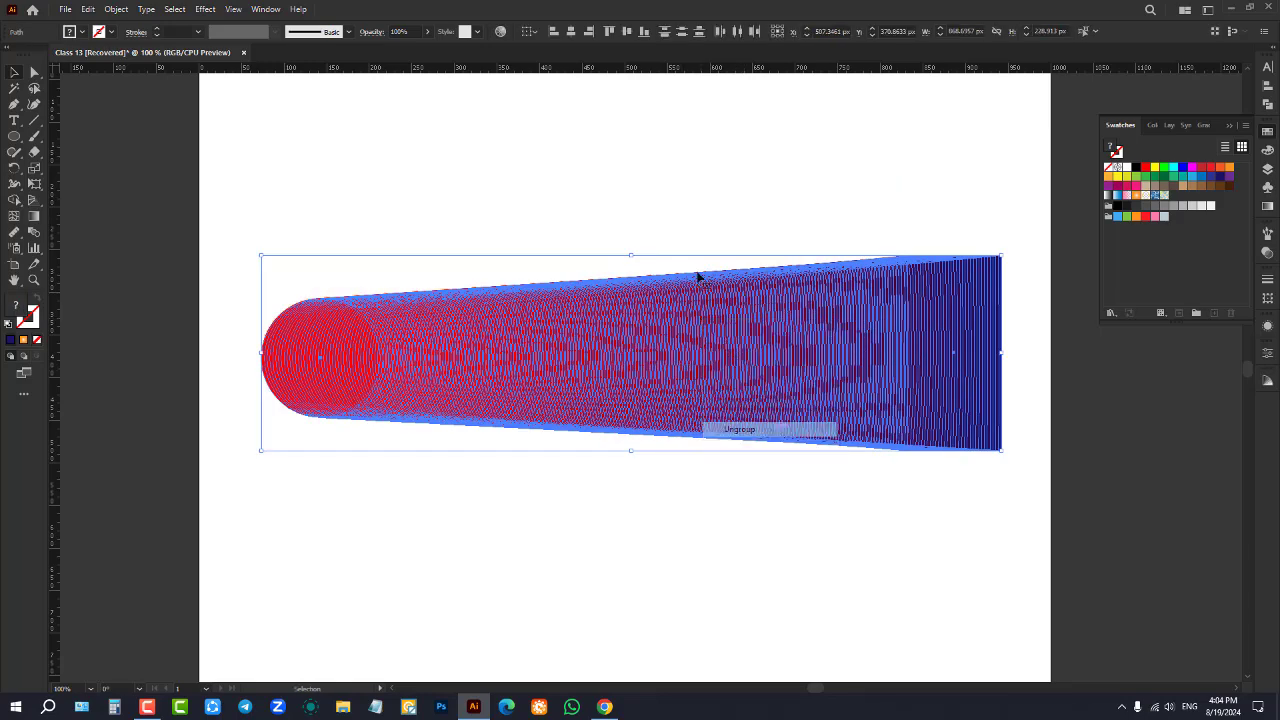
click(692, 238)
Pull a red circle, a red, a crimson, two purple and a dark blue shape upward out of the ungrouped blend
drag(663, 326, 664, 254)
drag(494, 333, 485, 252)
drag(344, 307, 332, 269)
drag(325, 313, 306, 242)
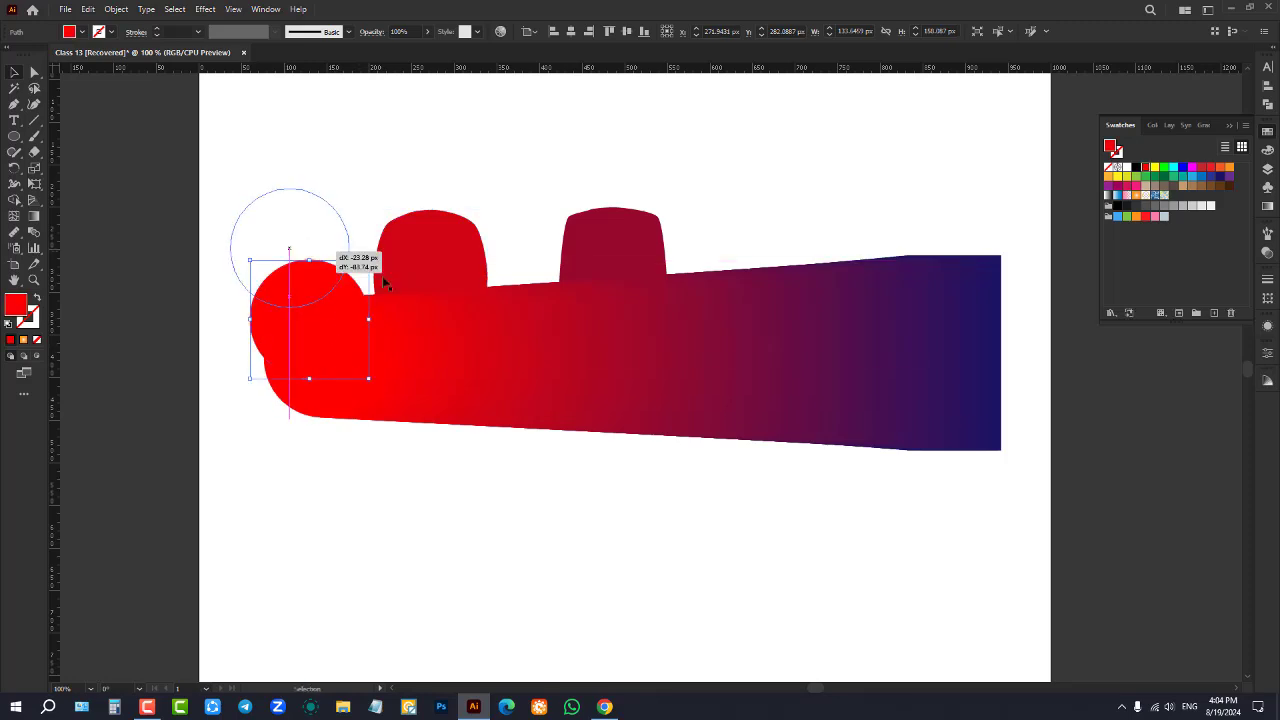
drag(858, 286, 860, 273)
drag(970, 290, 1012, 218)
drag(889, 267, 889, 223)
drag(608, 264, 596, 211)
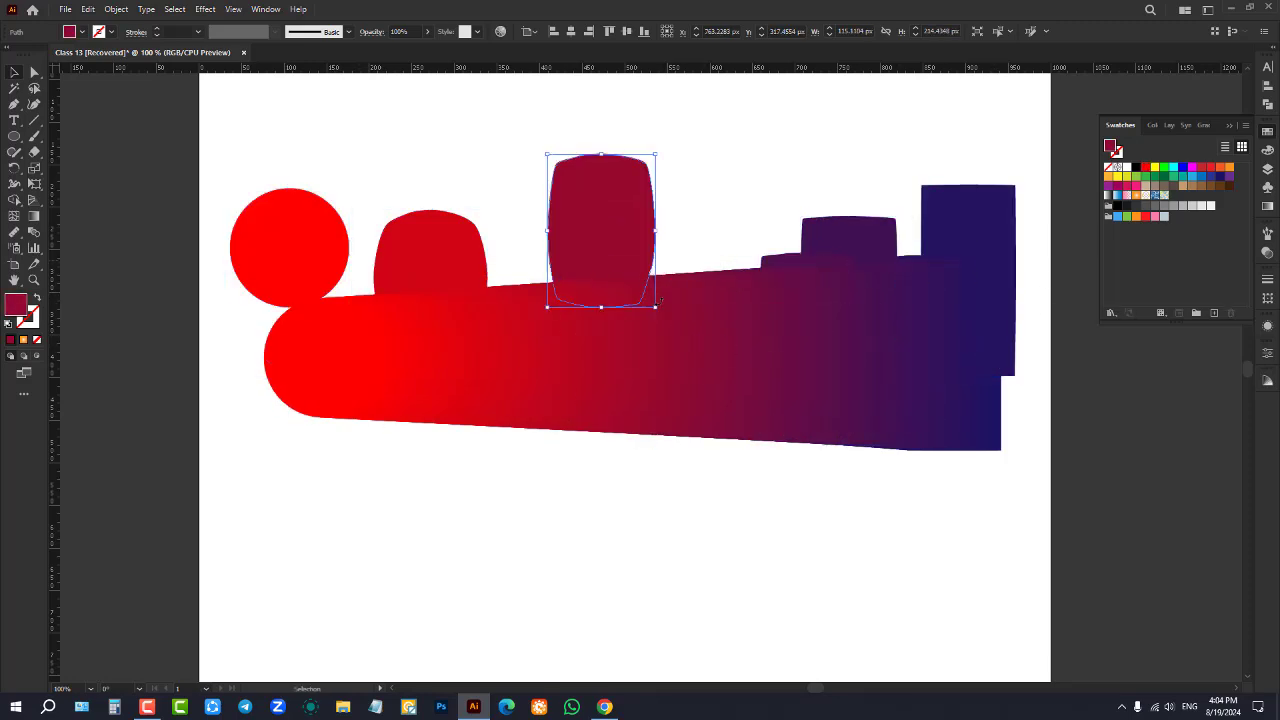
Delete all the separated red-to-blue shapes from the artboard
drag(313, 109, 1010, 494)
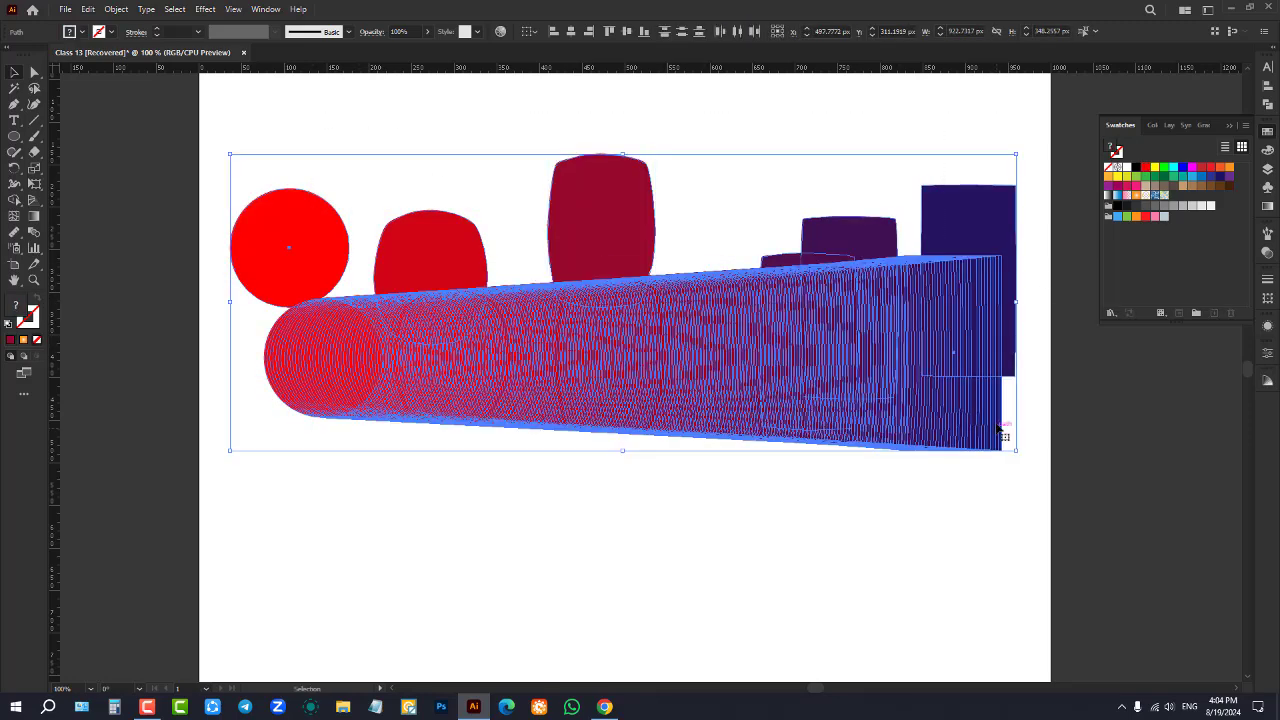
key(Delete)
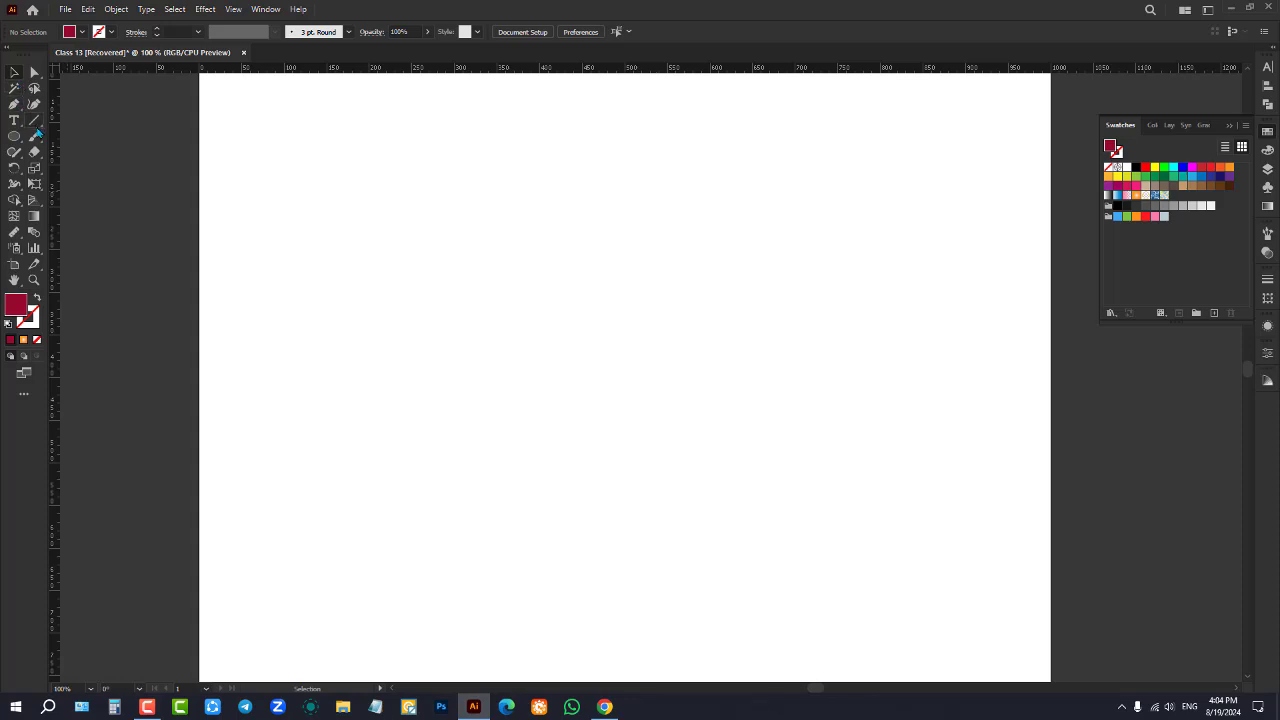
Draw a vertical line about 383 px long near the artboard's left edge and give it a black stroke
click(34, 120)
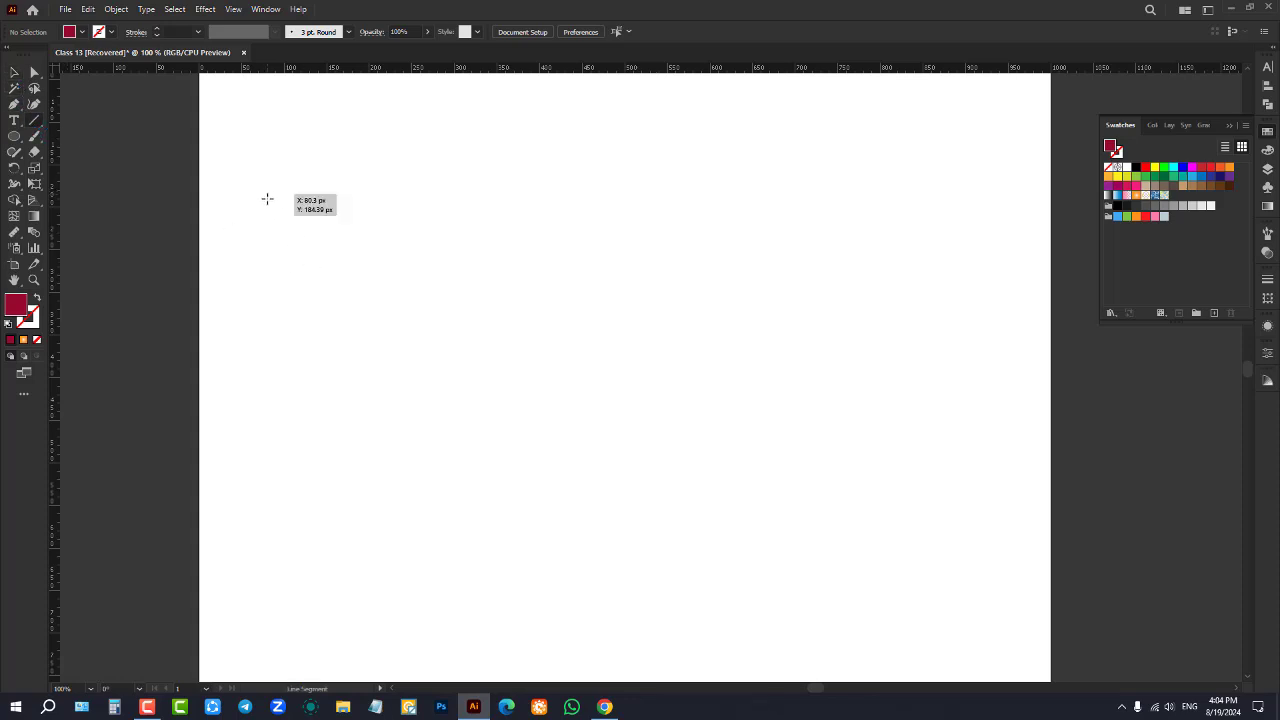
drag(267, 195, 284, 520)
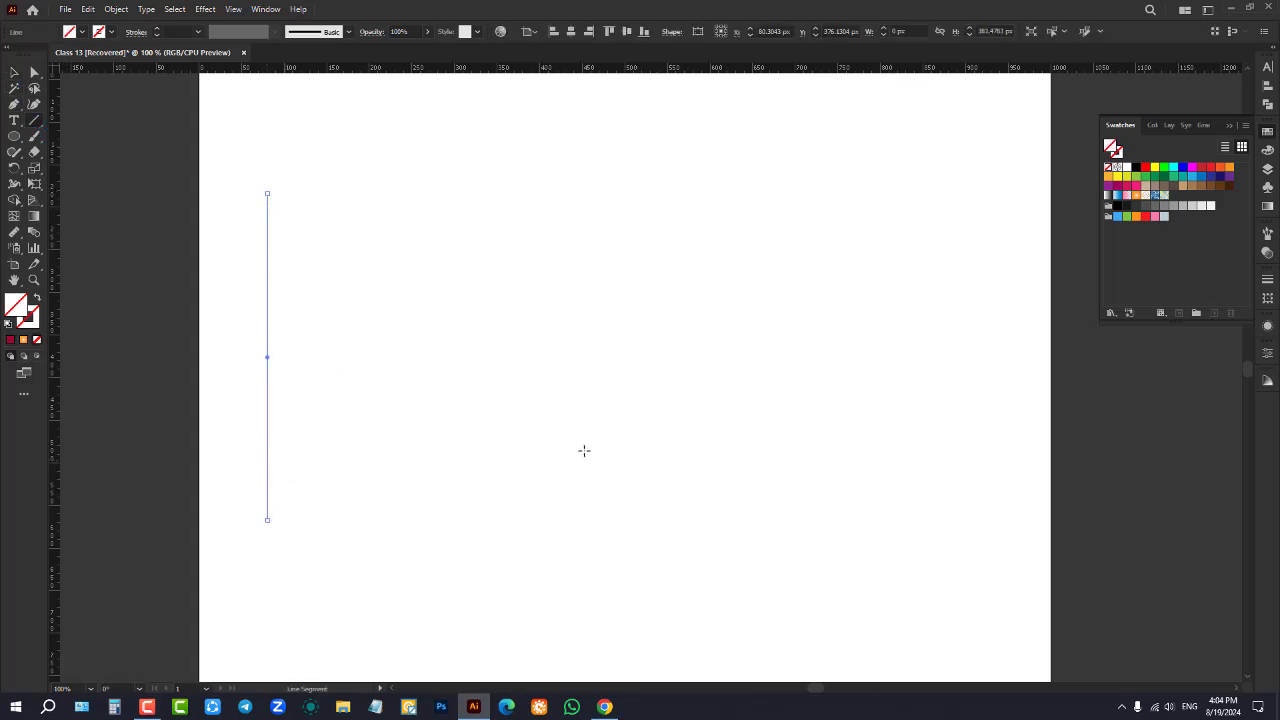
click(83, 34)
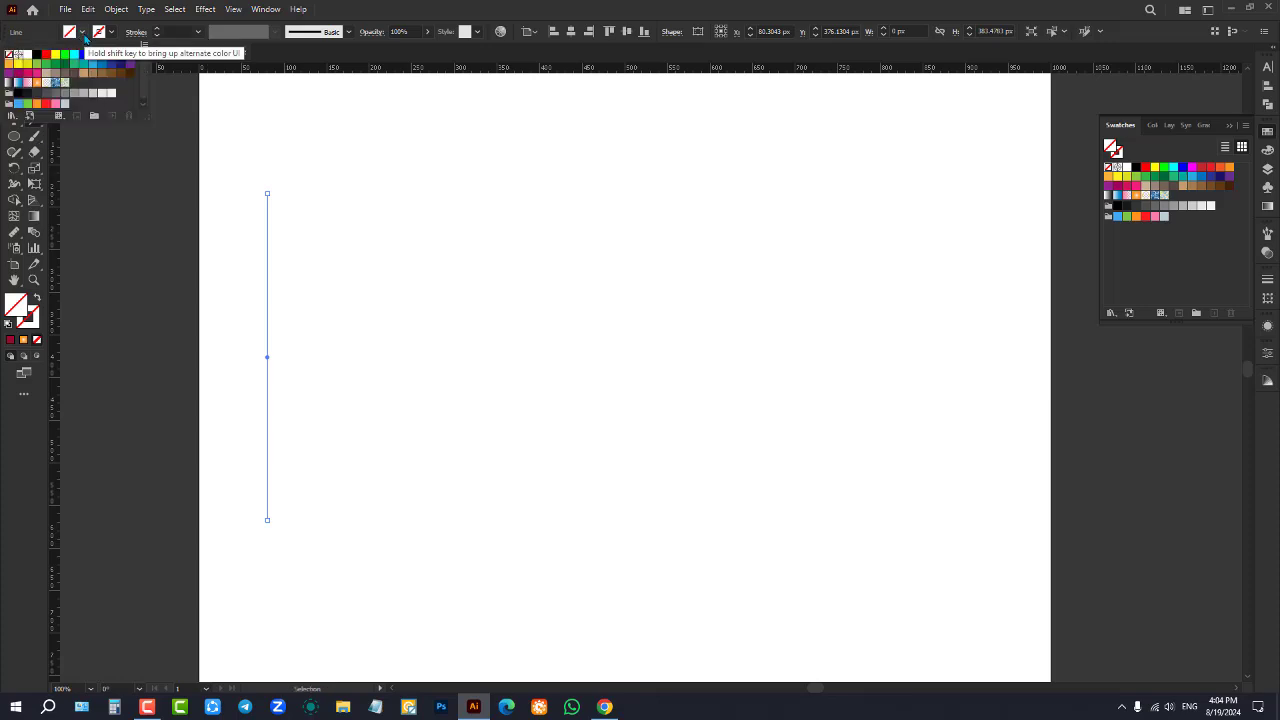
click(111, 33)
click(111, 33)
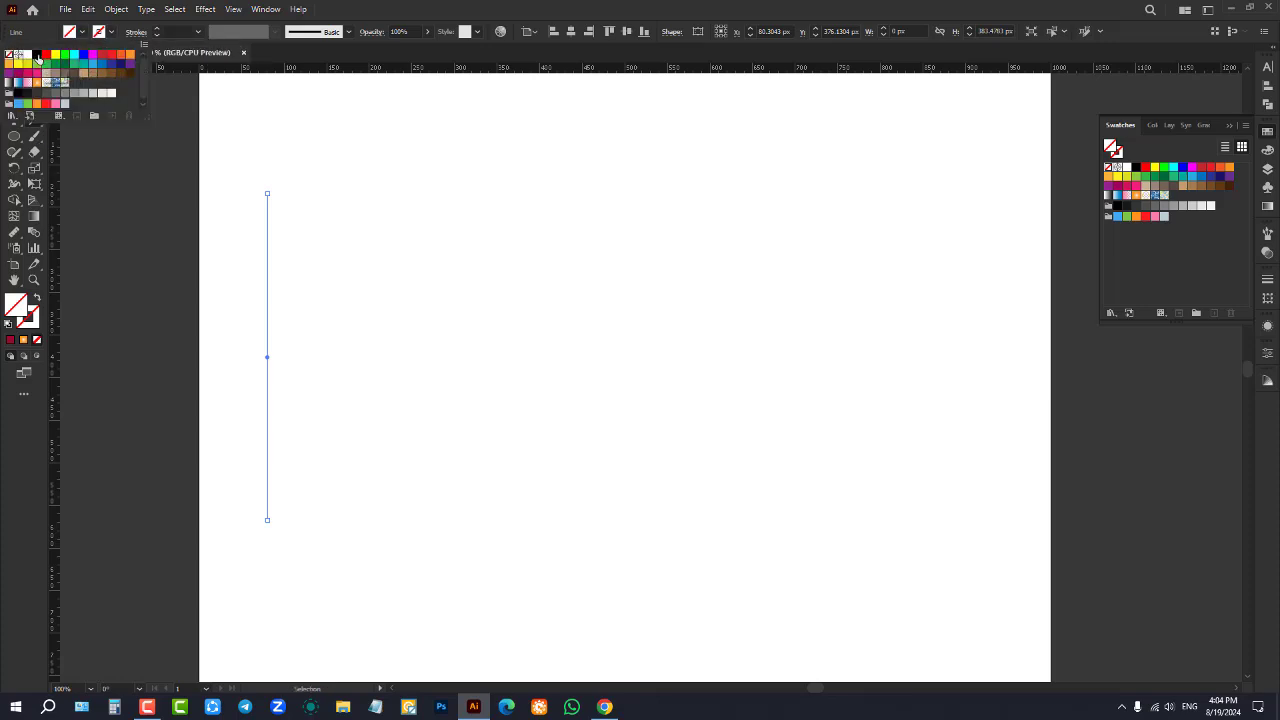
click(38, 55)
click(196, 247)
click(243, 265)
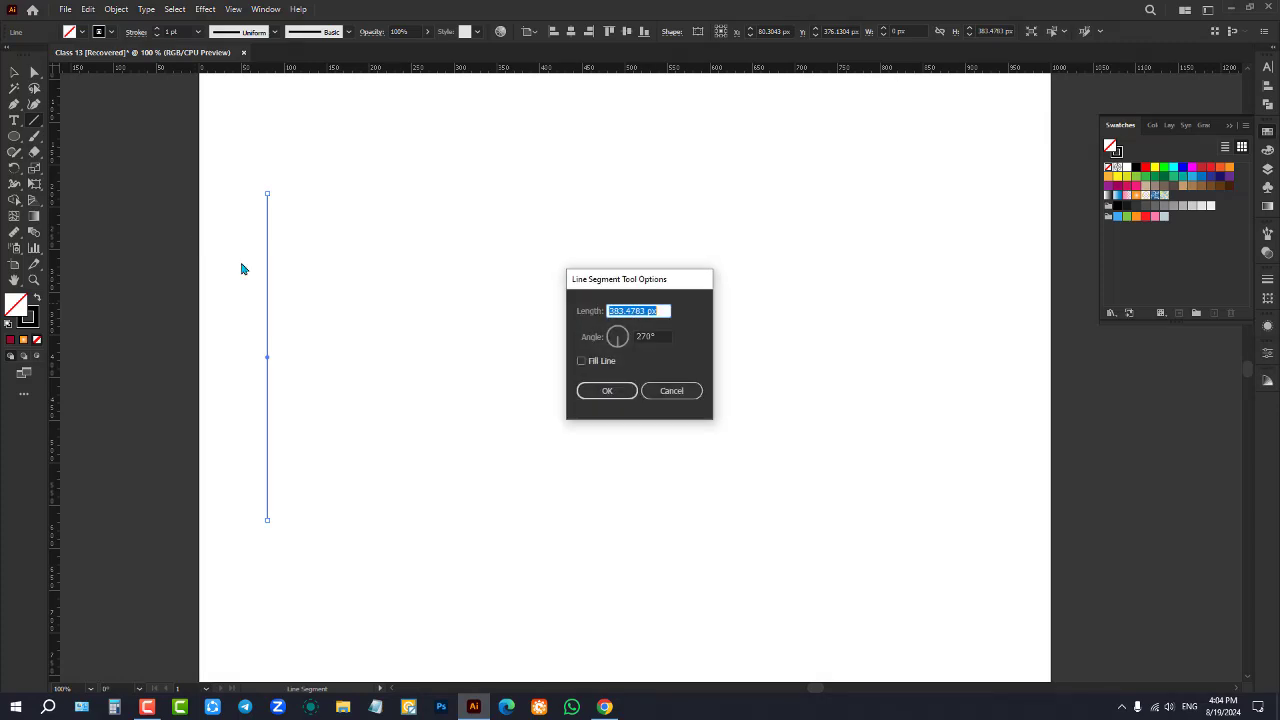
click(669, 391)
click(11, 71)
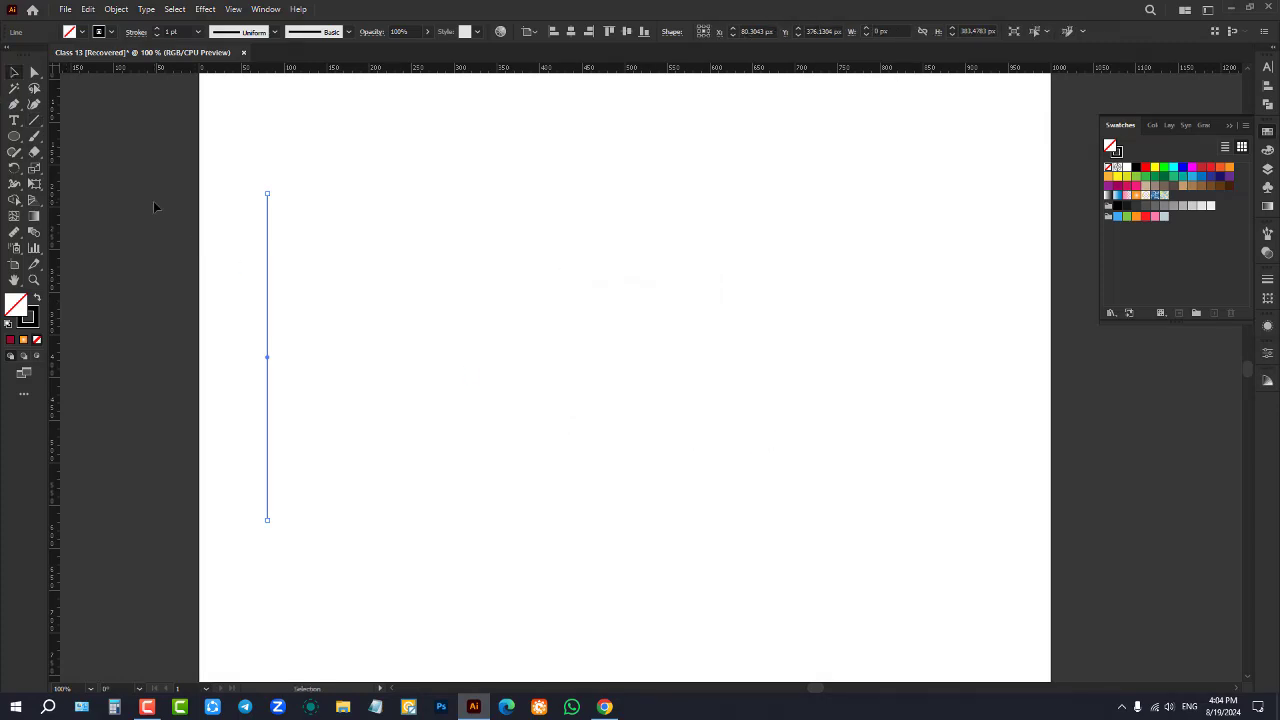
click(156, 203)
Duplicate the vertical line horizontally to the right side of the artboard
drag(251, 239, 454, 298)
click(333, 321)
drag(210, 234, 336, 314)
drag(270, 266, 845, 267)
click(634, 211)
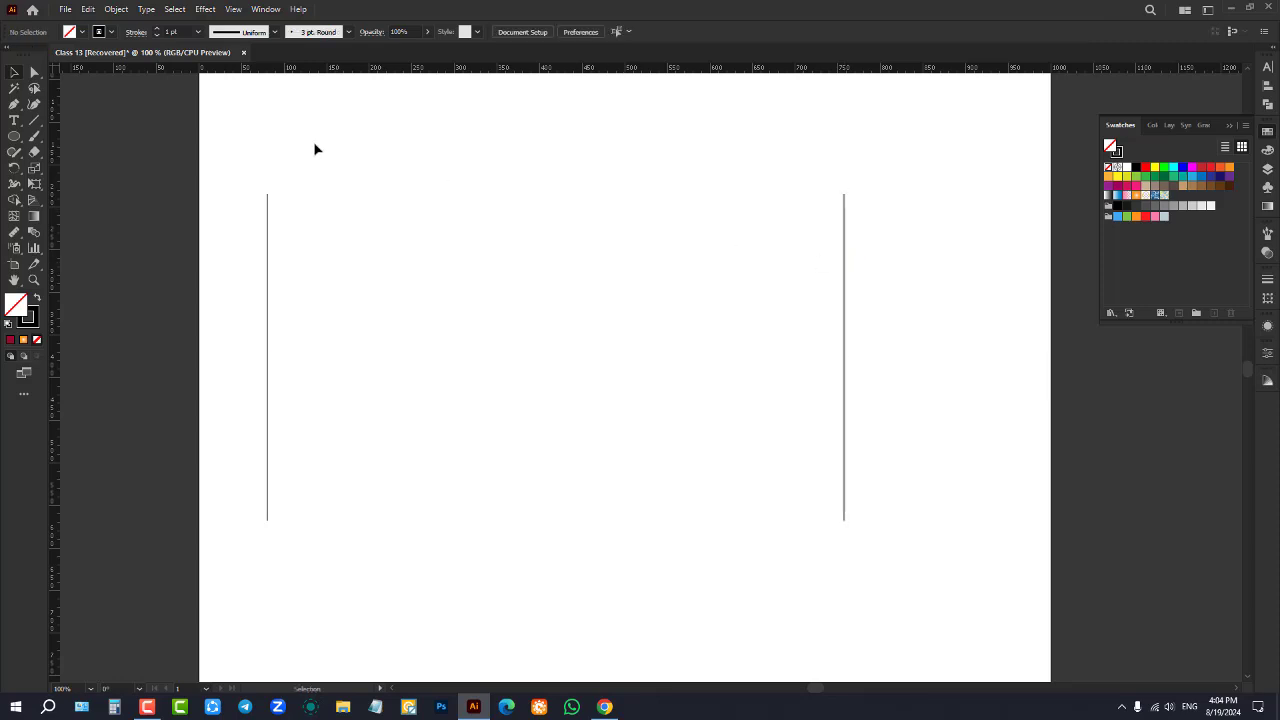
Move the copied line closer to the artboard's right edge and align both lines on their vertical centres
drag(243, 133, 920, 292)
click(838, 268)
drag(848, 270, 960, 270)
drag(218, 128, 1020, 331)
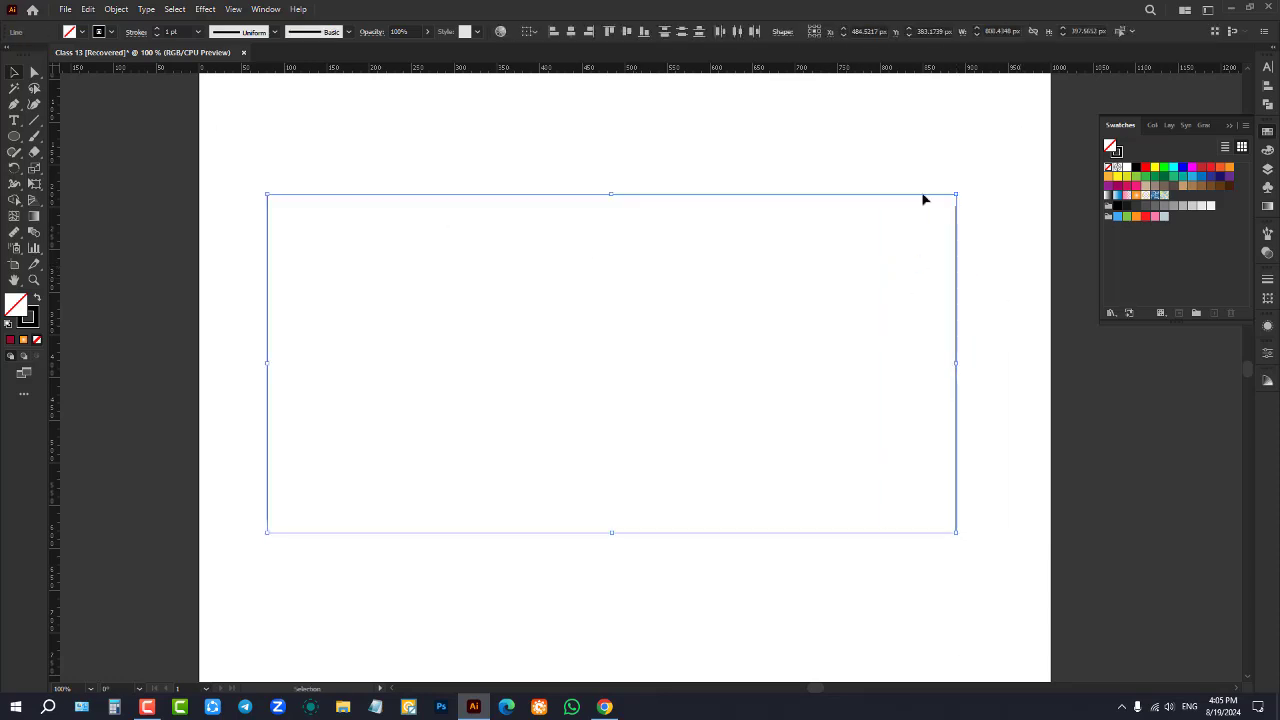
click(628, 35)
click(628, 140)
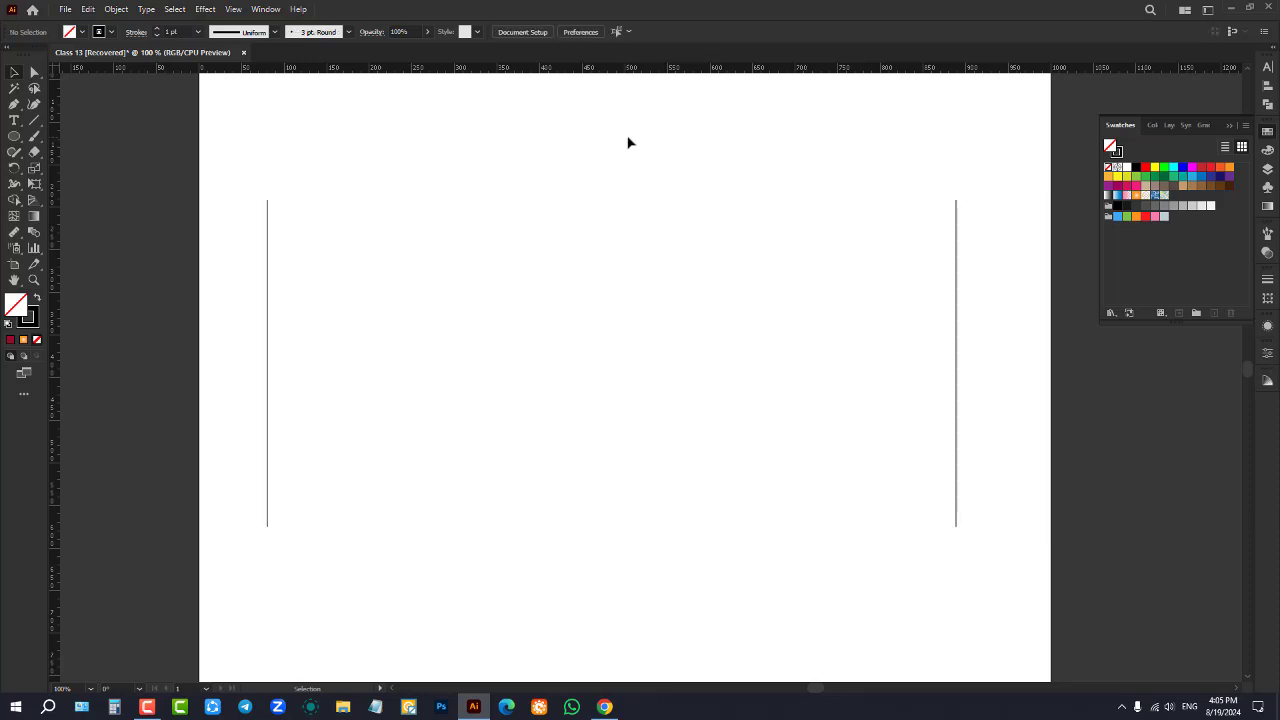
Set the right line's stroke weight to 28 pt and its stroke colour to orange
drag(247, 173, 1023, 326)
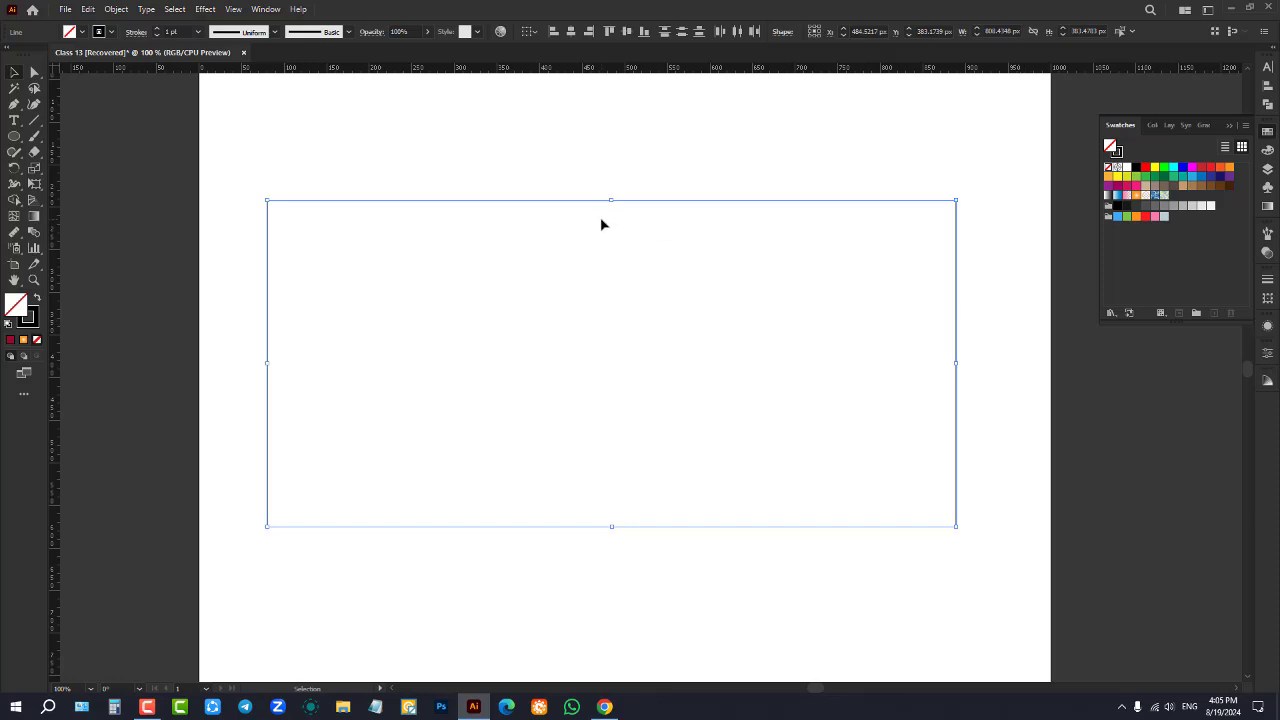
click(839, 282)
drag(902, 264, 1040, 310)
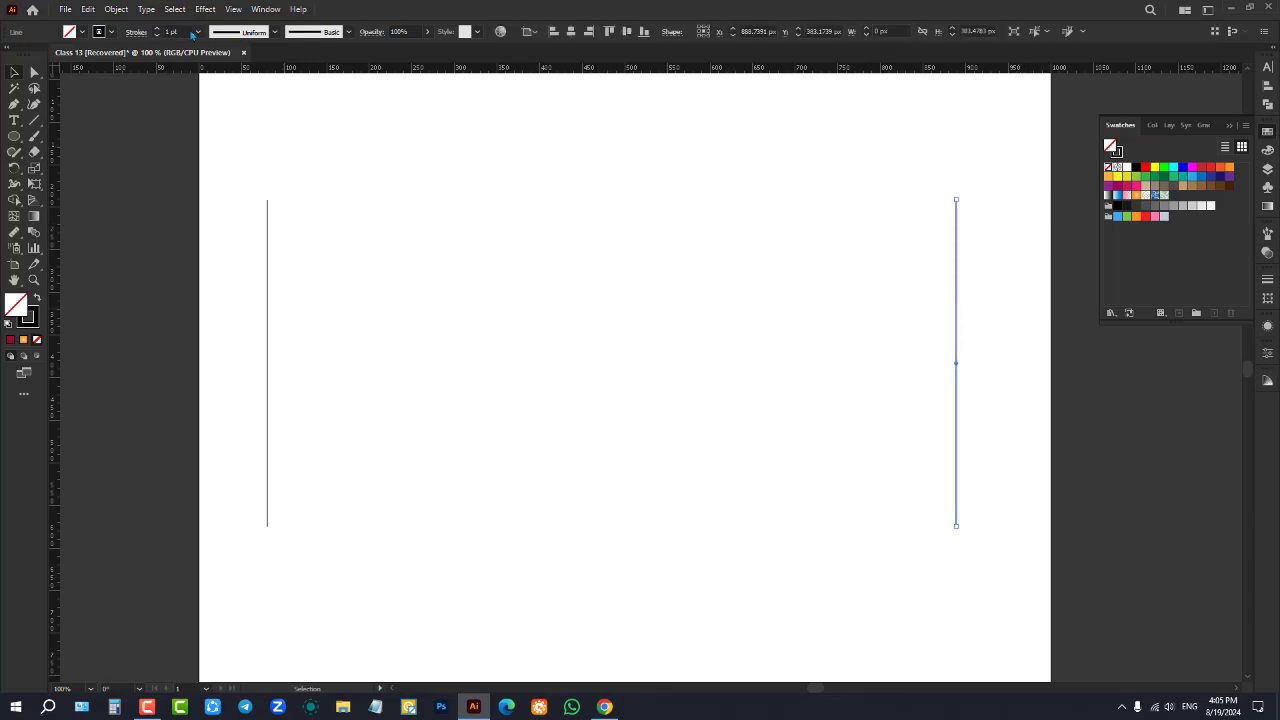
scroll(185, 29, up, 20)
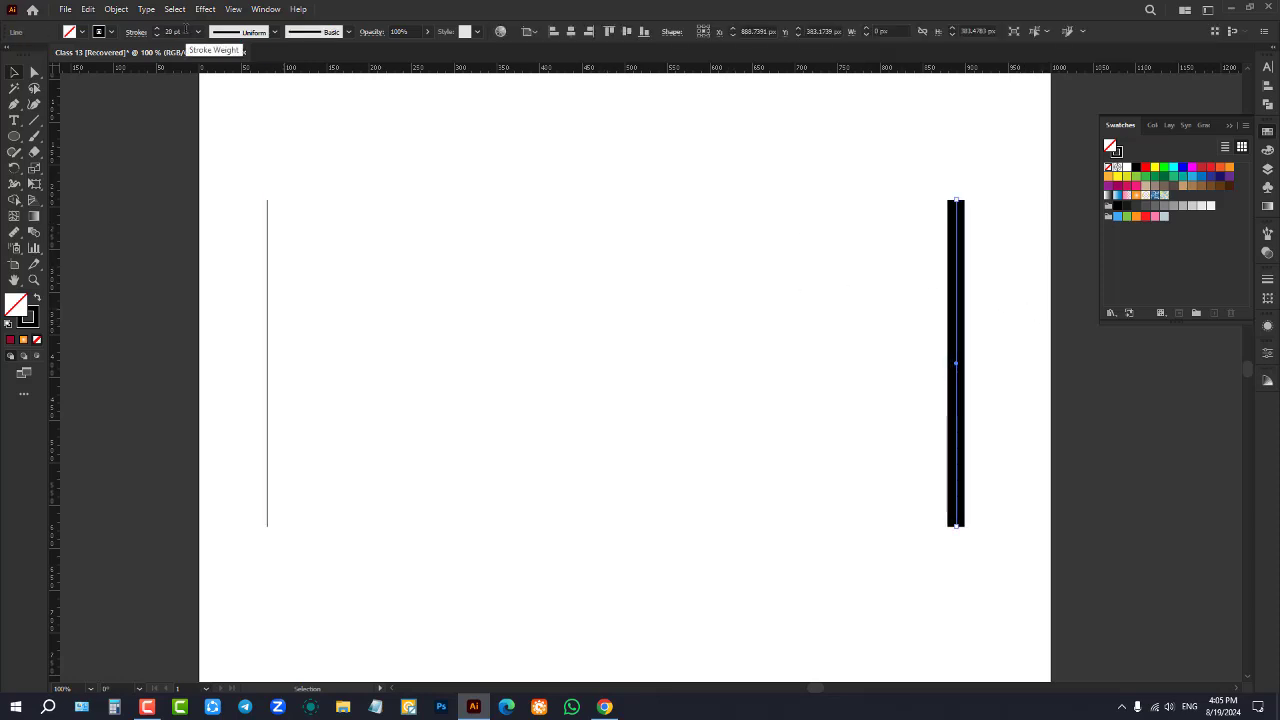
scroll(185, 29, up, 3)
click(110, 31)
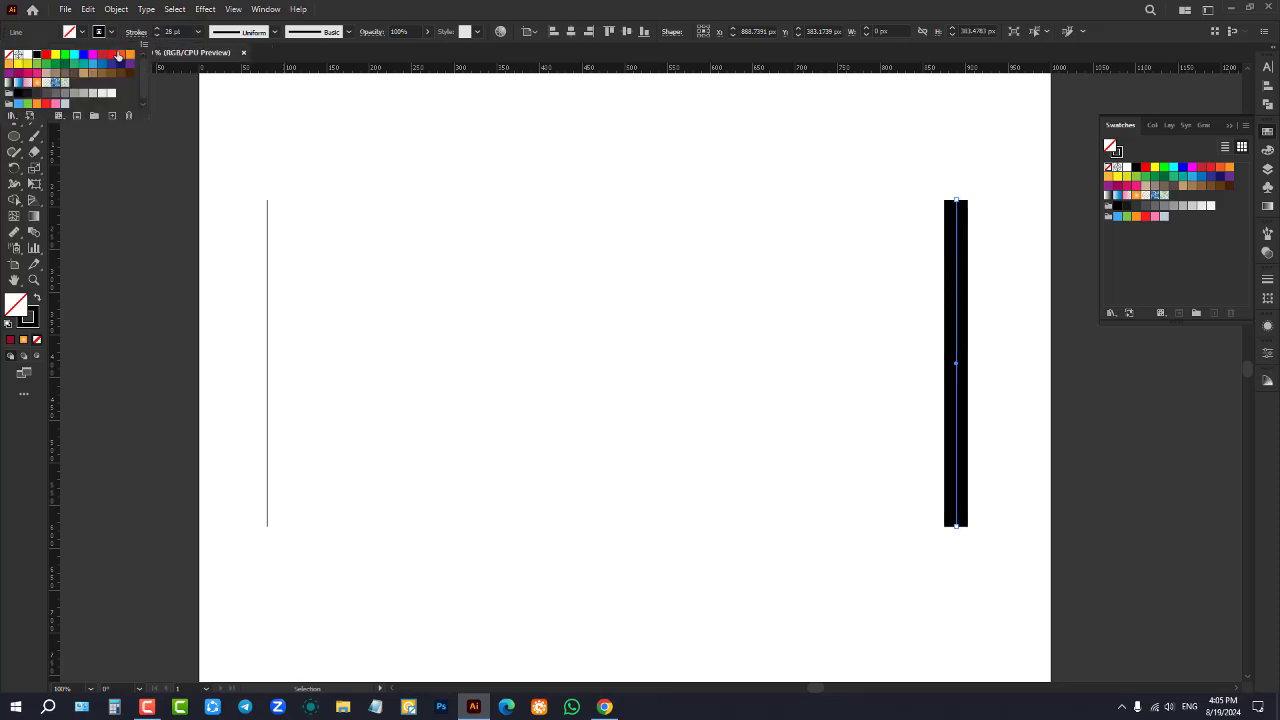
click(120, 55)
click(251, 134)
click(250, 133)
Change the left line's stroke colour to bright green
drag(222, 157, 400, 280)
click(110, 31)
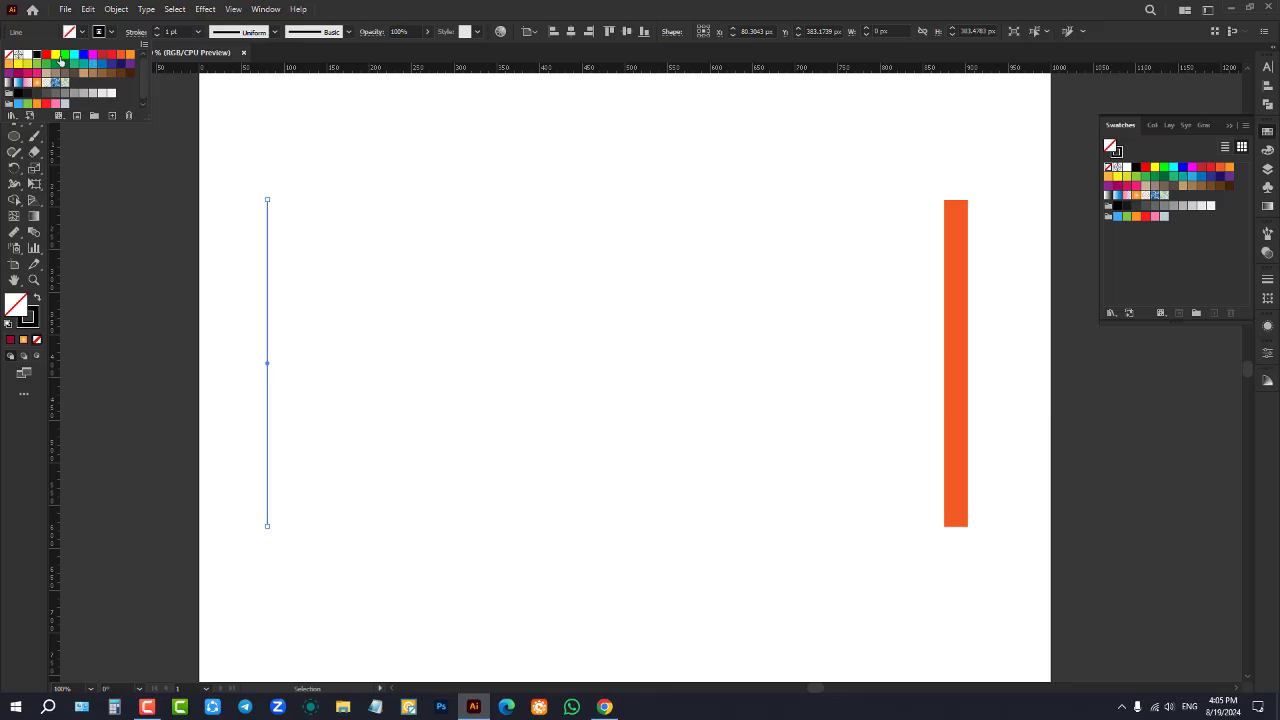
click(65, 57)
click(257, 143)
Recolour the thick right line's stroke red and leave its fill empty
mouse_move(229, 173)
mouse_down()
mouse_move(294, 214)
mouse_move(930, 373)
mouse_move(1020, 374)
mouse_up()
drag(871, 206, 1040, 346)
click(1145, 168)
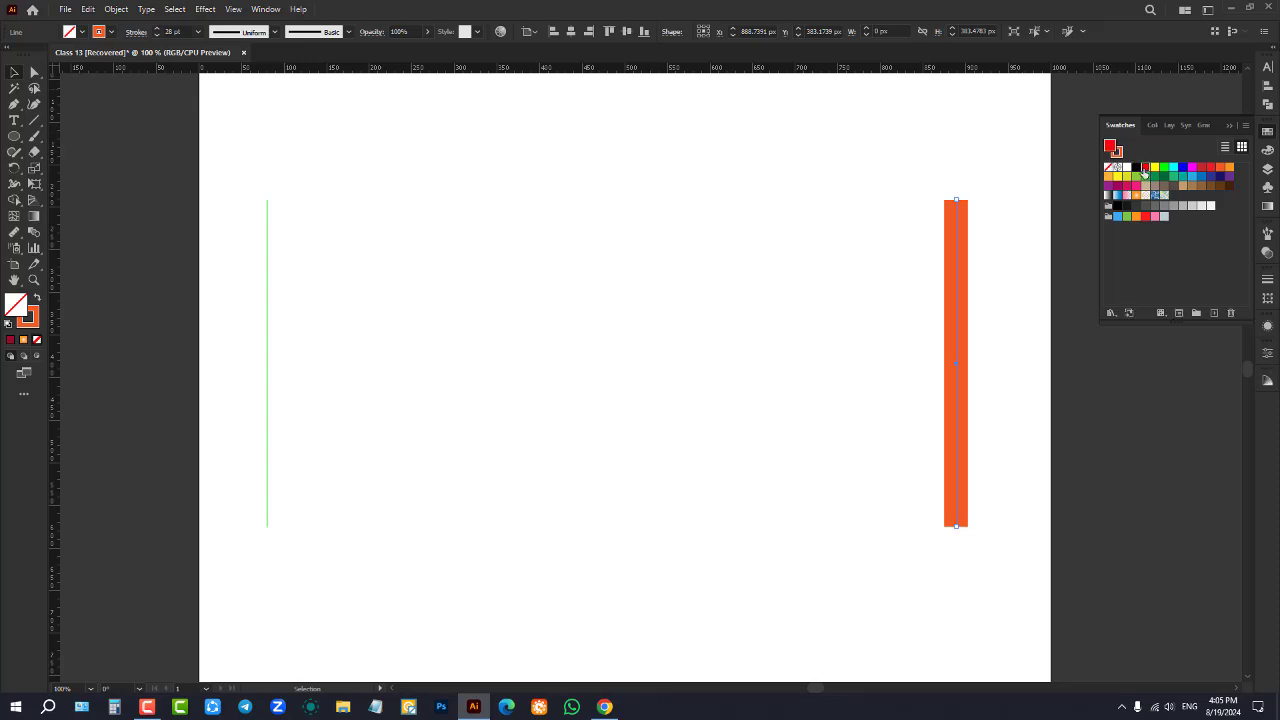
click(829, 191)
drag(898, 221, 1000, 300)
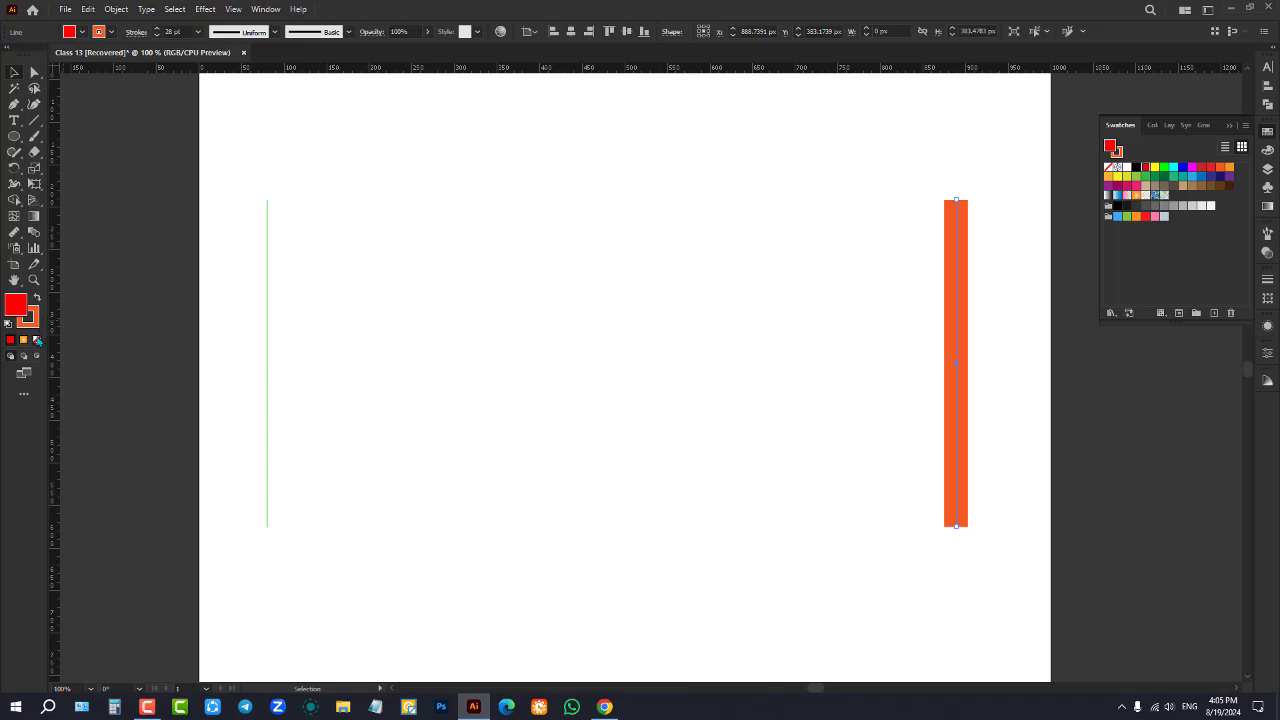
click(37, 298)
click(37, 340)
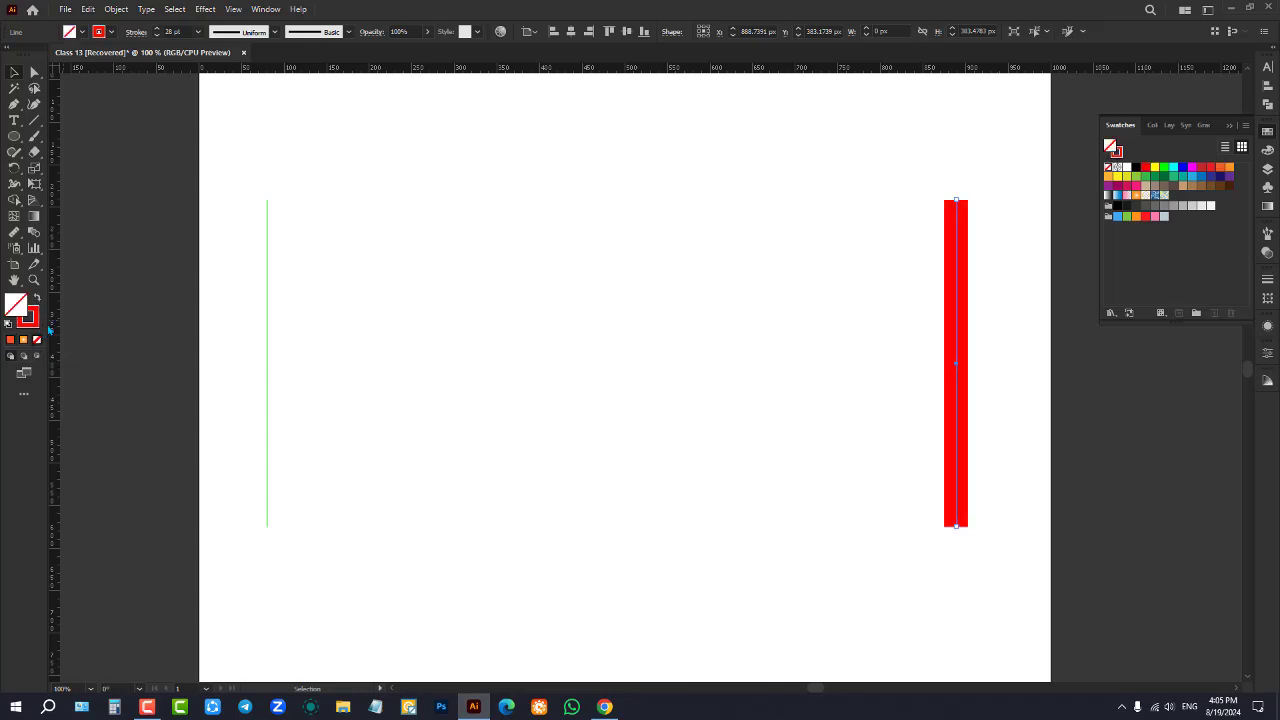
click(256, 137)
Blend the green line with the thick red line using Specified Steps spacing of 10
drag(225, 177, 1006, 378)
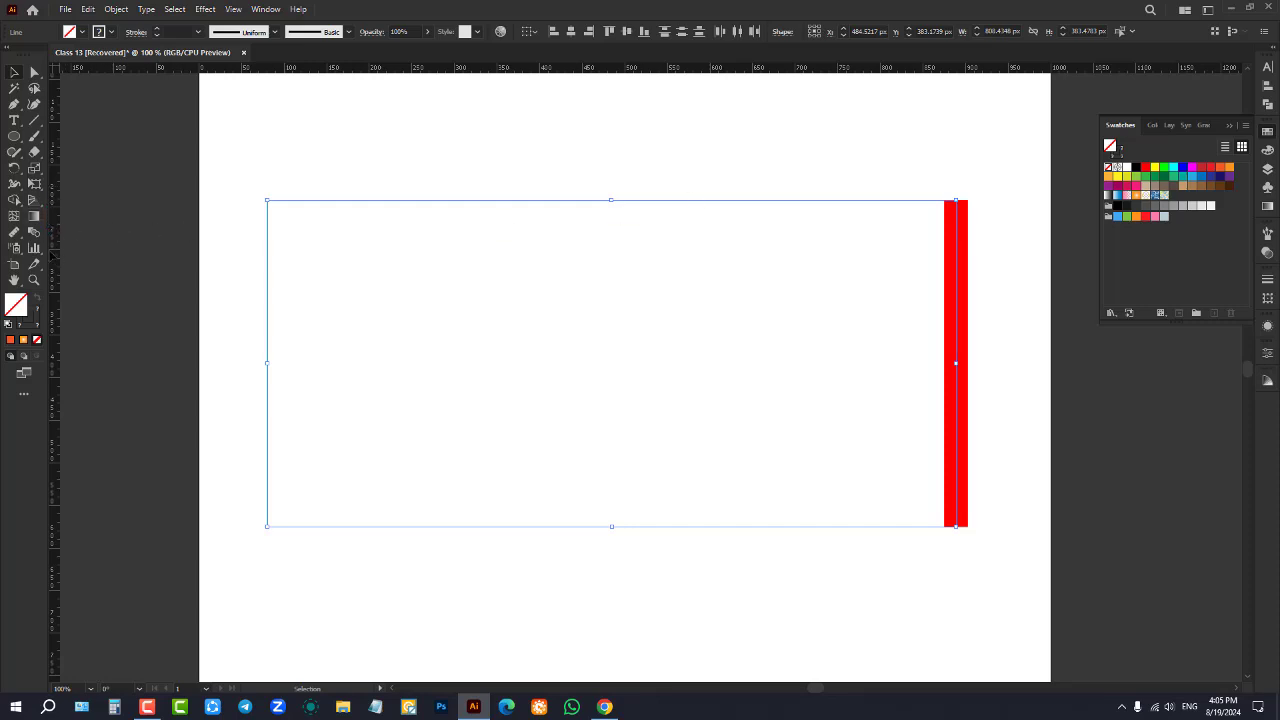
double_click(35, 235)
drag(880, 280, 621, 114)
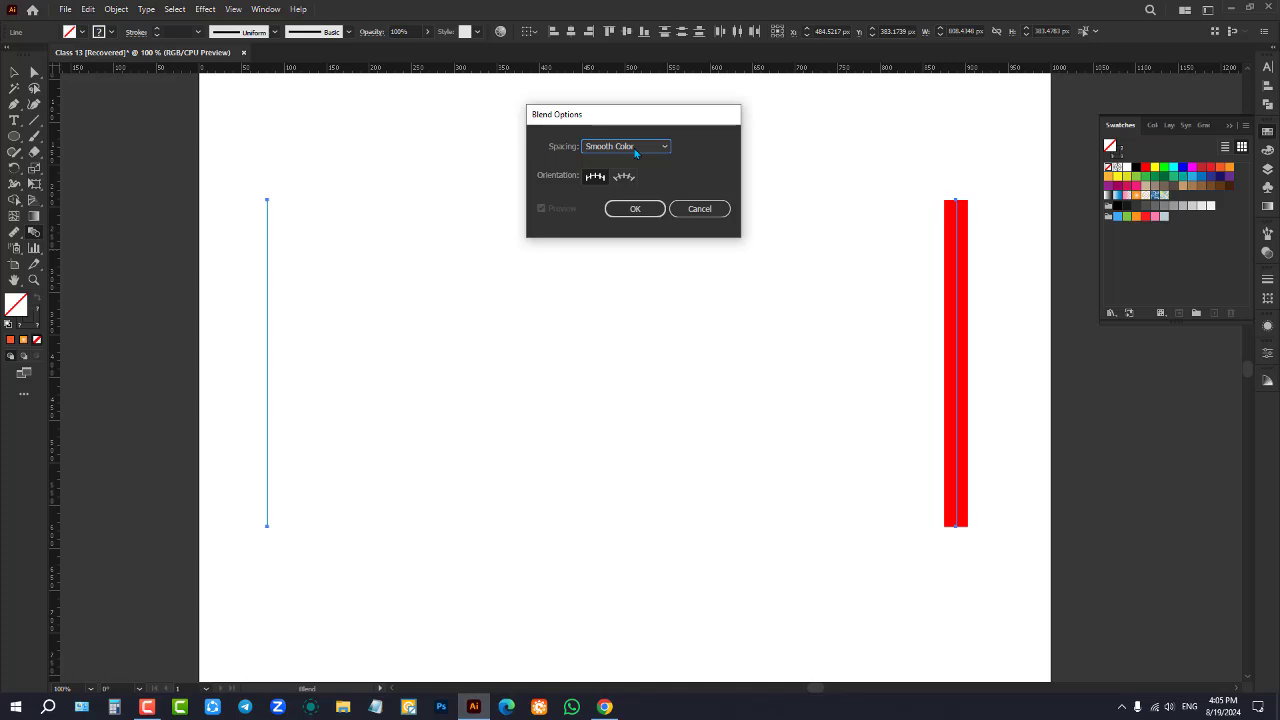
click(635, 150)
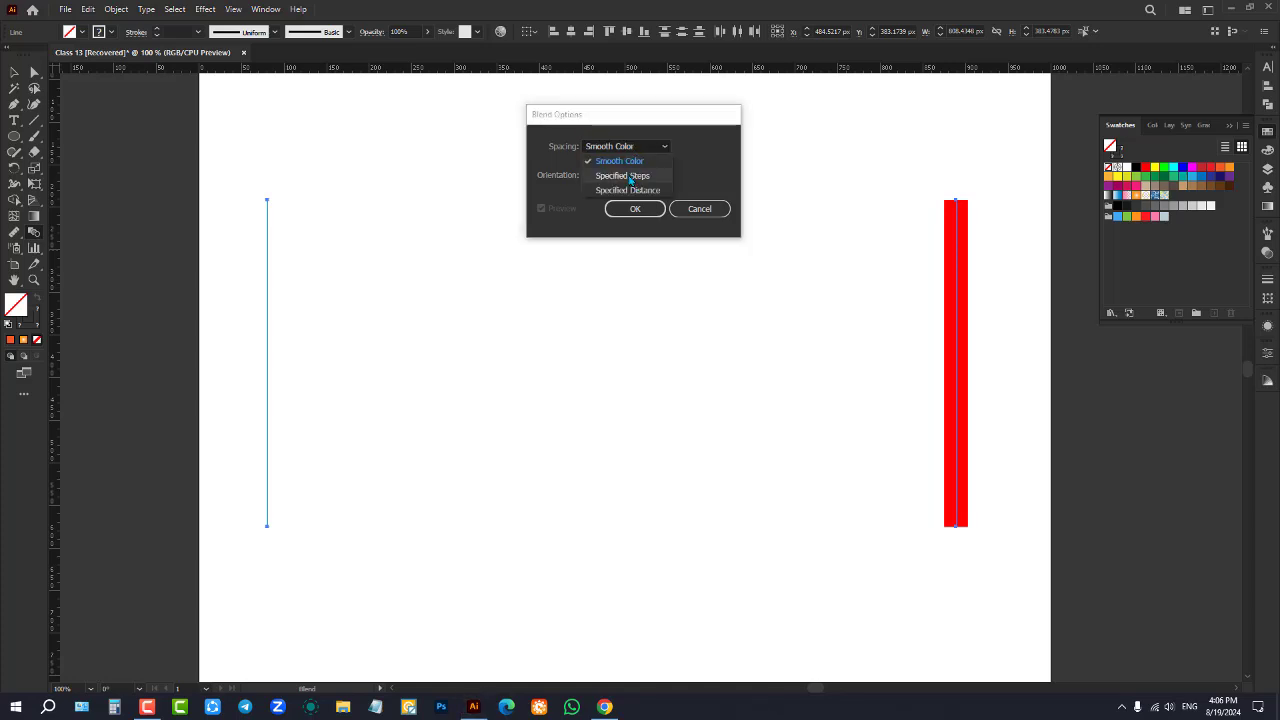
click(630, 177)
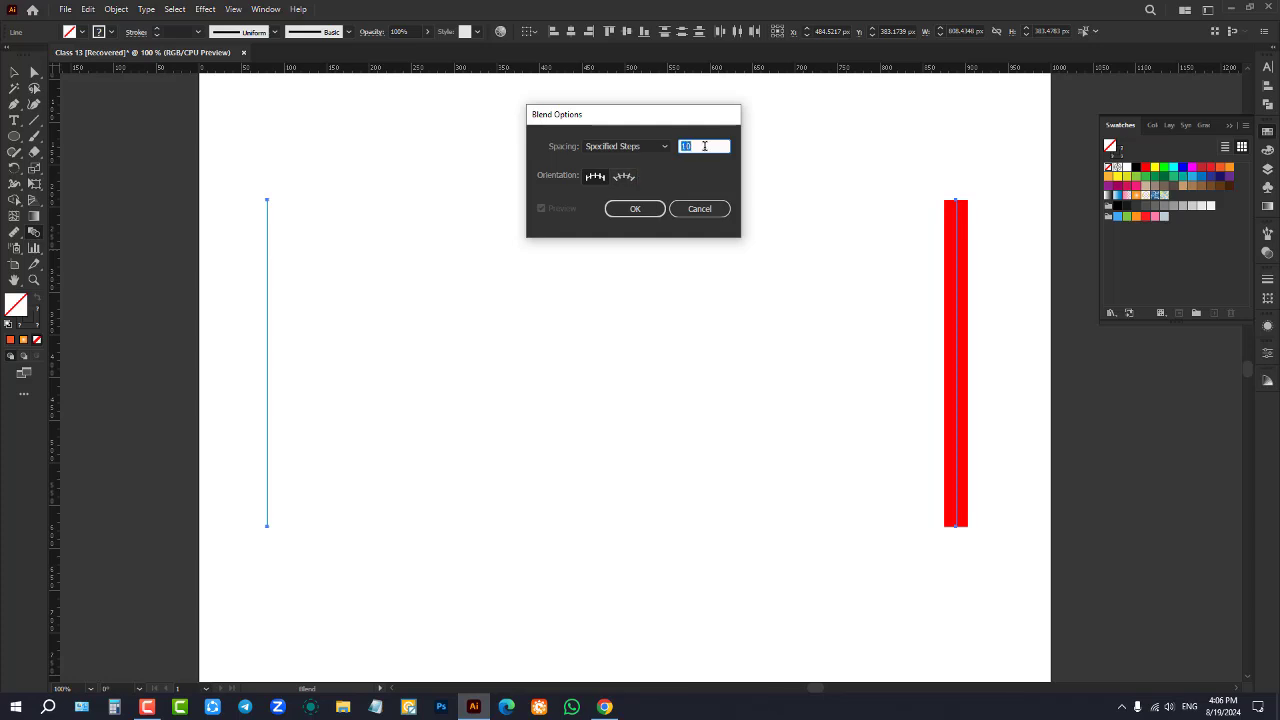
click(635, 209)
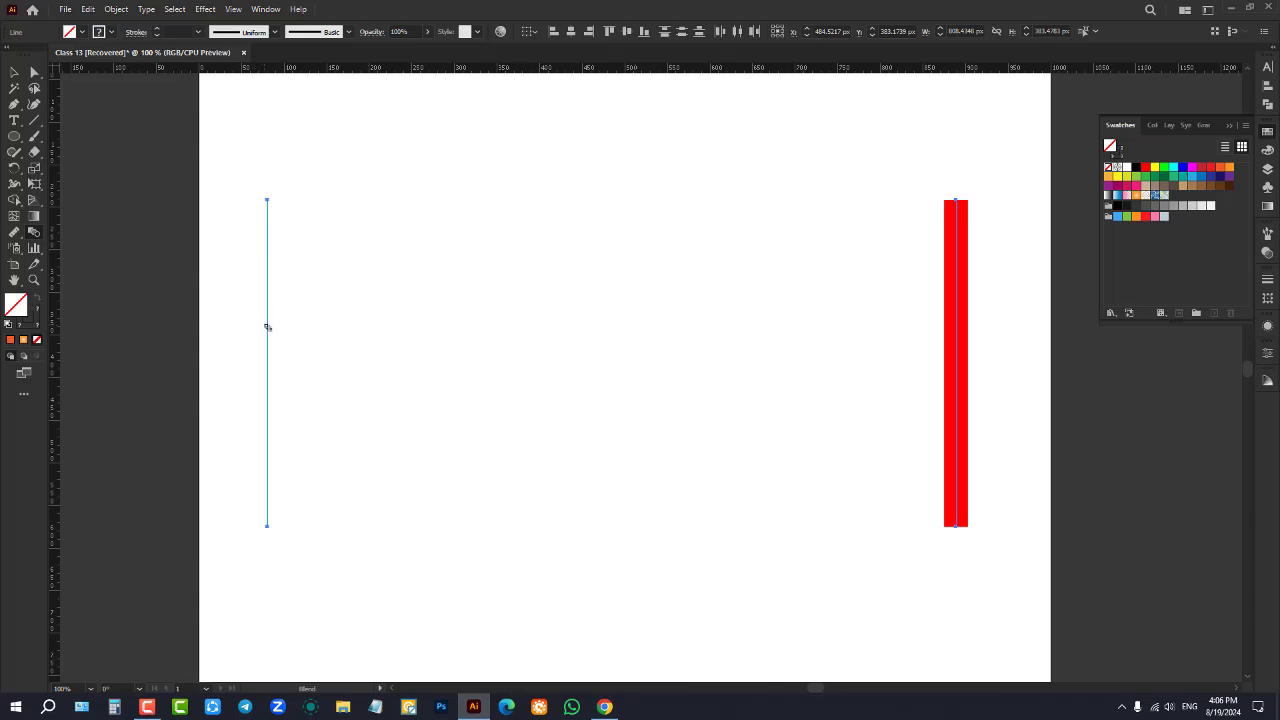
click(956, 291)
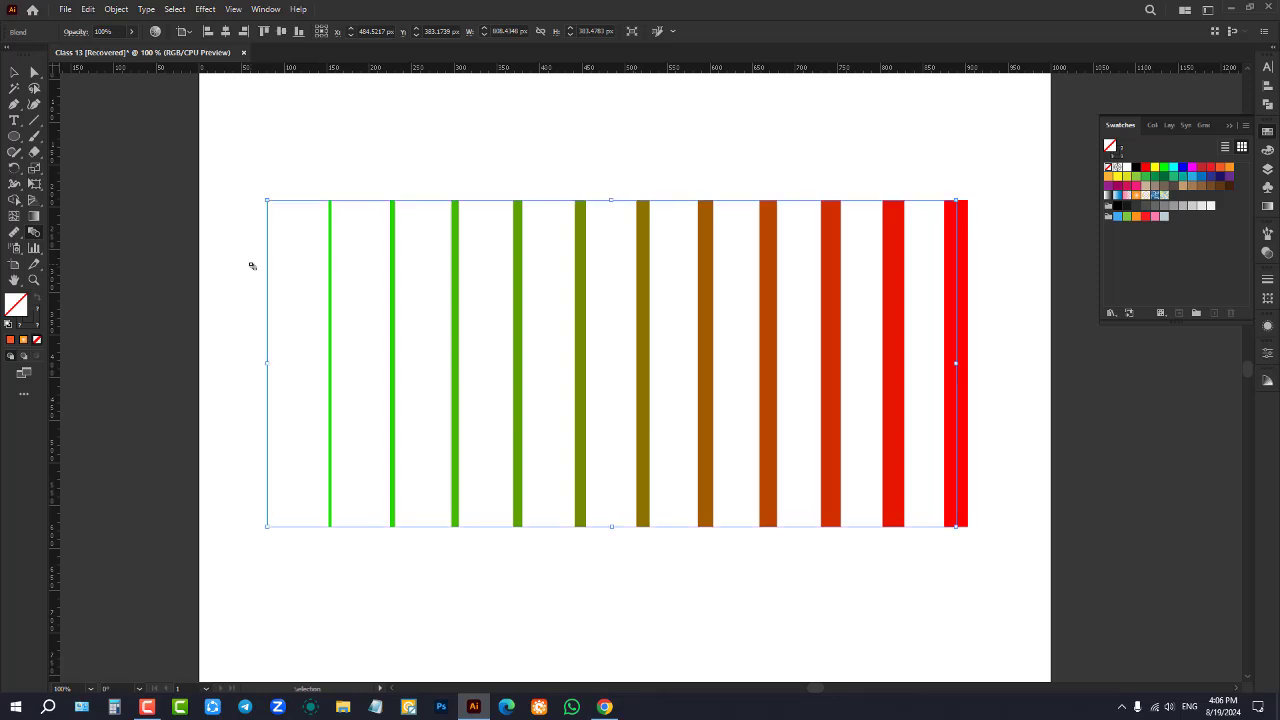
Undo the line blend and blend the green and red lines again with 50 specified steps
key(ctrl+z)
double_click(33, 232)
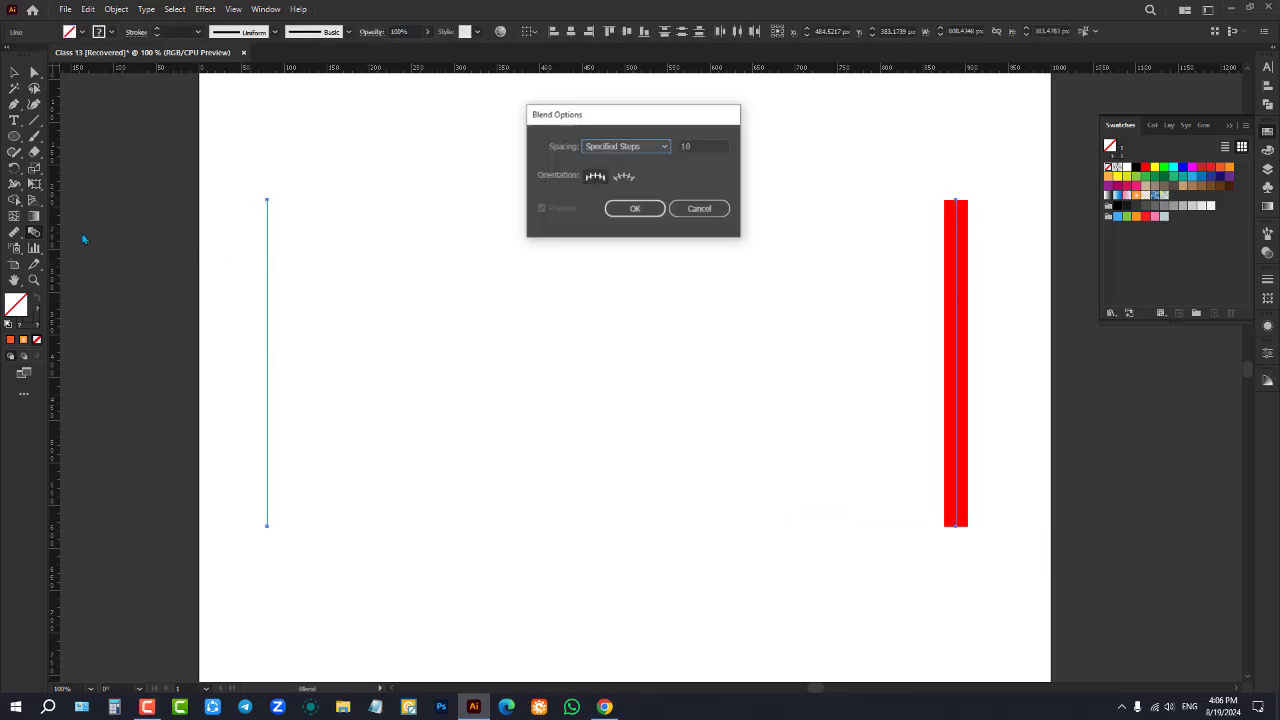
double_click(697, 145)
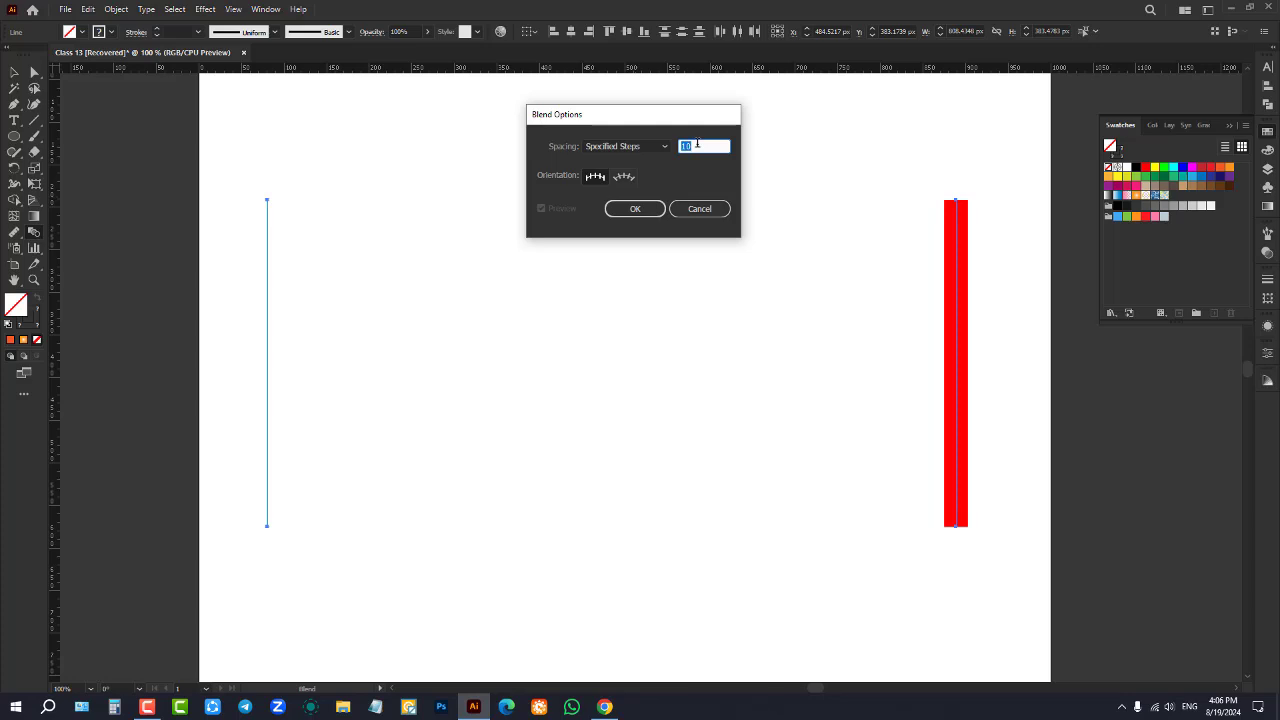
text(50)
click(635, 209)
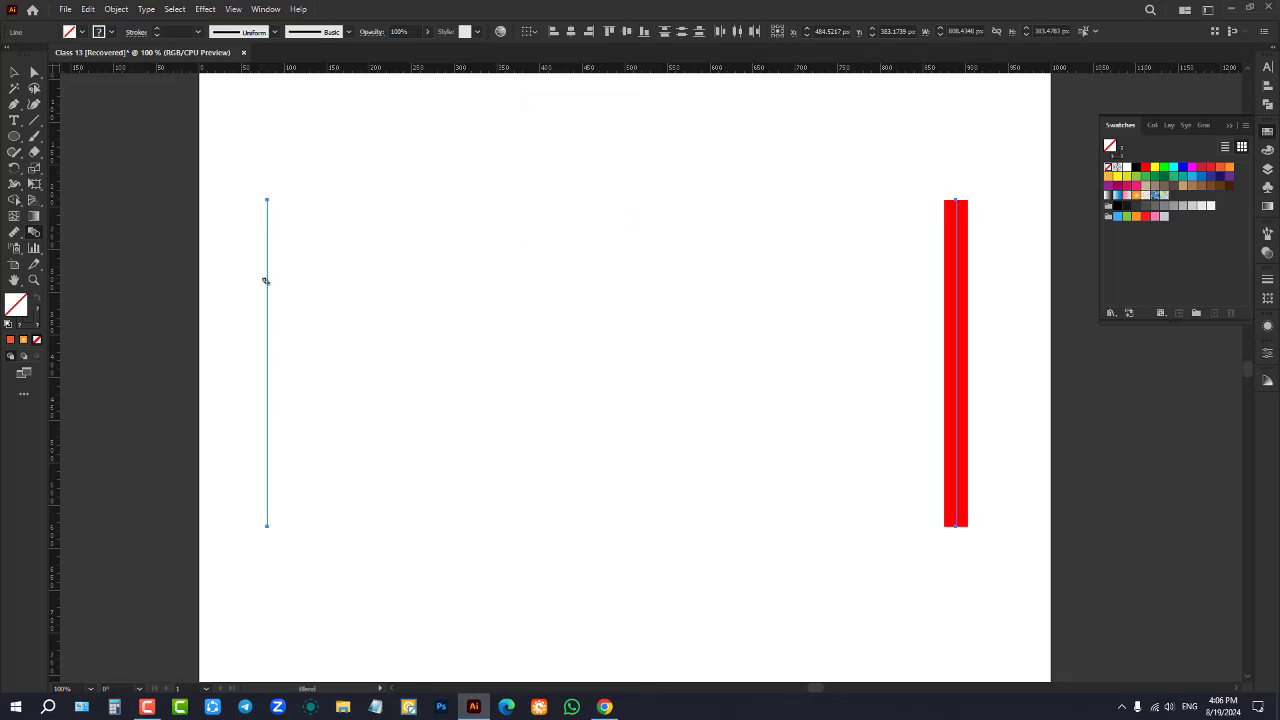
click(957, 296)
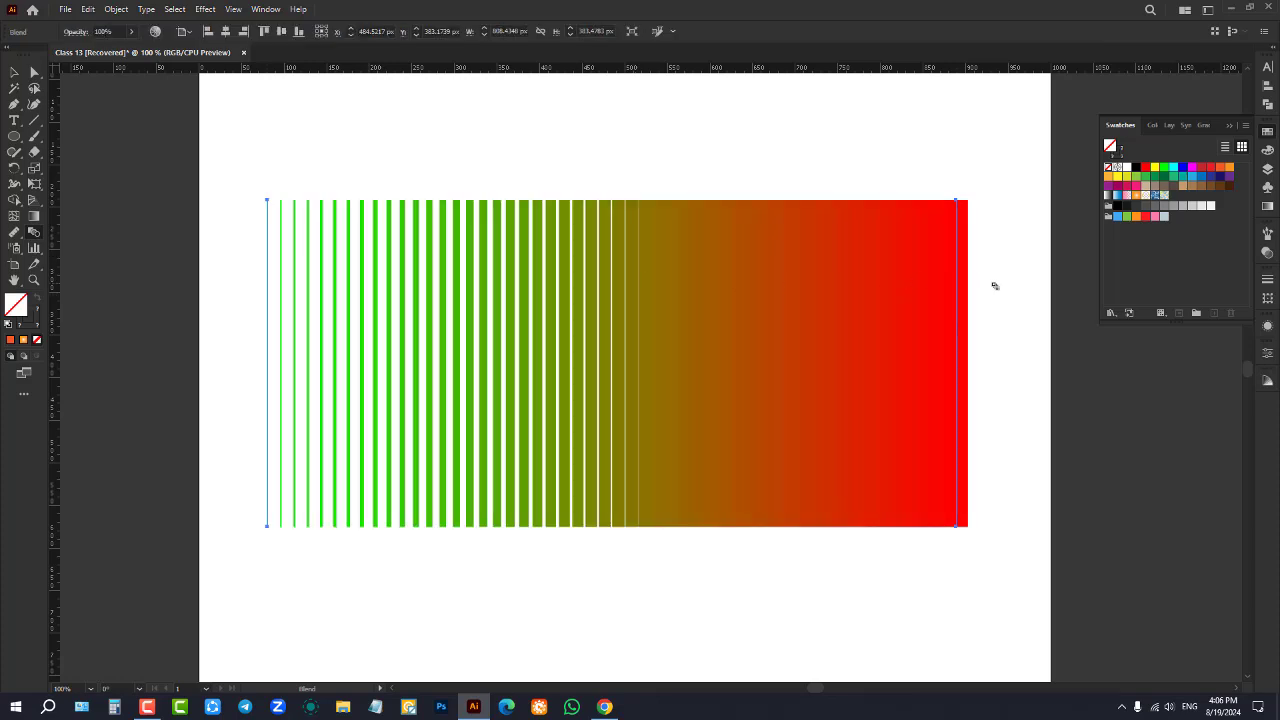
Move the green-to-red line blend slightly upward on the artboard
click(14, 72)
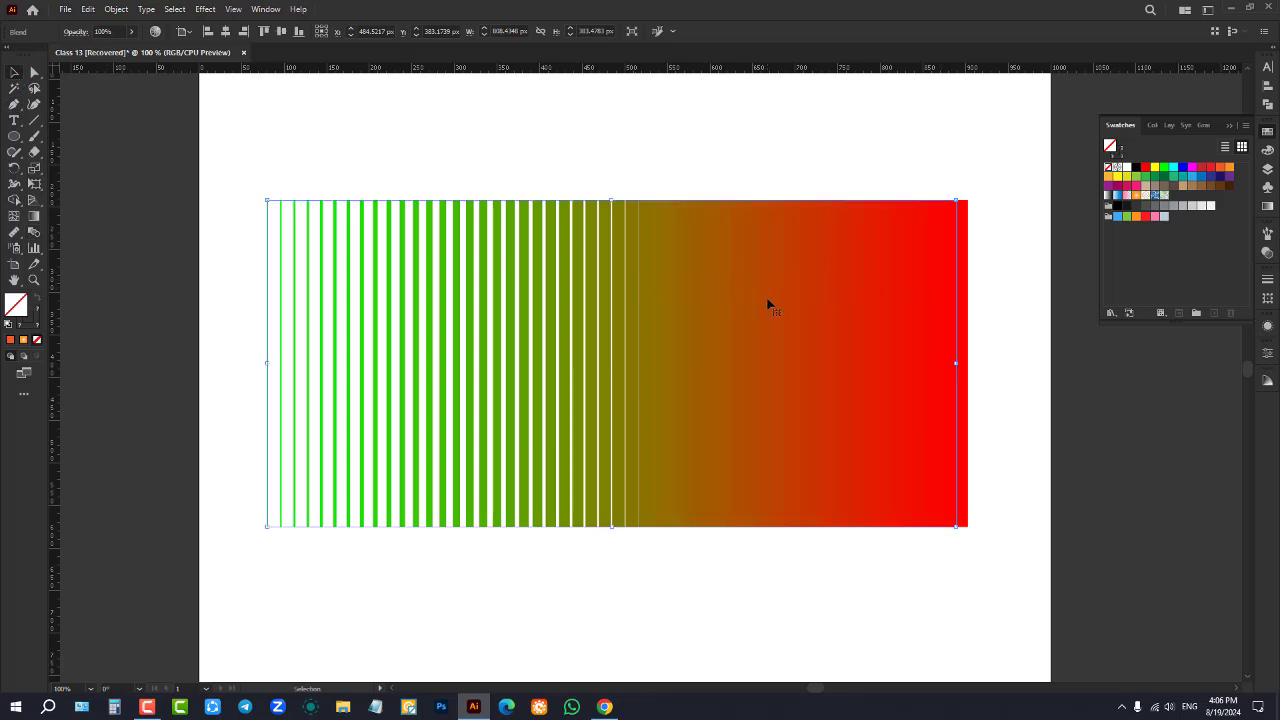
drag(768, 304, 768, 291)
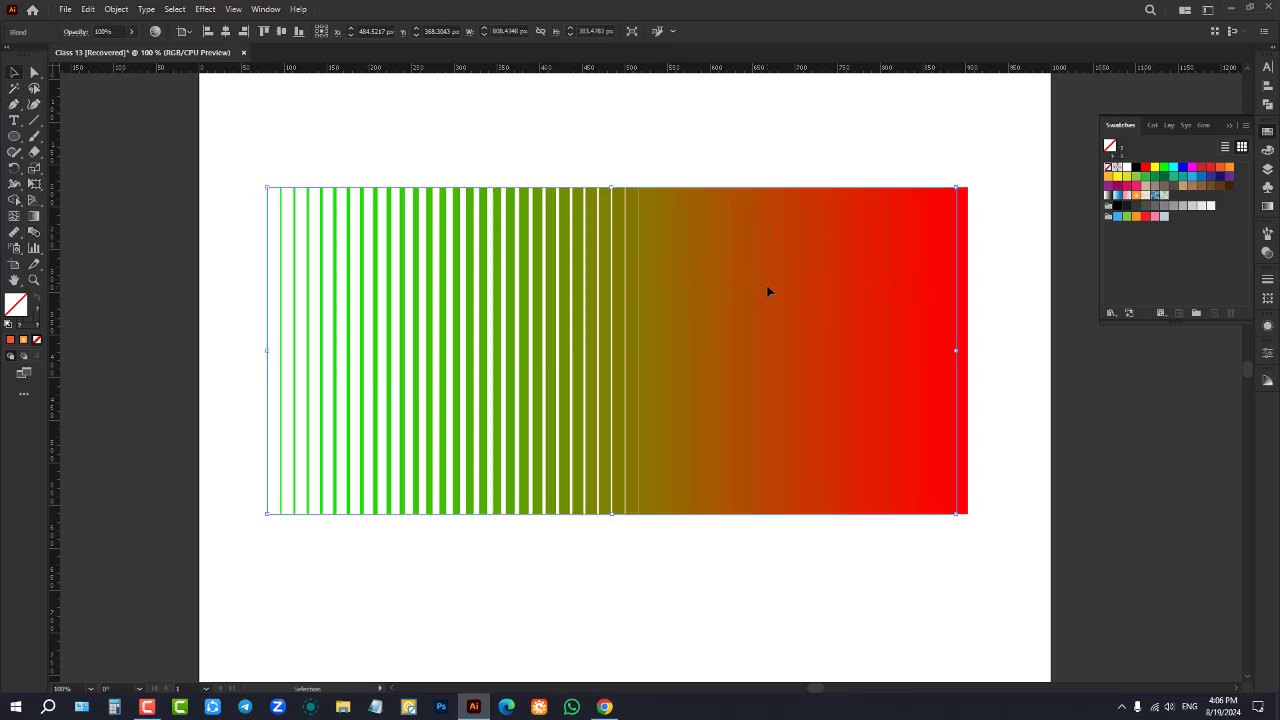
scroll(743, 300, down, 2)
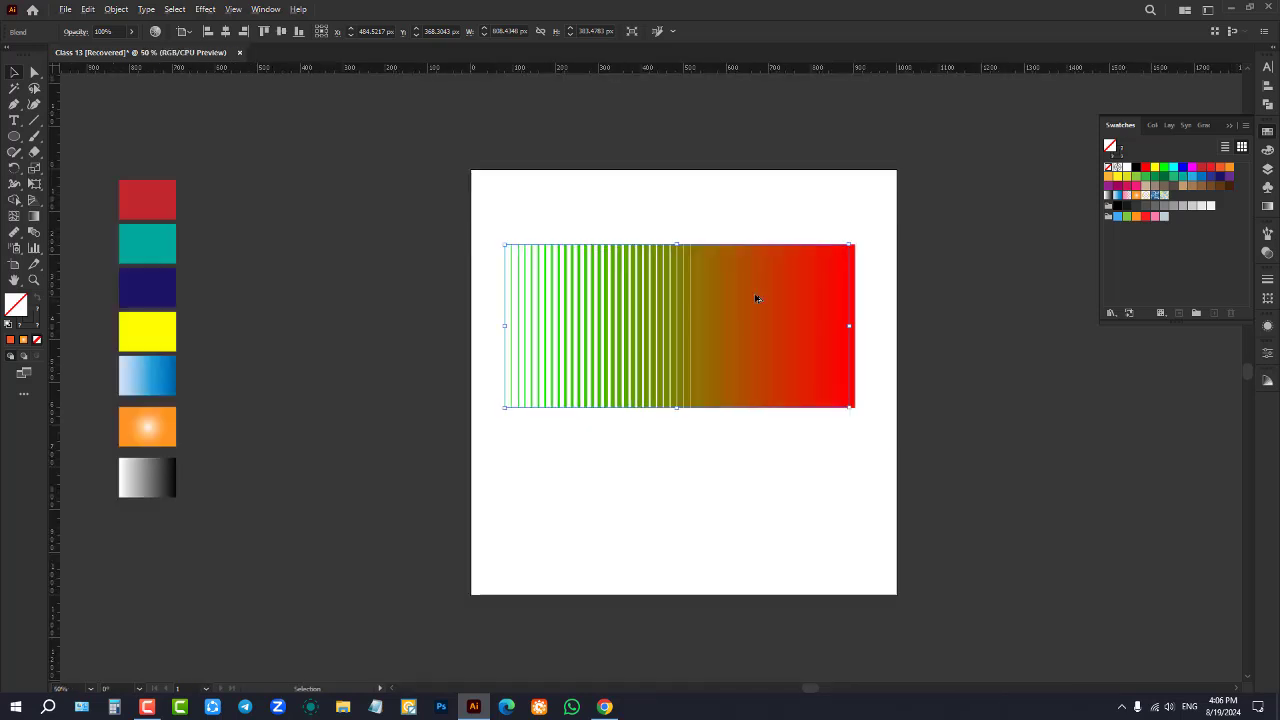
scroll(830, 267, up, 1)
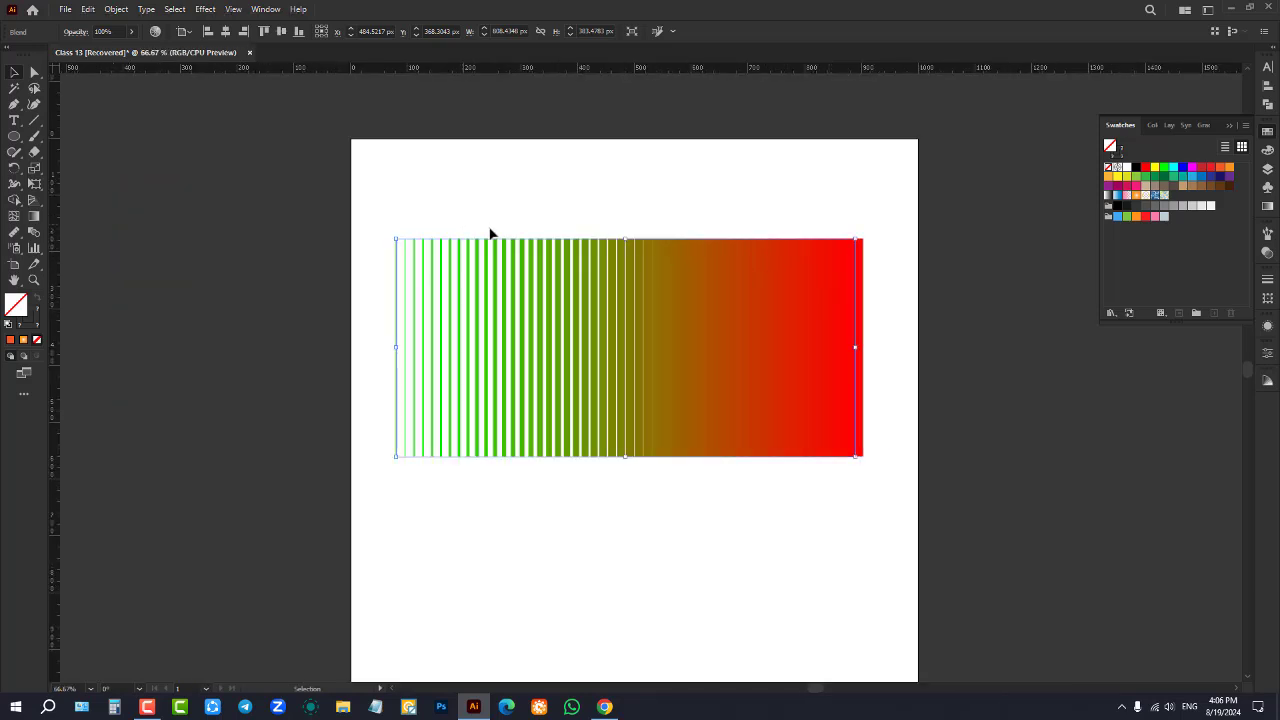
Expand the green-to-red blend with object, fill and stroke included, and ungroup it into separate lines
click(125, 10)
click(170, 166)
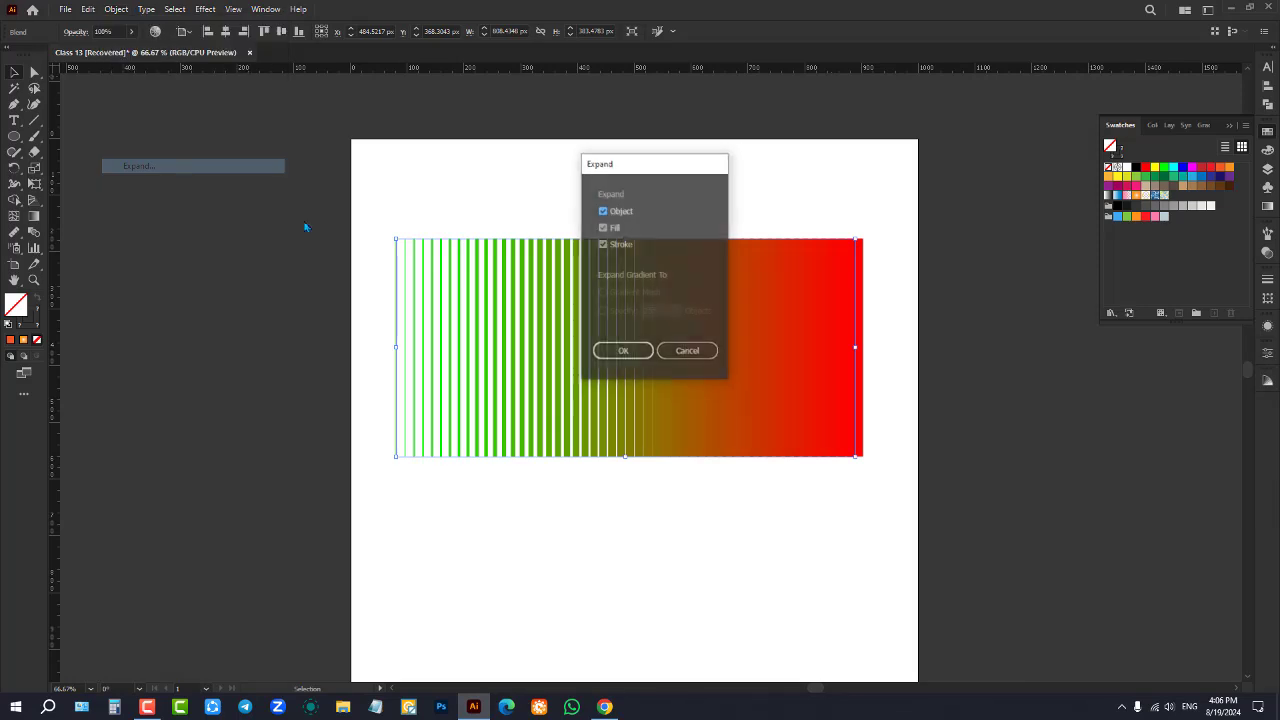
click(630, 354)
right_click(700, 280)
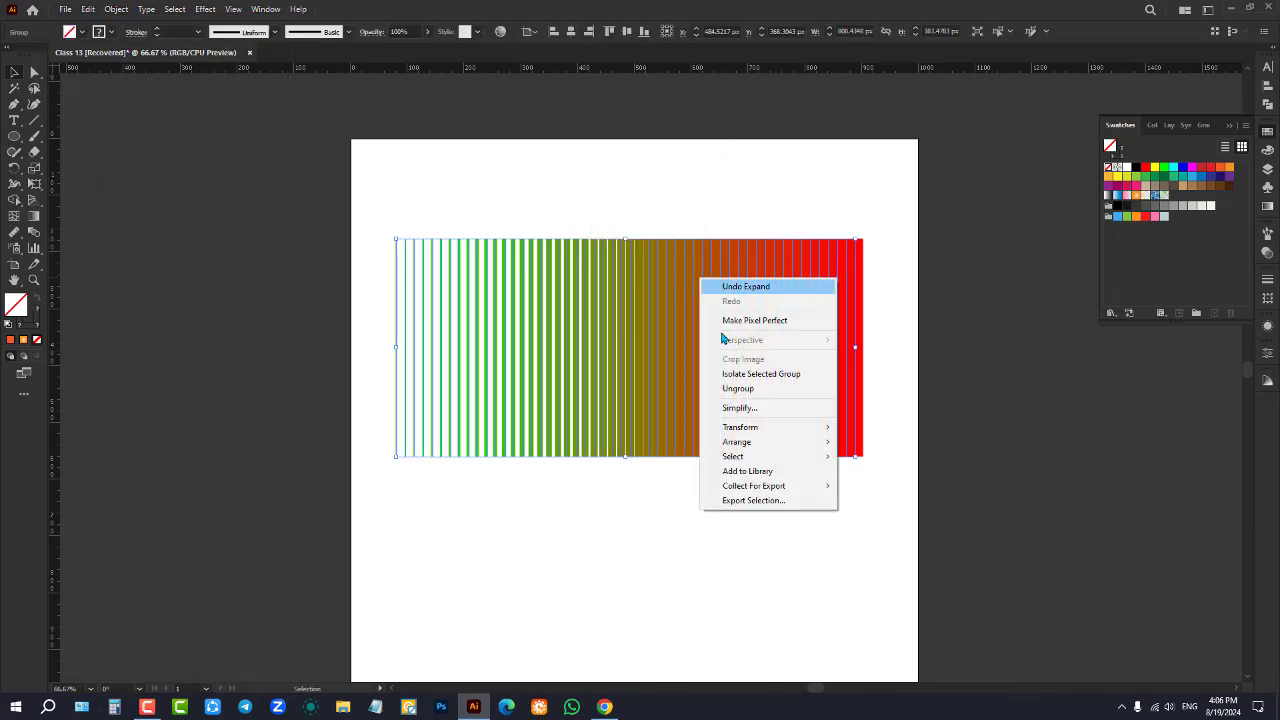
click(750, 390)
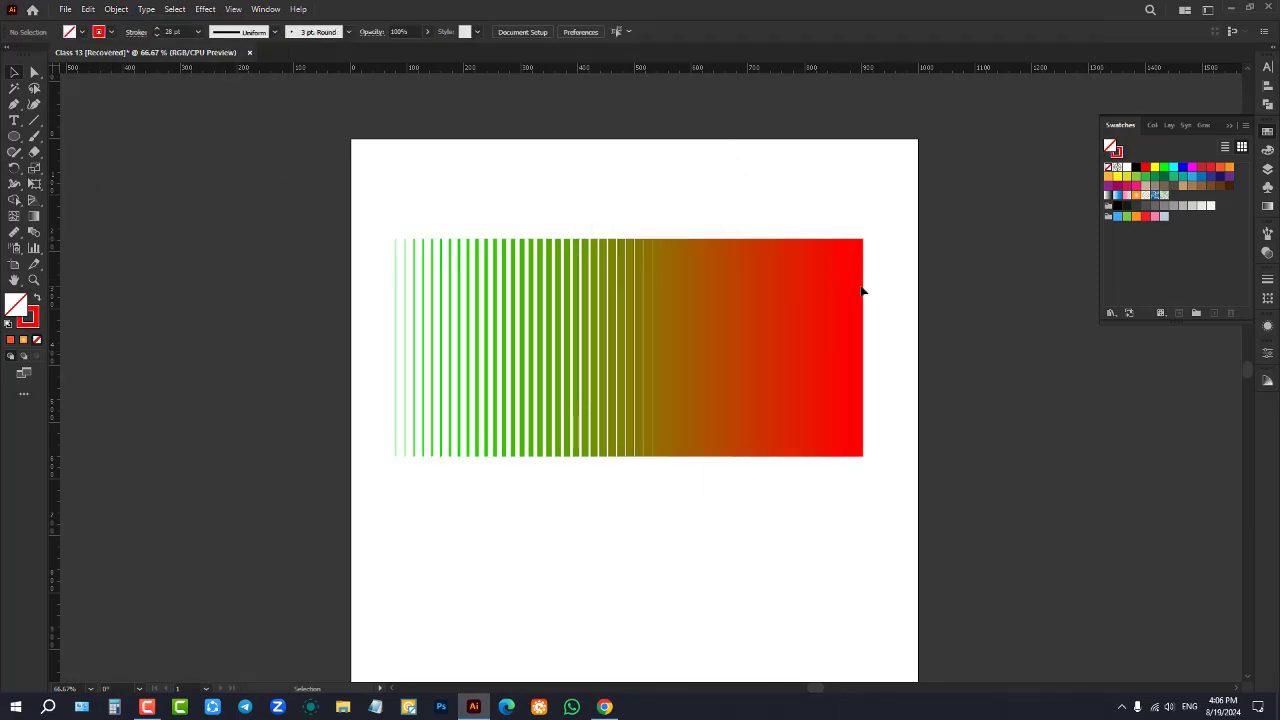
Move several of the ungrouped red, orange and brown lines out of the row to separate them from one another
drag(856, 281, 982, 285)
drag(848, 282, 928, 281)
drag(793, 306, 880, 306)
drag(724, 313, 804, 290)
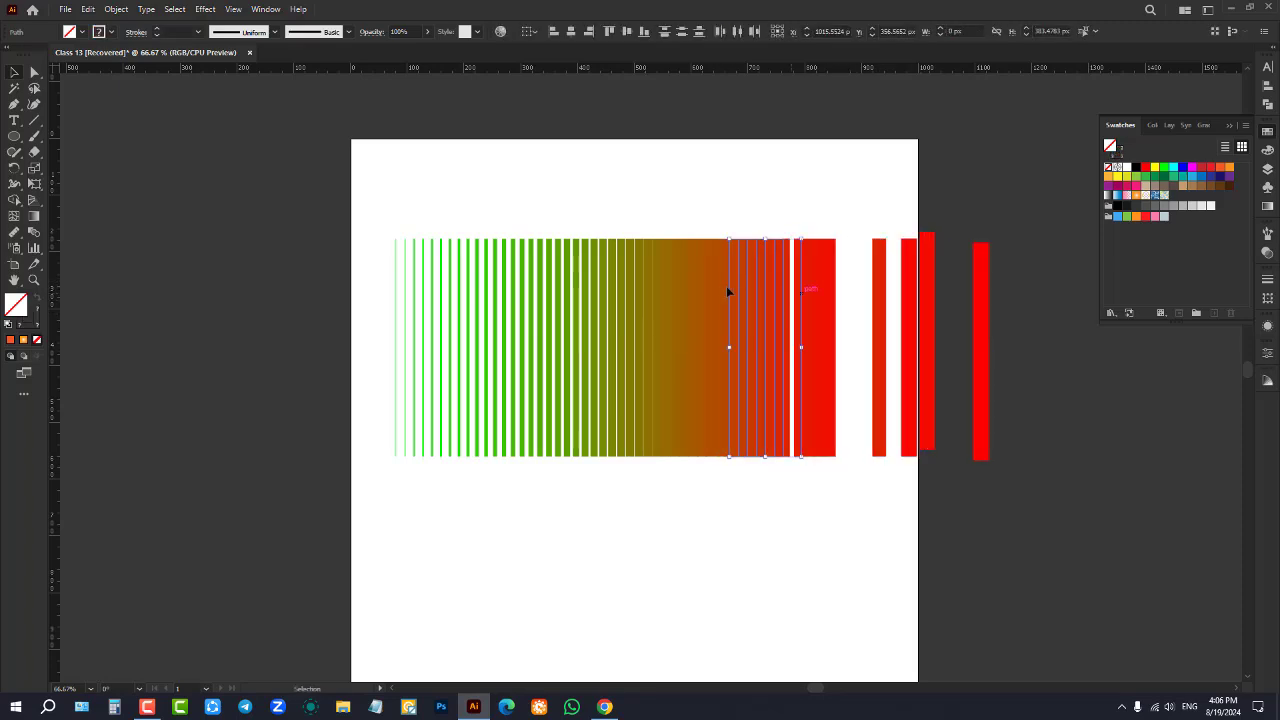
drag(721, 290, 808, 238)
drag(705, 345, 739, 261)
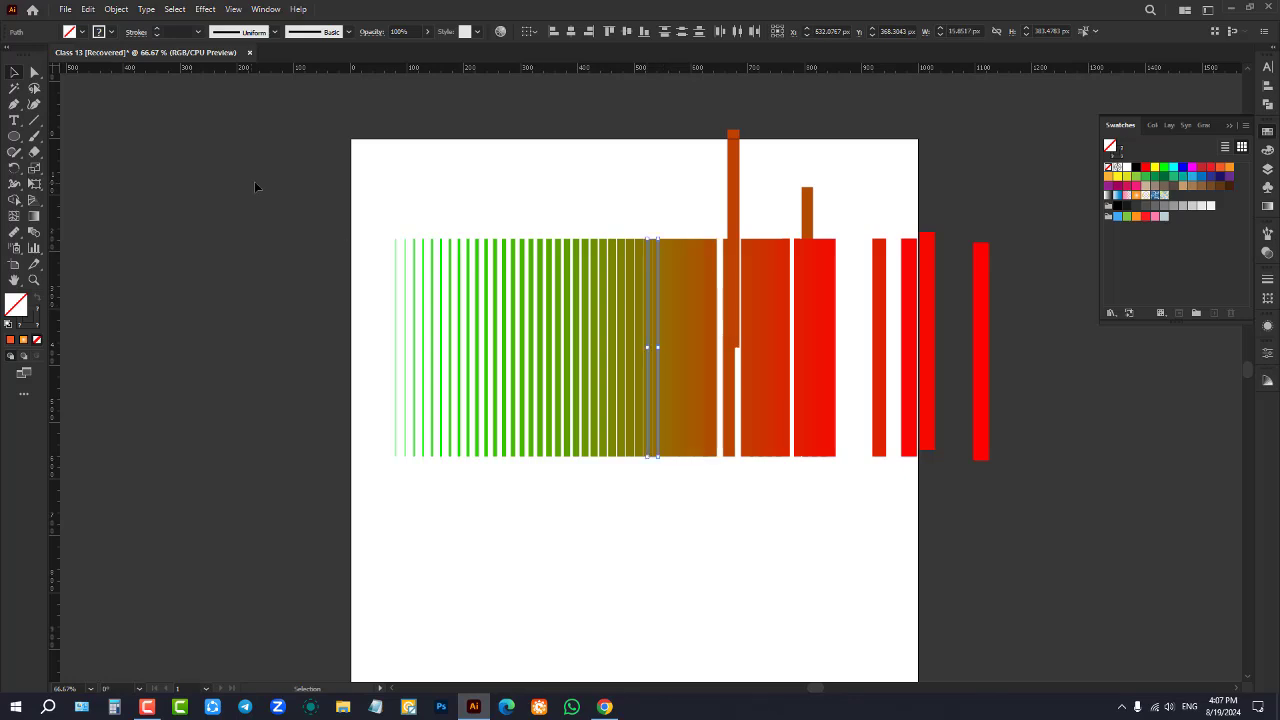
Delete all the separated lines and draw a vertical line about 573 px long near the artboard's left edge
drag(250, 181, 1030, 415)
key(Delete)
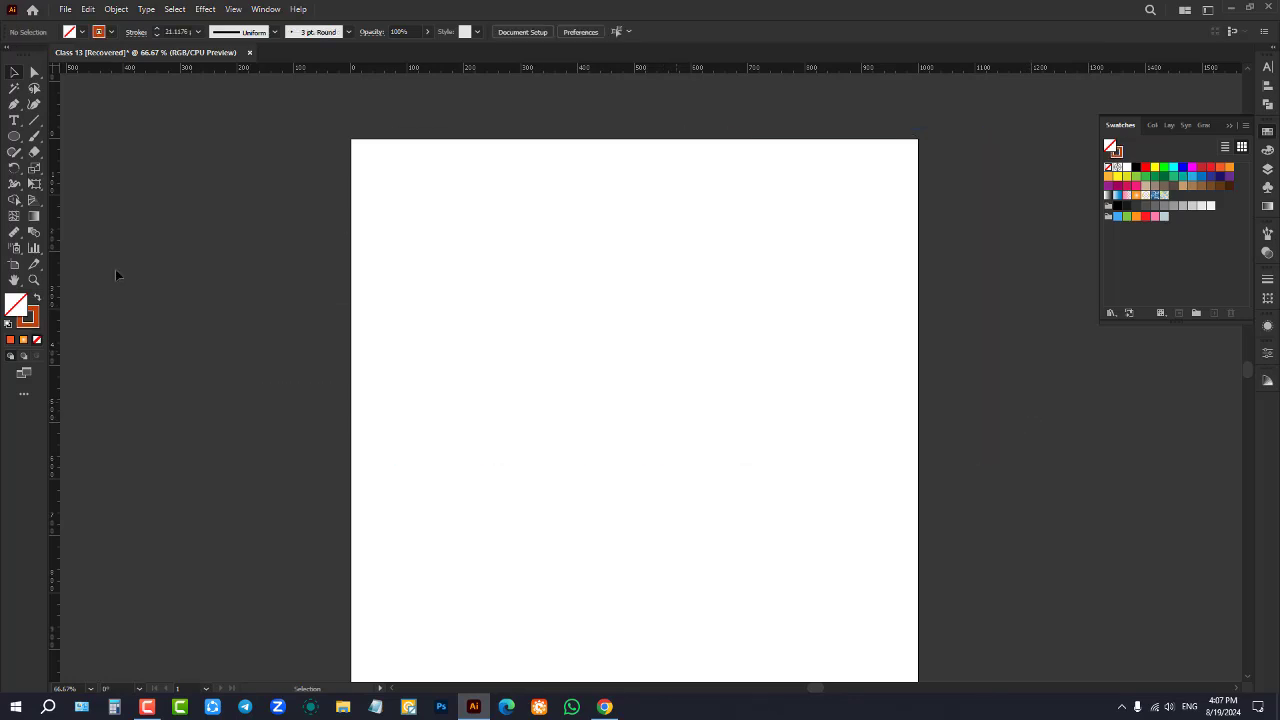
click(34, 120)
drag(395, 269, 410, 591)
key(v)
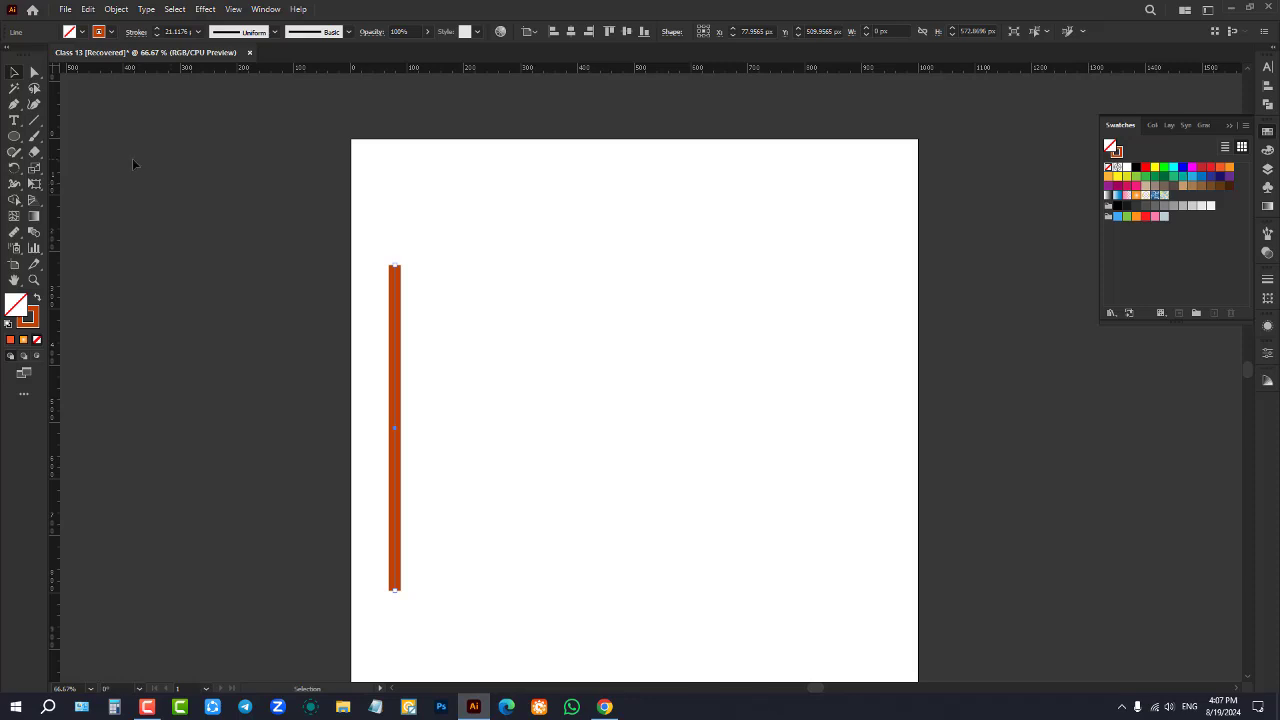
Set the vertical line's stroke to None, deselect it and reselect the invisible line on the artboard
click(110, 33)
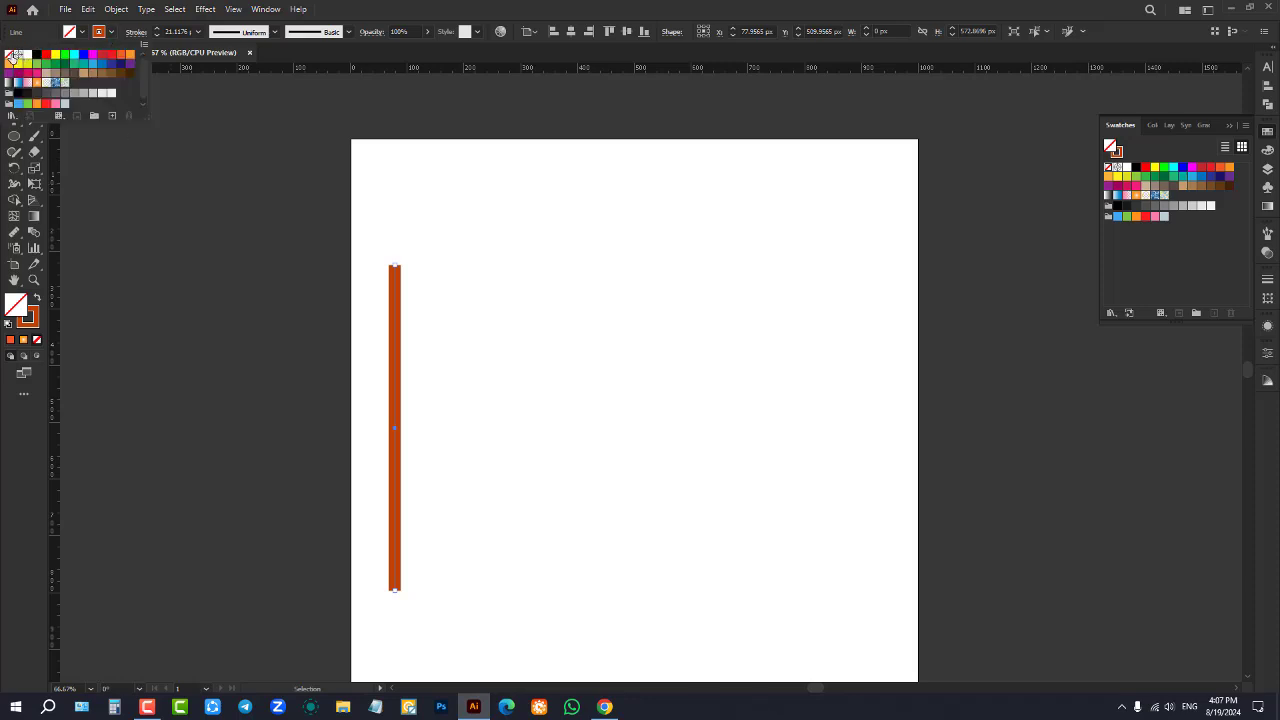
click(10, 55)
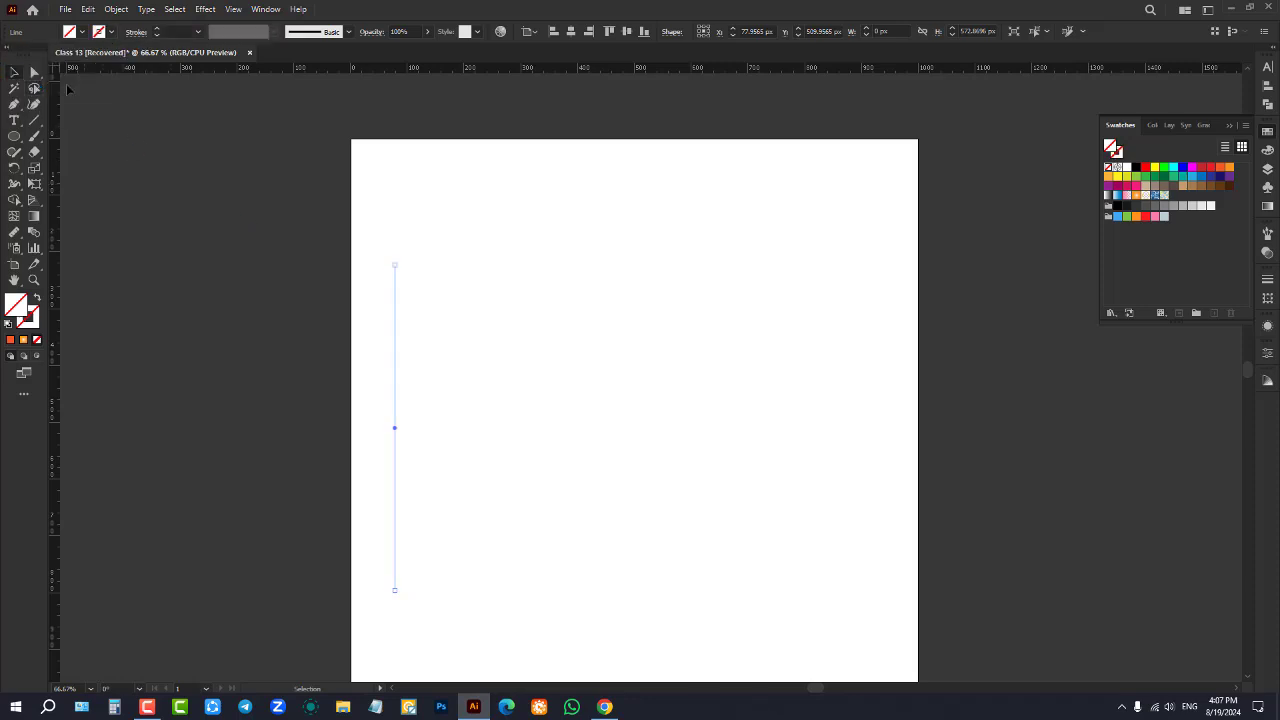
click(185, 116)
drag(185, 116, 631, 461)
click(212, 219)
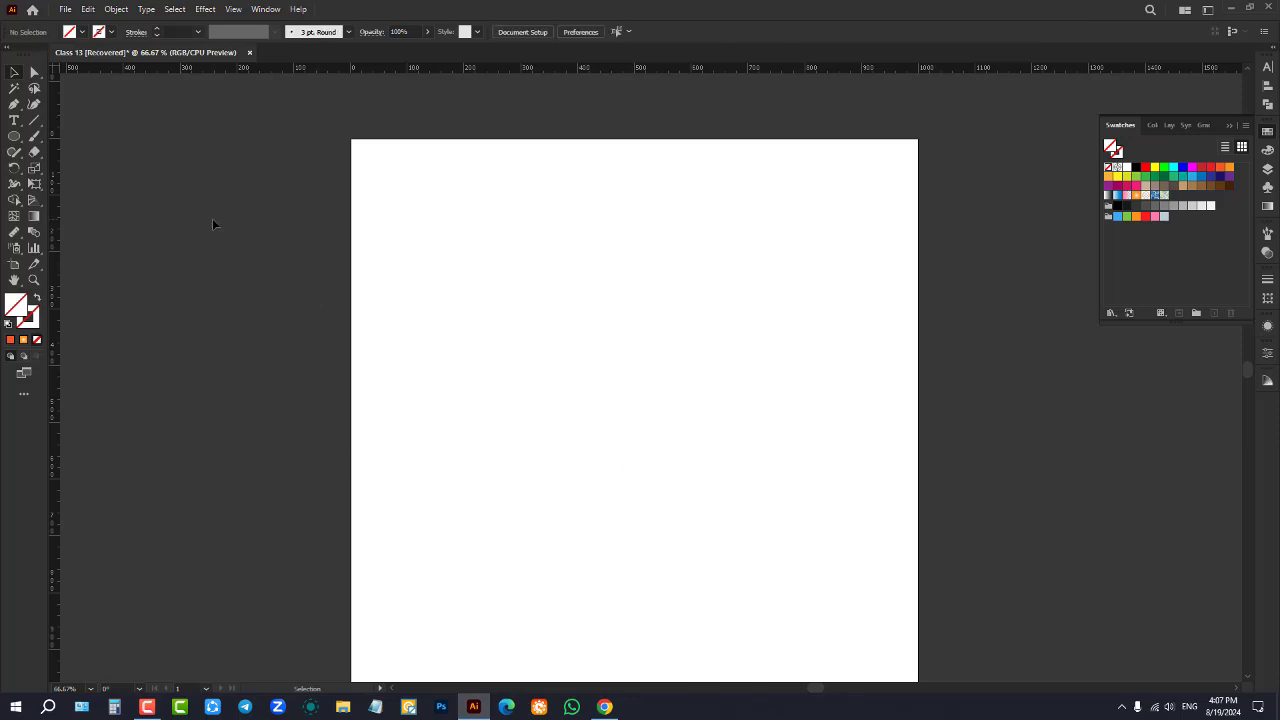
drag(163, 194, 768, 500)
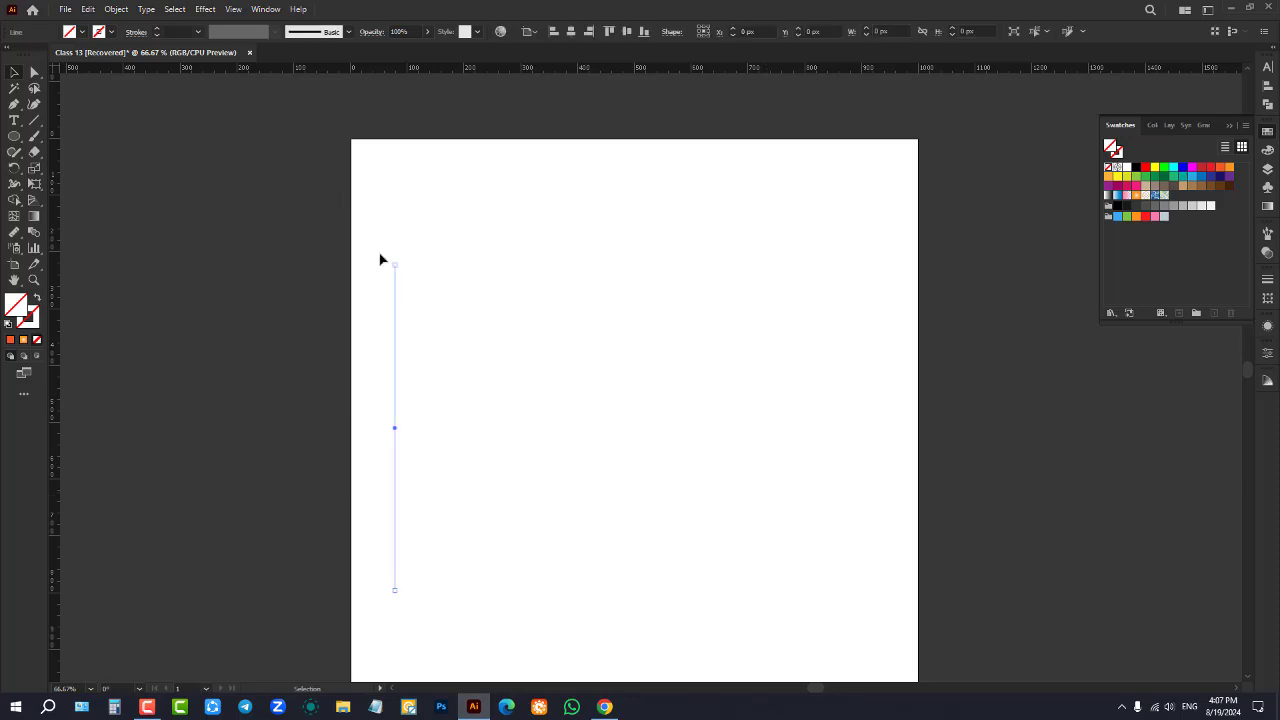
drag(332, 211, 714, 405)
Set the vertical line's stroke weight to 6 pt and its stroke colour to red
click(111, 31)
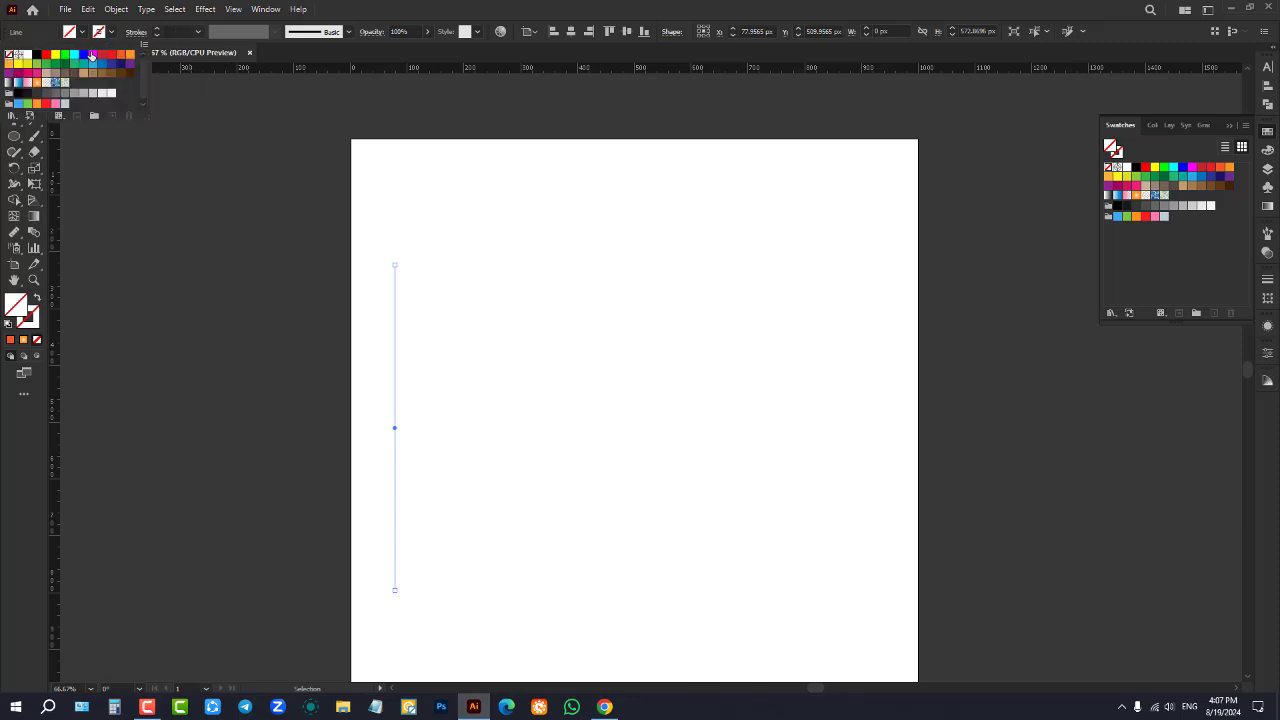
scroll(180, 27, up, 3)
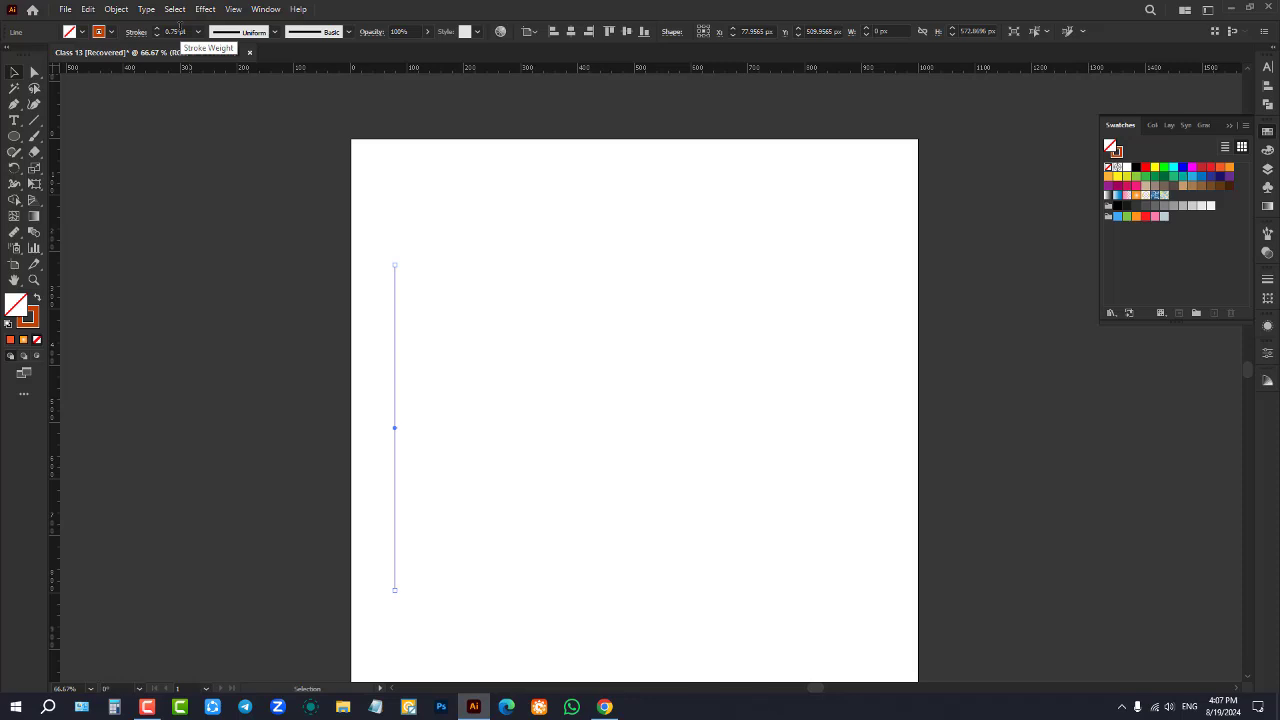
scroll(180, 30, up, 3)
scroll(175, 31, up, 3)
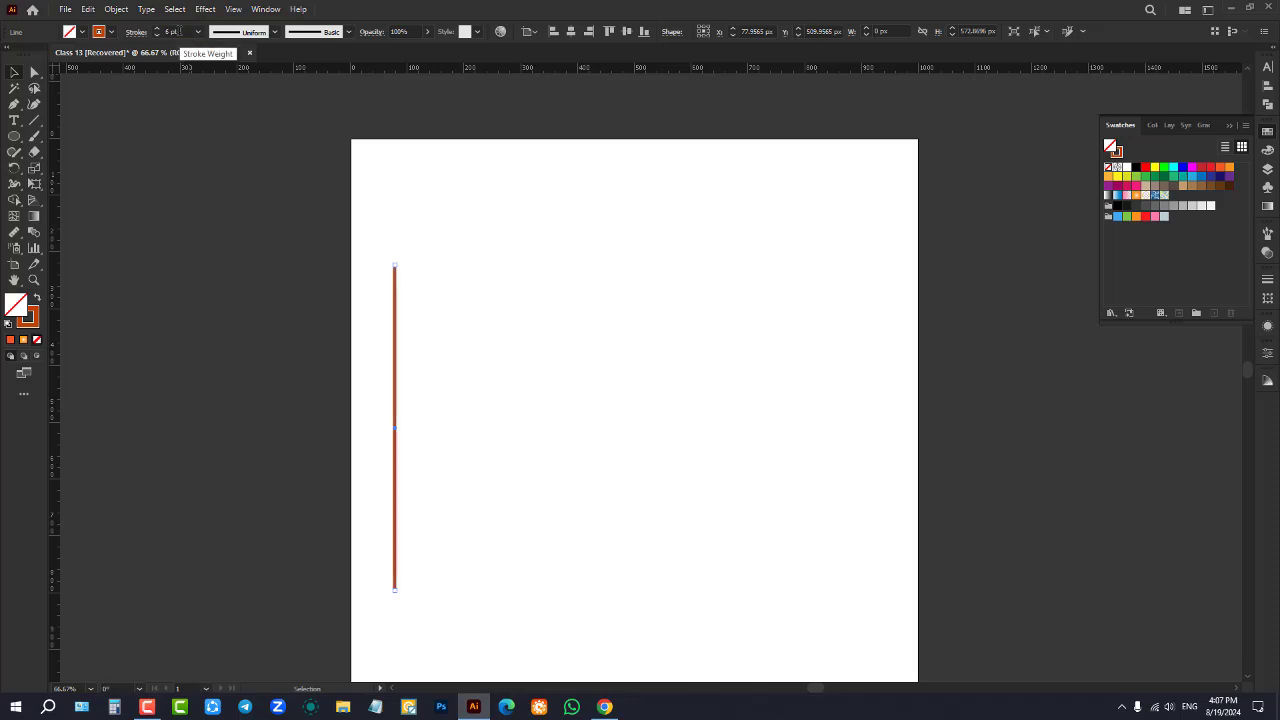
click(111, 31)
click(45, 55)
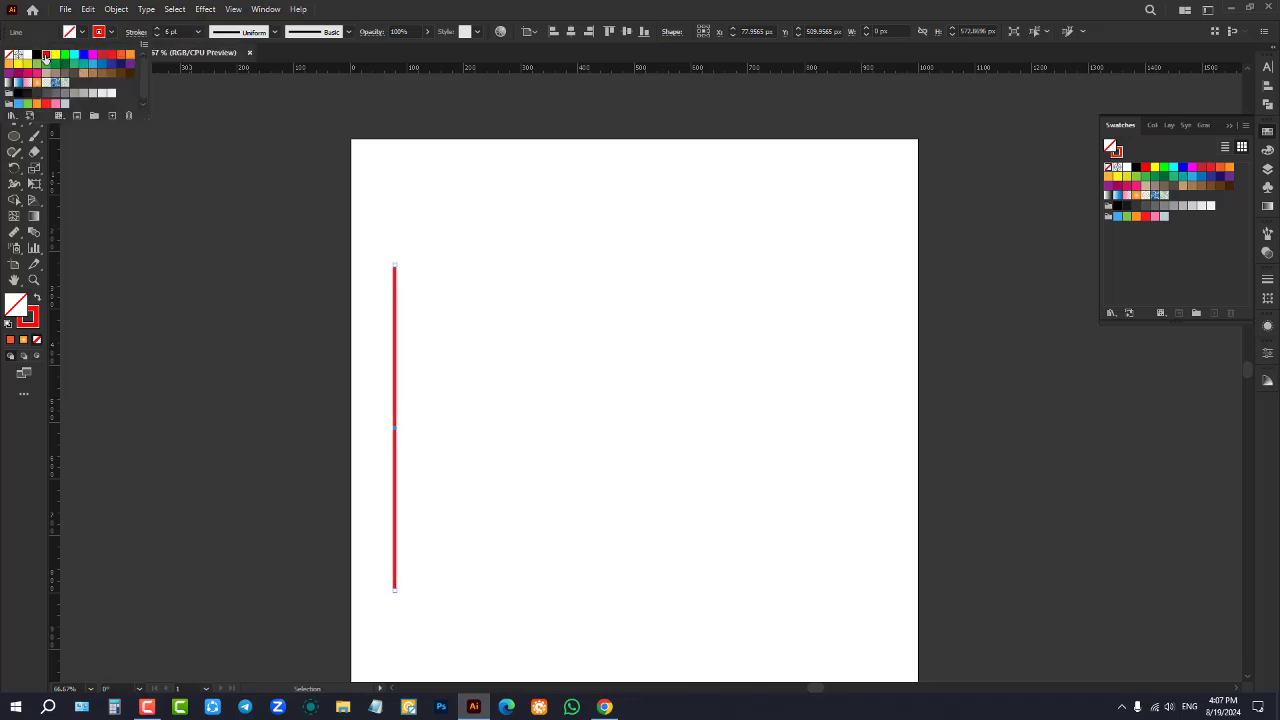
click(184, 229)
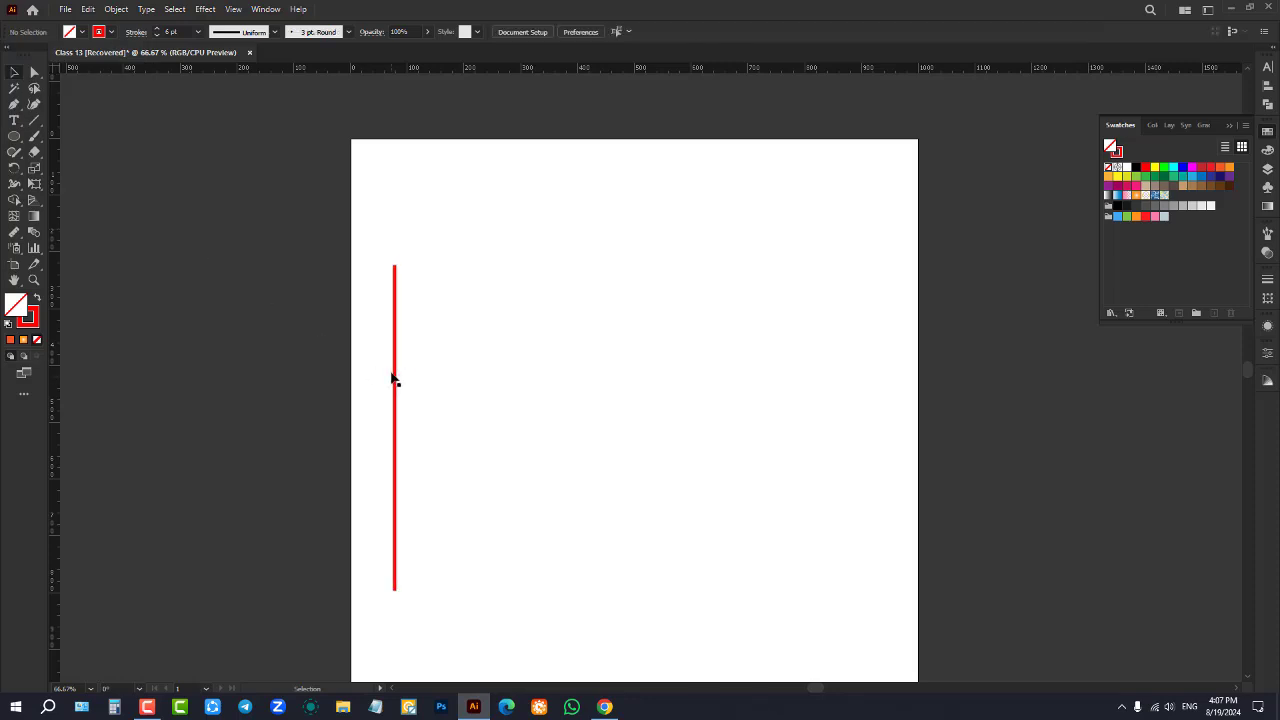
Duplicate the red line near the artboard's right edge and set the copy's stroke weight to 33 pt
drag(398, 389, 835, 401)
drag(857, 402, 857, 402)
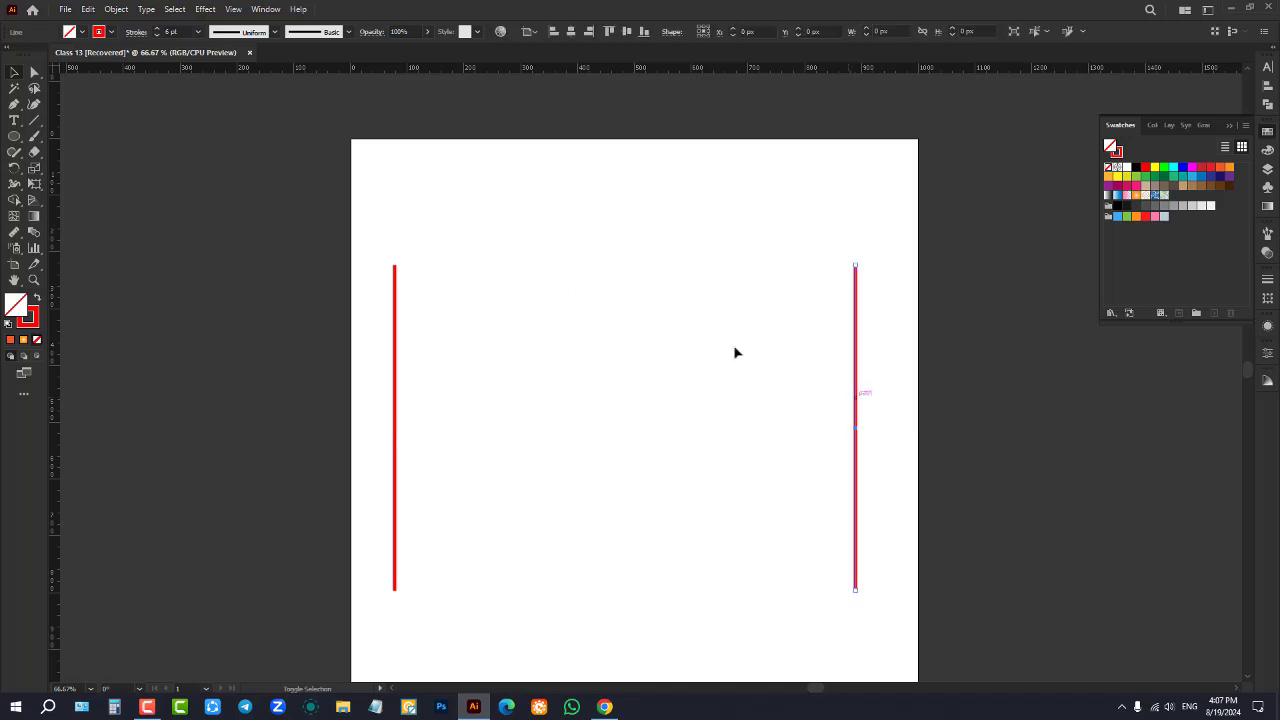
scroll(178, 33, up, 10)
scroll(176, 32, up, 17)
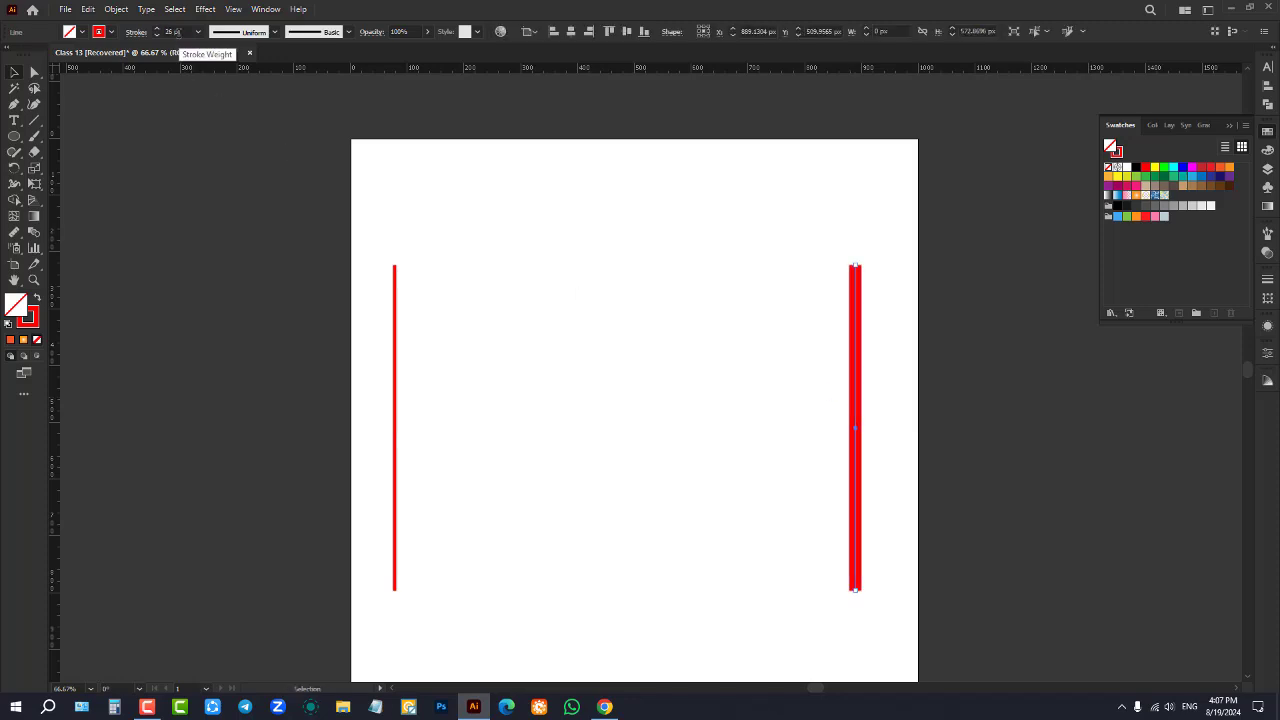
click(265, 215)
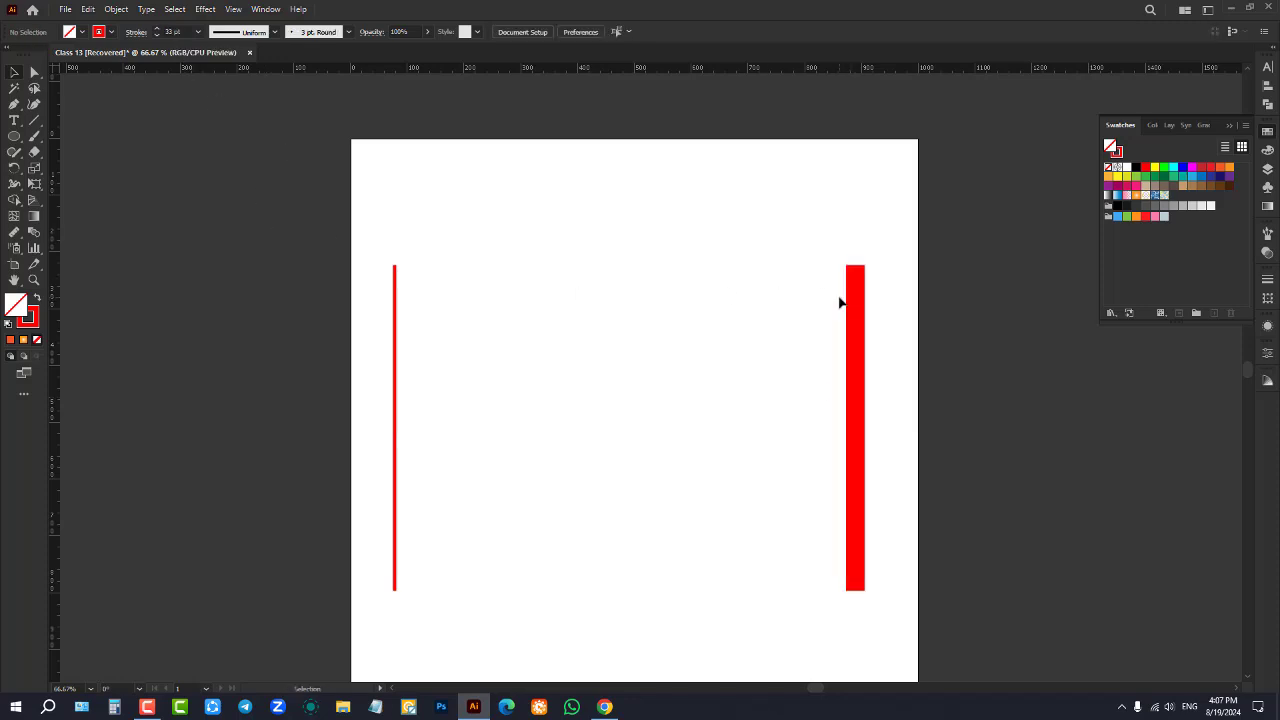
Give the thick line a cyan stroke and no fill
click(852, 305)
click(1173, 167)
click(985, 267)
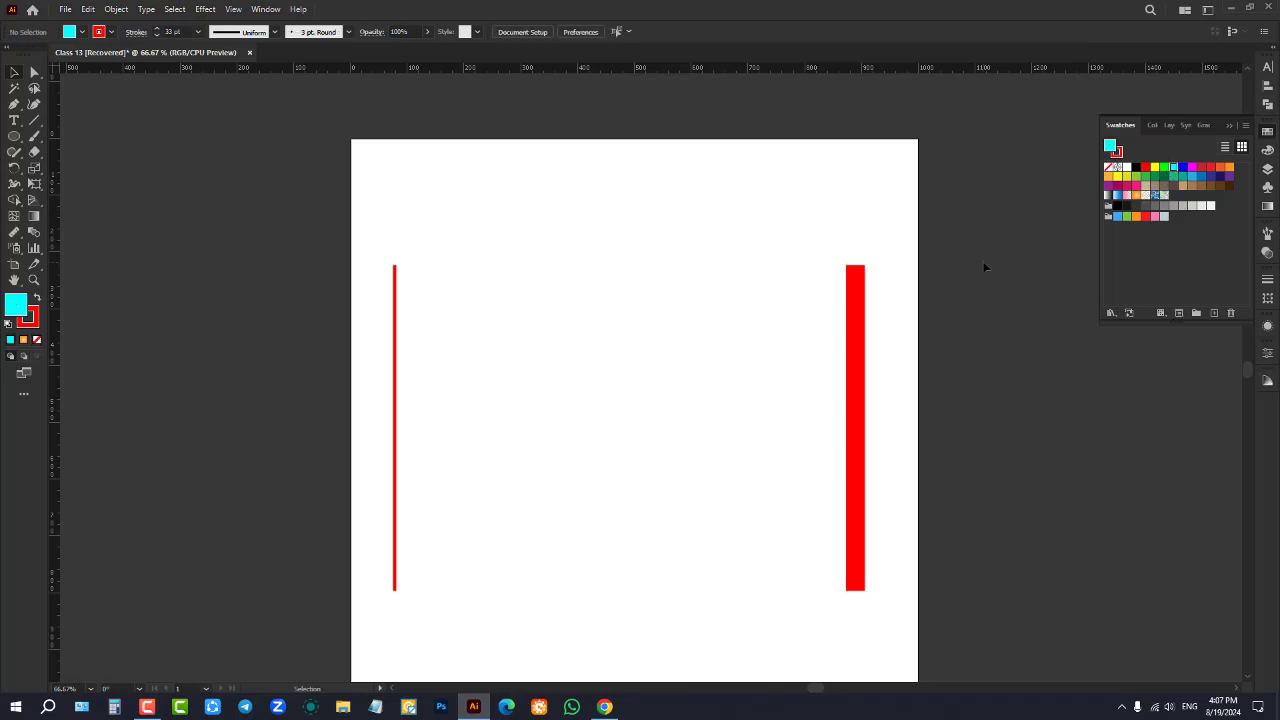
click(855, 290)
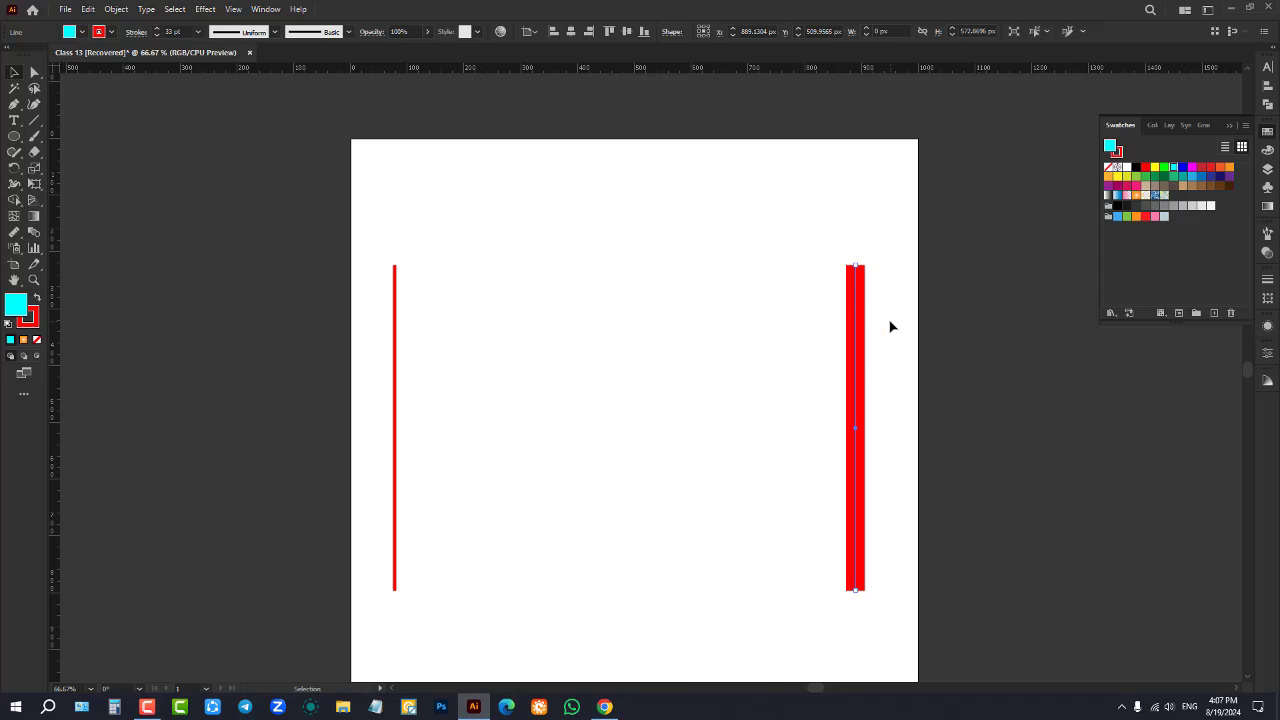
click(38, 298)
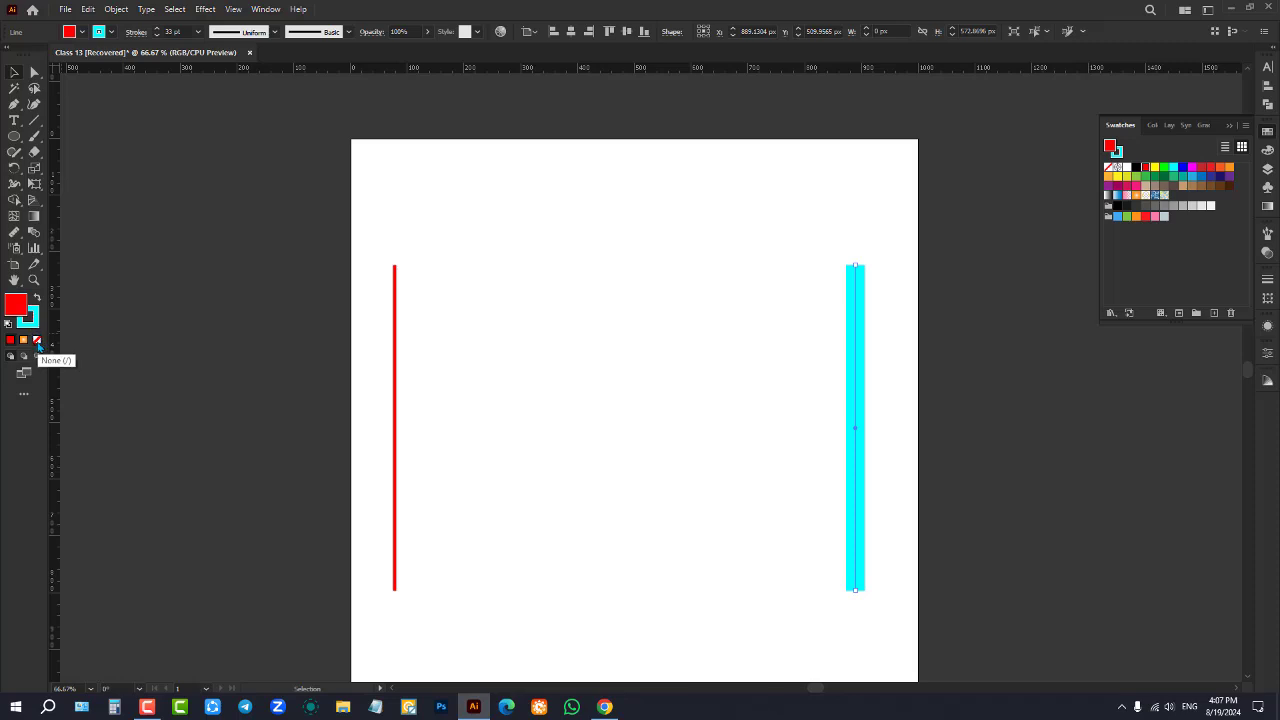
click(37, 341)
click(508, 289)
Blend the thin red line with the thick cyan line using Specified Distance spacing of 4 px
drag(326, 230, 994, 392)
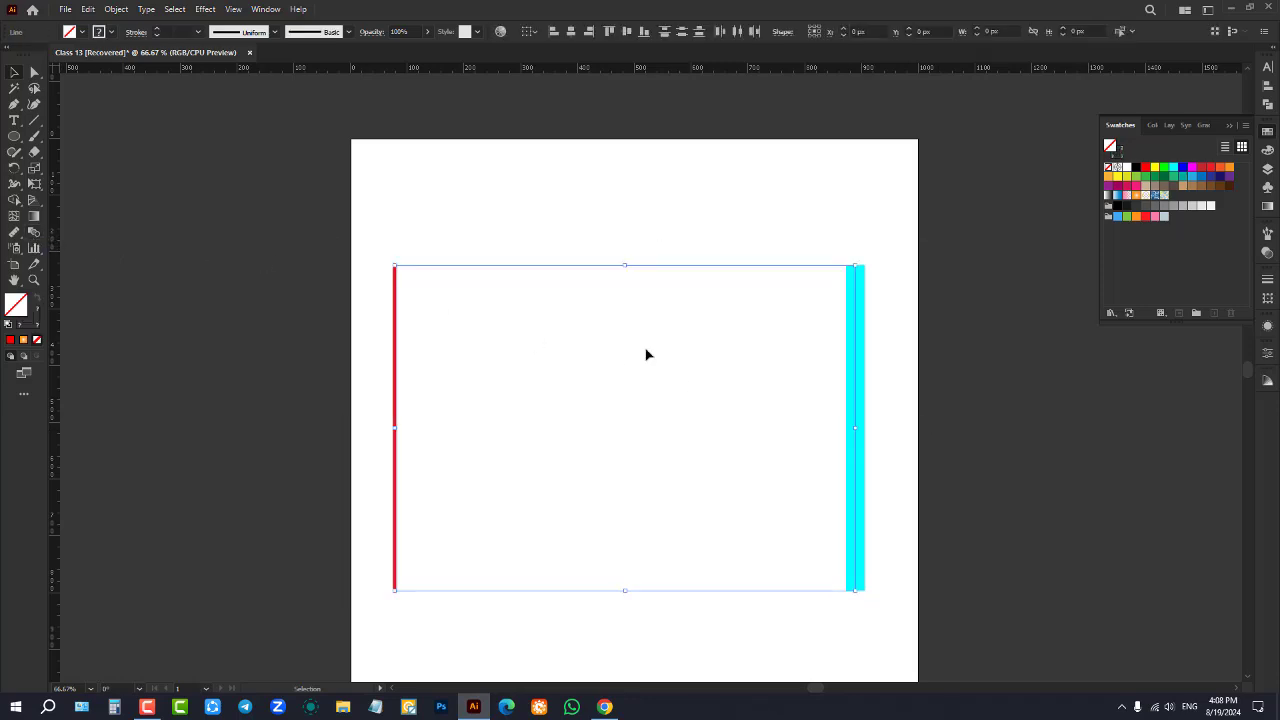
double_click(34, 232)
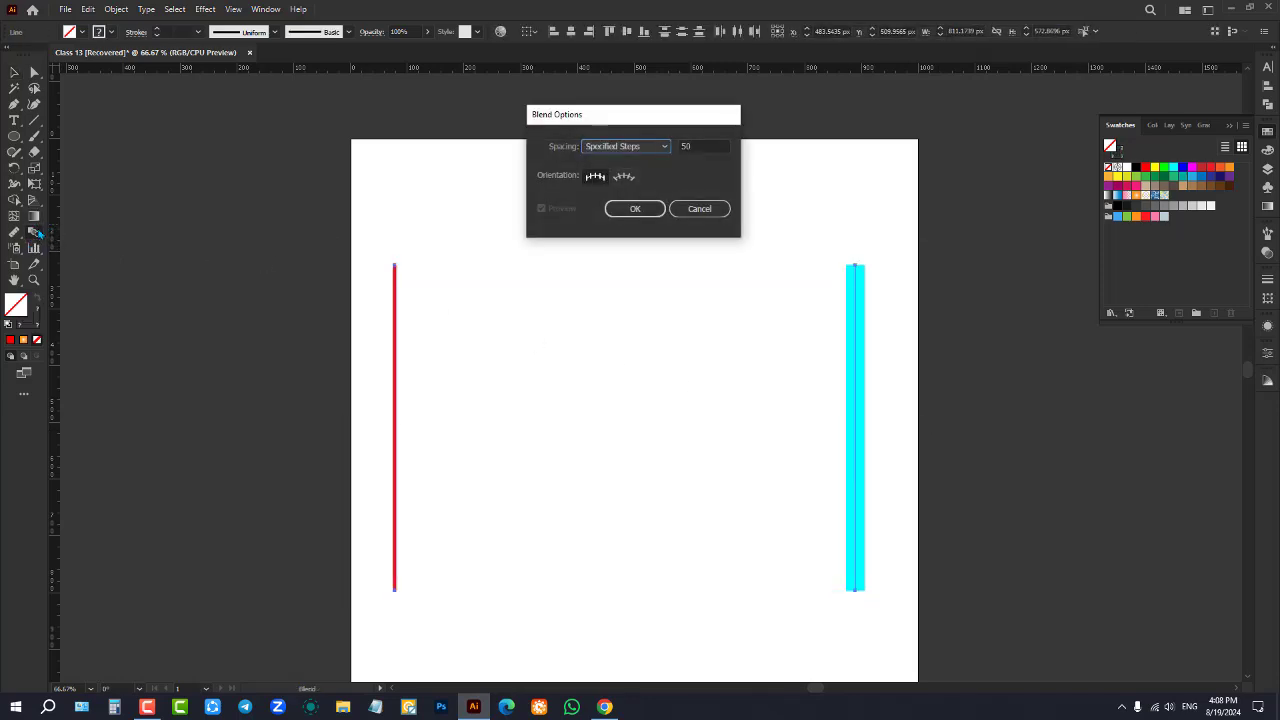
click(636, 147)
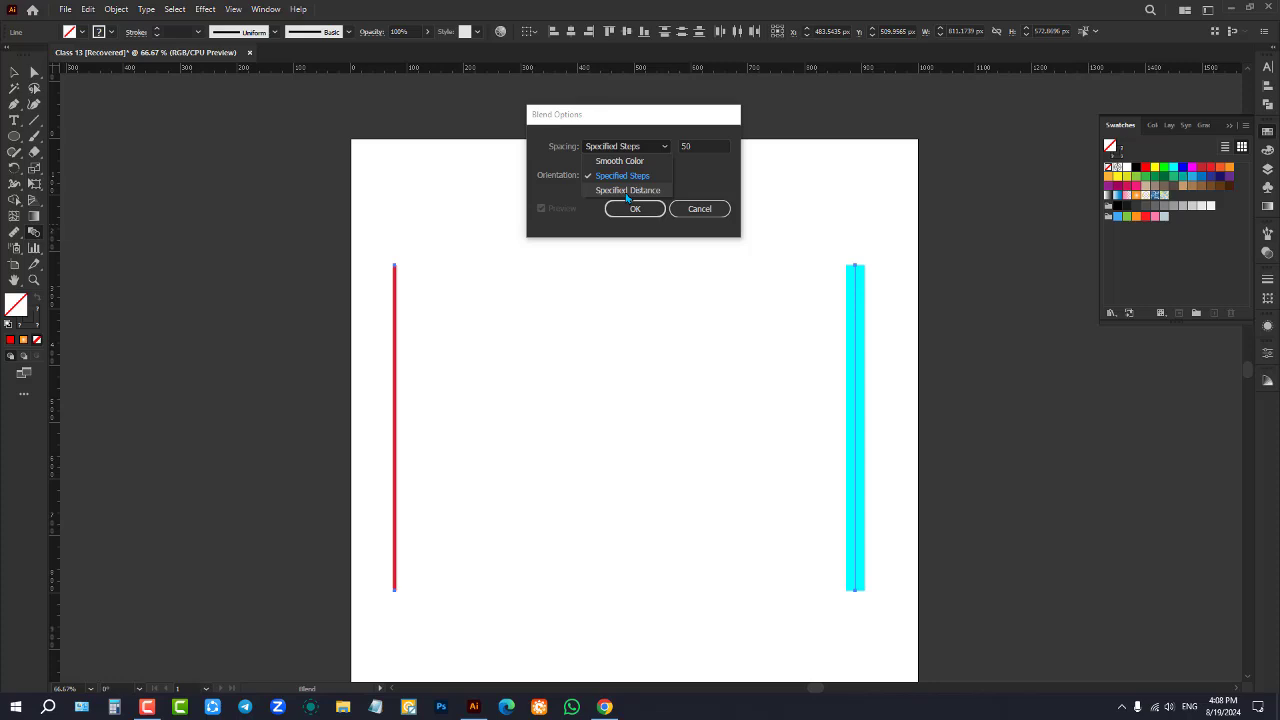
click(627, 192)
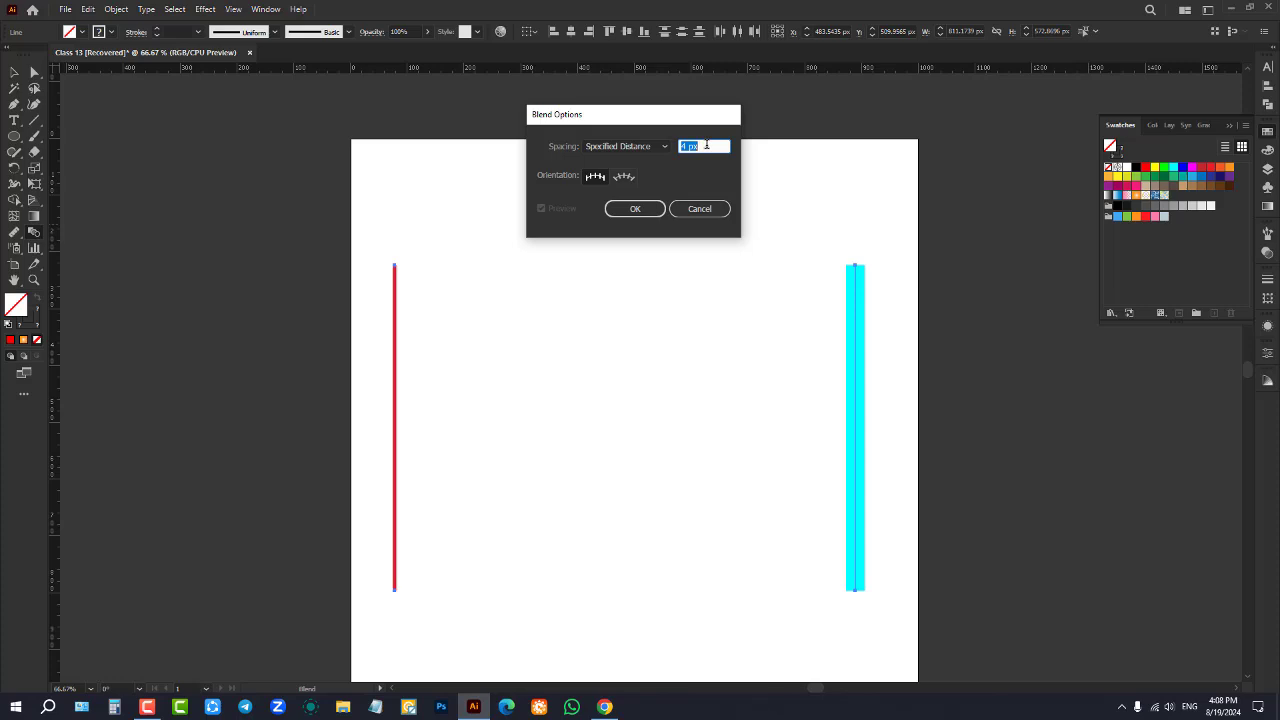
click(632, 208)
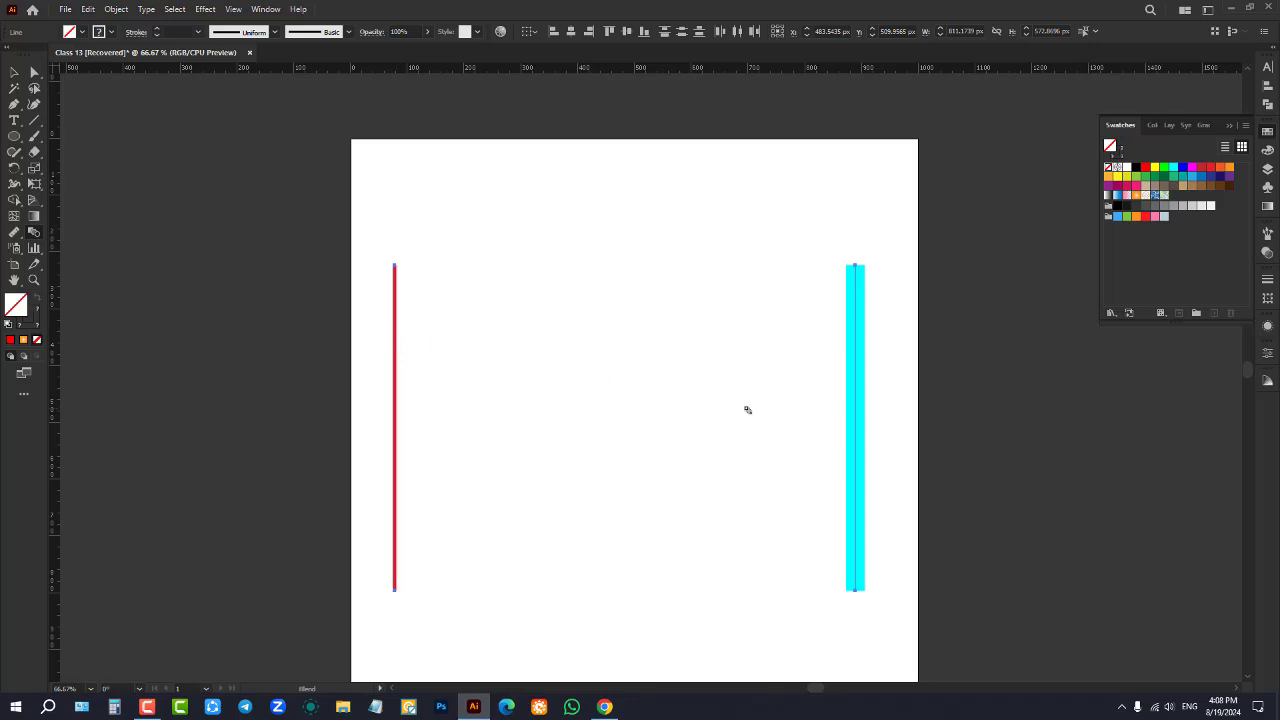
click(855, 398)
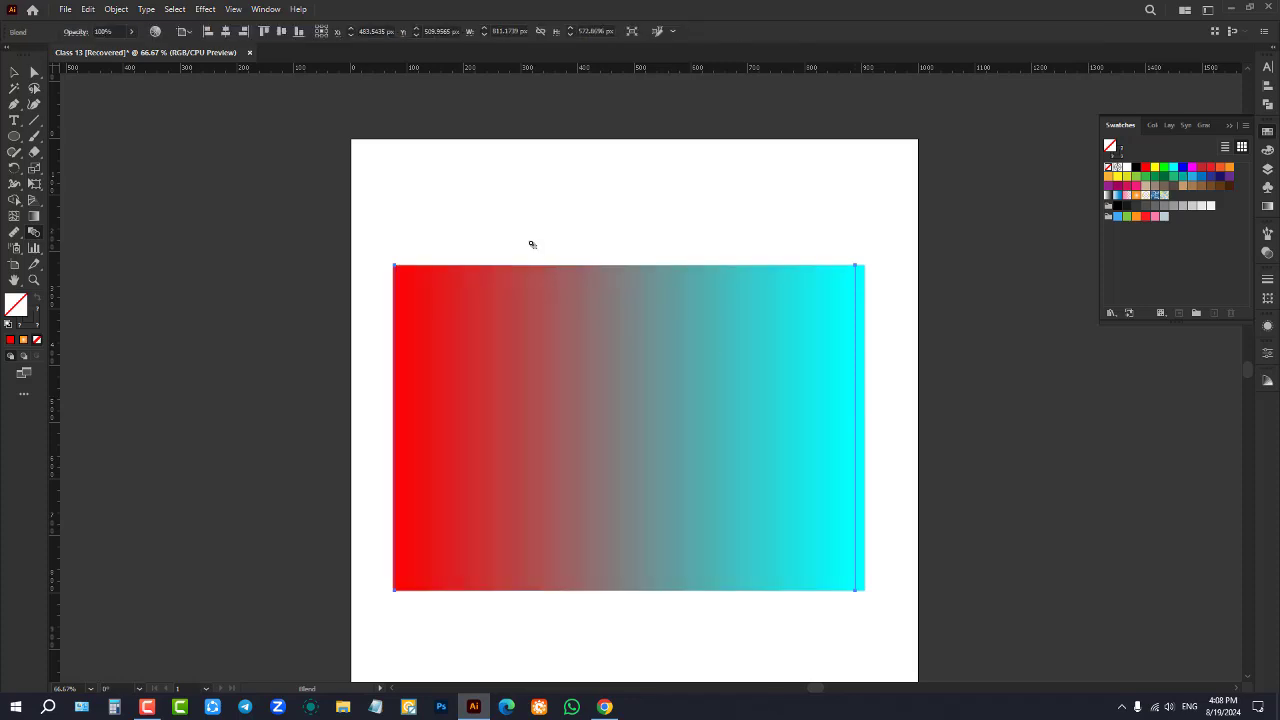
Move the red-to-cyan line blend slightly up and to the right on the artboard
key(v)
click(242, 214)
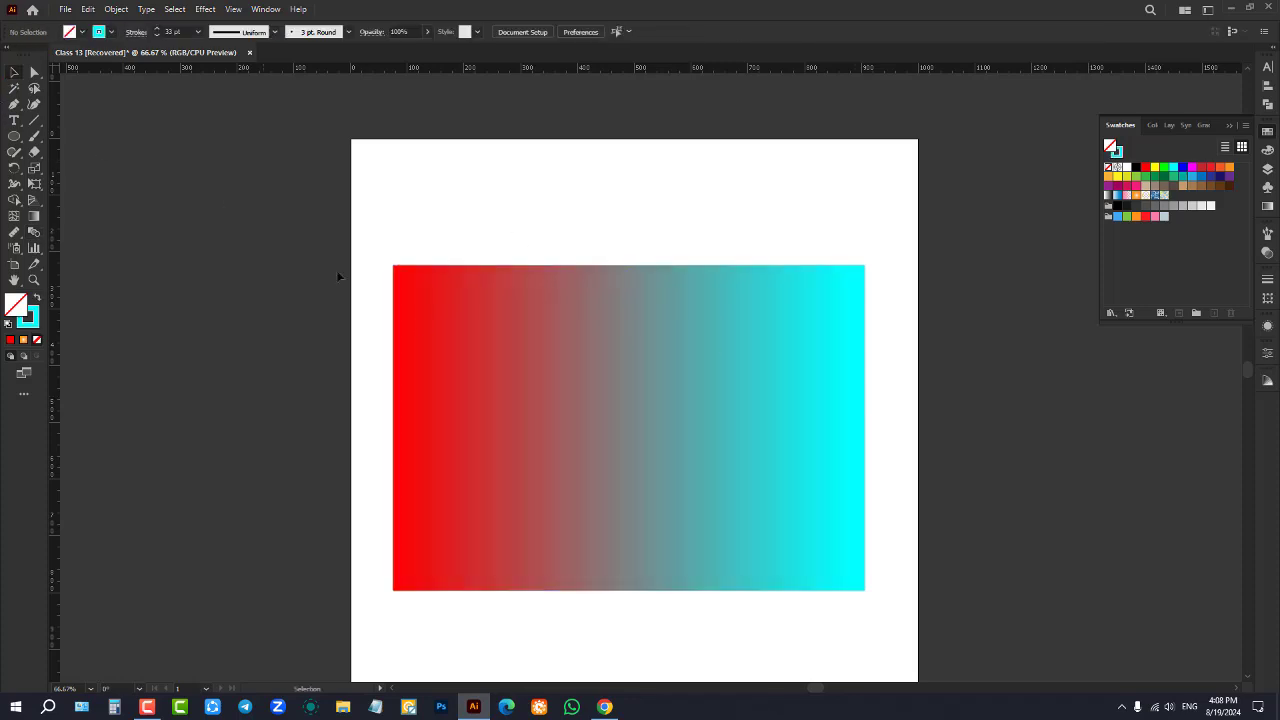
drag(494, 357, 522, 302)
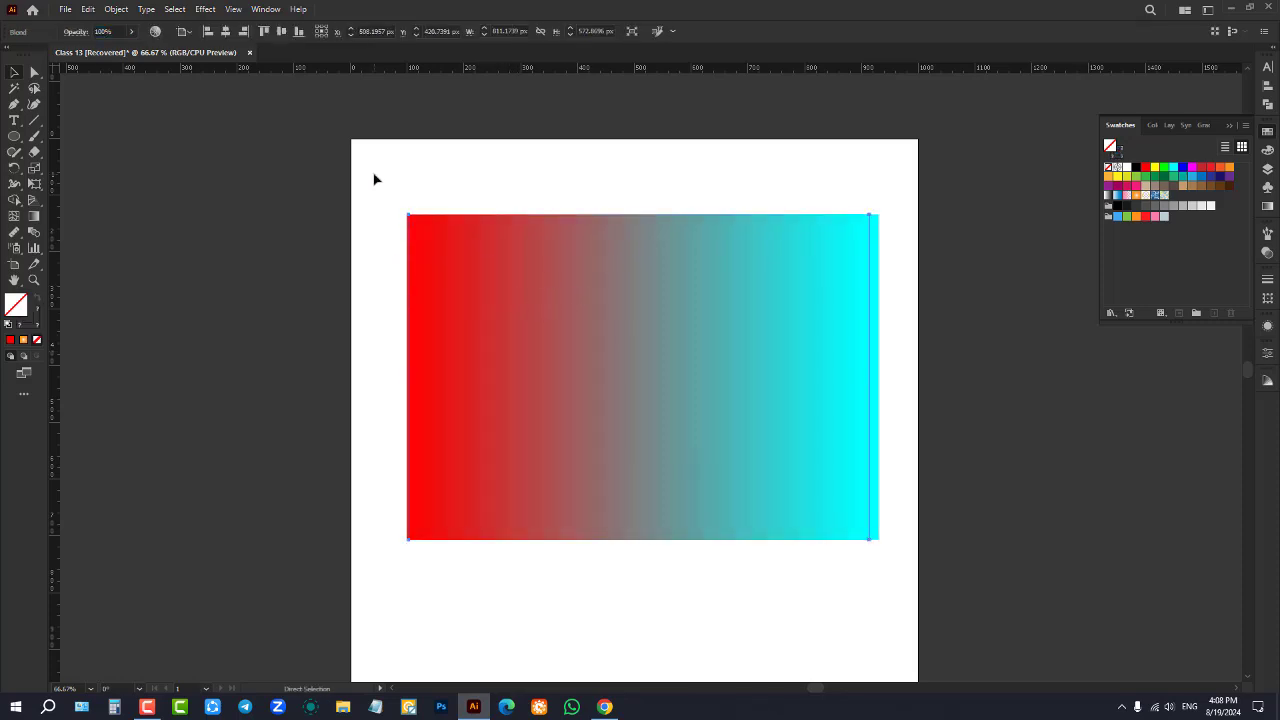
Undo the last move and the blend of the red and cyan lines
key(ctrl+z)
key(ctrl+z)
key(v)
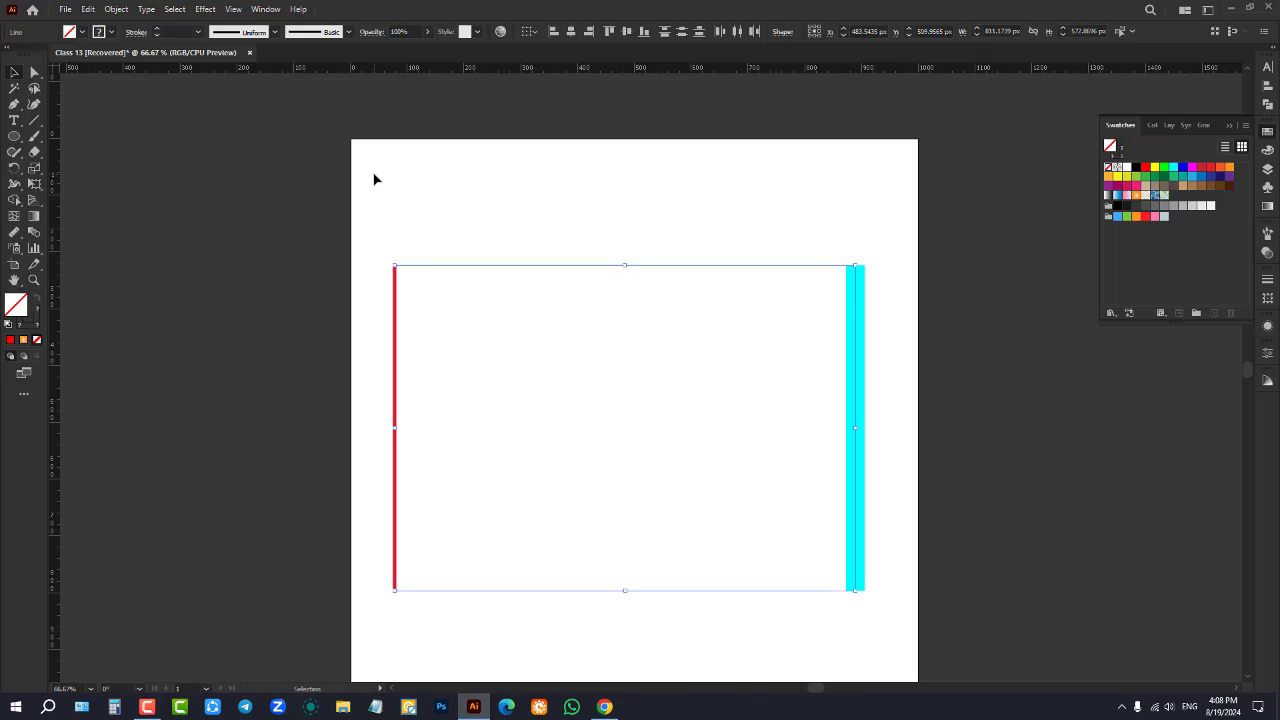
Set the Blend options to Specified Distance spacing of 50 px
double_click(34, 230)
click(700, 146)
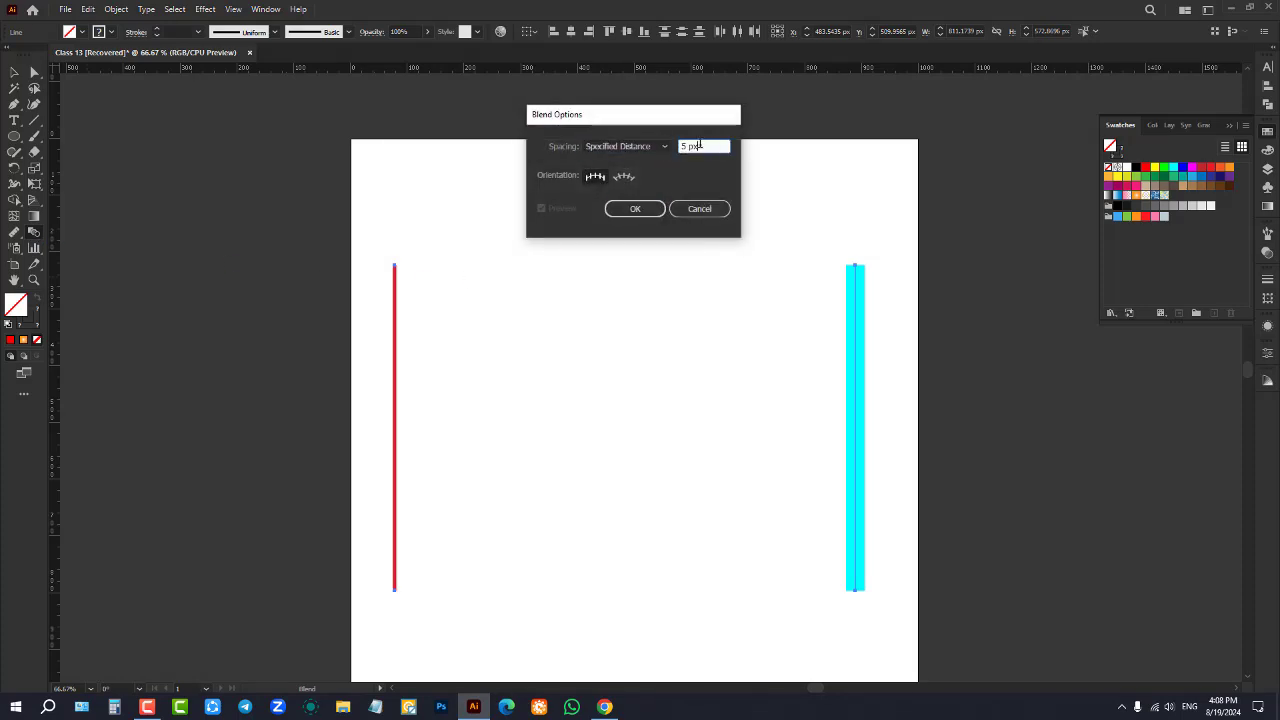
key(shift+Up)
key(shift+Up)
scroll(720, 143, up, 6)
text(50)
click(643, 212)
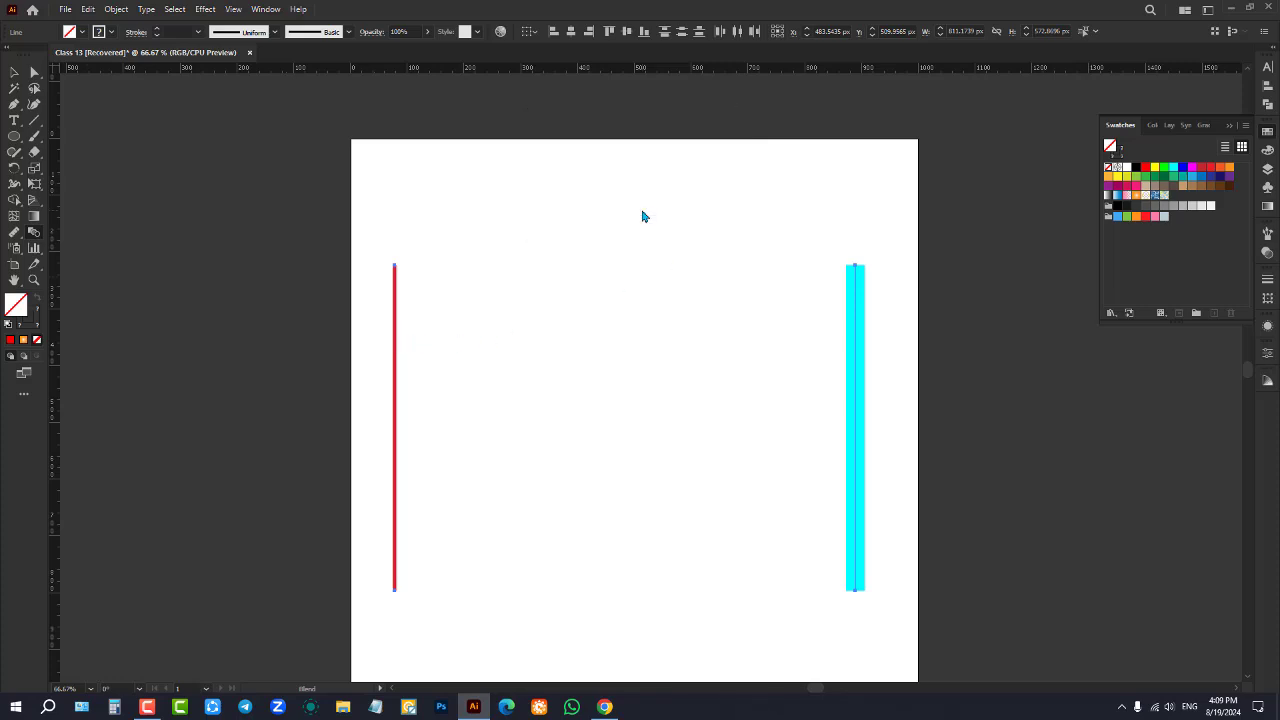
Blend the red line with the cyan line and deselect the result
click(394, 356)
click(856, 345)
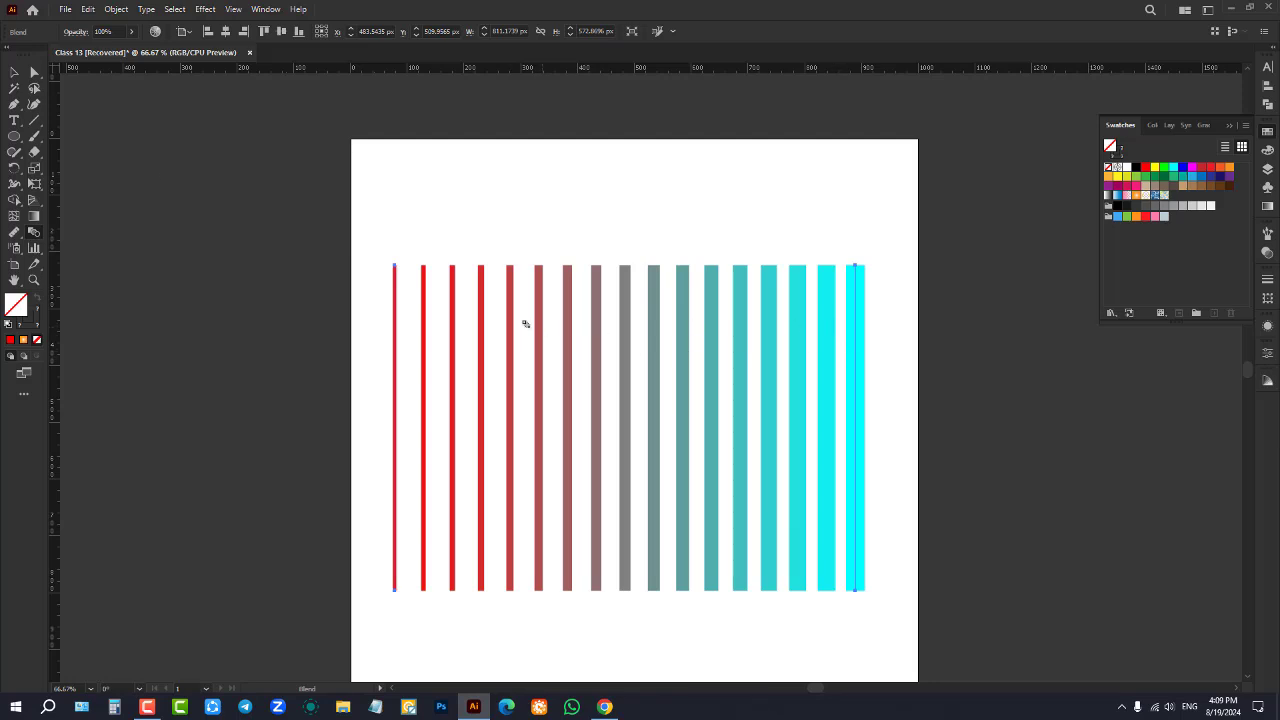
click(13, 72)
click(174, 194)
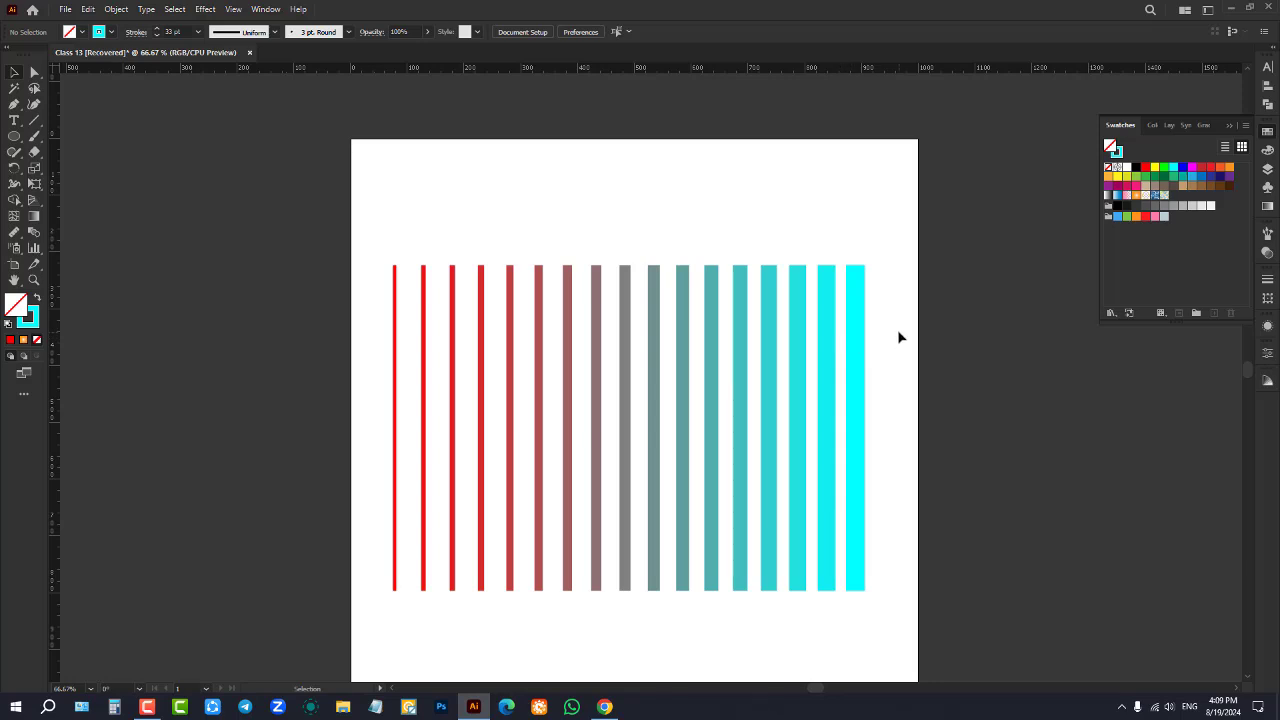
Expand the blend's object, fill and stroke into individual lines and deselect them
scroll(897, 338, up, 3)
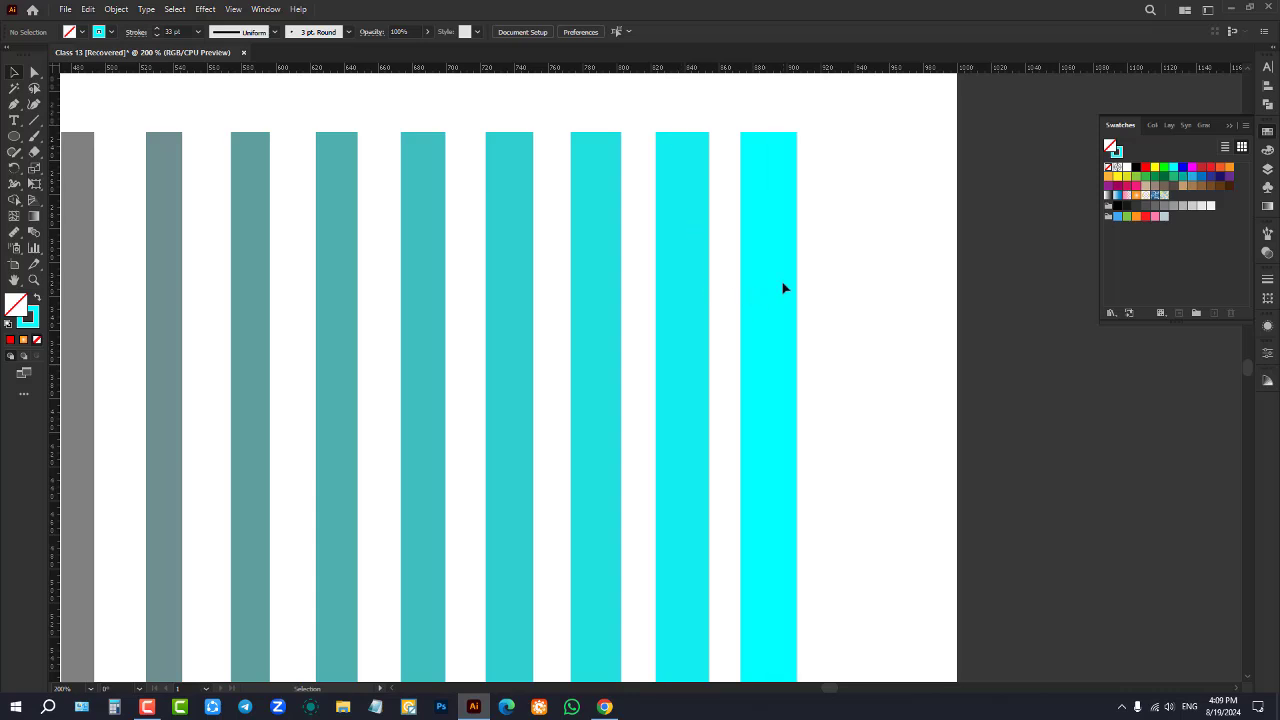
scroll(783, 288, down, 4)
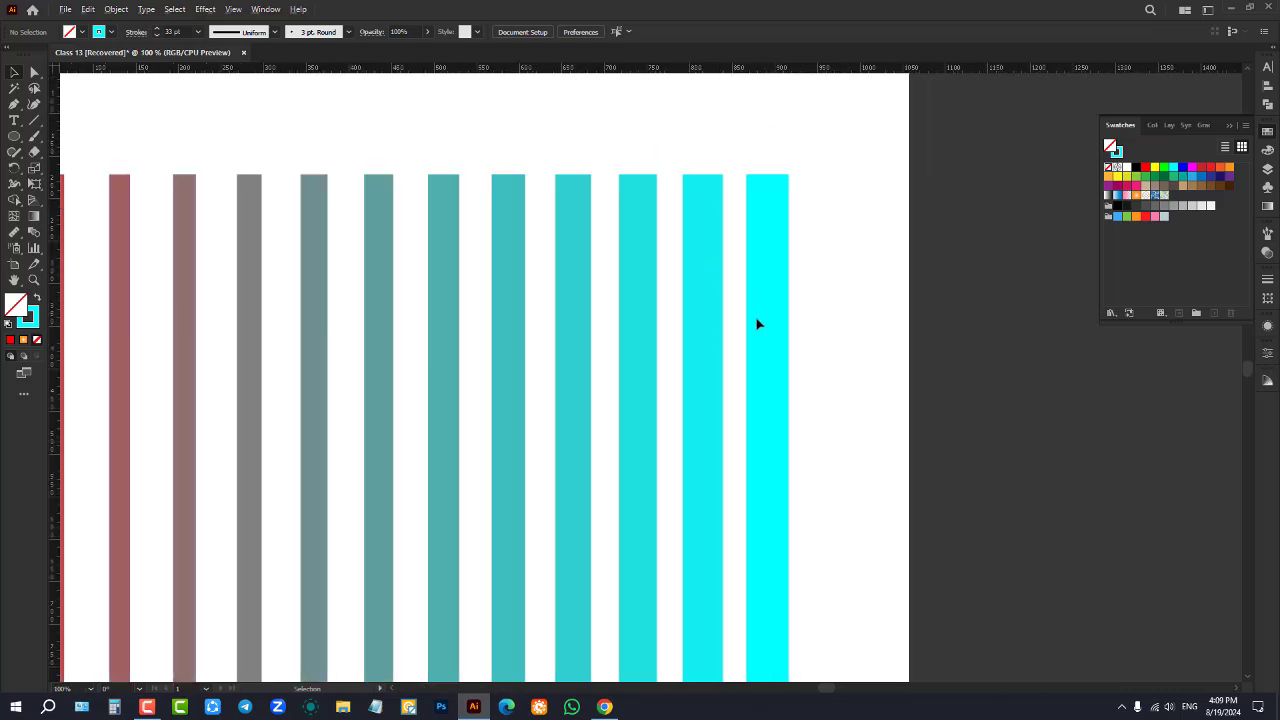
click(735, 366)
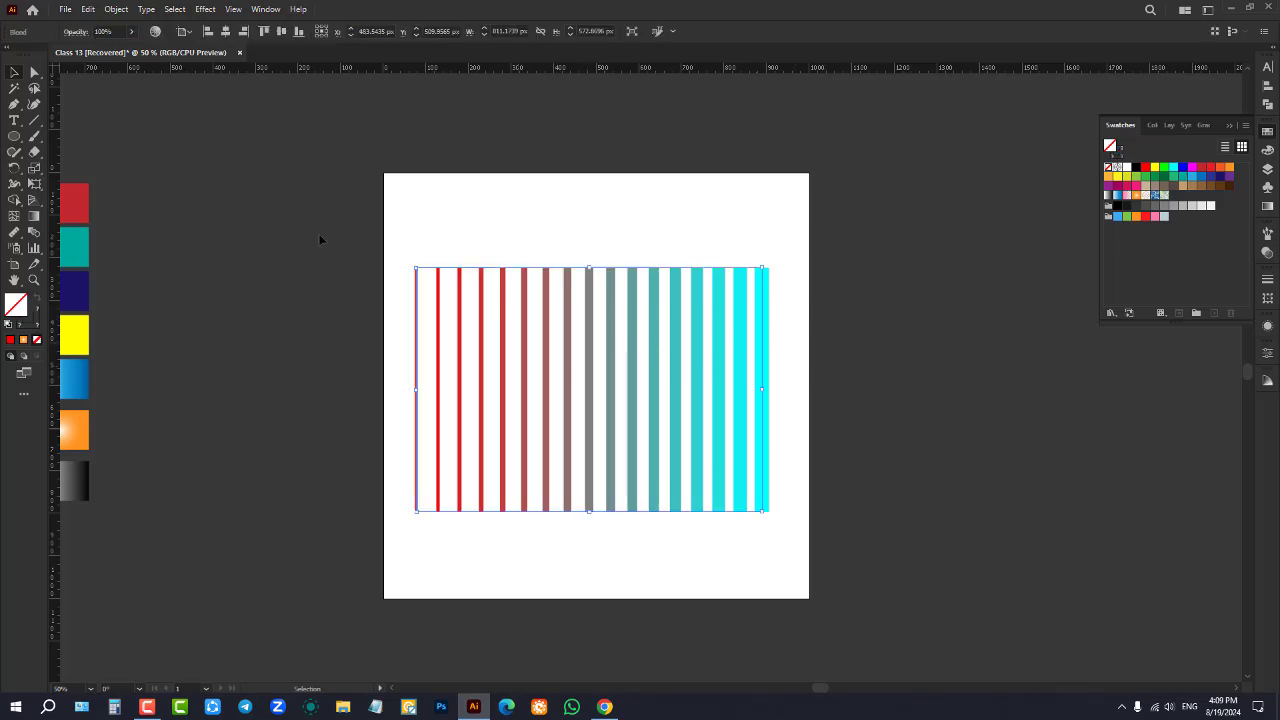
click(122, 9)
click(166, 174)
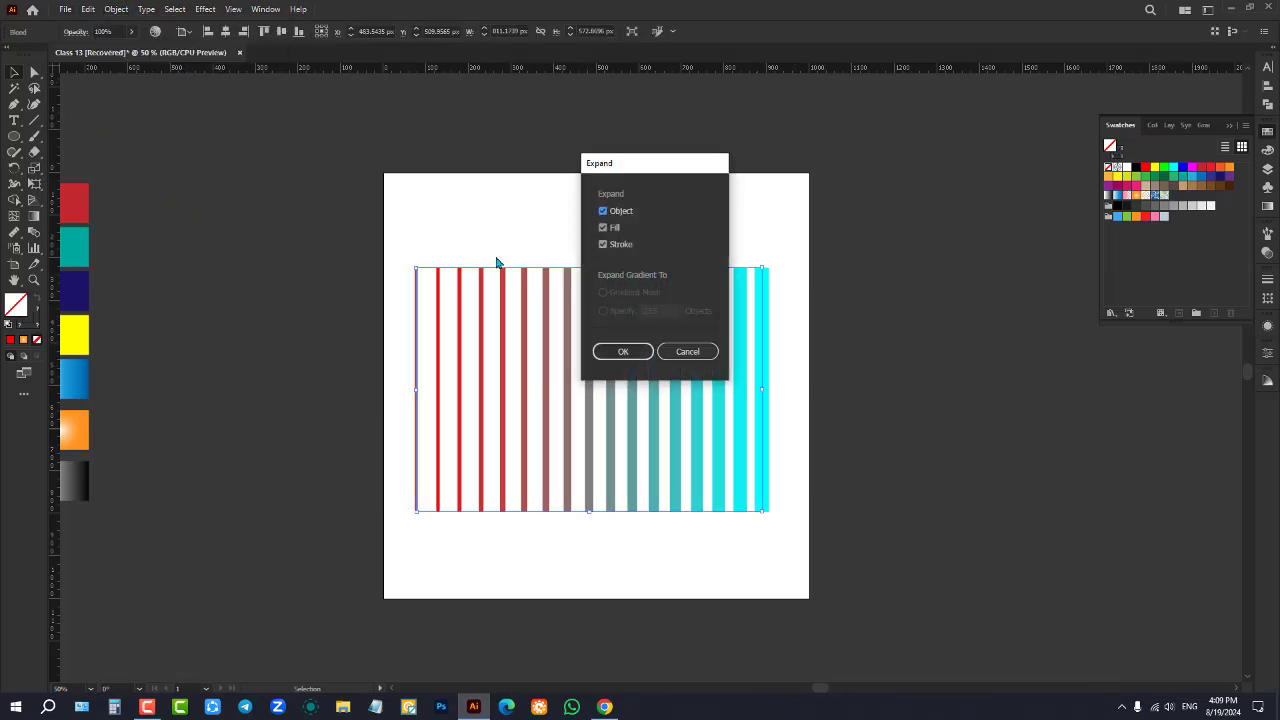
click(612, 350)
click(588, 226)
Create a 50 × 50 px rectangle beside the thickest cyan line, at the artboard's edge
scroll(669, 325, up, 2)
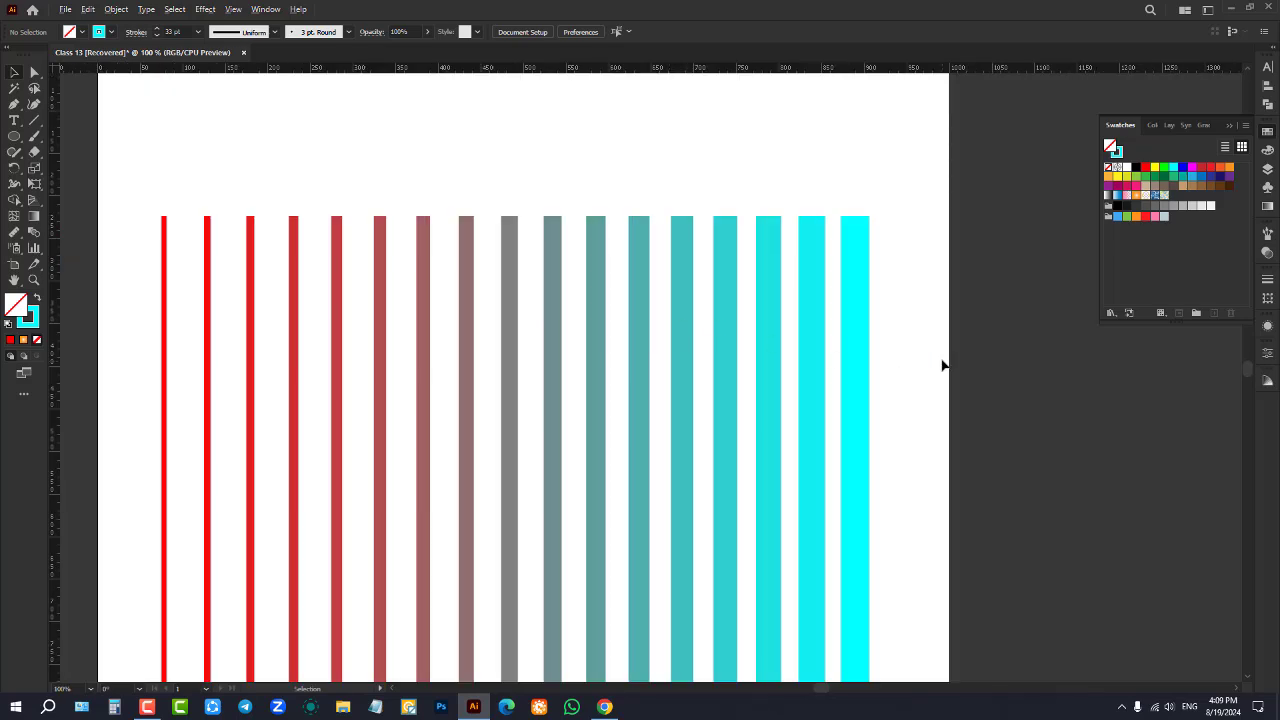
scroll(943, 363, up, 2)
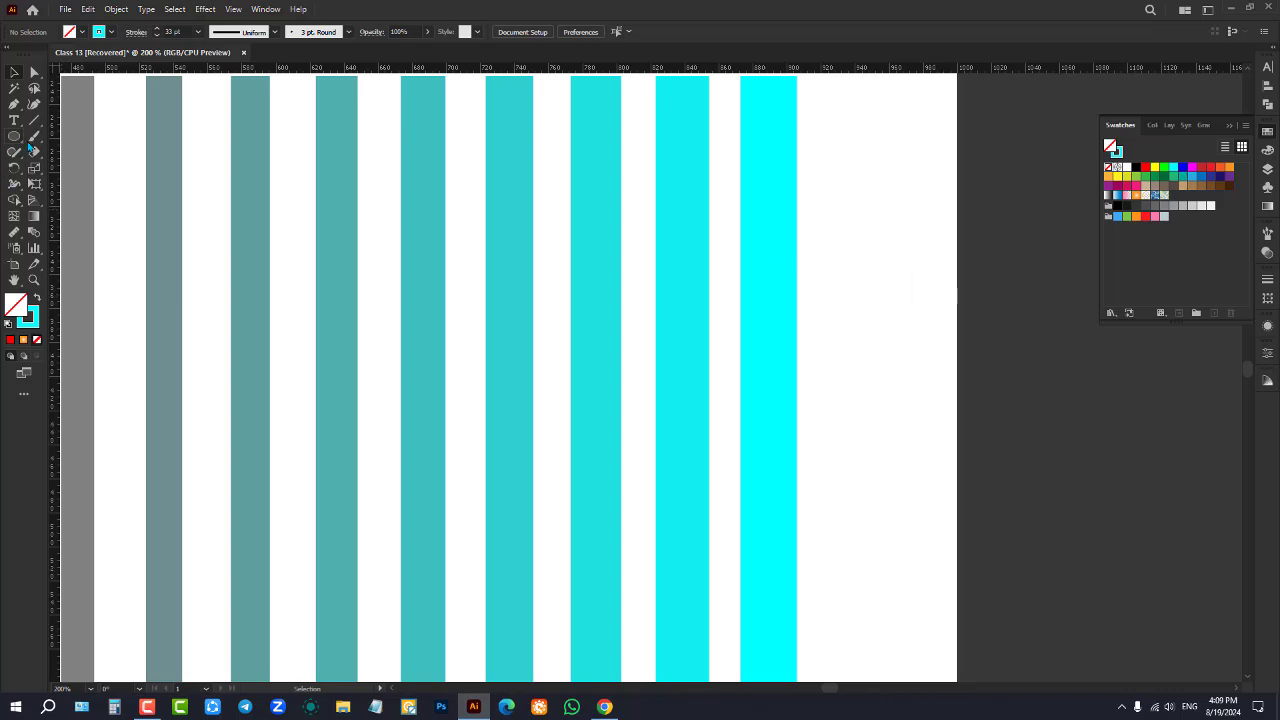
drag(14, 137, 74, 140)
click(953, 292)
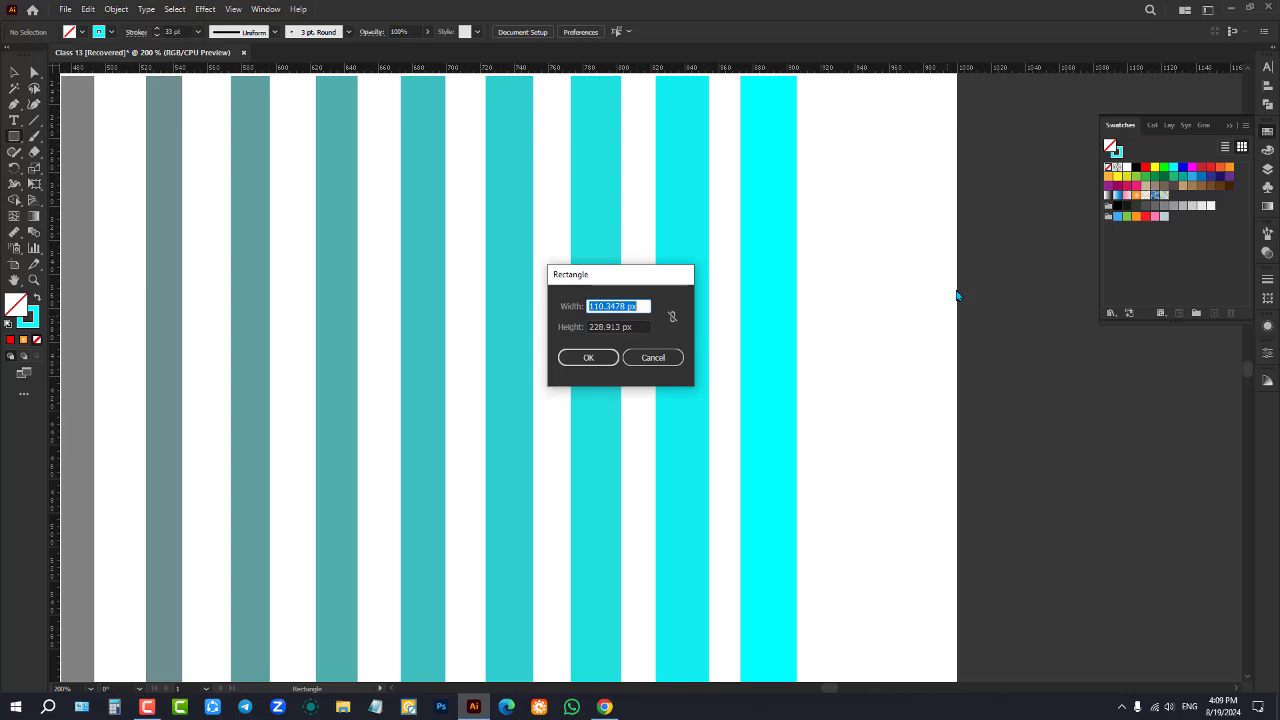
text(50)
key(Tab)
text(50)
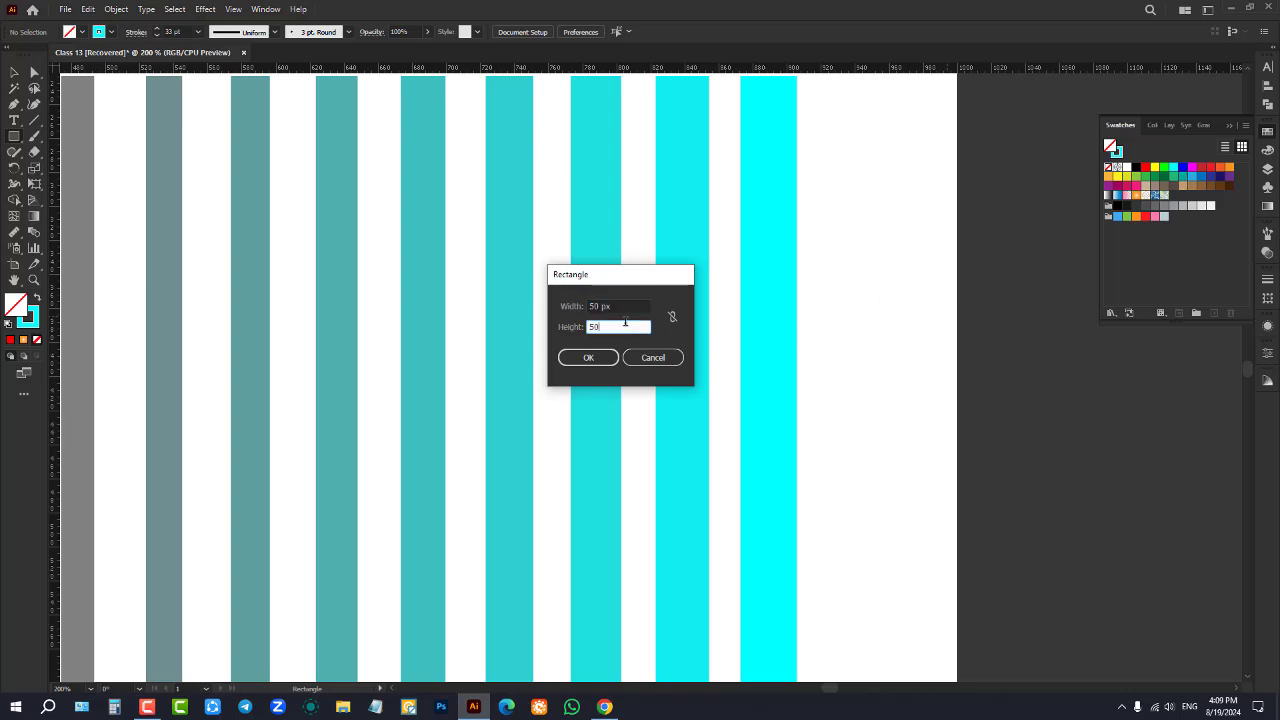
click(588, 357)
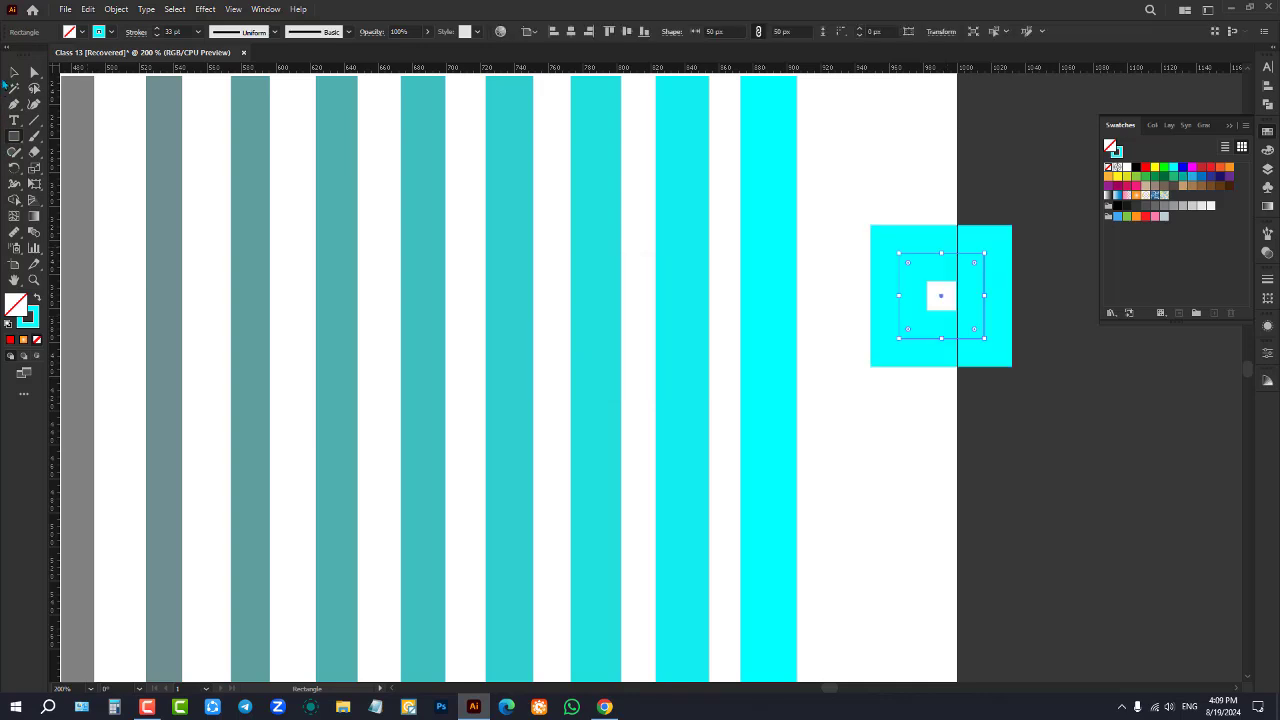
Swap the square's fill and stroke, and move it over the gap between the last two cyan lines
click(14, 72)
click(37, 299)
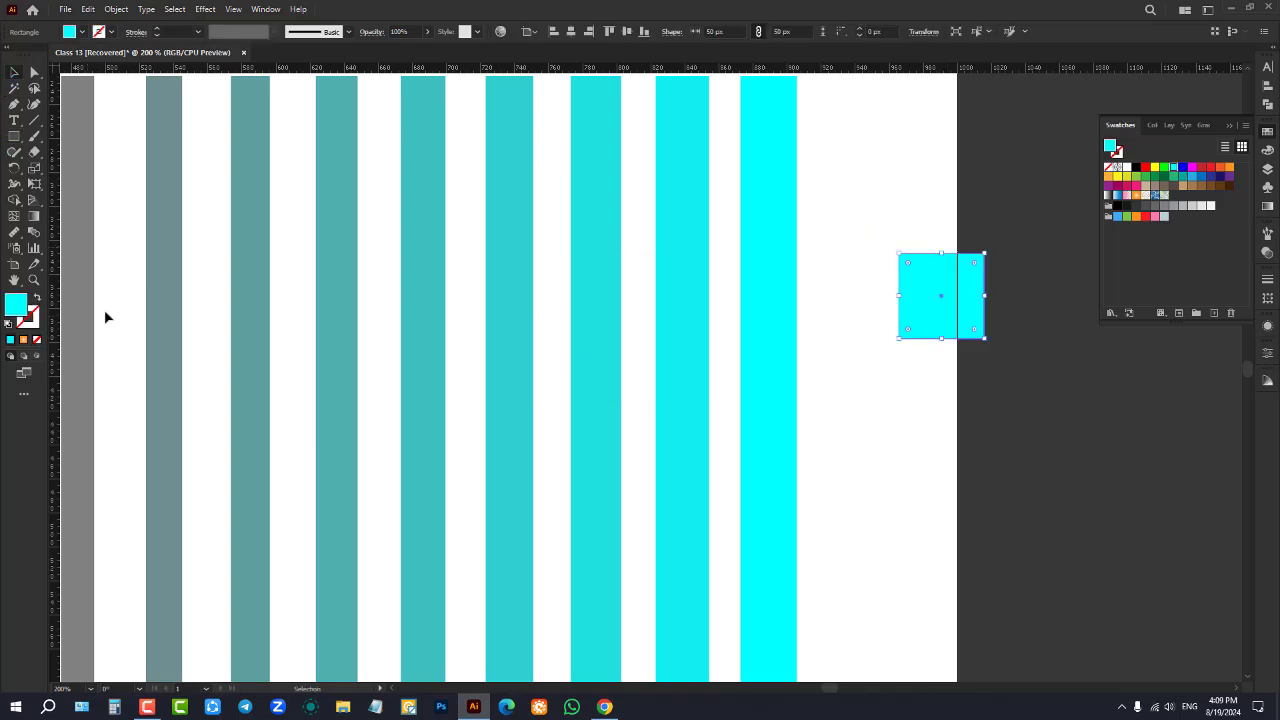
click(852, 272)
drag(930, 296, 716, 292)
scroll(778, 227, up, 2)
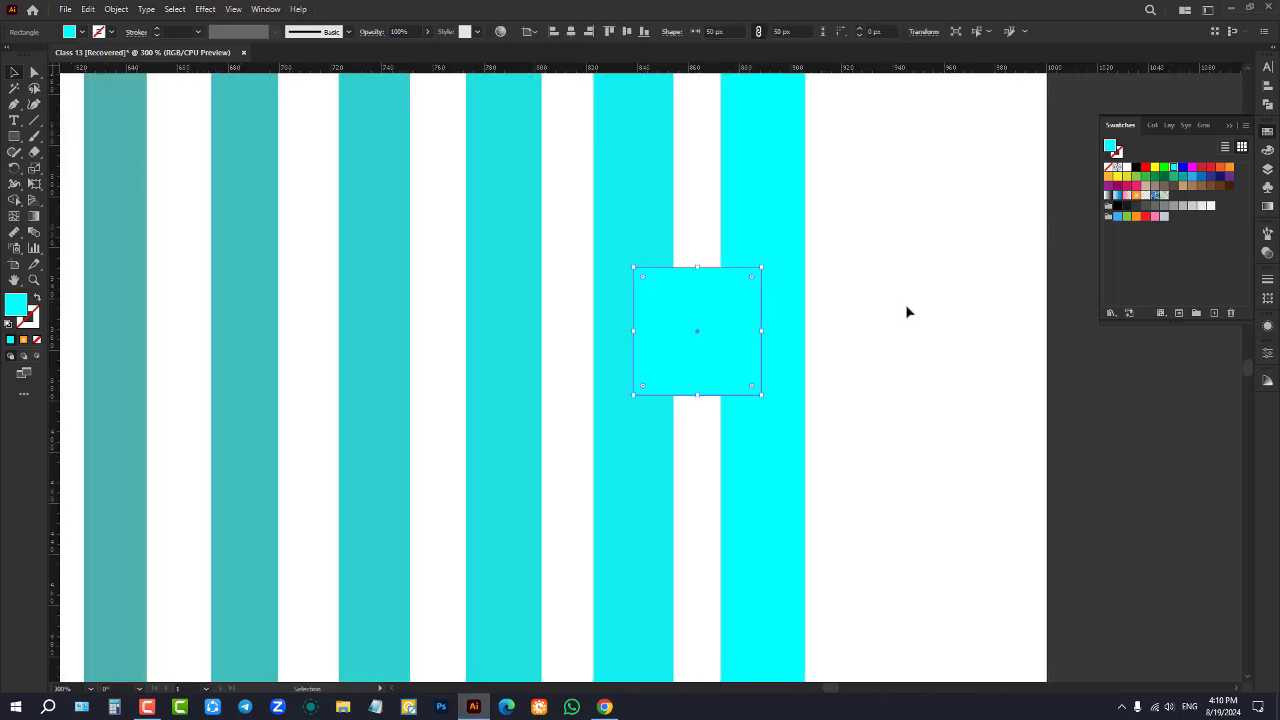
click(908, 312)
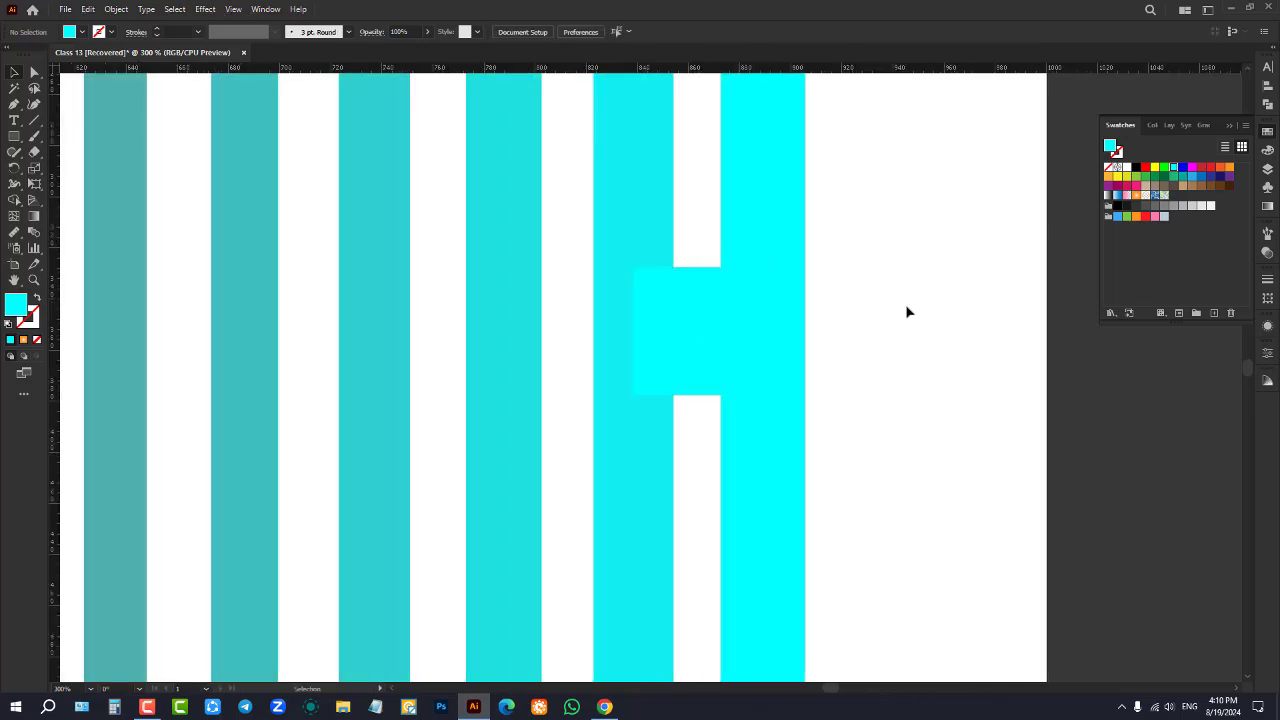
Switch to outline view and fit the square between the paths of the last two cyan lines
key(a)
key(ctrl+y)
key(v)
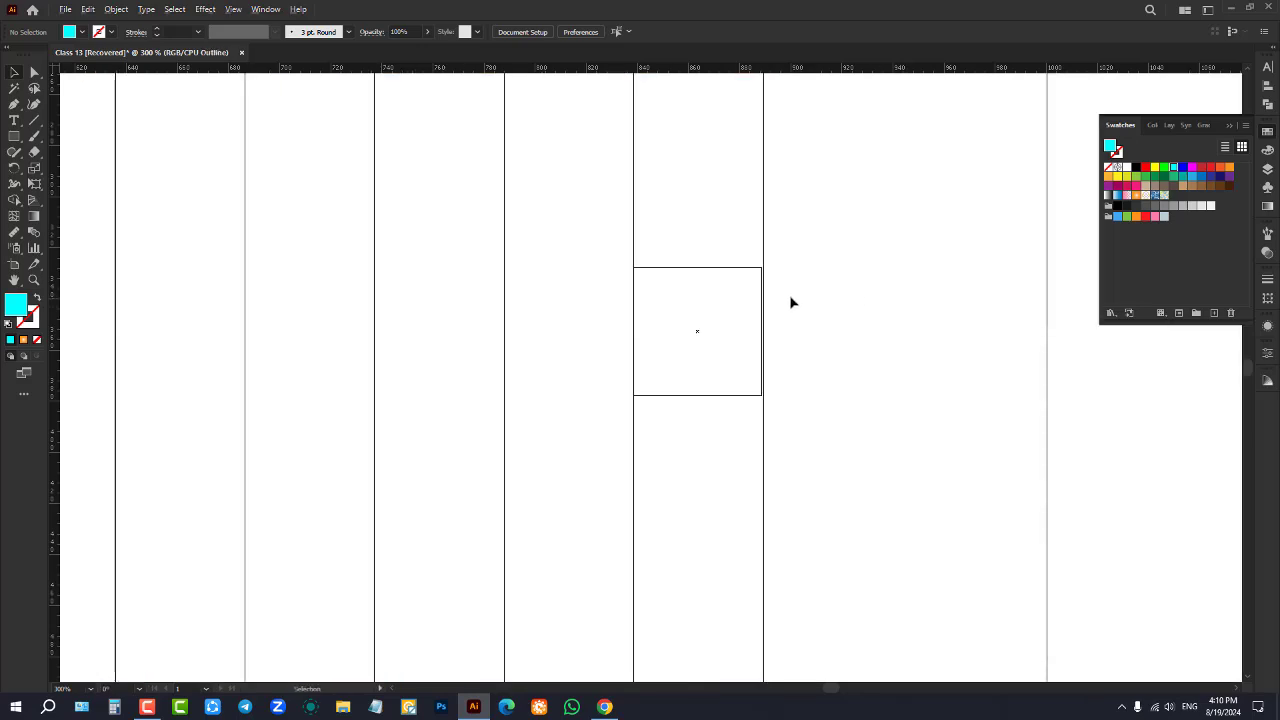
scroll(790, 302, up, 3)
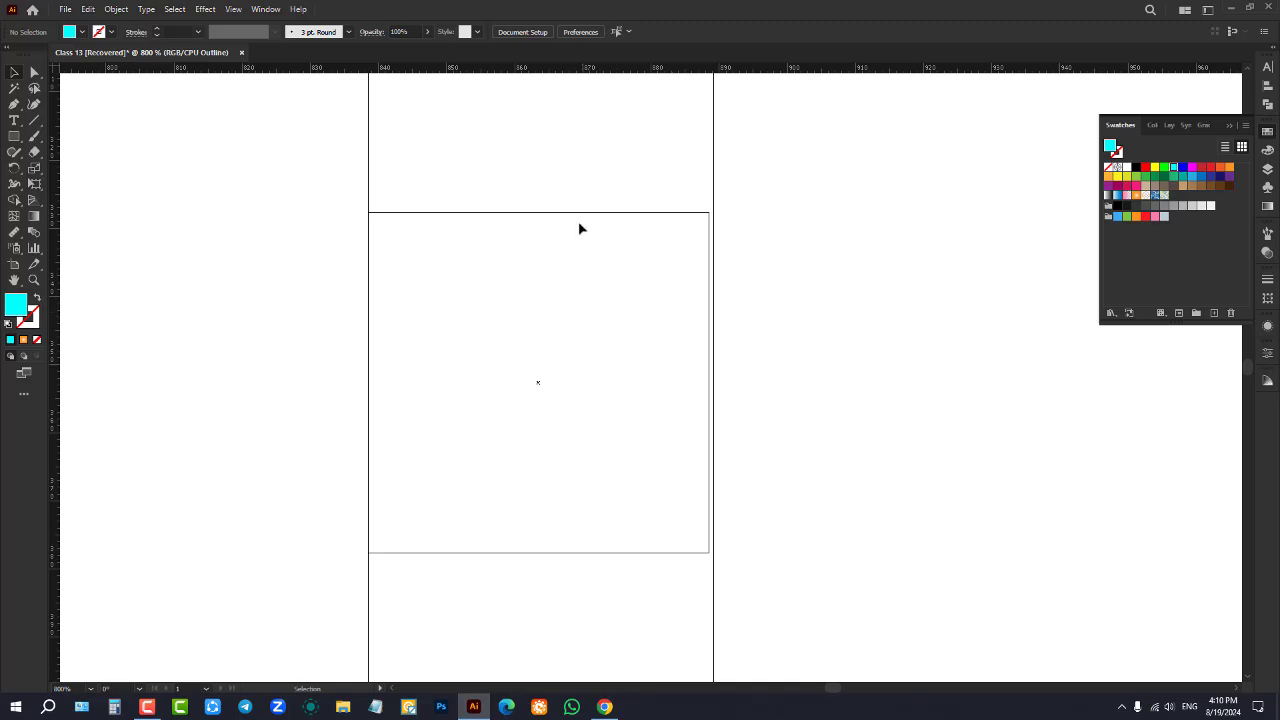
drag(580, 212, 580, 221)
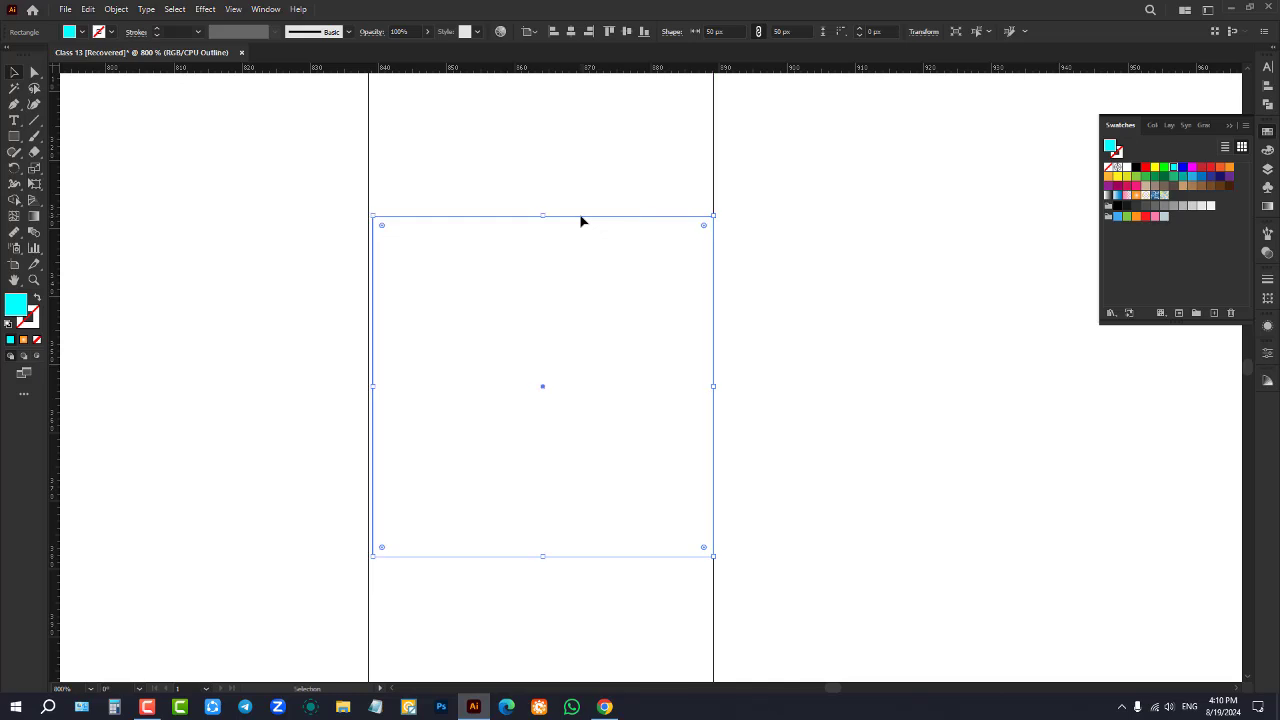
key(Left)
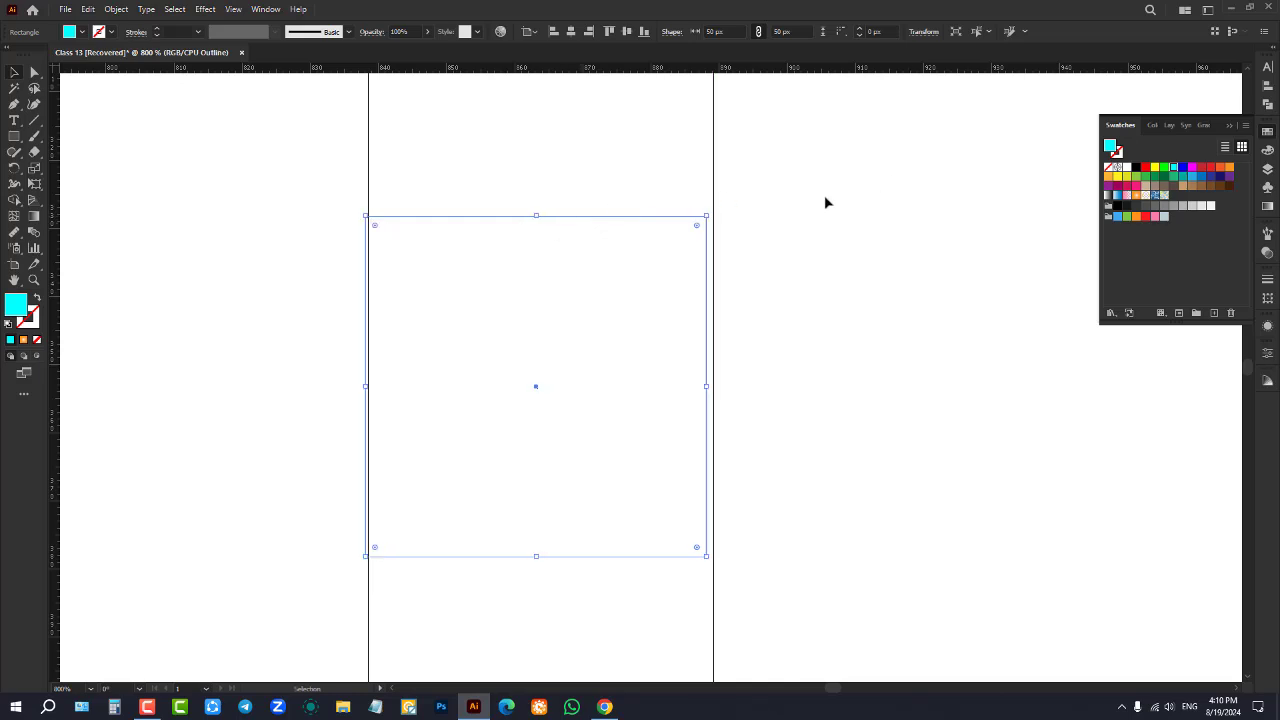
scroll(540, 249, up, 1)
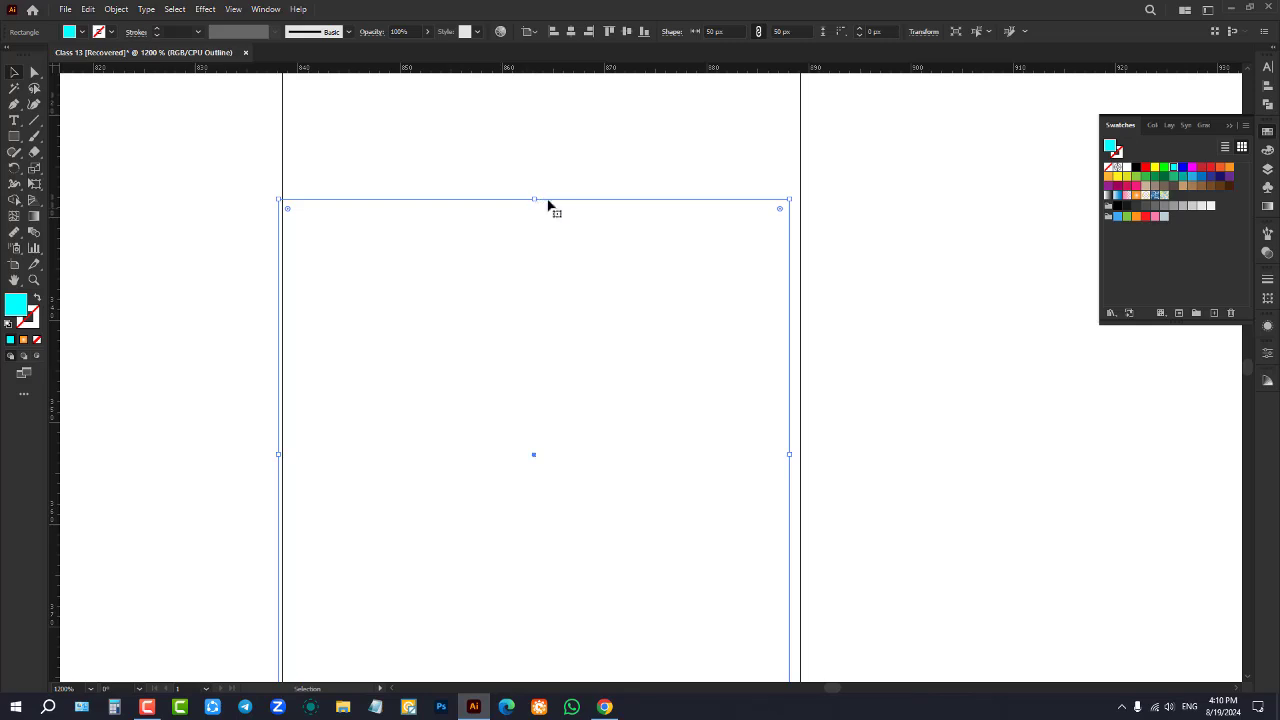
drag(563, 202, 566, 214)
click(566, 172)
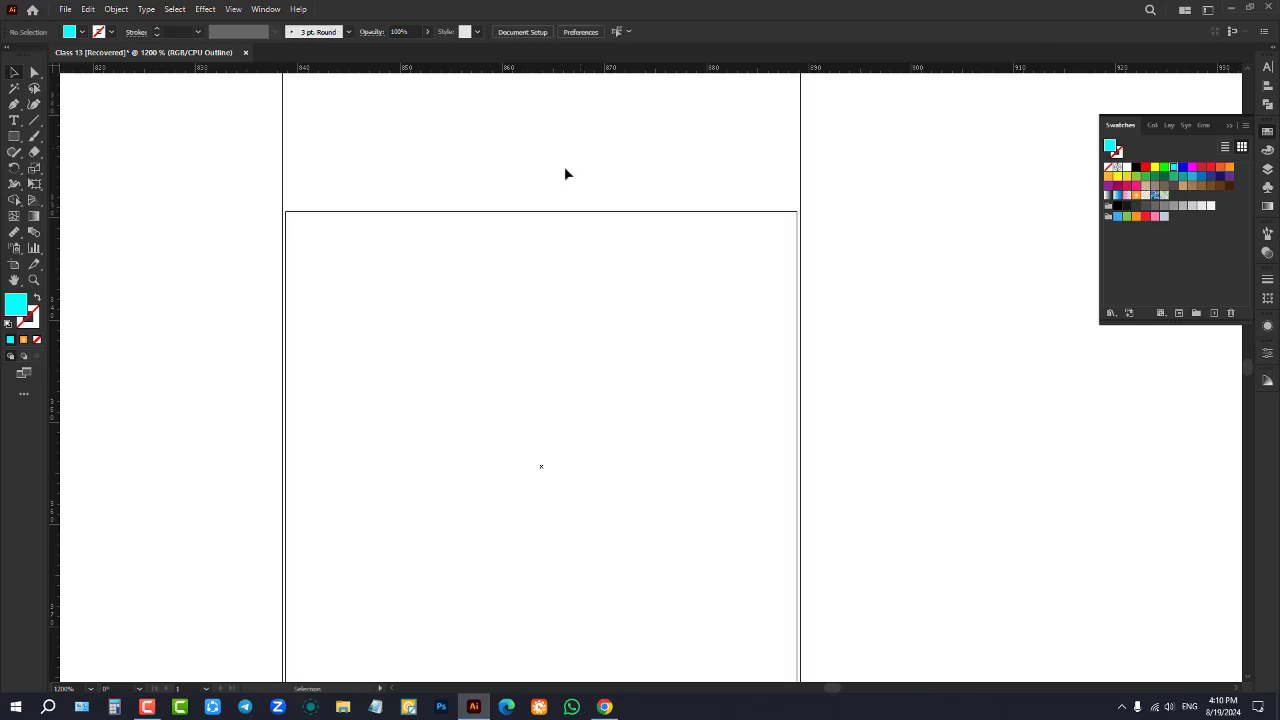
drag(391, 168, 504, 224)
Compare the square's width with the spacing between neighbouring line paths across the artboard
scroll(629, 194, down, 9)
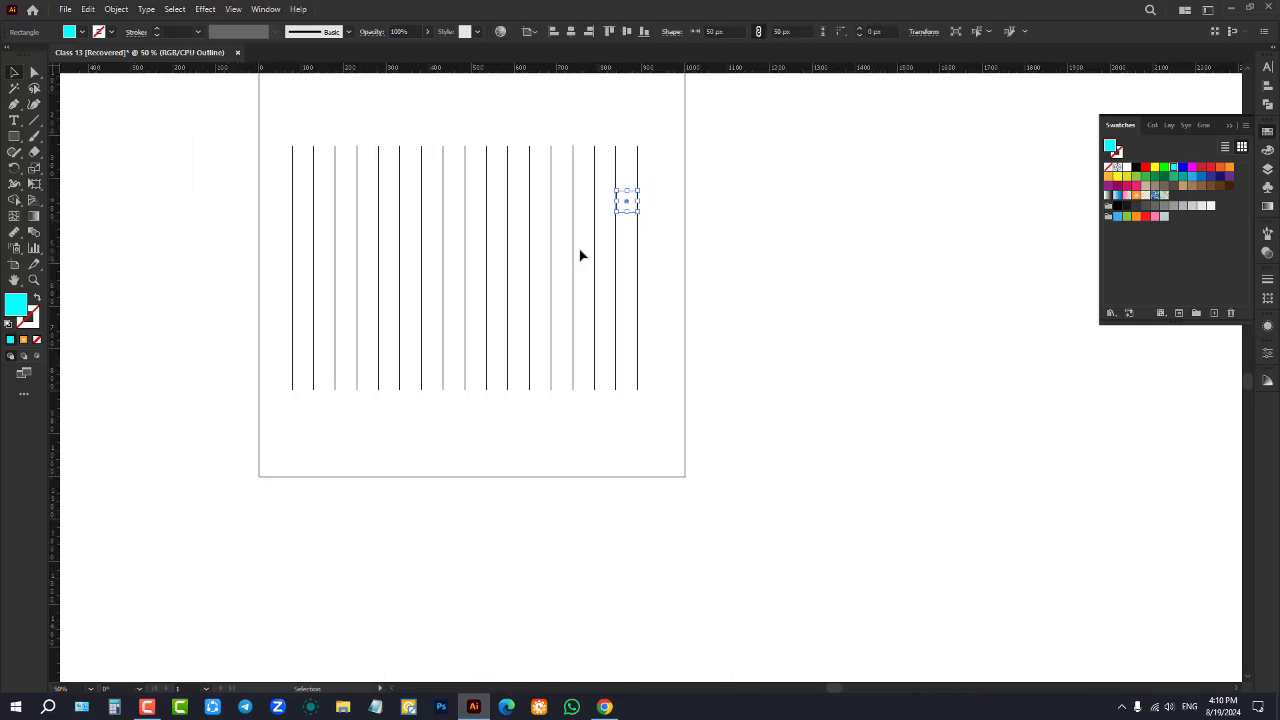
scroll(543, 200, up, 1)
scroll(634, 277, up, 7)
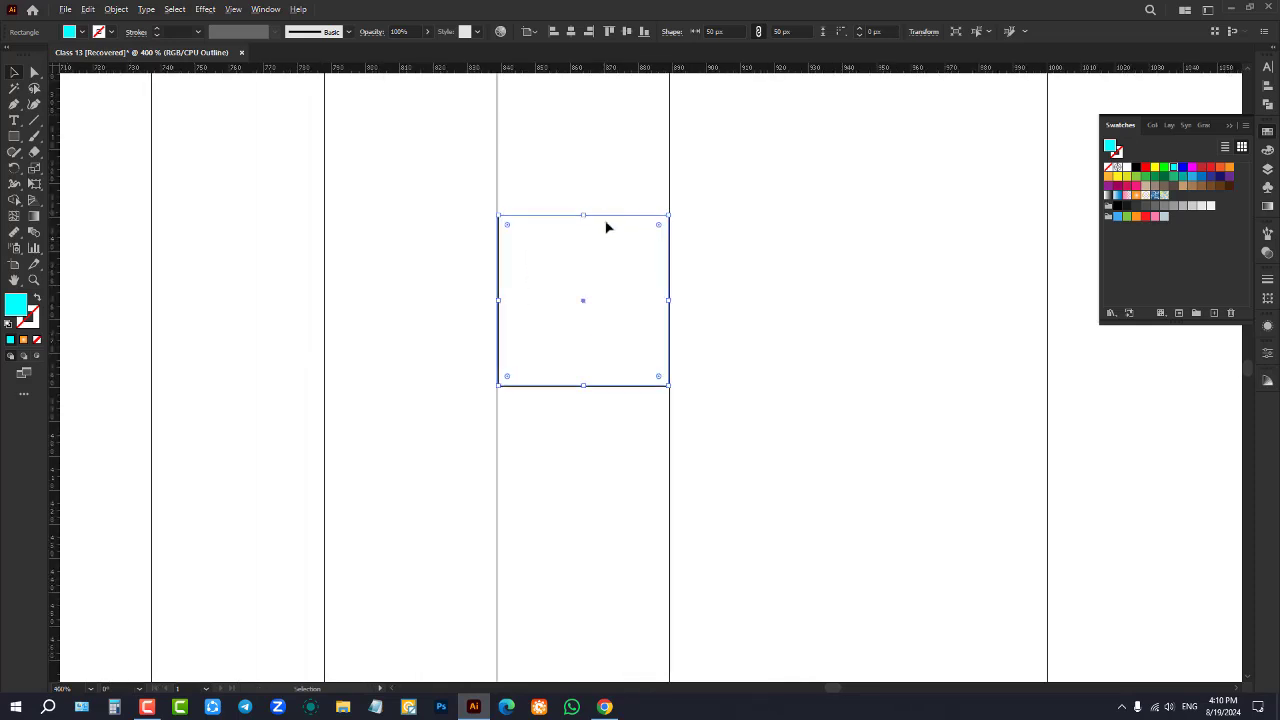
scroll(610, 246, up, 1)
scroll(700, 255, down, 9)
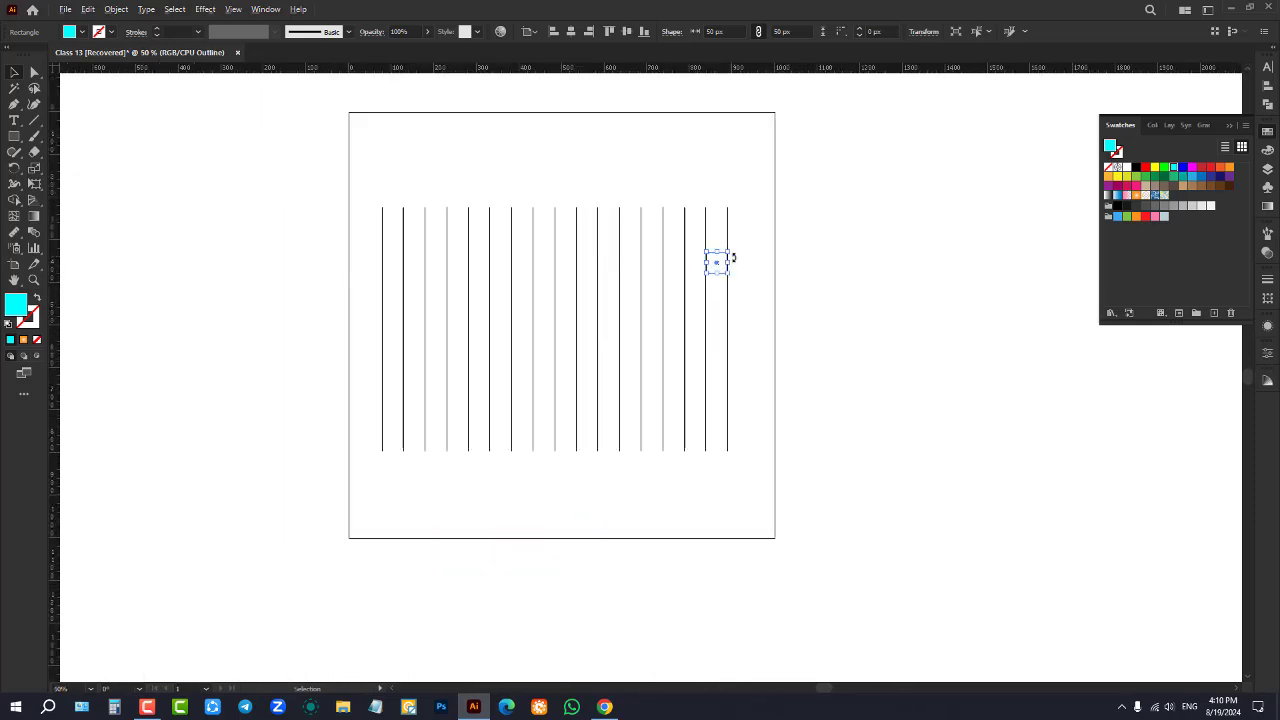
scroll(671, 236, up, 1)
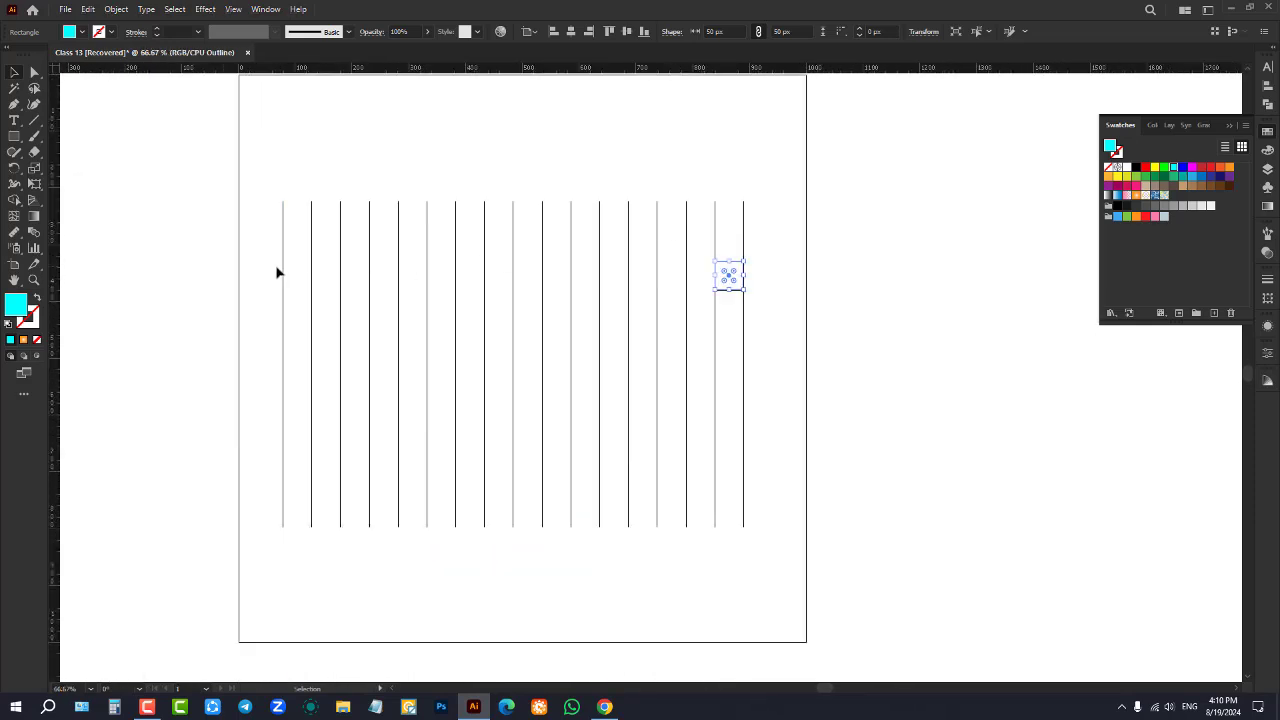
scroll(650, 349, down, 2)
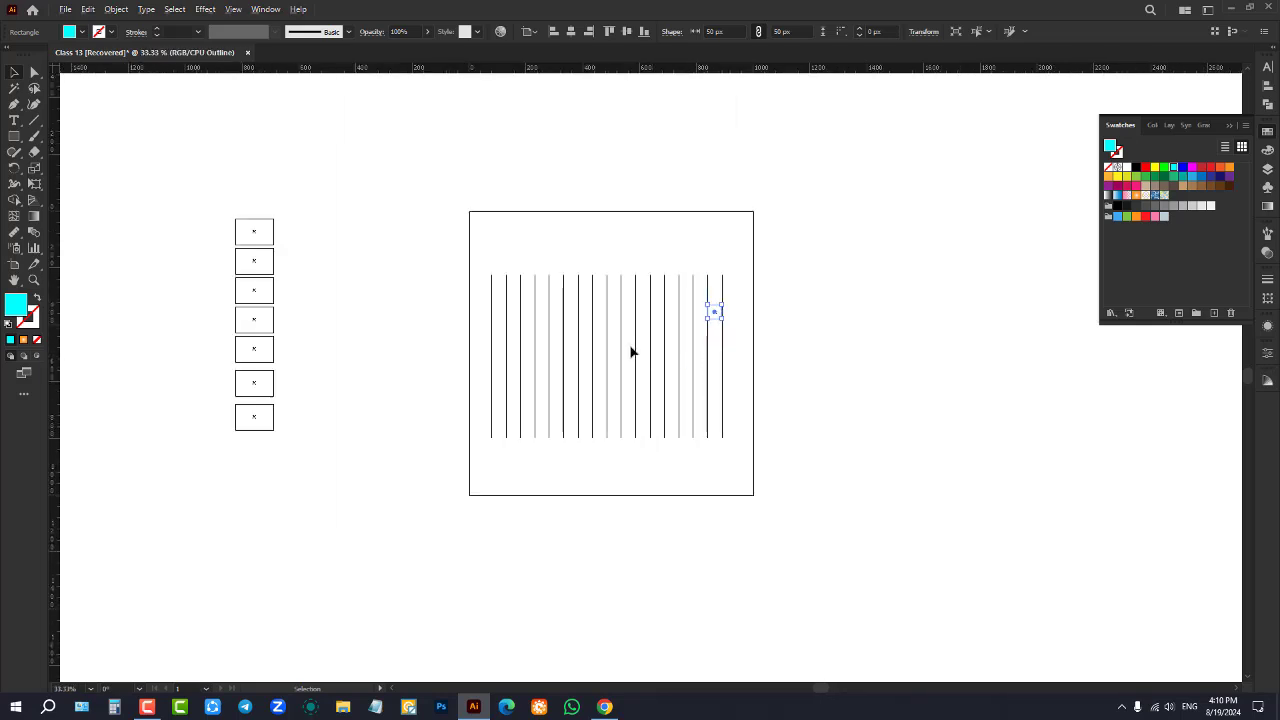
scroll(640, 345, up, 2)
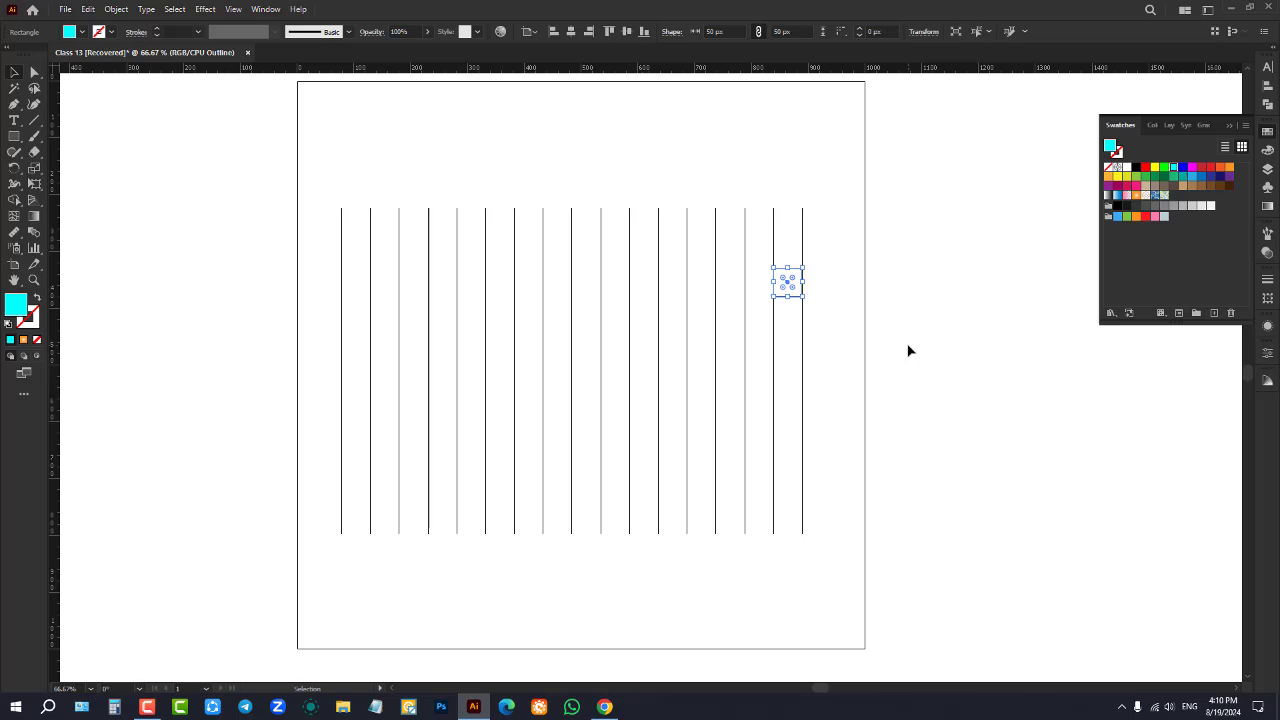
Delete the 50 px square and return to preview view
key(Delete)
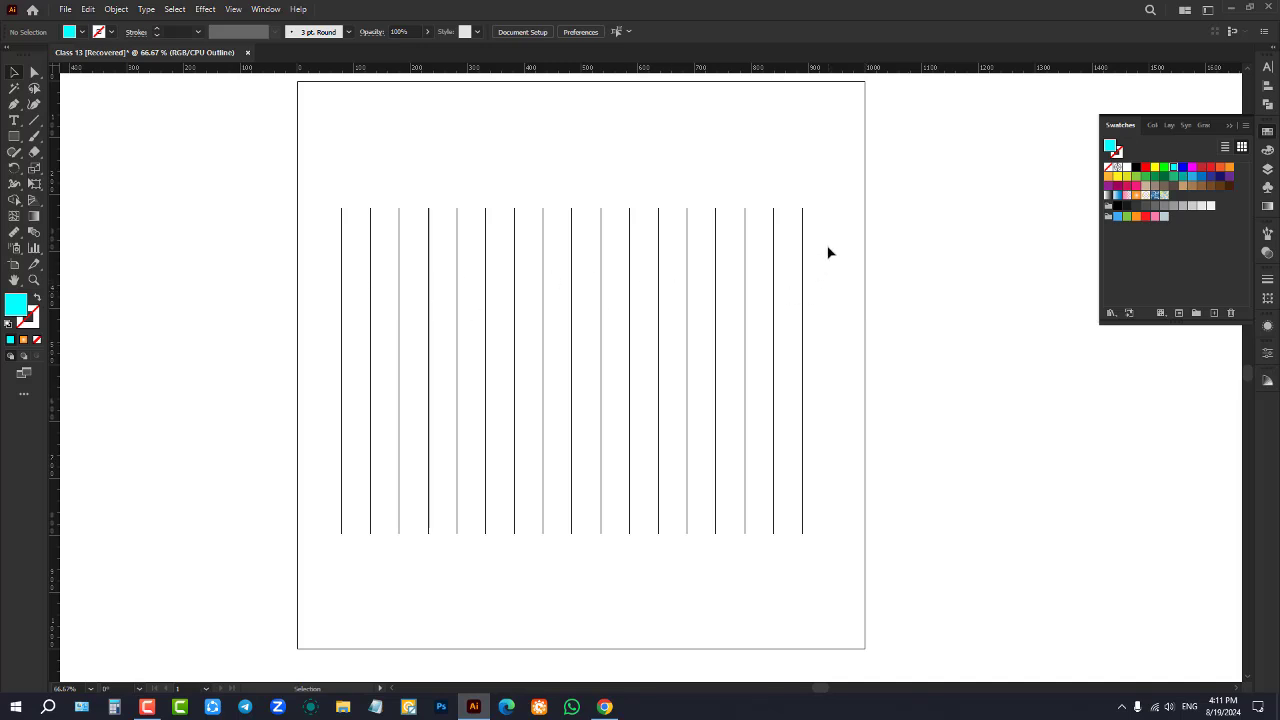
key(a)
key(ctrl+y)
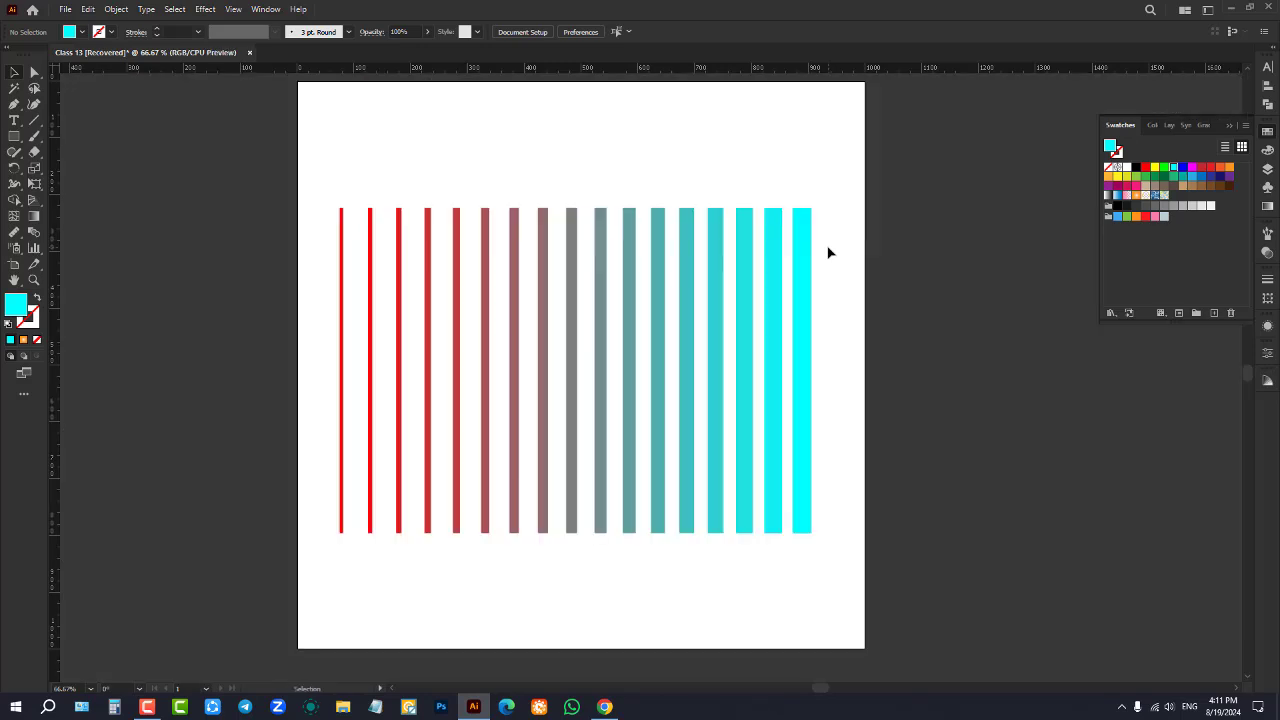
Delete all the expanded red-to-cyan lines from the artboard
scroll(830, 250, down, 4)
scroll(830, 250, up, 4)
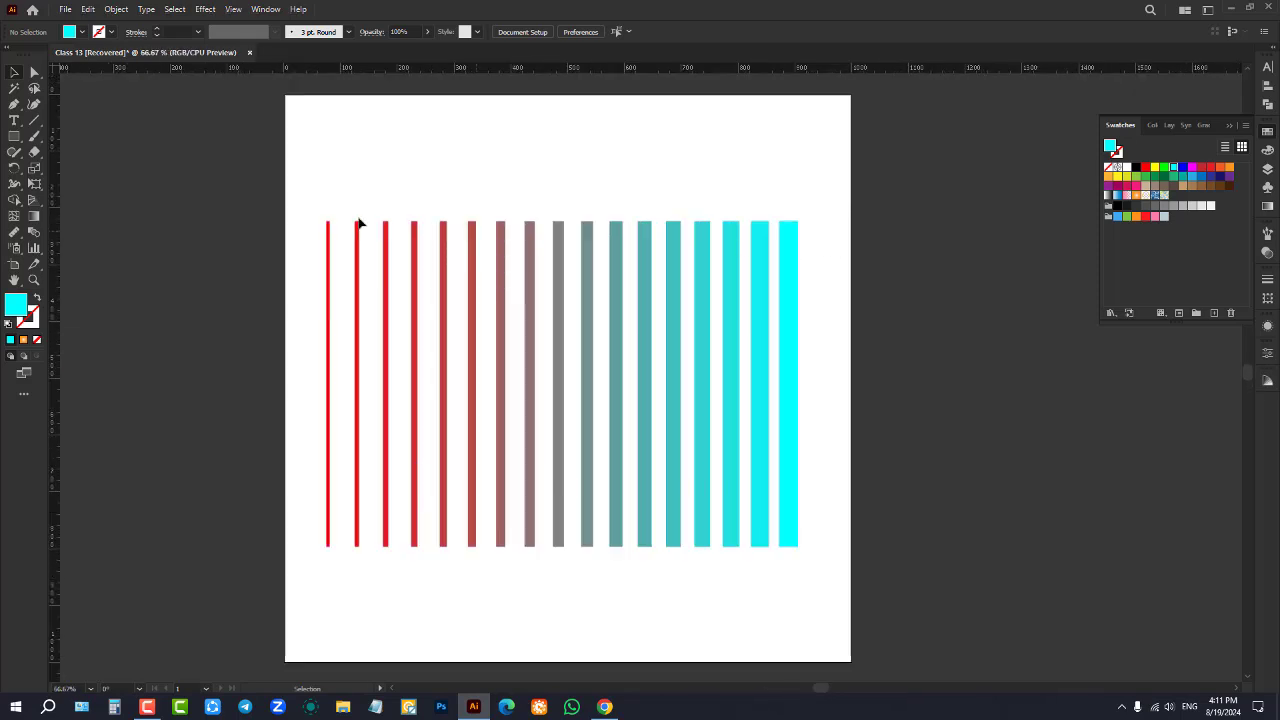
drag(292, 192, 877, 329)
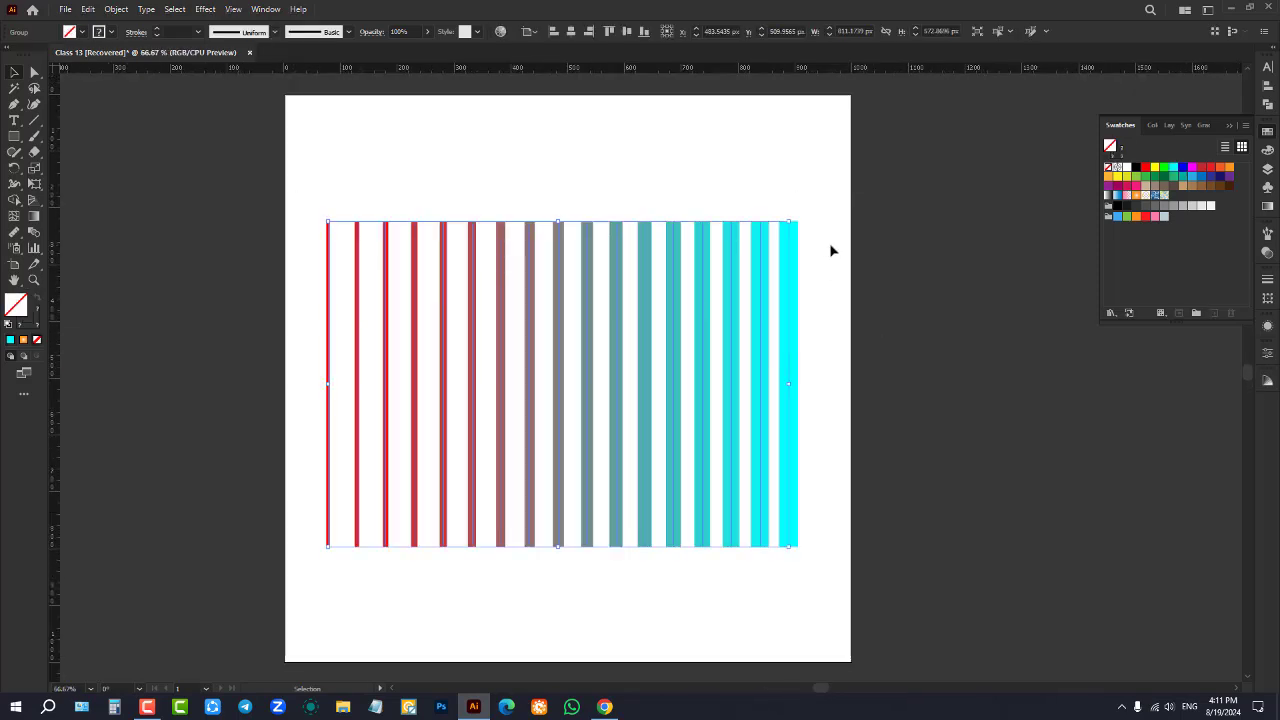
key(Delete)
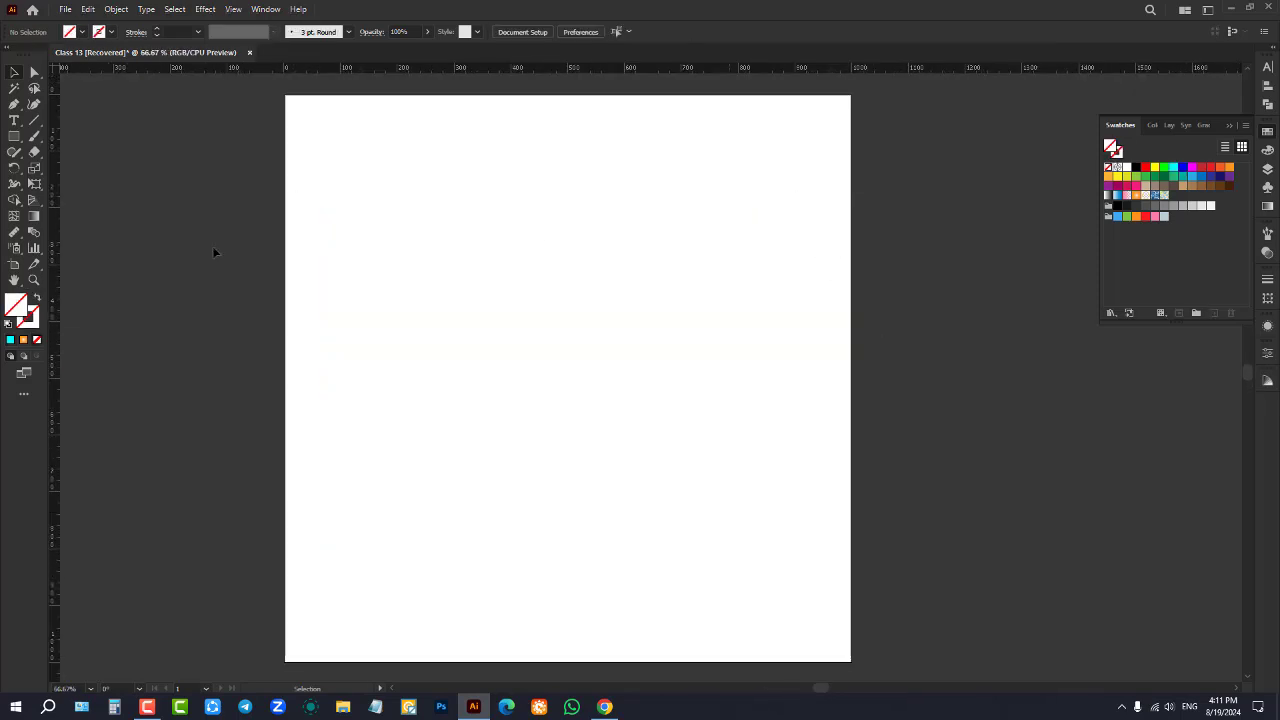
Draw a vertical line about 509 px long with a 6 pt orange stroke and copy it about 733 px to the right
click(34, 120)
drag(348, 234, 360, 523)
click(111, 32)
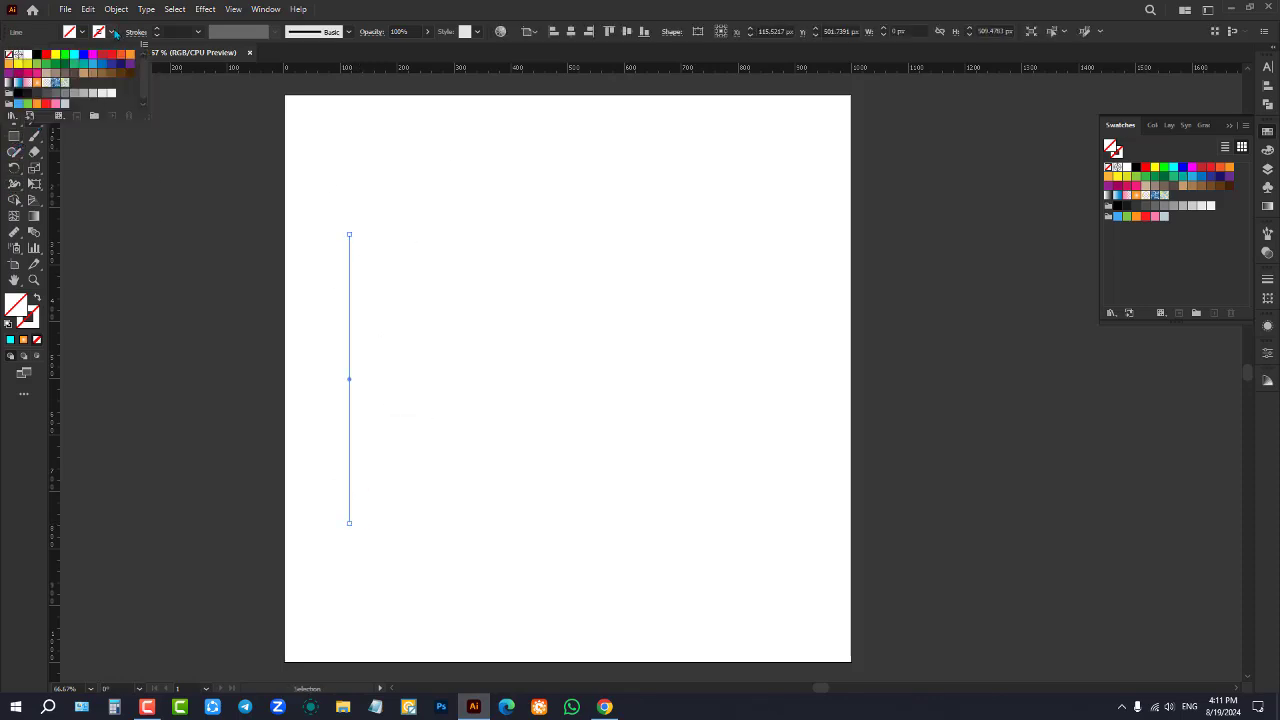
click(129, 56)
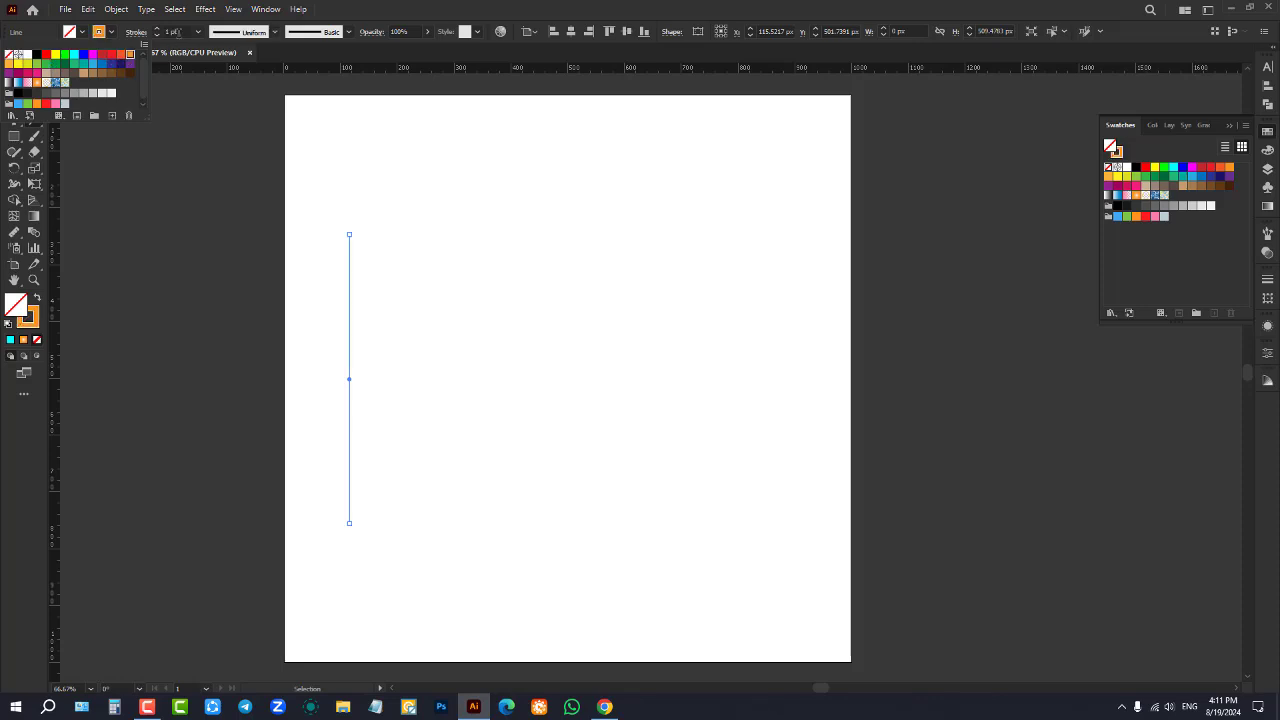
click(180, 33)
scroll(181, 32, up, 5)
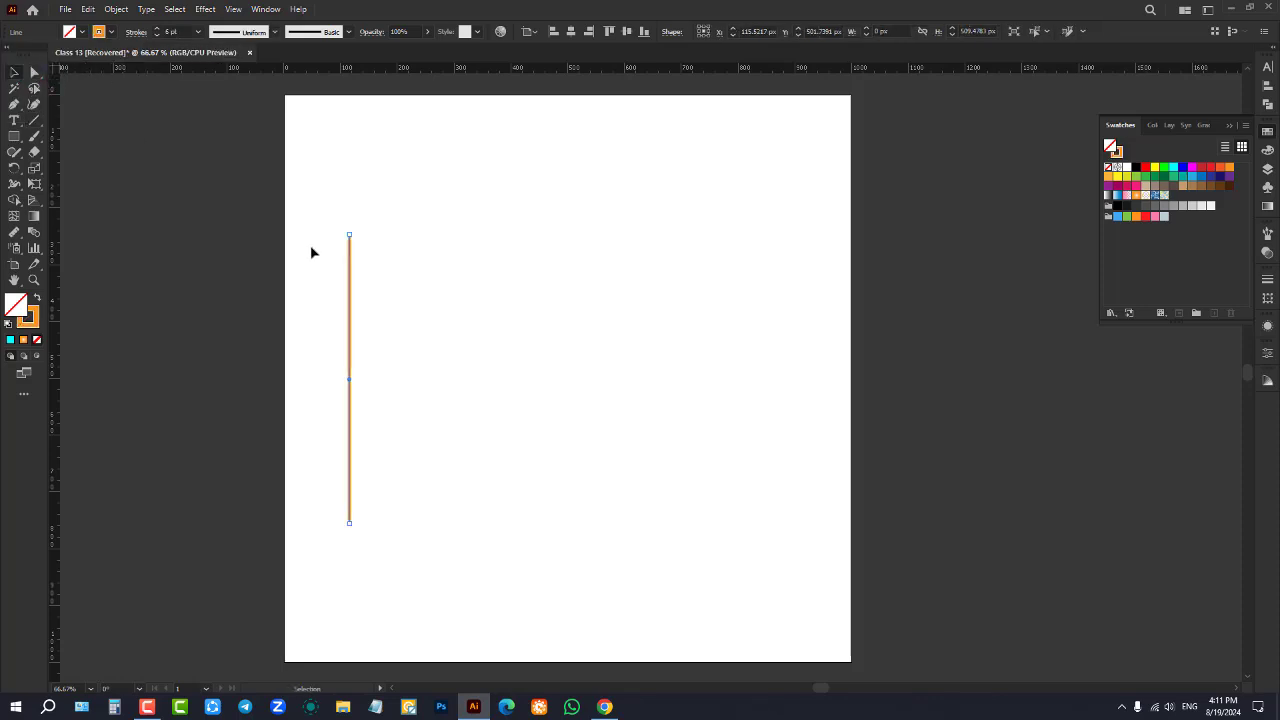
drag(351, 319, 766, 340)
Blend the two orange lines with Specified Steps spacing of 50 and deselect the result
drag(257, 193, 896, 361)
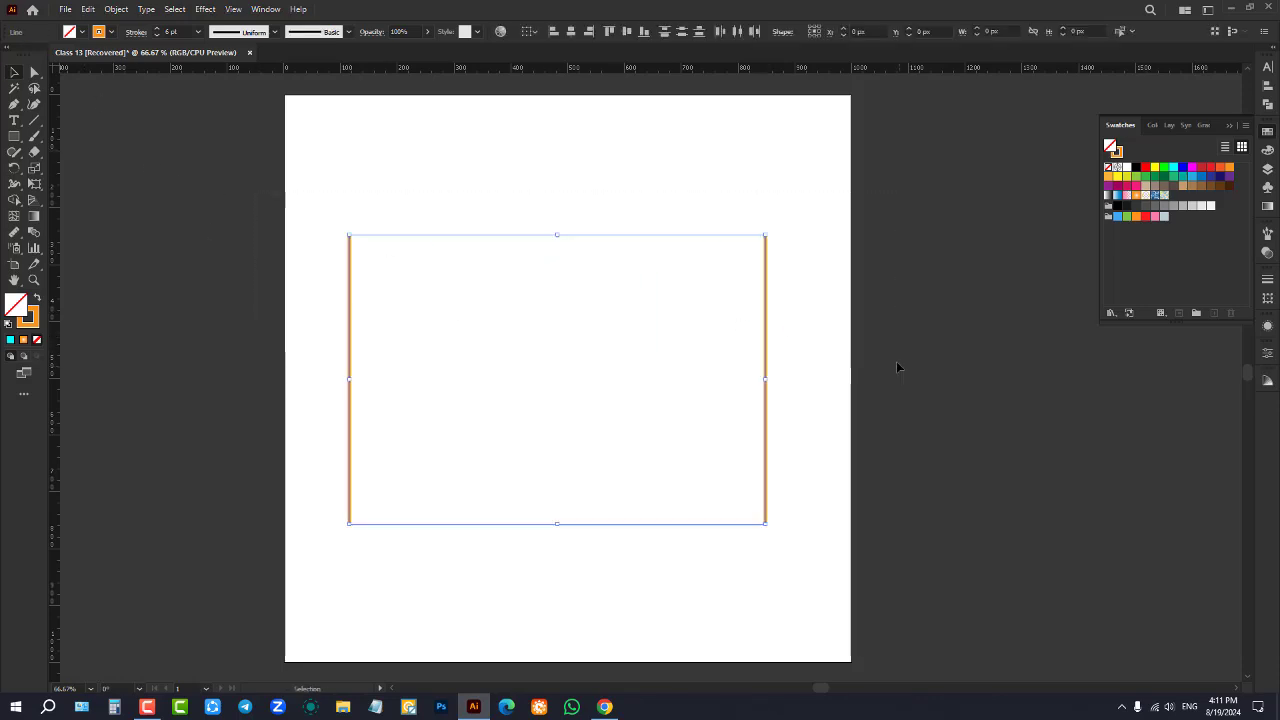
double_click(34, 232)
click(645, 148)
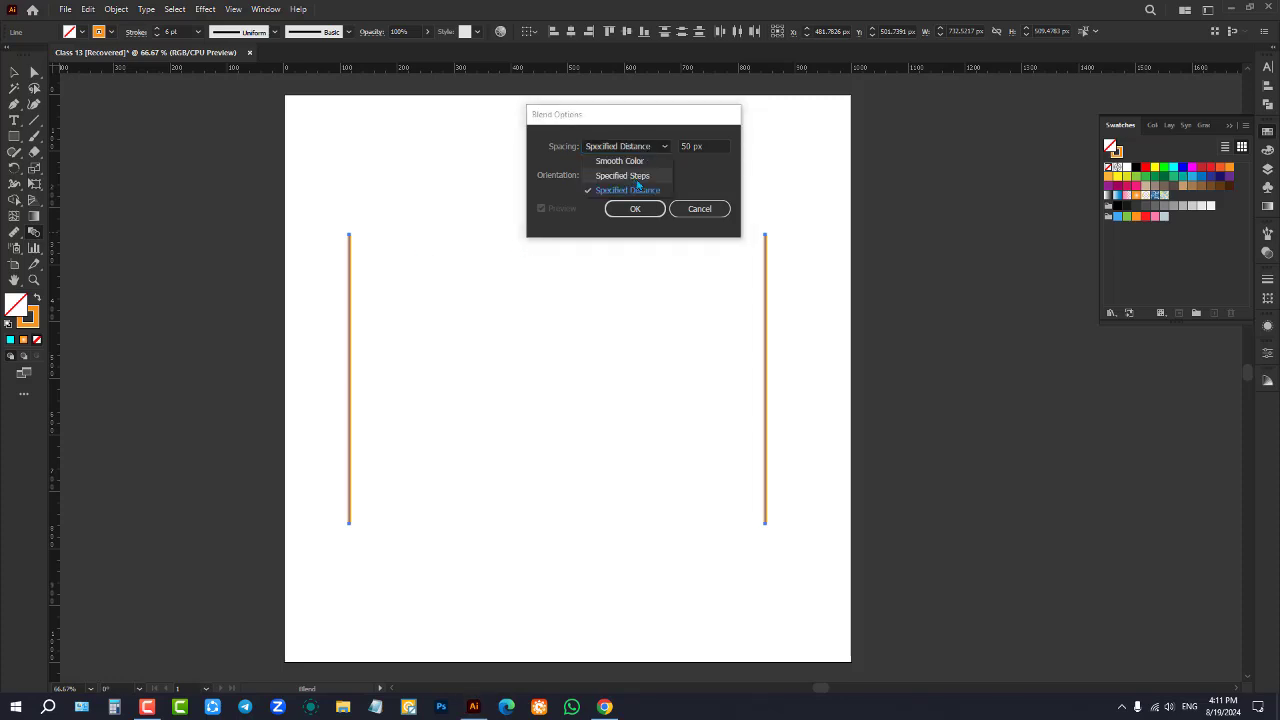
click(637, 179)
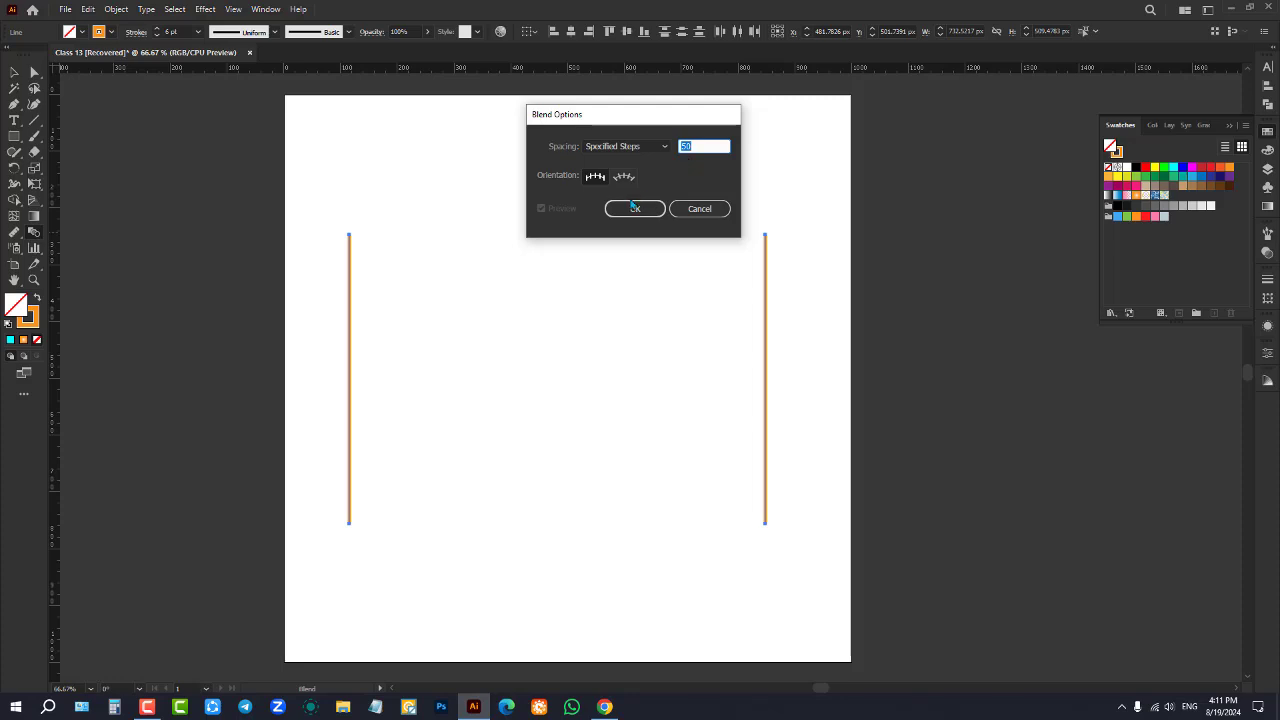
click(634, 208)
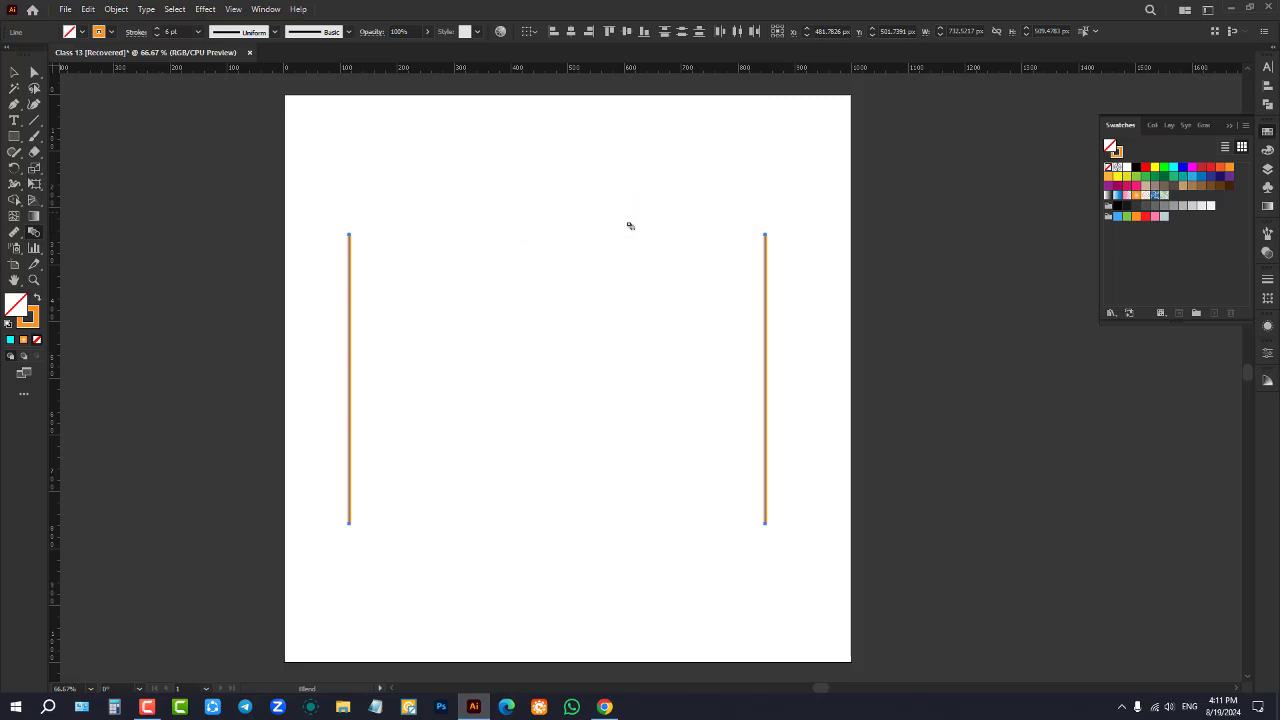
click(766, 286)
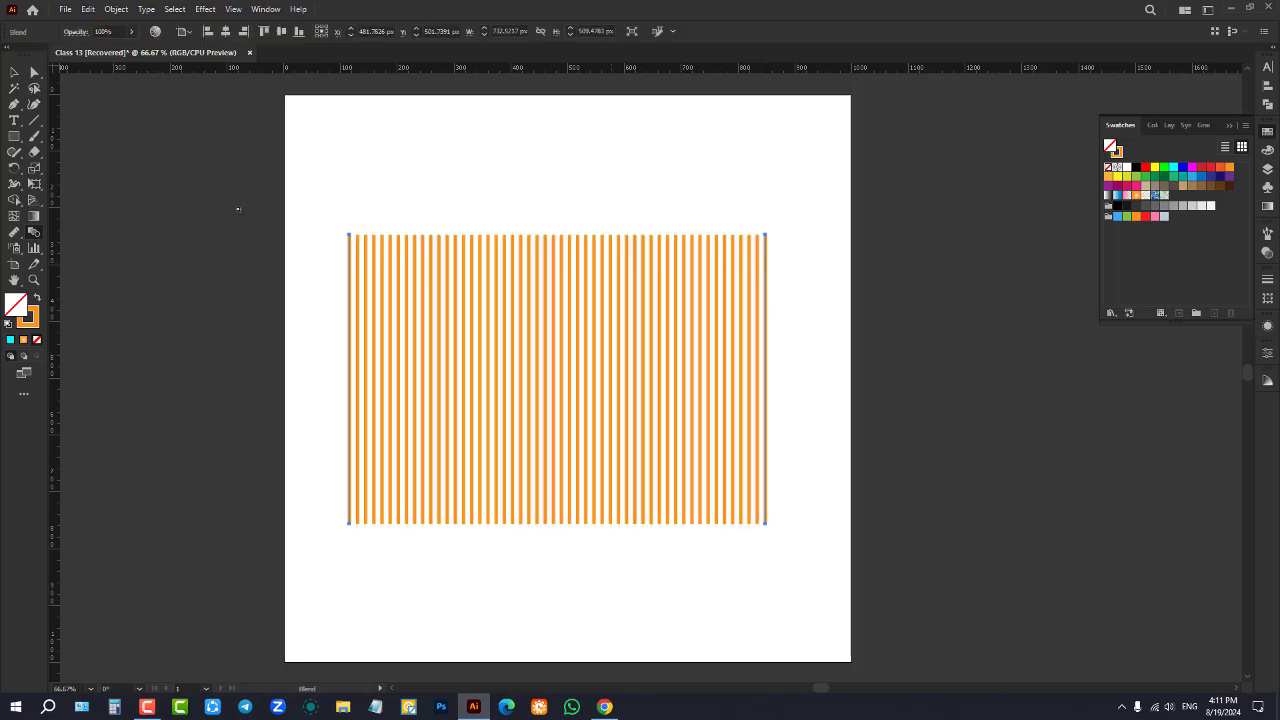
key(v)
click(220, 241)
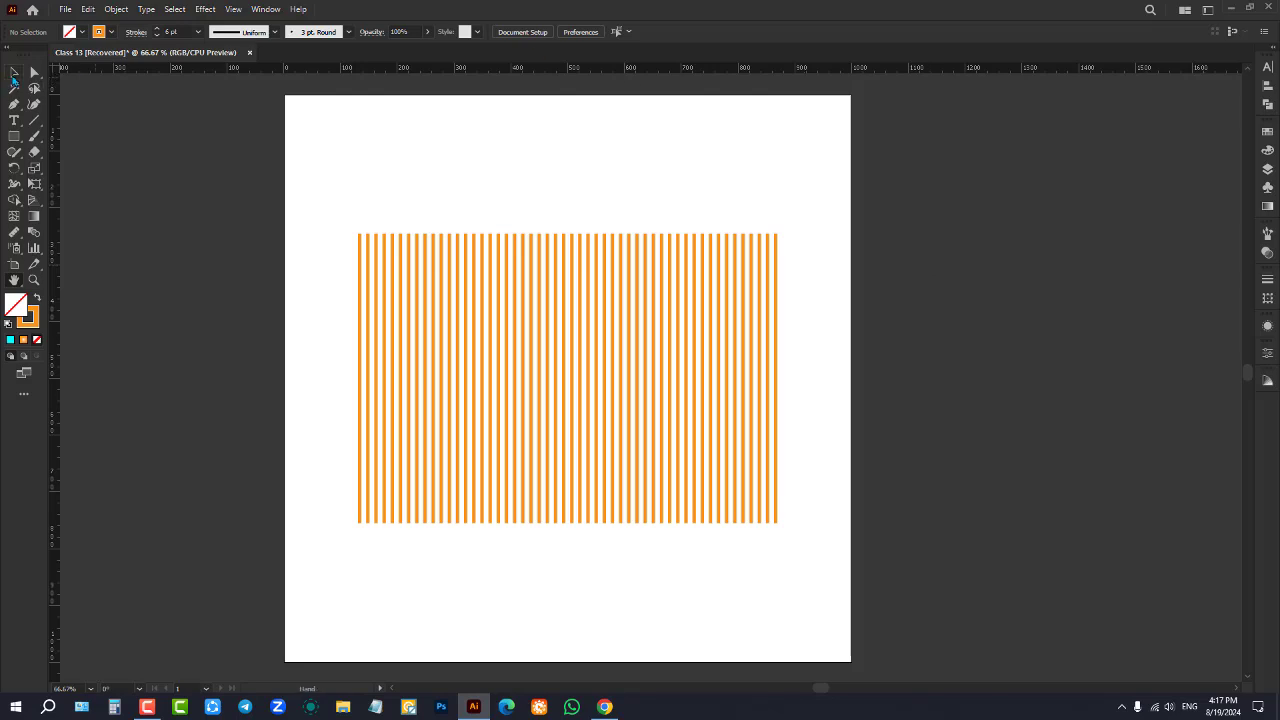
Delete the blended orange lines from the artboard
click(14, 73)
drag(328, 212, 831, 420)
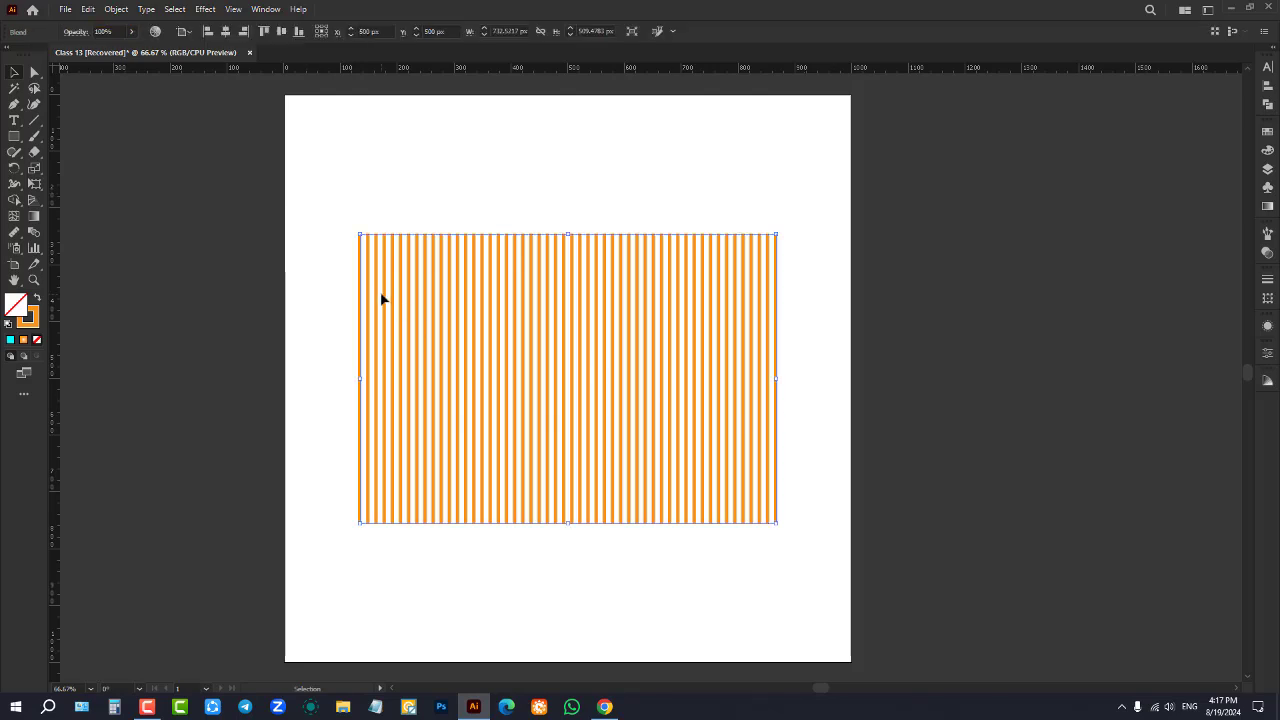
click(340, 206)
drag(333, 193, 823, 325)
key(Delete)
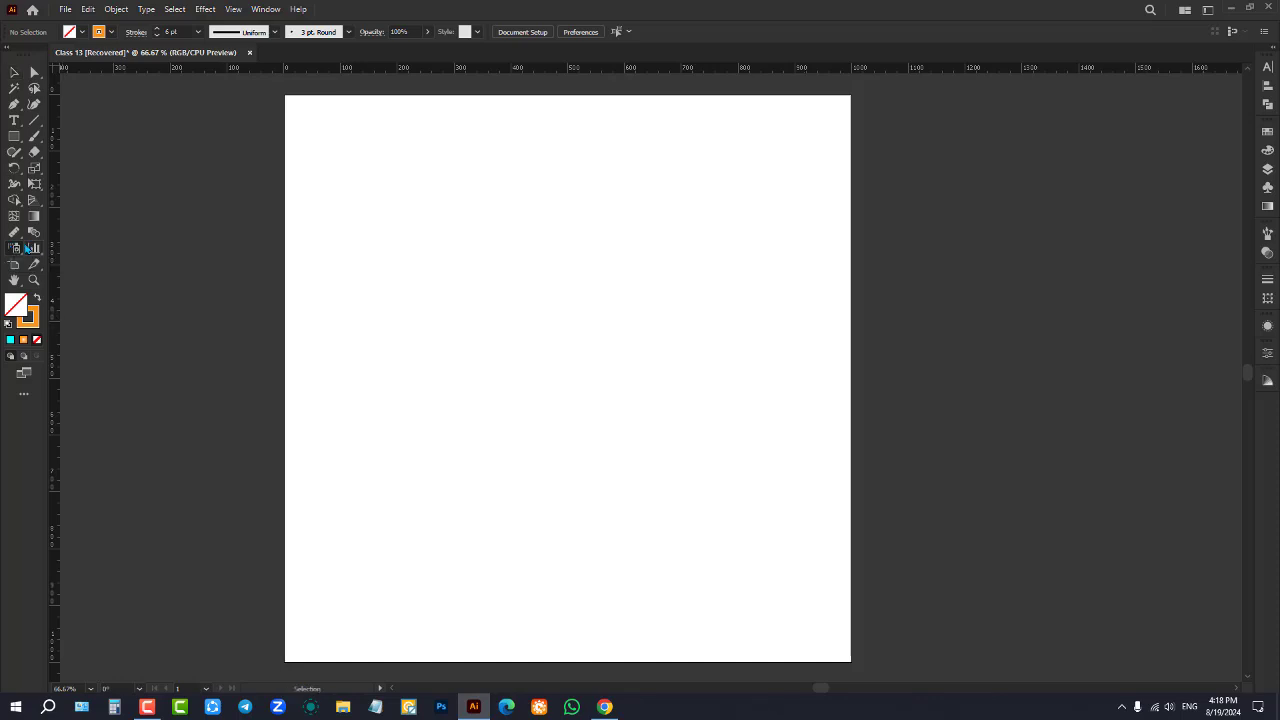
Activate the Symbol Sprayer tool, try it on the empty artboard, and show the Symbols panel enlarged in height
click(12, 252)
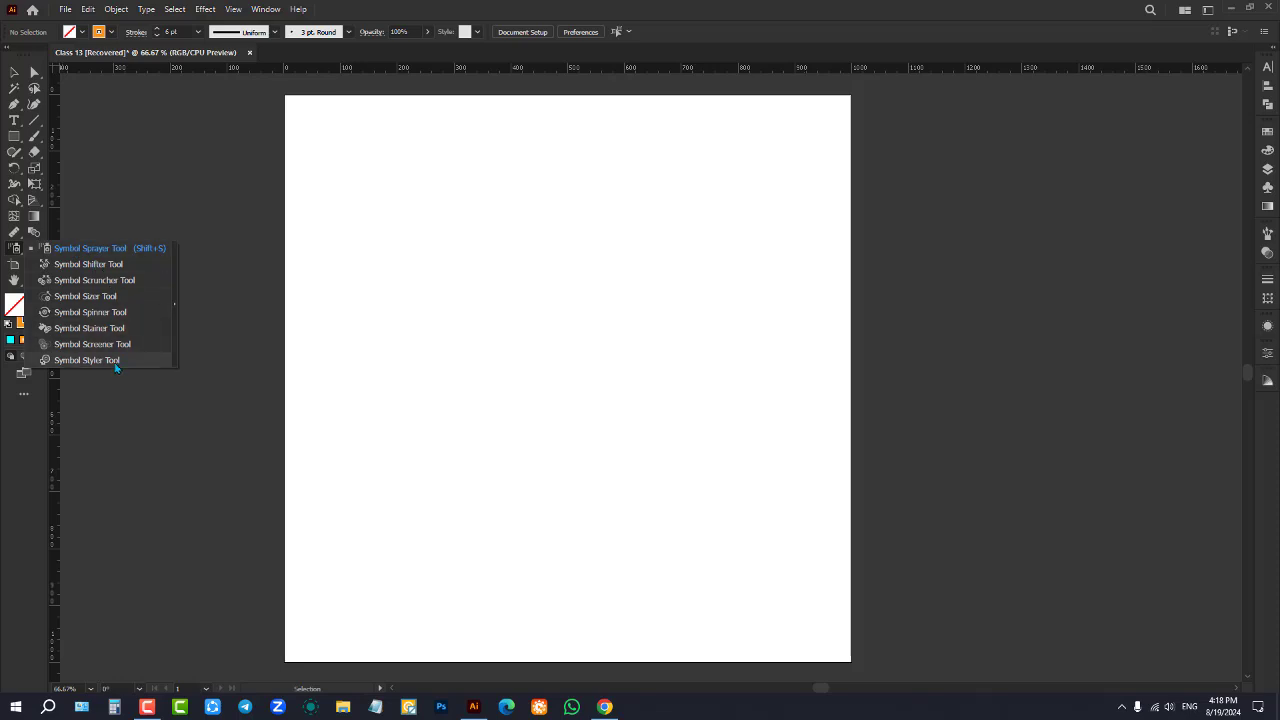
click(77, 252)
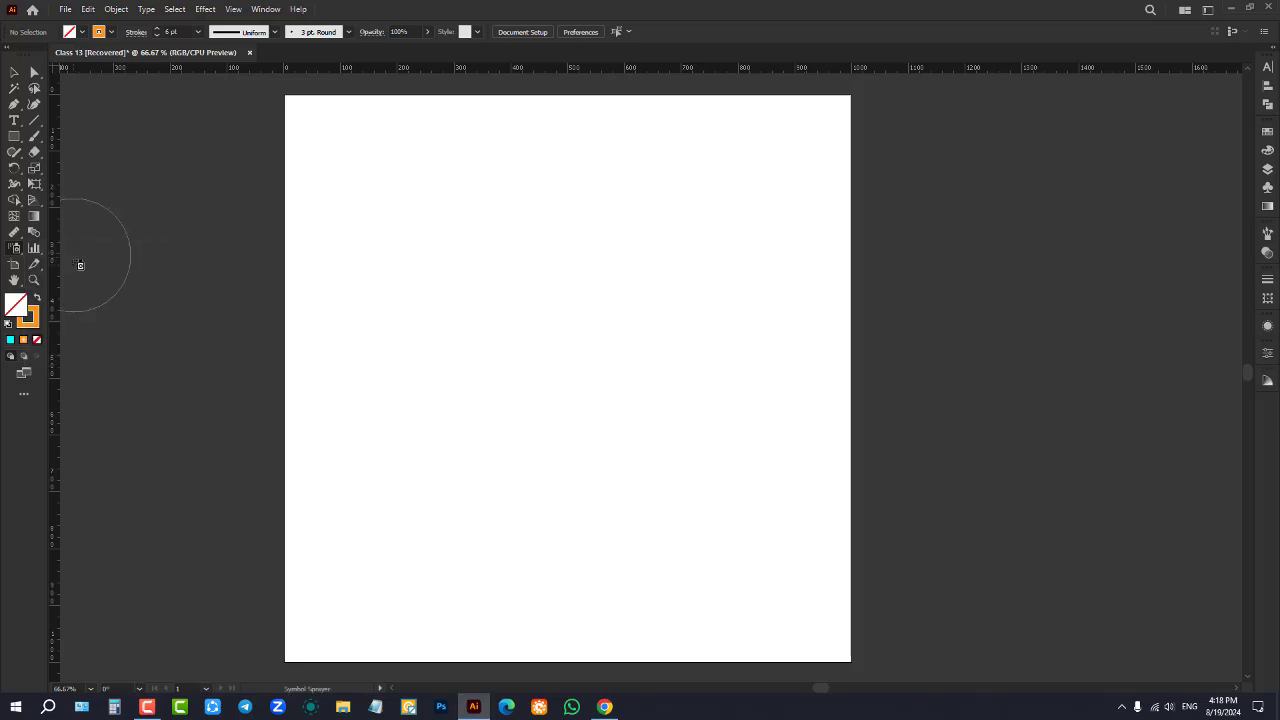
click(450, 230)
click(723, 370)
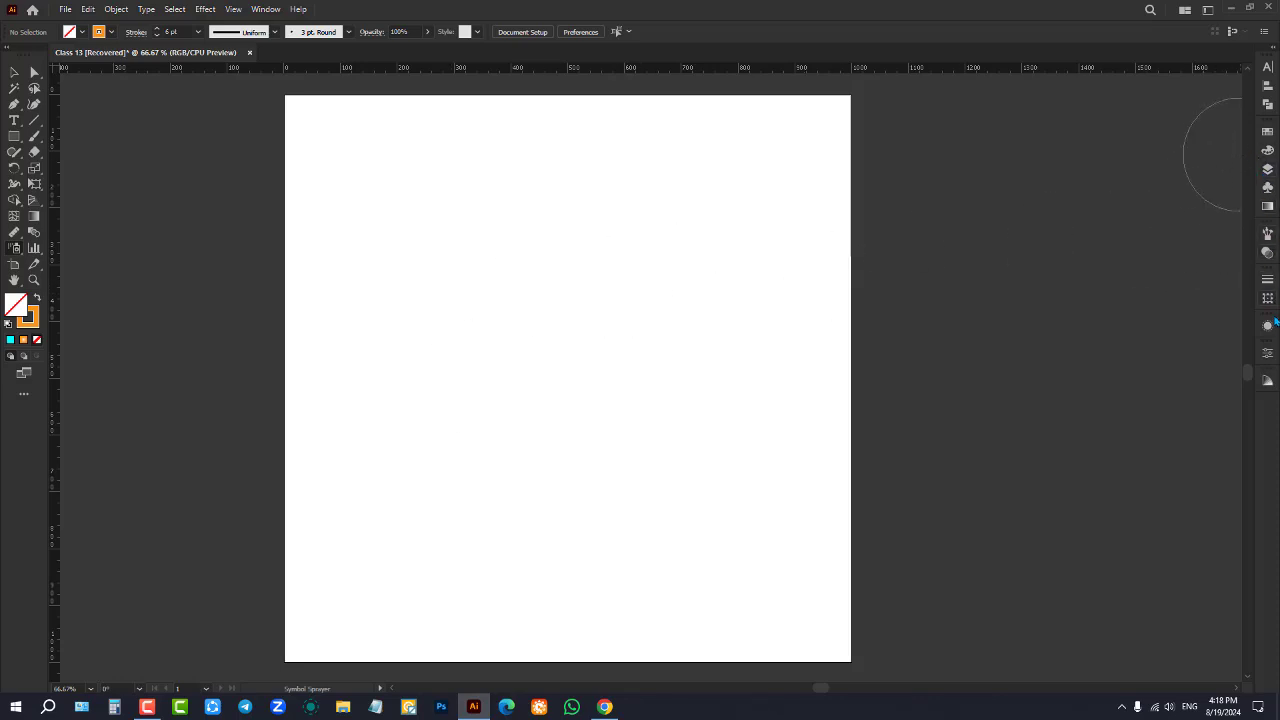
click(268, 11)
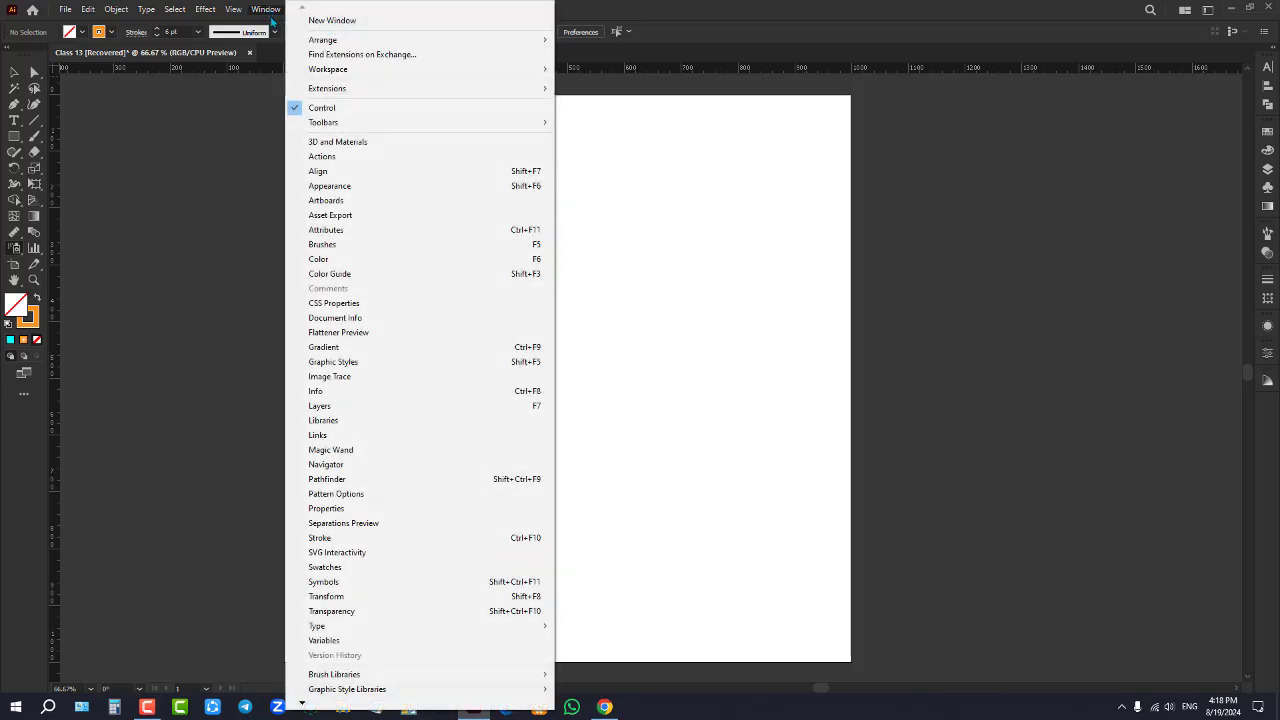
click(326, 586)
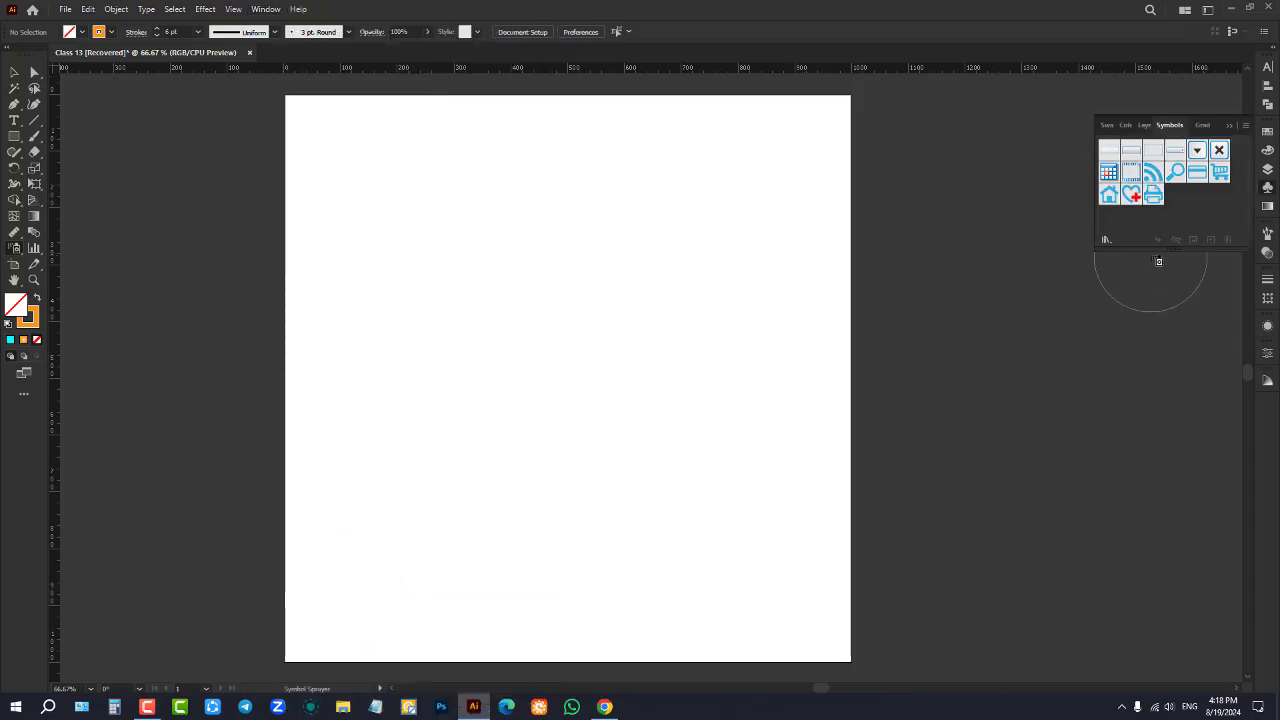
drag(1156, 250, 1168, 352)
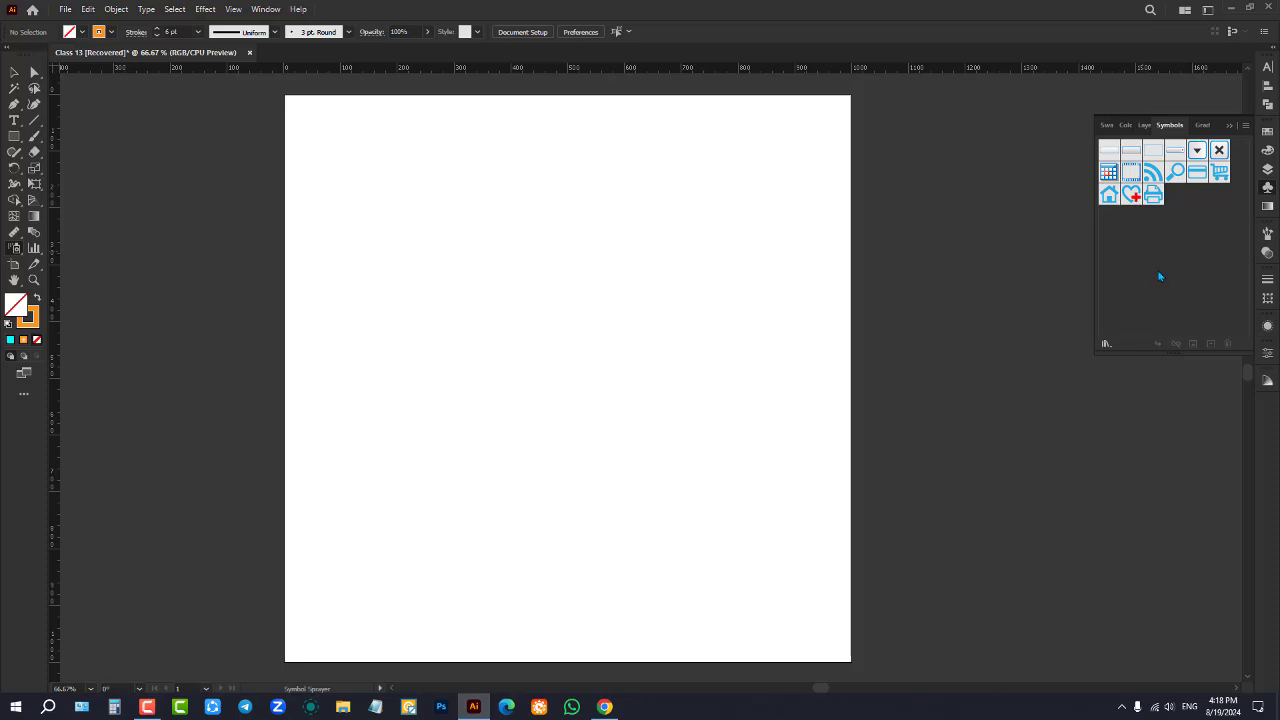
Load the Flowers symbol library, place it enlarged beside the artboard, and choose the Sunflower symbol
click(1110, 343)
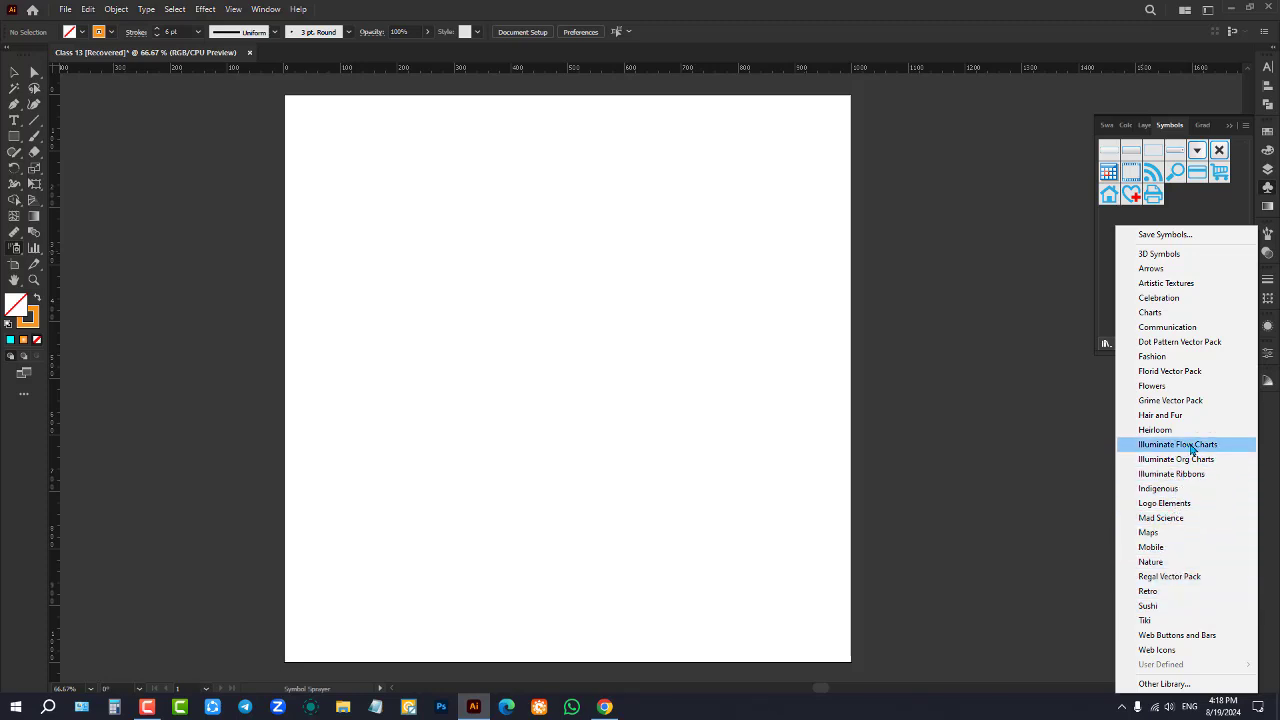
click(1163, 389)
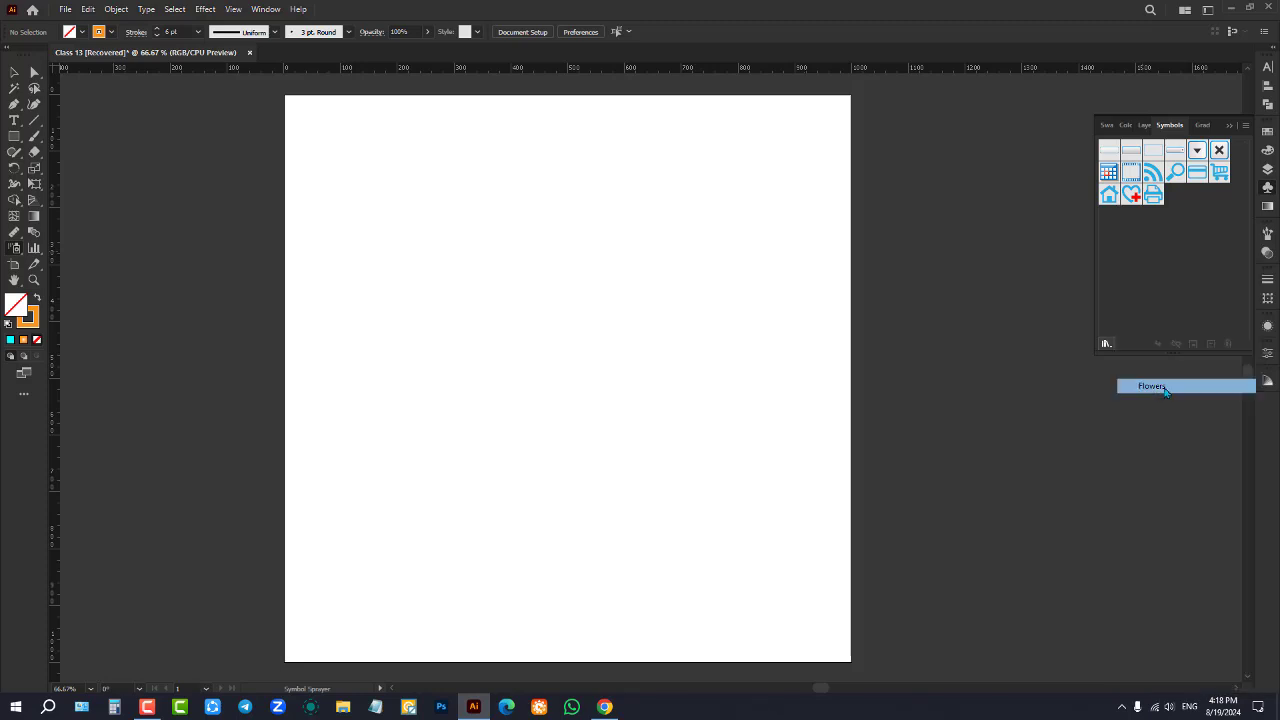
drag(666, 418, 674, 577)
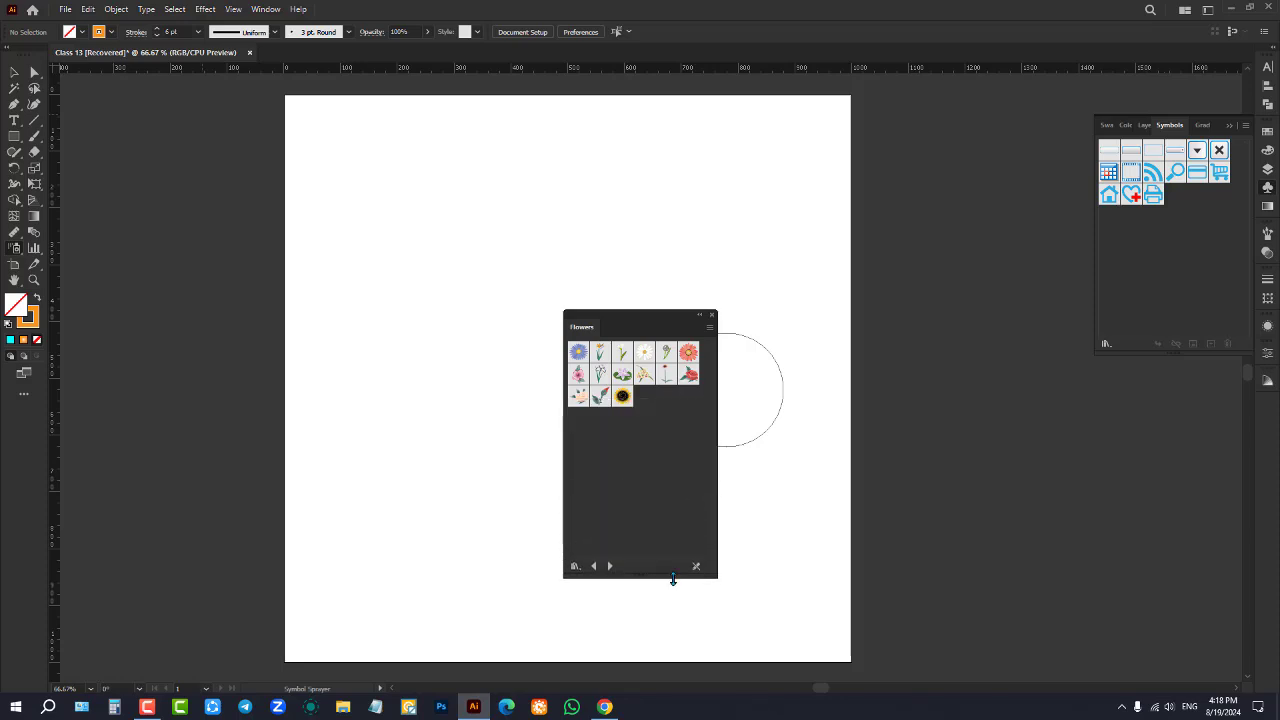
drag(640, 318, 1143, 288)
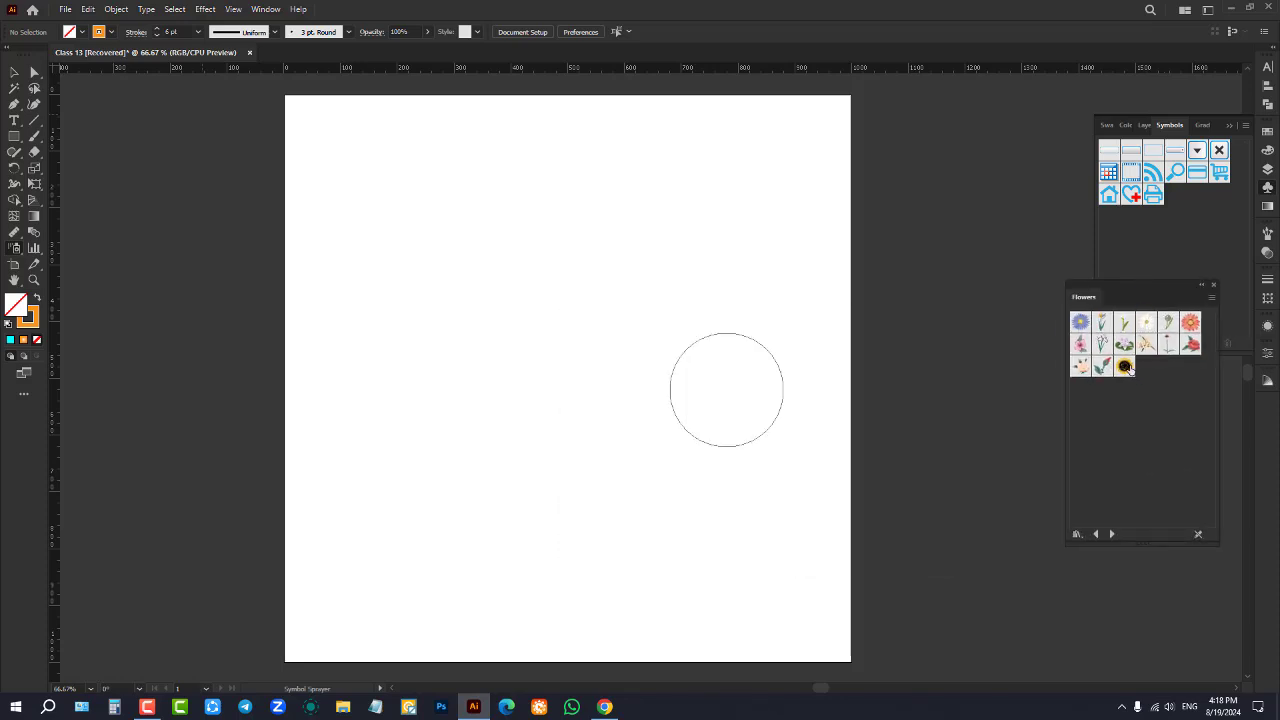
click(1126, 367)
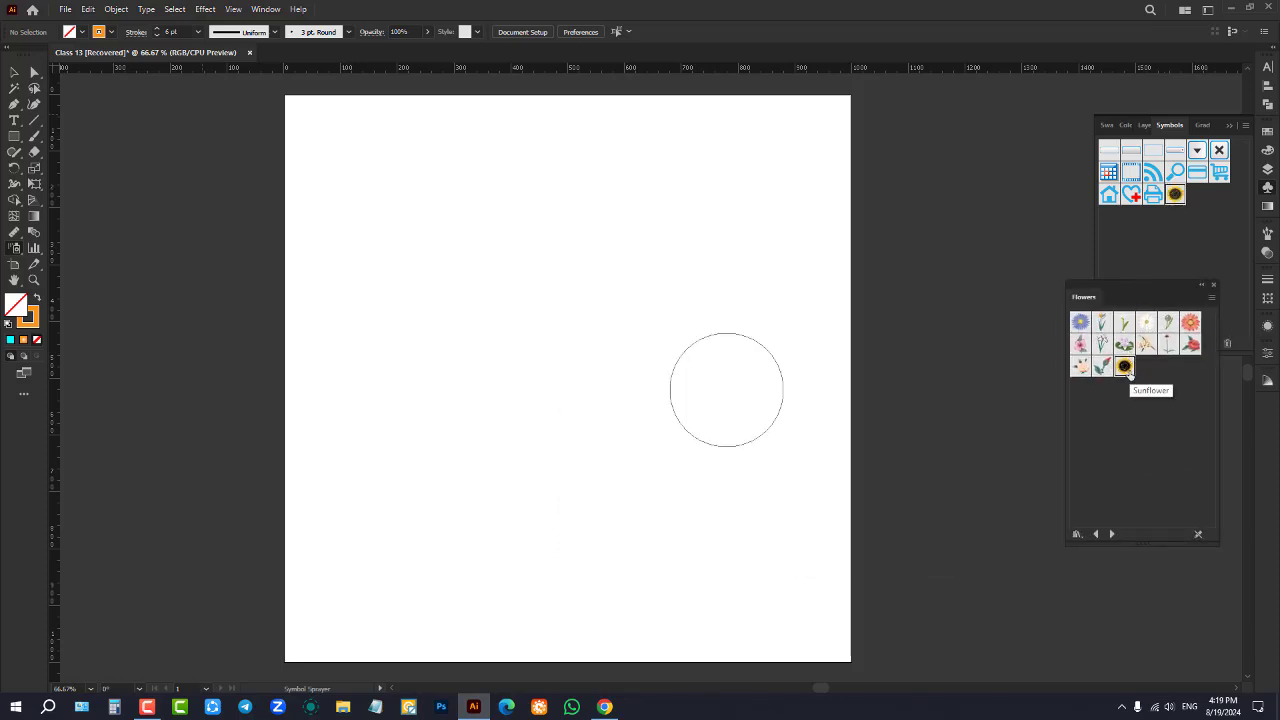
Spray single sunflowers and several dense sunflower clusters across the artboard and over its right edge
drag(371, 200, 560, 378)
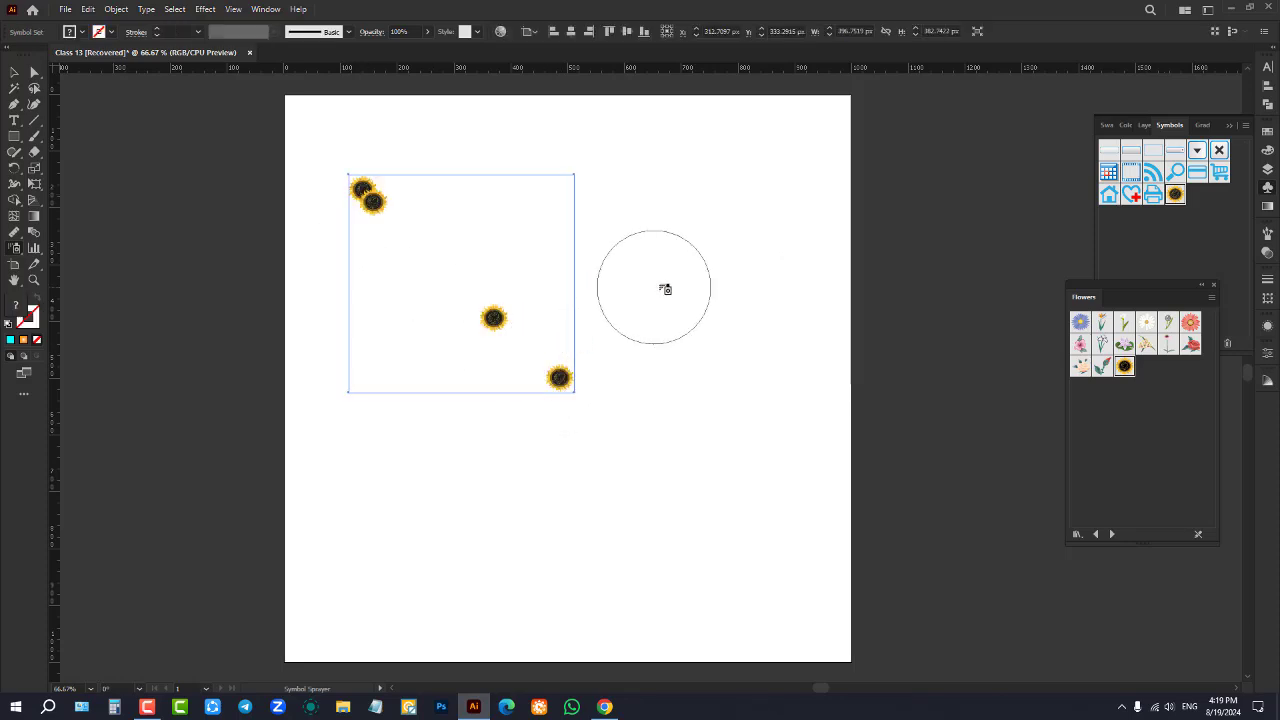
click(662, 283)
click(561, 212)
drag(750, 252, 757, 258)
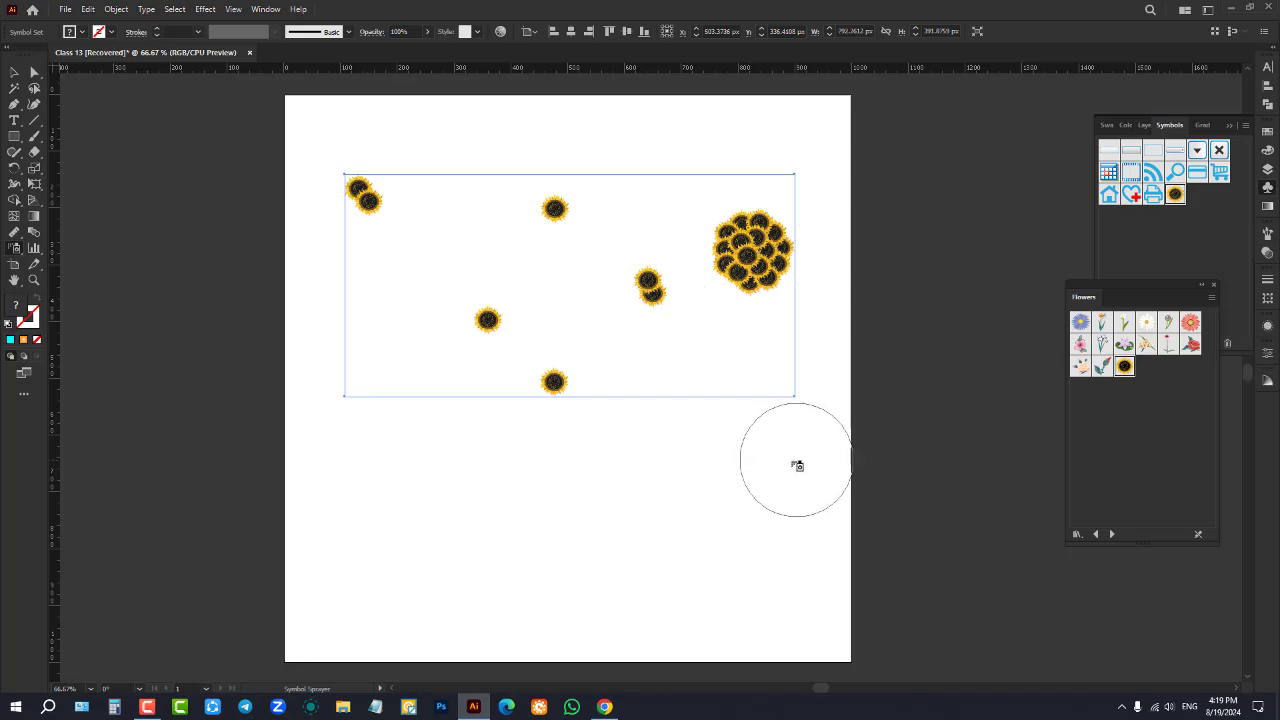
drag(683, 482, 678, 474)
drag(860, 330, 866, 333)
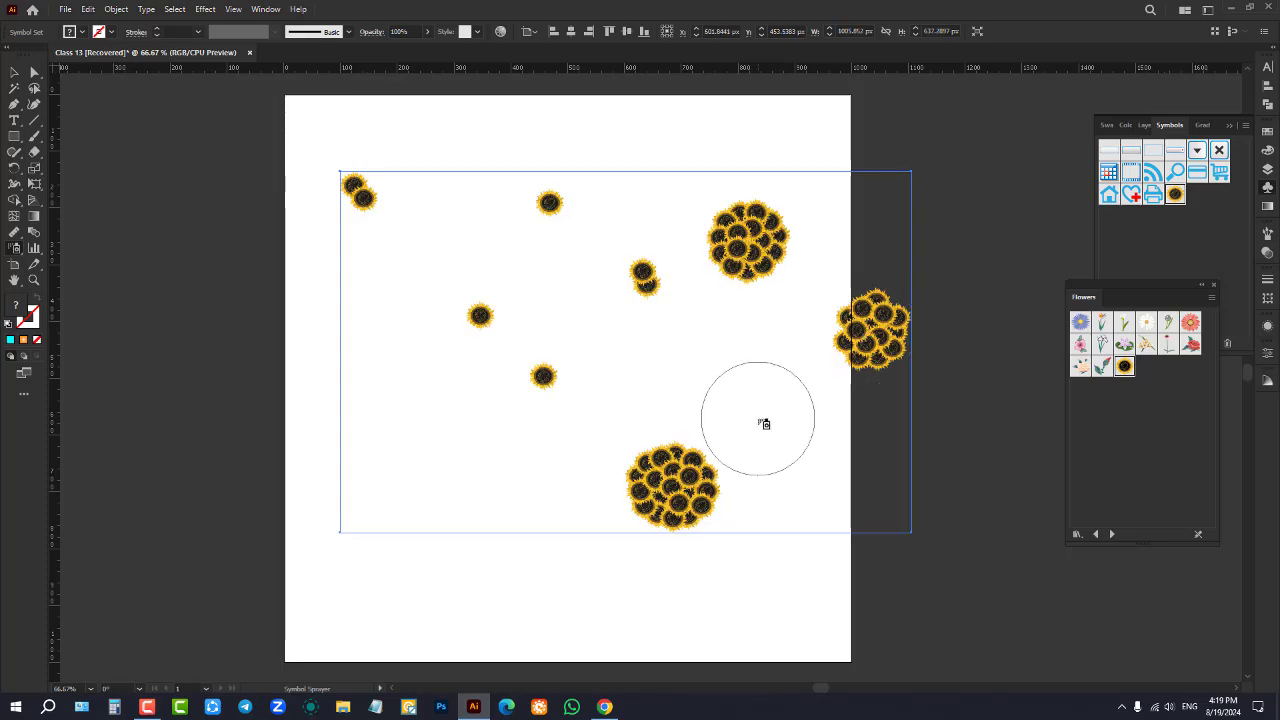
drag(446, 240, 450, 243)
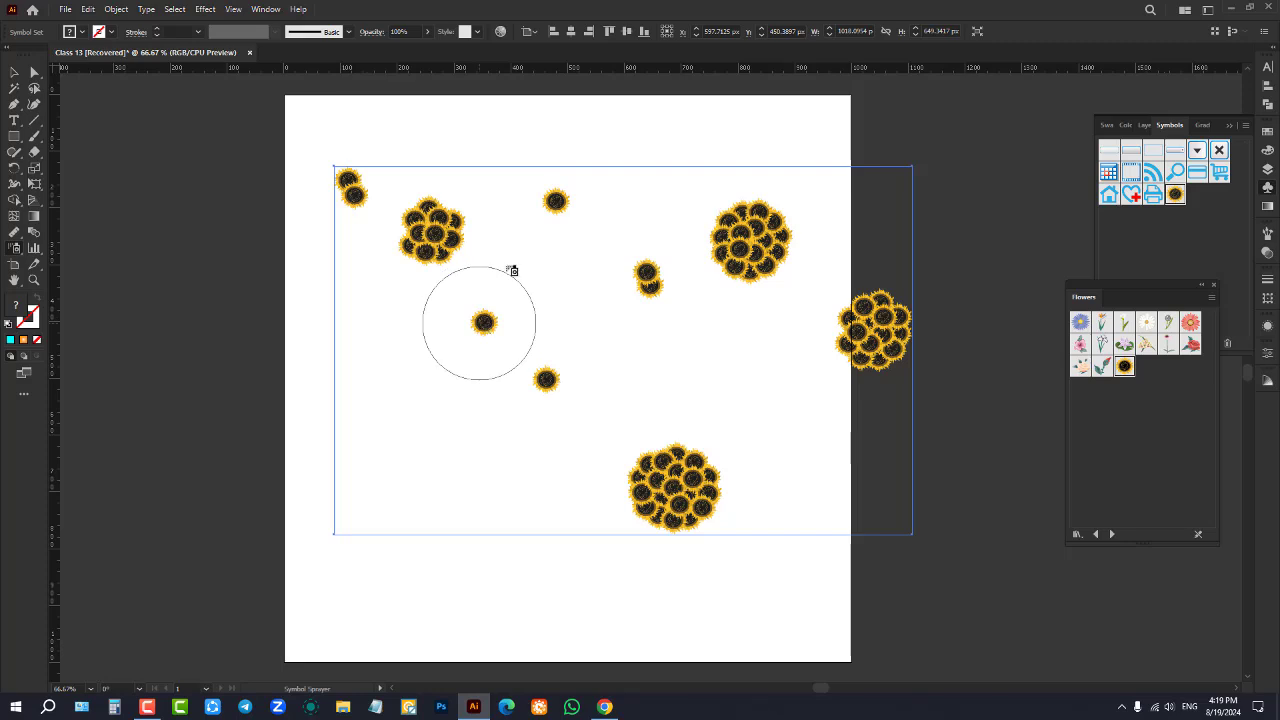
Enlarge the Symbol Sprayer brush to about double its diameter and shrink it to a very small circle
key(bracketright)
key(bracketright)
key(bracketright)
key(bracketright)
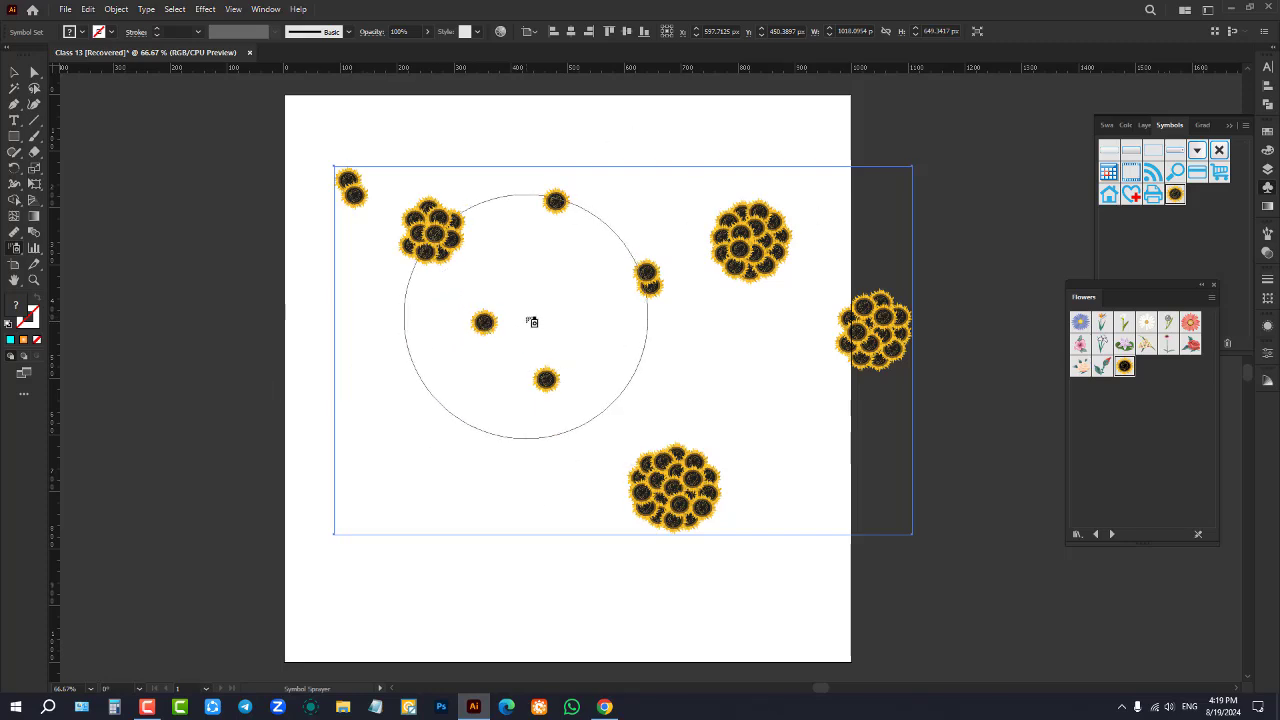
key(bracketleft)
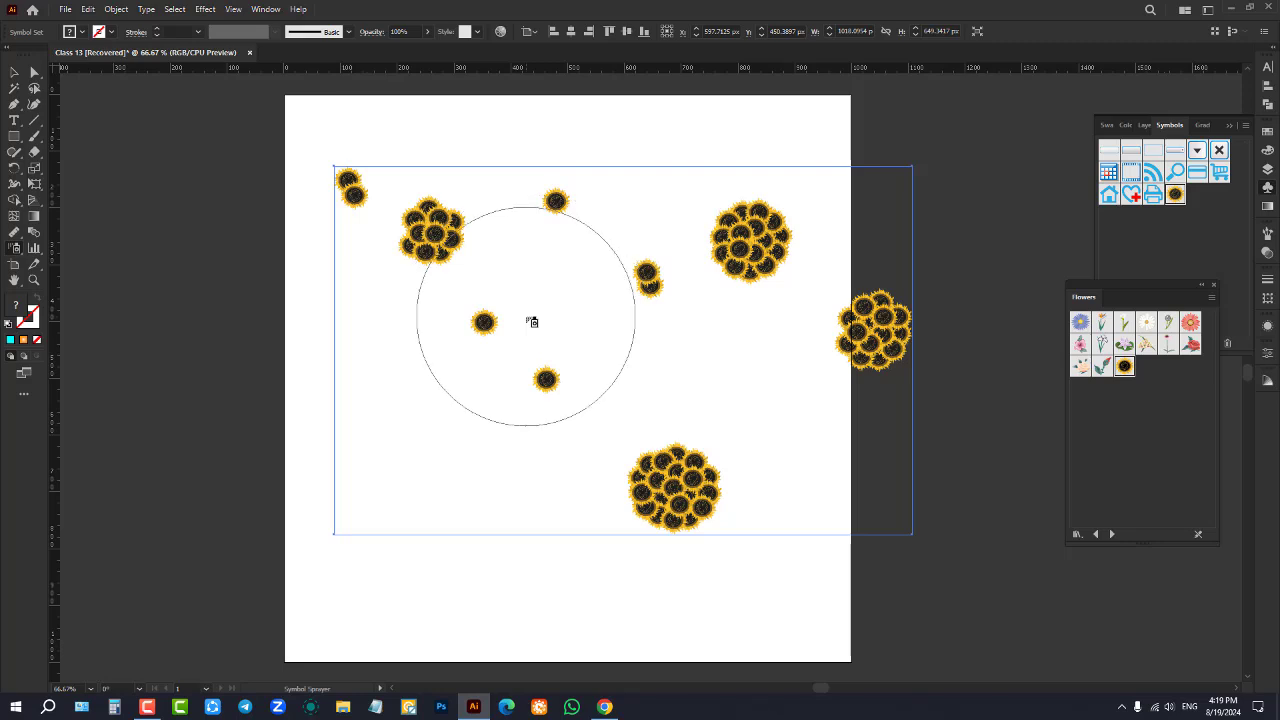
key(bracketleft)
key(bracketleft)
key(bracketleft)
key(bracketleft)
key(bracketleft)
key(bracketleft)
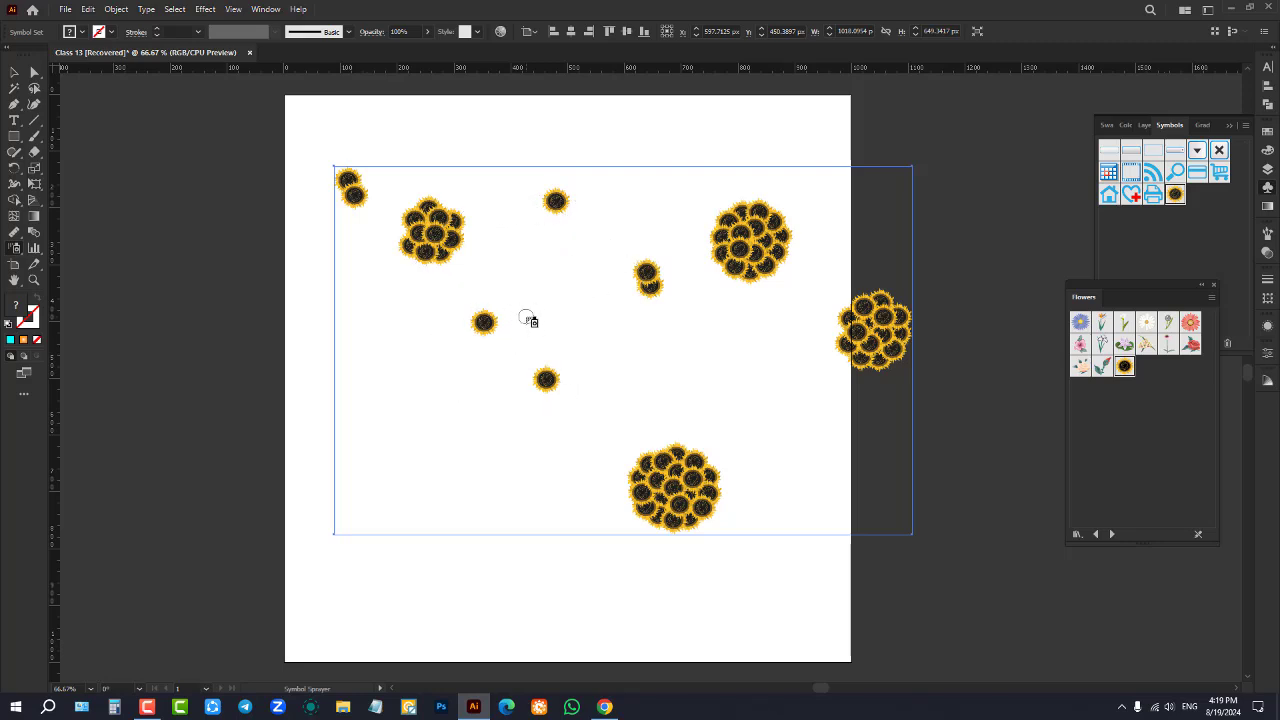
Enlarge the sprayer brush to span more than the artboard's width and spray one sunflower plus a cluster near the left edge
key(bracketright)
key(bracketright)
key(bracketright)
key(bracketright)
key(bracketright)
key(bracketright)
key(bracketright)
key(bracketright)
key(bracketright)
key(bracketright)
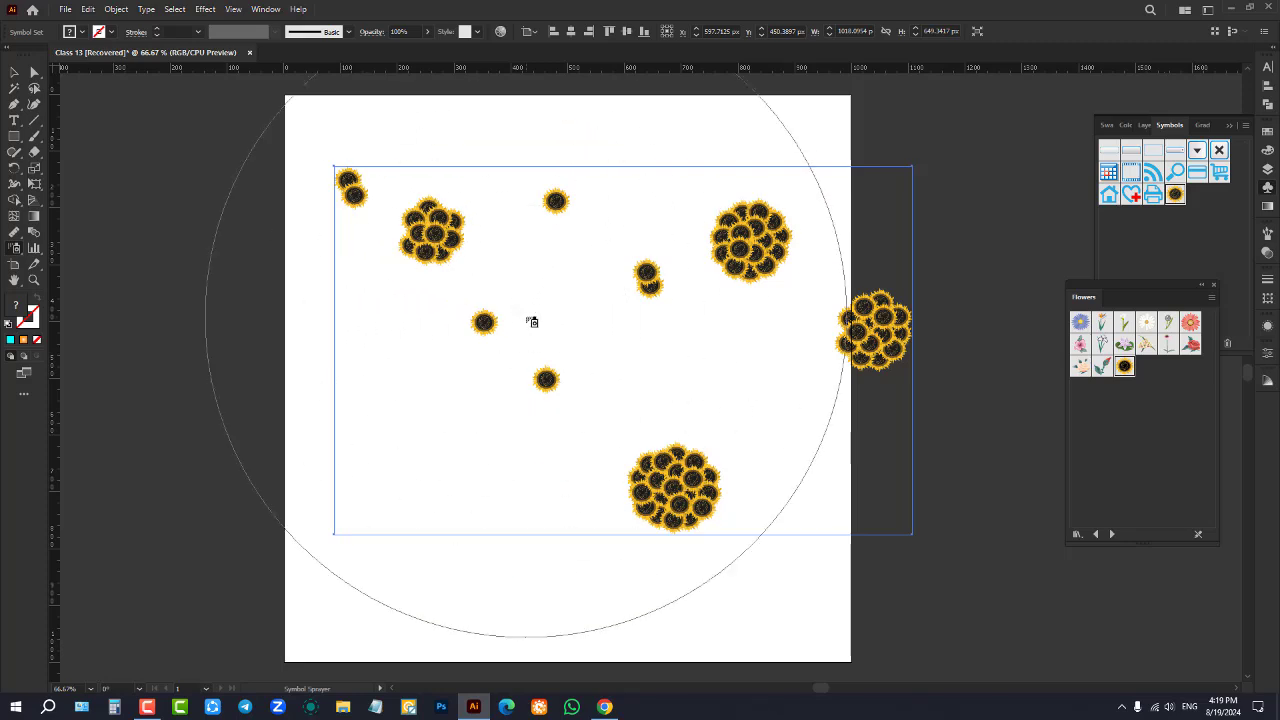
click(532, 321)
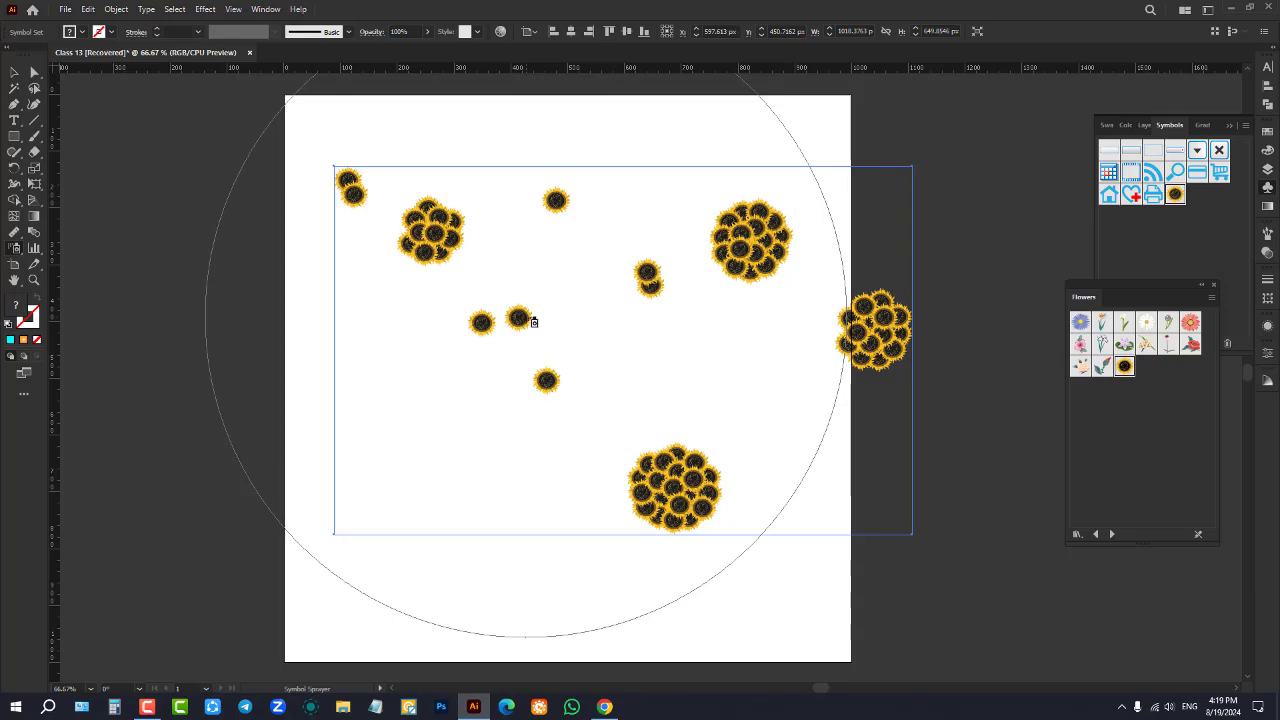
drag(391, 400, 393, 402)
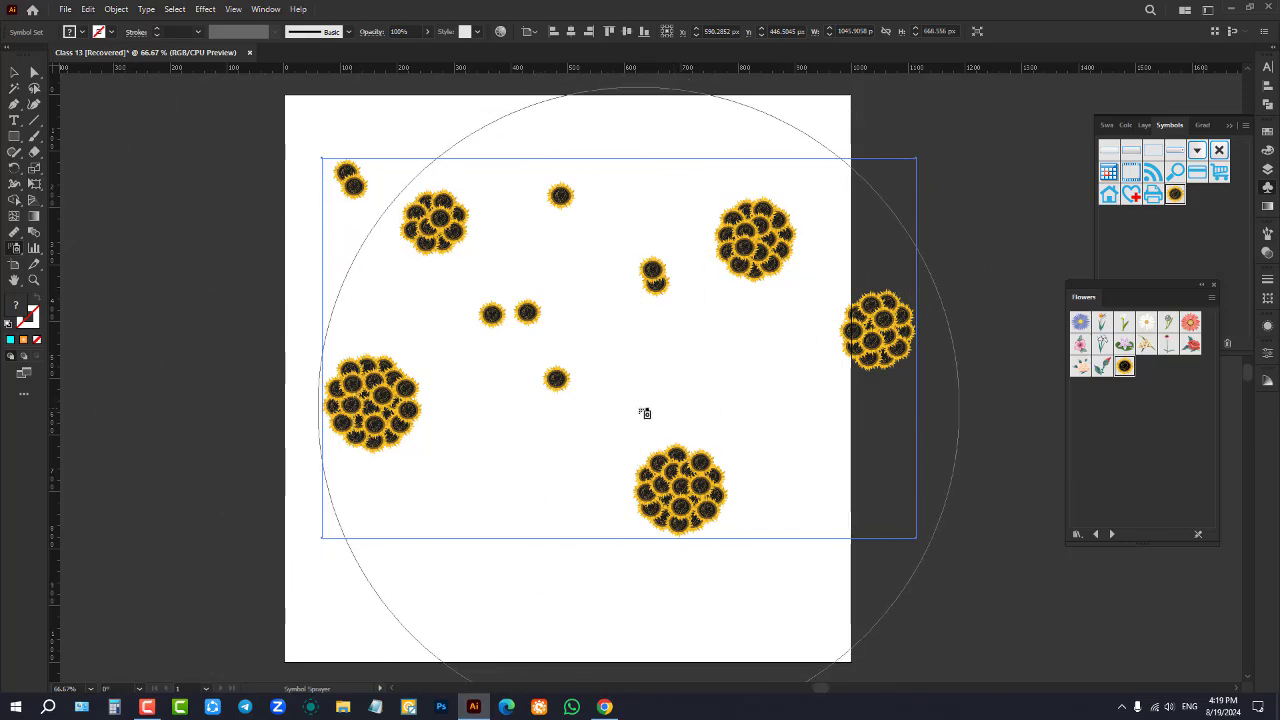
Shrink the sprayer brush to a small circle and spray a sunflower cluster near the artboard's centre
key(bracketleft)
key(bracketleft)
key(bracketleft)
key(bracketleft)
key(bracketleft)
key(bracketleft)
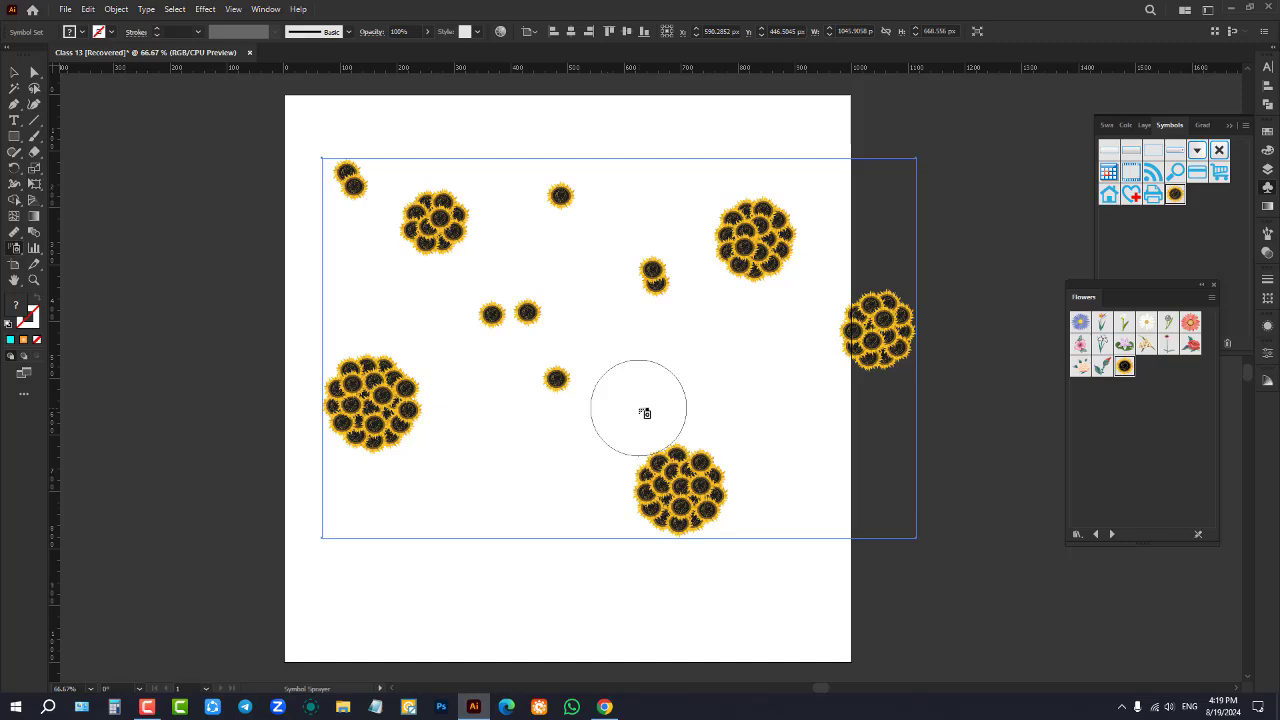
key(bracketleft)
drag(634, 352, 634, 348)
Delete the whole sprayed sunflower symbol set from the artboard
click(12, 72)
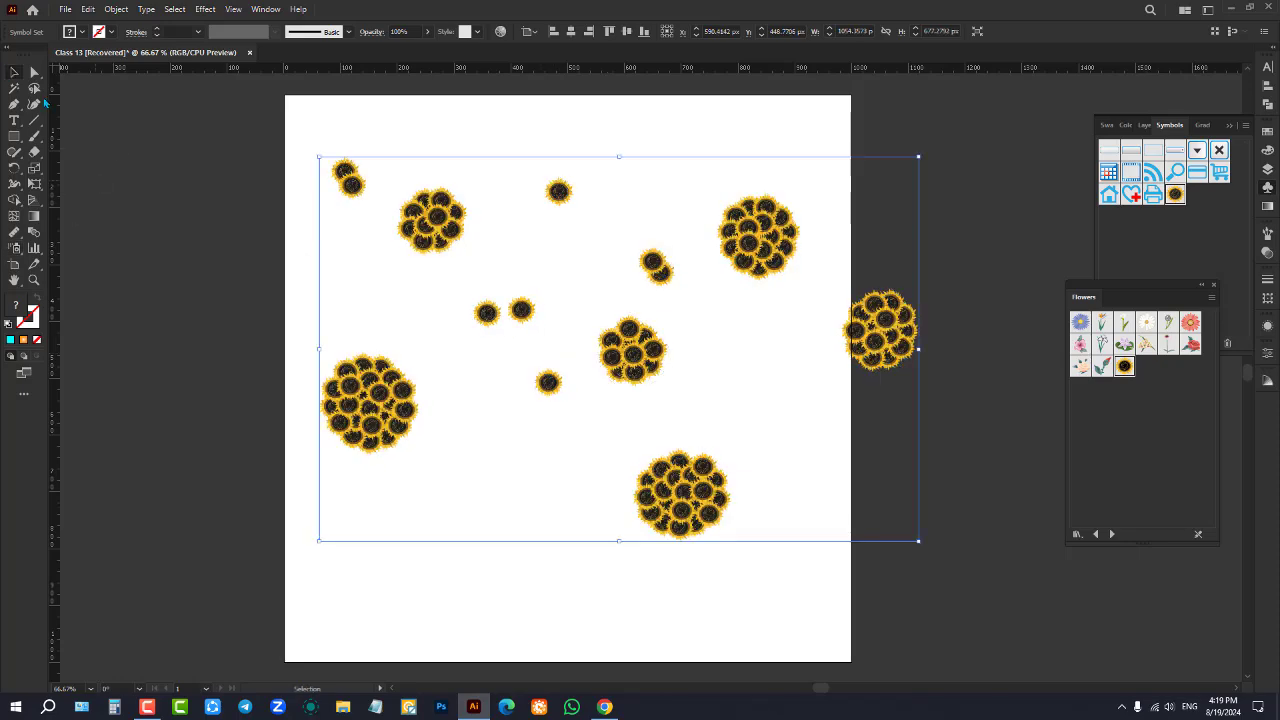
drag(116, 146, 894, 532)
key(Delete)
Choose the blue RSS feed symbol and spray it at three spots around the middle of the artboard with the Symbol Sprayer
click(265, 9)
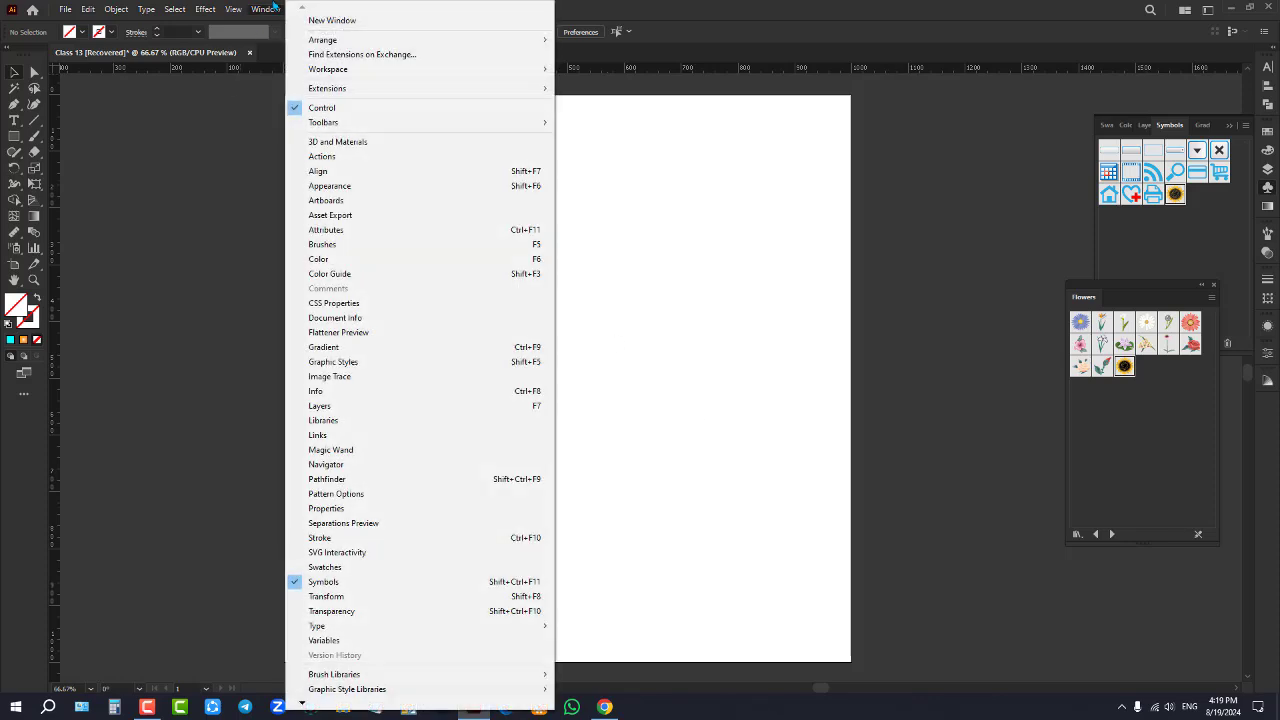
click(337, 583)
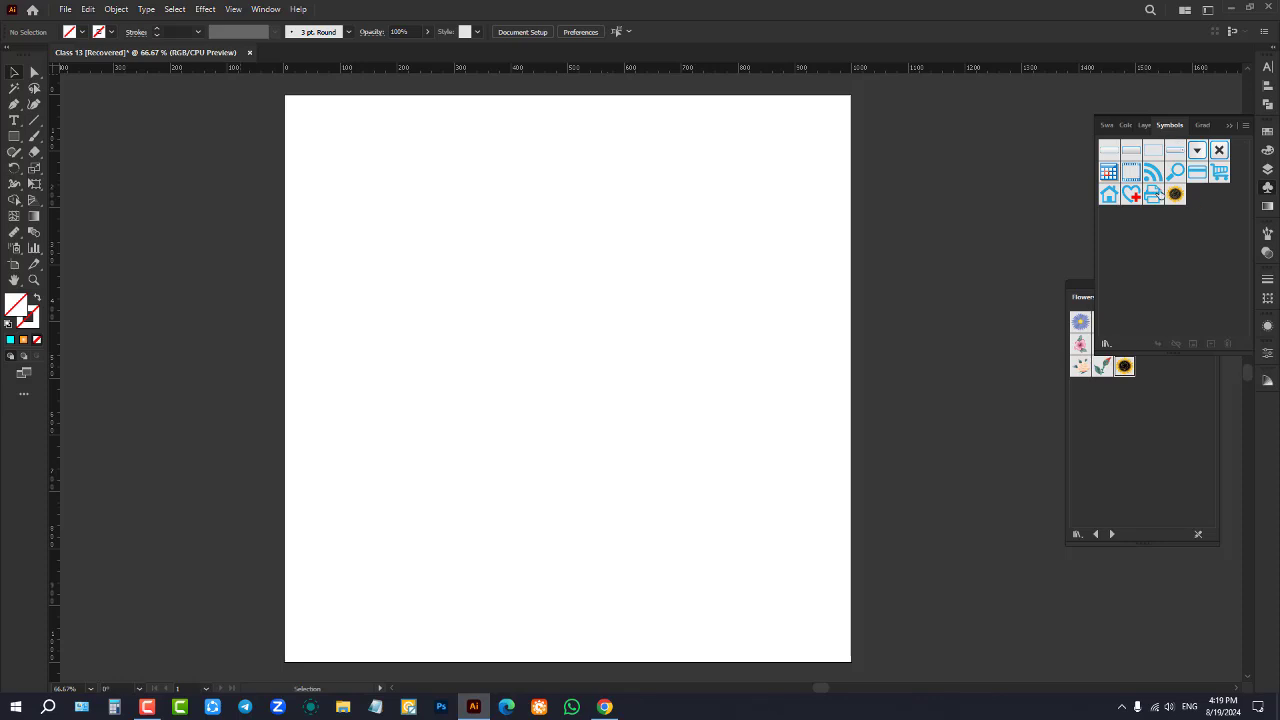
click(1155, 178)
click(14, 249)
click(421, 310)
click(709, 370)
click(534, 467)
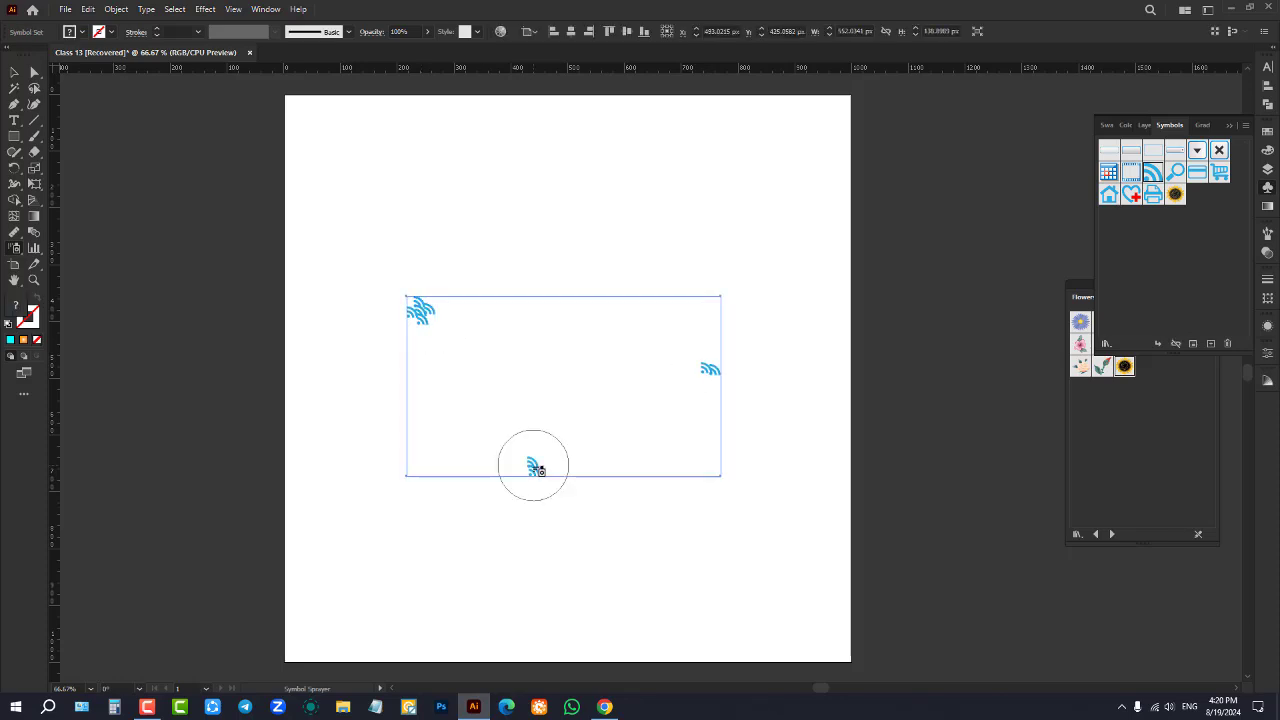
Load the Fashion symbol library, choose the cap symbol and spray four single caps over the upper artboard and just beyond its edge
click(1108, 343)
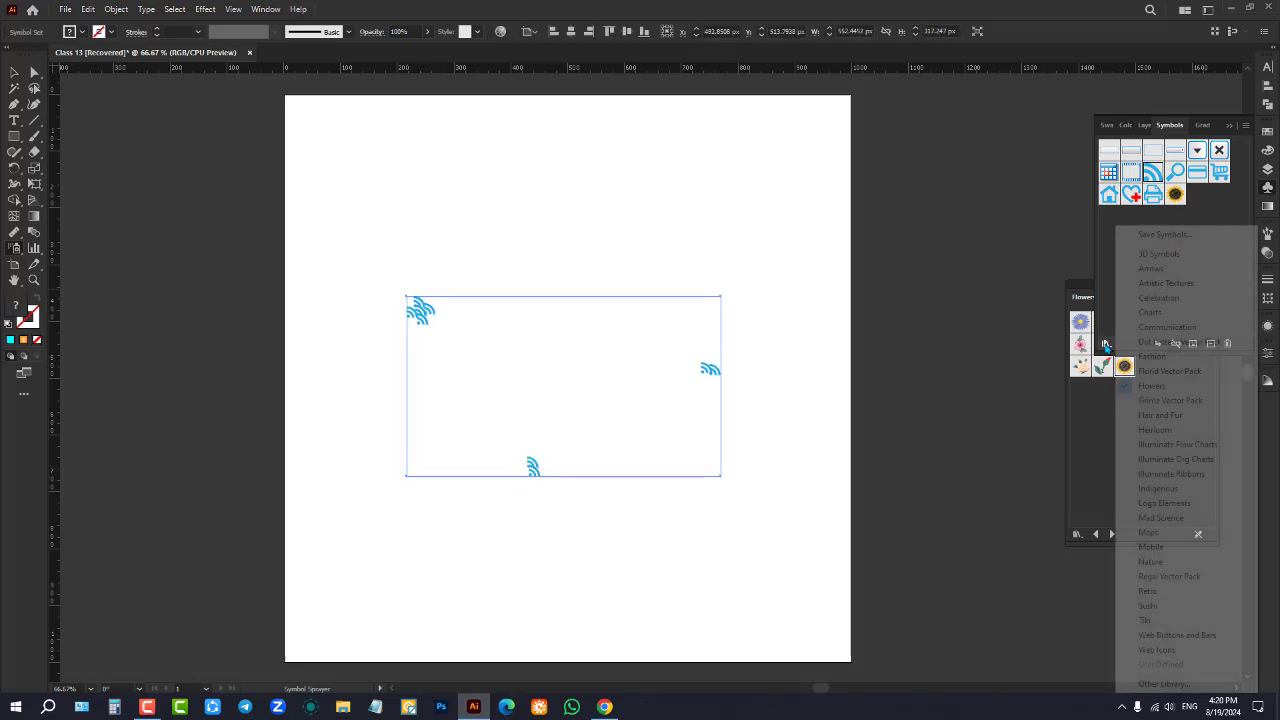
click(1152, 356)
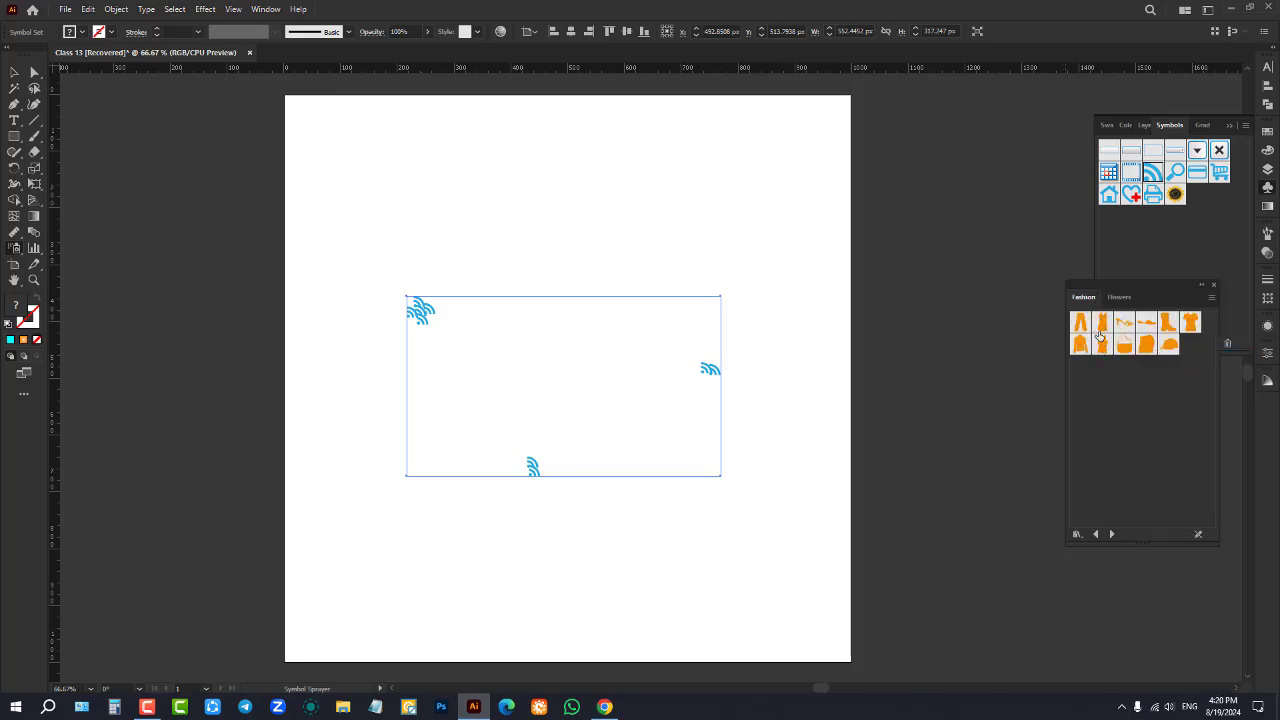
click(1168, 344)
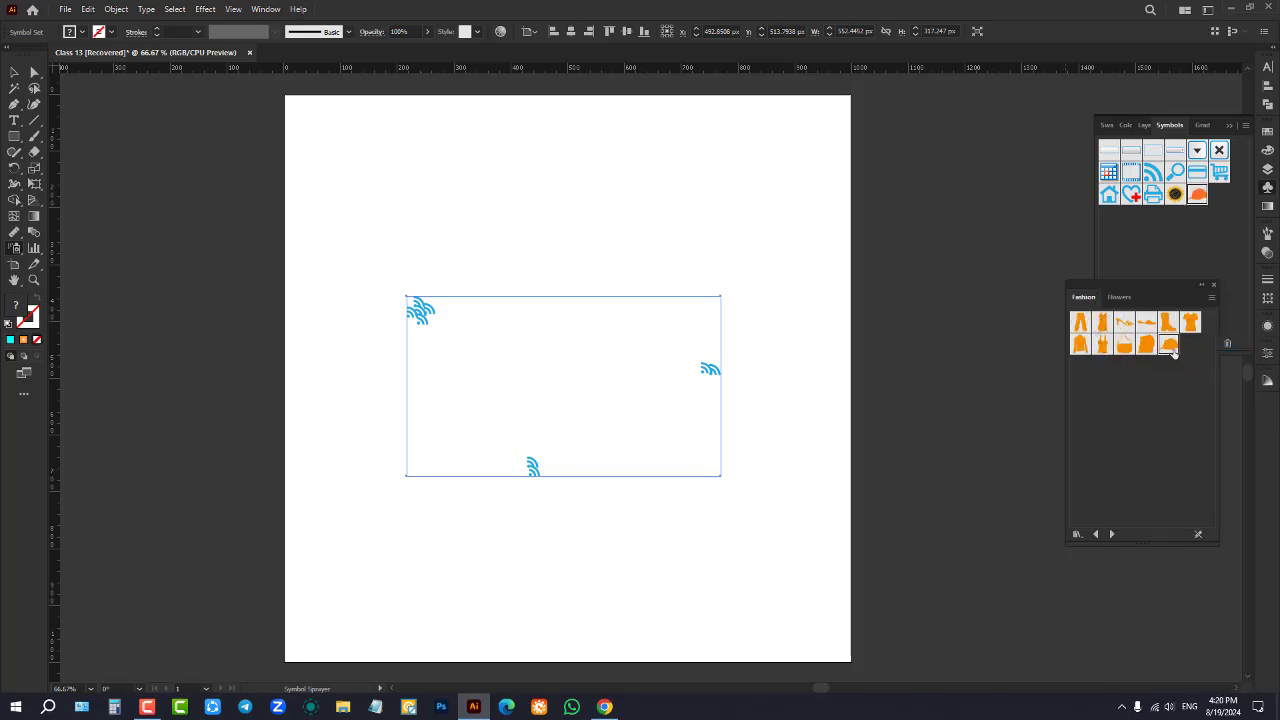
click(539, 200)
click(818, 210)
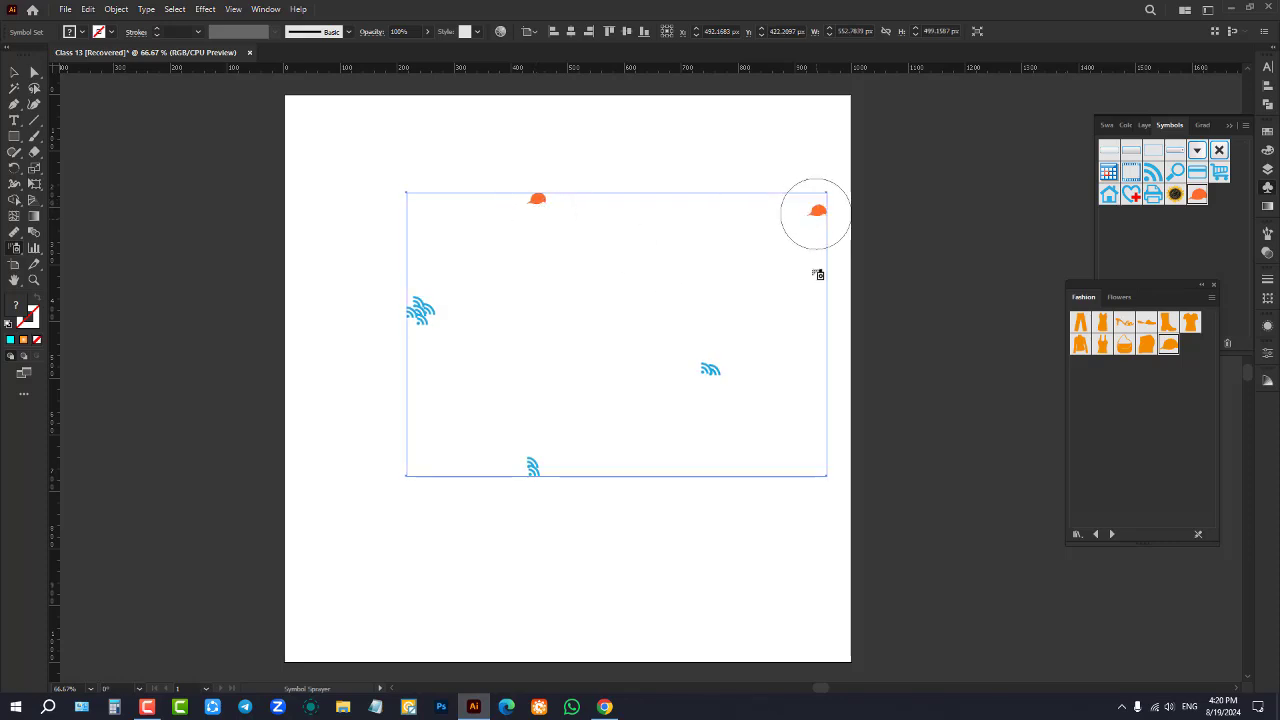
click(983, 305)
click(640, 160)
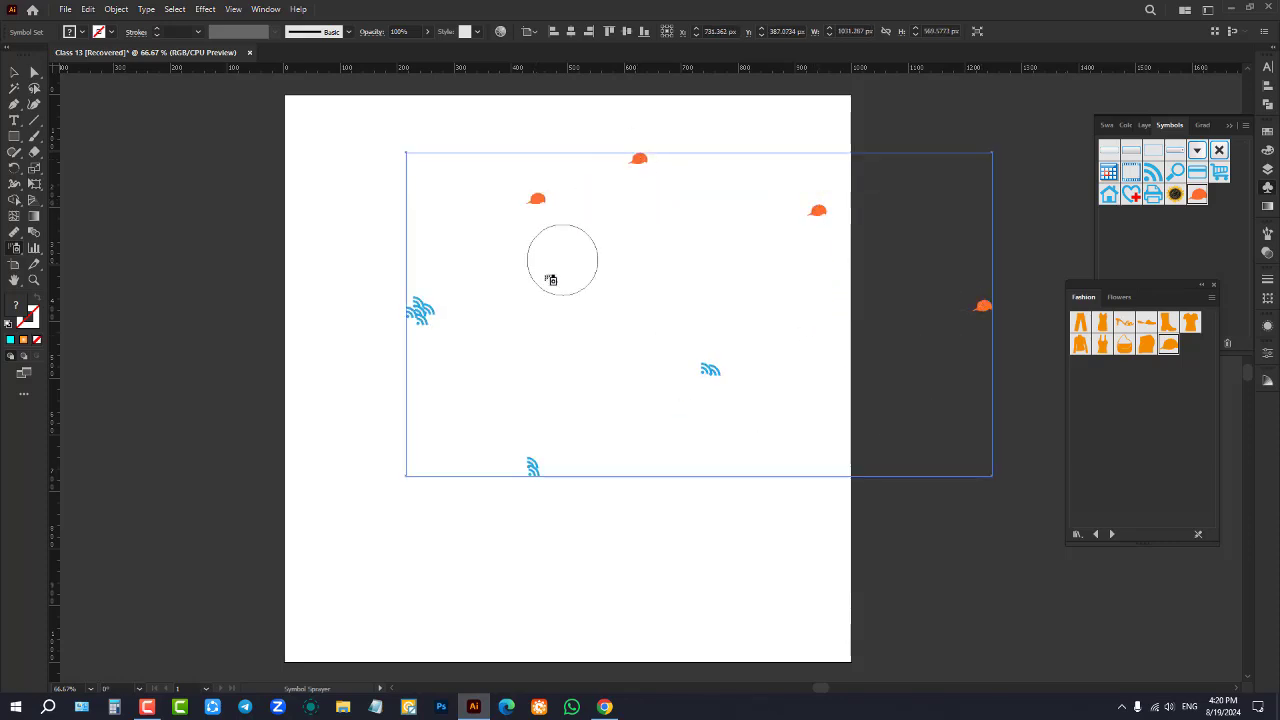
Spray more caps in long strokes across the upper artboard and build two dense cap clusters near its centre
click(336, 170)
drag(378, 178, 547, 319)
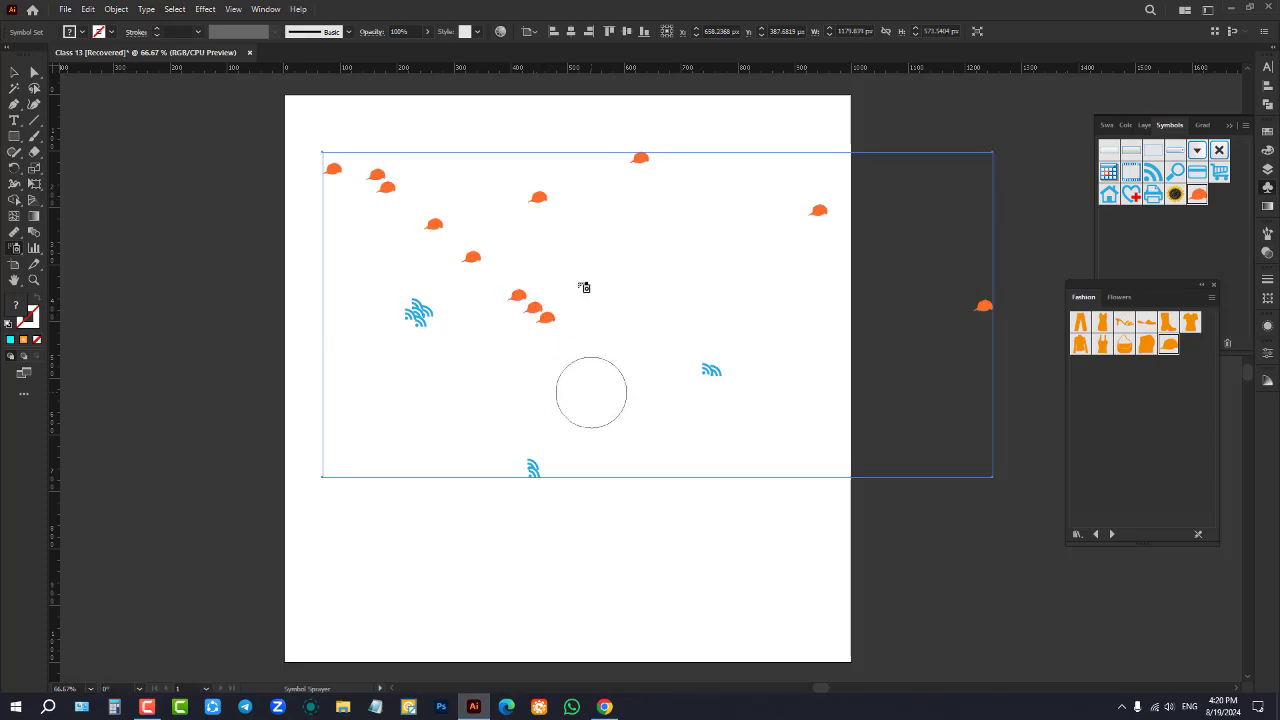
drag(775, 198, 294, 406)
drag(232, 171, 789, 253)
drag(673, 298, 668, 293)
drag(653, 405, 653, 406)
Delete the whole symbol set of sprayed caps and RSS icons
click(14, 73)
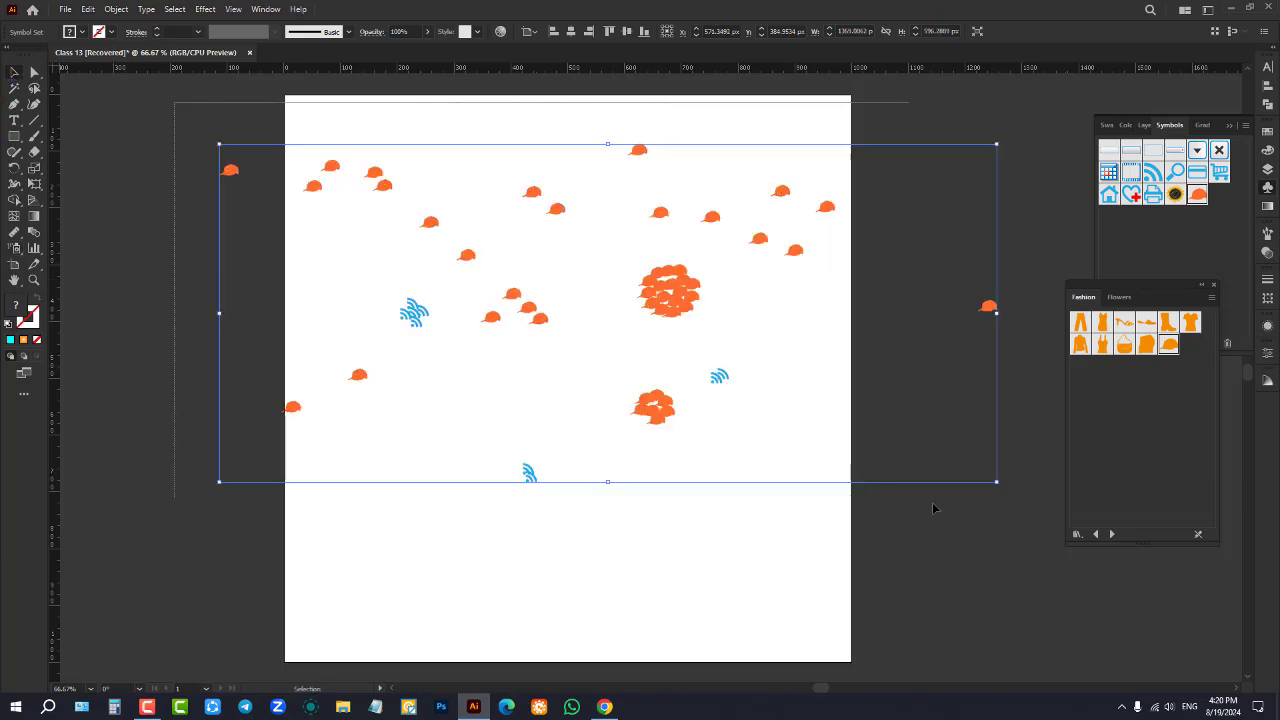
key(Delete)
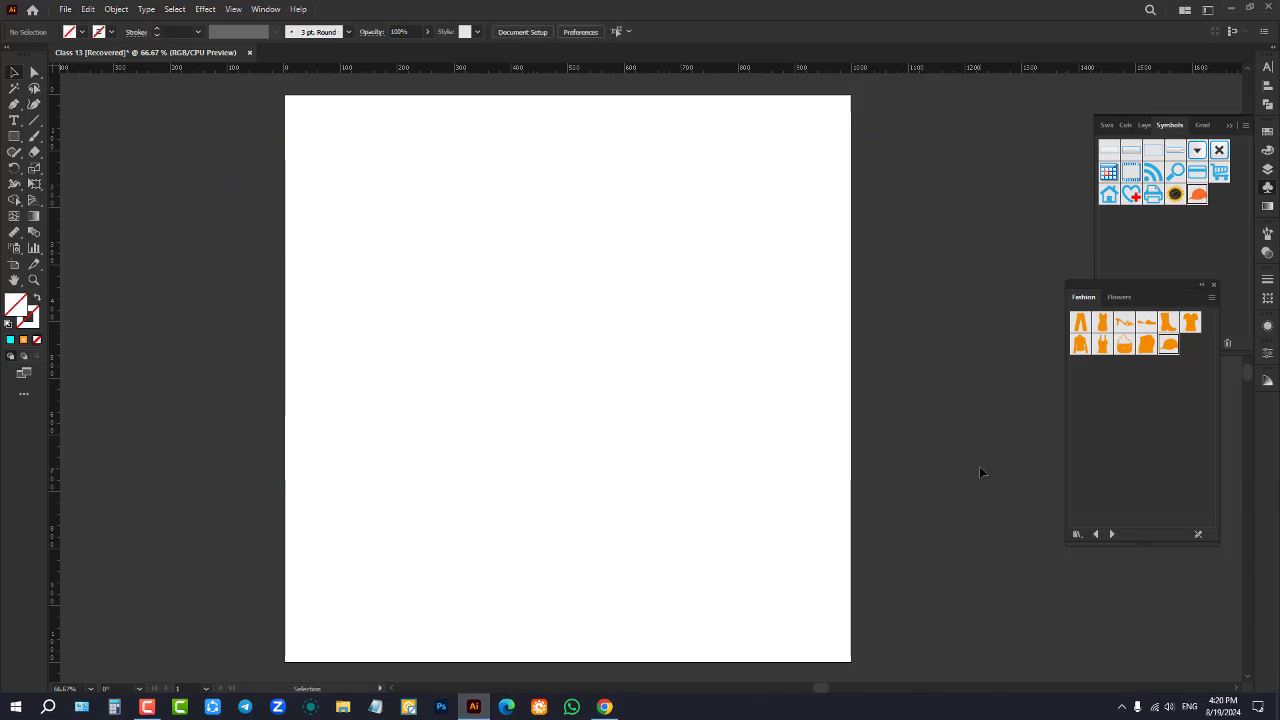
Choose the blue daisy-like flower from the Flowers library and spray dense clusters plus scattered flowers over the artboard
click(1120, 297)
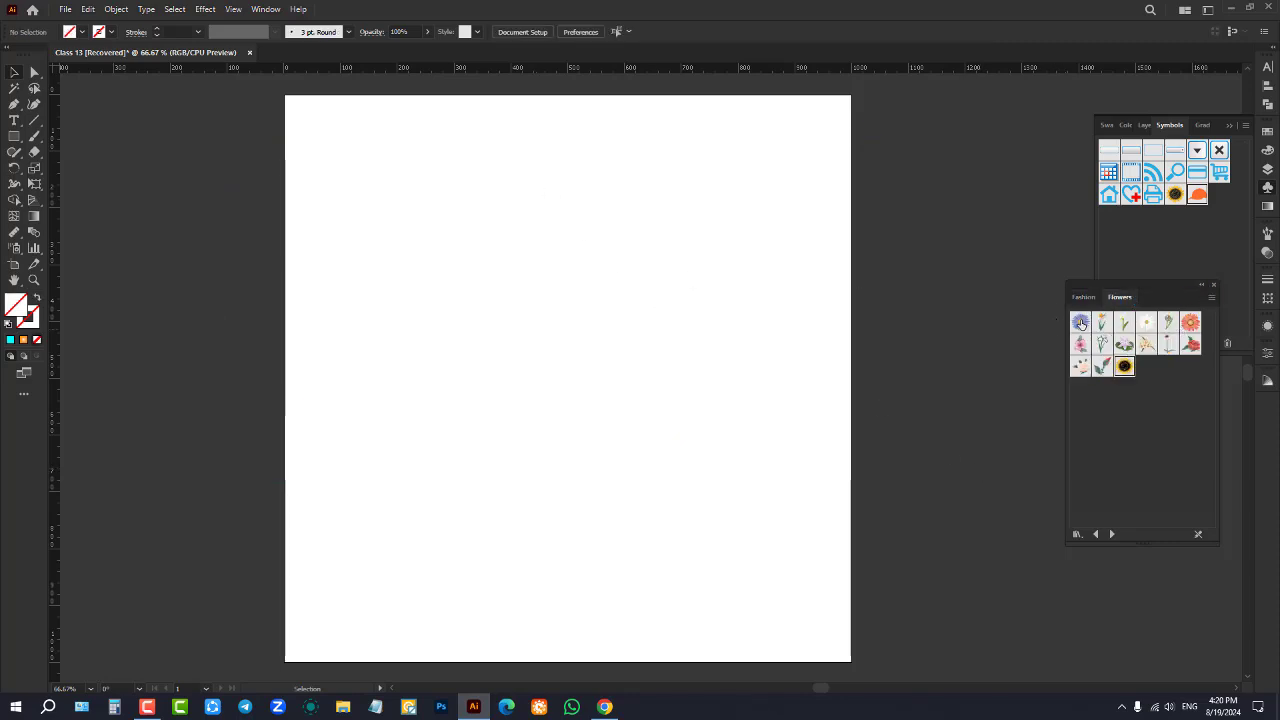
click(1080, 323)
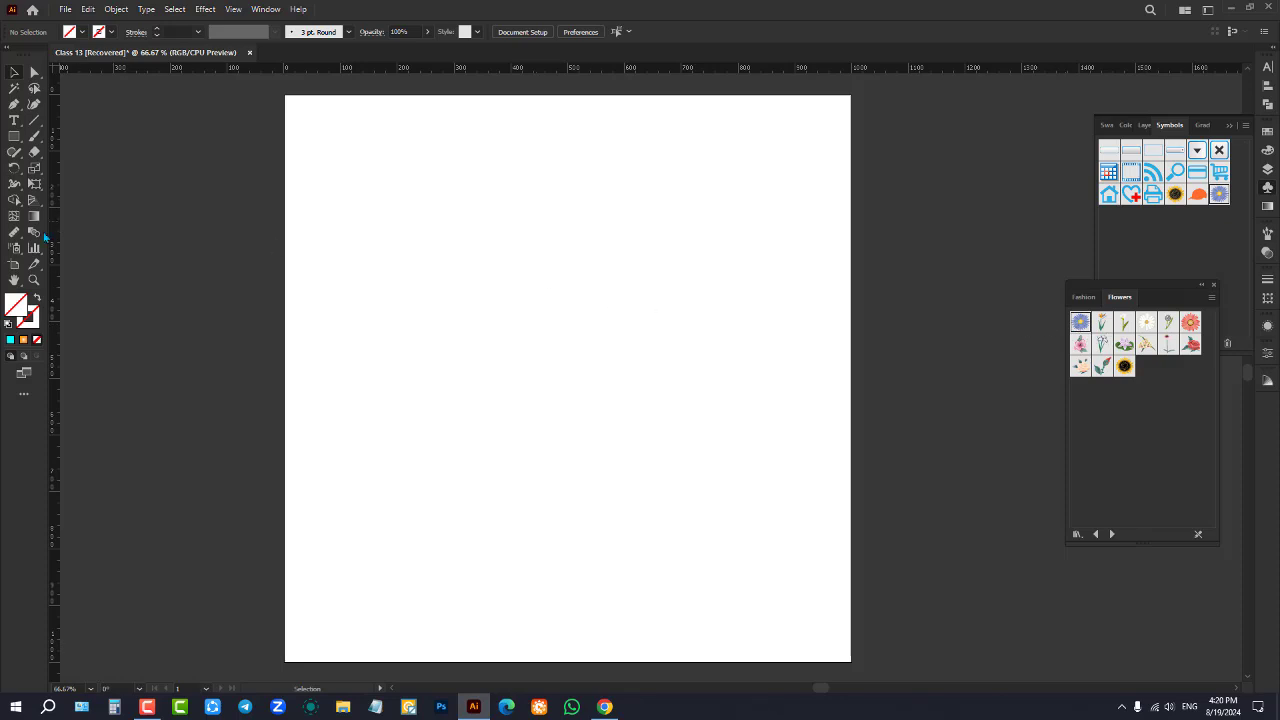
click(13, 250)
drag(474, 311, 477, 309)
mouse_move(655, 342)
mouse_down()
mouse_move(529, 460)
mouse_move(678, 307)
mouse_move(829, 229)
mouse_move(583, 451)
mouse_move(620, 363)
mouse_move(559, 372)
mouse_move(586, 314)
mouse_move(593, 324)
mouse_up()
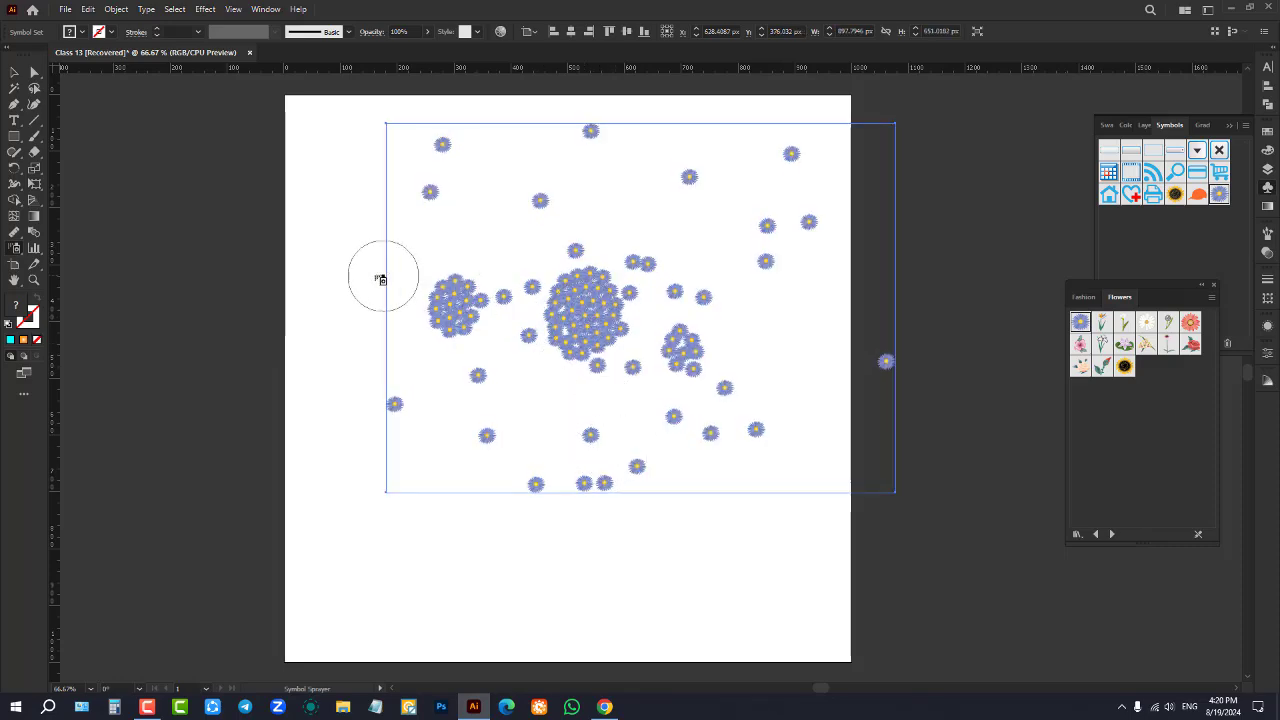
mouse_move(362, 275)
mouse_down()
mouse_move(408, 366)
mouse_move(486, 274)
mouse_move(493, 457)
mouse_move(586, 514)
mouse_move(771, 360)
mouse_move(720, 406)
mouse_move(832, 422)
mouse_up()
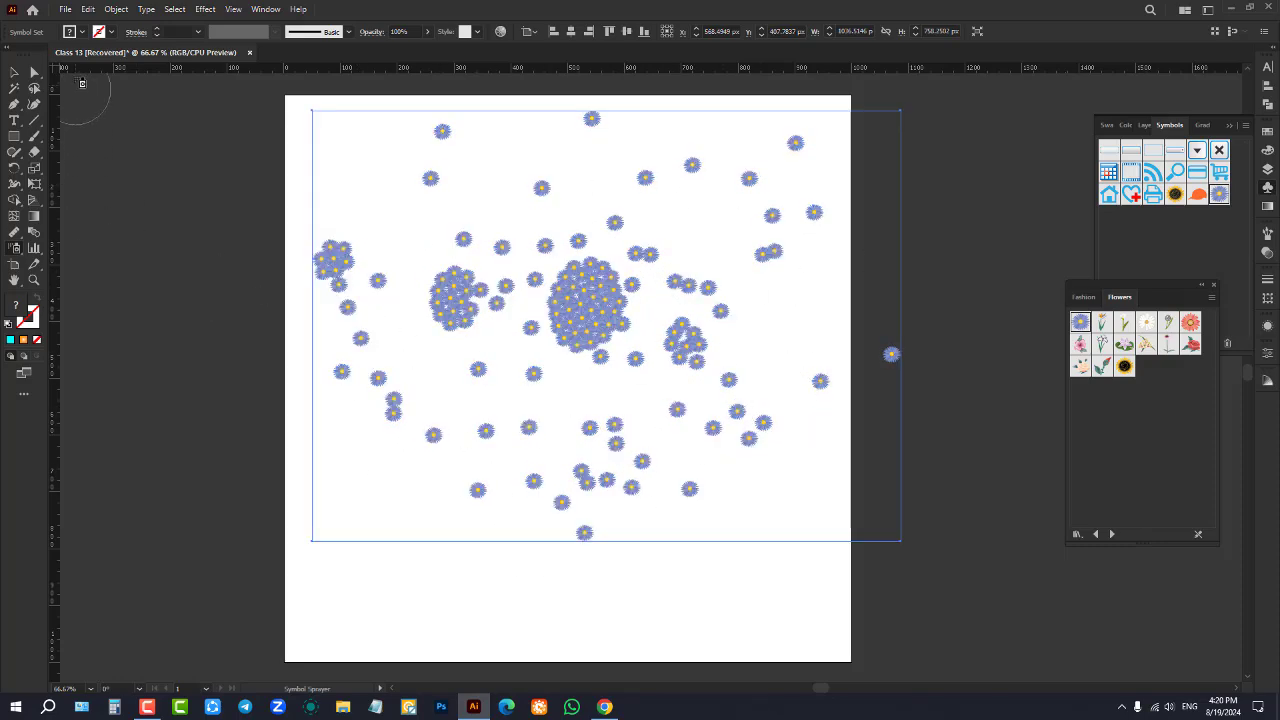
Delete the whole symbol set of sprayed blue flowers
click(13, 73)
drag(221, 111, 972, 577)
key(Delete)
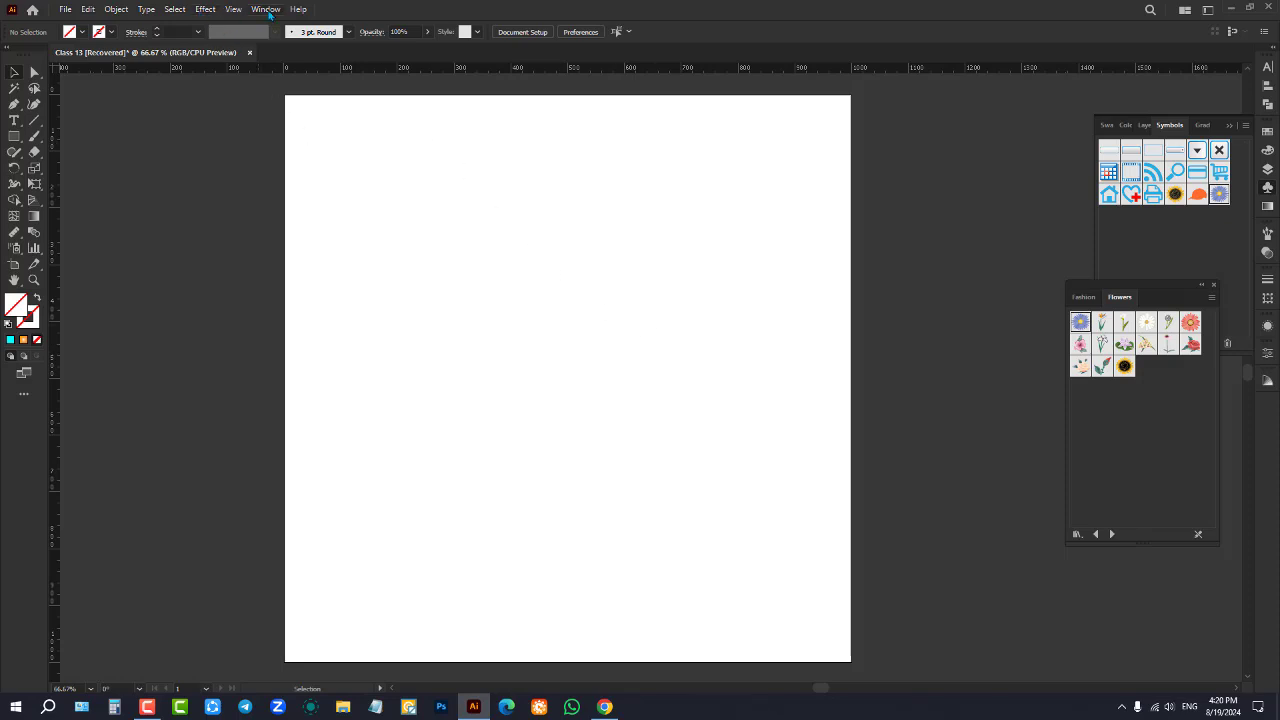
Load the Heirloom symbol library and choose its clear pear-shaped diamond symbol
click(266, 10)
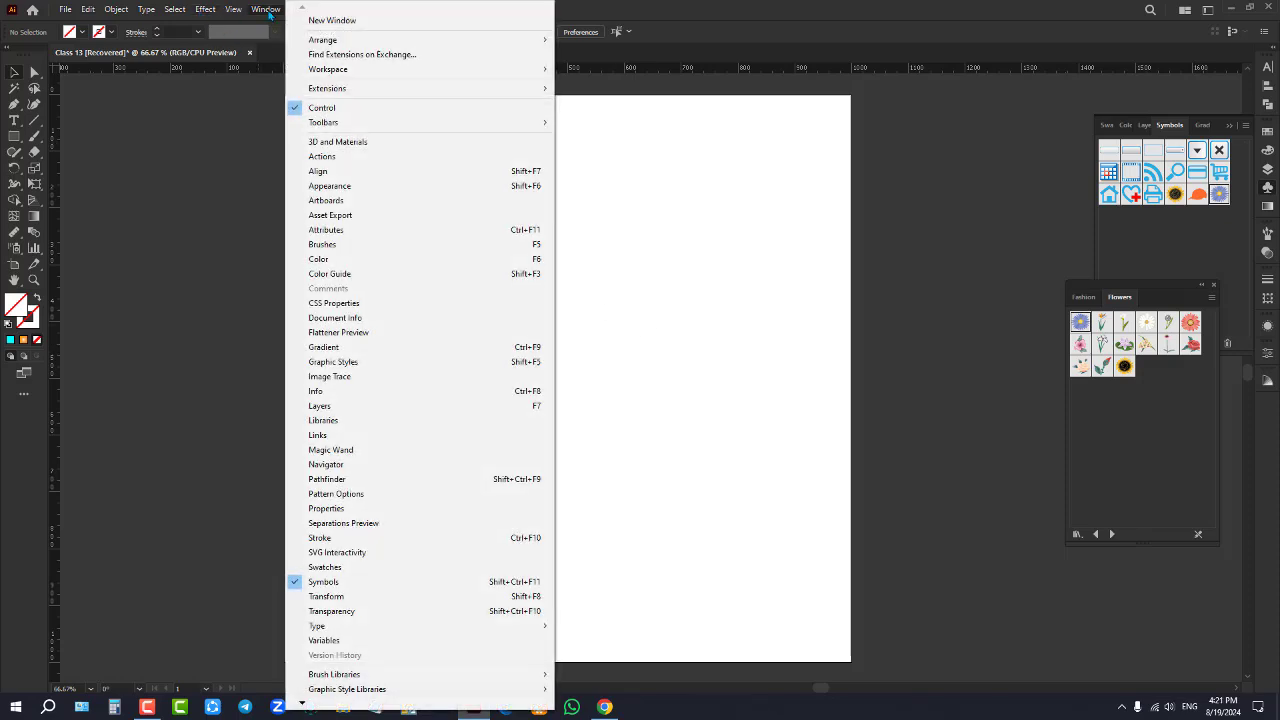
click(330, 582)
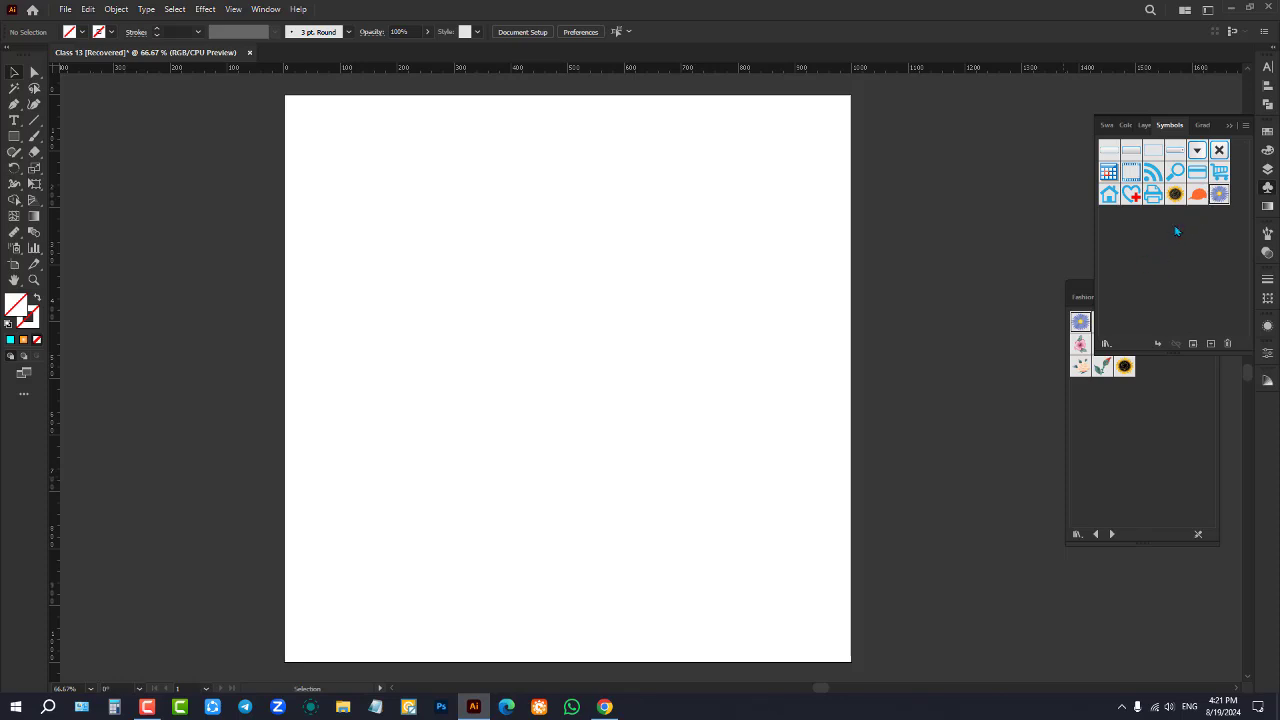
click(1105, 345)
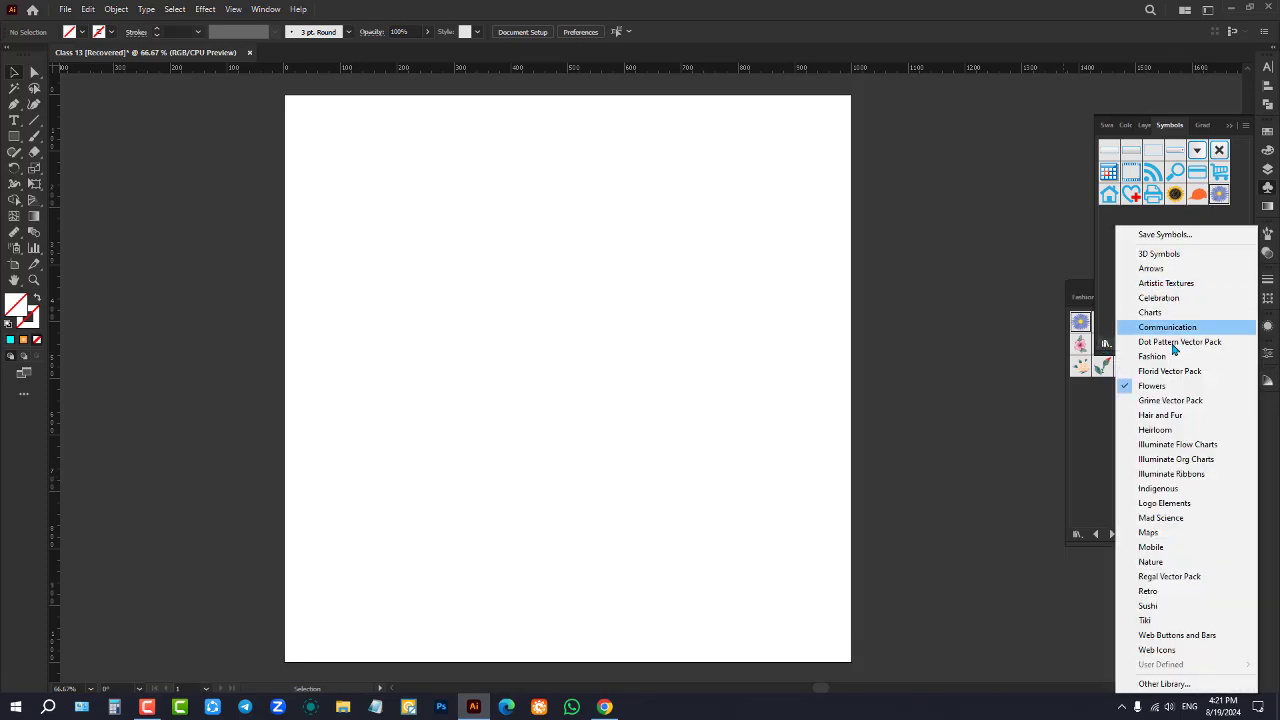
click(1156, 431)
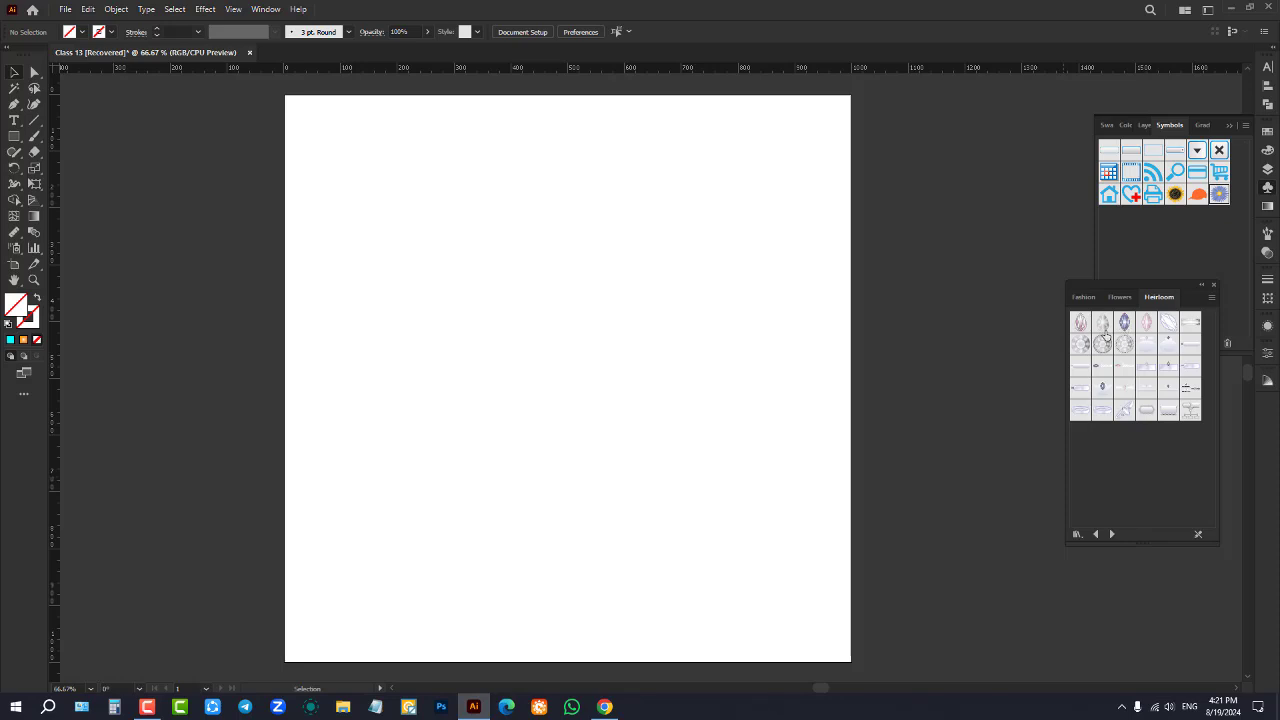
click(1103, 325)
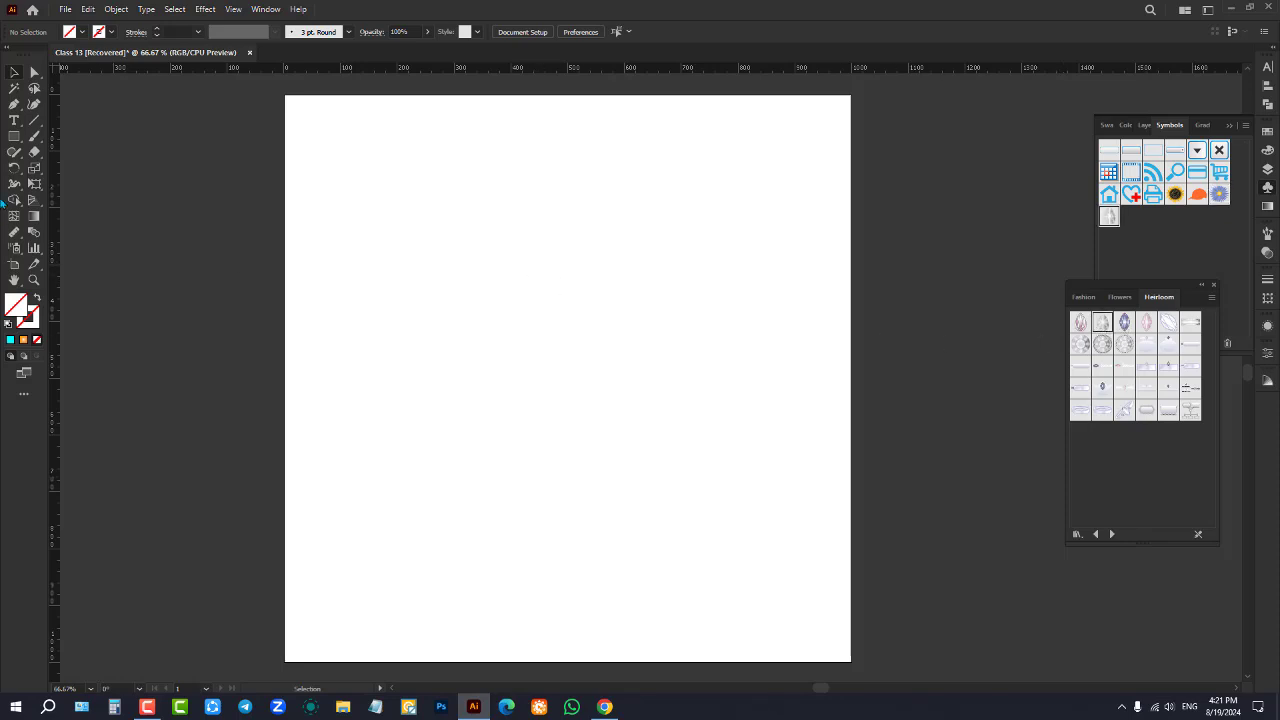
Spray pear-shaped diamonds in a sparse diagonal trail and in two clusters on the artboard with the Symbol Sprayer
click(32, 249)
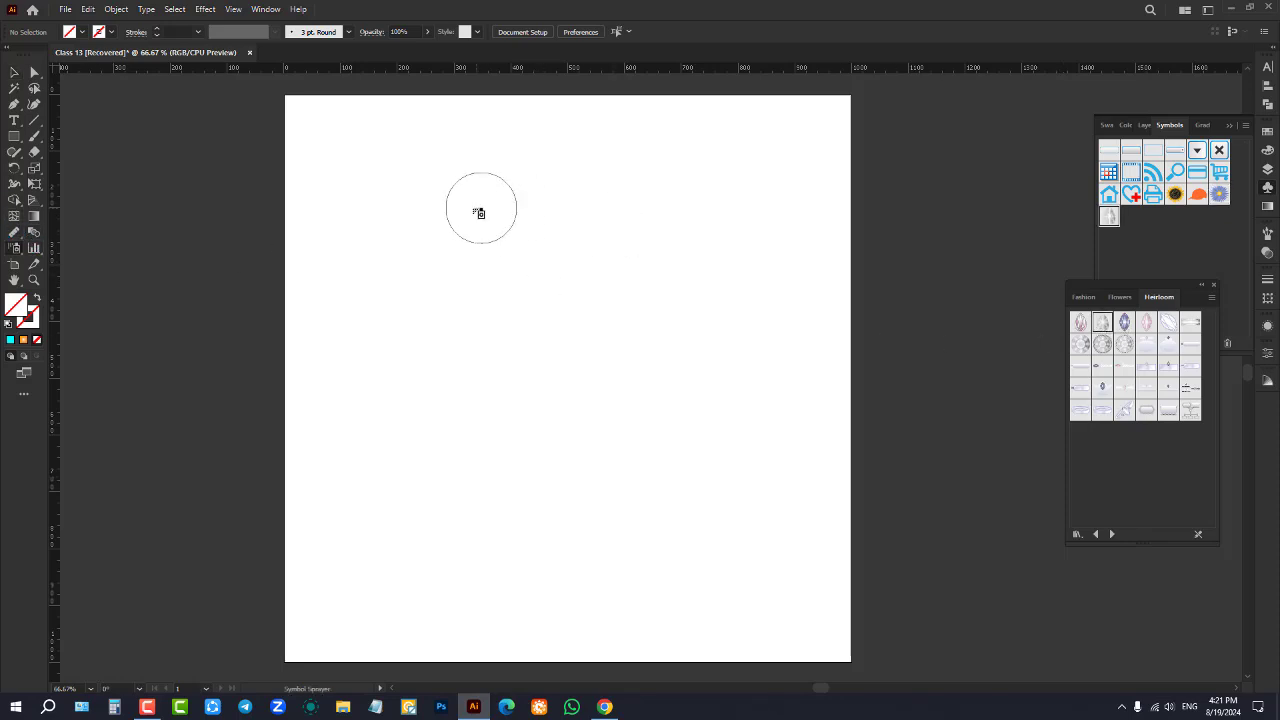
drag(480, 209, 671, 400)
drag(727, 315, 725, 310)
scroll(802, 345, up, 3)
scroll(463, 208, up, 3)
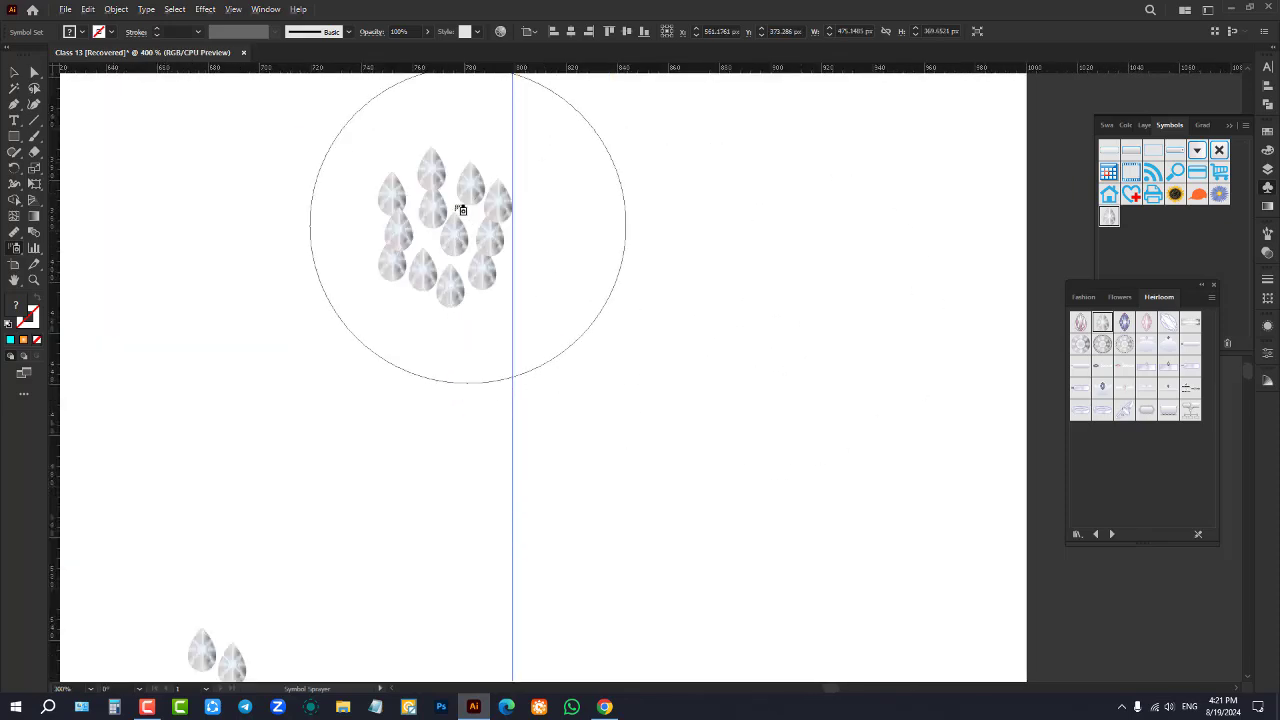
drag(809, 330, 814, 329)
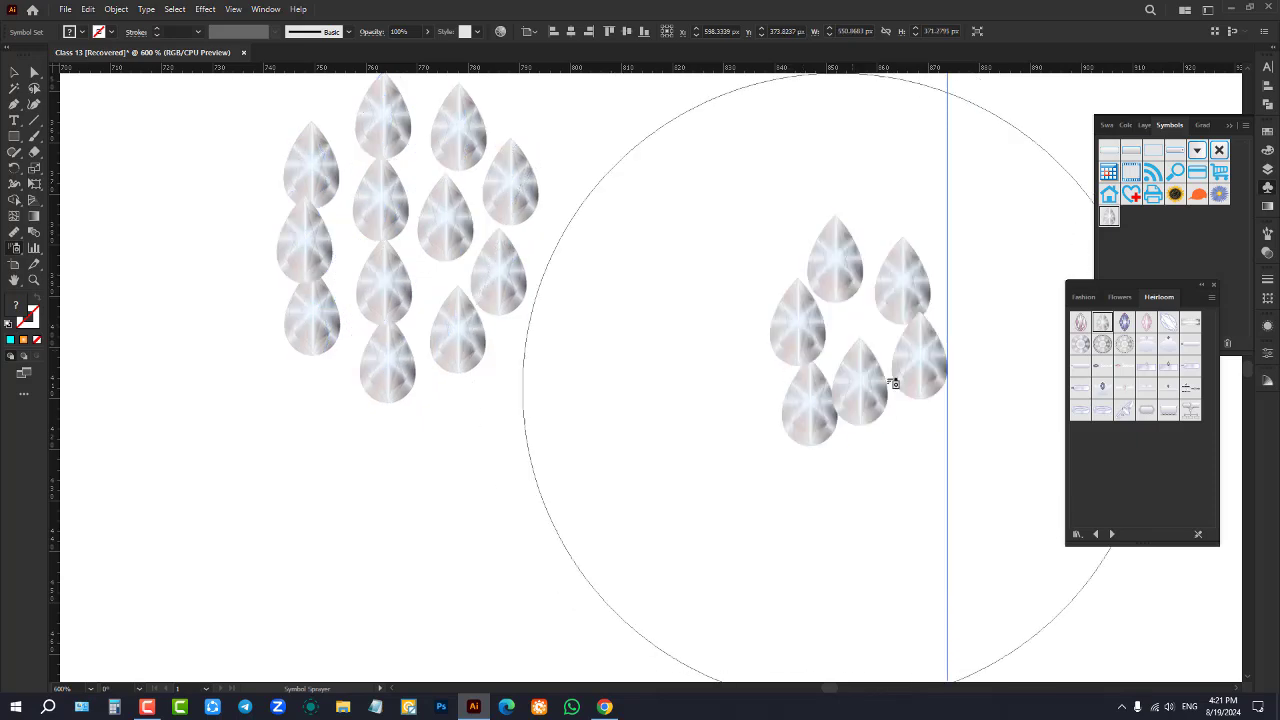
scroll(935, 313, up, 2)
scroll(583, 363, down, 2)
scroll(729, 369, down, 3)
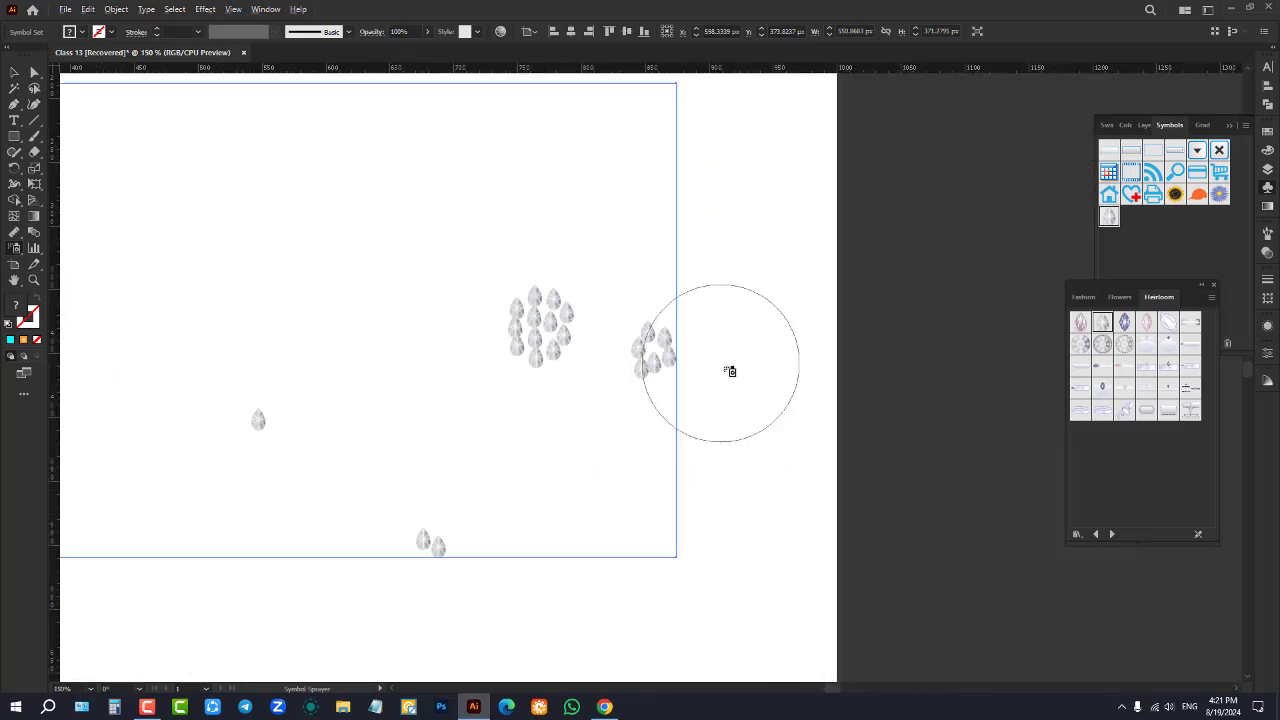
scroll(471, 346, down, 1)
Enlarge the diamond symbol set proportionally about its centre to about 1135 px wide and delete it
click(16, 73)
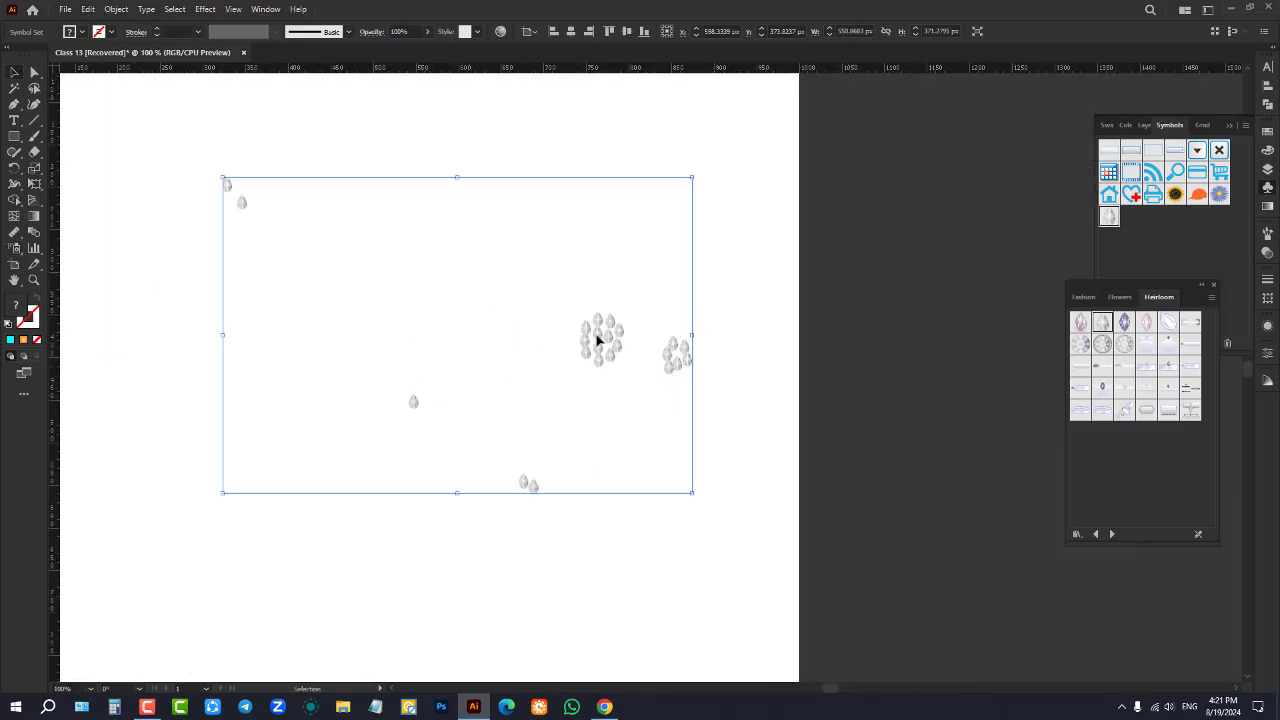
drag(697, 336, 943, 336)
scroll(959, 327, up, 3)
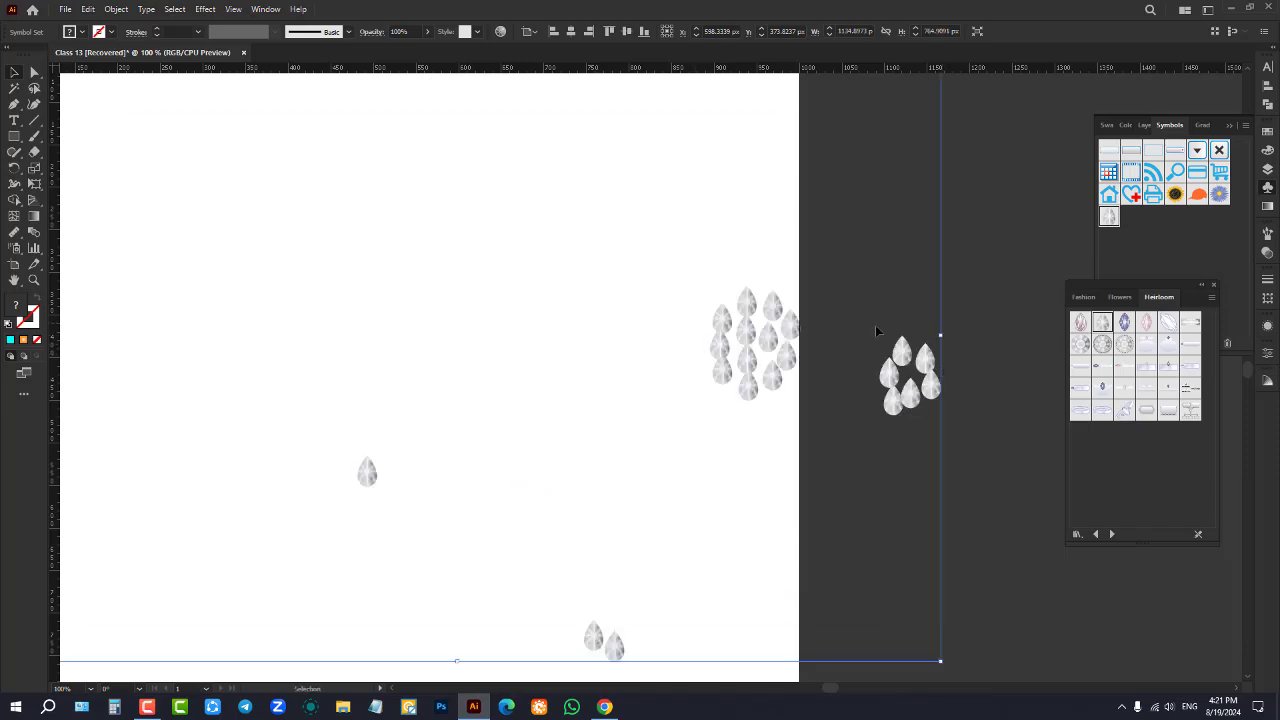
scroll(970, 354, up, 3)
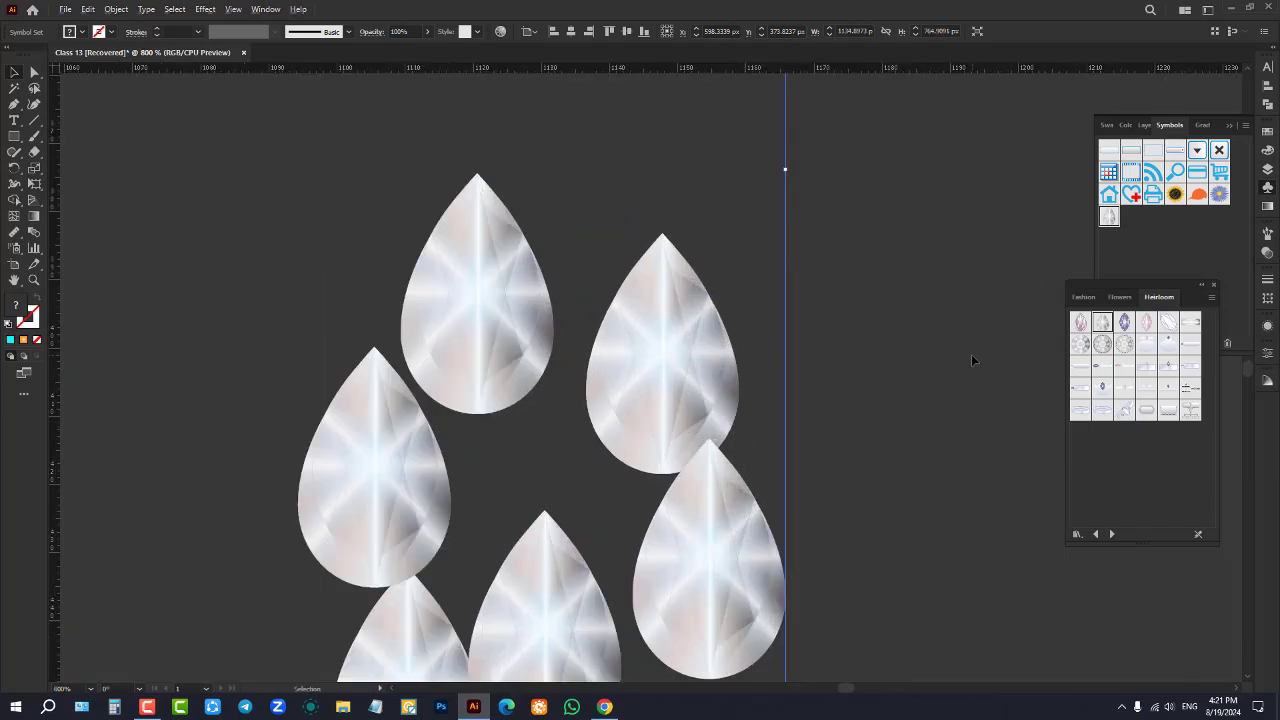
scroll(971, 354, down, 1)
scroll(821, 405, down, 6)
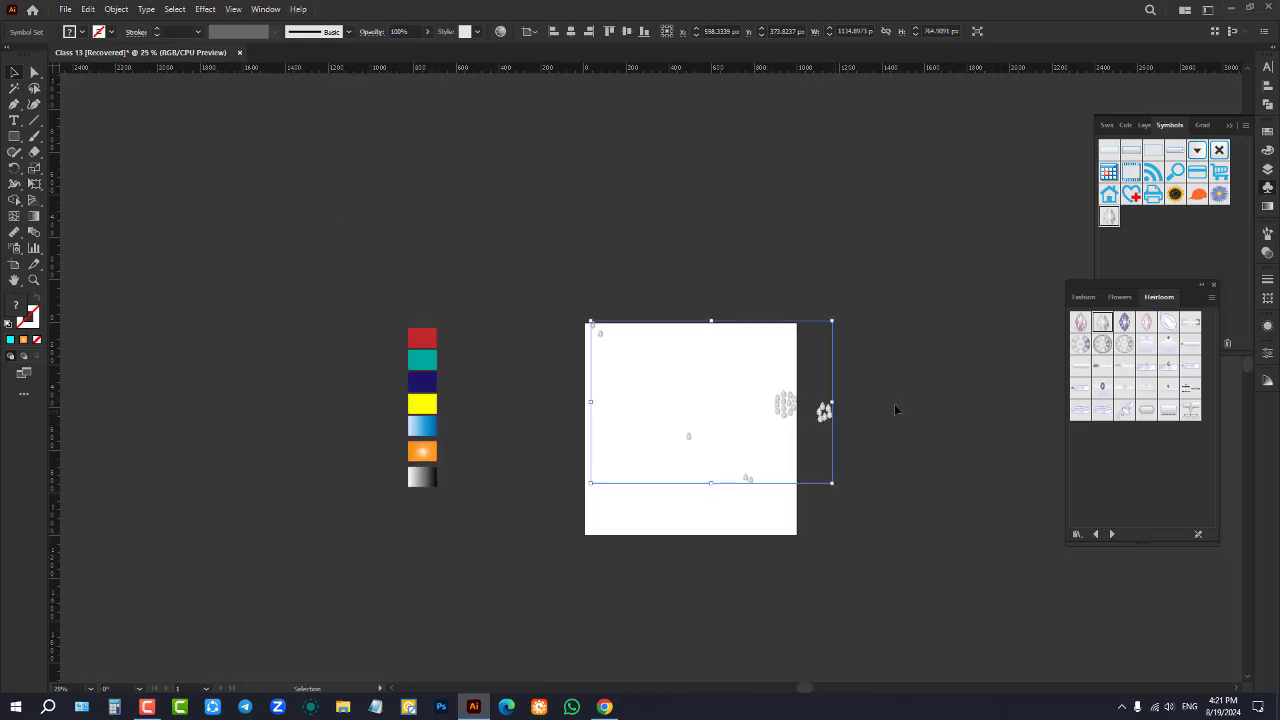
key(Delete)
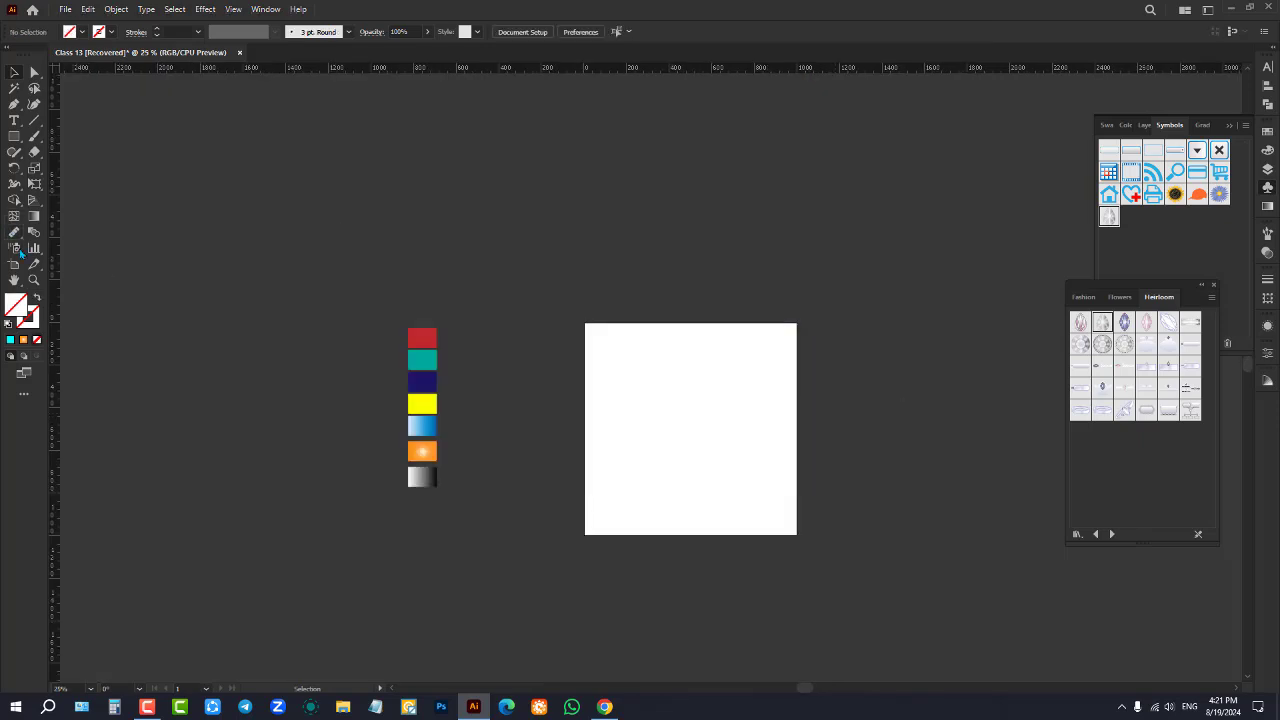
Try the Symbol Shifter tool on the empty artboard with the sunflower symbol chosen
drag(20, 254, 103, 268)
click(679, 439)
click(729, 371)
click(727, 424)
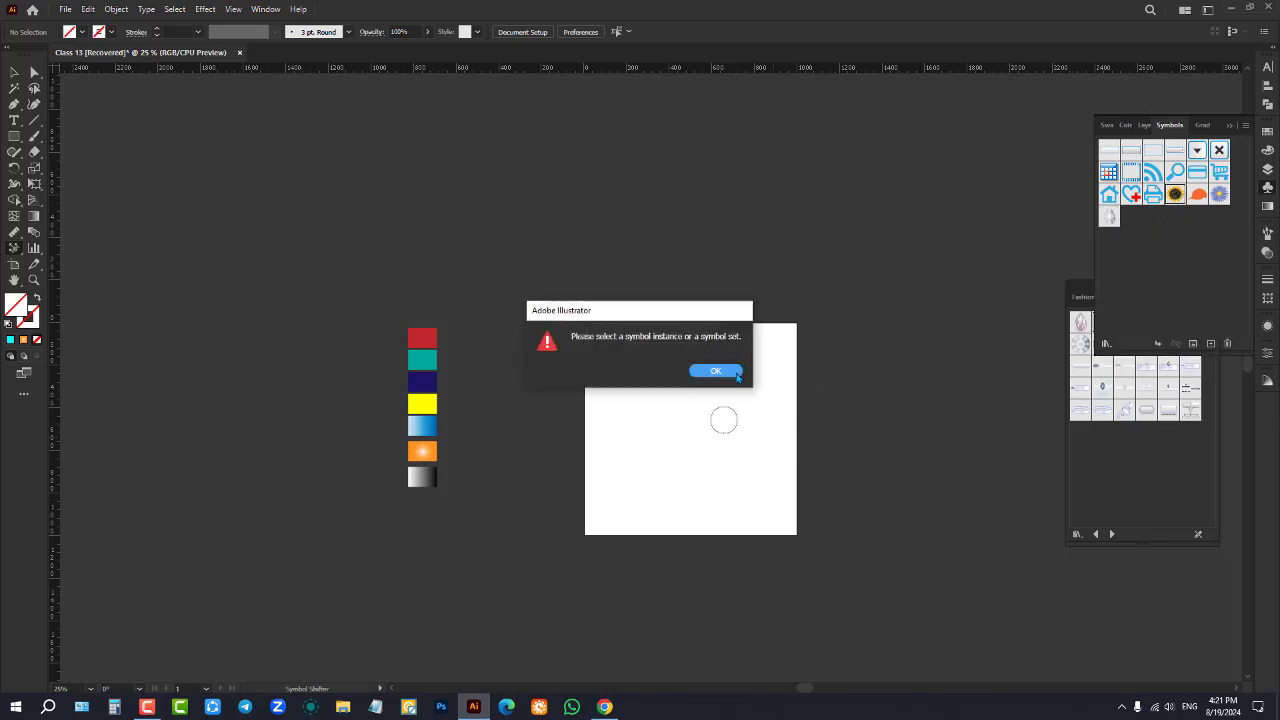
key(Return)
scroll(760, 426, up, 2)
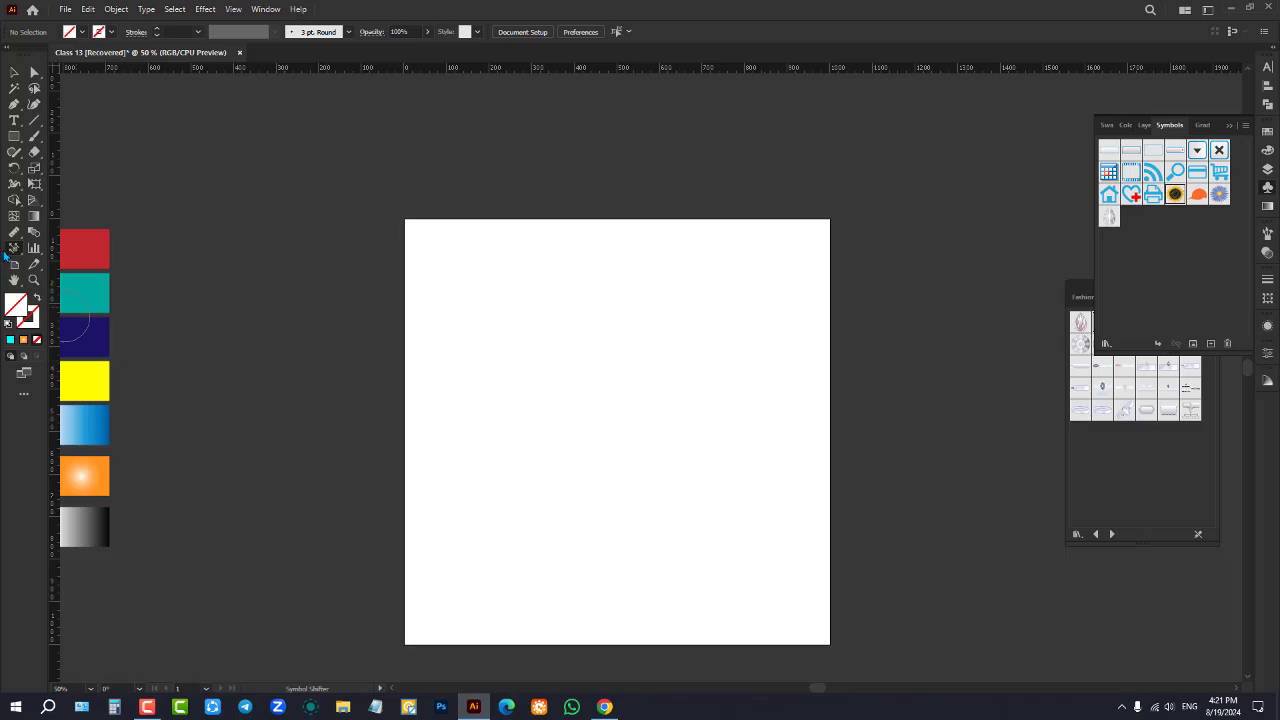
Draw a stacked column graph across the middle of the artboard, keeping the default data value of 1.00
mouse_move(14, 248)
mouse_down()
mouse_move(55, 260)
mouse_move(60, 248)
mouse_move(35, 252)
mouse_move(56, 250)
mouse_move(105, 320)
mouse_move(100, 264)
mouse_up()
drag(465, 280, 774, 523)
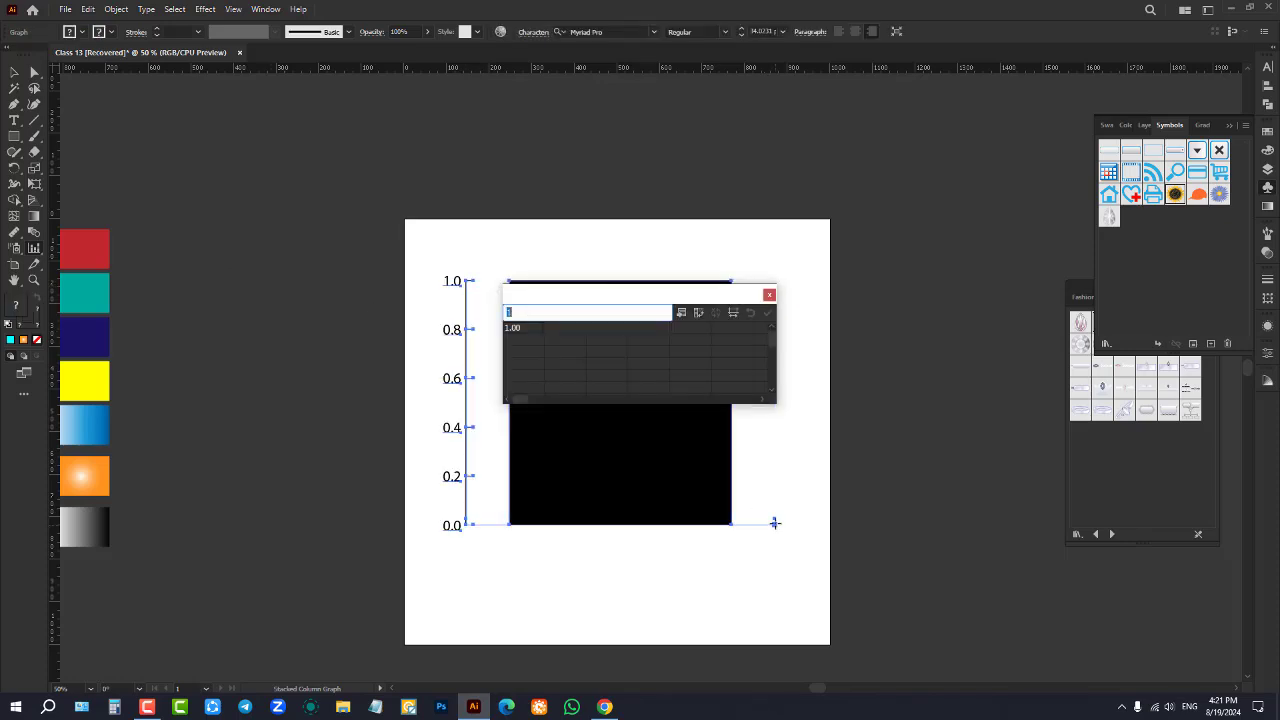
click(768, 297)
scroll(648, 365, up, 1)
key(v)
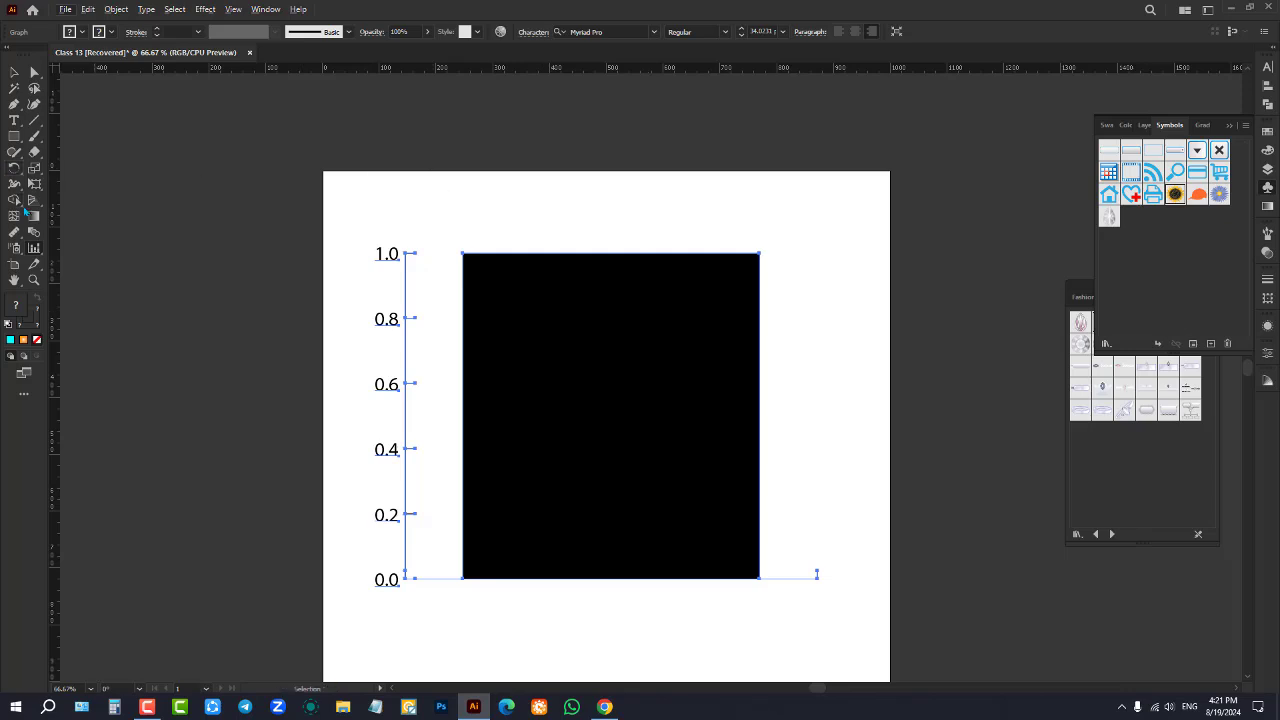
Draw a wide, low column graph across the artboard's upper edge, above the stacked column graph, with the default data
click(36, 250)
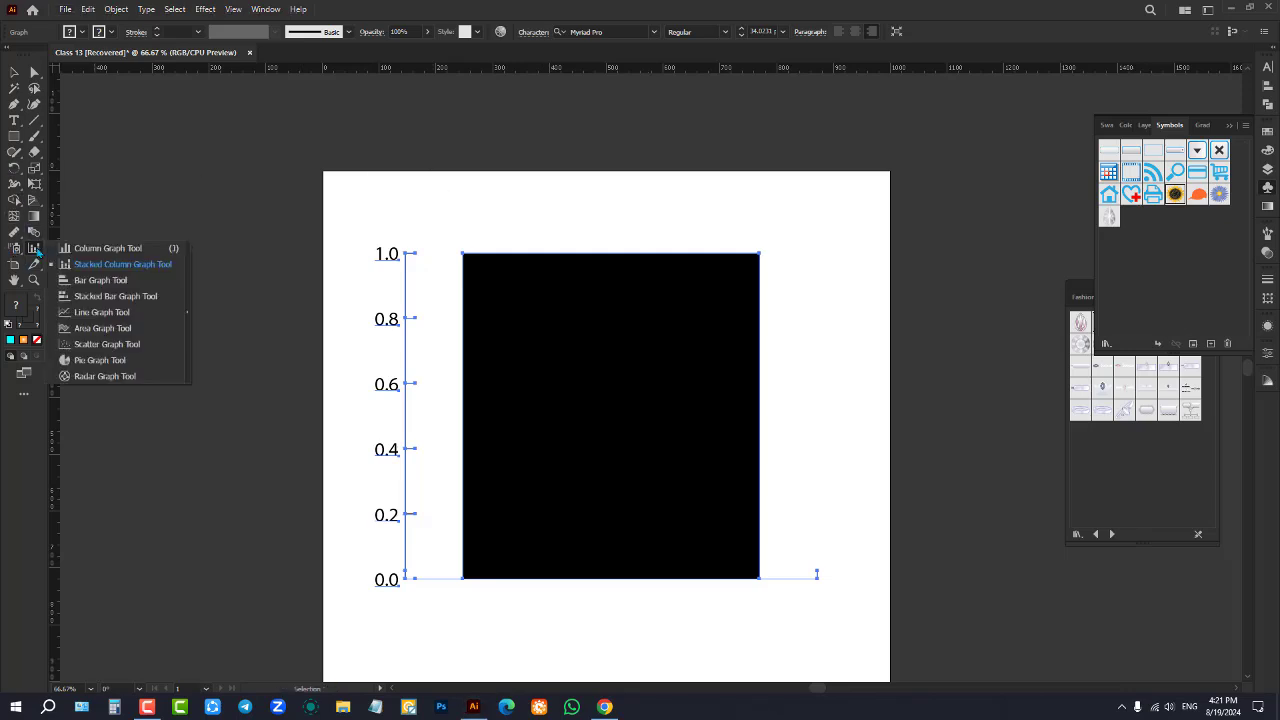
click(96, 249)
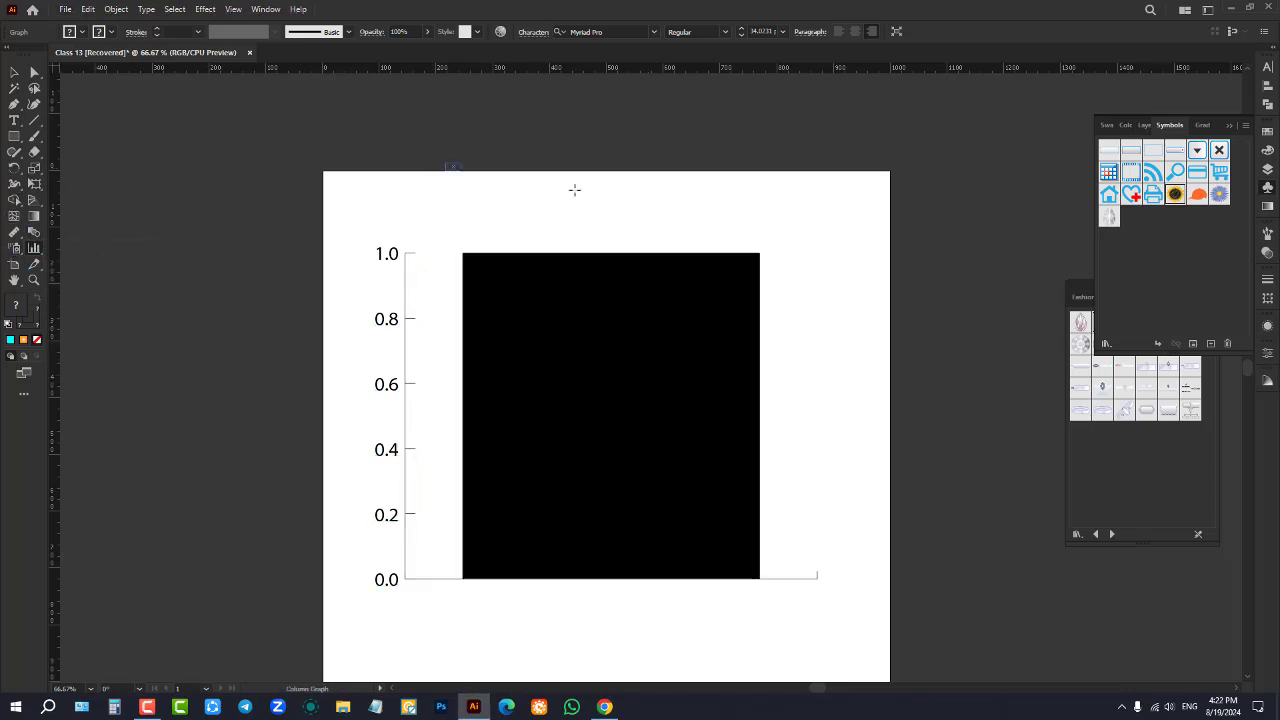
drag(444, 163, 829, 225)
scroll(829, 268, up, 1)
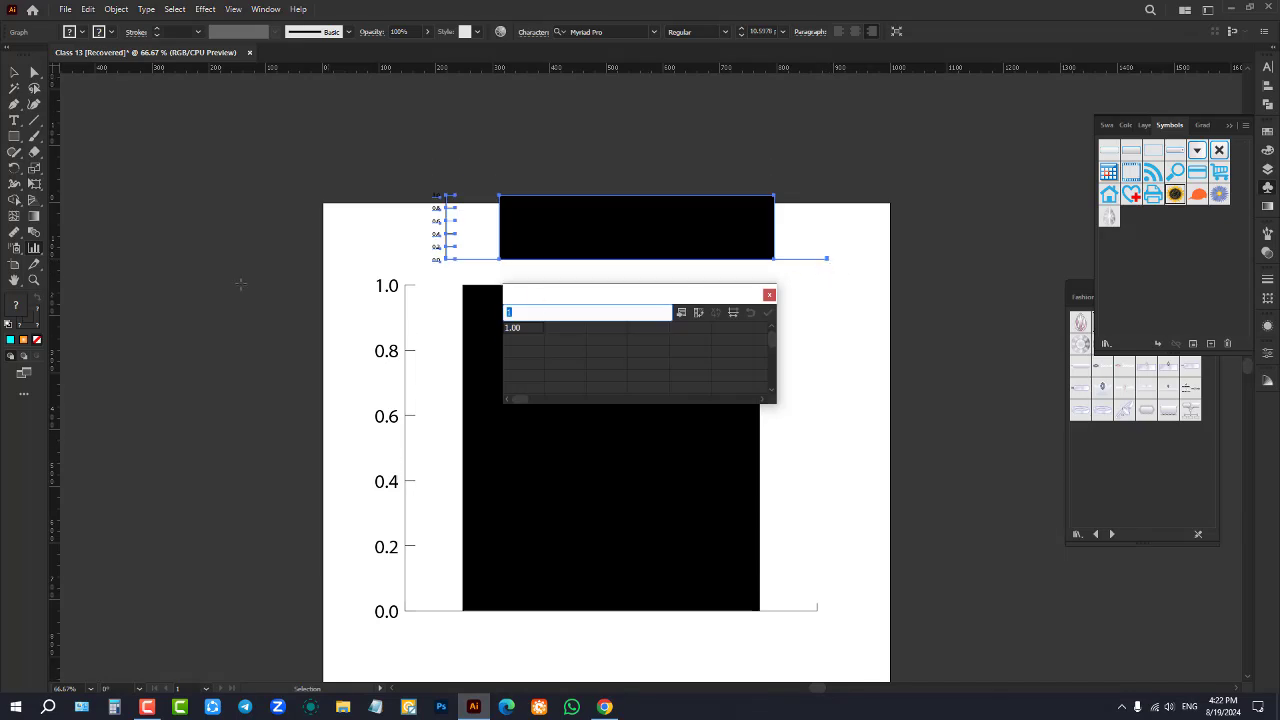
Draw two stacked bar graphs over the artboard's left edge, a larger one above a smaller one
click(34, 250)
click(100, 300)
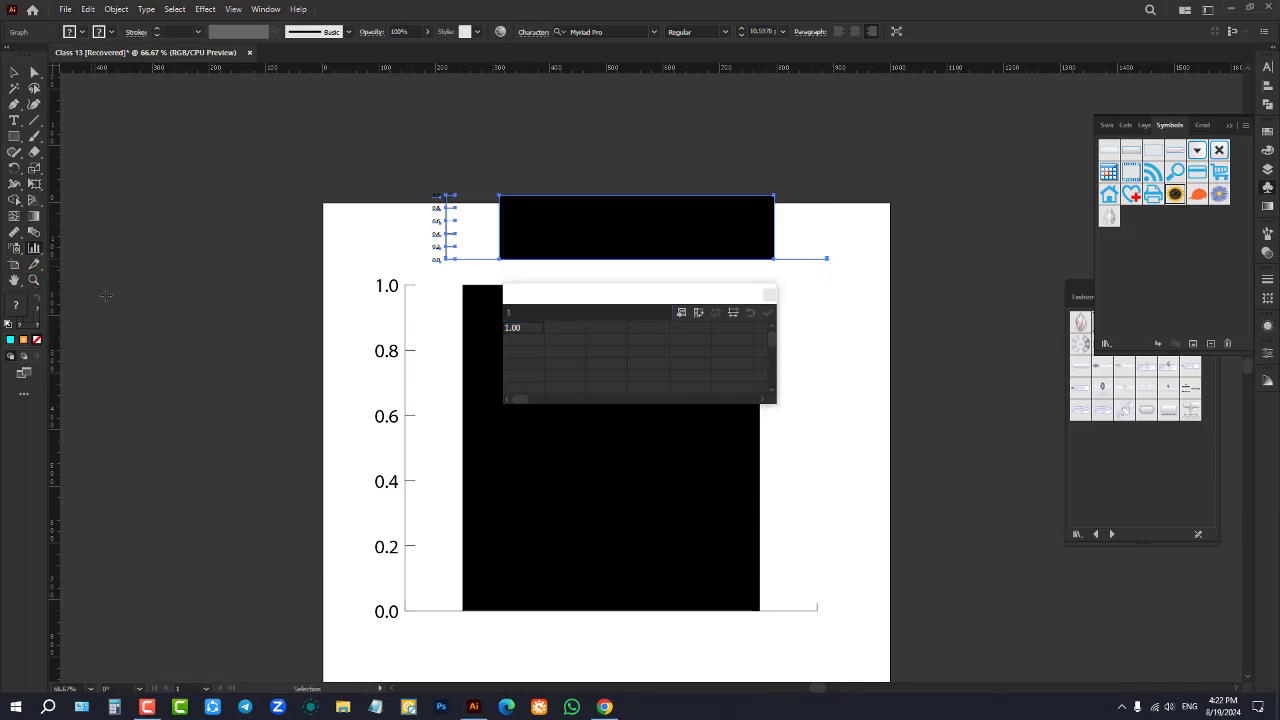
drag(155, 205, 380, 375)
drag(201, 450, 350, 521)
Delete all the graphs together and close the graph data window
click(11, 73)
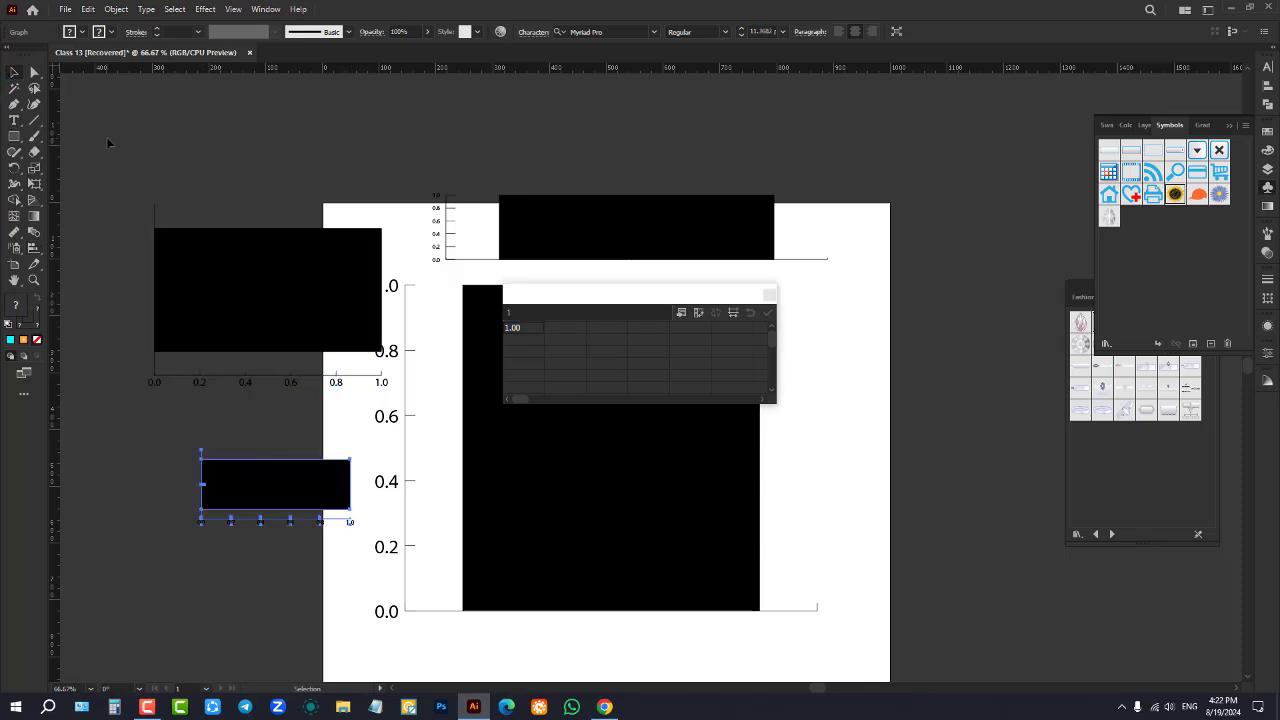
drag(108, 137, 915, 600)
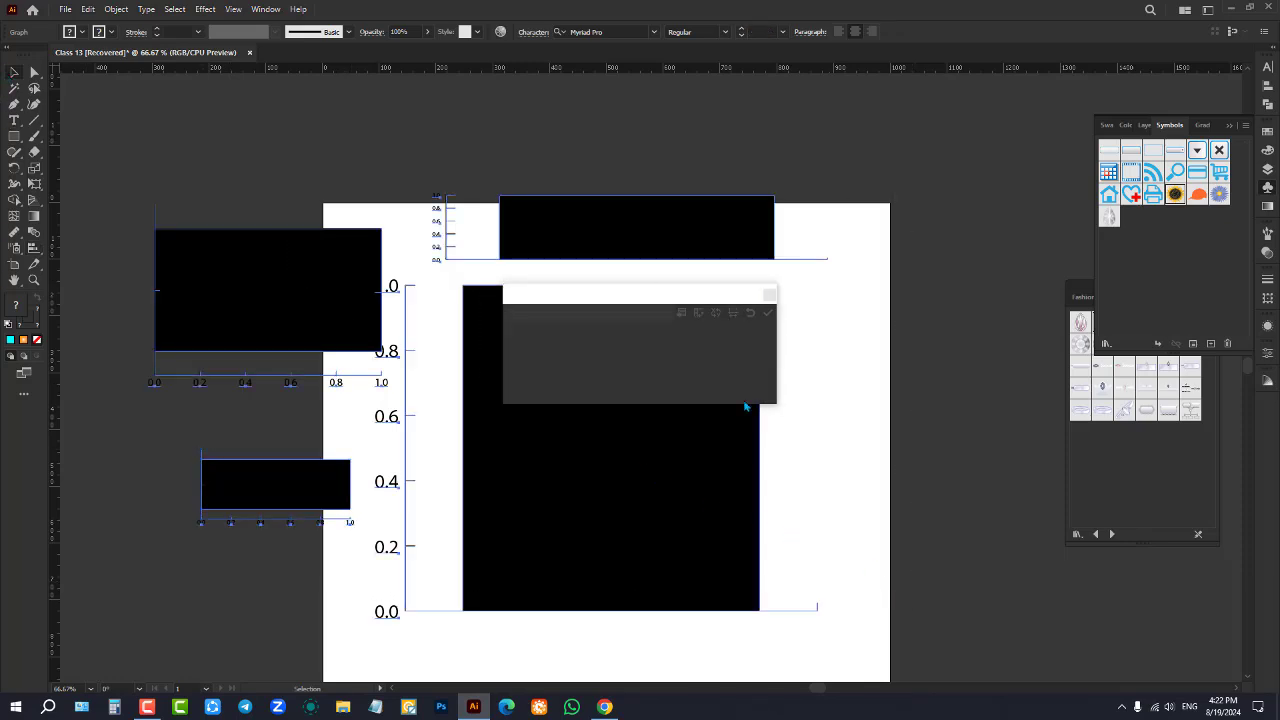
key(Delete)
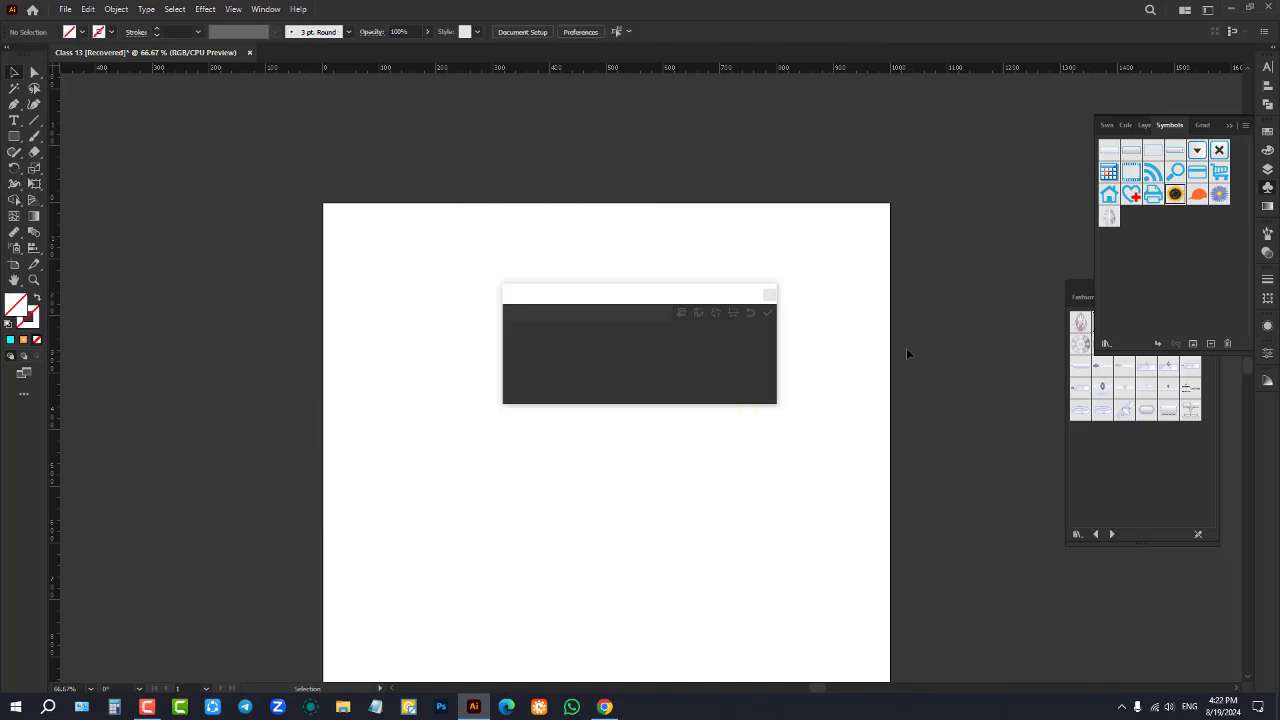
click(769, 295)
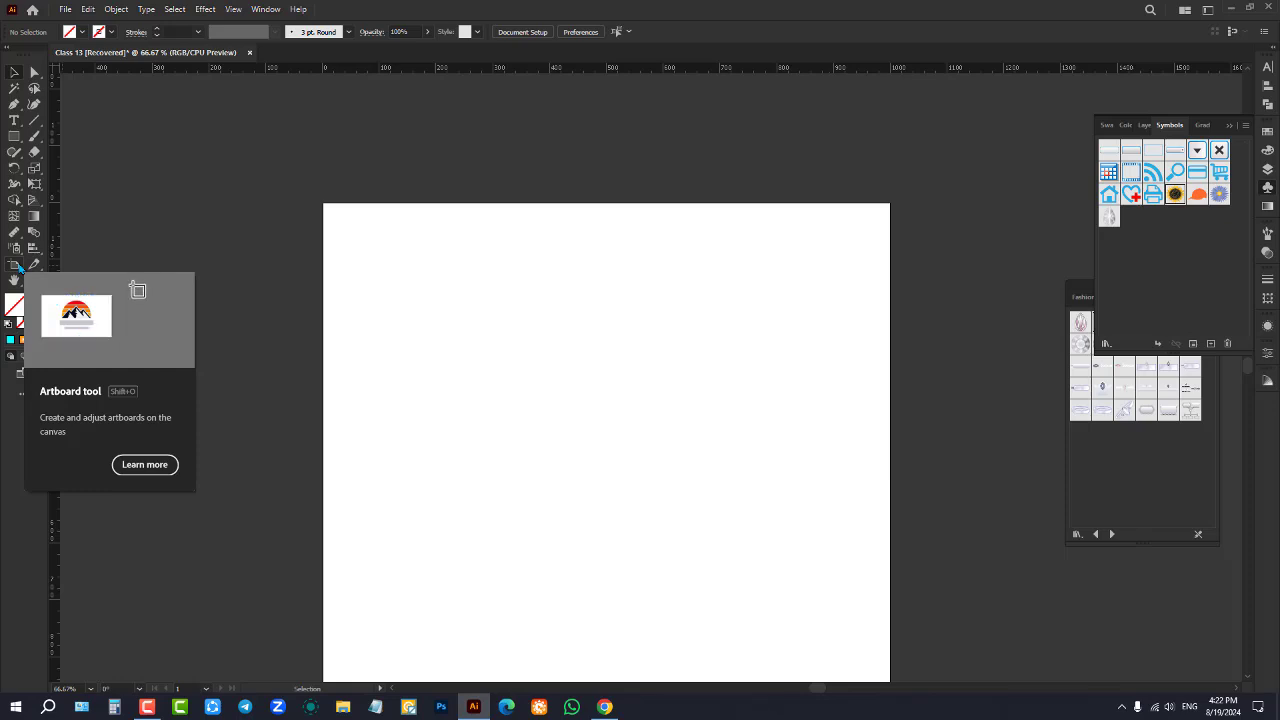
Move Artboard 1 to the right with the Artboard tool, to about X 1388 px and Y 509 px
scroll(587, 443, down, 1)
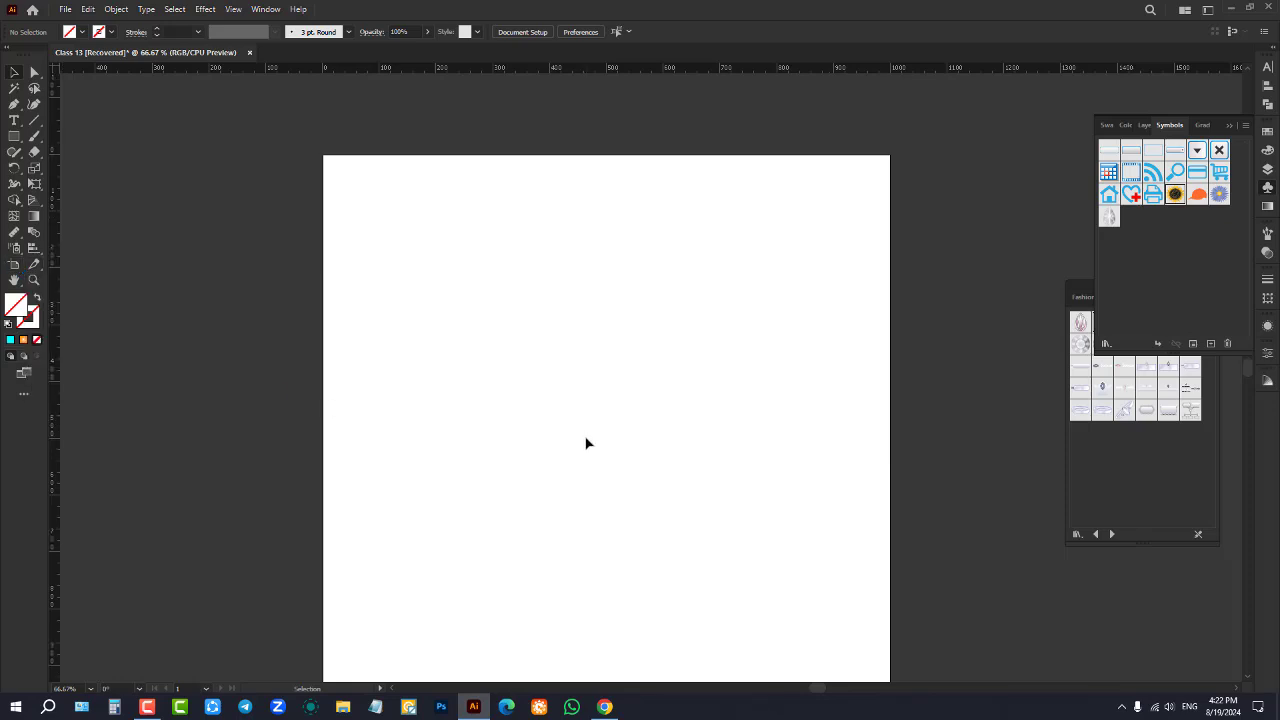
scroll(578, 378, down, 2)
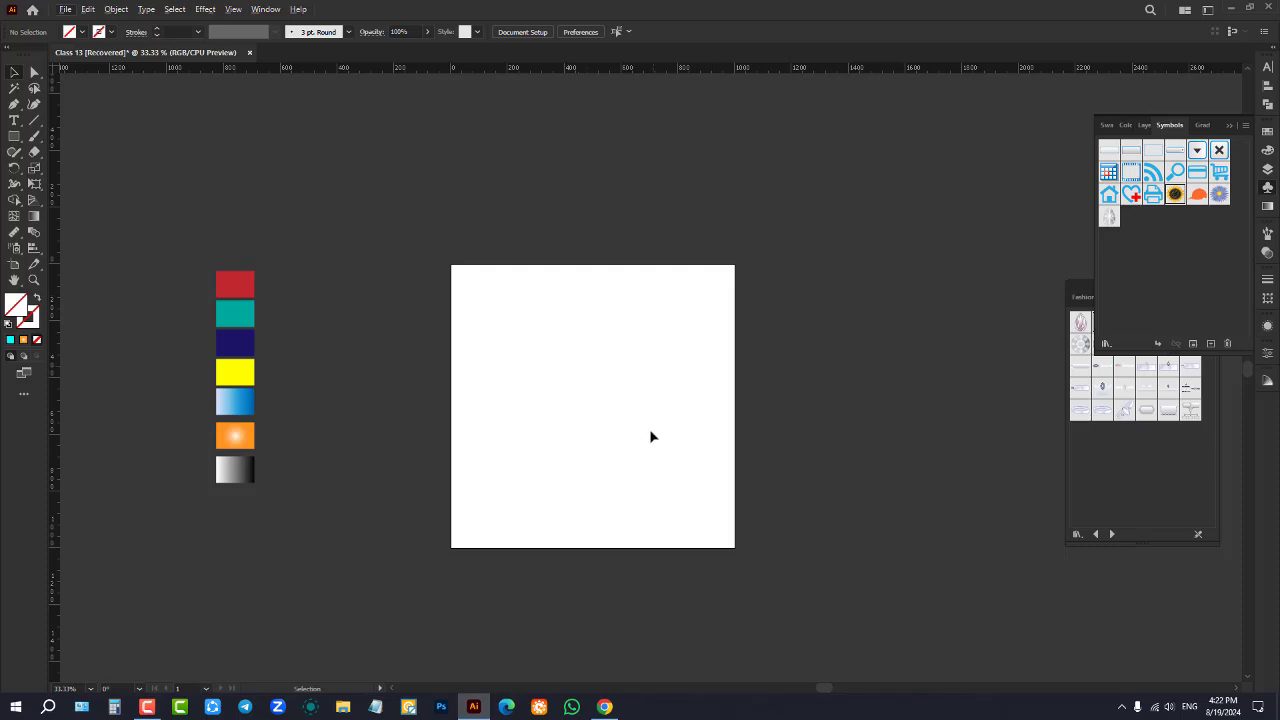
scroll(677, 371, up, 1)
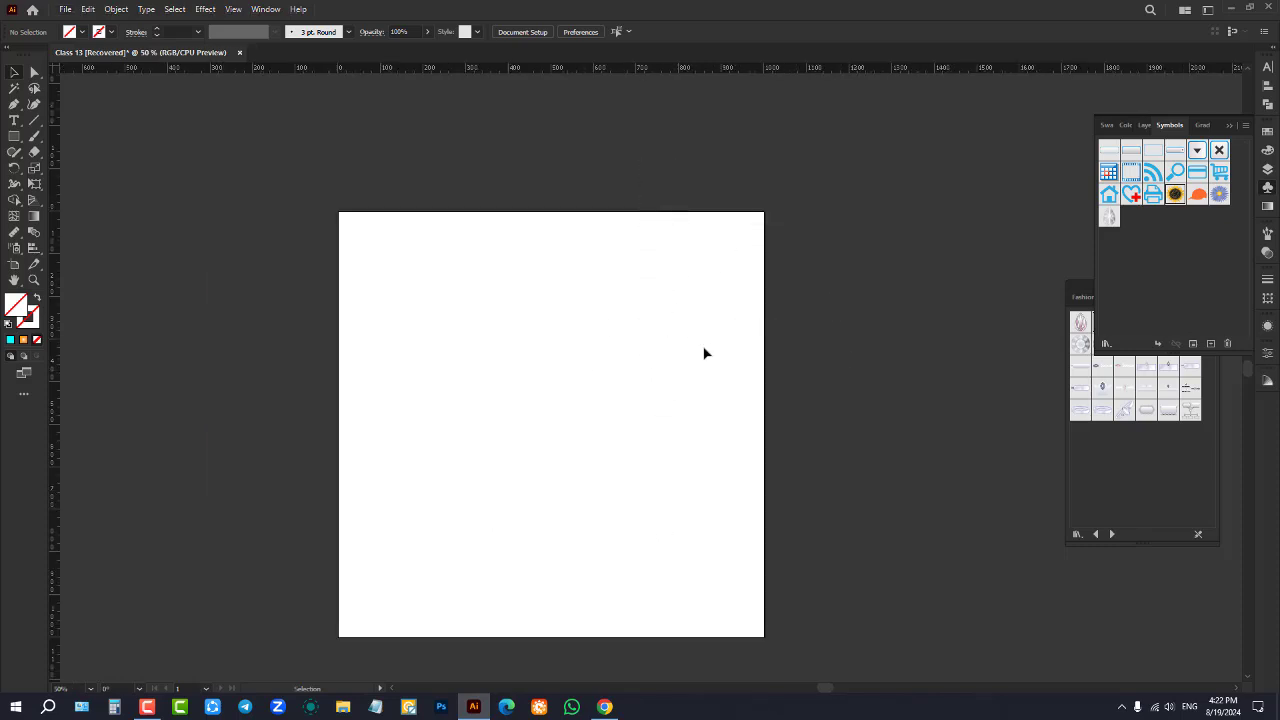
scroll(589, 286, down, 1)
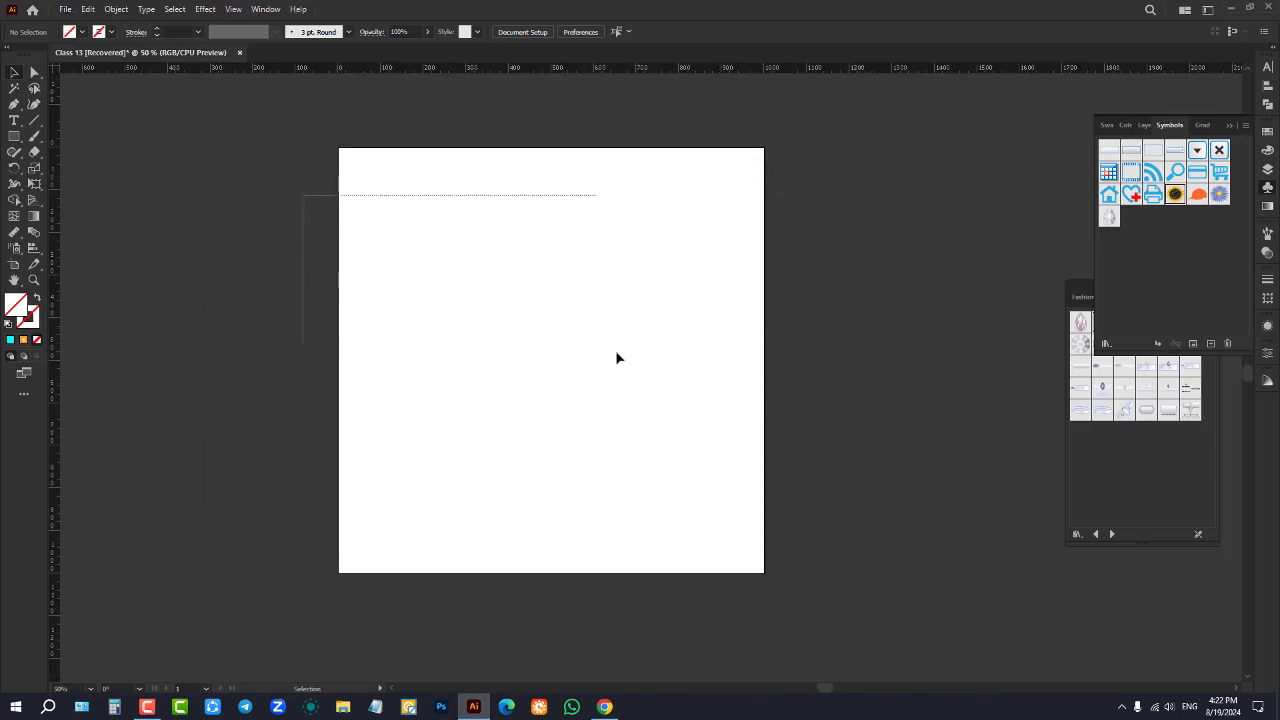
click(10, 266)
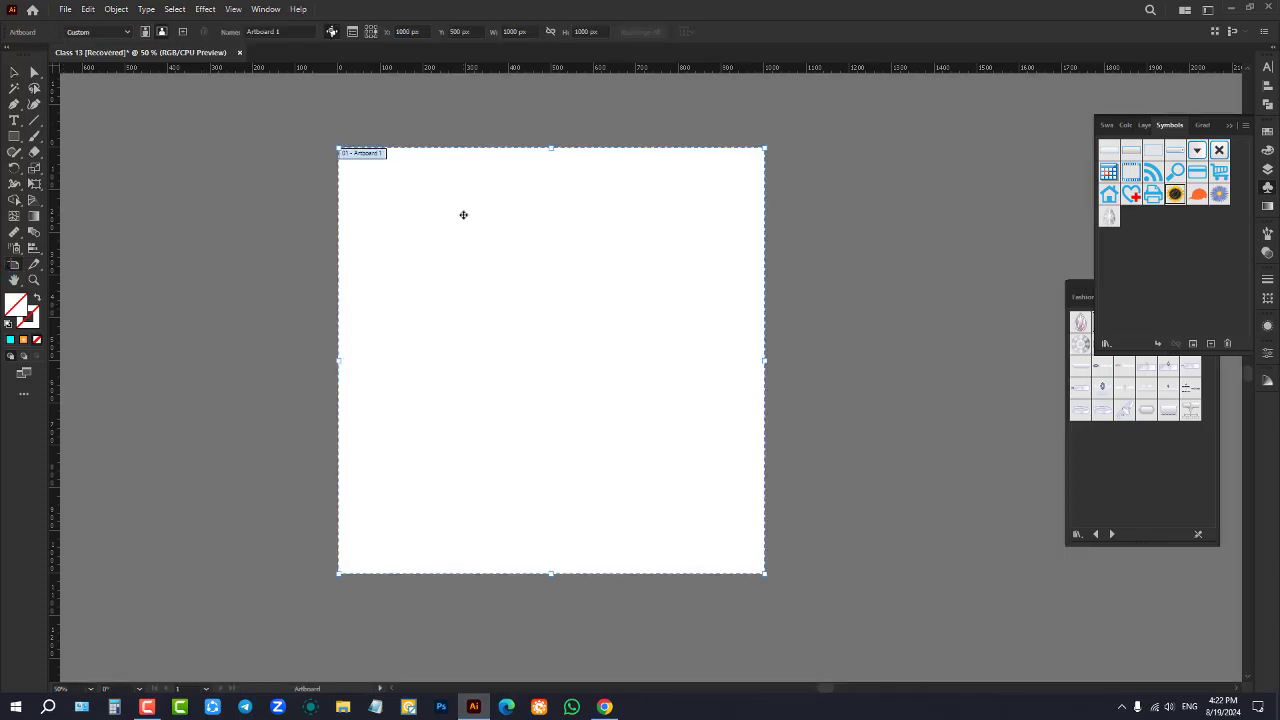
drag(463, 214, 658, 224)
Duplicate Artboard 1 to its right and stretch the copy's top edge upward to a height of about 1204 px
scroll(655, 250, down, 3)
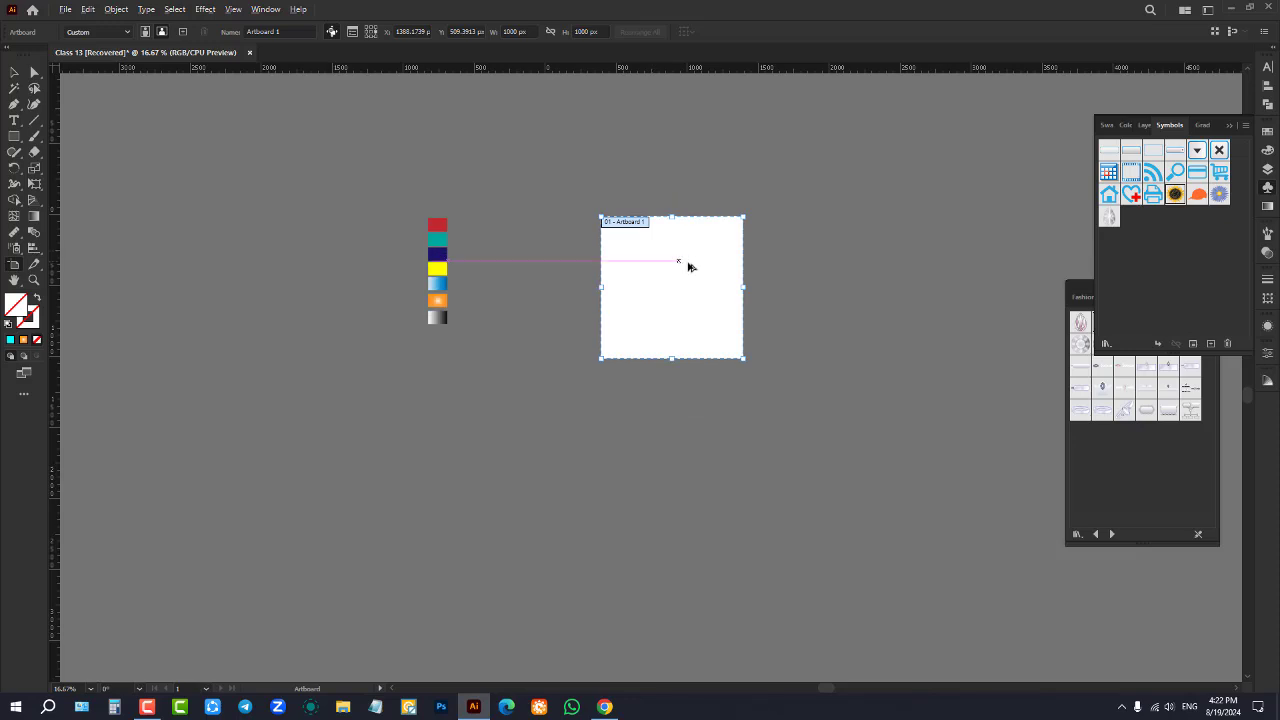
drag(688, 266, 900, 268)
scroll(1025, 235, up, 2)
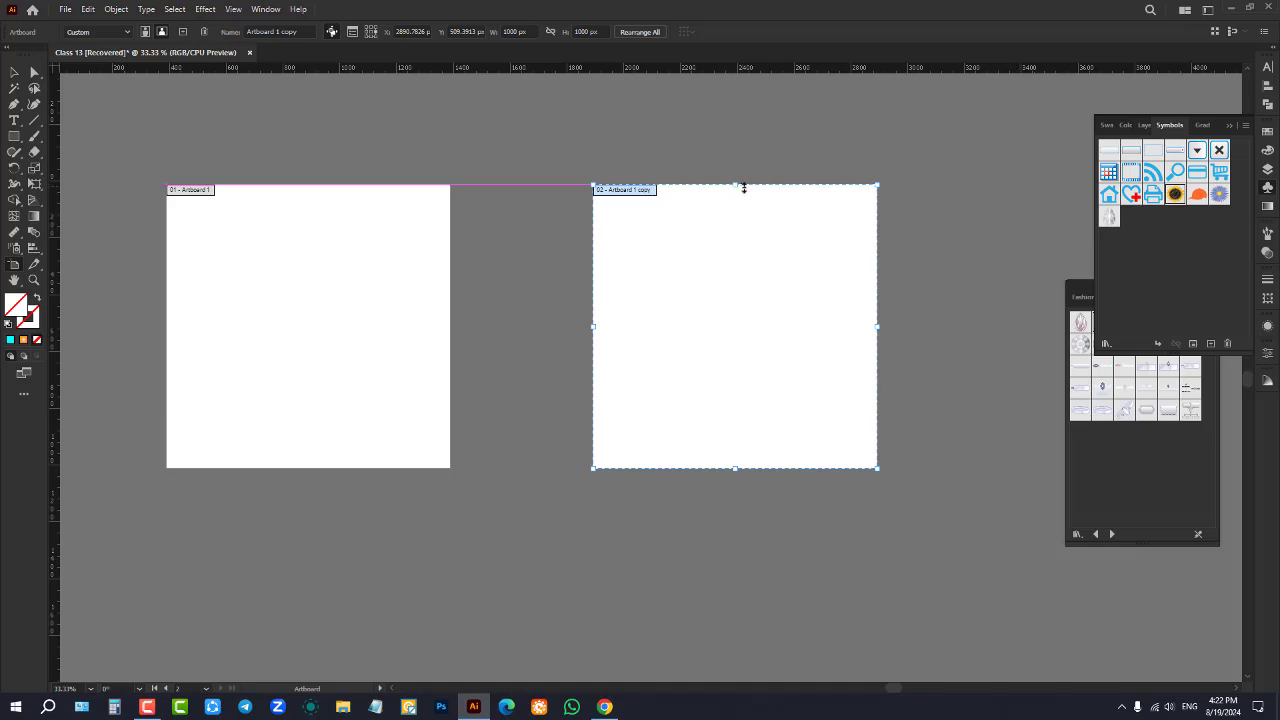
drag(735, 184, 748, 125)
scroll(516, 337, down, 1)
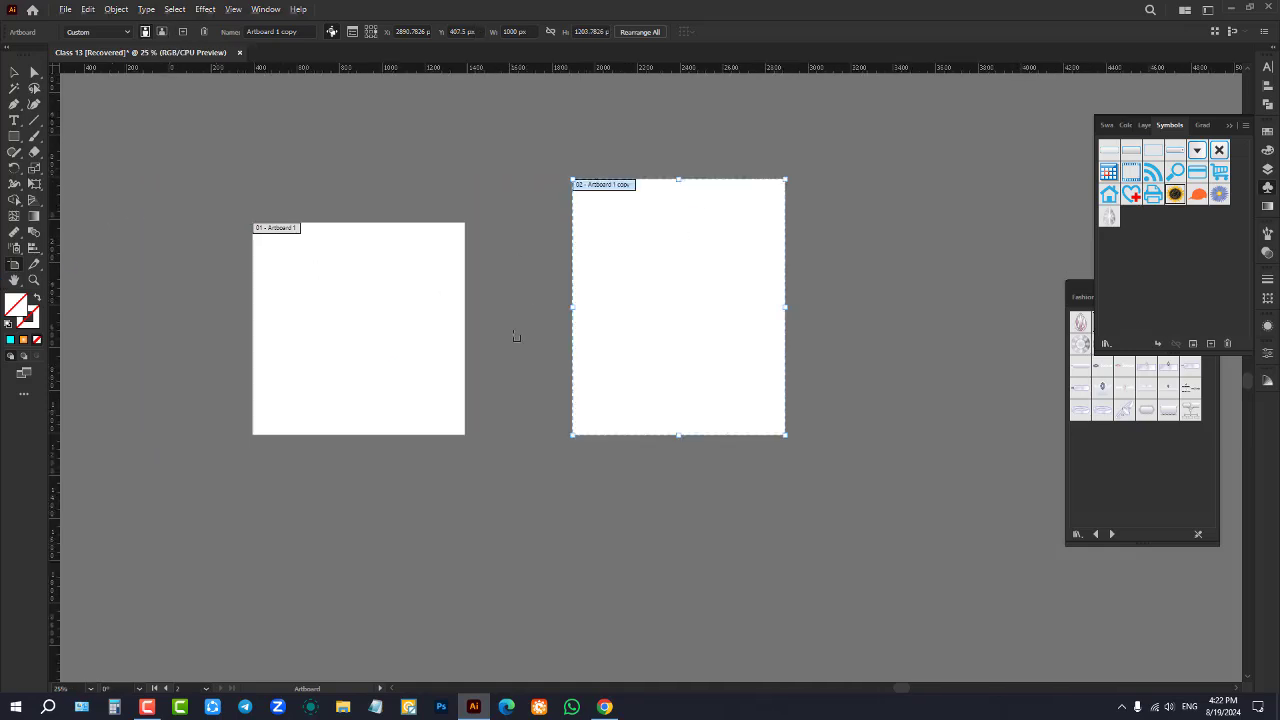
Set the copied artboard's width and height to 1200 px each and leave artboard editing
click(514, 31)
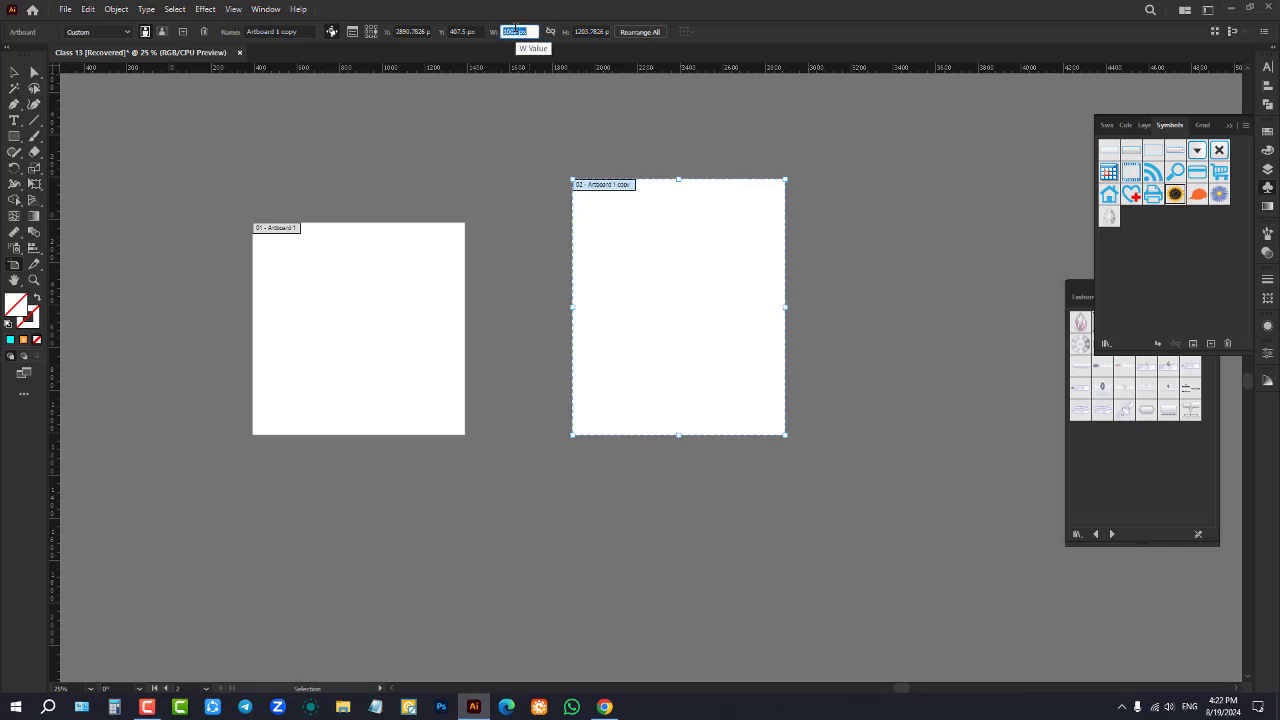
text(8)
text(200)
click(583, 31)
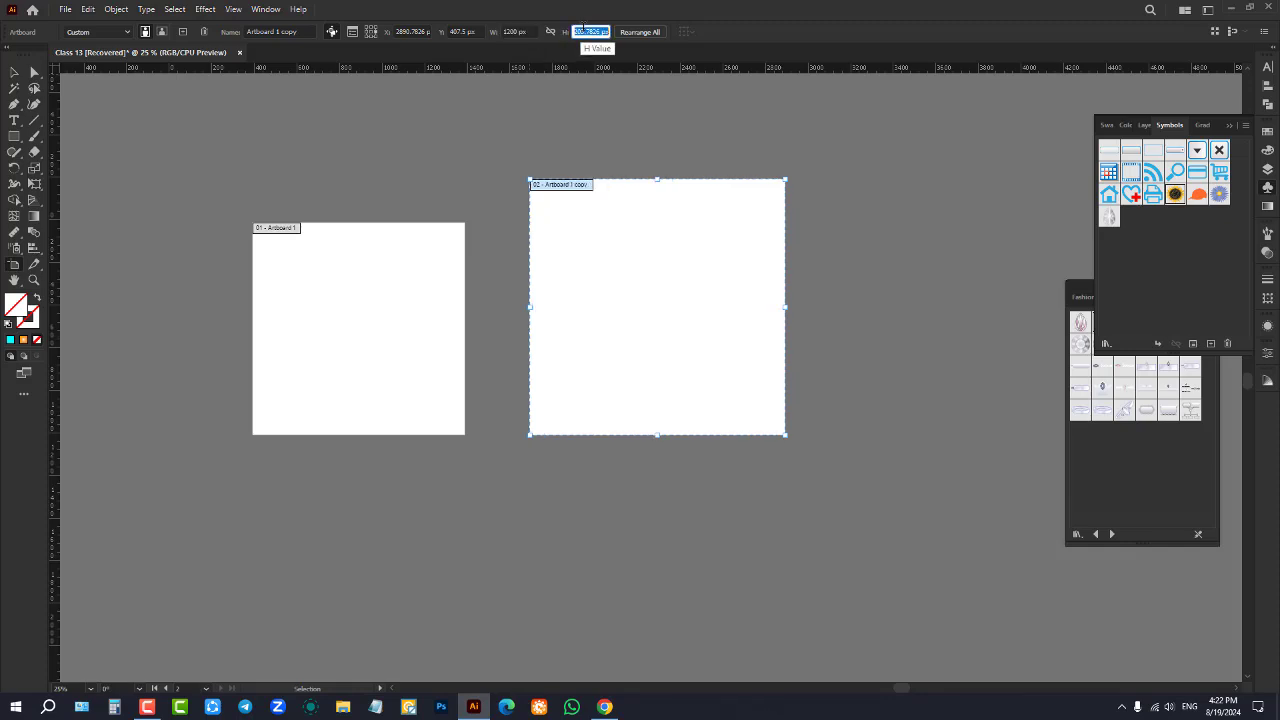
text(1200)
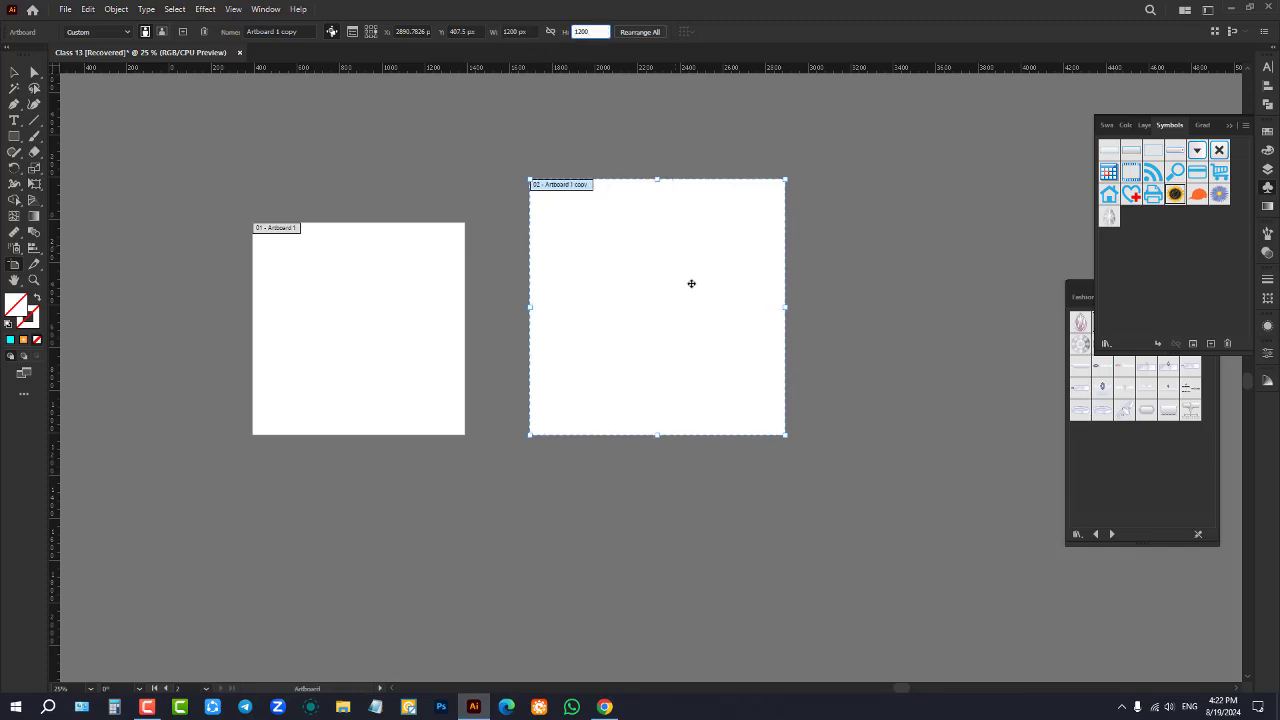
key(Return)
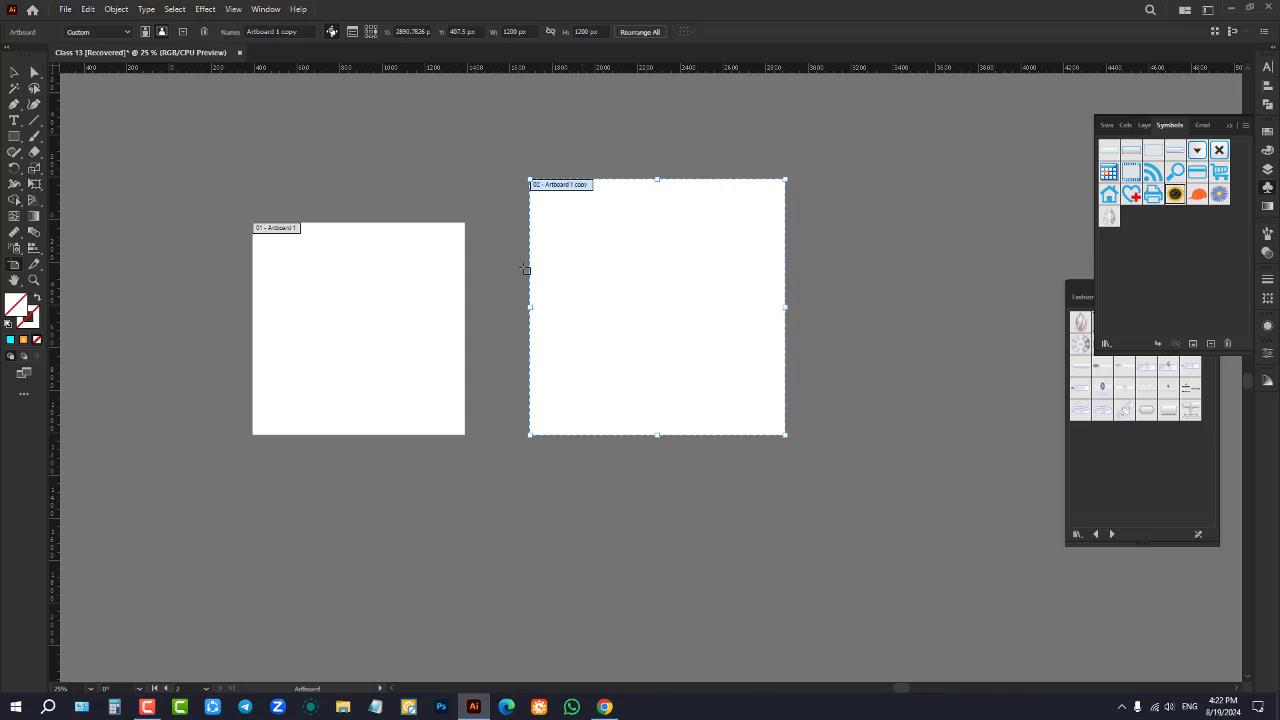
click(14, 74)
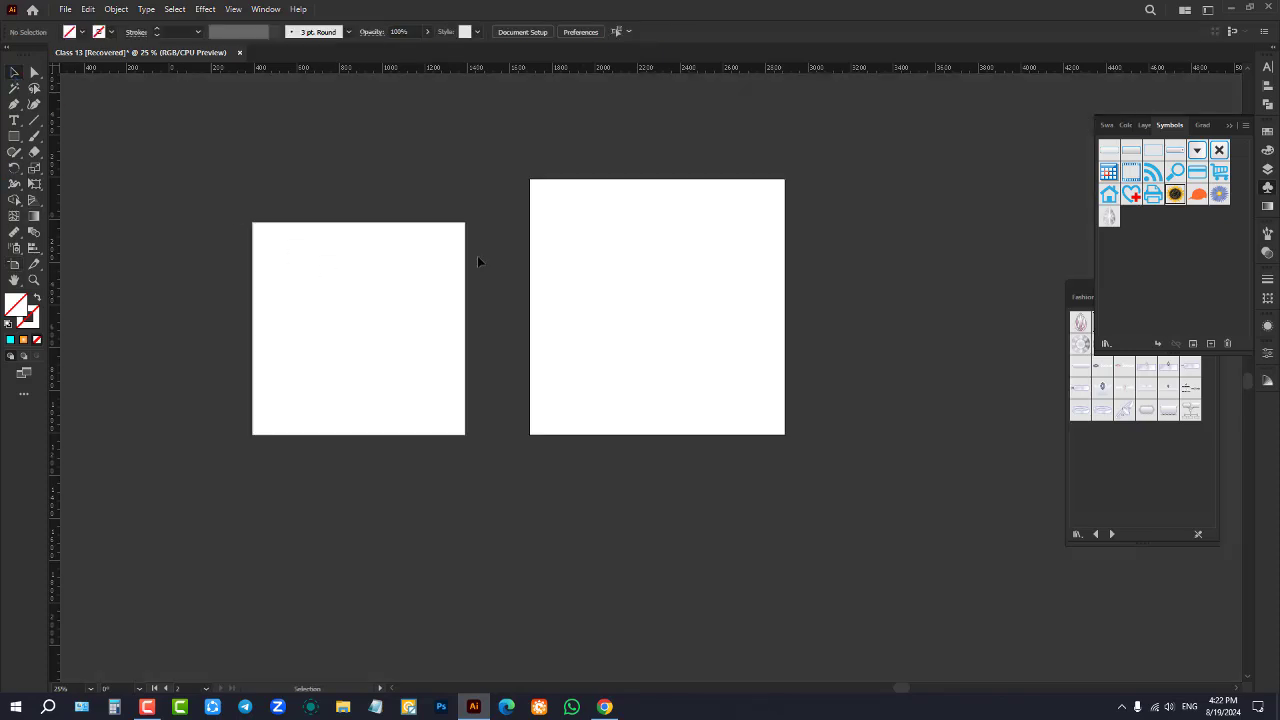
Shrink the second artboard freehand from its upper right corner to about 877 by 938 px
click(14, 264)
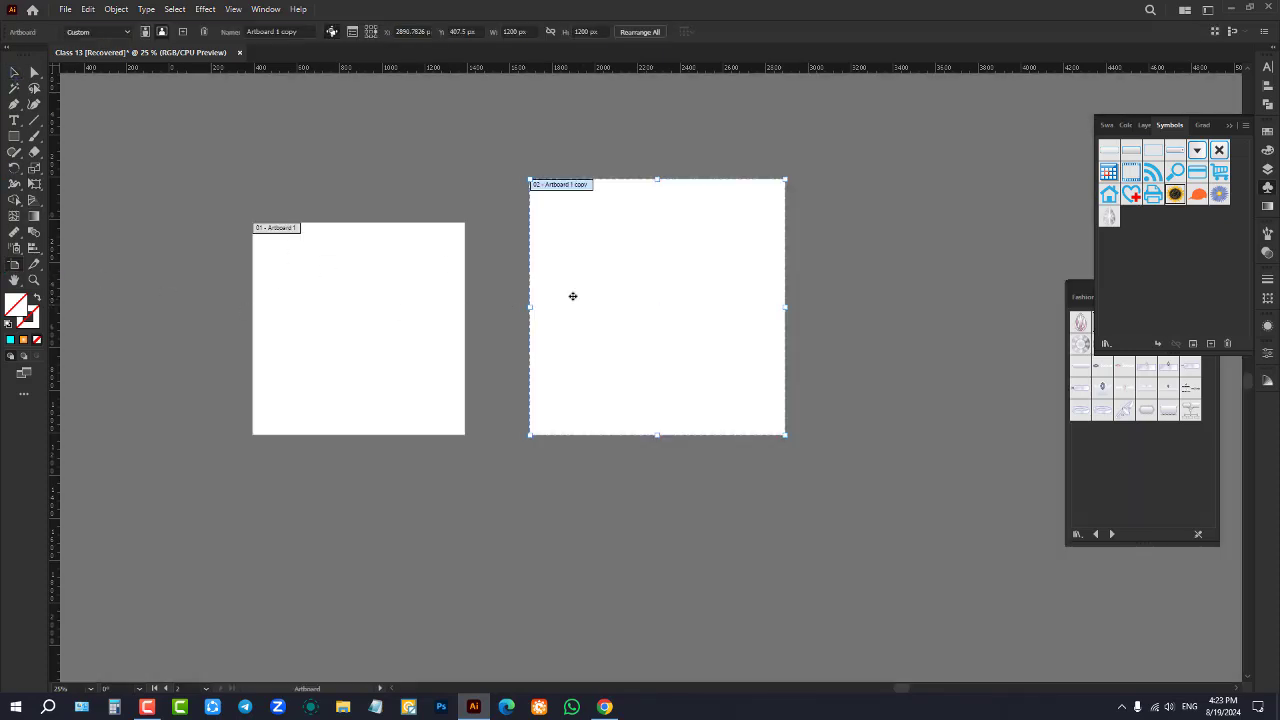
drag(660, 180, 716, 236)
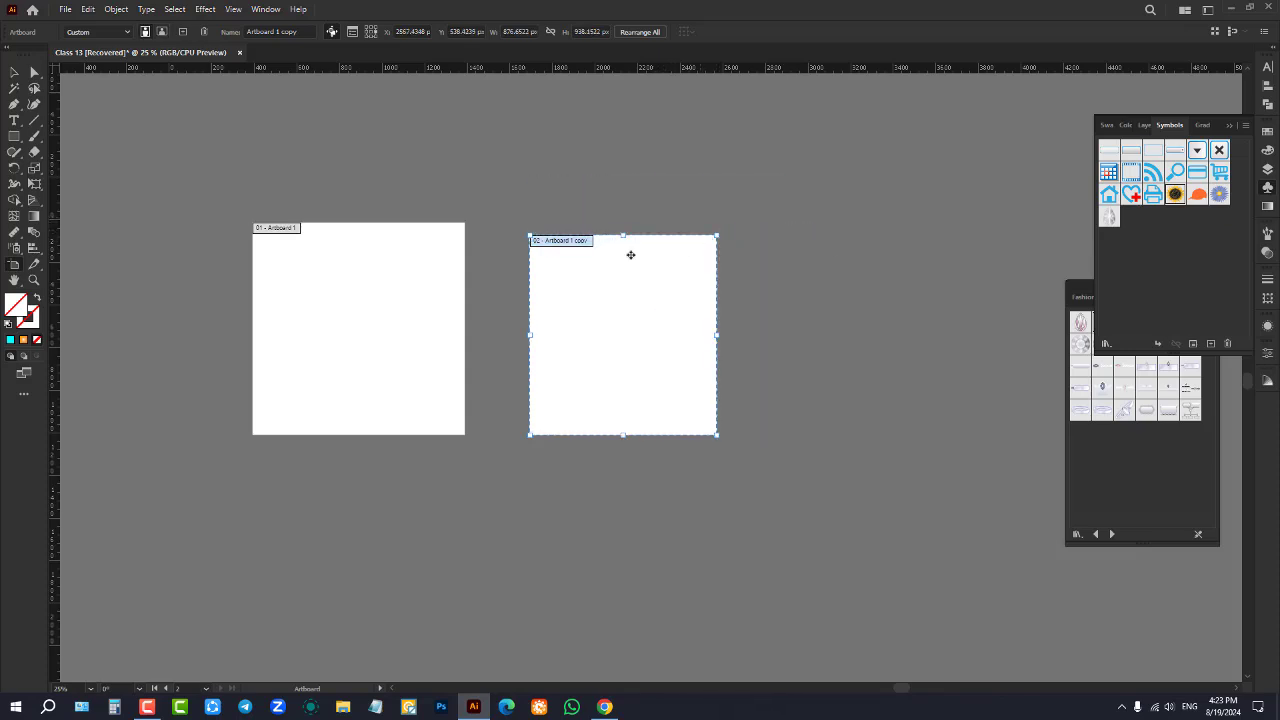
click(15, 73)
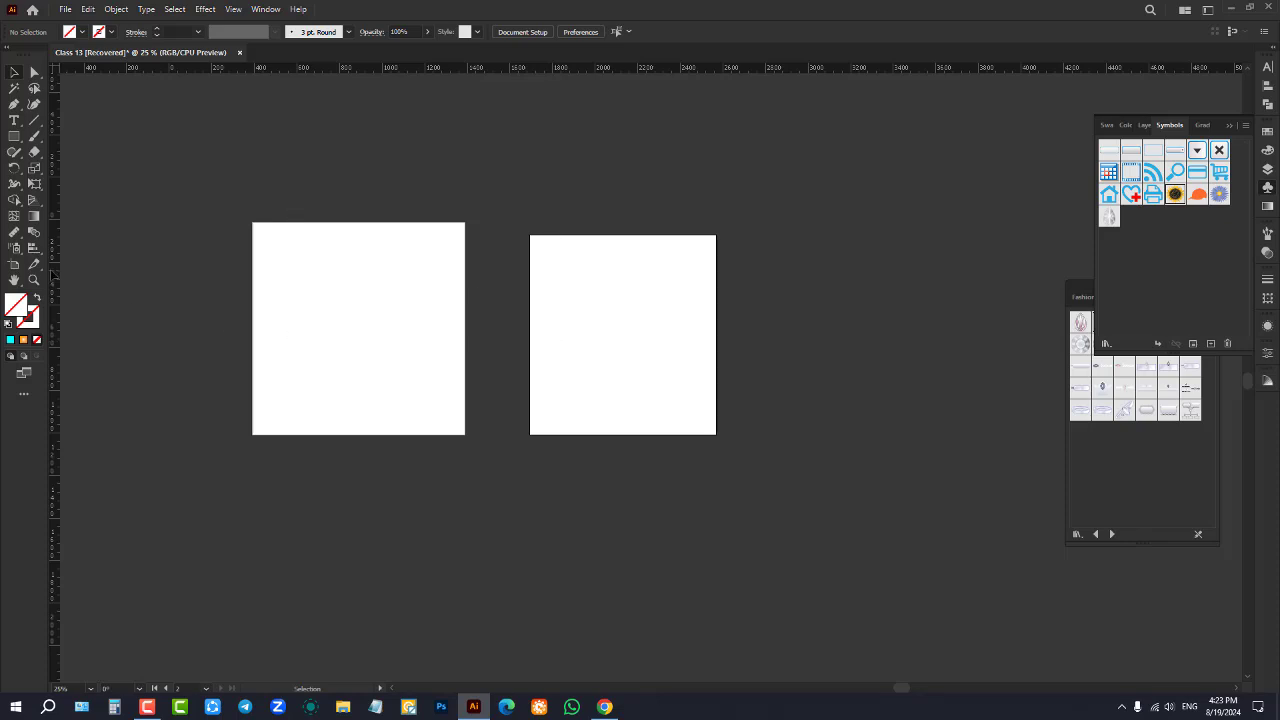
Duplicate the second artboard to its right and stretch the new copy to about 933 px wide and 1273 px high
click(13, 265)
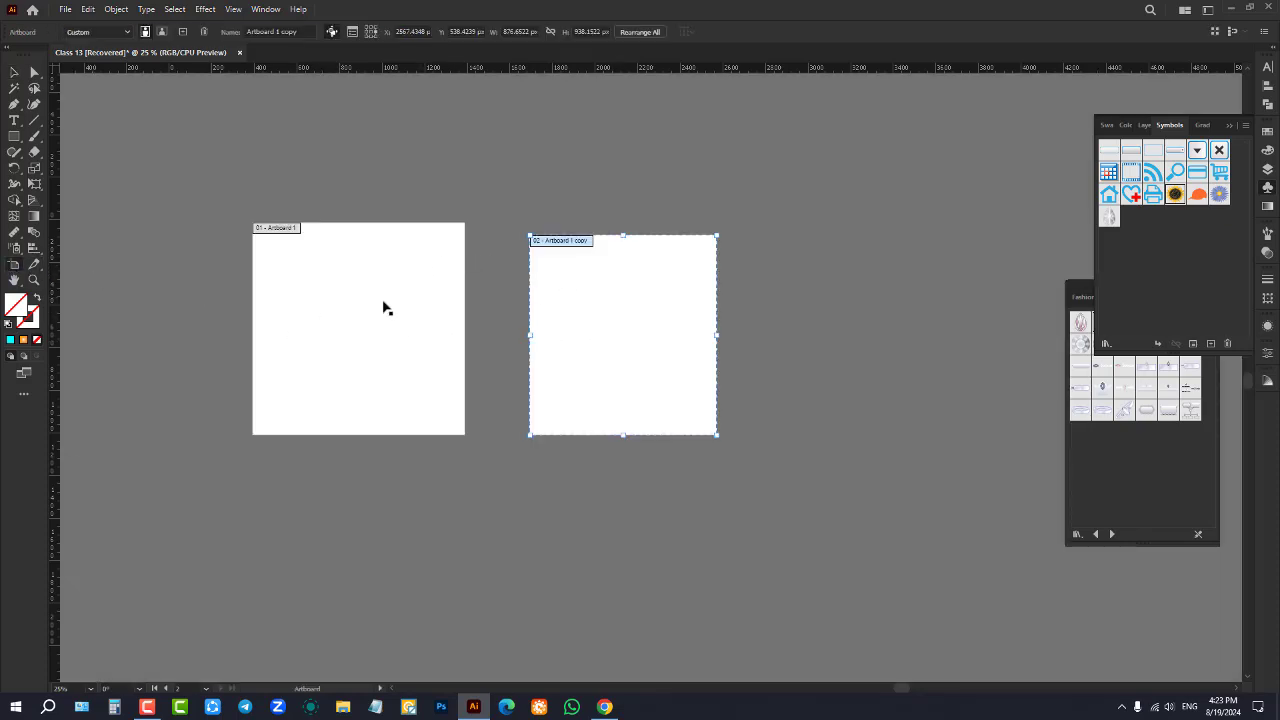
drag(603, 320, 907, 317)
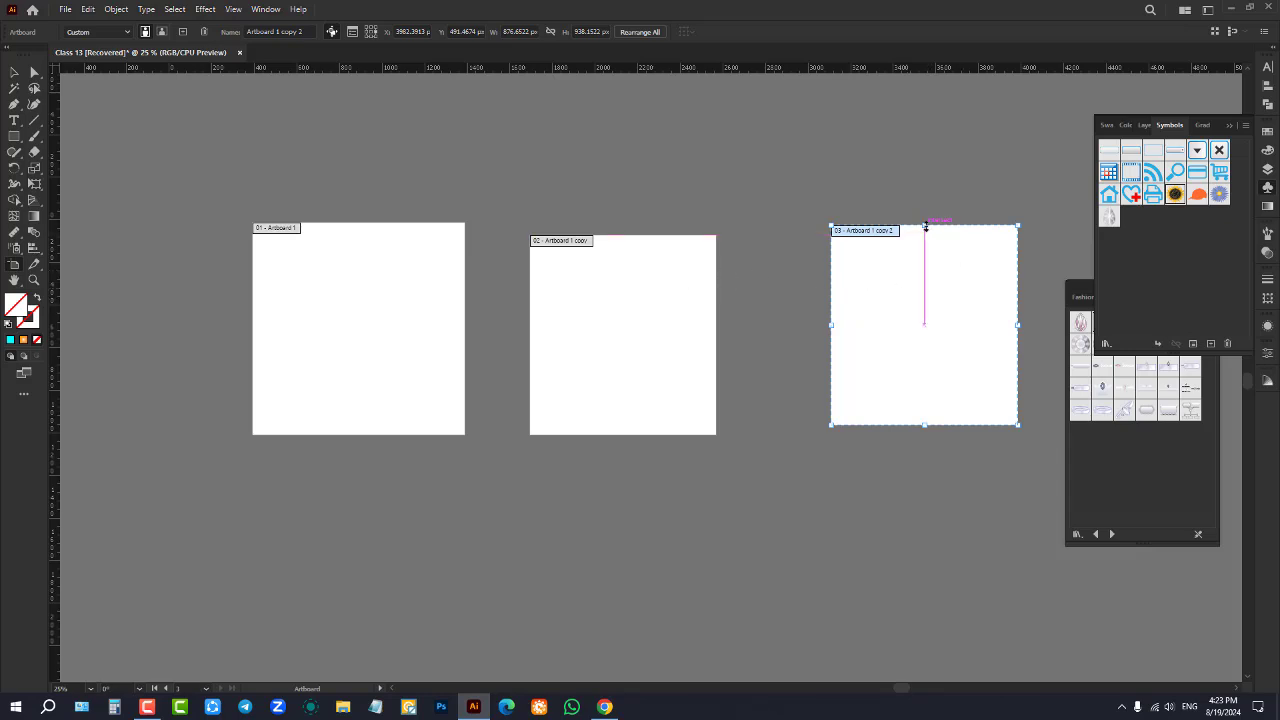
drag(924, 225, 926, 153)
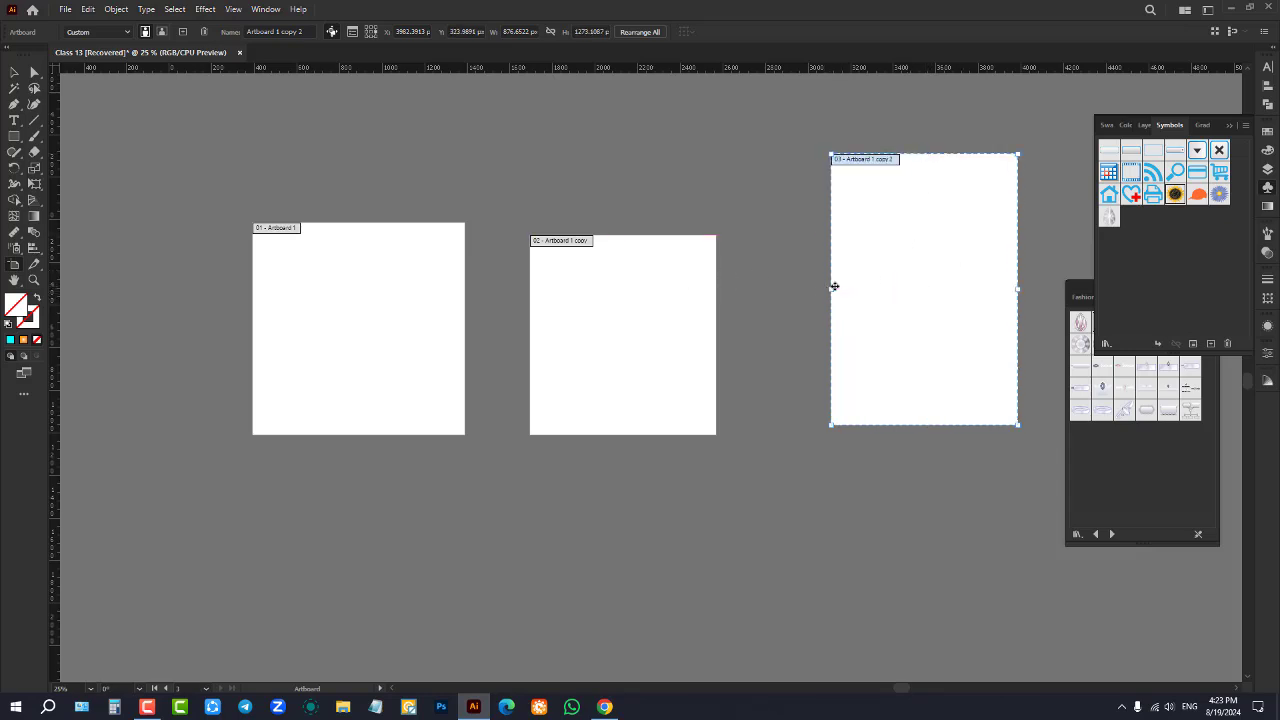
drag(830, 289, 819, 289)
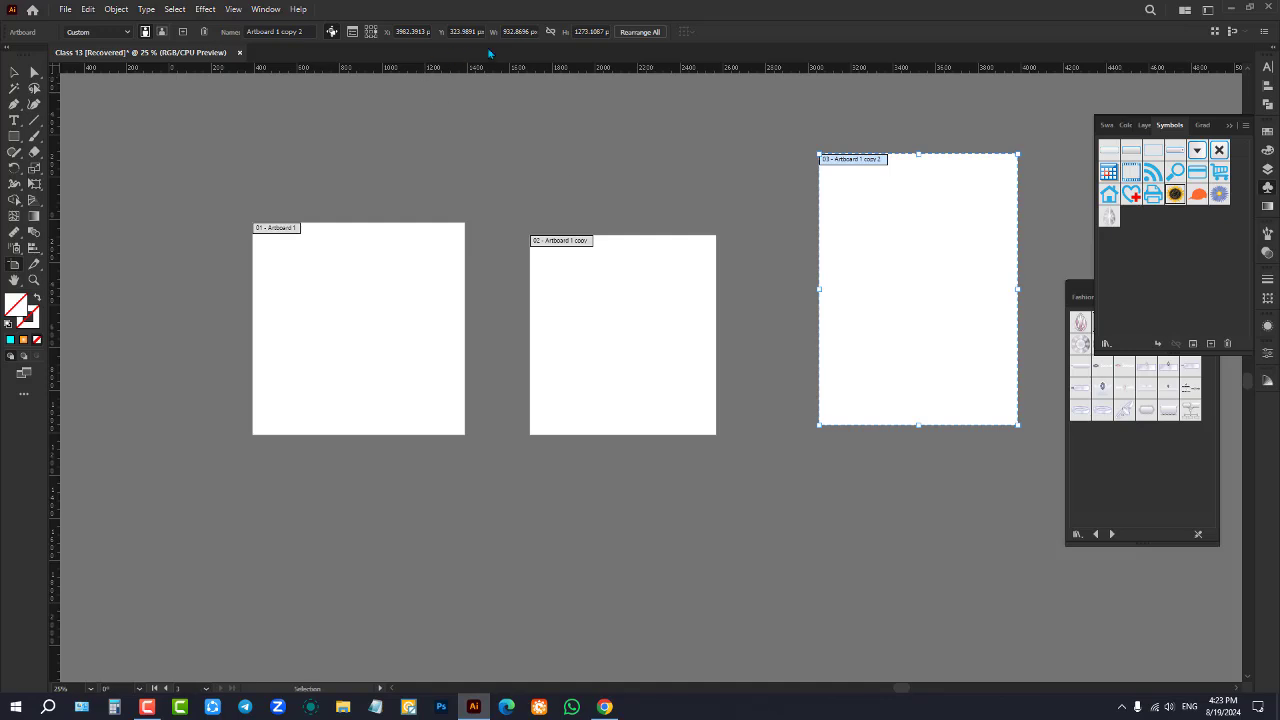
Constrain the third artboard's proportions, increase its width to 1007 px, and leave artboard editing
click(523, 31)
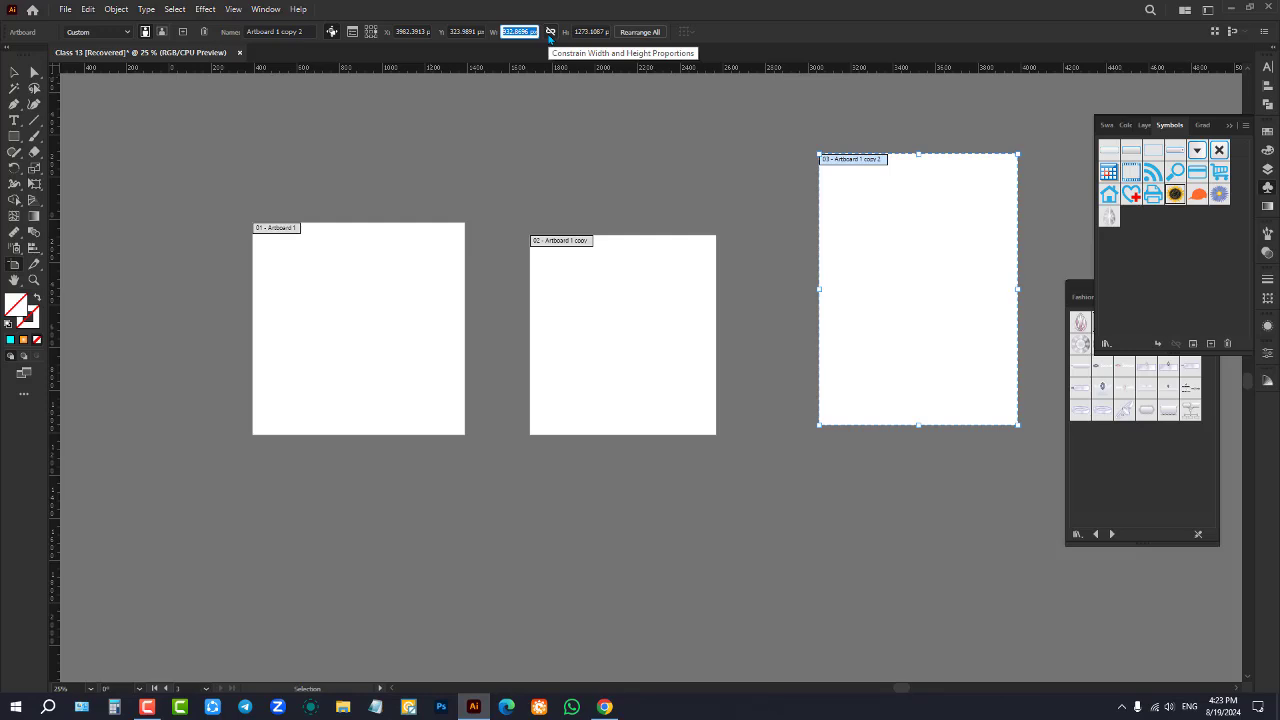
click(549, 35)
key(Up)
key(Up)
key(Up)
key(Up)
key(Up)
key(Up)
key(Up)
key(Up)
key(Up)
key(Up)
key(Up)
key(Up)
key(Up)
key(Up)
key(Up)
key(Up)
key(Up)
key(Up)
key(Up)
key(Up)
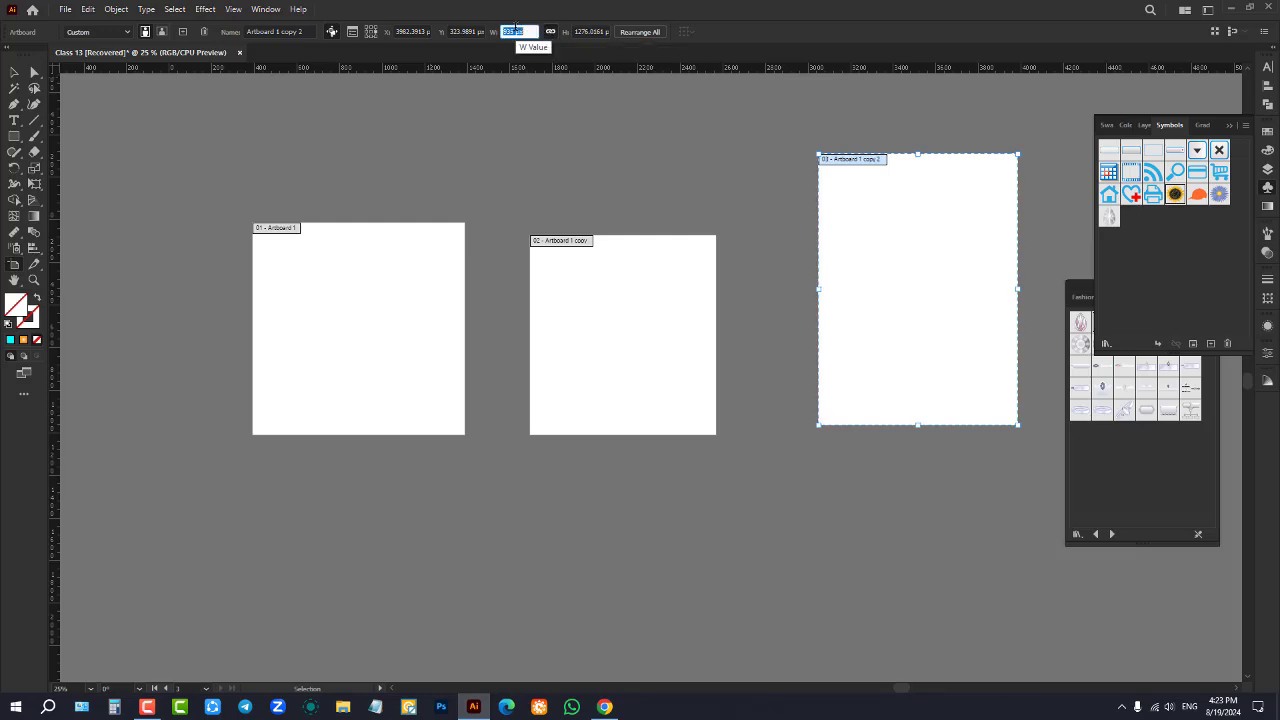
key(Up)
key(Up)
key(Up)
key(Up)
key(Up)
key(Up)
key(Up)
key(Up)
key(Up)
key(Up)
key(Up)
key(Up)
key(Up)
key(Up)
key(Up)
key(Up)
key(Up)
key(Up)
key(Up)
key(Up)
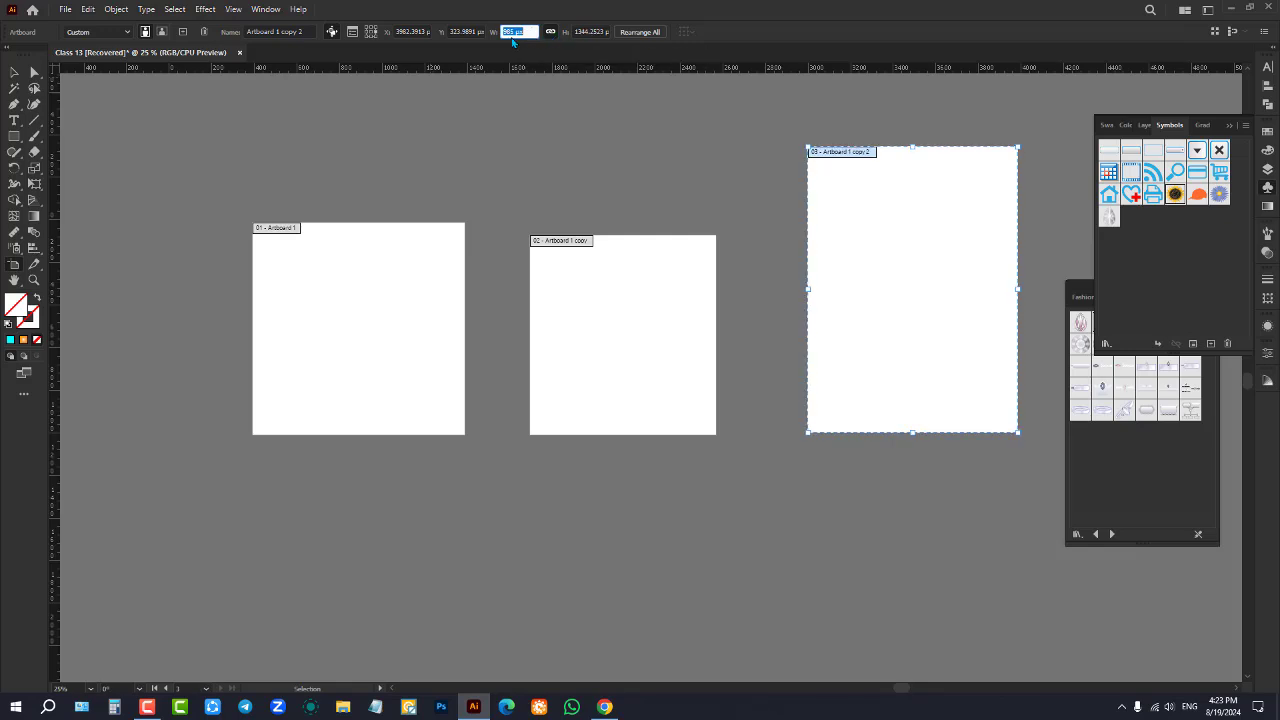
key(Up)
key(Up)
key(Up)
key(Down)
key(Down)
key(Down)
scroll(531, 32, up, 10)
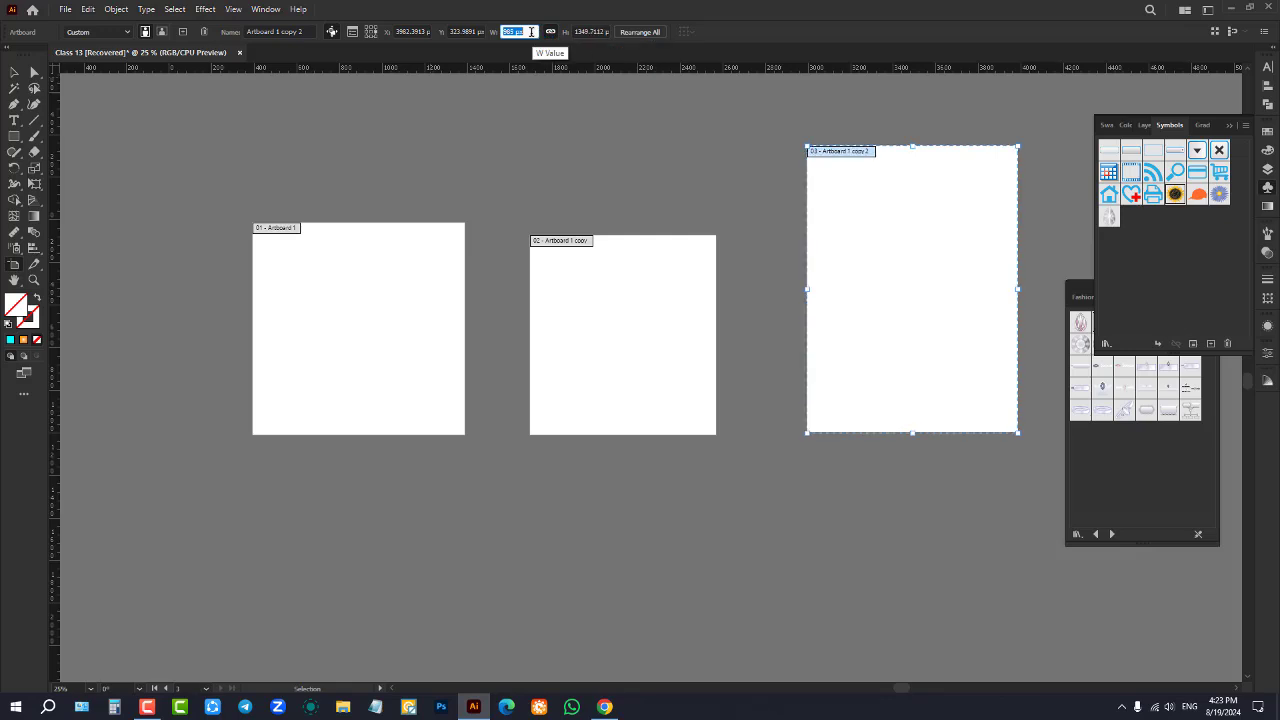
scroll(531, 32, up, 12)
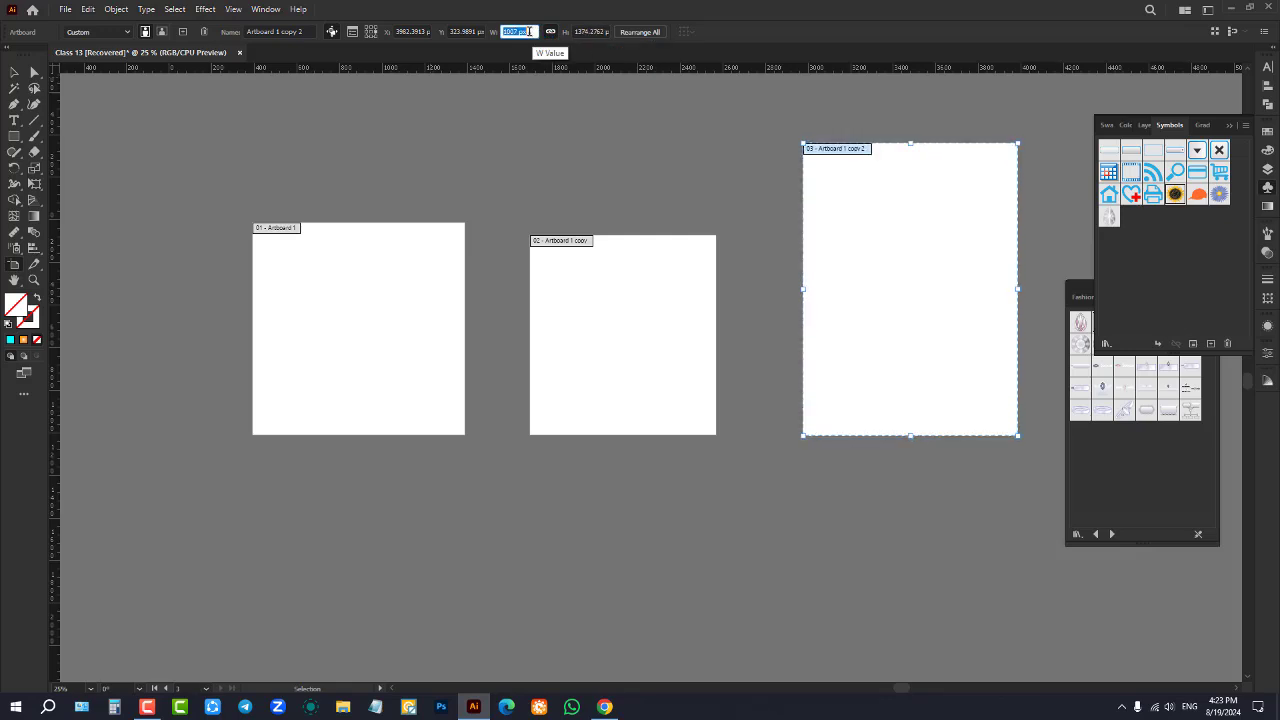
click(14, 72)
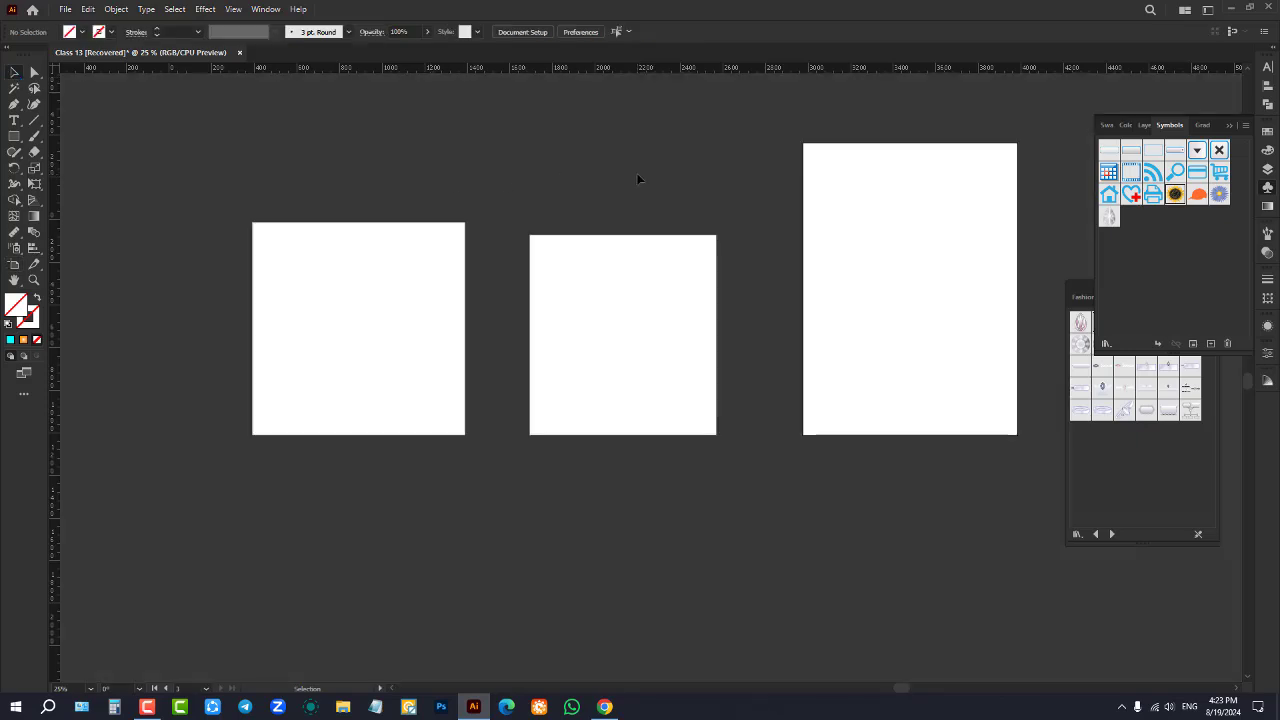
key(ctrl+minus)
key(ctrl+minus)
key(ctrl+minus)
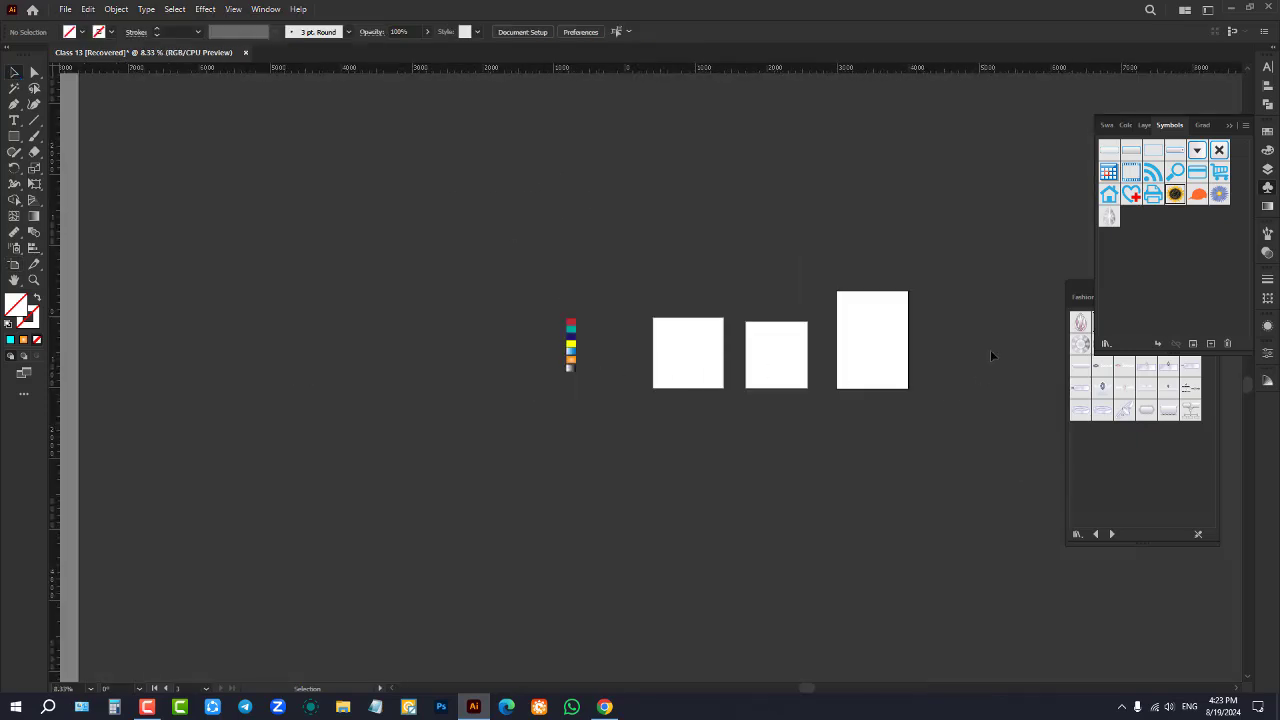
Delete the column of colored squares lying to the left of the first artboard
scroll(991, 345, up, 2)
drag(146, 207, 885, 490)
key(Delete)
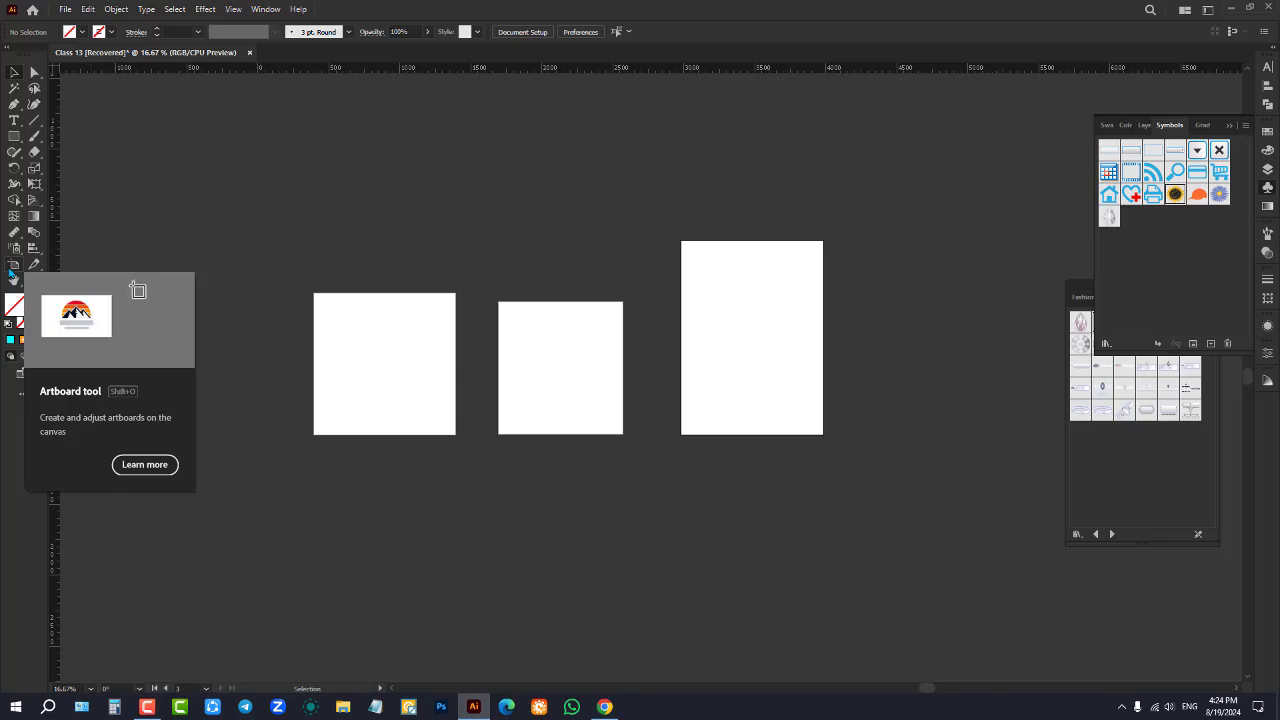
Reshape the third artboard freehand to about 1214 px wide and 973 px high, and close the Symbols and Heirloom panels
click(13, 266)
drag(752, 242, 757, 297)
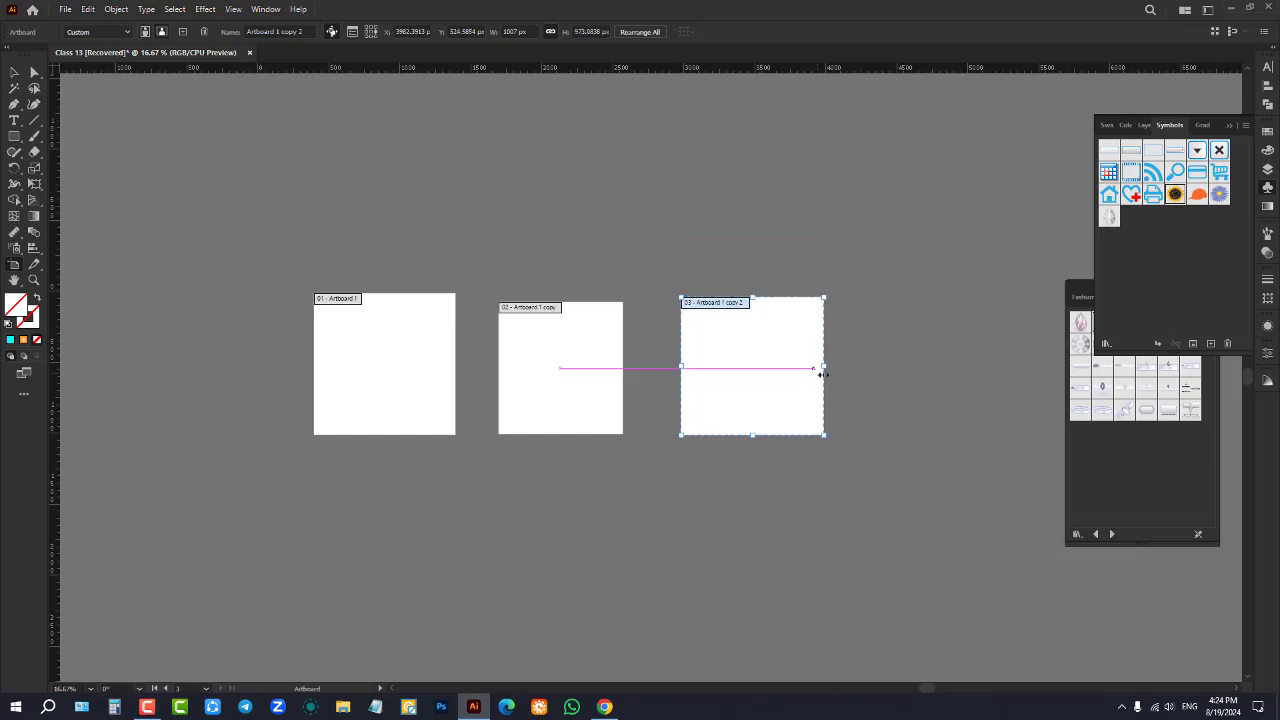
drag(822, 373, 853, 368)
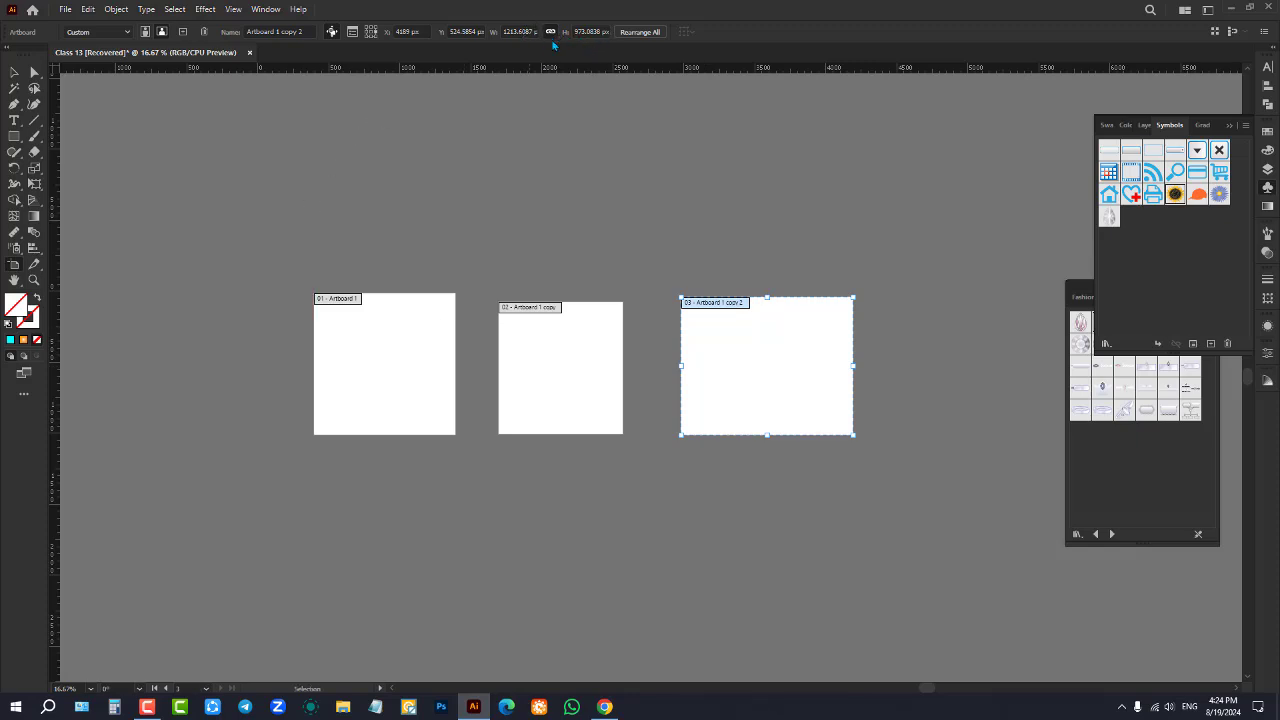
click(1245, 117)
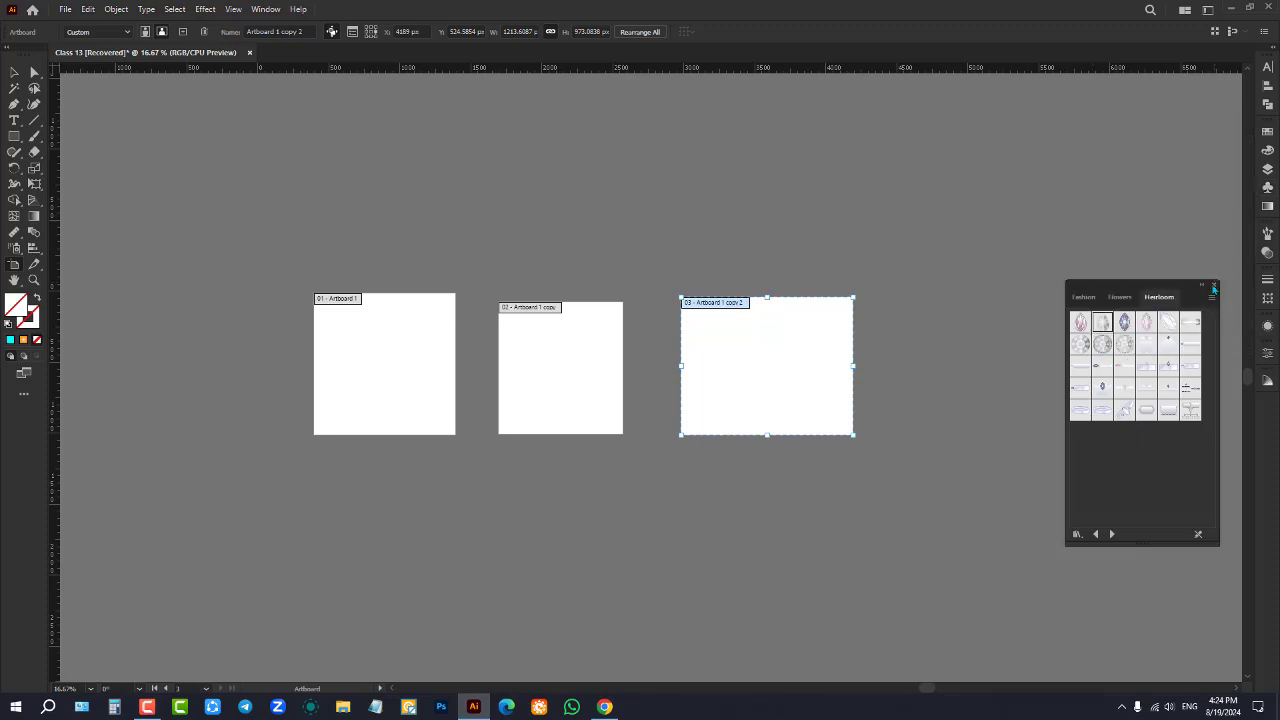
click(1214, 286)
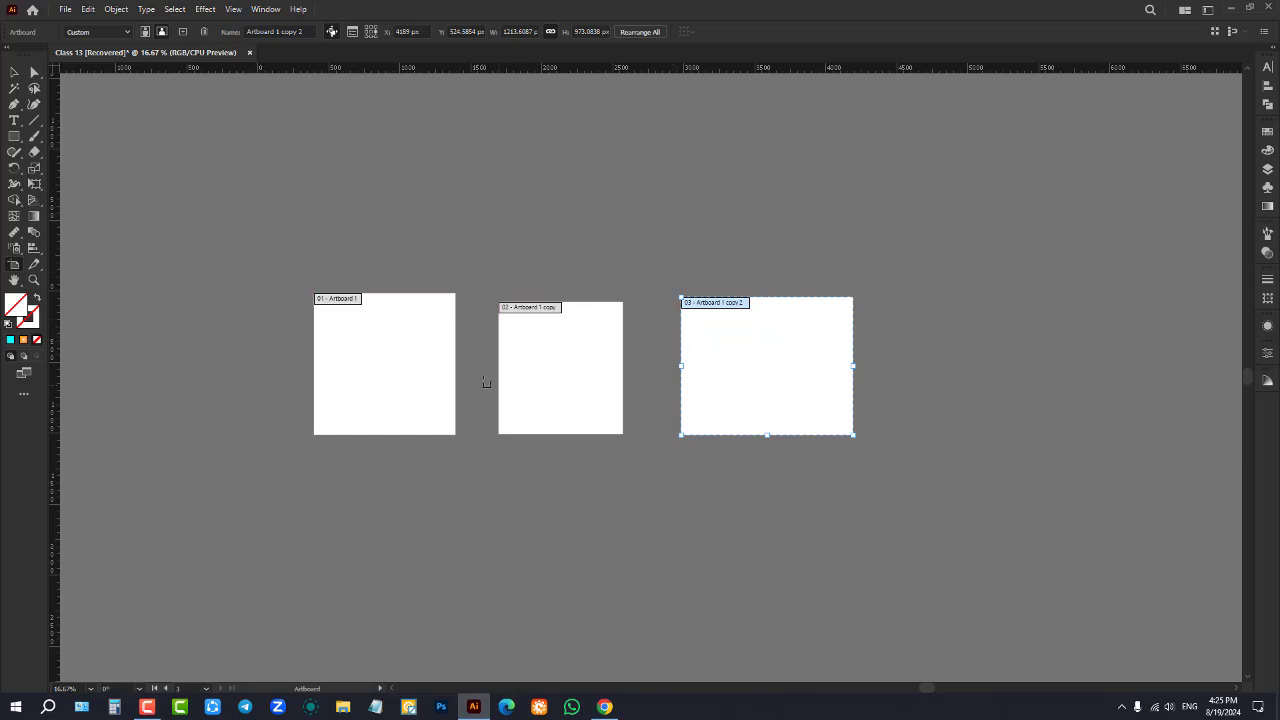
Move the three artboards freehand, placing the first one higher and vertically centering the second with it
scroll(487, 381, up, 1)
drag(926, 318, 894, 292)
drag(588, 338, 588, 242)
drag(334, 305, 287, 334)
drag(615, 246, 627, 332)
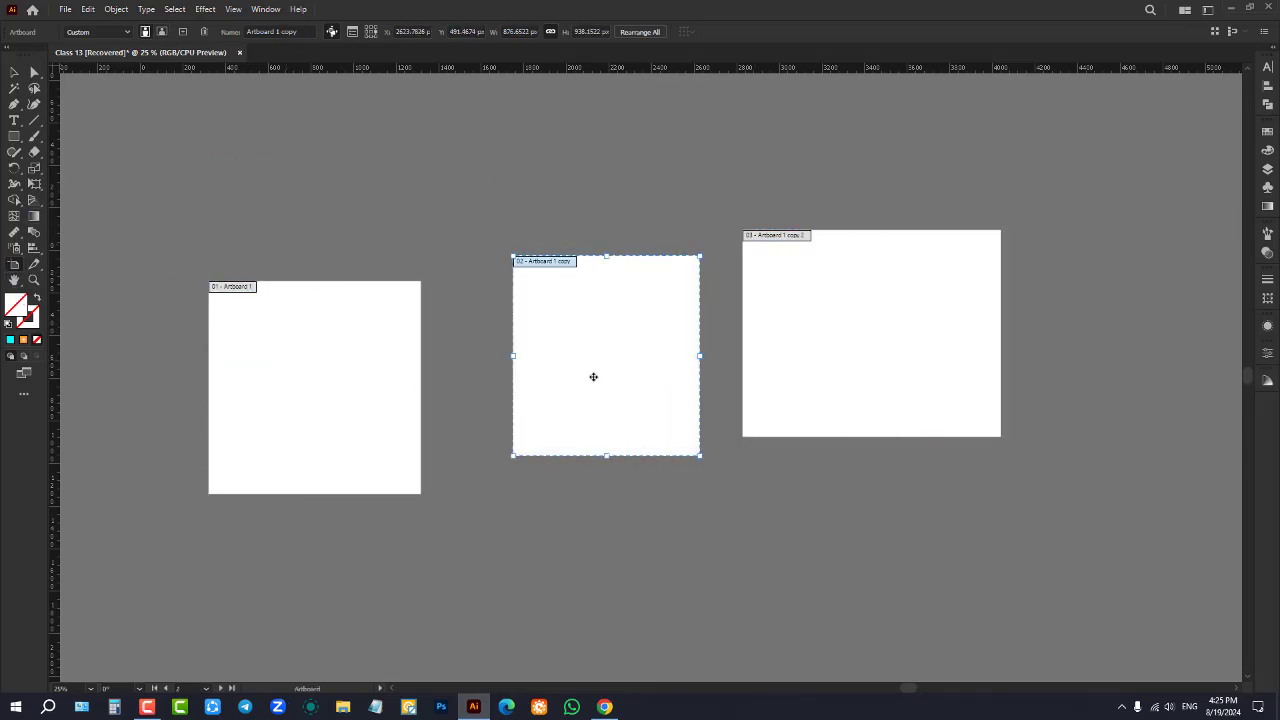
drag(357, 357, 380, 267)
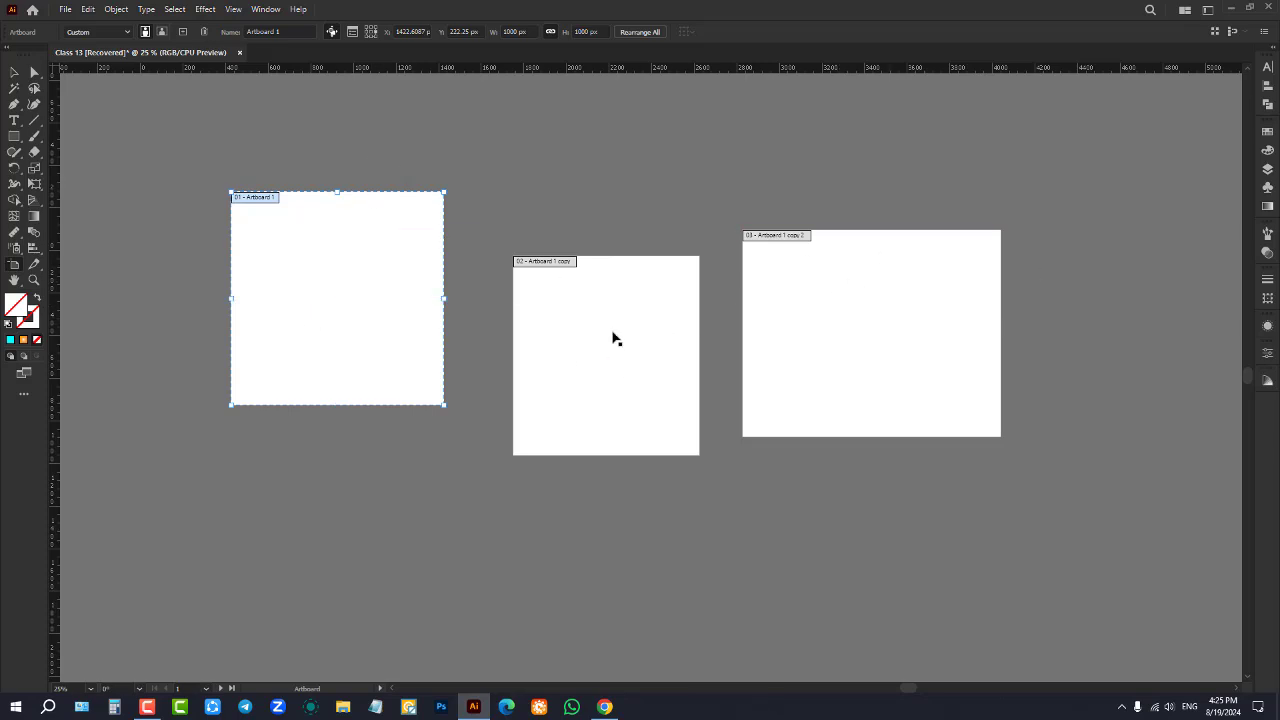
drag(611, 337, 603, 278)
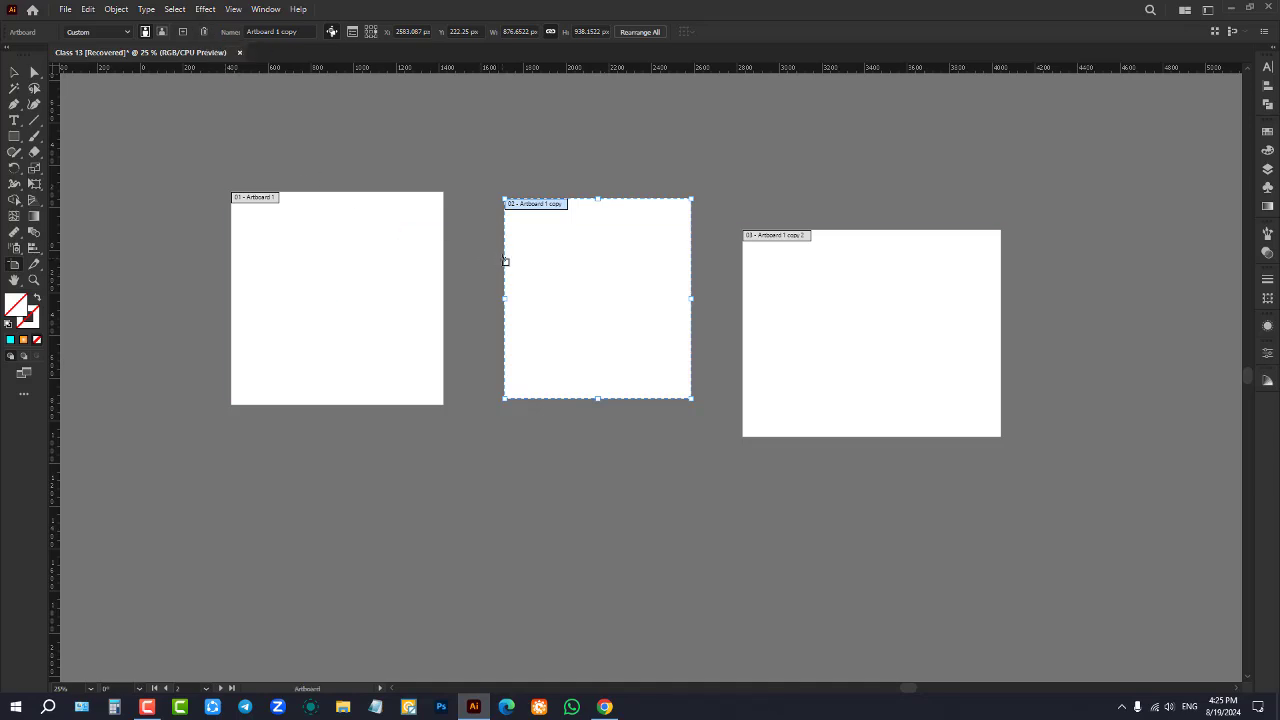
Delete the second and third artboards so only Artboard 1 is left, and leave artboard editing
key(Delete)
click(948, 284)
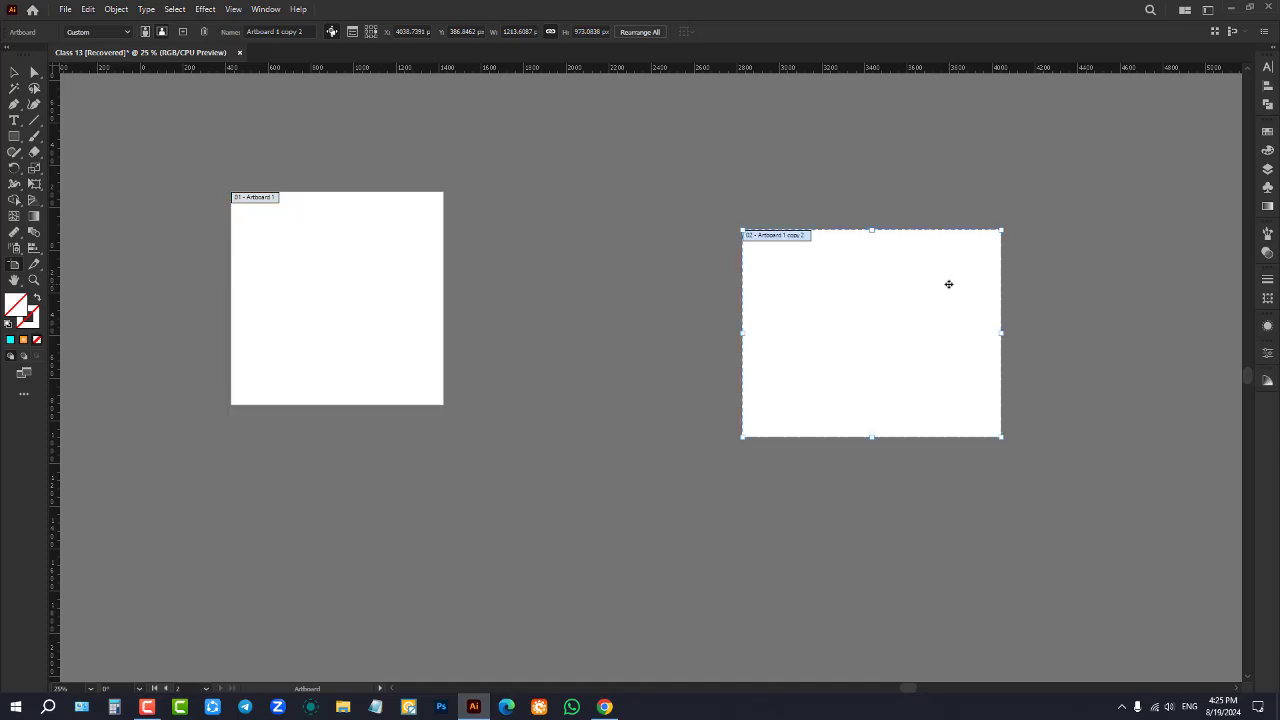
key(Delete)
scroll(145, 202, up, 1)
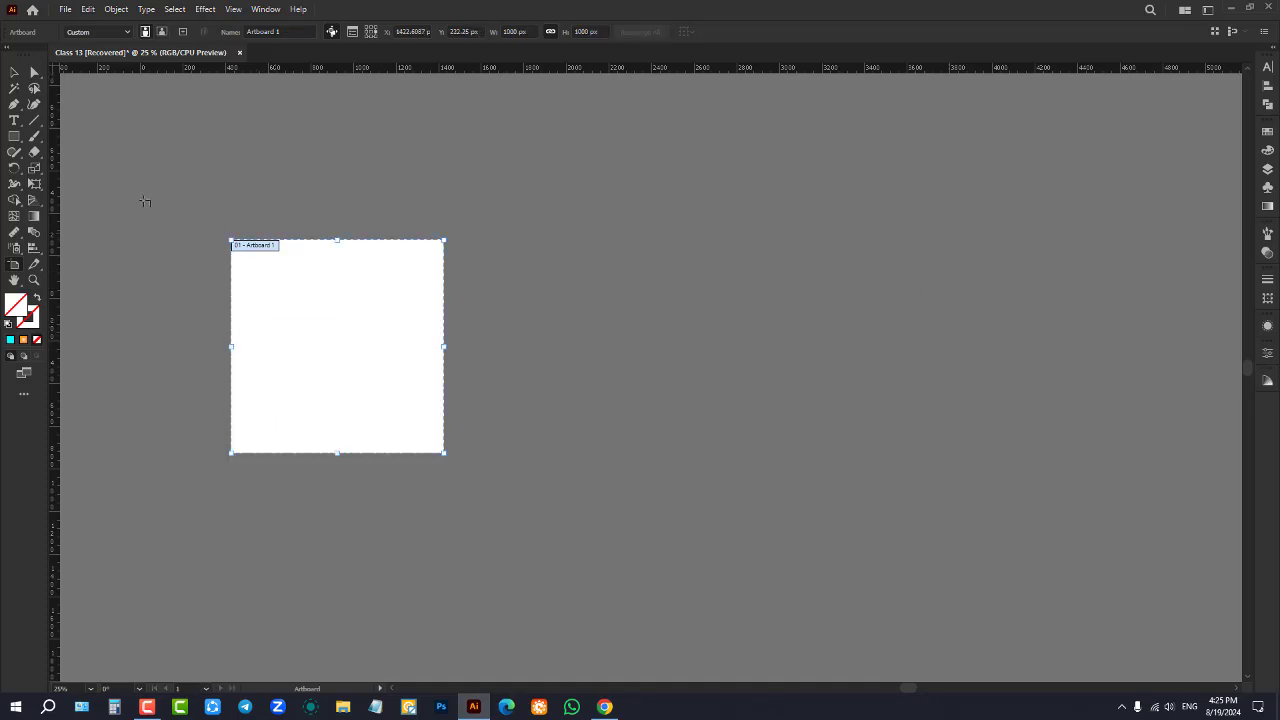
click(14, 74)
scroll(870, 301, down, 2)
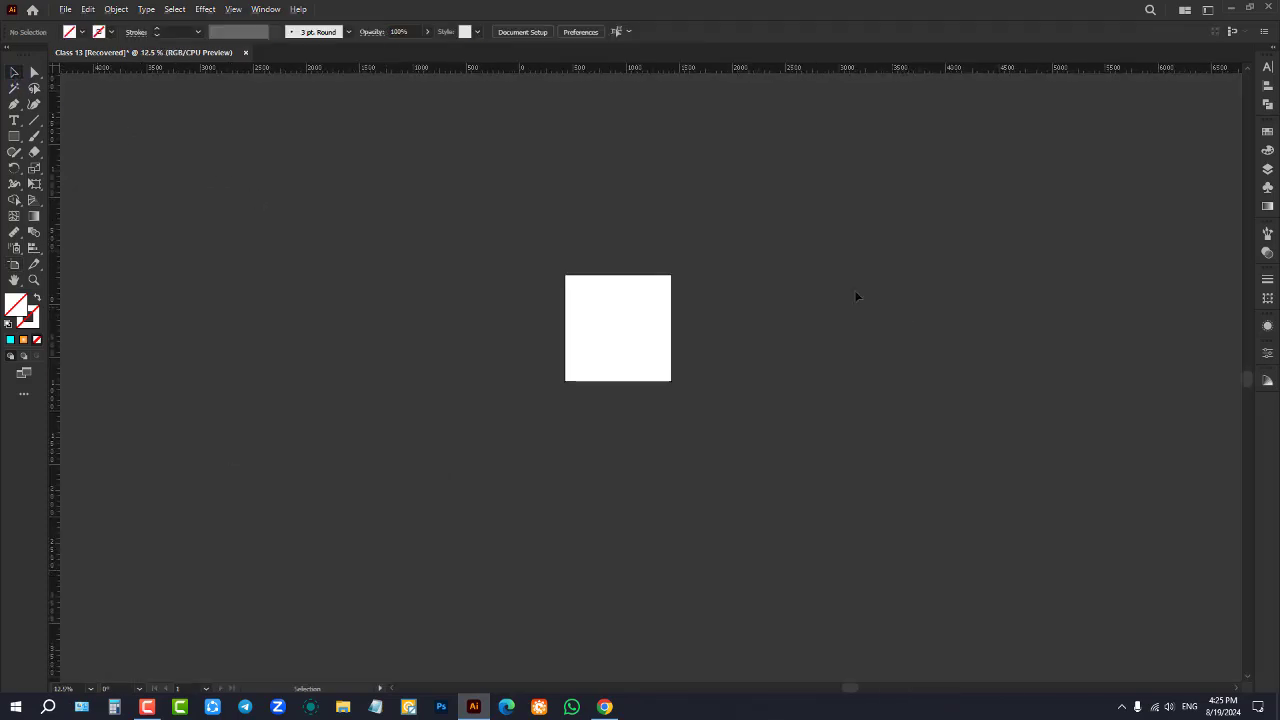
scroll(683, 325, up, 3)
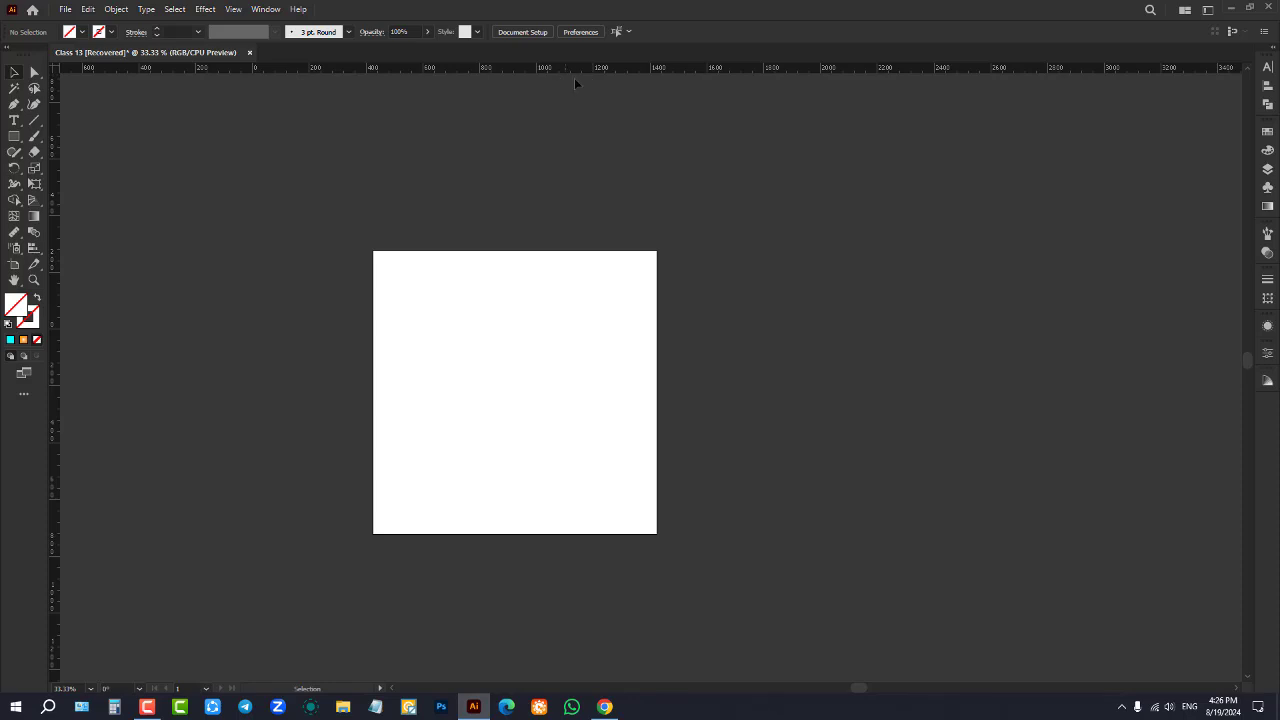
Switch the ruler units to inches and resize the artboard to 12 by 12 in with linked proportions
right_click(492, 74)
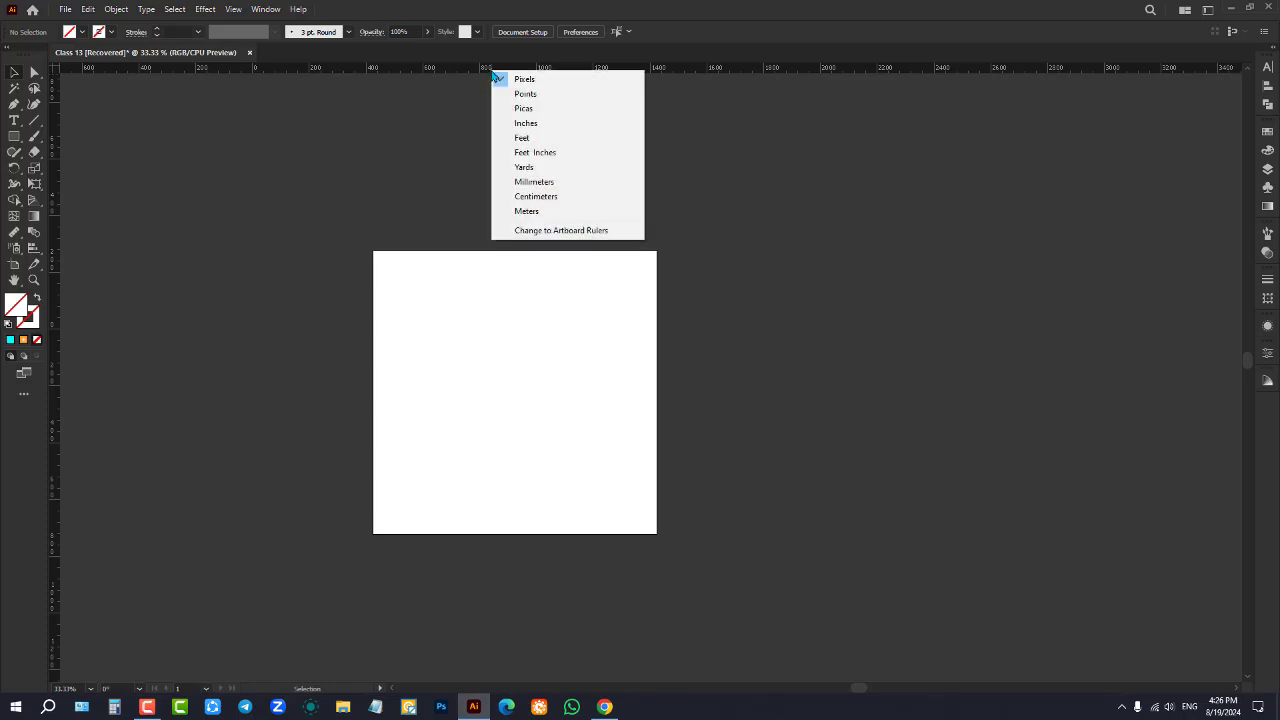
click(528, 123)
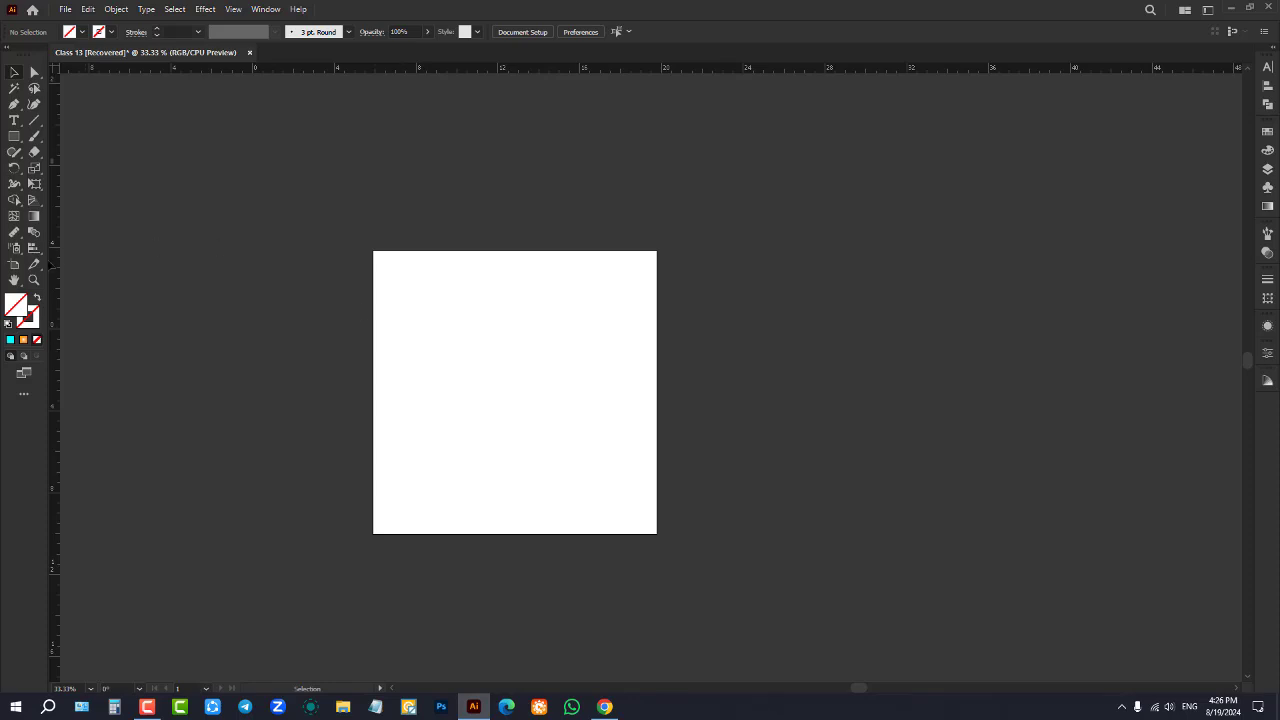
click(13, 266)
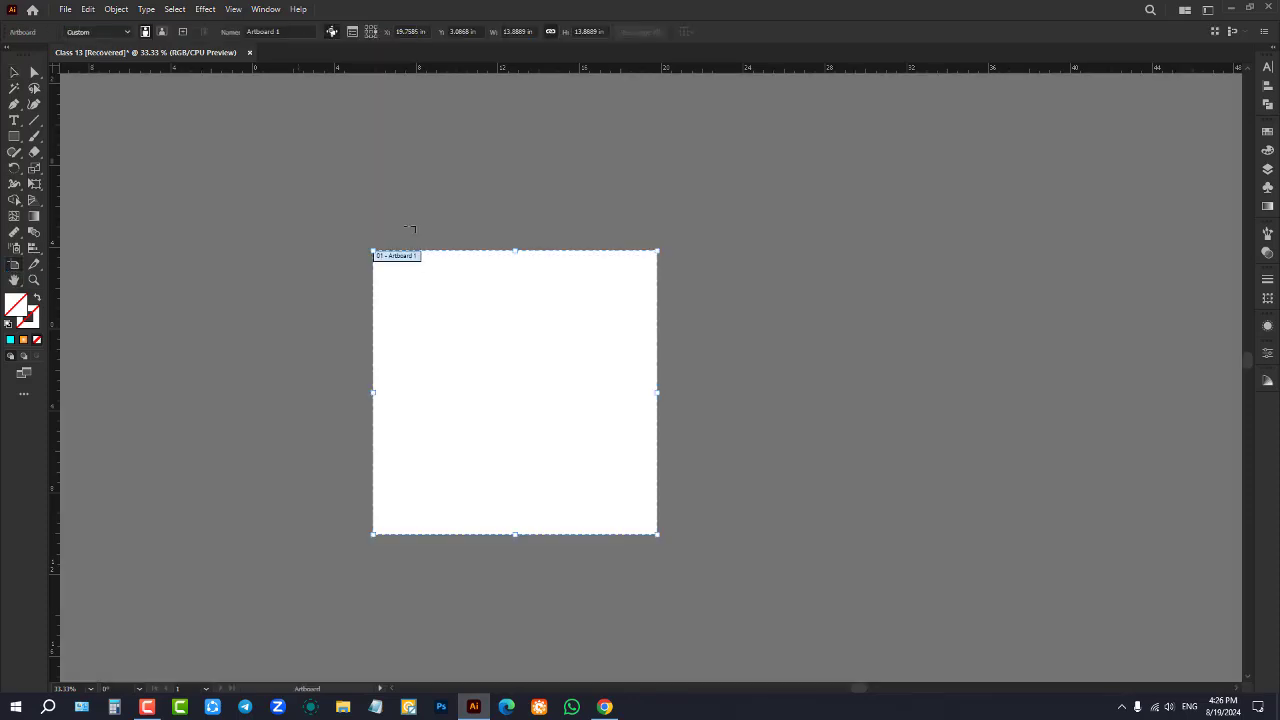
click(529, 32)
double_click(591, 30)
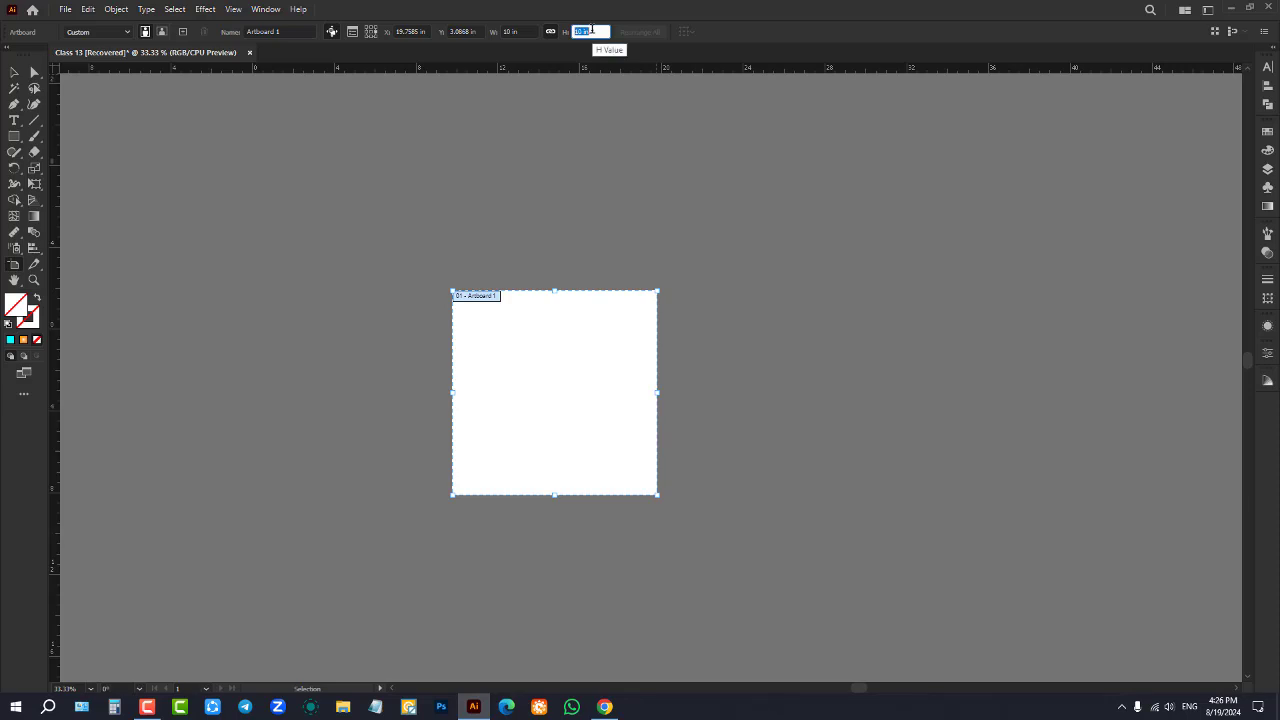
text(12)
key(Return)
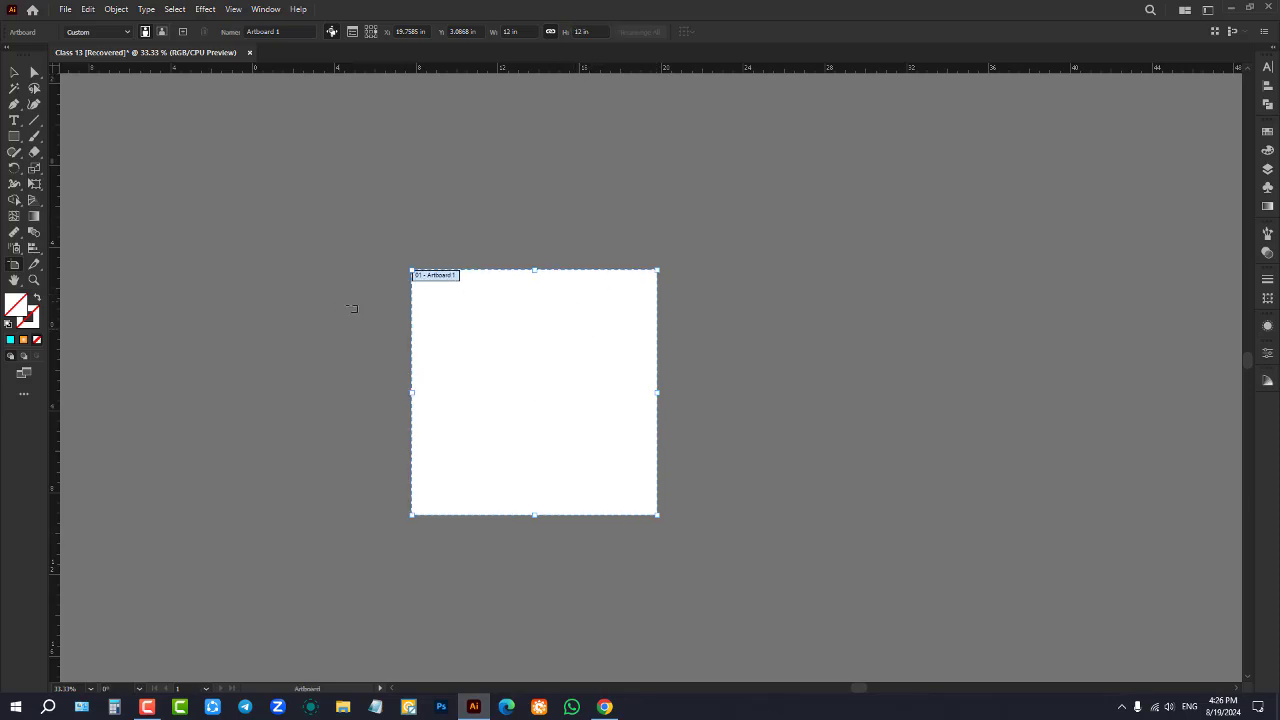
click(14, 72)
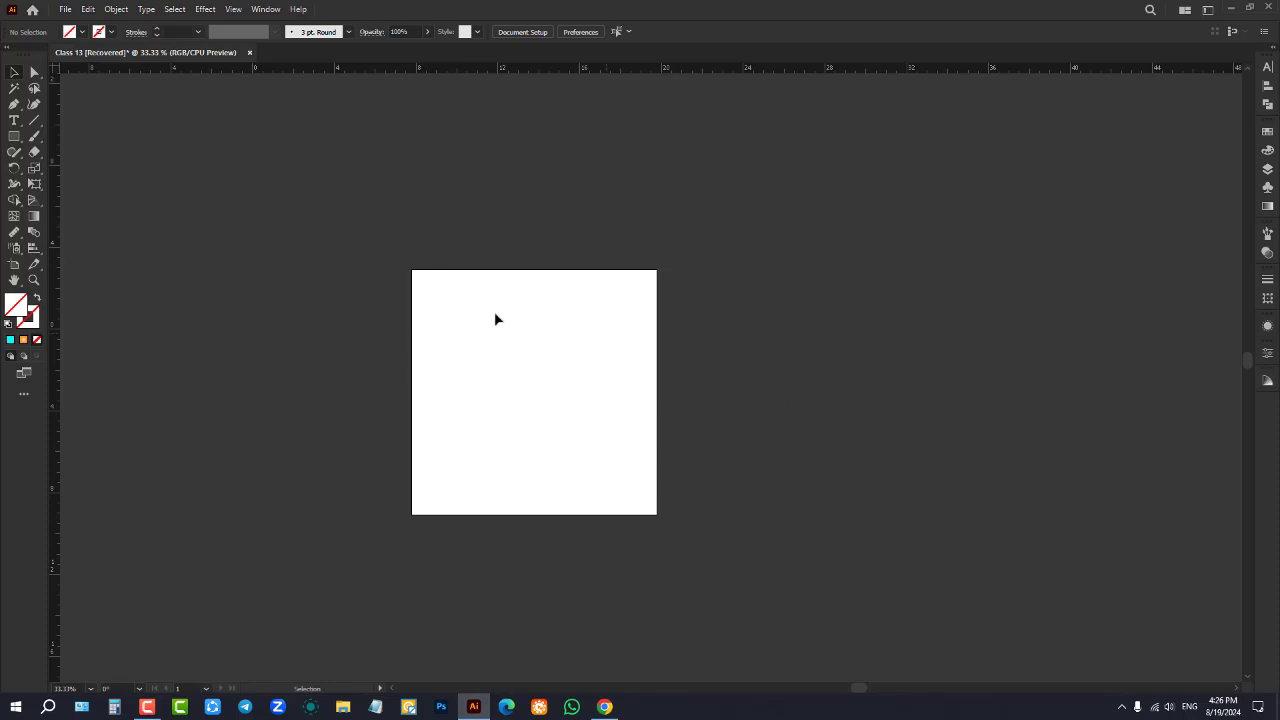
Set the artboard's width to 10 in and then its height to 12 in, keeping the proportions linked
click(21, 266)
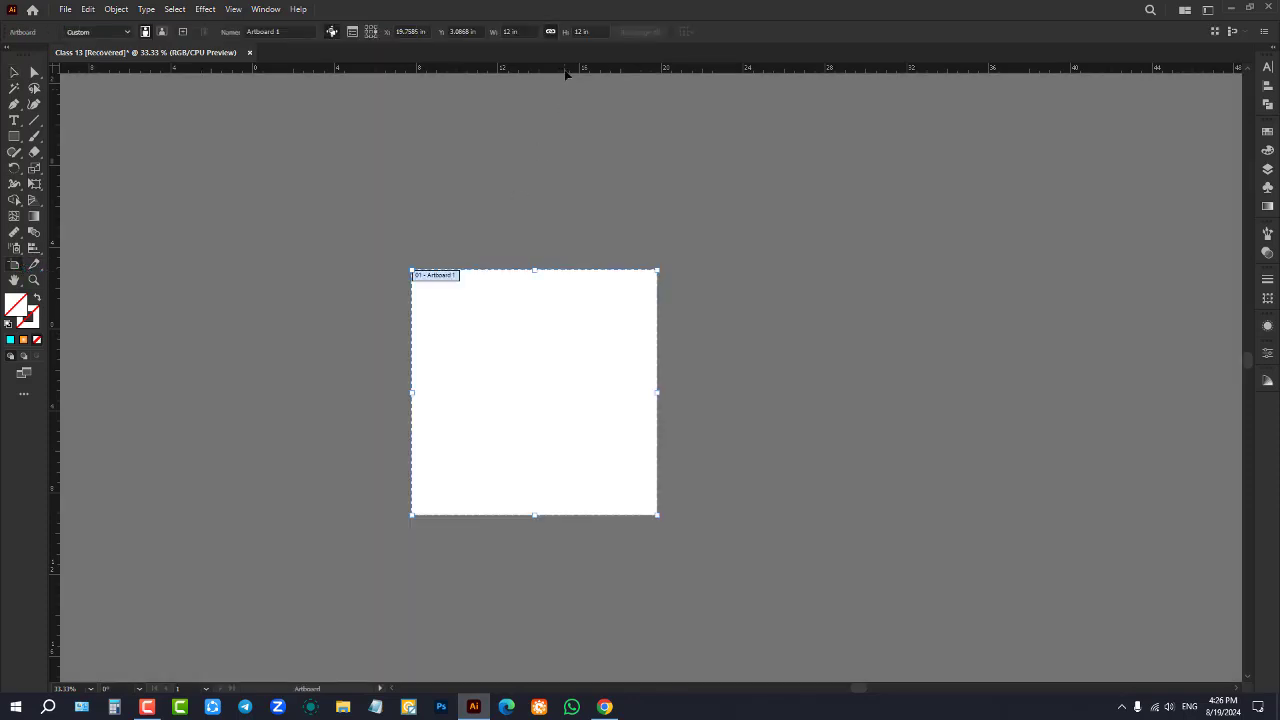
click(514, 32)
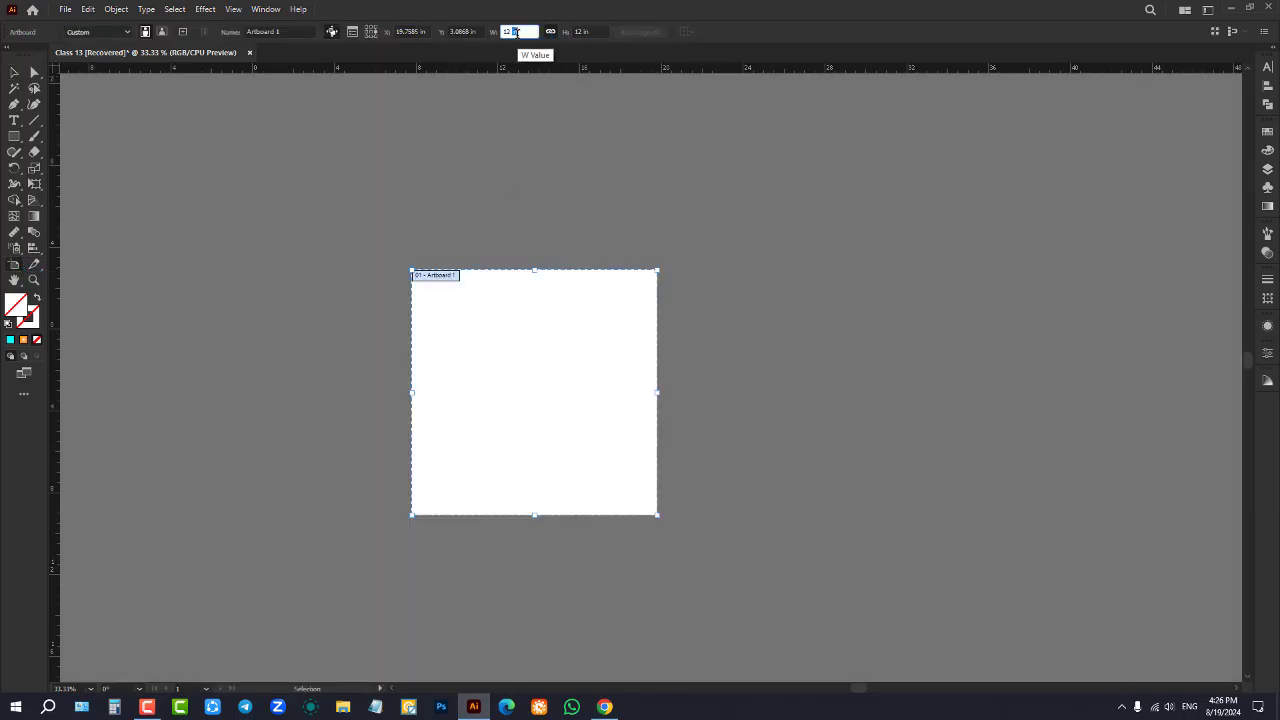
text(10)
click(588, 31)
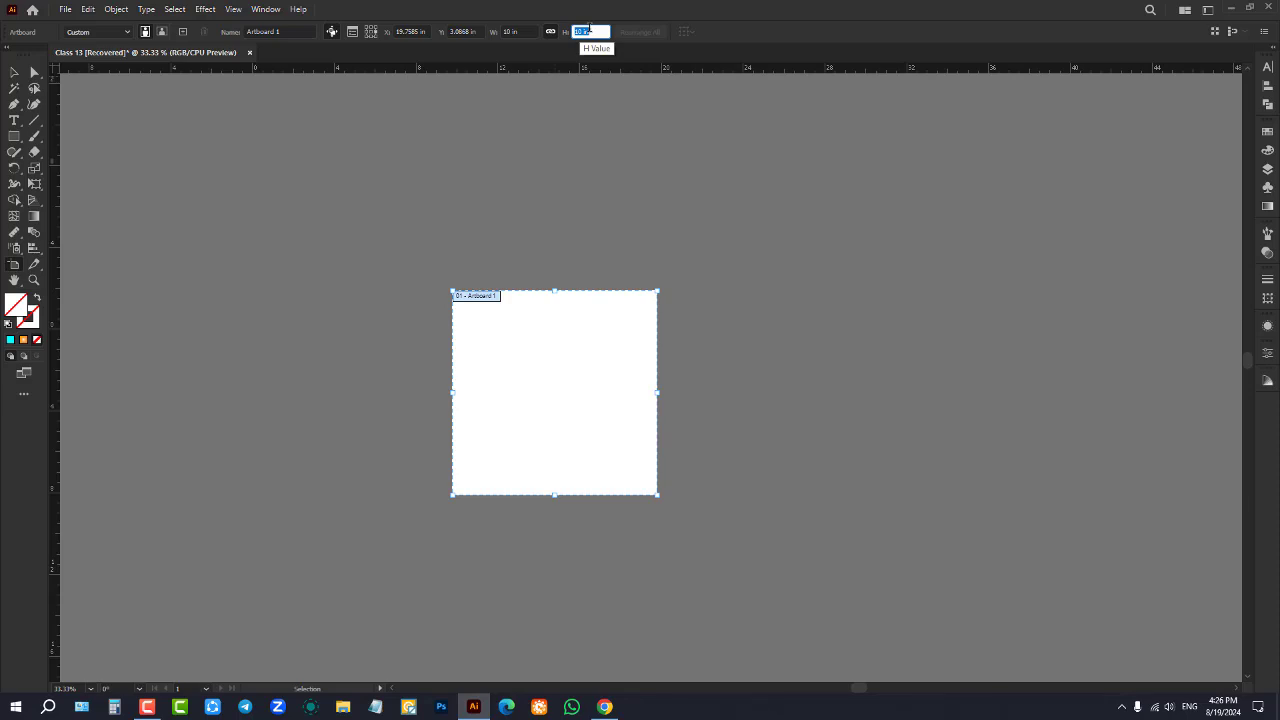
text(12)
key(Return)
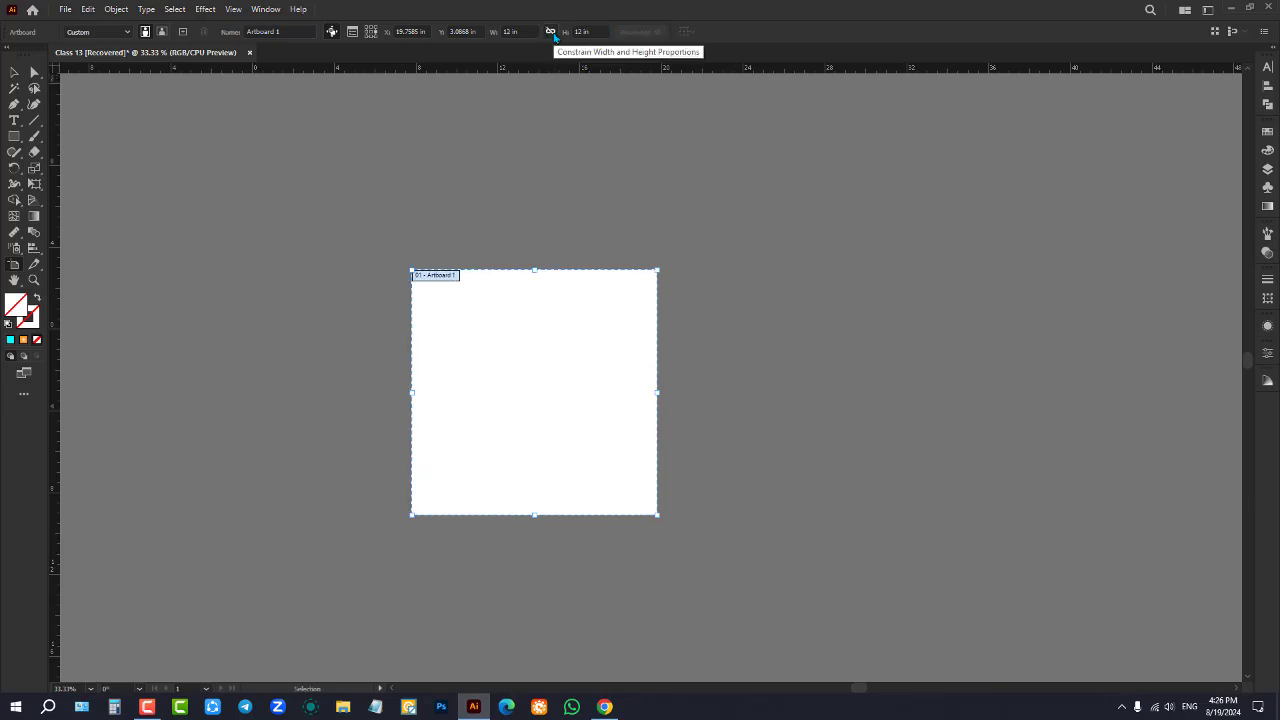
Set the artboard's height to 15 in with unlinked proportions, and switch the ruler units back to pixels
click(587, 32)
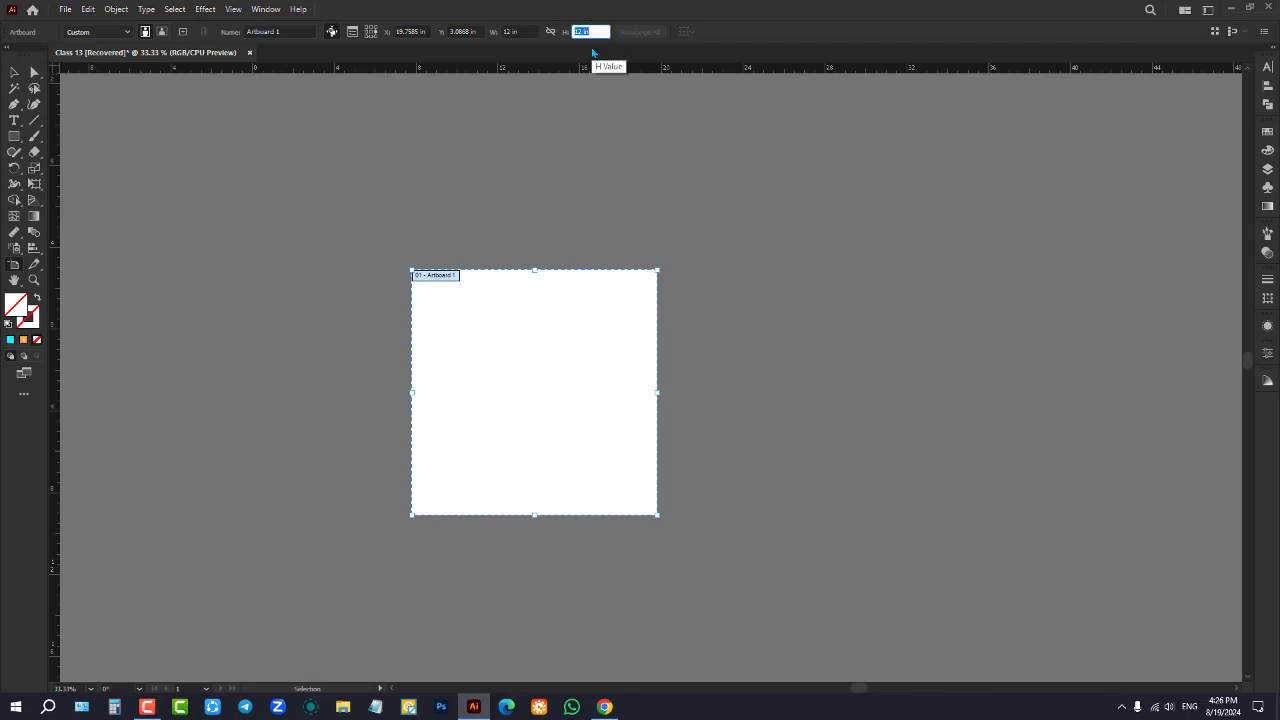
text(15)
key(Return)
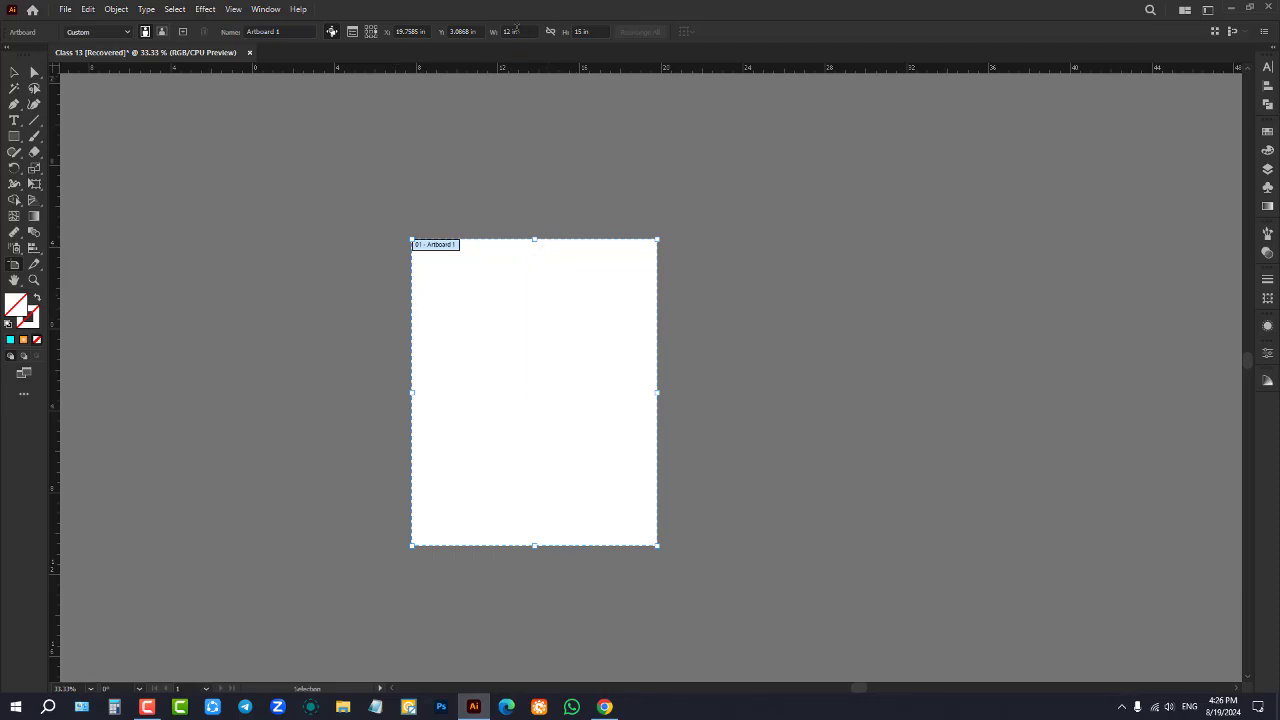
click(14, 72)
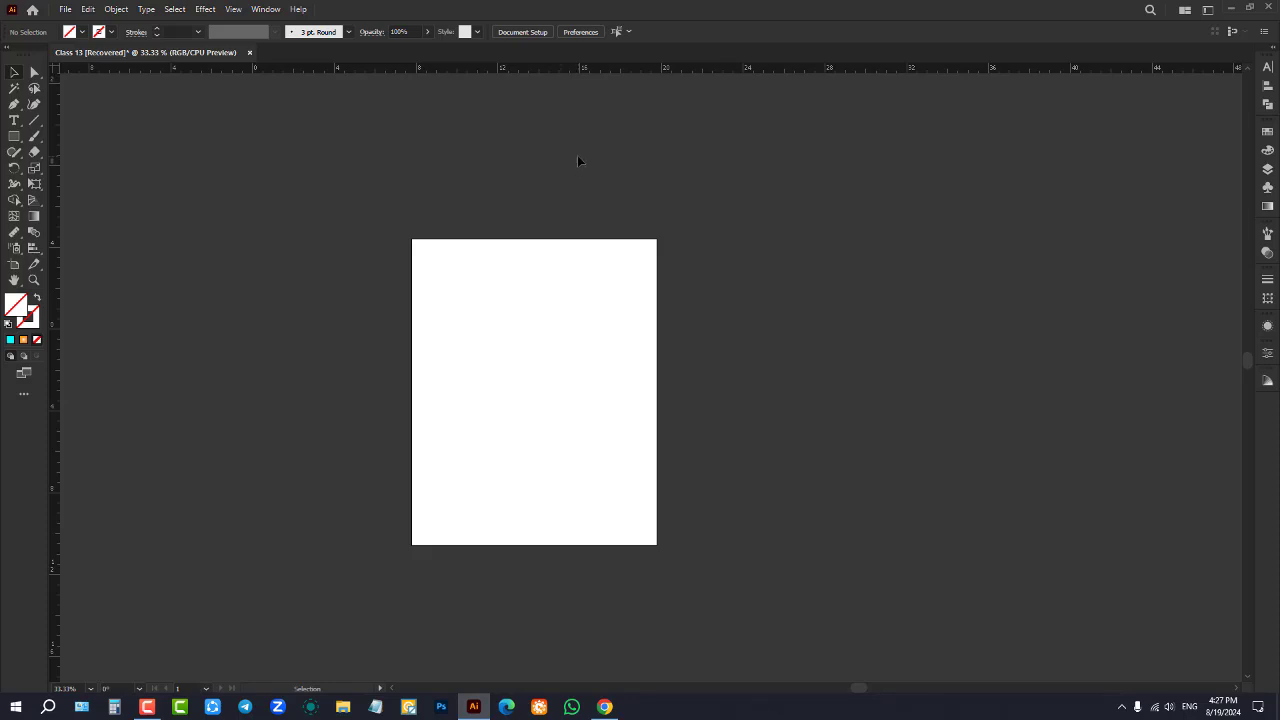
right_click(534, 73)
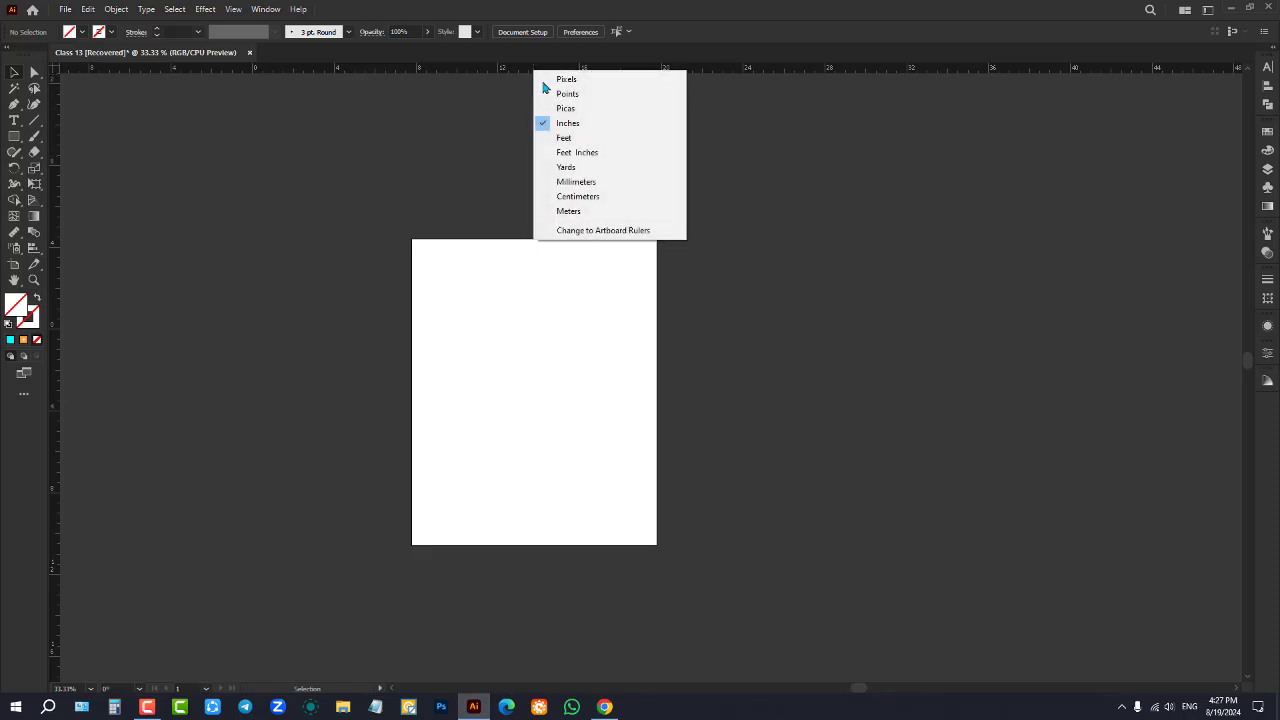
click(584, 80)
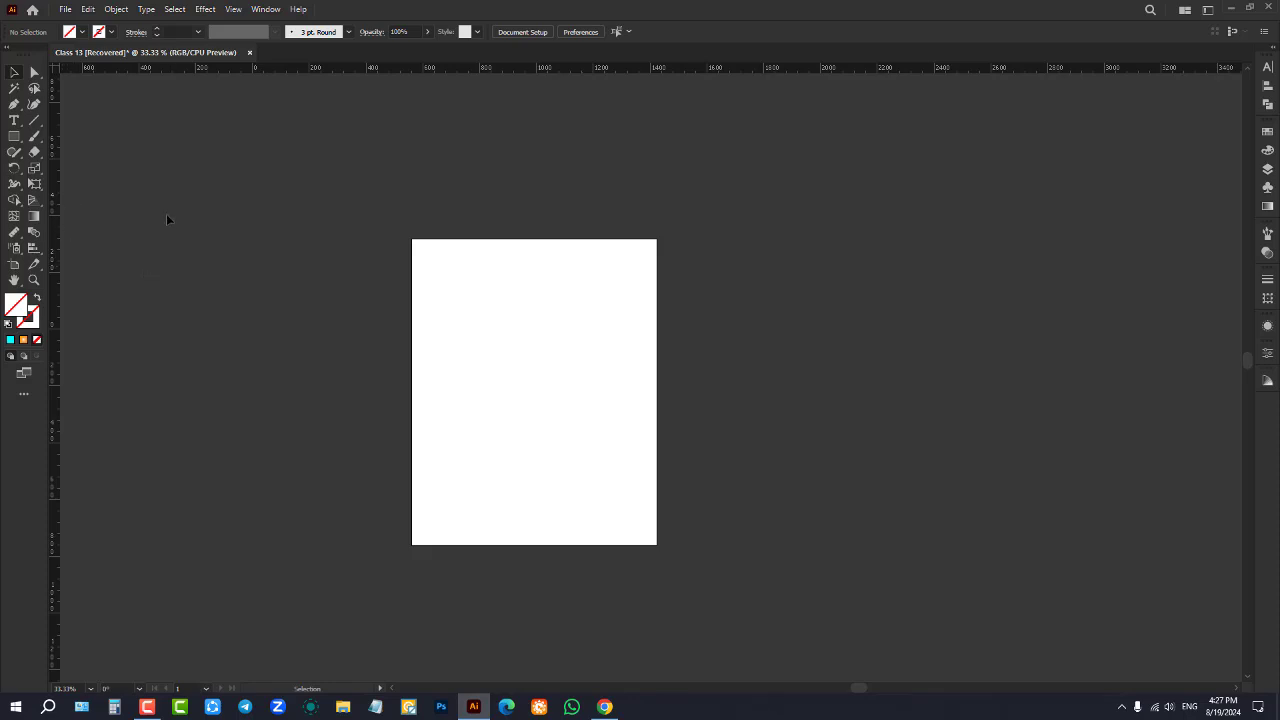
Review the Free Transform, Perspective Grid, Eyedropper, Symbol Sprayer and graph tools and their hidden variants
click(35, 185)
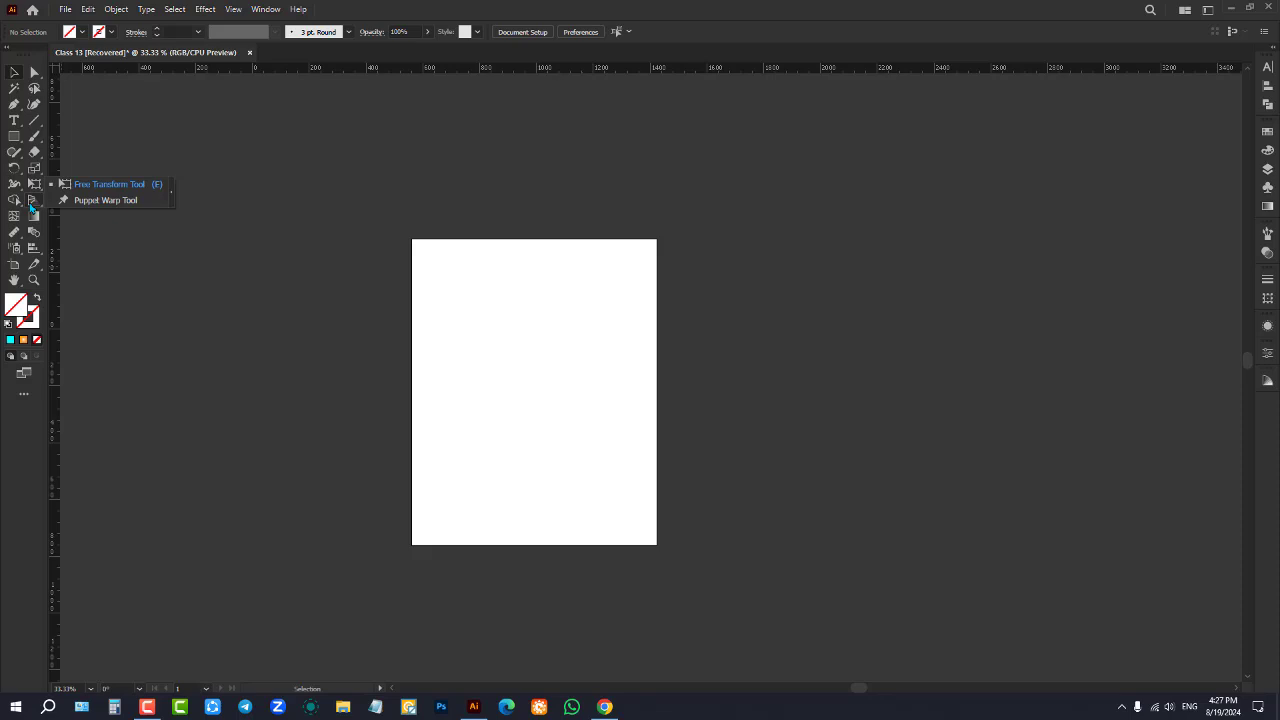
click(31, 202)
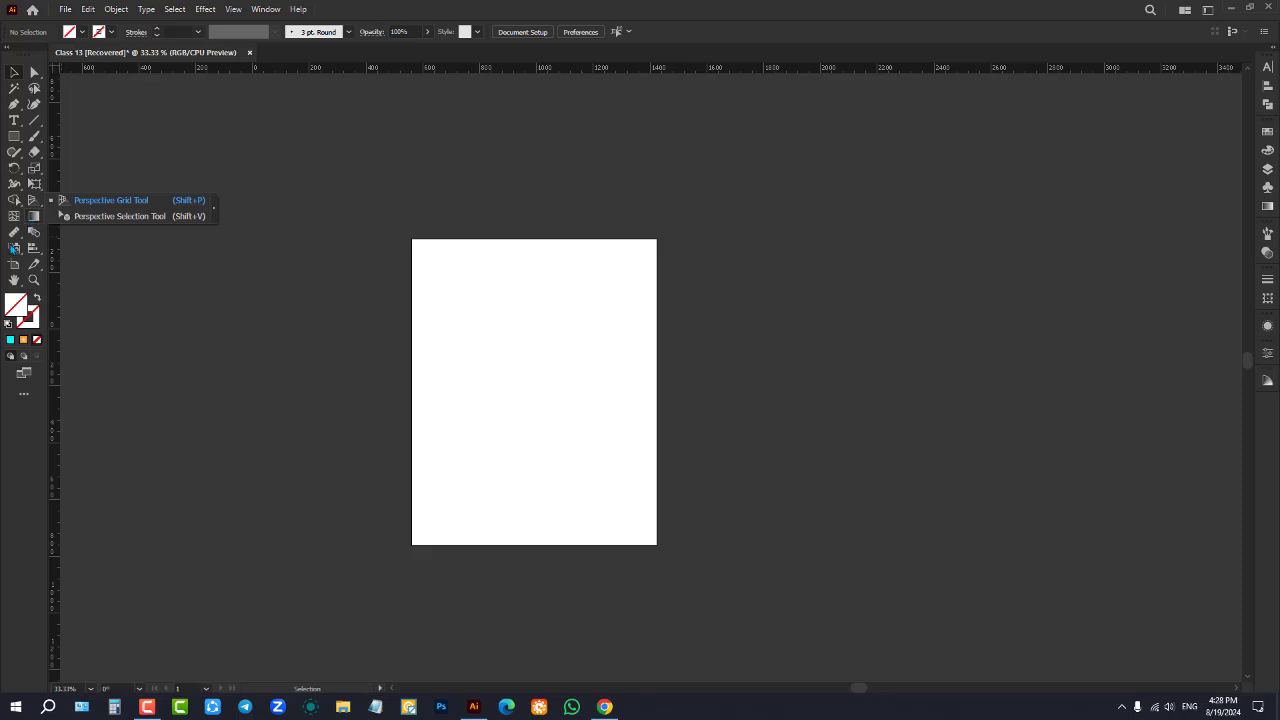
right_click(14, 233)
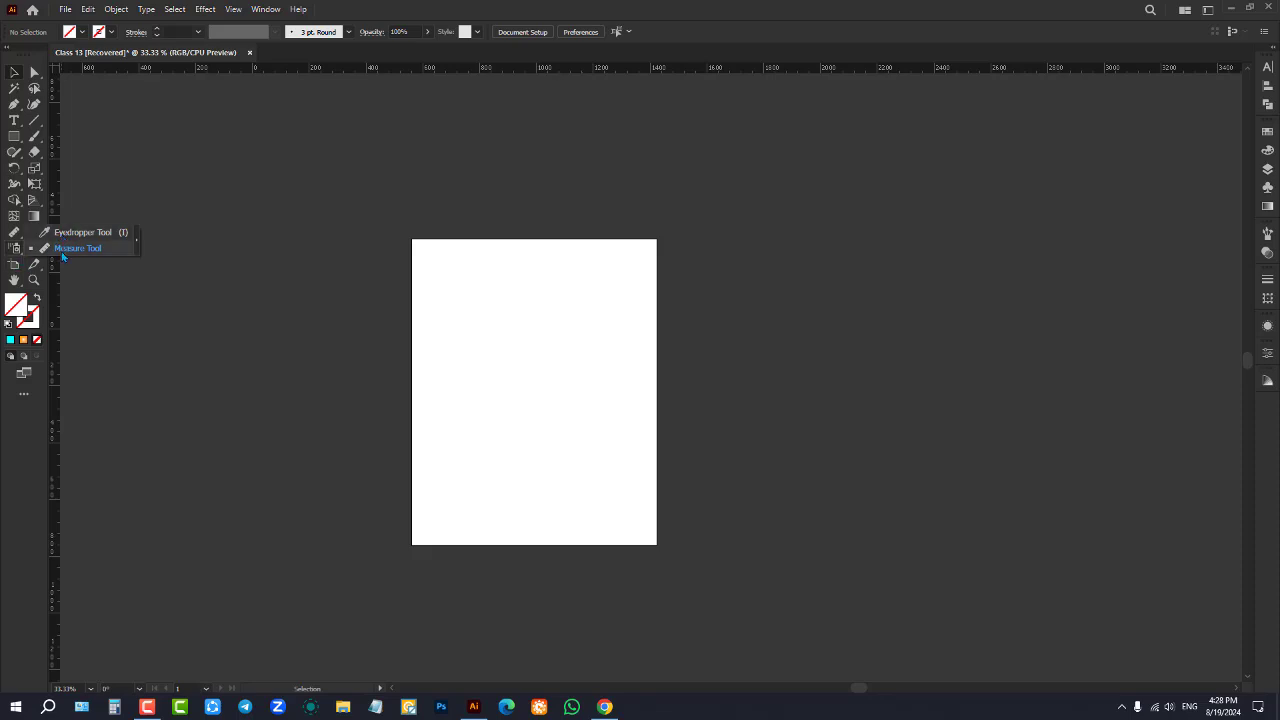
right_click(14, 238)
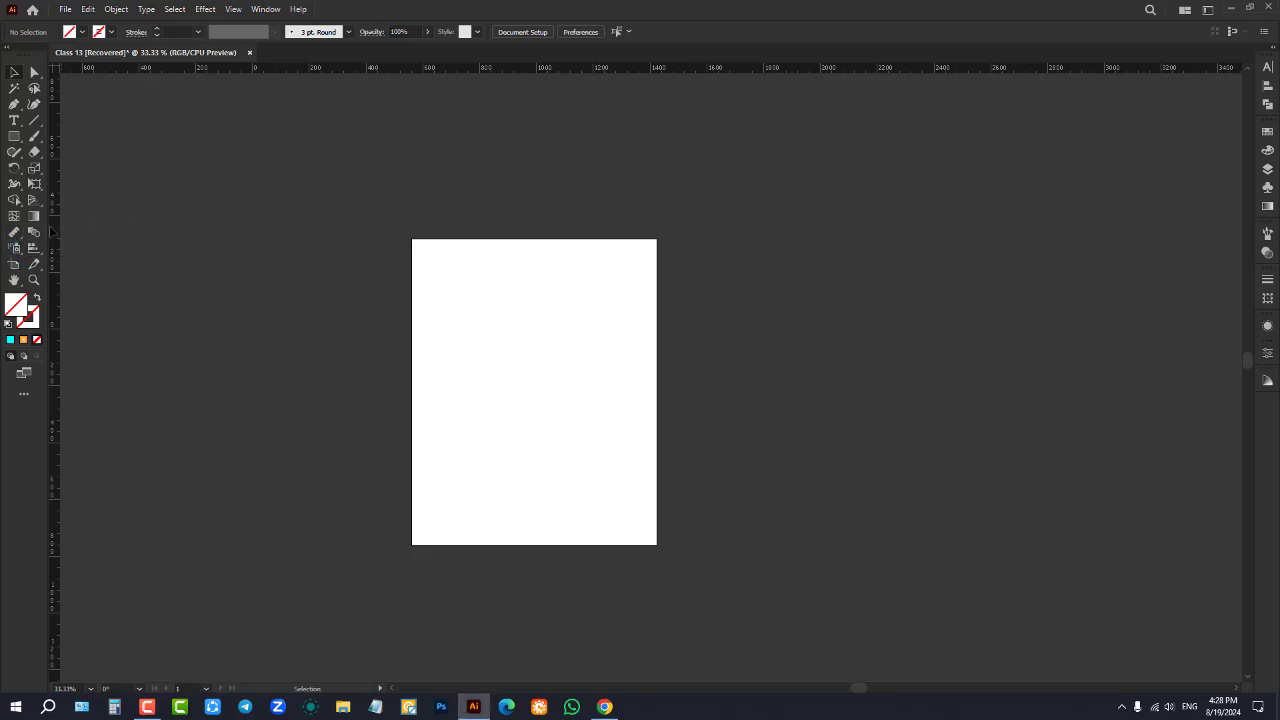
right_click(11, 231)
click(49, 232)
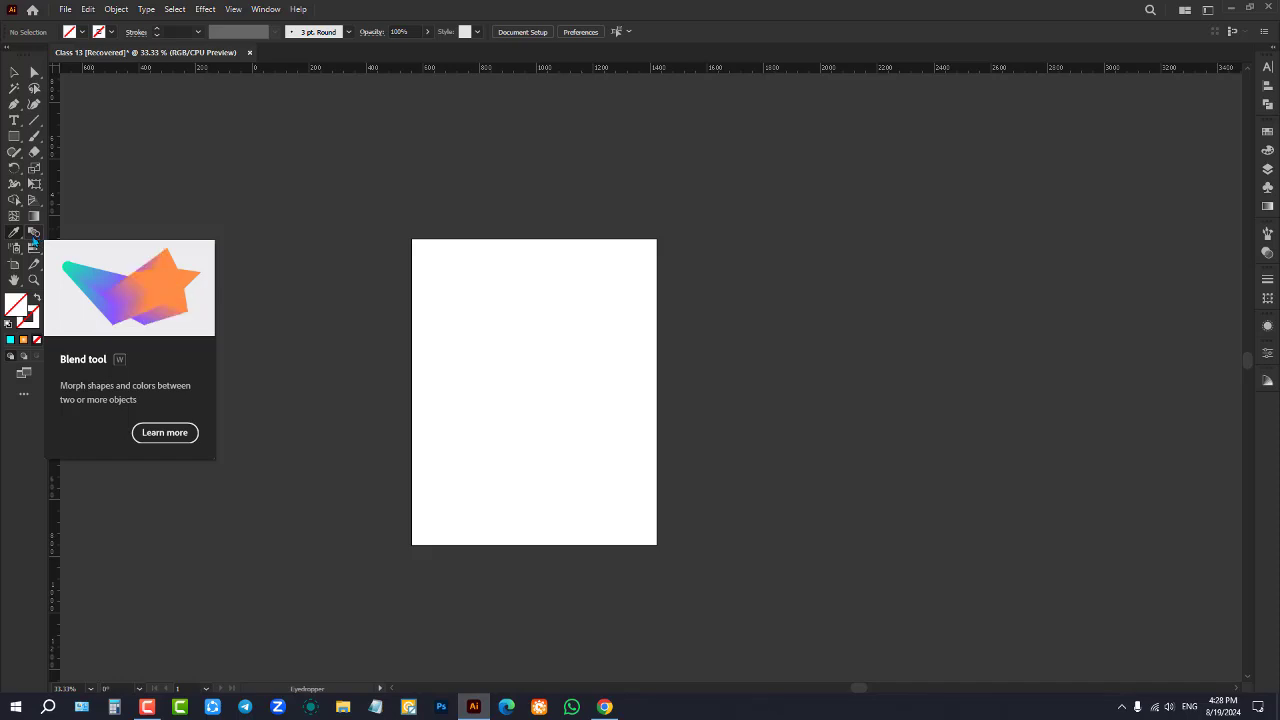
click(20, 250)
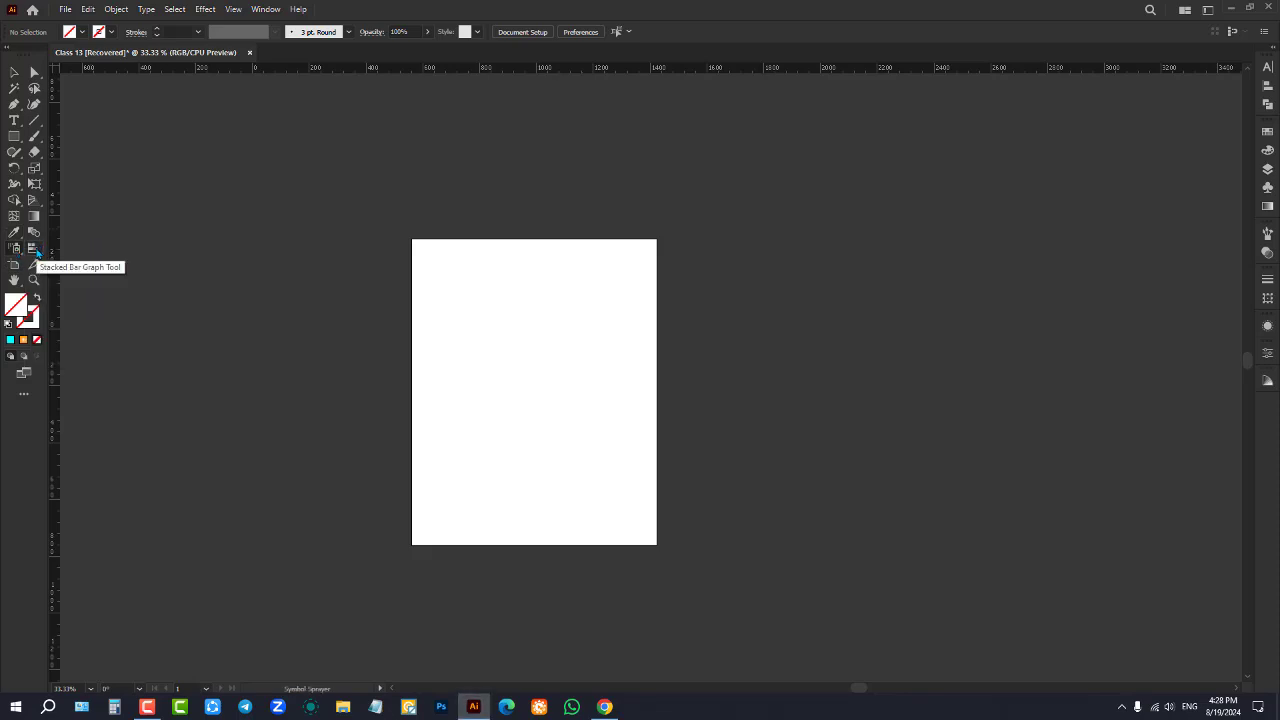
click(35, 250)
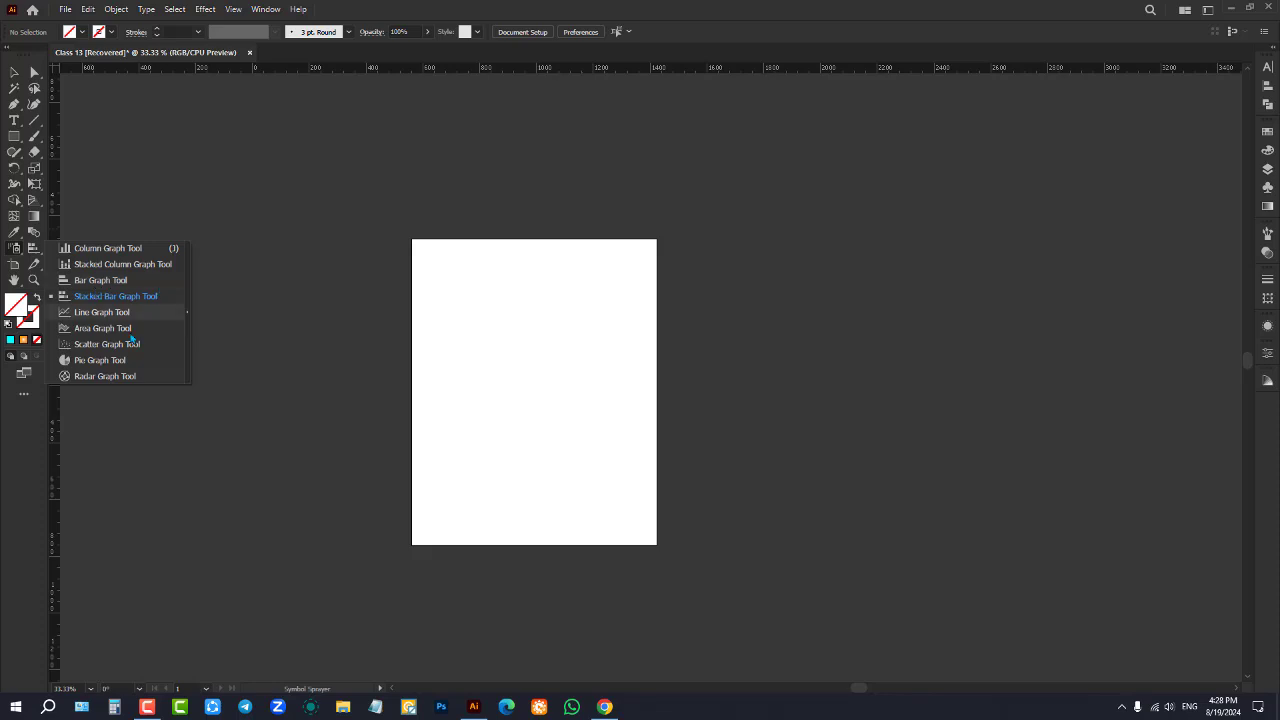
click(32, 251)
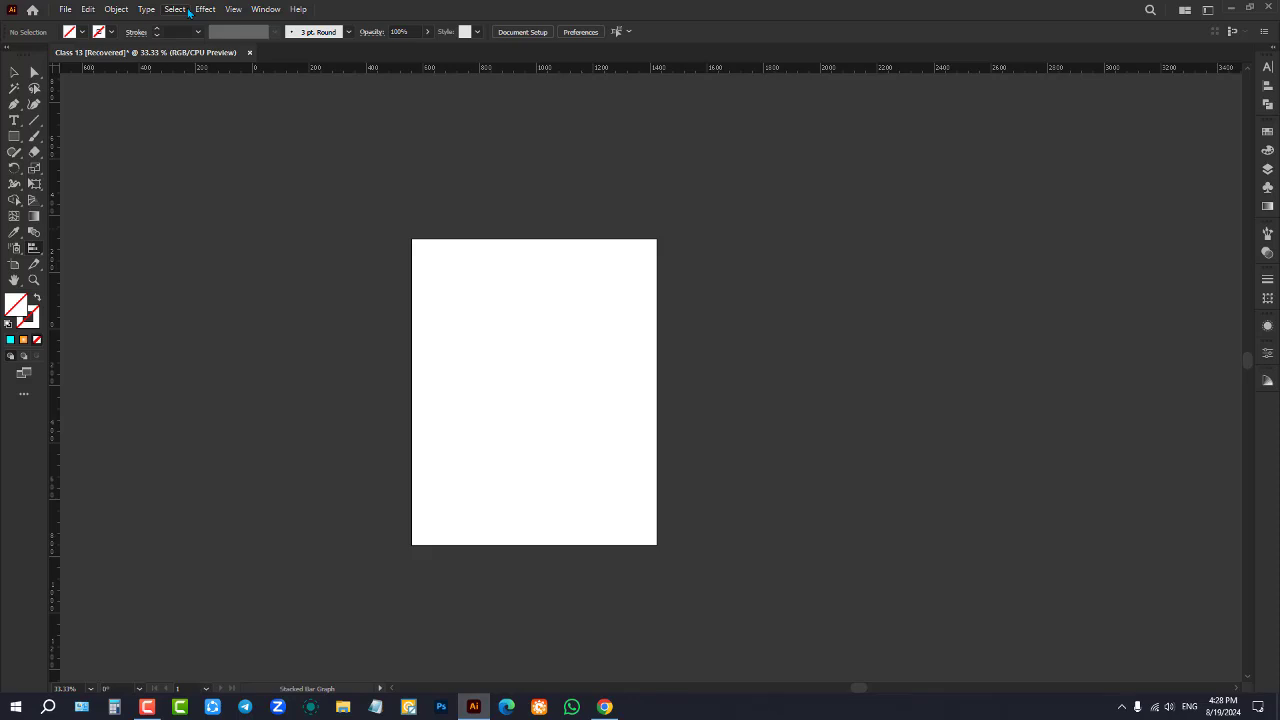
Activate the Artboard and Slice tools in turn and show the Slice tool's hidden variants
click(15, 266)
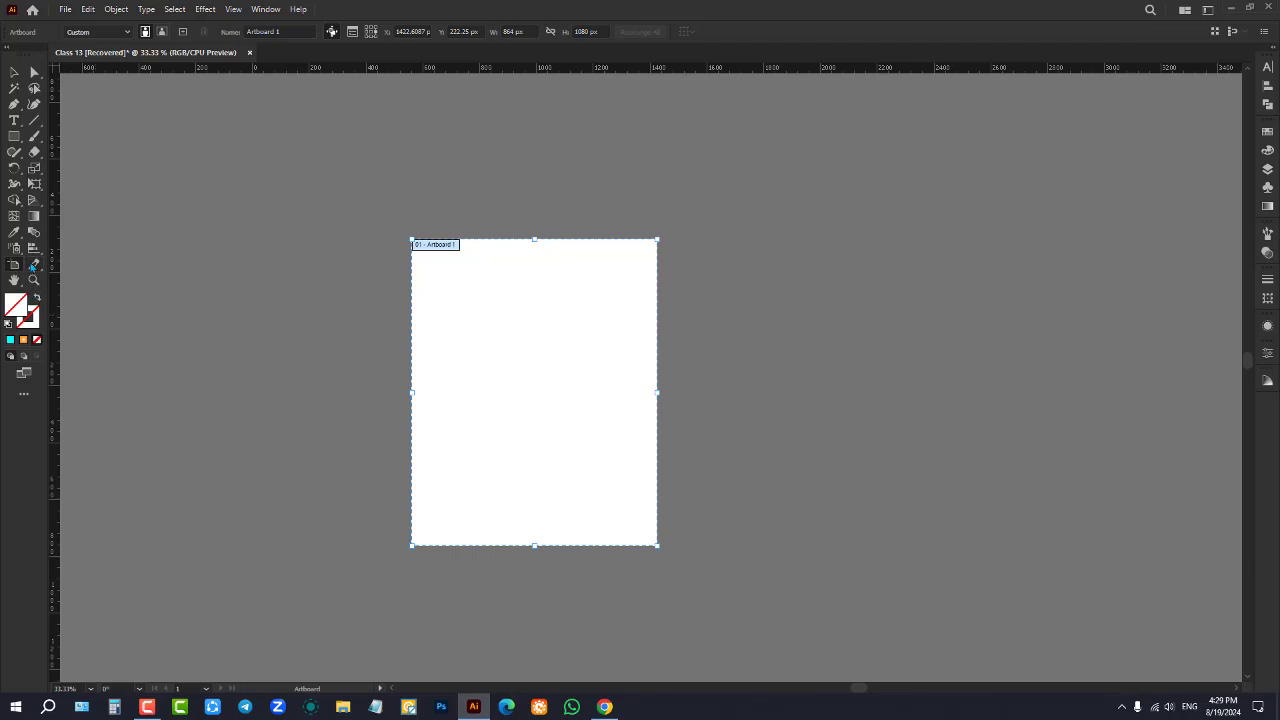
click(33, 265)
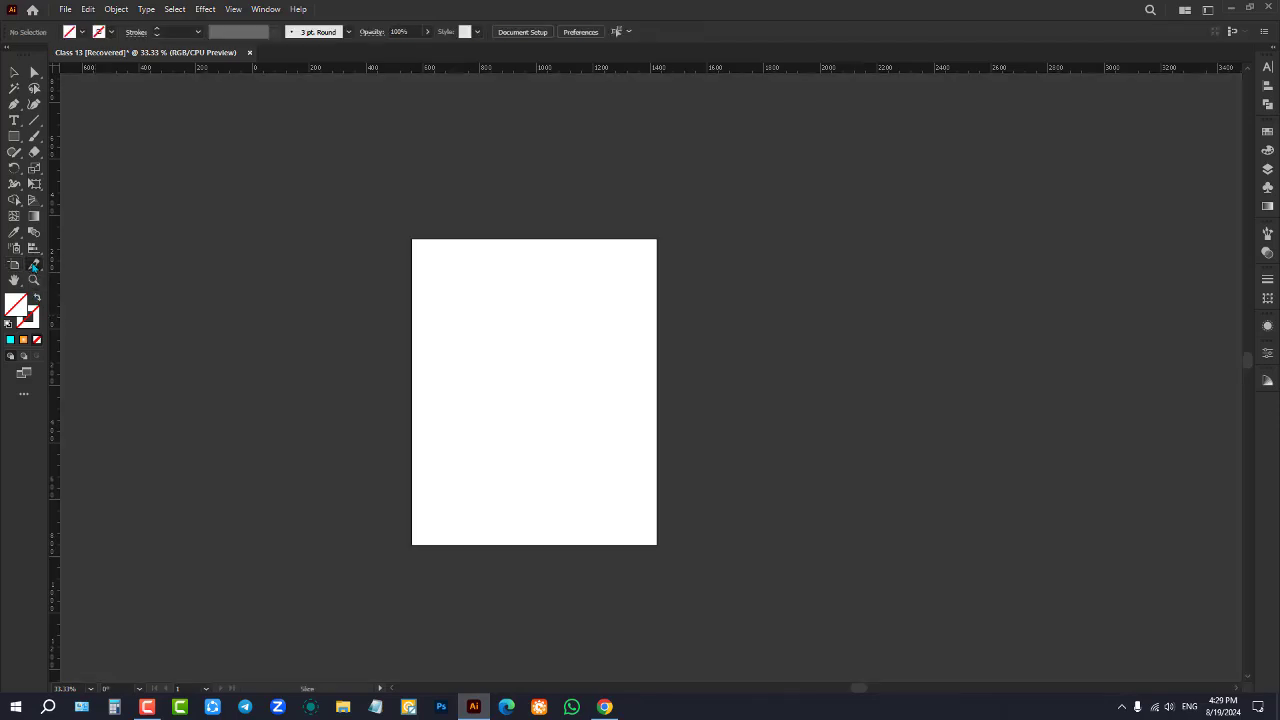
click(36, 266)
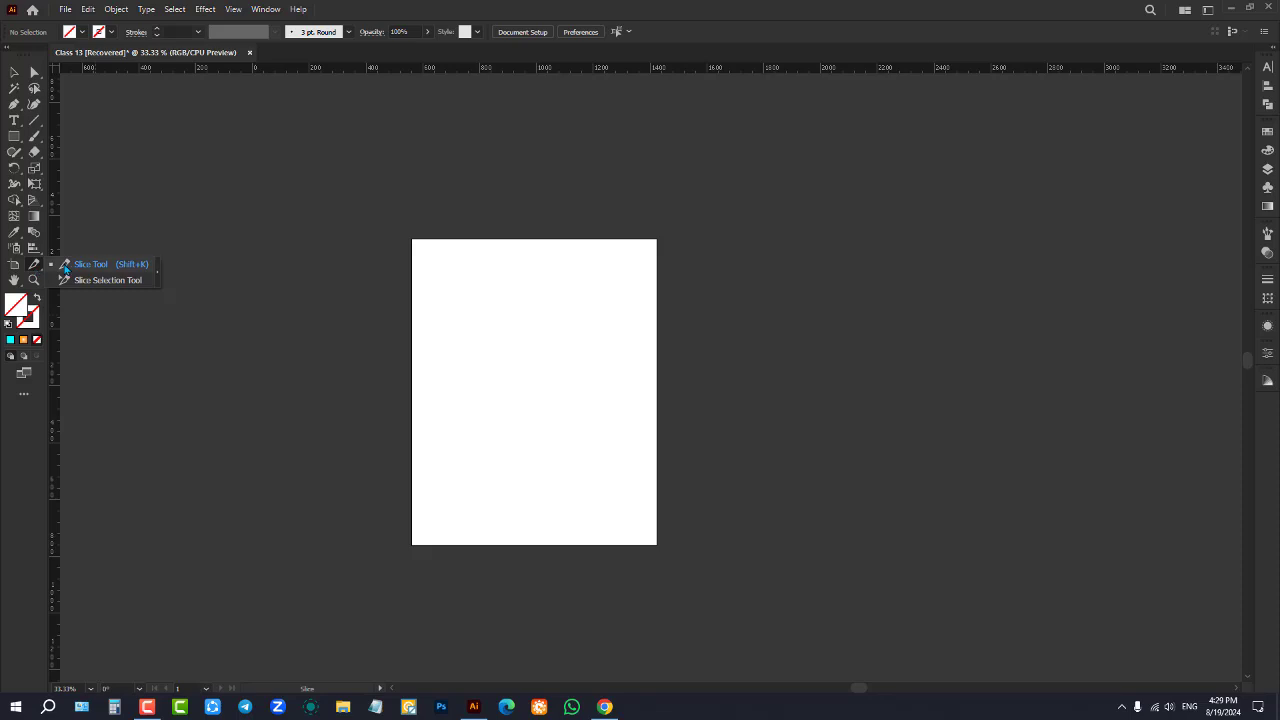
Pan the canvas in several directions with the Hand tool
click(13, 282)
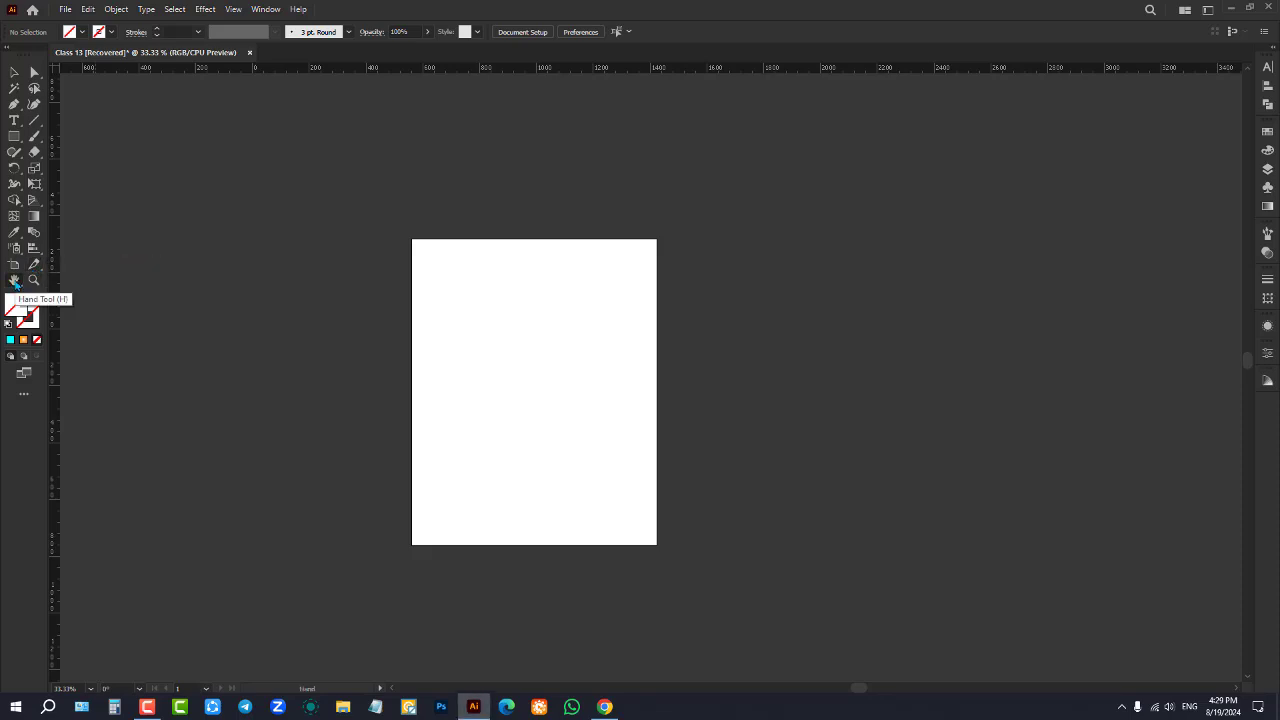
drag(656, 330, 482, 314)
drag(430, 304, 908, 430)
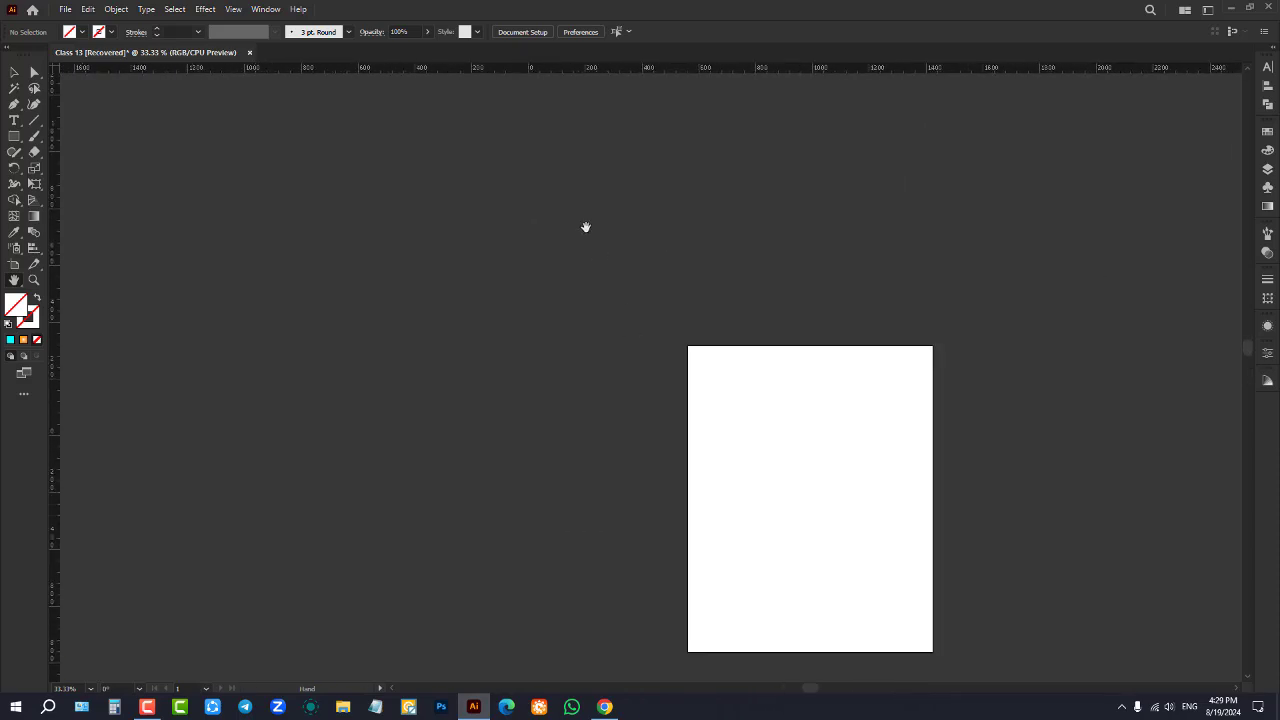
drag(696, 395, 452, 228)
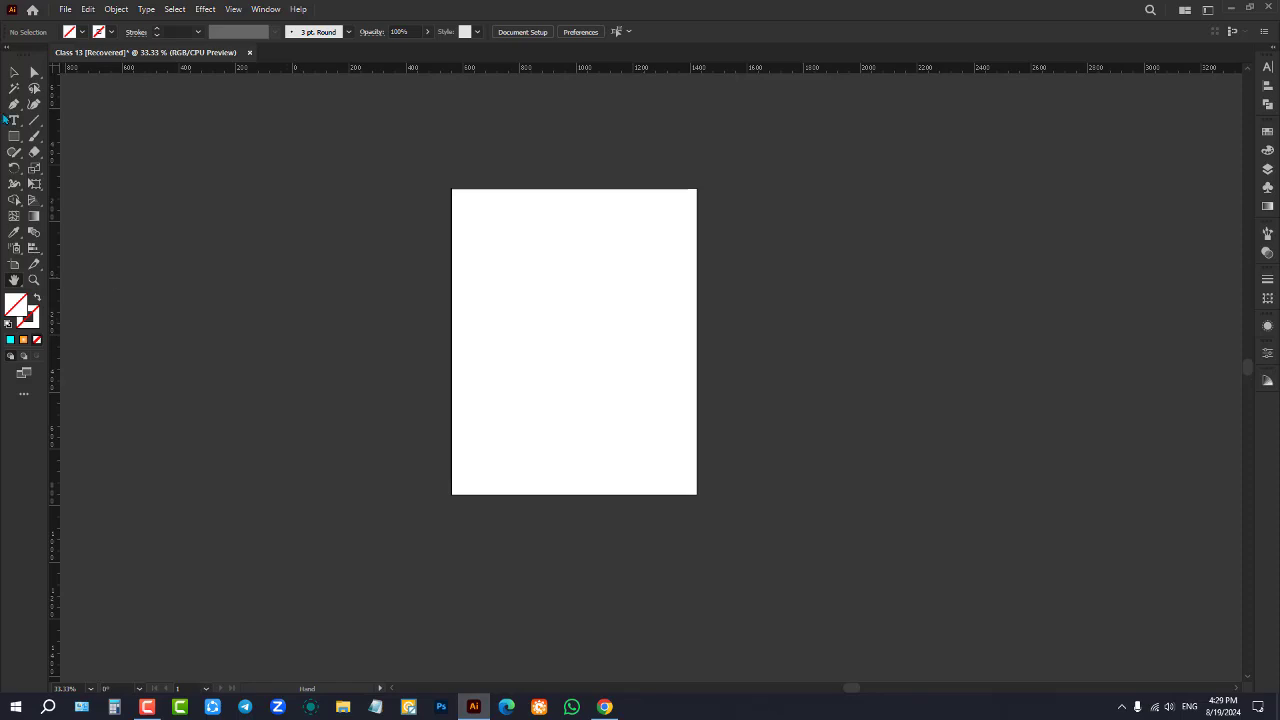
Activate the Selection tool and pan the canvas by temporarily switching to the Hand tool
click(13, 72)
click(13, 72)
key(space)
drag(303, 193, 540, 183)
drag(1052, 362, 790, 425)
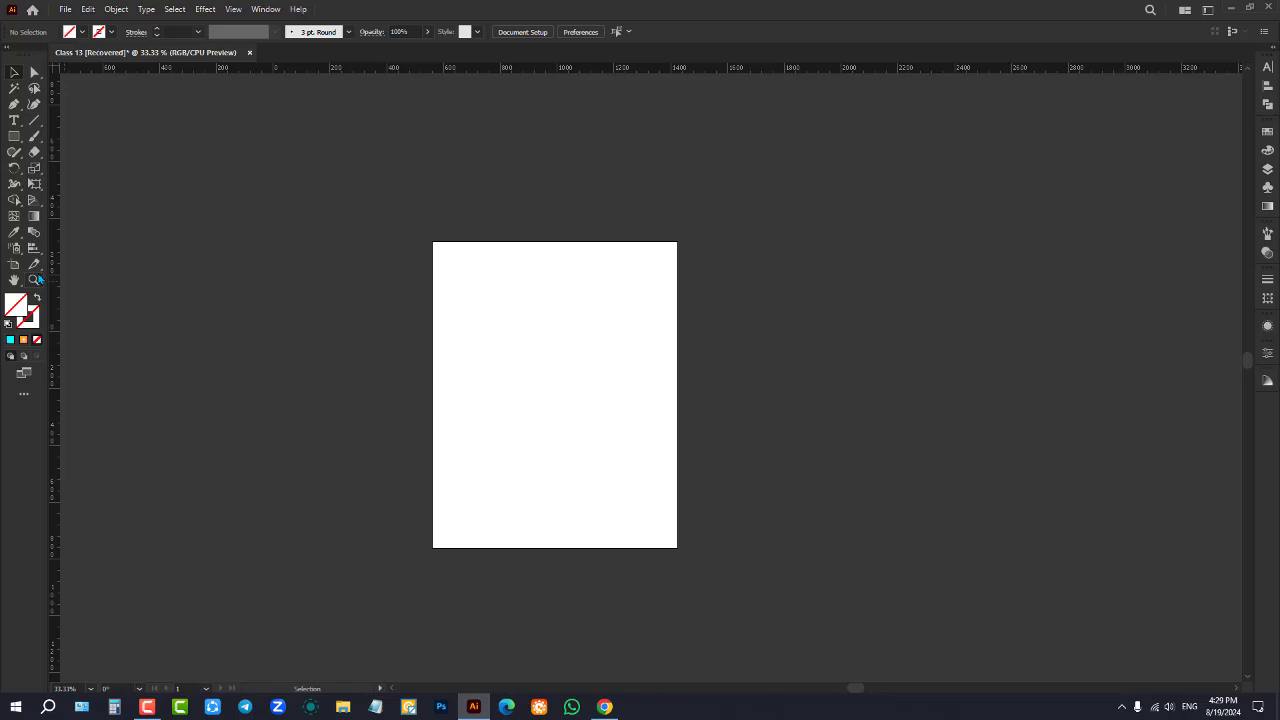
Review the Hand tool's hidden variants, Rotate View and Print Tiling, and activate the Artboard tool in between
drag(14, 280, 82, 292)
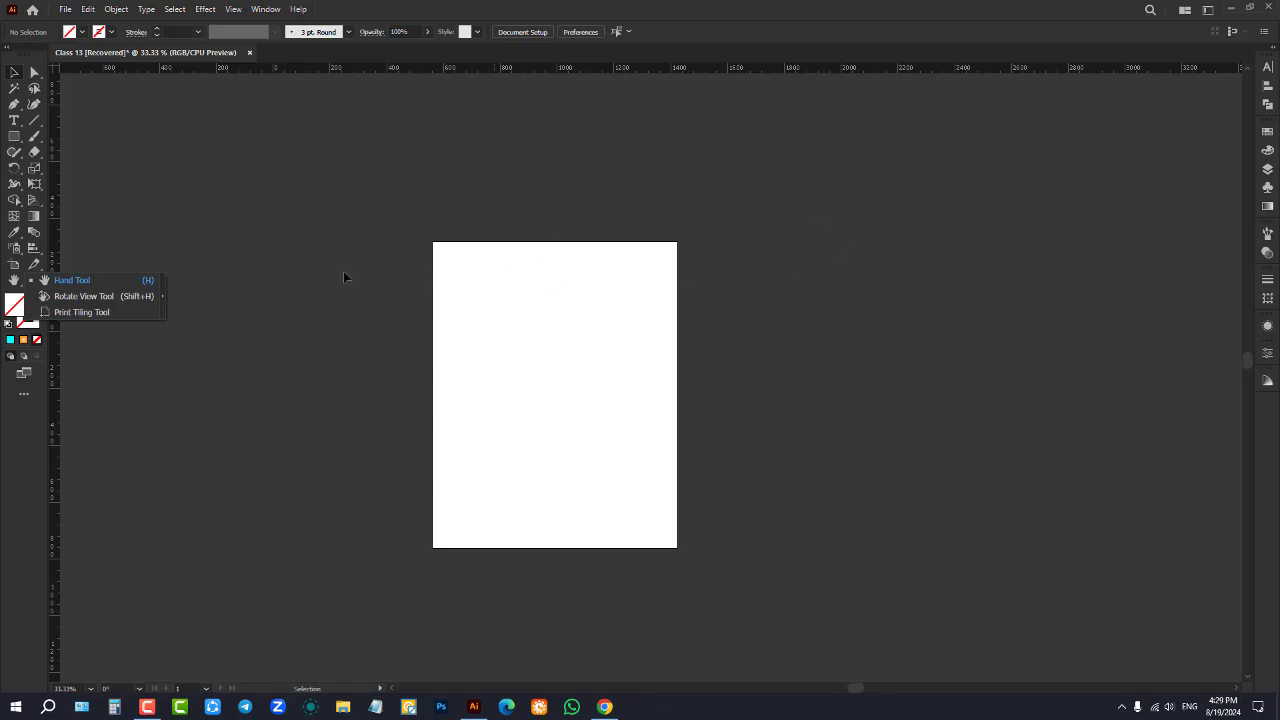
click(15, 264)
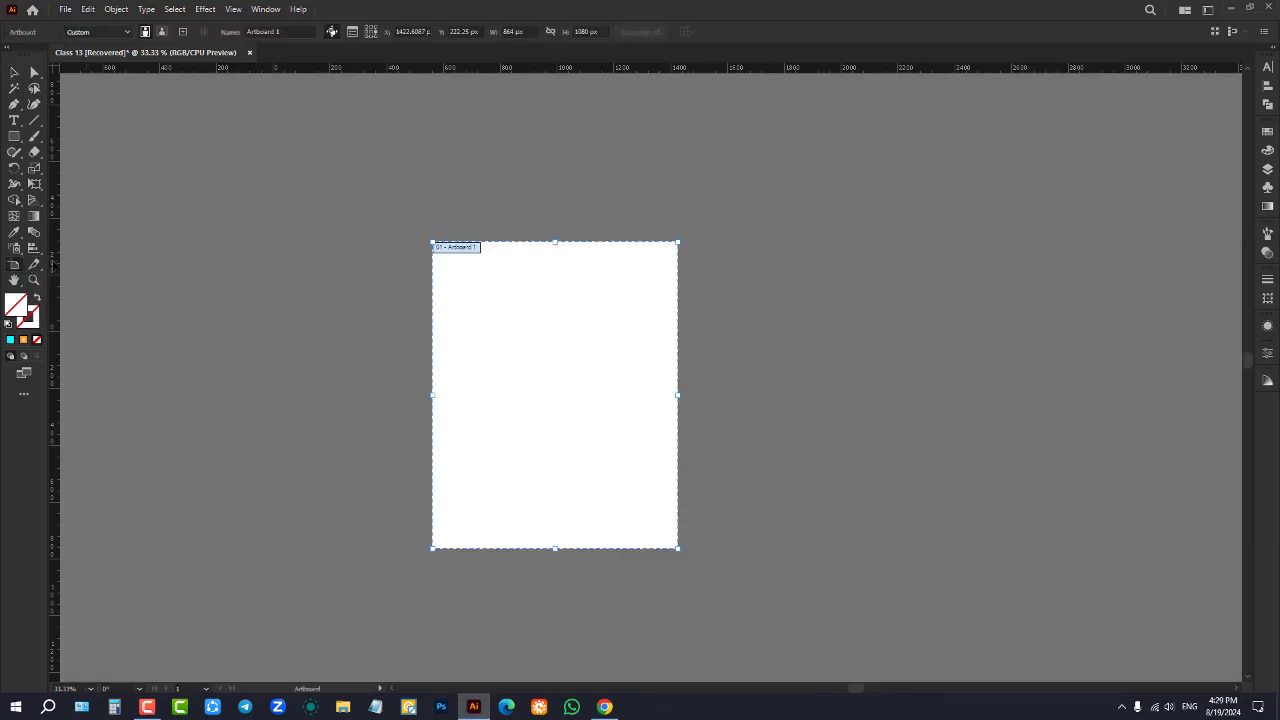
click(15, 280)
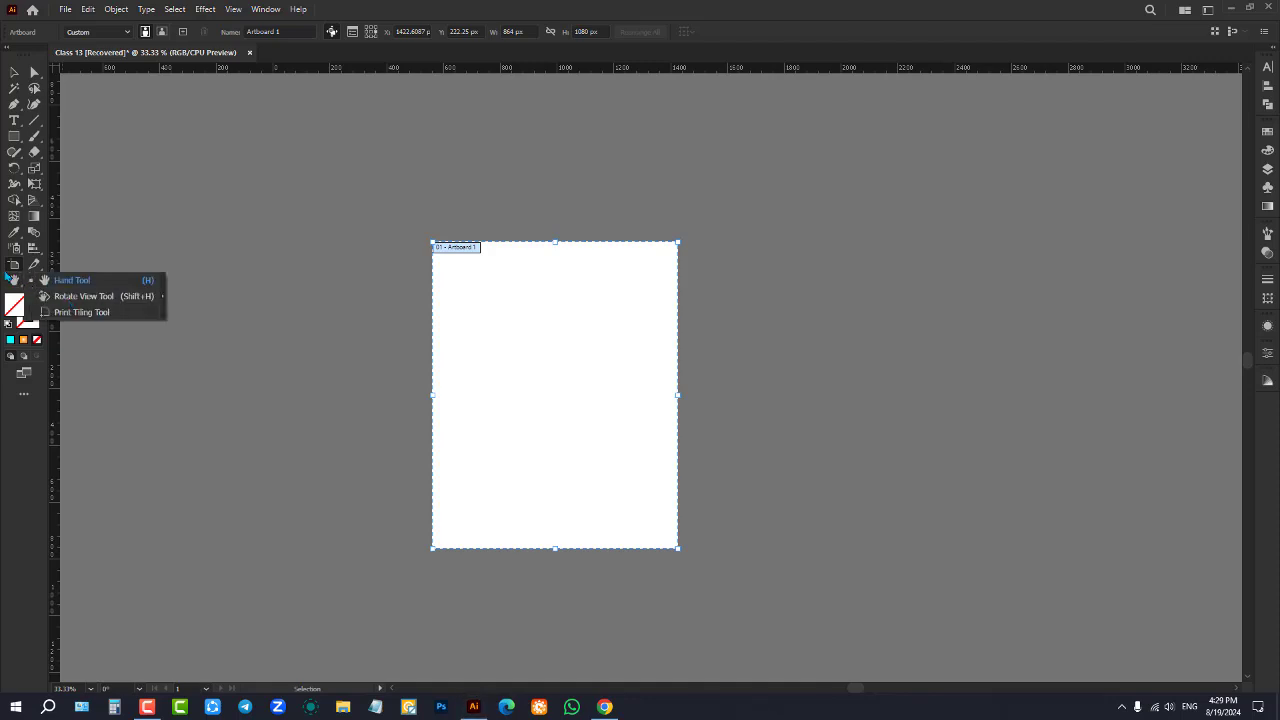
click(40, 280)
Demonstrate the Zoom tool by zooming out and back in on the artboard, up to 150%
click(35, 280)
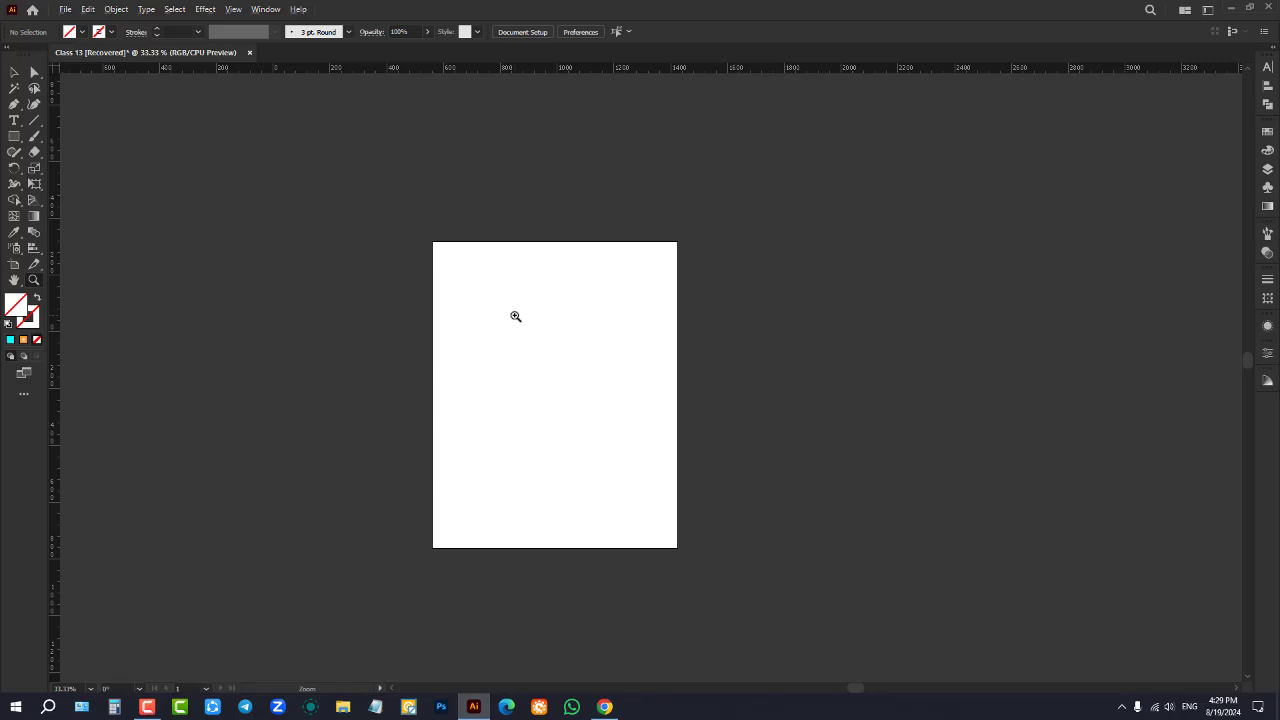
scroll(589, 306, down, 4)
scroll(805, 343, up, 2)
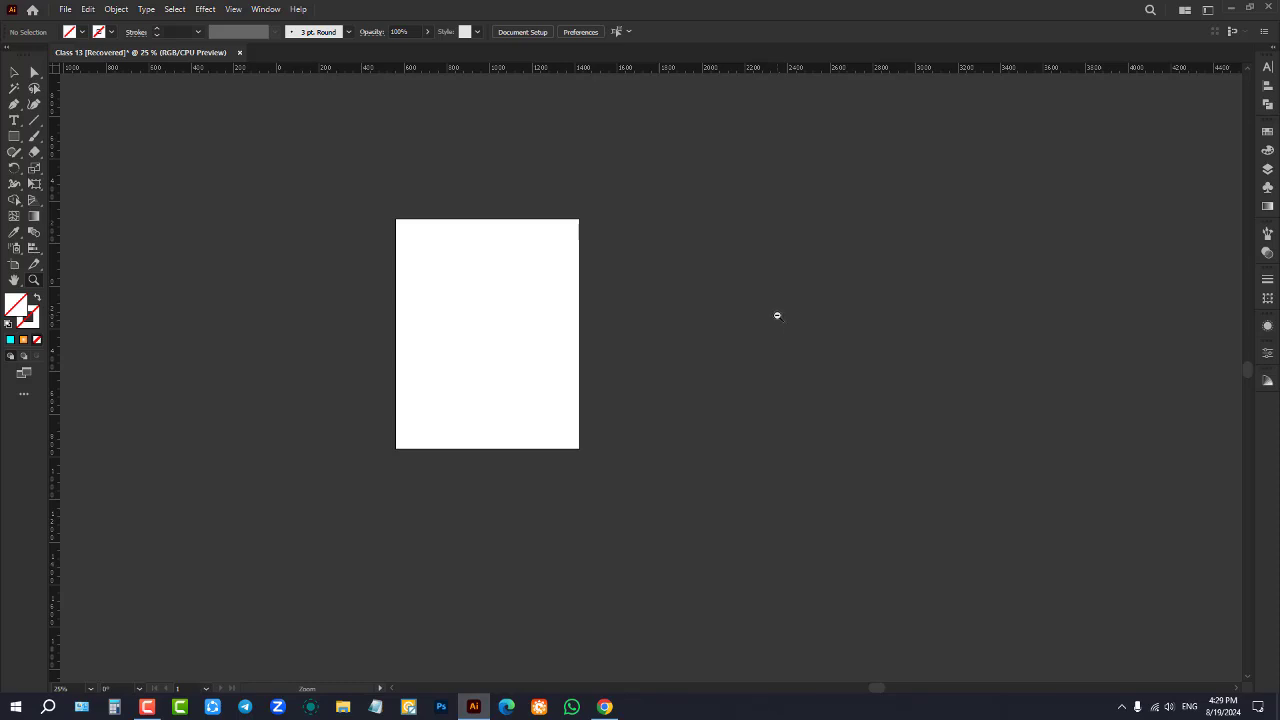
alt+click(776, 318)
click(676, 300)
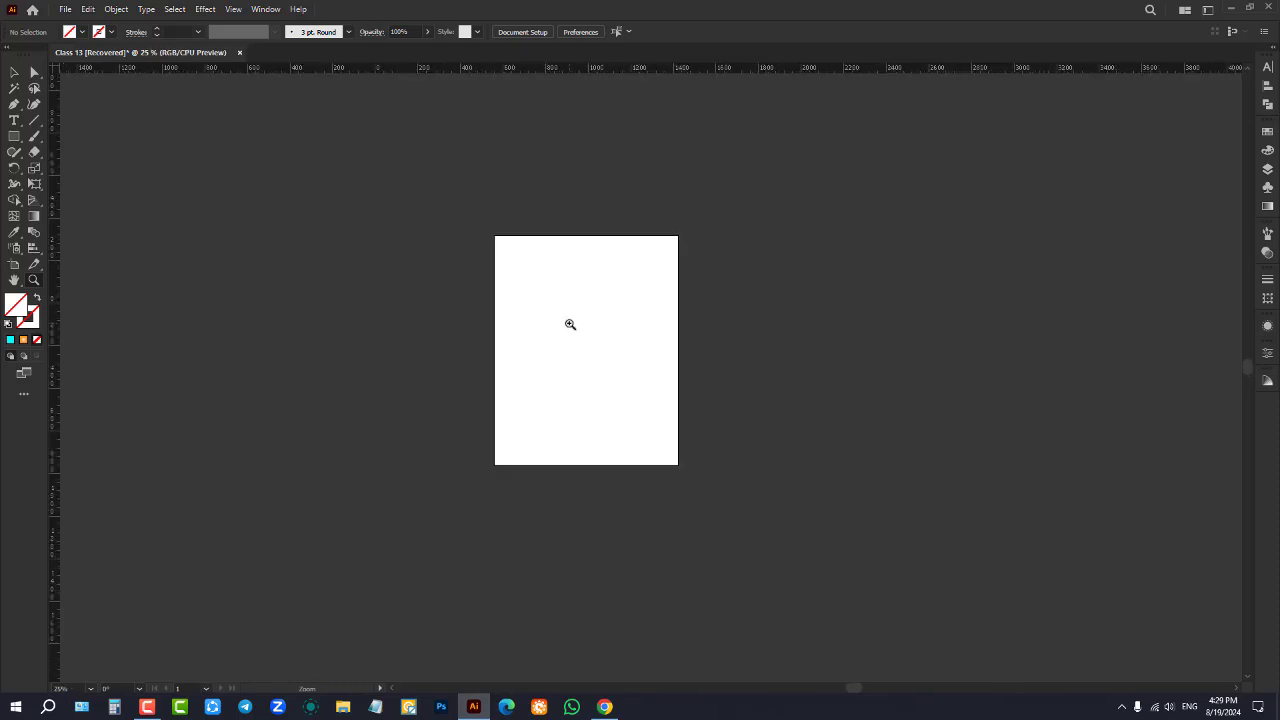
click(628, 323)
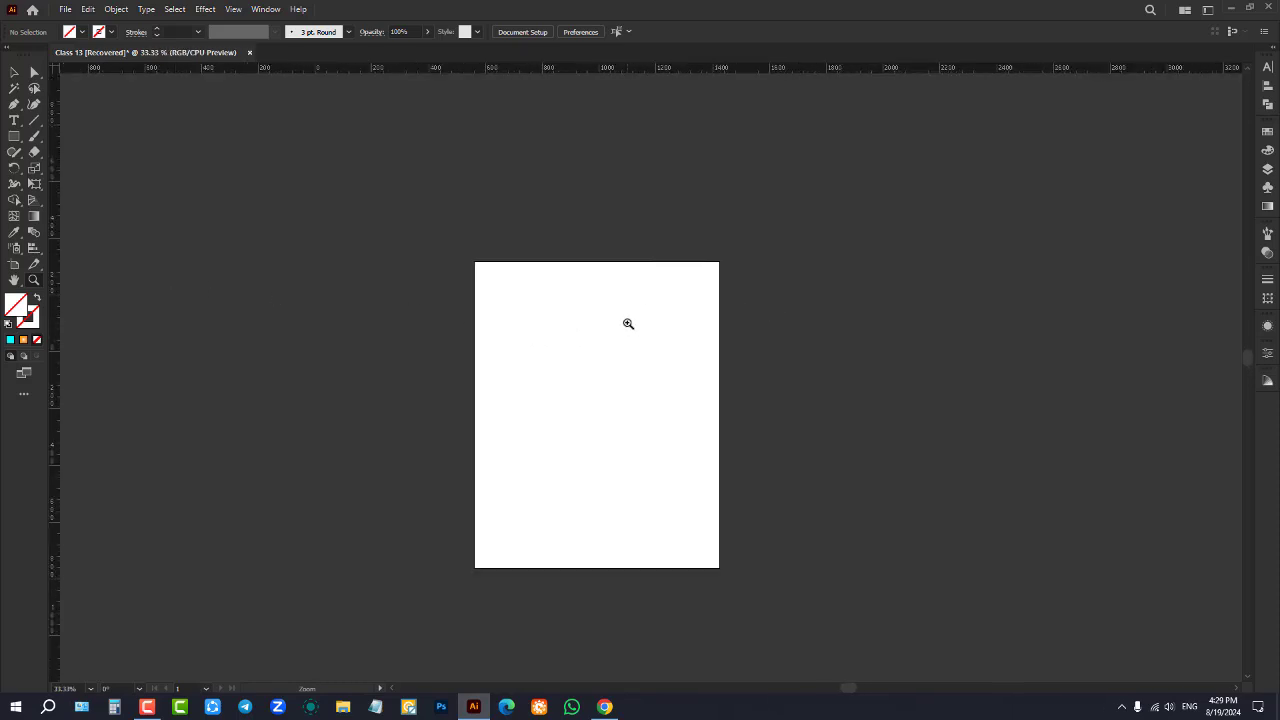
click(628, 323)
click(628, 323)
click(628, 323)
click(628, 323)
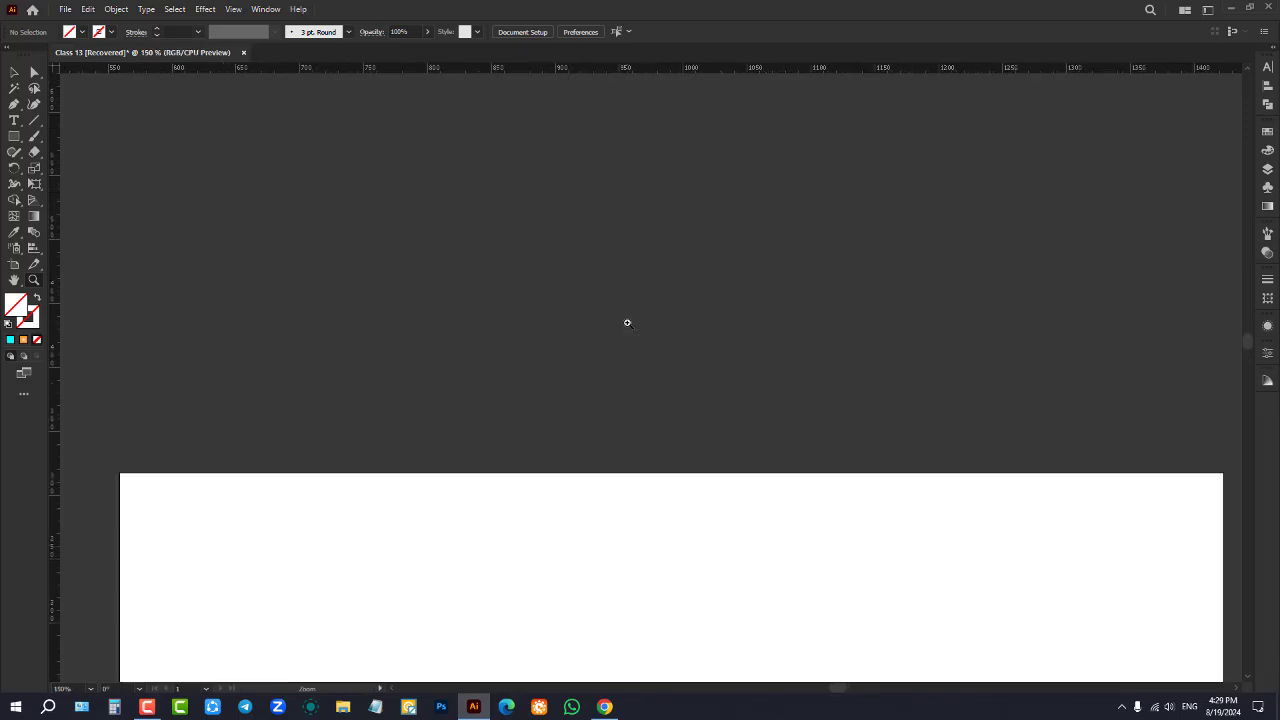
Zoom out from the artboard to 16.67% with the Zoom tool, and zoom back in to 33.33%
scroll(627, 322, down, 2)
alt+click(628, 322)
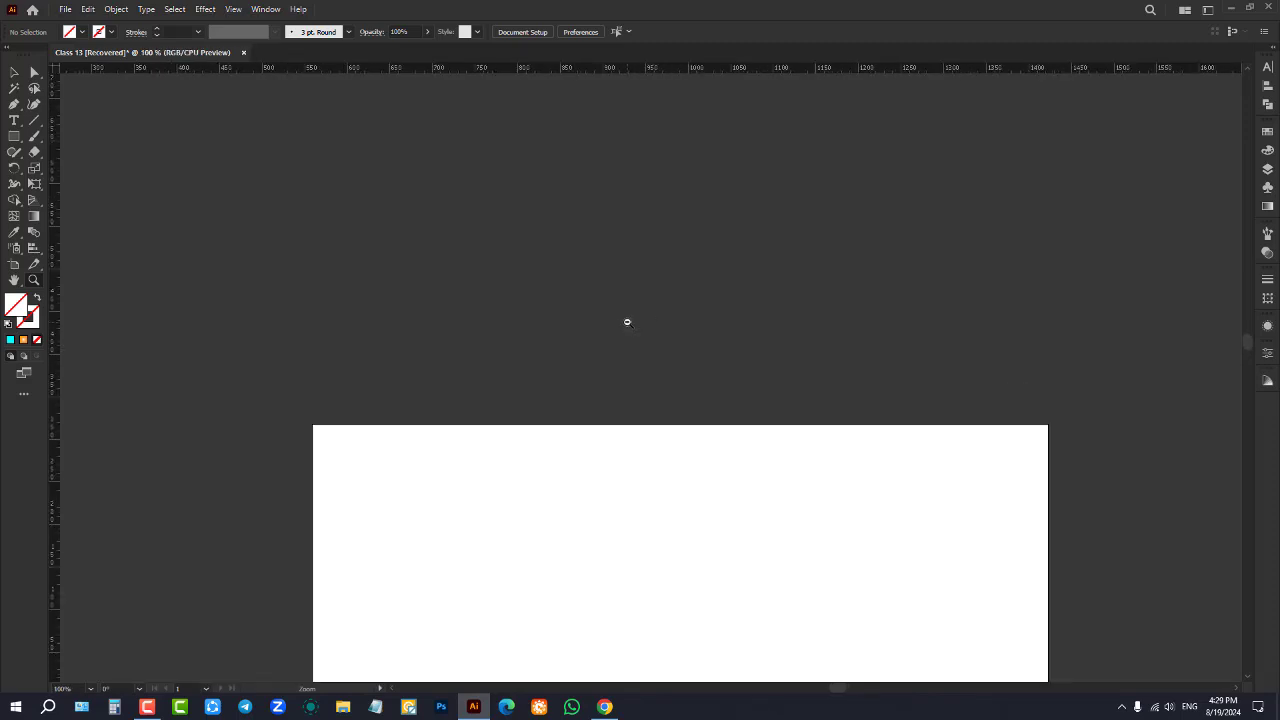
alt+click(628, 322)
alt+click(628, 322)
alt+click(628, 322)
alt+click(713, 605)
alt+click(712, 605)
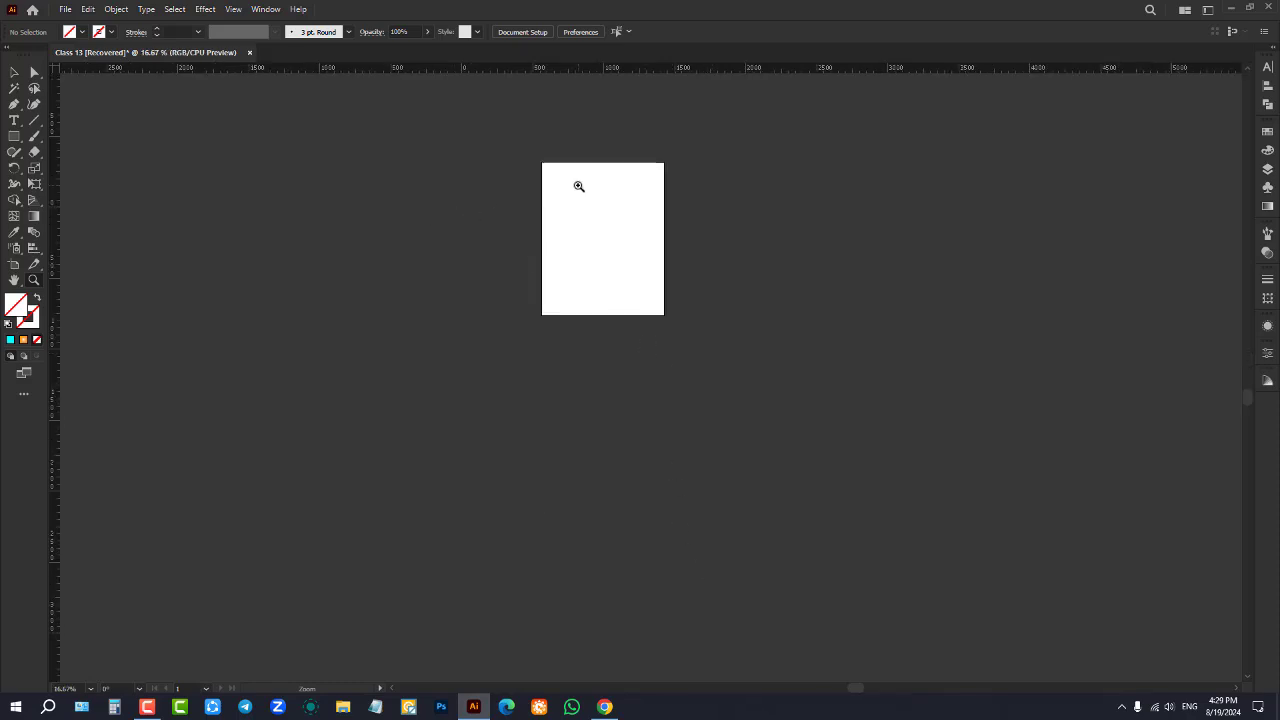
click(691, 173)
scroll(612, 280, up, 2)
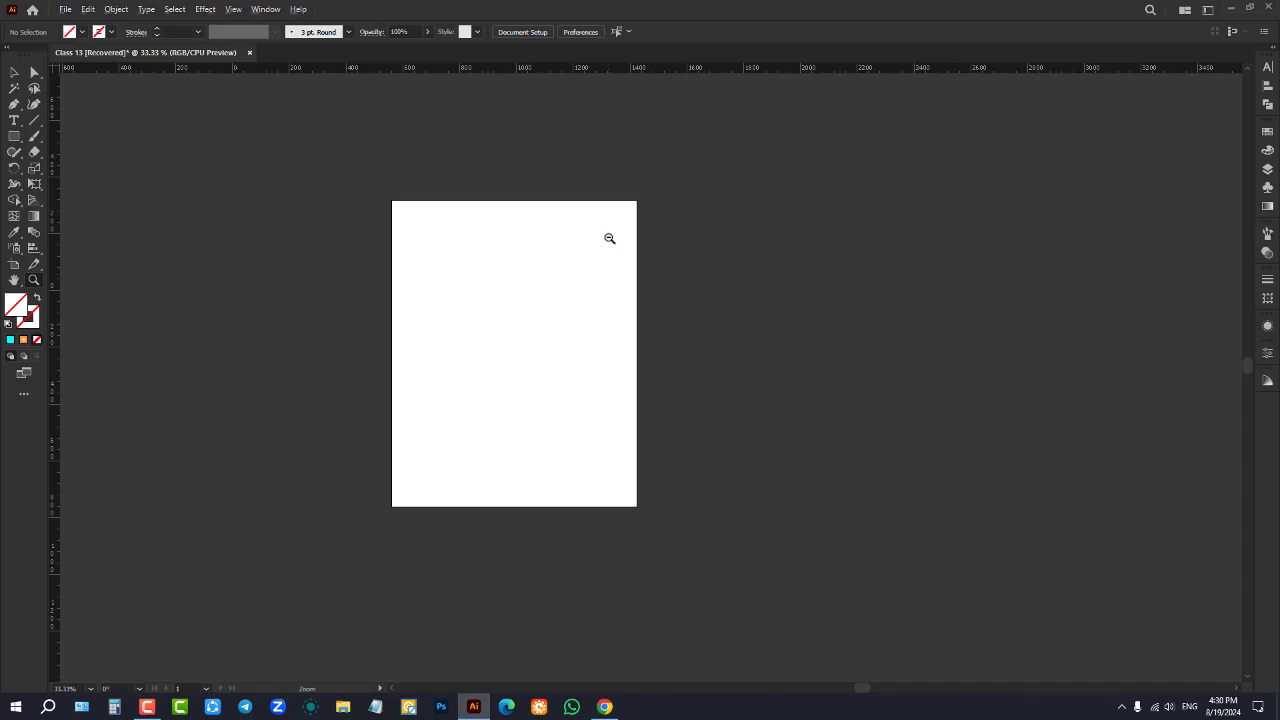
Zoom out to 6.25% and in to 100%, switch to the Selection tool, and set the view back to 50%
scroll(642, 218, down, 5)
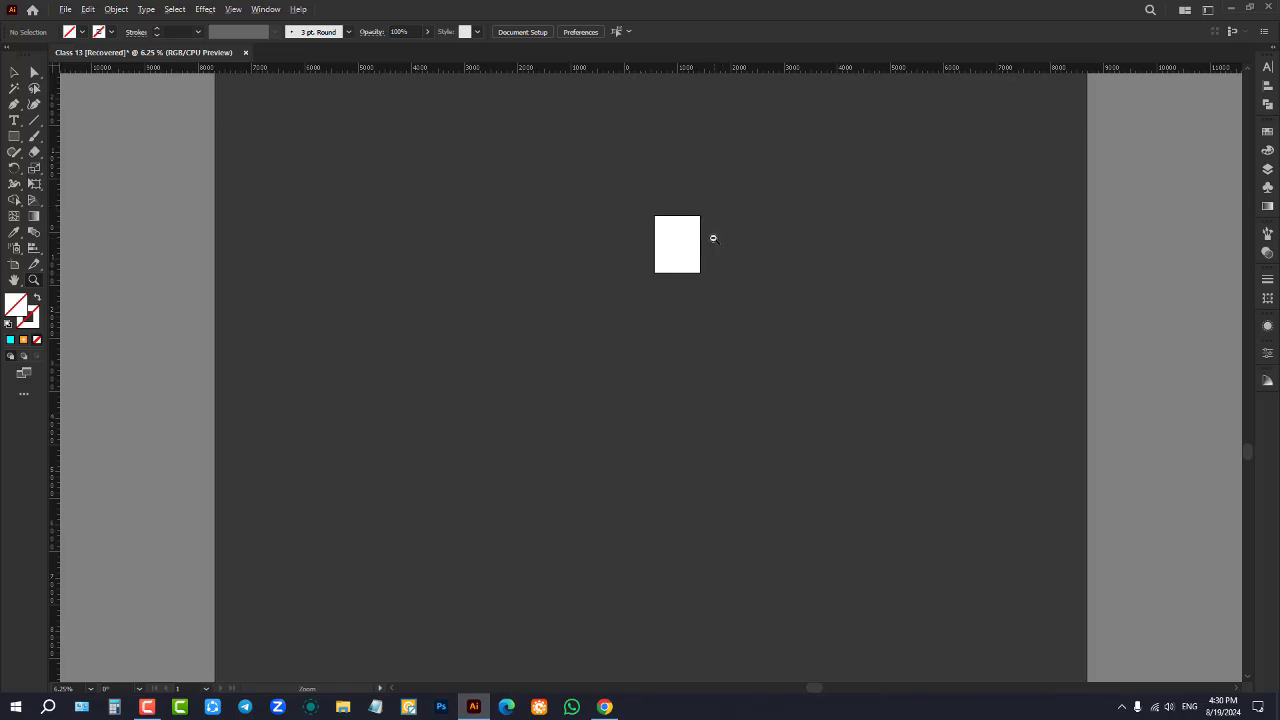
scroll(700, 222, up, 5)
scroll(768, 208, up, 3)
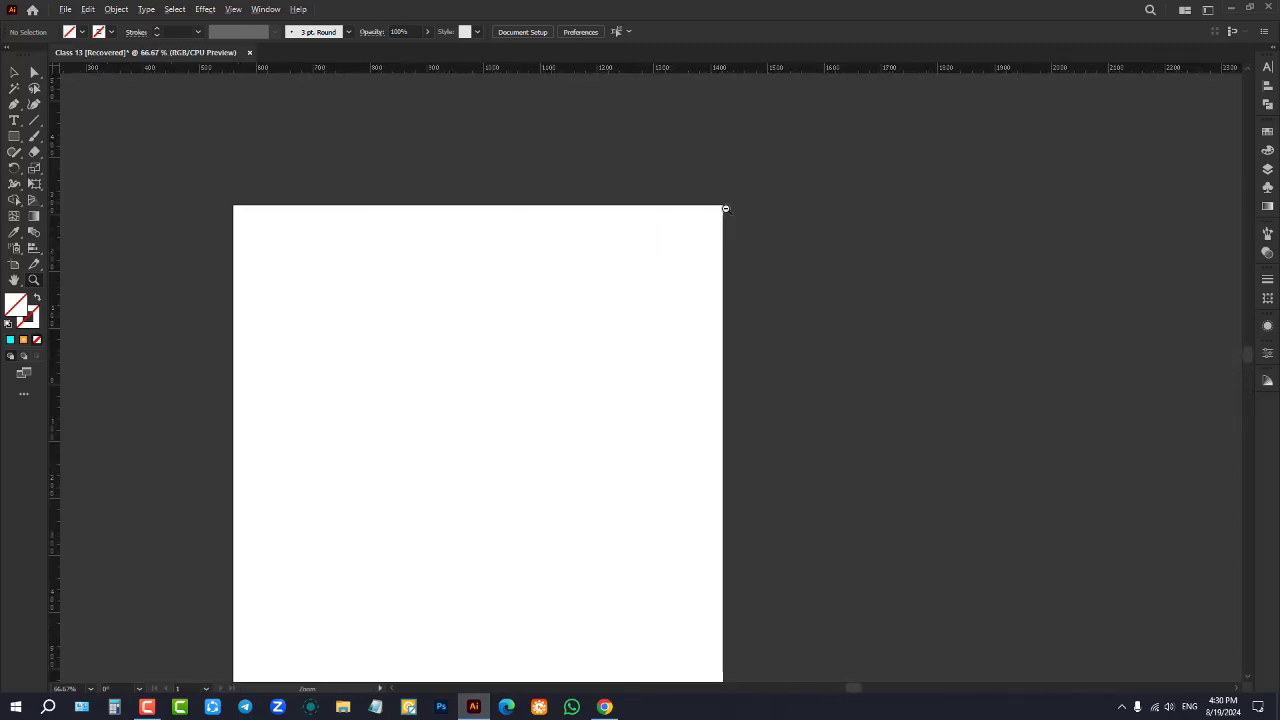
key(v)
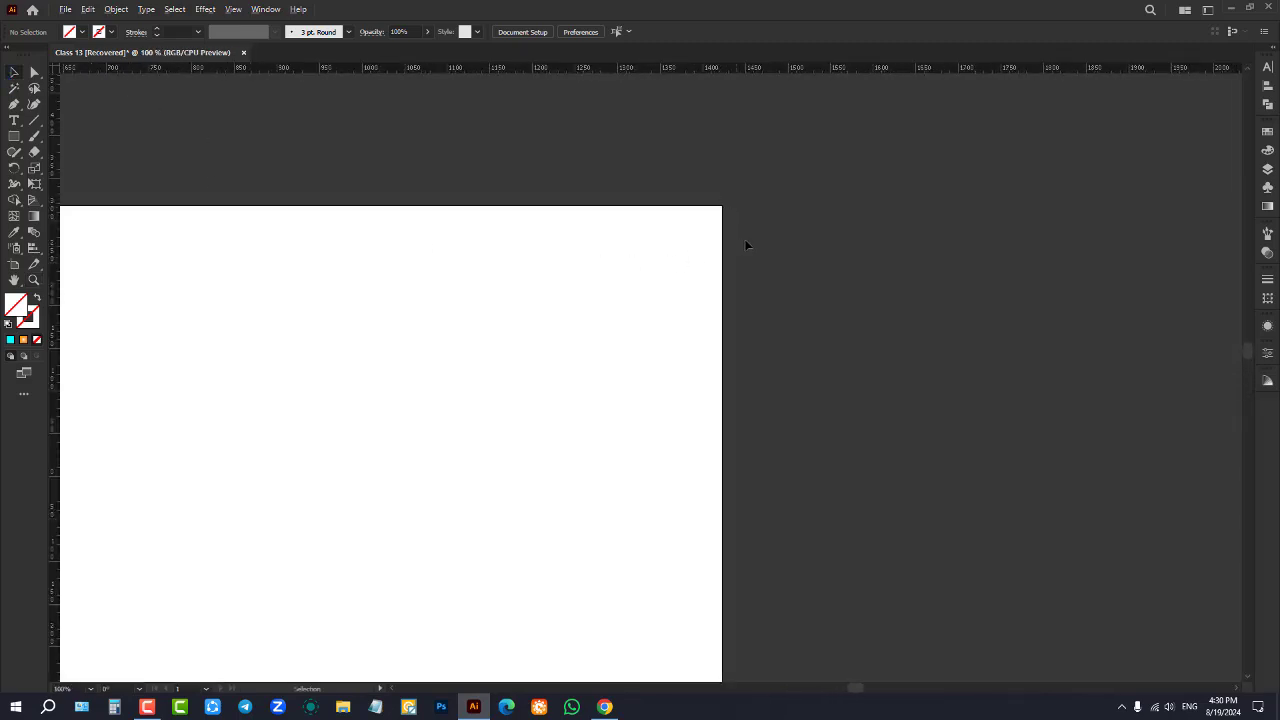
scroll(734, 306, down, 2)
scroll(734, 306, down, 1)
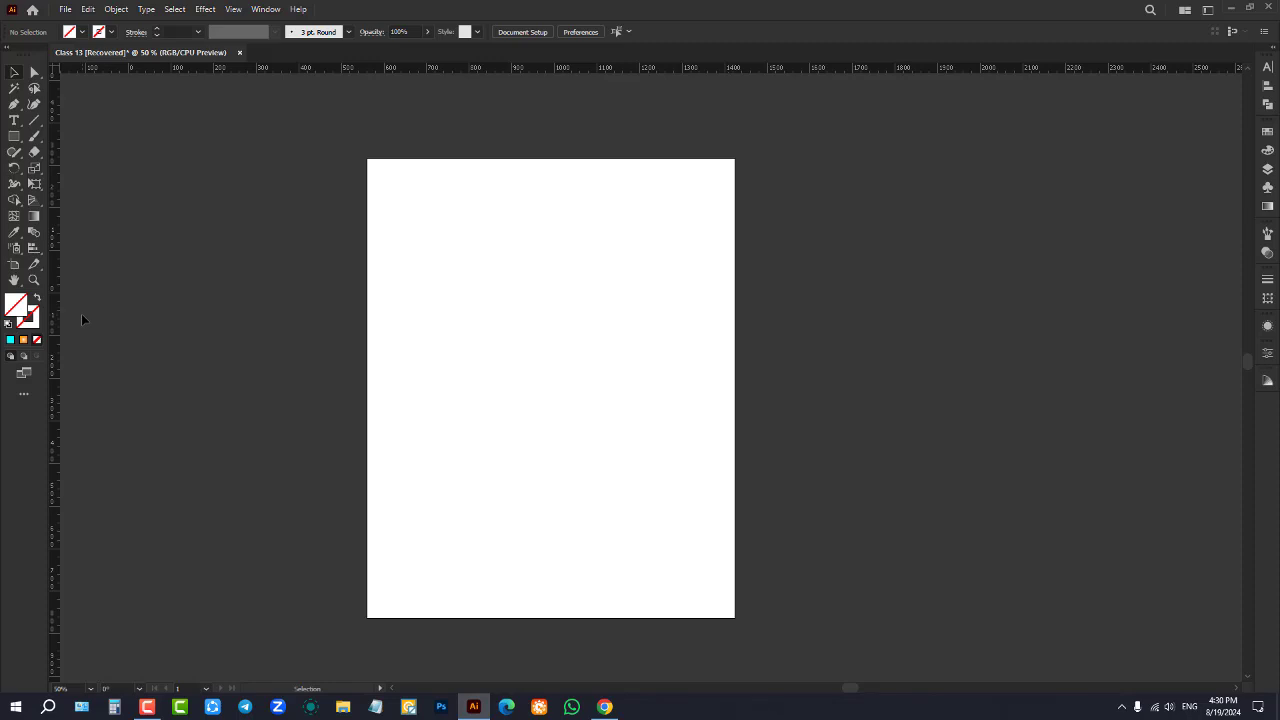
Reset the fill and stroke to their defaults, and look over the available screen modes without changing the mode
click(8, 323)
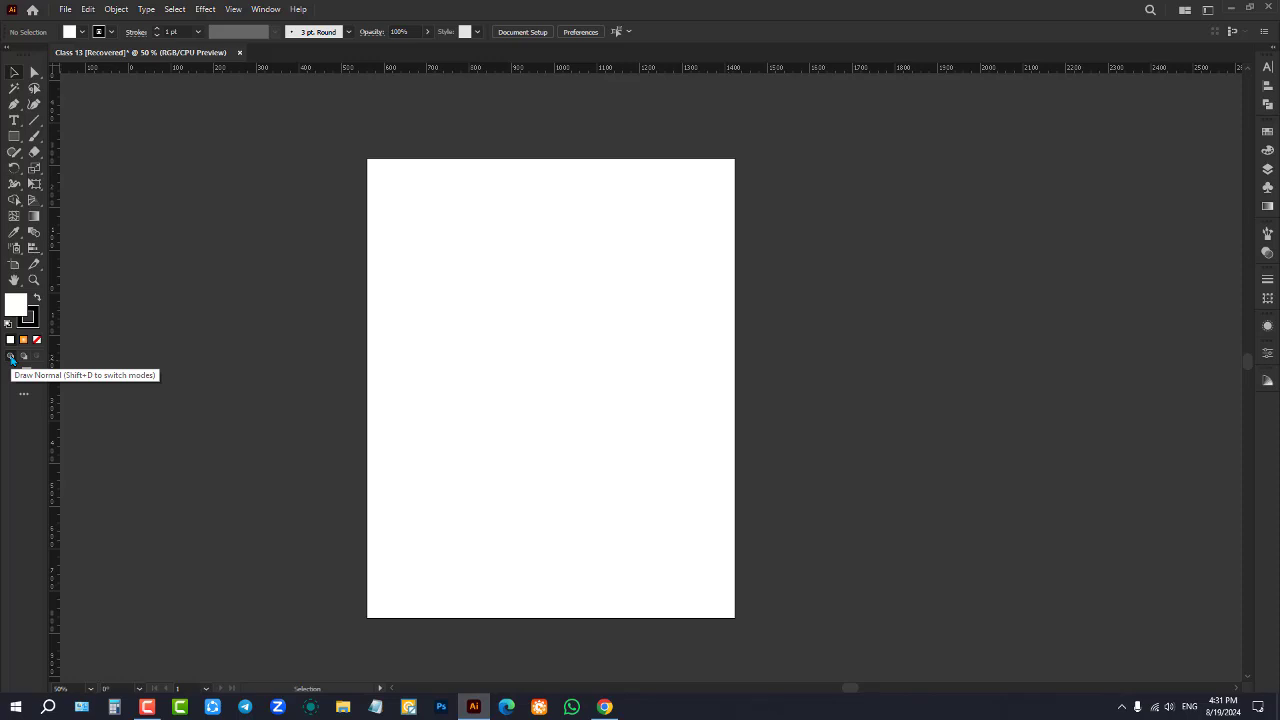
click(23, 376)
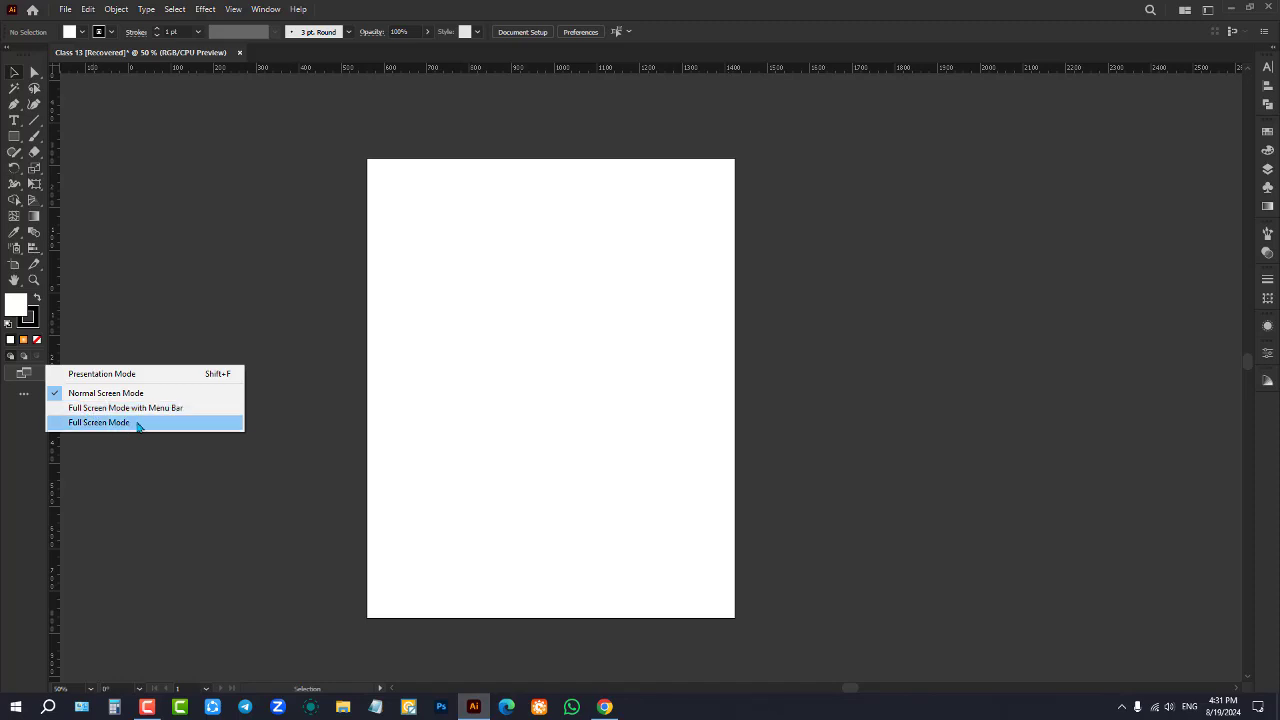
click(122, 296)
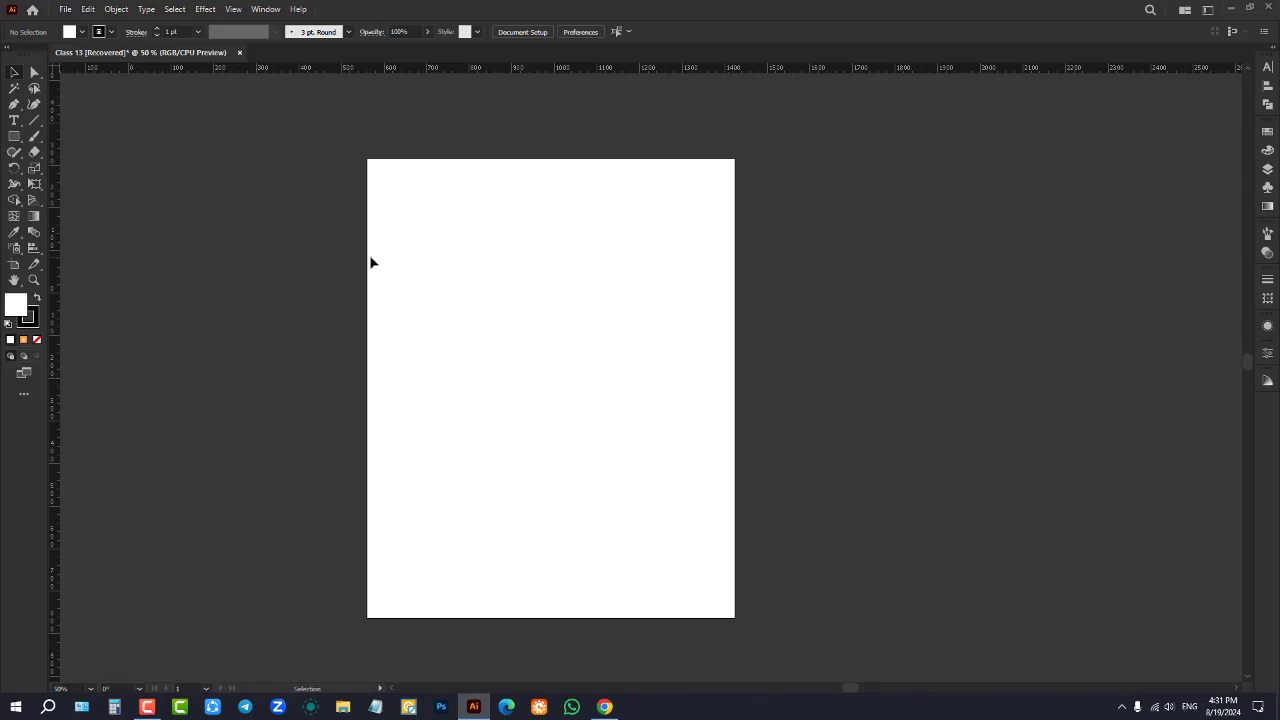
Cycle repeatedly through Full Screen Mode with Menu Bar and Full Screen Mode, ending in Normal Screen Mode
key(f)
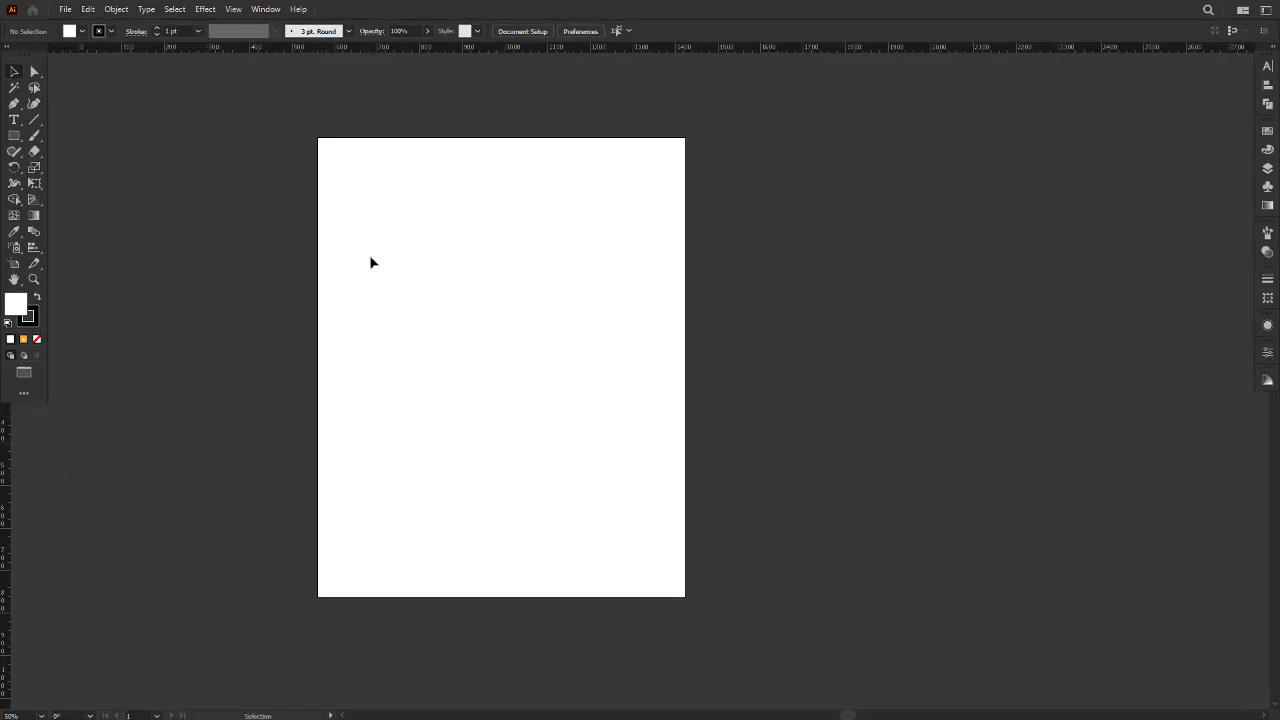
key(f)
key(f)
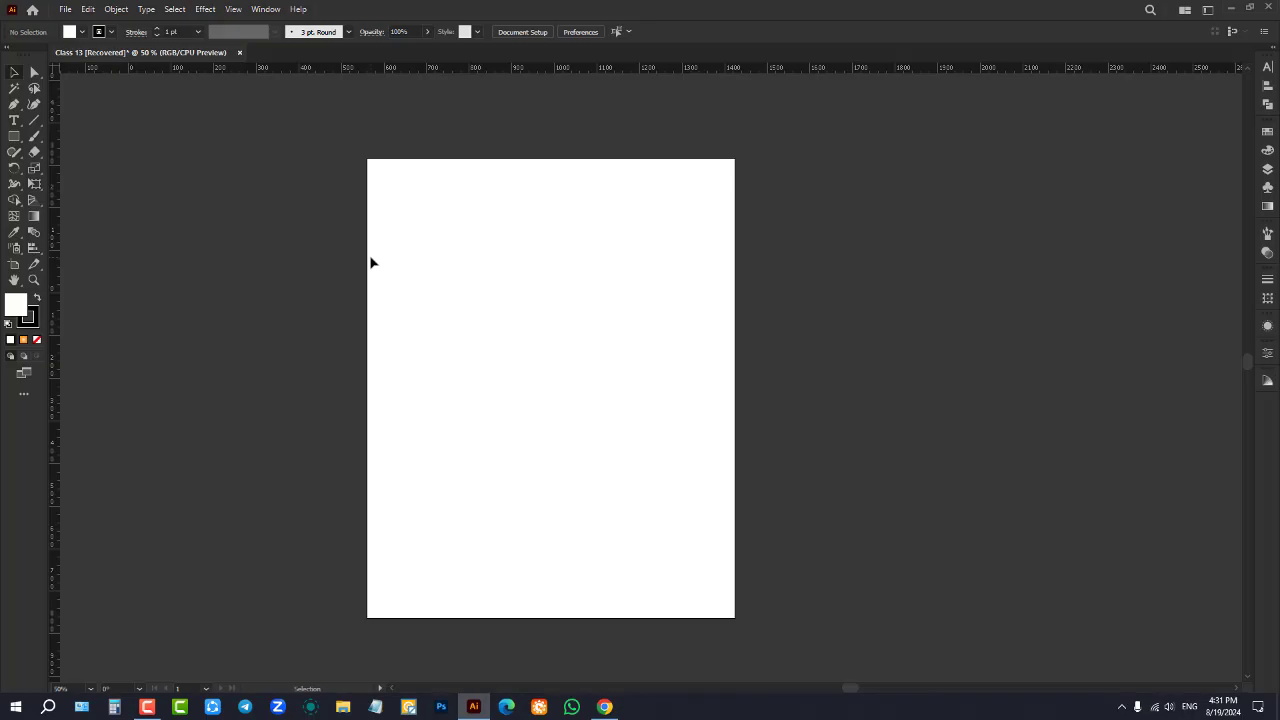
key(f)
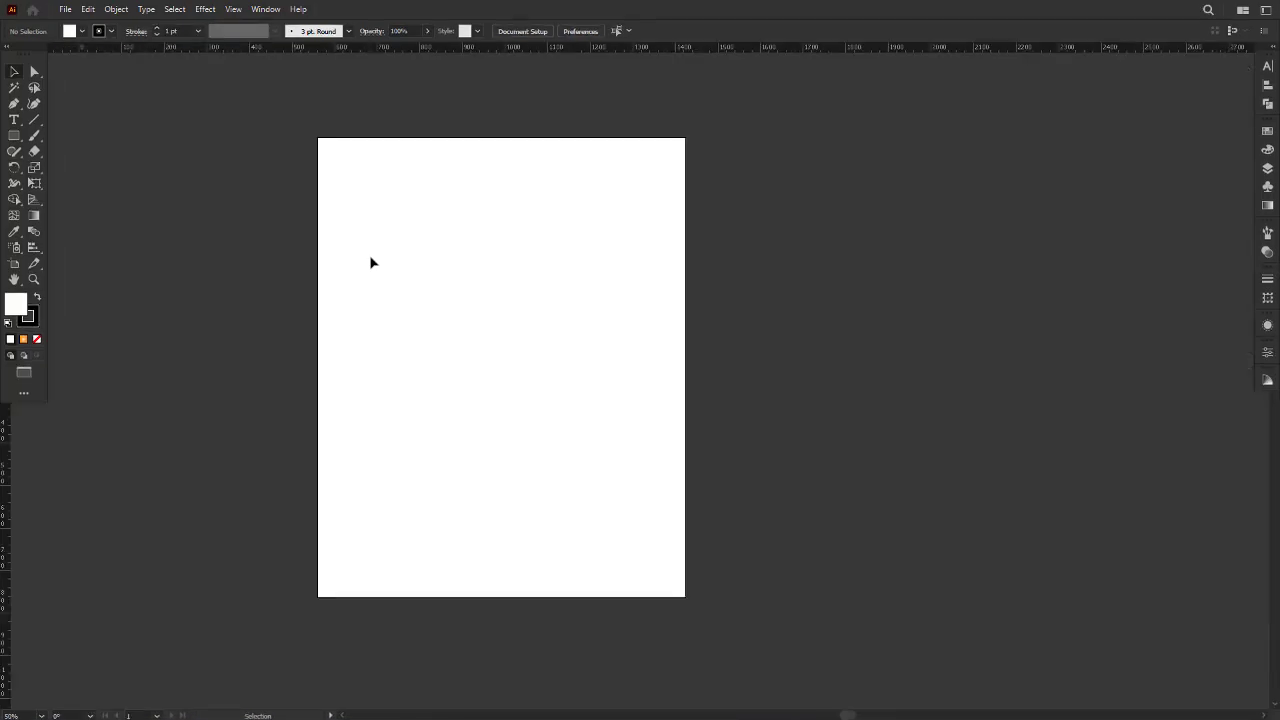
key(f)
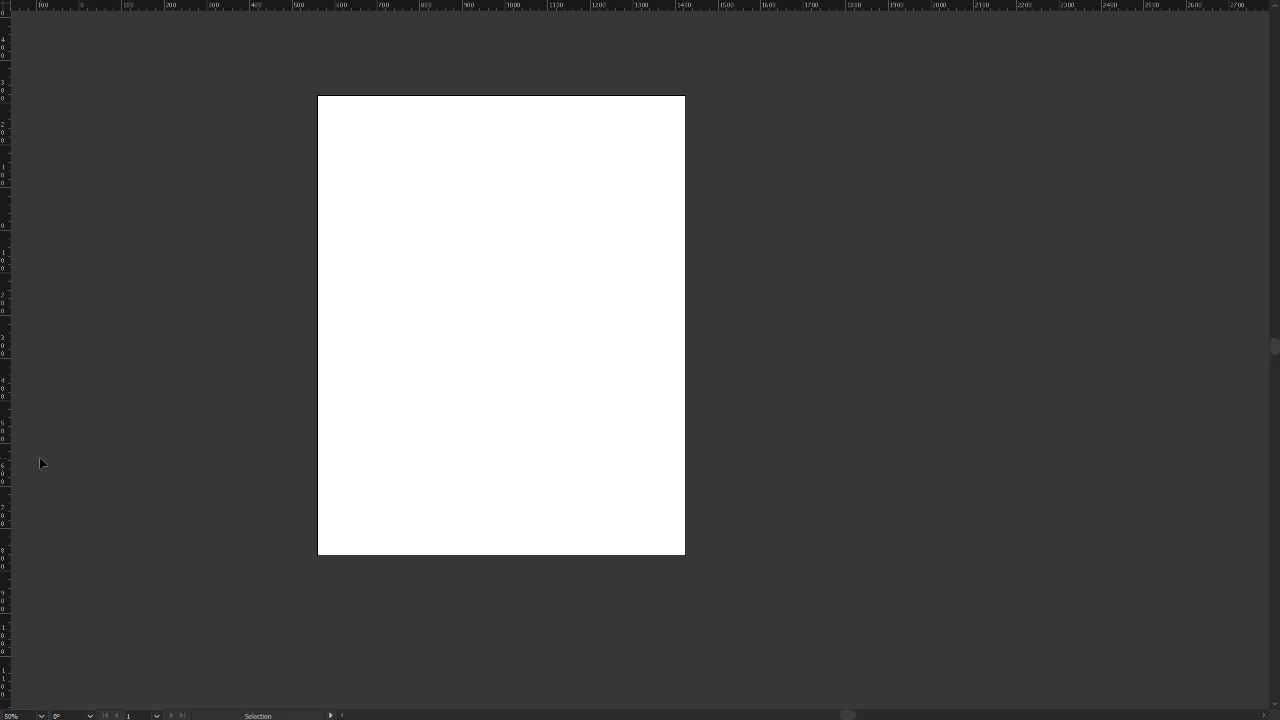
key(f)
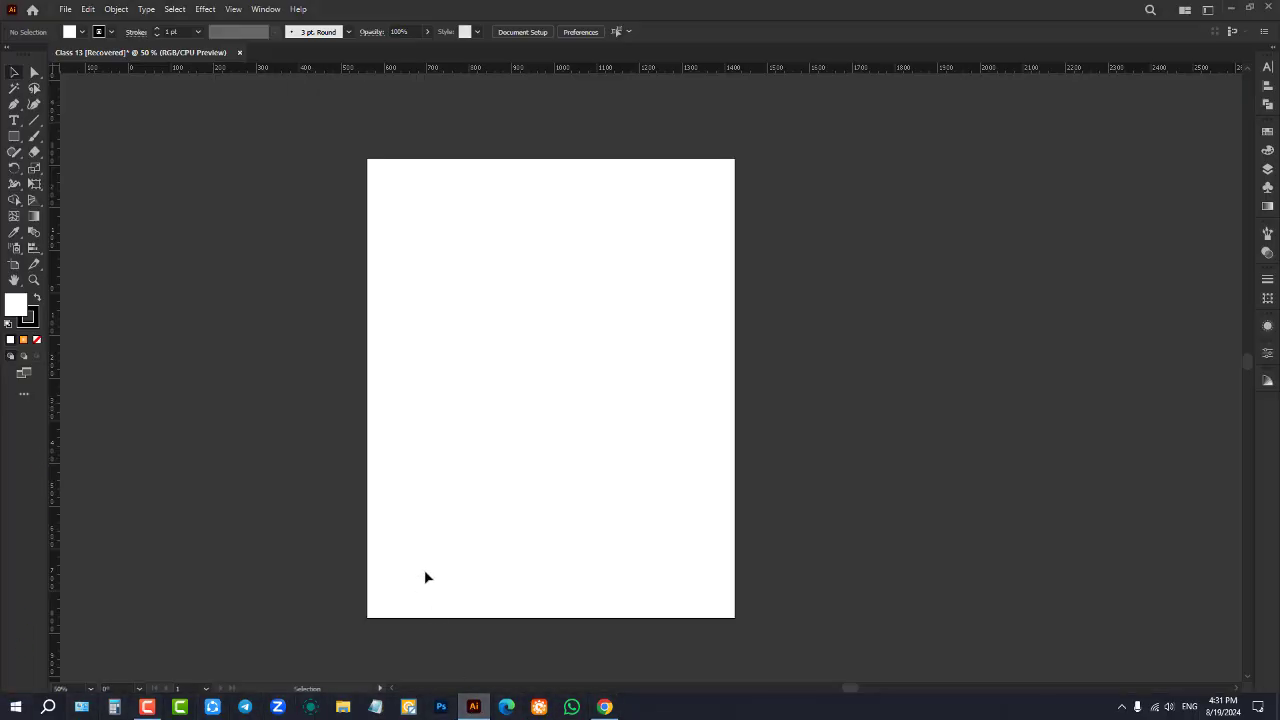
key(f)
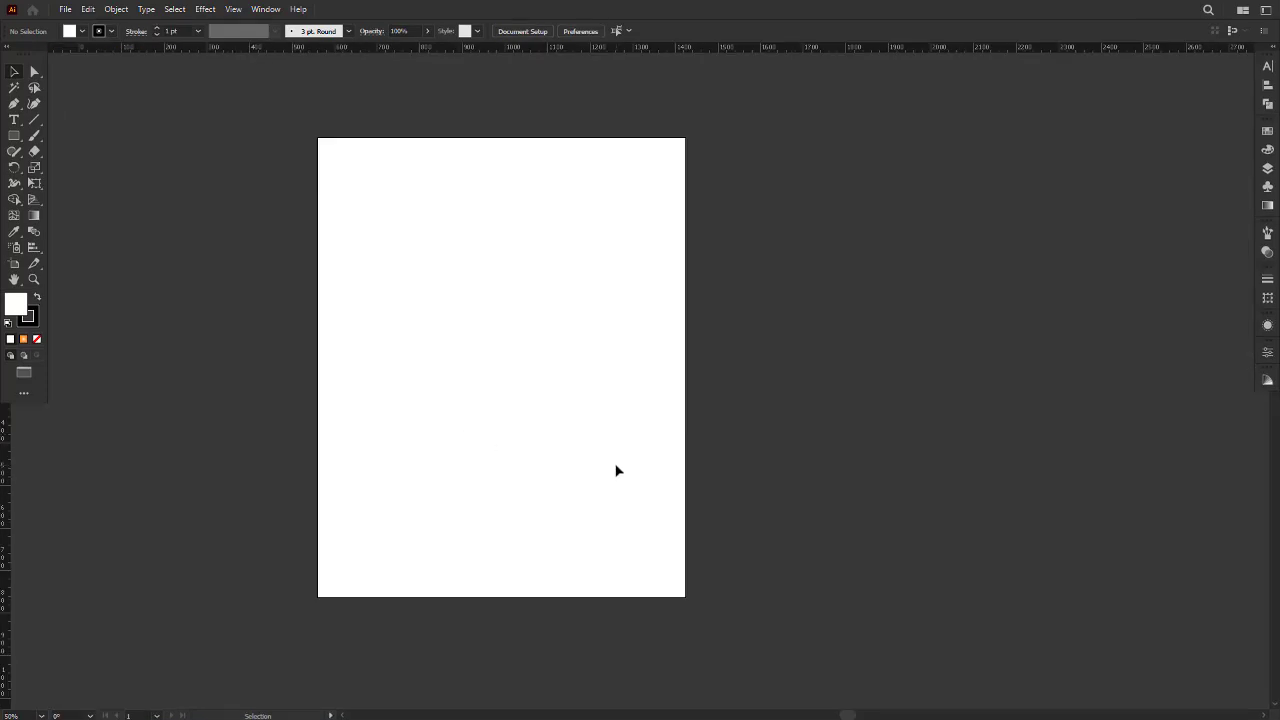
key(f)
key(f)
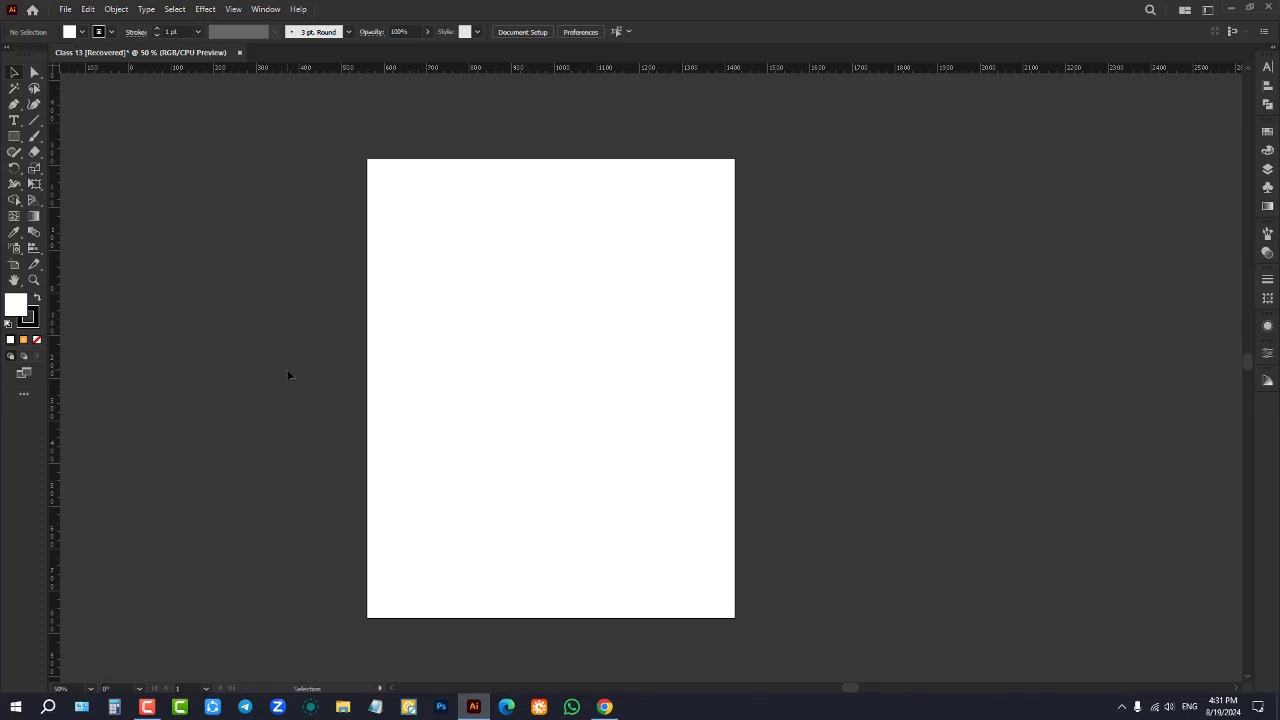
Look through the full collection of tools and switch the toolbar from Advanced to Basic
click(24, 394)
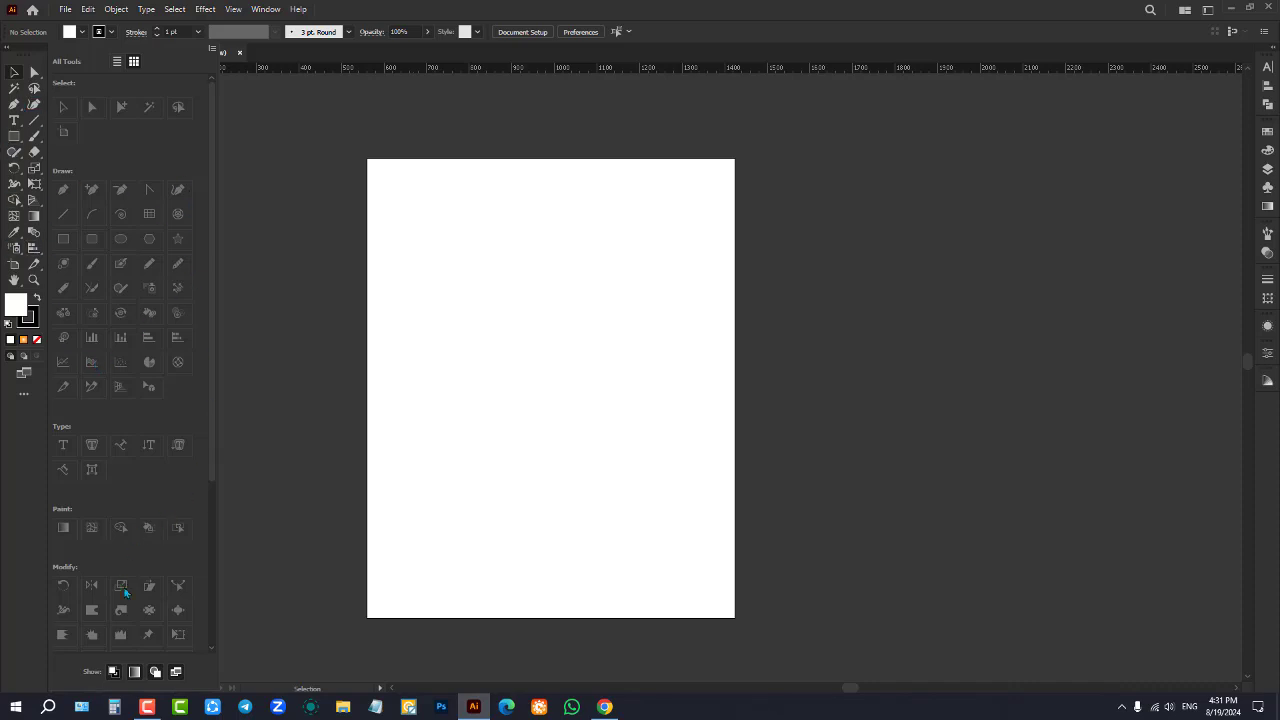
scroll(120, 510, down, 3)
scroll(152, 386, up, 3)
click(212, 48)
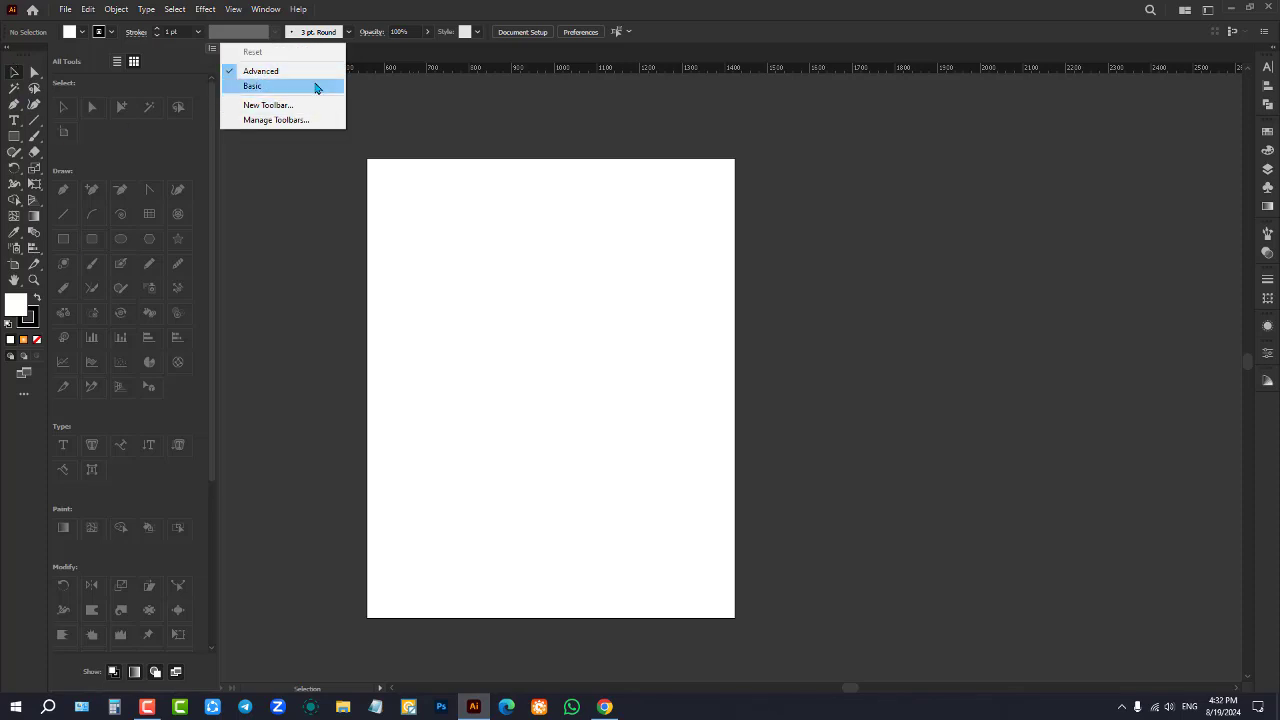
click(281, 89)
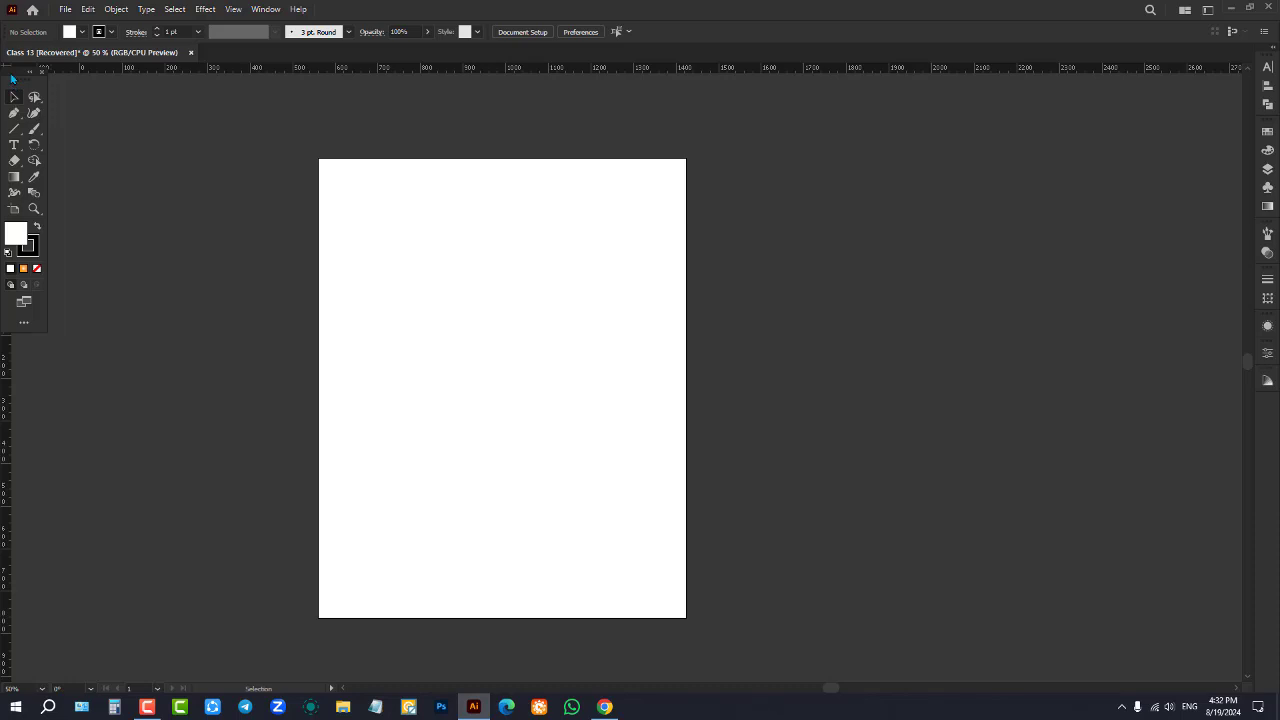
Dock the floating toolbar along the window edge and switch its layout from Basic to Advanced
drag(14, 73, 40, 97)
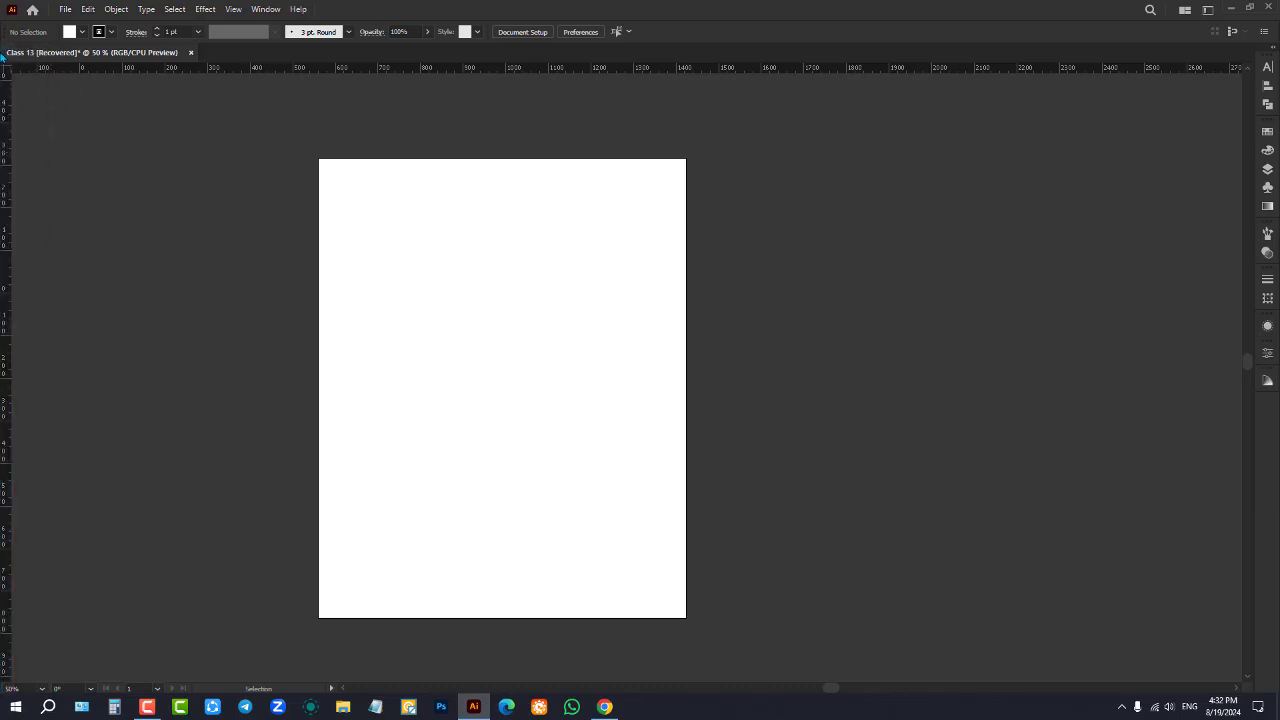
click(20, 297)
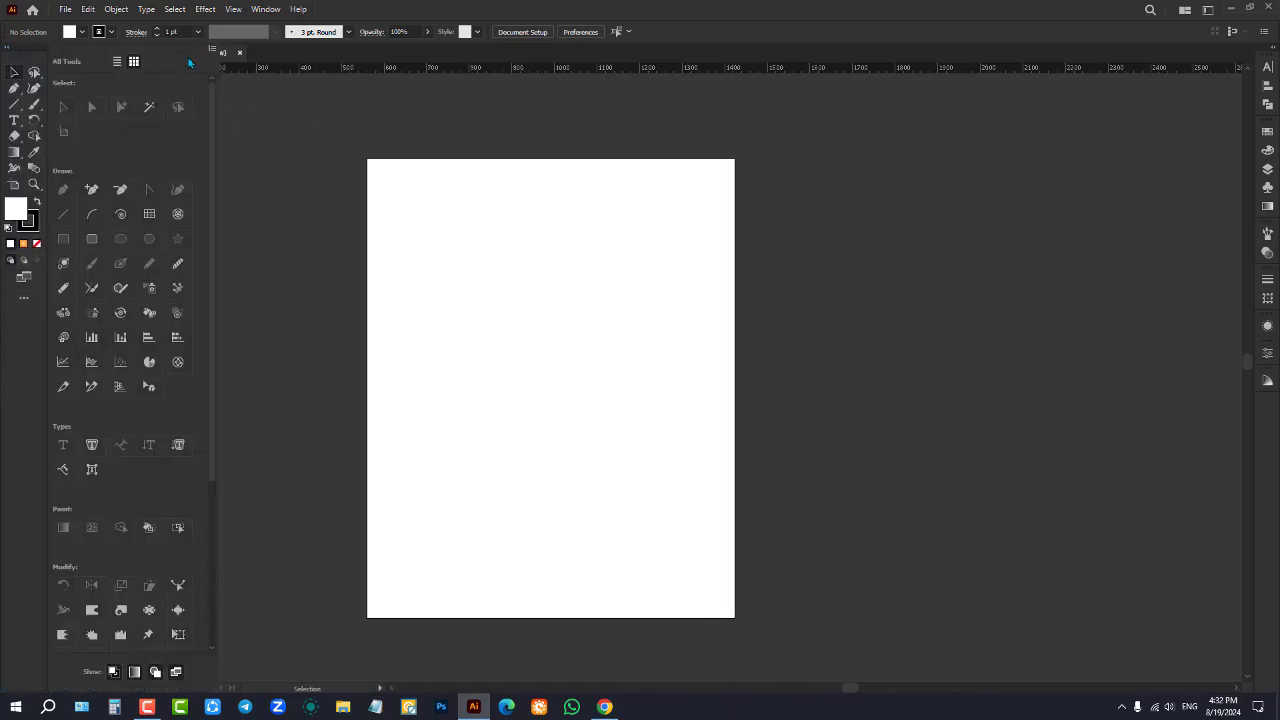
click(212, 48)
click(262, 71)
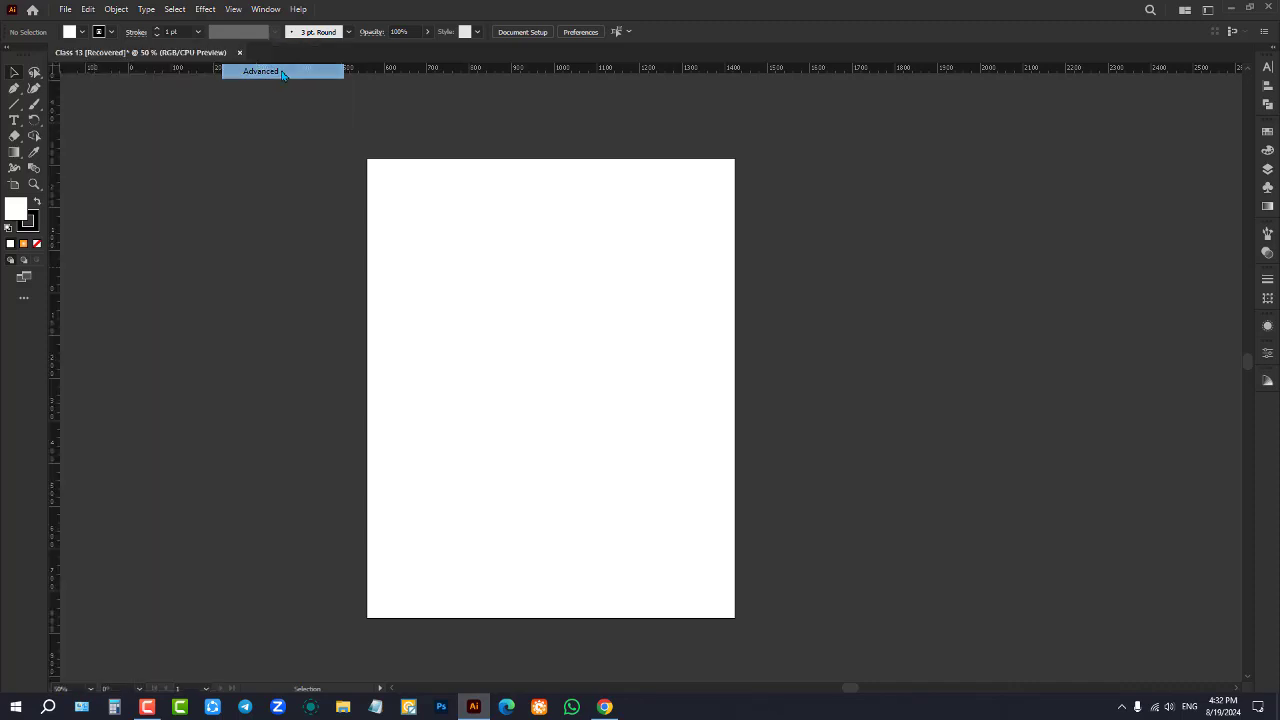
Hide the Advanced toolbar and show it again
click(267, 10)
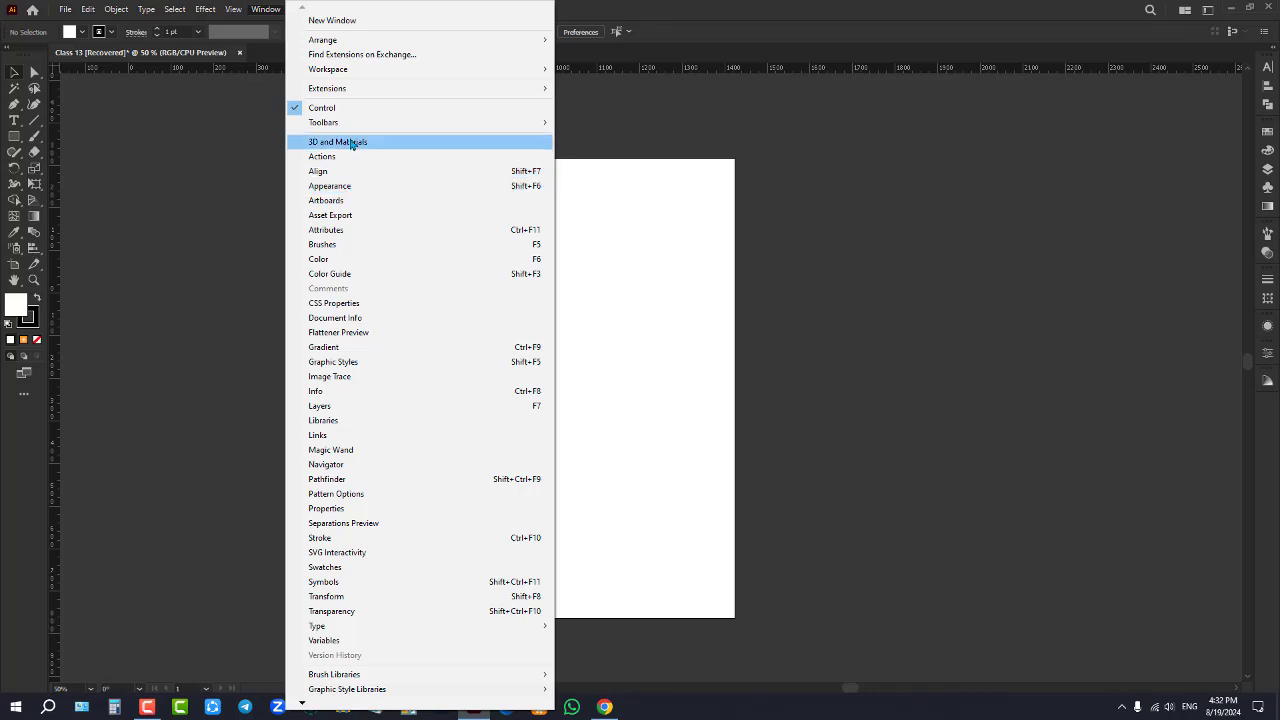
mouse_move(335, 127)
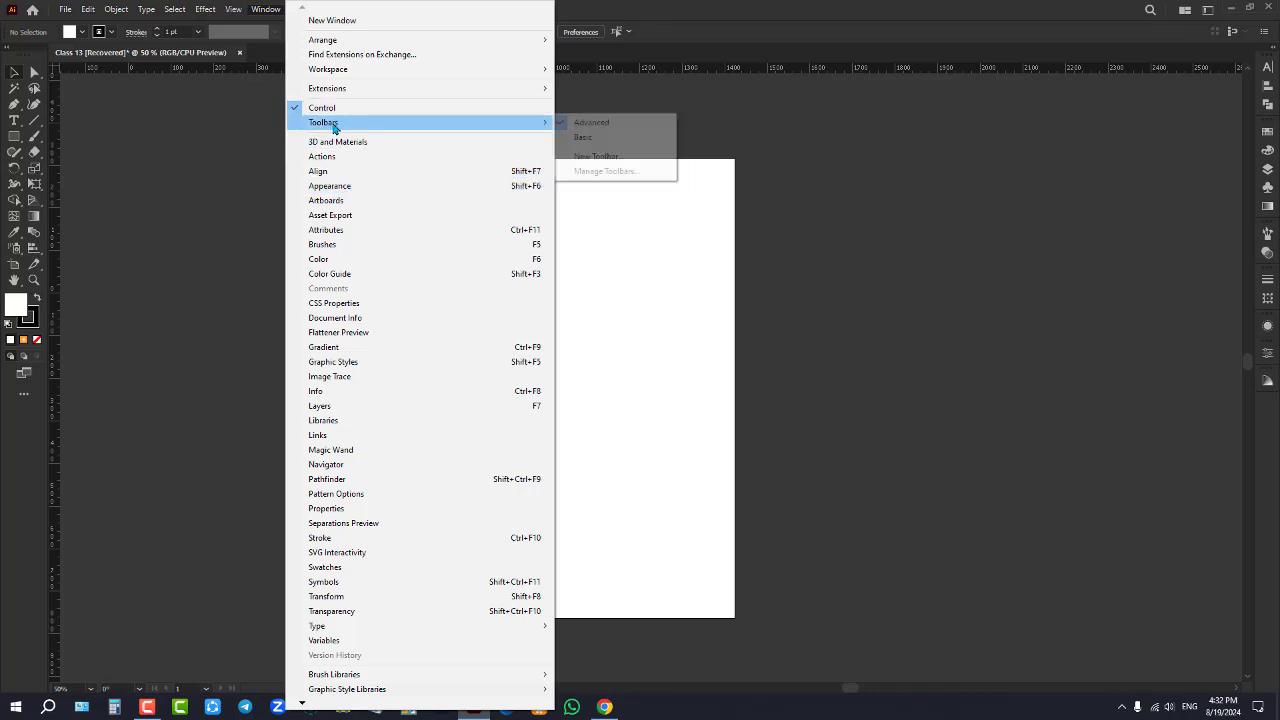
click(608, 126)
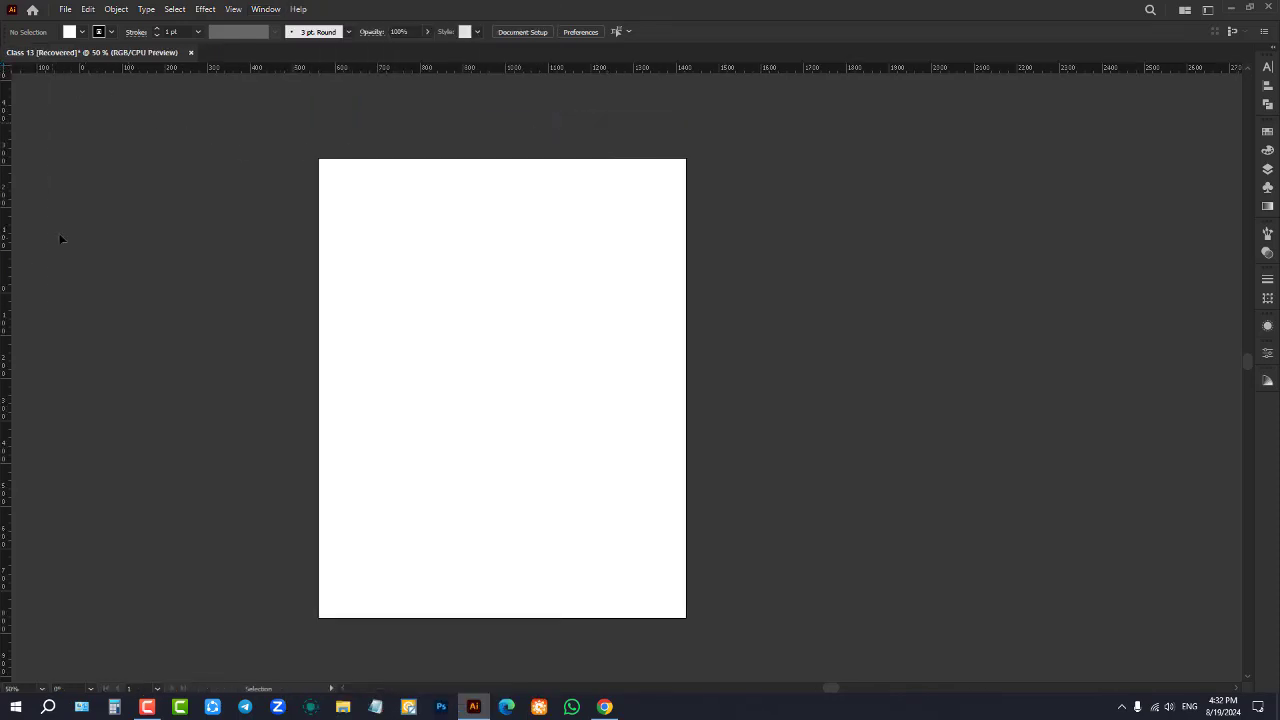
click(272, 9)
mouse_move(371, 124)
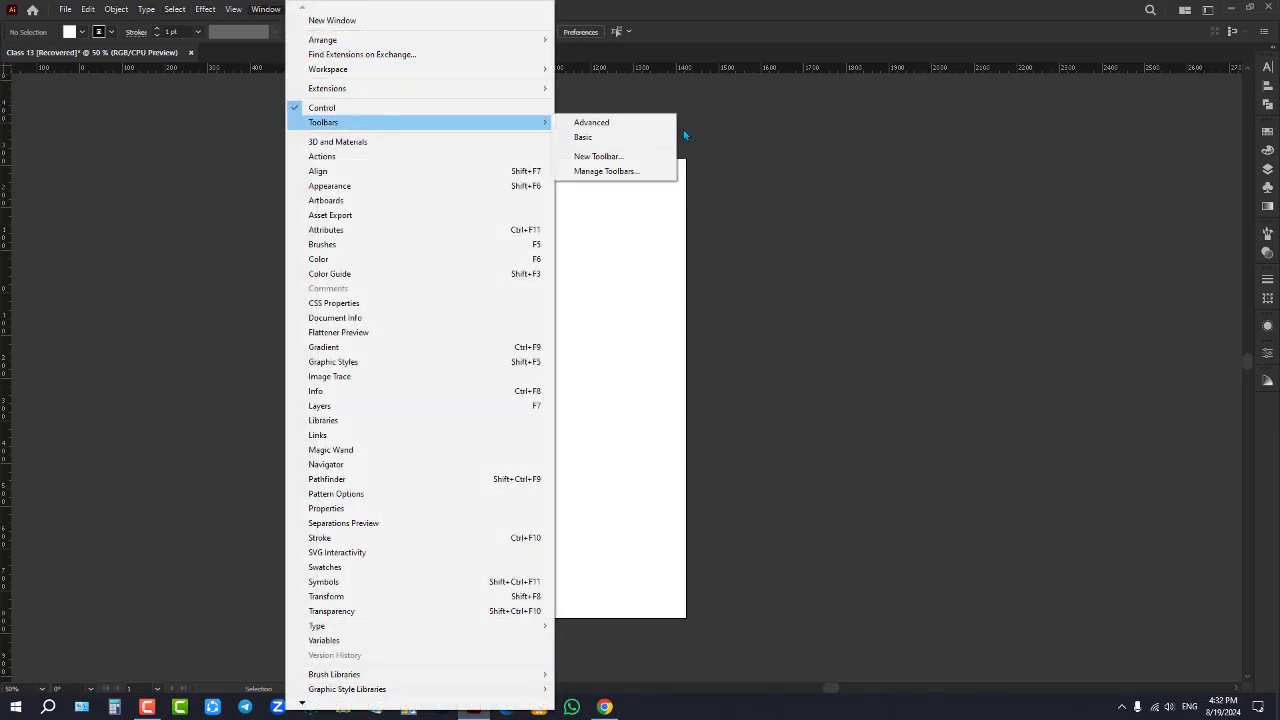
click(619, 126)
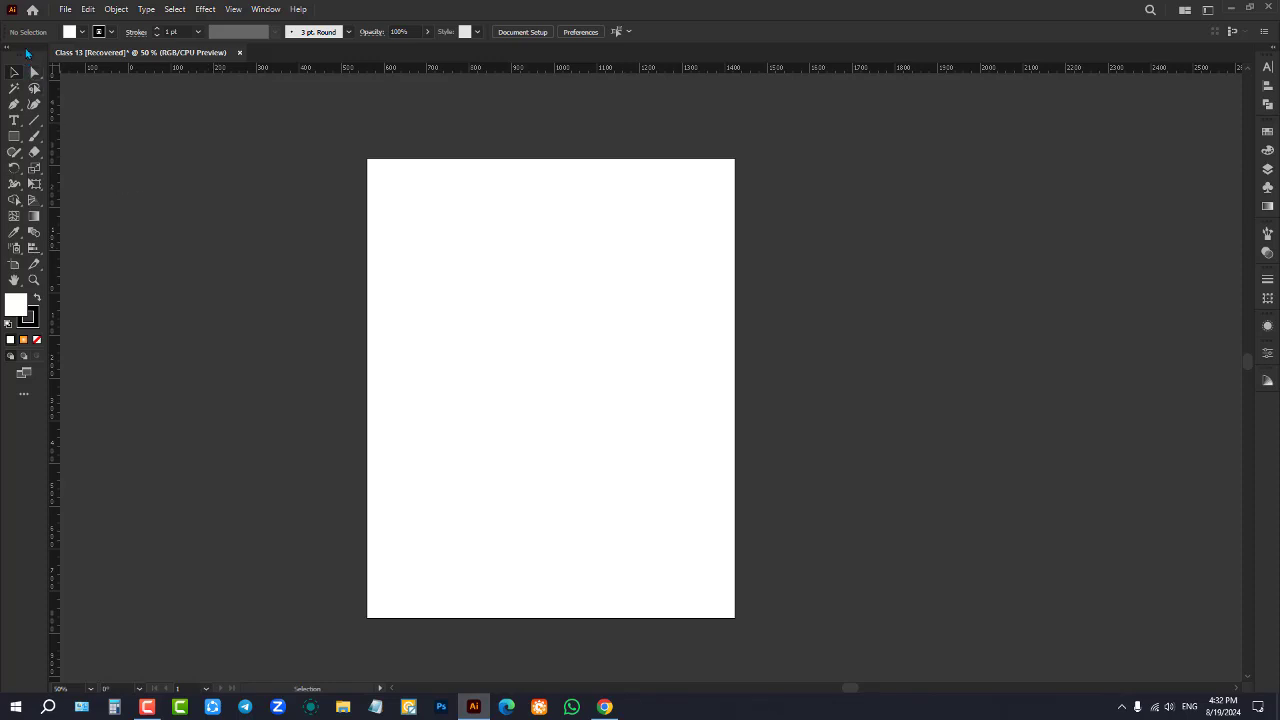
Undock the toolbar, move it beside the artboard, try the single- and double-column layouts, and close it
drag(27, 57, 112, 133)
drag(193, 147, 1108, 167)
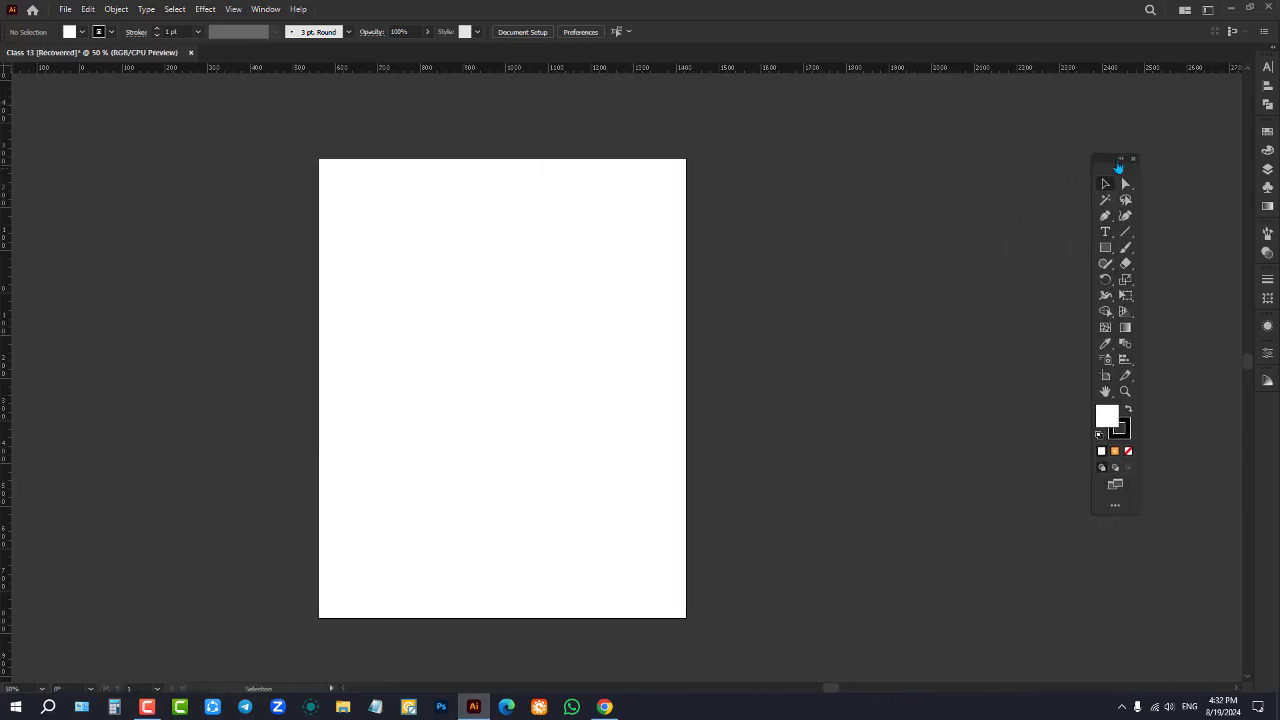
click(1120, 160)
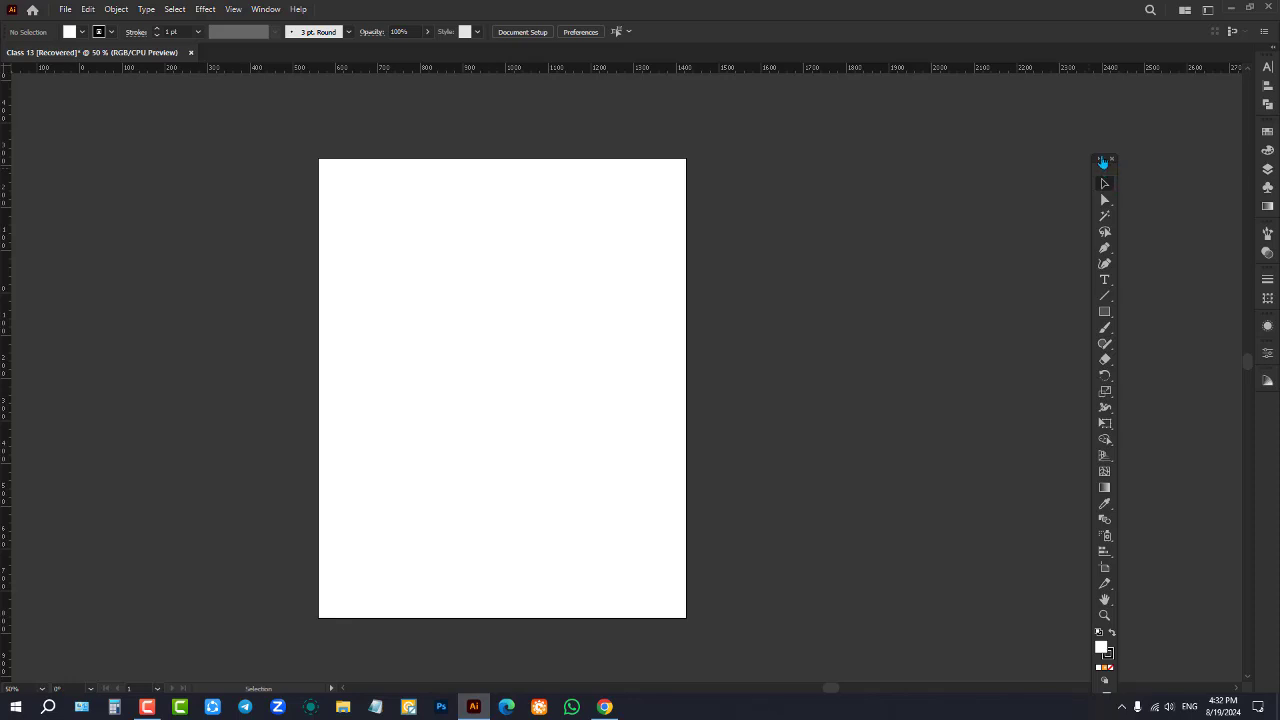
click(1102, 159)
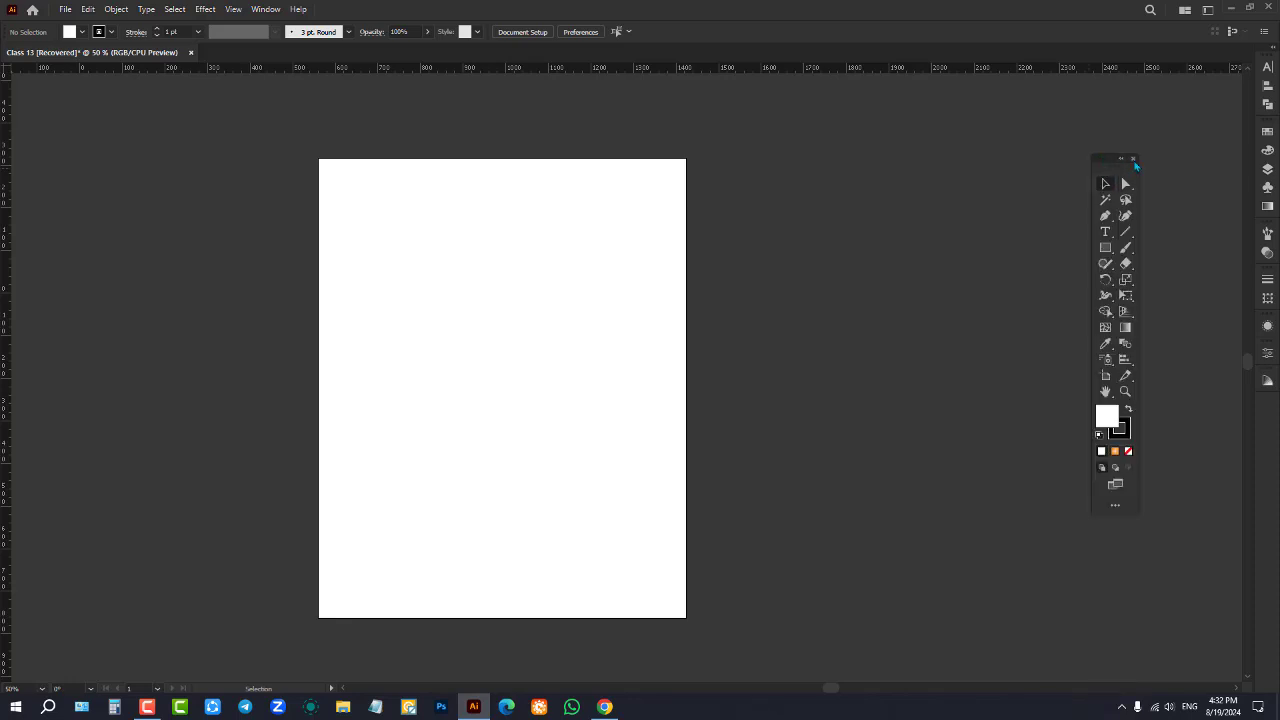
click(1134, 160)
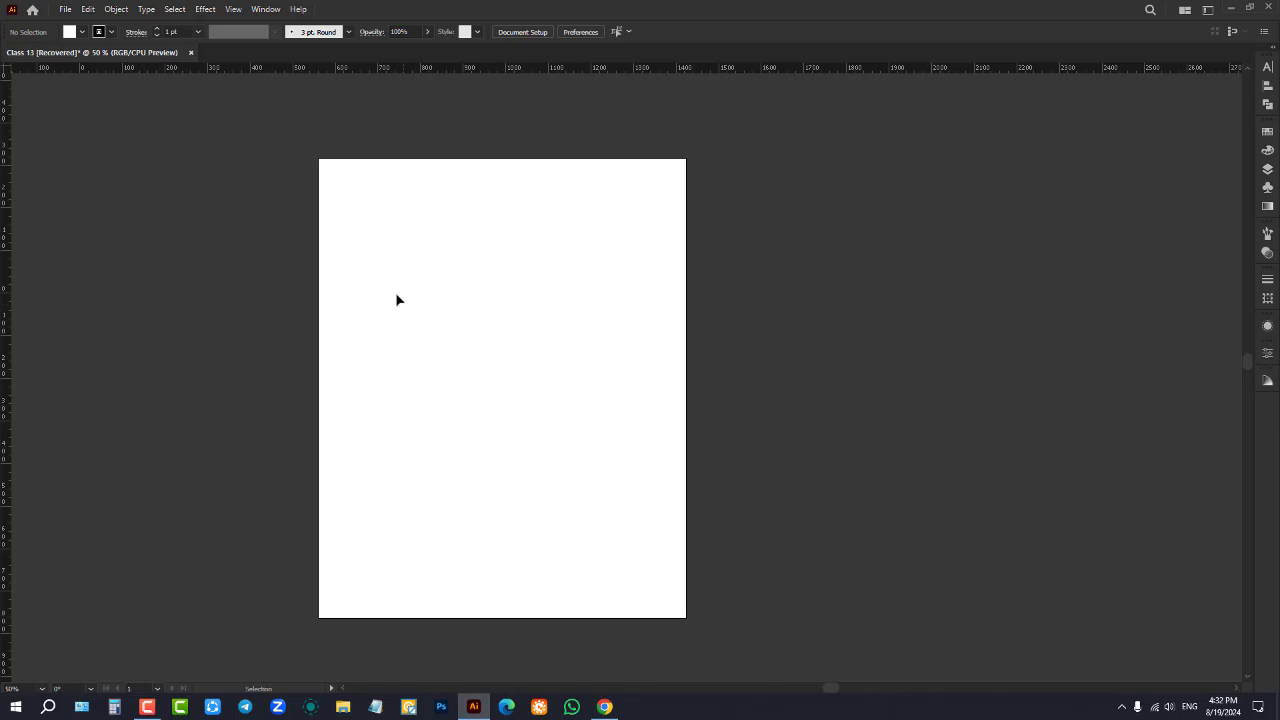
Reopen the Advanced toolbar and dock it back in its original place along the window edge
click(265, 9)
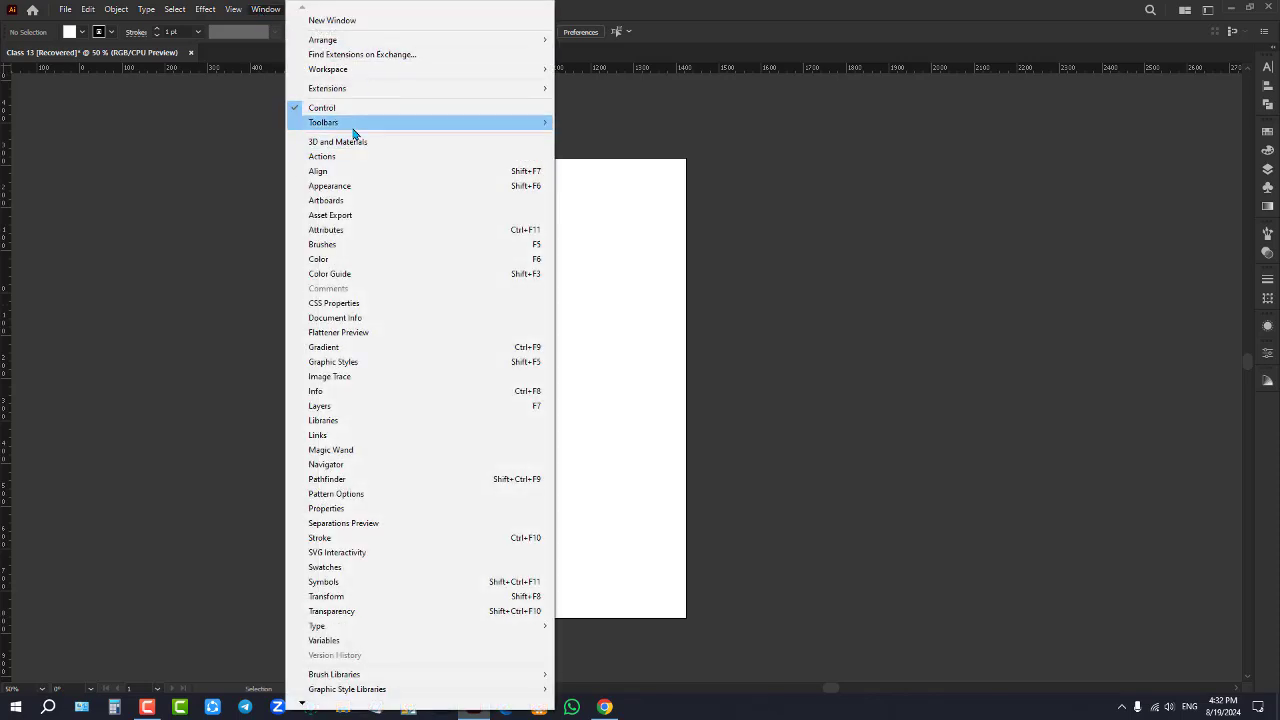
mouse_move(506, 128)
click(606, 126)
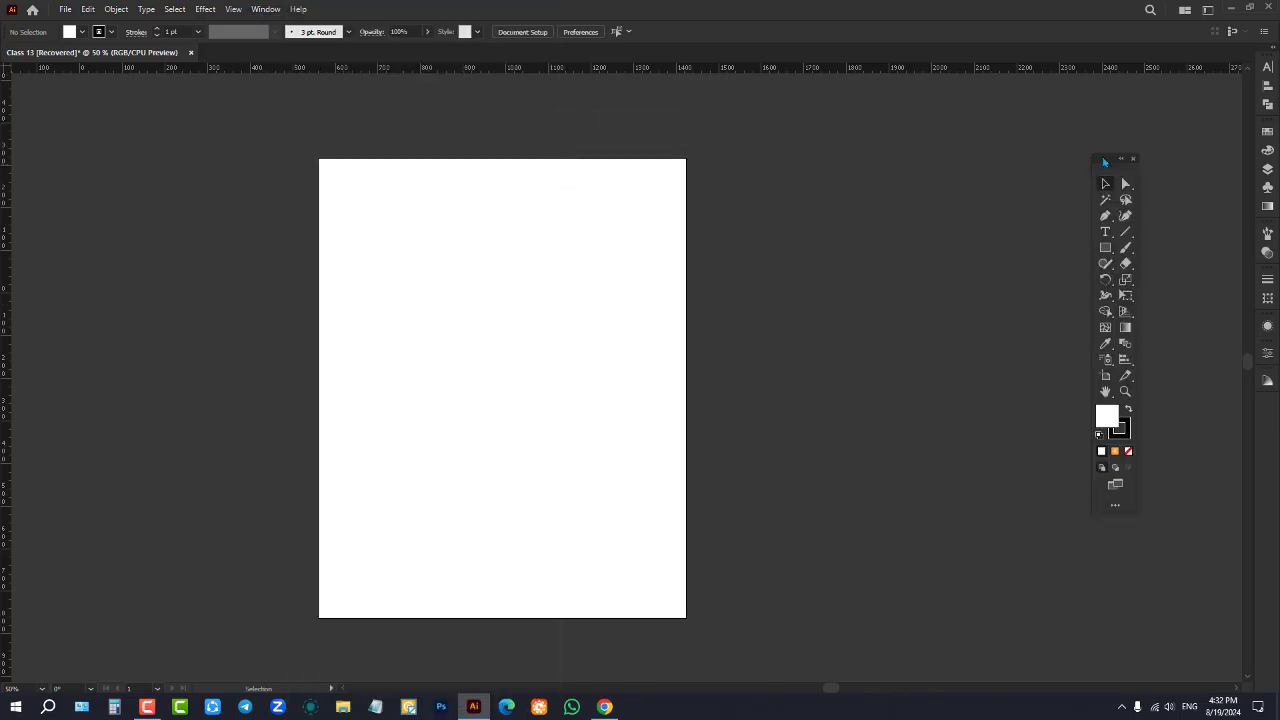
drag(1105, 162, 33, 131)
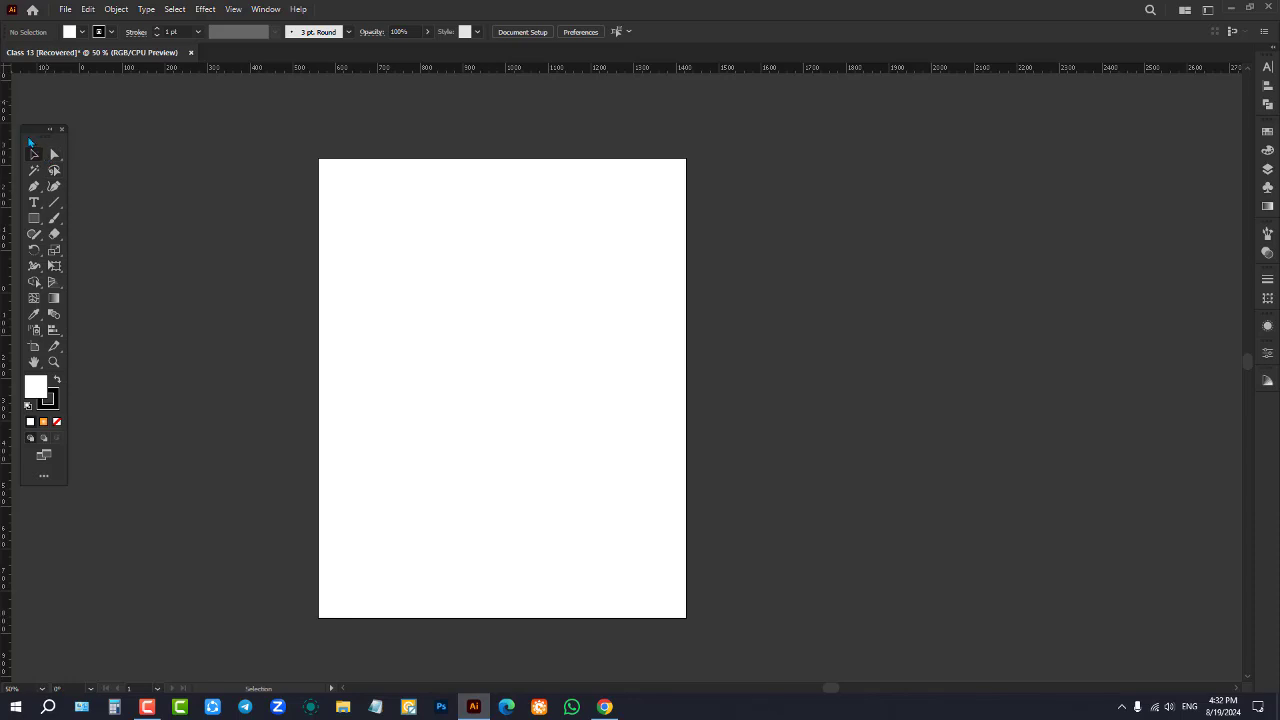
drag(40, 130, 41, 97)
mouse_move(16, 93)
mouse_down()
mouse_move(160, 95)
mouse_move(10, 99)
mouse_up()
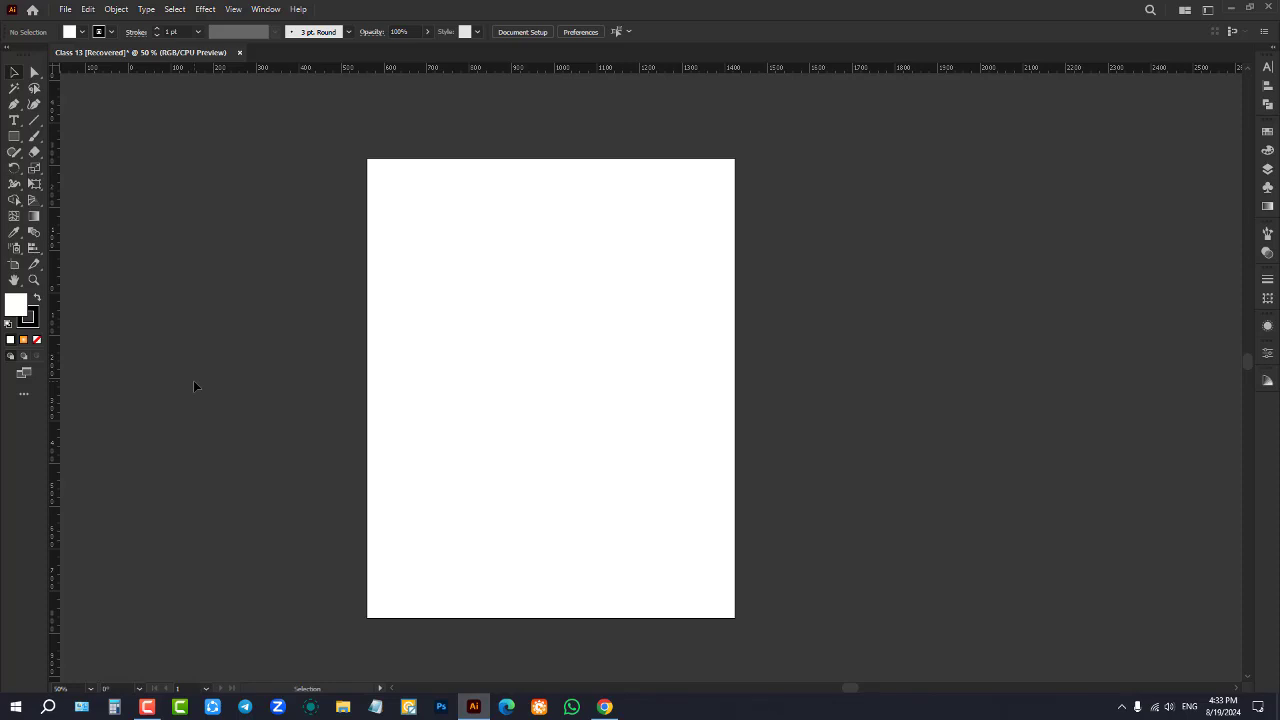
Expand the collapsed panels, collapse them again, and turn on alignment of art to the pixel grid
click(1273, 50)
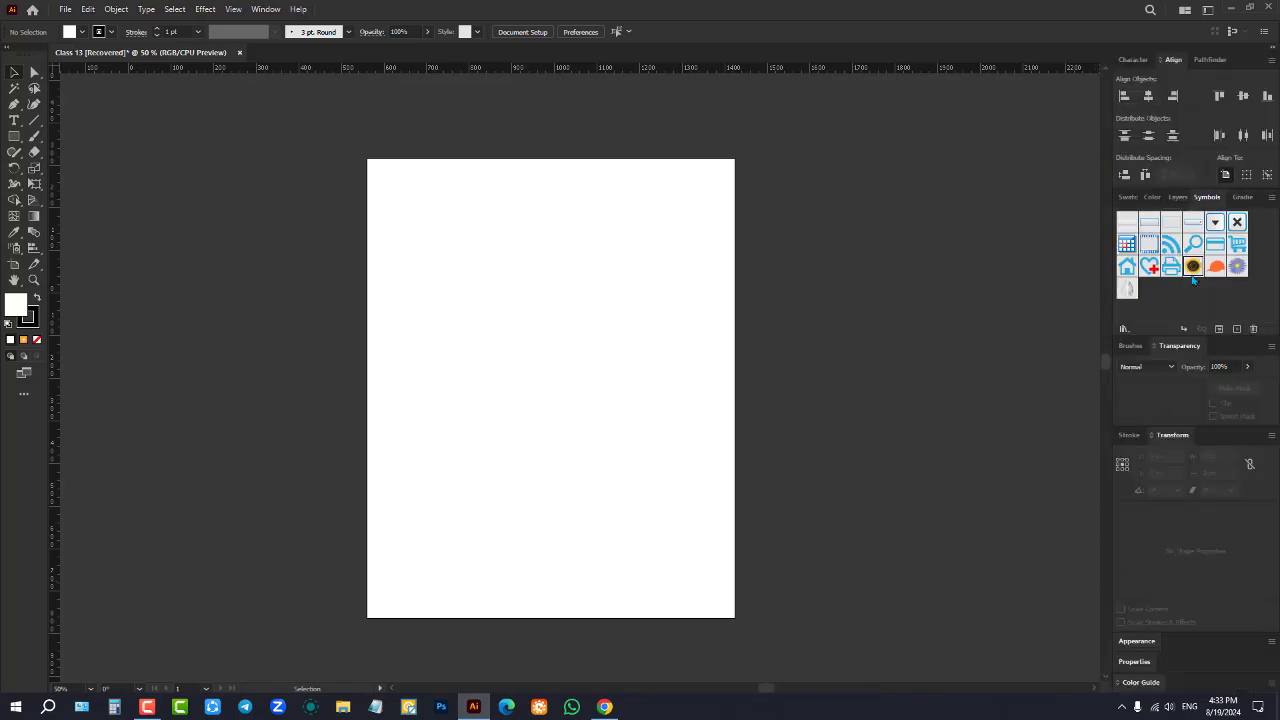
click(1273, 52)
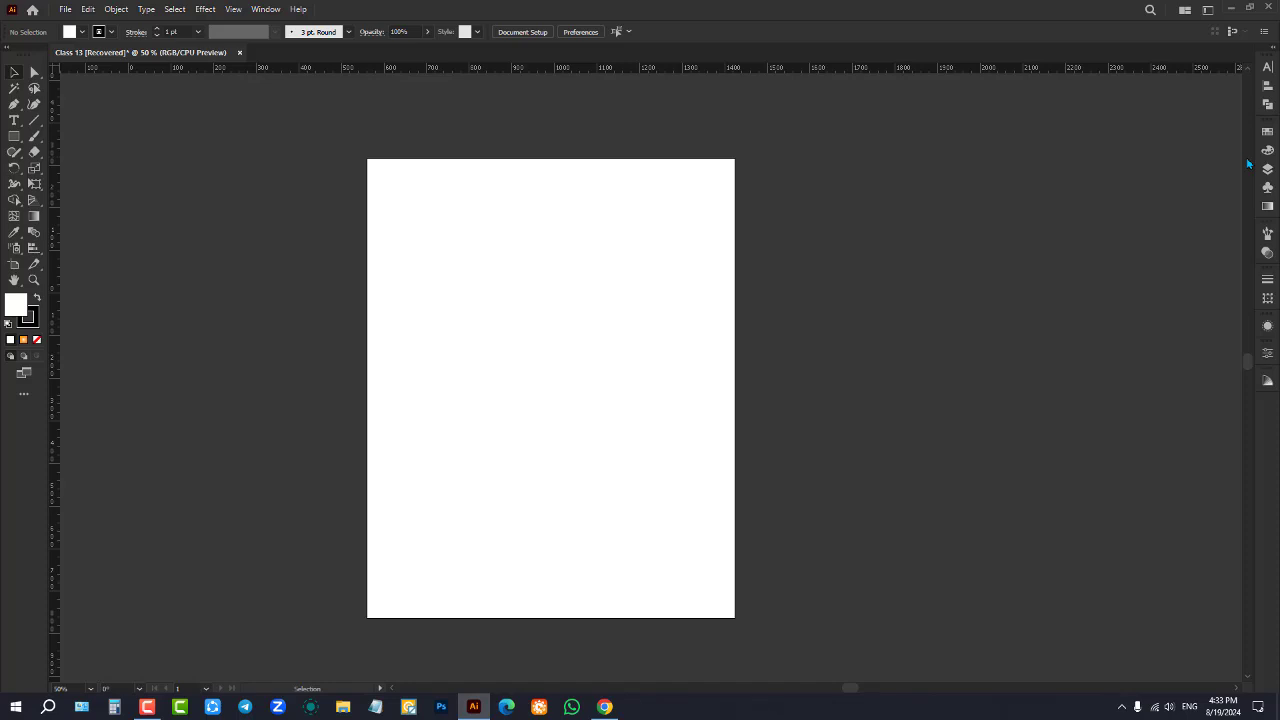
click(1234, 34)
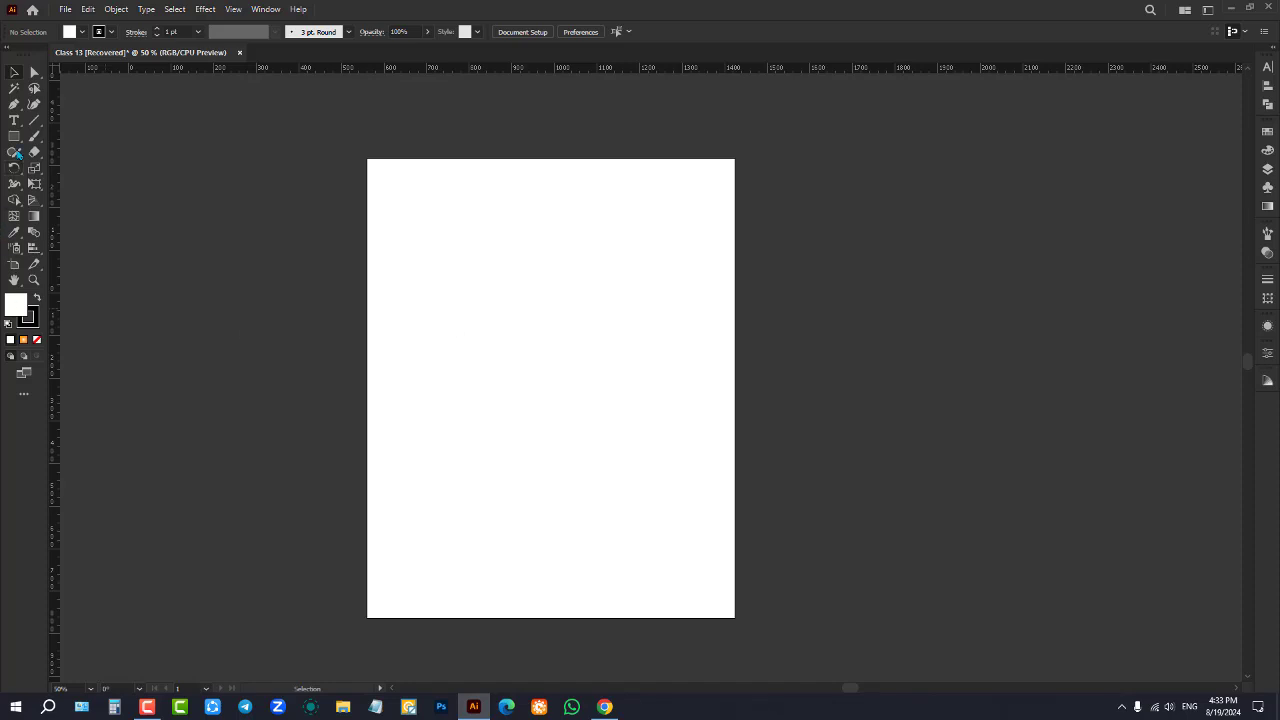
Draw a rectangle about 120 by 178 px in the upper part of the artboard
key(m)
scroll(511, 394, up, 3)
drag(409, 241, 438, 276)
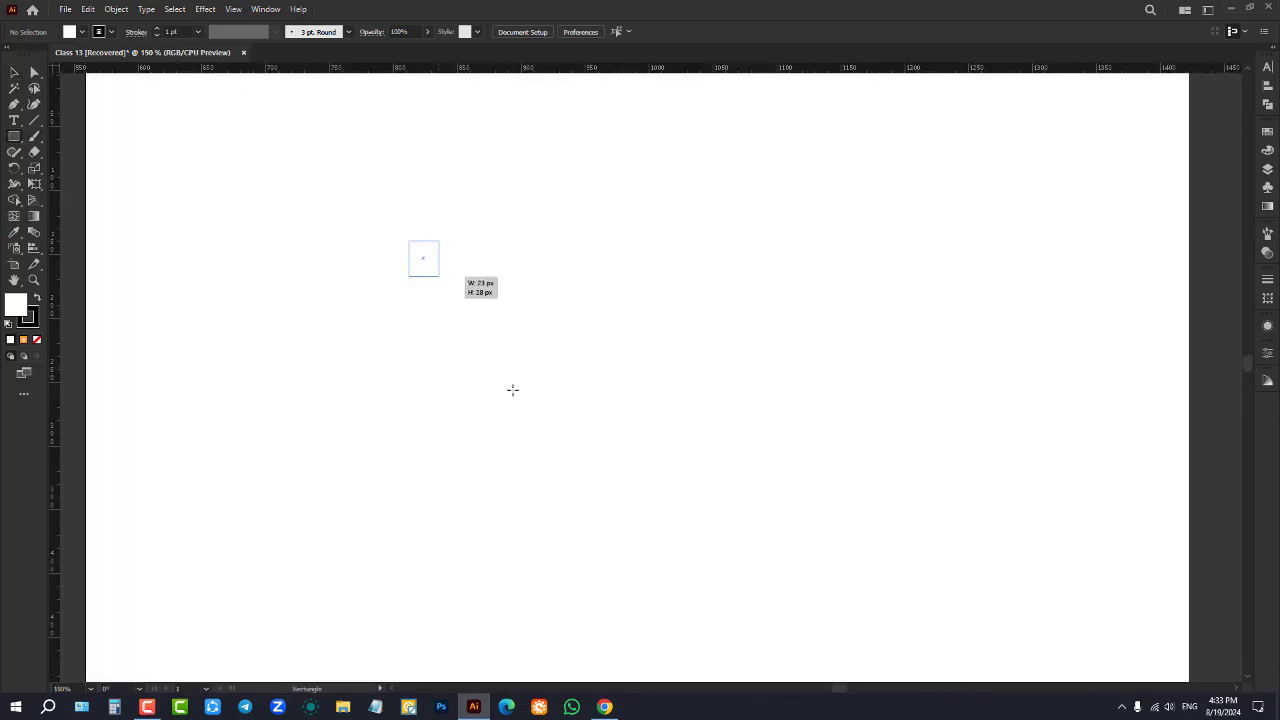
drag(512, 389, 562, 467)
key(v)
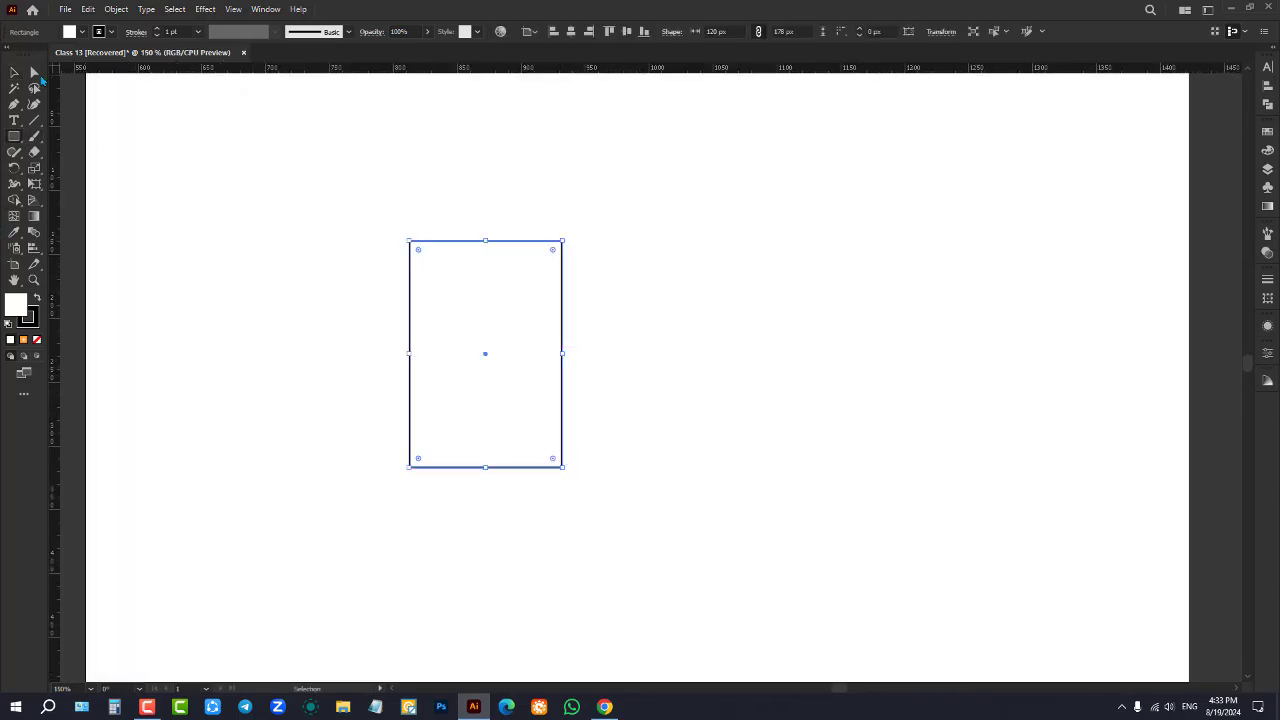
Swap the rectangle's fill and stroke and remove the stroke, leaving a solid black shape
click(39, 300)
click(24, 317)
key(slash)
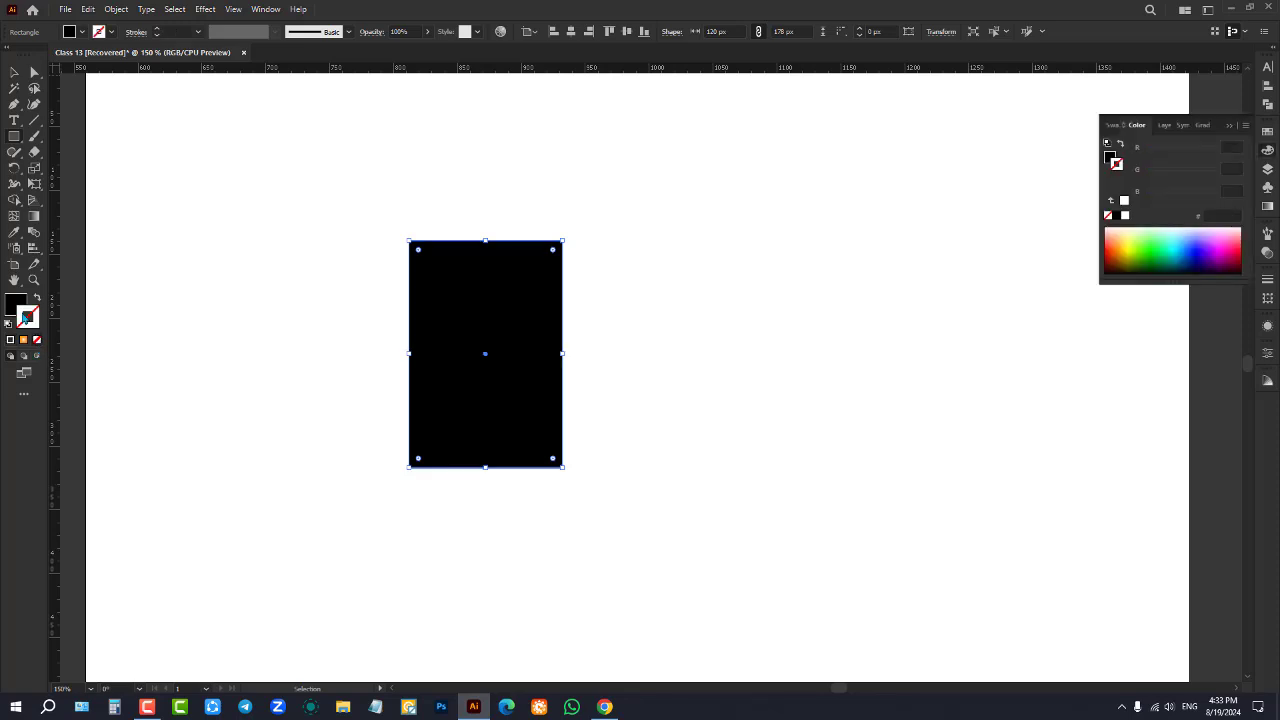
click(14, 302)
click(254, 223)
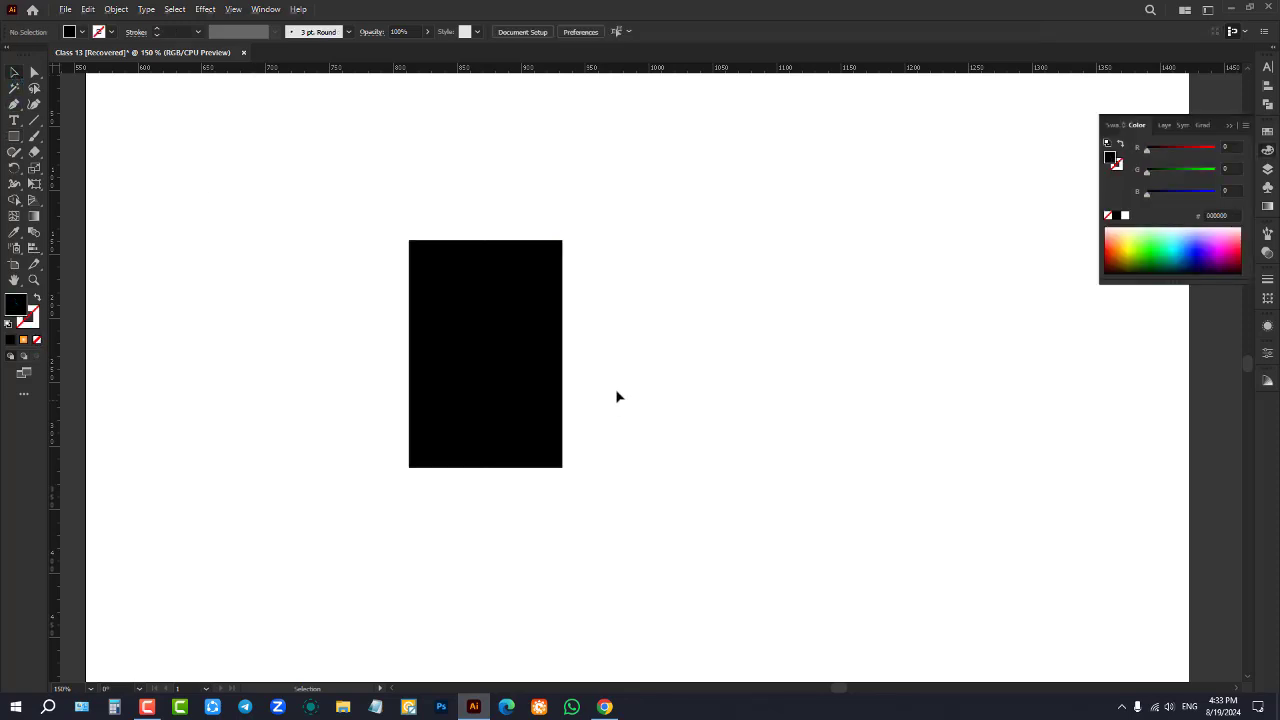
Duplicate the black rectangle to its right, leaving a narrow gap between the two shapes
scroll(617, 397, up, 1)
drag(495, 326, 773, 292)
scroll(435, 292, up, 1)
scroll(480, 320, up, 2)
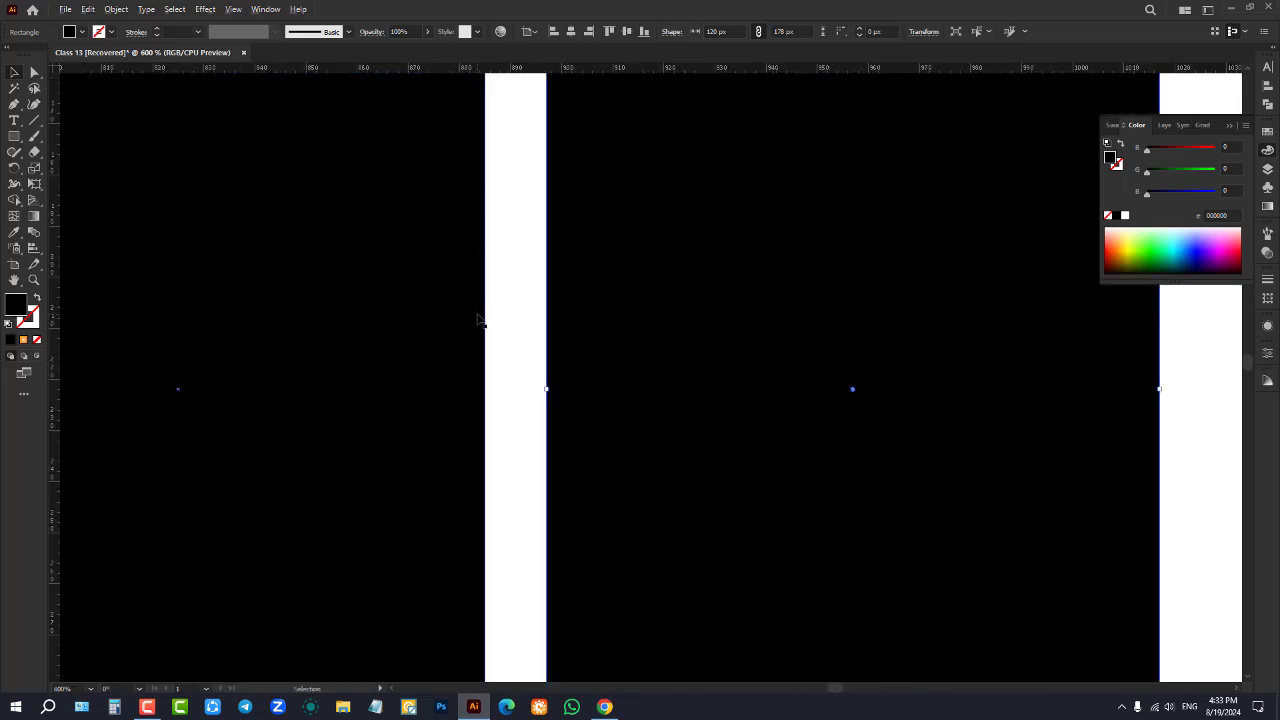
Move the left rectangle right until its edge meets the right rectangle's edge exactly
scroll(540, 328, up, 3)
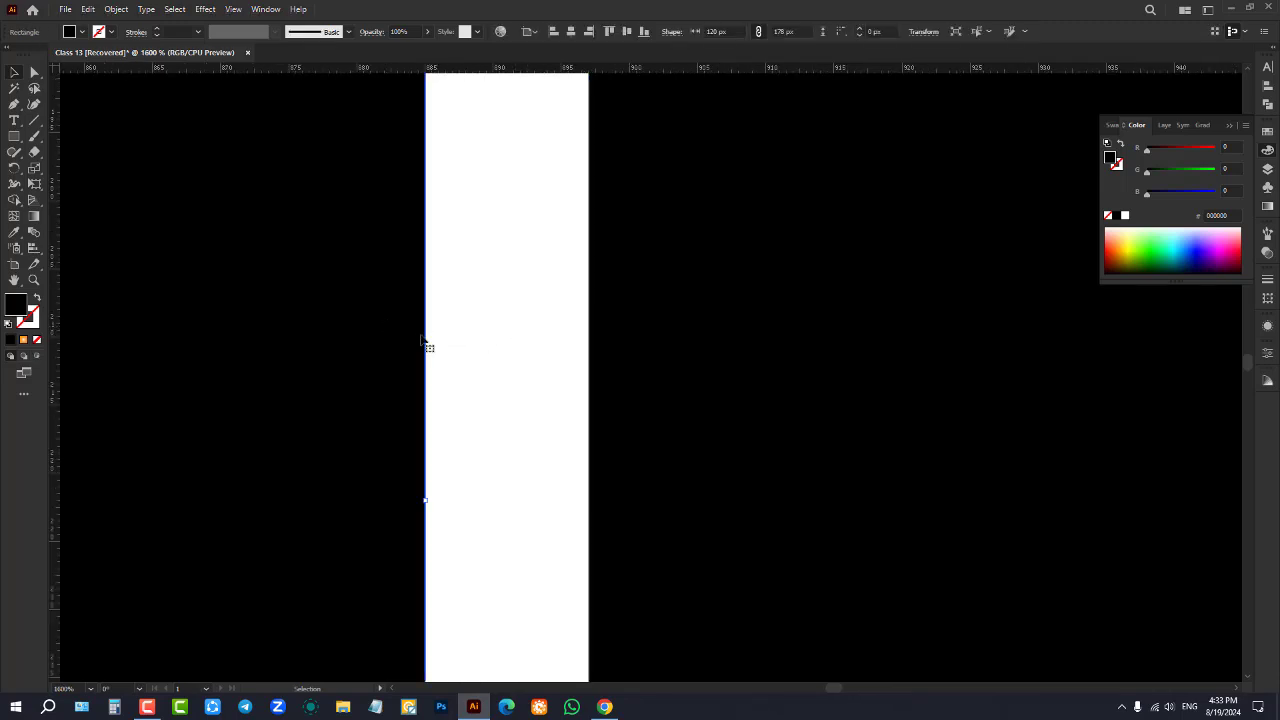
drag(426, 343, 583, 363)
scroll(629, 346, up, 2)
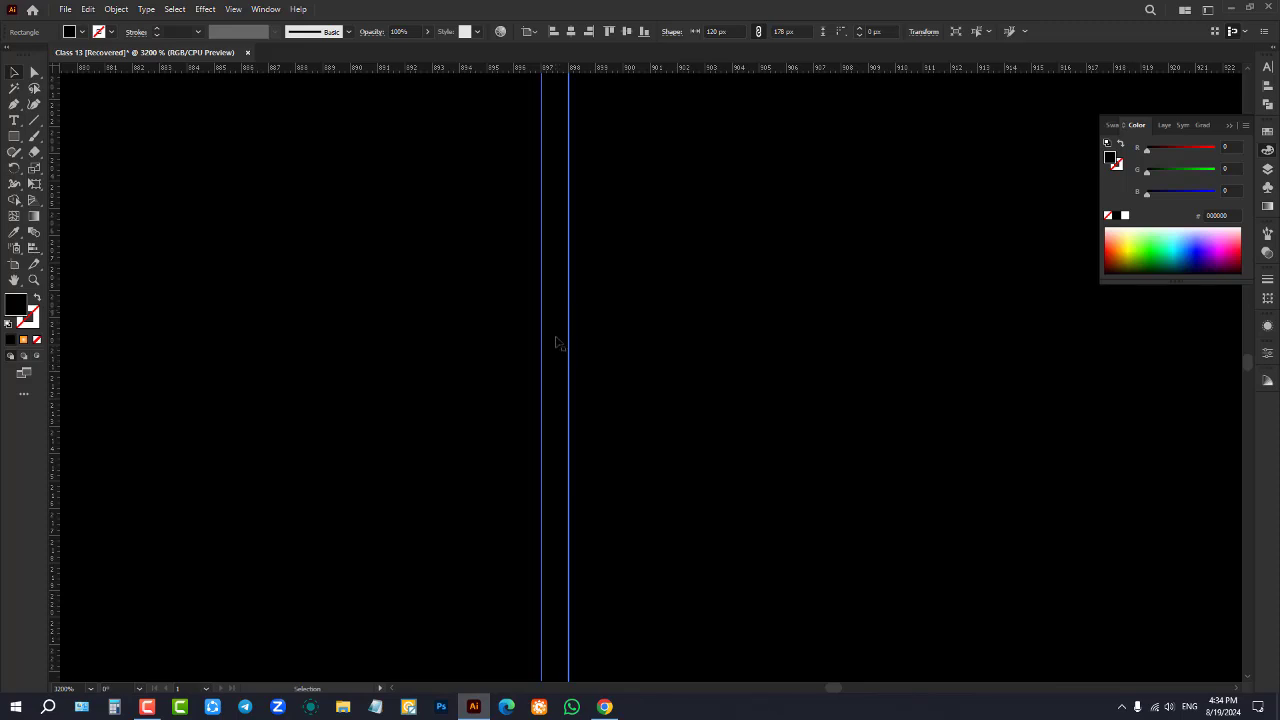
drag(509, 334, 474, 334)
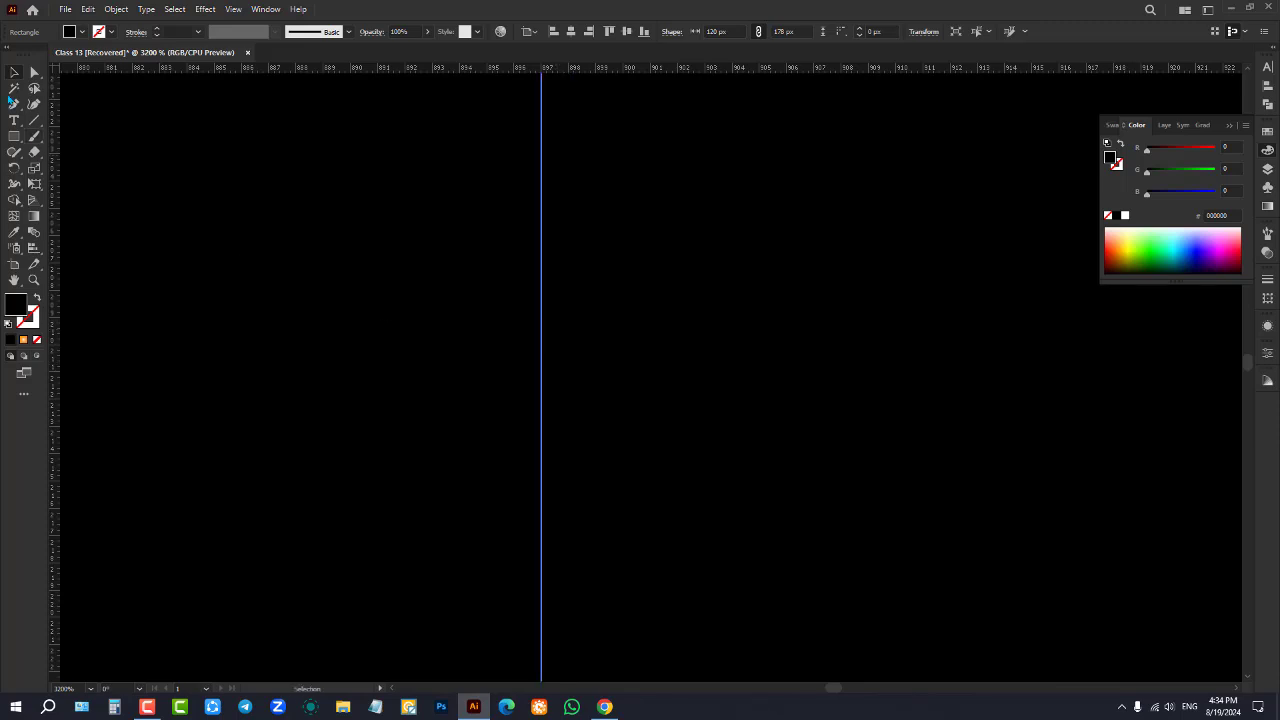
Fill the left rectangle with magenta (FF00FF) and select the black rectangle beside it
click(82, 31)
click(94, 56)
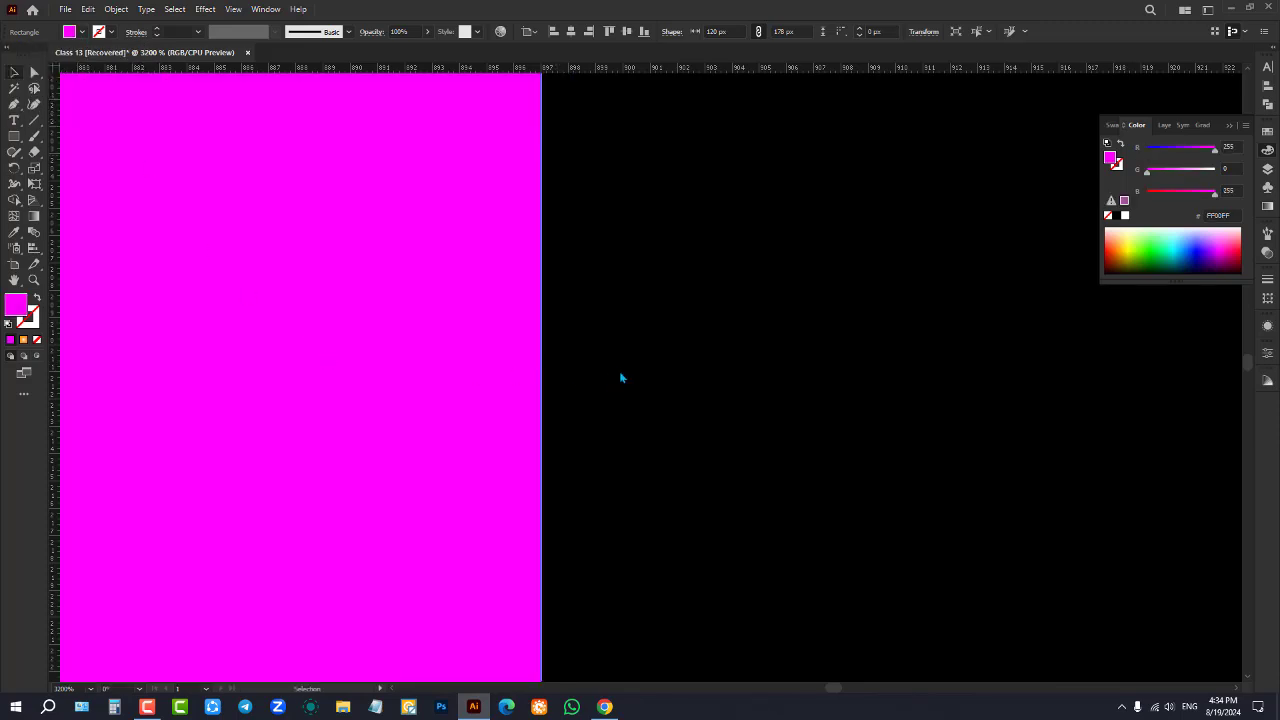
click(697, 335)
scroll(613, 373, down, 2)
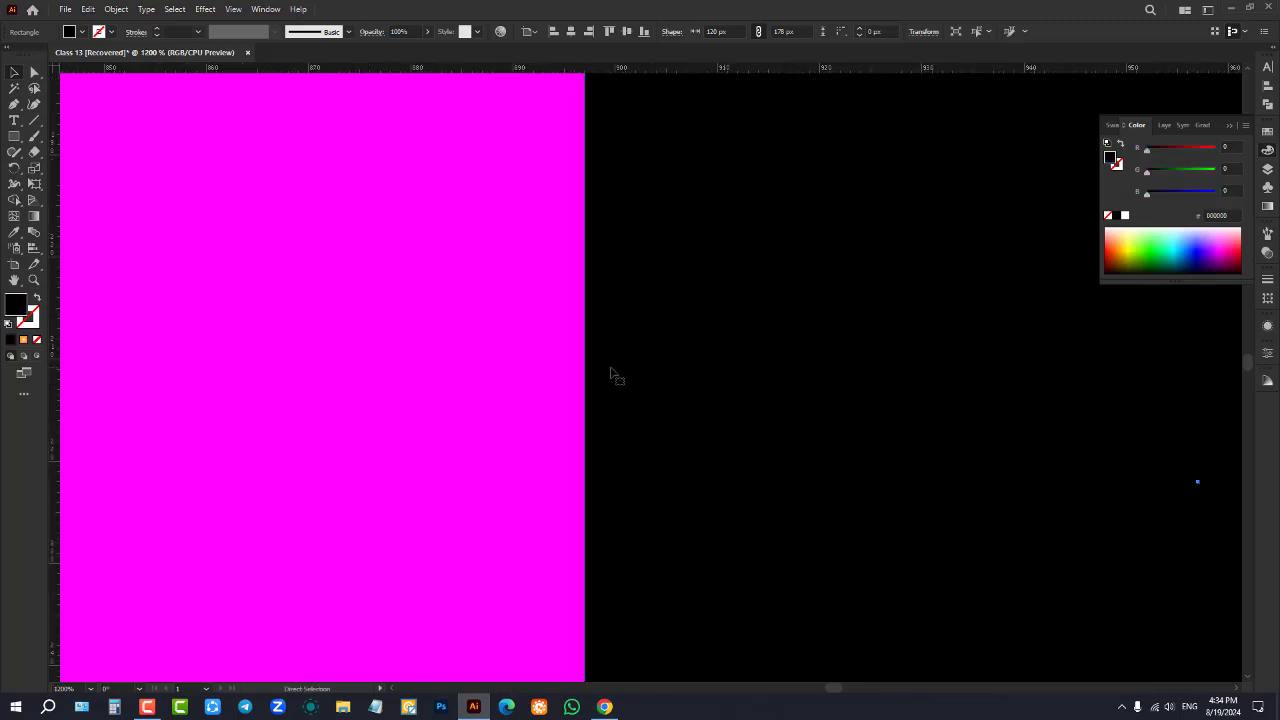
Switch to Outline view and move the black rectangle about 7 px to the right, away from the magenta one
key(ctrl+y)
click(786, 400)
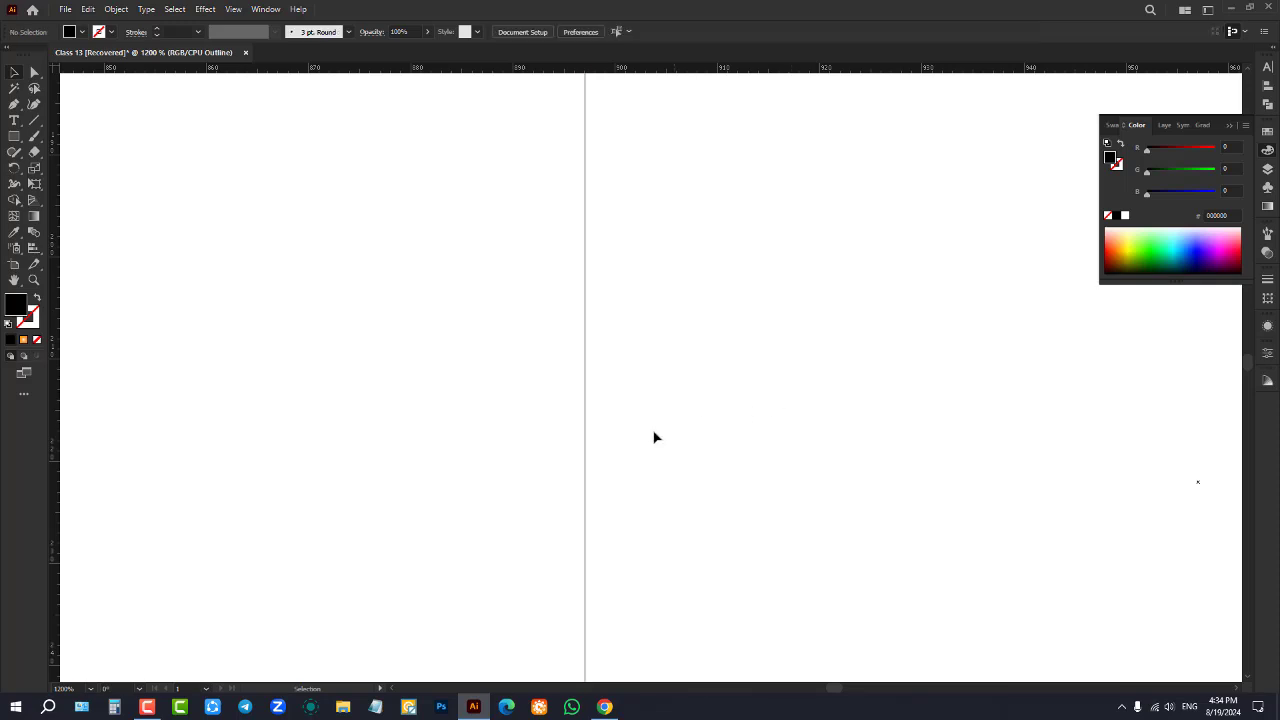
scroll(638, 424, up, 1)
drag(531, 384, 394, 389)
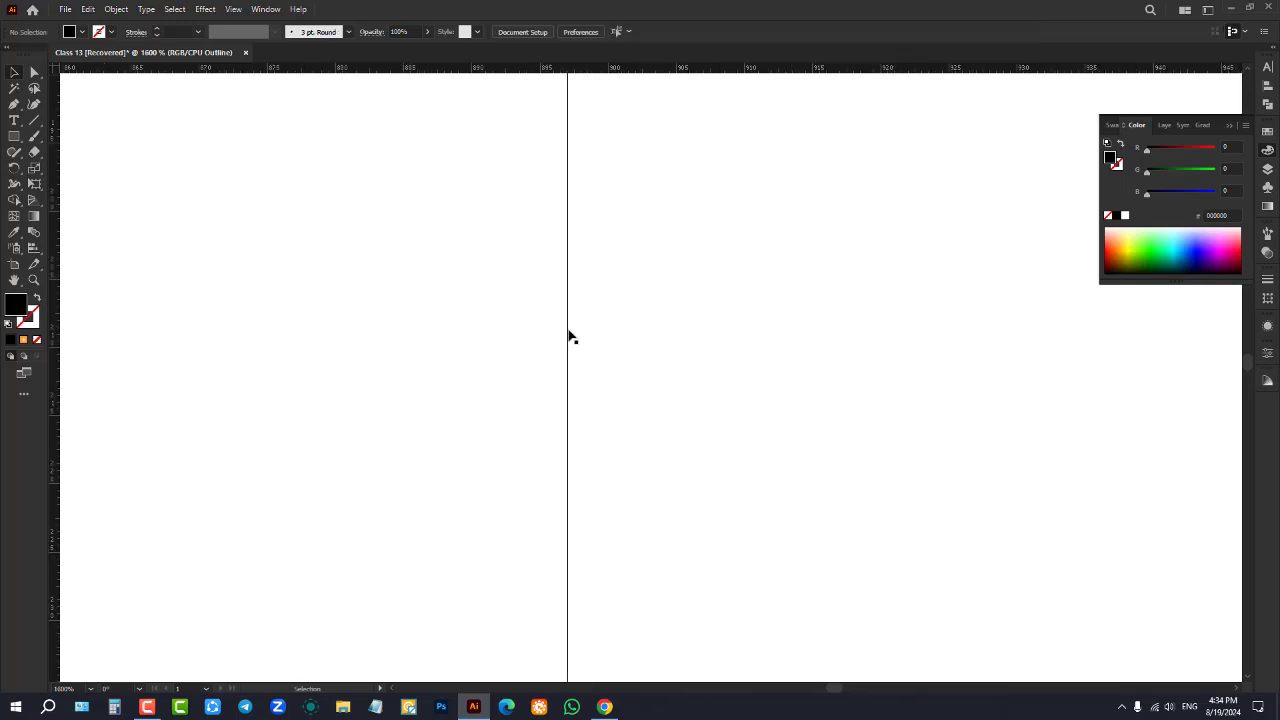
drag(568, 331, 664, 332)
click(697, 359)
scroll(697, 359, up, 2)
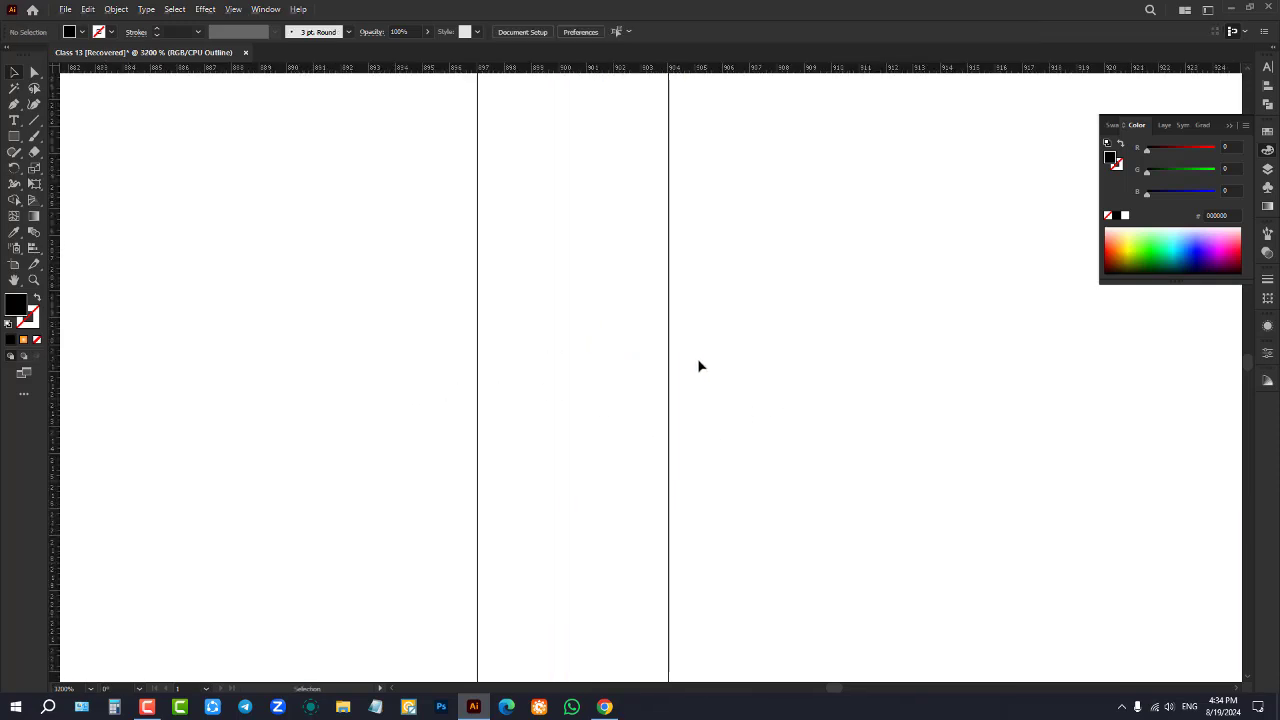
Move the magenta rectangle right in small adjustments until its edge snaps to the black rectangle's edge
drag(480, 331, 688, 369)
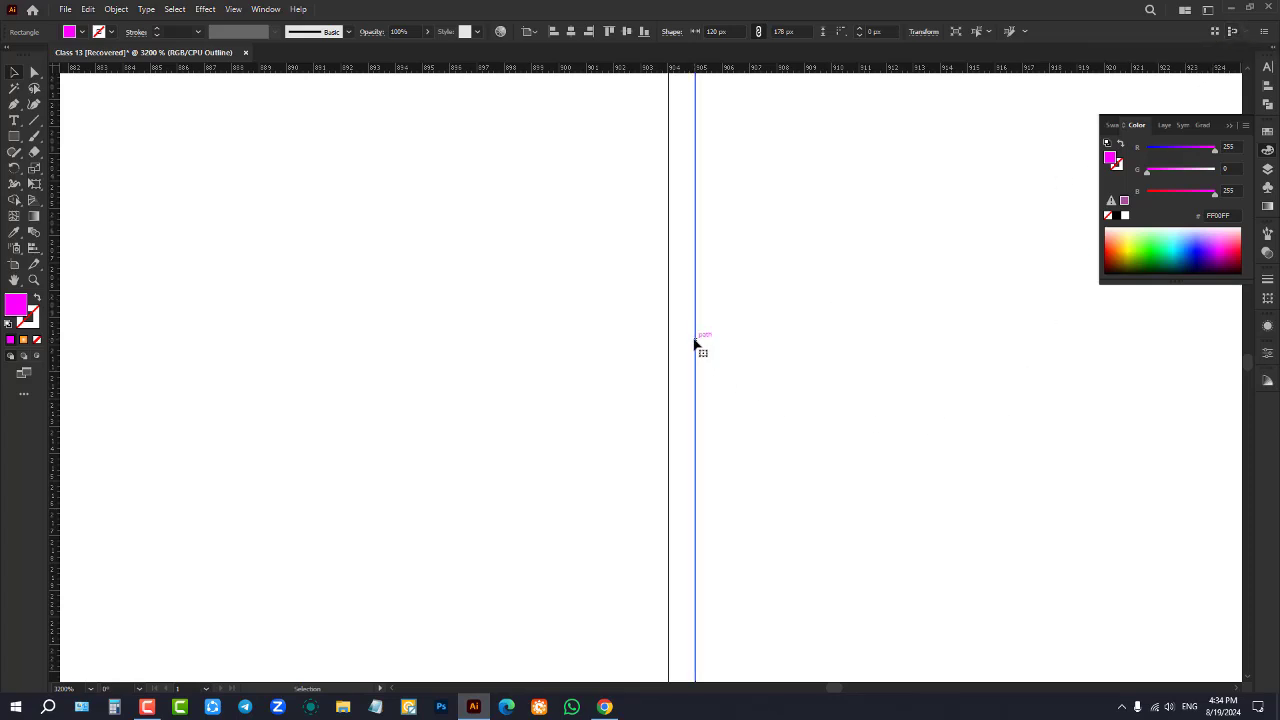
mouse_move(695, 343)
mouse_down()
mouse_move(681, 348)
mouse_move(706, 351)
mouse_move(675, 345)
mouse_up()
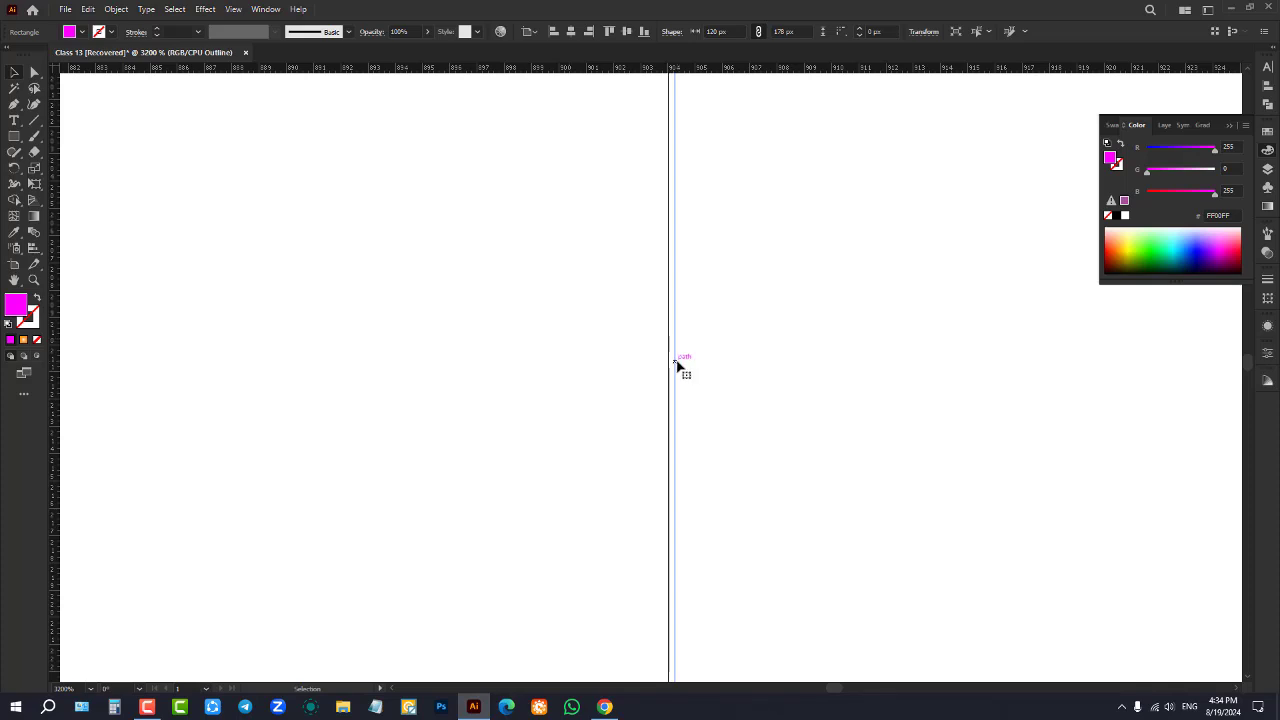
drag(677, 366, 669, 363)
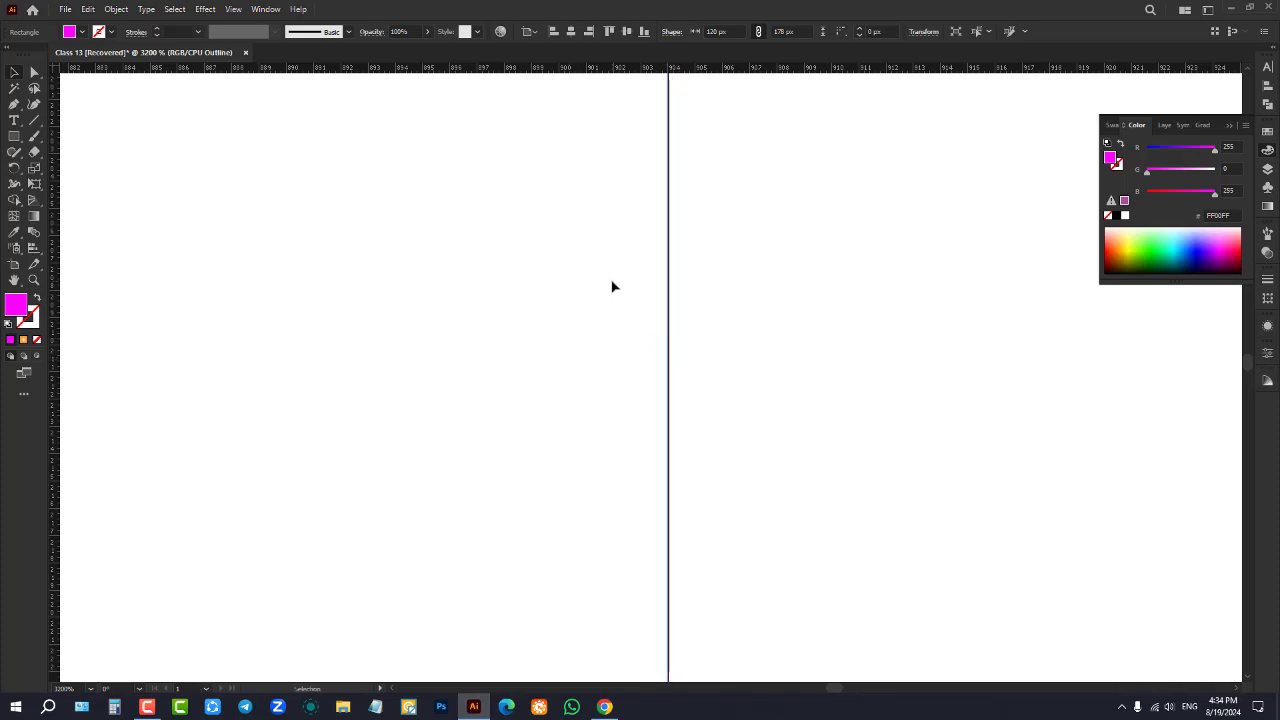
Select both adjoining rectangles, return to the normal Preview mode and delete them from the artboard
drag(612, 282, 756, 369)
click(1217, 32)
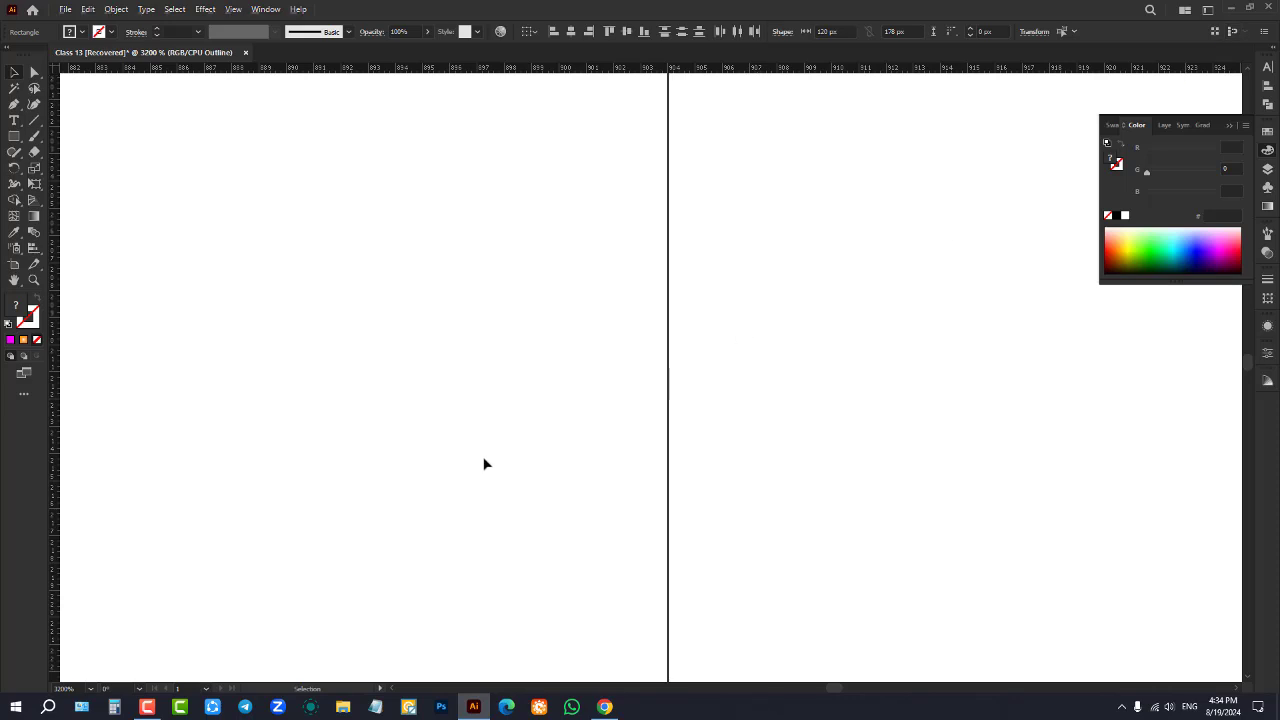
scroll(483, 464, down, 5)
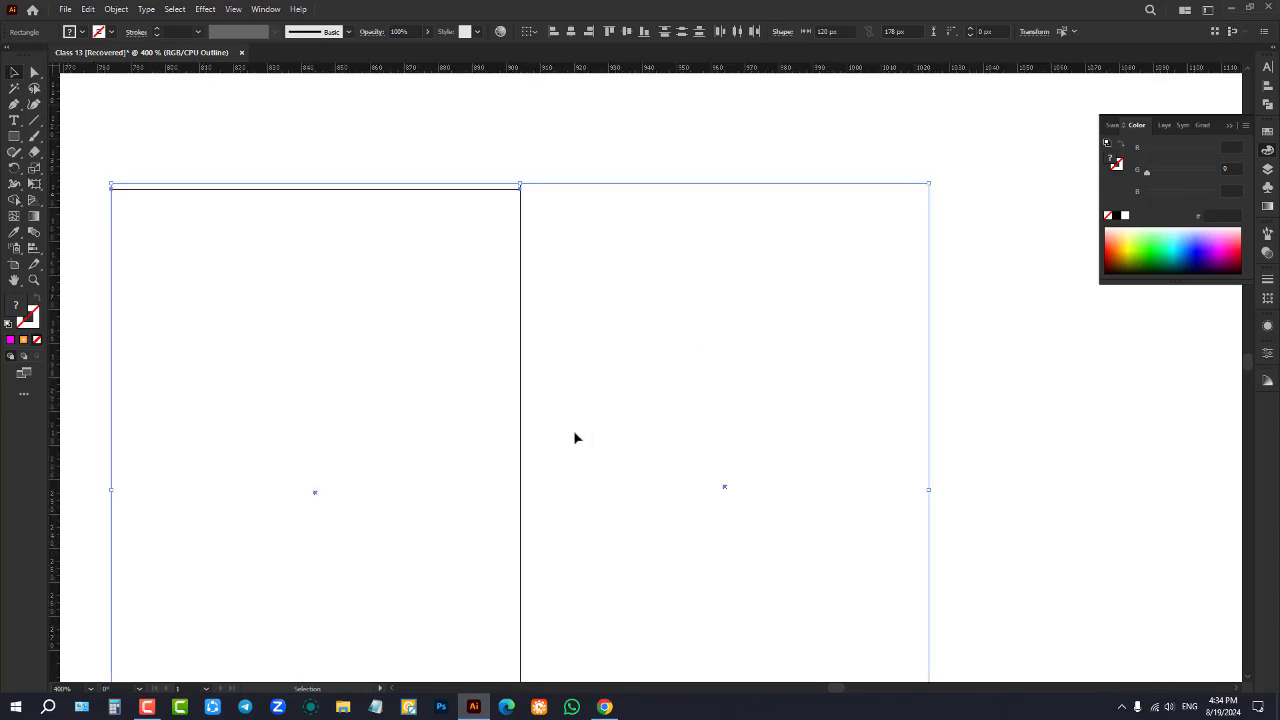
key(ctrl+y)
scroll(577, 437, down, 4)
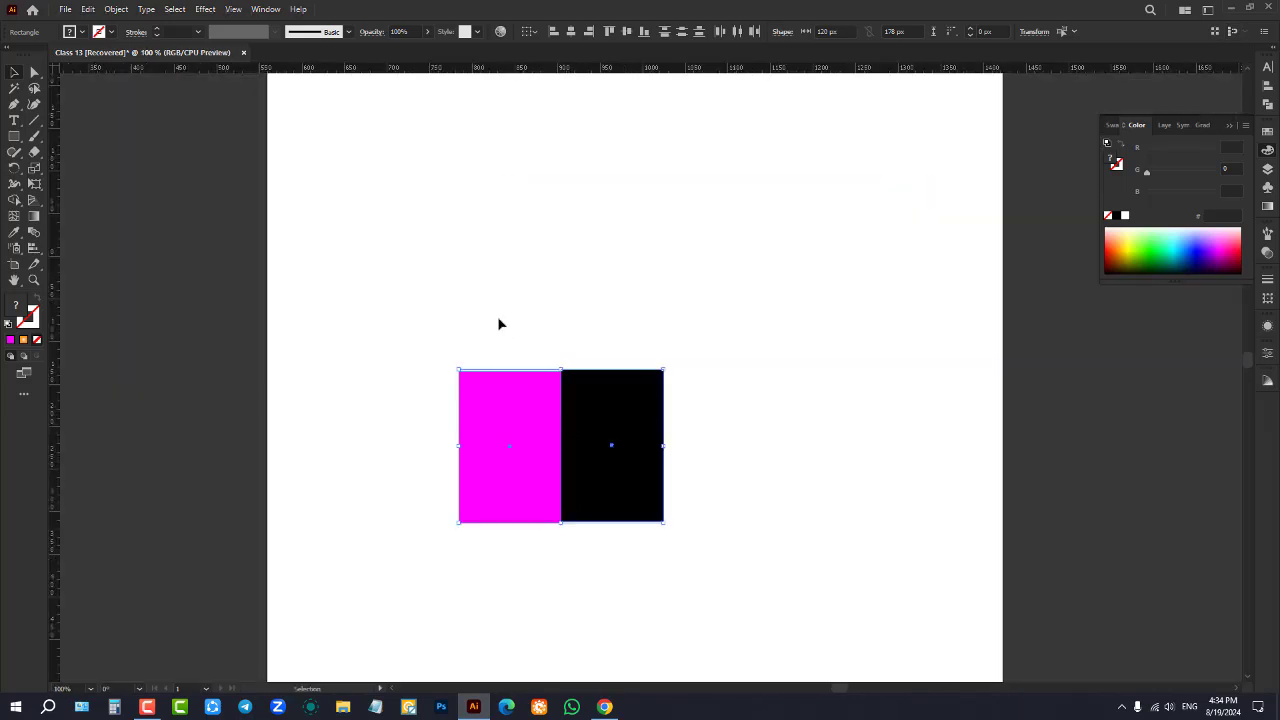
key(Delete)
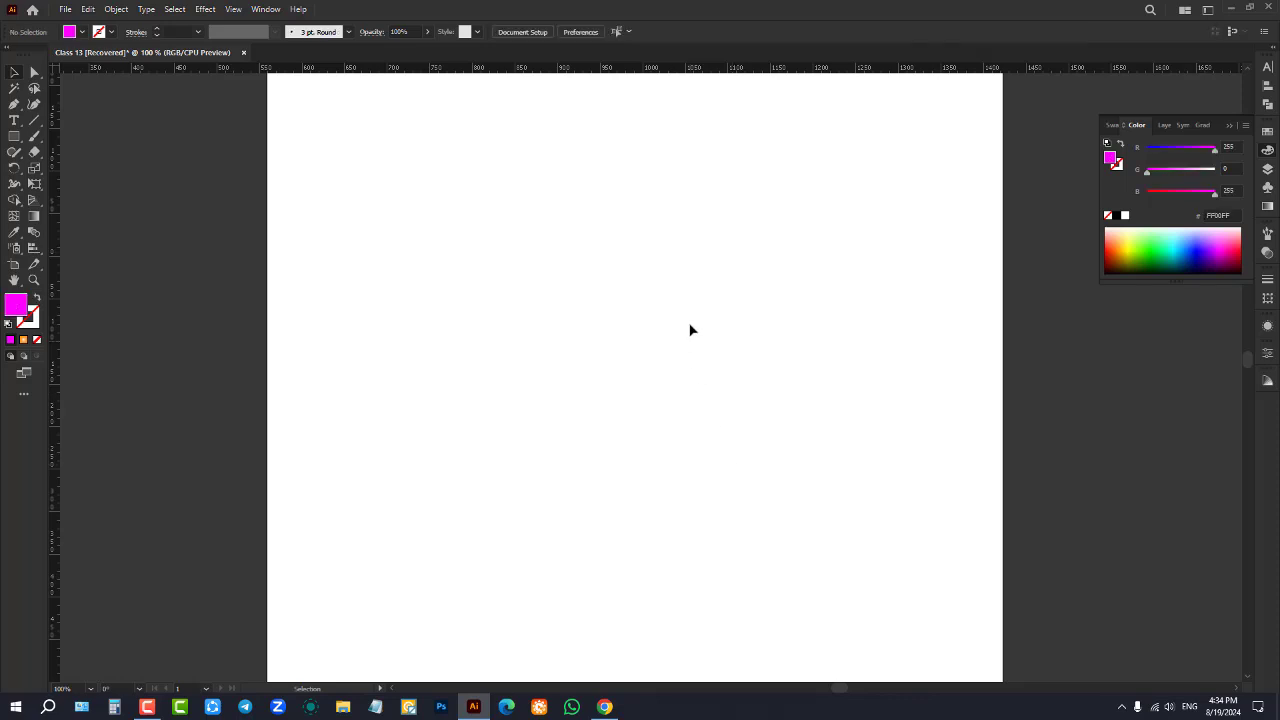
Show the list of available workspaces and close it without switching from Essentials
click(1208, 13)
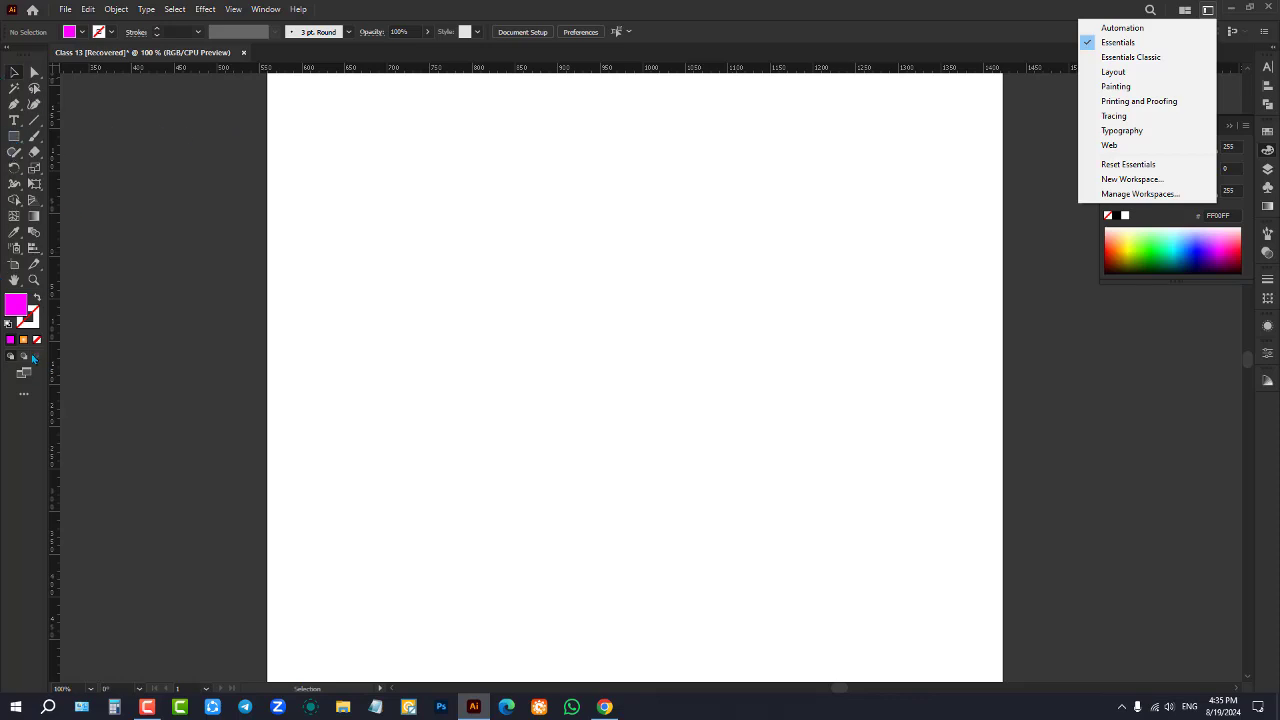
click(1242, 32)
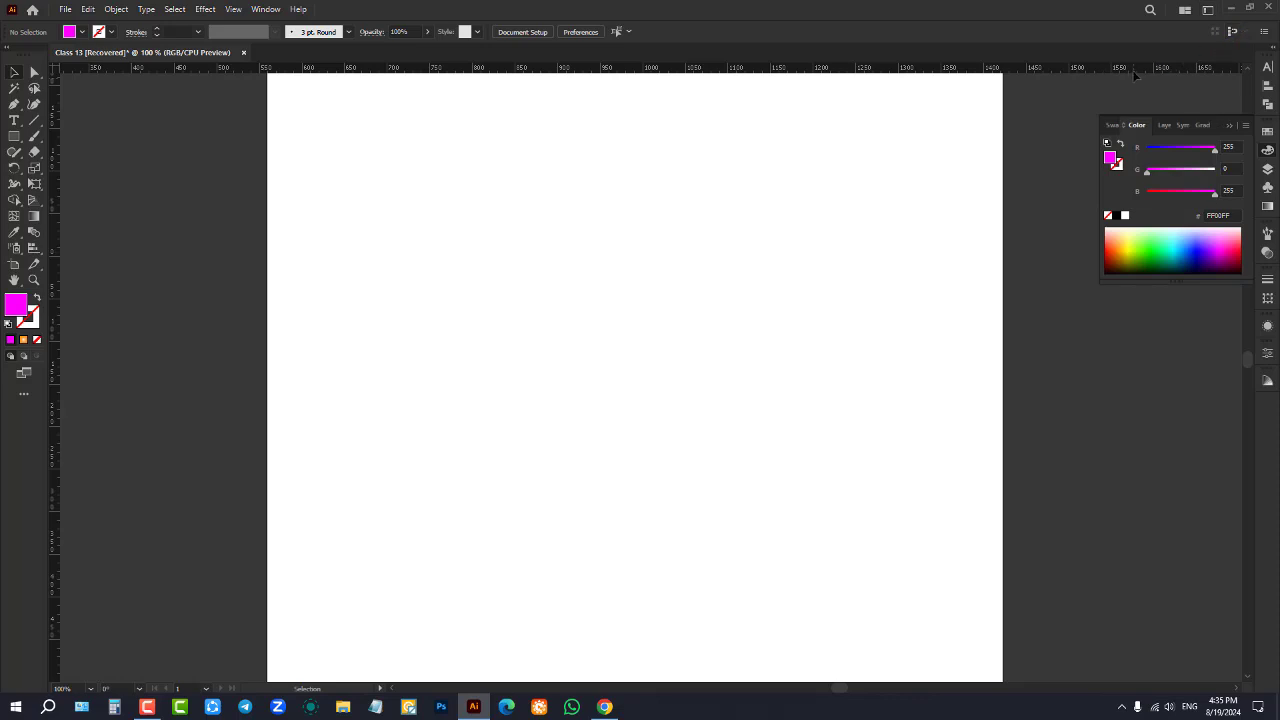
Minimize Illustrator, switch to Chrome and open the video "How to Create APPLE With Mesh Tool in Adobe Illustrator" from the YouTube results
click(1231, 9)
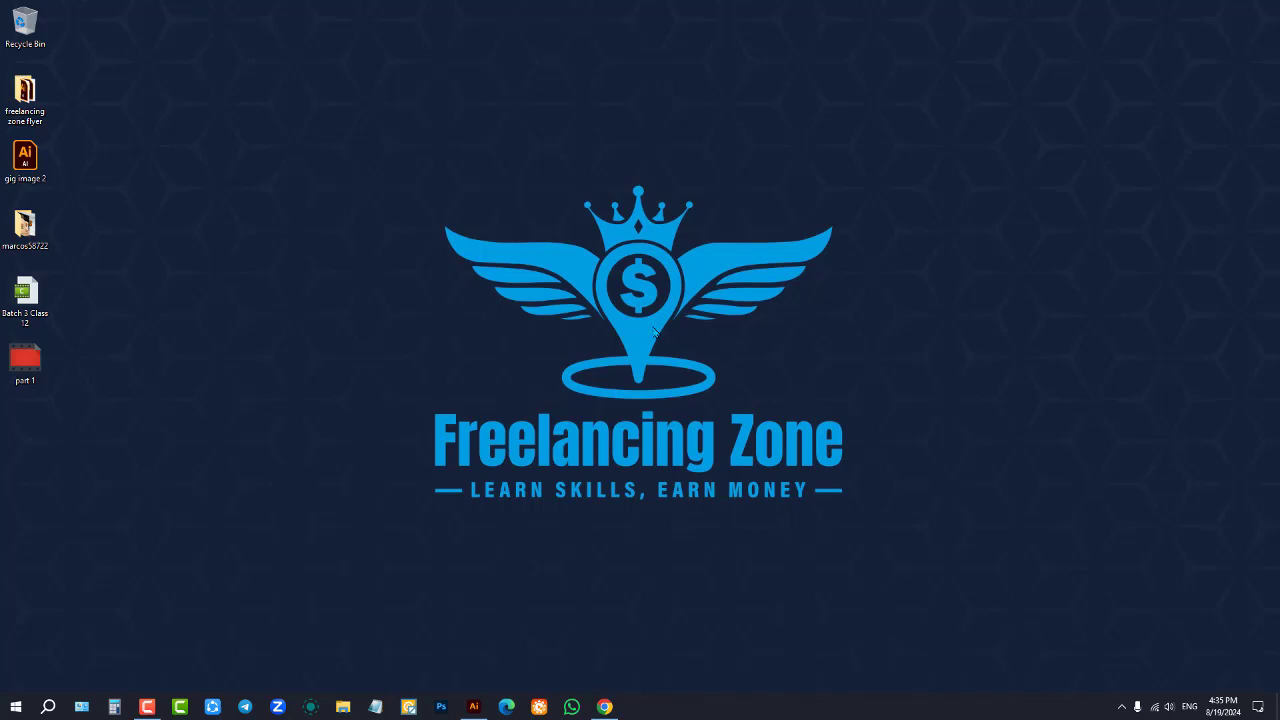
click(474, 706)
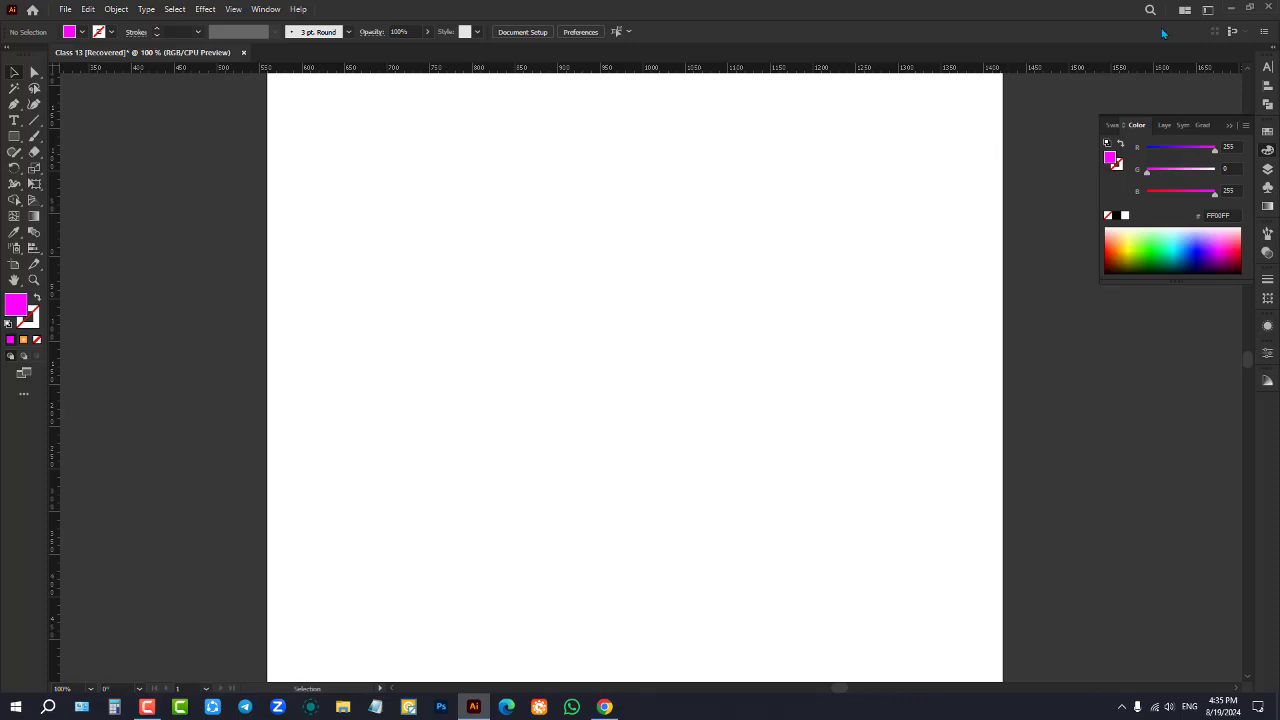
click(1234, 9)
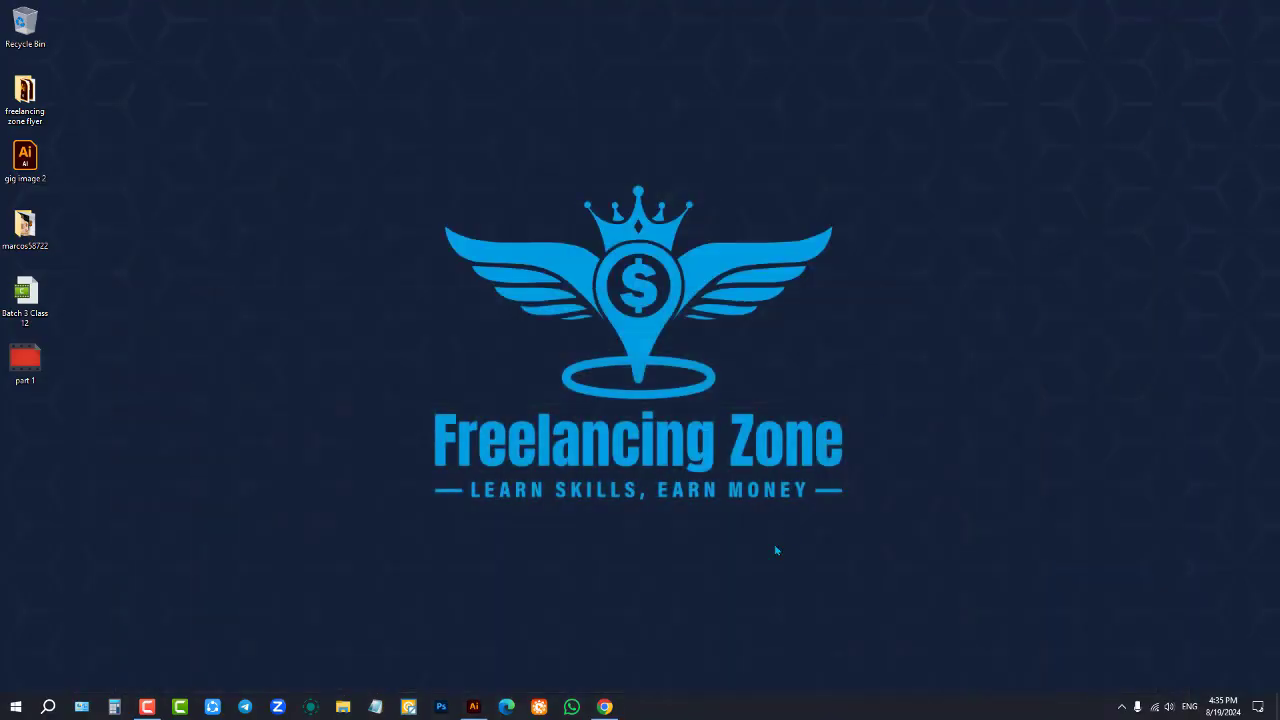
click(605, 706)
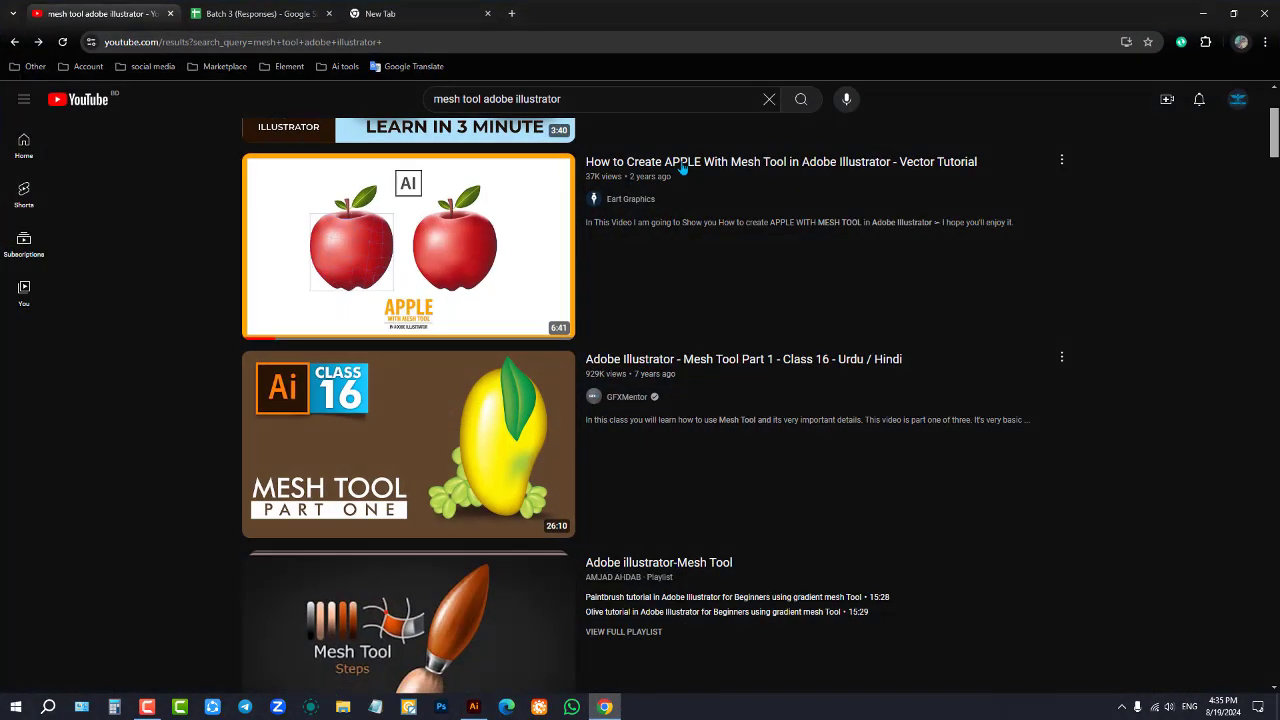
click(437, 256)
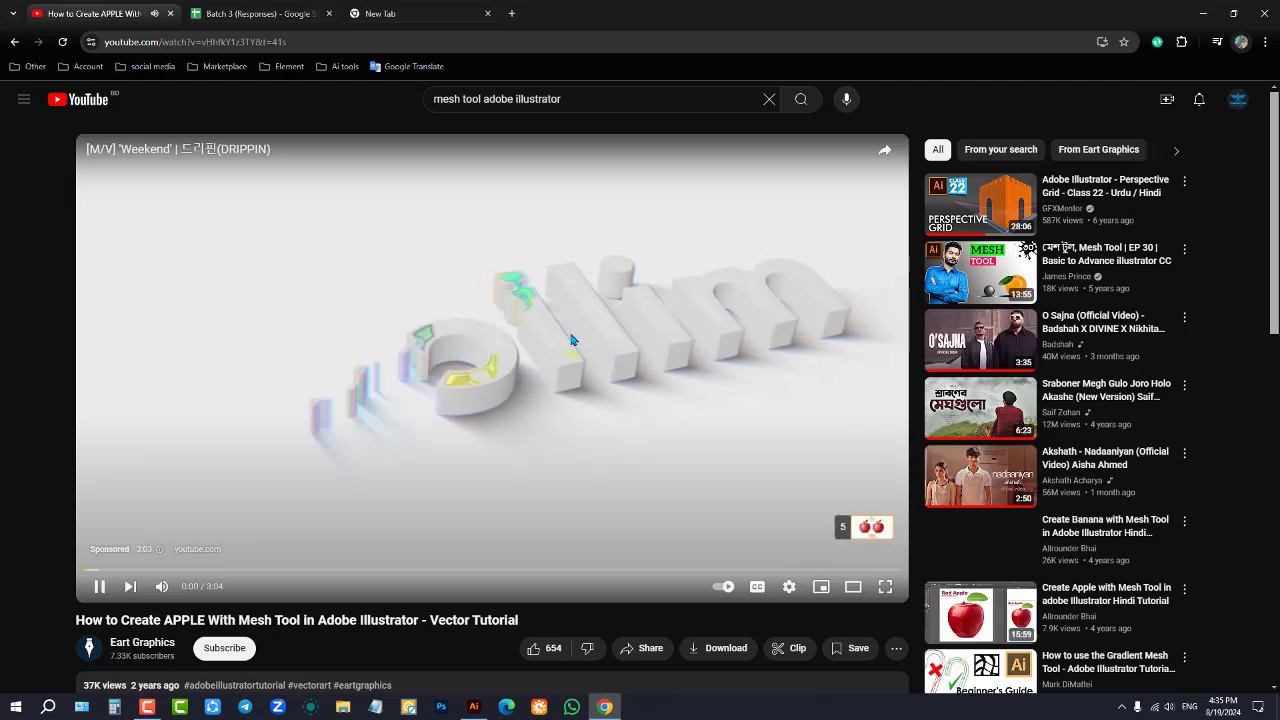
Switch to Illustrator, restore its window to a floating size, then move and narrow it over the YouTube page
click(474, 706)
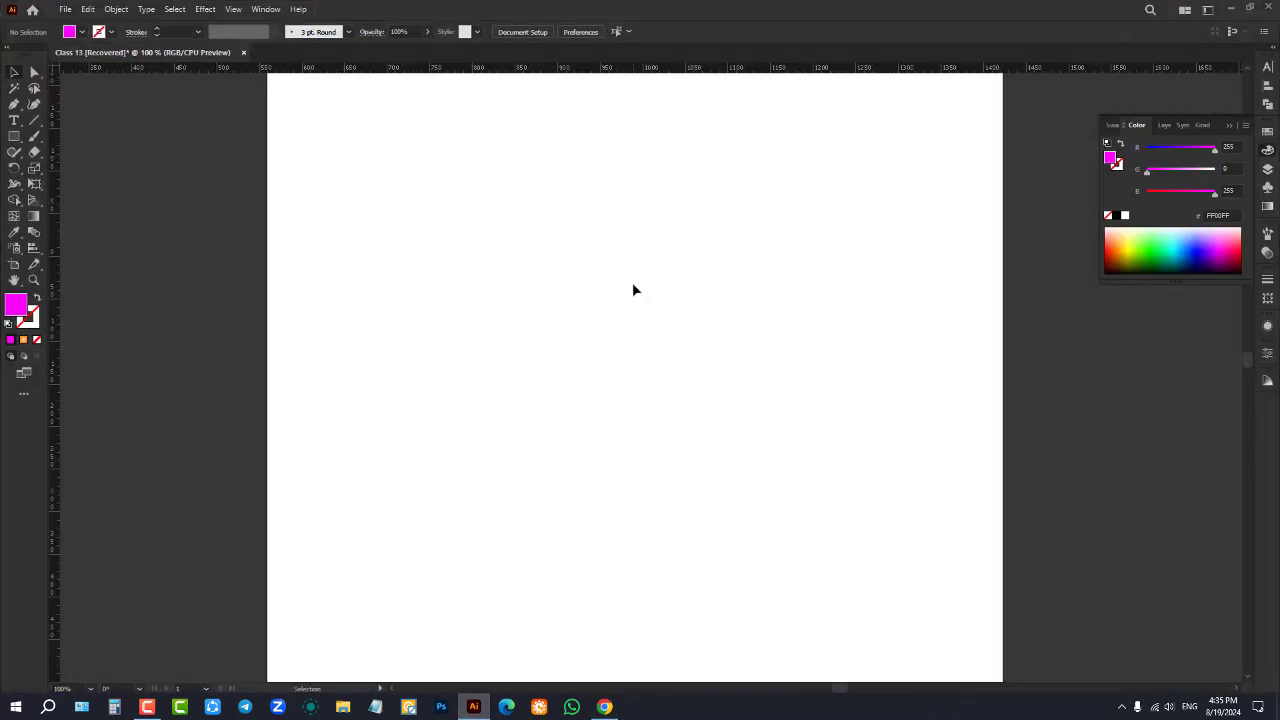
click(603, 707)
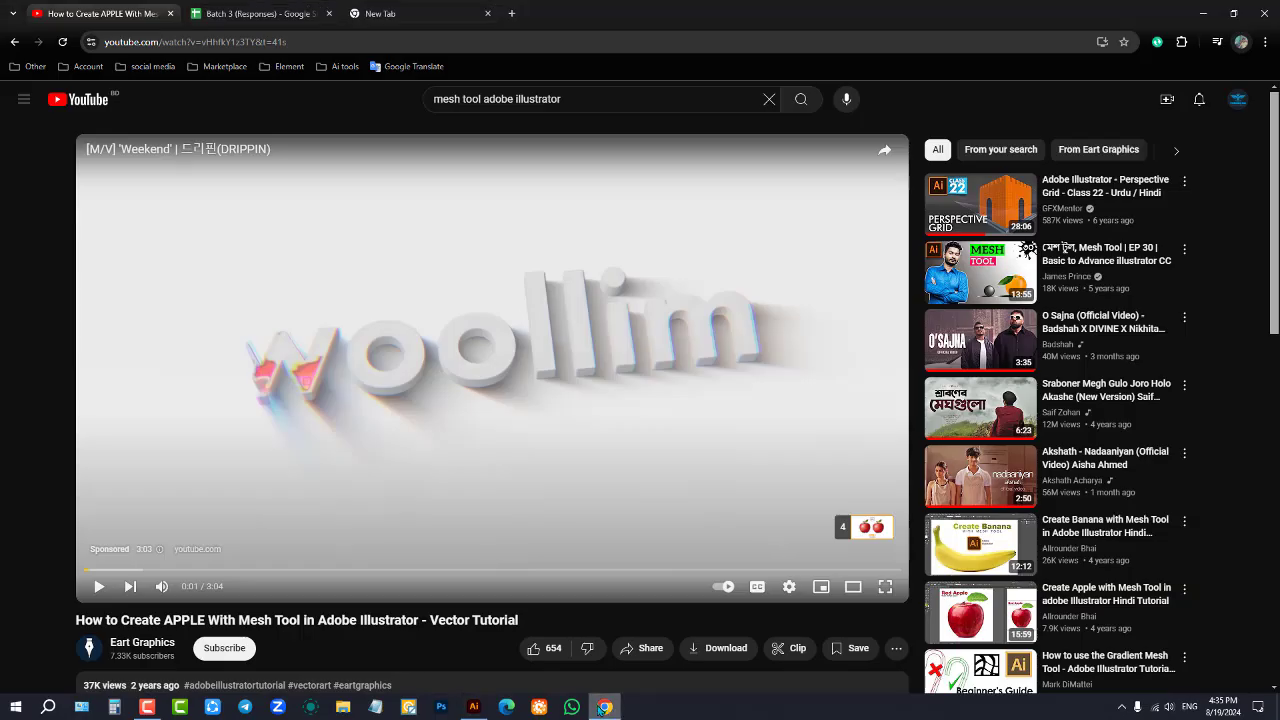
click(474, 706)
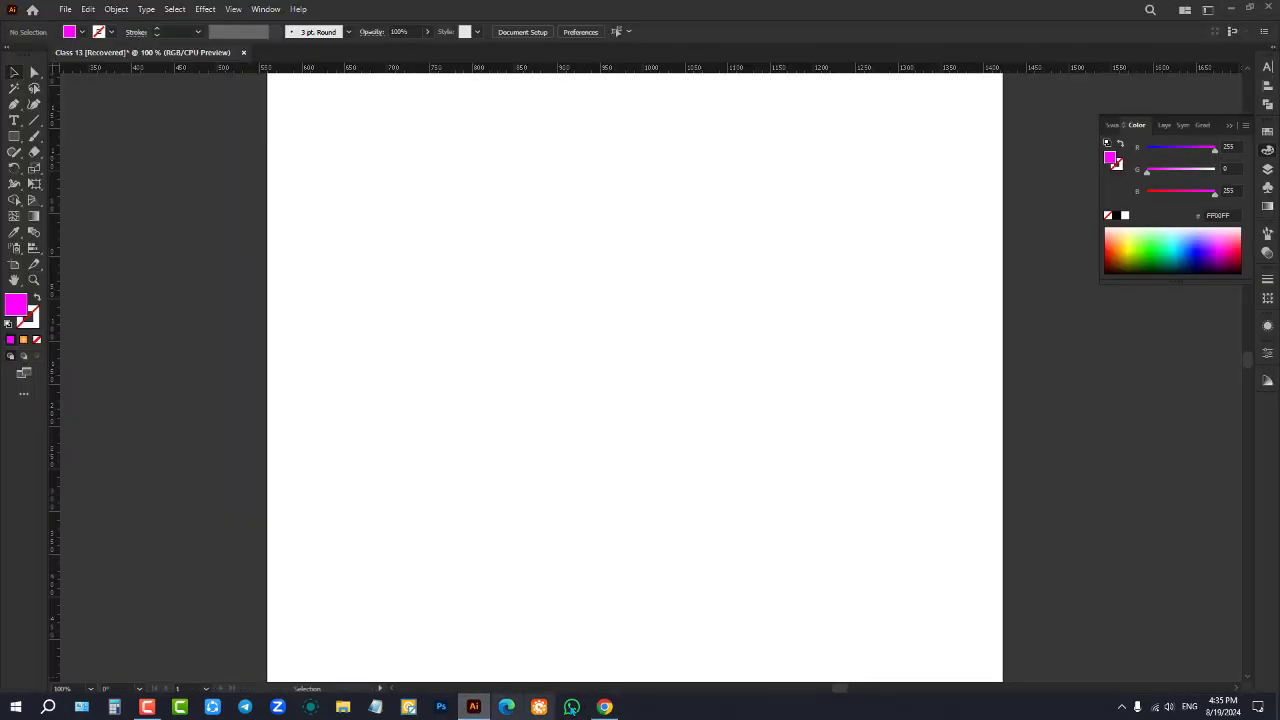
click(1251, 10)
drag(415, 11, 767, 119)
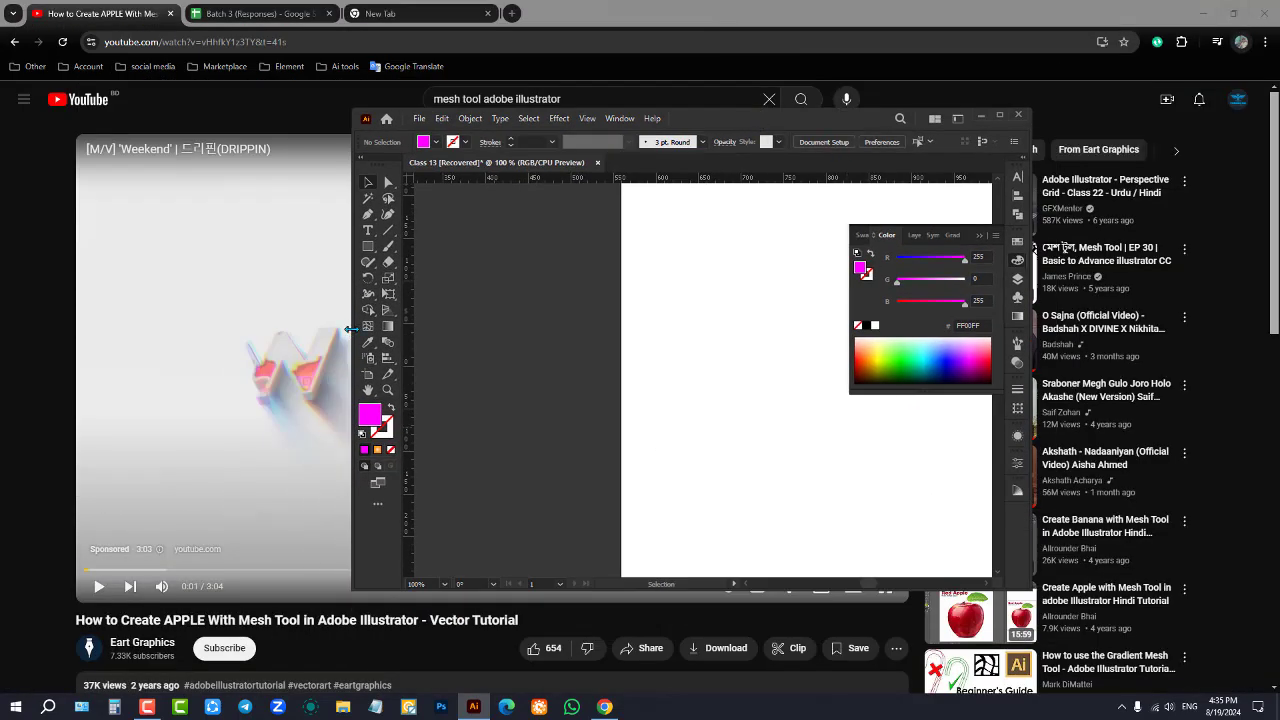
drag(350, 329, 530, 330)
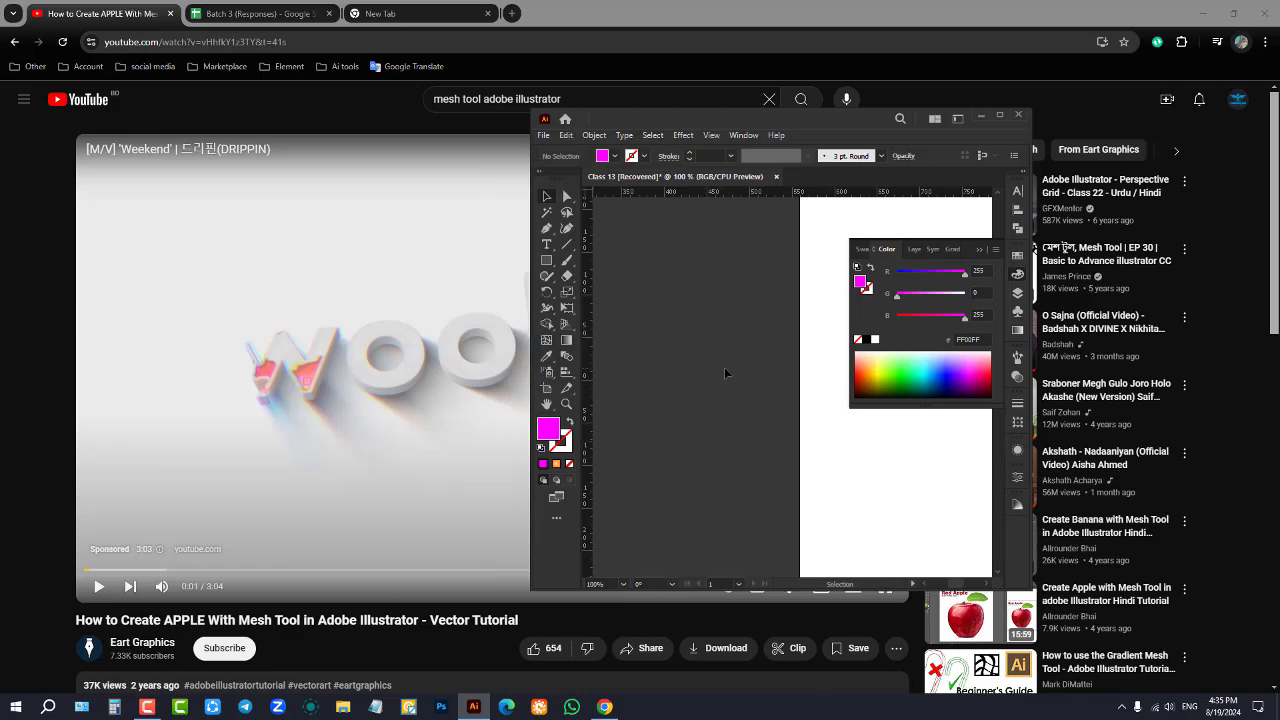
Collapse the Color panel and draw a magenta ellipse about 125 by 135 px just outside the artboard's left edge
click(981, 253)
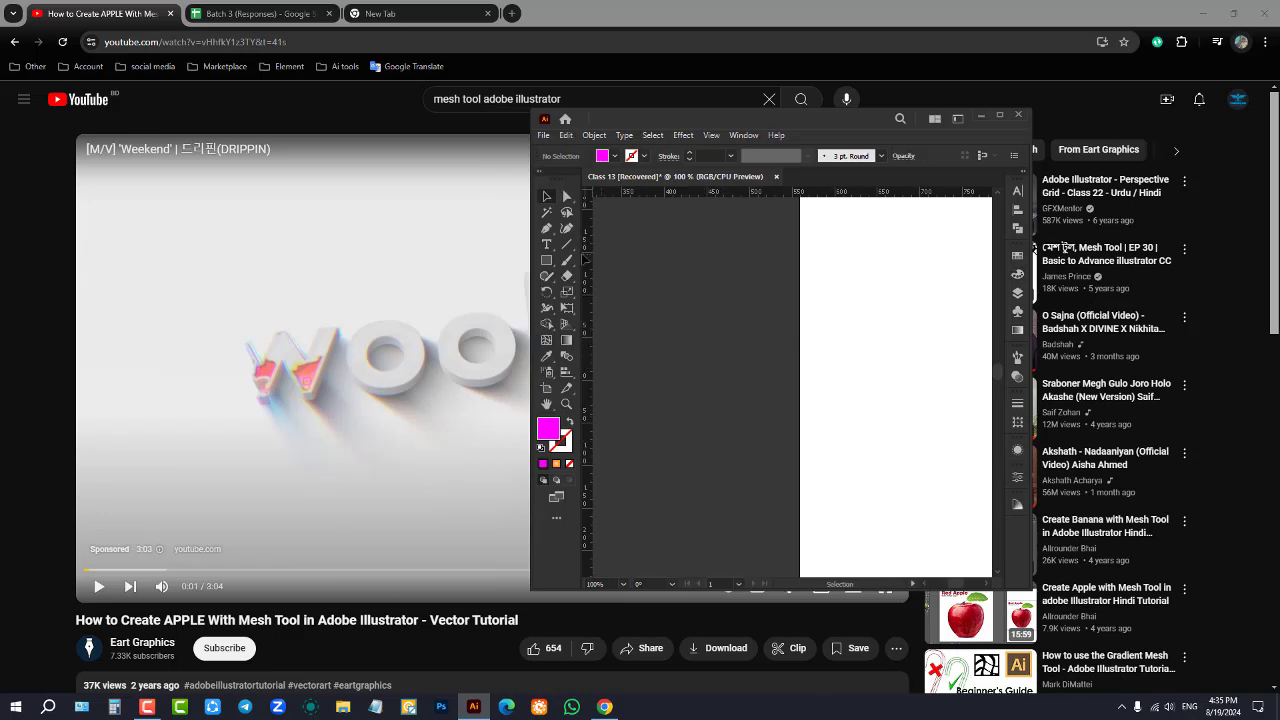
drag(546, 260, 595, 293)
drag(693, 257, 800, 371)
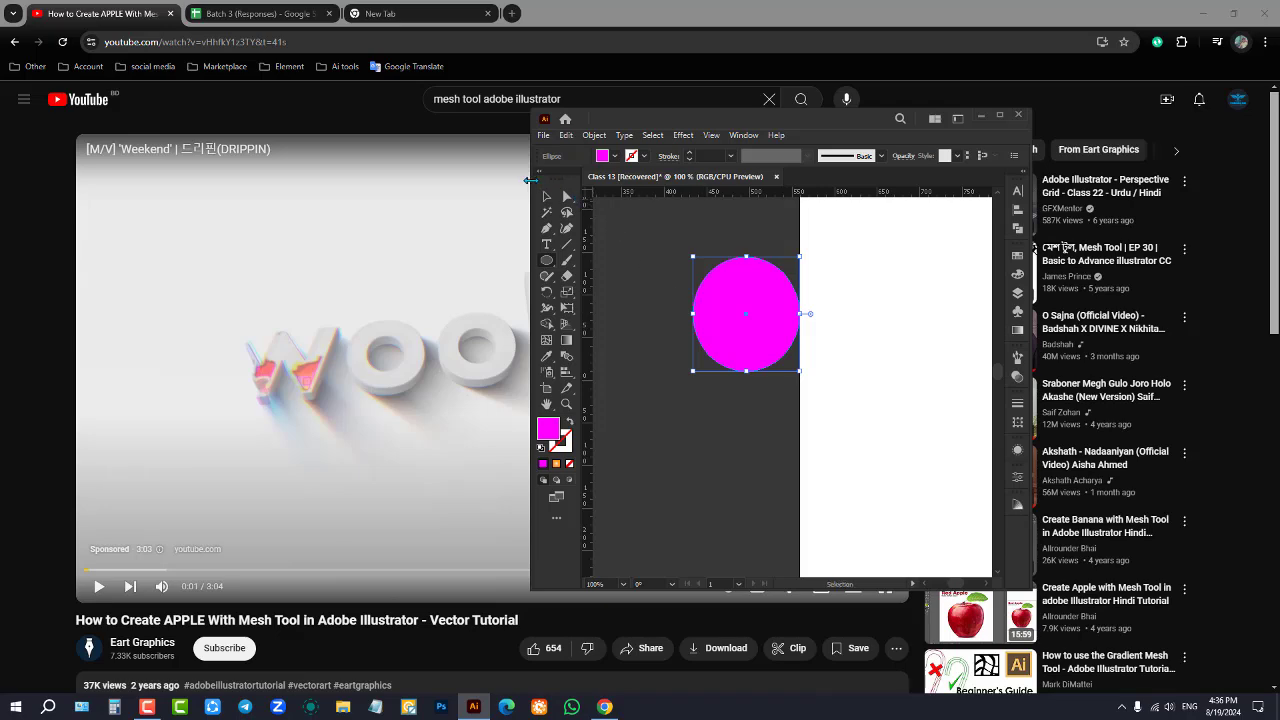
Widen the floating Illustrator window on both sides over the YouTube page, bringing Chrome forward briefly in between
drag(530, 180, 234, 190)
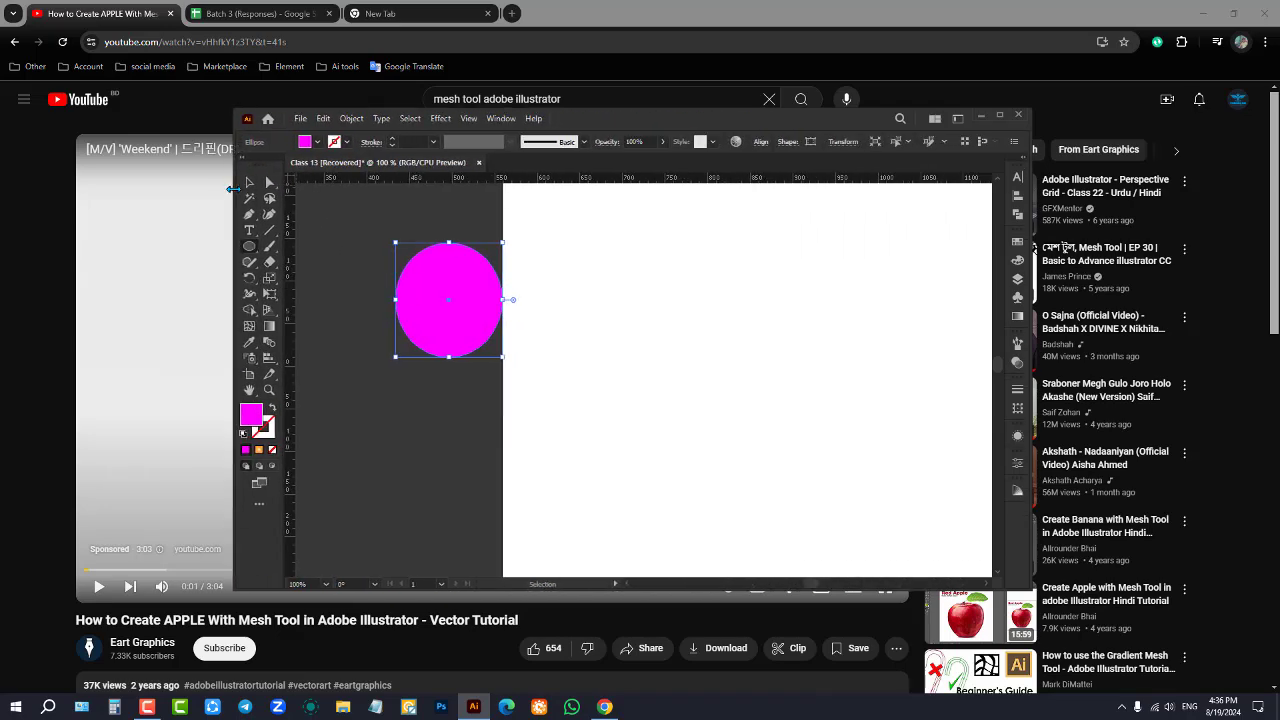
click(465, 104)
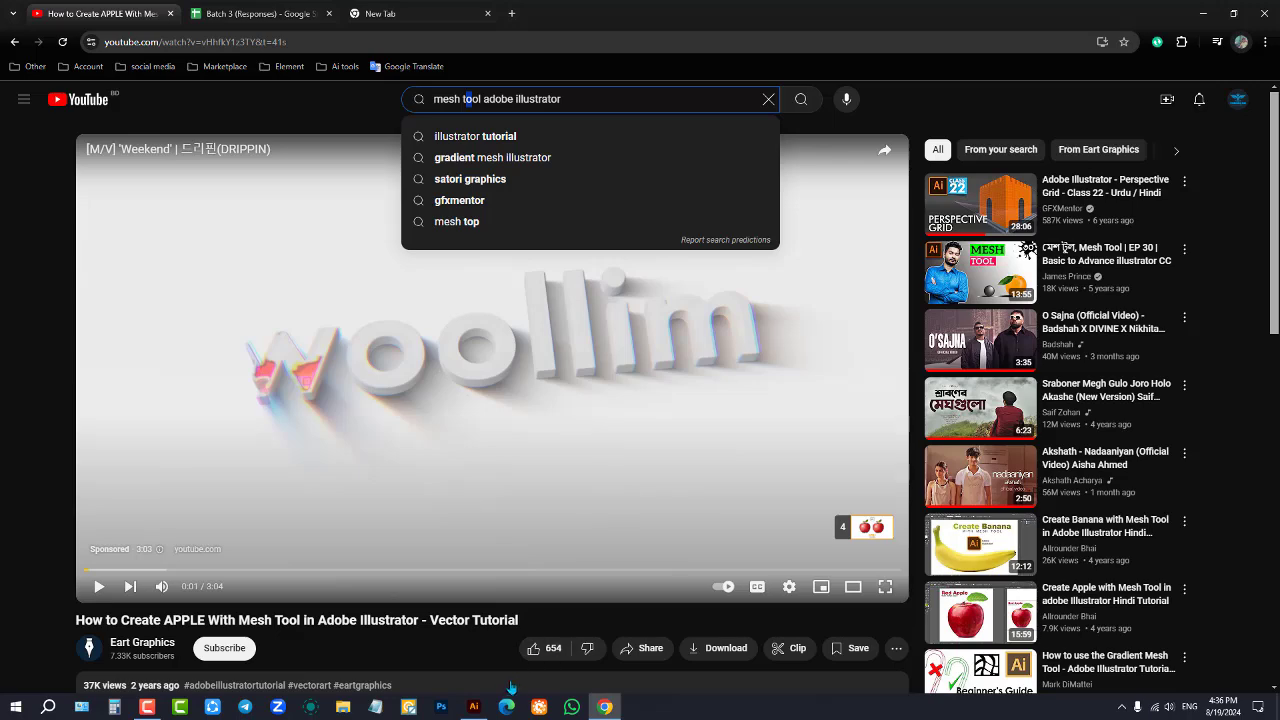
click(476, 706)
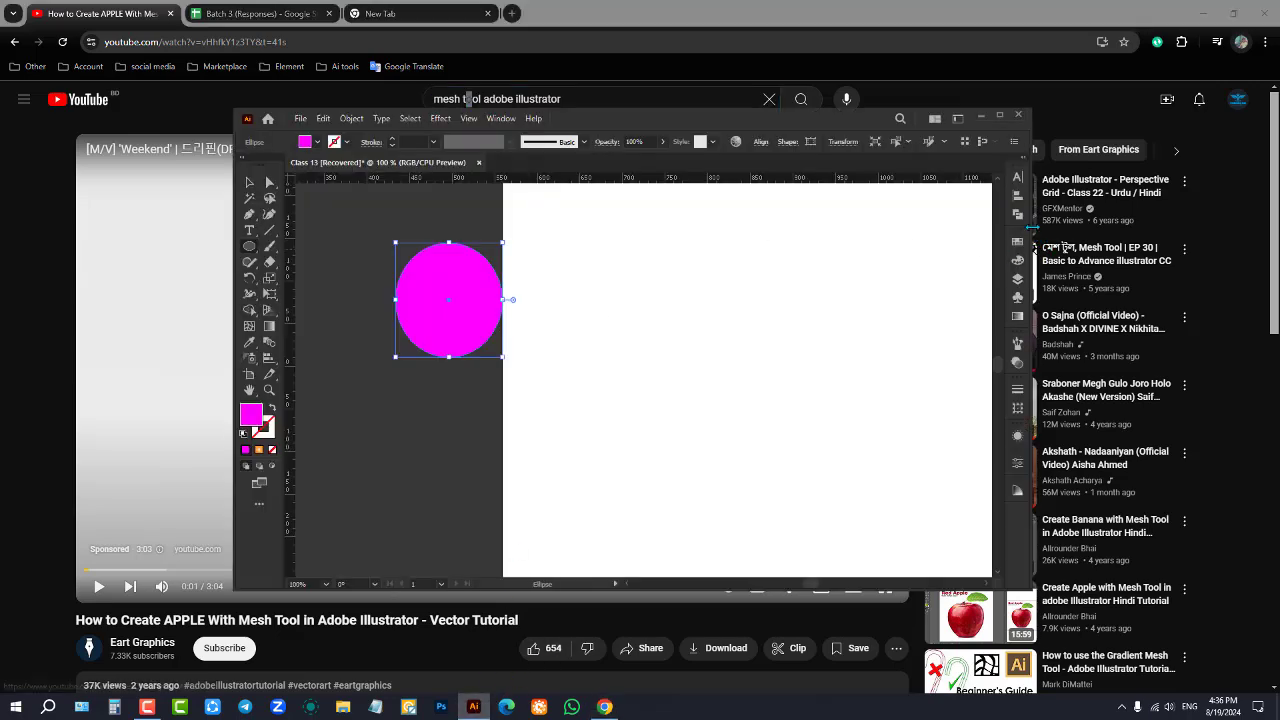
drag(1050, 226, 1152, 228)
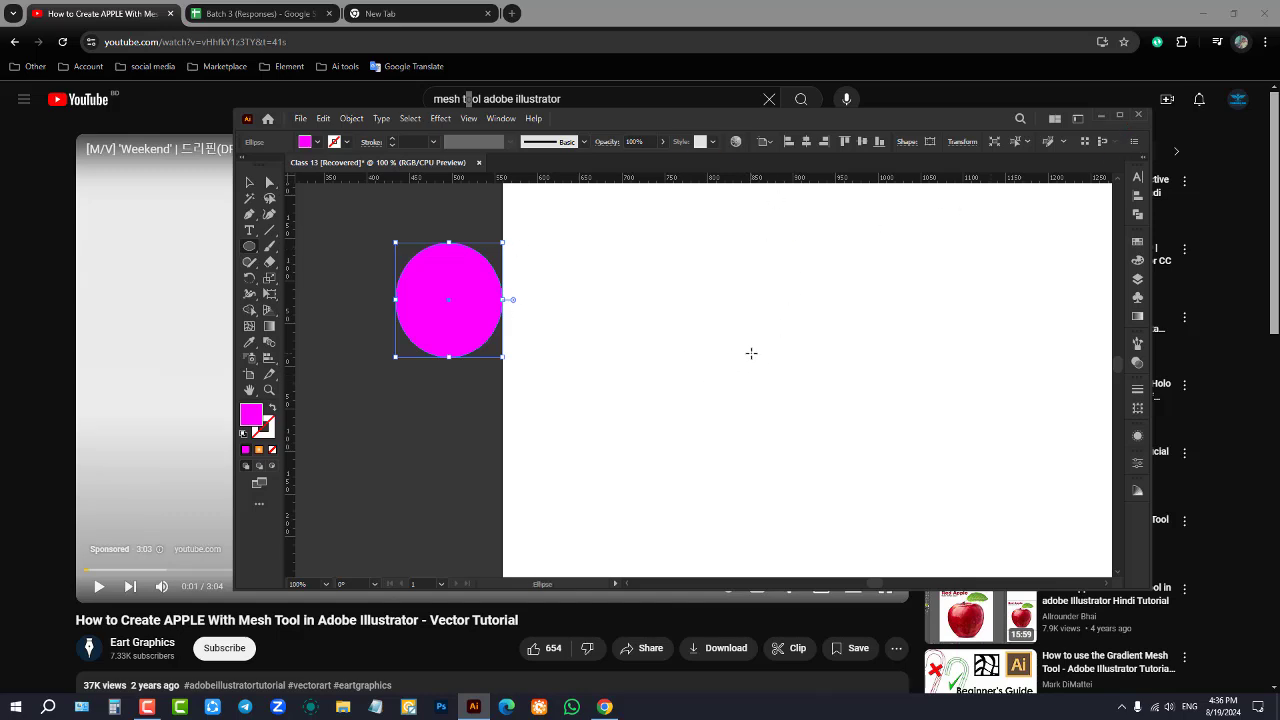
Maximize the Illustrator window and delete the magenta ellipse beside the artboard
click(1122, 118)
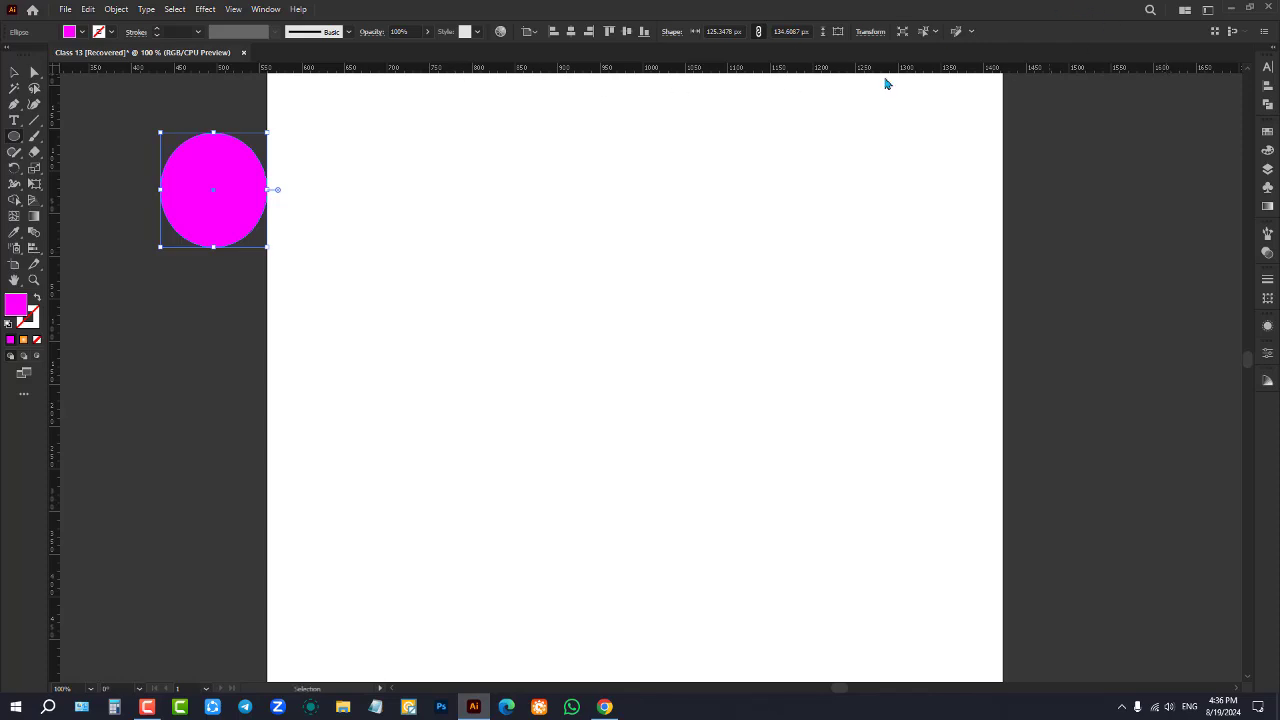
click(15, 80)
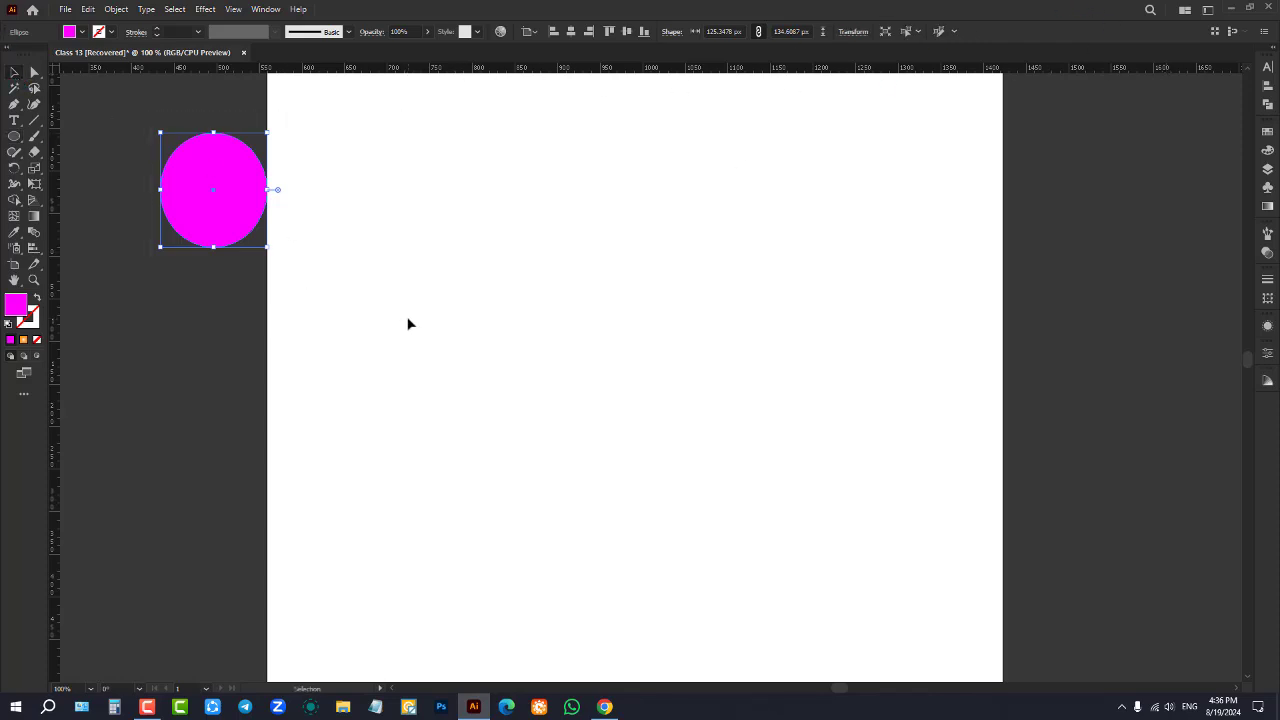
key(Delete)
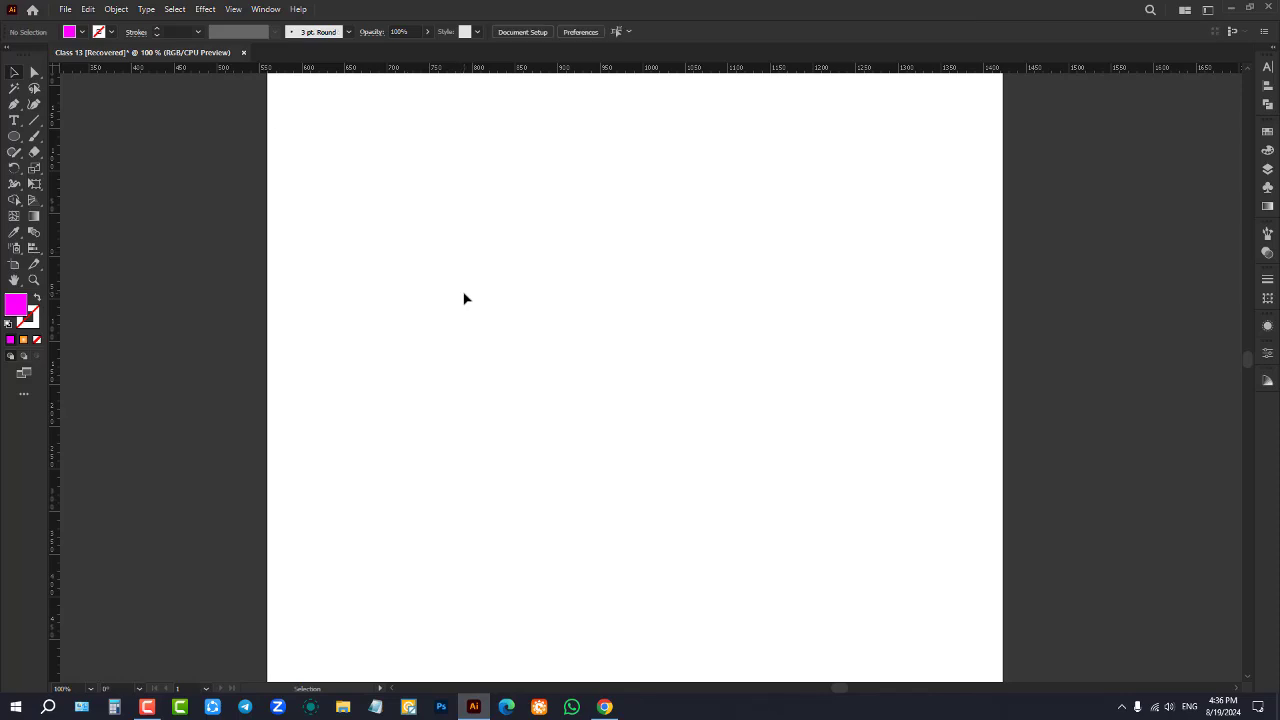